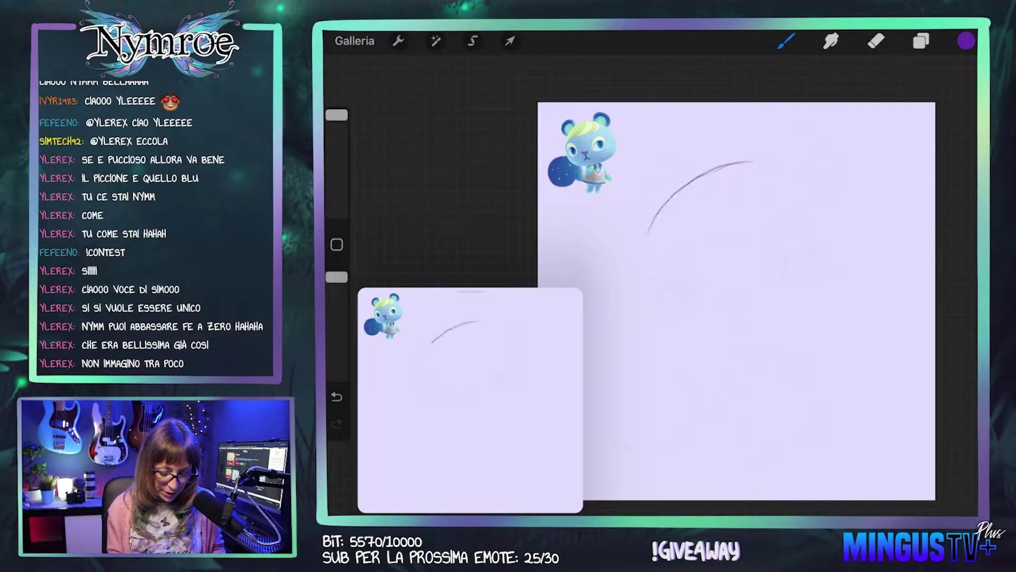
Step: Draw the head circle in three strokes (top, right side, bottom left) and begin the left ear arc
{"action": "left_click_drag", "start_coordinate": [649, 234], "coordinate": [752, 162]}
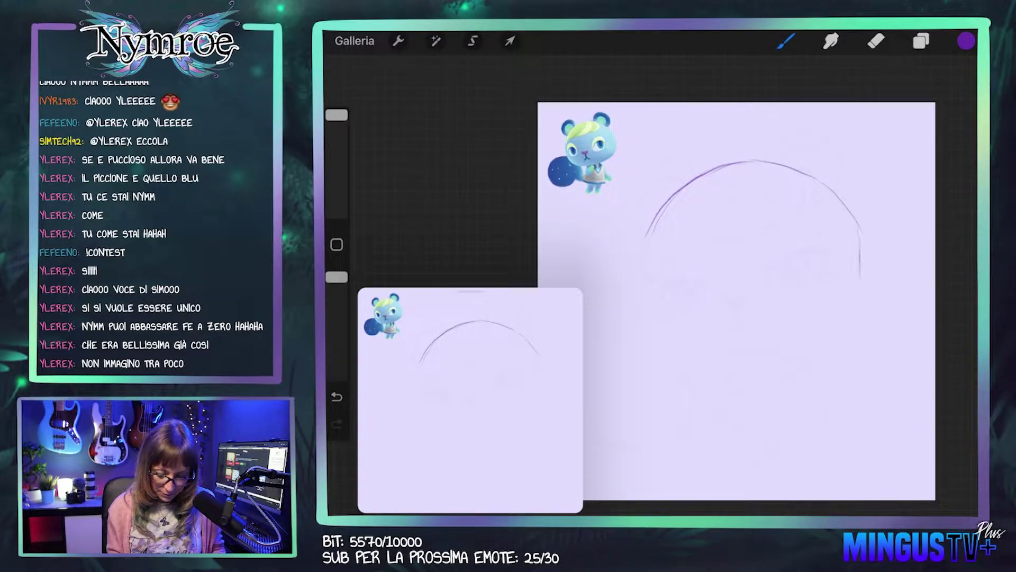
{"action": "left_click_drag", "start_coordinate": [847, 302], "coordinate": [774, 349]}
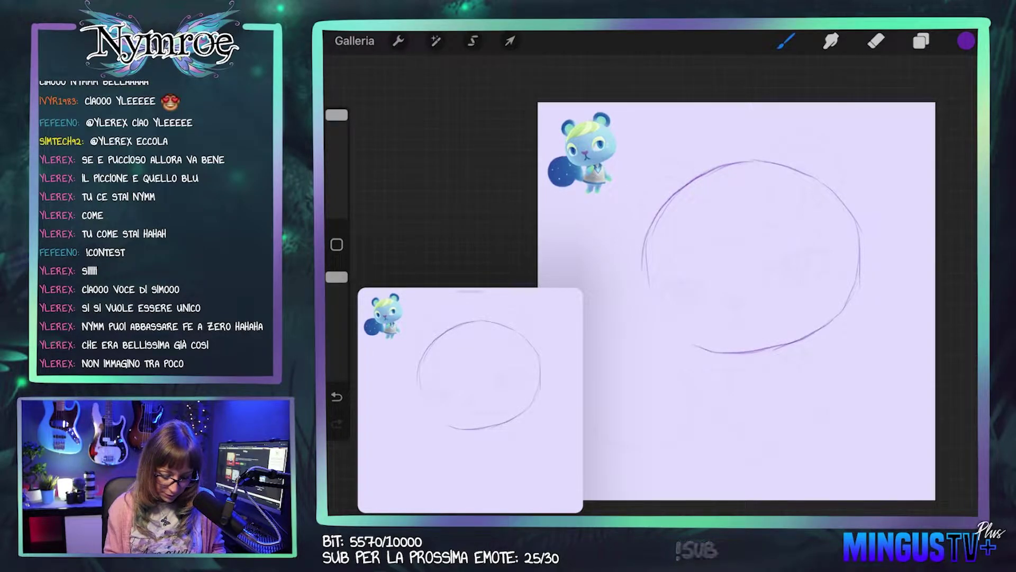
{"action": "mouse_move", "coordinate": [646, 265]}
{"action": "left_mouse_down"}
{"action": "mouse_move", "coordinate": [672, 333]}
{"action": "mouse_move", "coordinate": [697, 348]}
{"action": "left_mouse_up"}
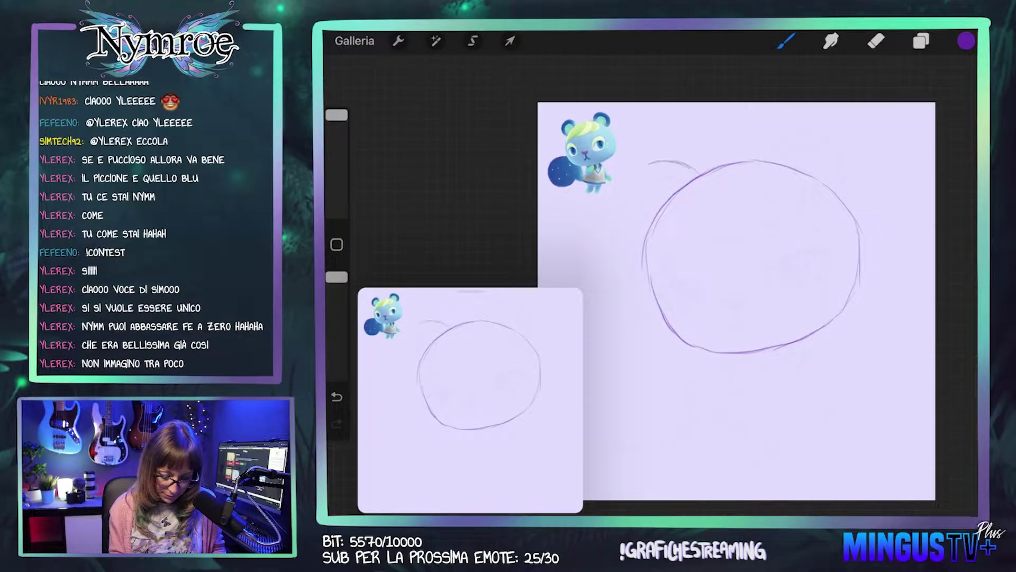
{"action": "left_click_drag", "start_coordinate": [654, 161], "coordinate": [625, 207]}
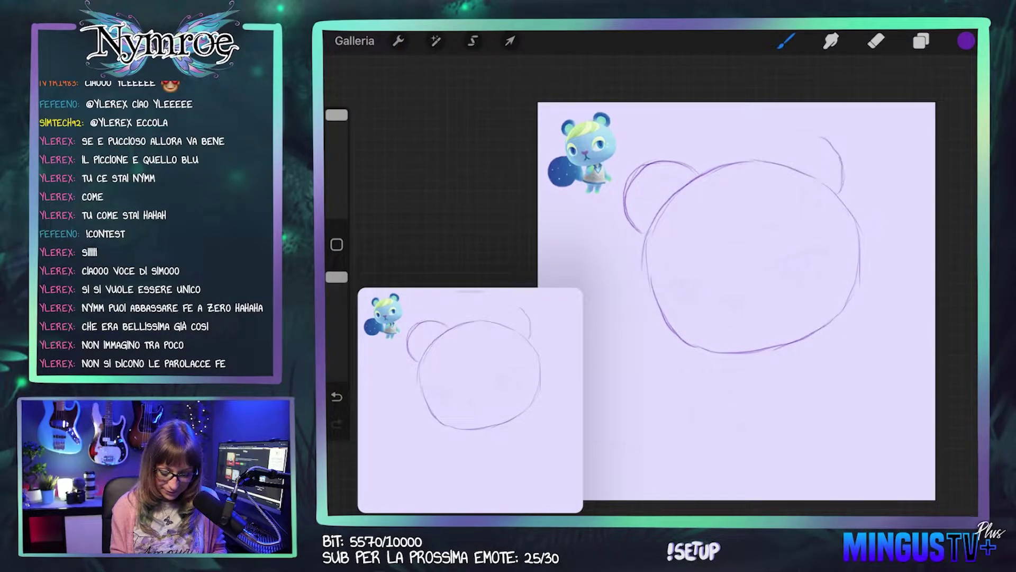
Step: Draw the right ear arc and the left inner-ear curve, then enlarge the eraser slightly
{"action": "left_click_drag", "start_coordinate": [824, 138], "coordinate": [766, 158]}
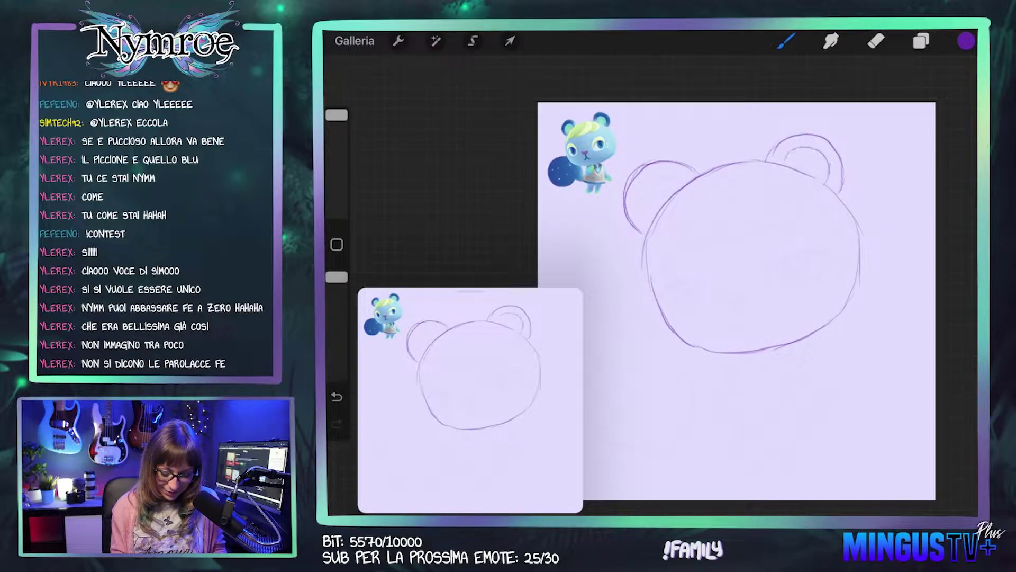
{"action": "left_click_drag", "start_coordinate": [686, 175], "coordinate": [643, 191]}
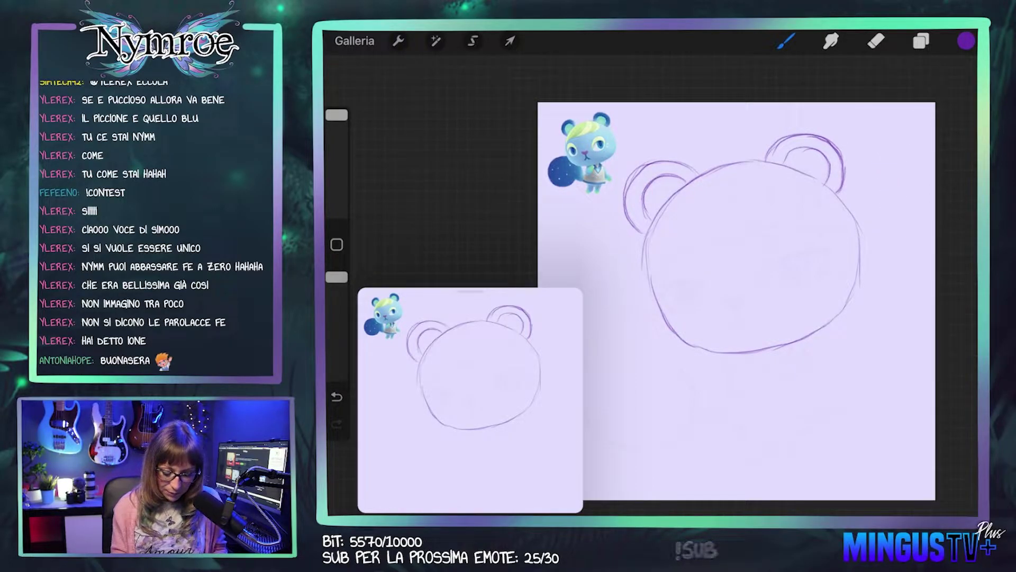
{"action": "left_click", "coordinate": [876, 41]}
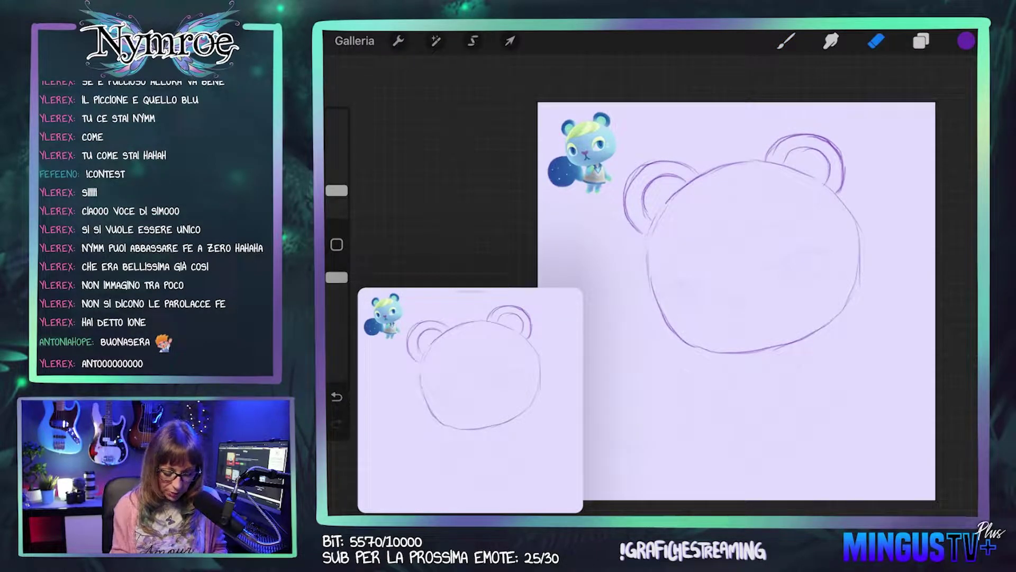
{"action": "left_click_drag", "start_coordinate": [336, 190], "coordinate": [337, 179]}
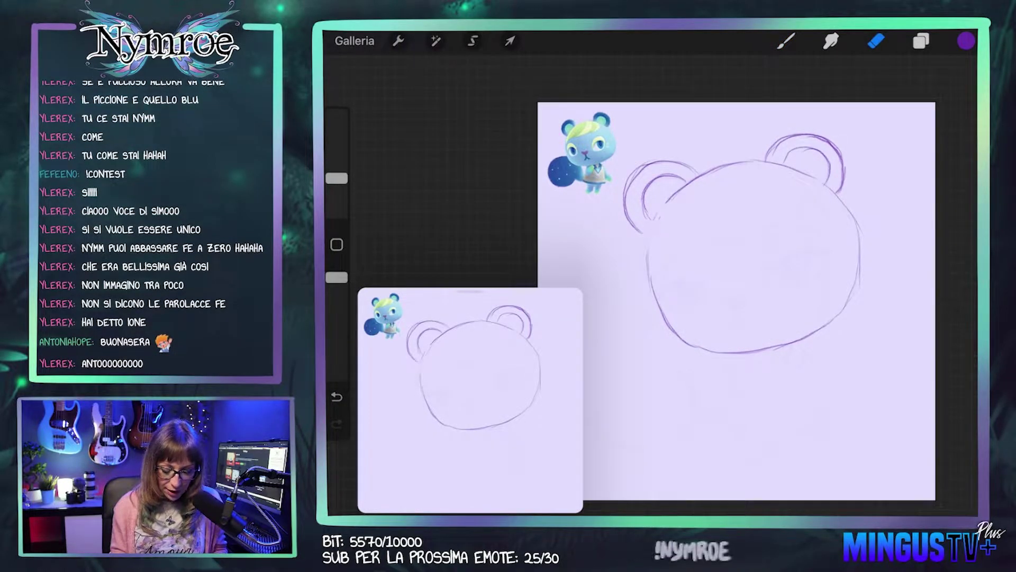
{"action": "left_click", "coordinate": [786, 41]}
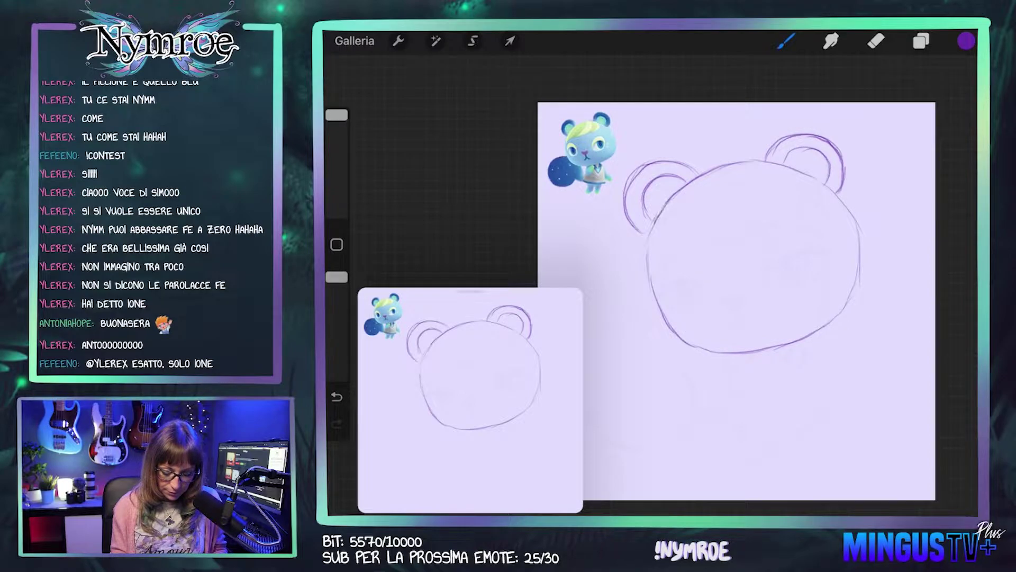
Step: Sketch curved hair strands over the head top, darken the left outline, and add a right-ear tuft
{"action": "left_click_drag", "start_coordinate": [805, 175], "coordinate": [793, 217]}
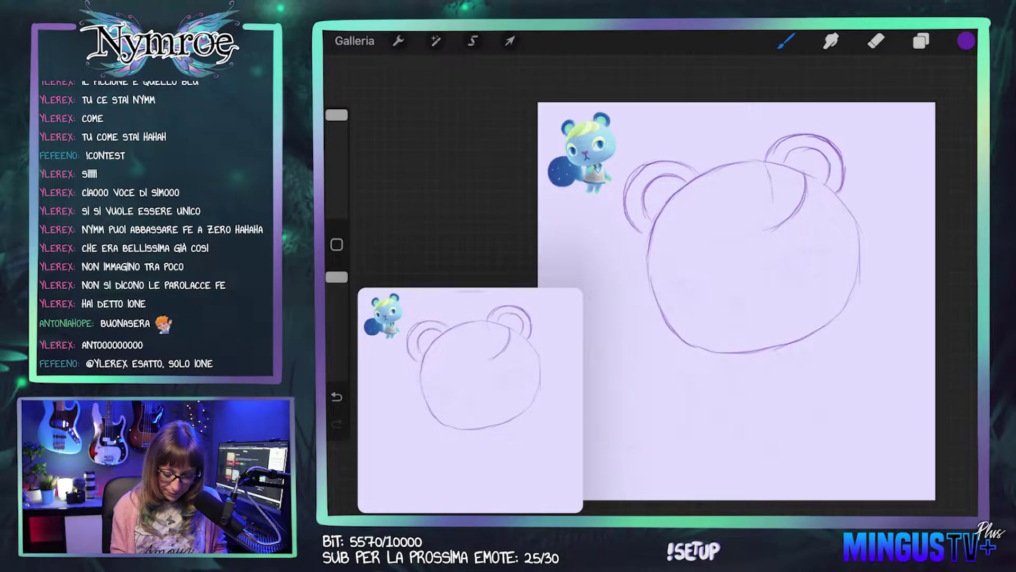
{"action": "left_click_drag", "start_coordinate": [788, 221], "coordinate": [718, 245]}
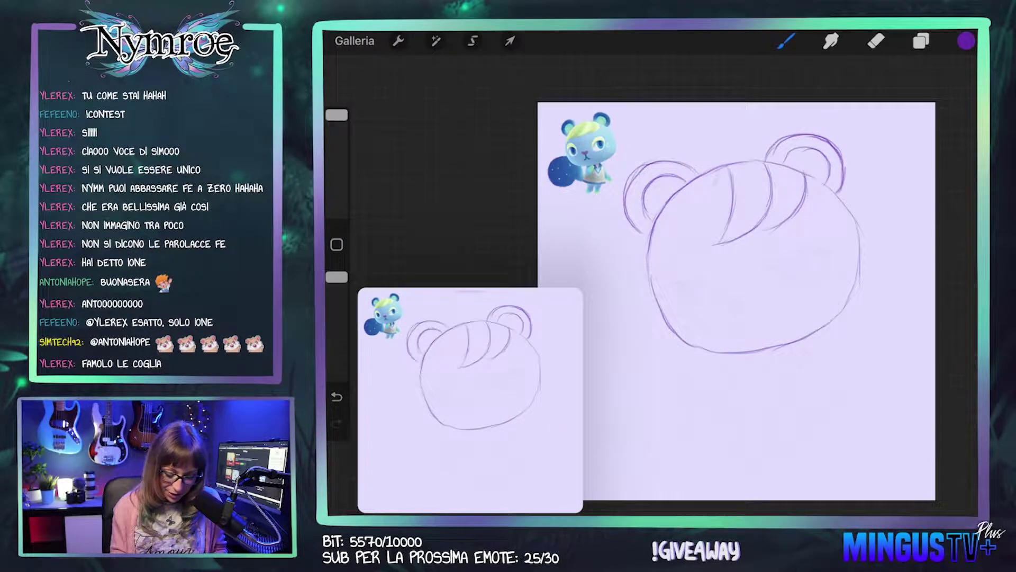
{"action": "mouse_move", "coordinate": [711, 192]}
{"action": "left_mouse_down"}
{"action": "mouse_move", "coordinate": [691, 221]}
{"action": "mouse_move", "coordinate": [690, 249]}
{"action": "left_mouse_up"}
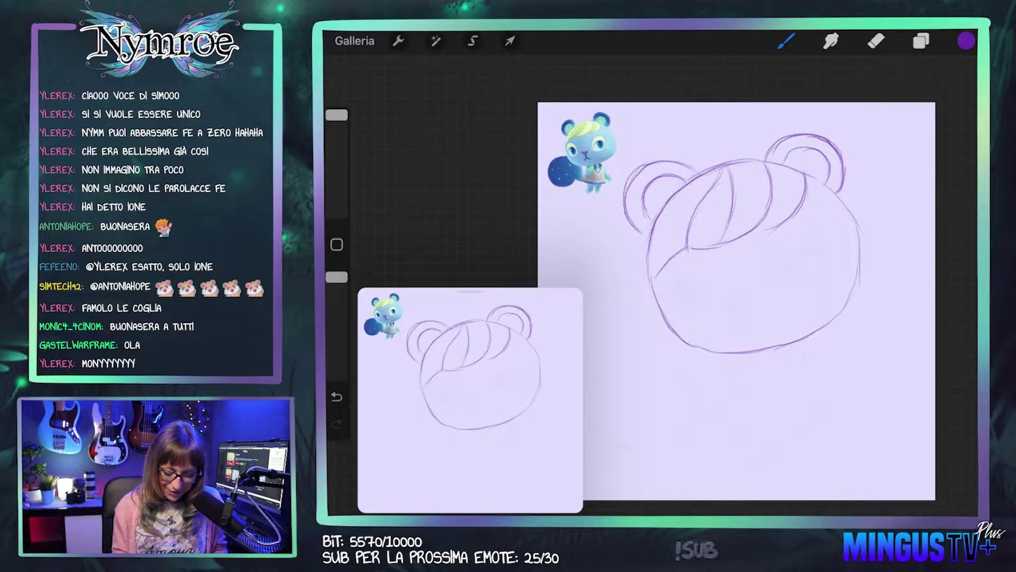
{"action": "left_click_drag", "start_coordinate": [662, 208], "coordinate": [645, 261]}
{"action": "left_click_drag", "start_coordinate": [653, 226], "coordinate": [647, 282]}
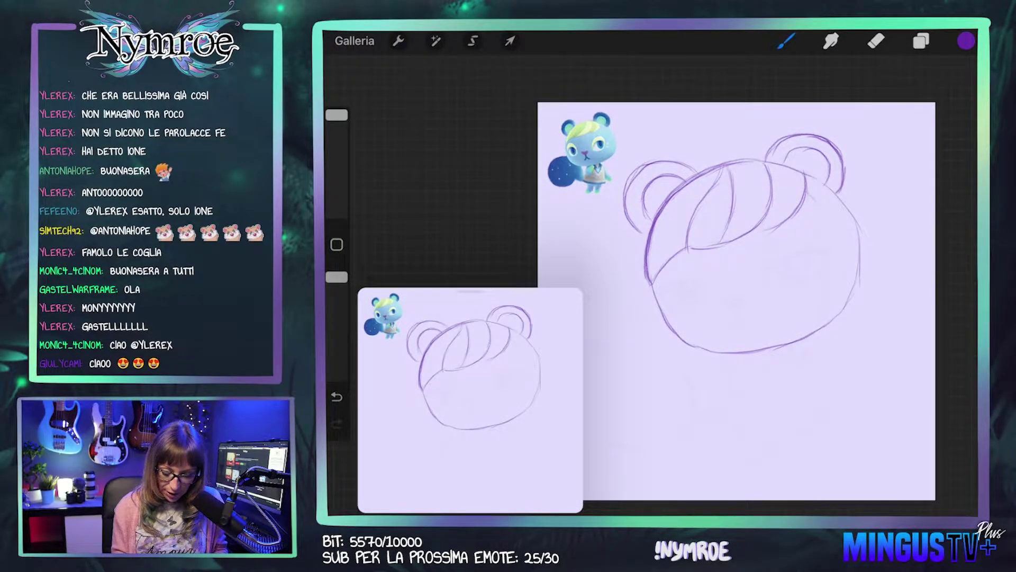
{"action": "mouse_move", "coordinate": [821, 180]}
{"action": "left_mouse_down"}
{"action": "mouse_move", "coordinate": [809, 197]}
{"action": "mouse_move", "coordinate": [818, 185]}
{"action": "left_mouse_up"}
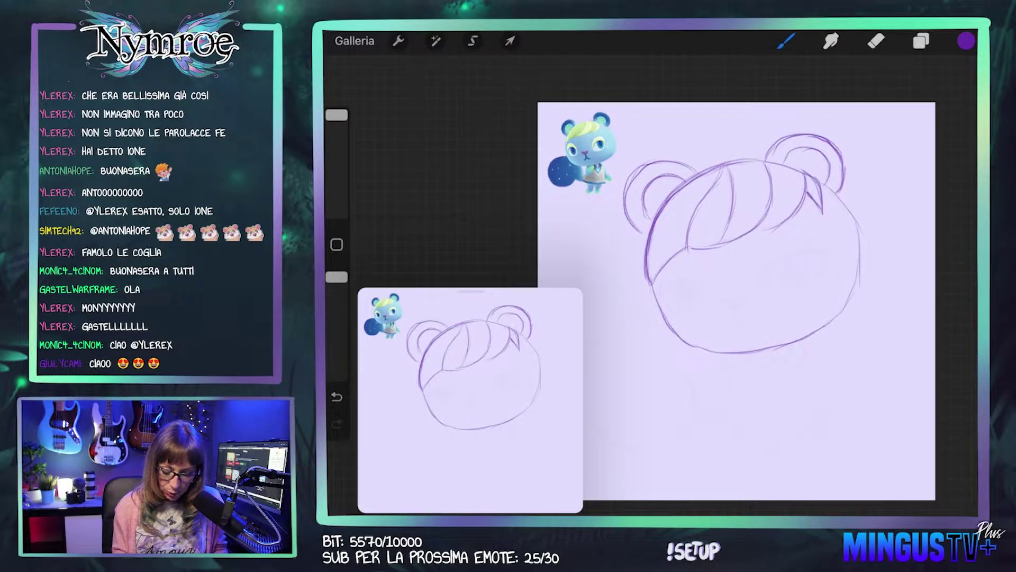
{"action": "left_click_drag", "start_coordinate": [751, 160], "coordinate": [805, 172]}
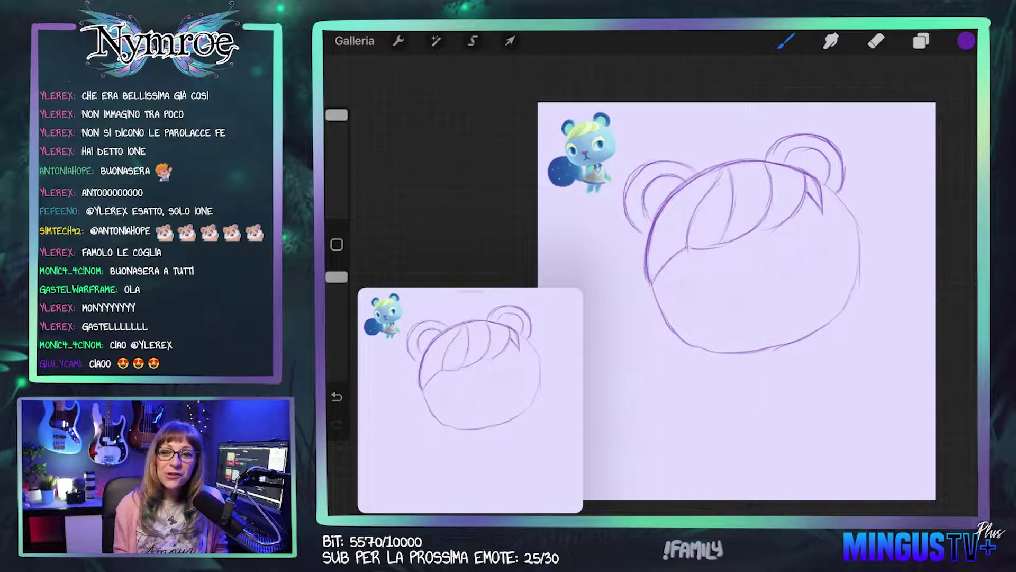
{"action": "left_click", "coordinate": [876, 41]}
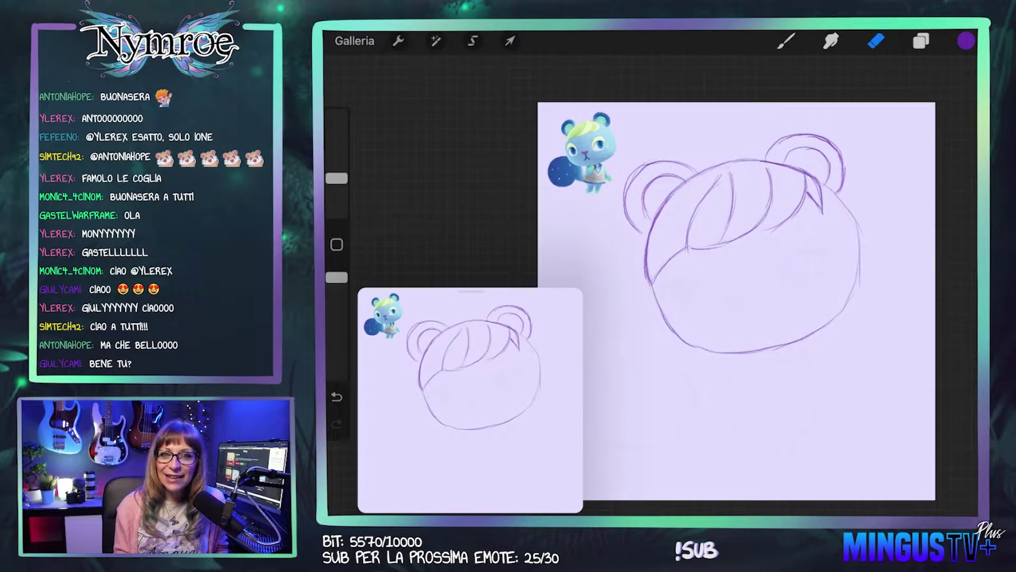
{"action": "key", "text": "b"}
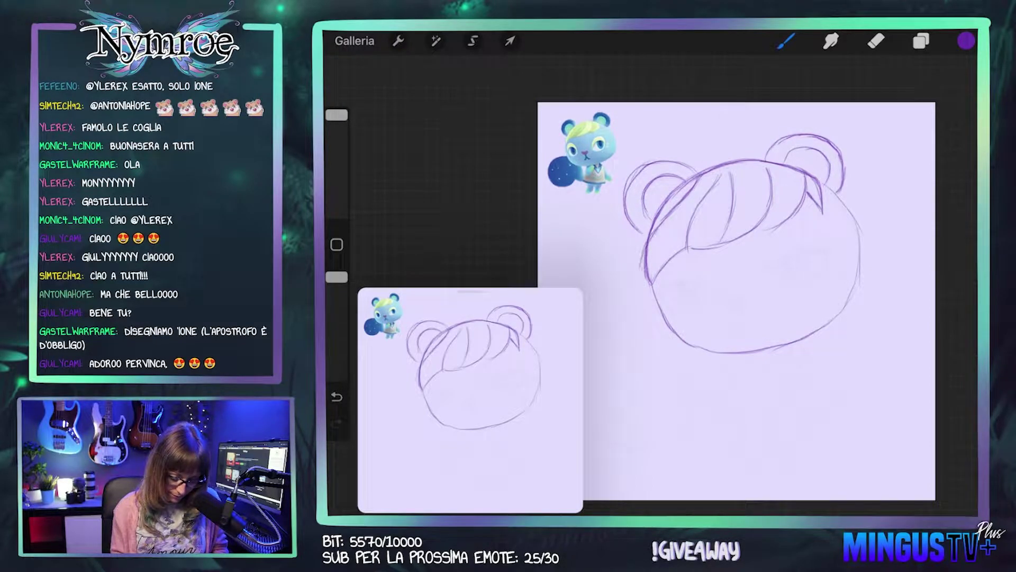
Step: Darken the left head outline and middle hair strands, undoing two trial strokes
{"action": "mouse_move", "coordinate": [664, 223]}
{"action": "left_mouse_down"}
{"action": "mouse_move", "coordinate": [640, 271]}
{"action": "mouse_move", "coordinate": [654, 286]}
{"action": "left_mouse_up"}
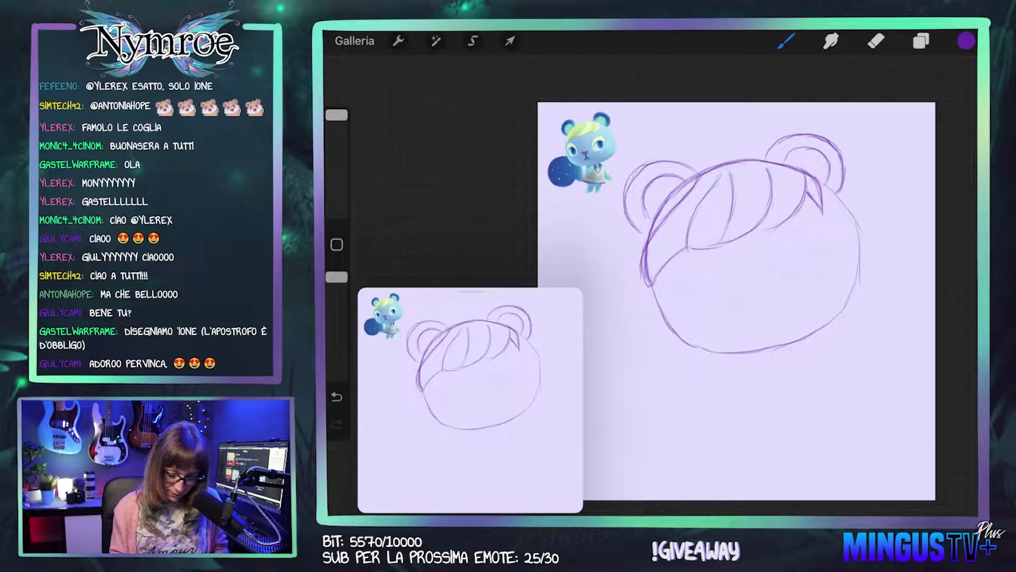
{"action": "left_click", "coordinate": [876, 41]}
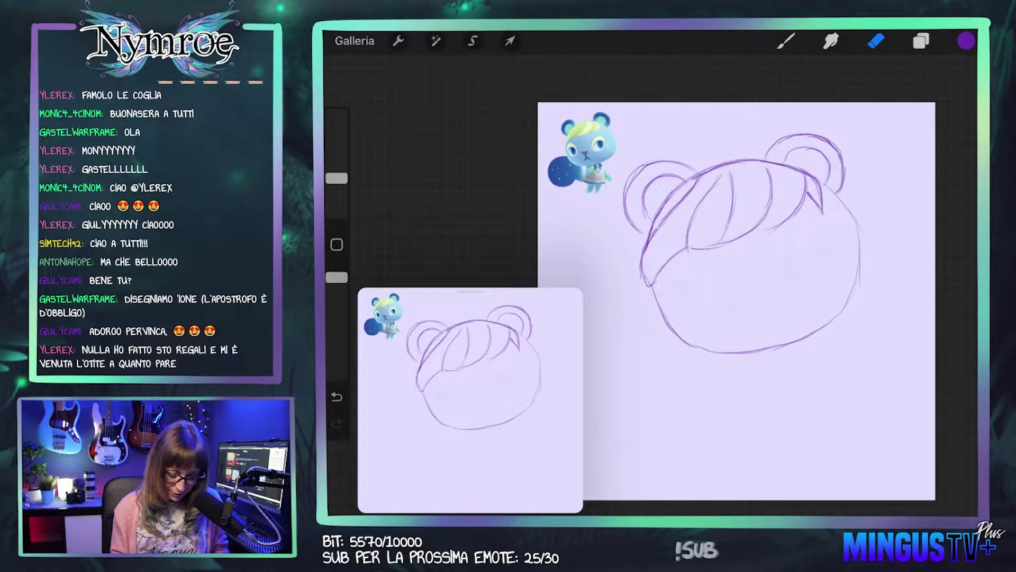
{"action": "left_click", "coordinate": [786, 41]}
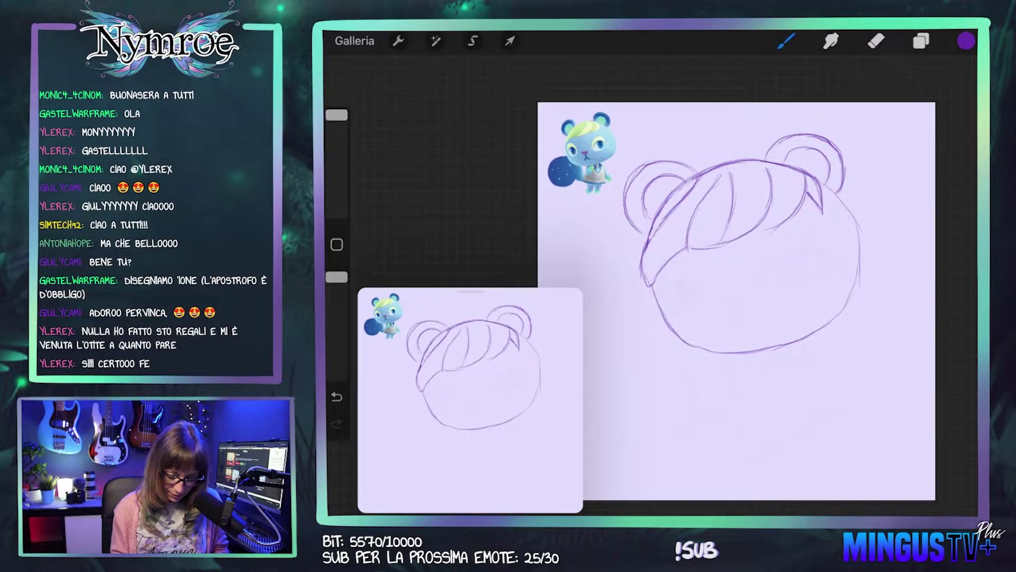
{"action": "mouse_move", "coordinate": [697, 177]}
{"action": "left_mouse_down"}
{"action": "mouse_move", "coordinate": [644, 240]}
{"action": "mouse_move", "coordinate": [641, 290]}
{"action": "left_mouse_up"}
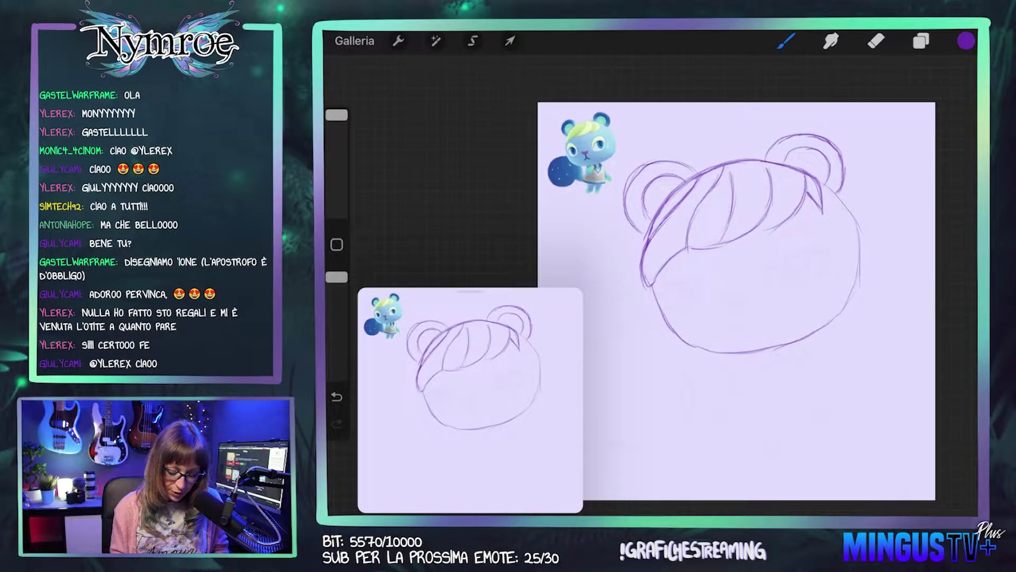
{"action": "left_click_drag", "start_coordinate": [724, 168], "coordinate": [692, 225]}
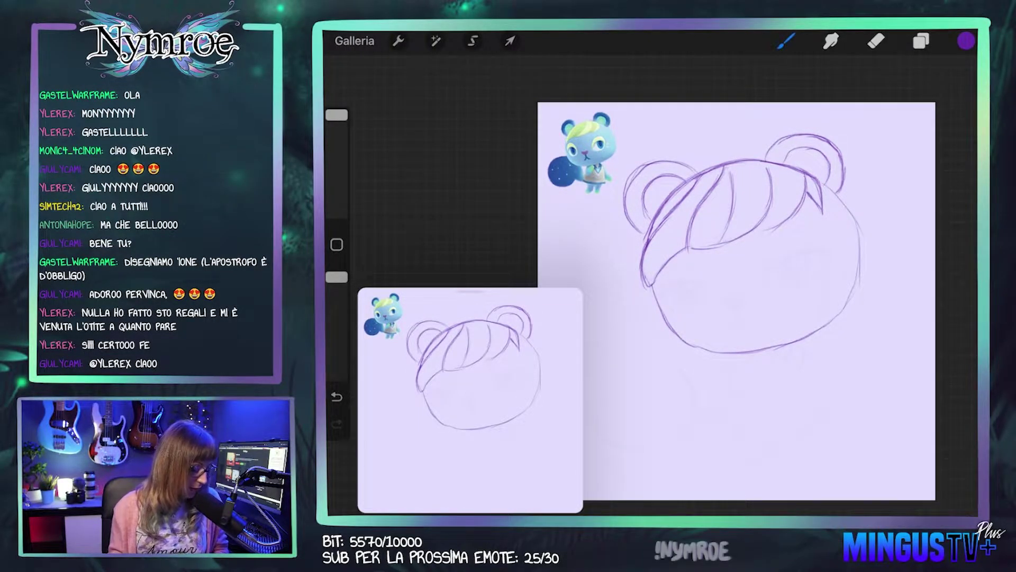
{"action": "left_click_drag", "start_coordinate": [730, 168], "coordinate": [735, 225]}
{"action": "left_click_drag", "start_coordinate": [693, 255], "coordinate": [718, 245]}
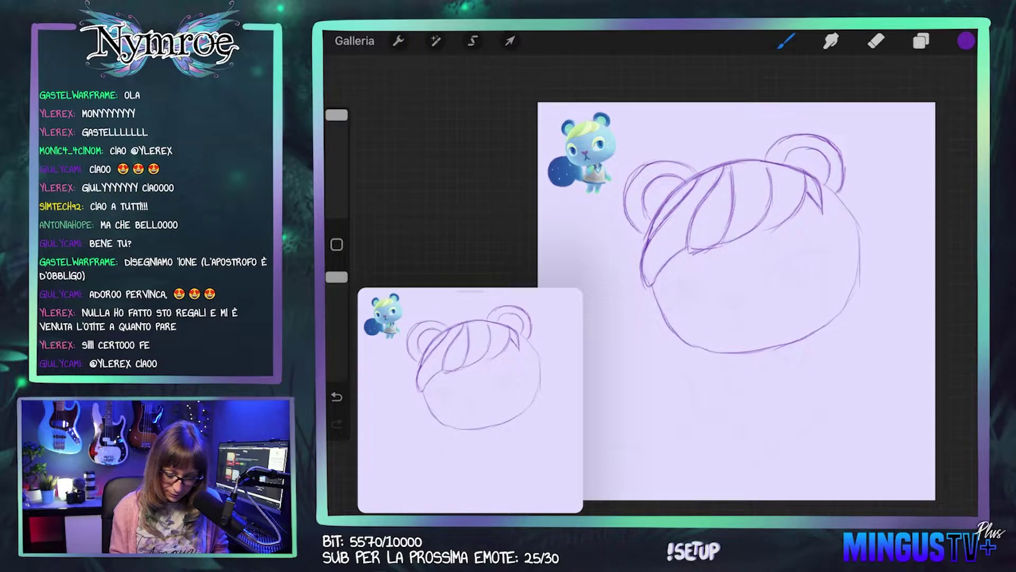
{"action": "key", "text": "ctrl+z"}
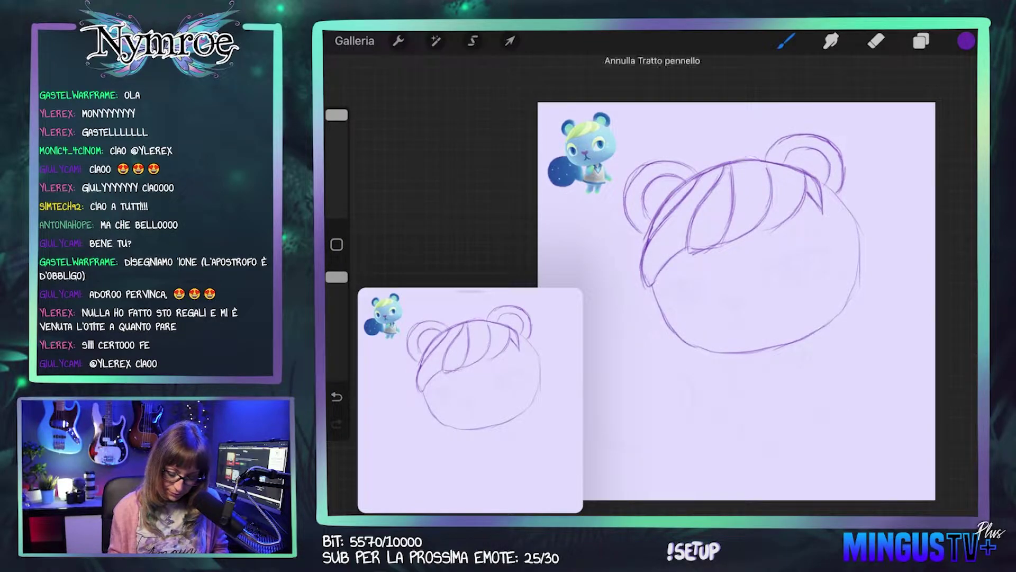
{"action": "left_click_drag", "start_coordinate": [700, 169], "coordinate": [724, 161]}
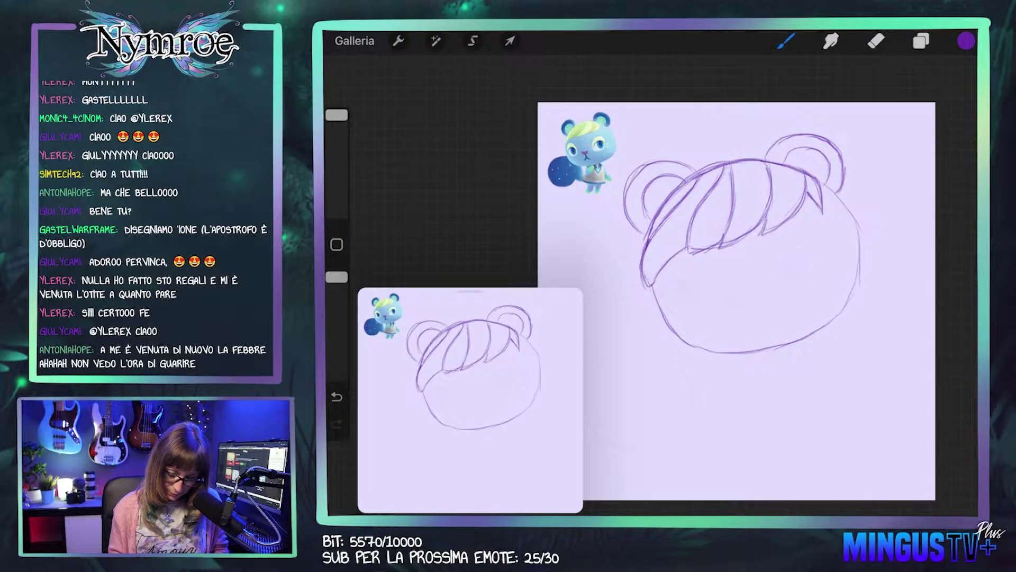
{"action": "key", "text": "ctrl+z"}
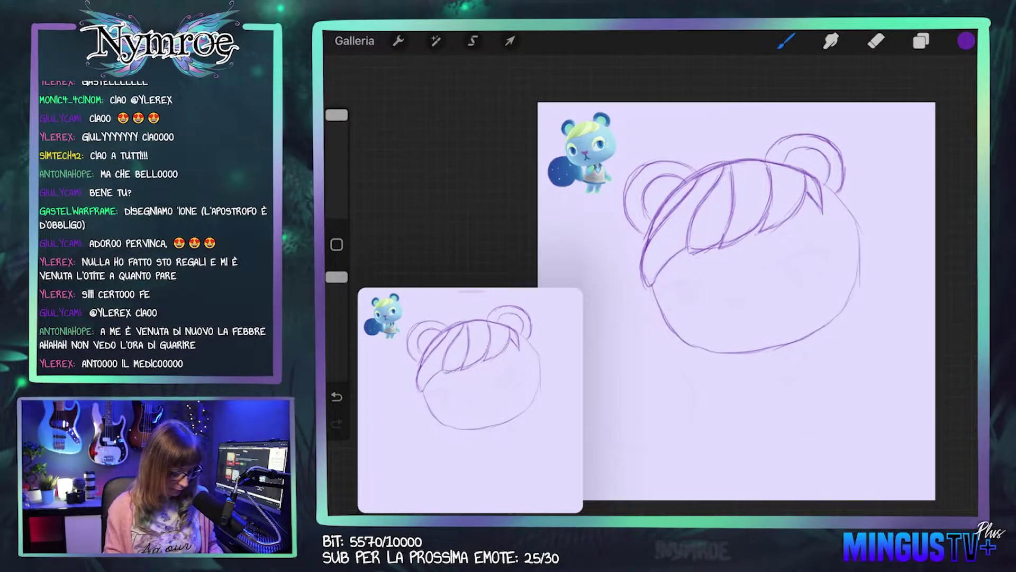
Step: Toggle between eraser and brush, adding a short stroke along the bangs' hairline
{"action": "key", "text": "e"}
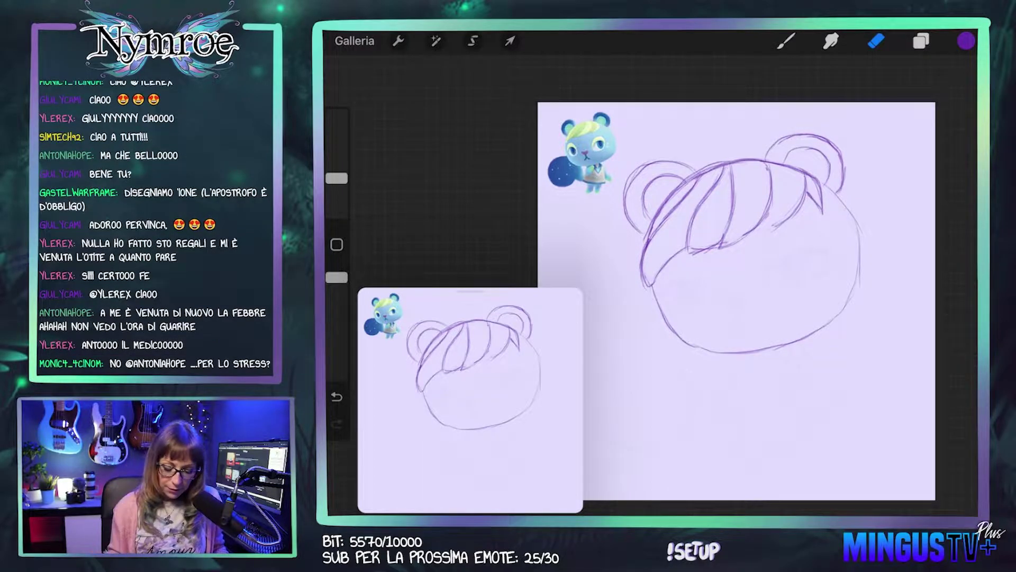
{"action": "key", "text": "b"}
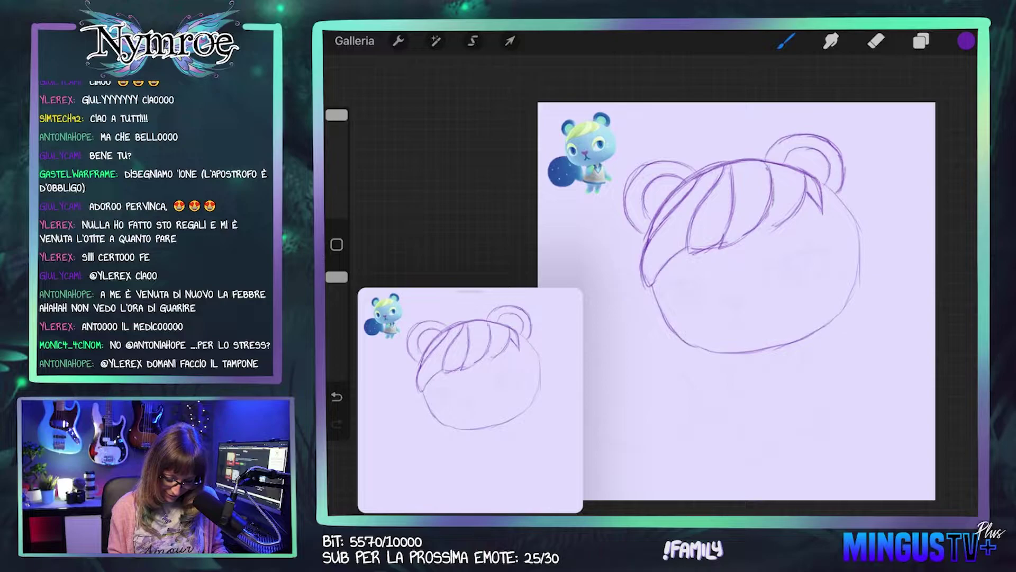
{"action": "key", "text": "e"}
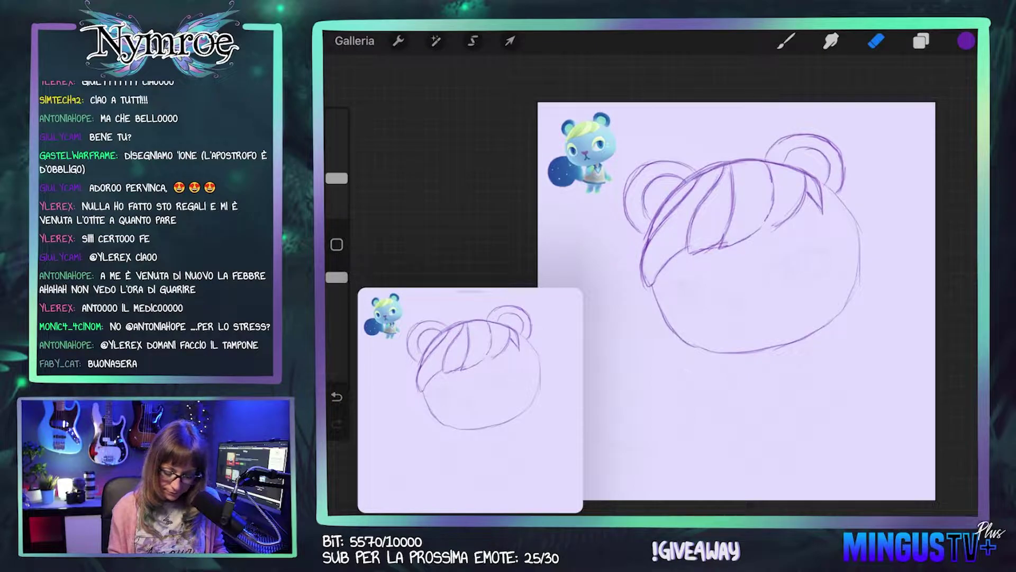
{"action": "key", "text": "b"}
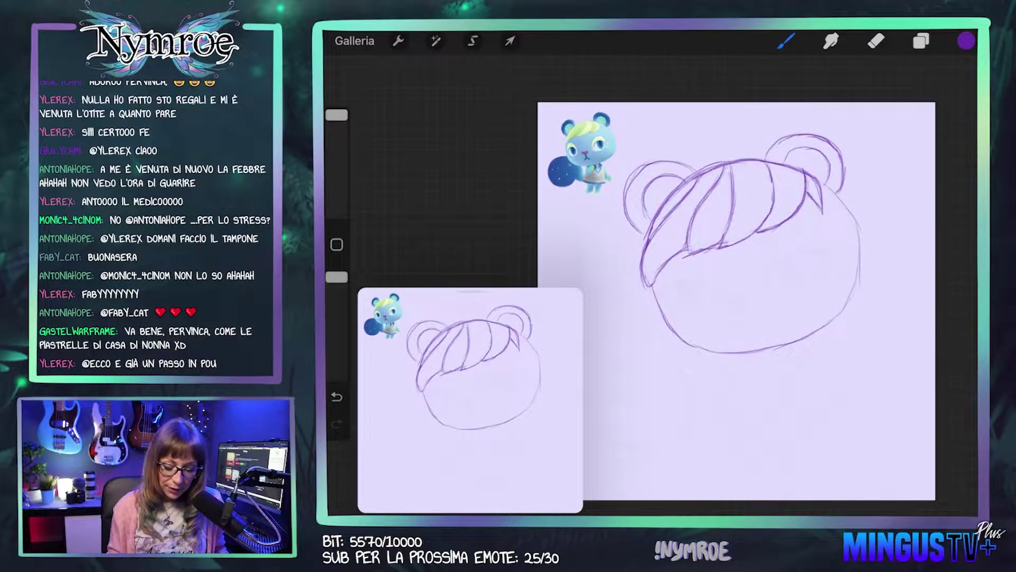
{"action": "key", "text": "e"}
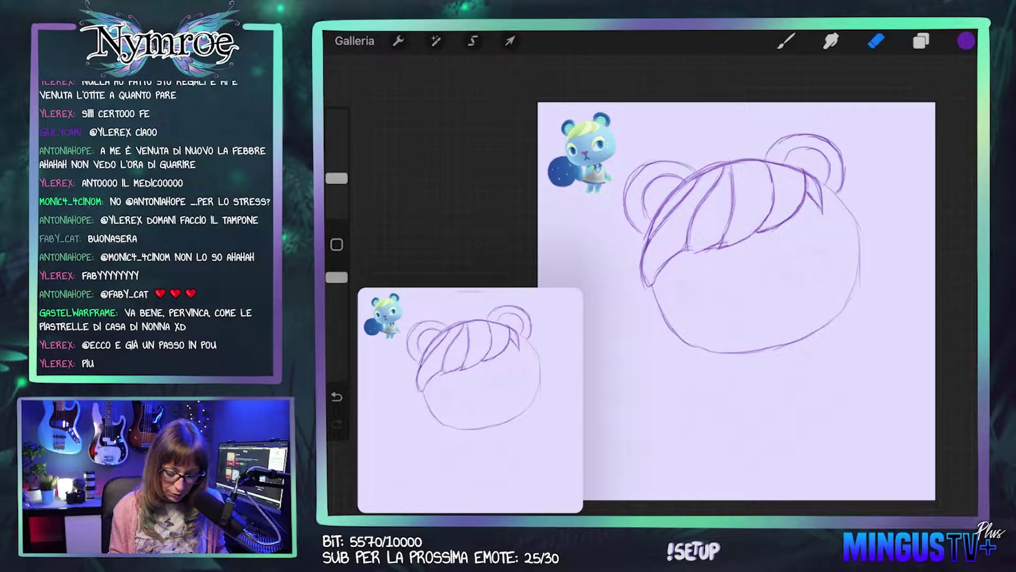
{"action": "key", "text": "b"}
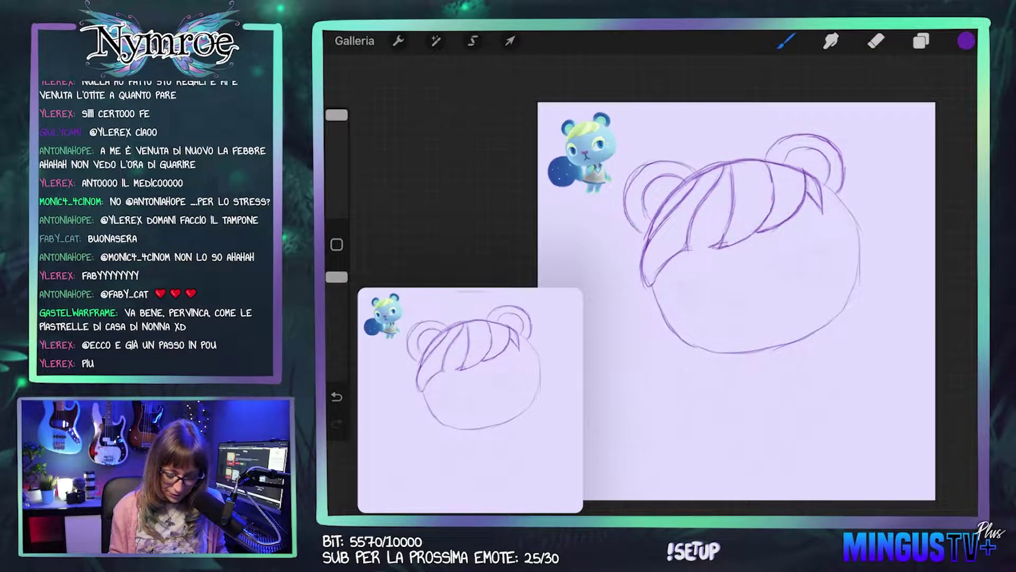
{"action": "left_click_drag", "start_coordinate": [714, 248], "coordinate": [688, 256]}
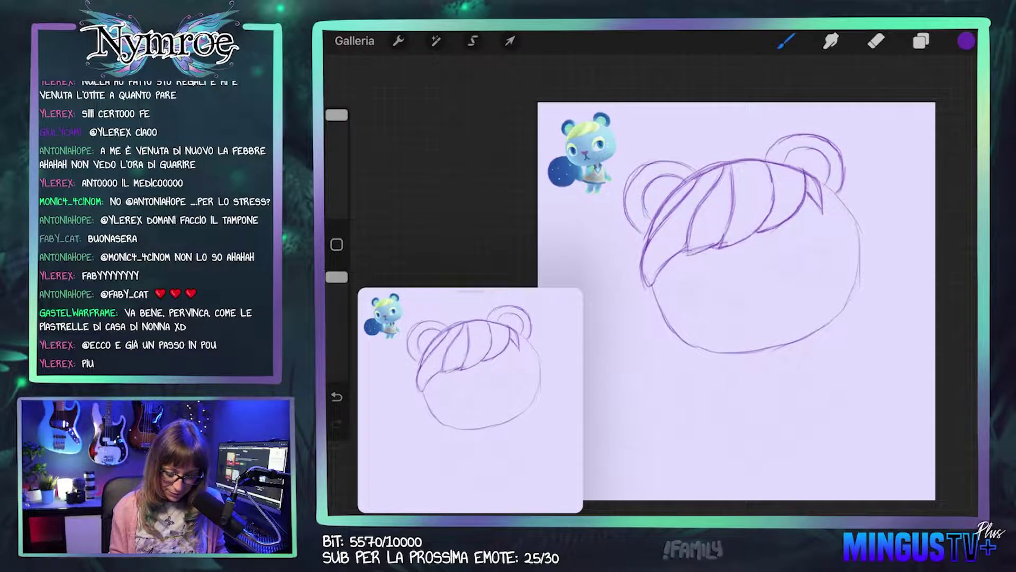
{"action": "key", "text": "e"}
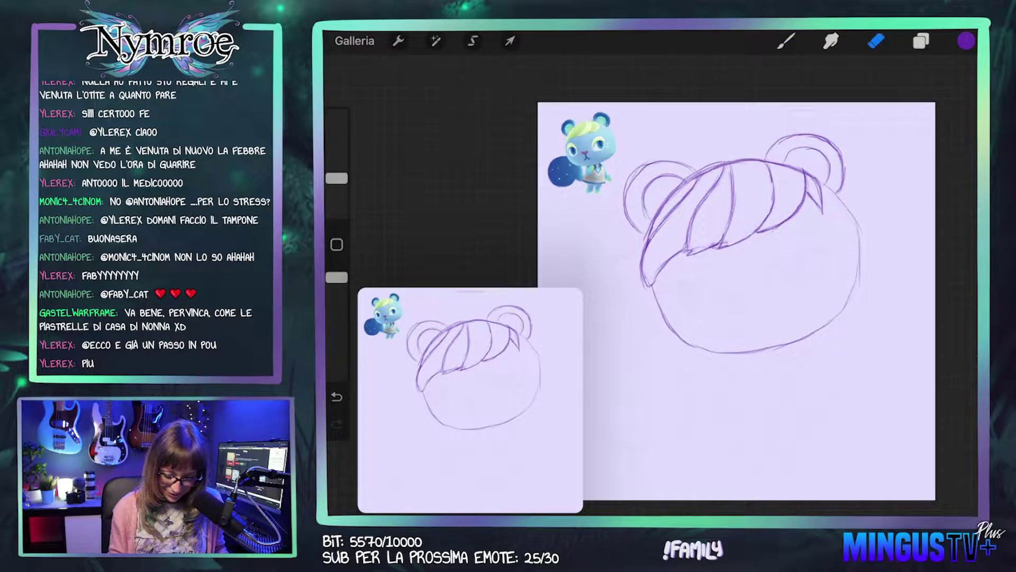
{"action": "key", "text": "b"}
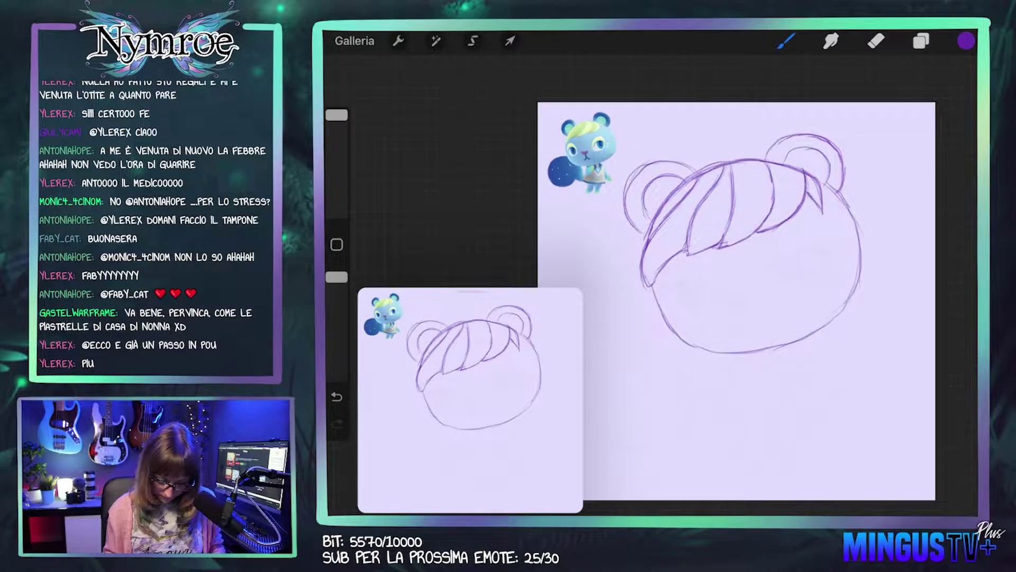
Step: Sketch the right eye's almond outline with eyelashes at its outer corner
{"action": "scroll", "coordinate": [736, 286], "scroll_direction": "up", "scroll_amount": 3}
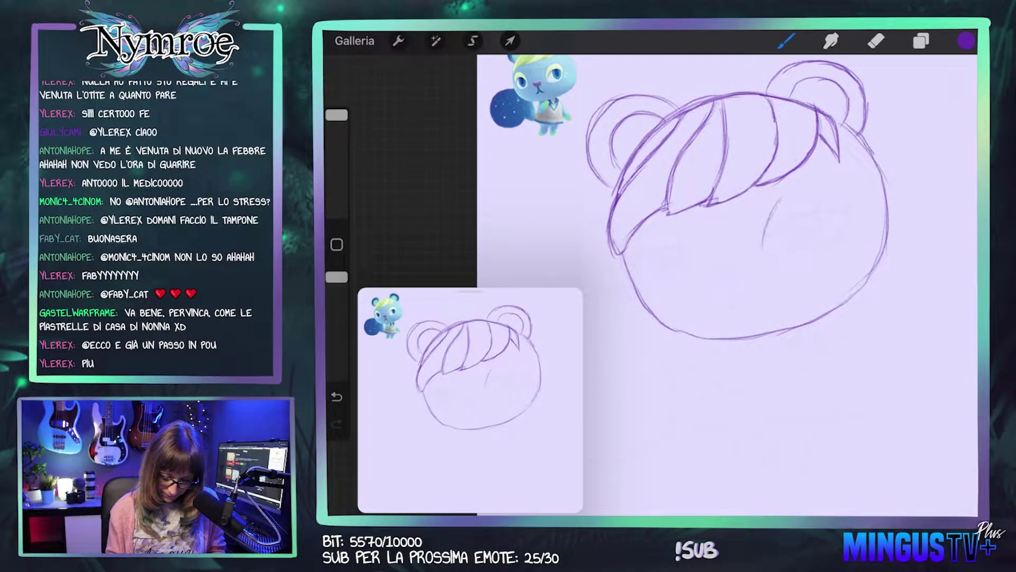
{"action": "left_click_drag", "start_coordinate": [779, 201], "coordinate": [847, 204]}
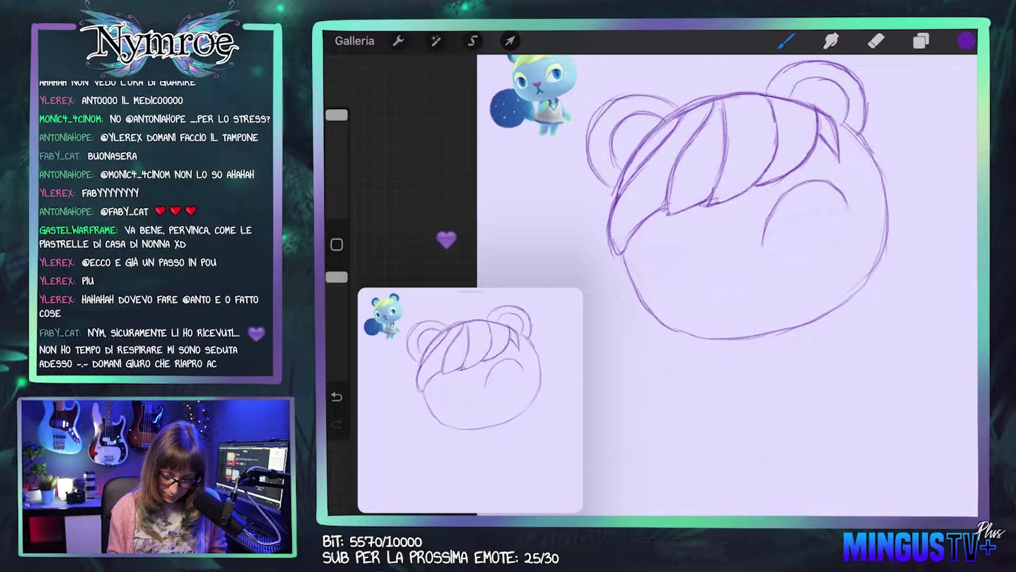
{"action": "left_click_drag", "start_coordinate": [794, 255], "coordinate": [830, 245]}
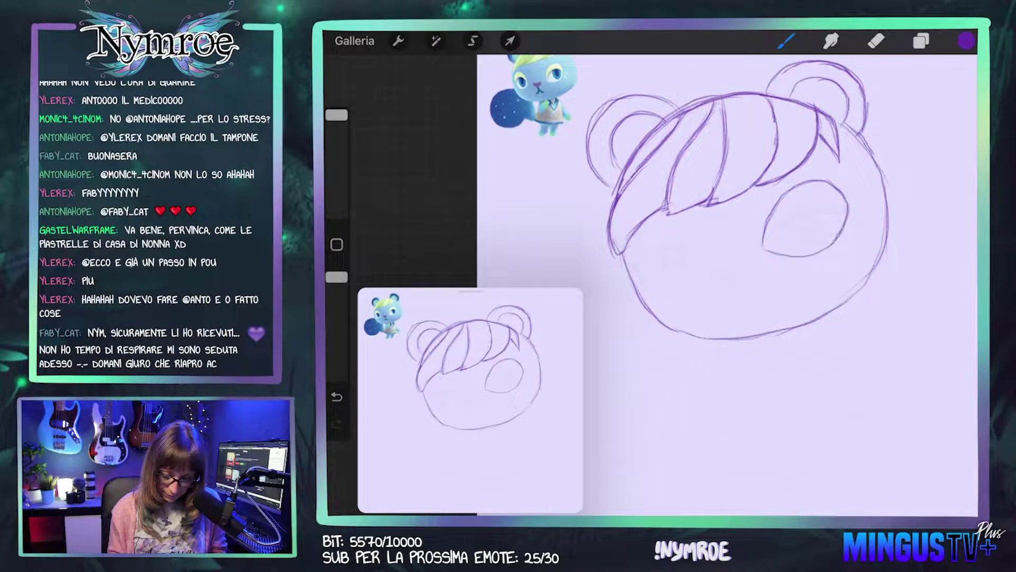
{"action": "mouse_move", "coordinate": [772, 229]}
{"action": "left_mouse_down"}
{"action": "mouse_move", "coordinate": [794, 213]}
{"action": "mouse_move", "coordinate": [841, 207]}
{"action": "left_mouse_up"}
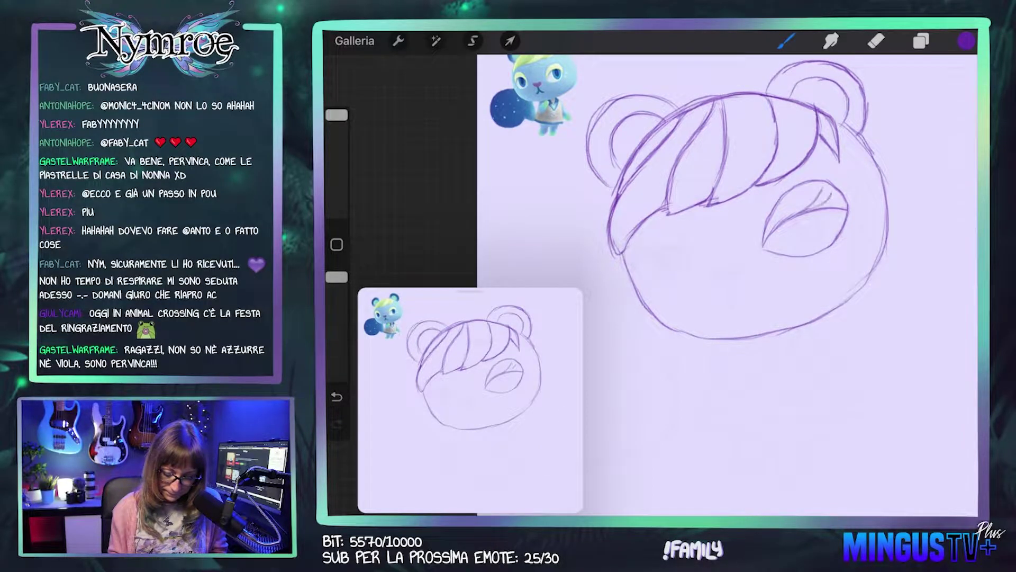
{"action": "left_click_drag", "start_coordinate": [835, 210], "coordinate": [859, 208]}
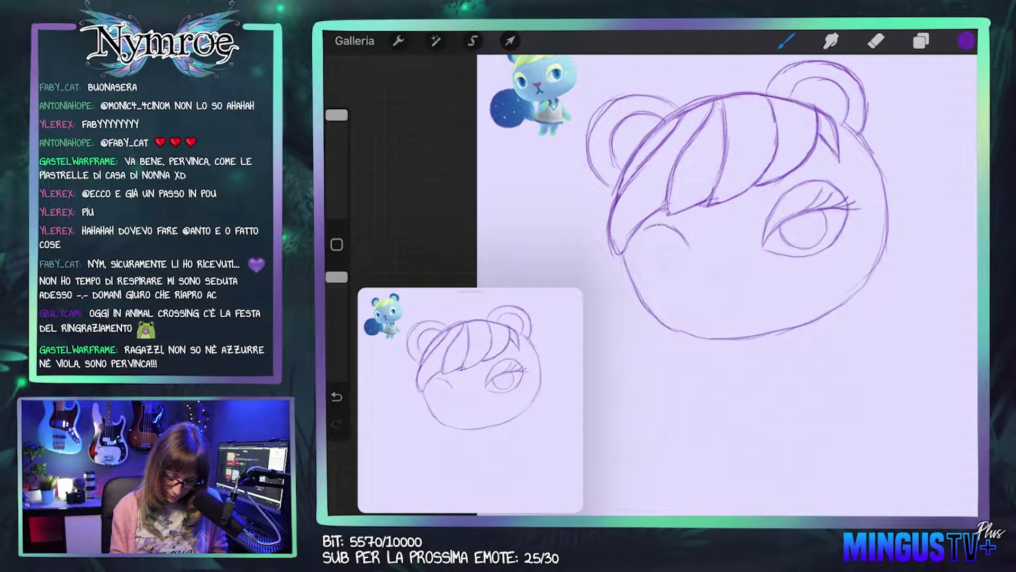
Step: Outline the left eye, draw its iris, and add eyelashes
{"action": "left_click_drag", "start_coordinate": [647, 227], "coordinate": [631, 263]}
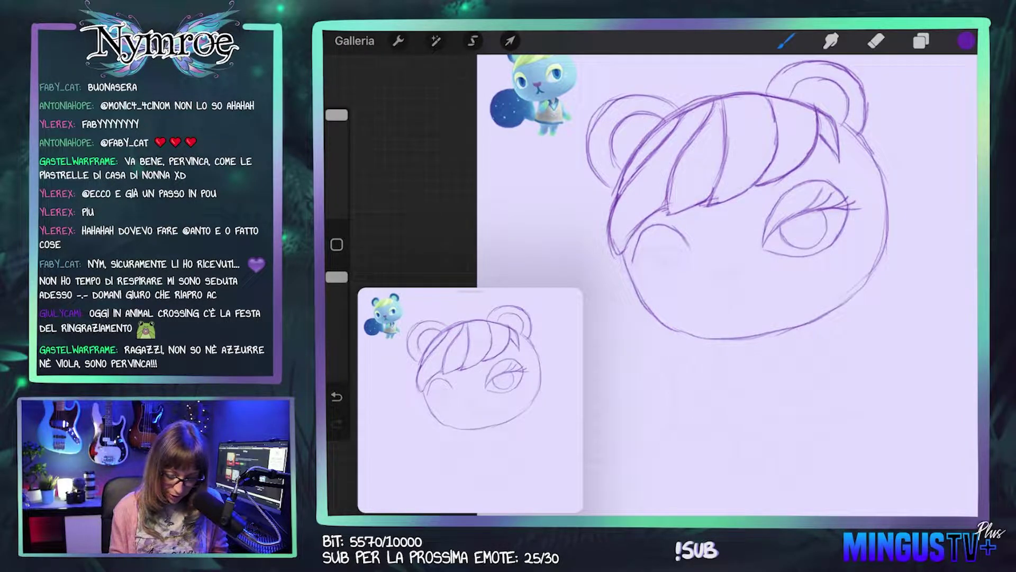
{"action": "mouse_move", "coordinate": [690, 252]}
{"action": "left_mouse_down"}
{"action": "mouse_move", "coordinate": [664, 280]}
{"action": "mouse_move", "coordinate": [637, 268]}
{"action": "left_mouse_up"}
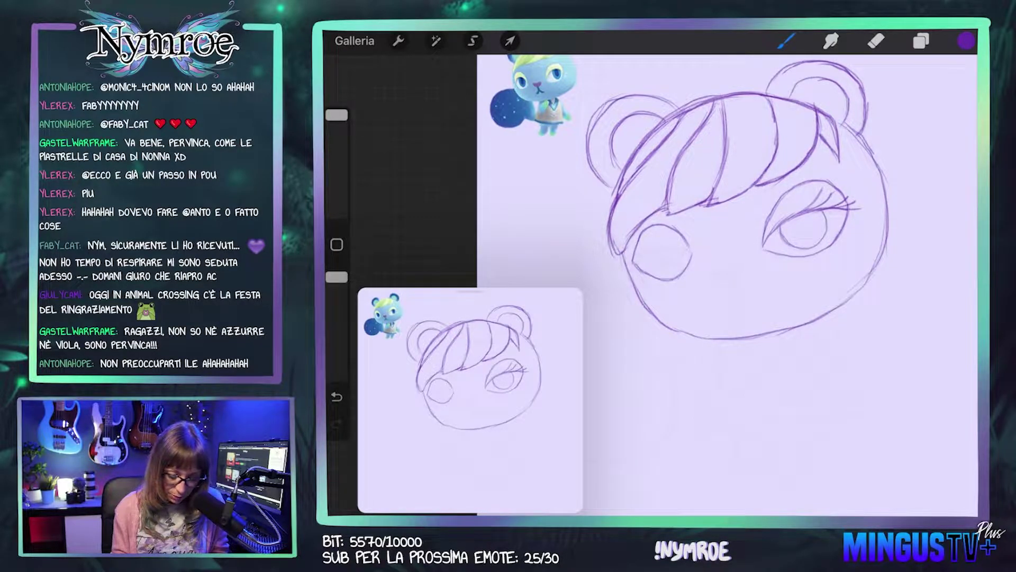
{"action": "left_click_drag", "start_coordinate": [691, 252], "coordinate": [654, 248]}
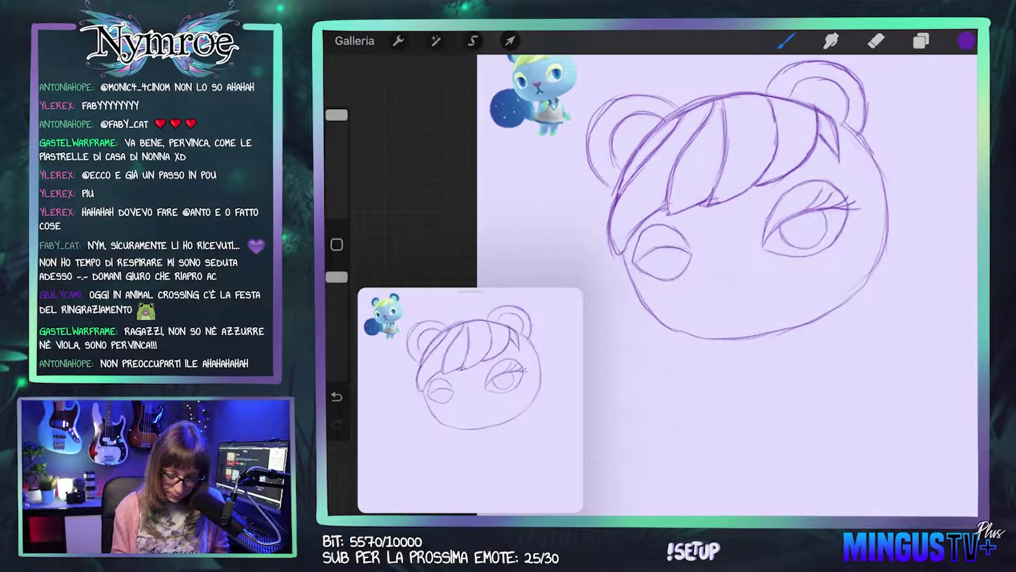
{"action": "left_click_drag", "start_coordinate": [668, 246], "coordinate": [626, 256]}
{"action": "left_click_drag", "start_coordinate": [639, 260], "coordinate": [628, 265]}
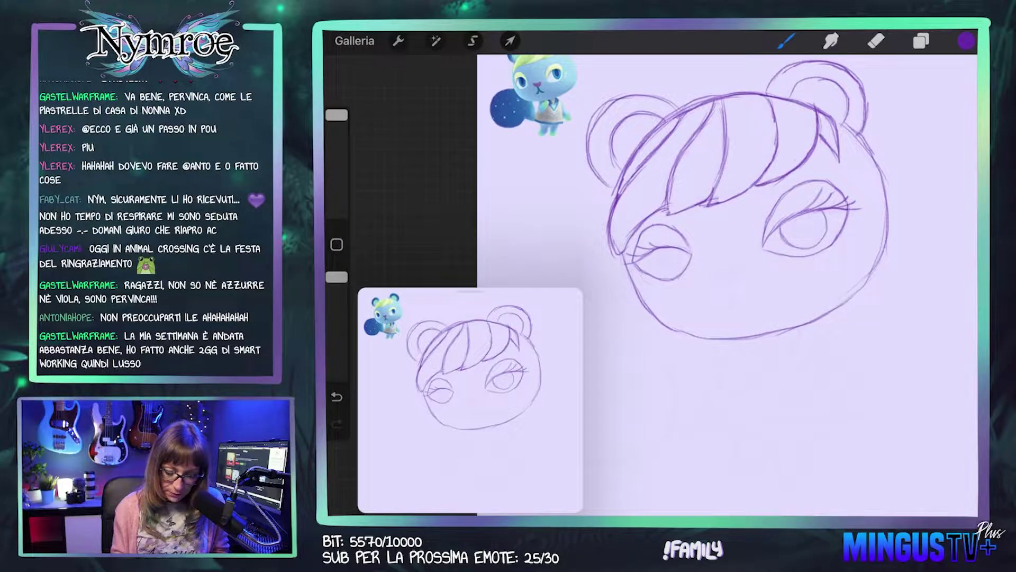
Step: Erase stray marks inside the right eye and rework its outer-corner lashes, undoing extra strokes
{"action": "left_click", "coordinate": [876, 41]}
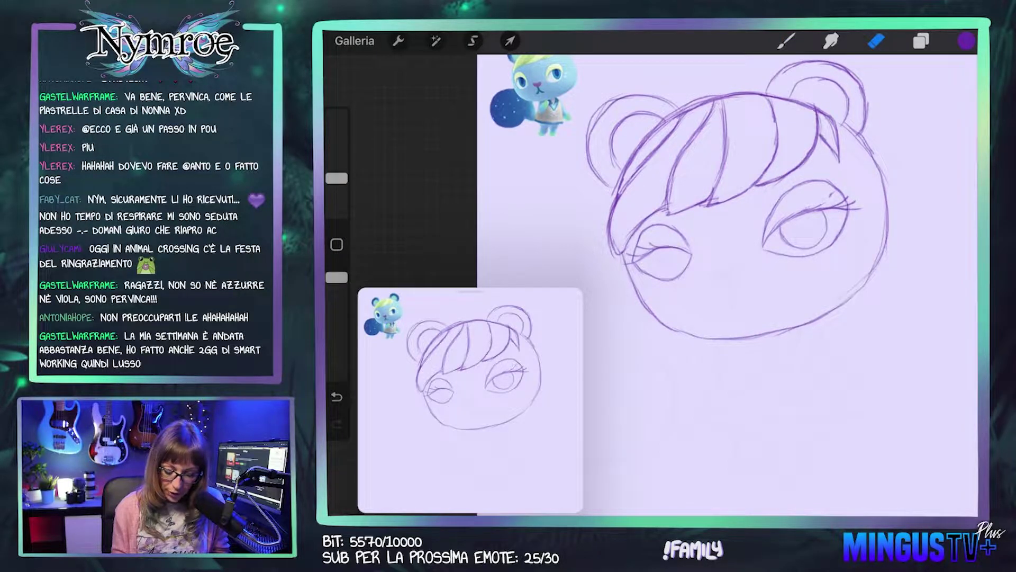
{"action": "left_click_drag", "start_coordinate": [797, 208], "coordinate": [811, 212]}
{"action": "left_click_drag", "start_coordinate": [776, 216], "coordinate": [793, 223]}
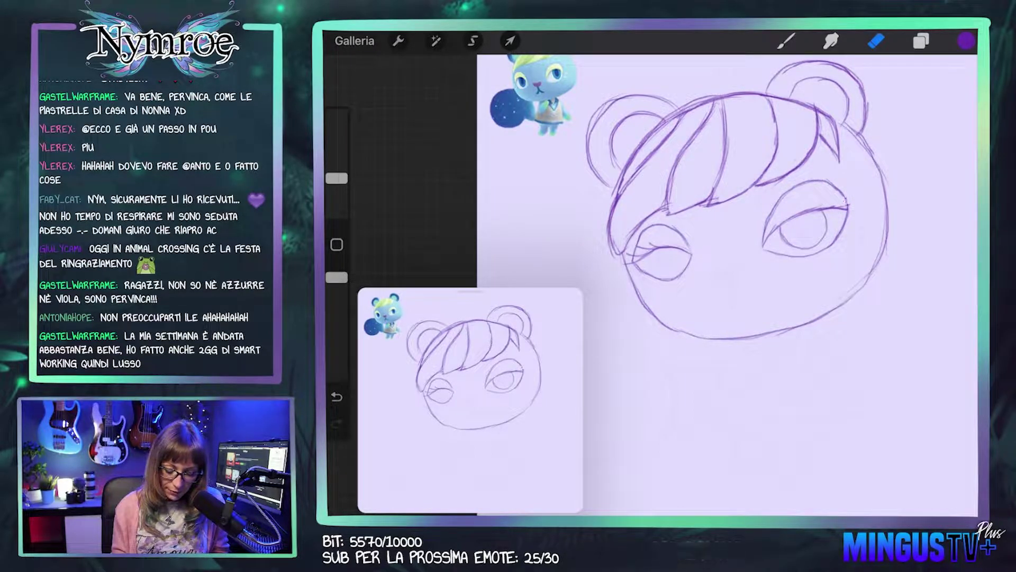
{"action": "left_click", "coordinate": [787, 41]}
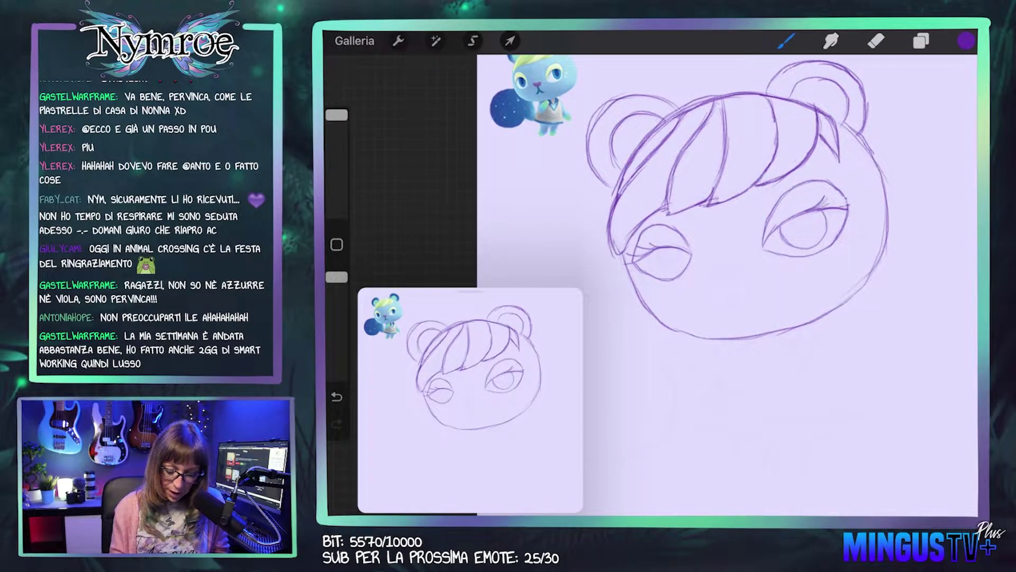
{"action": "key", "text": "ctrl+z"}
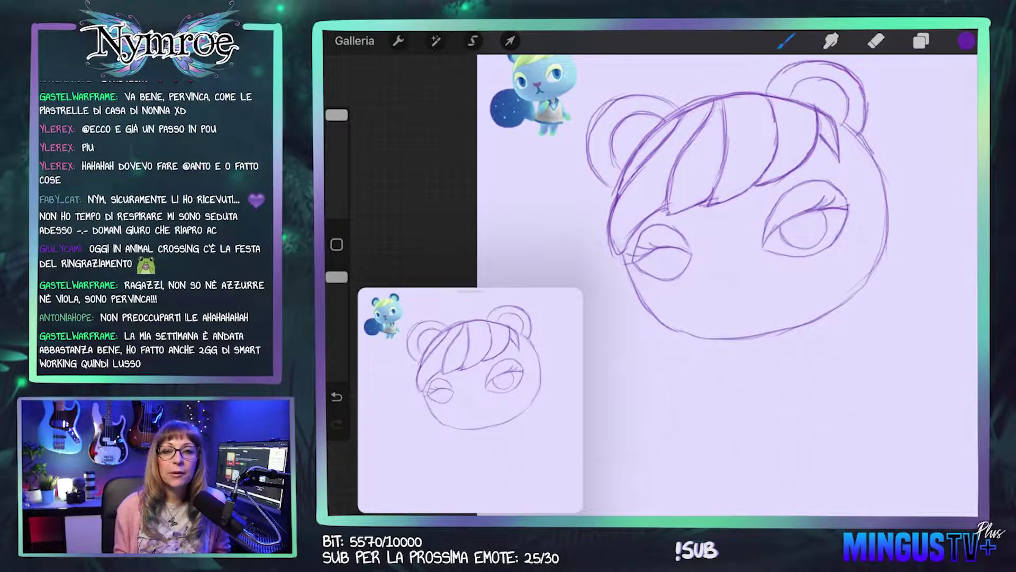
{"action": "key", "text": "ctrl+shift+z"}
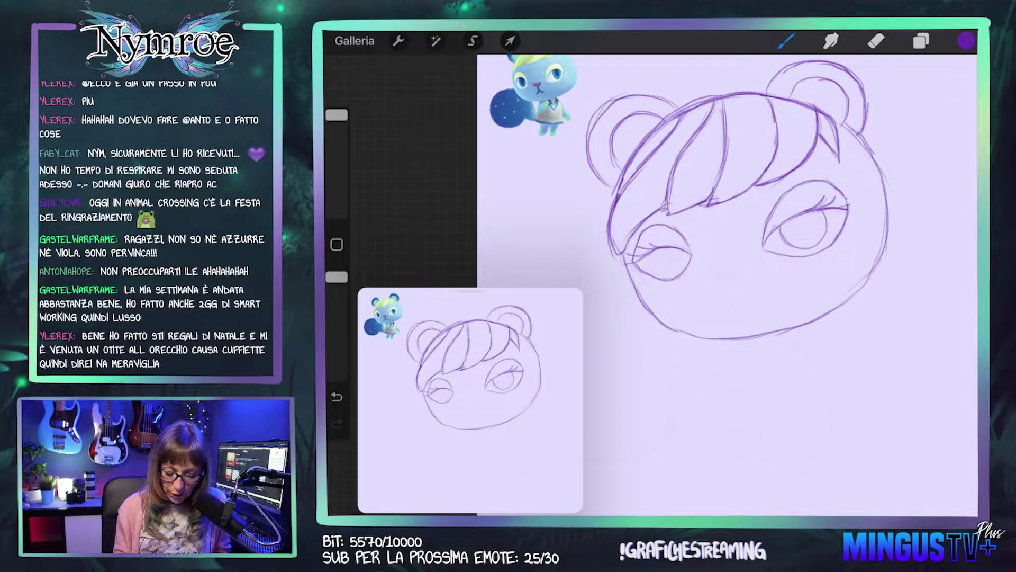
{"action": "left_click_drag", "start_coordinate": [833, 207], "coordinate": [859, 203]}
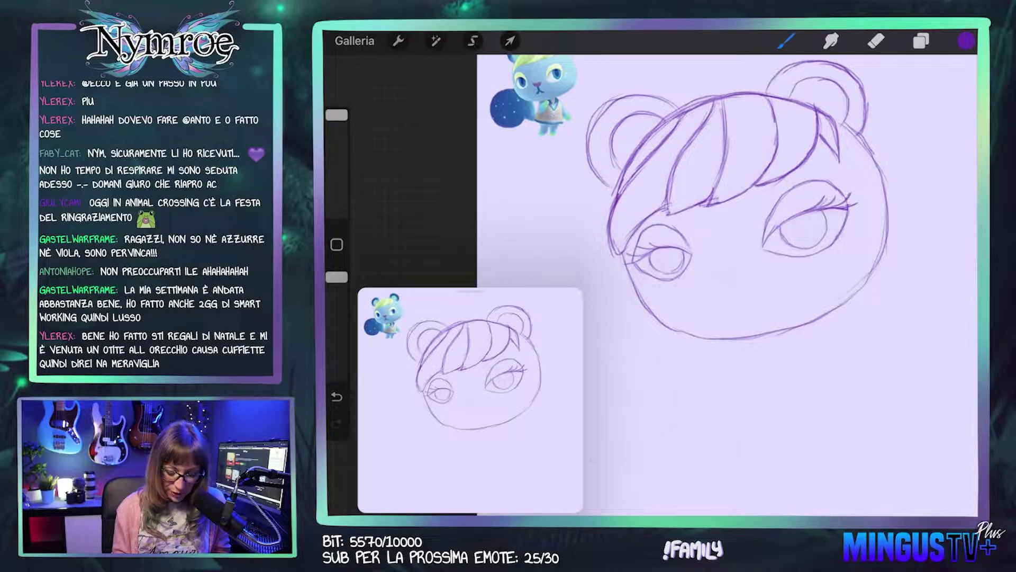
{"action": "key", "text": "ctrl+z"}
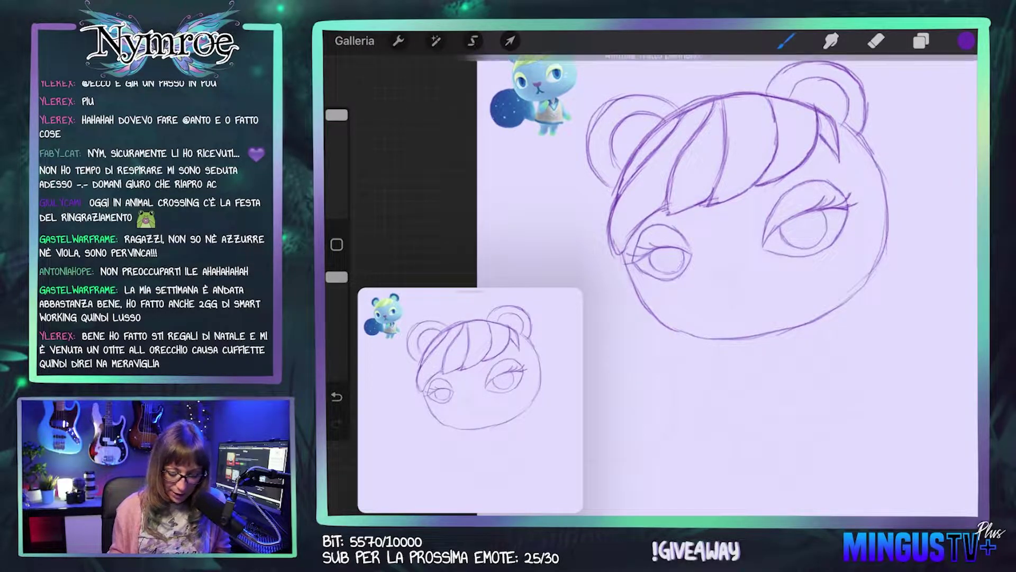
{"action": "key", "text": "ctrl+z"}
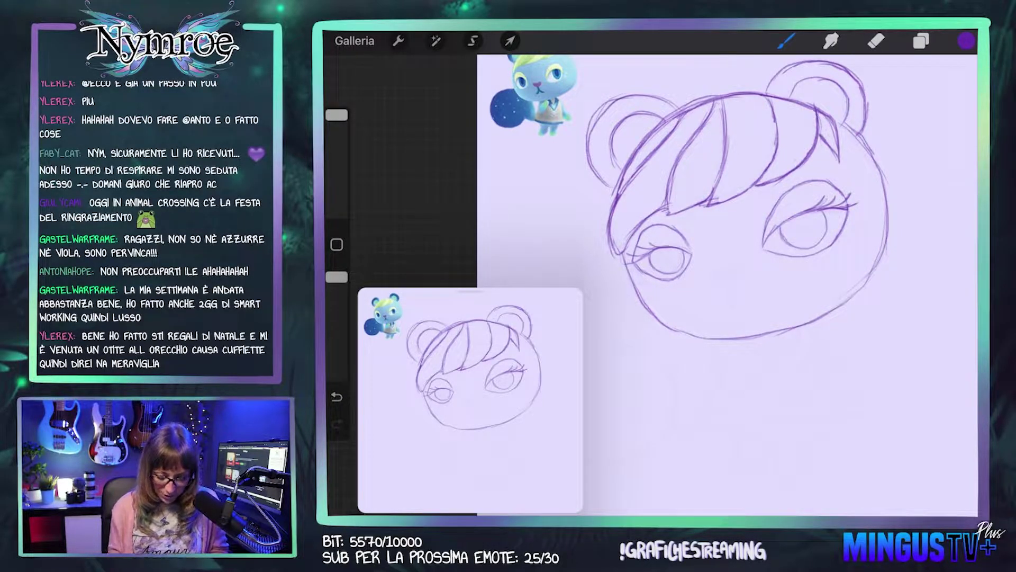
Step: Zoom in and draw a heart-shaped nose with a curved mouth line extending to the right
{"action": "scroll", "coordinate": [780, 344], "scroll_direction": "up", "scroll_amount": 3}
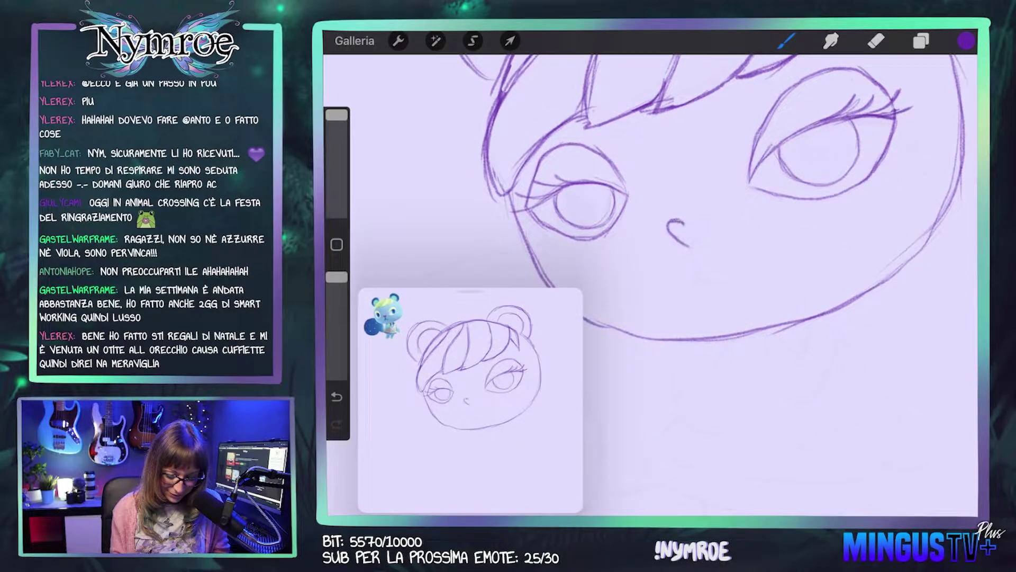
{"action": "mouse_move", "coordinate": [686, 223]}
{"action": "left_mouse_down"}
{"action": "mouse_move", "coordinate": [699, 217]}
{"action": "mouse_move", "coordinate": [688, 248]}
{"action": "left_mouse_up"}
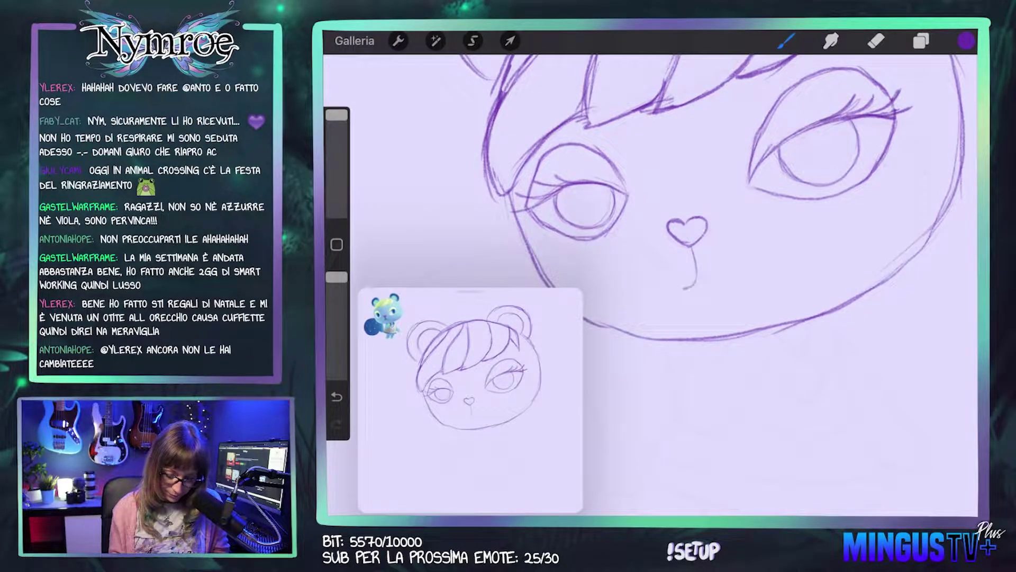
{"action": "left_click_drag", "start_coordinate": [695, 275], "coordinate": [712, 281]}
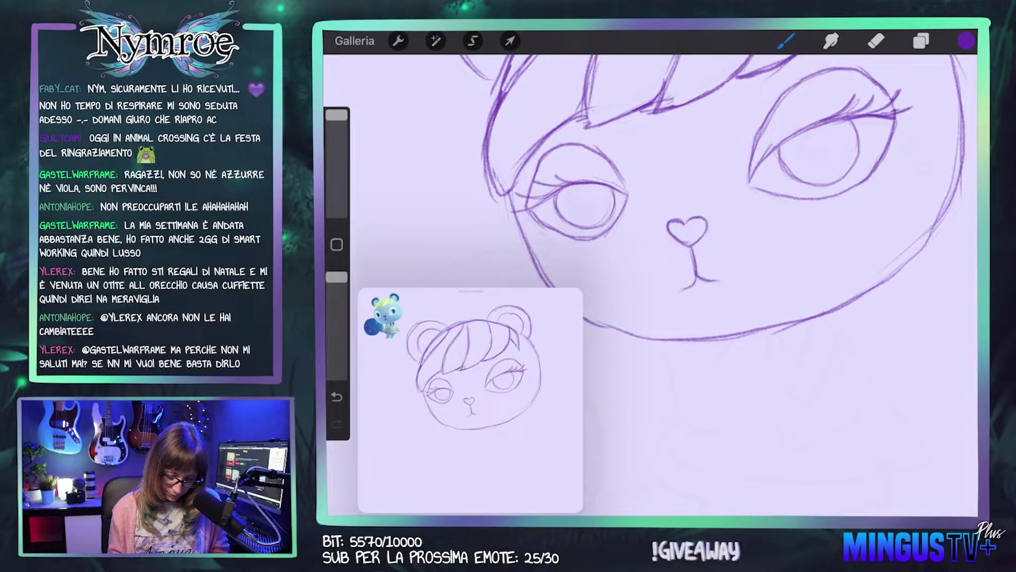
{"action": "left_click_drag", "start_coordinate": [710, 281], "coordinate": [726, 276]}
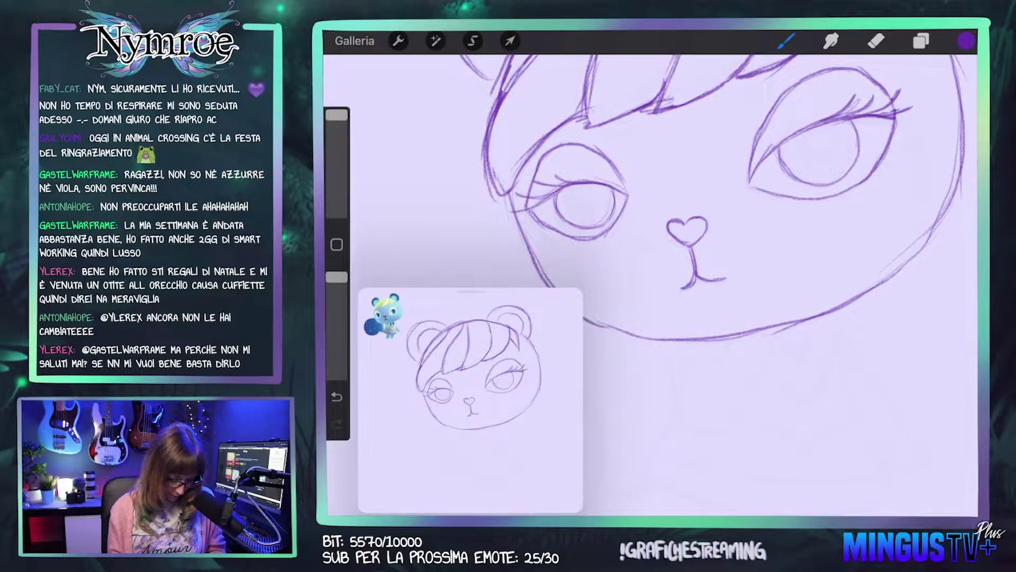
Step: Add small oval marks beside the eyes, undoing and redoing stray strokes
{"action": "scroll", "coordinate": [714, 196], "scroll_direction": "down", "scroll_amount": 2}
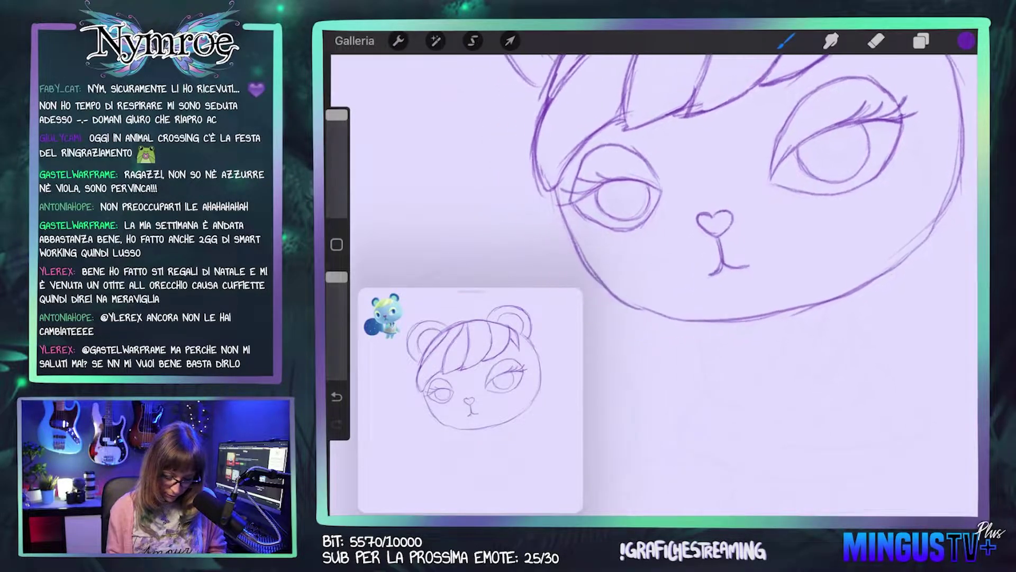
{"action": "left_click_drag", "start_coordinate": [591, 223], "coordinate": [616, 219]}
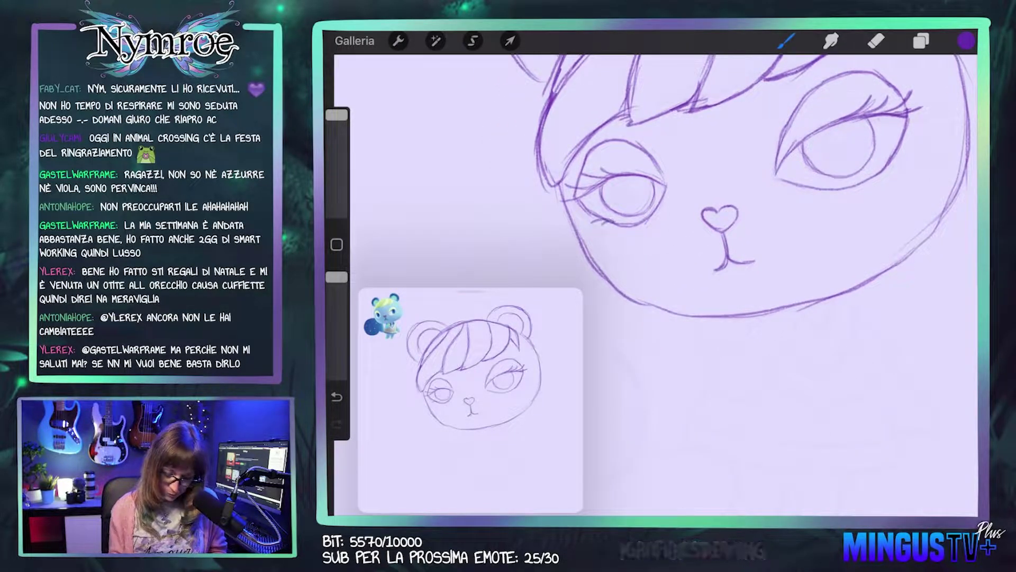
{"action": "left_click_drag", "start_coordinate": [893, 161], "coordinate": [910, 158]}
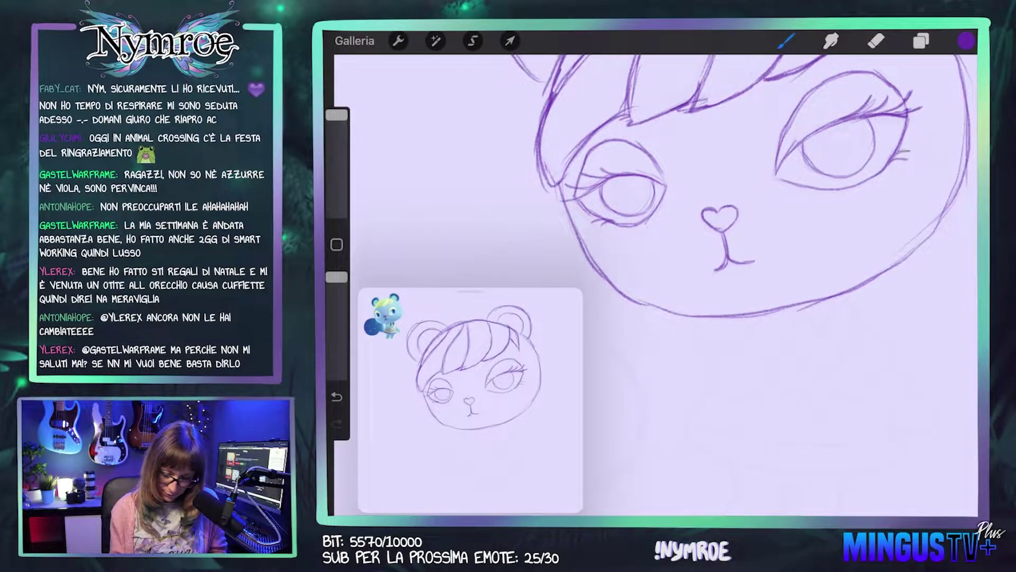
{"action": "key", "text": "ctrl+z"}
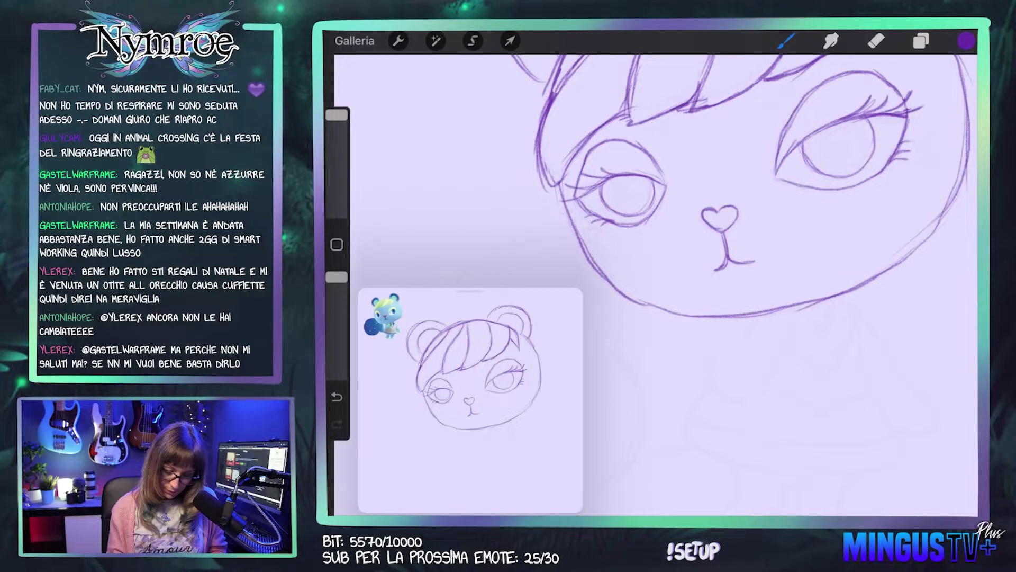
{"action": "key", "text": "ctrl+z"}
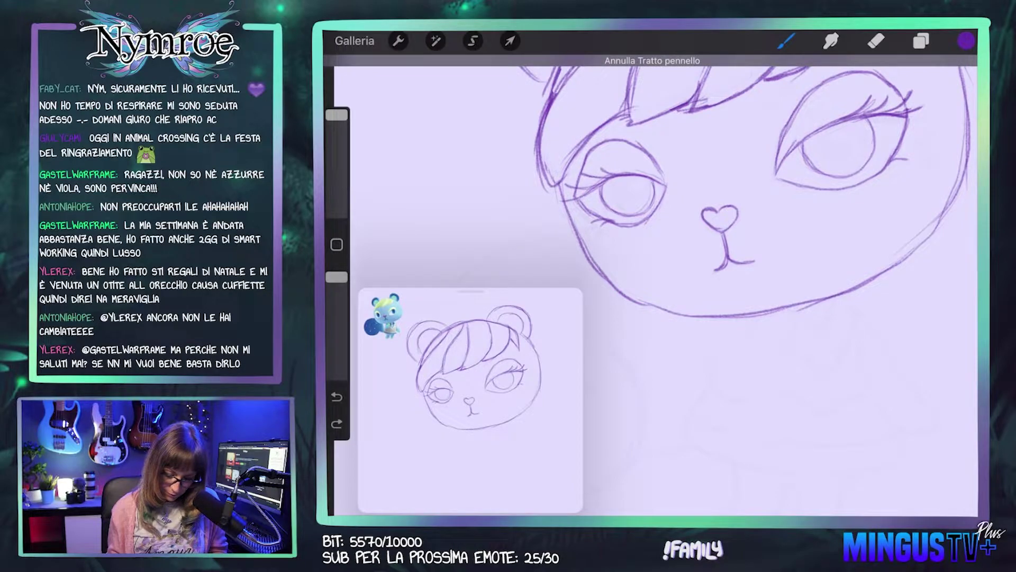
{"action": "key", "text": "ctrl+shift+z"}
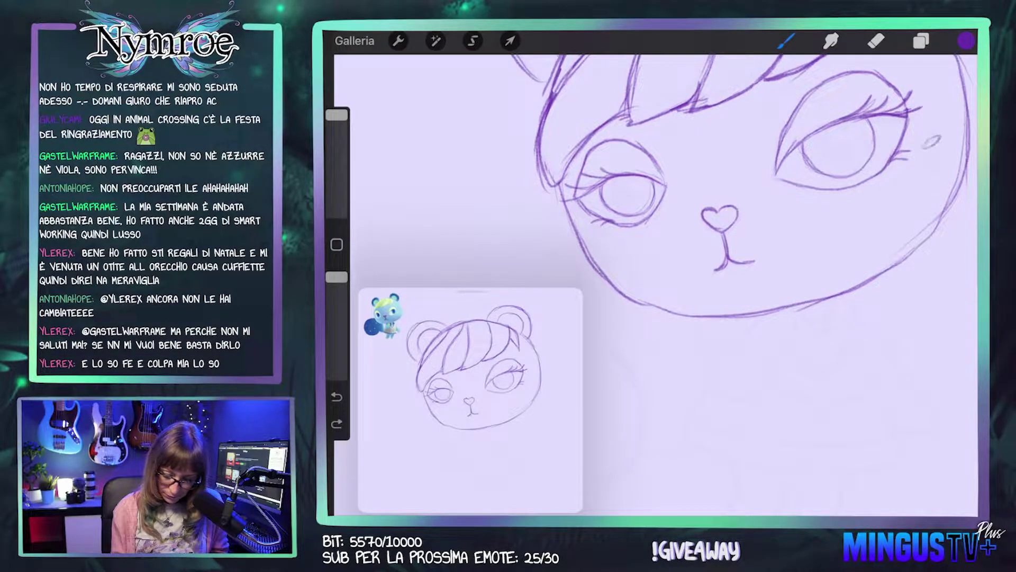
{"action": "mouse_move", "coordinate": [924, 146]}
{"action": "left_mouse_down"}
{"action": "mouse_move", "coordinate": [941, 137]}
{"action": "mouse_move", "coordinate": [944, 161]}
{"action": "left_mouse_up"}
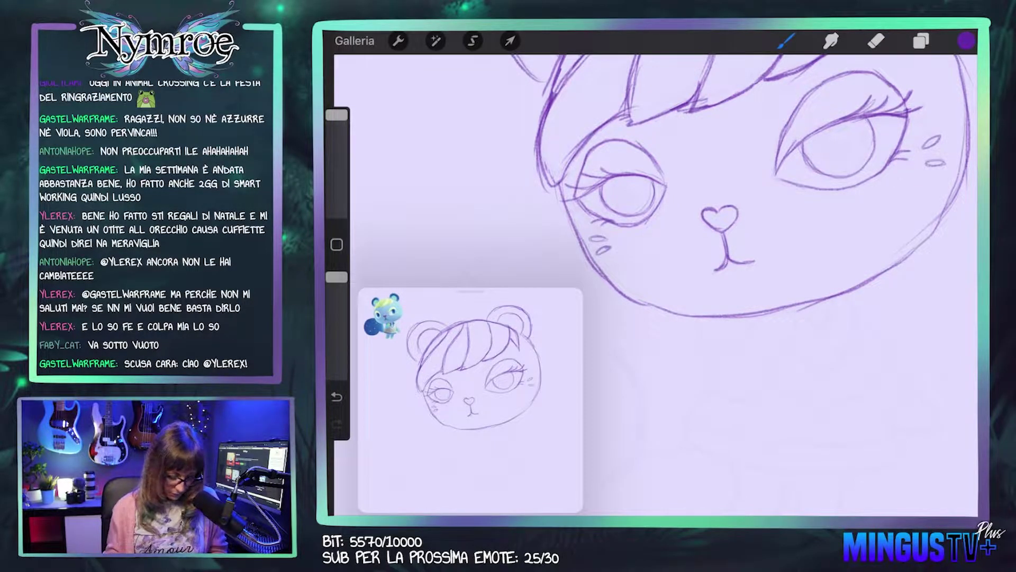
Step: Draw small brow ovals above the left eye, redrawing one after an undo
{"action": "left_click_drag", "start_coordinate": [720, 215], "coordinate": [700, 241]}
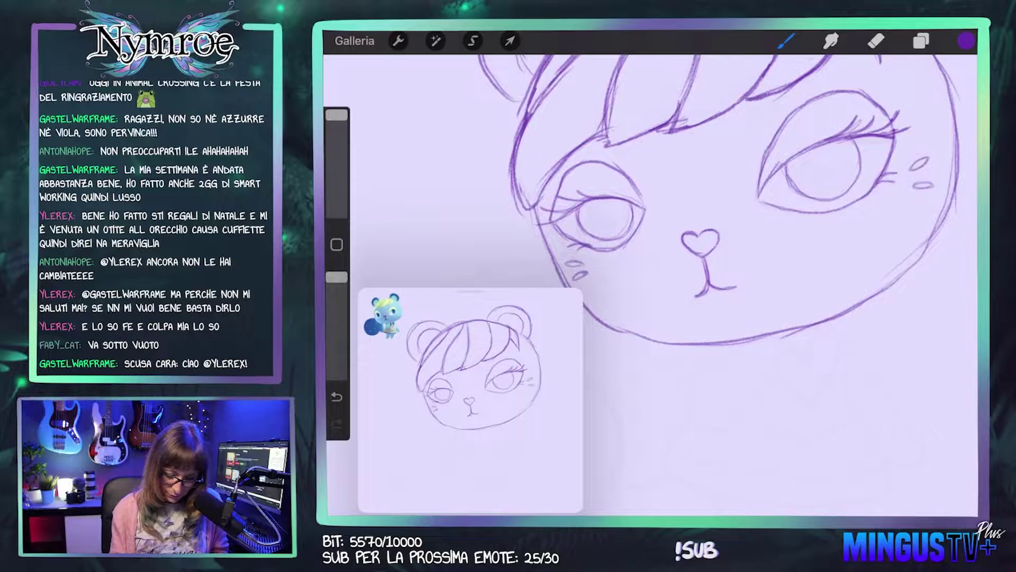
{"action": "left_click_drag", "start_coordinate": [751, 127], "coordinate": [772, 110]}
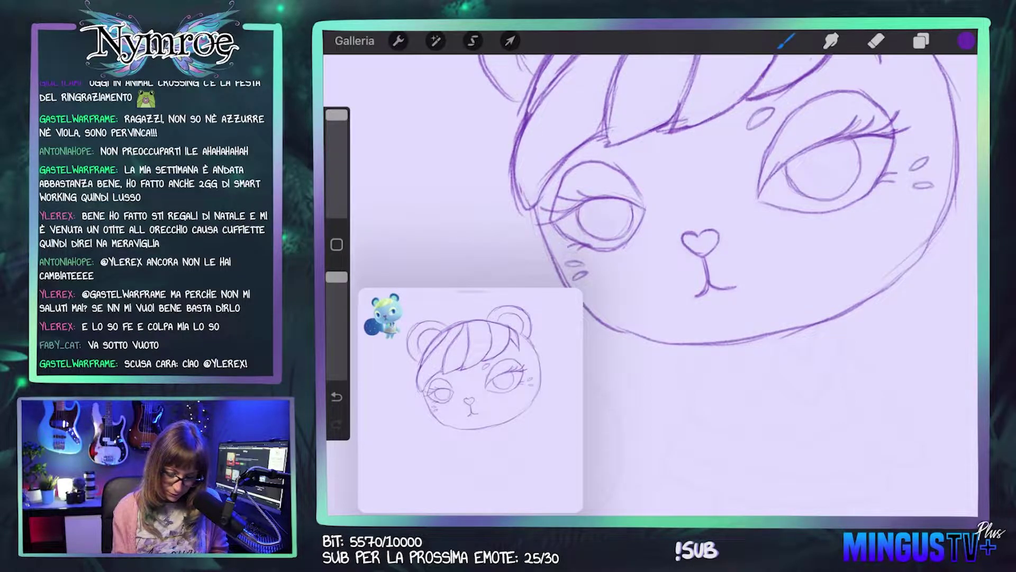
{"action": "left_click_drag", "start_coordinate": [630, 154], "coordinate": [658, 159]}
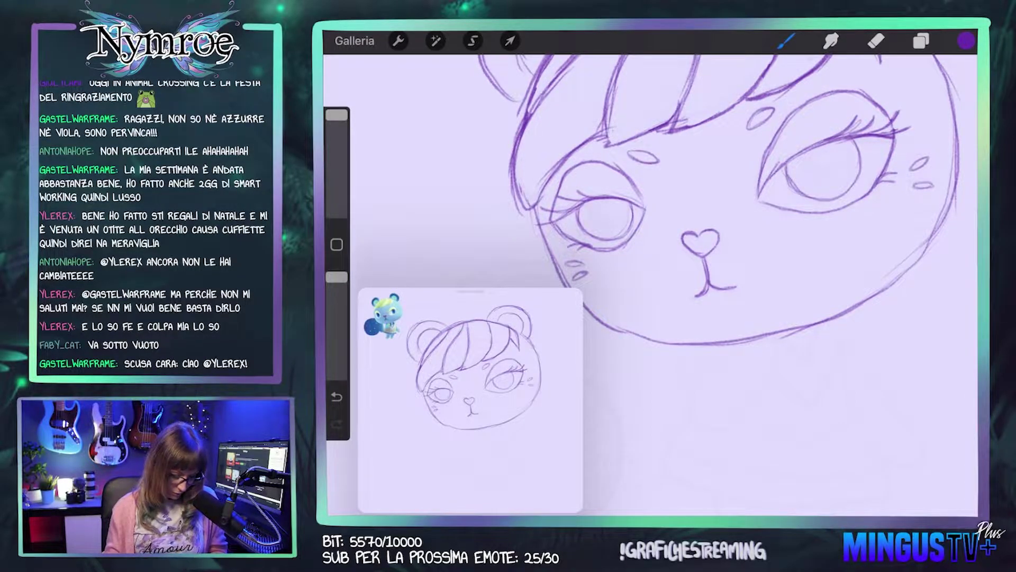
{"action": "key", "text": "ctrl+z"}
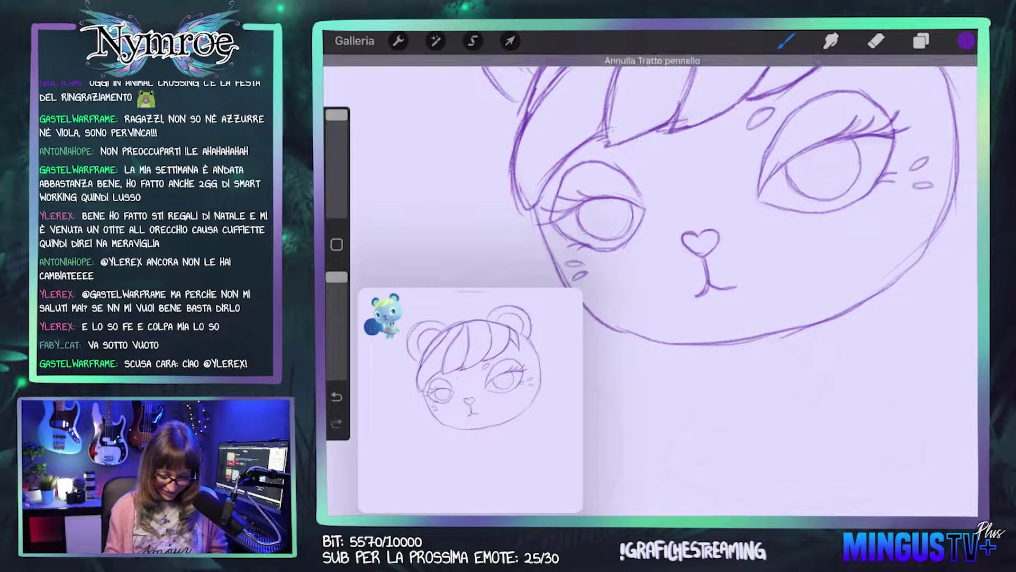
{"action": "scroll", "coordinate": [652, 238], "scroll_direction": "up", "scroll_amount": 2}
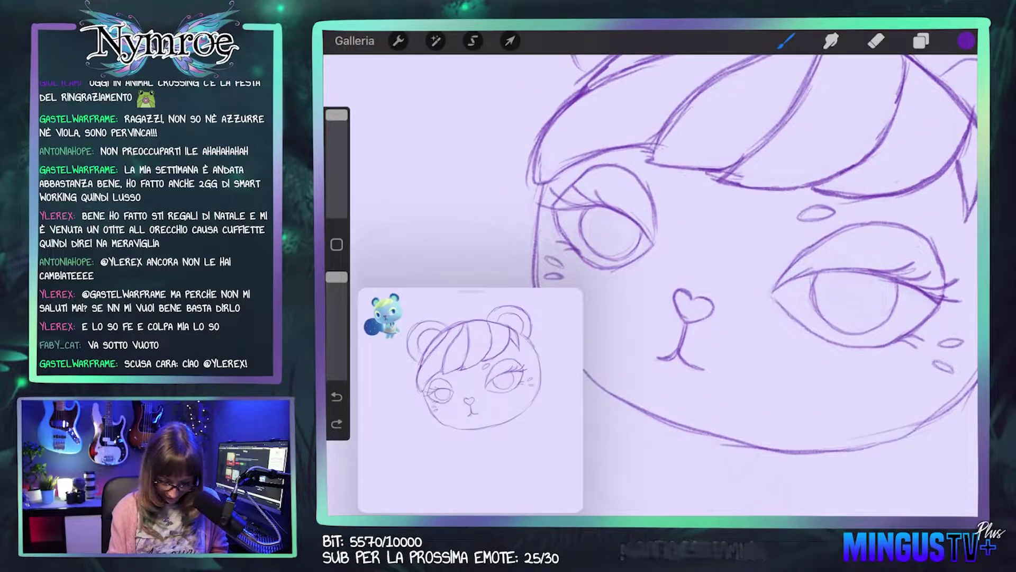
{"action": "left_click_drag", "start_coordinate": [668, 174], "coordinate": [689, 186]}
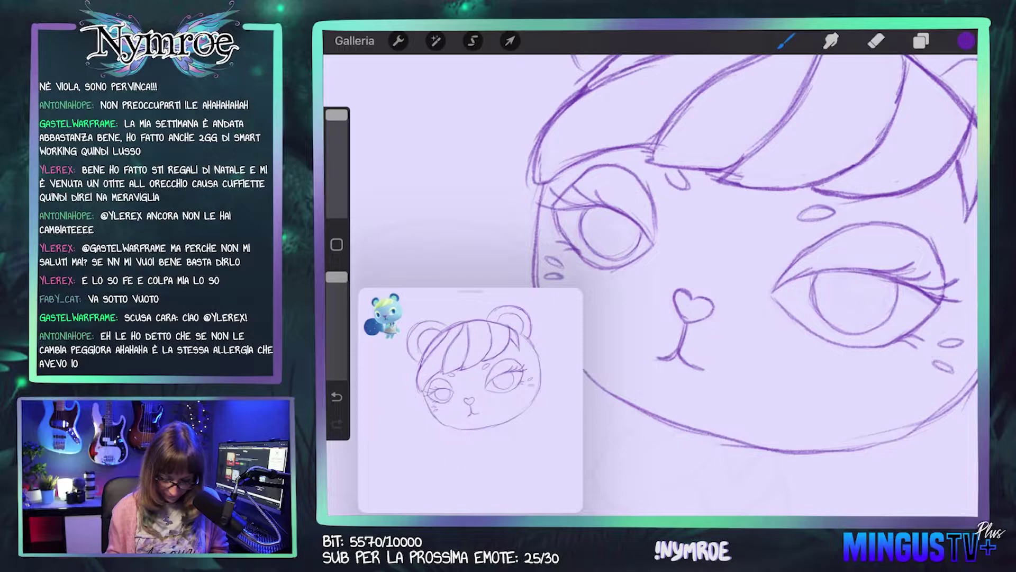
{"action": "scroll", "coordinate": [741, 243], "scroll_direction": "down", "scroll_amount": 2}
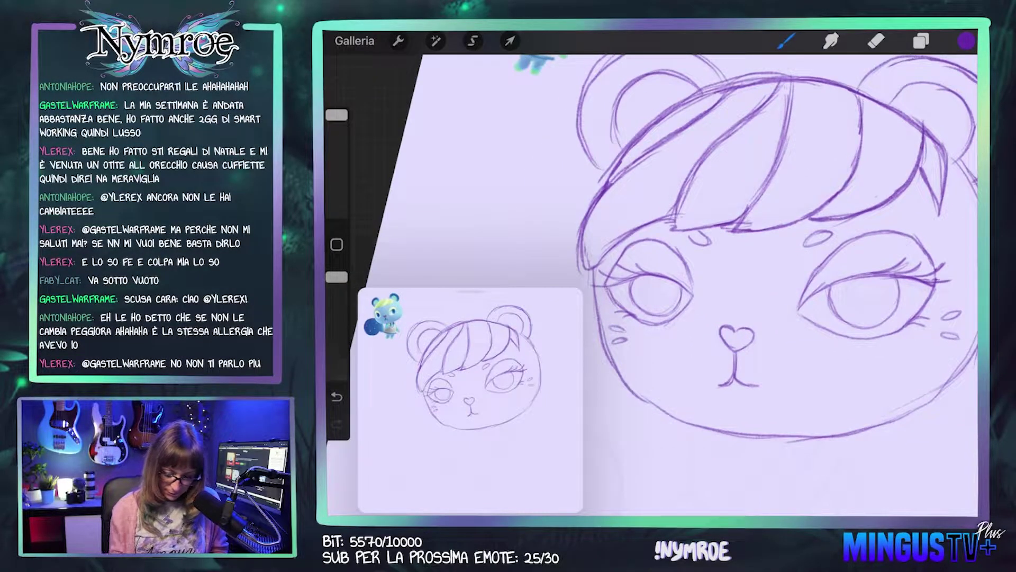
Step: Add a bang strand line, shrink the eraser, and erase stray bits of hair lines
{"action": "mouse_move", "coordinate": [774, 165]}
{"action": "left_mouse_down"}
{"action": "mouse_move", "coordinate": [736, 207]}
{"action": "mouse_move", "coordinate": [699, 216]}
{"action": "left_mouse_up"}
{"action": "left_click_drag", "start_coordinate": [337, 115], "coordinate": [336, 178]}
{"action": "left_click", "coordinate": [876, 40]}
{"action": "mouse_move", "coordinate": [704, 228]}
{"action": "left_mouse_down"}
{"action": "mouse_move", "coordinate": [669, 227]}
{"action": "mouse_move", "coordinate": [738, 218]}
{"action": "mouse_move", "coordinate": [746, 229]}
{"action": "mouse_move", "coordinate": [756, 203]}
{"action": "mouse_move", "coordinate": [800, 220]}
{"action": "left_mouse_up"}
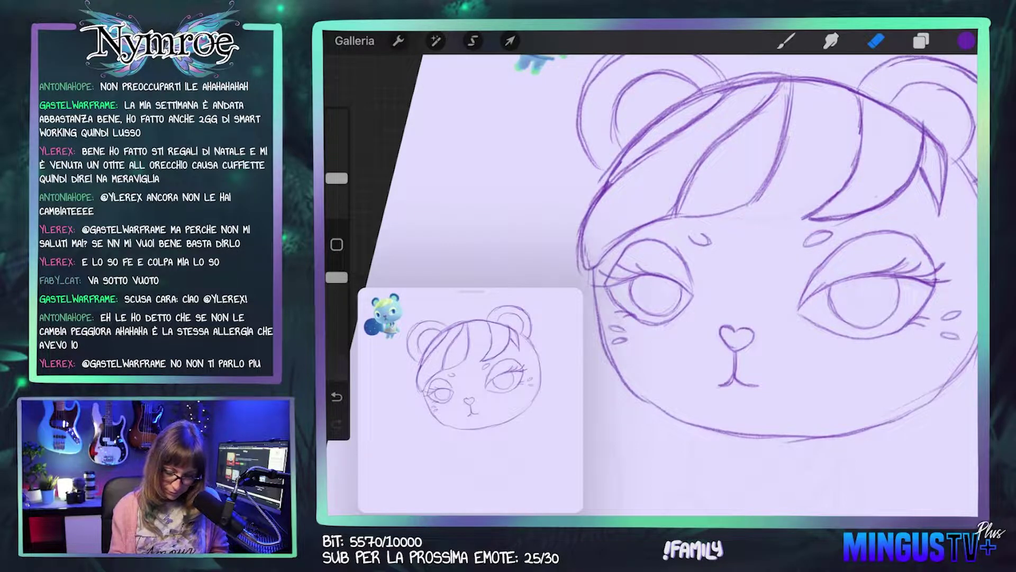
{"action": "left_click_drag", "start_coordinate": [861, 119], "coordinate": [855, 175]}
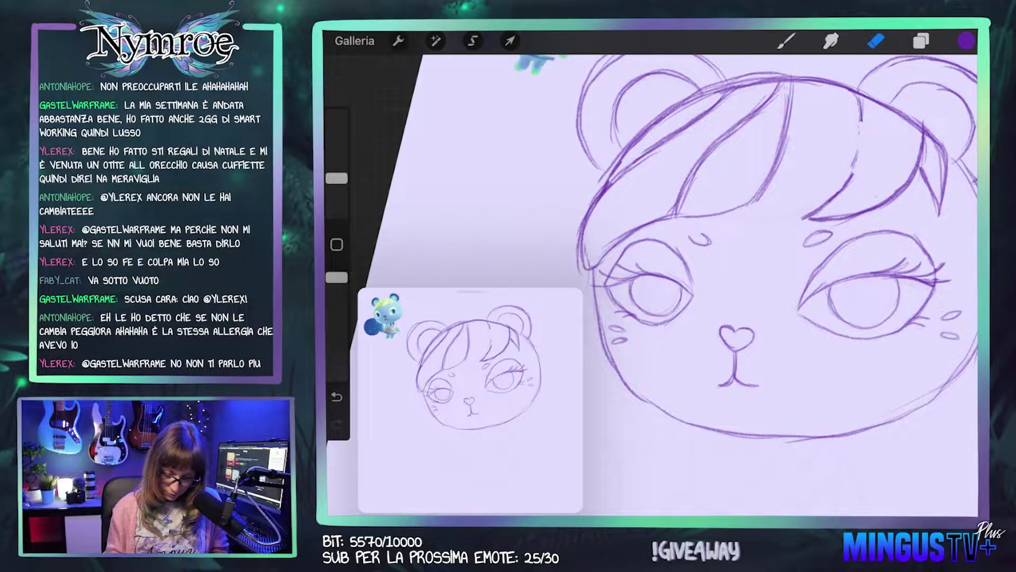
{"action": "key", "text": "b"}
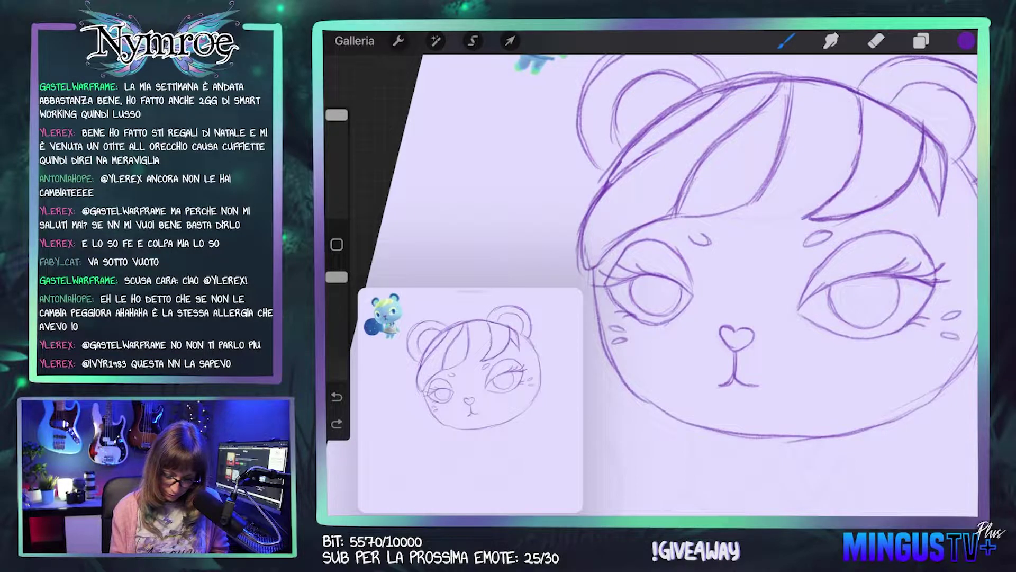
Step: Erase the old diagonal bang lines and redraw the strands and underside of the bangs
{"action": "left_click_drag", "start_coordinate": [805, 216], "coordinate": [732, 217]}
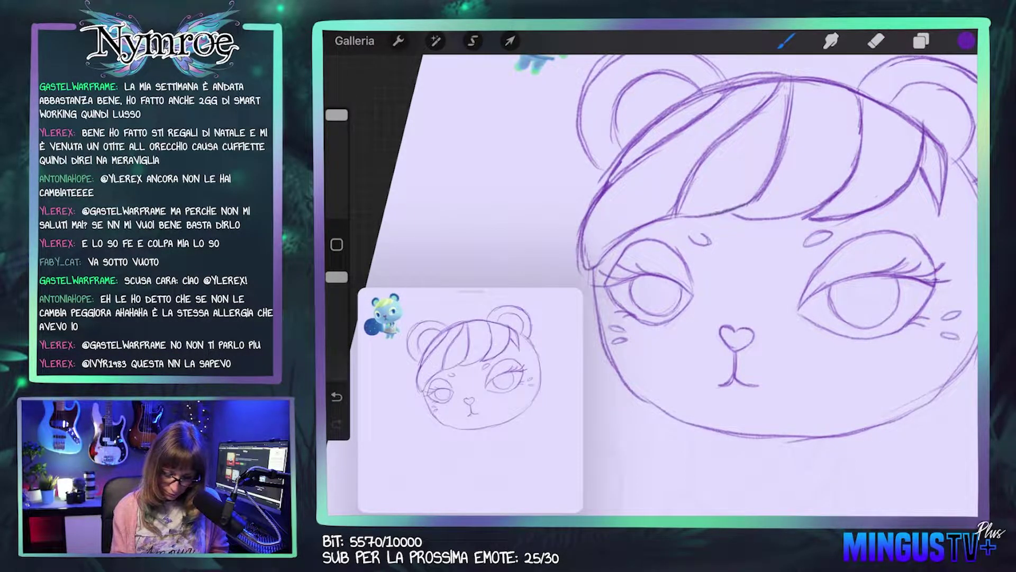
{"action": "key", "text": "e"}
{"action": "left_click_drag", "start_coordinate": [788, 137], "coordinate": [750, 204]}
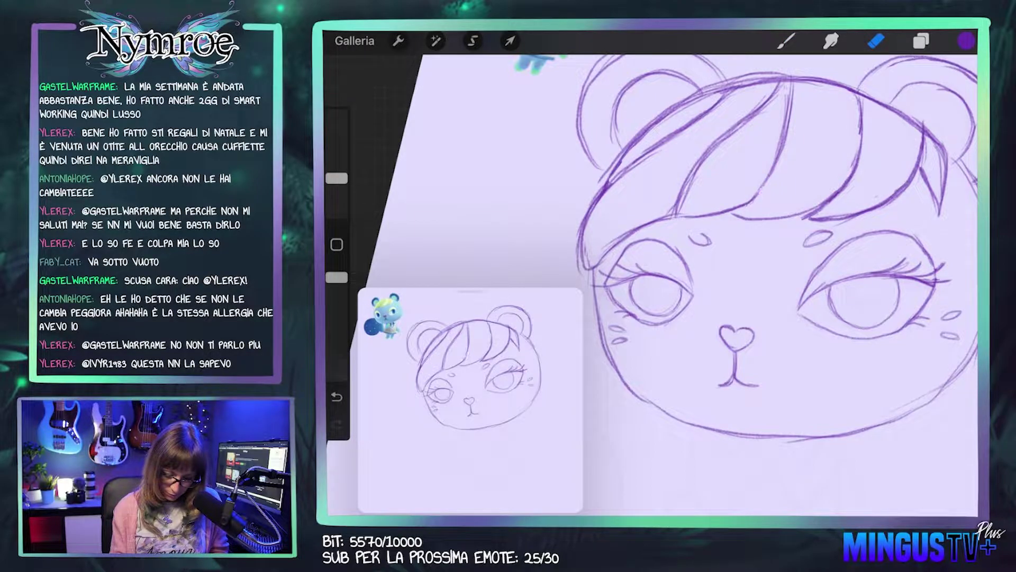
{"action": "left_click_drag", "start_coordinate": [787, 95], "coordinate": [778, 153]}
{"action": "mouse_move", "coordinate": [763, 111]}
{"action": "left_mouse_down"}
{"action": "mouse_move", "coordinate": [705, 159]}
{"action": "mouse_move", "coordinate": [678, 217]}
{"action": "left_mouse_up"}
{"action": "left_click_drag", "start_coordinate": [336, 179], "coordinate": [336, 158]}
{"action": "key", "text": "b"}
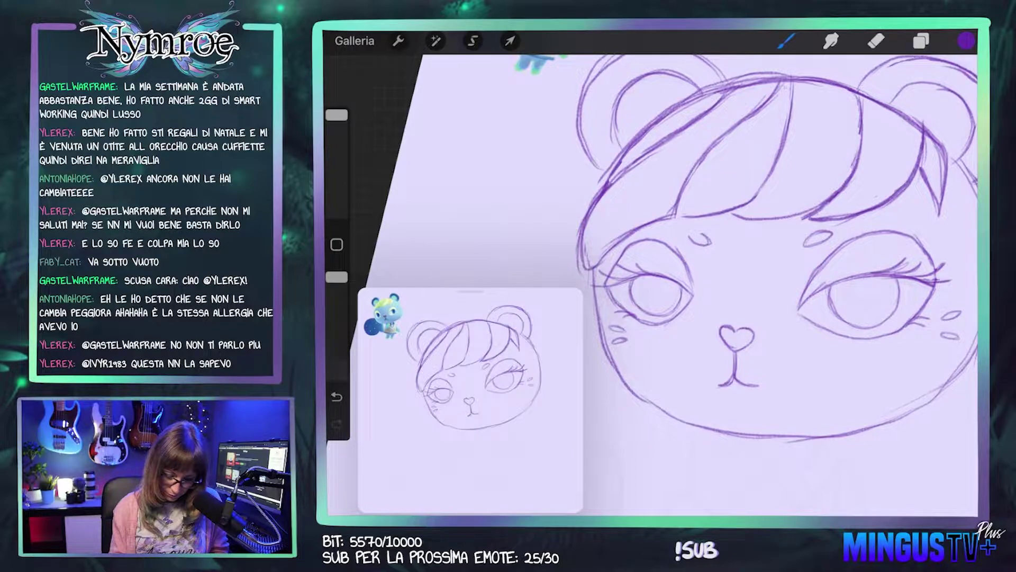
{"action": "left_click_drag", "start_coordinate": [786, 130], "coordinate": [758, 193]}
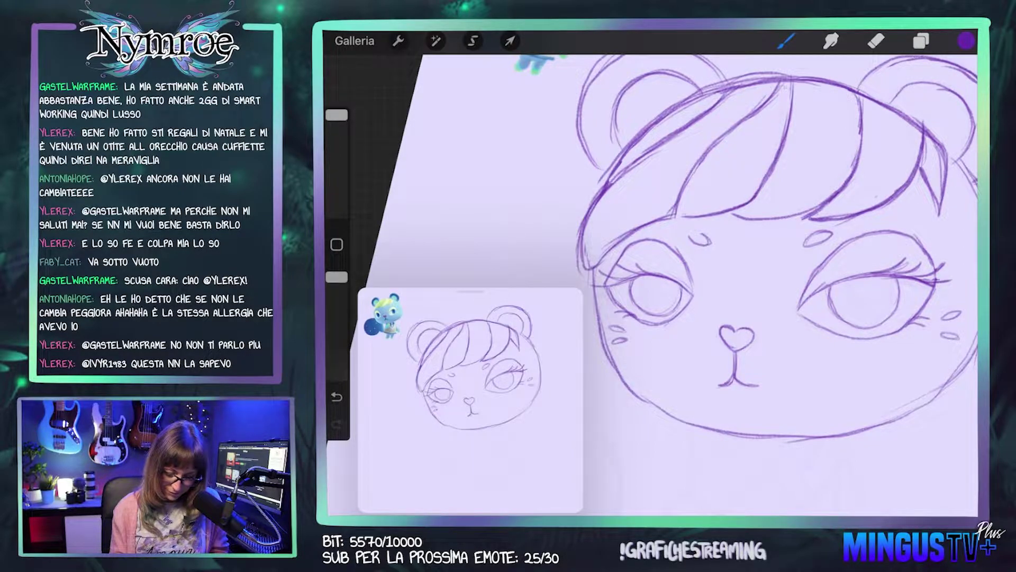
{"action": "mouse_move", "coordinate": [707, 214]}
{"action": "left_mouse_down"}
{"action": "mouse_move", "coordinate": [678, 218]}
{"action": "mouse_move", "coordinate": [710, 242]}
{"action": "left_mouse_up"}
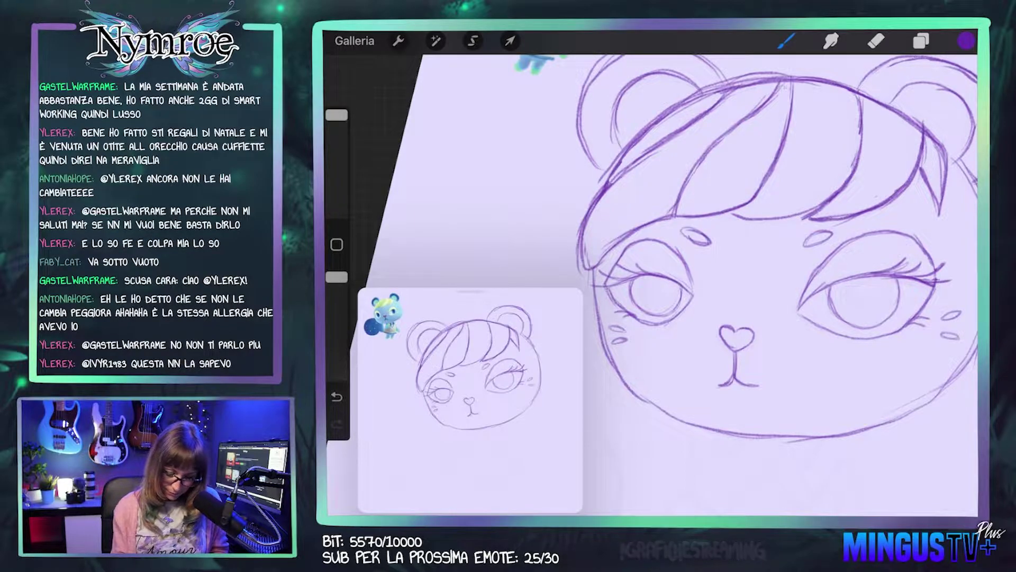
Step: Lighten the left hair and head outline with the eraser and undo a stray blue mark
{"action": "key", "text": "e"}
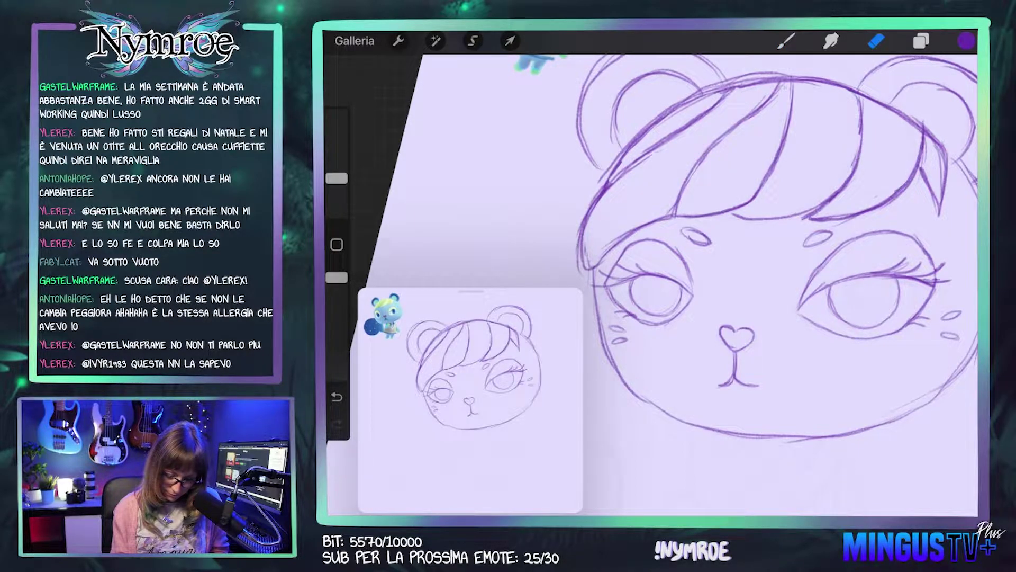
{"action": "mouse_move", "coordinate": [651, 154]}
{"action": "left_mouse_down"}
{"action": "mouse_move", "coordinate": [596, 206]}
{"action": "mouse_move", "coordinate": [583, 265]}
{"action": "left_mouse_up"}
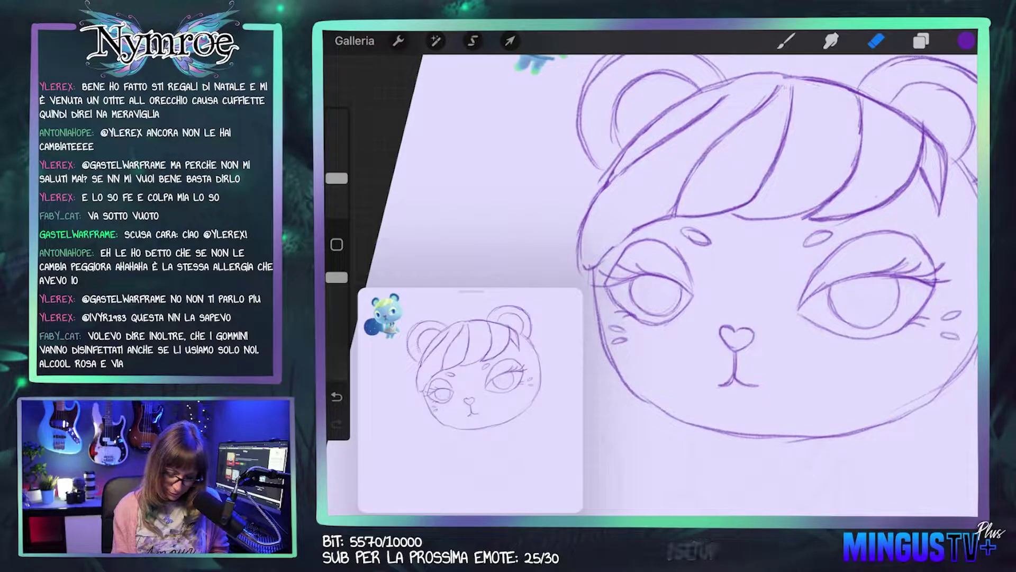
{"action": "key", "text": "b"}
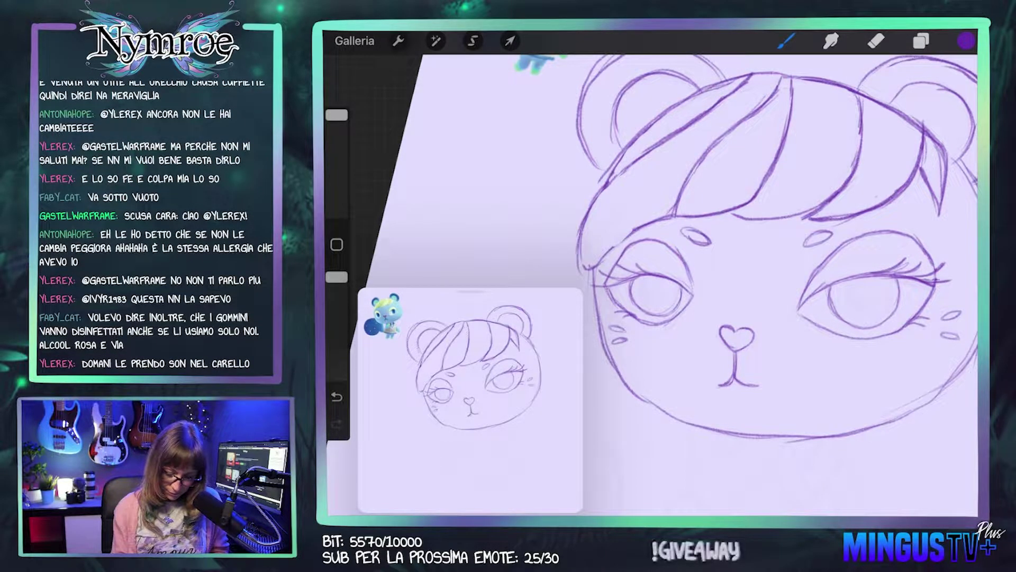
{"action": "key", "text": "e"}
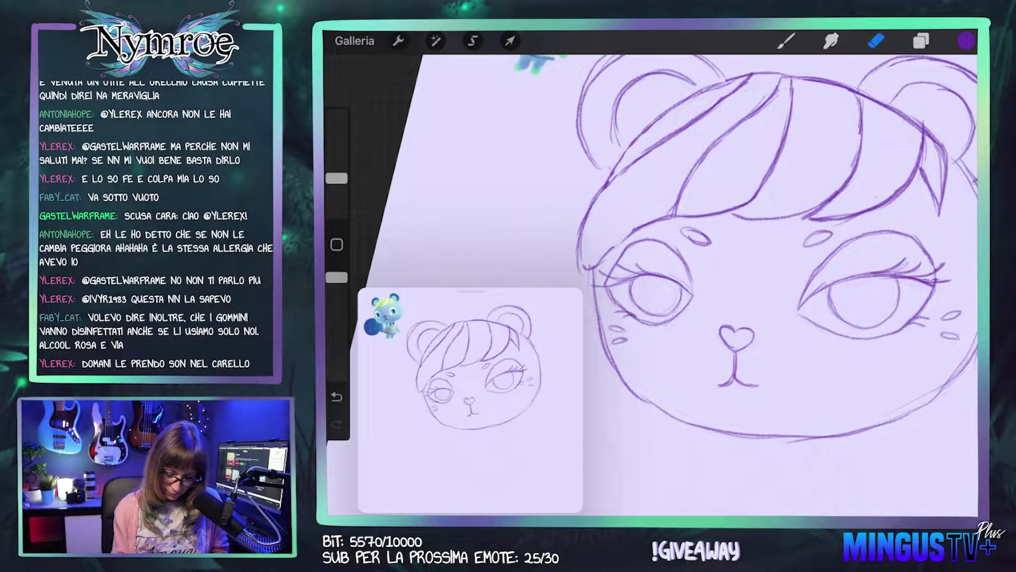
{"action": "key", "text": "b"}
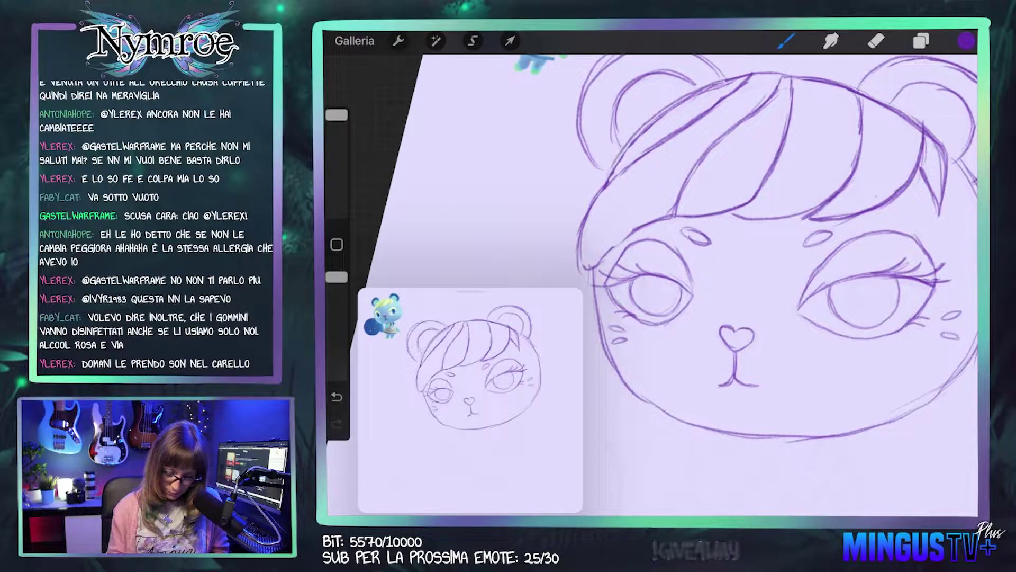
{"action": "key", "text": "ctrl+z"}
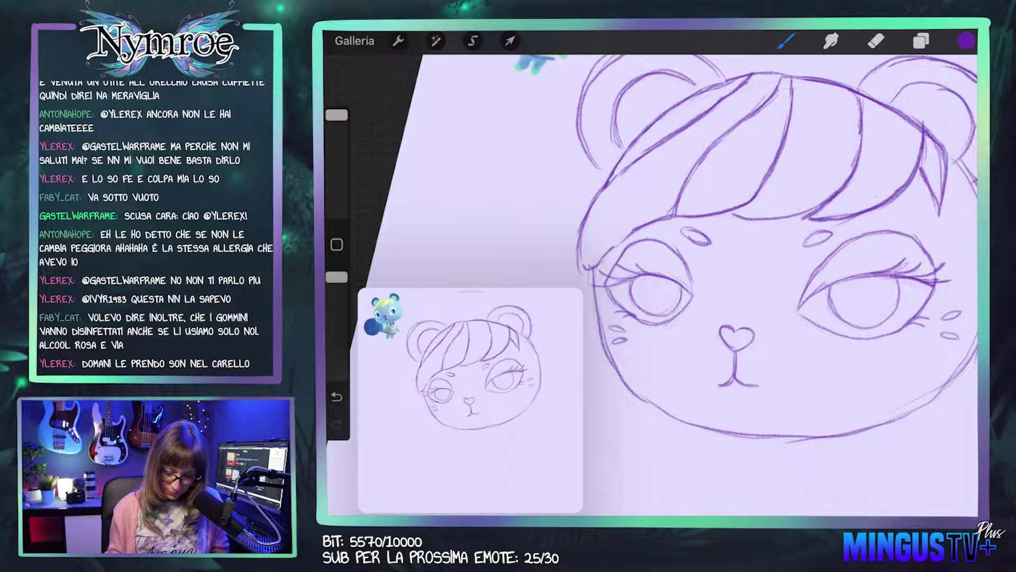
{"action": "scroll", "coordinate": [762, 239], "scroll_direction": "down", "scroll_amount": 3}
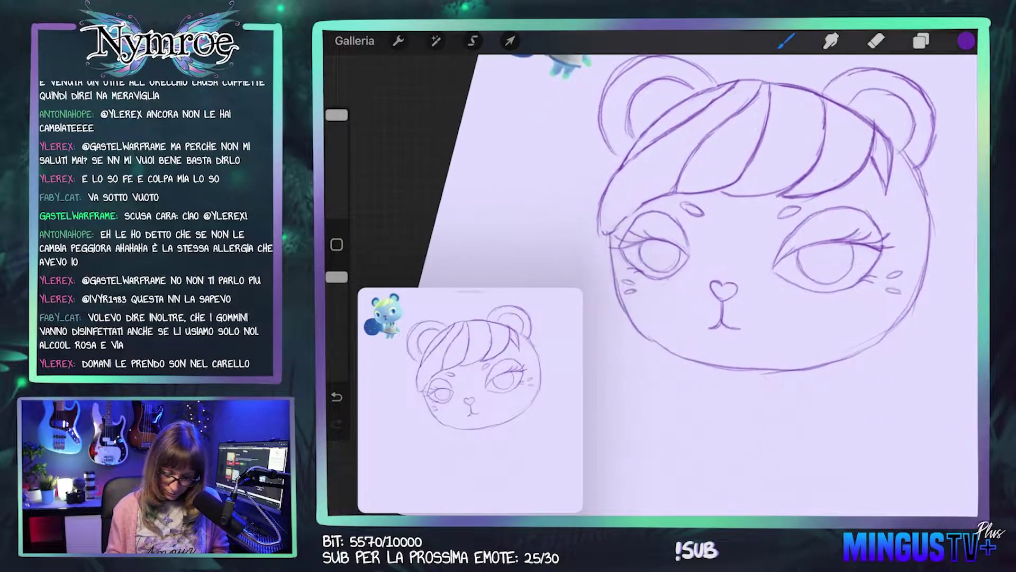
{"action": "scroll", "coordinate": [784, 212], "scroll_direction": "up", "scroll_amount": 1}
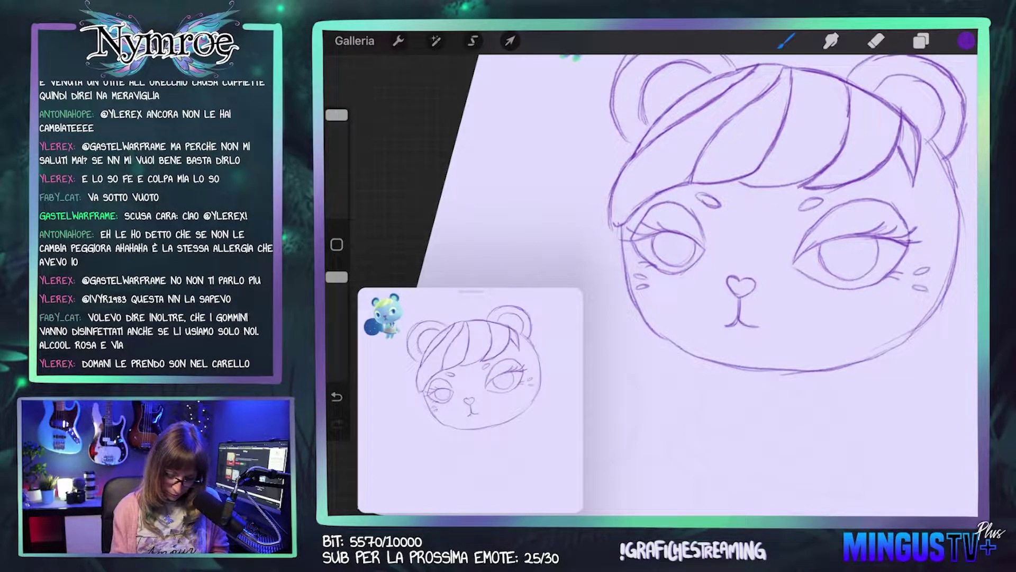
{"action": "key", "text": "e"}
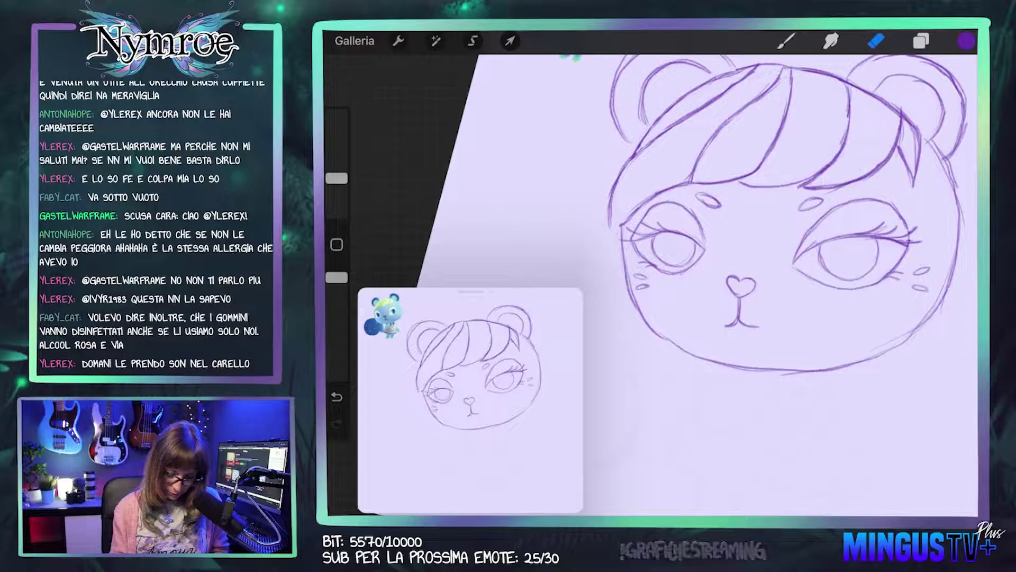
{"action": "key", "text": "b"}
{"action": "left_click_drag", "start_coordinate": [628, 215], "coordinate": [614, 240]}
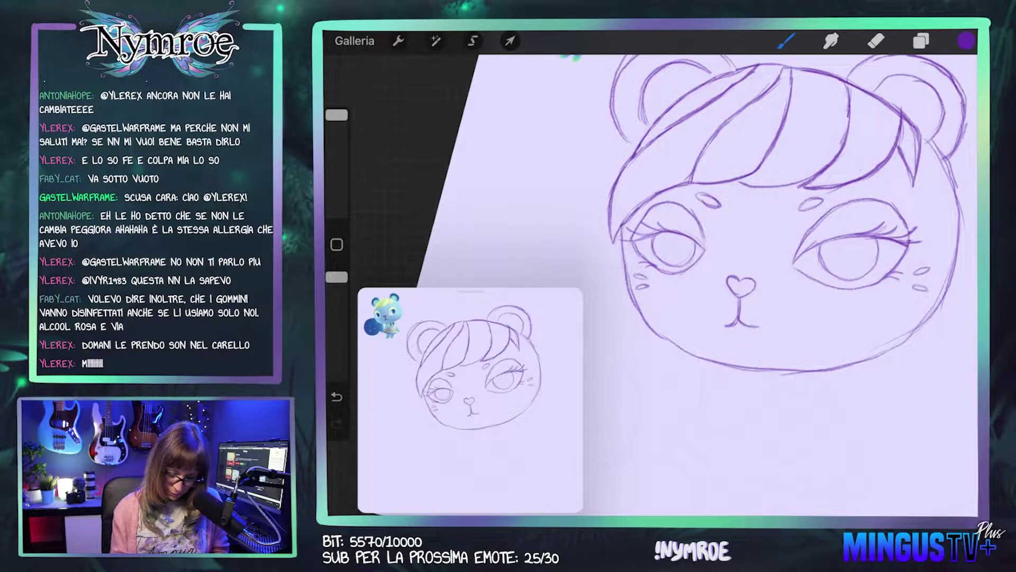
{"action": "scroll", "coordinate": [784, 222], "scroll_direction": "down", "scroll_amount": 2}
{"action": "scroll", "coordinate": [783, 222], "scroll_direction": "down", "scroll_amount": 2}
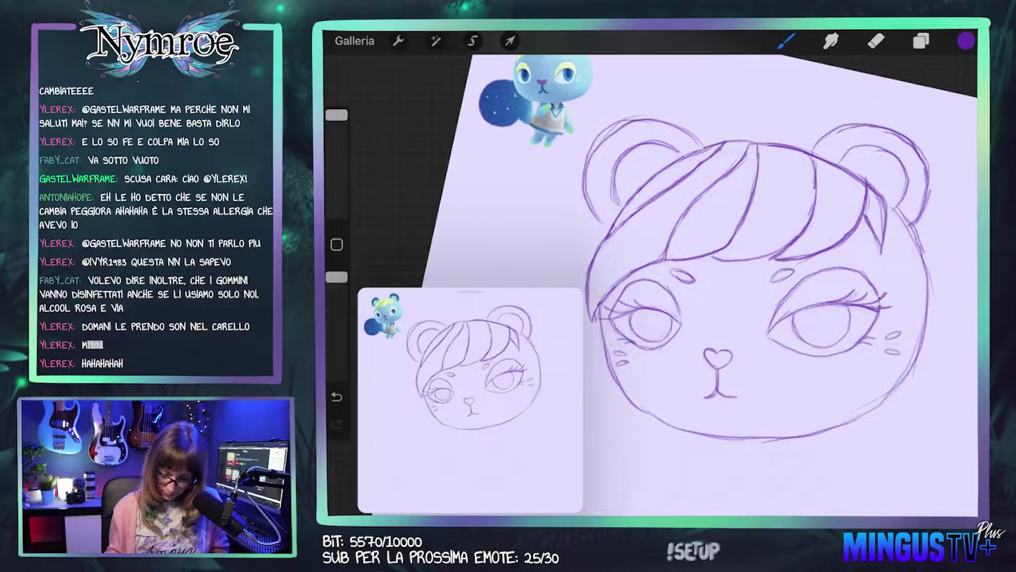
Step: Erase the messy right-ear strokes and redraw the right ear's outer arc
{"action": "scroll", "coordinate": [742, 265], "scroll_direction": "right", "scroll_amount": 2}
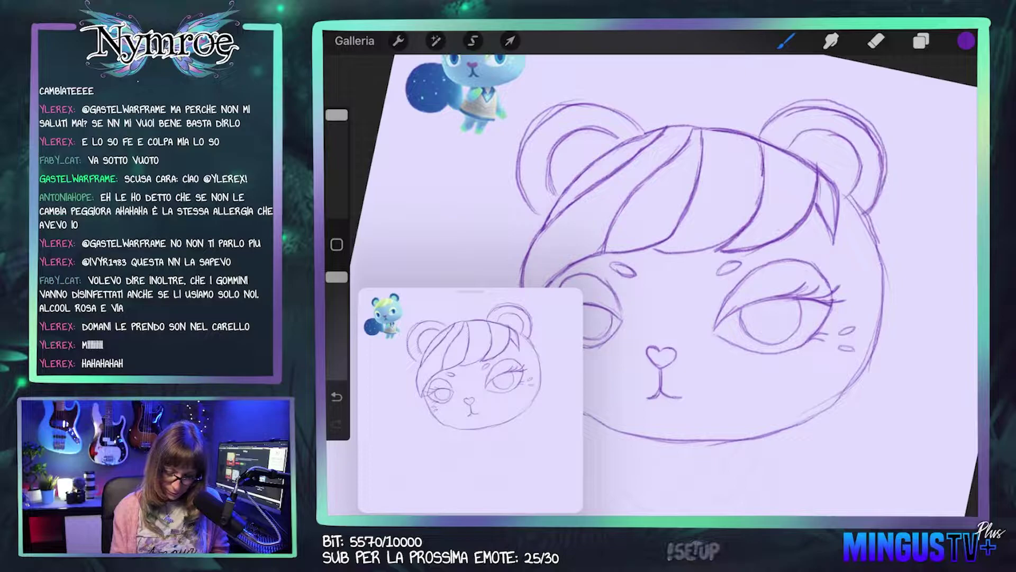
{"action": "left_click", "coordinate": [877, 41]}
{"action": "left_click_drag", "start_coordinate": [817, 108], "coordinate": [773, 120]}
{"action": "left_click_drag", "start_coordinate": [845, 116], "coordinate": [862, 126]}
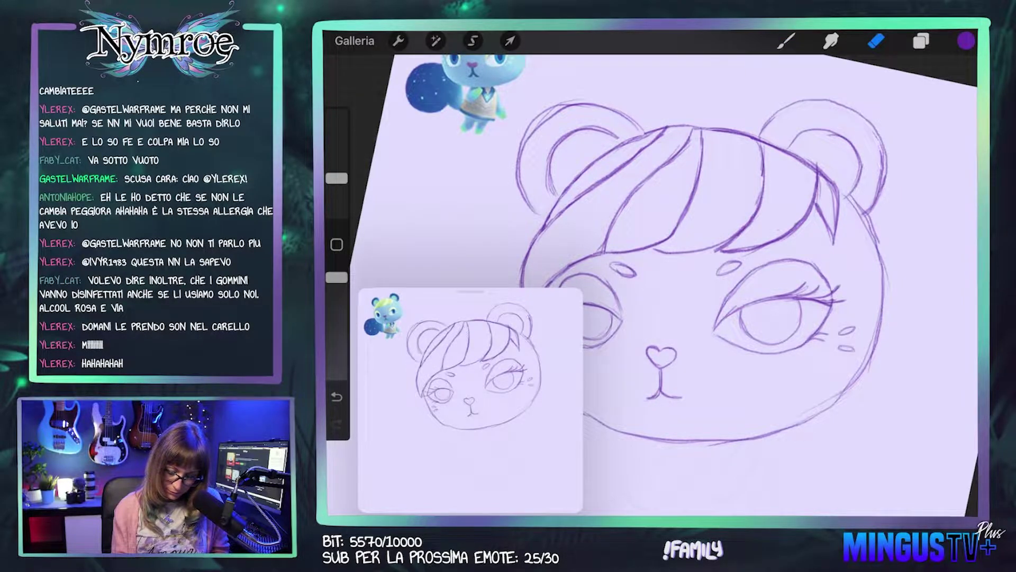
{"action": "left_click_drag", "start_coordinate": [883, 154], "coordinate": [881, 189]}
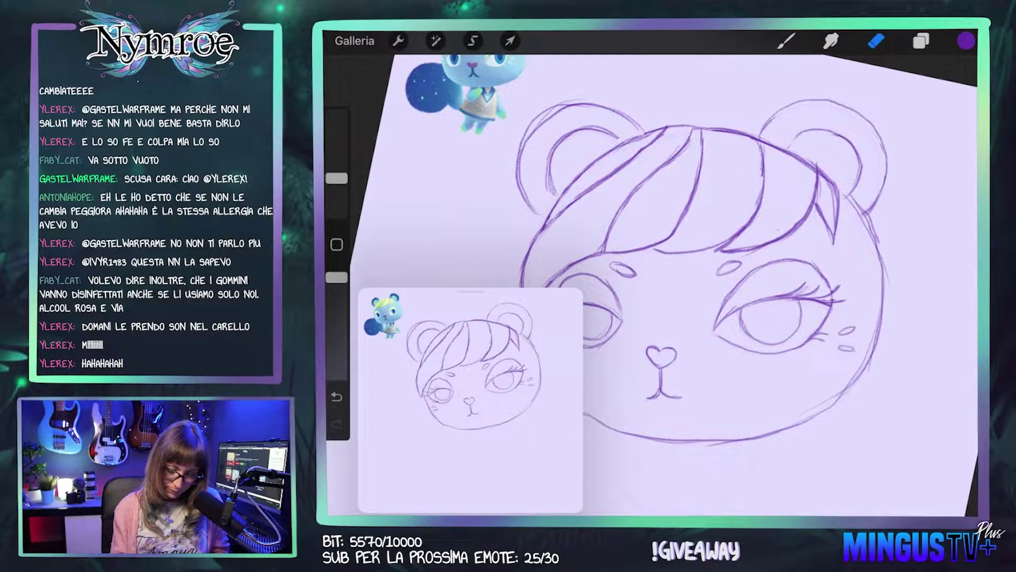
{"action": "left_click", "coordinate": [786, 41]}
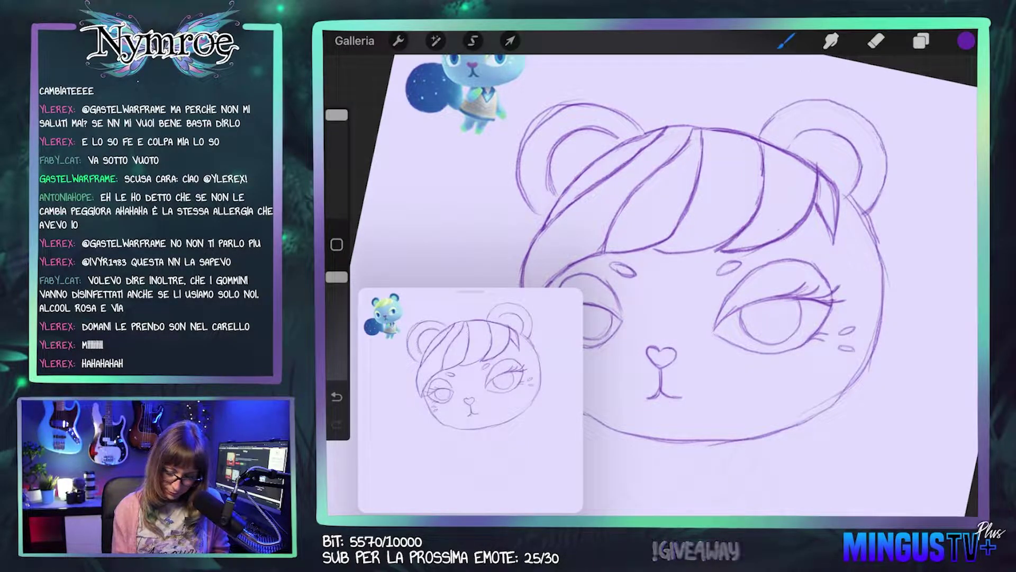
{"action": "left_click_drag", "start_coordinate": [843, 136], "coordinate": [802, 134]}
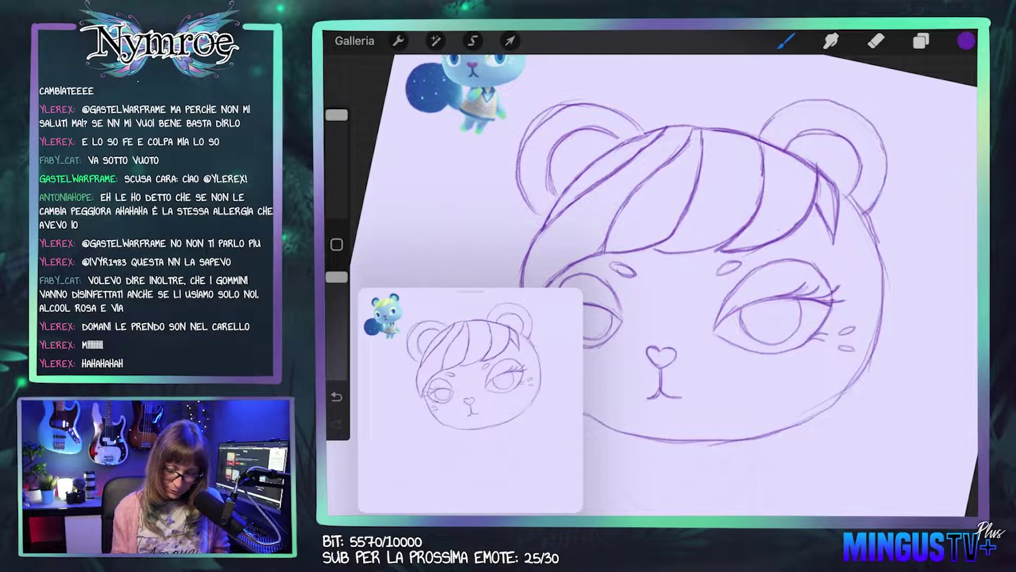
{"action": "key", "text": "ctrl+z"}
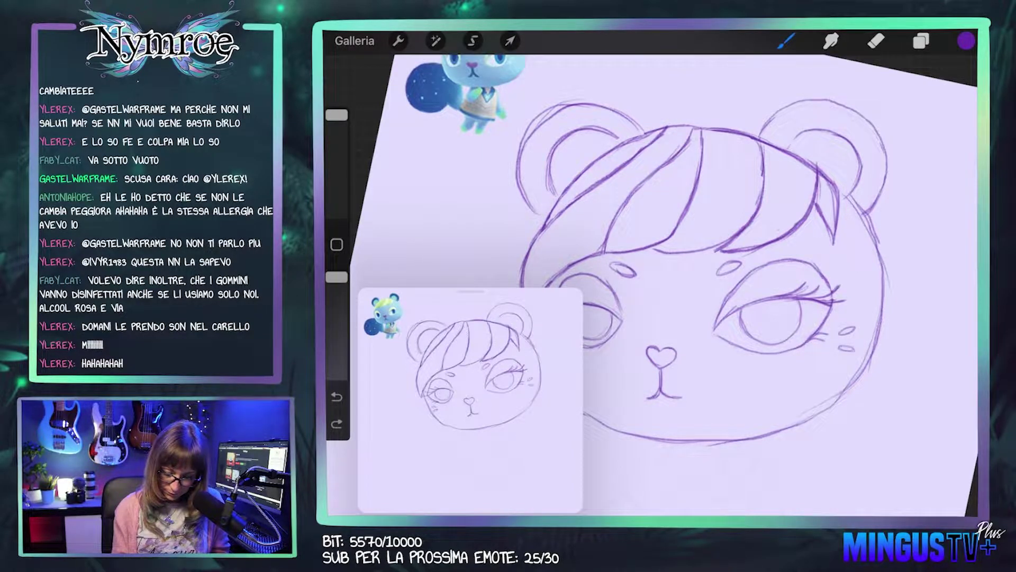
{"action": "left_click_drag", "start_coordinate": [824, 101], "coordinate": [763, 136]}
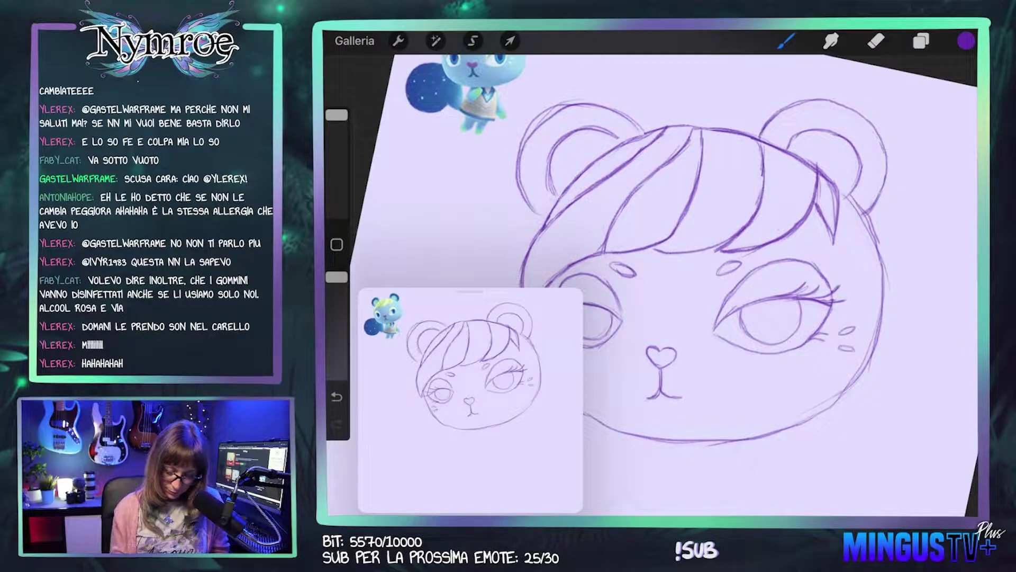
Step: Erase and redraw the left ear's outer arc and inner curve, then retrace the right ear
{"action": "left_click", "coordinate": [876, 40]}
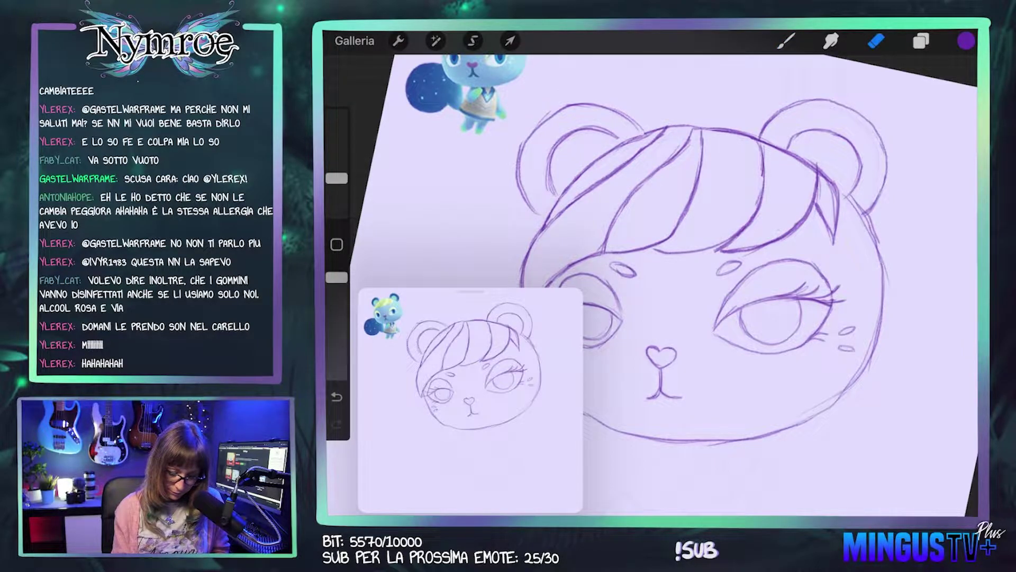
{"action": "left_click_drag", "start_coordinate": [527, 137], "coordinate": [570, 106]}
{"action": "left_click_drag", "start_coordinate": [553, 173], "coordinate": [550, 191]}
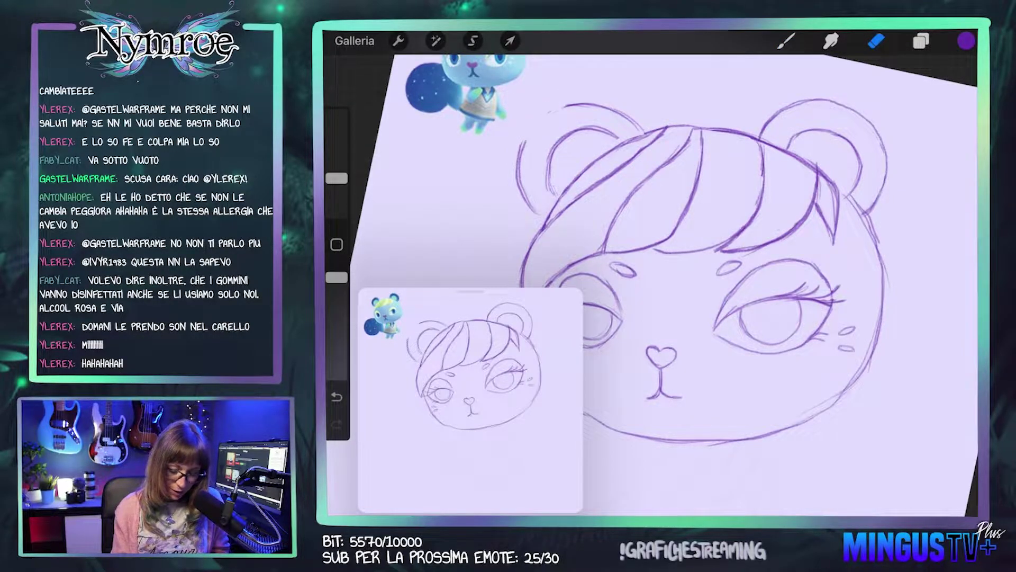
{"action": "left_click", "coordinate": [787, 41]}
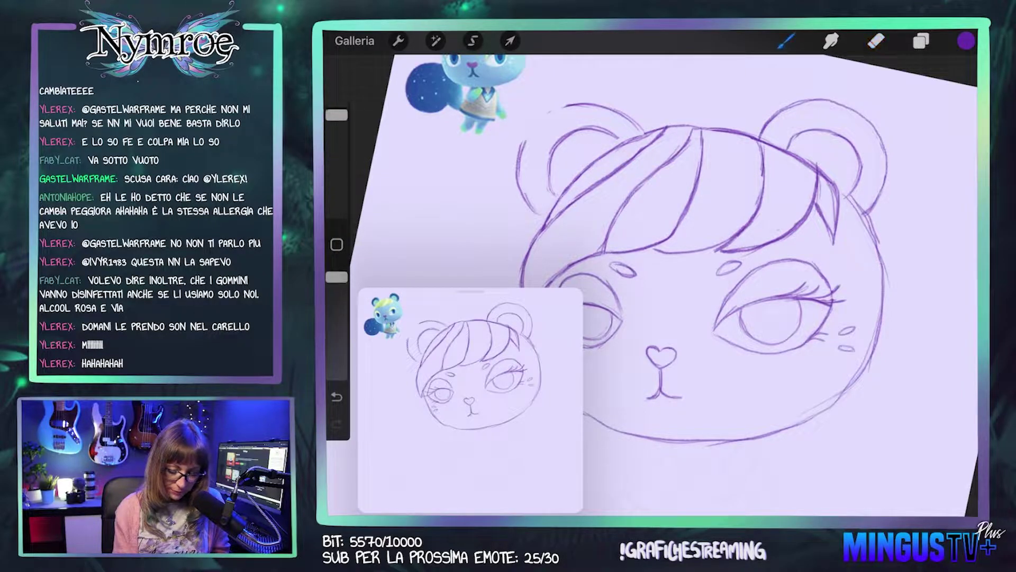
{"action": "mouse_move", "coordinate": [577, 105]}
{"action": "left_mouse_down"}
{"action": "mouse_move", "coordinate": [545, 110]}
{"action": "mouse_move", "coordinate": [522, 148]}
{"action": "mouse_move", "coordinate": [536, 216]}
{"action": "left_mouse_up"}
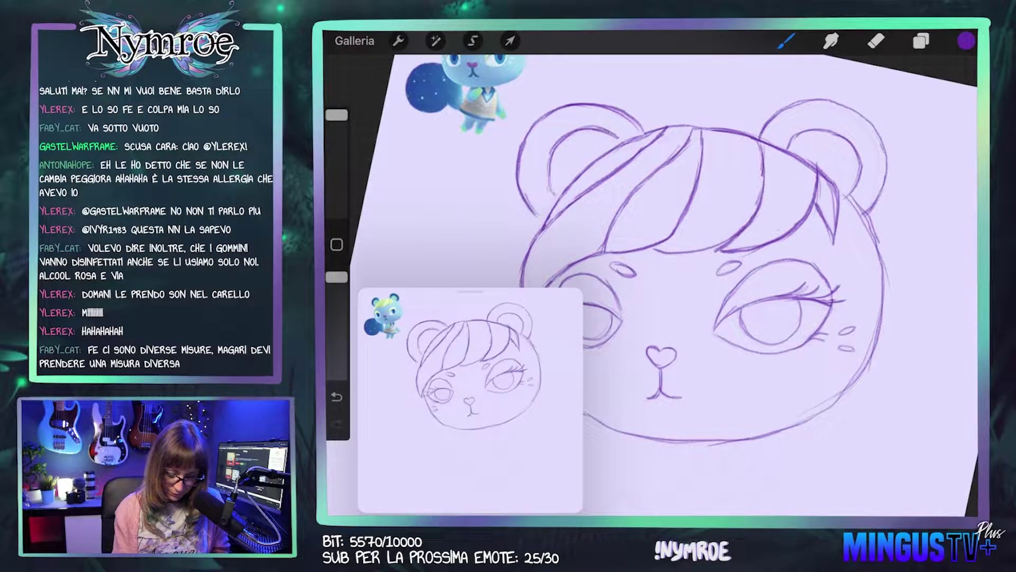
{"action": "left_click_drag", "start_coordinate": [557, 162], "coordinate": [545, 195]}
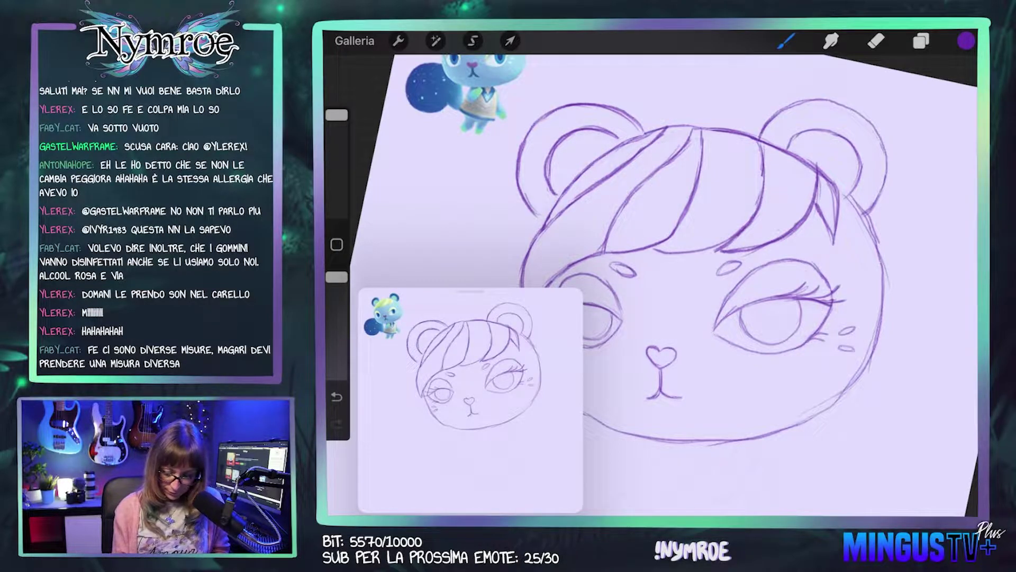
{"action": "left_click_drag", "start_coordinate": [851, 177], "coordinate": [858, 196]}
{"action": "mouse_move", "coordinate": [885, 153]}
{"action": "left_mouse_down"}
{"action": "mouse_move", "coordinate": [880, 135]}
{"action": "mouse_move", "coordinate": [823, 103]}
{"action": "left_mouse_up"}
{"action": "scroll", "coordinate": [651, 265], "scroll_direction": "down", "scroll_amount": 5}
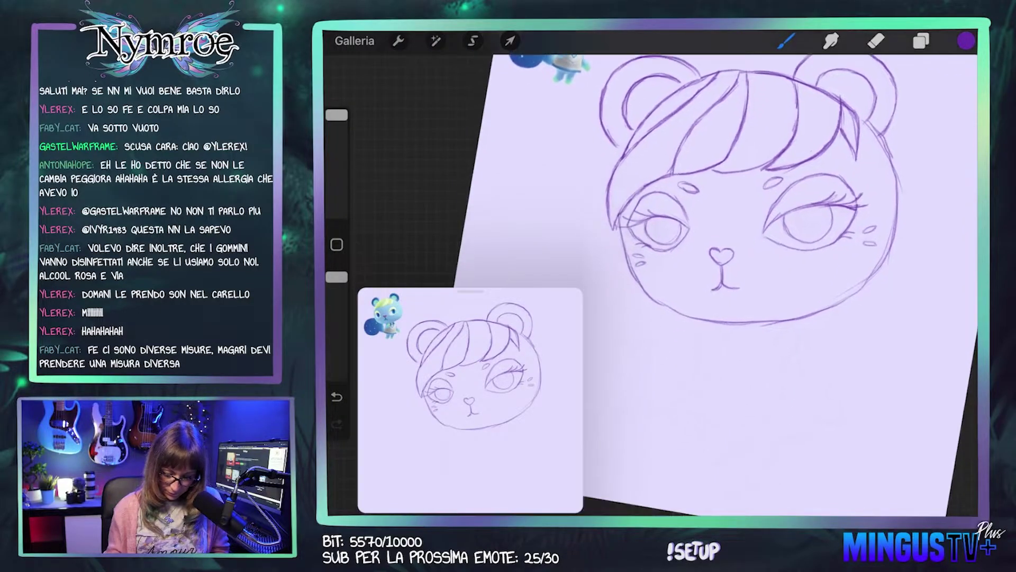
Step: Sketch pupils in both eyes and hatch shading into both irises
{"action": "scroll", "coordinate": [688, 239], "scroll_direction": "up", "scroll_amount": 2}
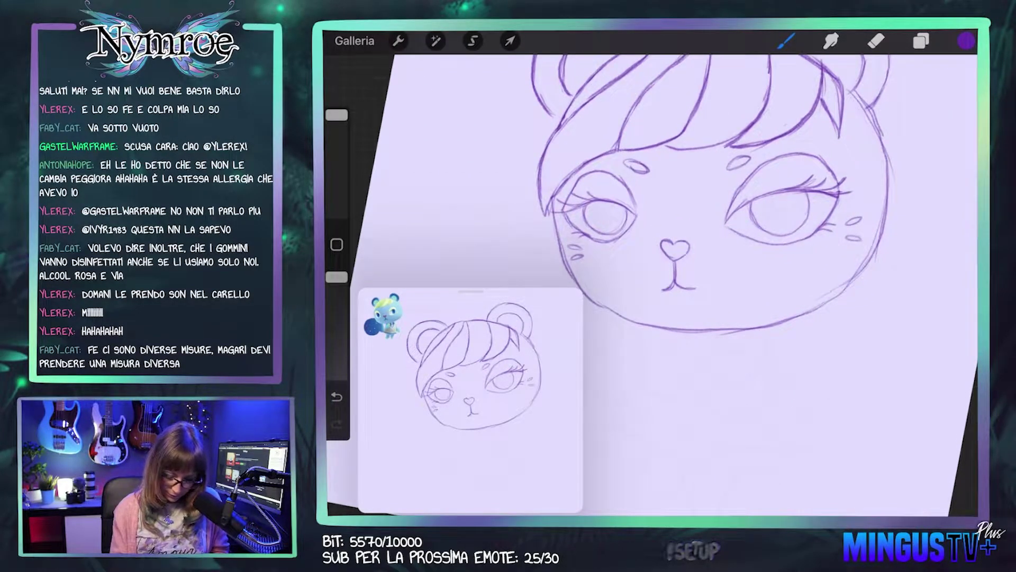
{"action": "mouse_move", "coordinate": [774, 204]}
{"action": "left_mouse_down"}
{"action": "mouse_move", "coordinate": [766, 218]}
{"action": "mouse_move", "coordinate": [794, 222]}
{"action": "left_mouse_up"}
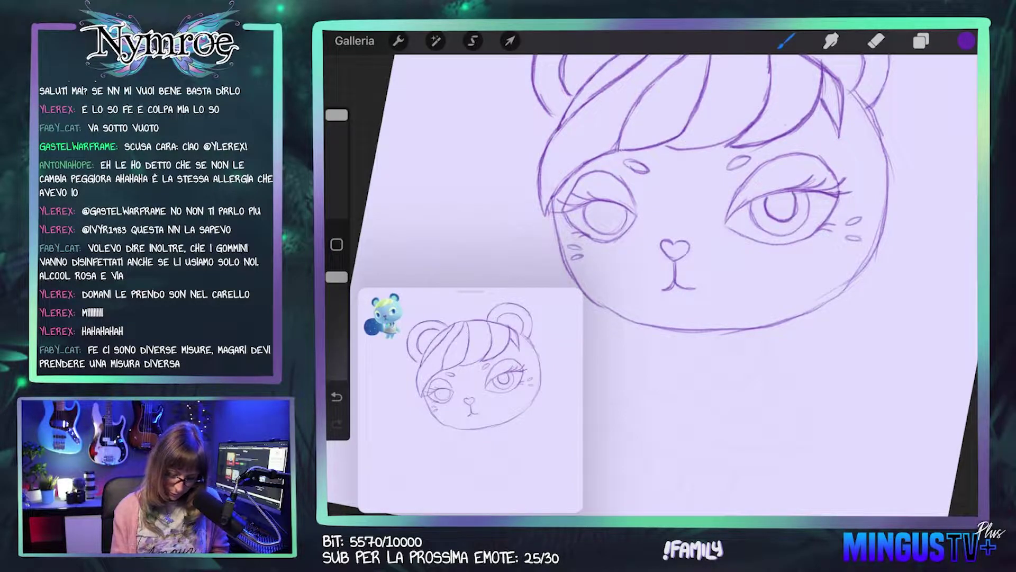
{"action": "left_click_drag", "start_coordinate": [602, 203], "coordinate": [596, 222]}
{"action": "left_click_drag", "start_coordinate": [614, 214], "coordinate": [607, 224]}
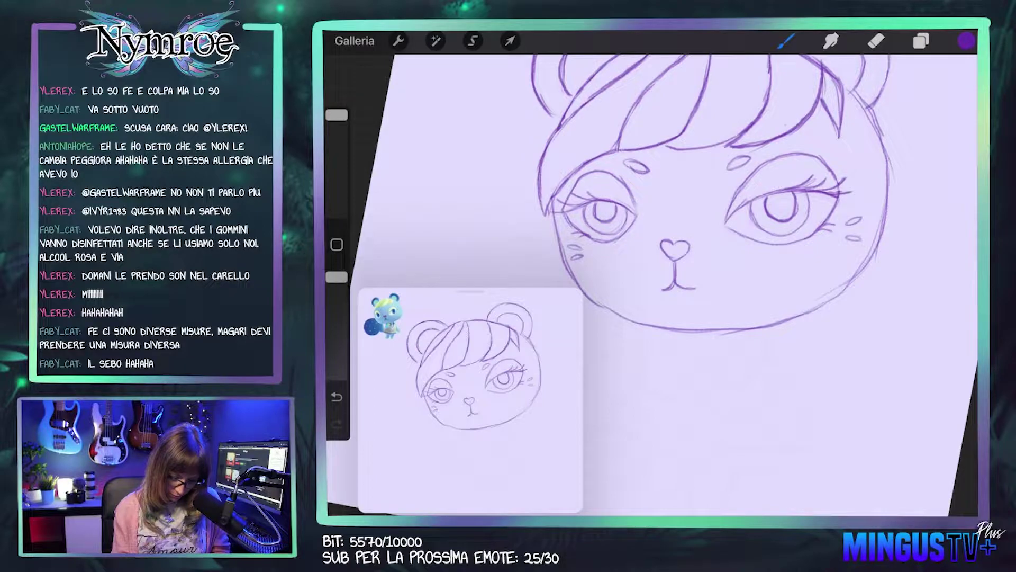
{"action": "left_click_drag", "start_coordinate": [595, 218], "coordinate": [615, 205]}
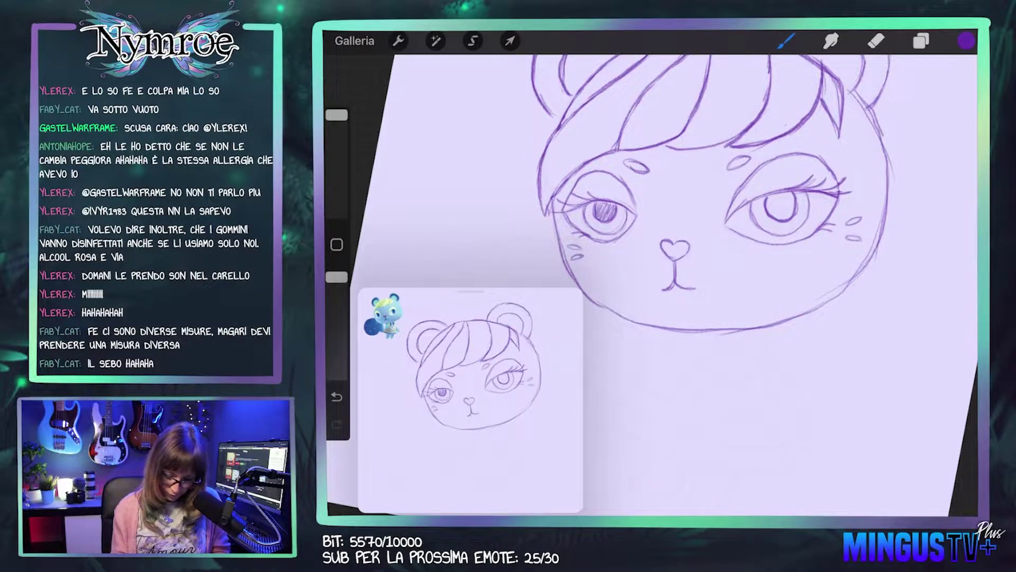
{"action": "mouse_move", "coordinate": [765, 209]}
{"action": "left_mouse_down"}
{"action": "mouse_move", "coordinate": [778, 192]}
{"action": "mouse_move", "coordinate": [793, 195]}
{"action": "left_mouse_up"}
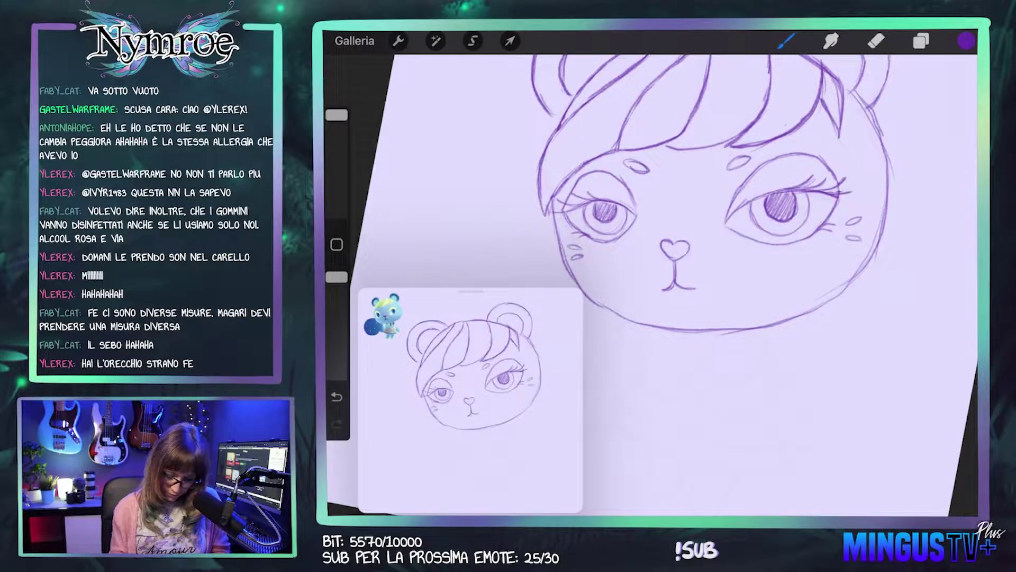
Step: Shade the heart nose, add a right-eye corner stroke, and zoom to check the reference bear
{"action": "left_click_drag", "start_coordinate": [664, 253], "coordinate": [686, 242]}
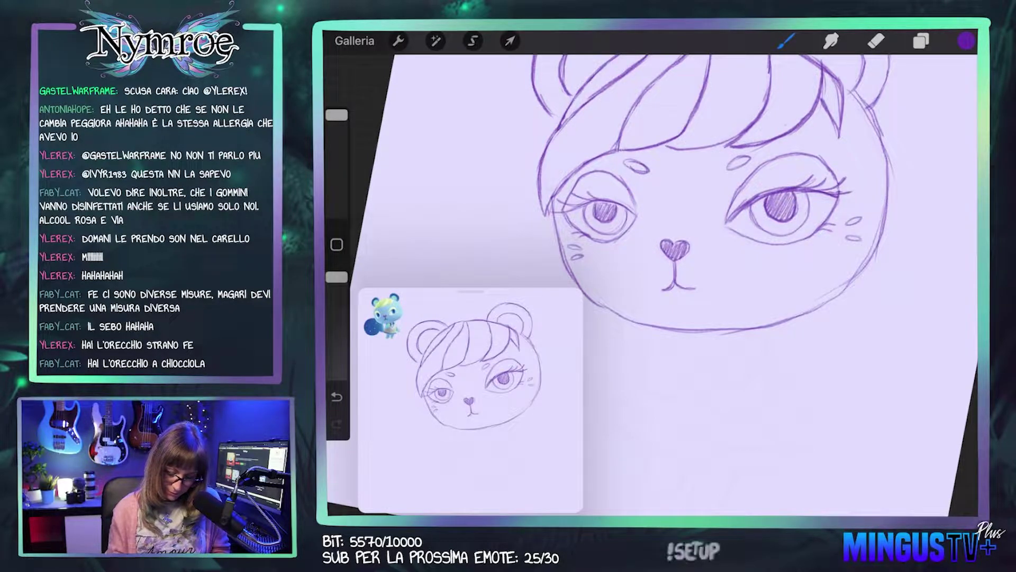
{"action": "key", "text": "ctrl+z"}
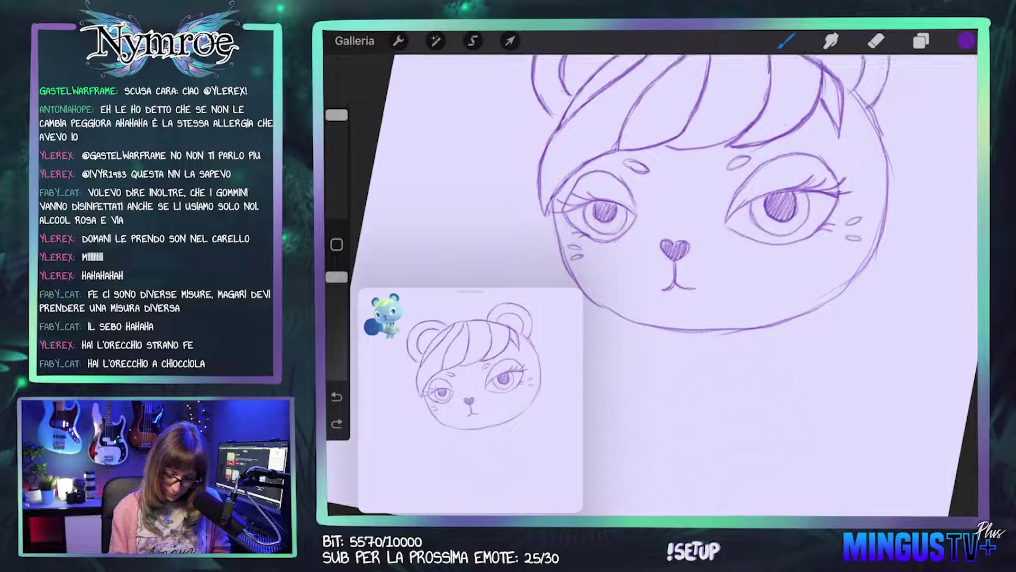
{"action": "left_click_drag", "start_coordinate": [727, 221], "coordinate": [741, 207]}
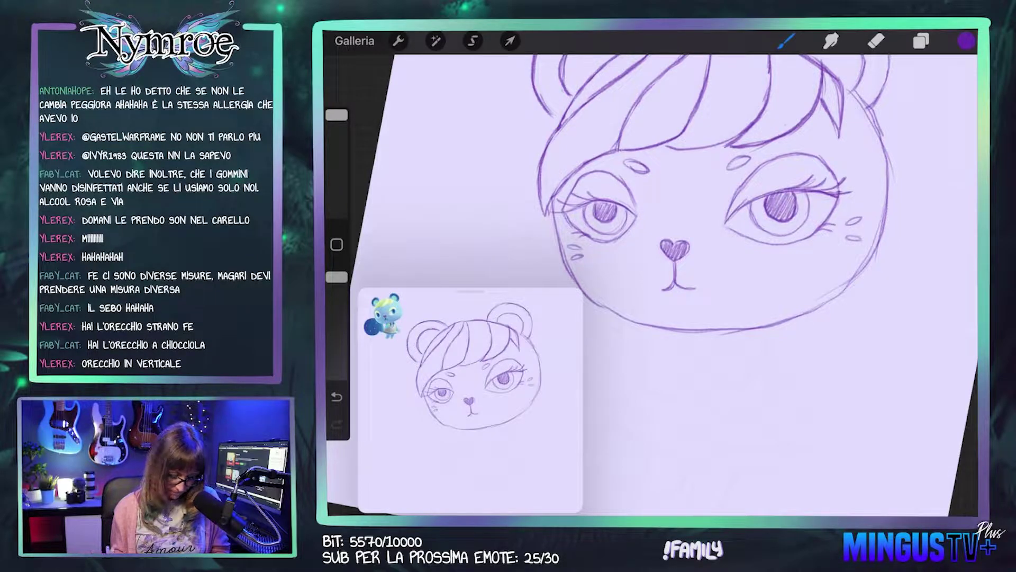
{"action": "left_click_drag", "start_coordinate": [675, 249], "coordinate": [826, 434]}
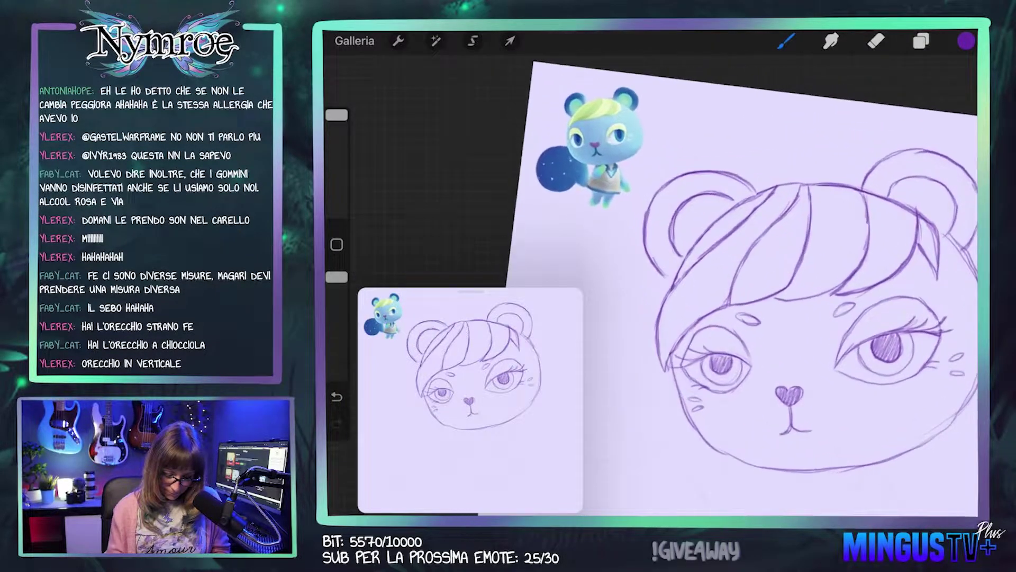
{"action": "mouse_move", "coordinate": [614, 164]}
{"action": "left_mouse_down"}
{"action": "mouse_move", "coordinate": [672, 201]}
{"action": "mouse_move", "coordinate": [636, 210]}
{"action": "mouse_move", "coordinate": [524, 111]}
{"action": "left_mouse_up"}
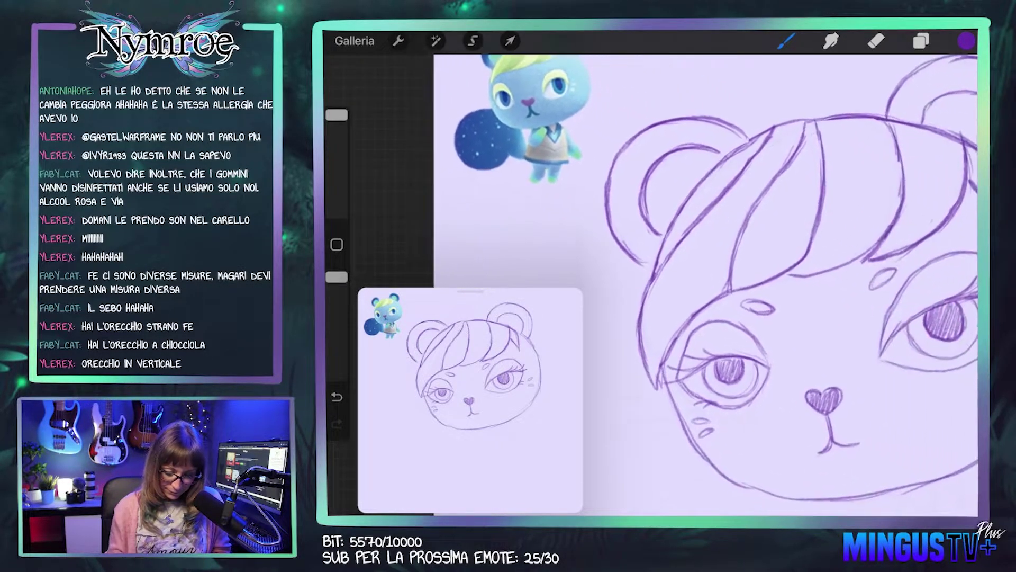
{"action": "mouse_move", "coordinate": [789, 328]}
{"action": "left_mouse_down"}
{"action": "mouse_move", "coordinate": [672, 191]}
{"action": "mouse_move", "coordinate": [677, 140]}
{"action": "left_mouse_up"}
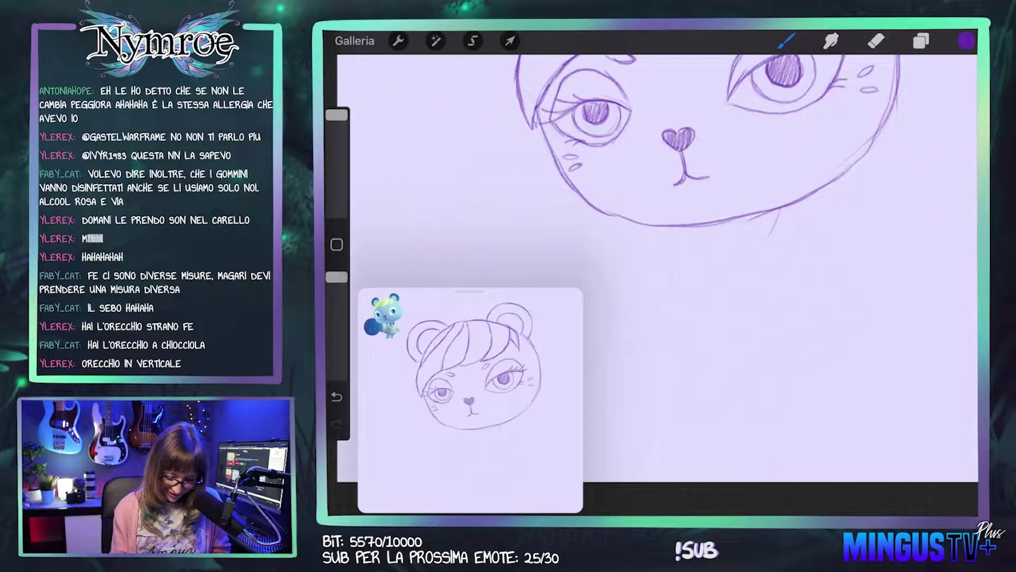
Step: Sketch a V-neck collar, shoulder line and lower hem on the bear's shirt below the chin
{"action": "left_click_drag", "start_coordinate": [749, 211], "coordinate": [765, 238]}
{"action": "left_click_drag", "start_coordinate": [704, 159], "coordinate": [718, 169]}
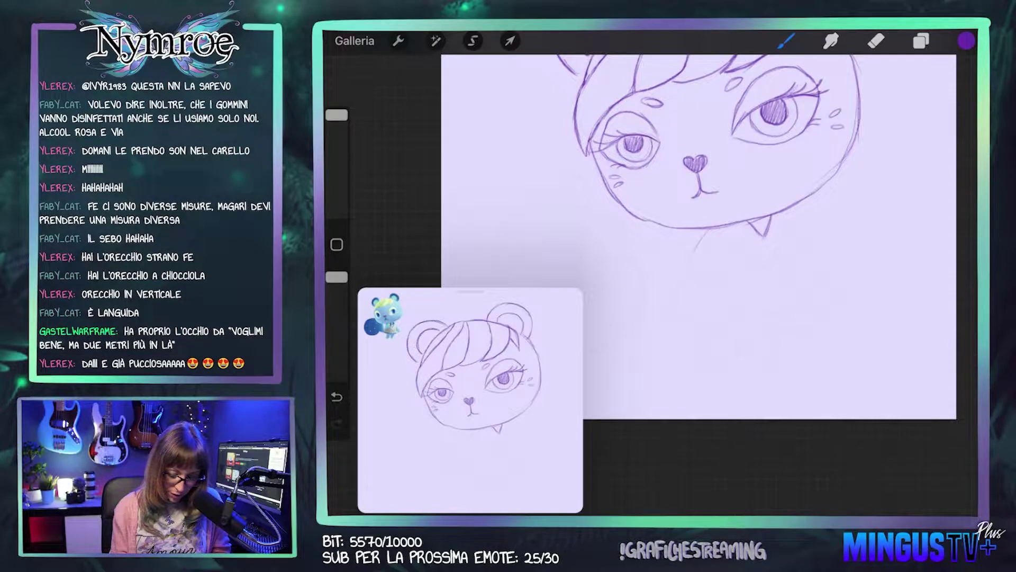
{"action": "mouse_move", "coordinate": [707, 229]}
{"action": "left_mouse_down"}
{"action": "mouse_move", "coordinate": [691, 276]}
{"action": "mouse_move", "coordinate": [715, 280]}
{"action": "left_mouse_up"}
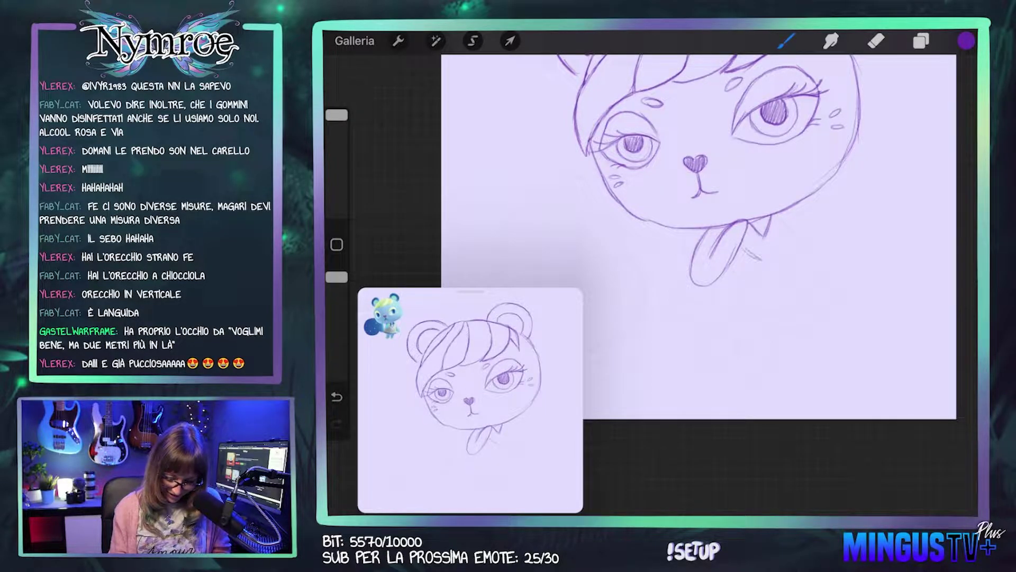
{"action": "left_click_drag", "start_coordinate": [789, 225], "coordinate": [765, 265]}
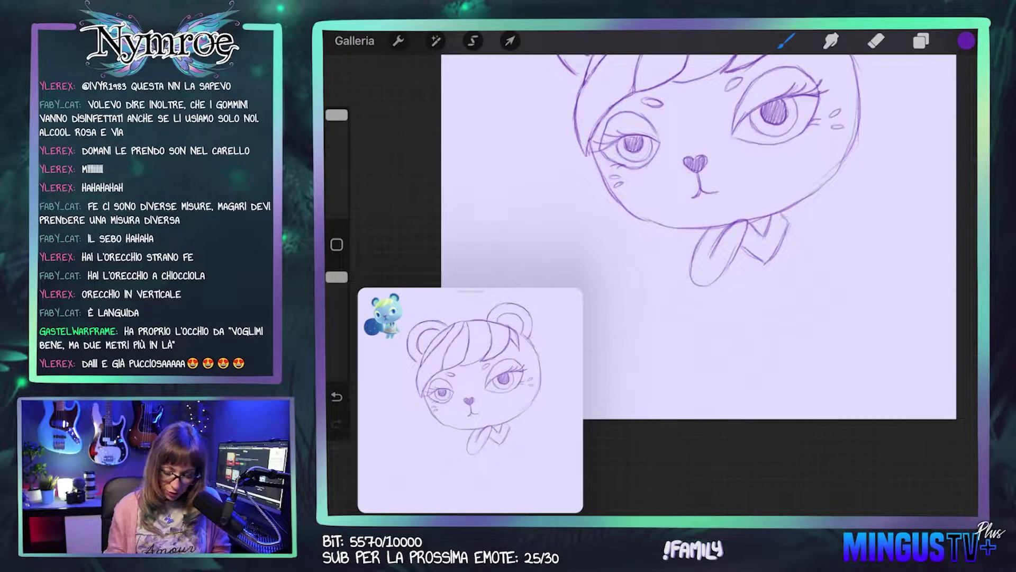
{"action": "scroll", "coordinate": [768, 238], "scroll_direction": "down", "scroll_amount": 2}
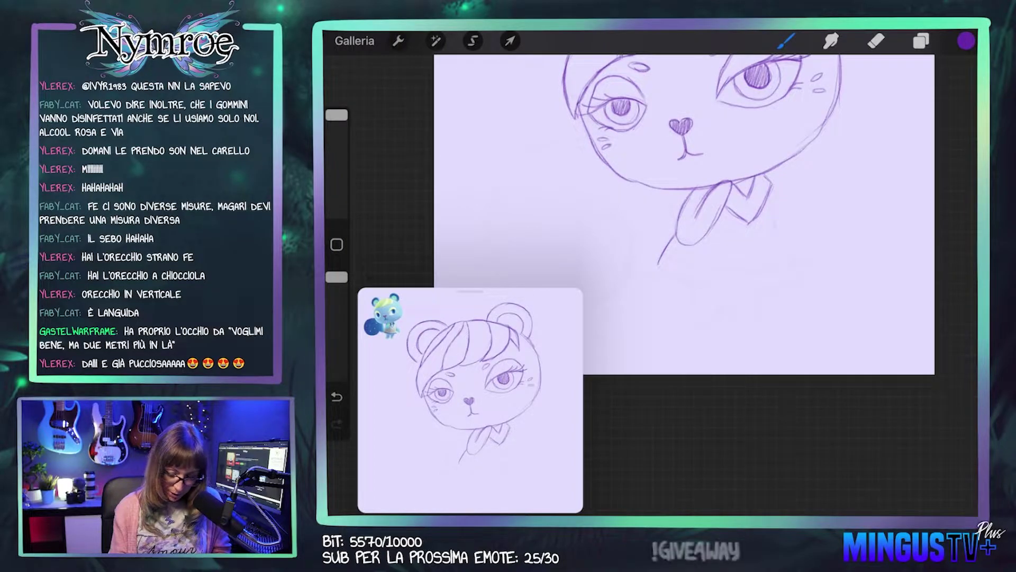
{"action": "left_click_drag", "start_coordinate": [772, 196], "coordinate": [795, 259]}
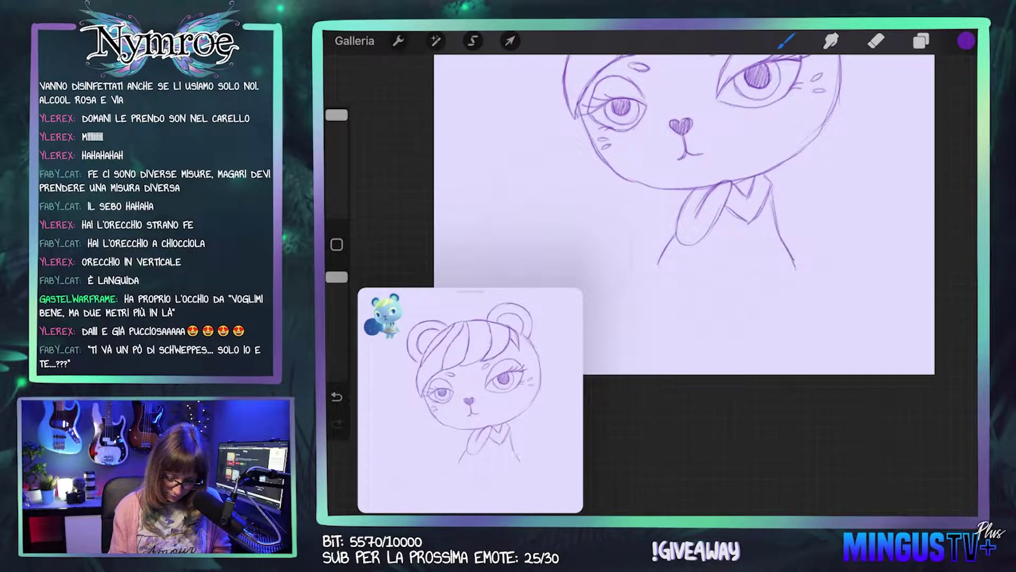
{"action": "mouse_move", "coordinate": [658, 265]}
{"action": "left_mouse_down"}
{"action": "mouse_move", "coordinate": [736, 290]}
{"action": "mouse_move", "coordinate": [798, 275]}
{"action": "left_mouse_up"}
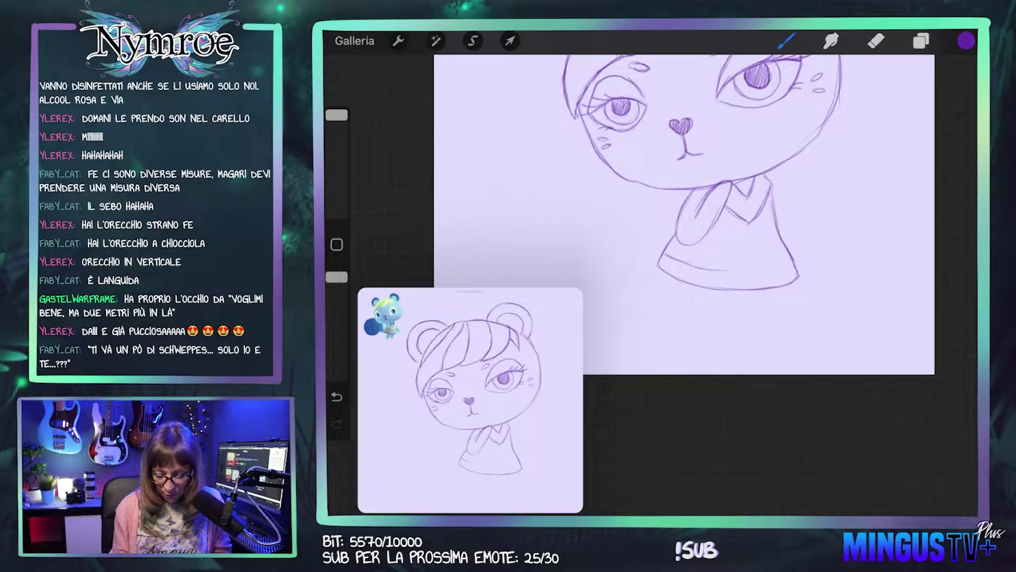
{"action": "left_click_drag", "start_coordinate": [687, 264], "coordinate": [788, 272]}
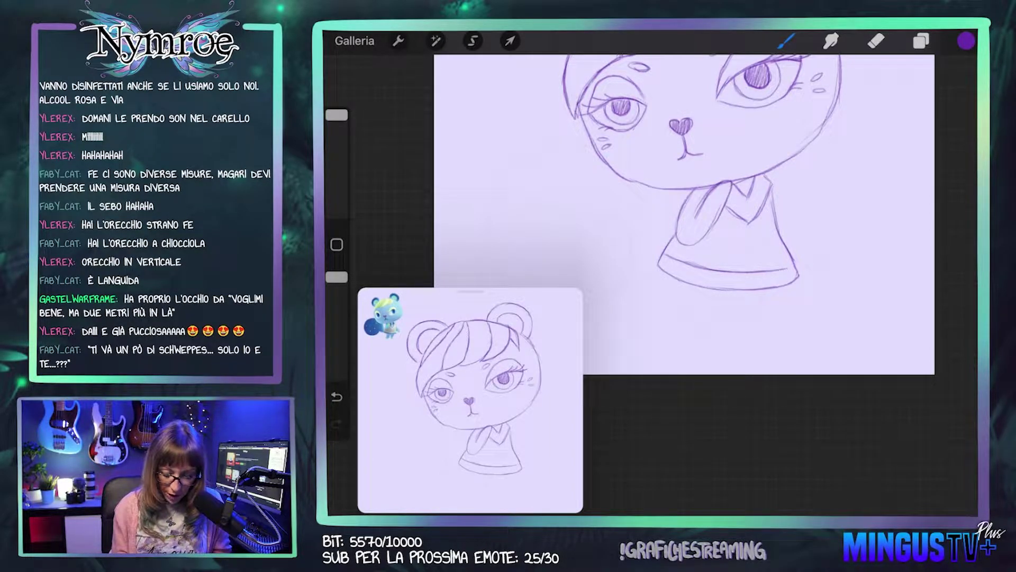
{"action": "mouse_move", "coordinate": [713, 234]}
{"action": "left_mouse_down"}
{"action": "mouse_move", "coordinate": [744, 248]}
{"action": "mouse_move", "coordinate": [773, 237]}
{"action": "left_mouse_up"}
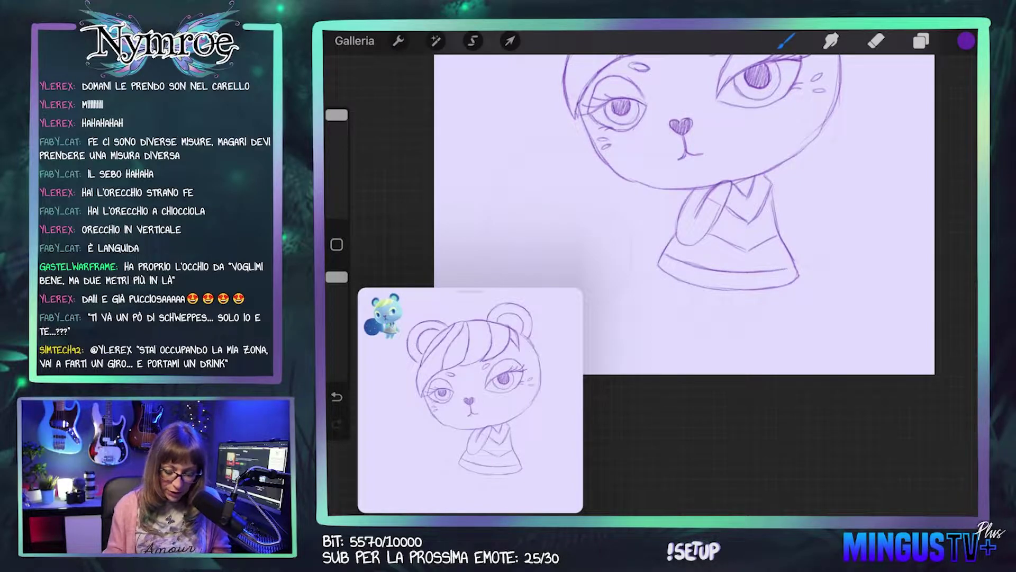
Step: Draw the bear's right arm hanging beside the shirt, undoing the bad hand stroke
{"action": "scroll", "coordinate": [684, 215], "scroll_direction": "right", "scroll_amount": 2}
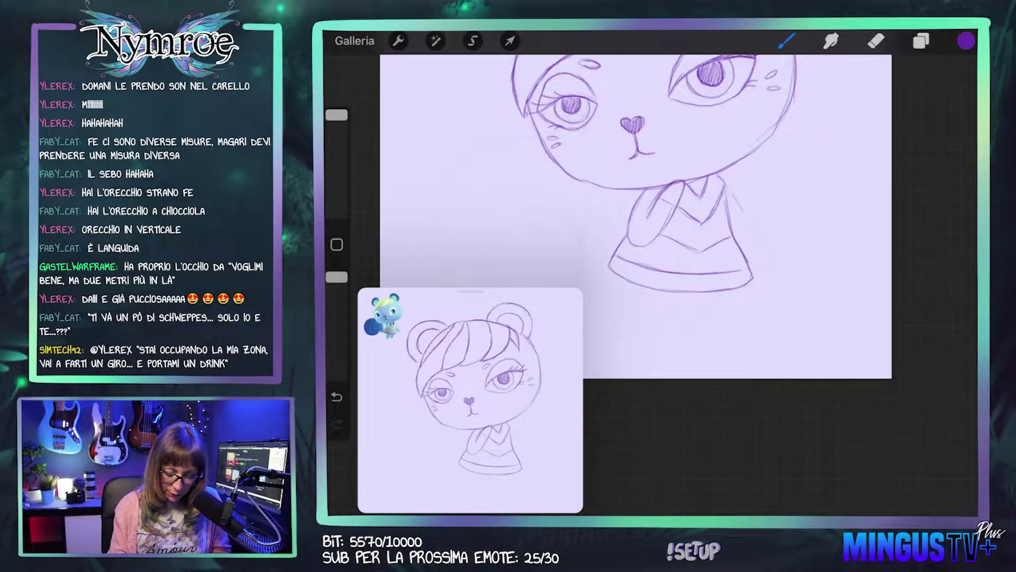
{"action": "mouse_move", "coordinate": [731, 188]}
{"action": "left_mouse_down"}
{"action": "mouse_move", "coordinate": [775, 263]}
{"action": "mouse_move", "coordinate": [752, 261]}
{"action": "mouse_move", "coordinate": [779, 261]}
{"action": "left_mouse_up"}
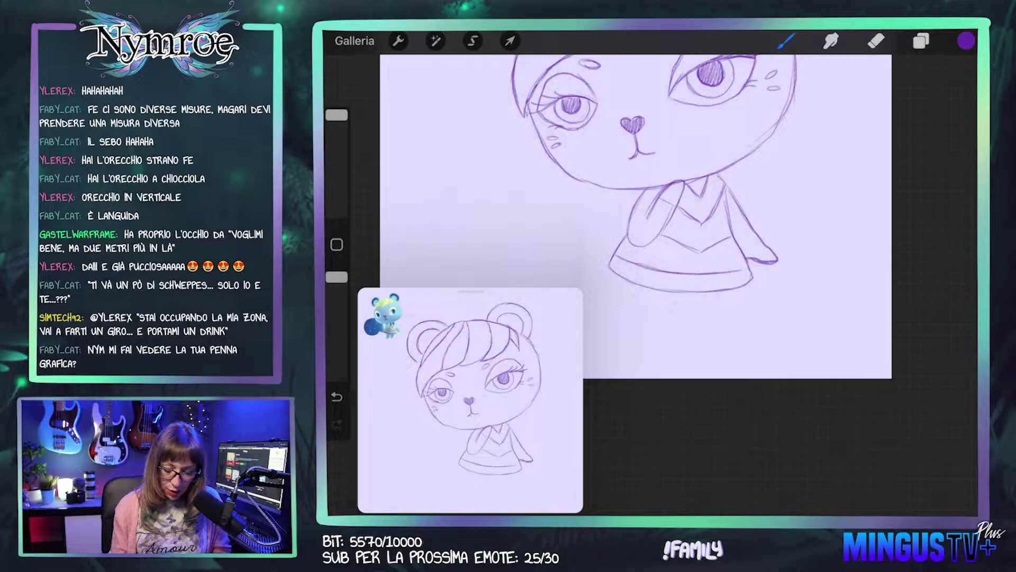
{"action": "key", "text": "ctrl+z"}
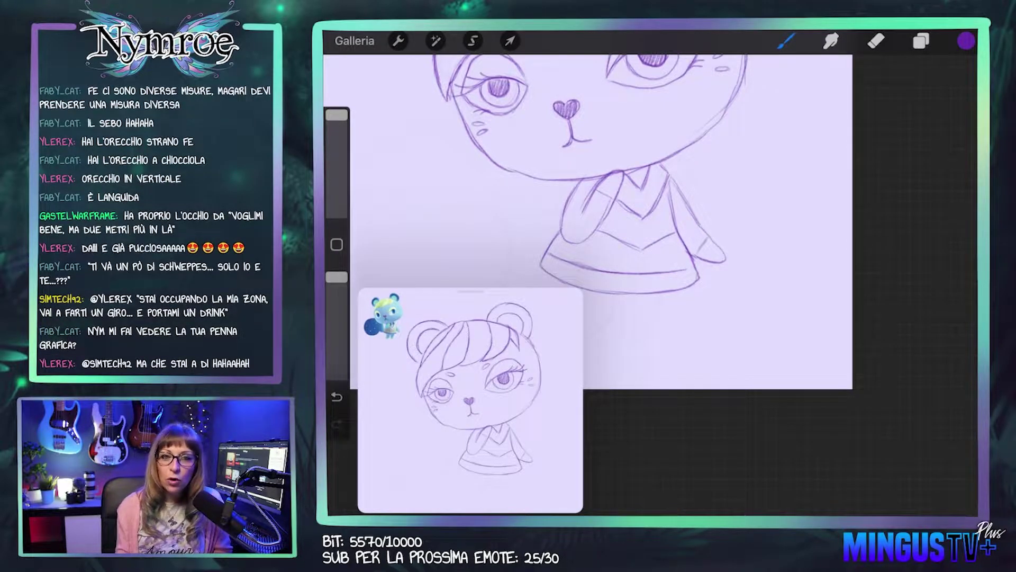
{"action": "scroll", "coordinate": [614, 222], "scroll_direction": "left", "scroll_amount": 3}
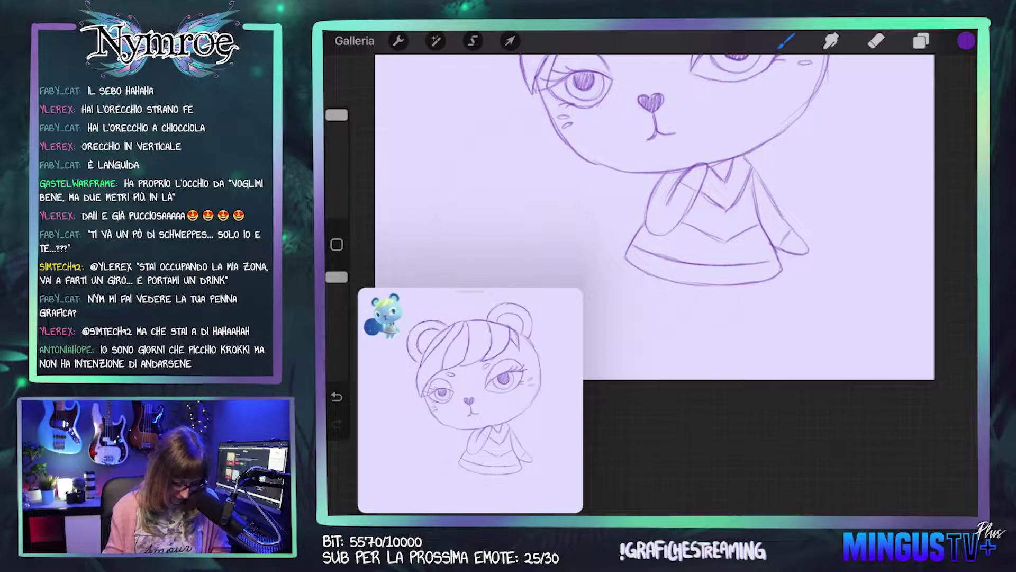
{"action": "scroll", "coordinate": [651, 212], "scroll_direction": "down", "scroll_amount": 2}
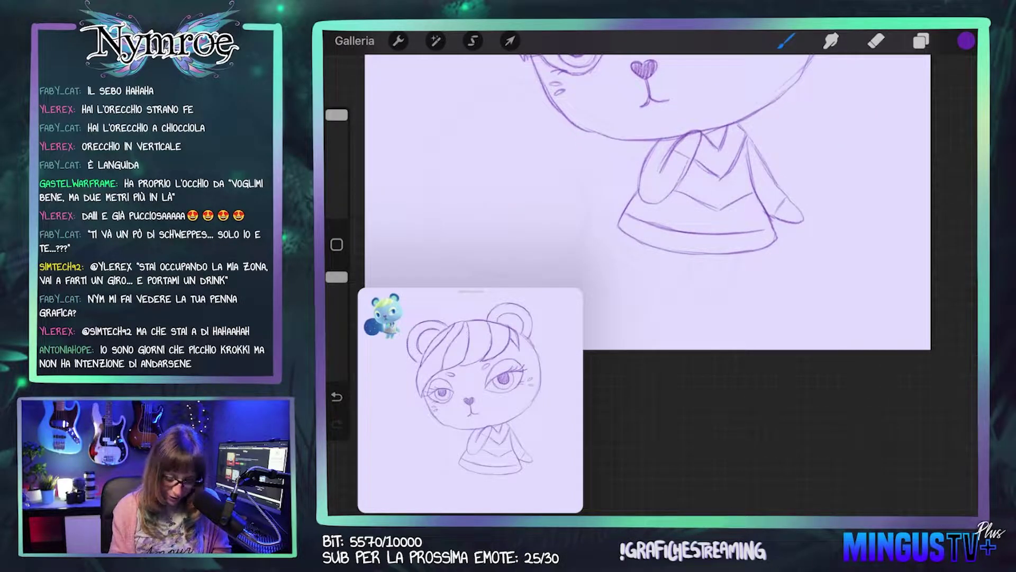
Step: Sketch two stubby legs with small feet under the sweater, briefly toggling the Eraser
{"action": "left_click_drag", "start_coordinate": [655, 250], "coordinate": [658, 267]}
{"action": "left_click_drag", "start_coordinate": [658, 267], "coordinate": [643, 286]}
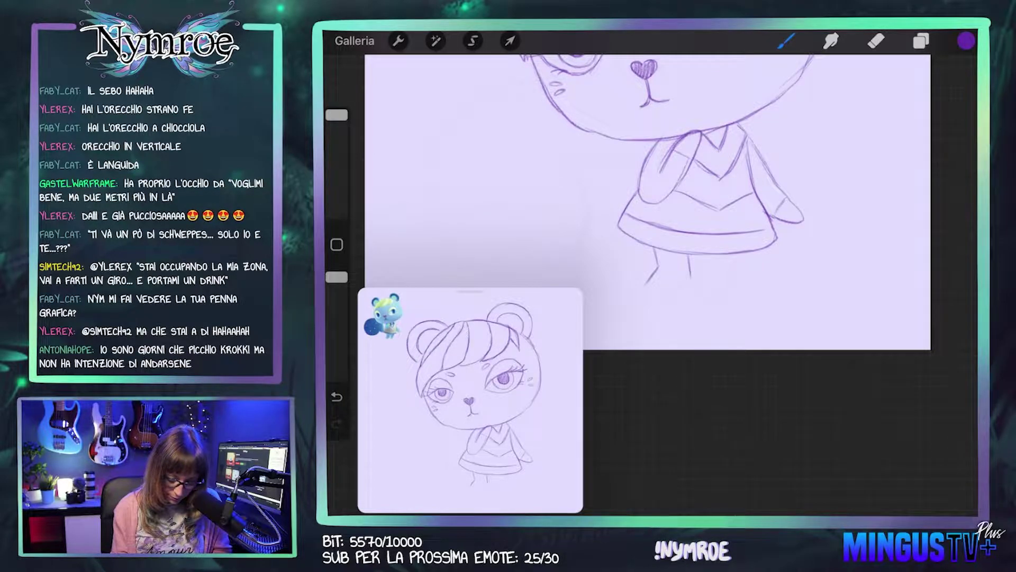
{"action": "left_click_drag", "start_coordinate": [677, 290], "coordinate": [660, 305]}
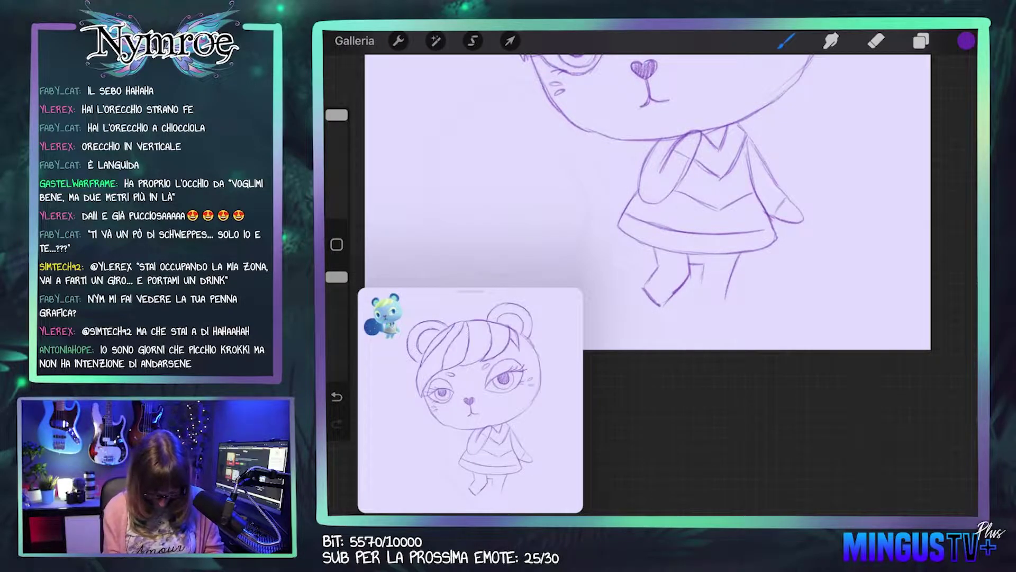
{"action": "left_click_drag", "start_coordinate": [701, 272], "coordinate": [705, 296]}
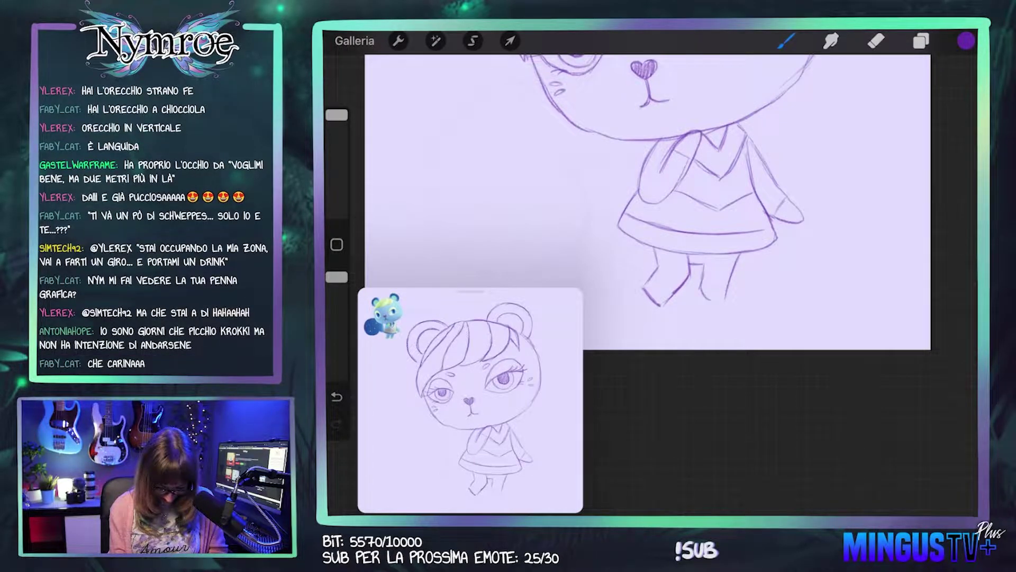
{"action": "left_click", "coordinate": [876, 41]}
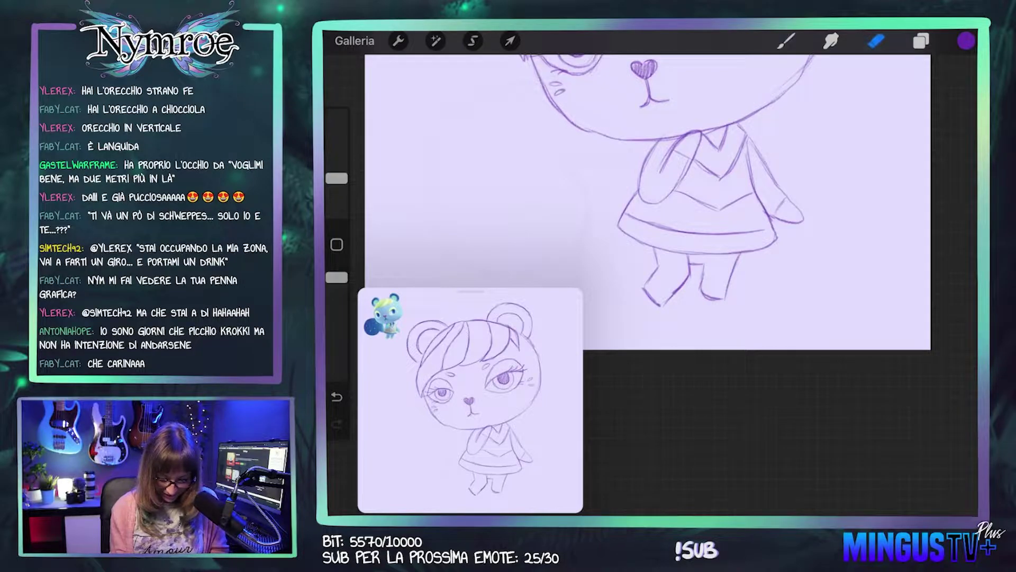
{"action": "left_click", "coordinate": [786, 41]}
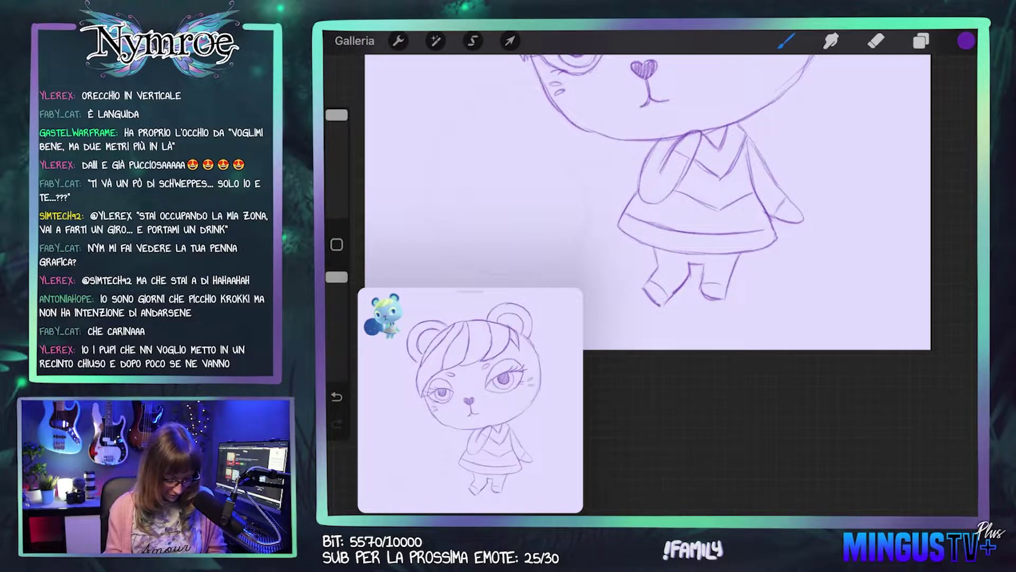
{"action": "scroll", "coordinate": [781, 223], "scroll_direction": "up", "scroll_amount": 2}
Step: Outline a large round ball left of the bear, from its top down to the bottom
{"action": "scroll", "coordinate": [741, 212], "scroll_direction": "left", "scroll_amount": 3}
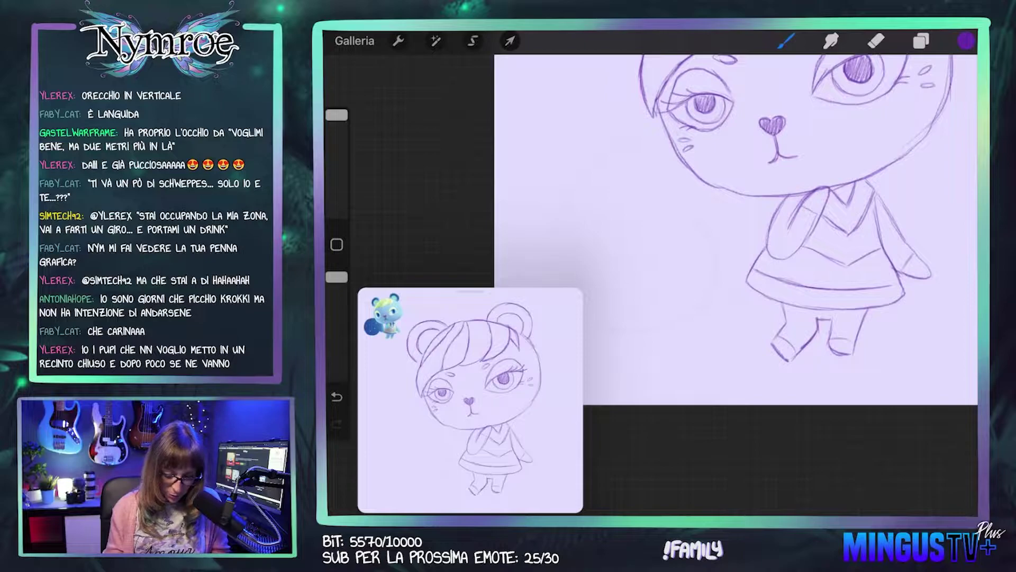
{"action": "scroll", "coordinate": [741, 228], "scroll_direction": "left", "scroll_amount": 3}
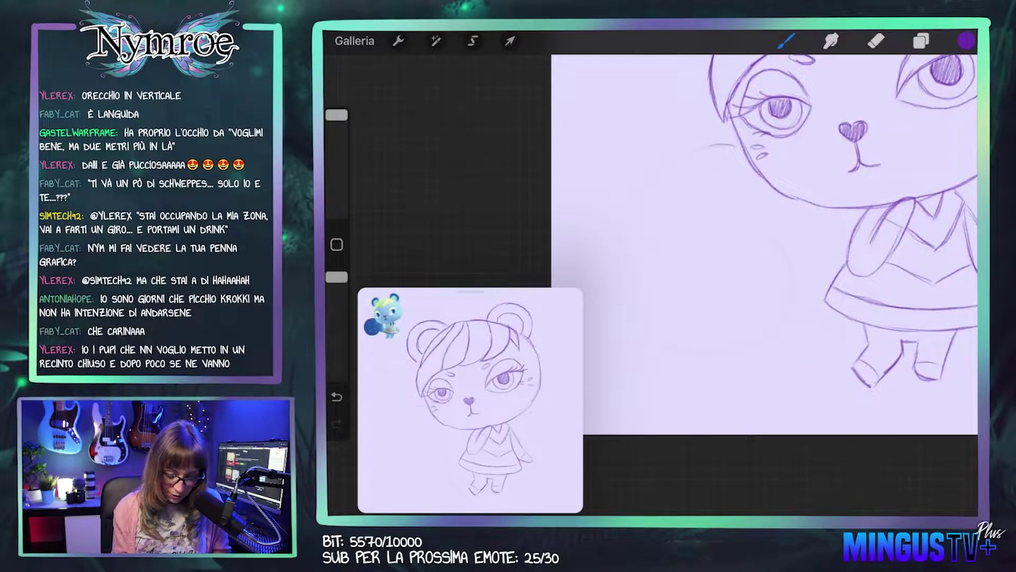
{"action": "left_click_drag", "start_coordinate": [739, 144], "coordinate": [659, 167]}
{"action": "left_click_drag", "start_coordinate": [733, 146], "coordinate": [646, 179]}
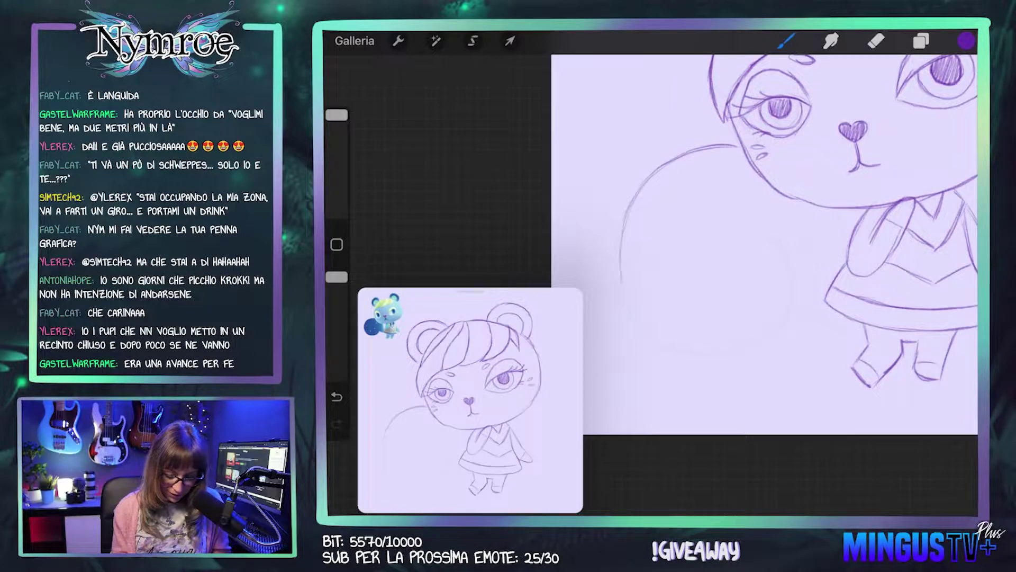
{"action": "left_click_drag", "start_coordinate": [626, 235], "coordinate": [633, 320]}
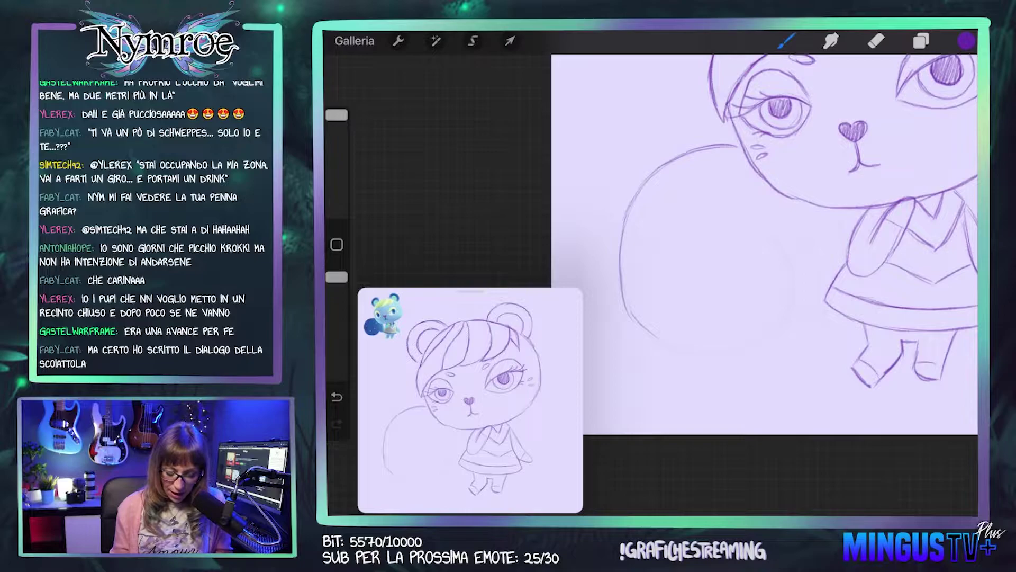
{"action": "left_click_drag", "start_coordinate": [623, 224], "coordinate": [627, 303]}
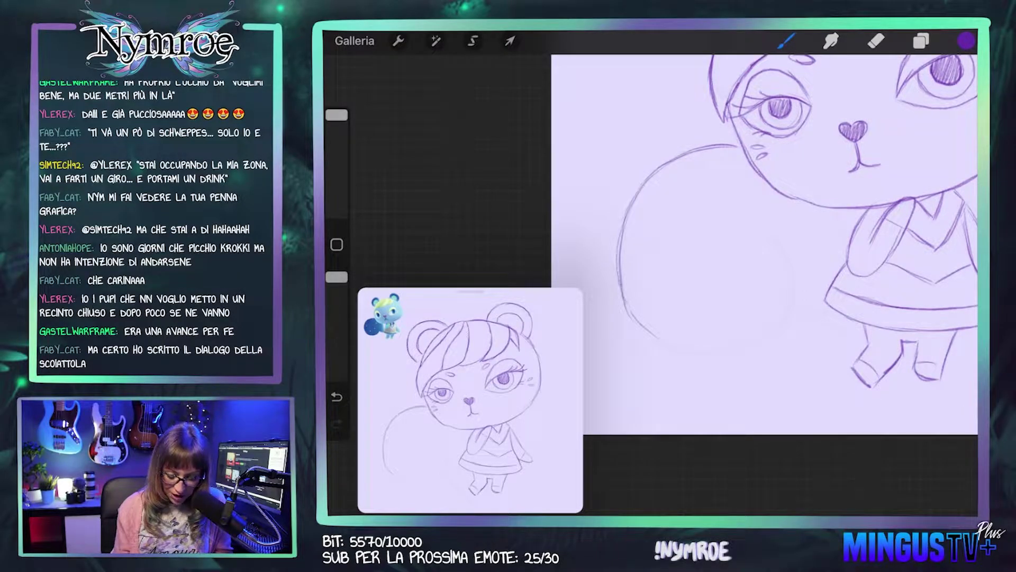
{"action": "mouse_move", "coordinate": [659, 337]}
{"action": "left_mouse_down"}
{"action": "mouse_move", "coordinate": [744, 353]}
{"action": "mouse_move", "coordinate": [785, 317]}
{"action": "mouse_move", "coordinate": [786, 256]}
{"action": "mouse_move", "coordinate": [789, 309]}
{"action": "left_mouse_up"}
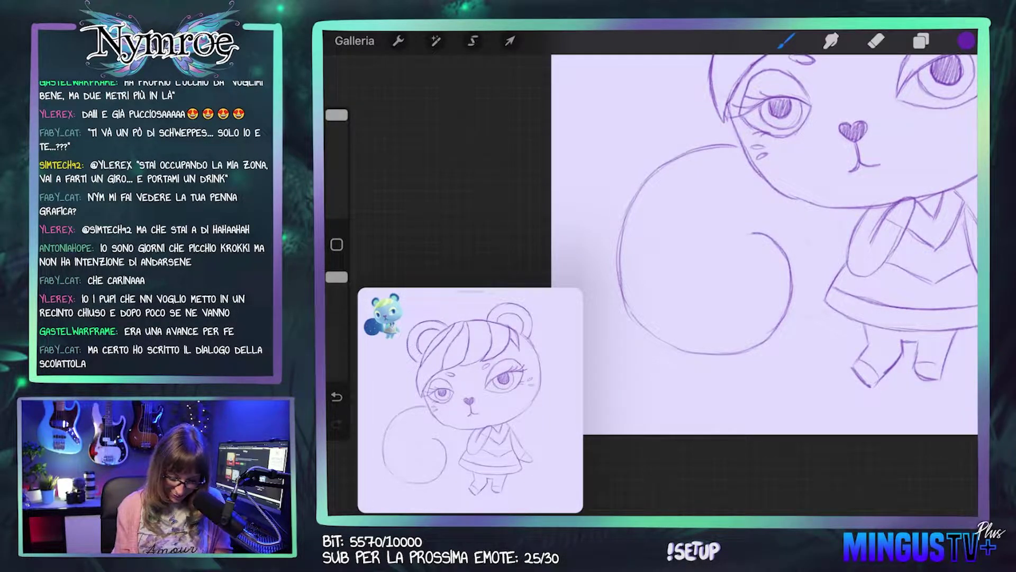
Step: Strengthen the ball's edges, add a curl inside, join it to the body, and start a sparkle
{"action": "left_click_drag", "start_coordinate": [706, 159], "coordinate": [651, 202]}
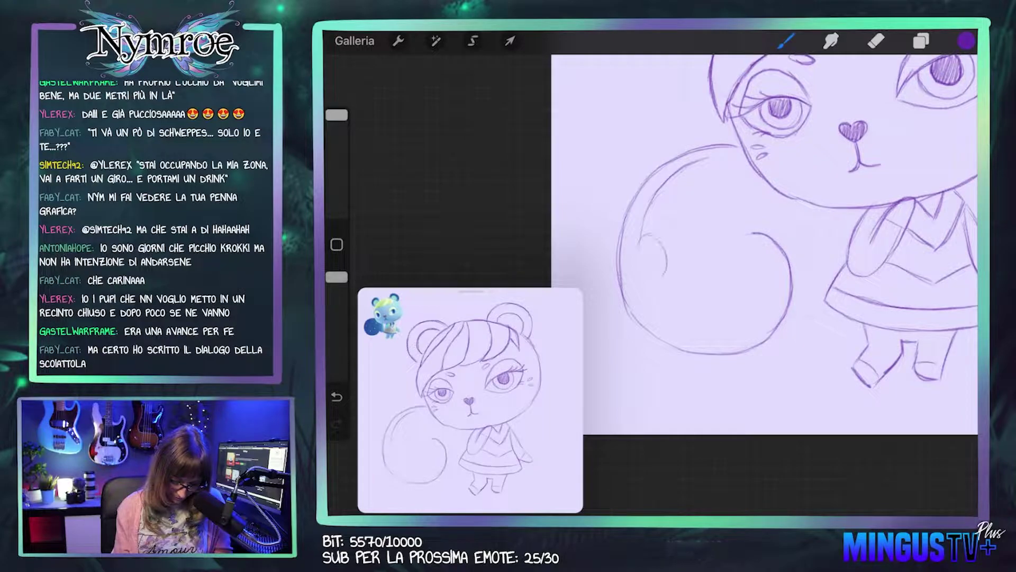
{"action": "mouse_move", "coordinate": [659, 243]}
{"action": "left_mouse_down"}
{"action": "mouse_move", "coordinate": [633, 275]}
{"action": "mouse_move", "coordinate": [666, 268]}
{"action": "left_mouse_up"}
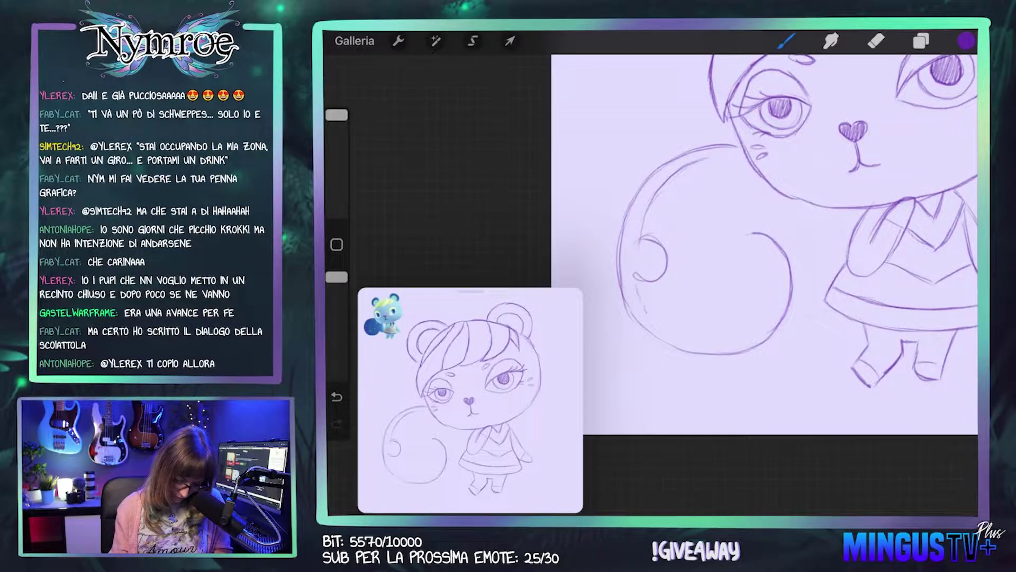
{"action": "left_click_drag", "start_coordinate": [641, 302], "coordinate": [681, 336]}
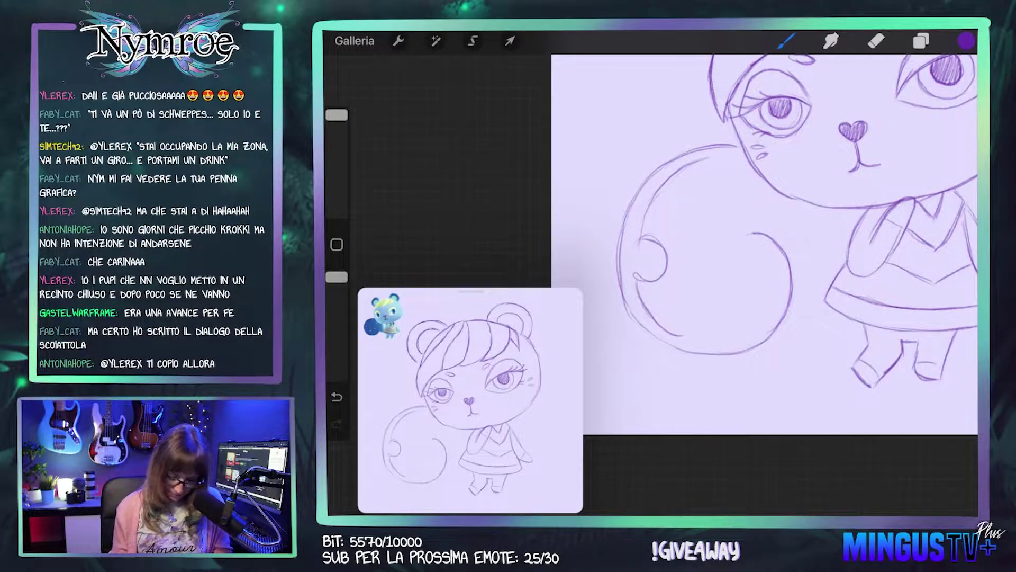
{"action": "left_click_drag", "start_coordinate": [795, 312], "coordinate": [824, 317]}
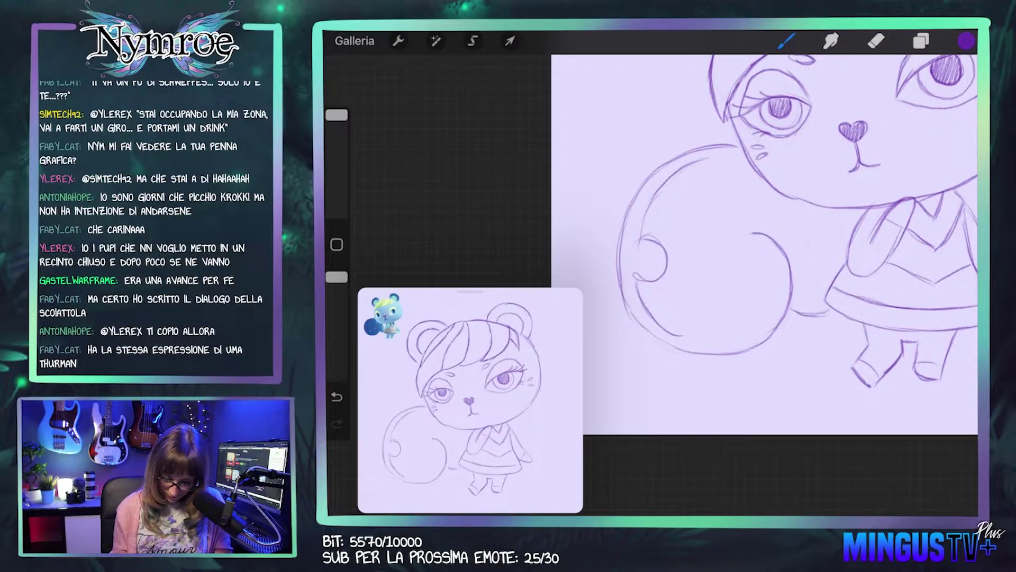
{"action": "left_click_drag", "start_coordinate": [849, 209], "coordinate": [837, 240]}
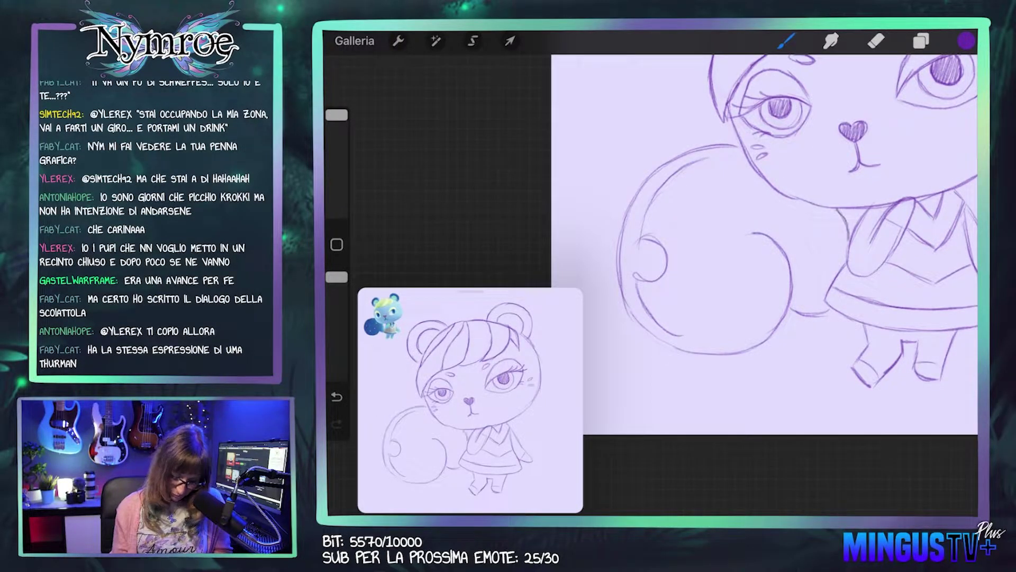
{"action": "left_click_drag", "start_coordinate": [686, 195], "coordinate": [688, 227]}
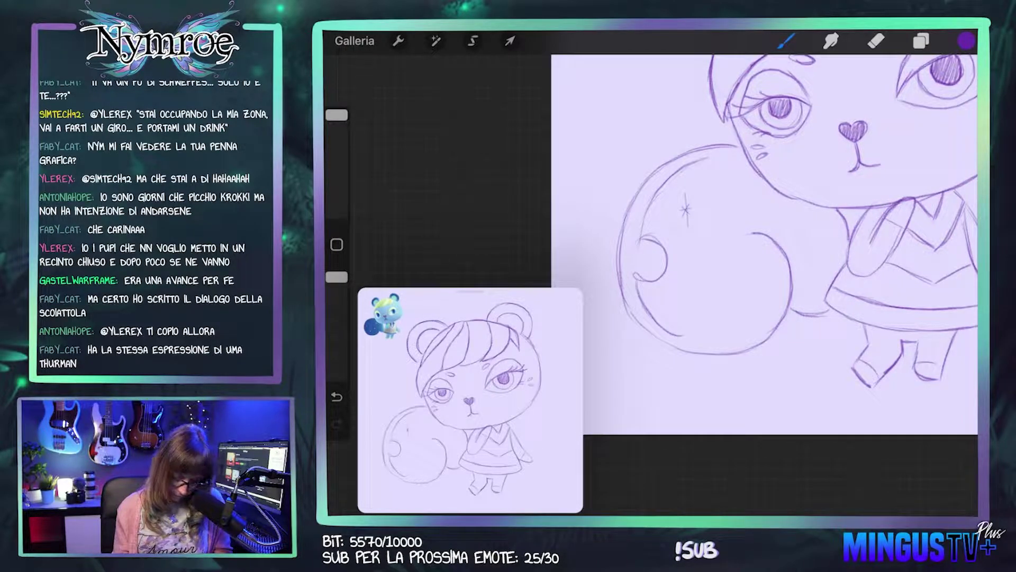
Step: Add small cross-shaped sparkles on the ball, undoing two stray strokes
{"action": "left_click_drag", "start_coordinate": [723, 285], "coordinate": [737, 283]}
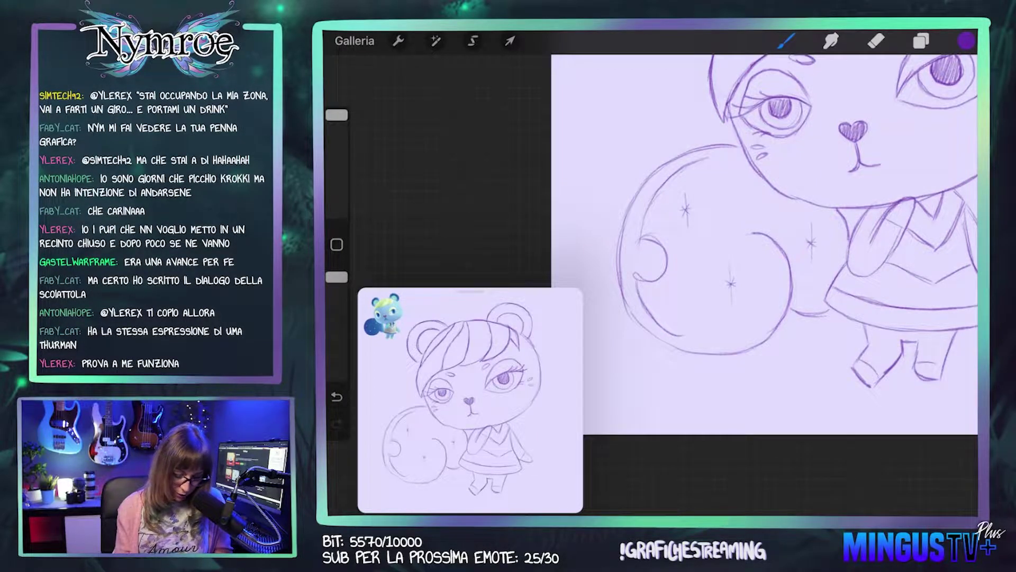
{"action": "mouse_move", "coordinate": [743, 187]}
{"action": "left_mouse_down"}
{"action": "mouse_move", "coordinate": [744, 211]}
{"action": "mouse_move", "coordinate": [749, 199]}
{"action": "left_mouse_up"}
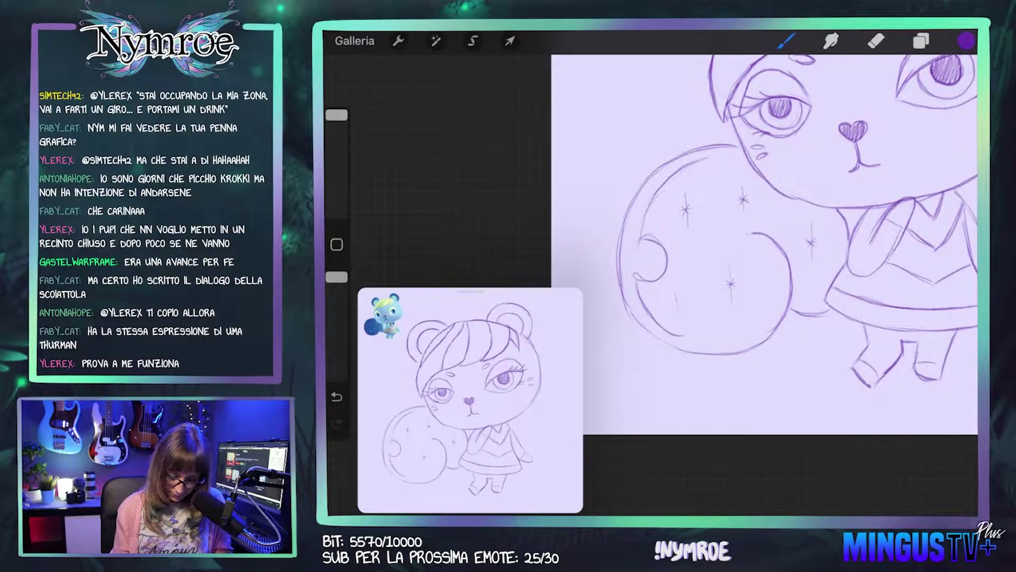
{"action": "key", "text": "ctrl+z"}
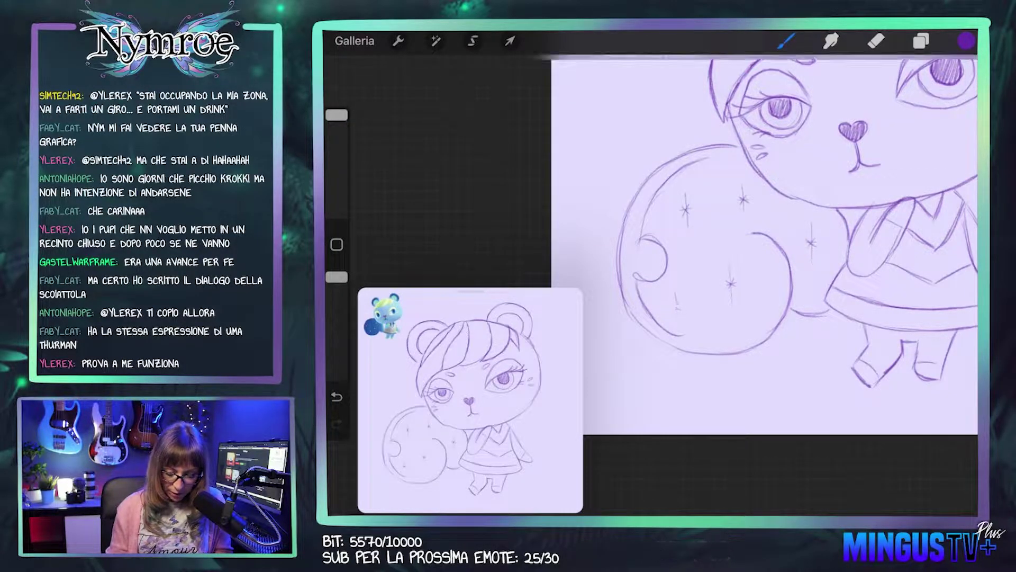
{"action": "key", "text": "ctrl+z"}
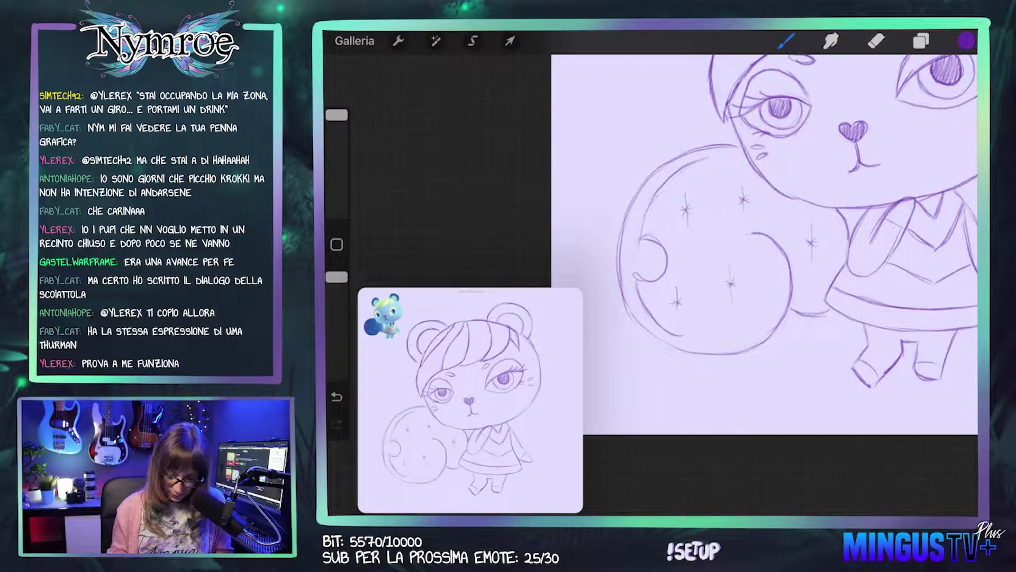
{"action": "scroll", "coordinate": [768, 249], "scroll_direction": "down", "scroll_amount": 3}
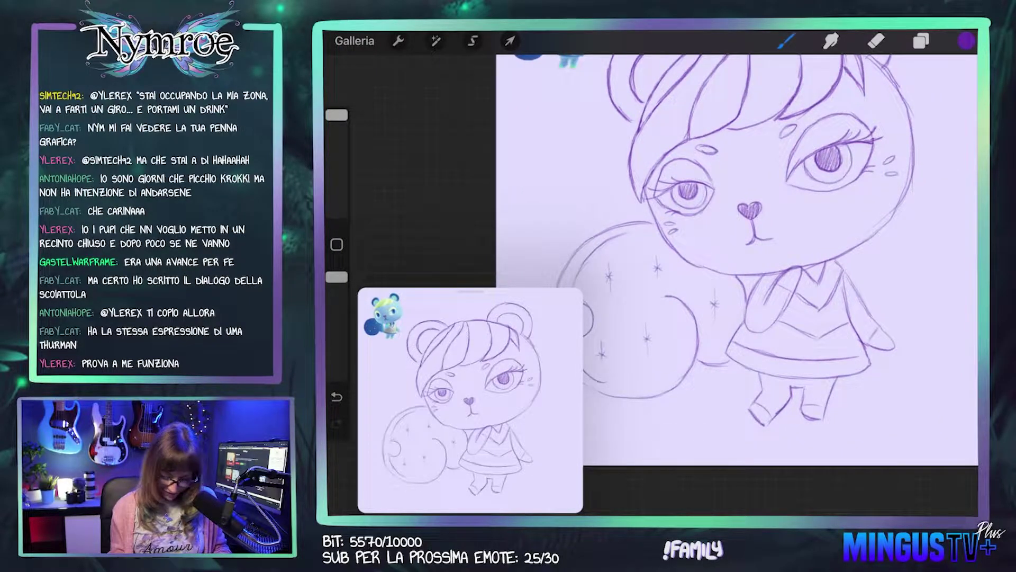
{"action": "scroll", "coordinate": [661, 238], "scroll_direction": "up", "scroll_amount": 2}
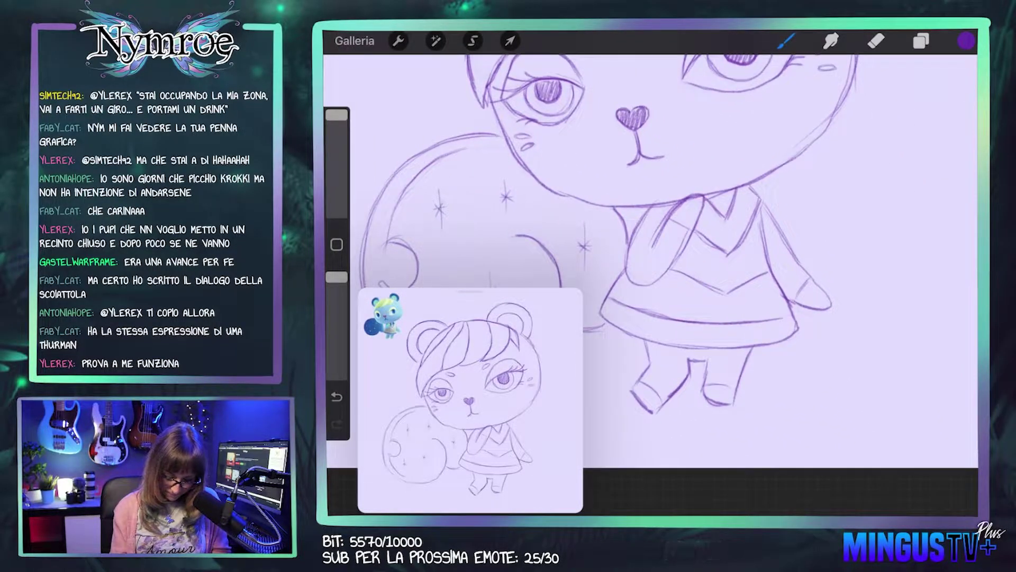
{"action": "left_click_drag", "start_coordinate": [337, 114], "coordinate": [337, 186]}
{"action": "key", "text": "e"}
{"action": "key", "text": "b"}
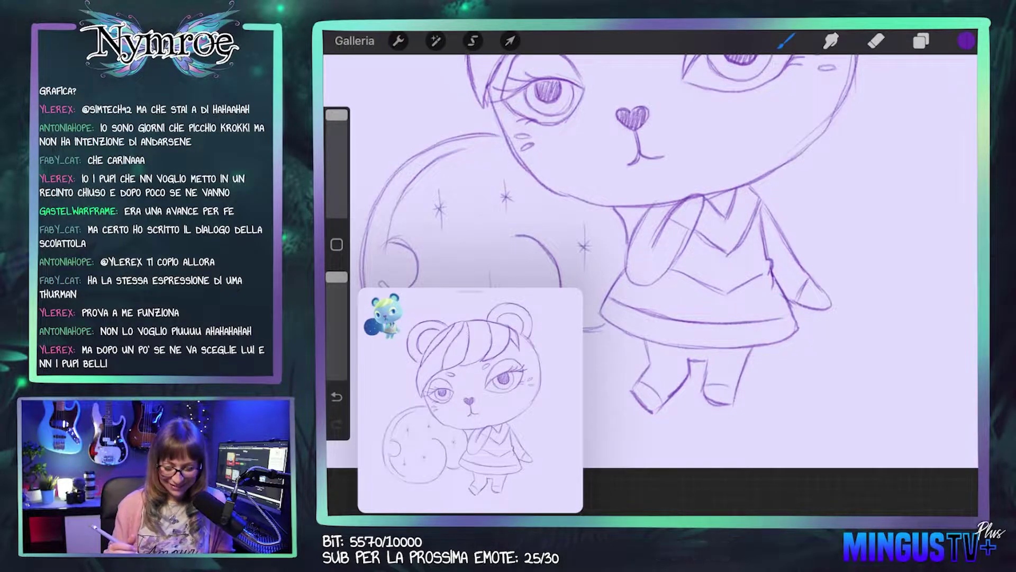
{"action": "left_click", "coordinate": [876, 40]}
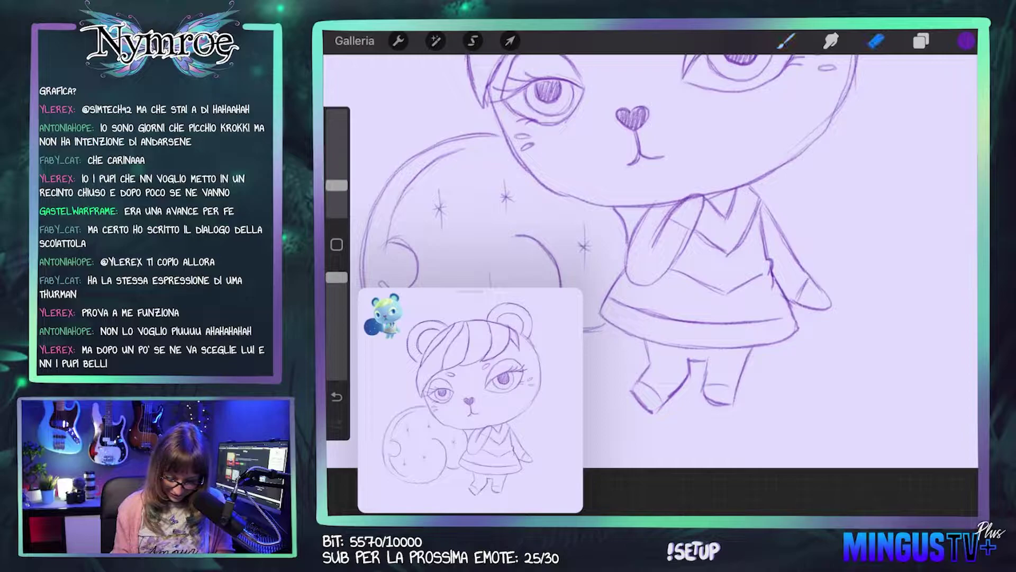
{"action": "left_click", "coordinate": [786, 41]}
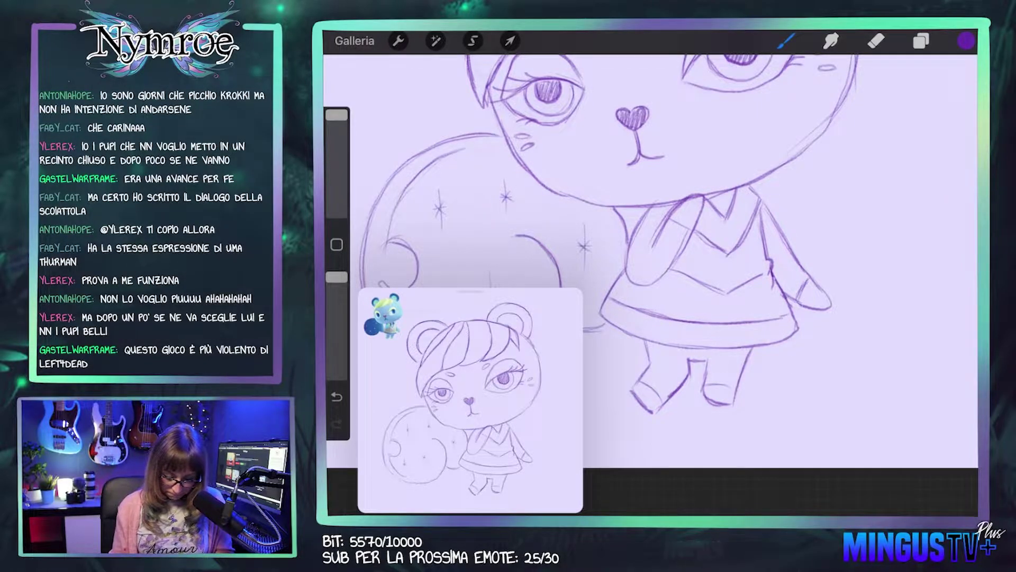
{"action": "scroll", "coordinate": [651, 259], "scroll_direction": "down", "scroll_amount": 2}
Step: Trace the sparkly ball's bottom arc more darkly
{"action": "scroll", "coordinate": [651, 259], "scroll_direction": "down", "scroll_amount": 2}
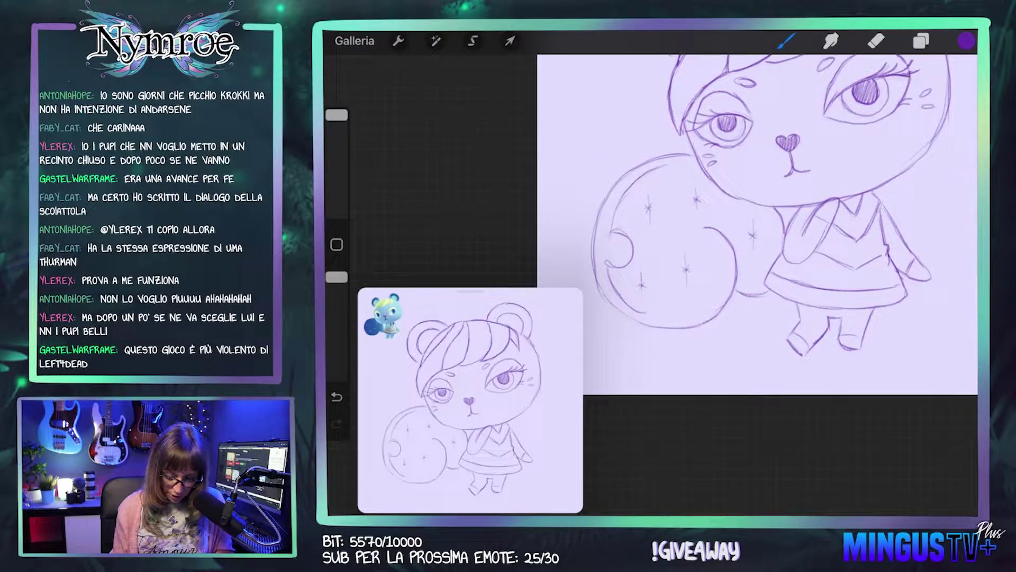
{"action": "mouse_move", "coordinate": [725, 303]}
{"action": "left_mouse_down"}
{"action": "mouse_move", "coordinate": [688, 326]}
{"action": "mouse_move", "coordinate": [648, 326]}
{"action": "left_mouse_up"}
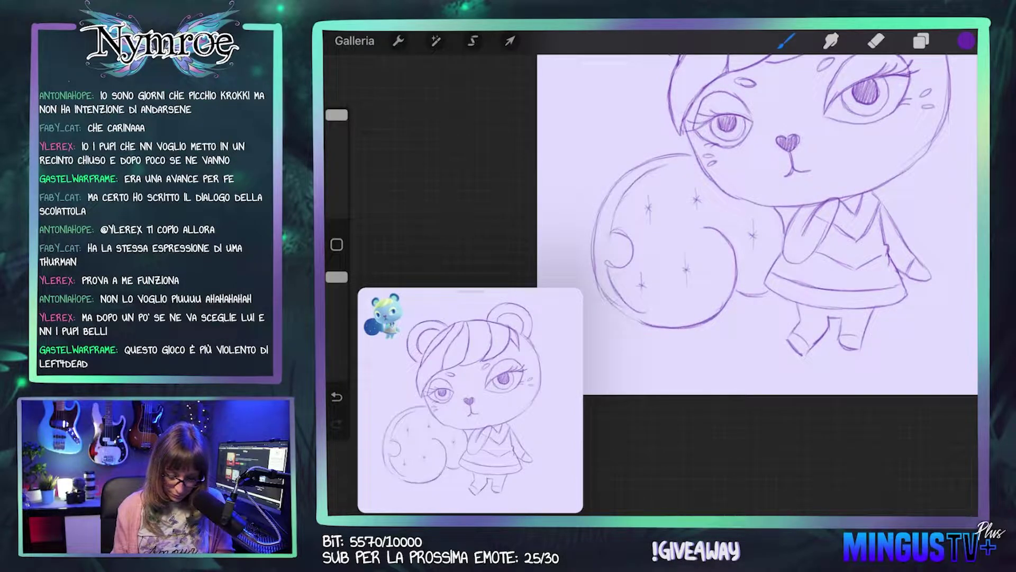
{"action": "scroll", "coordinate": [715, 238], "scroll_direction": "up", "scroll_amount": 2}
{"action": "scroll", "coordinate": [715, 238], "scroll_direction": "up", "scroll_amount": 2}
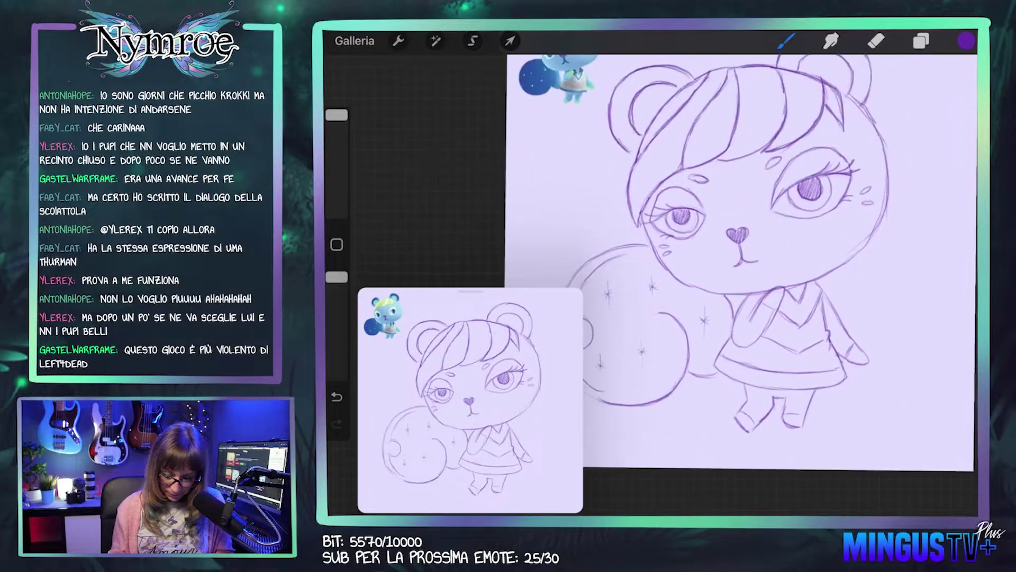
{"action": "scroll", "coordinate": [741, 254], "scroll_direction": "down", "scroll_amount": 1}
{"action": "scroll", "coordinate": [741, 254], "scroll_direction": "down", "scroll_amount": 1}
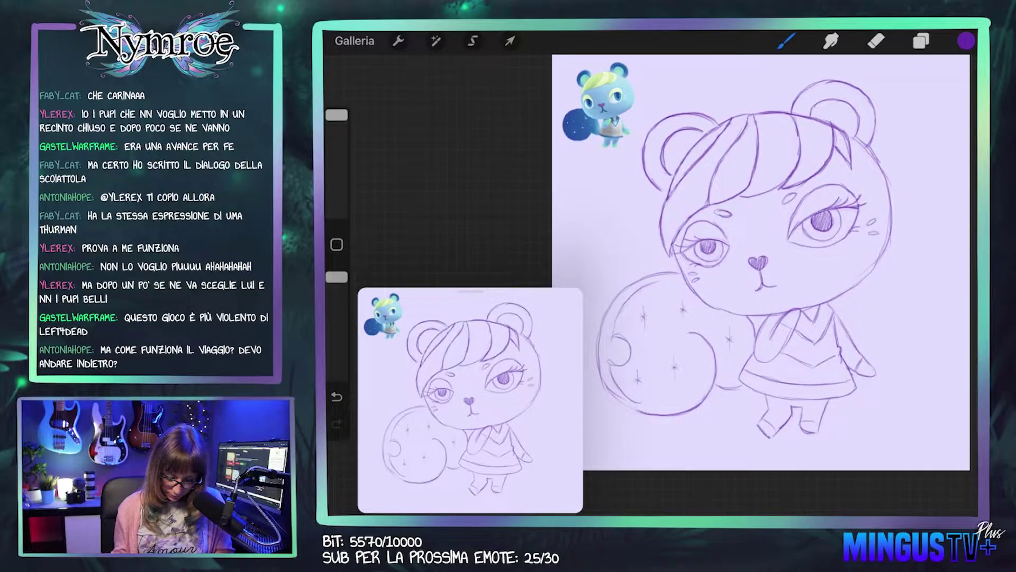
{"action": "scroll", "coordinate": [752, 254], "scroll_direction": "up", "scroll_amount": 1}
{"action": "scroll", "coordinate": [751, 254], "scroll_direction": "up", "scroll_amount": 1}
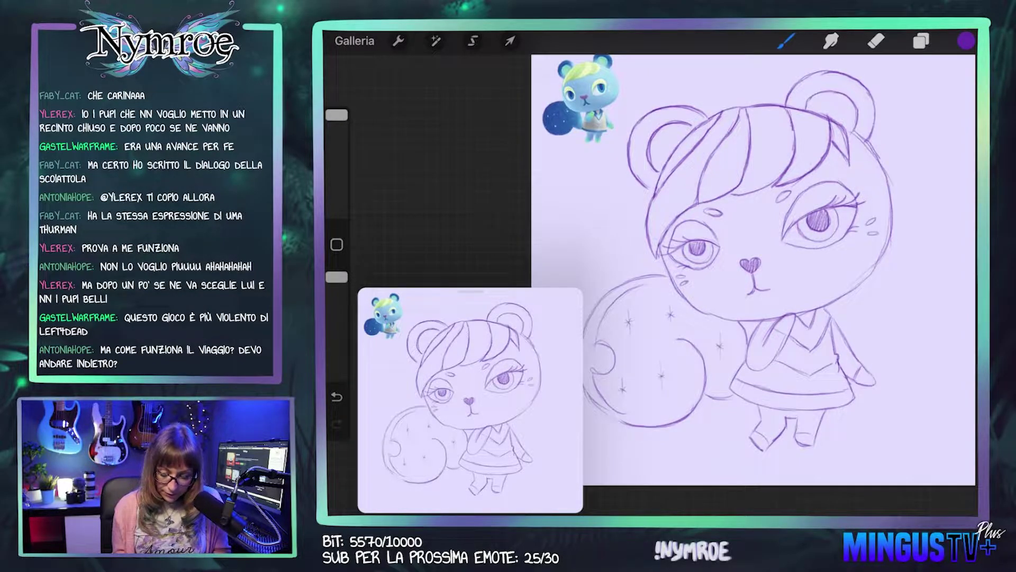
{"action": "scroll", "coordinate": [684, 254], "scroll_direction": "up", "scroll_amount": 2}
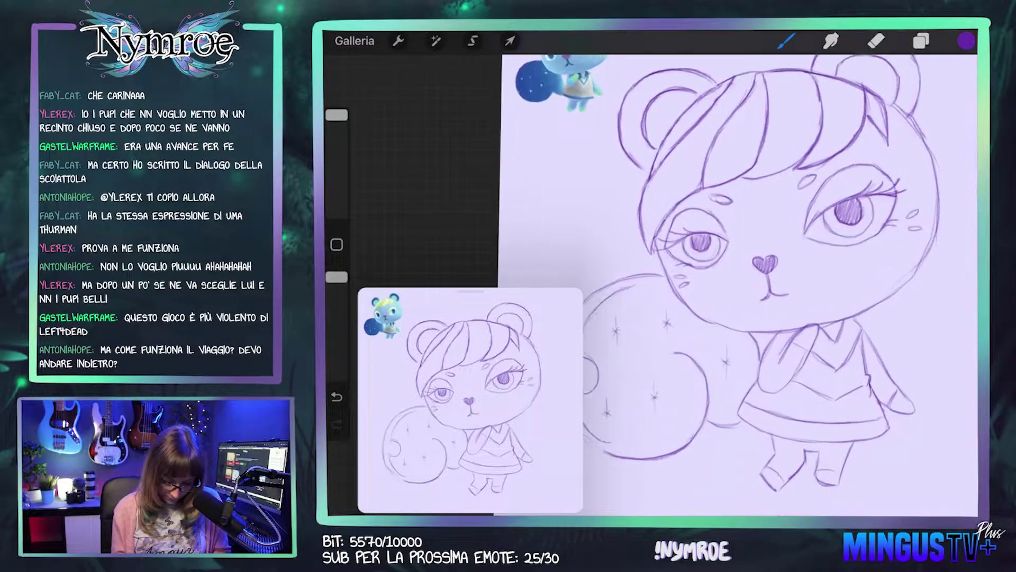
{"action": "scroll", "coordinate": [684, 255], "scroll_direction": "up", "scroll_amount": 2}
{"action": "scroll", "coordinate": [684, 255], "scroll_direction": "up", "scroll_amount": 2}
{"action": "scroll", "coordinate": [684, 254], "scroll_direction": "up", "scroll_amount": 2}
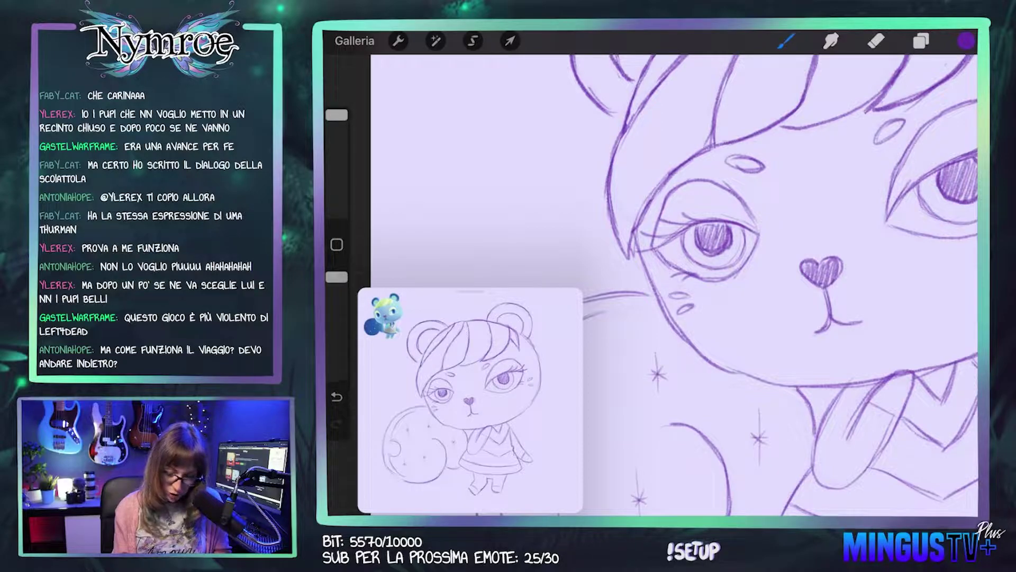
Step: Erase a small highlight into the left eye's pupil with a 4% Eraser
{"action": "left_click", "coordinate": [876, 40]}
{"action": "left_click", "coordinate": [337, 192]}
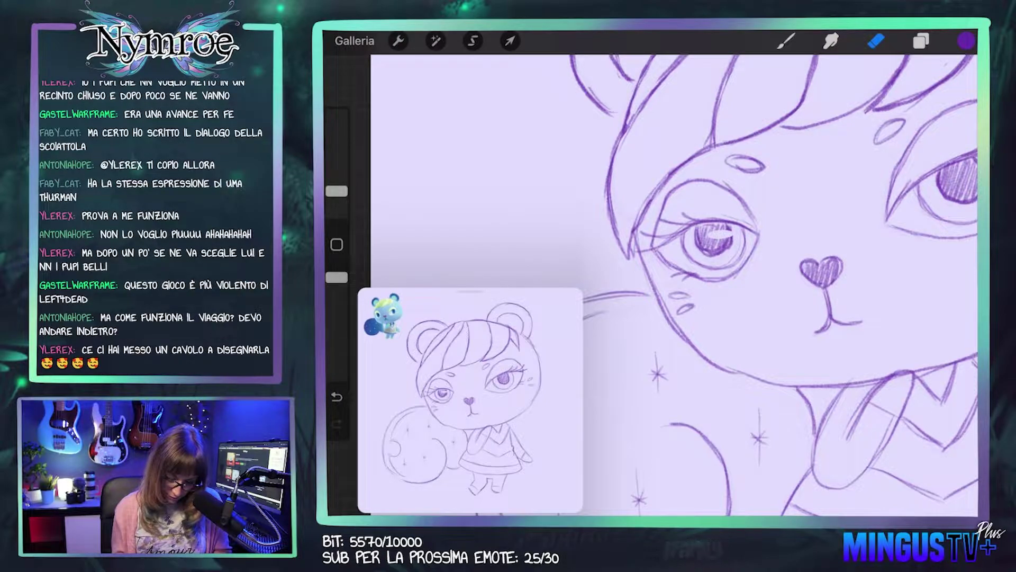
{"action": "scroll", "coordinate": [725, 286], "scroll_direction": "down", "scroll_amount": 3}
{"action": "key", "text": "ctrl+z"}
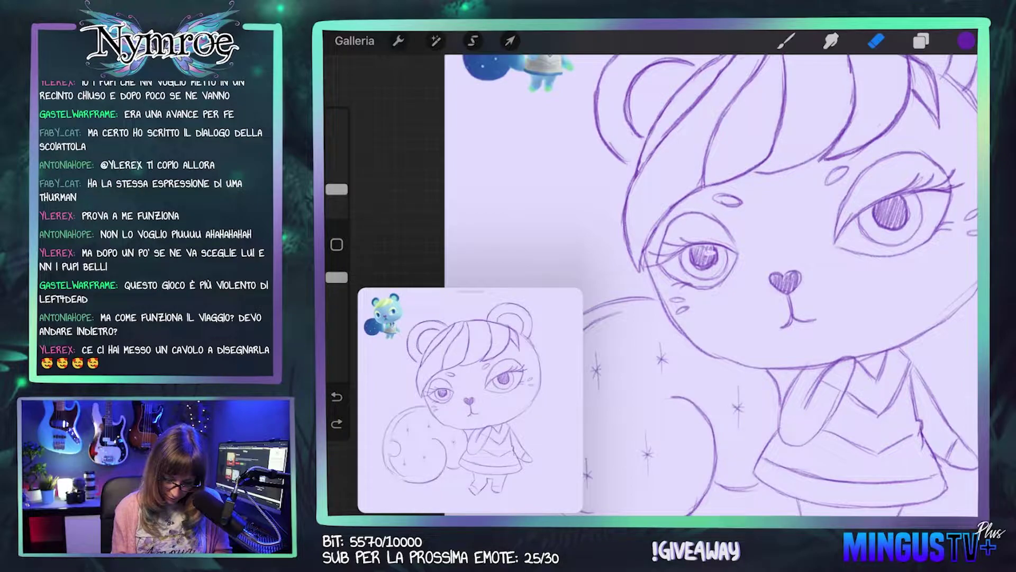
{"action": "left_click_drag", "start_coordinate": [711, 251], "coordinate": [720, 255]}
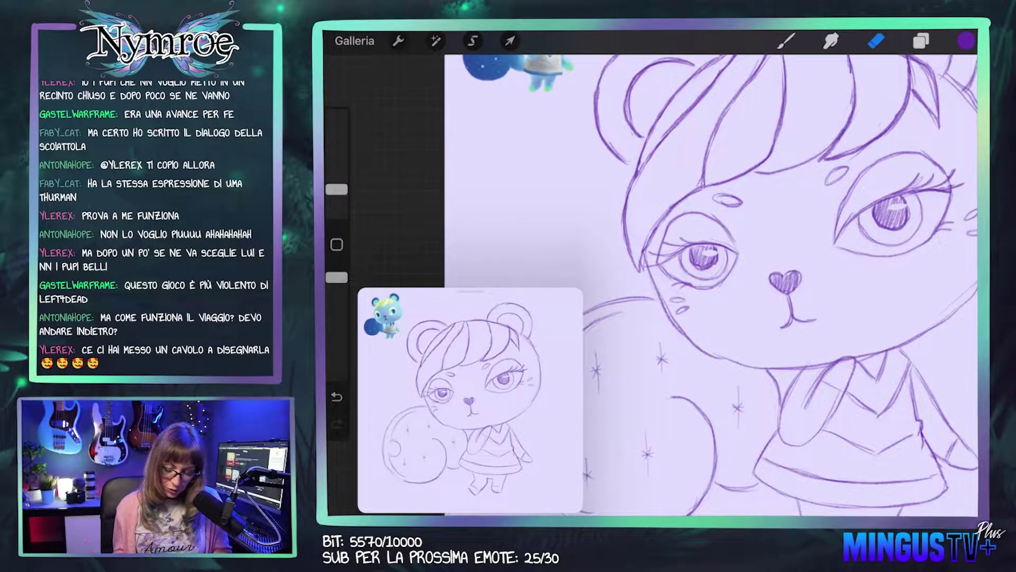
{"action": "scroll", "coordinate": [725, 286], "scroll_direction": "down", "scroll_amount": 2}
{"action": "scroll", "coordinate": [726, 286], "scroll_direction": "down", "scroll_amount": 2}
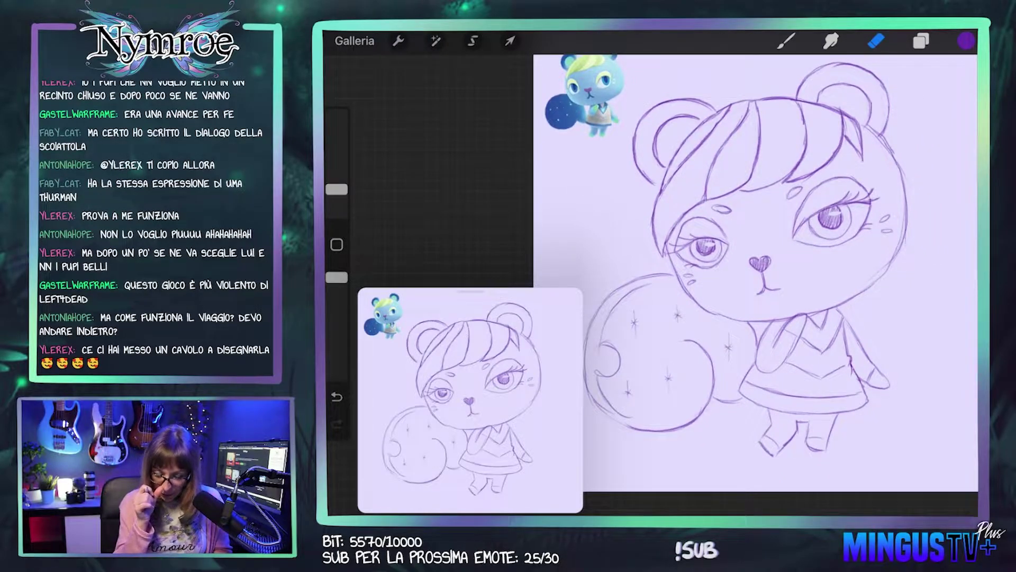
{"action": "scroll", "coordinate": [757, 270], "scroll_direction": "down", "scroll_amount": 2}
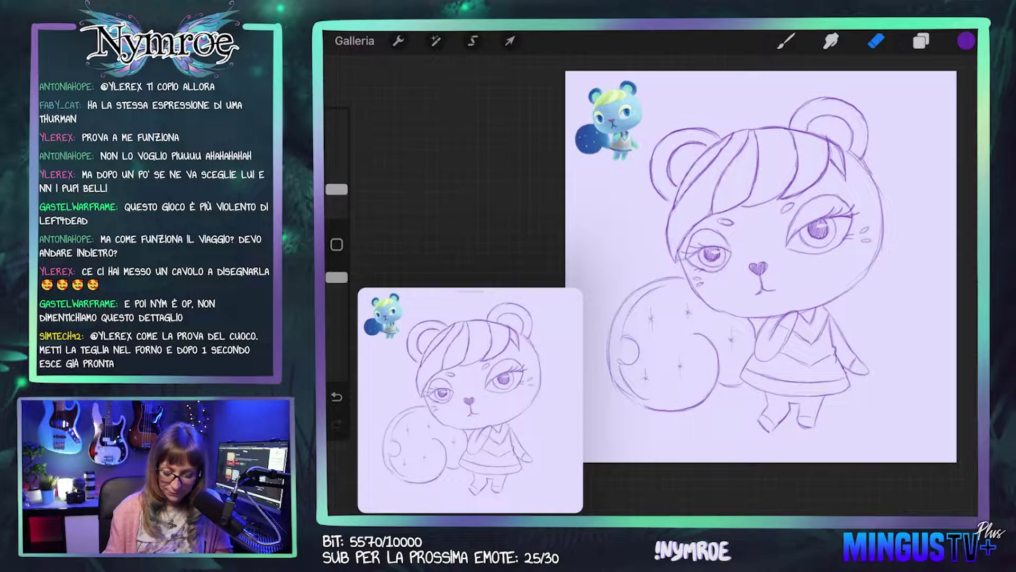
Step: Fade the Matita sketch layer to 34% opacity and make Contorno the active layer
{"action": "scroll", "coordinate": [762, 265], "scroll_direction": "up", "scroll_amount": 3}
{"action": "left_click", "coordinate": [921, 41]}
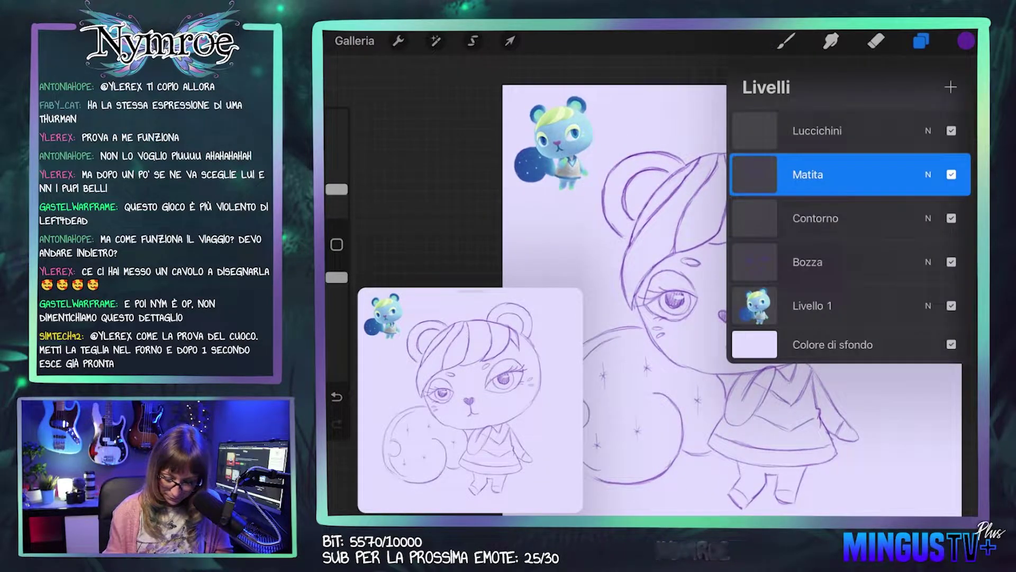
{"action": "left_click", "coordinate": [928, 174]}
{"action": "mouse_move", "coordinate": [956, 226]}
{"action": "left_mouse_down"}
{"action": "mouse_move", "coordinate": [779, 227]}
{"action": "mouse_move", "coordinate": [800, 227]}
{"action": "left_mouse_up"}
{"action": "left_click", "coordinate": [928, 175]}
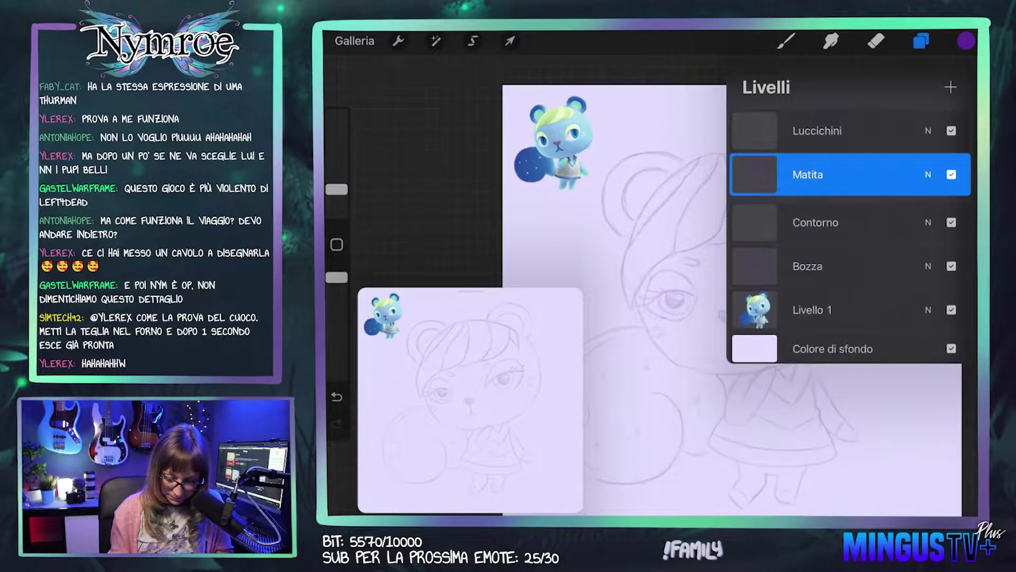
{"action": "left_click", "coordinate": [816, 218]}
{"action": "left_click", "coordinate": [785, 41]}
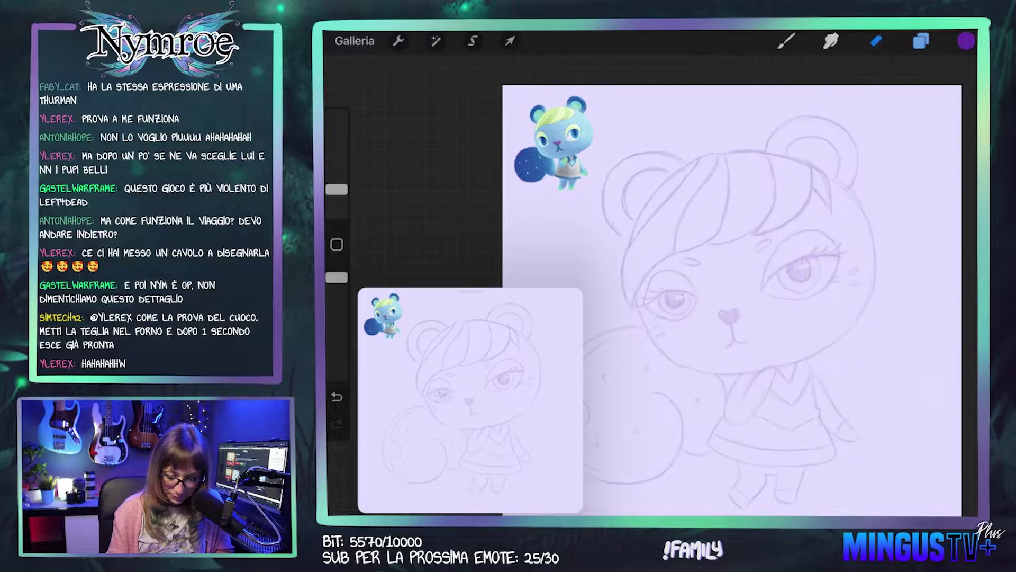
{"action": "left_click", "coordinate": [786, 41]}
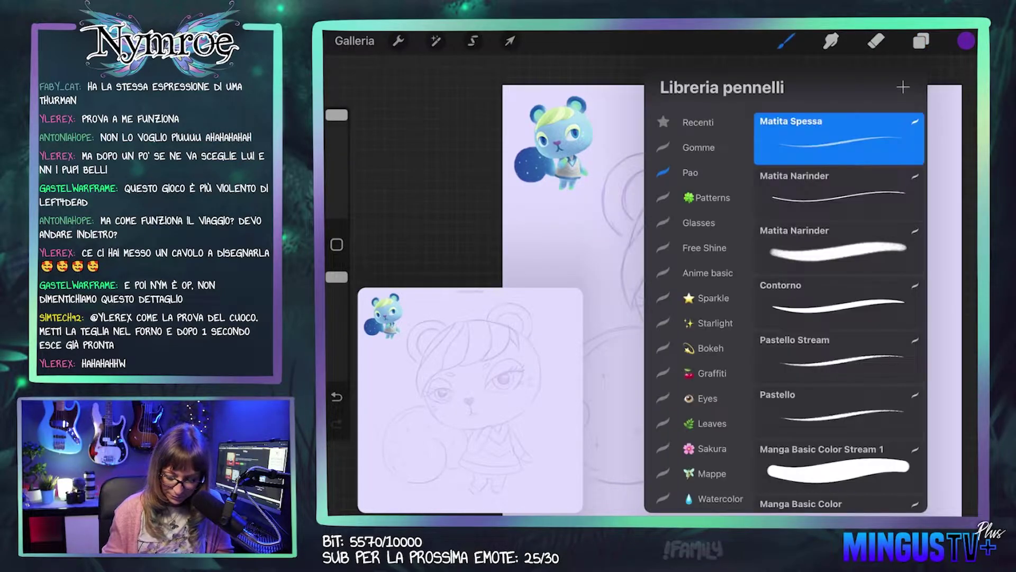
Step: Select the Contorno brush and set the colour to dark brown
{"action": "left_click", "coordinate": [839, 302]}
{"action": "left_click", "coordinate": [785, 41]}
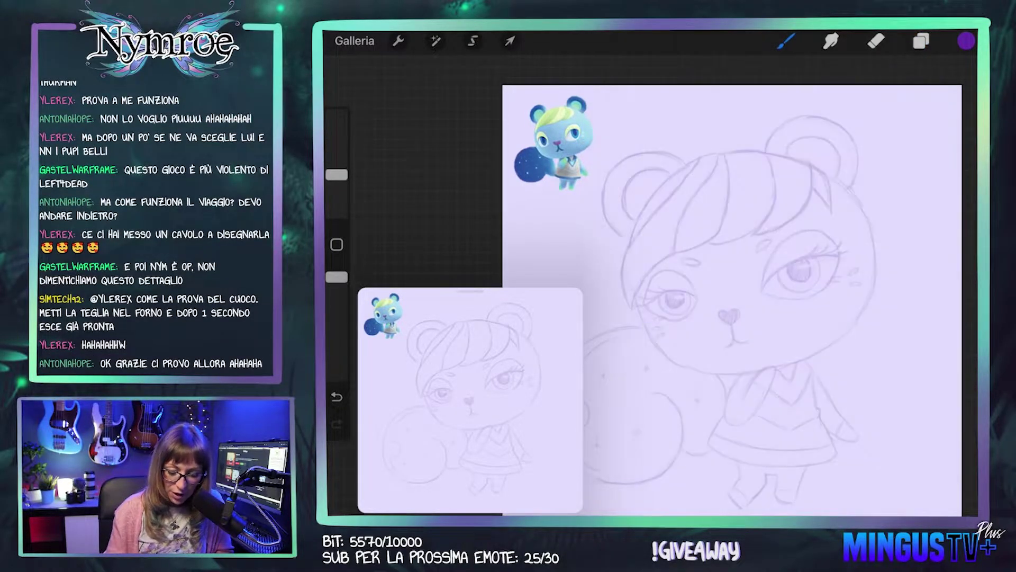
{"action": "left_click", "coordinate": [966, 40]}
{"action": "left_click", "coordinate": [771, 421]}
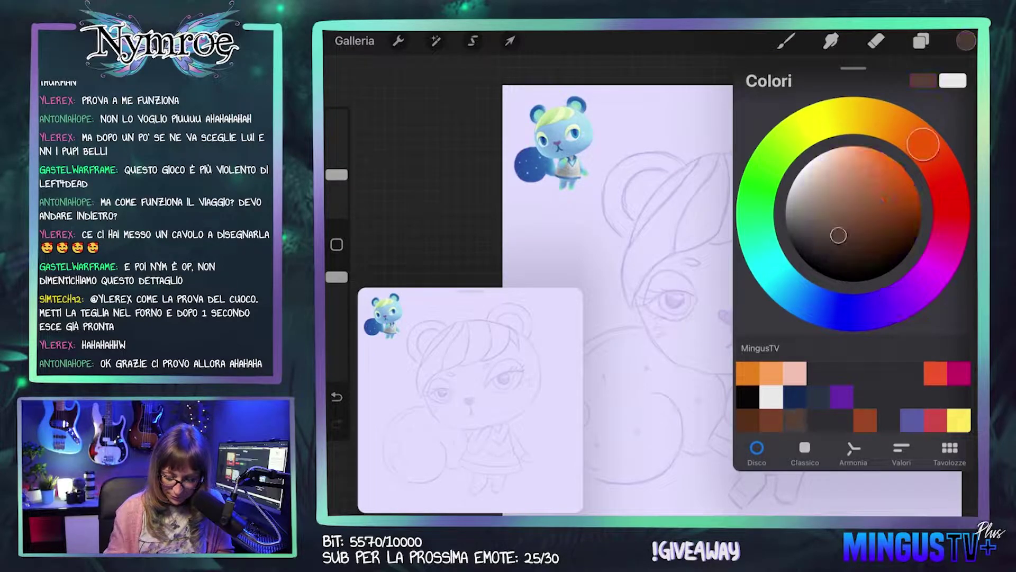
{"action": "left_click", "coordinate": [967, 40]}
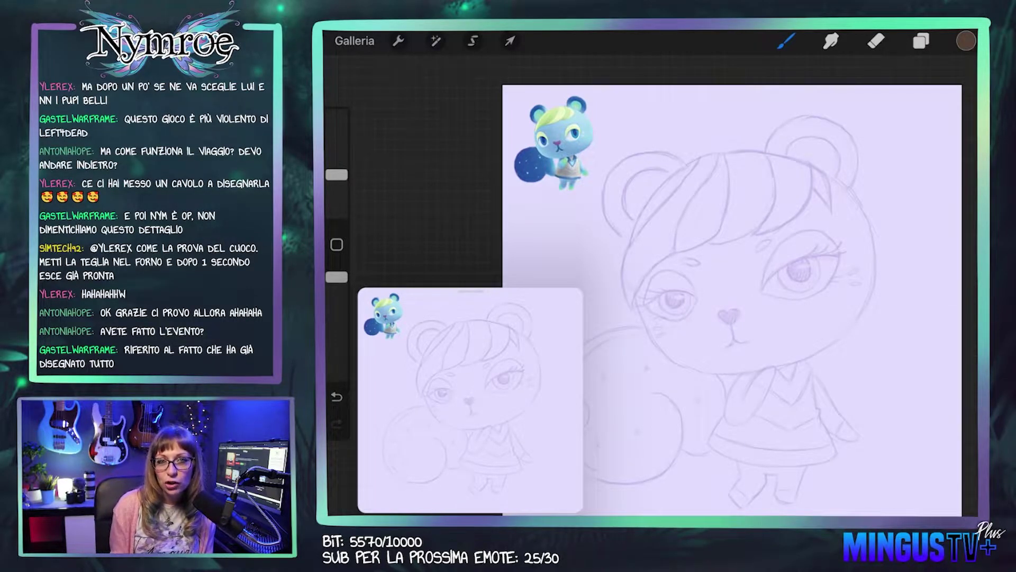
Step: Confirm the Contorno layer is active and undo a test stroke on the face edge
{"action": "scroll", "coordinate": [704, 286], "scroll_direction": "up", "scroll_amount": 2}
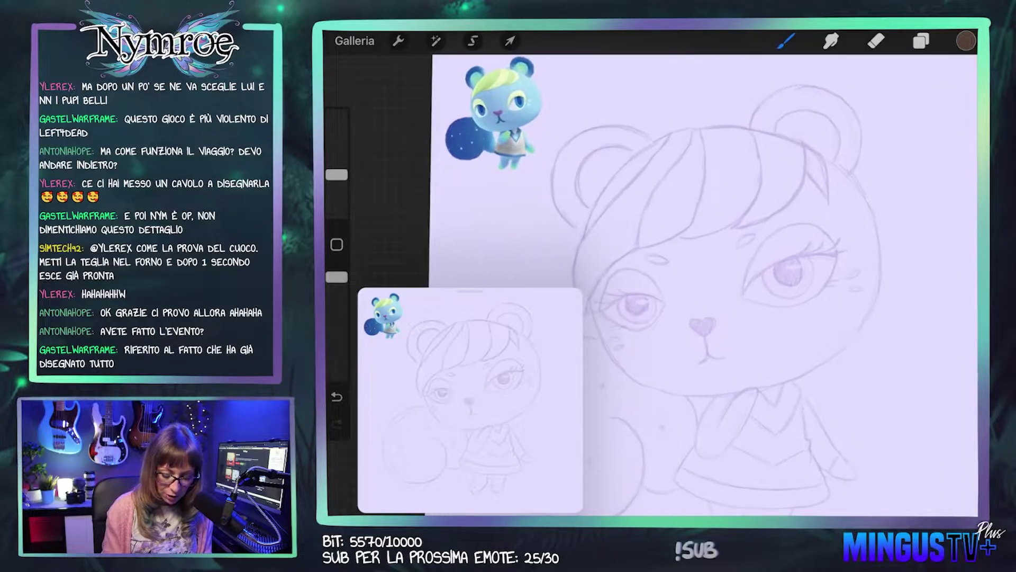
{"action": "left_click", "coordinate": [921, 40]}
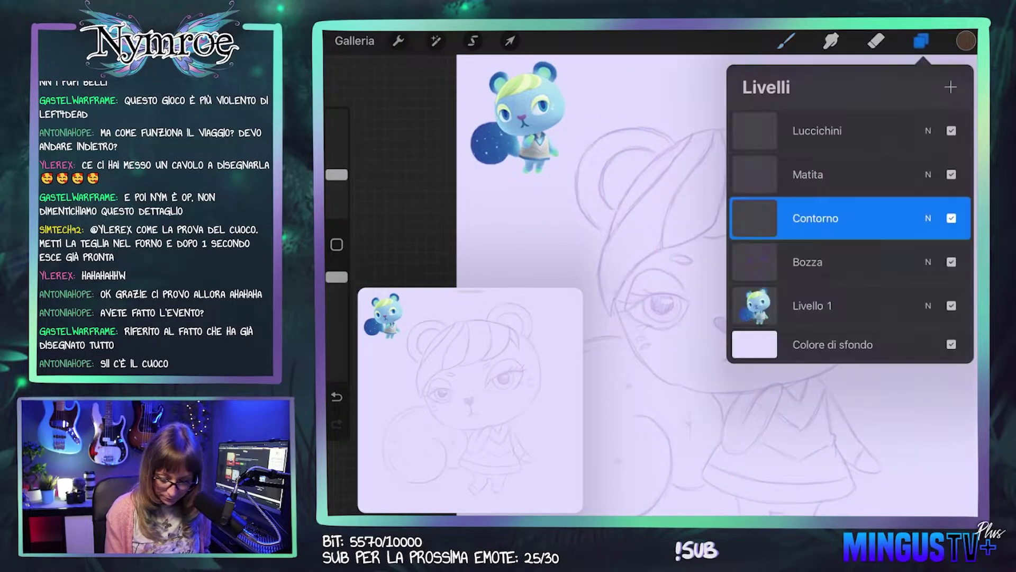
{"action": "left_click", "coordinate": [922, 40]}
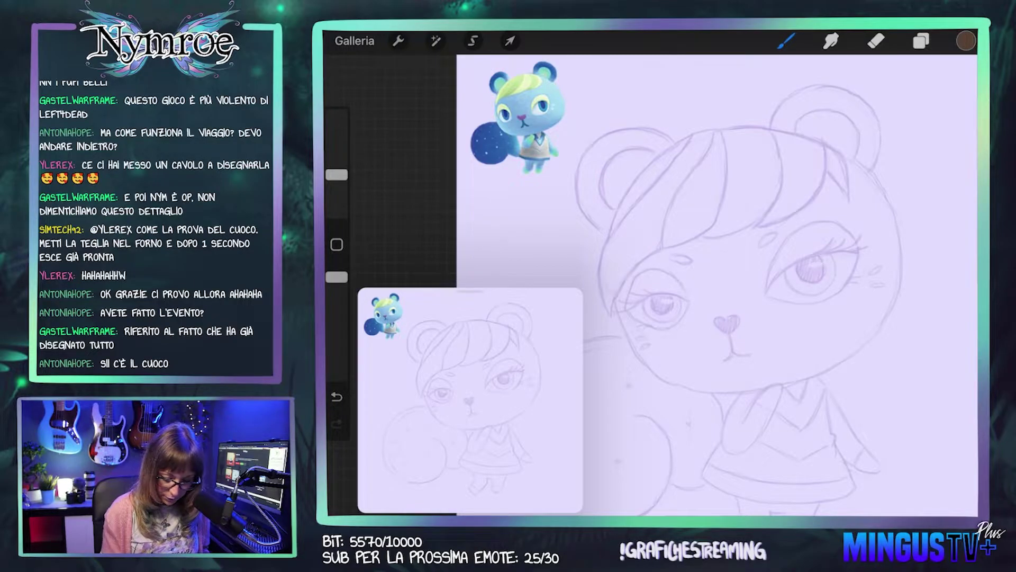
{"action": "scroll", "coordinate": [714, 286], "scroll_direction": "down", "scroll_amount": 2}
{"action": "scroll", "coordinate": [715, 286], "scroll_direction": "down", "scroll_amount": 2}
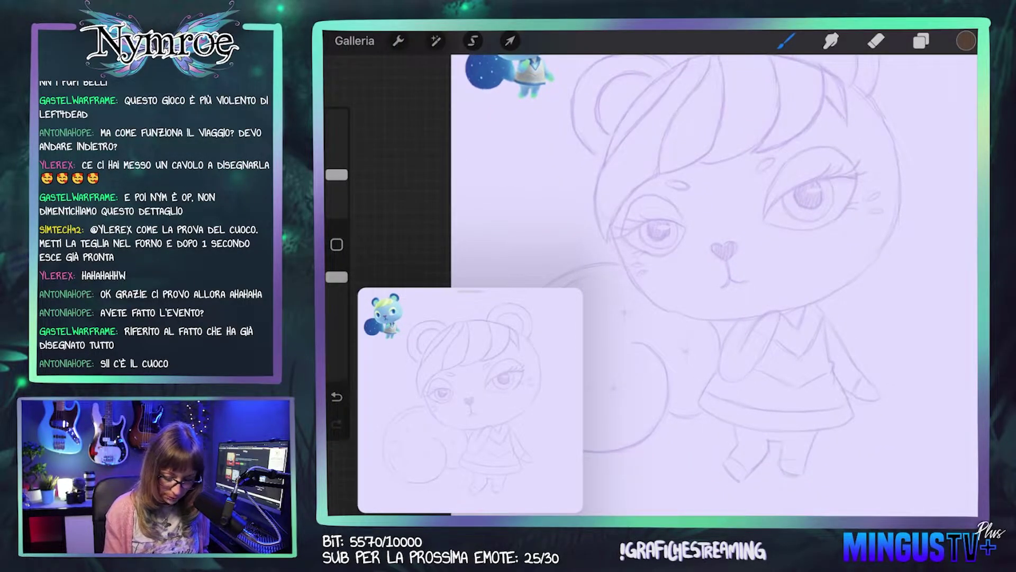
{"action": "left_click_drag", "start_coordinate": [614, 227], "coordinate": [638, 285]}
{"action": "key", "text": "ctrl+z"}
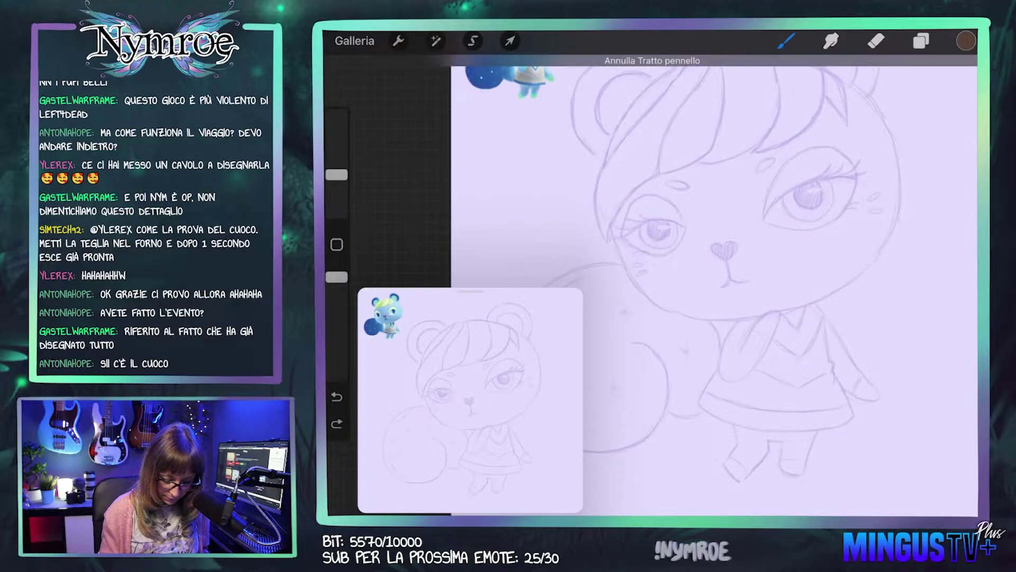
Step: Enlarge the brush to 22% and ink the face's lower-right arc as an ellipse
{"action": "left_click_drag", "start_coordinate": [337, 175], "coordinate": [337, 153]}
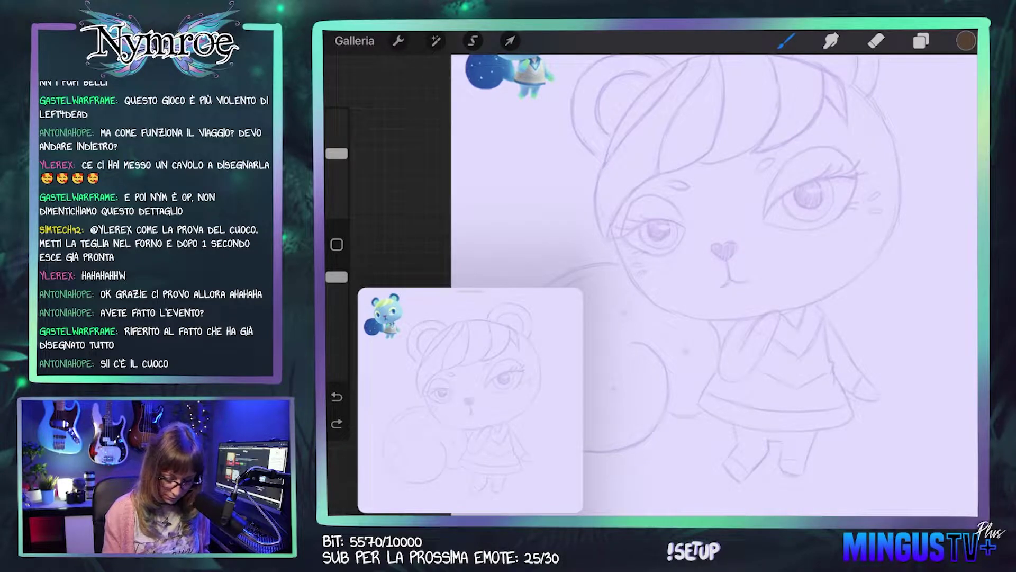
{"action": "left_click_drag", "start_coordinate": [614, 220], "coordinate": [621, 267]}
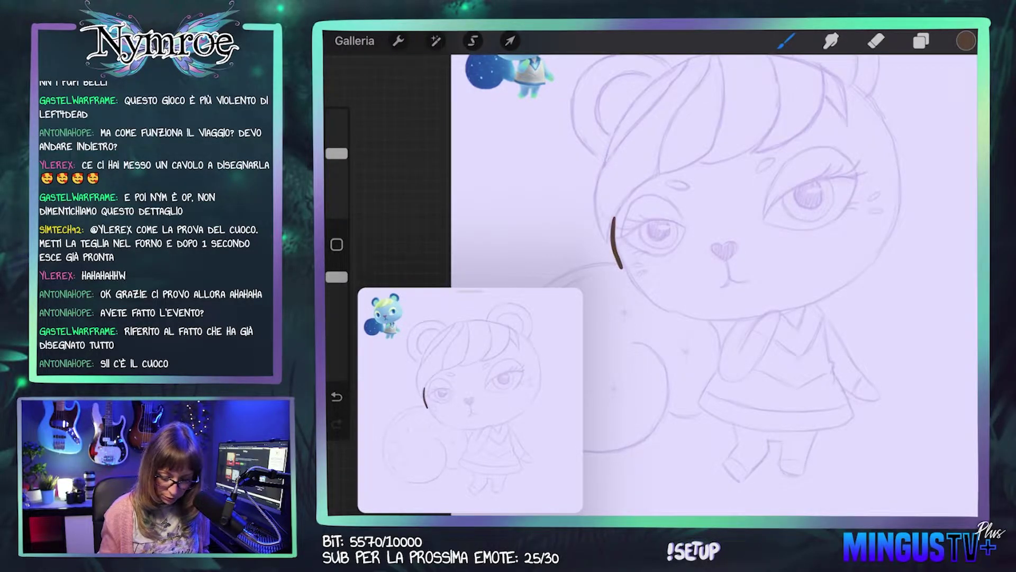
{"action": "key", "text": "ctrl+z"}
{"action": "mouse_move", "coordinate": [582, 235]}
{"action": "left_mouse_down"}
{"action": "mouse_move", "coordinate": [585, 265]}
{"action": "mouse_move", "coordinate": [750, 318]}
{"action": "mouse_move", "coordinate": [836, 167]}
{"action": "mouse_move", "coordinate": [797, 115]}
{"action": "left_mouse_up"}
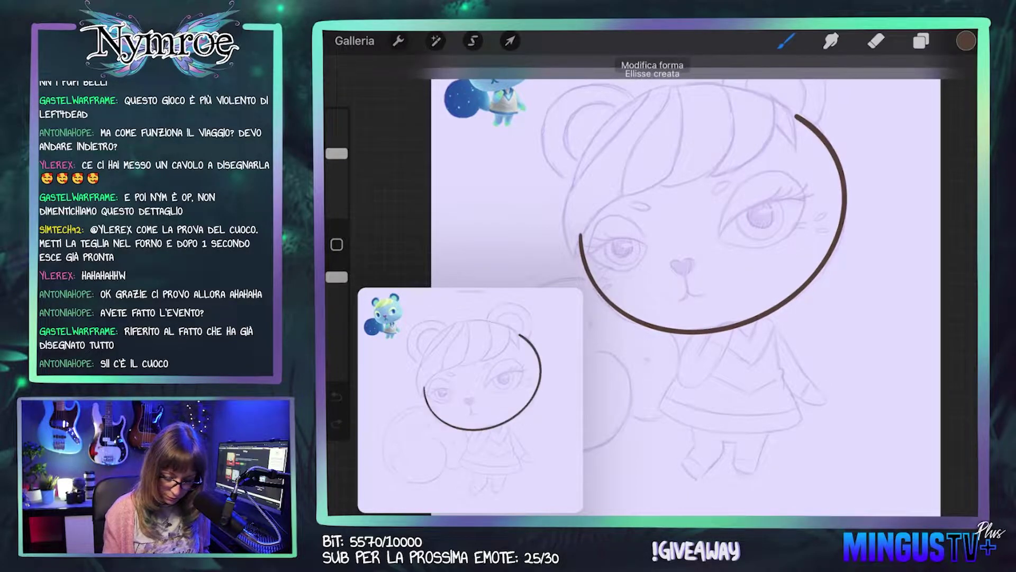
Step: Undo and restore the head outline, then ink the right ear arc above the head
{"action": "left_click_drag", "start_coordinate": [689, 239], "coordinate": [741, 291]}
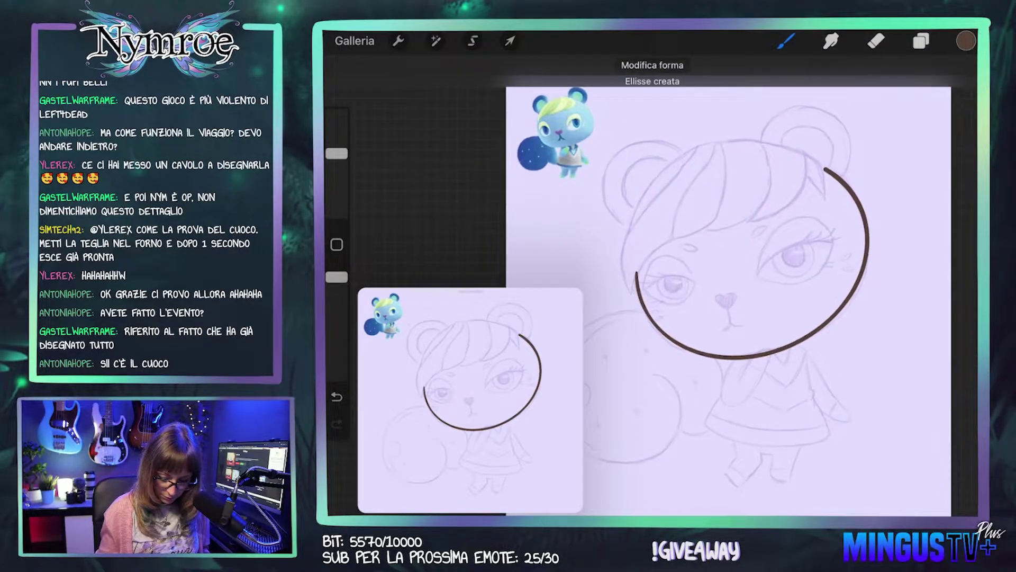
{"action": "key", "text": "ctrl+z"}
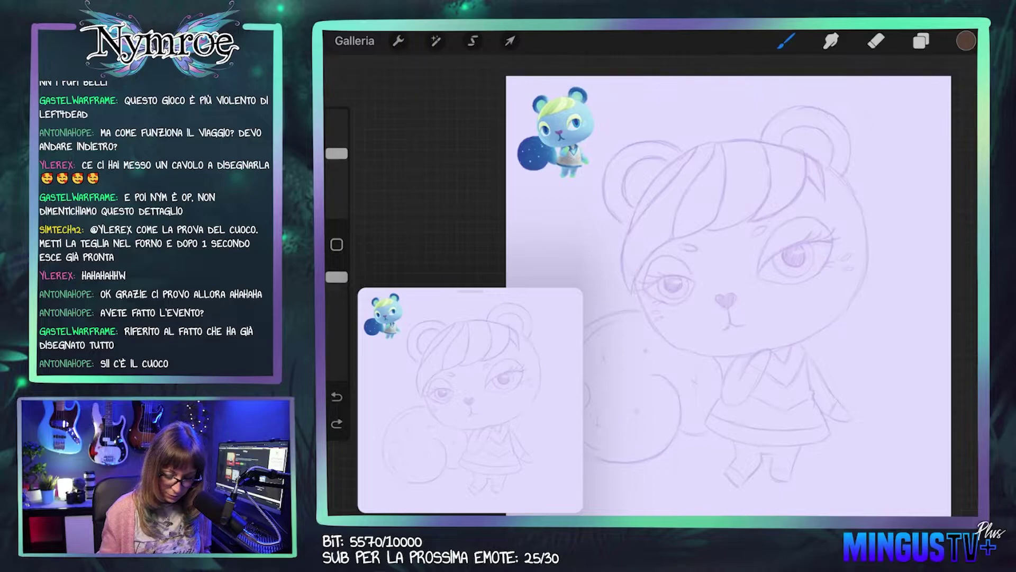
{"action": "key", "text": "ctrl+shift+z"}
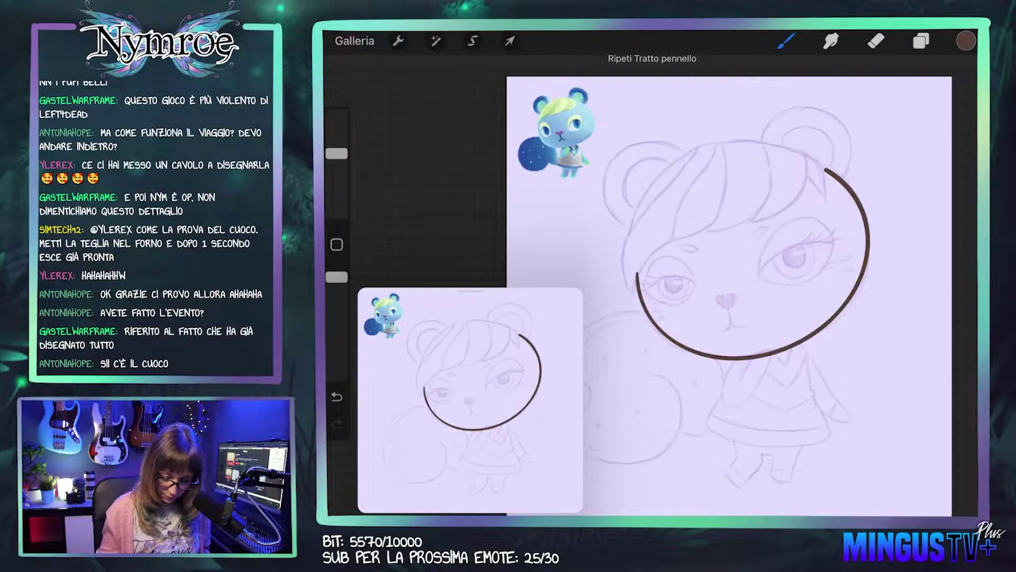
{"action": "scroll", "coordinate": [688, 291], "scroll_direction": "up", "scroll_amount": 2}
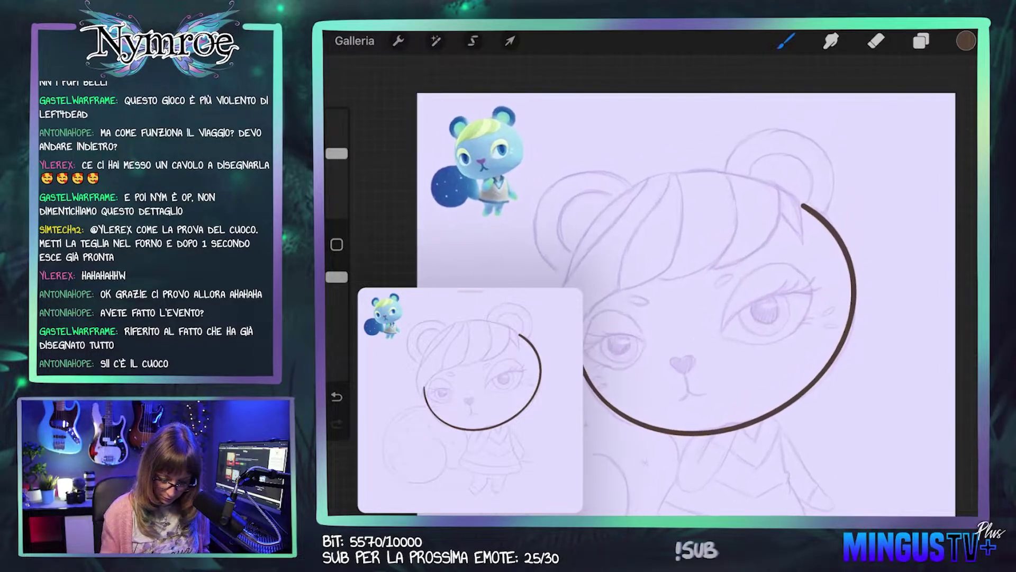
{"action": "left_click_drag", "start_coordinate": [823, 214], "coordinate": [726, 169]}
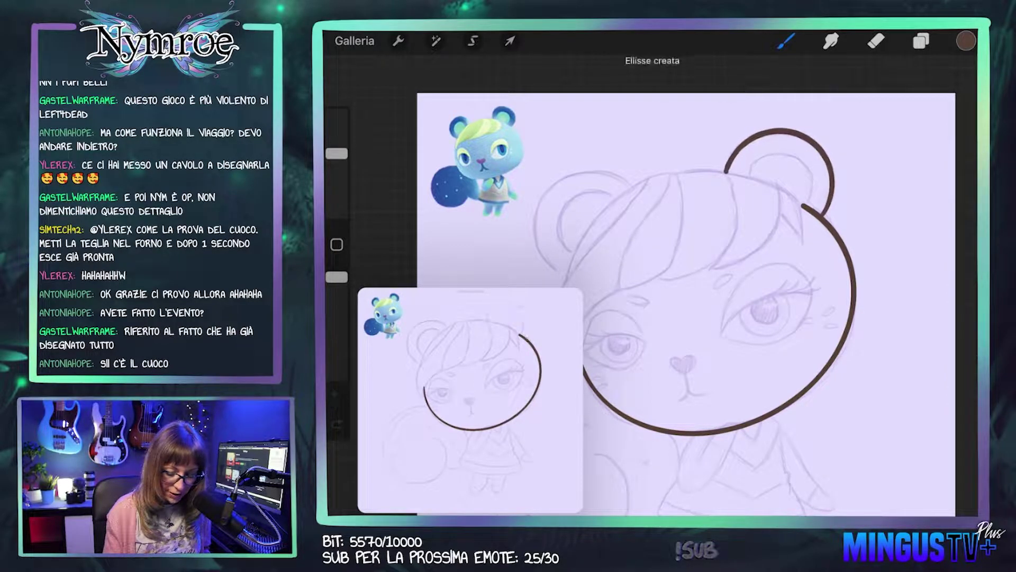
Step: Ink the left ear arc over the head, redrawing it once
{"action": "left_click_drag", "start_coordinate": [688, 291], "coordinate": [773, 279]}
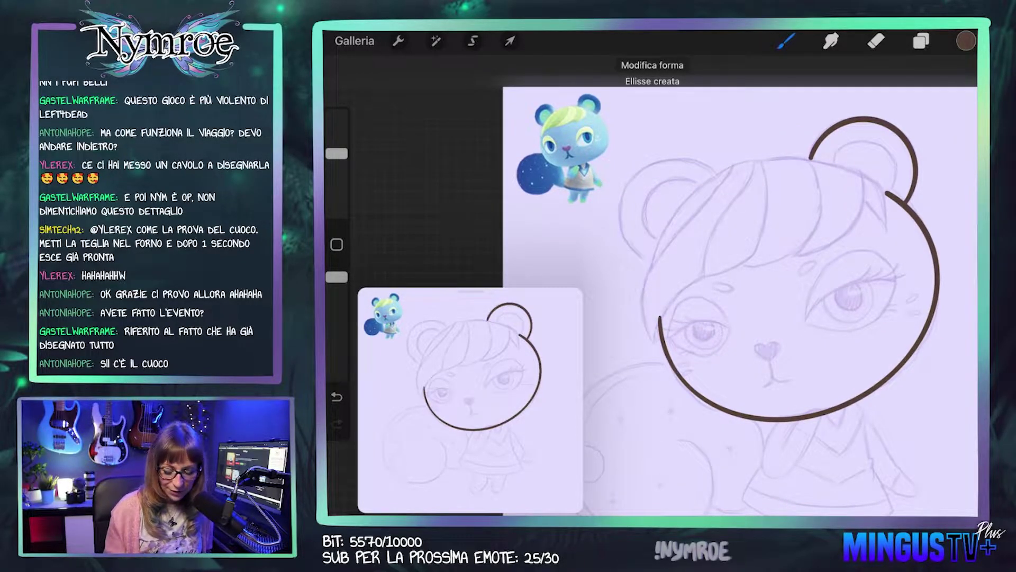
{"action": "mouse_move", "coordinate": [717, 173]}
{"action": "left_mouse_down"}
{"action": "mouse_move", "coordinate": [646, 158]}
{"action": "mouse_move", "coordinate": [618, 207]}
{"action": "mouse_move", "coordinate": [621, 230]}
{"action": "left_mouse_up"}
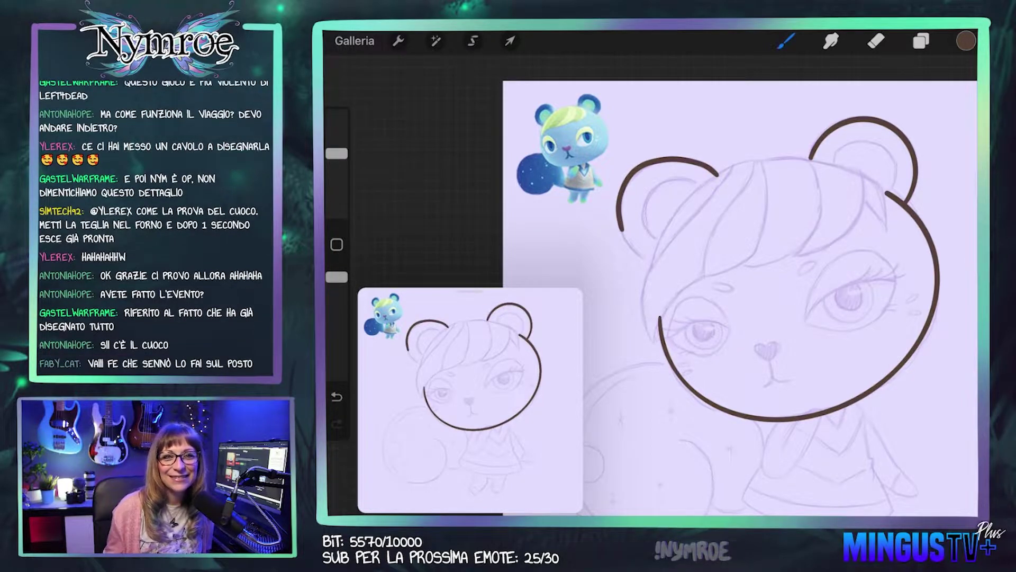
{"action": "key", "text": "ctrl+z"}
{"action": "mouse_move", "coordinate": [717, 174]}
{"action": "left_mouse_down"}
{"action": "mouse_move", "coordinate": [699, 159]}
{"action": "mouse_move", "coordinate": [645, 159]}
{"action": "mouse_move", "coordinate": [620, 212]}
{"action": "mouse_move", "coordinate": [649, 264]}
{"action": "left_mouse_up"}
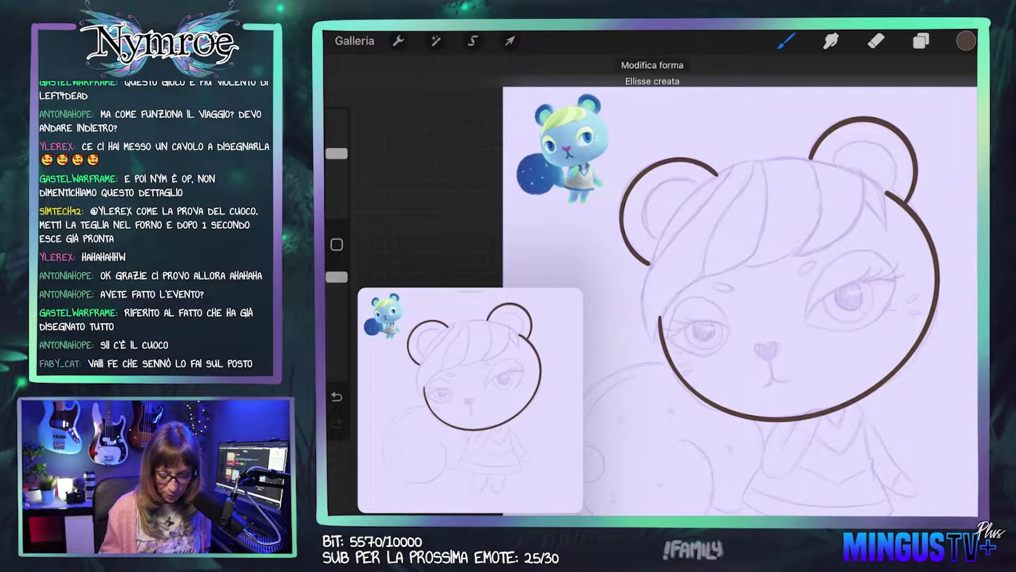
{"action": "scroll", "coordinate": [741, 297], "scroll_direction": "down", "scroll_amount": 2}
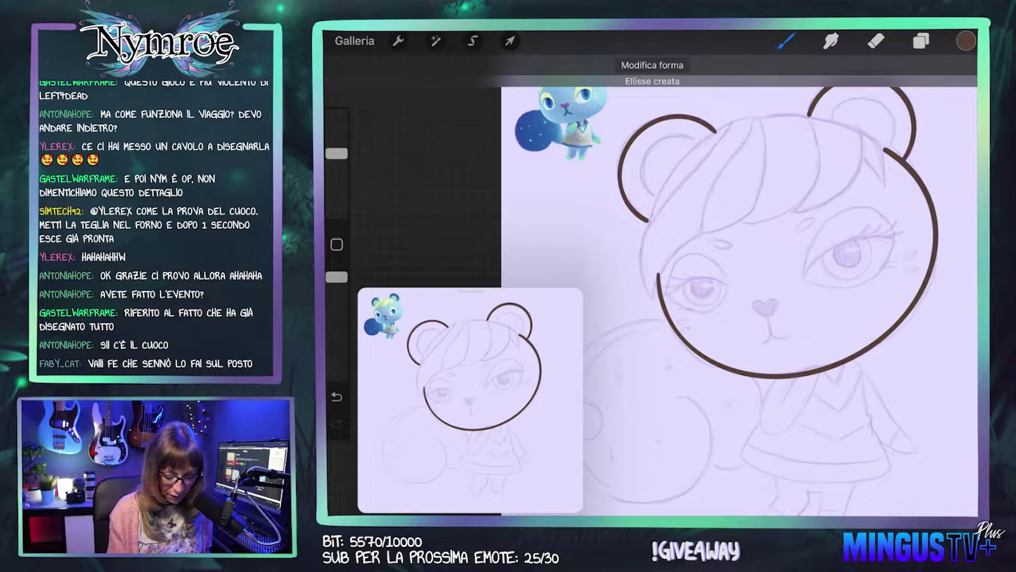
Step: Ink short strokes at the left ear and head top, undoing misplaced strokes there and by the right ear
{"action": "mouse_move", "coordinate": [730, 124]}
{"action": "left_mouse_down"}
{"action": "mouse_move", "coordinate": [667, 180]}
{"action": "mouse_move", "coordinate": [648, 221]}
{"action": "left_mouse_up"}
{"action": "left_click_drag", "start_coordinate": [729, 126], "coordinate": [734, 123]}
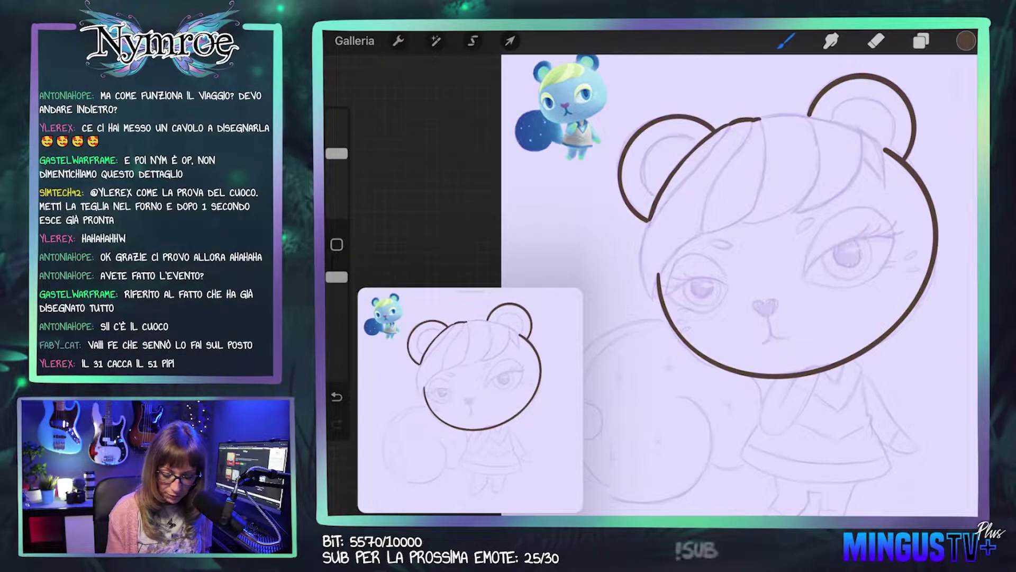
{"action": "left_click_drag", "start_coordinate": [800, 111], "coordinate": [814, 118]}
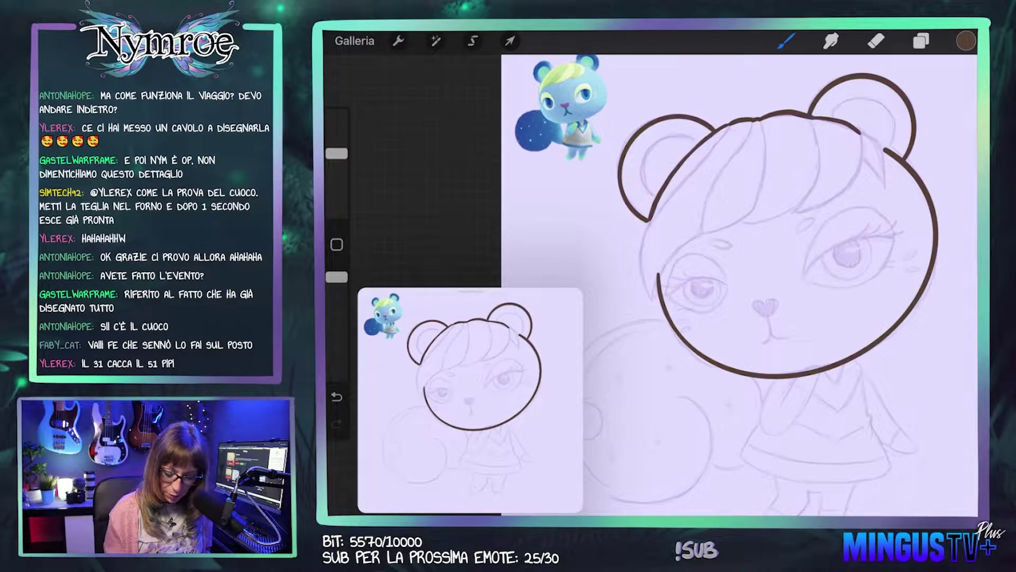
{"action": "key", "text": "ctrl+z"}
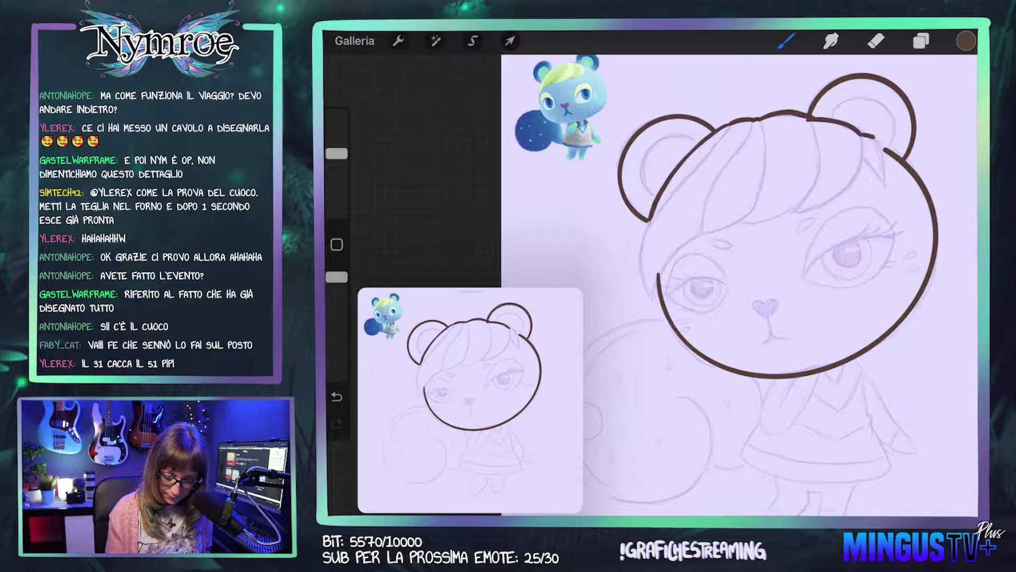
{"action": "left_click_drag", "start_coordinate": [864, 159], "coordinate": [885, 183]}
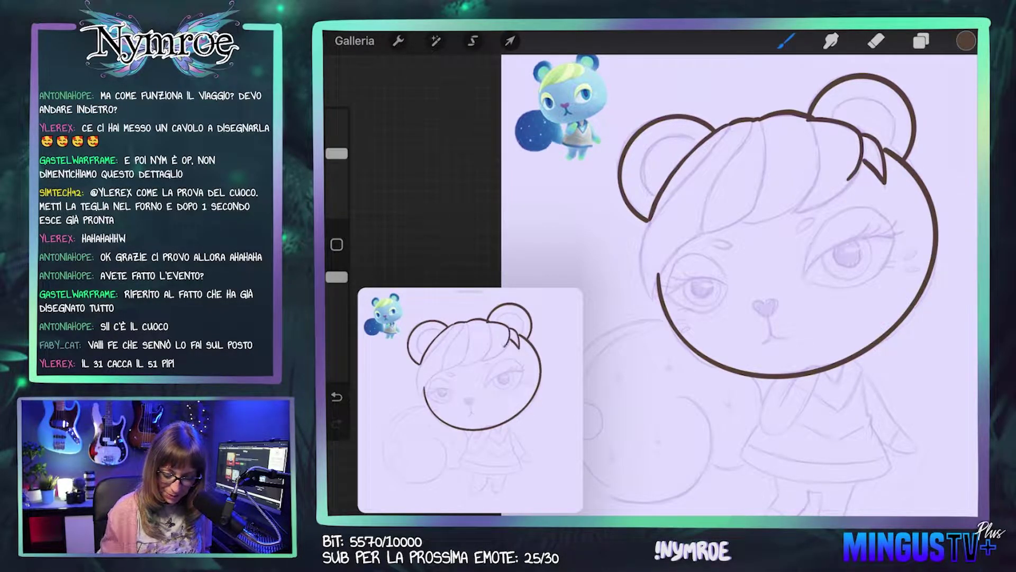
{"action": "key", "text": "ctrl+z"}
Step: Ink the curved fringe locks across the forehead, sweeping down the left side
{"action": "scroll", "coordinate": [666, 273], "scroll_direction": "up", "scroll_amount": 2}
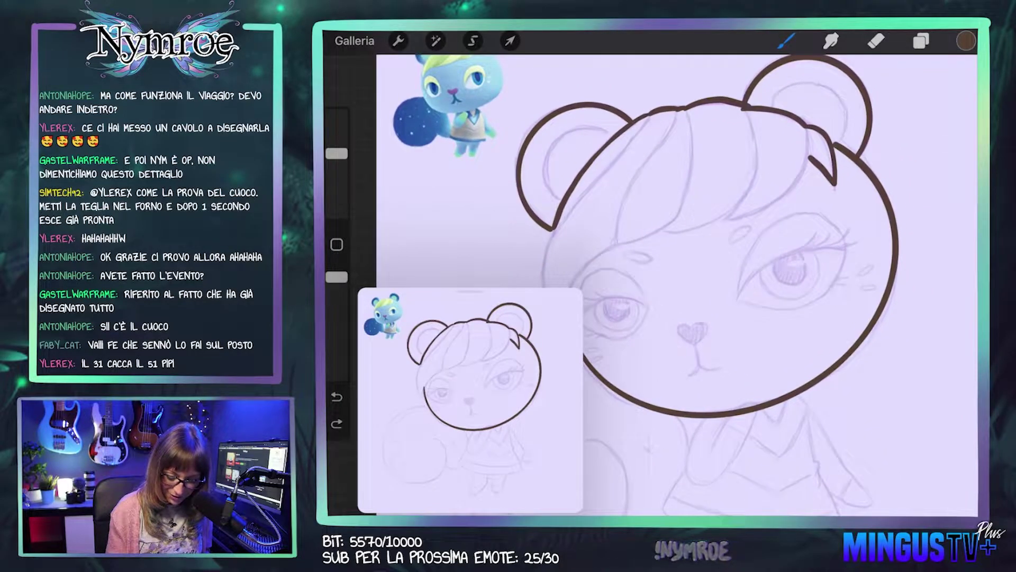
{"action": "left_click_drag", "start_coordinate": [807, 128], "coordinate": [729, 217]}
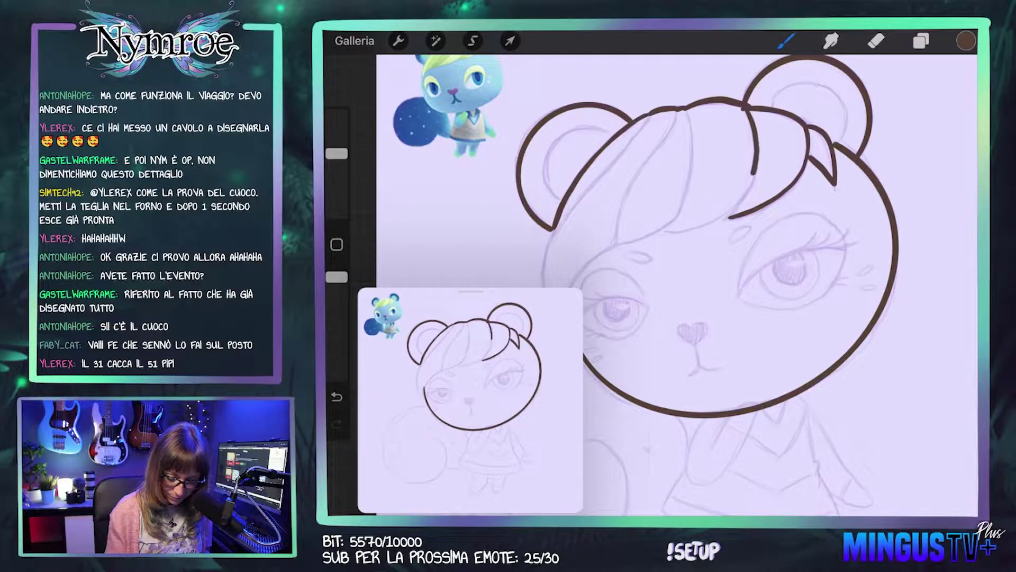
{"action": "left_click_drag", "start_coordinate": [729, 217], "coordinate": [663, 232]}
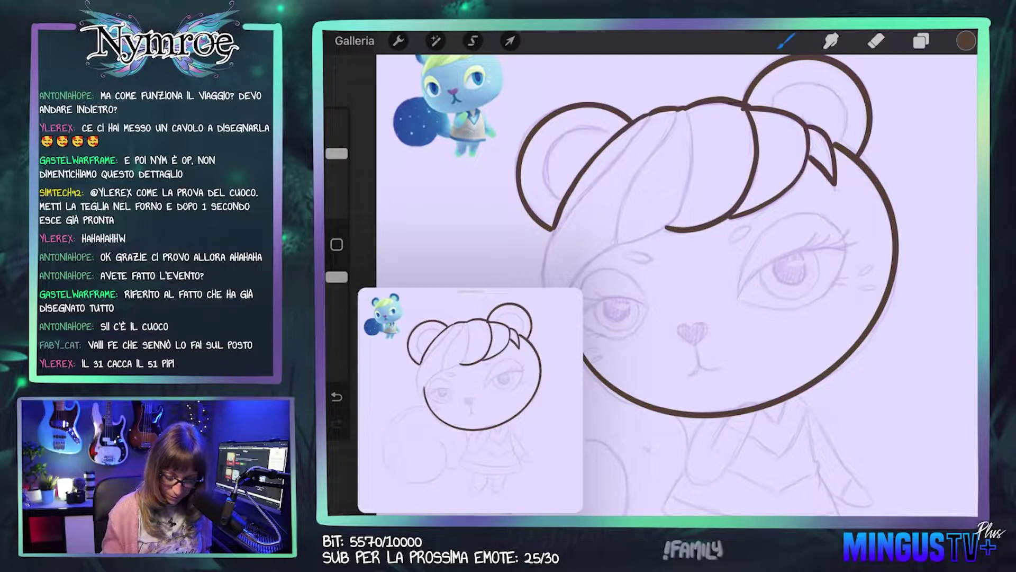
{"action": "scroll", "coordinate": [667, 273], "scroll_direction": "left", "scroll_amount": 3}
{"action": "scroll", "coordinate": [783, 222], "scroll_direction": "up", "scroll_amount": 1}
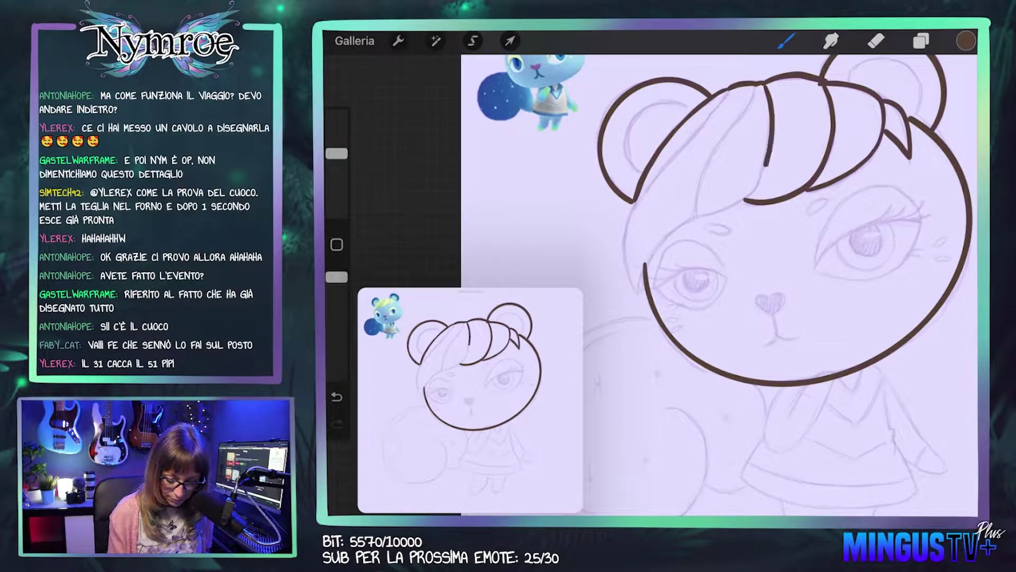
{"action": "left_click_drag", "start_coordinate": [754, 91], "coordinate": [696, 203]}
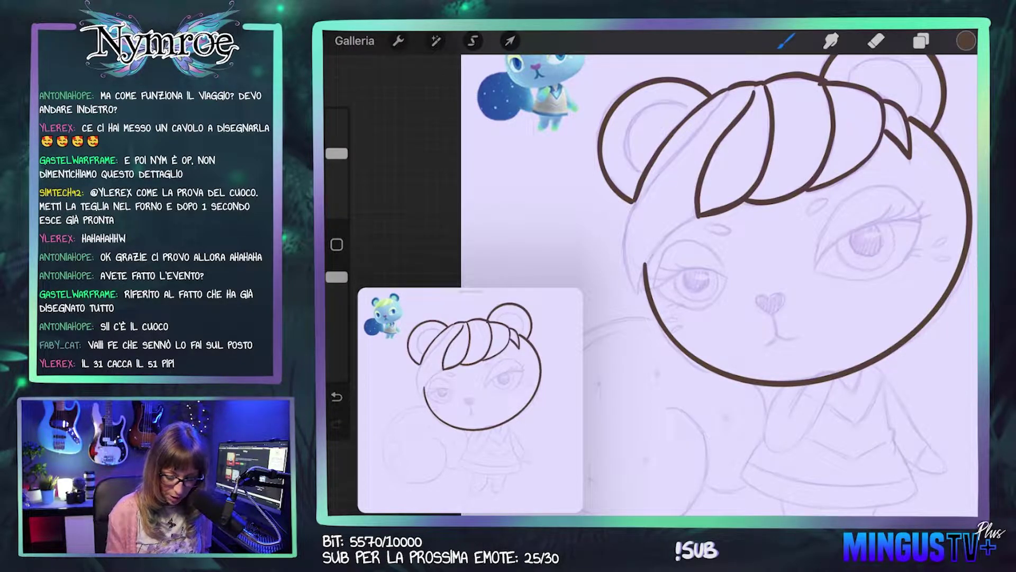
{"action": "left_click_drag", "start_coordinate": [668, 238], "coordinate": [636, 293]}
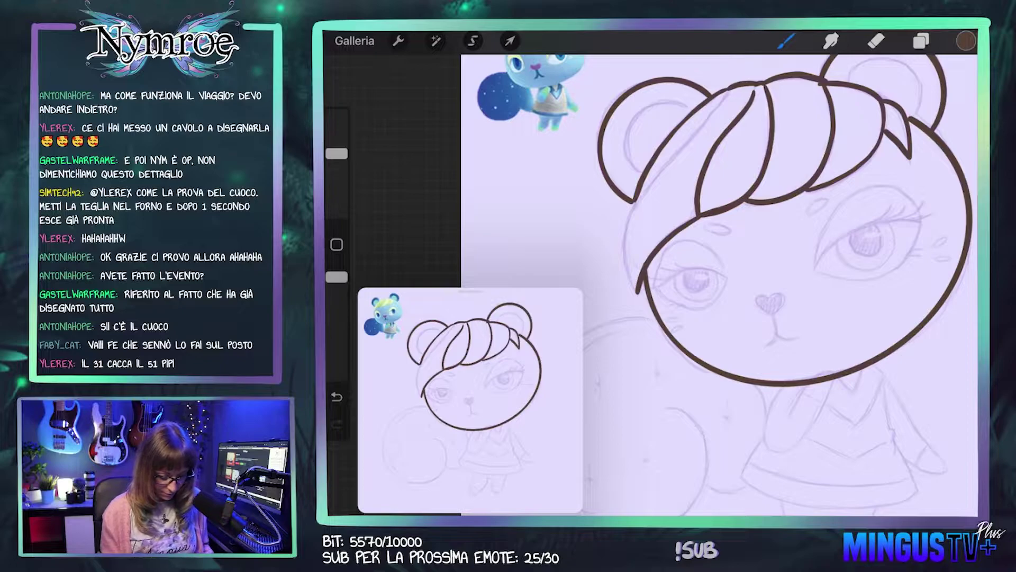
{"action": "left_click_drag", "start_coordinate": [721, 108], "coordinate": [624, 228]}
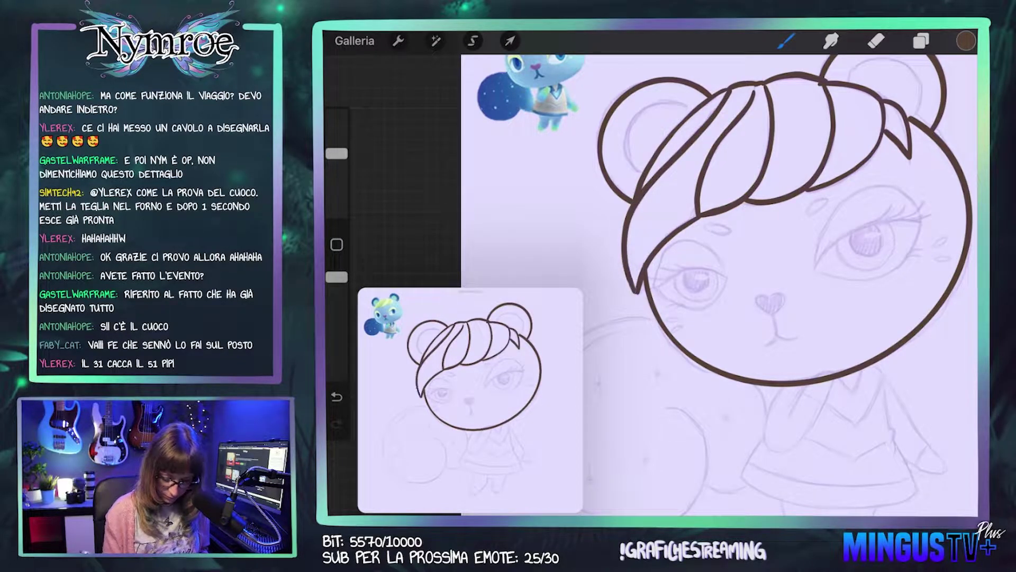
{"action": "left_click_drag", "start_coordinate": [692, 110], "coordinate": [650, 104]}
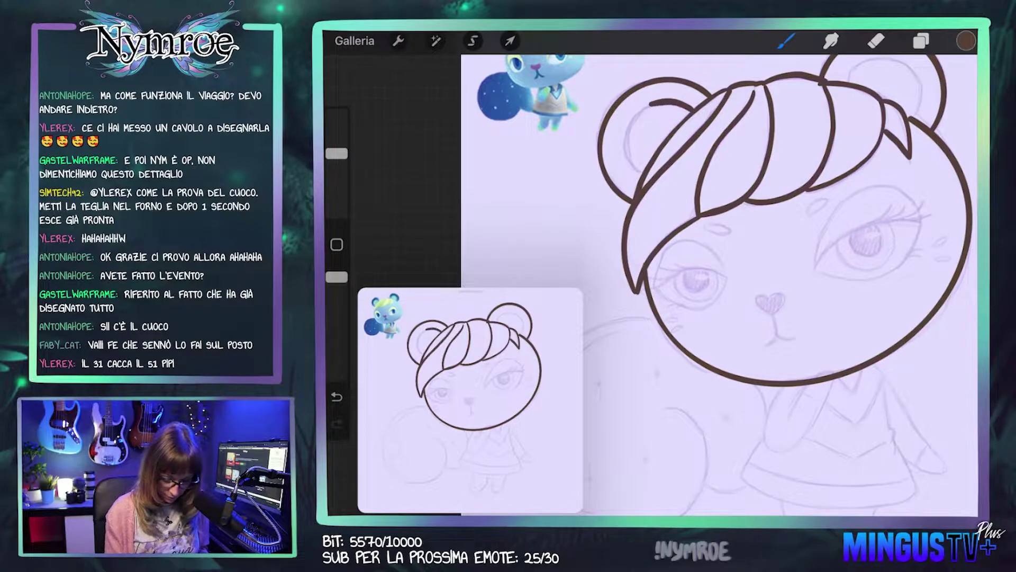
Step: Remove the stray line inside the left ear
{"action": "scroll", "coordinate": [720, 286], "scroll_direction": "up", "scroll_amount": 2}
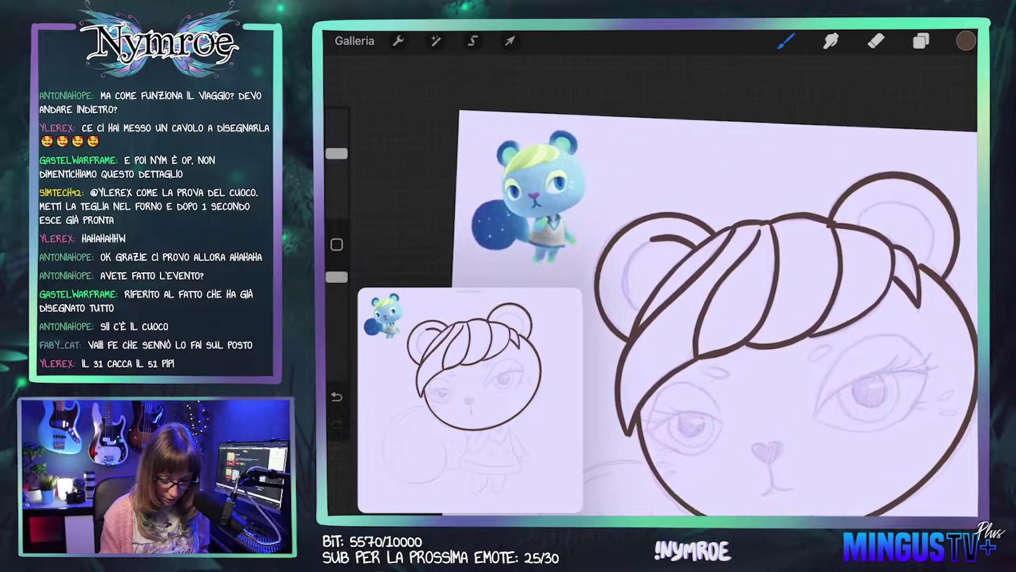
{"action": "scroll", "coordinate": [720, 286], "scroll_direction": "up", "scroll_amount": 2}
{"action": "scroll", "coordinate": [720, 286], "scroll_direction": "down", "scroll_amount": 2}
{"action": "scroll", "coordinate": [720, 286], "scroll_direction": "down", "scroll_amount": 1}
{"action": "key", "text": "ctrl+z"}
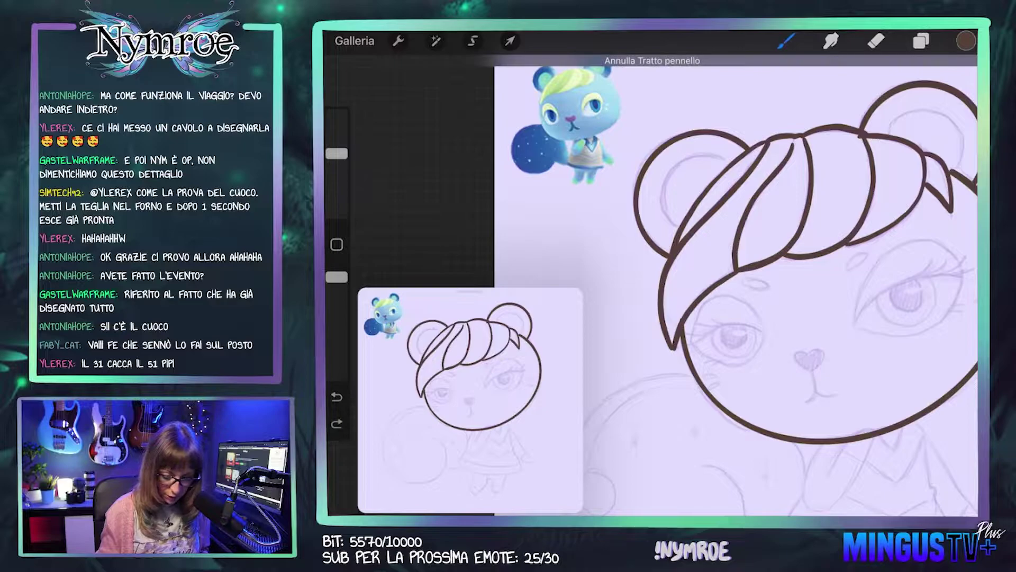
Step: Outline the big ball beside the body in brown, with a curled line joining the body
{"action": "scroll", "coordinate": [736, 286], "scroll_direction": "down", "scroll_amount": 2}
{"action": "scroll", "coordinate": [736, 286], "scroll_direction": "down", "scroll_amount": 2}
{"action": "scroll", "coordinate": [736, 286], "scroll_direction": "down", "scroll_amount": 1}
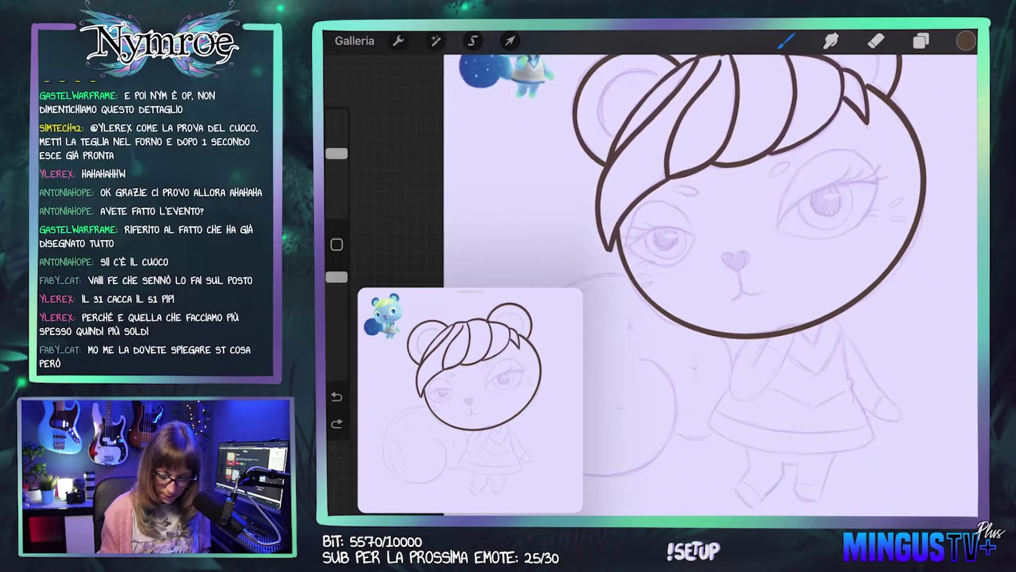
{"action": "scroll", "coordinate": [736, 286], "scroll_direction": "down", "scroll_amount": 1}
{"action": "scroll", "coordinate": [736, 285], "scroll_direction": "right", "scroll_amount": 2}
{"action": "scroll", "coordinate": [736, 286], "scroll_direction": "right", "scroll_amount": 1}
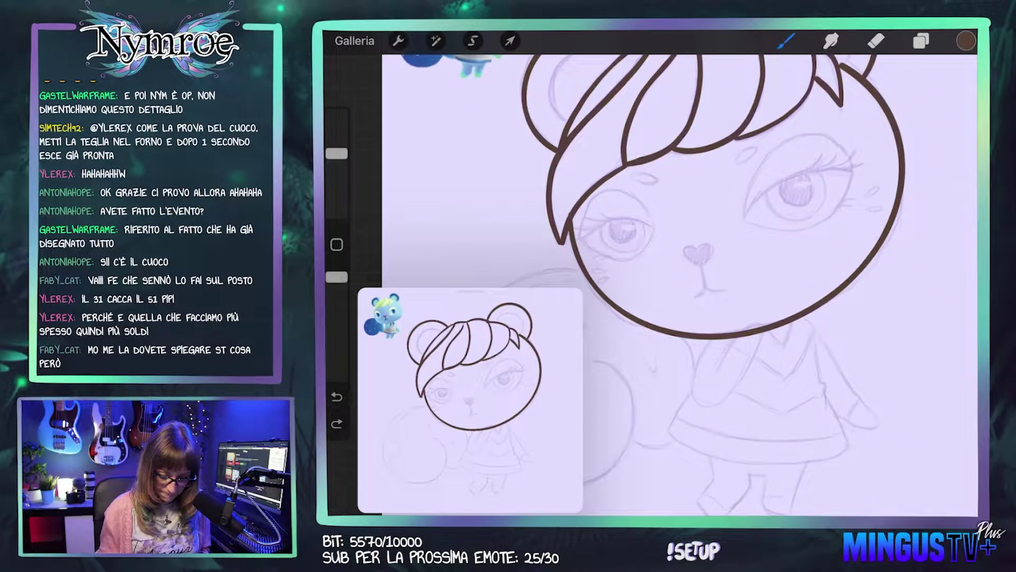
{"action": "scroll", "coordinate": [736, 285], "scroll_direction": "down", "scroll_amount": 2}
{"action": "scroll", "coordinate": [736, 286], "scroll_direction": "left", "scroll_amount": 1}
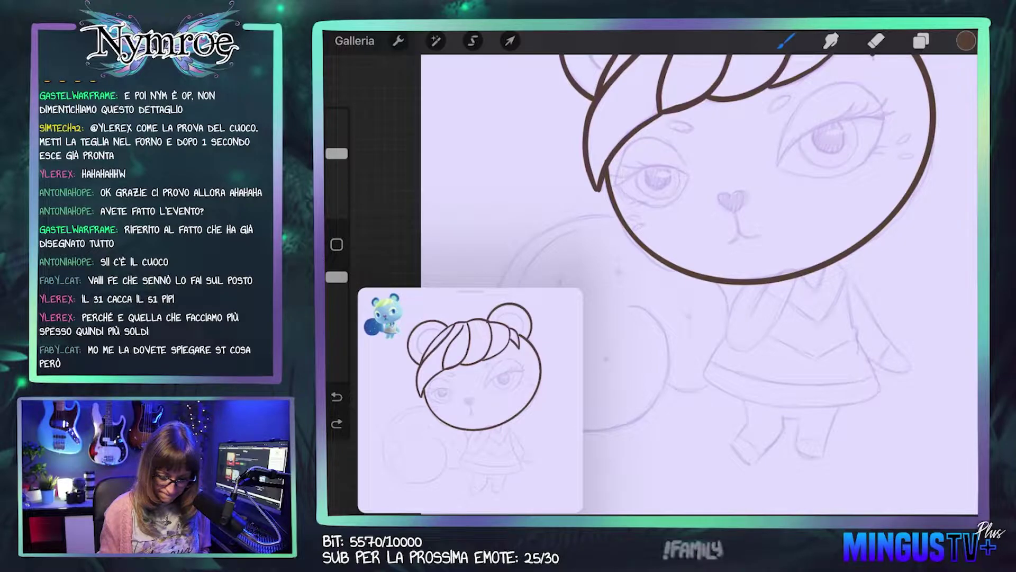
{"action": "scroll", "coordinate": [736, 286], "scroll_direction": "down", "scroll_amount": 2}
{"action": "scroll", "coordinate": [736, 286], "scroll_direction": "left", "scroll_amount": 2}
{"action": "scroll", "coordinate": [736, 286], "scroll_direction": "down", "scroll_amount": 1}
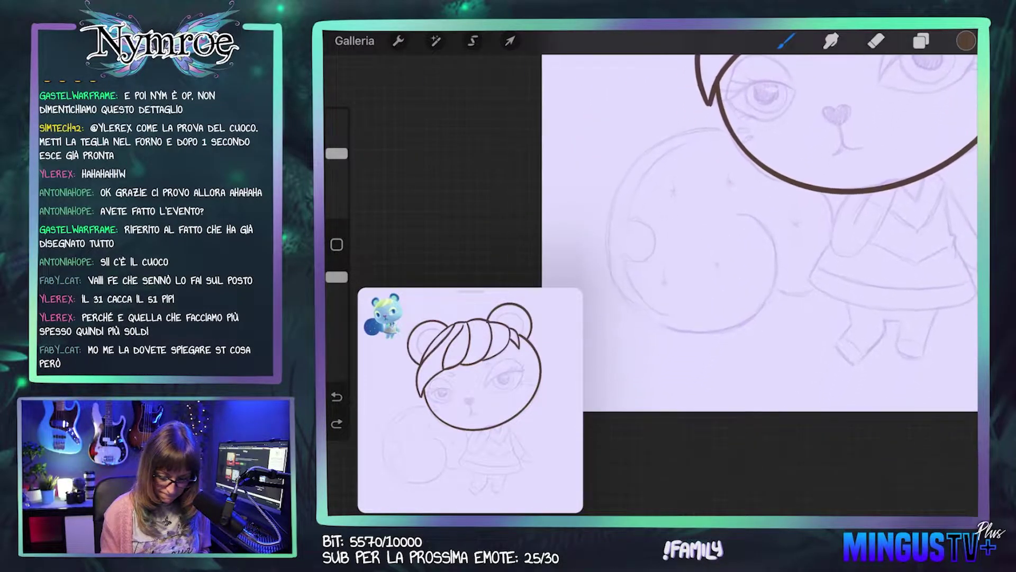
{"action": "left_click_drag", "start_coordinate": [833, 221], "coordinate": [822, 194]}
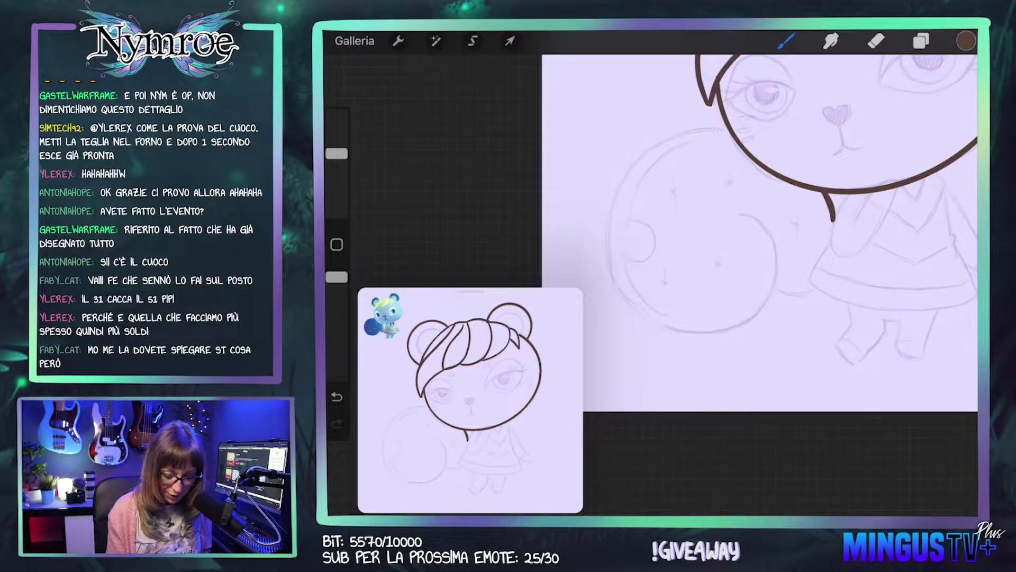
{"action": "mouse_move", "coordinate": [688, 131]}
{"action": "left_mouse_down"}
{"action": "mouse_move", "coordinate": [628, 174]}
{"action": "mouse_move", "coordinate": [606, 249]}
{"action": "mouse_move", "coordinate": [638, 318]}
{"action": "mouse_move", "coordinate": [704, 337]}
{"action": "mouse_move", "coordinate": [759, 316]}
{"action": "mouse_move", "coordinate": [778, 260]}
{"action": "mouse_move", "coordinate": [762, 221]}
{"action": "mouse_move", "coordinate": [734, 219]}
{"action": "left_mouse_up"}
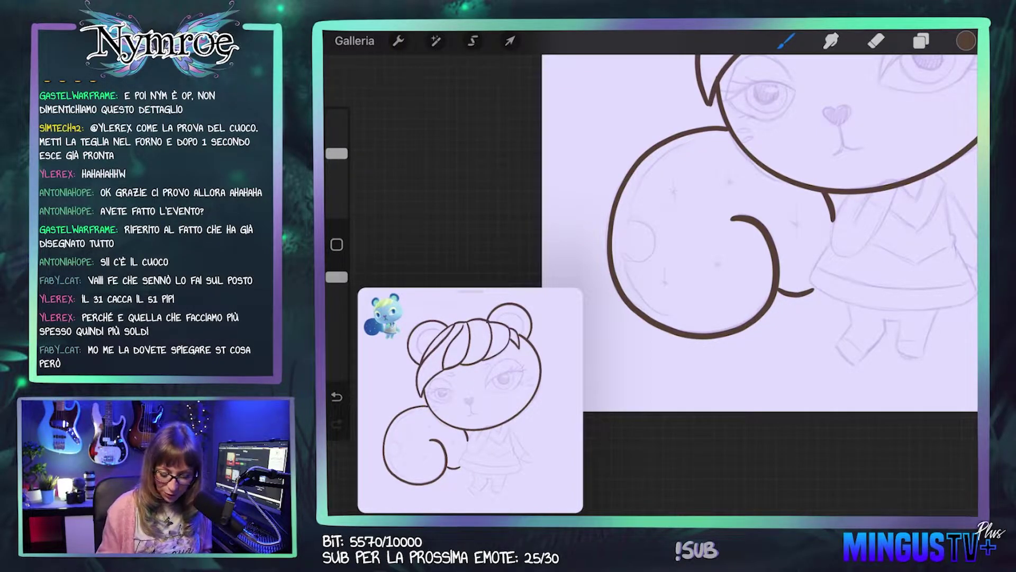
{"action": "left_click_drag", "start_coordinate": [741, 212], "coordinate": [638, 200]}
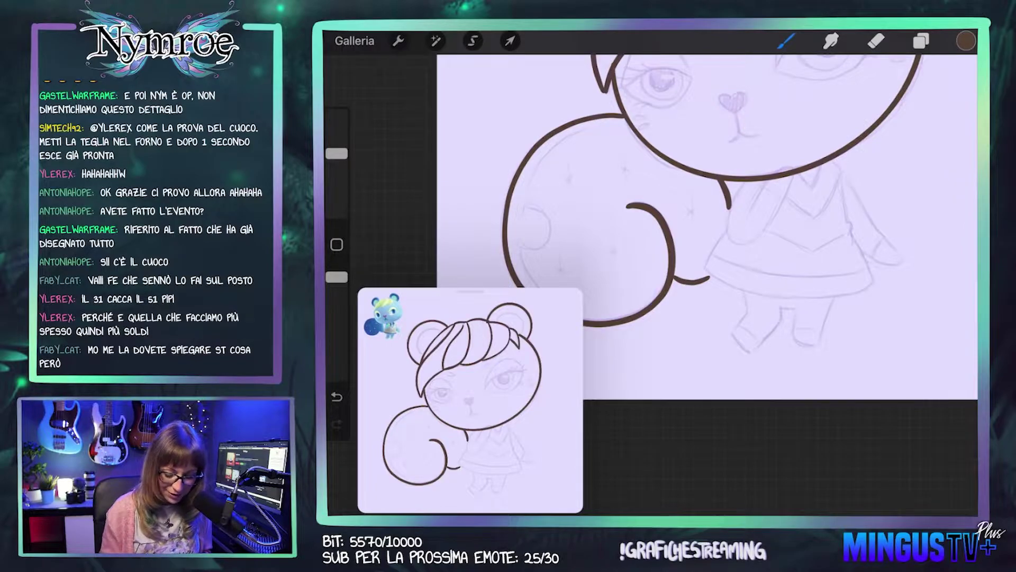
{"action": "left_click_drag", "start_coordinate": [742, 212], "coordinate": [712, 196]}
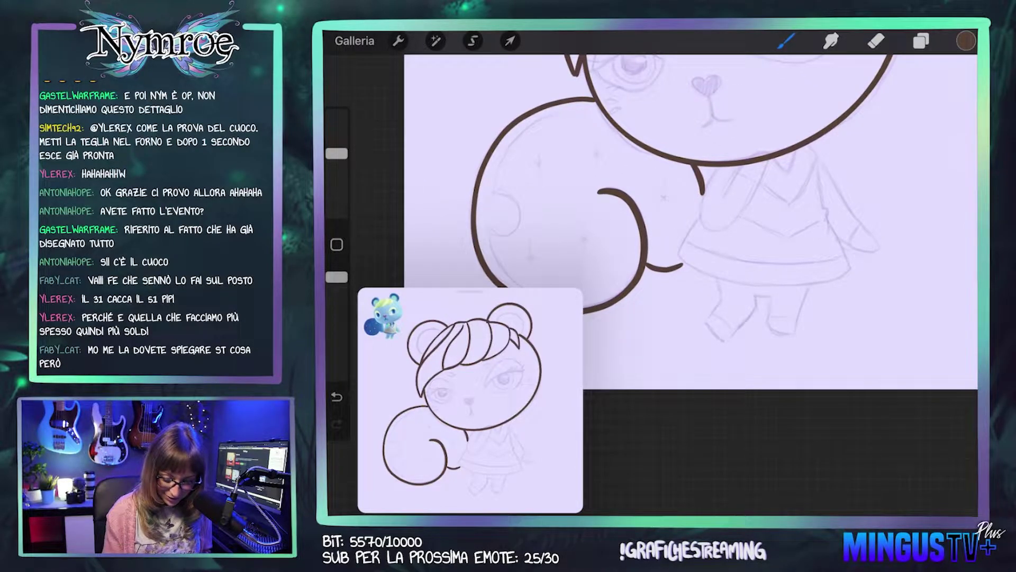
Step: Add a new layer above Contorno and draw a loop stroke under the bear's chin
{"action": "left_click", "coordinate": [922, 41]}
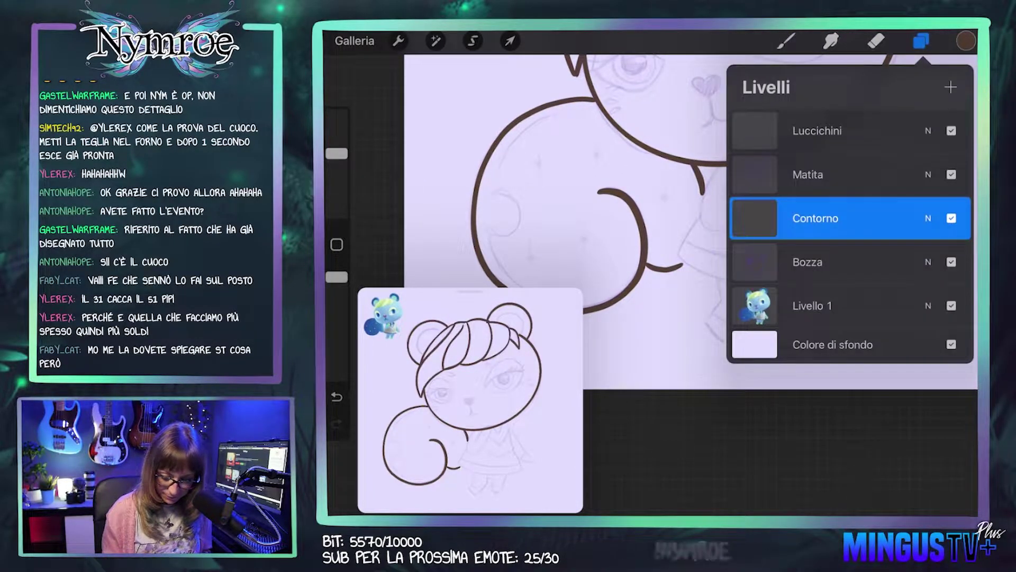
{"action": "left_click", "coordinate": [951, 87]}
{"action": "key", "text": "b"}
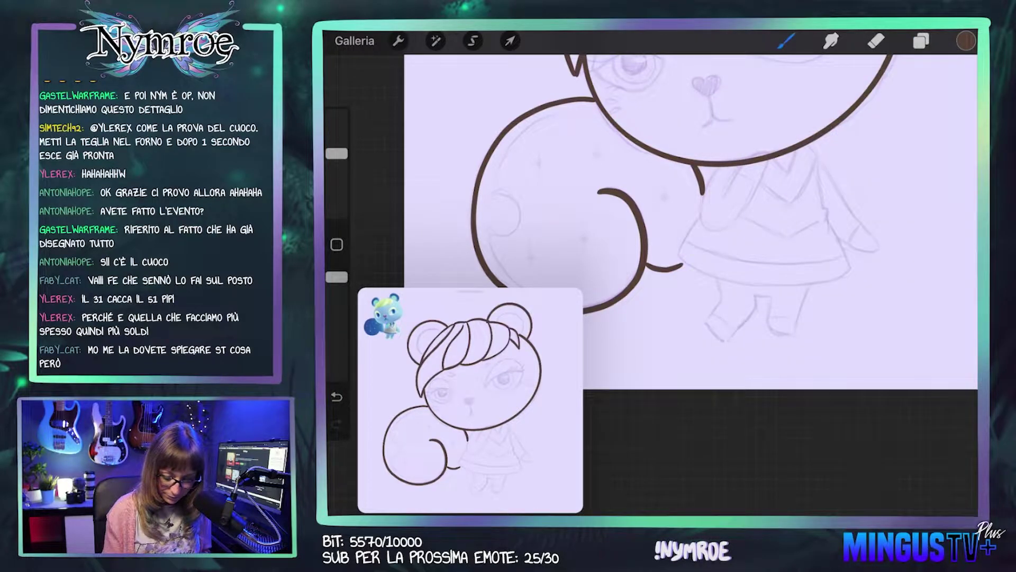
{"action": "mouse_move", "coordinate": [747, 204]}
{"action": "left_mouse_down"}
{"action": "mouse_move", "coordinate": [765, 170]}
{"action": "mouse_move", "coordinate": [754, 151]}
{"action": "mouse_move", "coordinate": [724, 199]}
{"action": "left_mouse_up"}
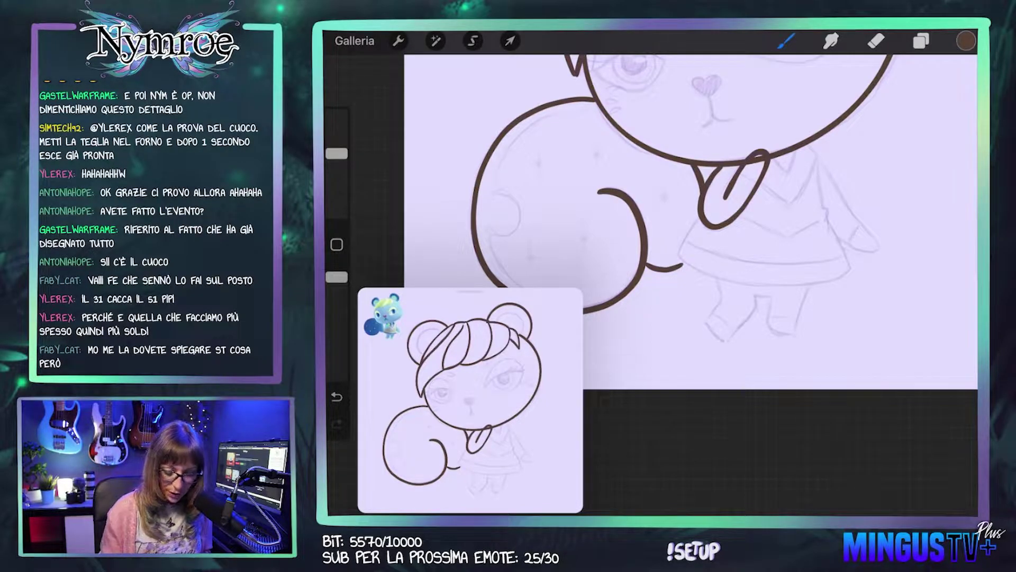
{"action": "key", "text": "ctrl+z"}
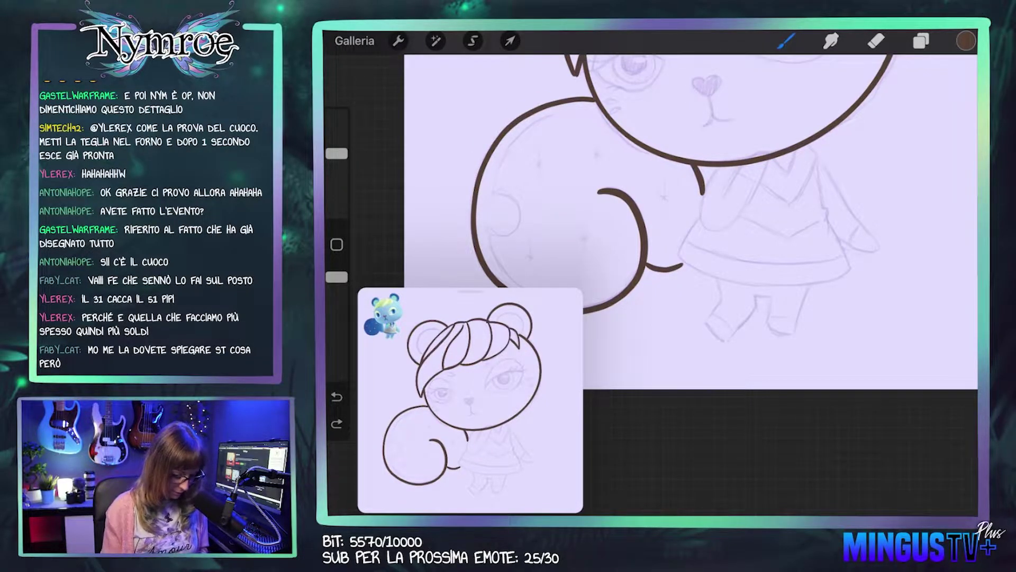
{"action": "mouse_move", "coordinate": [703, 195]}
{"action": "left_mouse_down"}
{"action": "mouse_move", "coordinate": [718, 168]}
{"action": "mouse_move", "coordinate": [726, 196]}
{"action": "left_mouse_up"}
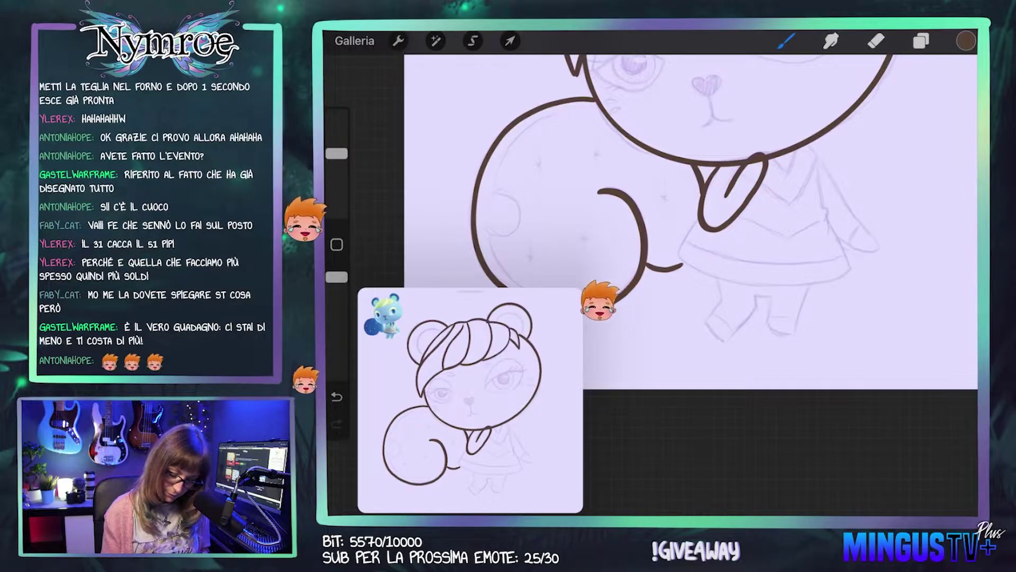
Step: Check the Matita and Contorno layers, then merge Livello 6 down into Contorno
{"action": "left_click", "coordinate": [921, 41]}
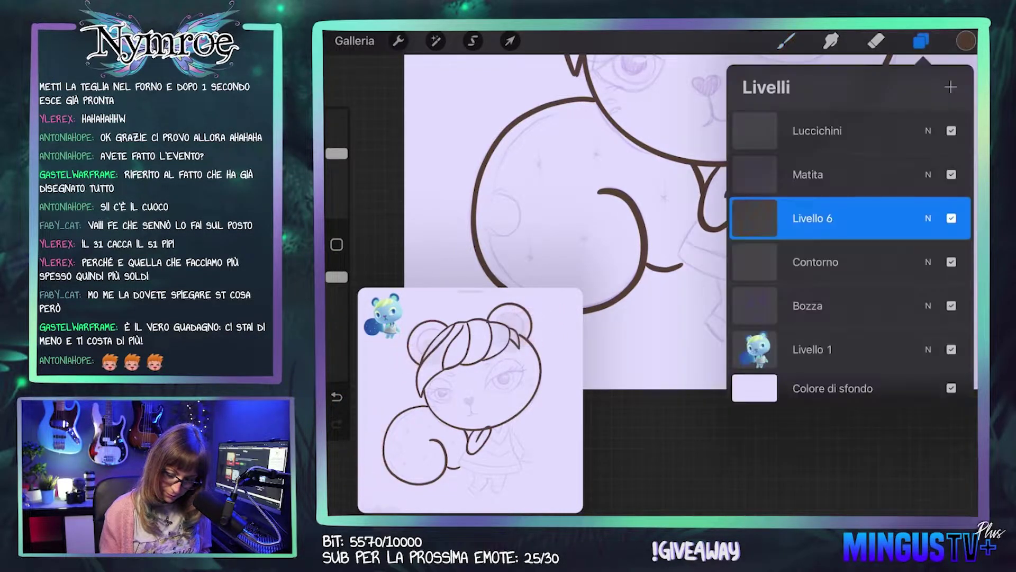
{"action": "left_click", "coordinate": [848, 174]}
{"action": "left_click", "coordinate": [847, 262]}
{"action": "left_click", "coordinate": [876, 40]}
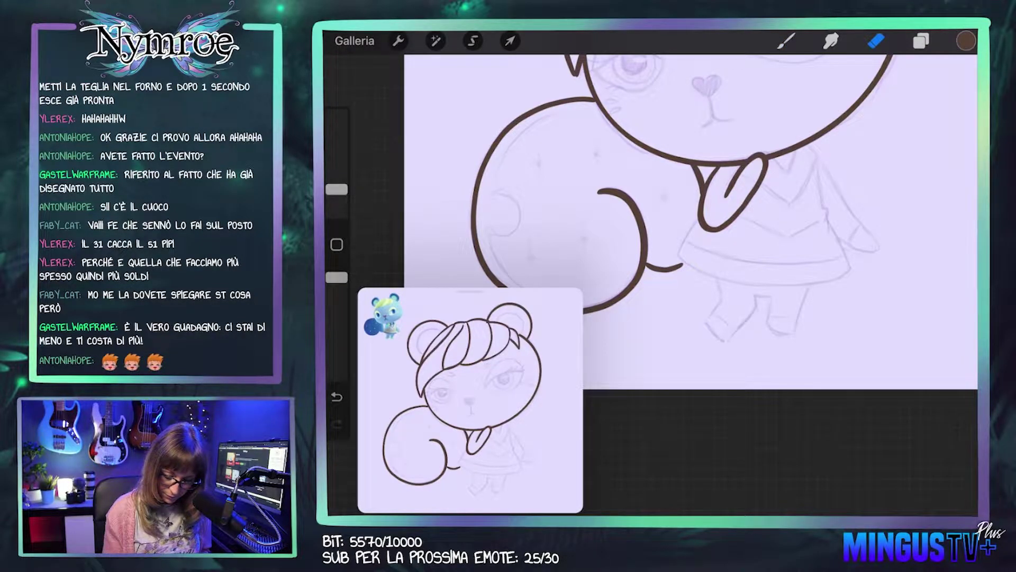
{"action": "left_click", "coordinate": [786, 41]}
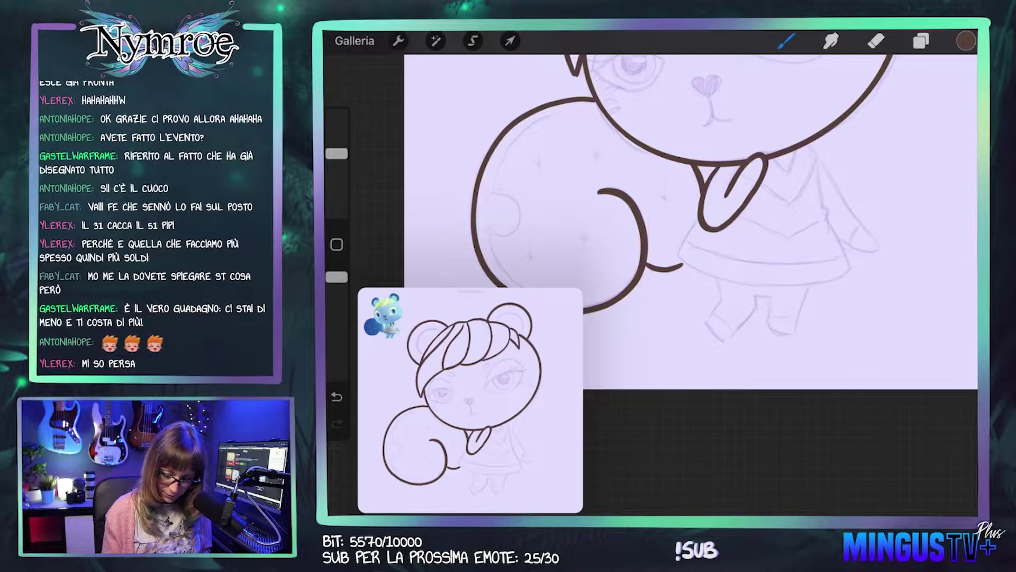
{"action": "left_click", "coordinate": [922, 41]}
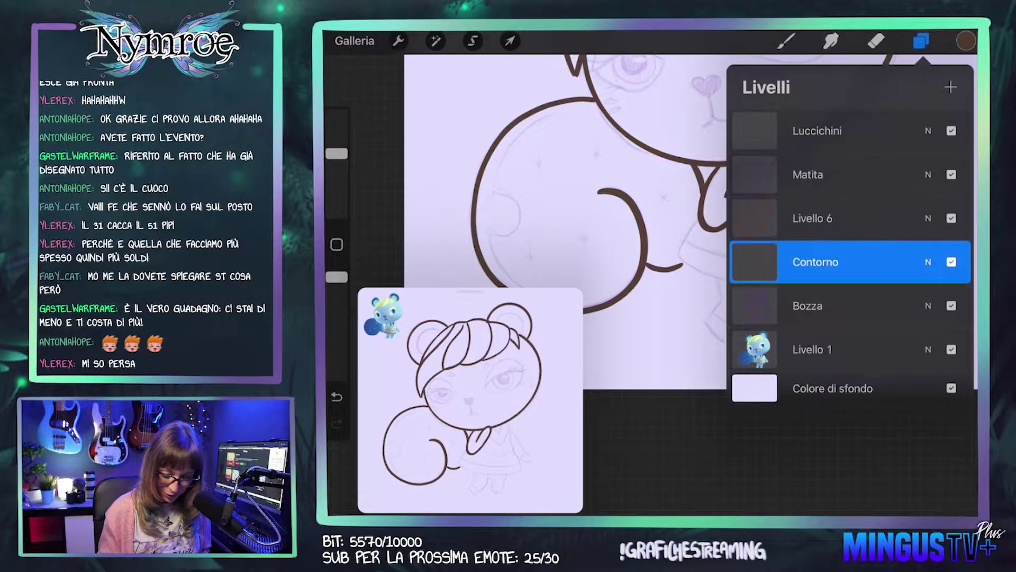
{"action": "left_click_drag", "start_coordinate": [847, 218], "coordinate": [847, 263]}
Step: Ink the small V collar strokes at the neckline, undoing and redrawing until they fit
{"action": "left_click", "coordinate": [786, 41]}
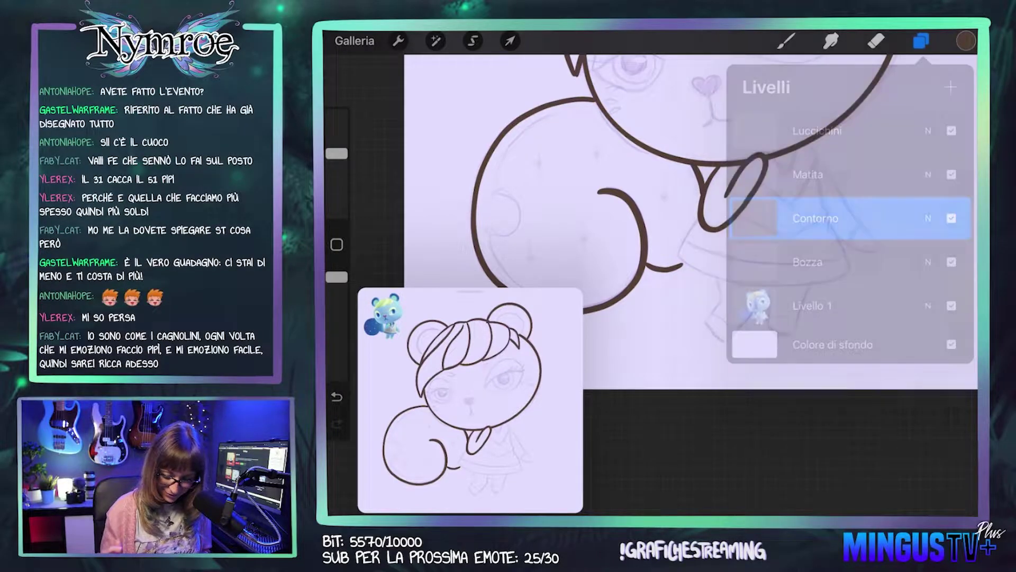
{"action": "left_click_drag", "start_coordinate": [797, 149], "coordinate": [790, 170]}
{"action": "key", "text": "ctrl+z"}
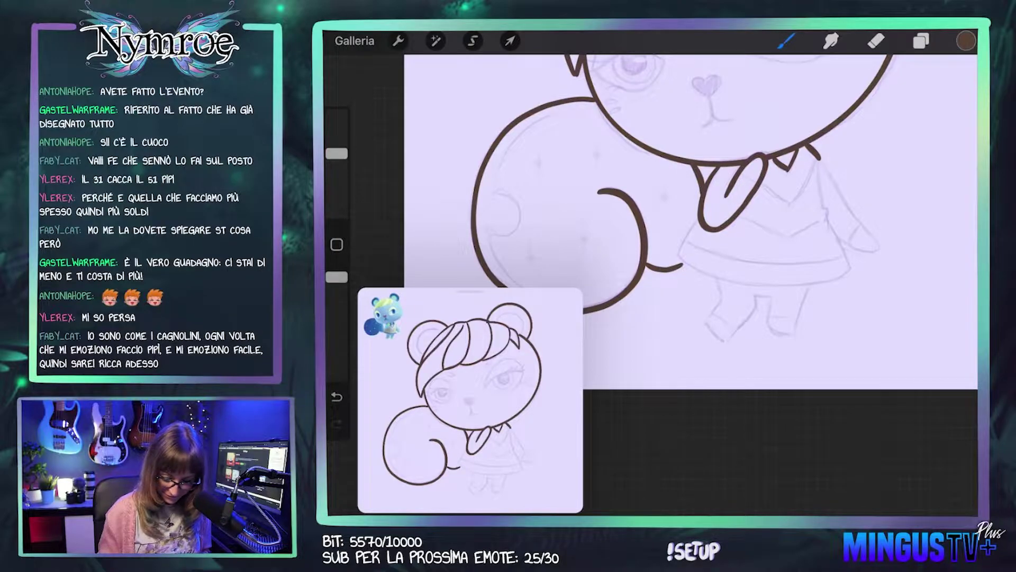
{"action": "scroll", "coordinate": [651, 222], "scroll_direction": "right", "scroll_amount": 3}
{"action": "key", "text": "ctrl+z"}
{"action": "key", "text": "ctrl+shift+z"}
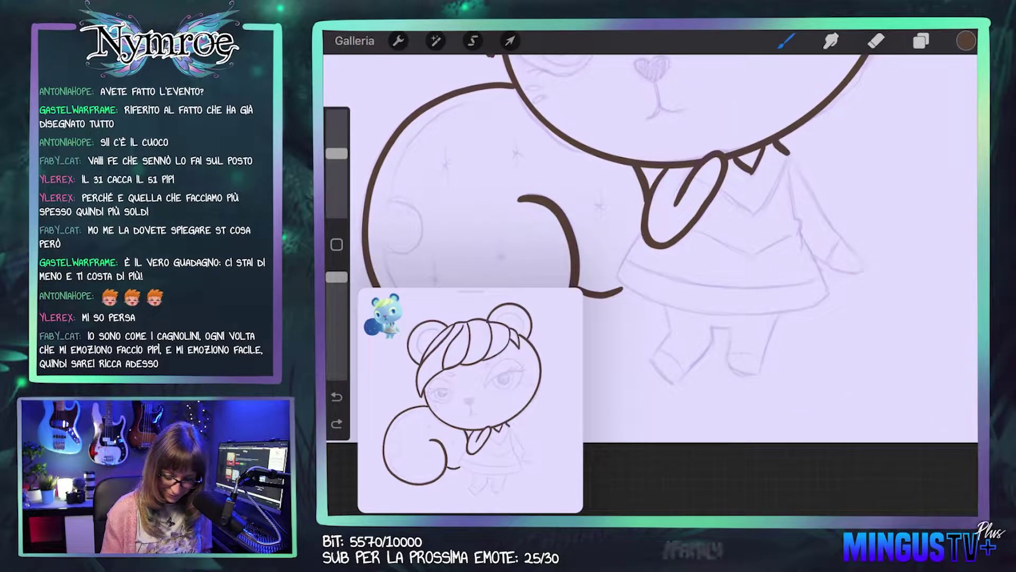
{"action": "left_click_drag", "start_coordinate": [784, 152], "coordinate": [789, 165]}
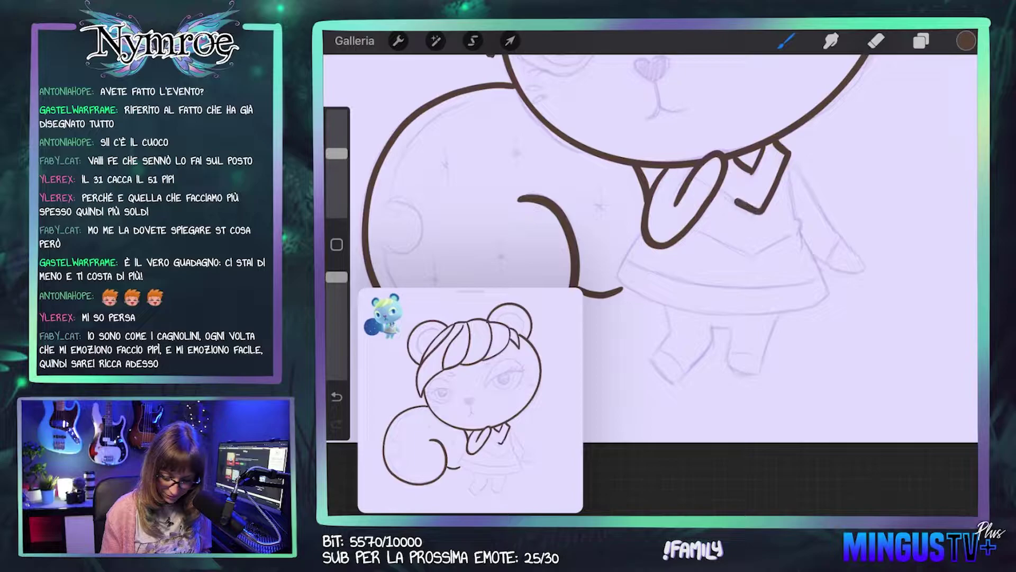
{"action": "key", "text": "ctrl+z"}
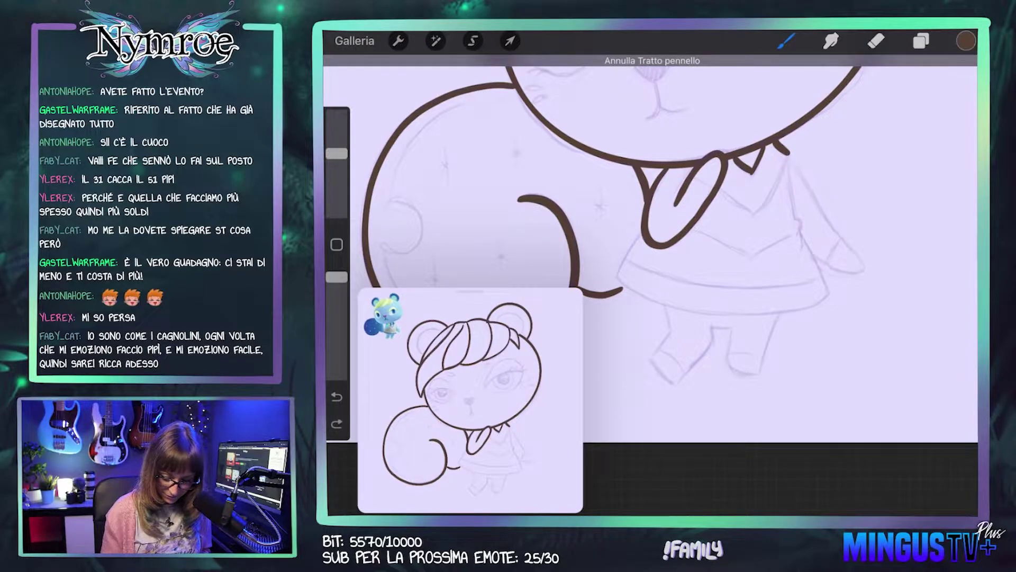
{"action": "mouse_move", "coordinate": [787, 156]}
{"action": "left_mouse_down"}
{"action": "mouse_move", "coordinate": [760, 212]}
{"action": "mouse_move", "coordinate": [719, 189]}
{"action": "left_mouse_up"}
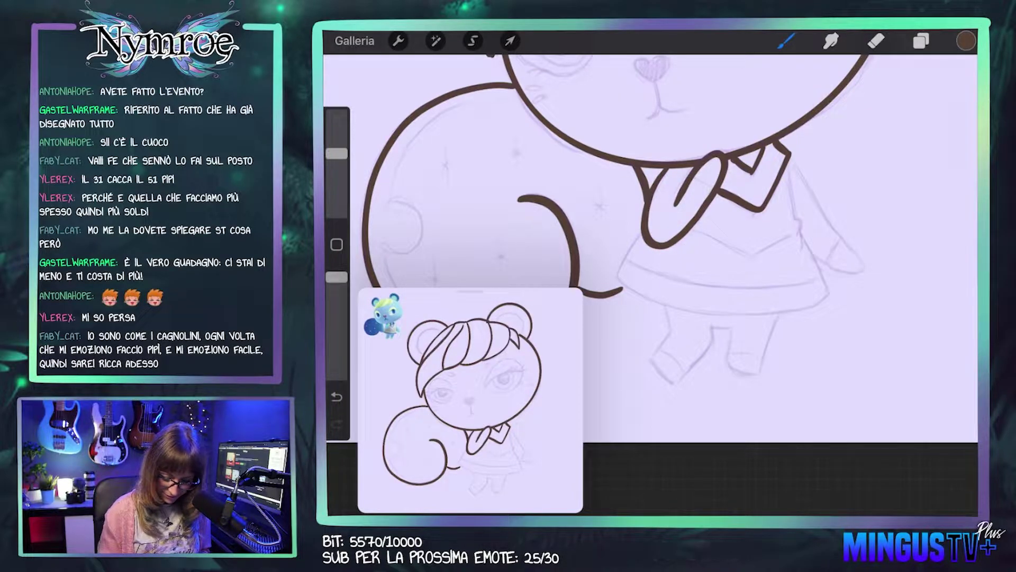
{"action": "key", "text": "ctrl+z"}
Step: Try extending the collar's right edge downward, then undo the long stroke
{"action": "scroll", "coordinate": [651, 286], "scroll_direction": "up", "scroll_amount": 3}
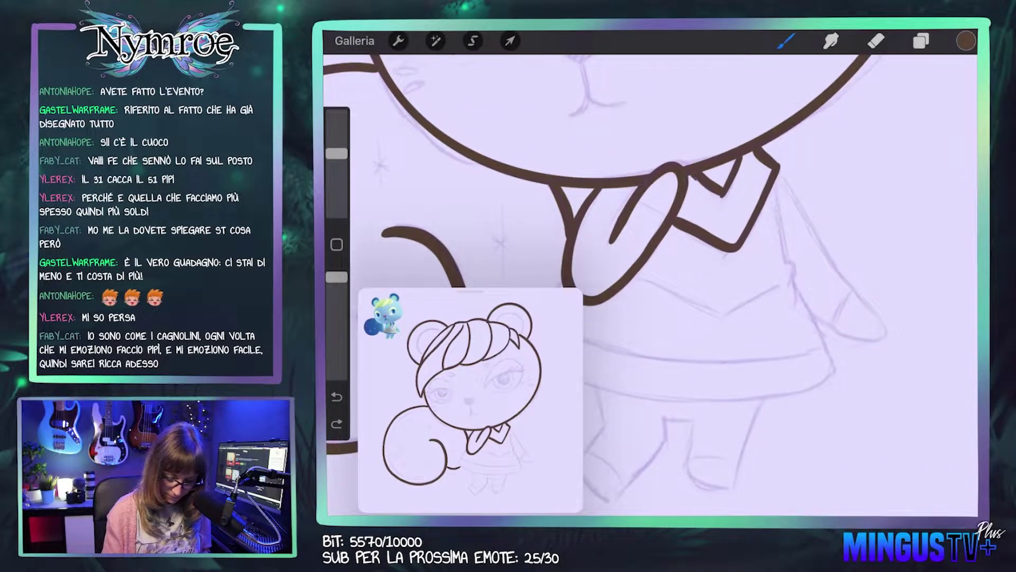
{"action": "scroll", "coordinate": [651, 286], "scroll_direction": "down", "scroll_amount": 2}
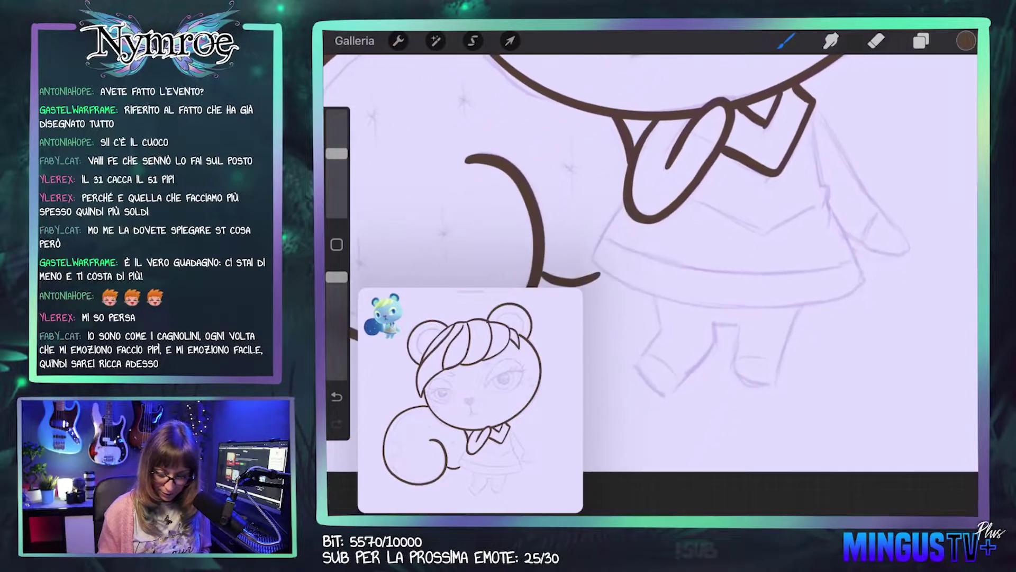
{"action": "scroll", "coordinate": [651, 286], "scroll_direction": "down", "scroll_amount": 1}
{"action": "scroll", "coordinate": [652, 286], "scroll_direction": "down", "scroll_amount": 1}
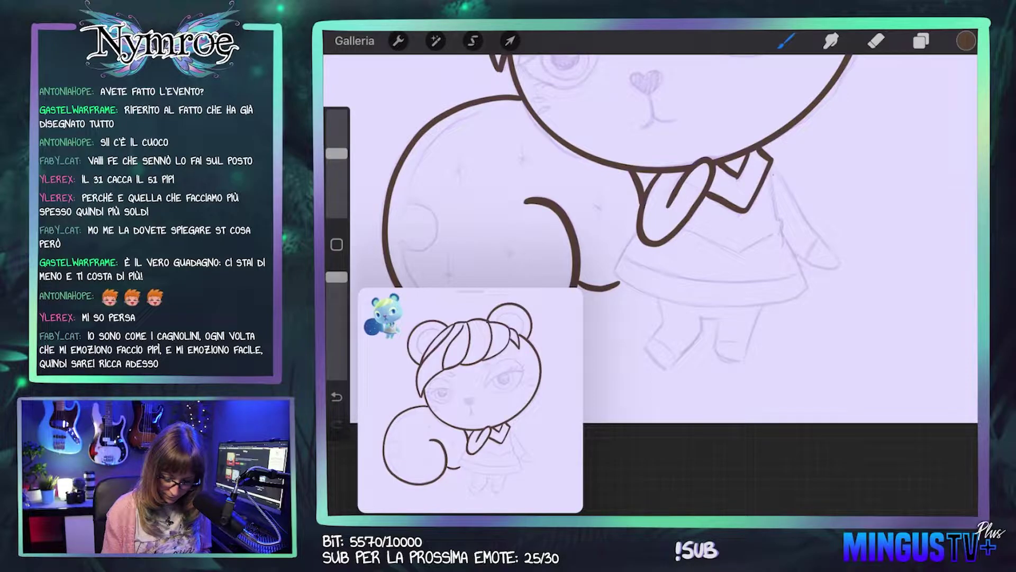
{"action": "key", "text": "ctrl+z"}
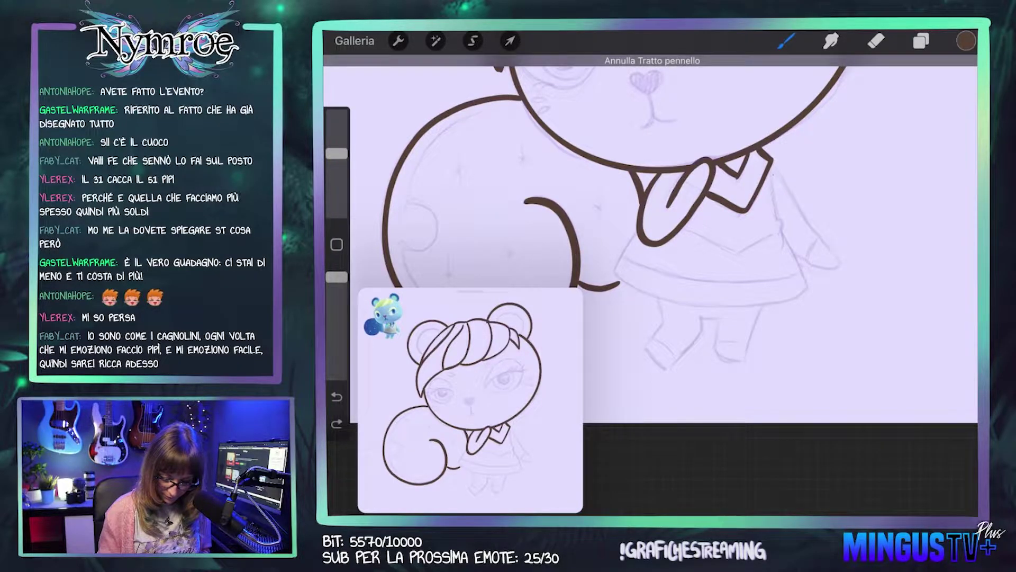
{"action": "scroll", "coordinate": [651, 239], "scroll_direction": "up", "scroll_amount": 2}
{"action": "scroll", "coordinate": [651, 239], "scroll_direction": "down", "scroll_amount": 1}
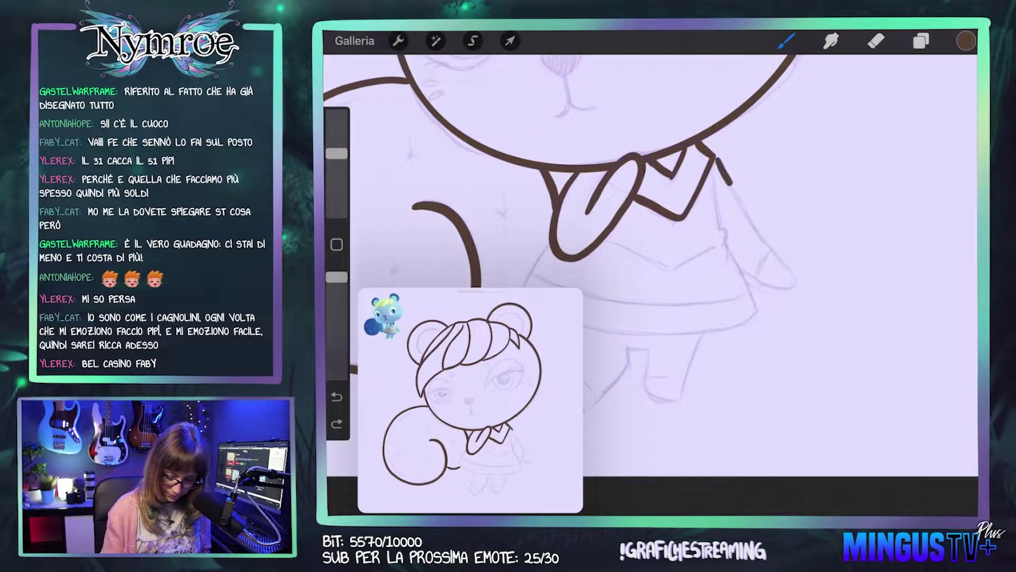
{"action": "left_click_drag", "start_coordinate": [730, 184], "coordinate": [758, 226]}
{"action": "key", "text": "ctrl+z"}
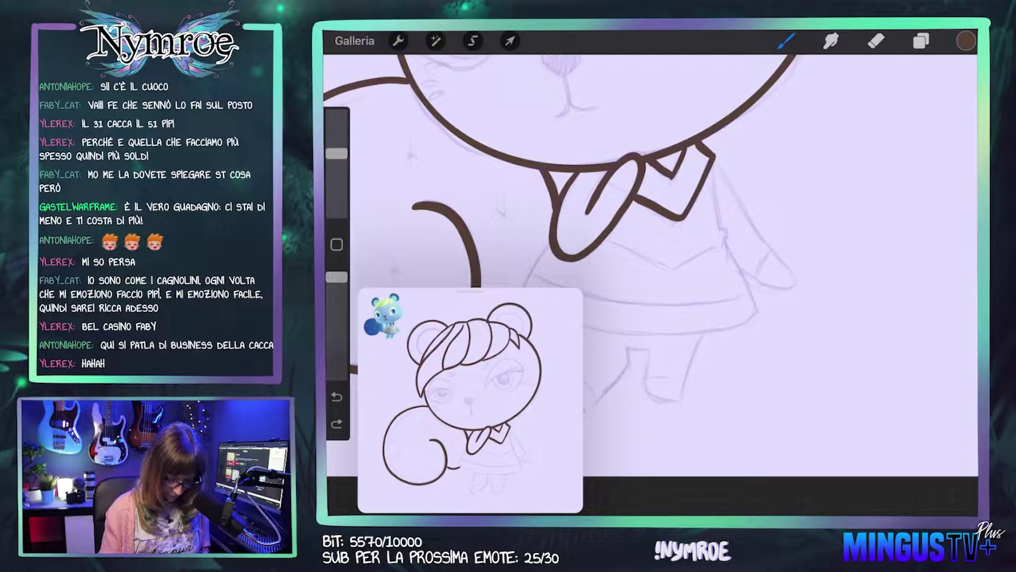
Step: Zoom and reposition the reference preview to show the squirrel reference image
{"action": "mouse_move", "coordinate": [472, 397]}
{"action": "left_mouse_down"}
{"action": "mouse_move", "coordinate": [577, 445]}
{"action": "mouse_move", "coordinate": [445, 389]}
{"action": "mouse_move", "coordinate": [466, 405]}
{"action": "left_mouse_up"}
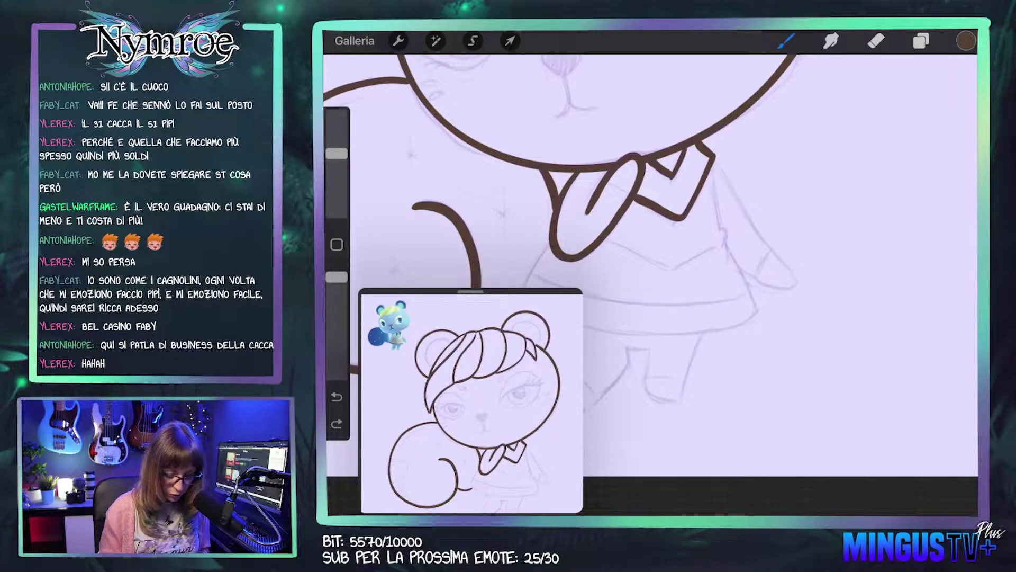
{"action": "mouse_move", "coordinate": [477, 403]}
{"action": "left_mouse_down"}
{"action": "mouse_move", "coordinate": [466, 389]}
{"action": "mouse_move", "coordinate": [482, 407]}
{"action": "left_mouse_up"}
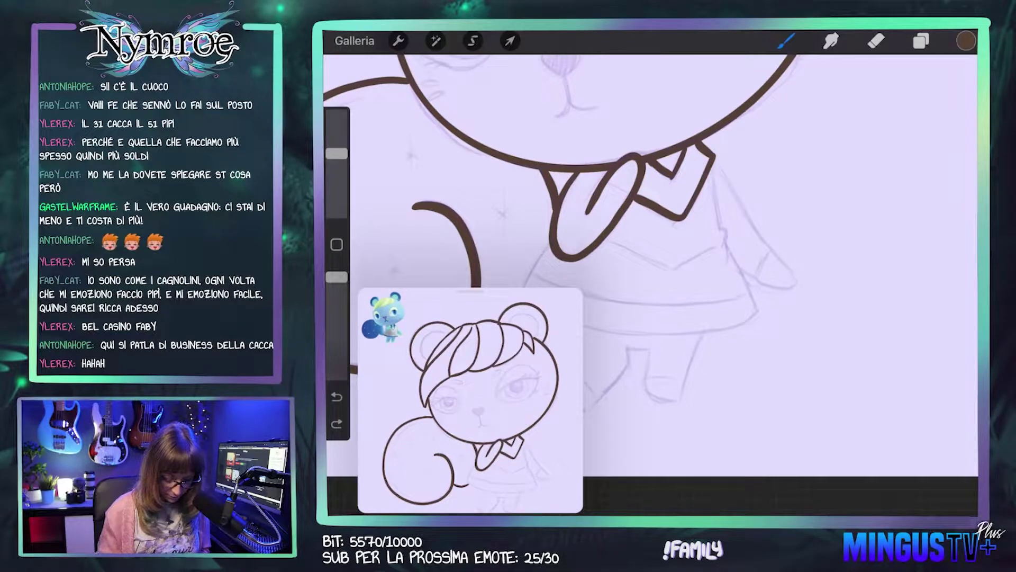
{"action": "left_click_drag", "start_coordinate": [688, 212], "coordinate": [794, 424]}
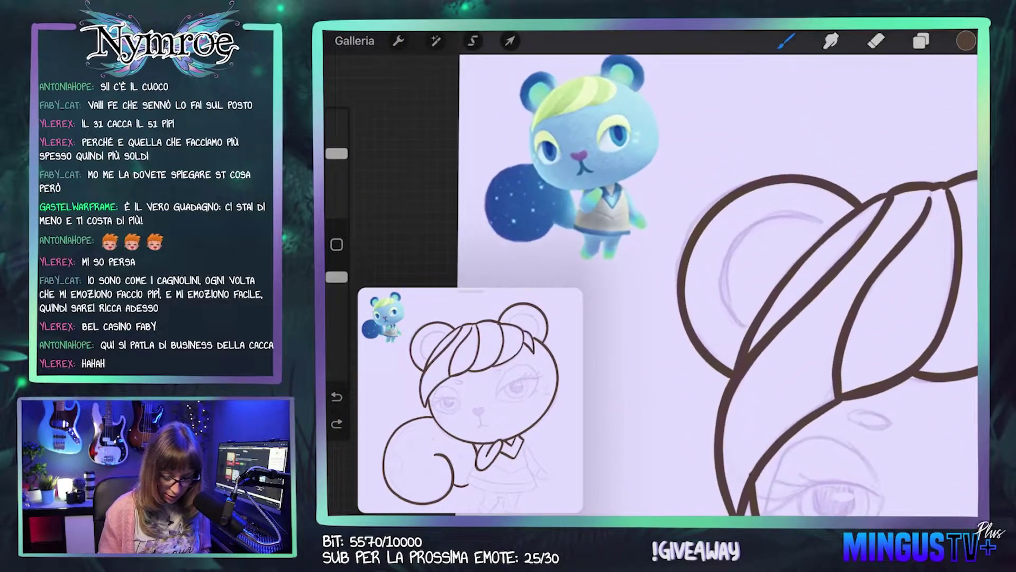
Step: Remove the stray stroke near the collar and try a right edge line for it
{"action": "scroll", "coordinate": [686, 235], "scroll_direction": "up", "scroll_amount": 3}
{"action": "scroll", "coordinate": [686, 235], "scroll_direction": "up", "scroll_amount": 1}
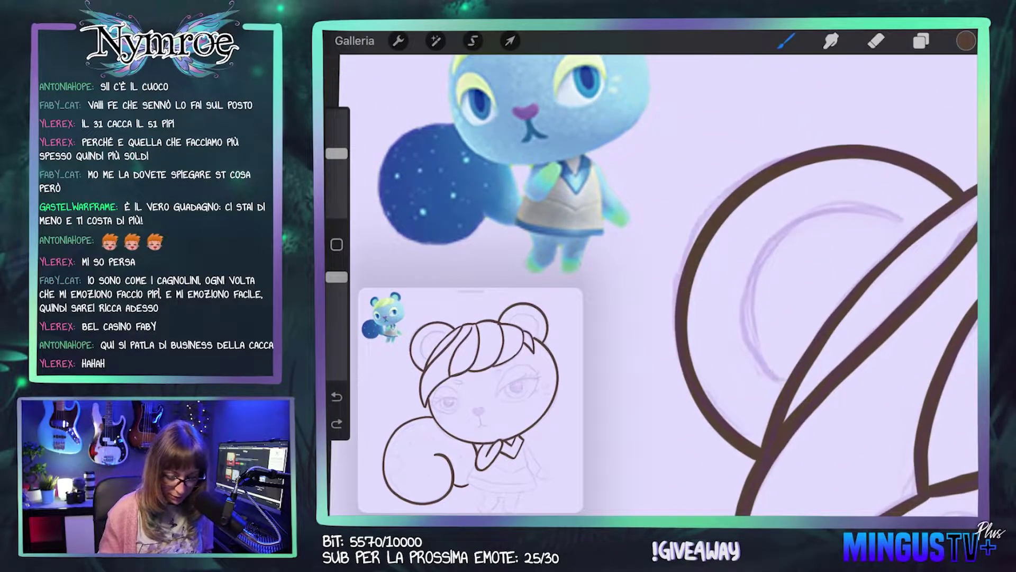
{"action": "scroll", "coordinate": [651, 285], "scroll_direction": "down", "scroll_amount": 1}
{"action": "scroll", "coordinate": [651, 286], "scroll_direction": "down", "scroll_amount": 1}
{"action": "scroll", "coordinate": [651, 286], "scroll_direction": "down", "scroll_amount": 1}
{"action": "scroll", "coordinate": [651, 285], "scroll_direction": "down", "scroll_amount": 1}
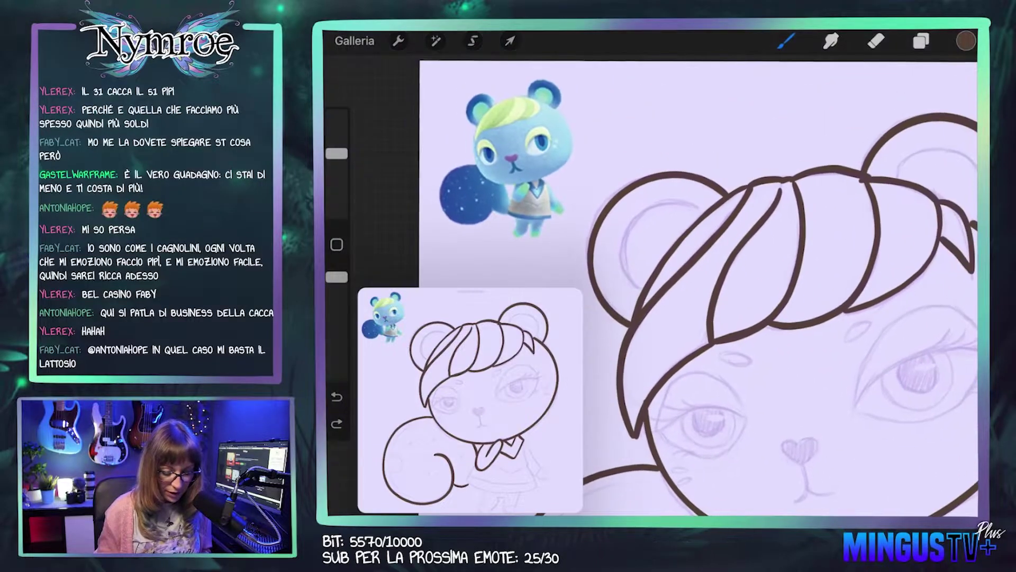
{"action": "scroll", "coordinate": [784, 233], "scroll_direction": "up", "scroll_amount": 1}
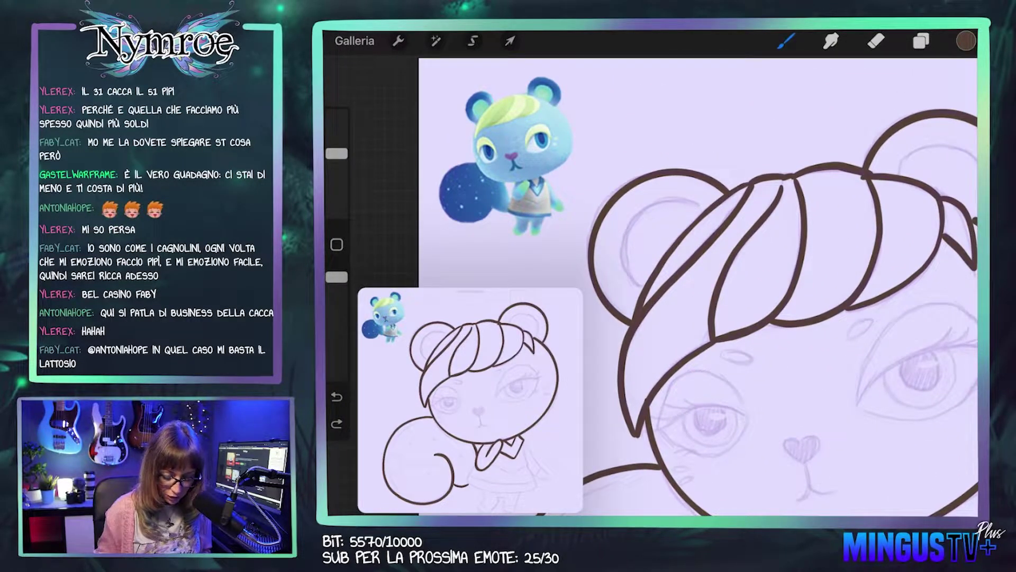
{"action": "scroll", "coordinate": [651, 285], "scroll_direction": "down", "scroll_amount": 1}
{"action": "scroll", "coordinate": [651, 285], "scroll_direction": "down", "scroll_amount": 2}
{"action": "scroll", "coordinate": [651, 286], "scroll_direction": "down", "scroll_amount": 3}
{"action": "scroll", "coordinate": [651, 286], "scroll_direction": "down", "scroll_amount": 2}
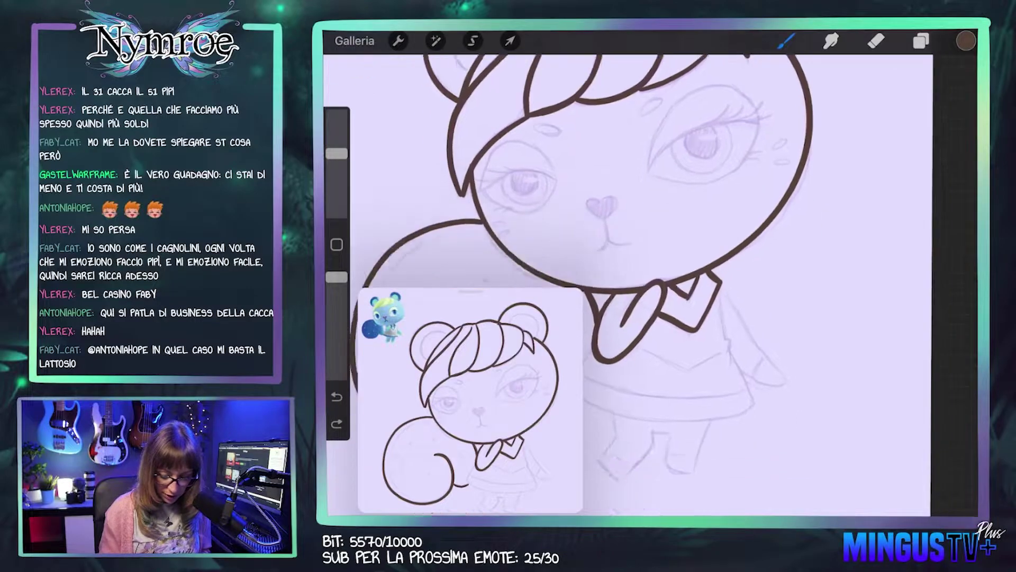
{"action": "scroll", "coordinate": [651, 286], "scroll_direction": "down", "scroll_amount": 2}
{"action": "scroll", "coordinate": [651, 286], "scroll_direction": "down", "scroll_amount": 2}
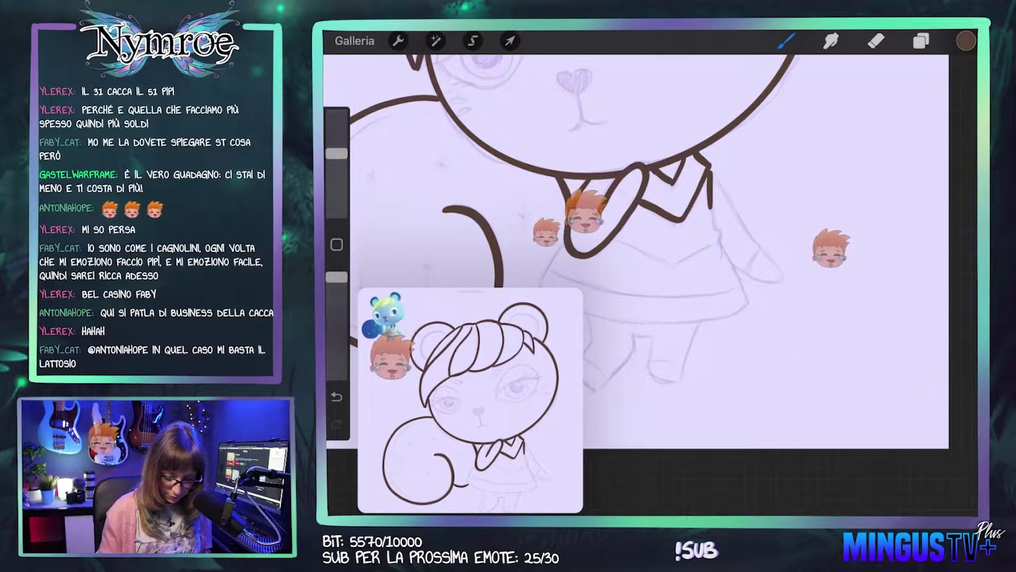
{"action": "key", "text": "ctrl+z"}
{"action": "mouse_move", "coordinate": [709, 170]}
{"action": "left_mouse_down"}
{"action": "mouse_move", "coordinate": [721, 242]}
{"action": "mouse_move", "coordinate": [751, 298]}
{"action": "left_mouse_up"}
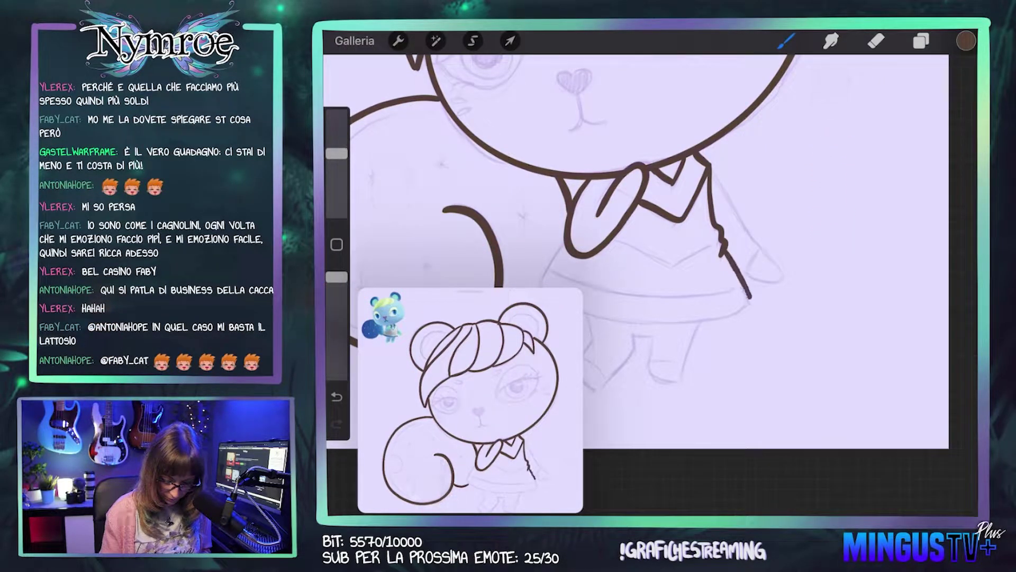
{"action": "key", "text": "ctrl+z"}
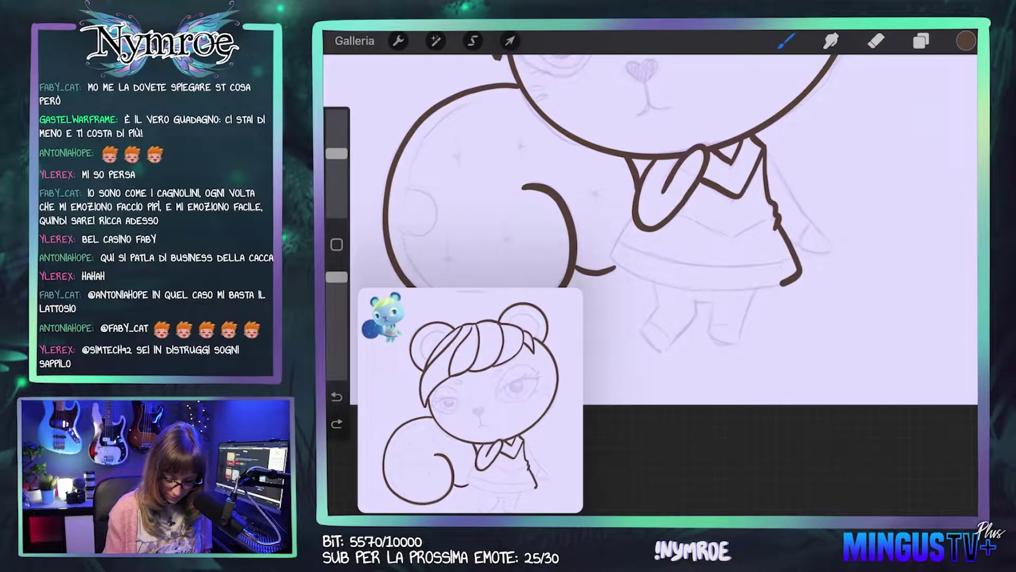
Step: Ink the skirt's bottom hem line, undoing the left skirt-edge stroke
{"action": "left_click_drag", "start_coordinate": [784, 282], "coordinate": [614, 260]}
{"action": "left_click_drag", "start_coordinate": [633, 218], "coordinate": [613, 258]}
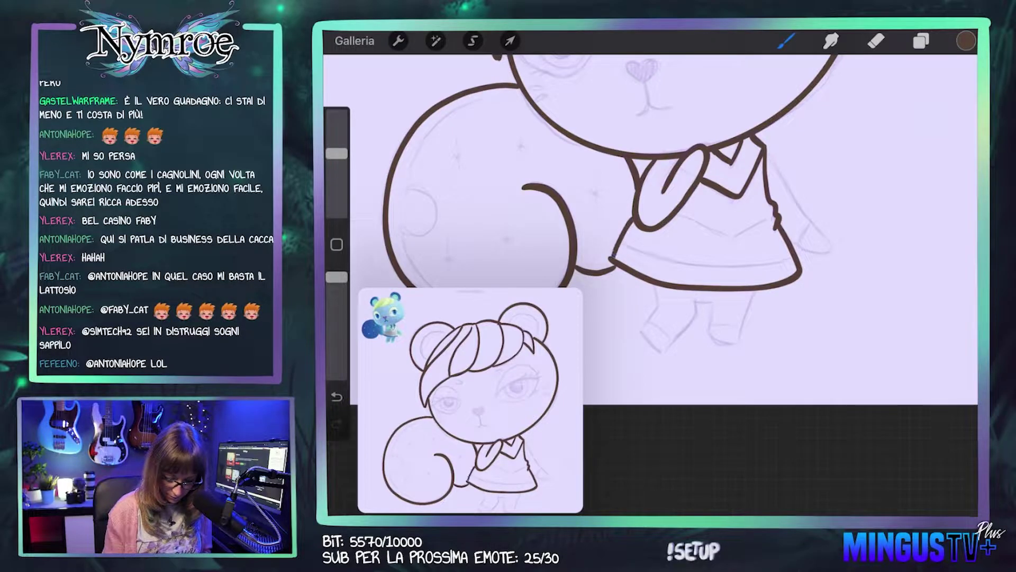
{"action": "key", "text": "ctrl+z"}
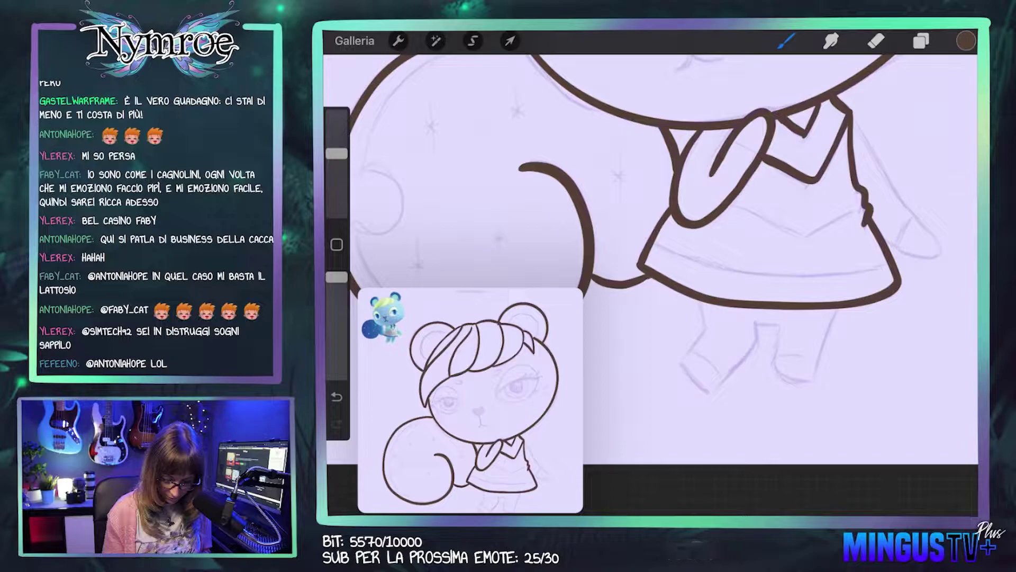
{"action": "scroll", "coordinate": [635, 212], "scroll_direction": "down", "scroll_amount": 2}
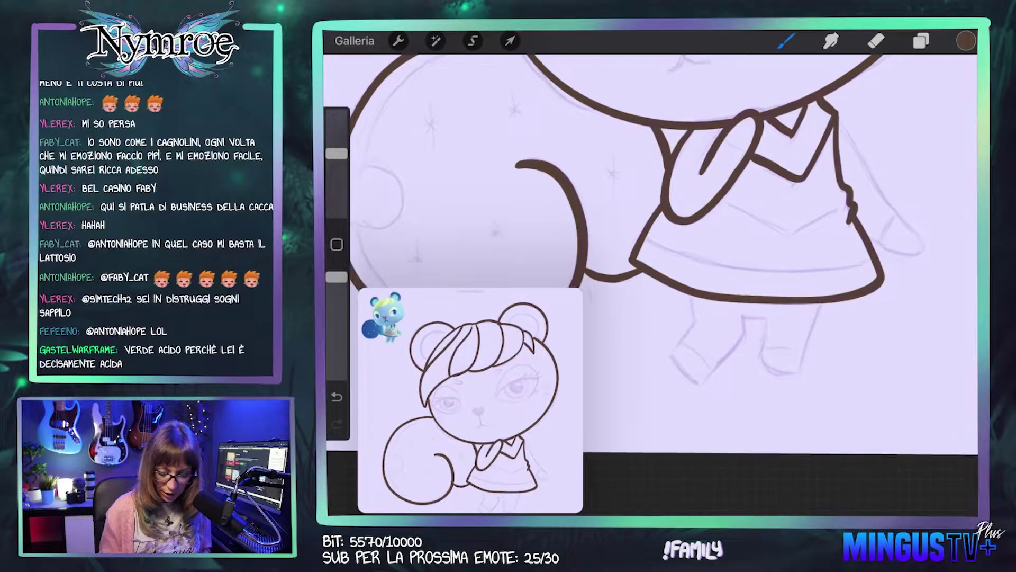
{"action": "scroll", "coordinate": [635, 212], "scroll_direction": "up", "scroll_amount": 1}
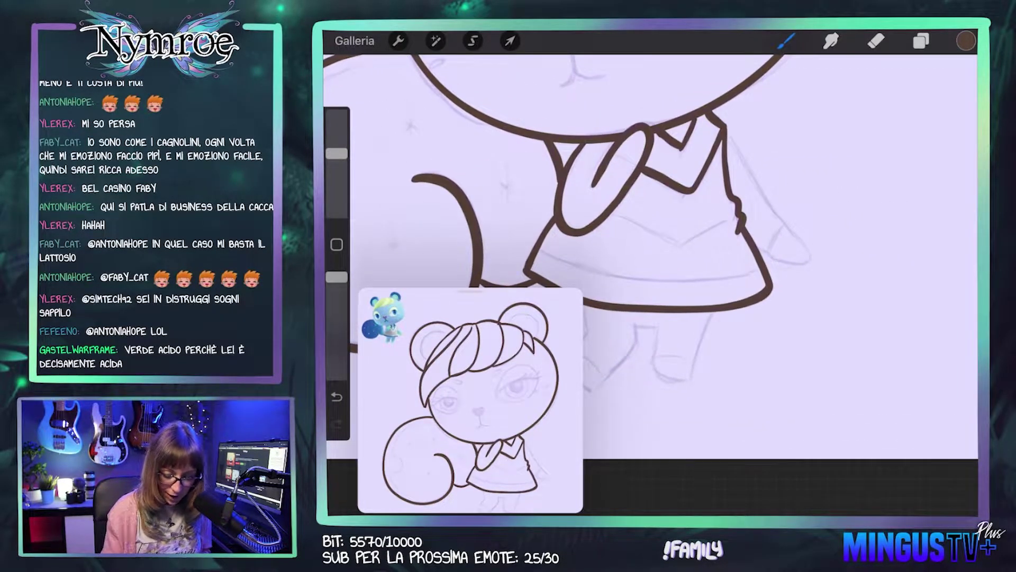
Step: Redraw the short sleeve line beside the collar after several undos
{"action": "left_click_drag", "start_coordinate": [728, 131], "coordinate": [743, 165]}
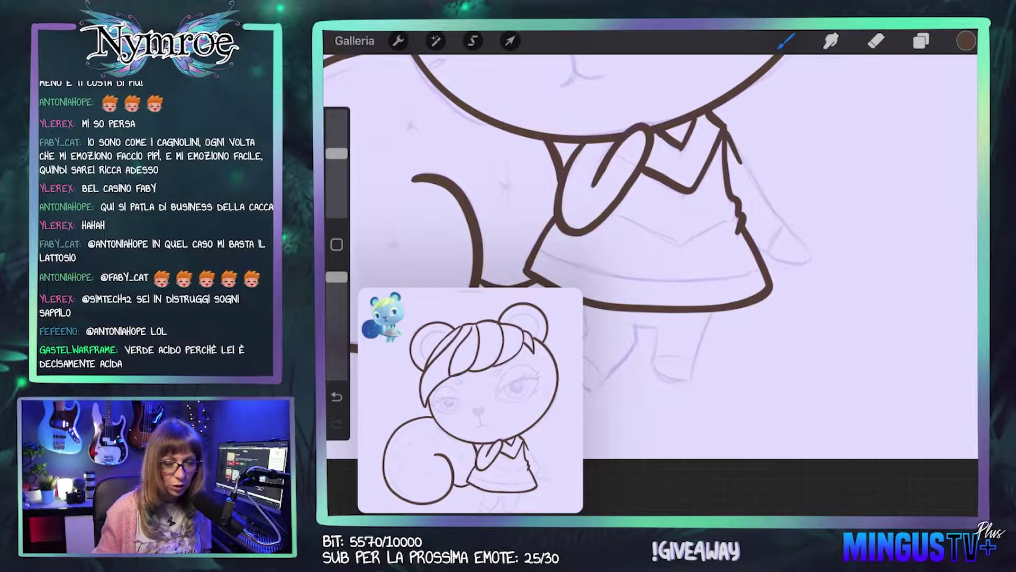
{"action": "key", "text": "ctrl+z"}
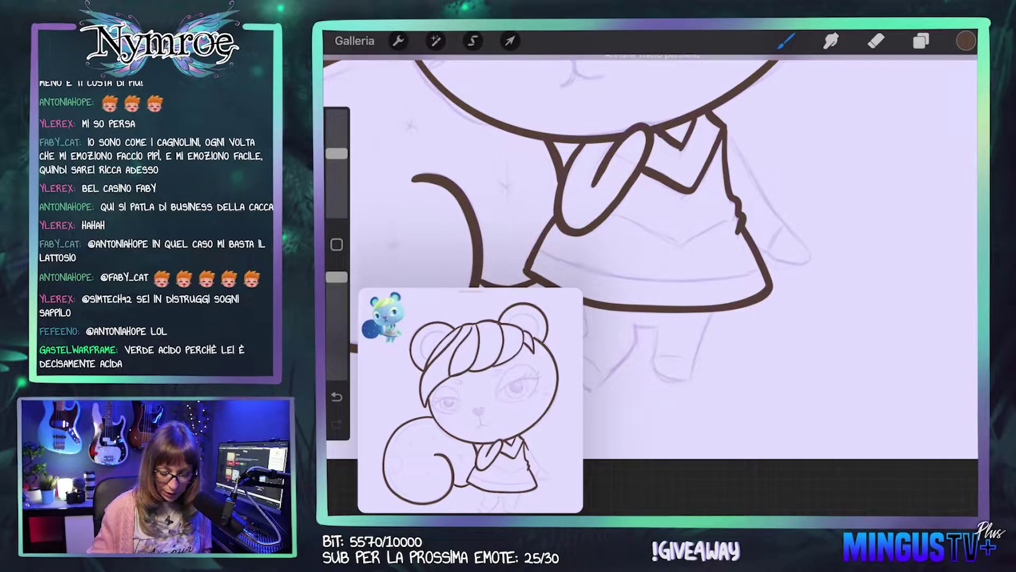
{"action": "scroll", "coordinate": [651, 254], "scroll_direction": "up", "scroll_amount": 1}
{"action": "left_click_drag", "start_coordinate": [663, 136], "coordinate": [672, 159]}
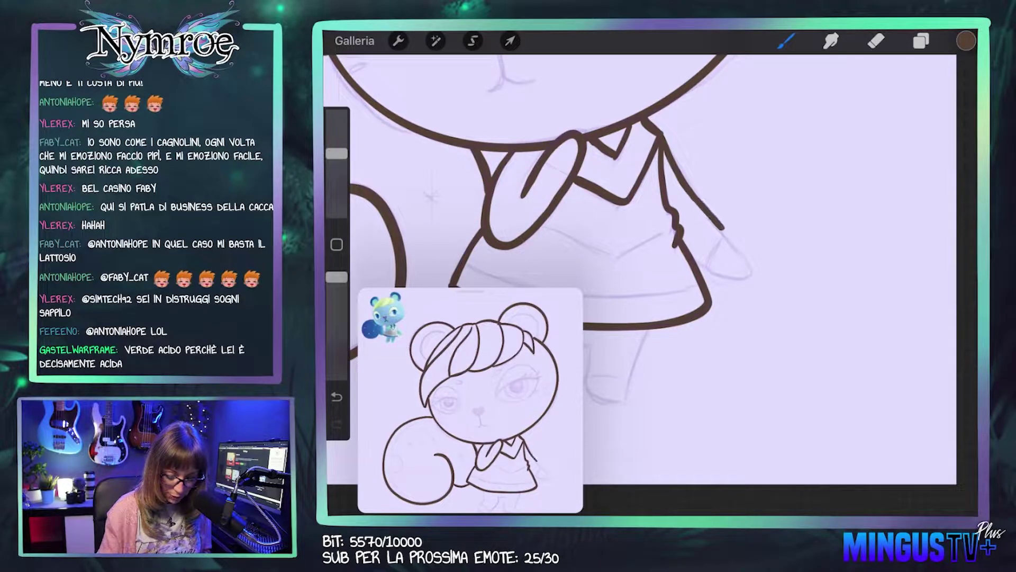
{"action": "key", "text": "ctrl+z"}
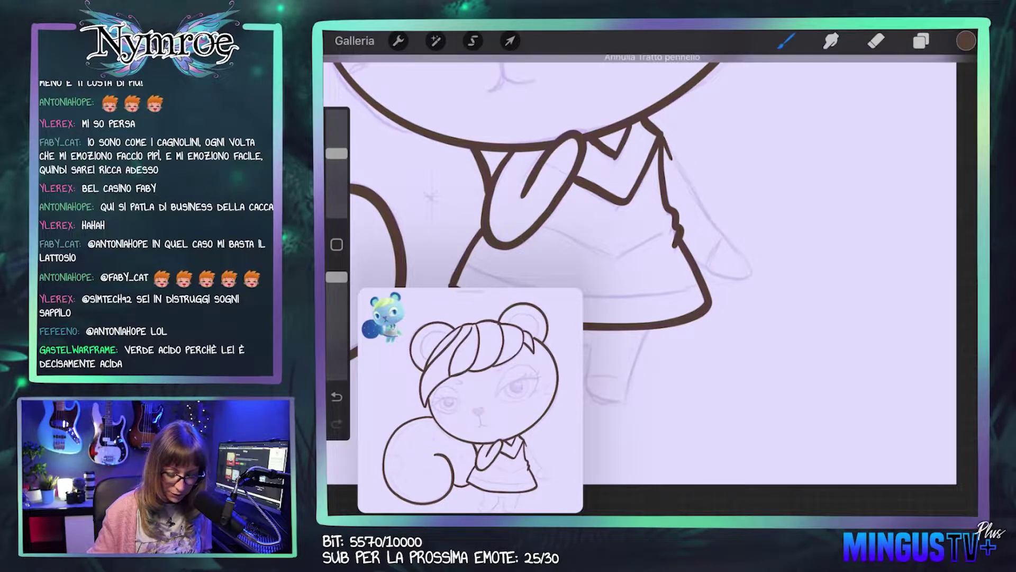
{"action": "key", "text": "ctrl+z"}
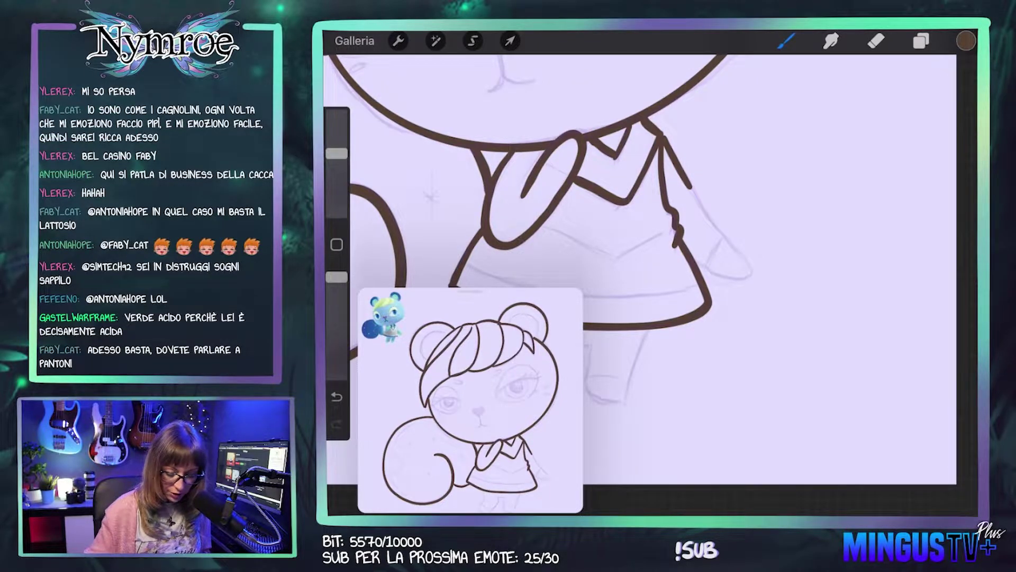
{"action": "key", "text": "ctrl+z"}
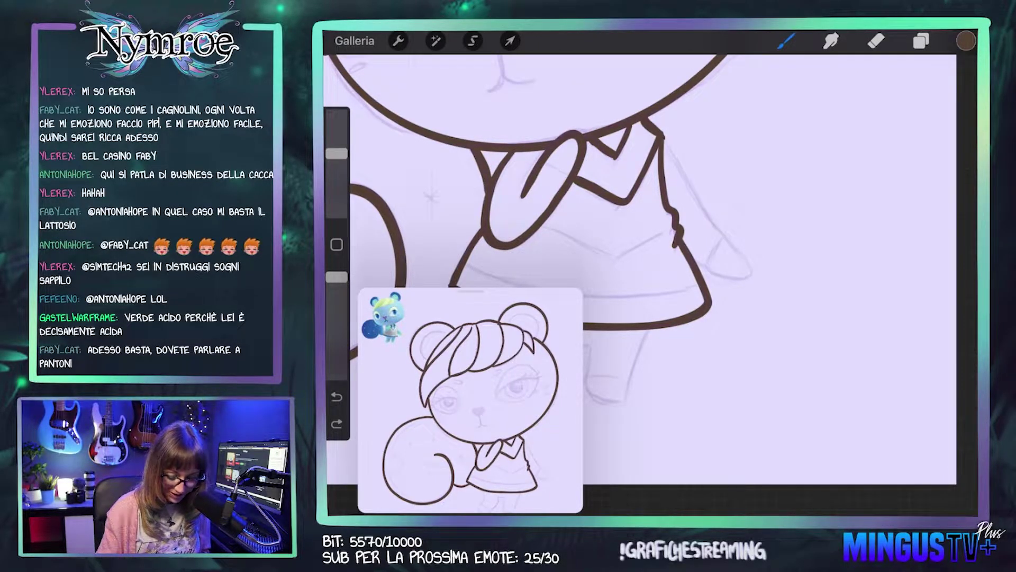
{"action": "left_click_drag", "start_coordinate": [663, 136], "coordinate": [683, 175]}
Step: Ink the right sleeve outline from the collar, redoing strokes until it extends upward correctly
{"action": "left_click_drag", "start_coordinate": [712, 212], "coordinate": [695, 259]}
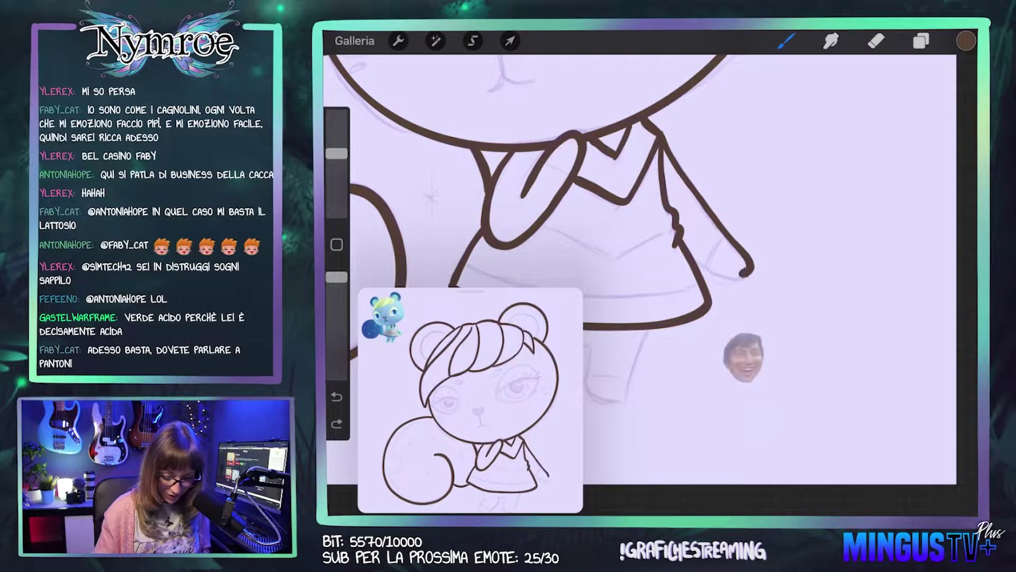
{"action": "key", "text": "ctrl+z"}
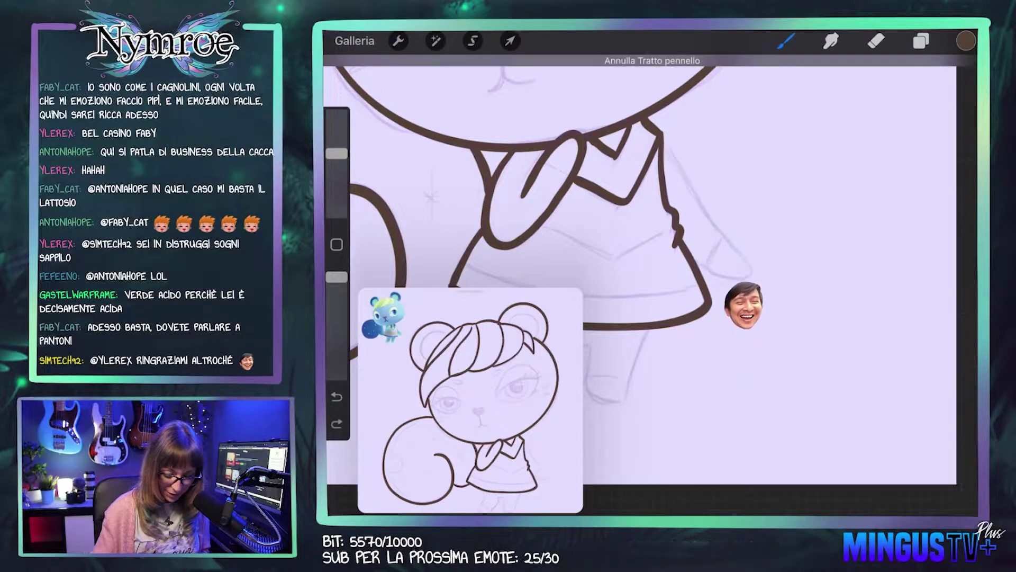
{"action": "left_click_drag", "start_coordinate": [662, 137], "coordinate": [703, 207]}
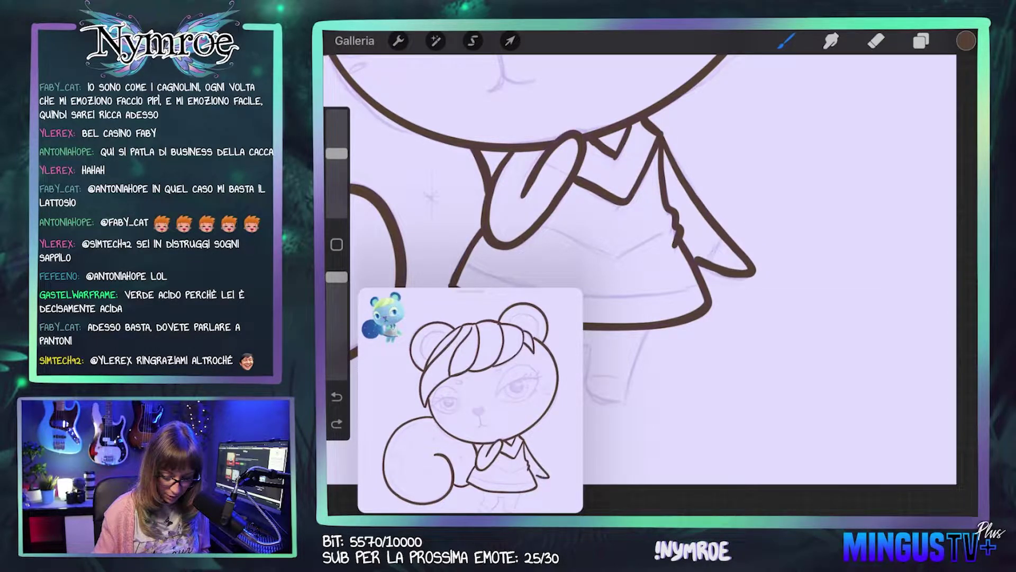
{"action": "key", "text": "ctrl+z"}
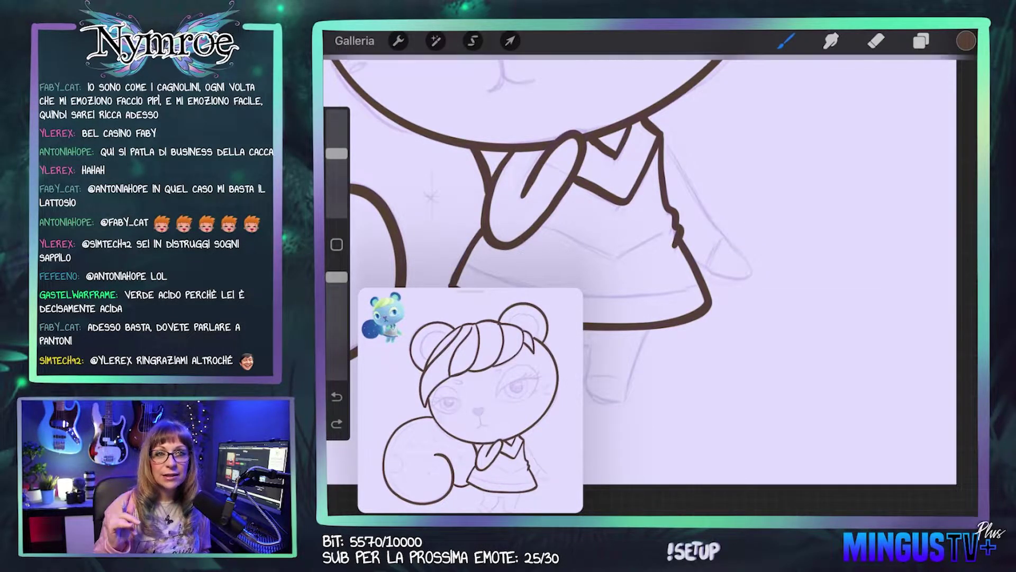
{"action": "left_click_drag", "start_coordinate": [630, 212], "coordinate": [598, 190]}
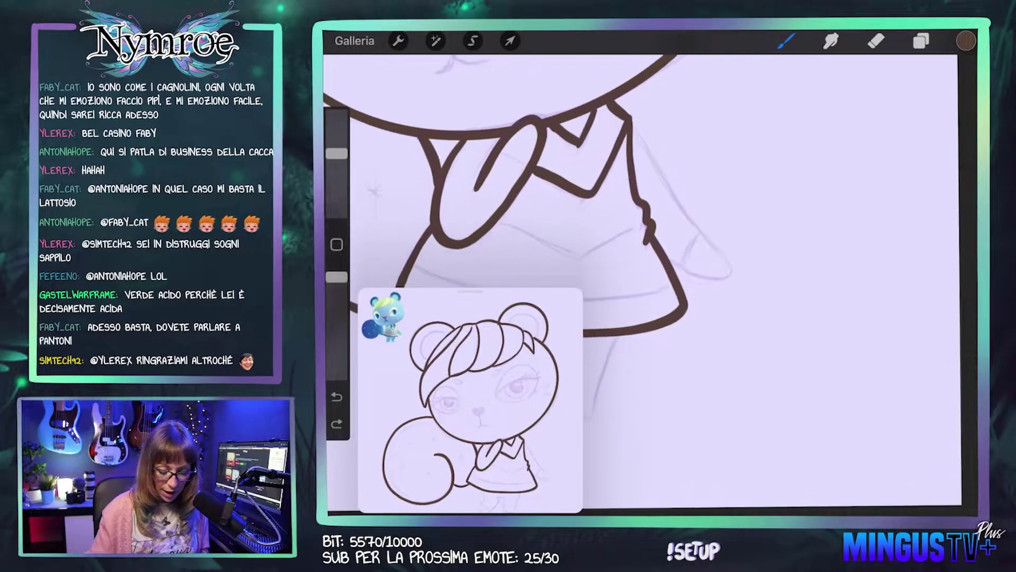
{"action": "left_click_drag", "start_coordinate": [642, 117], "coordinate": [742, 268]}
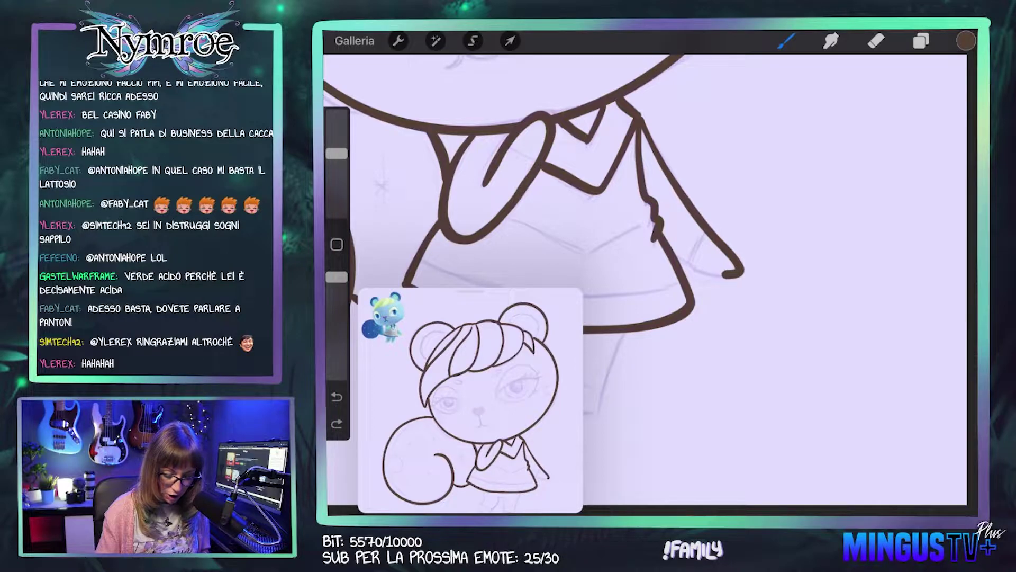
{"action": "key", "text": "ctrl+z"}
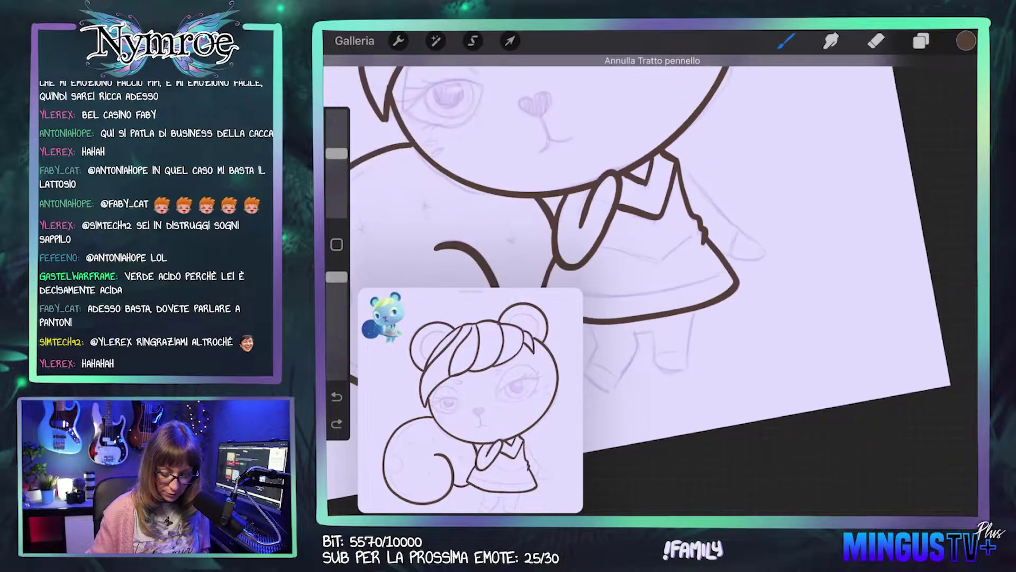
{"action": "scroll", "coordinate": [662, 276], "scroll_direction": "up", "scroll_amount": 3}
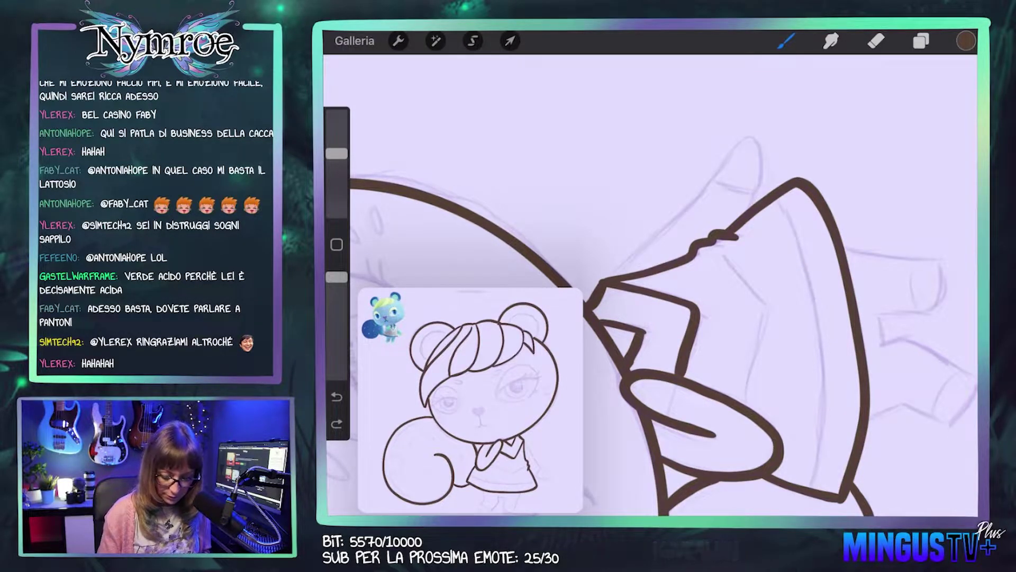
{"action": "key", "text": "ctrl+z"}
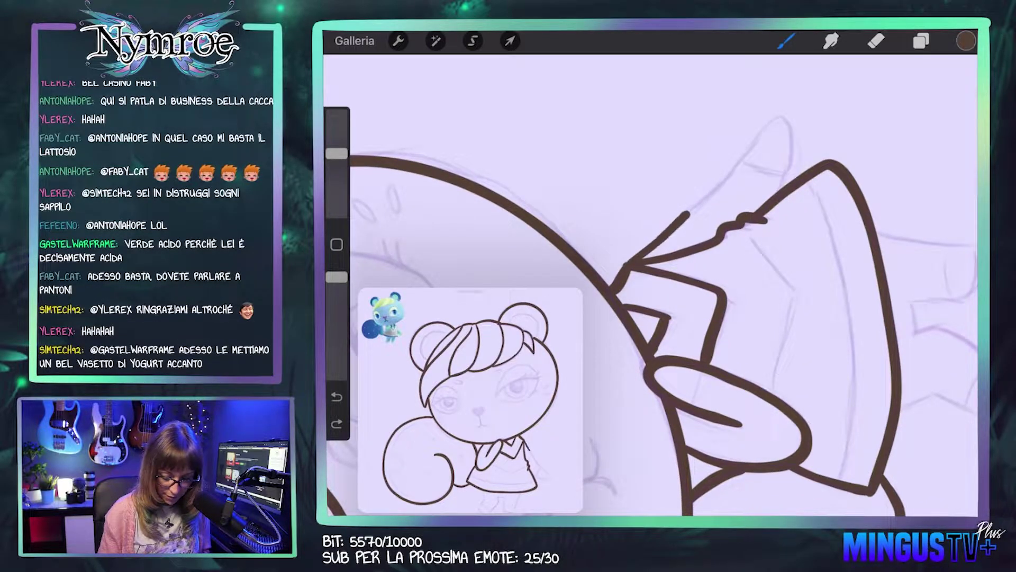
{"action": "left_click_drag", "start_coordinate": [689, 213], "coordinate": [790, 117]}
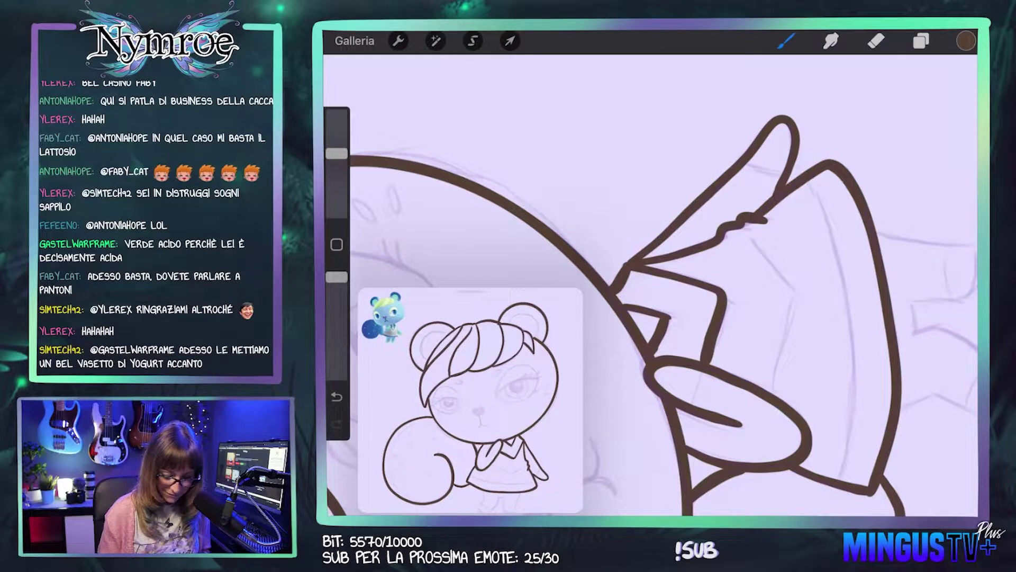
{"action": "scroll", "coordinate": [650, 273], "scroll_direction": "down", "scroll_amount": 5}
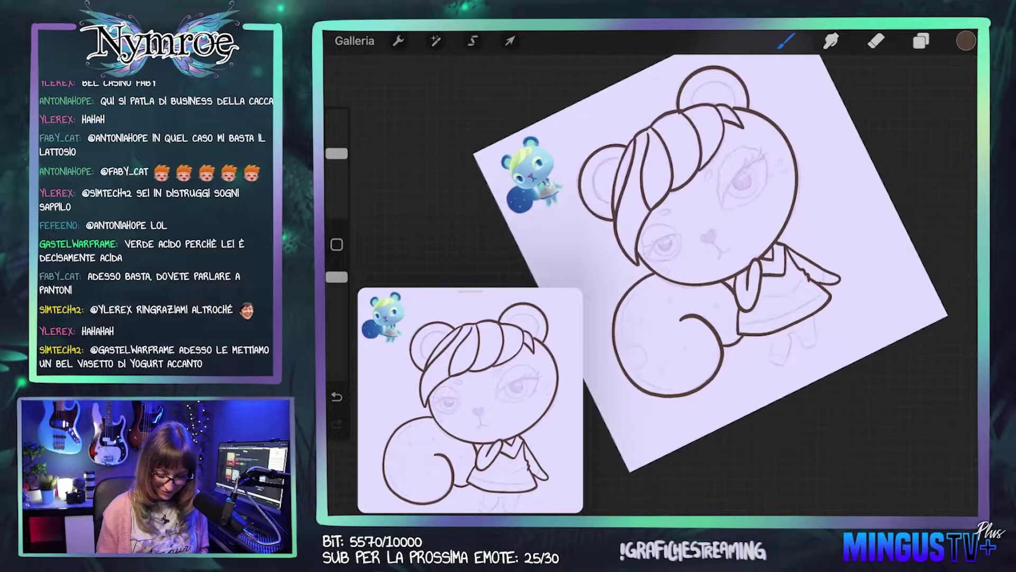
Step: Outline the left and right legs with feet, adding a short line between them
{"action": "scroll", "coordinate": [650, 265], "scroll_direction": "up", "scroll_amount": 3}
{"action": "scroll", "coordinate": [650, 265], "scroll_direction": "up", "scroll_amount": 2}
{"action": "scroll", "coordinate": [650, 264], "scroll_direction": "up", "scroll_amount": 2}
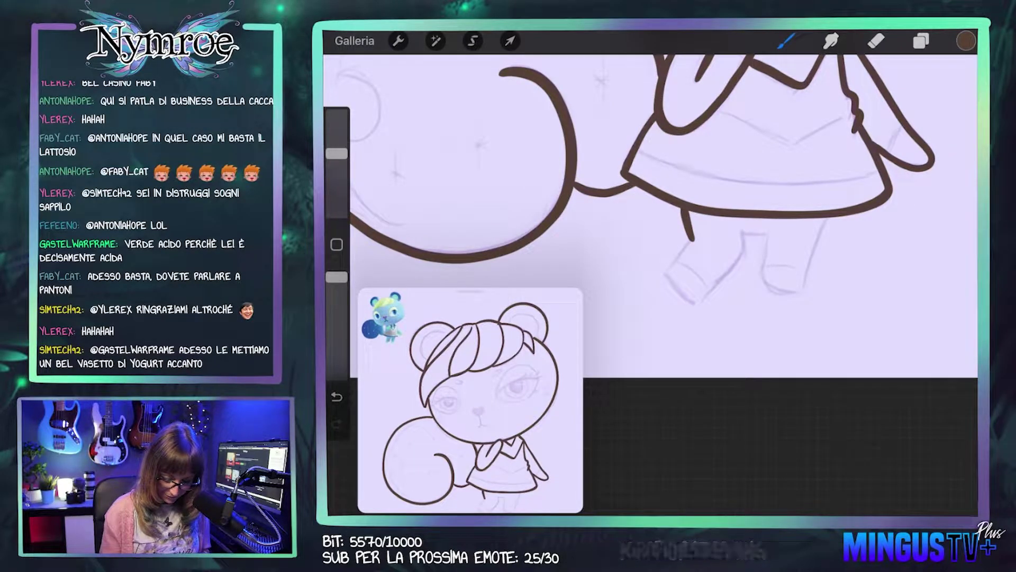
{"action": "mouse_move", "coordinate": [691, 239]}
{"action": "left_mouse_down"}
{"action": "mouse_move", "coordinate": [668, 270]}
{"action": "mouse_move", "coordinate": [699, 305]}
{"action": "left_mouse_up"}
{"action": "left_click_drag", "start_coordinate": [741, 231], "coordinate": [746, 250]}
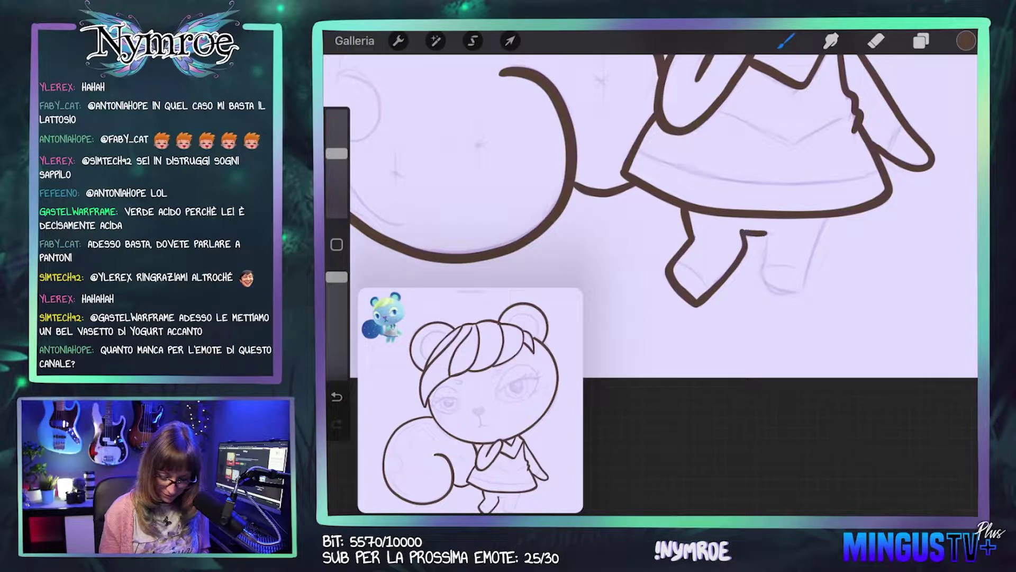
{"action": "mouse_move", "coordinate": [829, 217]}
{"action": "left_mouse_down"}
{"action": "mouse_move", "coordinate": [807, 282]}
{"action": "mouse_move", "coordinate": [783, 300]}
{"action": "left_mouse_up"}
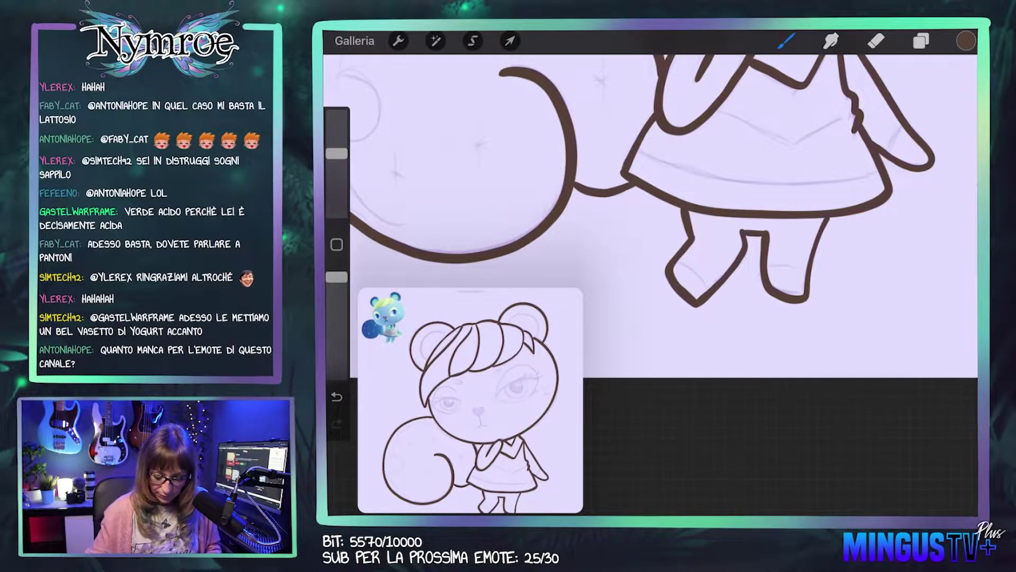
Step: Zoom in on the dress and extend its outline with a short extra line
{"action": "scroll", "coordinate": [662, 212], "scroll_direction": "up", "scroll_amount": 2}
{"action": "scroll", "coordinate": [661, 212], "scroll_direction": "up", "scroll_amount": 3}
{"action": "scroll", "coordinate": [662, 212], "scroll_direction": "up", "scroll_amount": 3}
{"action": "scroll", "coordinate": [662, 212], "scroll_direction": "up", "scroll_amount": 2}
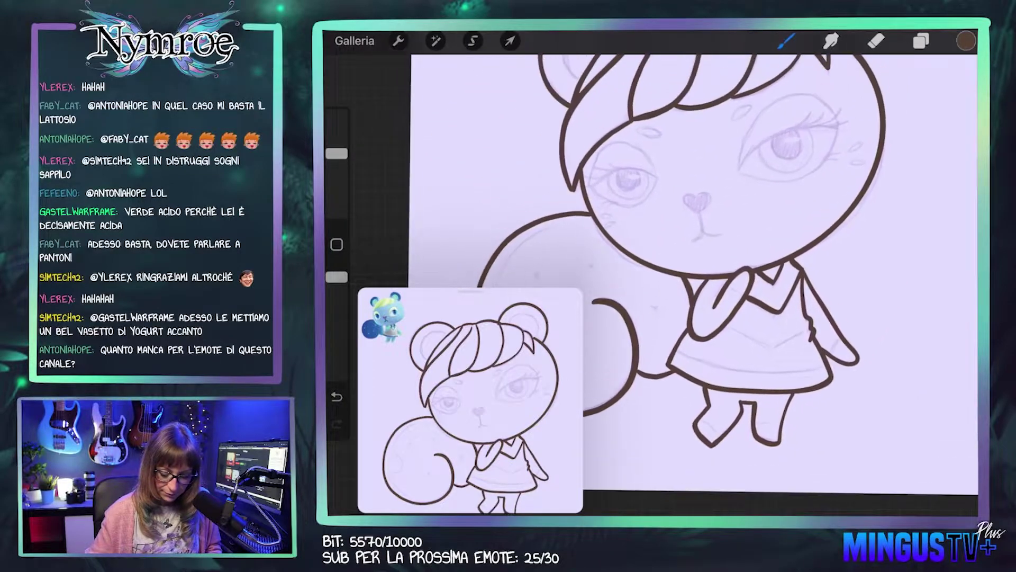
{"action": "scroll", "coordinate": [688, 254], "scroll_direction": "up", "scroll_amount": 1}
{"action": "scroll", "coordinate": [688, 254], "scroll_direction": "up", "scroll_amount": 3}
{"action": "scroll", "coordinate": [688, 255], "scroll_direction": "up", "scroll_amount": 2}
{"action": "scroll", "coordinate": [688, 254], "scroll_direction": "up", "scroll_amount": 1}
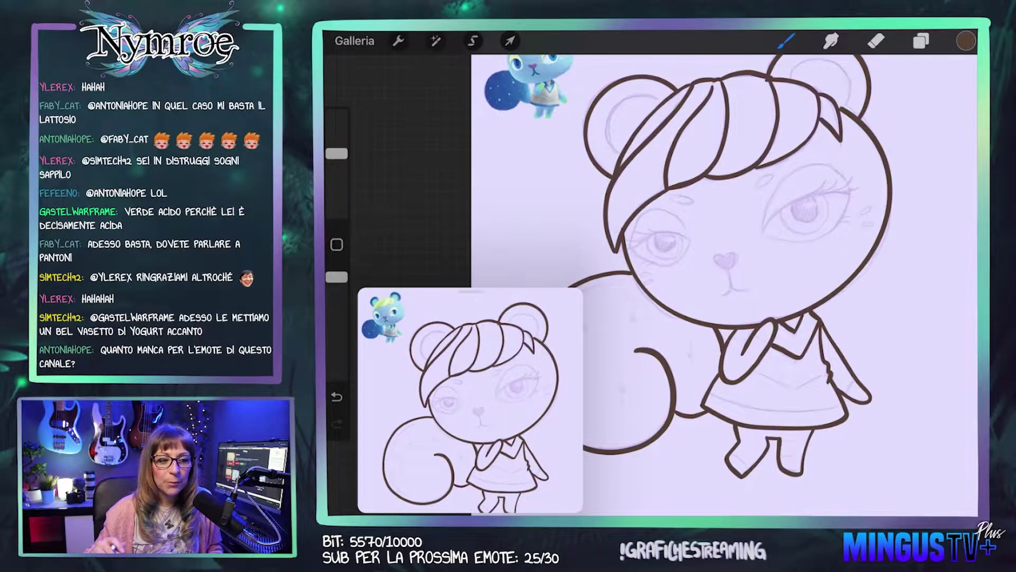
{"action": "scroll", "coordinate": [731, 265], "scroll_direction": "down", "scroll_amount": 2}
{"action": "scroll", "coordinate": [731, 265], "scroll_direction": "down", "scroll_amount": 1}
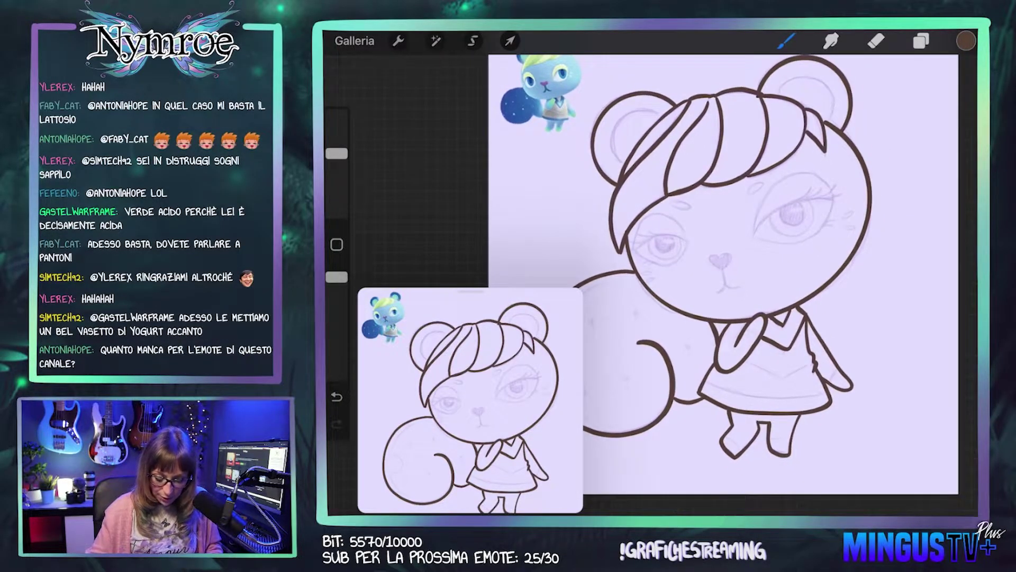
{"action": "scroll", "coordinate": [683, 286], "scroll_direction": "up", "scroll_amount": 3}
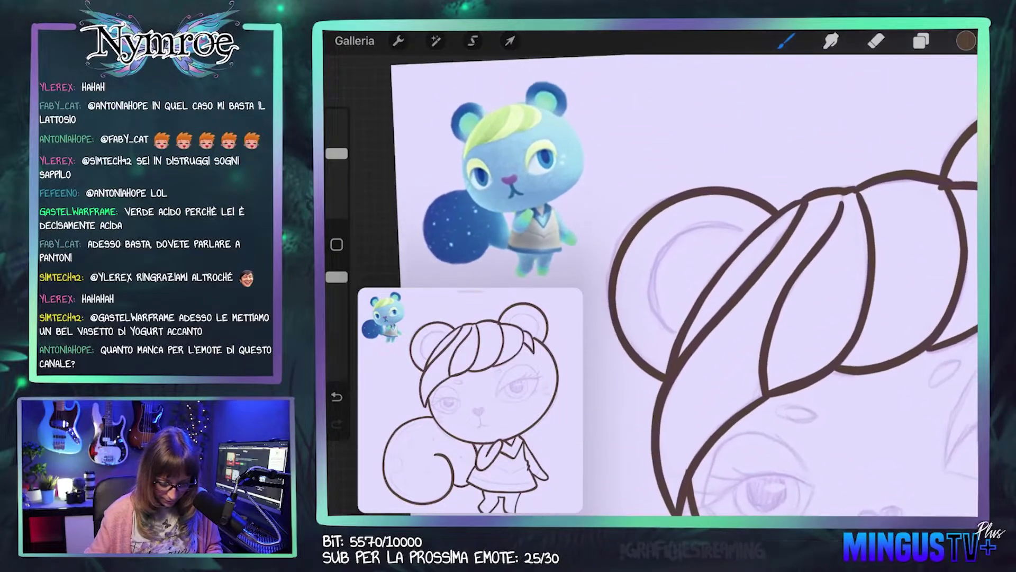
{"action": "scroll", "coordinate": [683, 286], "scroll_direction": "up", "scroll_amount": 2}
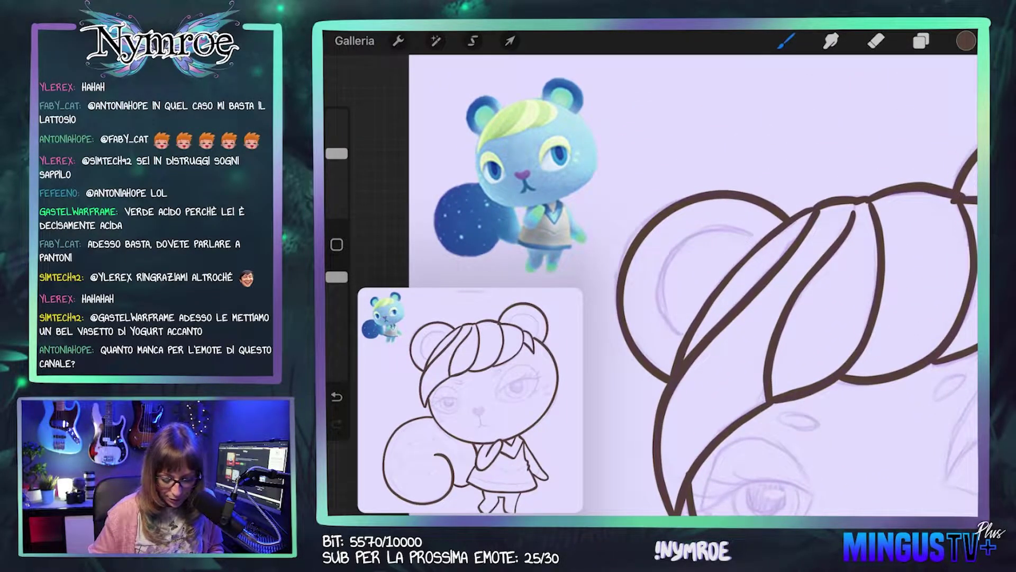
{"action": "scroll", "coordinate": [652, 286], "scroll_direction": "down", "scroll_amount": 3}
{"action": "scroll", "coordinate": [651, 286], "scroll_direction": "down", "scroll_amount": 3}
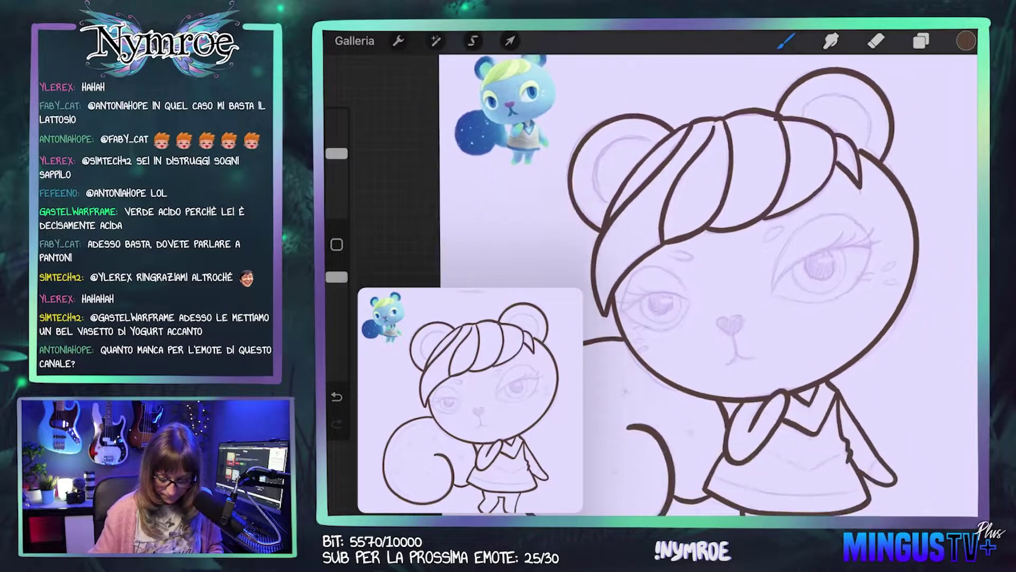
{"action": "scroll", "coordinate": [651, 286], "scroll_direction": "down", "scroll_amount": 3}
{"action": "scroll", "coordinate": [651, 286], "scroll_direction": "down", "scroll_amount": 2}
{"action": "scroll", "coordinate": [652, 286], "scroll_direction": "down", "scroll_amount": 1}
{"action": "scroll", "coordinate": [651, 286], "scroll_direction": "down", "scroll_amount": 1}
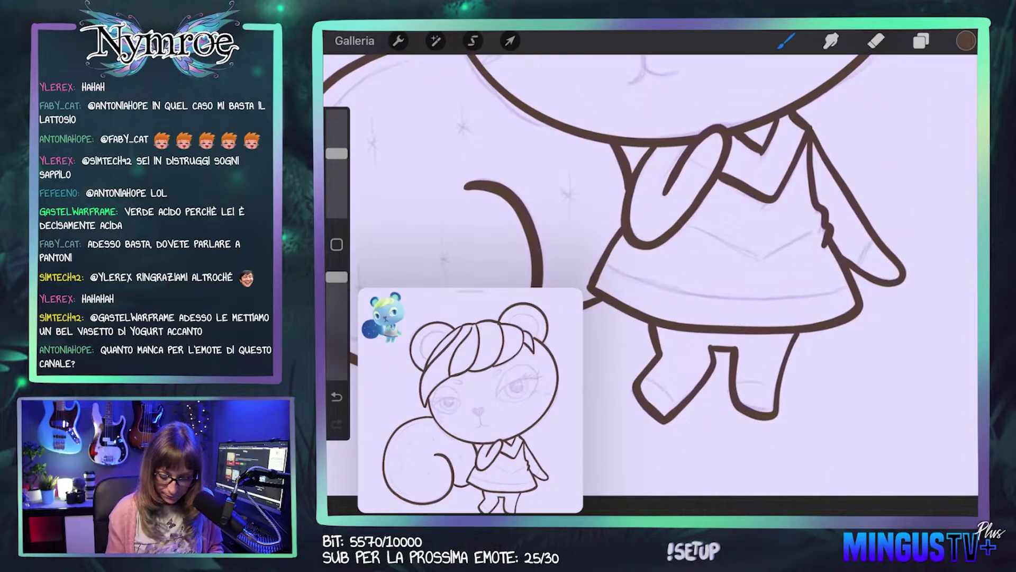
{"action": "left_click_drag", "start_coordinate": [762, 260], "coordinate": [821, 231]}
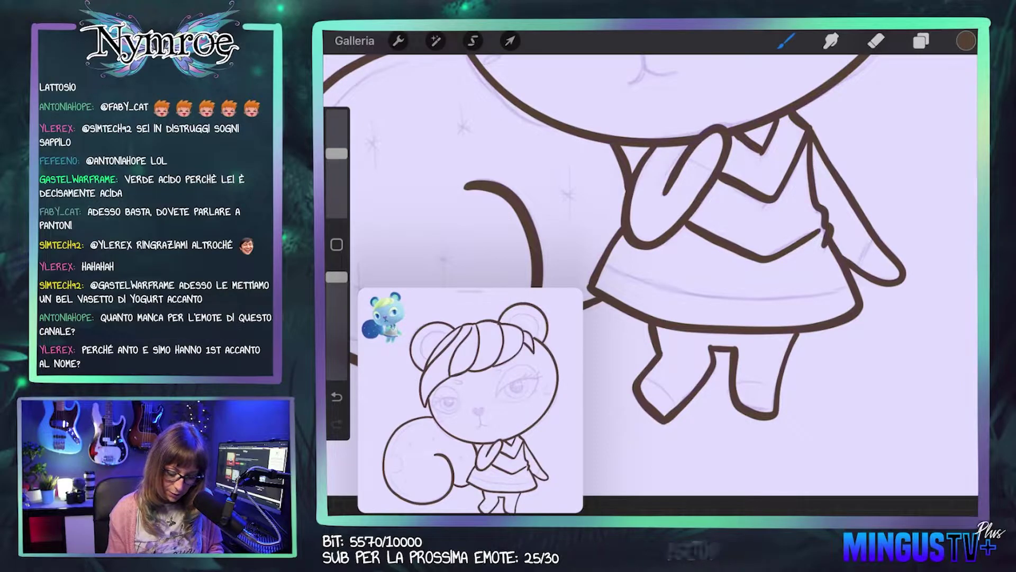
Step: Try a short and then a long skirt hem line, undo both, and show the layer list
{"action": "left_click_drag", "start_coordinate": [609, 269], "coordinate": [666, 289]}
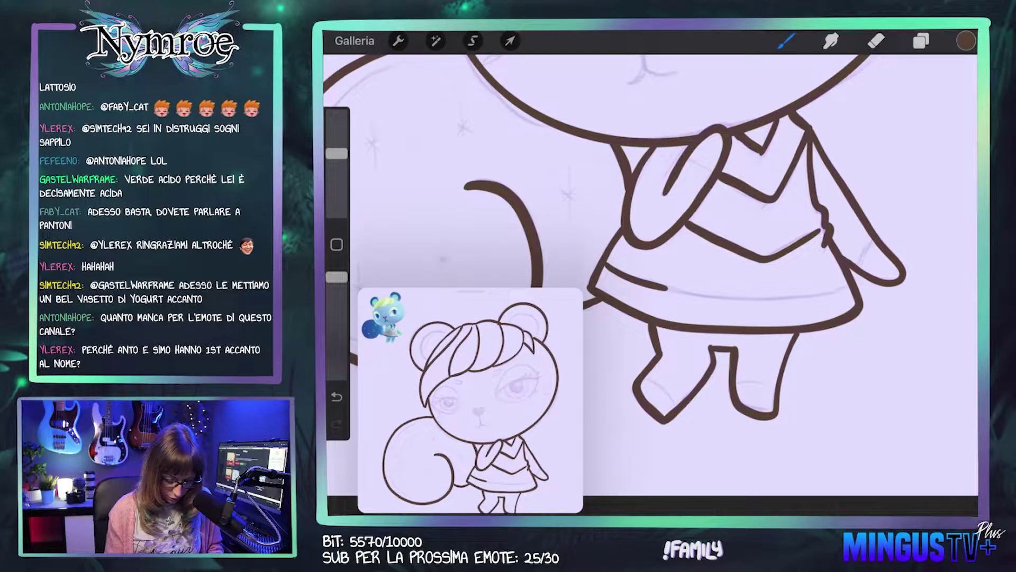
{"action": "key", "text": "ctrl+z"}
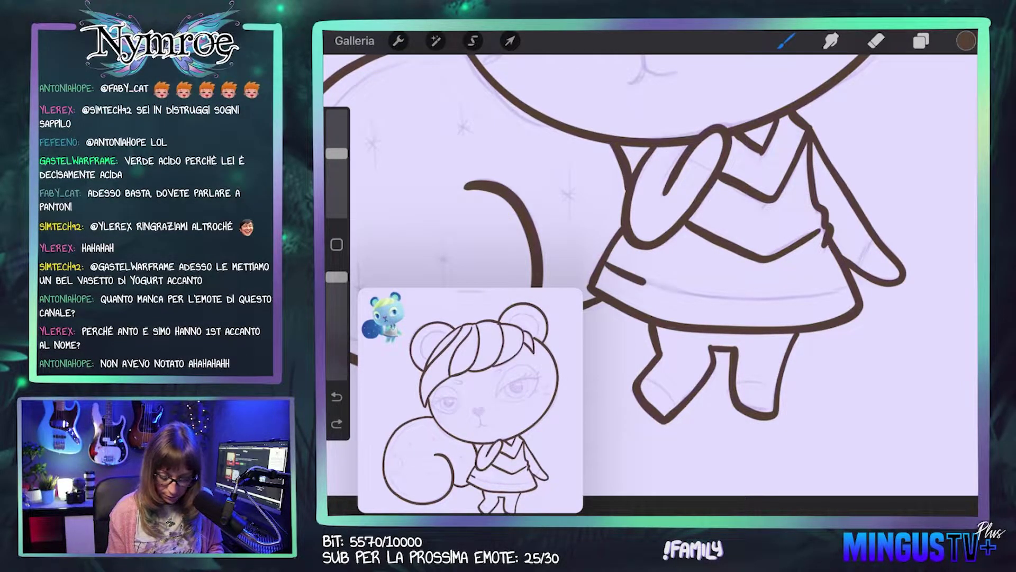
{"action": "mouse_move", "coordinate": [644, 283]}
{"action": "left_mouse_down"}
{"action": "mouse_move", "coordinate": [714, 294]}
{"action": "mouse_move", "coordinate": [849, 288]}
{"action": "left_mouse_up"}
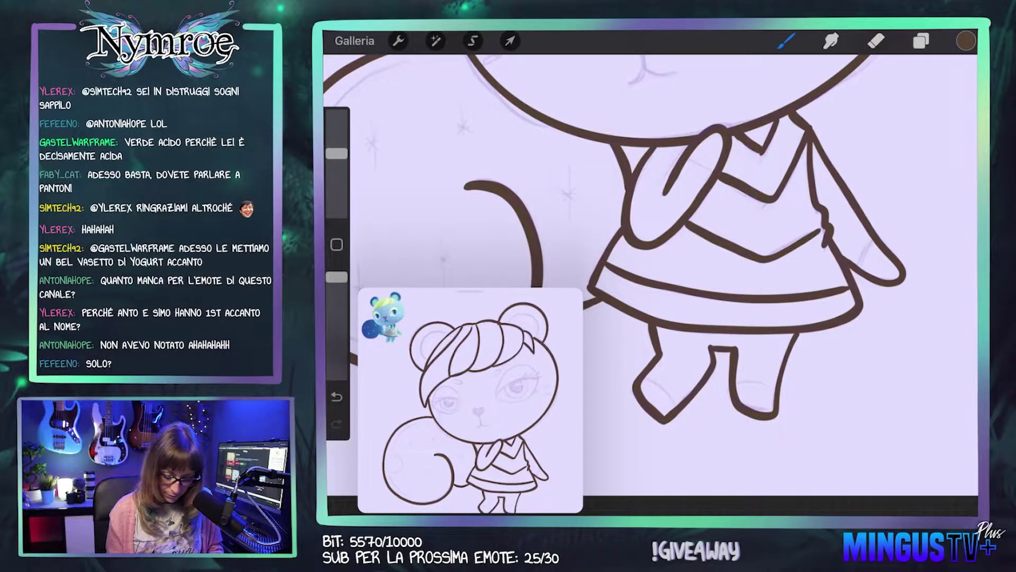
{"action": "key", "text": "ctrl+z"}
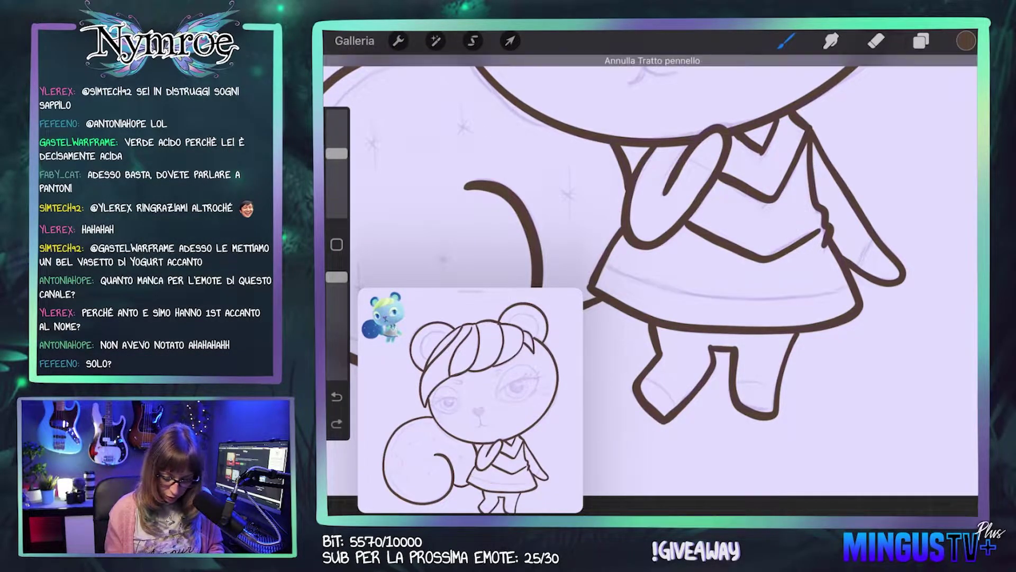
{"action": "scroll", "coordinate": [672, 244], "scroll_direction": "down", "scroll_amount": 2}
{"action": "scroll", "coordinate": [667, 286], "scroll_direction": "up", "scroll_amount": 3}
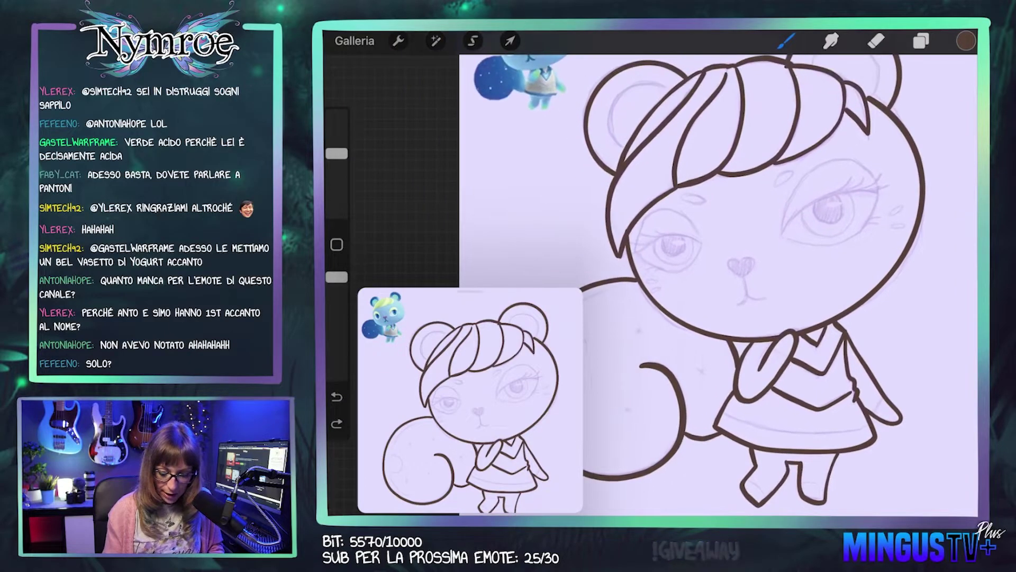
{"action": "left_click", "coordinate": [921, 41]}
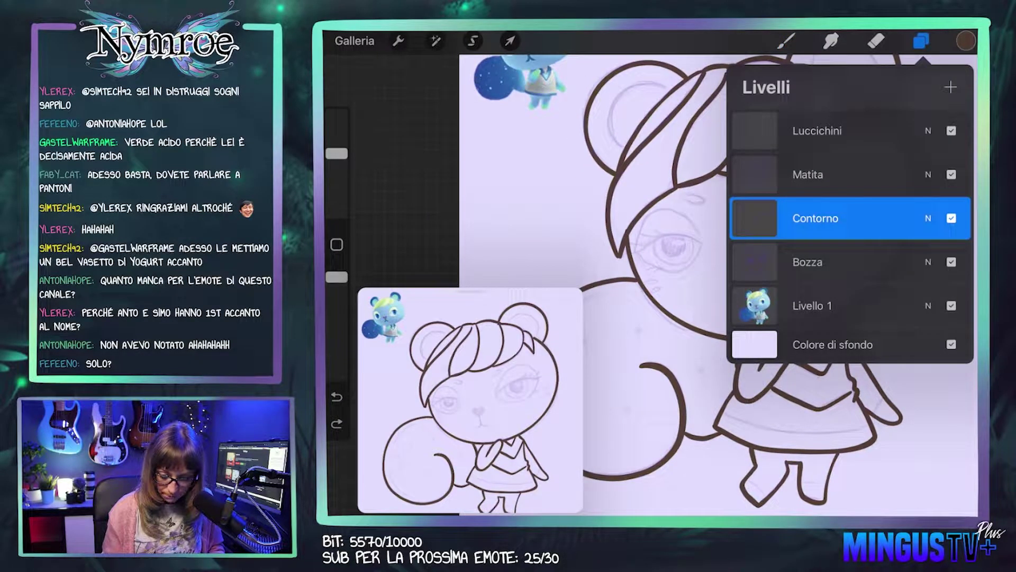
Step: Add a new layer above Contorno named 'Faccia' and pick dark blue as the colour
{"action": "left_click", "coordinate": [951, 87]}
{"action": "left_click", "coordinate": [754, 218]}
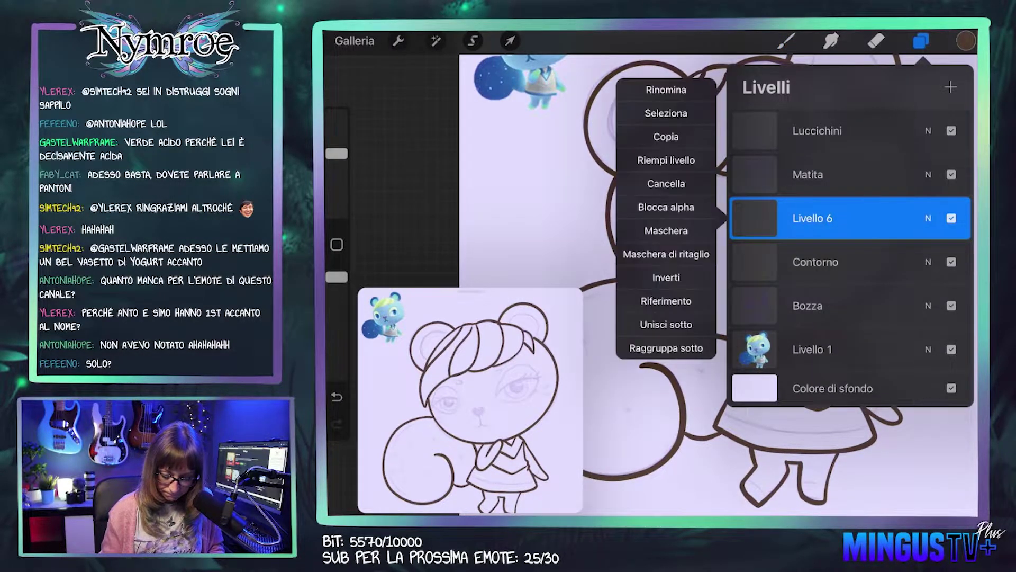
{"action": "left_click", "coordinate": [666, 90]}
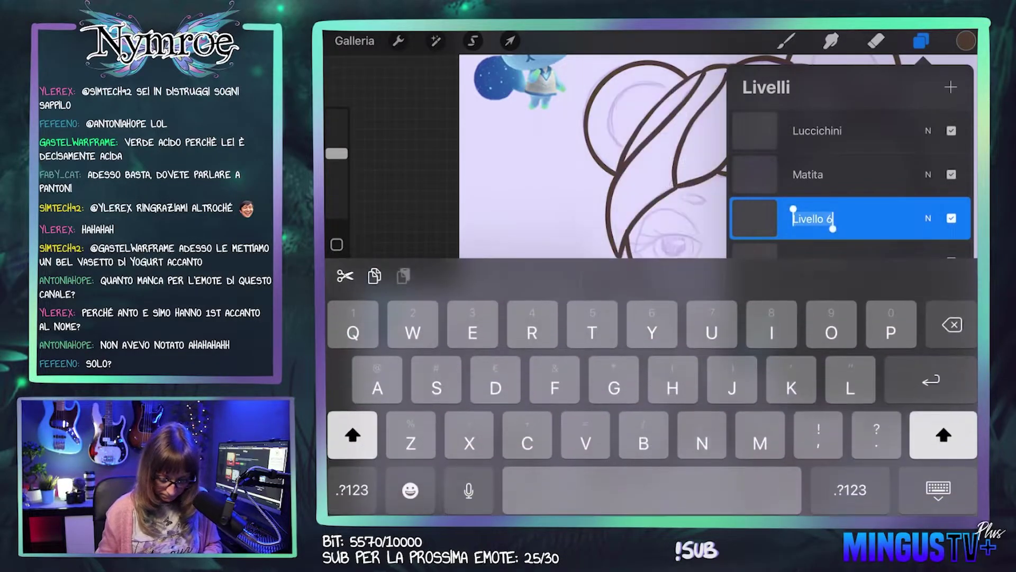
{"action": "type", "text": "Facc"}
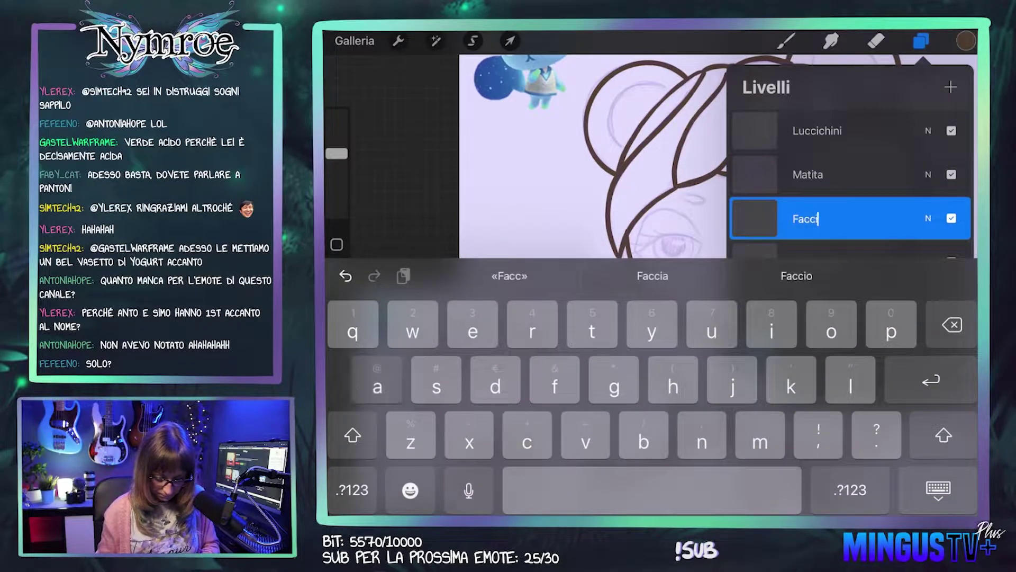
{"action": "type", "text": "ia"}
{"action": "key", "text": "Return"}
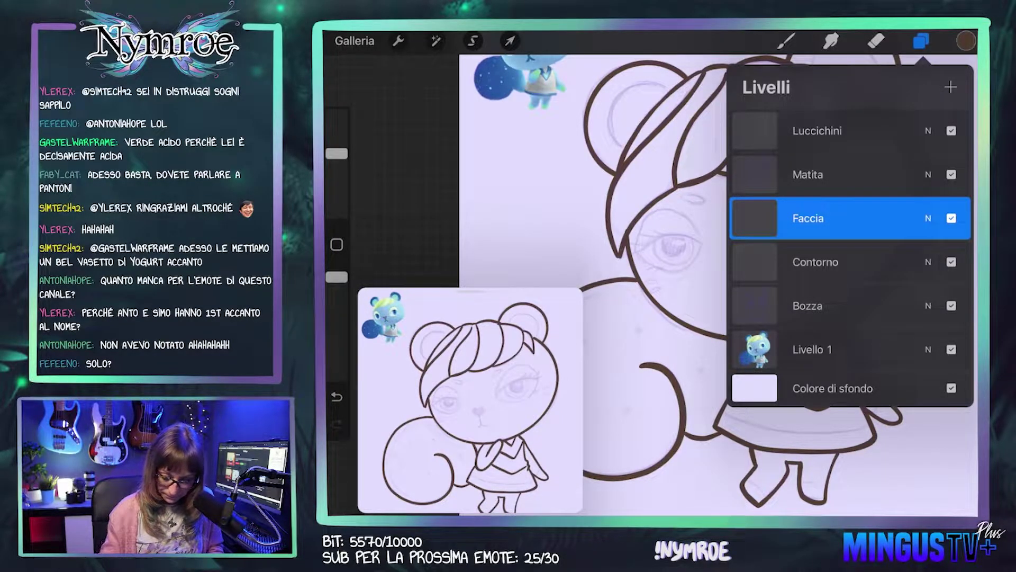
{"action": "left_click", "coordinate": [966, 41]}
{"action": "left_click", "coordinate": [816, 305]}
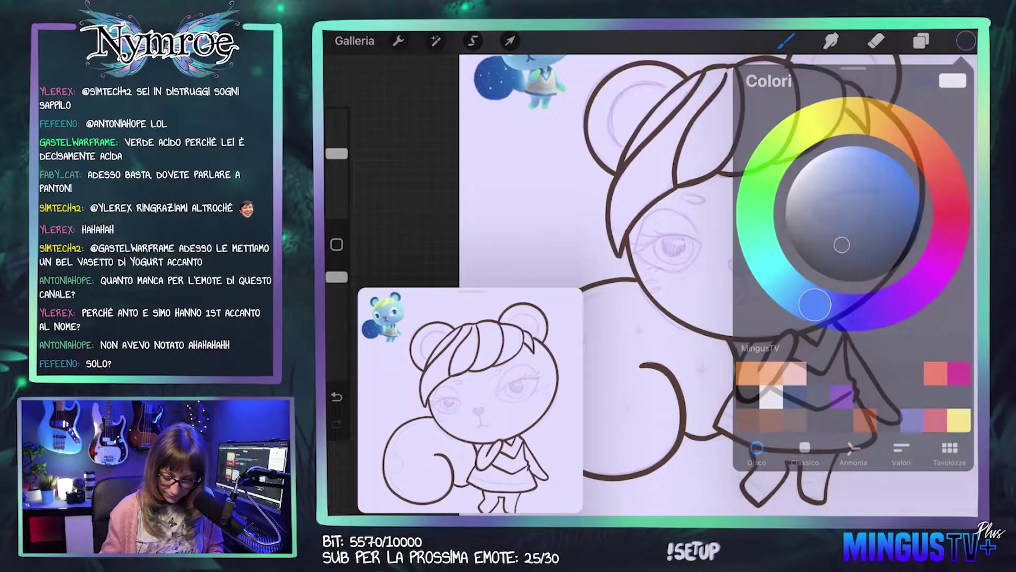
Step: Ink a thick dark blue crescent eyelid over the right eye, undoing the extra closing line
{"action": "scroll", "coordinate": [651, 286], "scroll_direction": "up", "scroll_amount": 3}
{"action": "scroll", "coordinate": [651, 286], "scroll_direction": "up", "scroll_amount": 3}
{"action": "scroll", "coordinate": [651, 286], "scroll_direction": "up", "scroll_amount": 3}
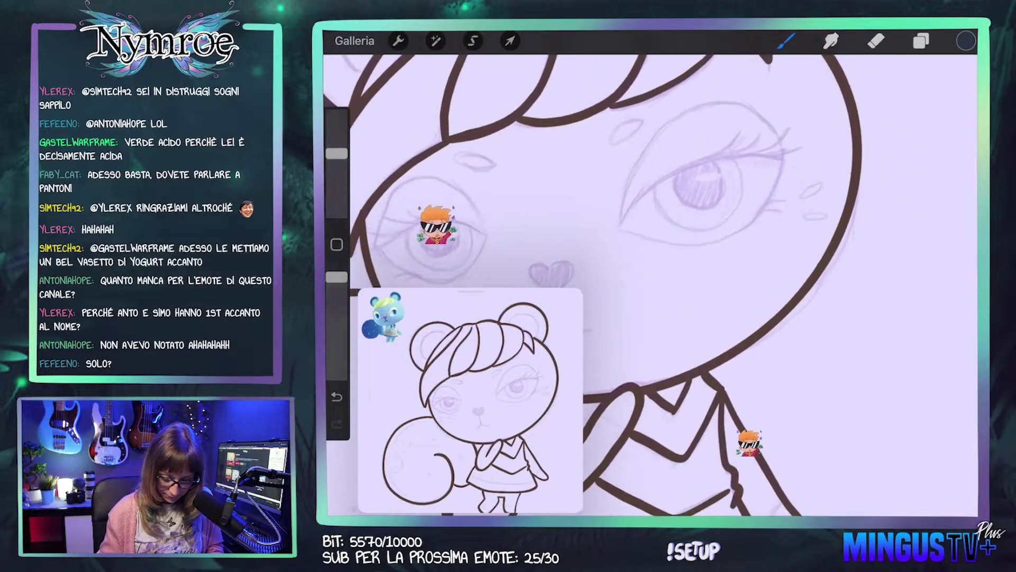
{"action": "left_click_drag", "start_coordinate": [719, 207], "coordinate": [674, 263]}
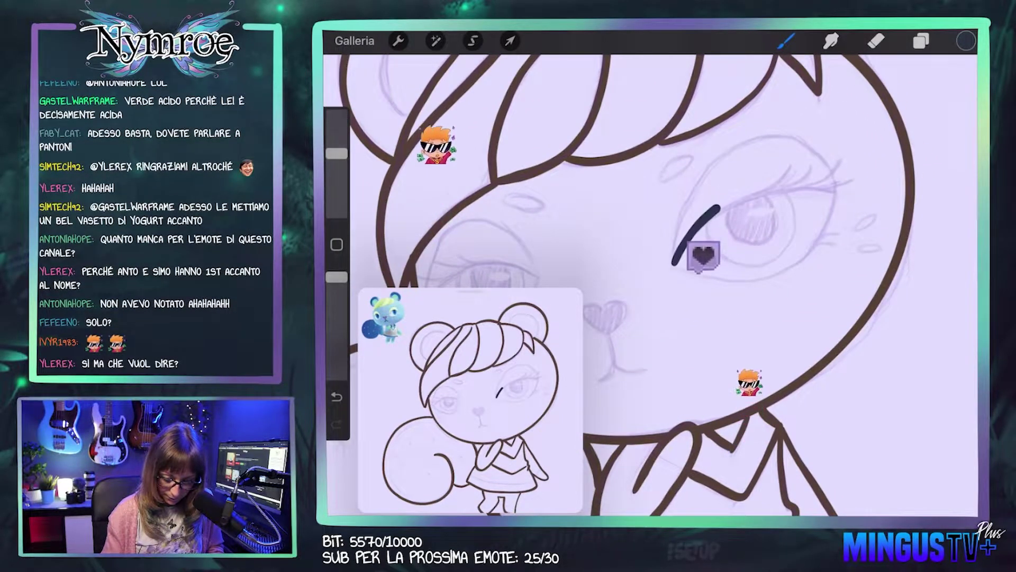
{"action": "left_click_drag", "start_coordinate": [719, 208], "coordinate": [838, 189]}
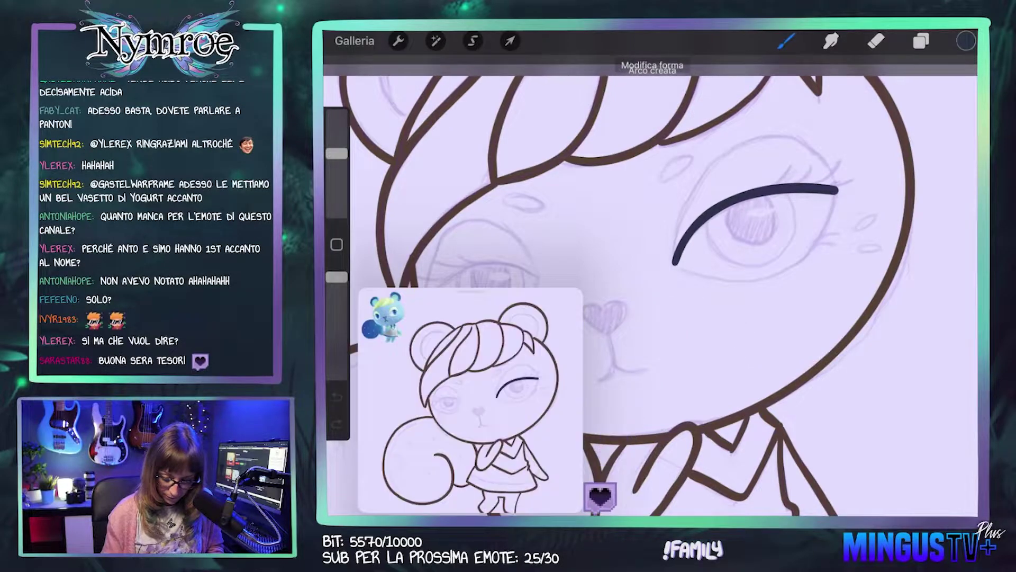
{"action": "mouse_move", "coordinate": [675, 262]}
{"action": "left_mouse_down"}
{"action": "mouse_move", "coordinate": [712, 169]}
{"action": "mouse_move", "coordinate": [839, 191]}
{"action": "left_mouse_up"}
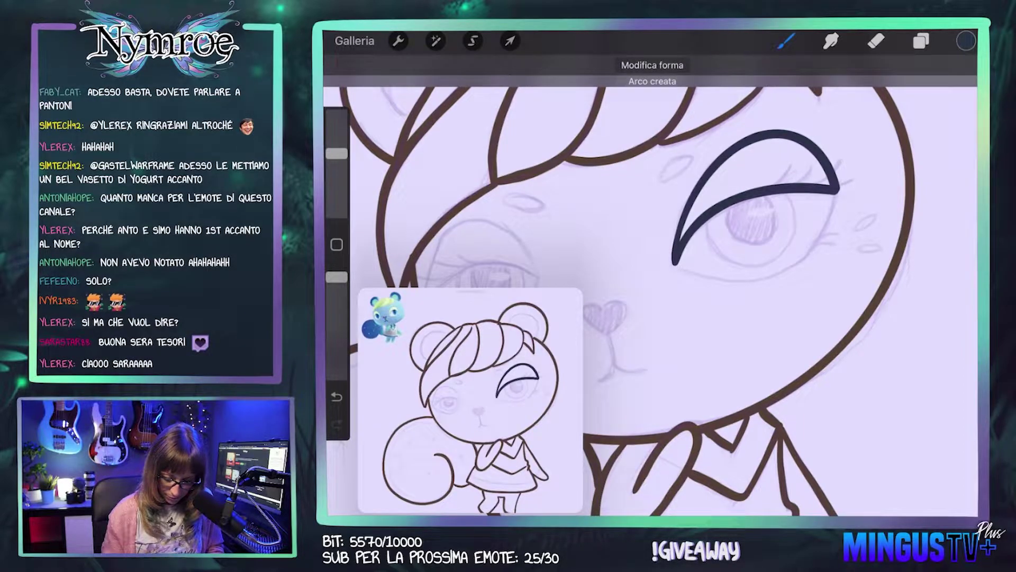
{"action": "key", "text": "ctrl+z"}
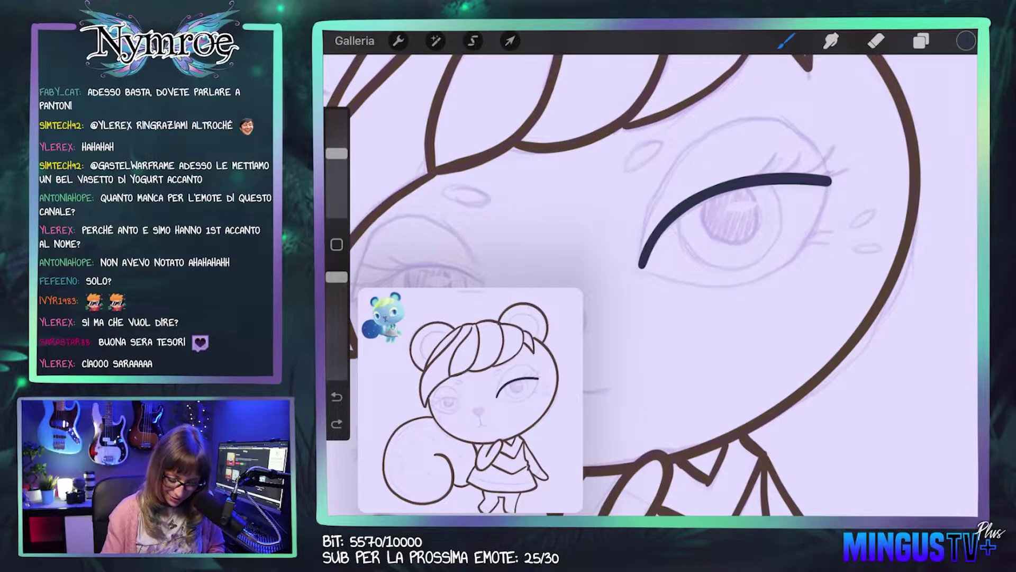
{"action": "left_click_drag", "start_coordinate": [641, 264], "coordinate": [793, 121]}
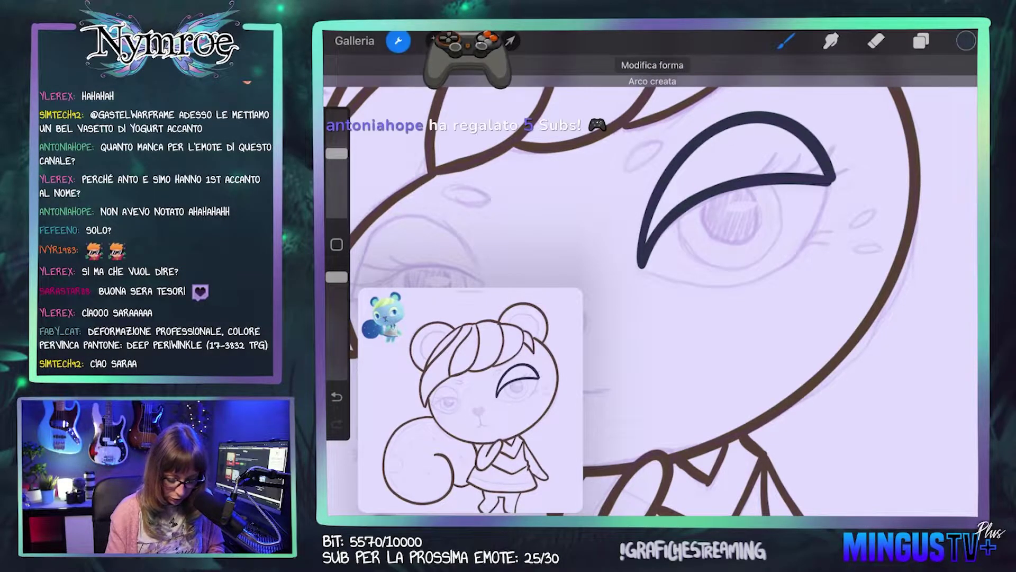
Step: Toggle the Reference window off and back on from the Canvas actions
{"action": "left_click", "coordinate": [399, 41]}
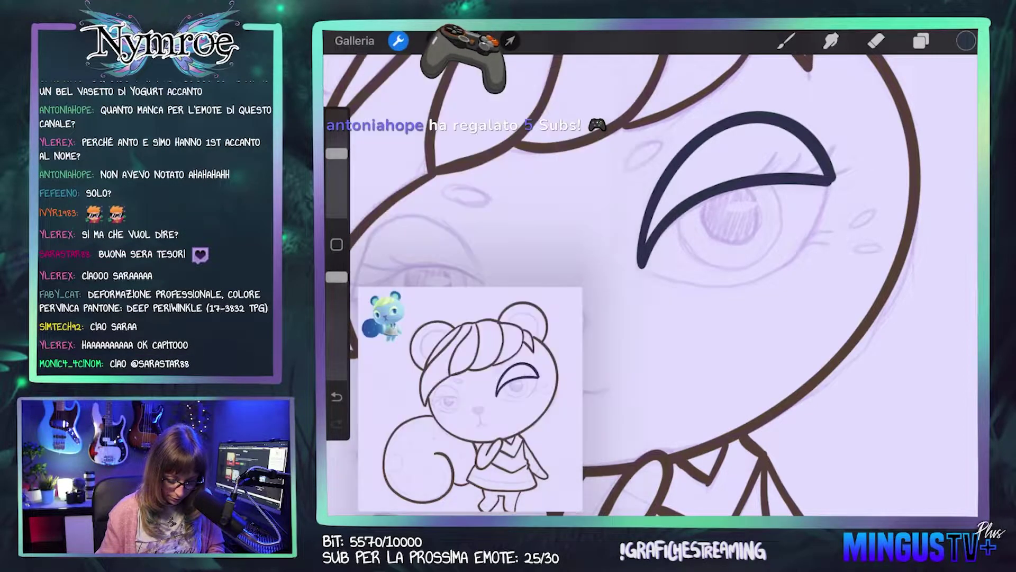
{"action": "left_click", "coordinate": [576, 321]}
{"action": "left_click", "coordinate": [576, 320]}
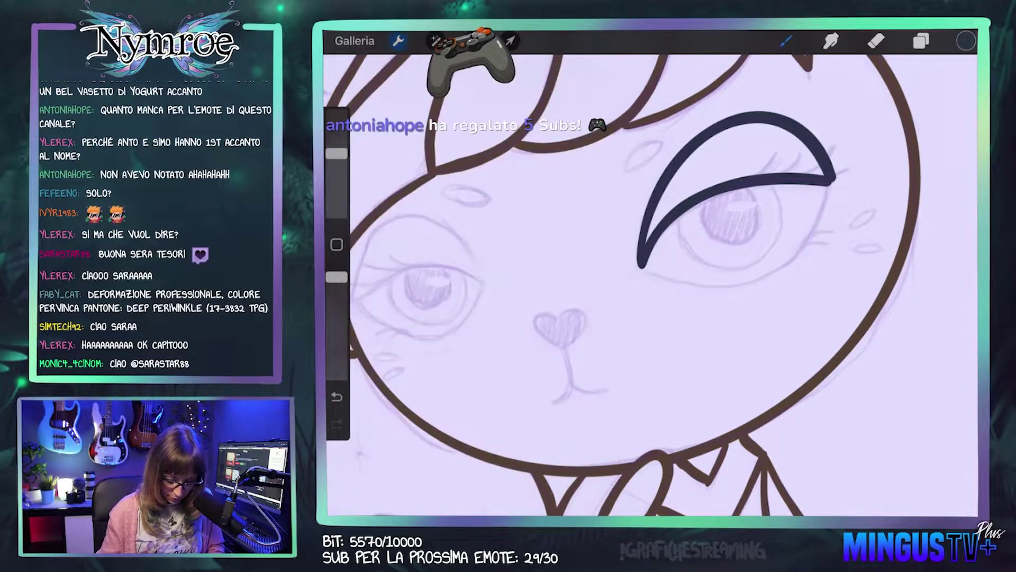
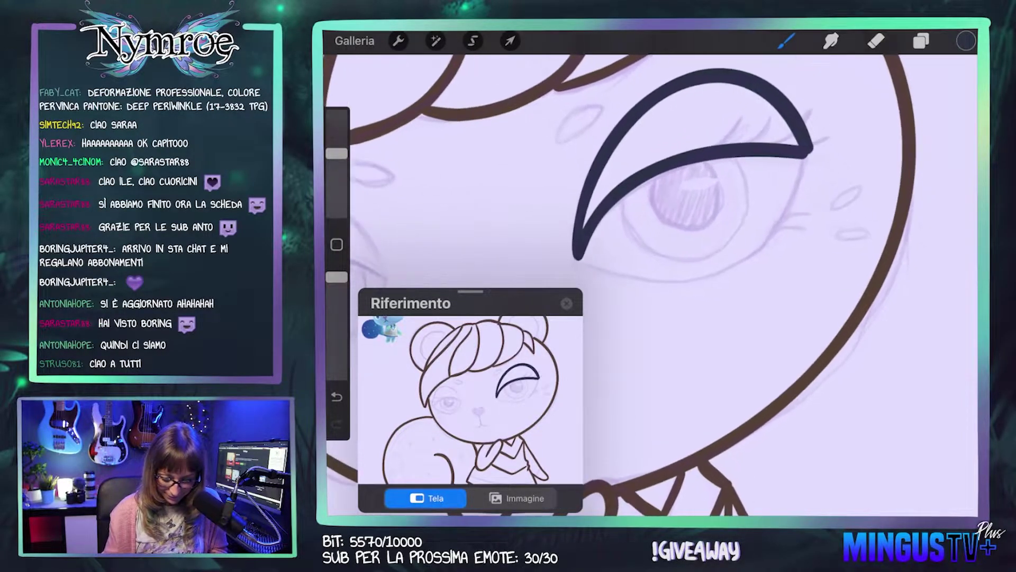
Step: Ink the right eye's dark lower eyelid line, redrawing it shorter after an undo
{"action": "scroll", "coordinate": [598, 180], "scroll_direction": "down", "scroll_amount": 2}
{"action": "scroll", "coordinate": [715, 212], "scroll_direction": "up", "scroll_amount": 2}
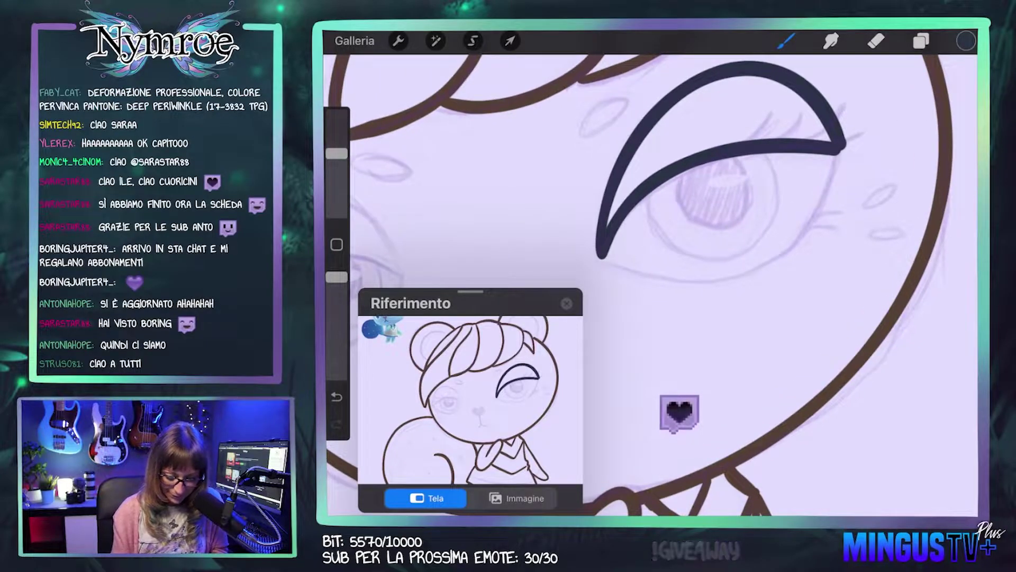
{"action": "mouse_move", "coordinate": [598, 256]}
{"action": "left_mouse_down"}
{"action": "mouse_move", "coordinate": [656, 276]}
{"action": "mouse_move", "coordinate": [713, 279]}
{"action": "left_mouse_up"}
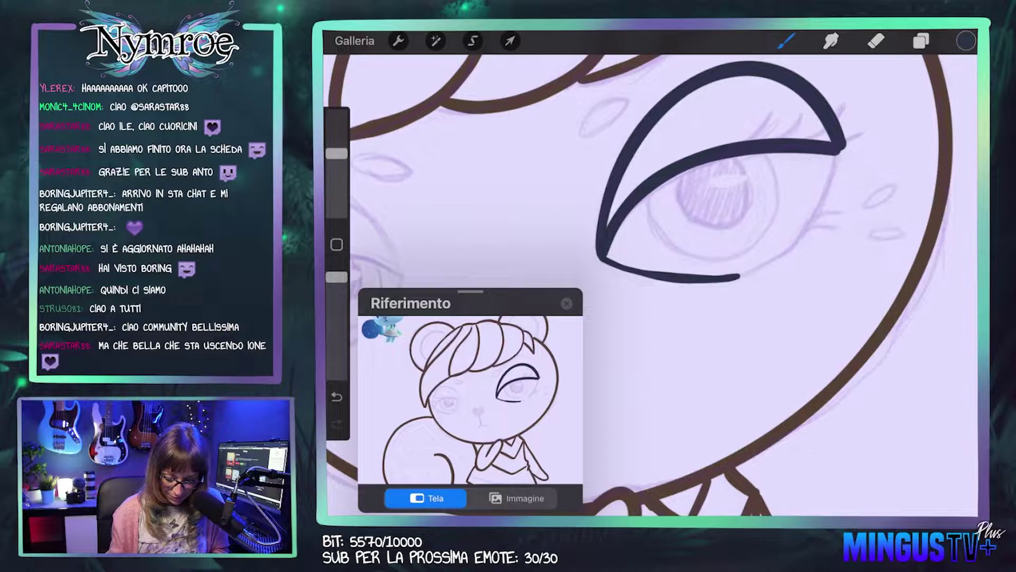
{"action": "key", "text": "ctrl+z"}
{"action": "mouse_move", "coordinate": [598, 258]}
{"action": "left_mouse_down"}
{"action": "mouse_move", "coordinate": [640, 275]}
{"action": "mouse_move", "coordinate": [718, 280]}
{"action": "mouse_move", "coordinate": [786, 254]}
{"action": "mouse_move", "coordinate": [844, 154]}
{"action": "left_mouse_up"}
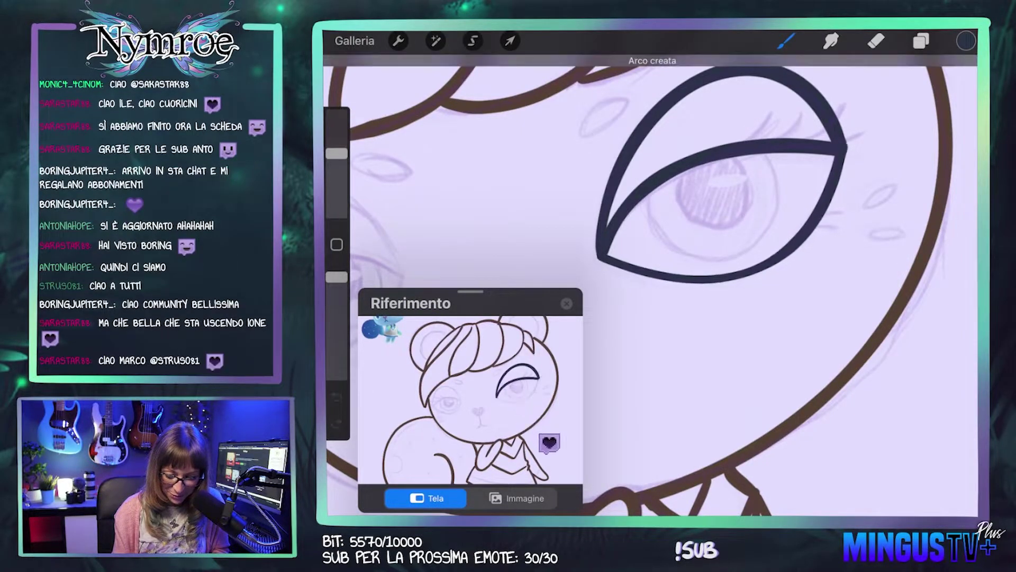
Step: Add a row of eyelashes along the right eye's upper lid
{"action": "left_click_drag", "start_coordinate": [720, 201], "coordinate": [696, 273]}
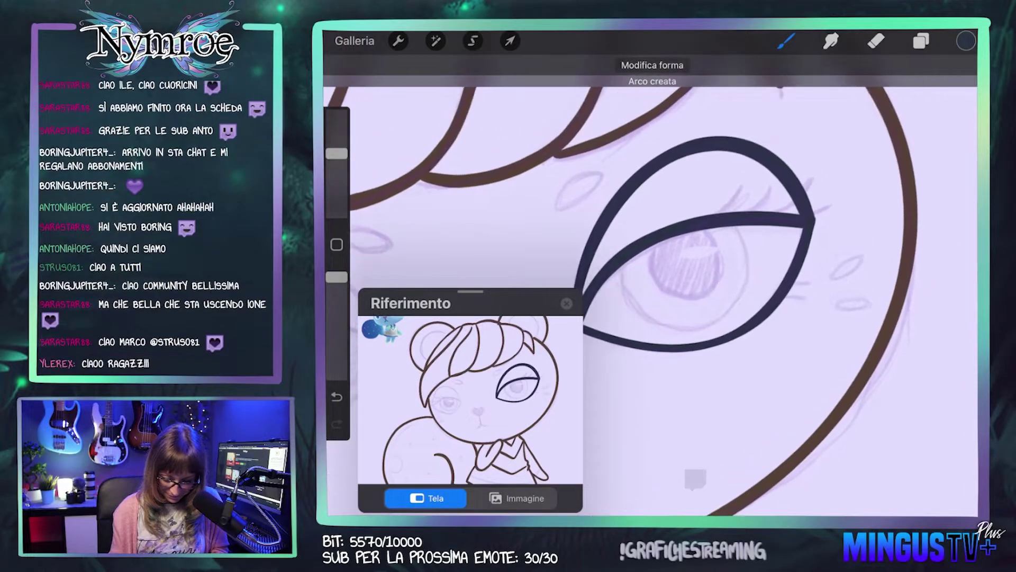
{"action": "mouse_move", "coordinate": [722, 212]}
{"action": "left_mouse_down"}
{"action": "mouse_move", "coordinate": [752, 177]}
{"action": "mouse_move", "coordinate": [781, 188]}
{"action": "mouse_move", "coordinate": [823, 167]}
{"action": "left_mouse_up"}
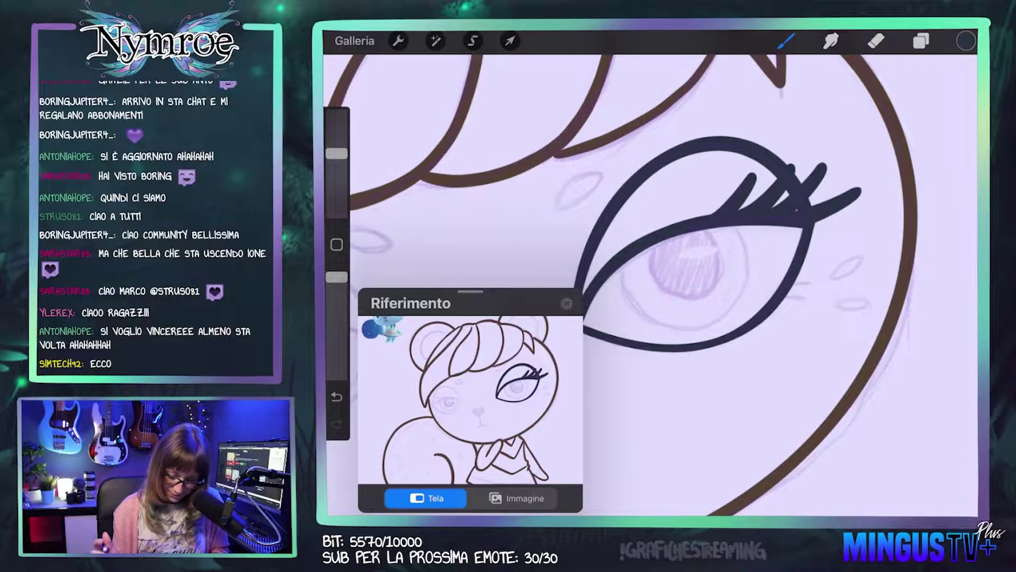
{"action": "left_click_drag", "start_coordinate": [688, 275], "coordinate": [768, 254]}
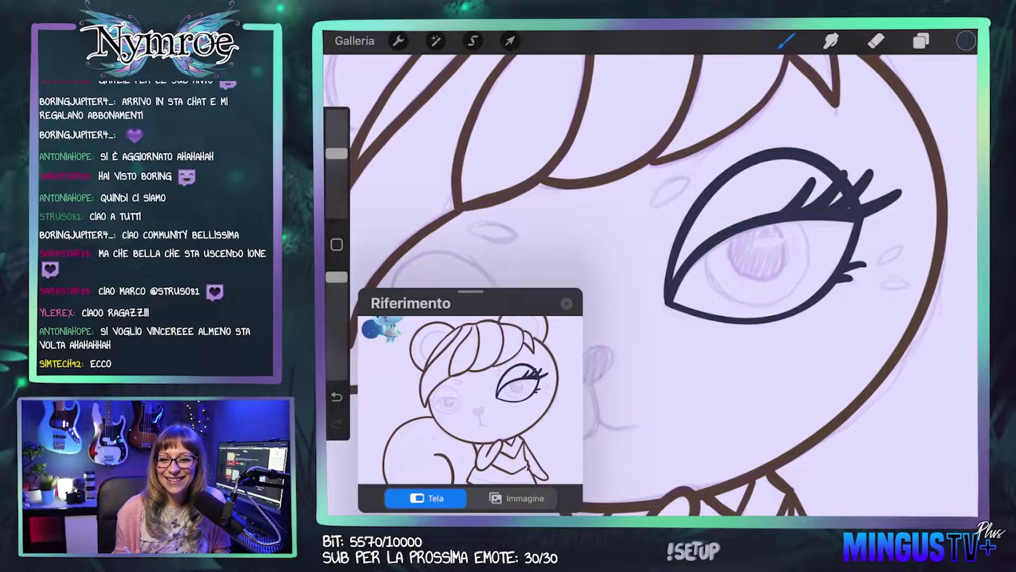
Step: Zoom onto the left eye sketch and ink a smooth dark arc along its upper lid
{"action": "left_click_drag", "start_coordinate": [762, 238], "coordinate": [868, 228]}
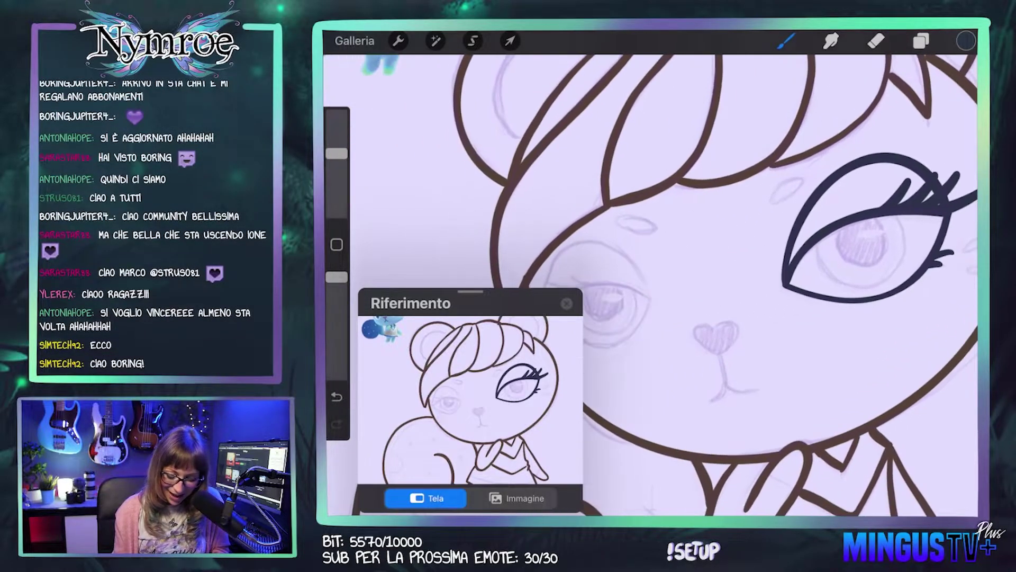
{"action": "scroll", "coordinate": [614, 296], "scroll_direction": "up", "scroll_amount": 5}
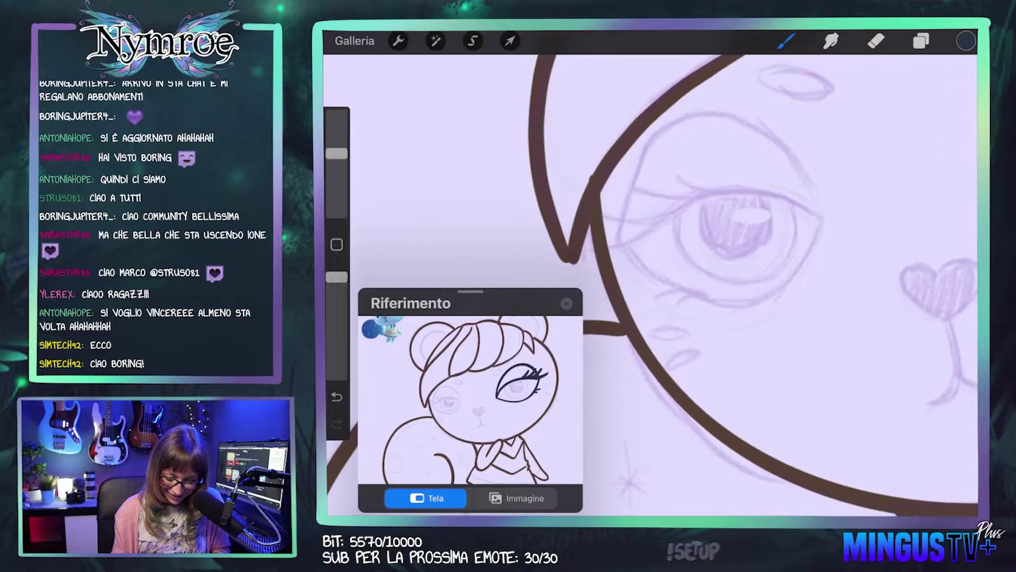
{"action": "scroll", "coordinate": [757, 274], "scroll_direction": "up", "scroll_amount": 2}
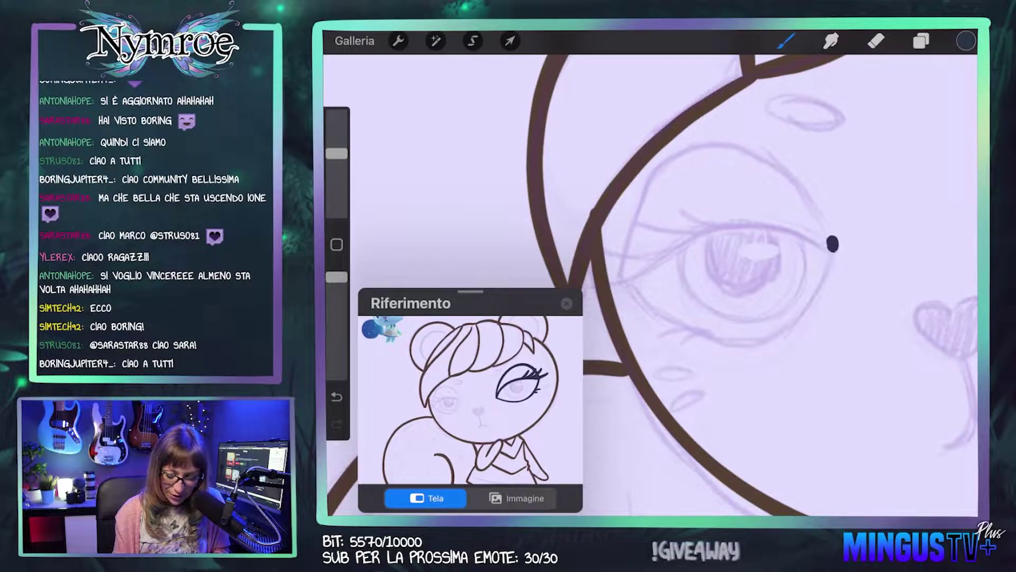
{"action": "mouse_move", "coordinate": [833, 246]}
{"action": "left_mouse_down"}
{"action": "mouse_move", "coordinate": [804, 189]}
{"action": "mouse_move", "coordinate": [627, 253]}
{"action": "mouse_move", "coordinate": [624, 280]}
{"action": "left_mouse_up"}
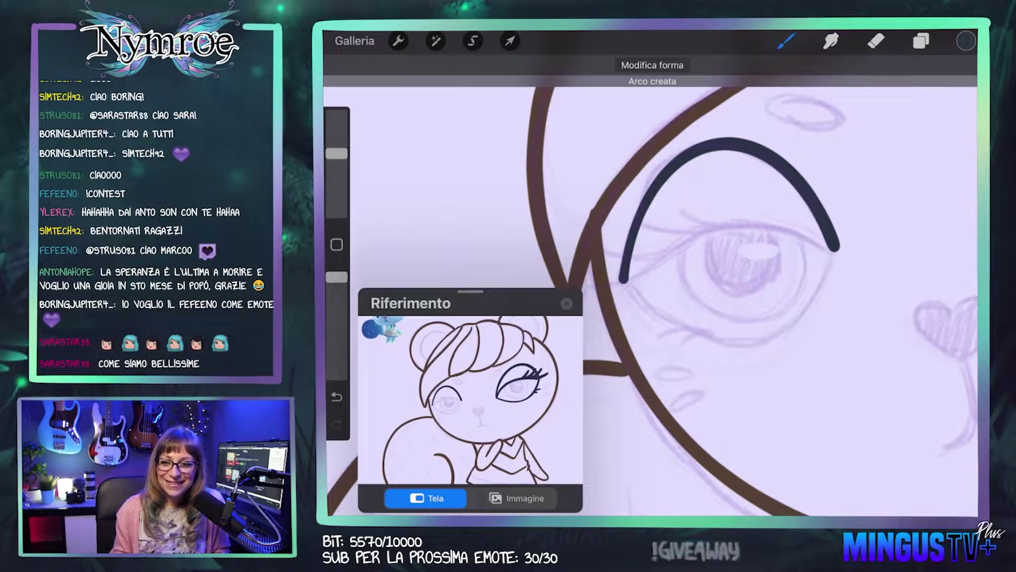
Step: Ink the left eye's lower eyelid curve and the eyelid crease line
{"action": "scroll", "coordinate": [651, 296], "scroll_direction": "down", "scroll_amount": 2}
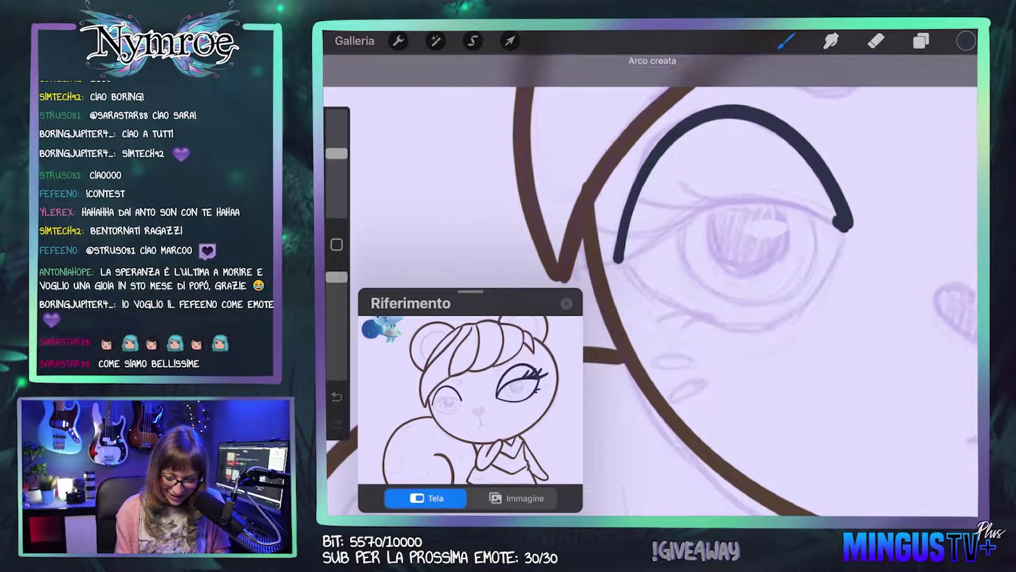
{"action": "mouse_move", "coordinate": [847, 228]}
{"action": "left_mouse_down"}
{"action": "mouse_move", "coordinate": [680, 211]}
{"action": "mouse_move", "coordinate": [620, 262]}
{"action": "left_mouse_up"}
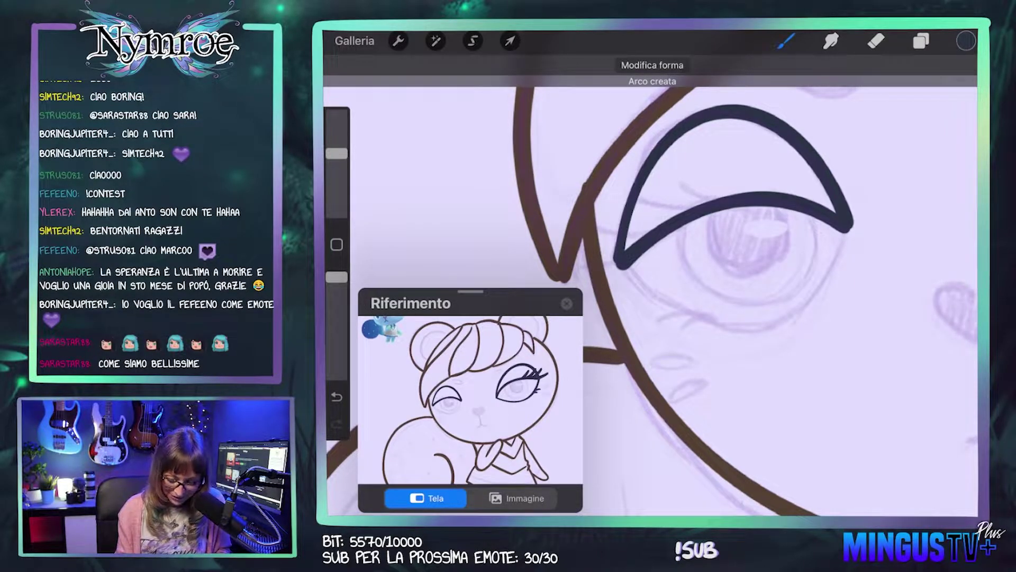
{"action": "mouse_move", "coordinate": [847, 228]}
{"action": "left_mouse_down"}
{"action": "mouse_move", "coordinate": [794, 321]}
{"action": "mouse_move", "coordinate": [717, 325]}
{"action": "mouse_move", "coordinate": [620, 264]}
{"action": "left_mouse_up"}
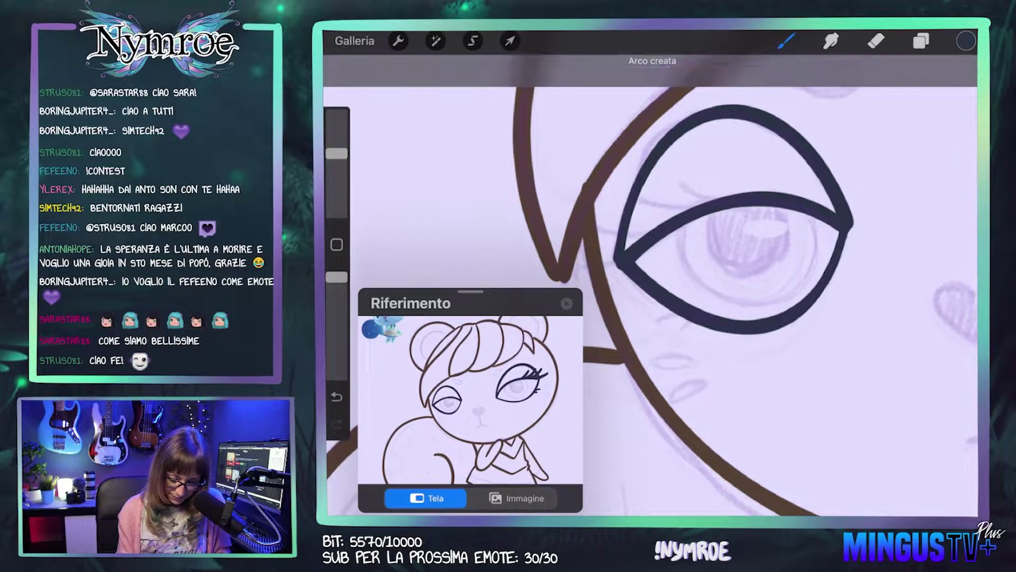
{"action": "left_click_drag", "start_coordinate": [673, 177], "coordinate": [751, 202]}
Step: Redraw the eyelashes at the left eye's outer corner after undoing one, then zoom out
{"action": "scroll", "coordinate": [651, 286], "scroll_direction": "down", "scroll_amount": 3}
{"action": "scroll", "coordinate": [651, 286], "scroll_direction": "down", "scroll_amount": 2}
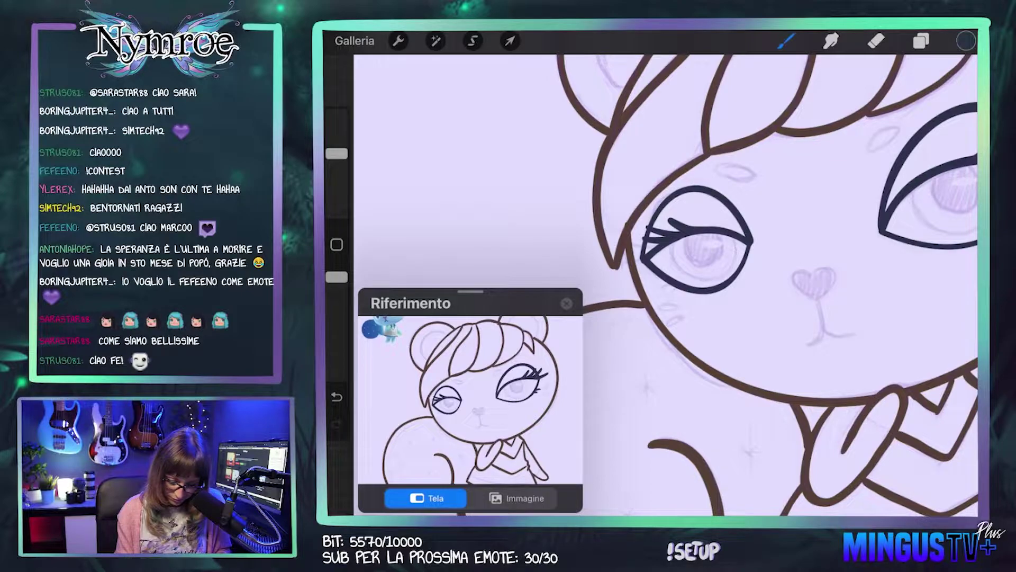
{"action": "key", "text": "ctrl+z"}
{"action": "left_click_drag", "start_coordinate": [662, 239], "coordinate": [635, 242]}
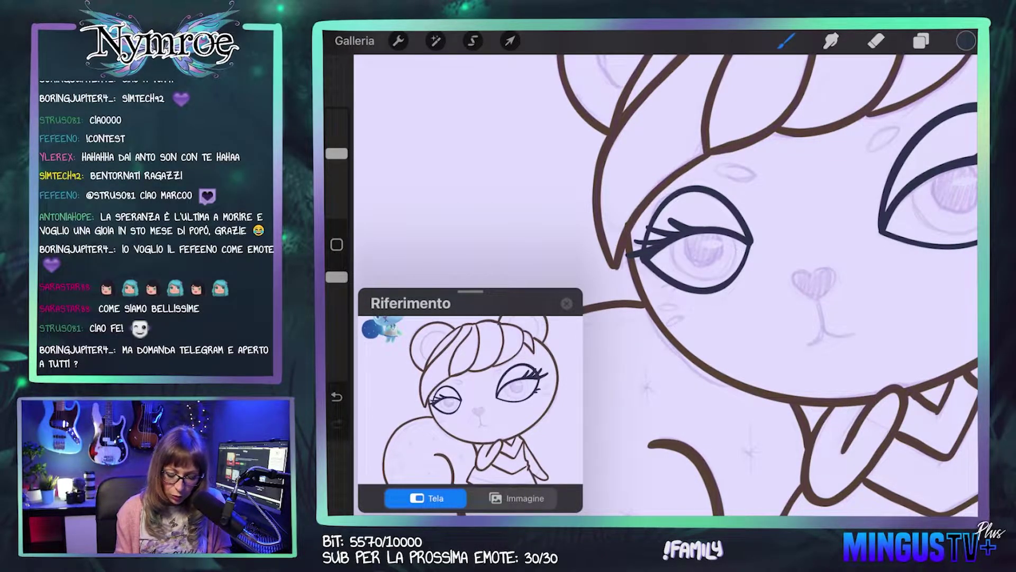
{"action": "scroll", "coordinate": [741, 286], "scroll_direction": "right", "scroll_amount": 3}
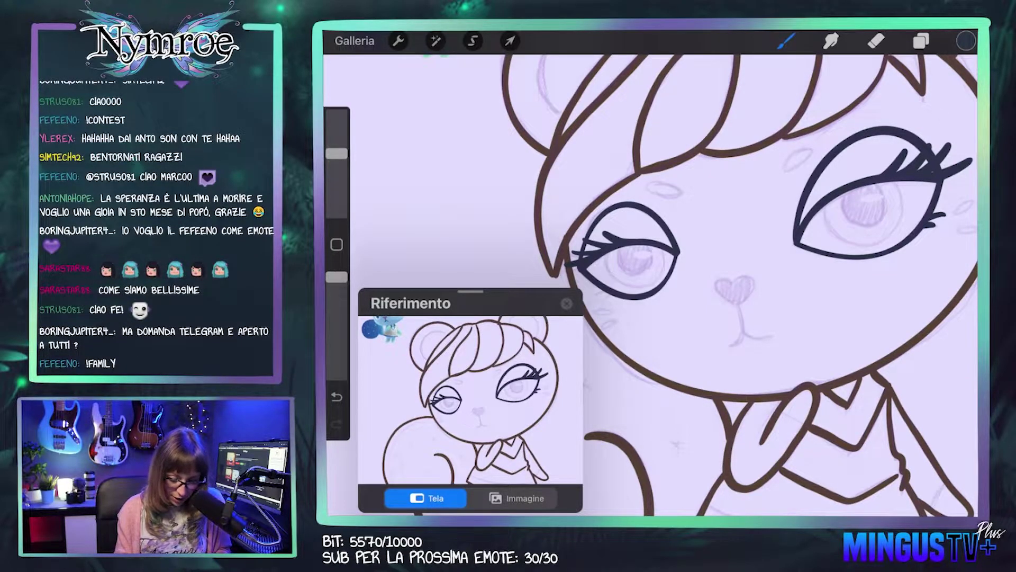
{"action": "scroll", "coordinate": [652, 286], "scroll_direction": "up", "scroll_amount": 5}
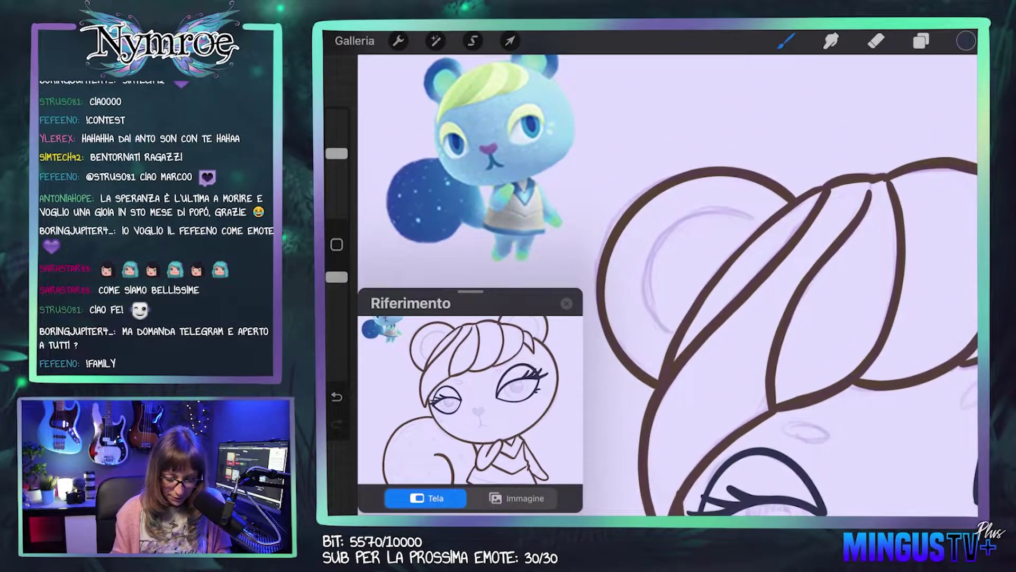
{"action": "scroll", "coordinate": [783, 286], "scroll_direction": "down", "scroll_amount": 2}
{"action": "scroll", "coordinate": [784, 286], "scroll_direction": "down", "scroll_amount": 2}
{"action": "scroll", "coordinate": [783, 286], "scroll_direction": "down", "scroll_amount": 2}
{"action": "scroll", "coordinate": [784, 286], "scroll_direction": "down", "scroll_amount": 1}
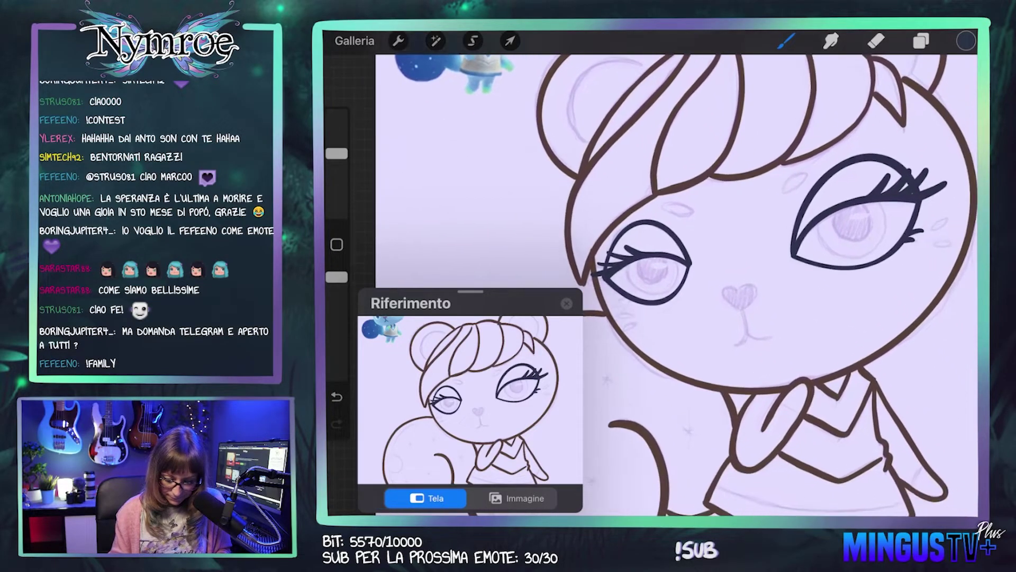
{"action": "scroll", "coordinate": [652, 286], "scroll_direction": "up", "scroll_amount": 3}
{"action": "scroll", "coordinate": [651, 286], "scroll_direction": "up", "scroll_amount": 1}
{"action": "scroll", "coordinate": [652, 286], "scroll_direction": "up", "scroll_amount": 1}
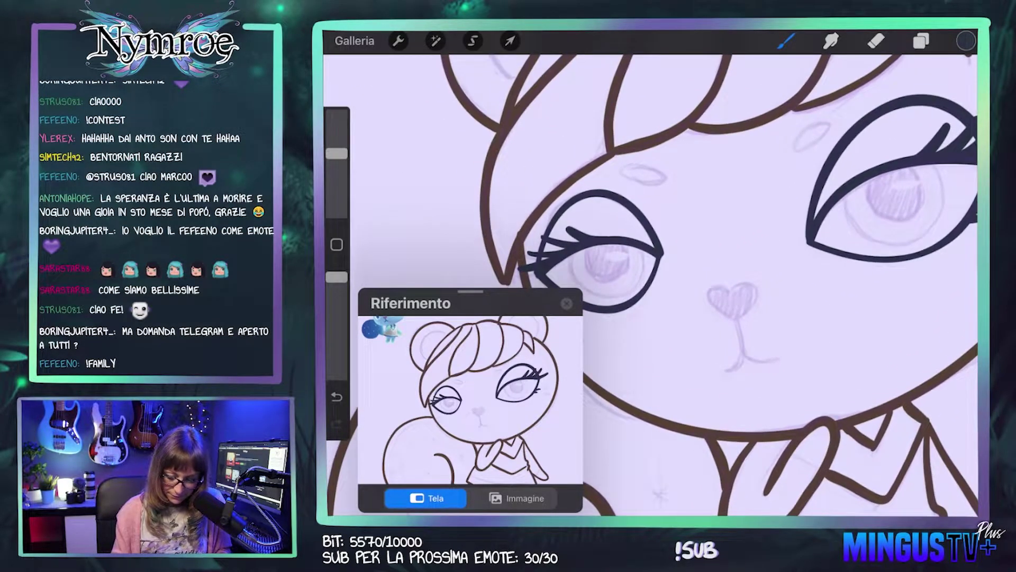
Step: Pick a soft pink from the magenta hue and outline the heart-shaped nose
{"action": "left_click", "coordinate": [966, 41]}
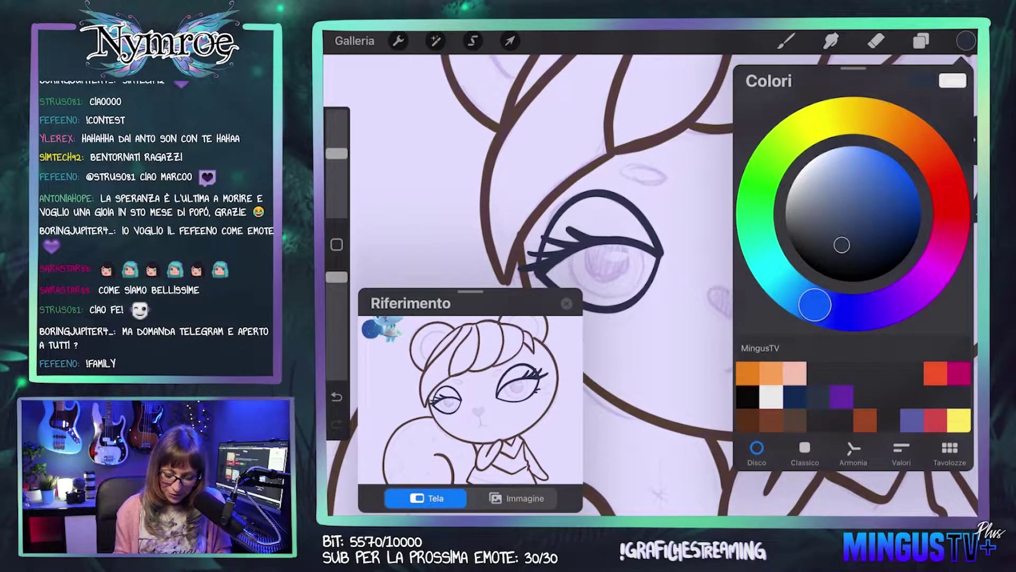
{"action": "left_click_drag", "start_coordinate": [816, 306], "coordinate": [929, 277]}
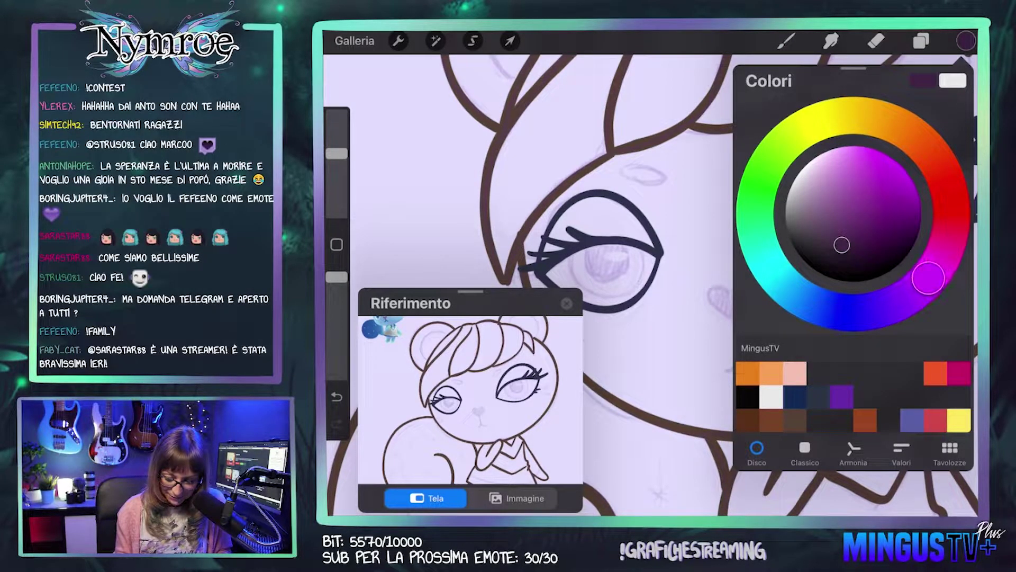
{"action": "left_click", "coordinate": [853, 161]}
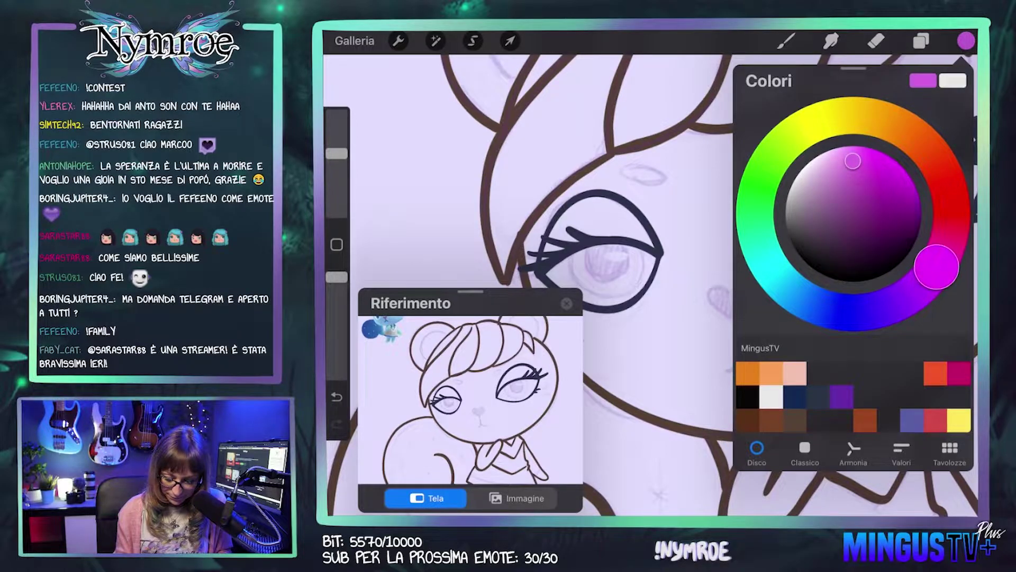
{"action": "left_click_drag", "start_coordinate": [928, 279], "coordinate": [930, 275]}
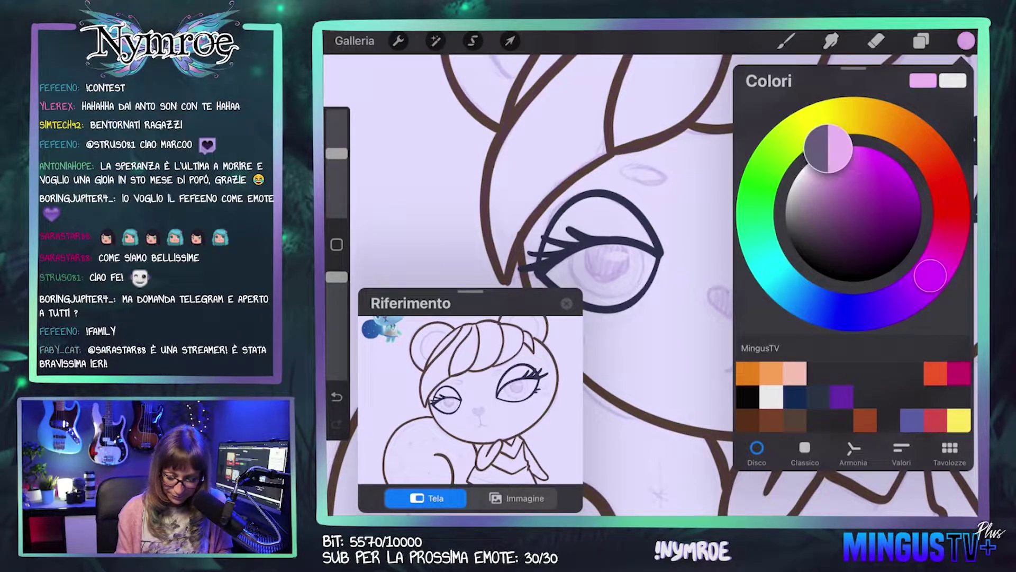
{"action": "left_click_drag", "start_coordinate": [853, 160], "coordinate": [834, 163]}
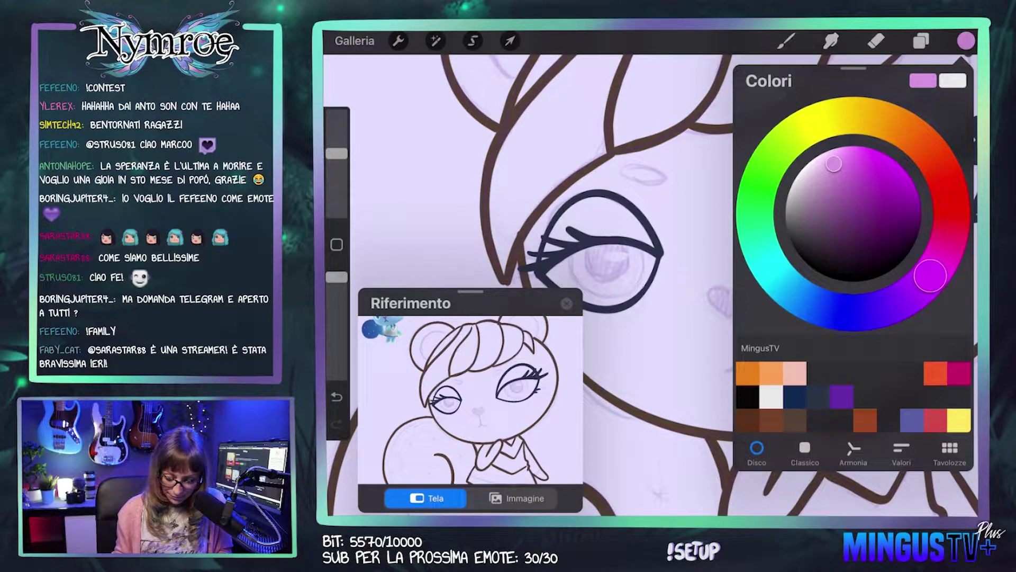
{"action": "left_click_drag", "start_coordinate": [704, 287], "coordinate": [735, 320]}
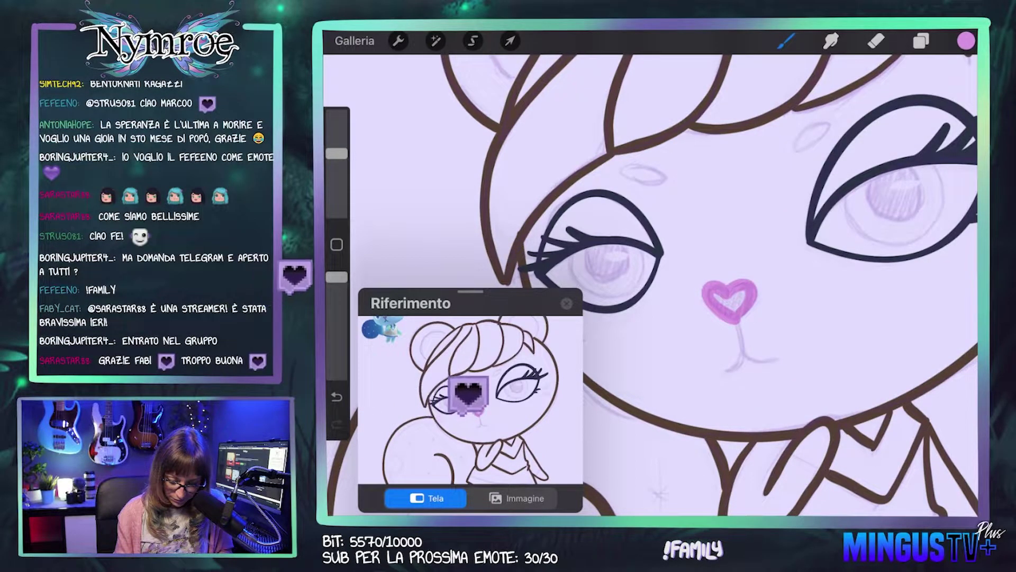
Step: Fill the heart nose solid pink, undoing an extra stroke on its right edge
{"action": "left_click_drag", "start_coordinate": [966, 41], "coordinate": [730, 300]}
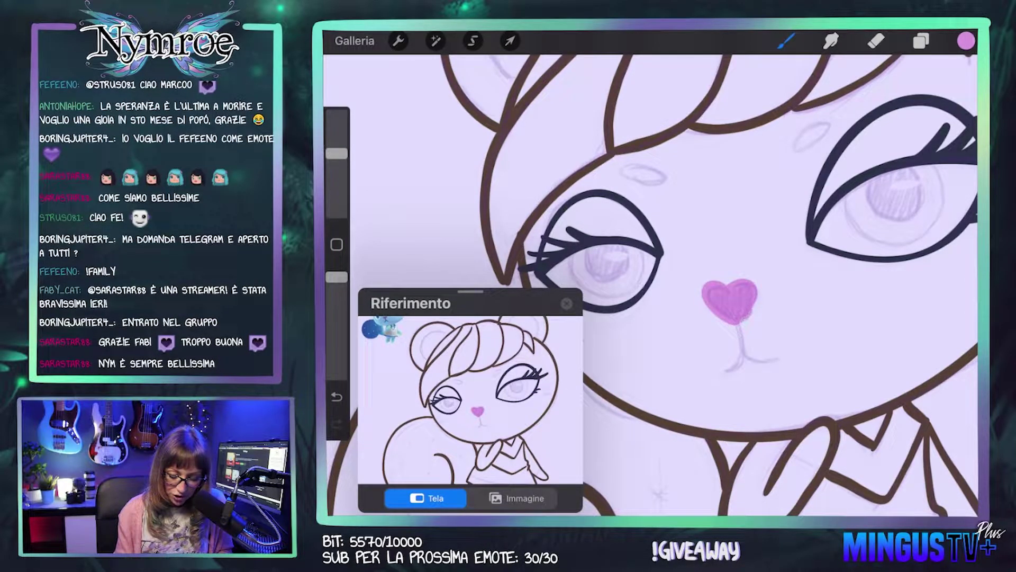
{"action": "left_click_drag", "start_coordinate": [756, 311], "coordinate": [751, 279]}
{"action": "key", "text": "ctrl+z"}
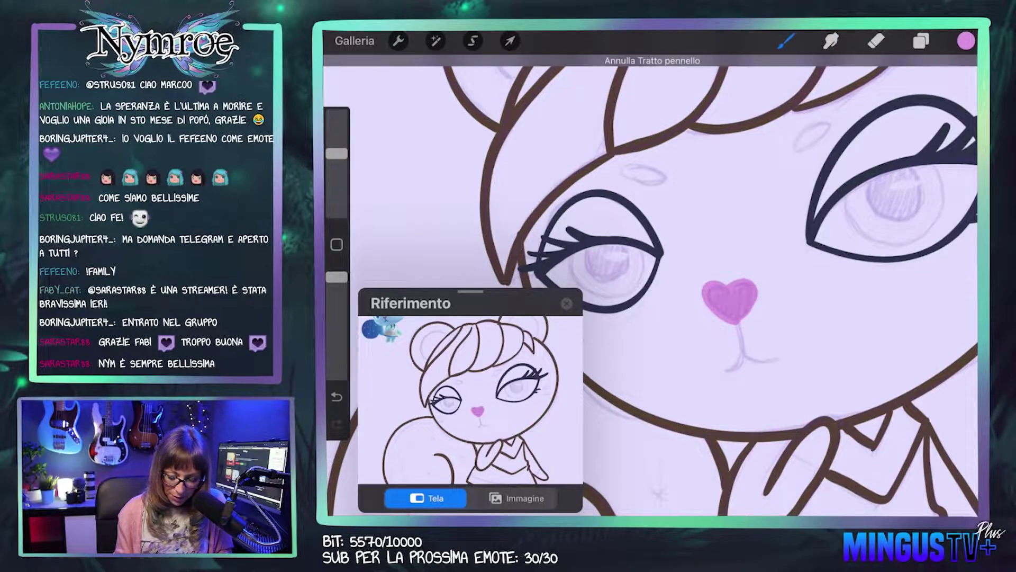
{"action": "scroll", "coordinate": [663, 217], "scroll_direction": "up", "scroll_amount": 2}
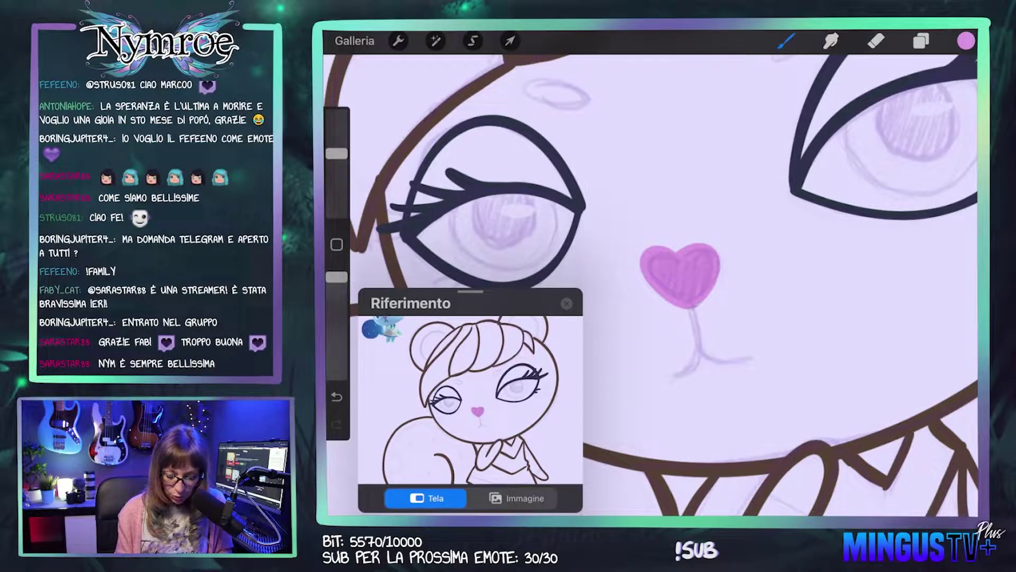
{"action": "scroll", "coordinate": [651, 275], "scroll_direction": "down", "scroll_amount": 2}
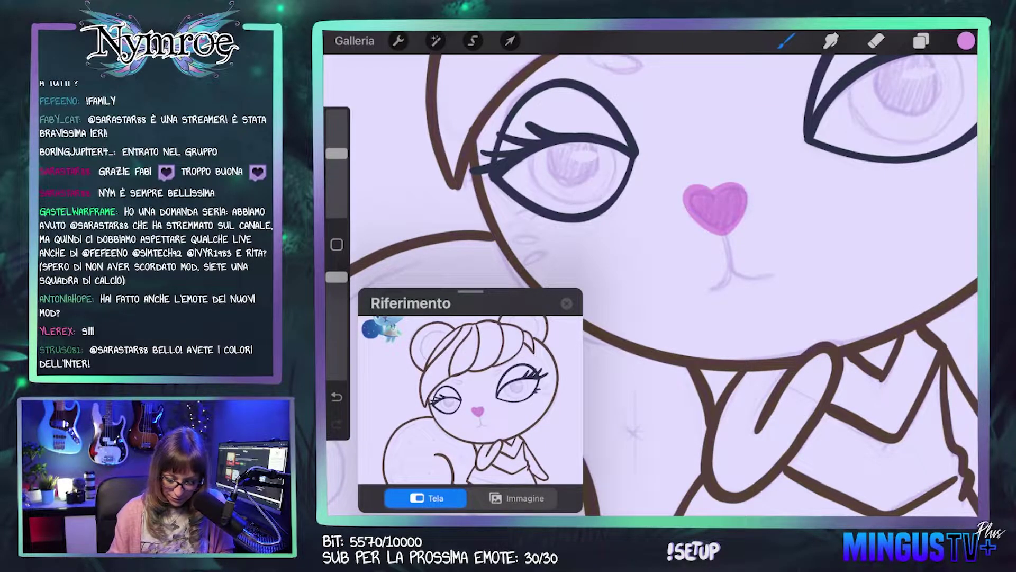
{"action": "left_click_drag", "start_coordinate": [715, 207], "coordinate": [702, 273]}
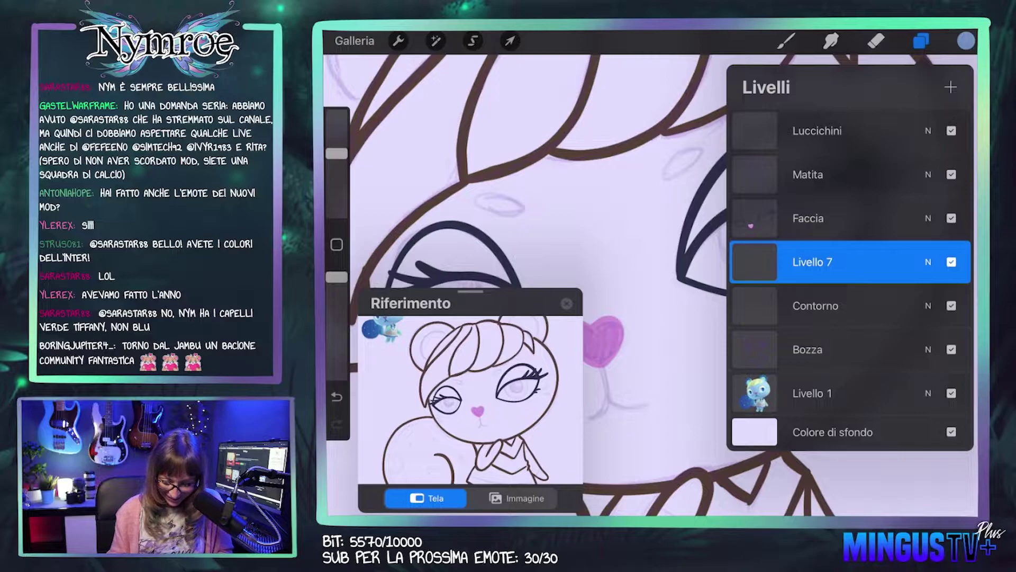
Step: Paint the right iris light blue with darker blue shading, leaving a white crescent
{"action": "left_click", "coordinate": [921, 40]}
{"action": "left_click", "coordinate": [787, 41]}
{"action": "scroll", "coordinate": [652, 286], "scroll_direction": "up", "scroll_amount": 3}
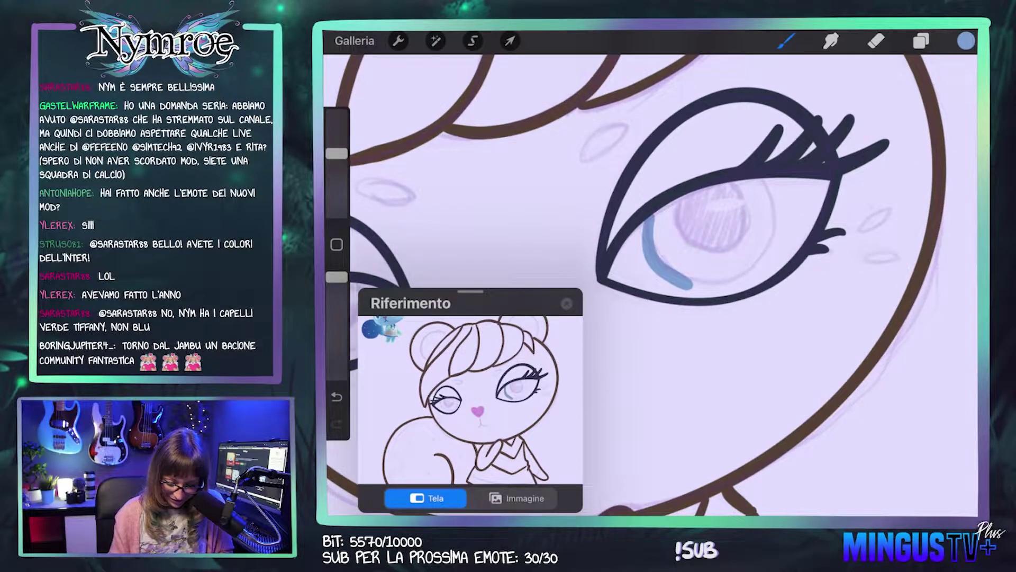
{"action": "key", "text": "ctrl+z"}
{"action": "mouse_move", "coordinate": [647, 213]}
{"action": "left_mouse_down"}
{"action": "mouse_move", "coordinate": [710, 285]}
{"action": "mouse_move", "coordinate": [763, 182]}
{"action": "mouse_move", "coordinate": [754, 180]}
{"action": "left_mouse_up"}
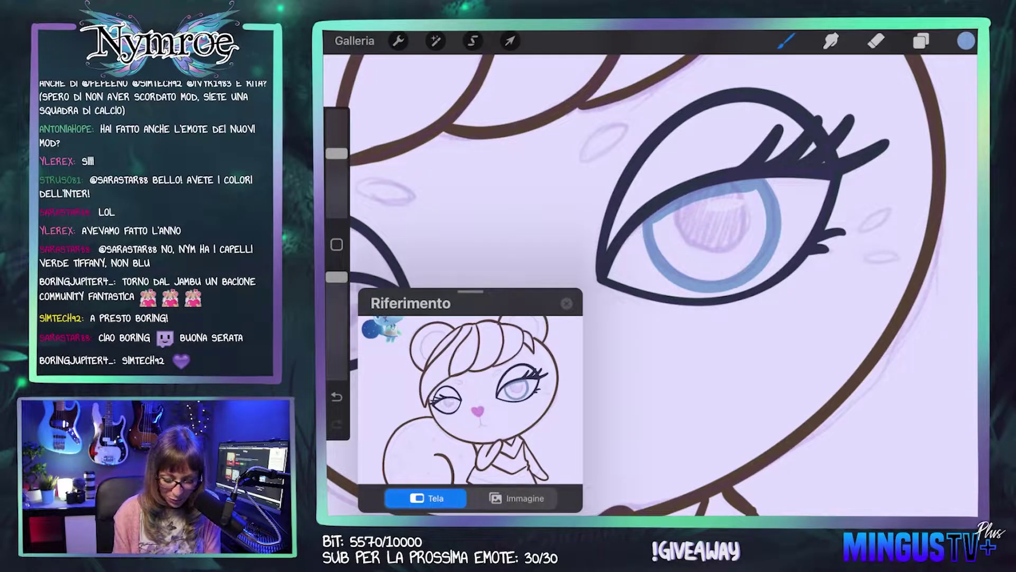
{"action": "mouse_move", "coordinate": [657, 238]}
{"action": "left_mouse_down"}
{"action": "mouse_move", "coordinate": [725, 207]}
{"action": "mouse_move", "coordinate": [762, 209]}
{"action": "left_mouse_up"}
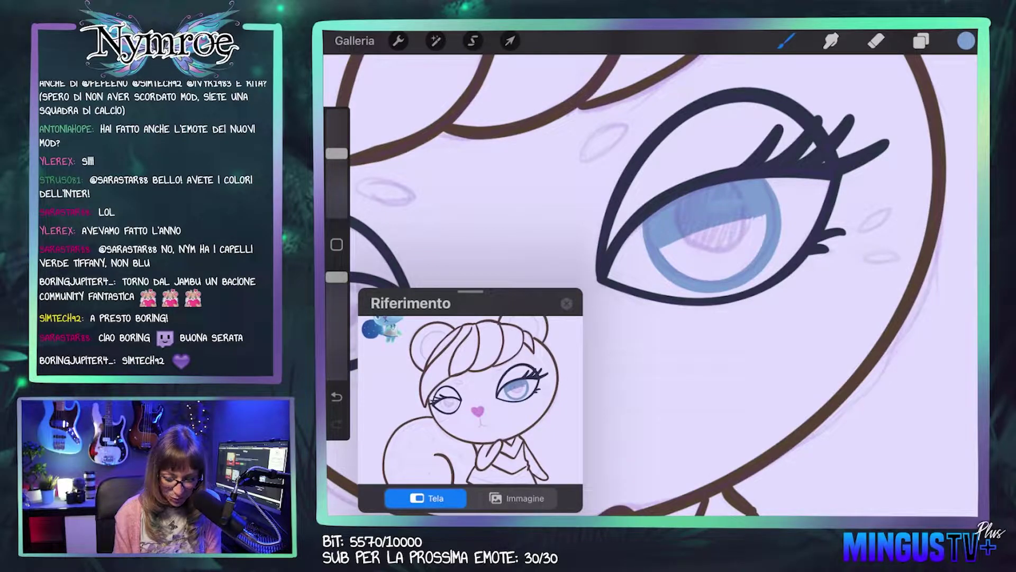
{"action": "left_click_drag", "start_coordinate": [664, 250], "coordinate": [738, 223]}
{"action": "left_click_drag", "start_coordinate": [667, 259], "coordinate": [731, 233]}
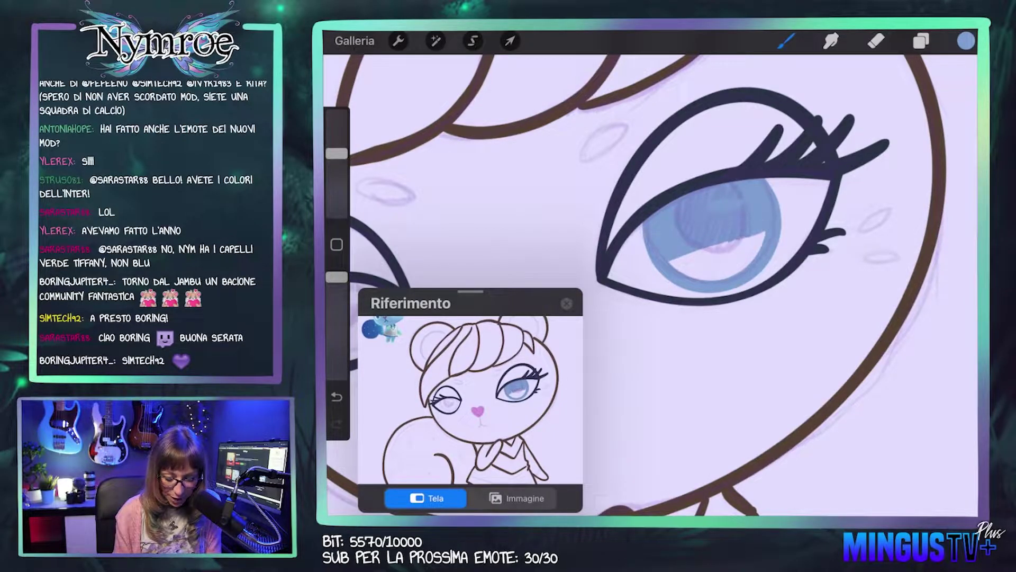
{"action": "left_click_drag", "start_coordinate": [670, 265], "coordinate": [736, 241]}
{"action": "left_click_drag", "start_coordinate": [676, 270], "coordinate": [760, 250]}
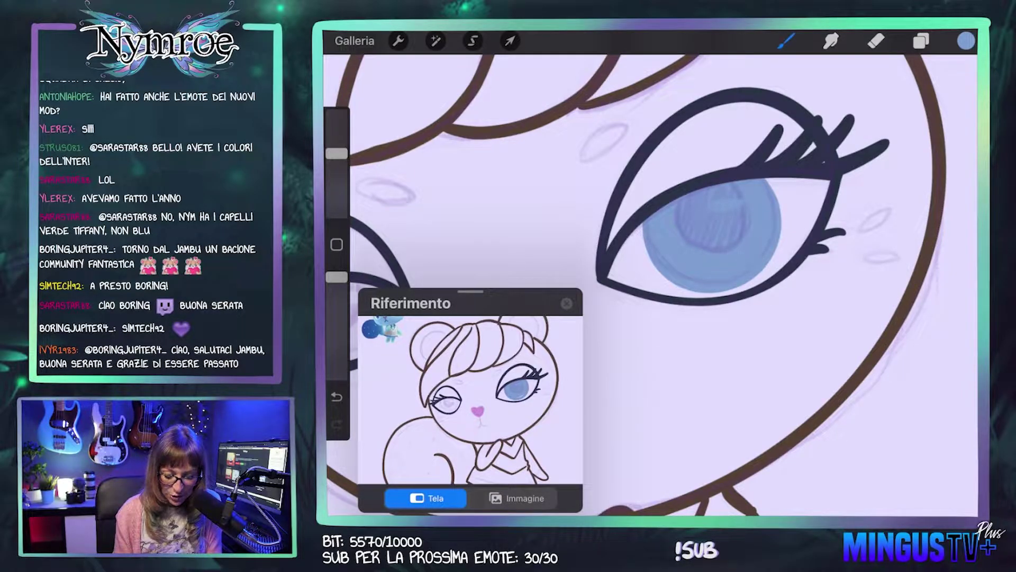
Step: Ring the left iris in blue and fill it with blue shading
{"action": "scroll", "coordinate": [656, 286], "scroll_direction": "left", "scroll_amount": 10}
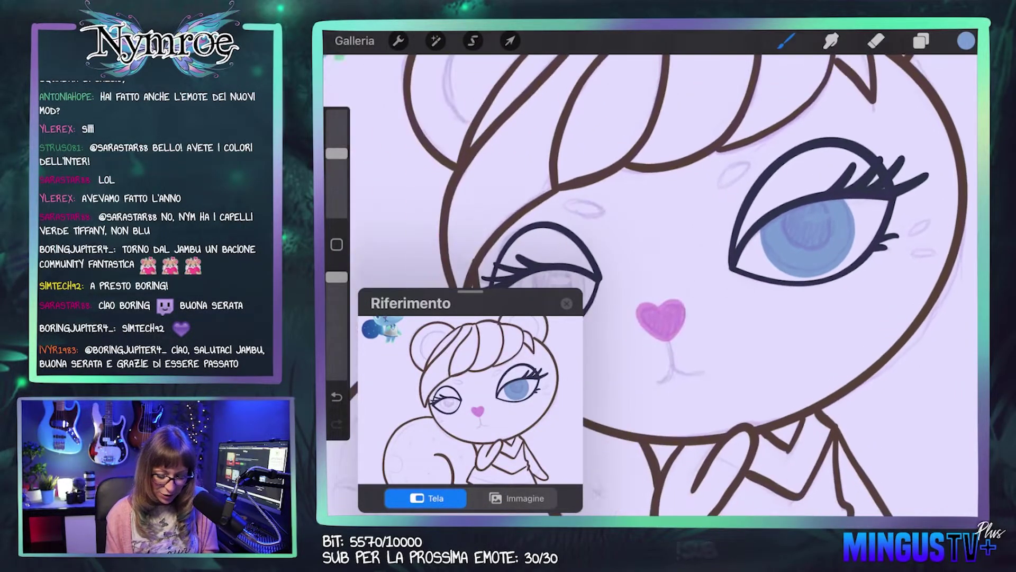
{"action": "scroll", "coordinate": [667, 238], "scroll_direction": "up", "scroll_amount": 3}
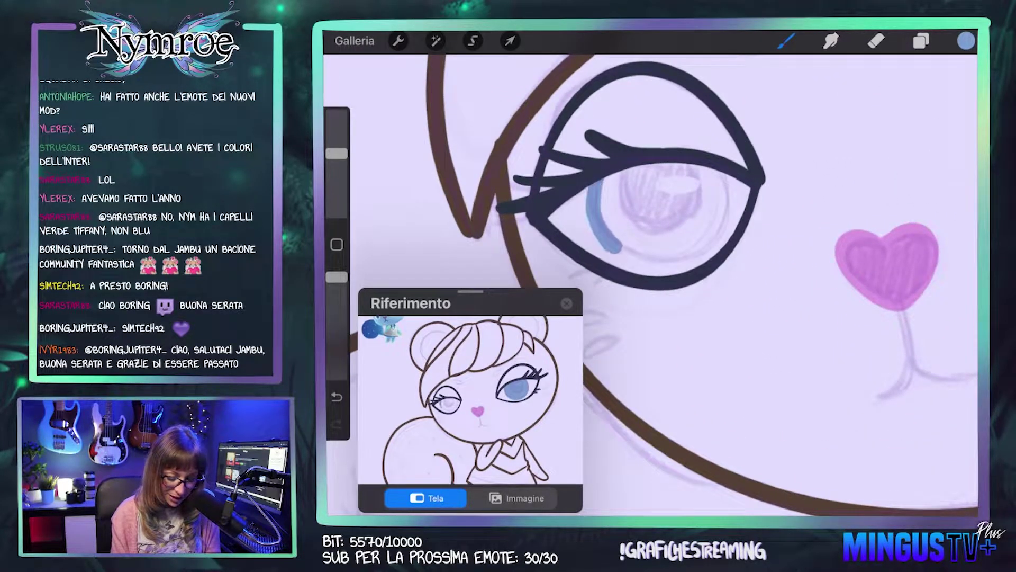
{"action": "mouse_move", "coordinate": [617, 247]}
{"action": "left_mouse_down"}
{"action": "mouse_move", "coordinate": [661, 267]}
{"action": "mouse_move", "coordinate": [701, 248]}
{"action": "mouse_move", "coordinate": [727, 196]}
{"action": "mouse_move", "coordinate": [715, 171]}
{"action": "left_mouse_up"}
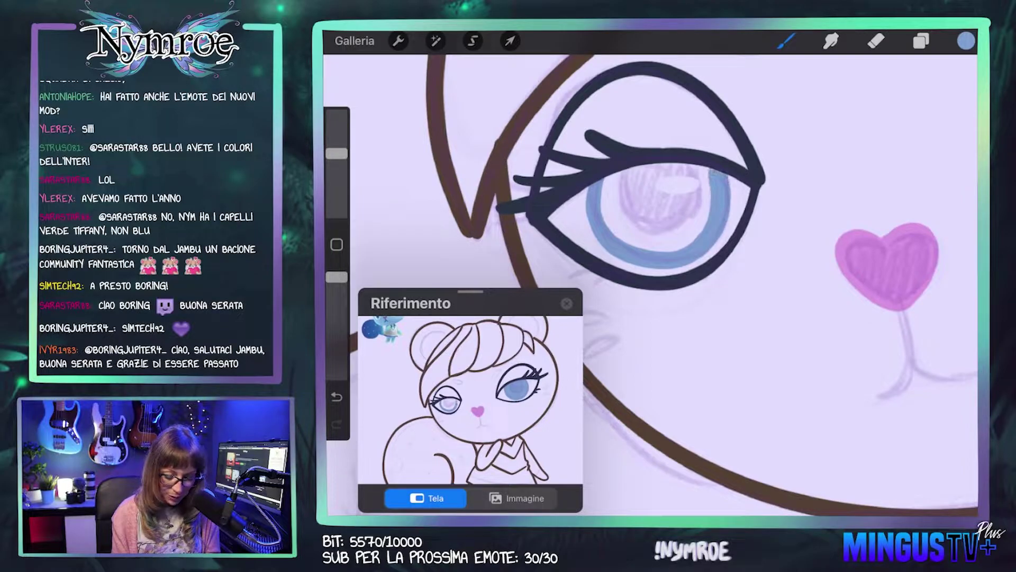
{"action": "mouse_move", "coordinate": [728, 232]}
{"action": "left_mouse_down"}
{"action": "mouse_move", "coordinate": [726, 178]}
{"action": "mouse_move", "coordinate": [629, 173]}
{"action": "left_mouse_up"}
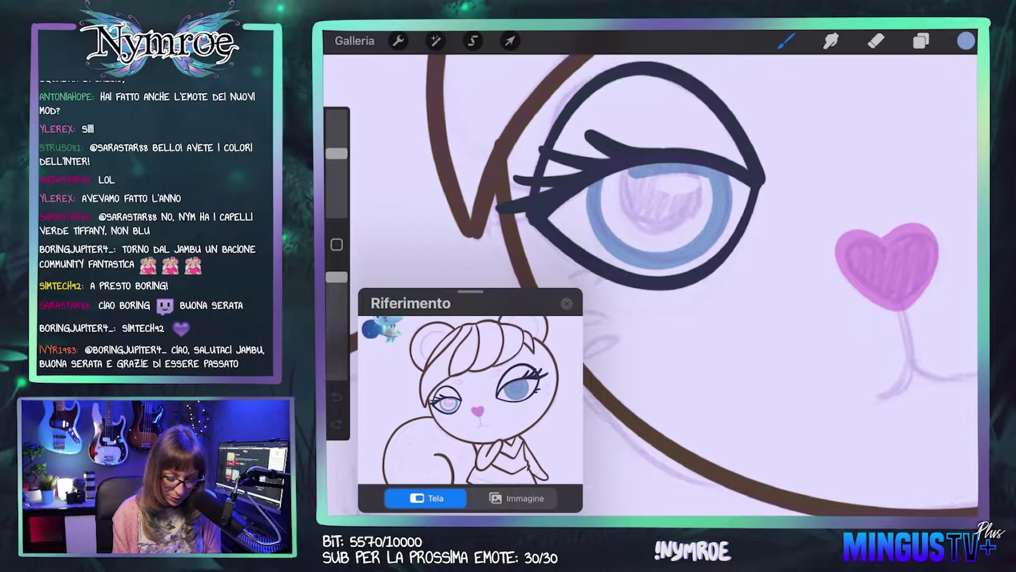
{"action": "mouse_move", "coordinate": [710, 177]}
{"action": "left_mouse_down"}
{"action": "mouse_move", "coordinate": [630, 189]}
{"action": "mouse_move", "coordinate": [607, 200]}
{"action": "mouse_move", "coordinate": [651, 197]}
{"action": "mouse_move", "coordinate": [609, 209]}
{"action": "left_mouse_up"}
{"action": "left_click_drag", "start_coordinate": [694, 197], "coordinate": [603, 214]}
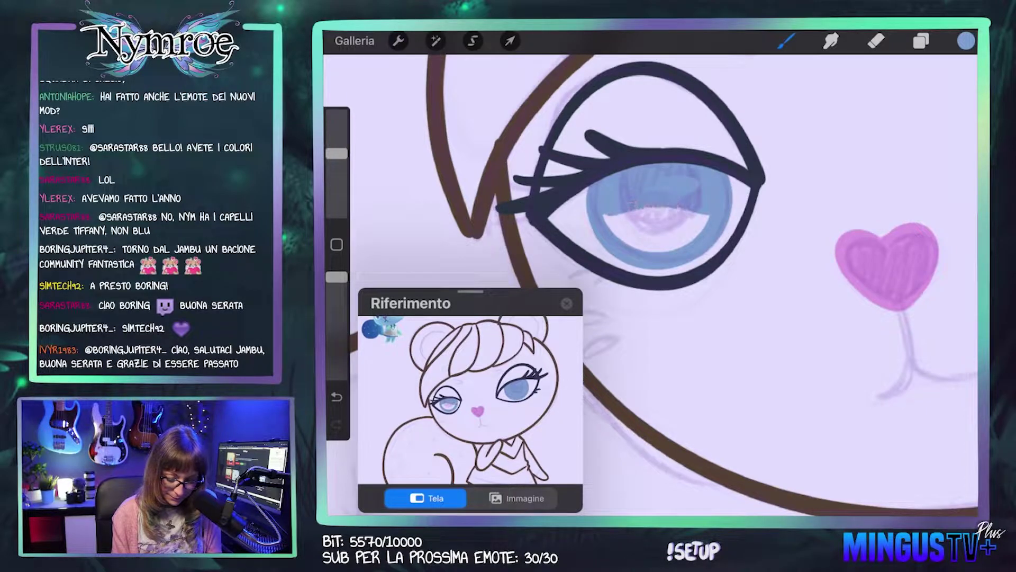
{"action": "left_click_drag", "start_coordinate": [709, 209], "coordinate": [611, 223]}
{"action": "mouse_move", "coordinate": [704, 221]}
{"action": "left_mouse_down"}
{"action": "mouse_move", "coordinate": [612, 233]}
{"action": "mouse_move", "coordinate": [654, 250]}
{"action": "mouse_move", "coordinate": [699, 232]}
{"action": "mouse_move", "coordinate": [638, 234]}
{"action": "left_mouse_up"}
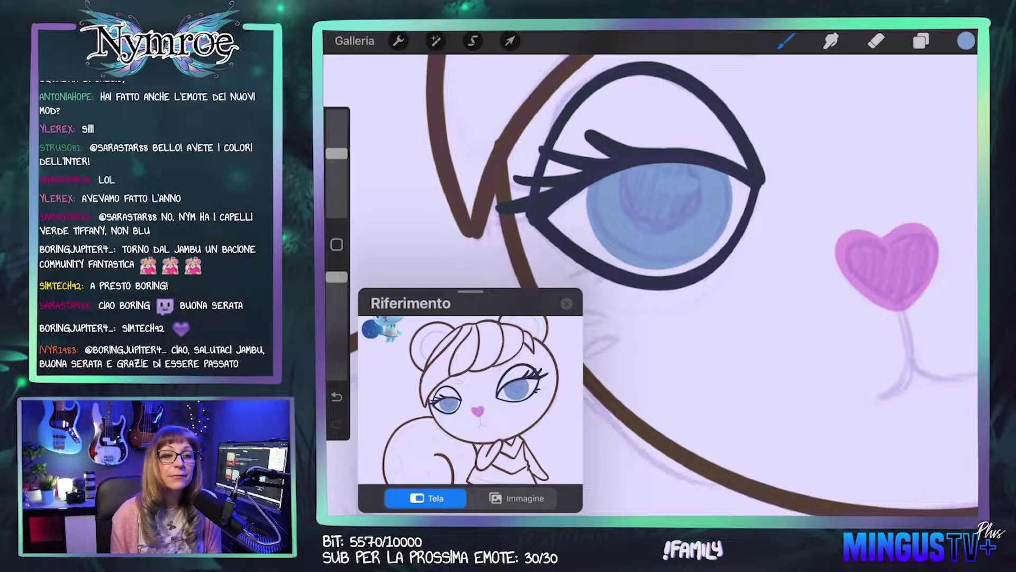
{"action": "scroll", "coordinate": [651, 264], "scroll_direction": "down", "scroll_amount": 2}
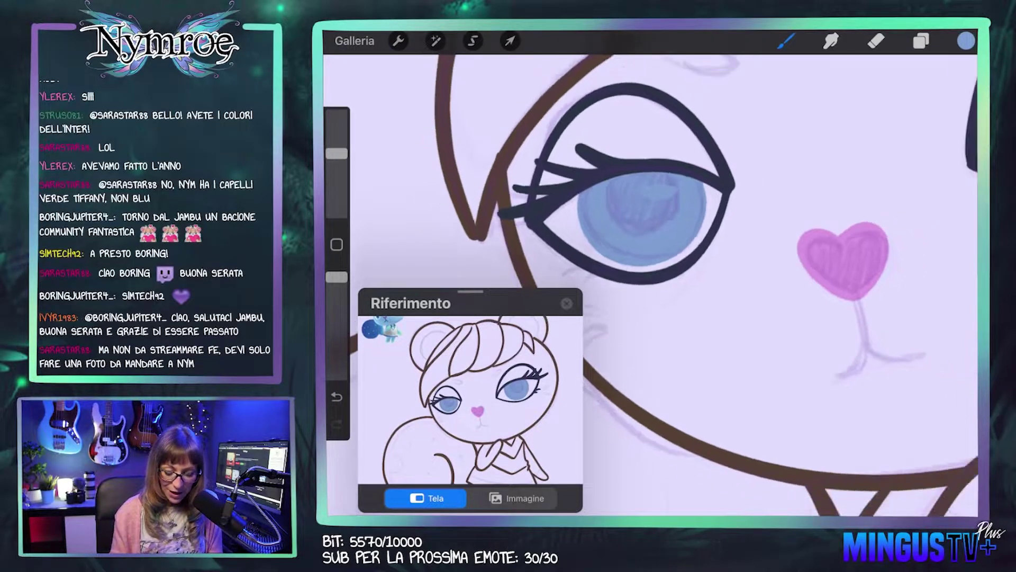
{"action": "scroll", "coordinate": [651, 265], "scroll_direction": "down", "scroll_amount": 2}
{"action": "scroll", "coordinate": [651, 265], "scroll_direction": "down", "scroll_amount": 2}
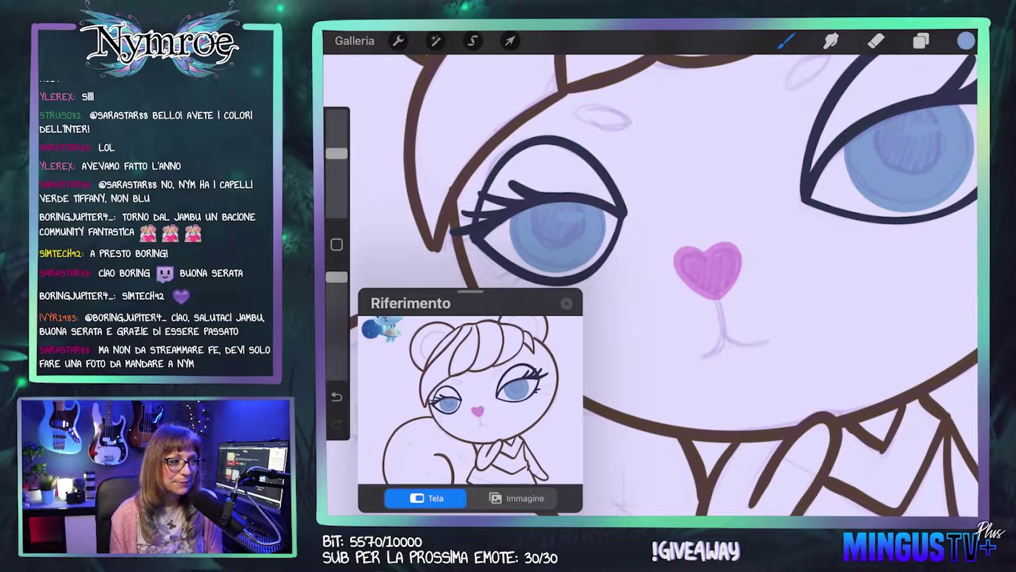
Step: Add a new layer for the pupils and pick a darker blue
{"action": "scroll", "coordinate": [651, 264], "scroll_direction": "down", "scroll_amount": 2}
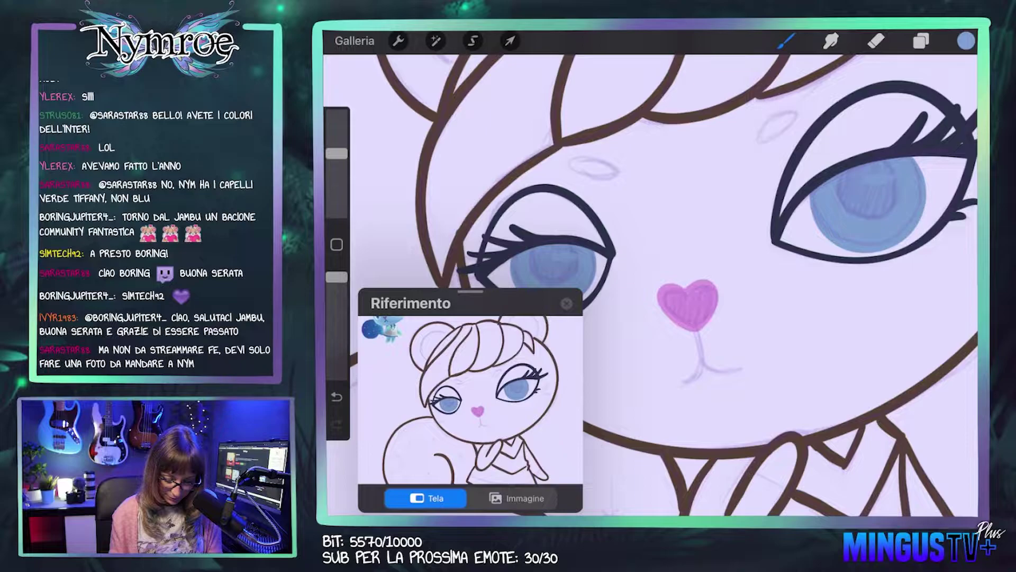
{"action": "left_click", "coordinate": [922, 41]}
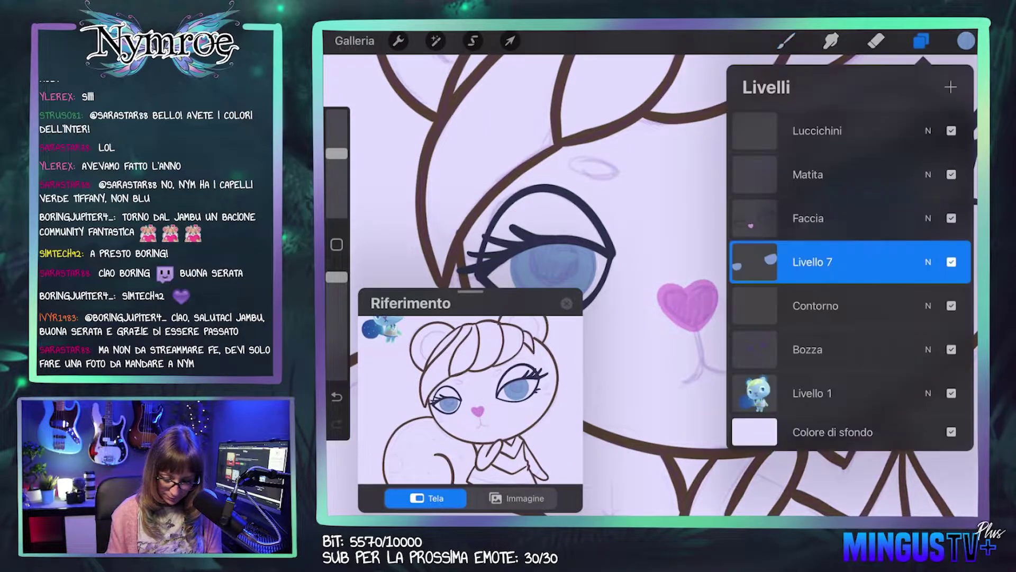
{"action": "left_click", "coordinate": [951, 88]}
{"action": "left_click", "coordinate": [922, 41]}
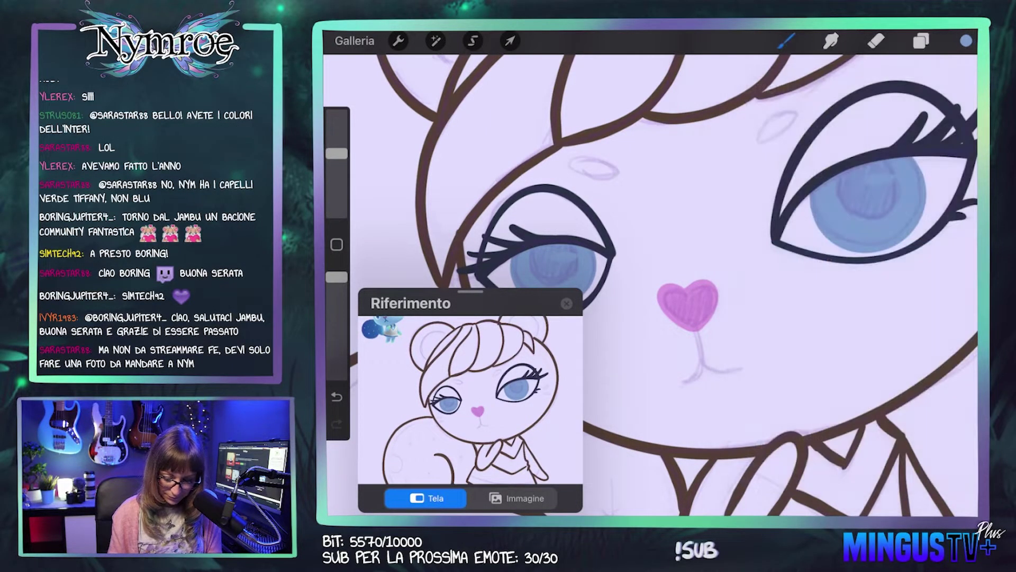
{"action": "left_click", "coordinate": [967, 41]}
{"action": "left_click_drag", "start_coordinate": [845, 169], "coordinate": [855, 226]}
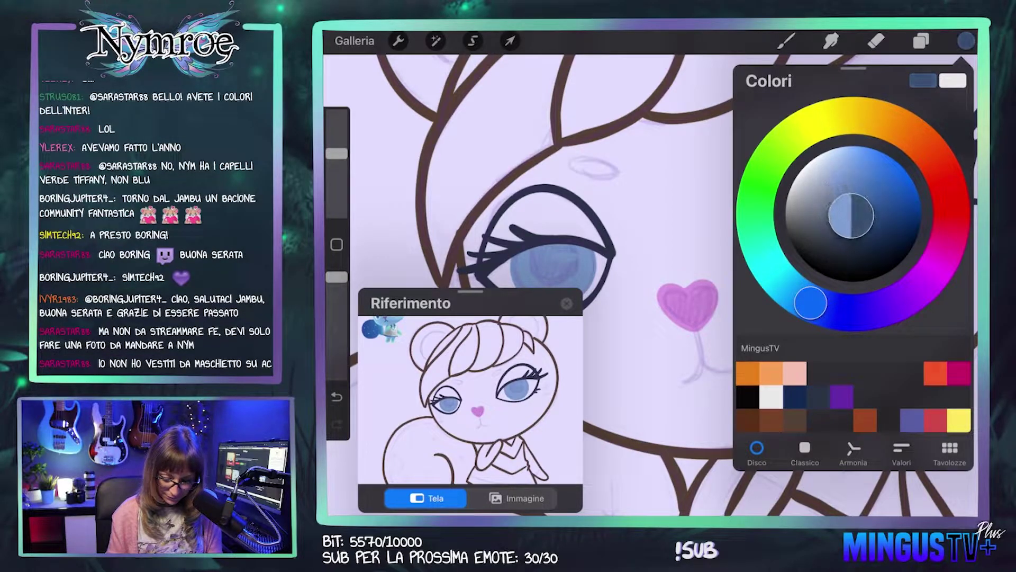
{"action": "left_click", "coordinate": [966, 41]}
{"action": "left_click", "coordinate": [786, 40]}
Step: Paint a solid dark navy pupil in the right iris, undoing a stray stroke
{"action": "scroll", "coordinate": [651, 286], "scroll_direction": "up", "scroll_amount": 5}
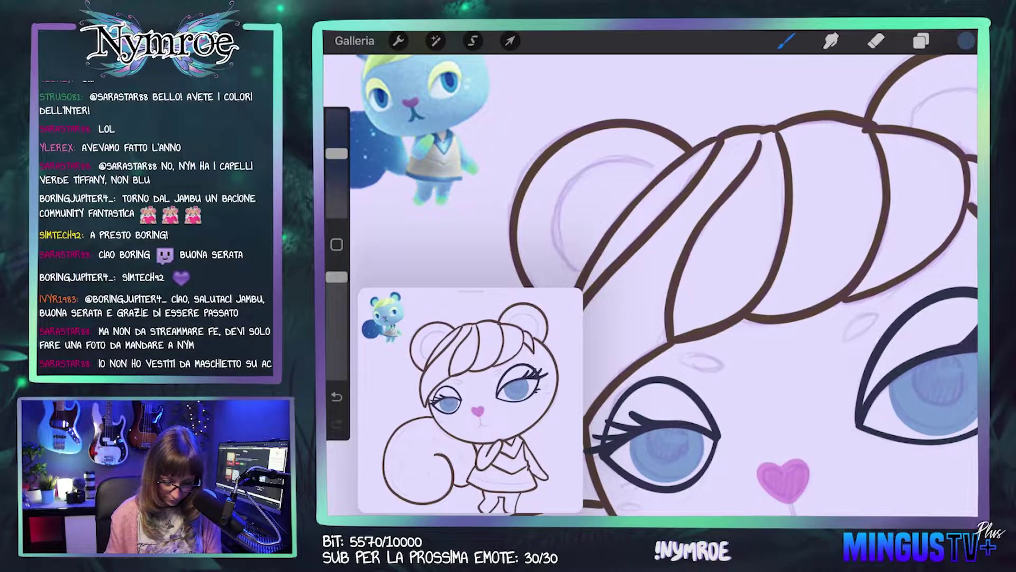
{"action": "mouse_move", "coordinate": [915, 387]}
{"action": "left_mouse_down"}
{"action": "mouse_move", "coordinate": [748, 340]}
{"action": "mouse_move", "coordinate": [681, 295]}
{"action": "mouse_move", "coordinate": [749, 228]}
{"action": "mouse_move", "coordinate": [726, 212]}
{"action": "mouse_move", "coordinate": [686, 213]}
{"action": "left_mouse_up"}
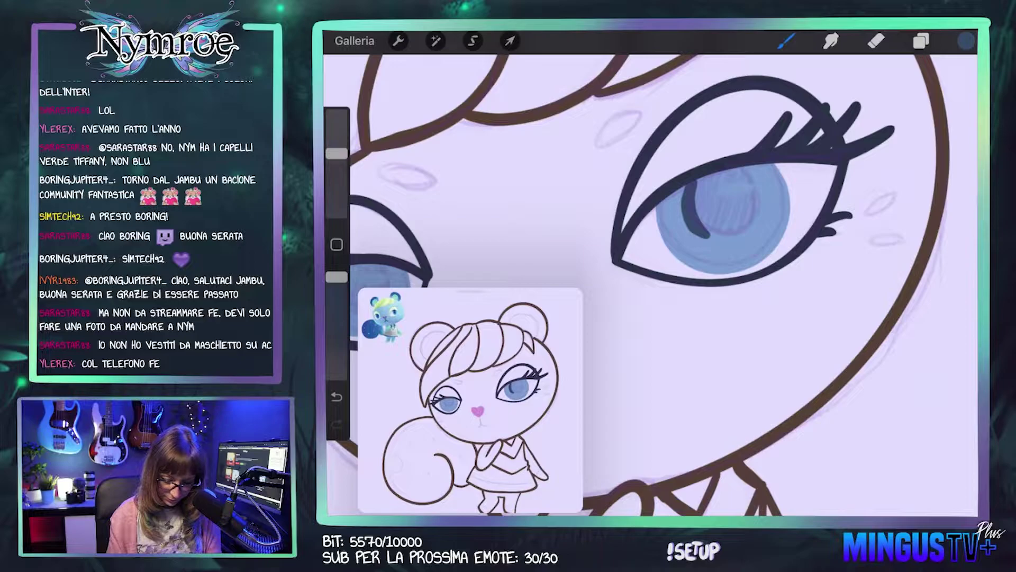
{"action": "left_click", "coordinate": [922, 40]}
{"action": "left_click", "coordinate": [922, 40]}
{"action": "key", "text": "ctrl+z"}
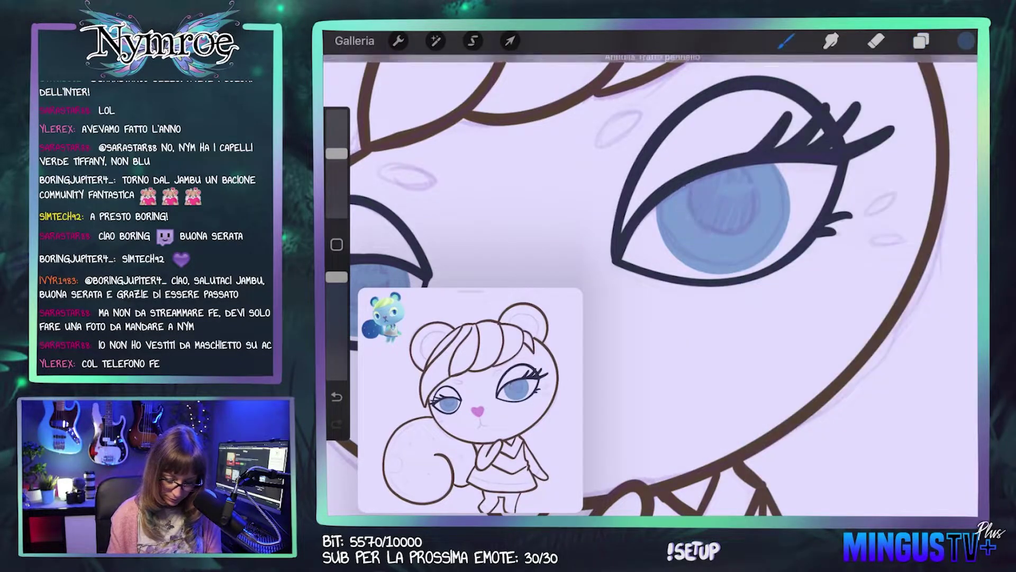
{"action": "mouse_move", "coordinate": [689, 204]}
{"action": "left_mouse_down"}
{"action": "mouse_move", "coordinate": [725, 245]}
{"action": "mouse_move", "coordinate": [762, 180]}
{"action": "mouse_move", "coordinate": [691, 185]}
{"action": "left_mouse_up"}
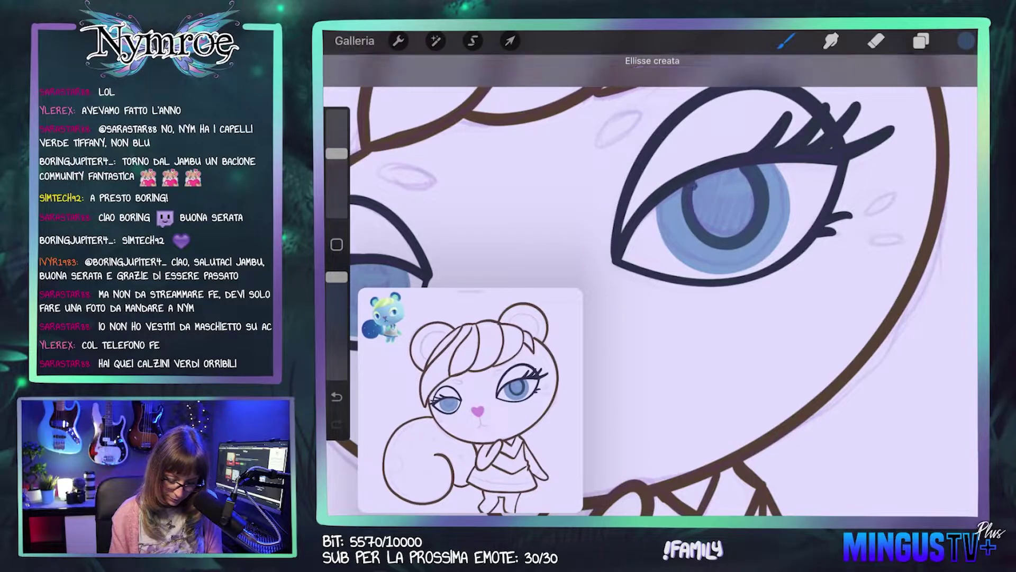
{"action": "mouse_move", "coordinate": [715, 175]}
{"action": "left_mouse_down"}
{"action": "mouse_move", "coordinate": [744, 191]}
{"action": "mouse_move", "coordinate": [746, 180]}
{"action": "left_mouse_up"}
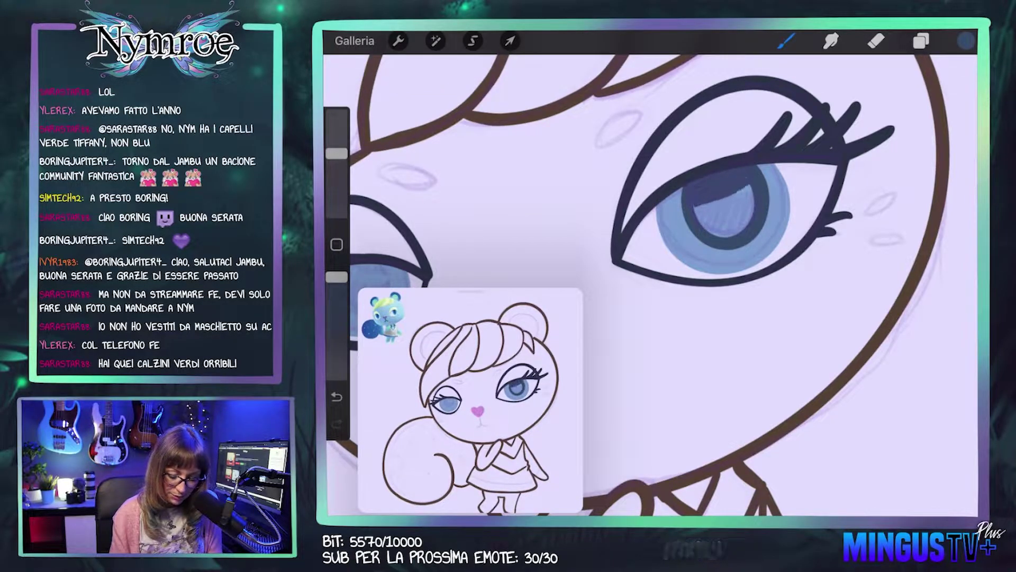
{"action": "mouse_move", "coordinate": [694, 212]}
{"action": "left_mouse_down"}
{"action": "mouse_move", "coordinate": [752, 188]}
{"action": "mouse_move", "coordinate": [709, 210]}
{"action": "mouse_move", "coordinate": [752, 199]}
{"action": "left_mouse_up"}
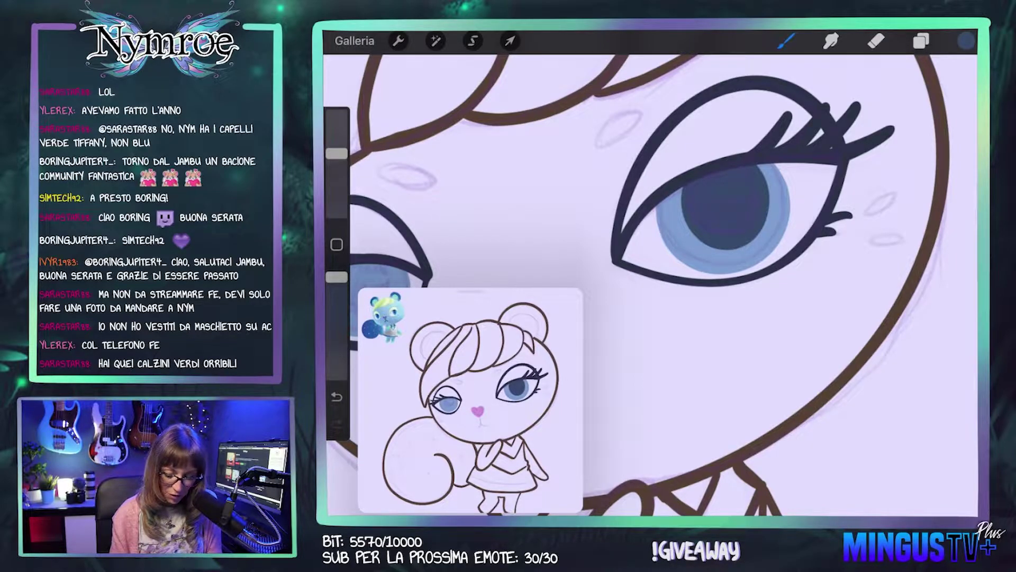
{"action": "scroll", "coordinate": [662, 286], "scroll_direction": "left", "scroll_amount": 5}
{"action": "scroll", "coordinate": [662, 286], "scroll_direction": "left", "scroll_amount": 3}
Step: Draw and fill a dark pupil in the left eye, retrying its left edge several times
{"action": "scroll", "coordinate": [662, 286], "scroll_direction": "left", "scroll_amount": 3}
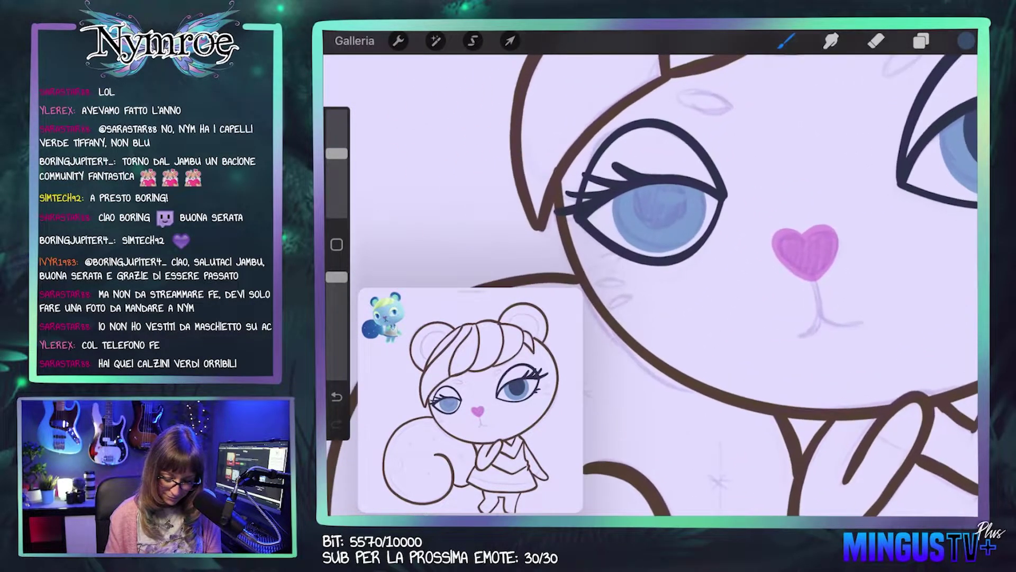
{"action": "scroll", "coordinate": [636, 270], "scroll_direction": "up", "scroll_amount": 2}
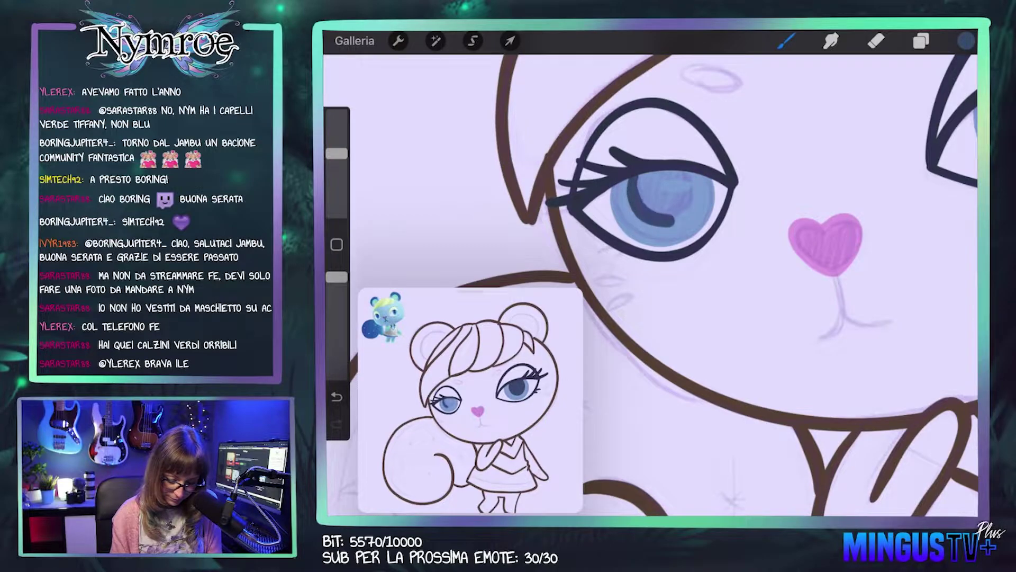
{"action": "left_click_drag", "start_coordinate": [635, 201], "coordinate": [688, 180]}
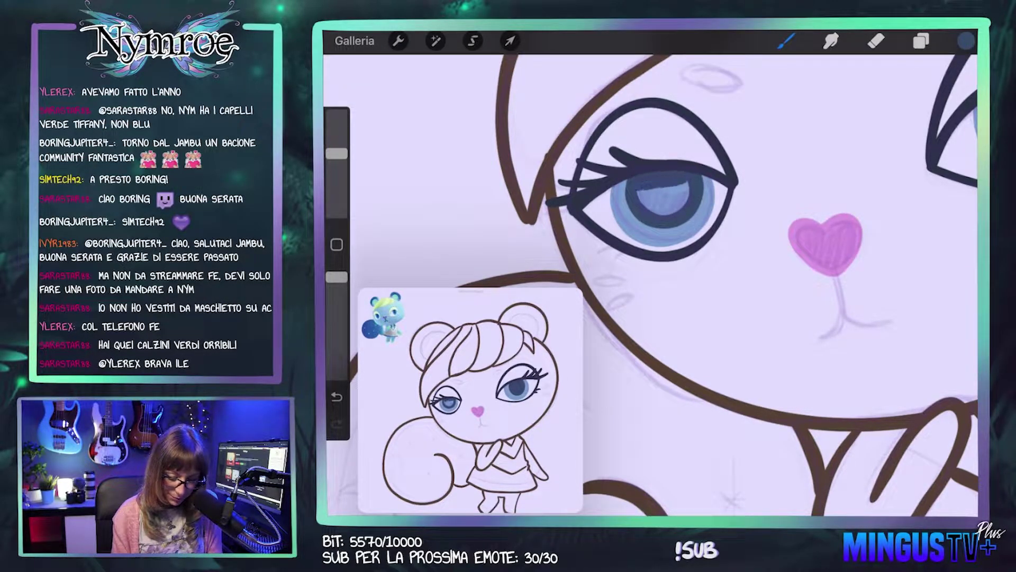
{"action": "left_click_drag", "start_coordinate": [662, 204], "coordinate": [688, 196]}
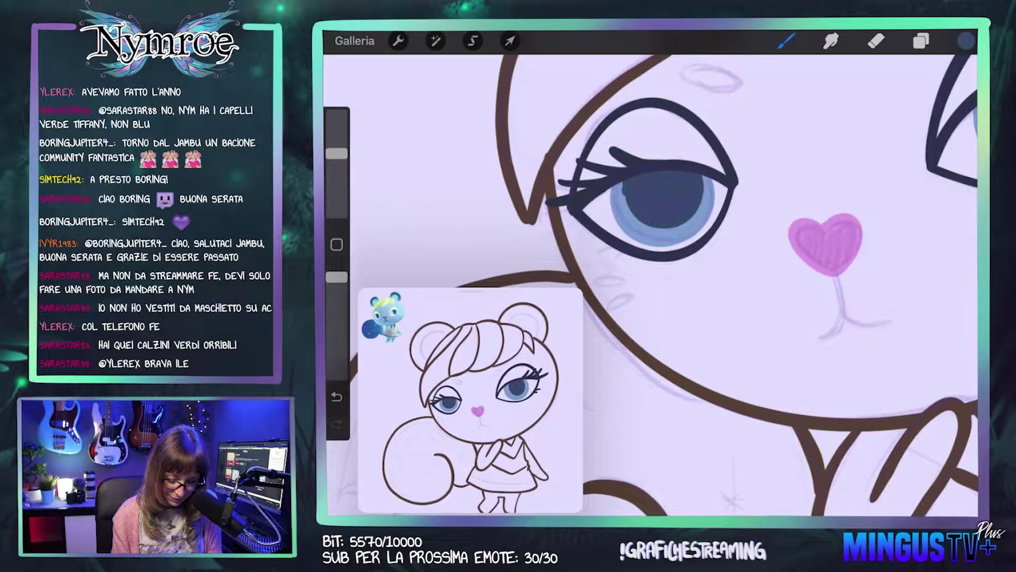
{"action": "scroll", "coordinate": [662, 212], "scroll_direction": "up", "scroll_amount": 3}
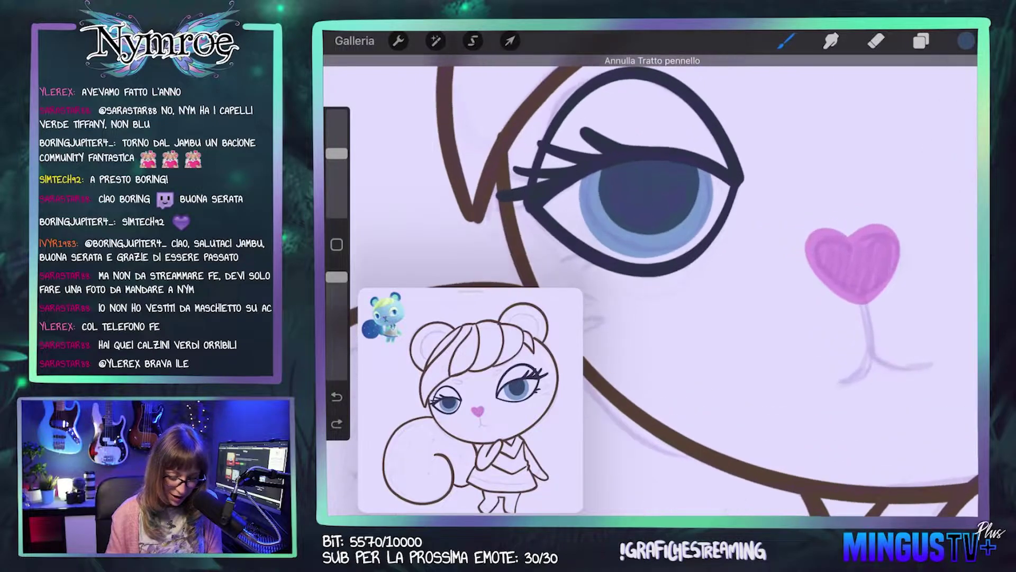
{"action": "left_click_drag", "start_coordinate": [602, 163], "coordinate": [600, 205]}
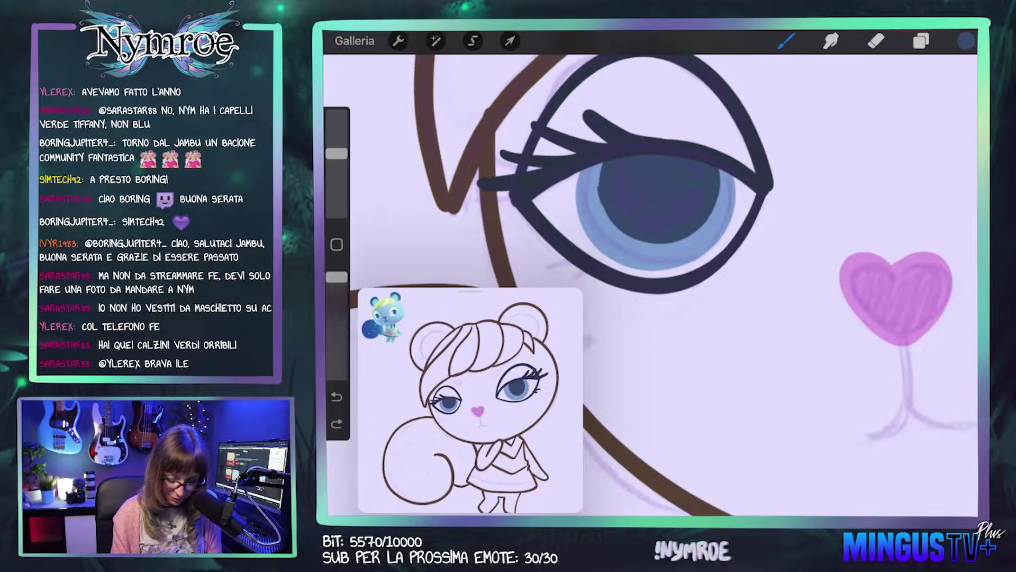
{"action": "key", "text": "ctrl+z"}
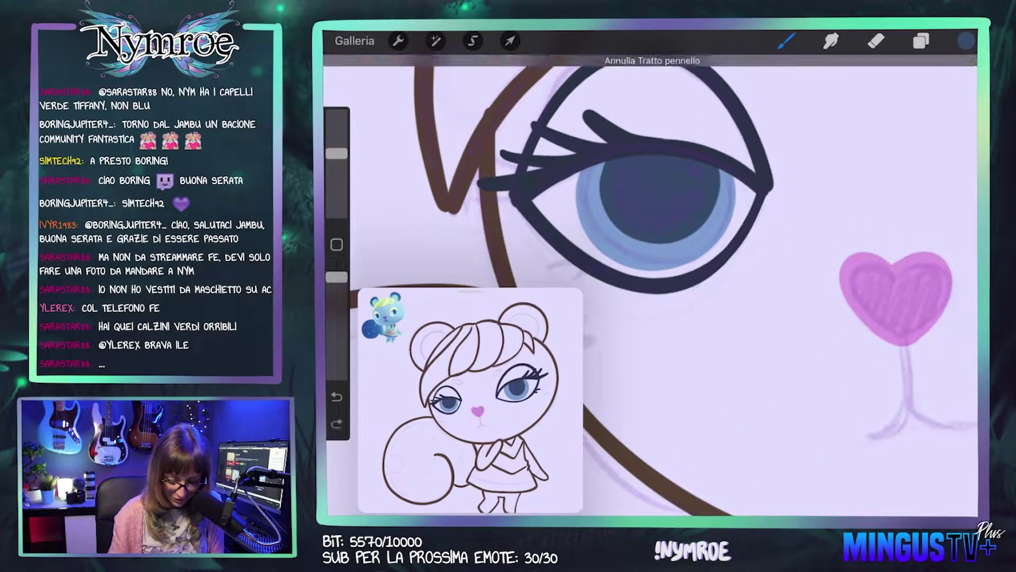
{"action": "left_click_drag", "start_coordinate": [602, 163], "coordinate": [606, 219]}
{"action": "key", "text": "ctrl+z"}
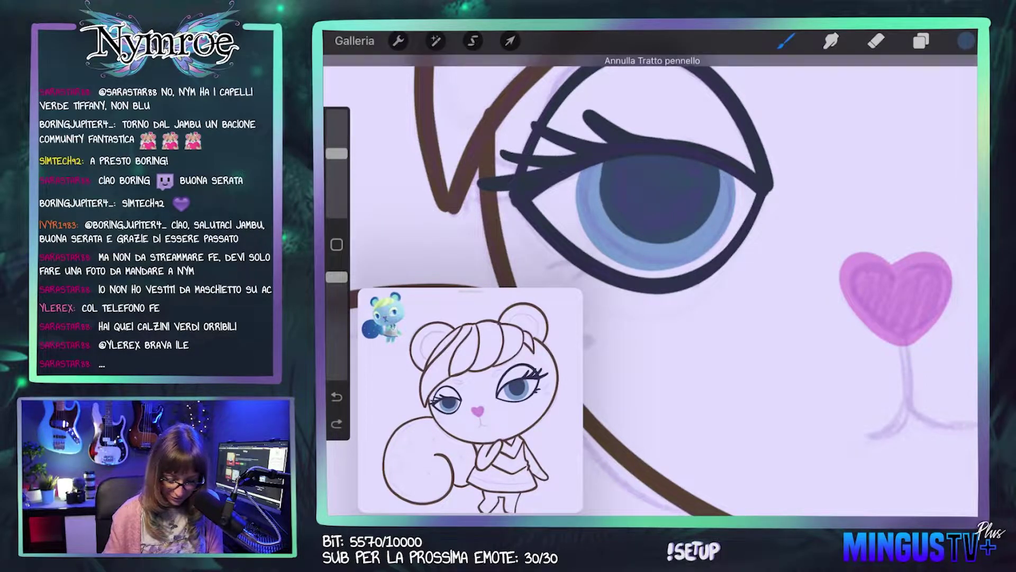
{"action": "left_click_drag", "start_coordinate": [603, 163], "coordinate": [606, 218]}
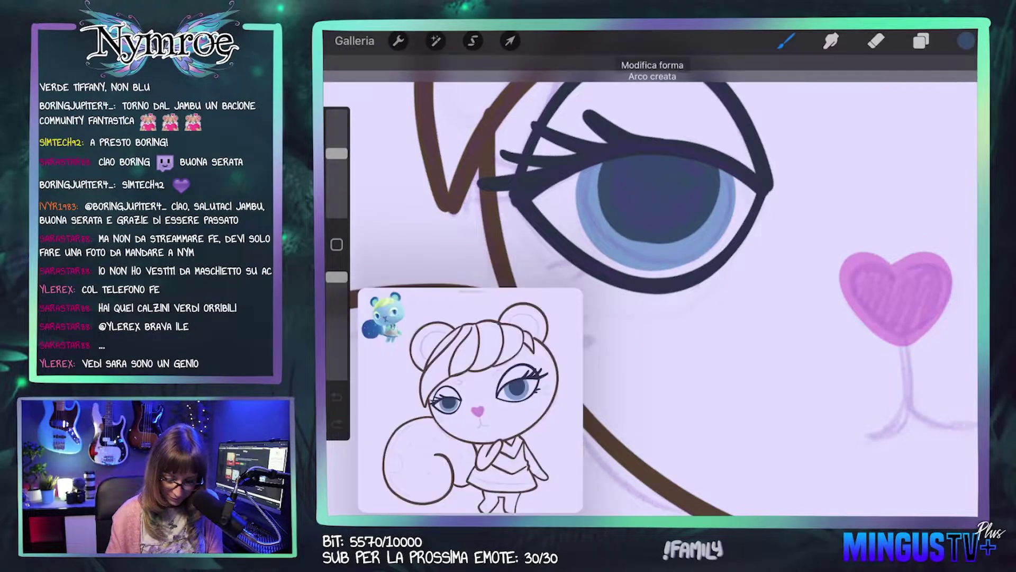
{"action": "key", "text": "ctrl+z"}
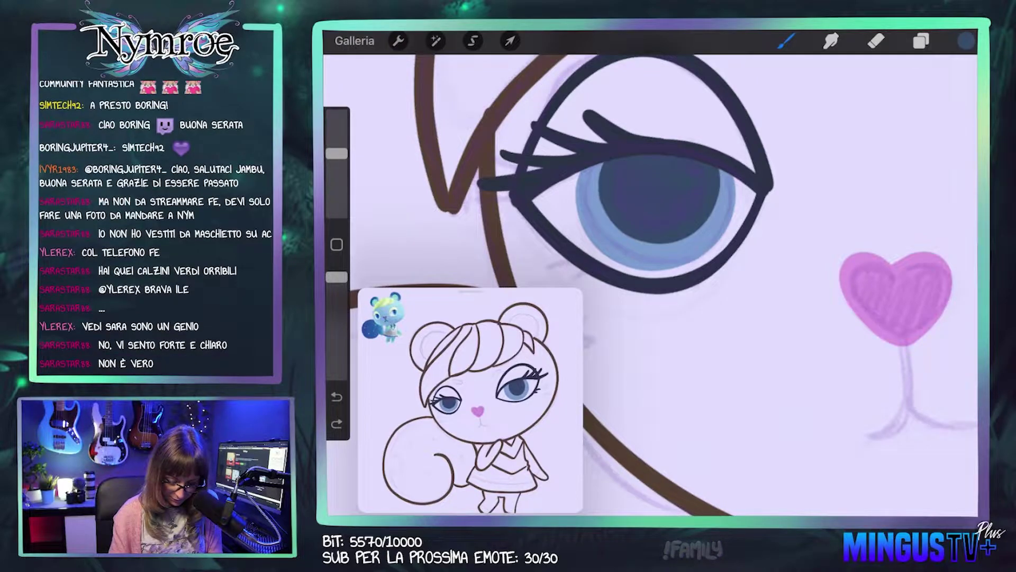
{"action": "scroll", "coordinate": [651, 265], "scroll_direction": "down", "scroll_amount": 2}
{"action": "scroll", "coordinate": [651, 265], "scroll_direction": "down", "scroll_amount": 3}
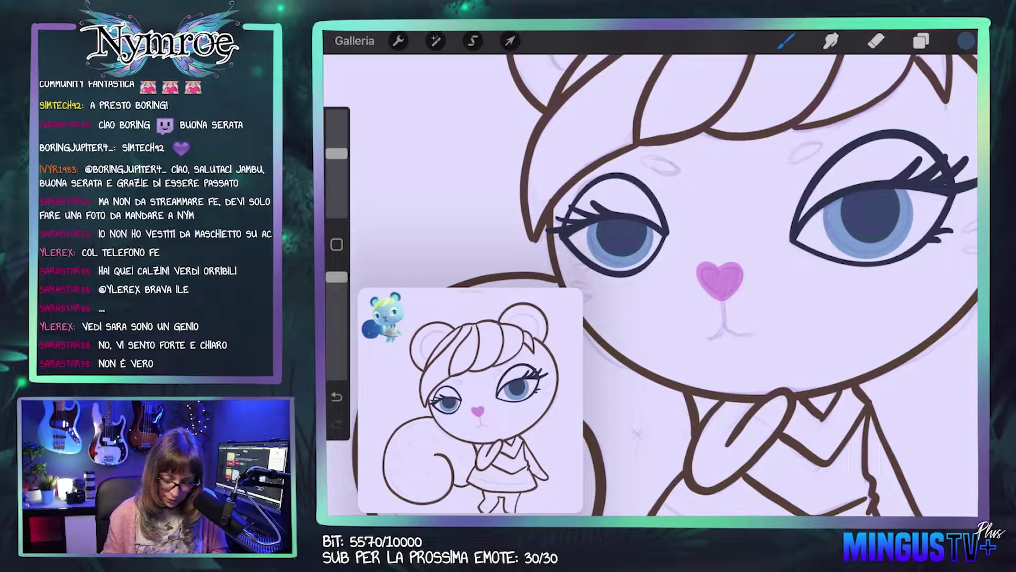
Step: Undo the faulty pupil strokes and redraw the left pupil as a solid dark disc
{"action": "key", "text": "ctrl+z"}
{"action": "key", "text": "ctrl+z"}
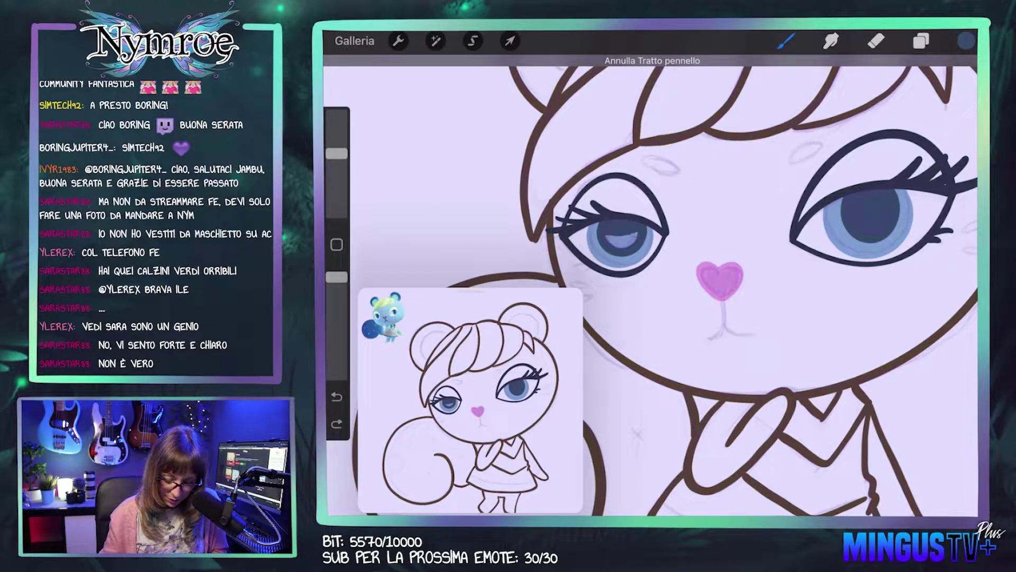
{"action": "key", "text": "ctrl+z"}
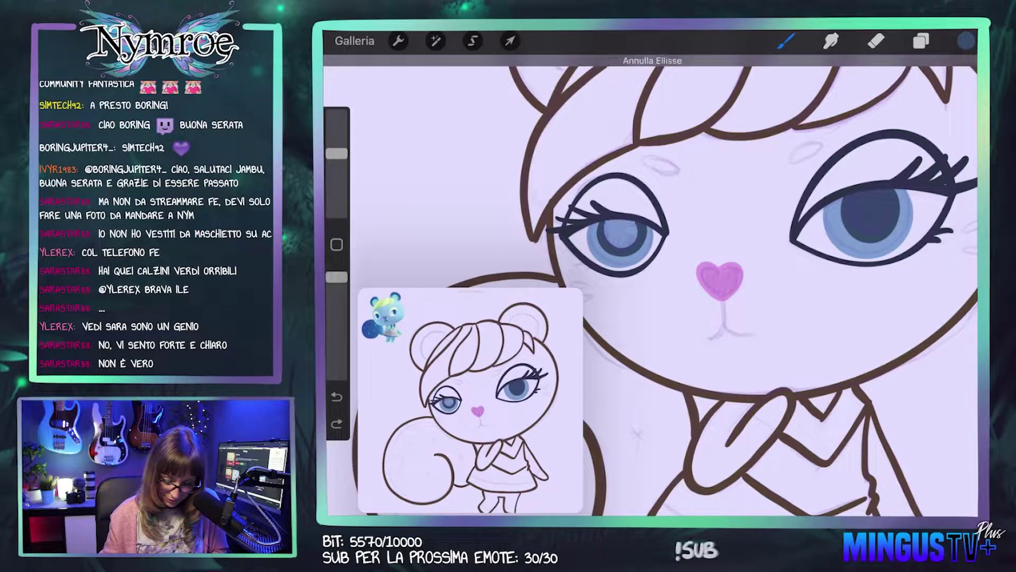
{"action": "key", "text": "ctrl+z"}
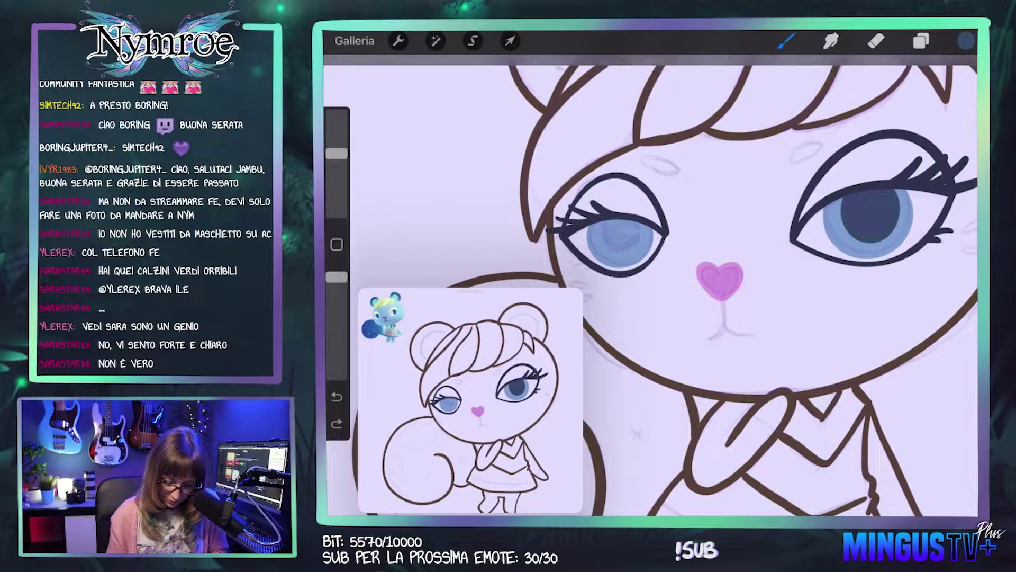
{"action": "mouse_move", "coordinate": [604, 220]}
{"action": "left_mouse_down"}
{"action": "mouse_move", "coordinate": [603, 243]}
{"action": "mouse_move", "coordinate": [633, 257]}
{"action": "mouse_move", "coordinate": [642, 225]}
{"action": "left_mouse_up"}
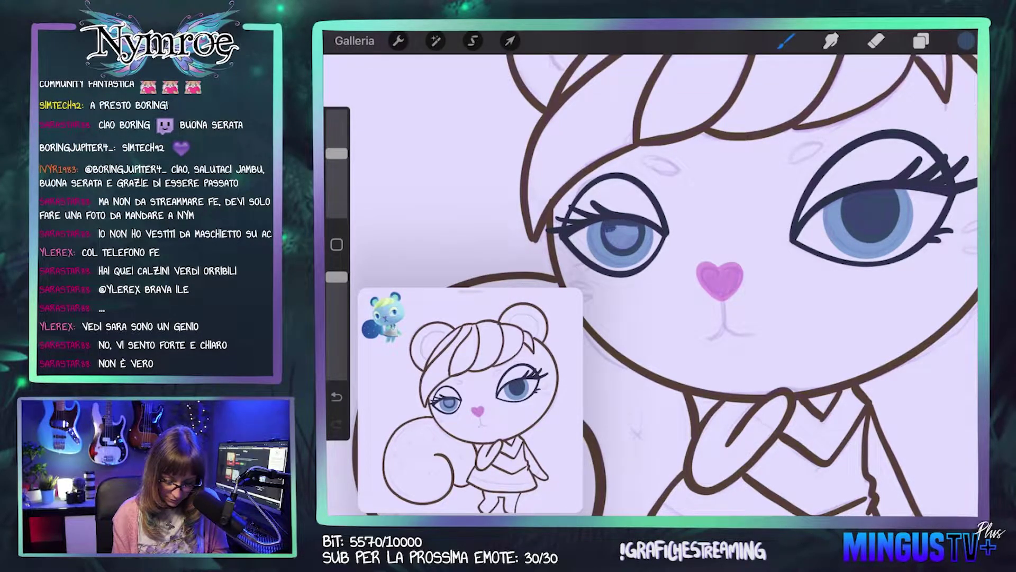
{"action": "mouse_move", "coordinate": [606, 228]}
{"action": "left_mouse_down"}
{"action": "mouse_move", "coordinate": [639, 233]}
{"action": "mouse_move", "coordinate": [627, 247]}
{"action": "left_mouse_up"}
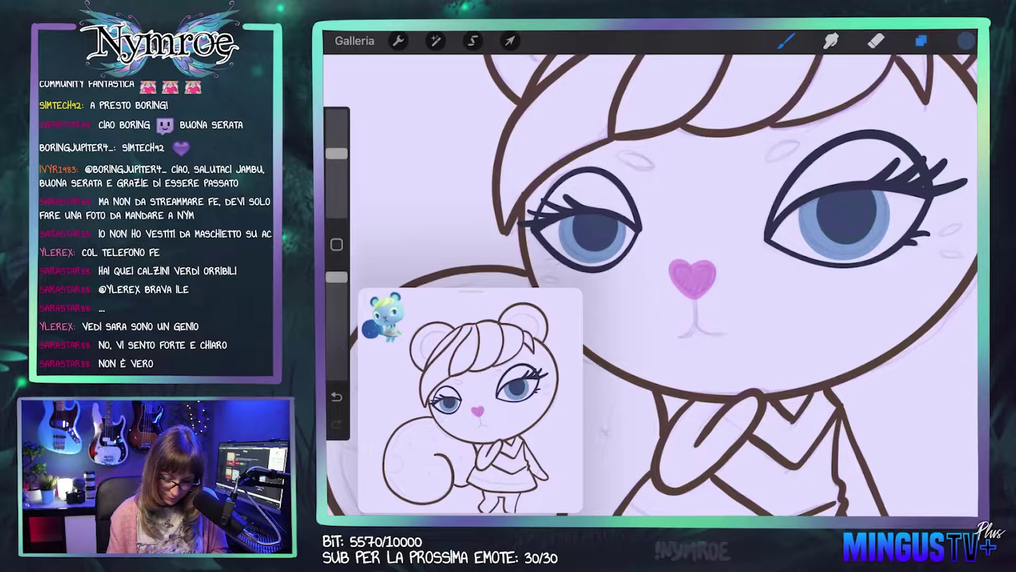
{"action": "left_click", "coordinate": [922, 40]}
{"action": "left_click", "coordinate": [921, 41]}
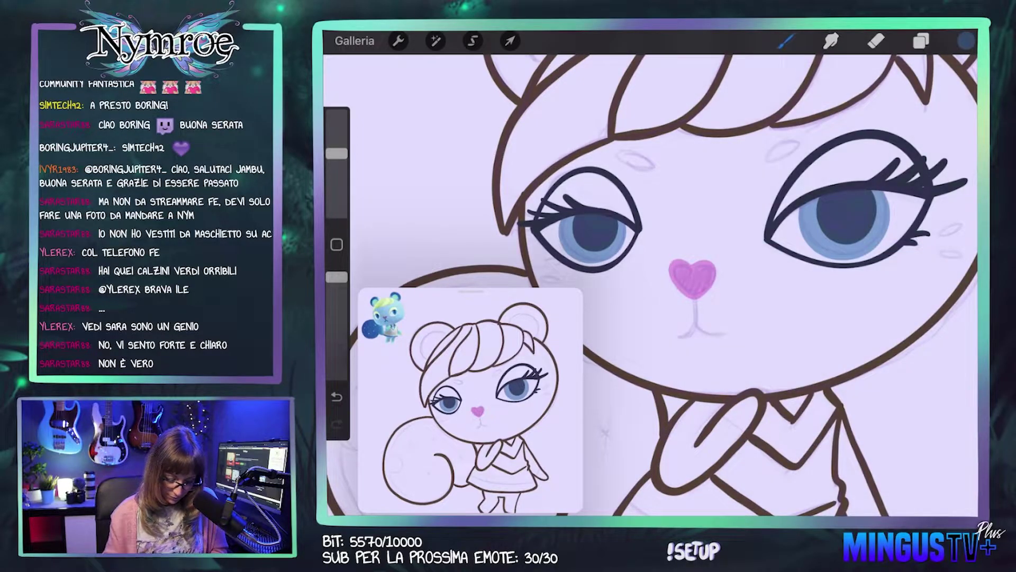
{"action": "scroll", "coordinate": [662, 275], "scroll_direction": "down", "scroll_amount": 1}
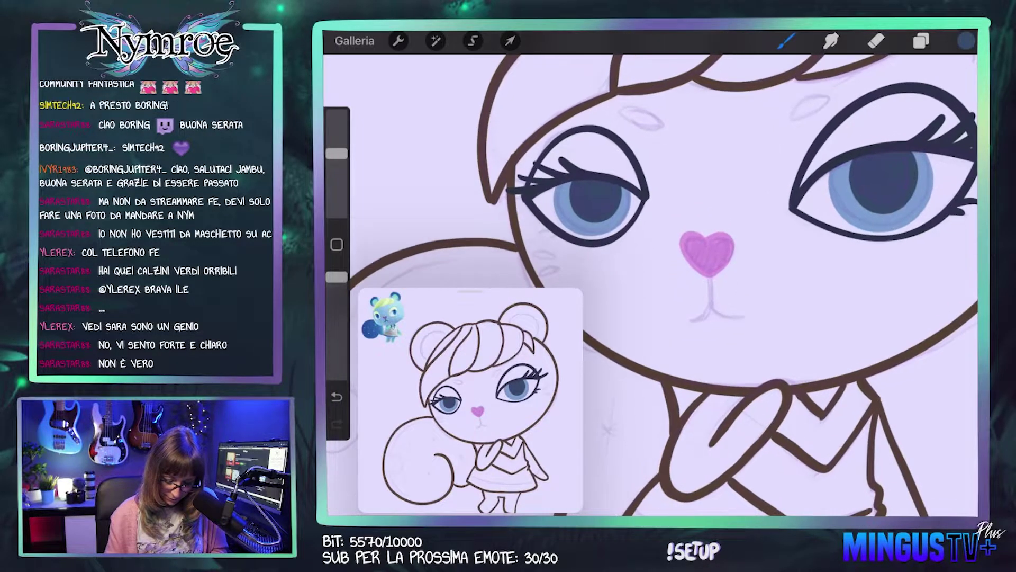
Step: Draw a dark curved mouth line under the pink heart nose
{"action": "left_click_drag", "start_coordinate": [710, 277], "coordinate": [683, 317]}
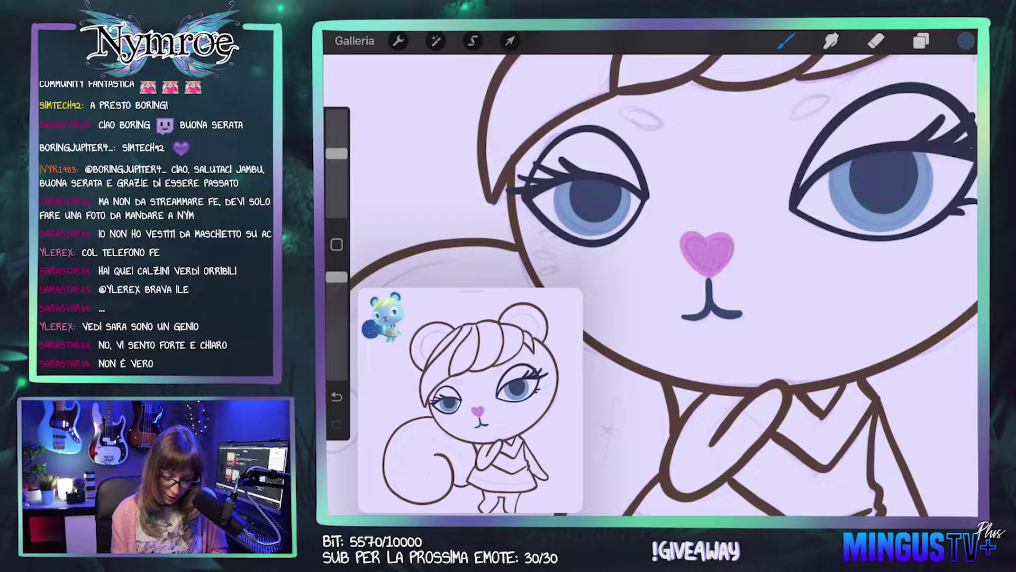
{"action": "left_click", "coordinate": [922, 41]}
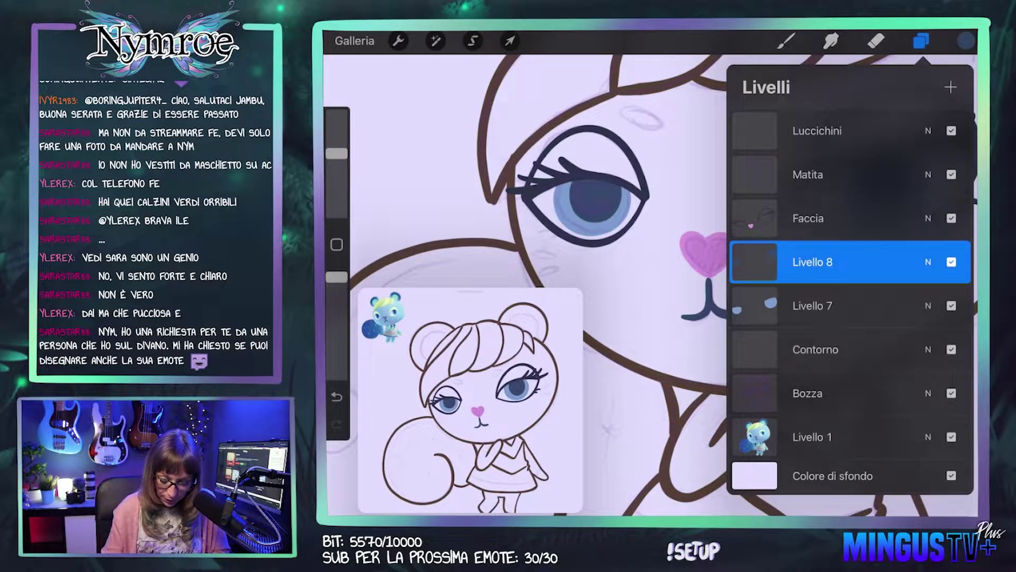
{"action": "left_click", "coordinate": [786, 41]}
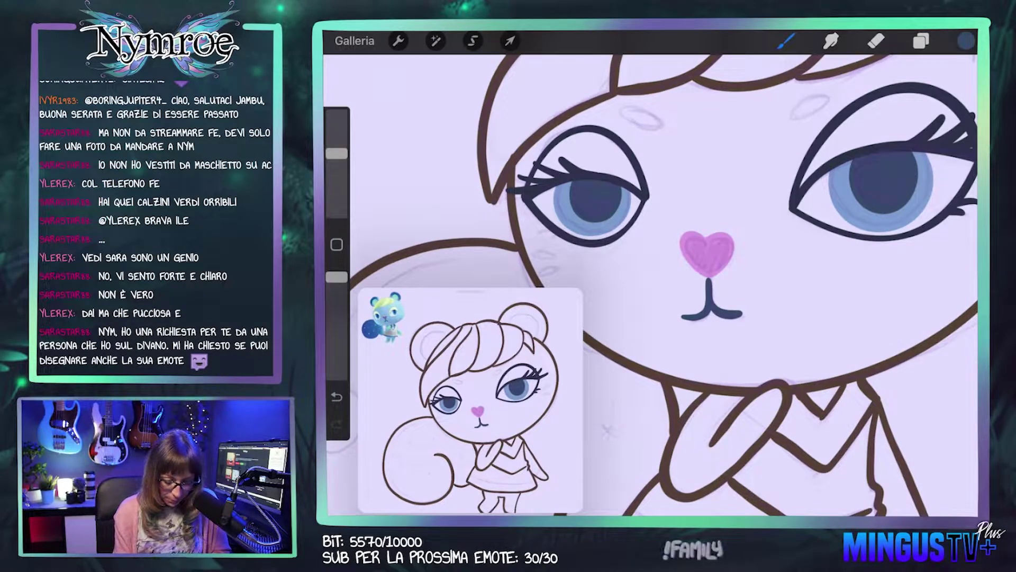
{"action": "scroll", "coordinate": [651, 272], "scroll_direction": "up", "scroll_amount": 2}
{"action": "scroll", "coordinate": [651, 273], "scroll_direction": "up", "scroll_amount": 5}
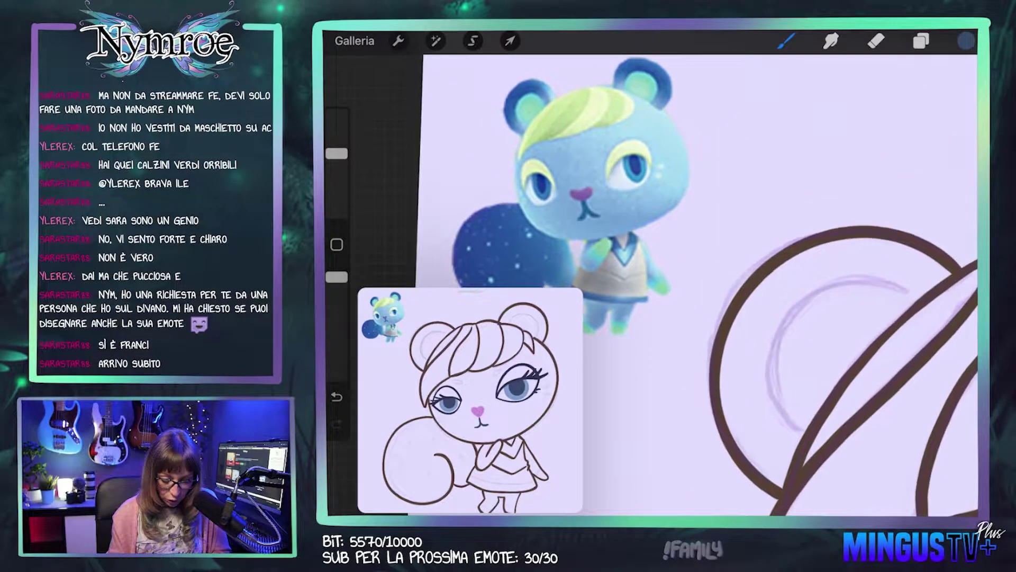
{"action": "scroll", "coordinate": [842, 349], "scroll_direction": "right", "scroll_amount": 1}
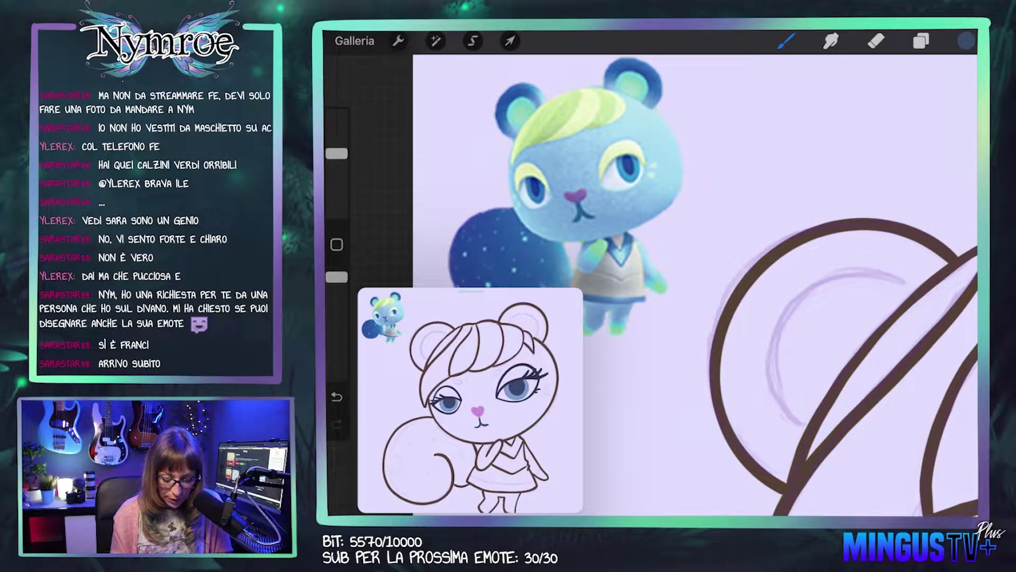
{"action": "scroll", "coordinate": [651, 286], "scroll_direction": "down", "scroll_amount": 2}
{"action": "scroll", "coordinate": [652, 285], "scroll_direction": "down", "scroll_amount": 2}
{"action": "scroll", "coordinate": [651, 286], "scroll_direction": "down", "scroll_amount": 2}
{"action": "scroll", "coordinate": [651, 285], "scroll_direction": "down", "scroll_amount": 2}
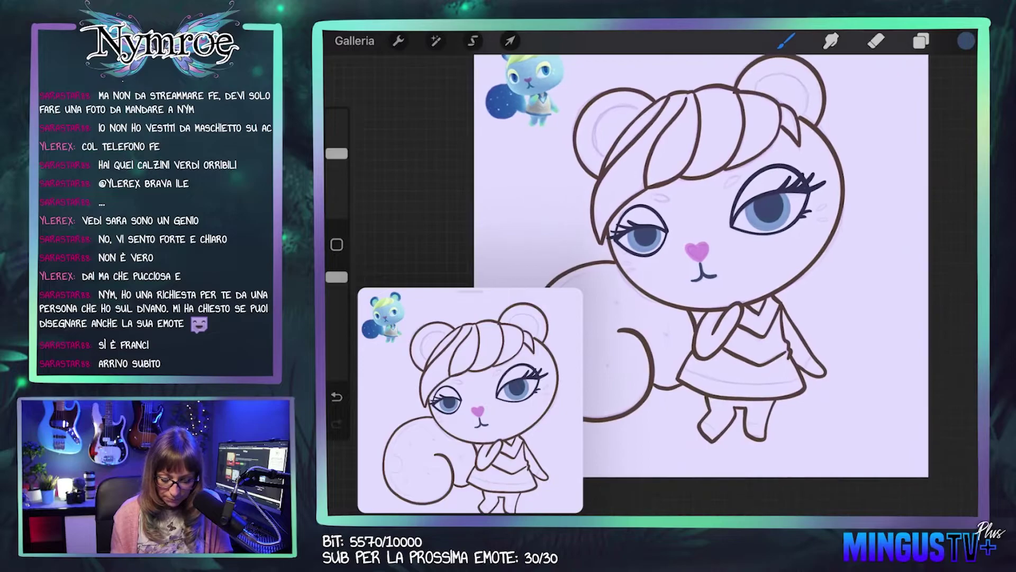
{"action": "scroll", "coordinate": [688, 238], "scroll_direction": "up", "scroll_amount": 3}
{"action": "scroll", "coordinate": [688, 238], "scroll_direction": "up", "scroll_amount": 2}
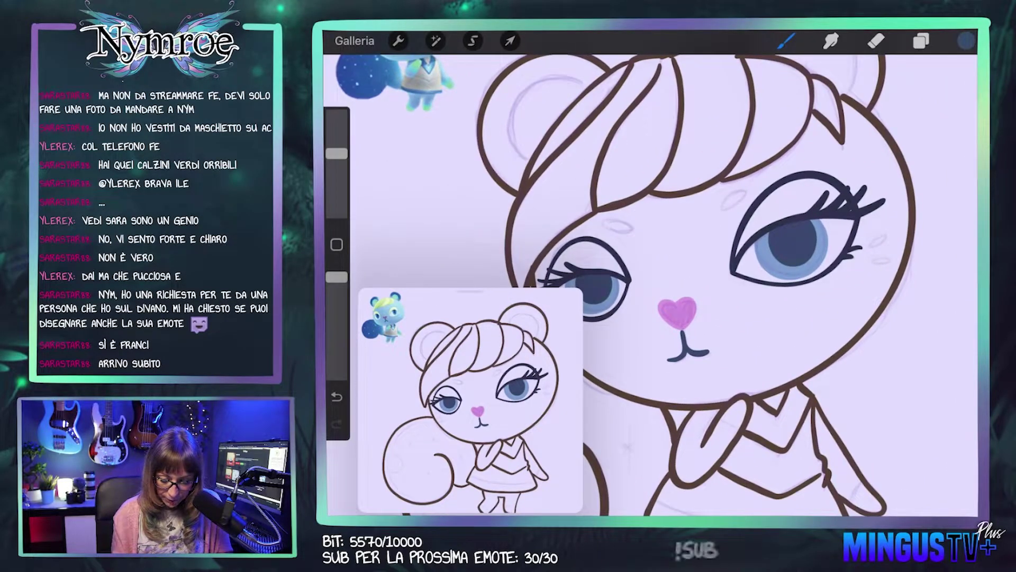
{"action": "left_click", "coordinate": [921, 40]}
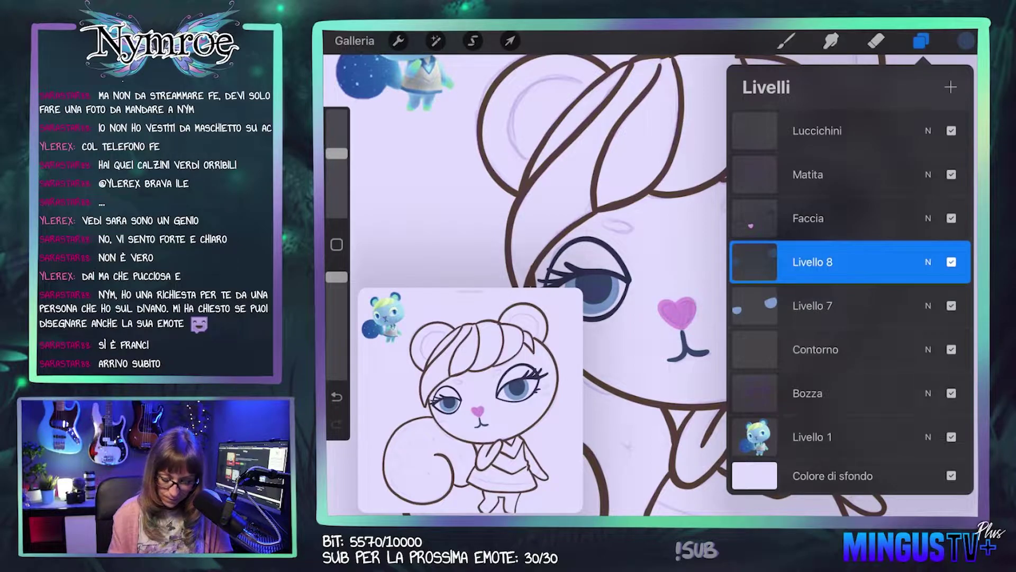
Step: Pick a pale yellow and paint small sparkle dashes on the face beside the eyes
{"action": "left_click", "coordinate": [921, 41]}
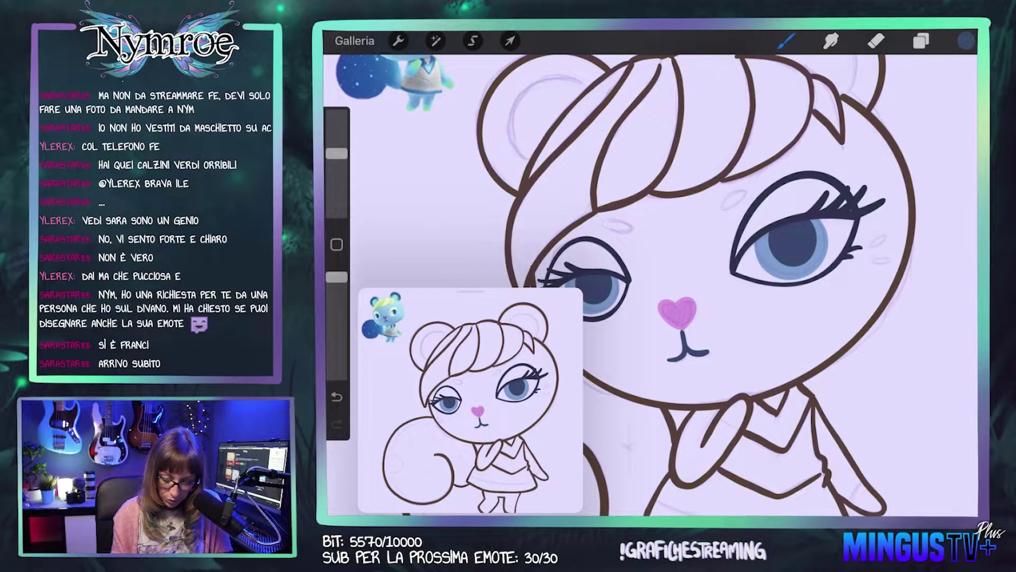
{"action": "left_click", "coordinate": [967, 41]}
{"action": "left_click", "coordinate": [959, 421]}
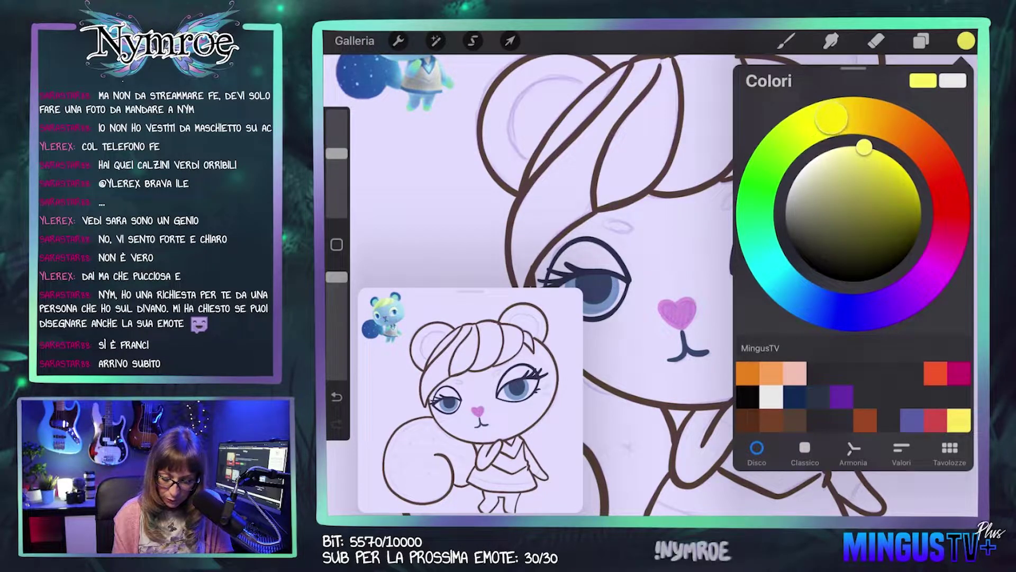
{"action": "left_click_drag", "start_coordinate": [864, 147], "coordinate": [835, 162]}
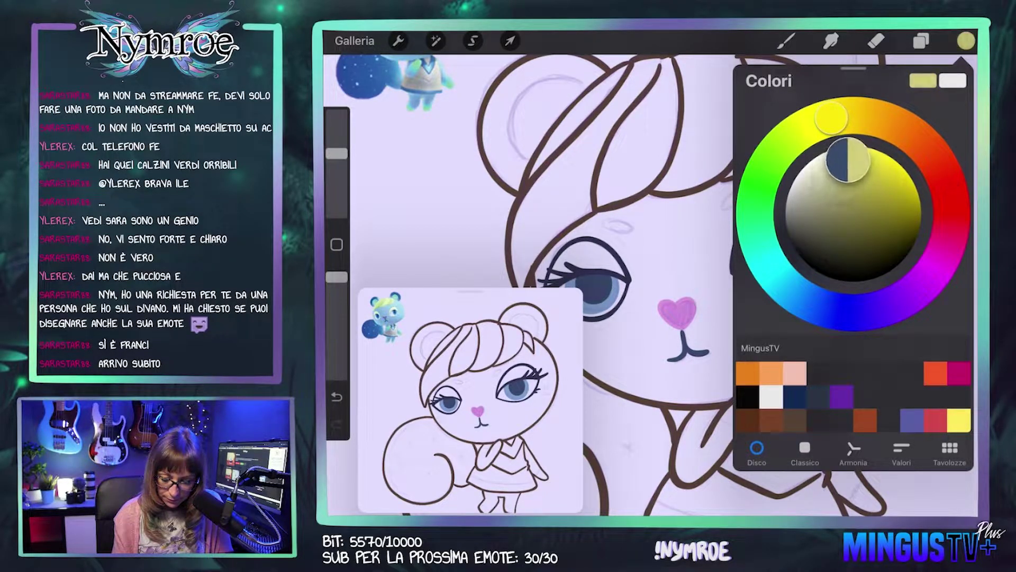
{"action": "left_click_drag", "start_coordinate": [831, 117], "coordinate": [823, 120]}
{"action": "left_click_drag", "start_coordinate": [836, 162], "coordinate": [830, 158]}
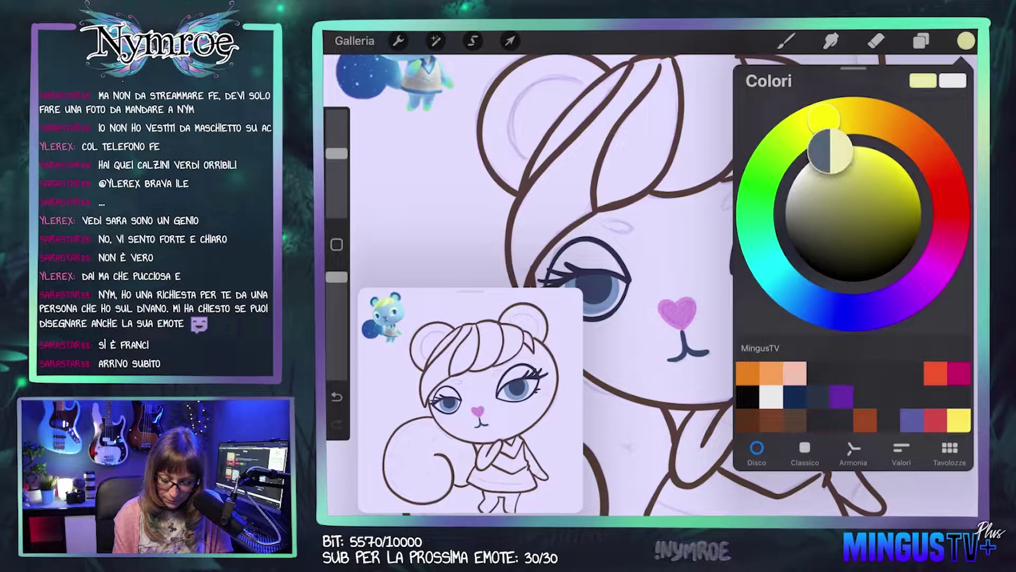
{"action": "left_click", "coordinate": [967, 41]}
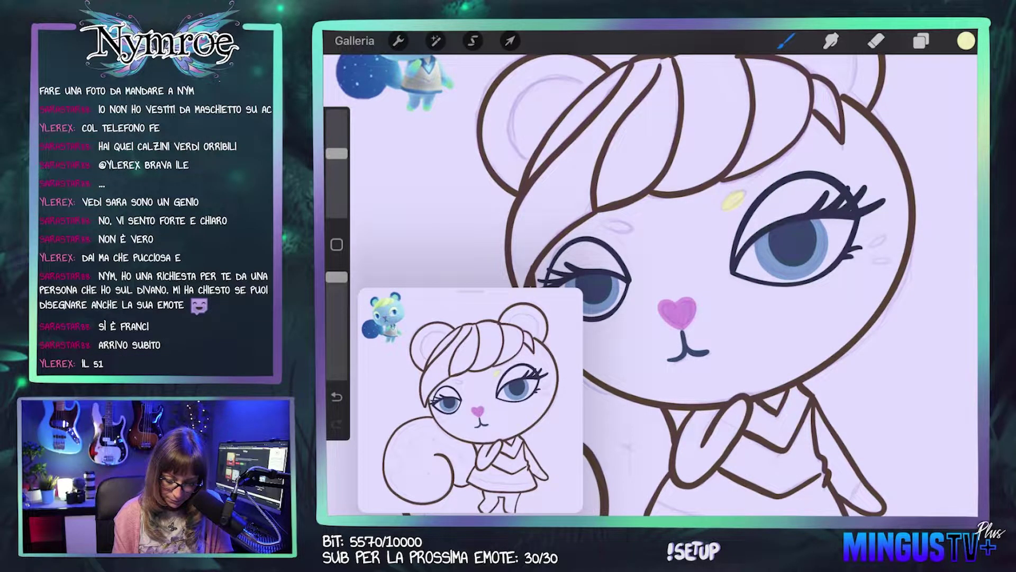
{"action": "left_click_drag", "start_coordinate": [604, 223], "coordinate": [630, 228]}
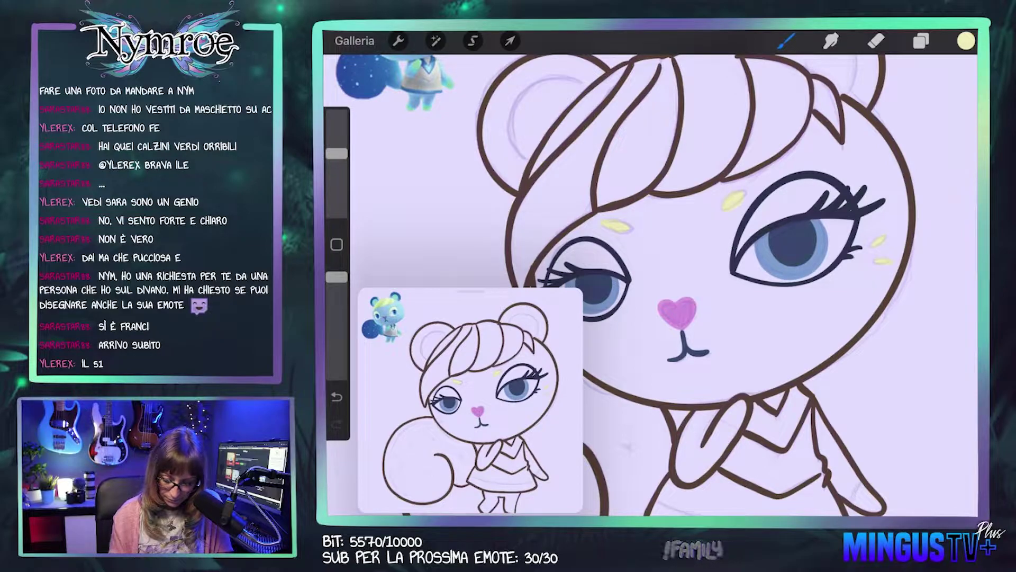
Step: Switch to dark blue, make the Faccia layer active, and pan down to the body
{"action": "left_click_drag", "start_coordinate": [678, 312], "coordinate": [823, 243]}
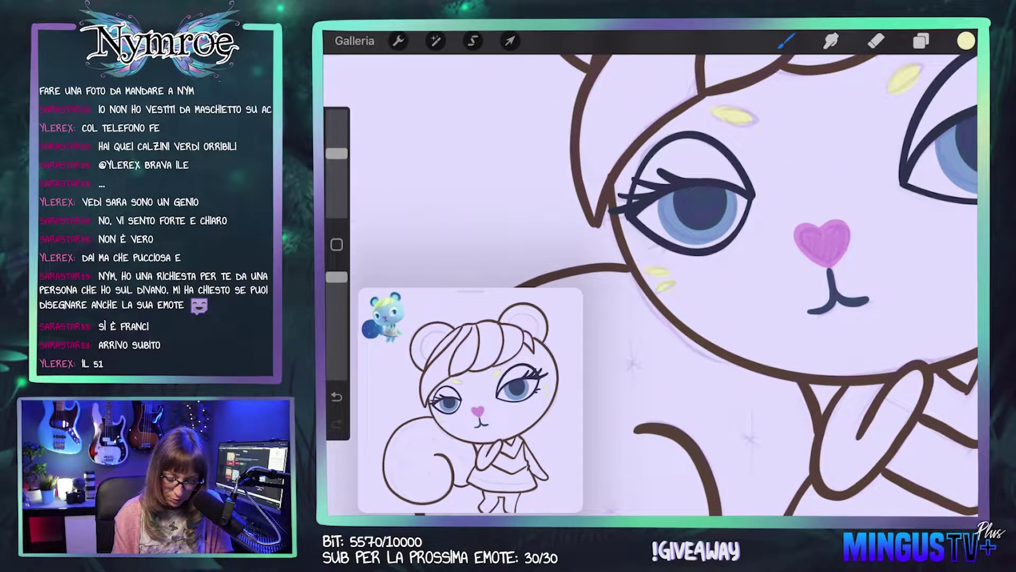
{"action": "left_click", "coordinate": [966, 41]}
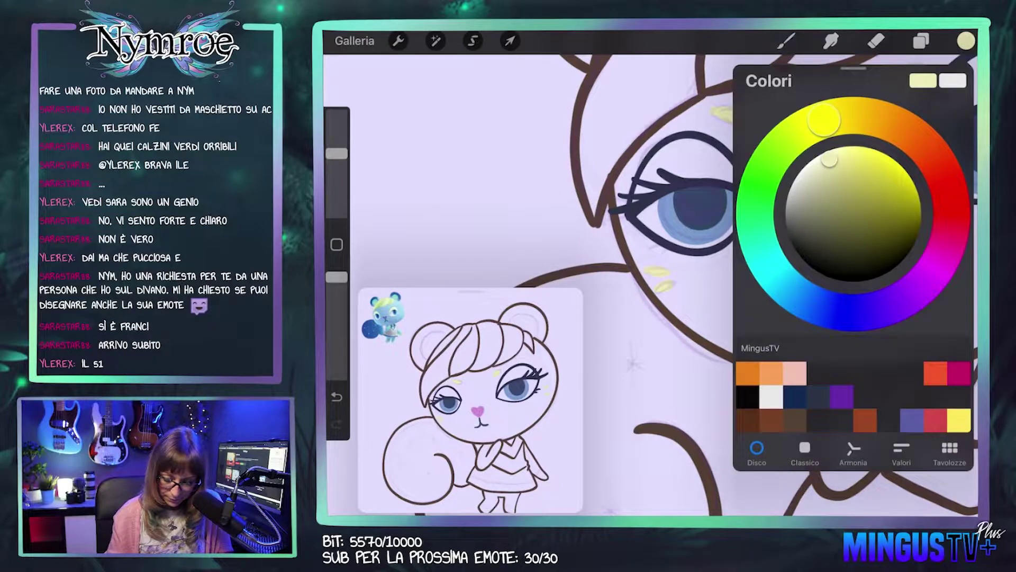
{"action": "left_click", "coordinate": [815, 304]}
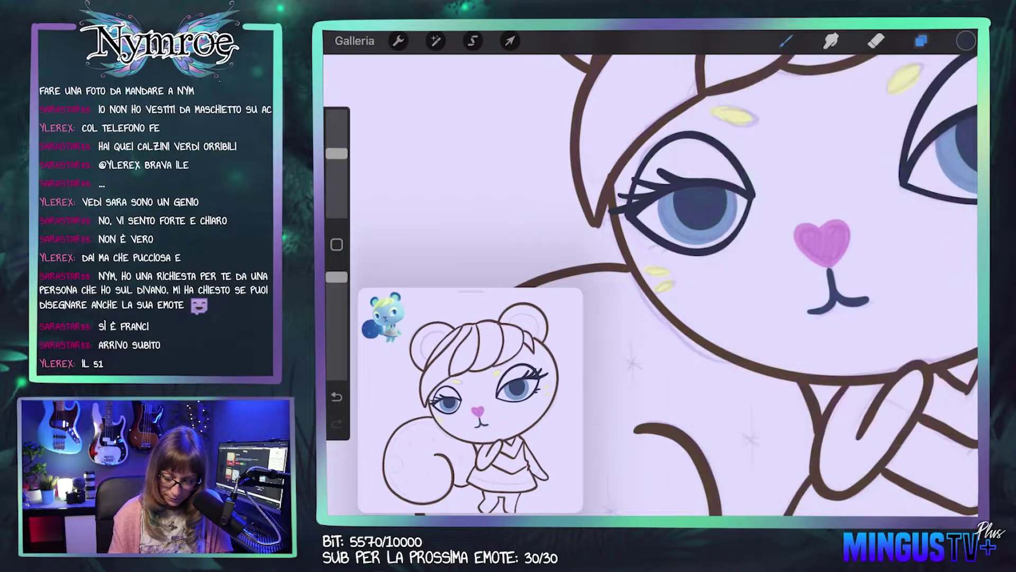
{"action": "left_click", "coordinate": [922, 40]}
{"action": "left_click", "coordinate": [808, 218]}
{"action": "left_click", "coordinate": [922, 41]}
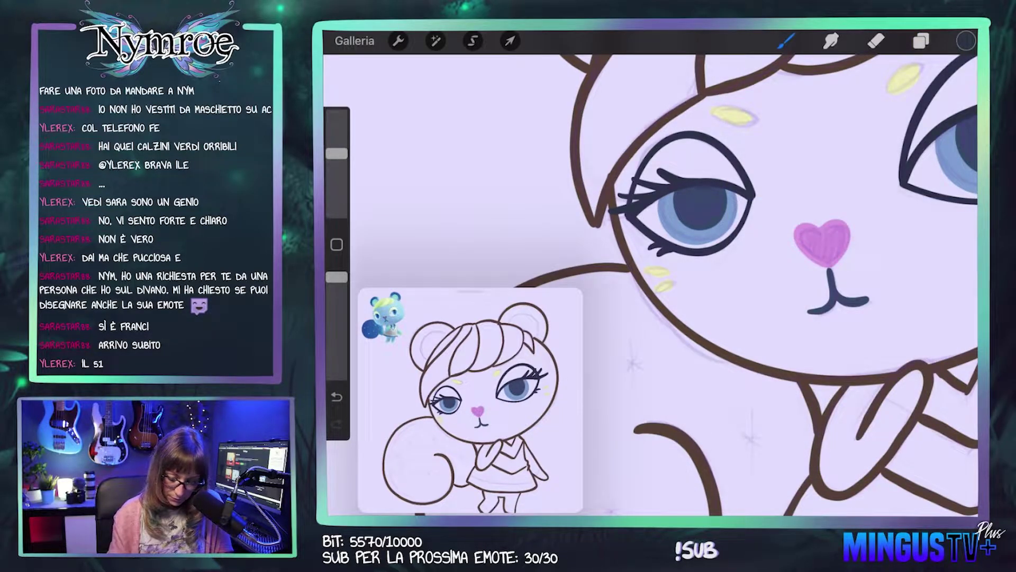
{"action": "left_click_drag", "start_coordinate": [822, 241], "coordinate": [712, 289]}
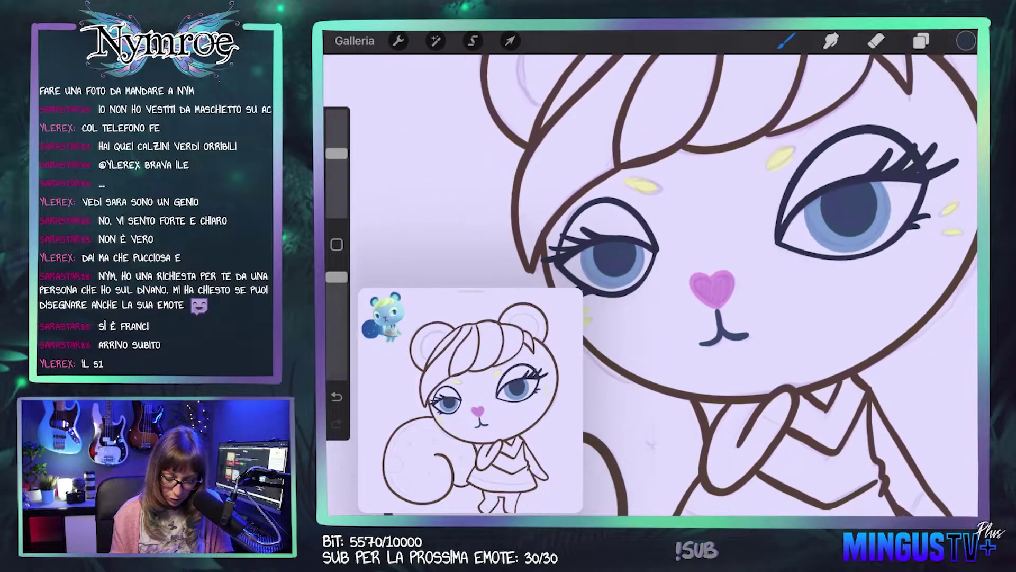
{"action": "left_click_drag", "start_coordinate": [729, 336], "coordinate": [740, 270]}
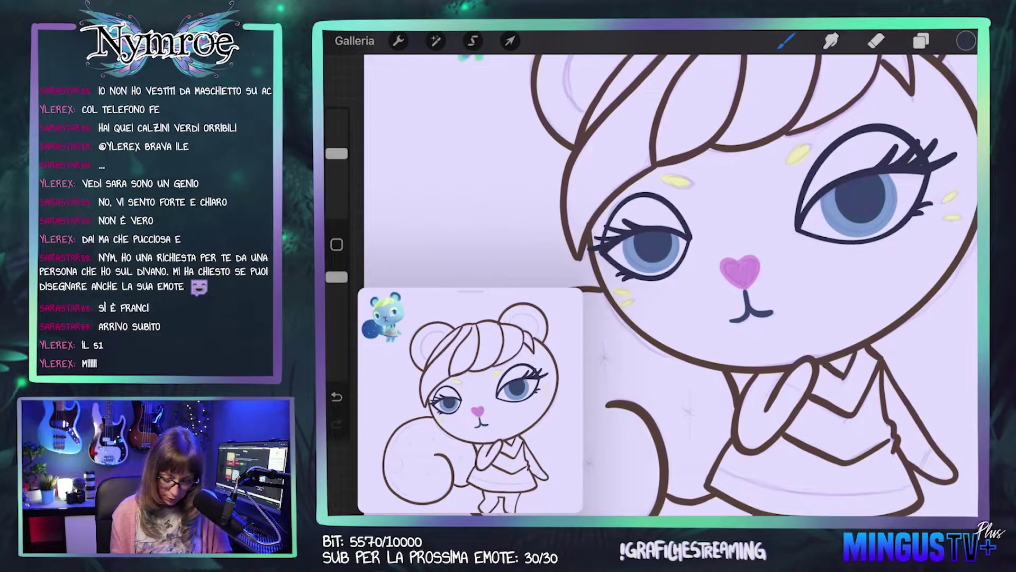
{"action": "left_click", "coordinate": [921, 41]}
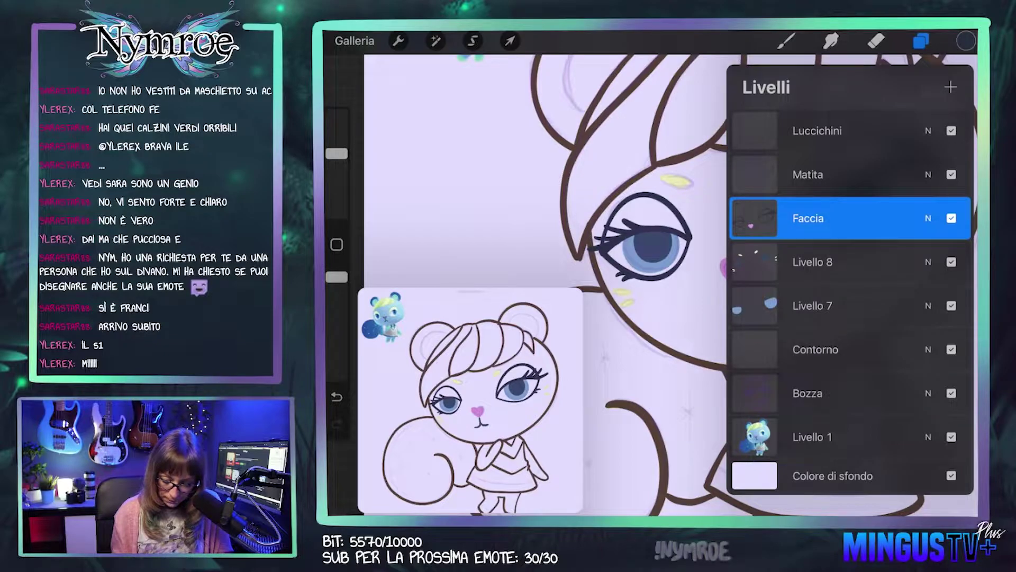
Step: Set the Contorno outline layer as the Reference layer for fills
{"action": "left_click", "coordinate": [815, 349]}
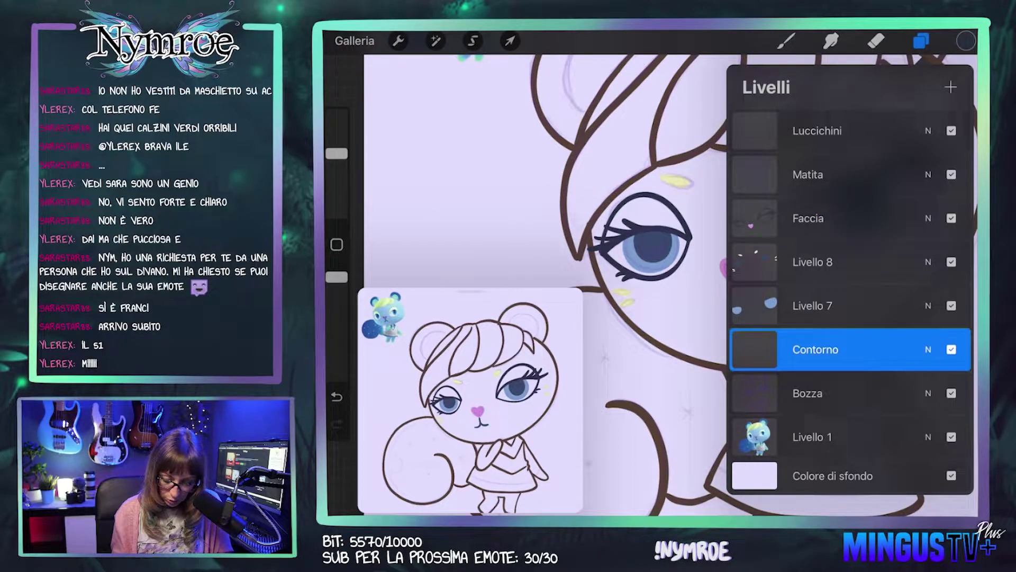
{"action": "left_click", "coordinate": [754, 350]}
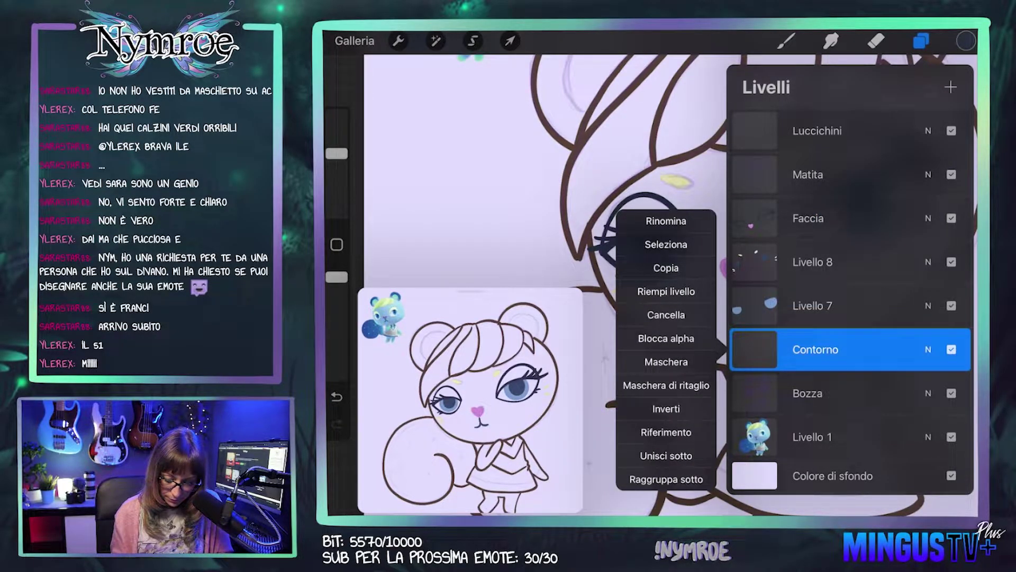
{"action": "left_click", "coordinate": [666, 432]}
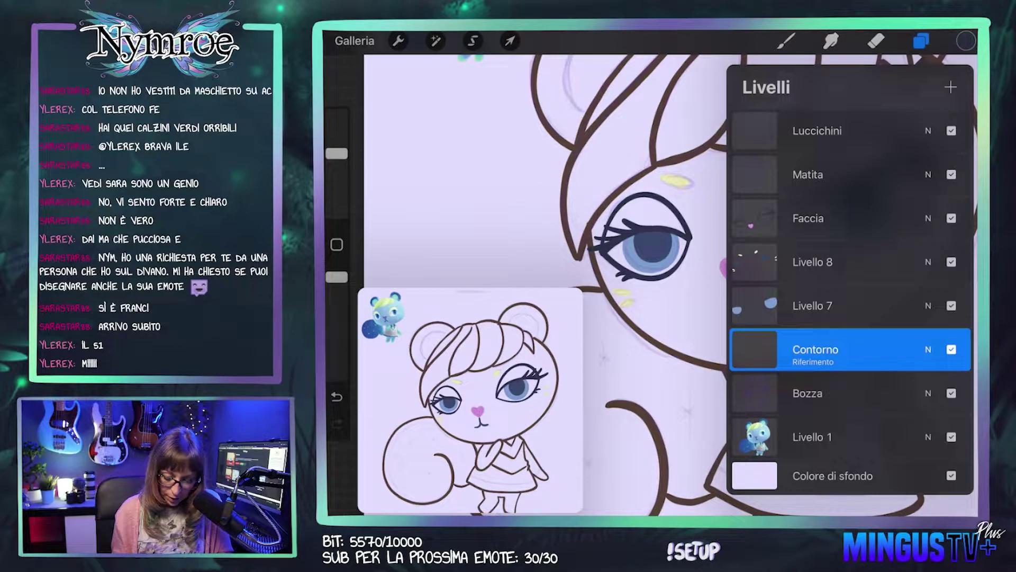
Step: Add a new empty Livello 9 layer above the Bozza layer
{"action": "left_click", "coordinate": [815, 393]}
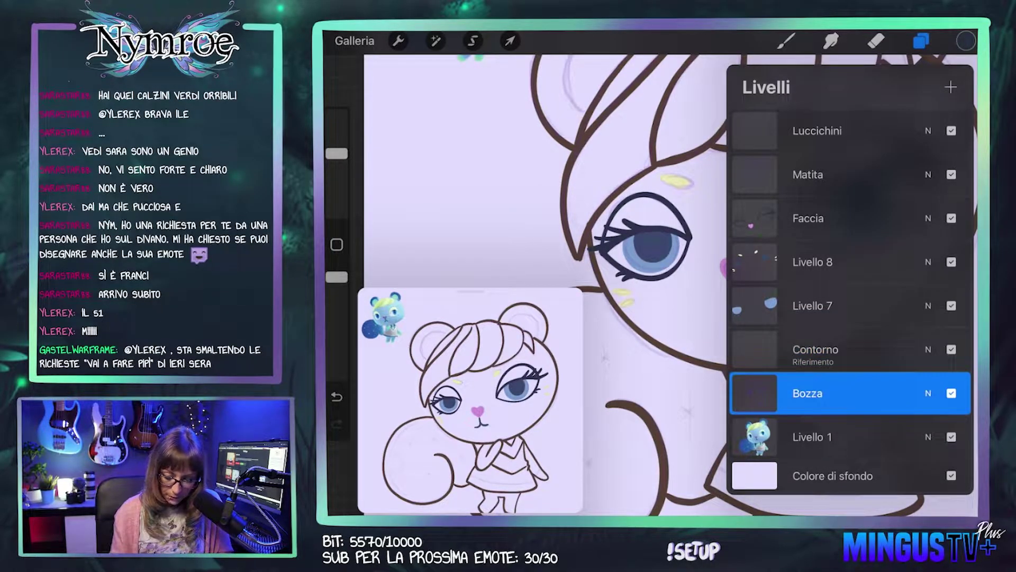
{"action": "left_click", "coordinate": [951, 87]}
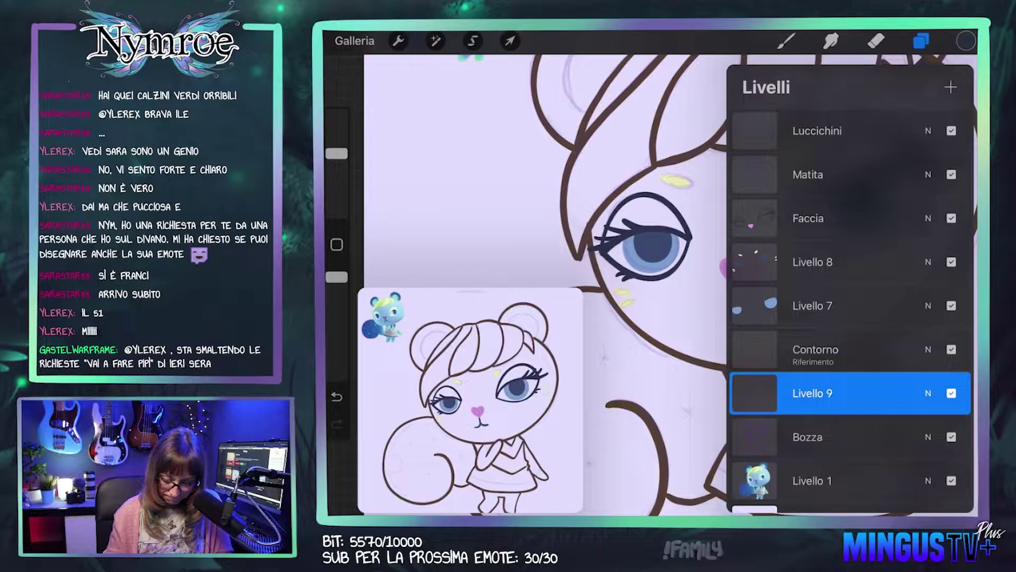
{"action": "left_click", "coordinate": [786, 41]}
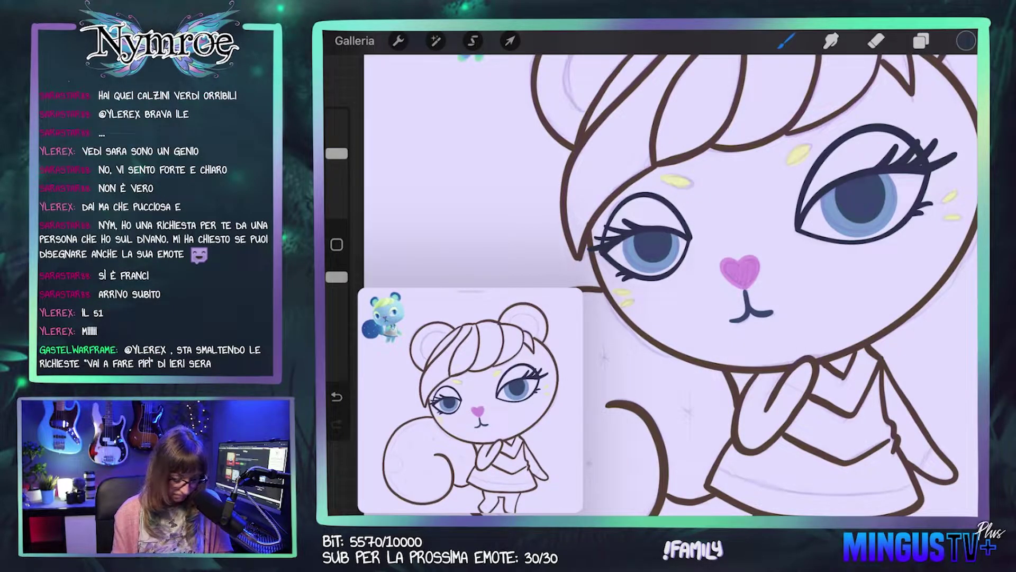
{"action": "scroll", "coordinate": [733, 285], "scroll_direction": "down", "scroll_amount": 3}
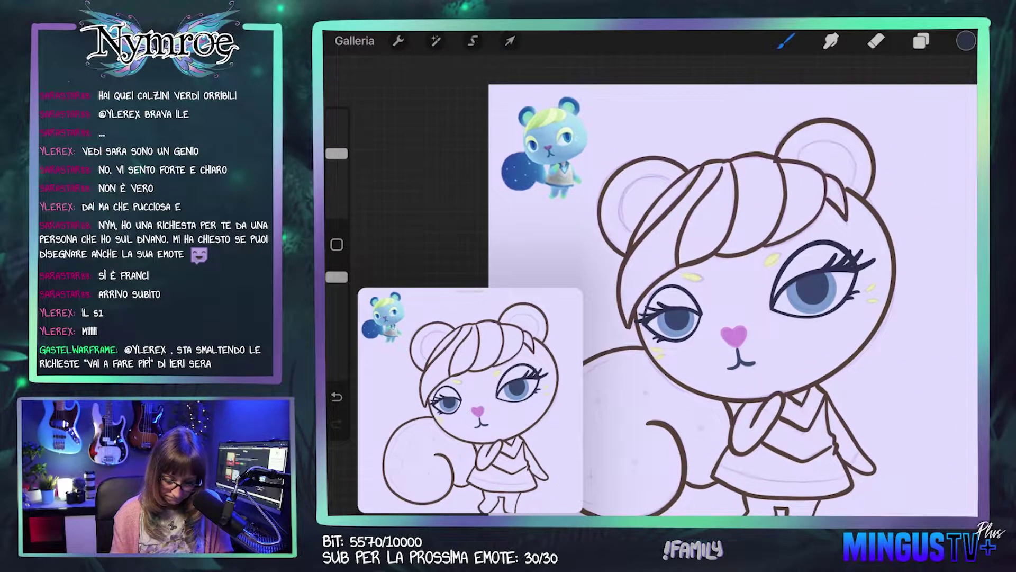
Step: Mix a light blue-grey, ColorDrop it onto the face, then undo it
{"action": "left_click", "coordinate": [966, 41]}
{"action": "left_click_drag", "start_coordinate": [806, 301], "coordinate": [800, 296]}
{"action": "left_click", "coordinate": [826, 203]}
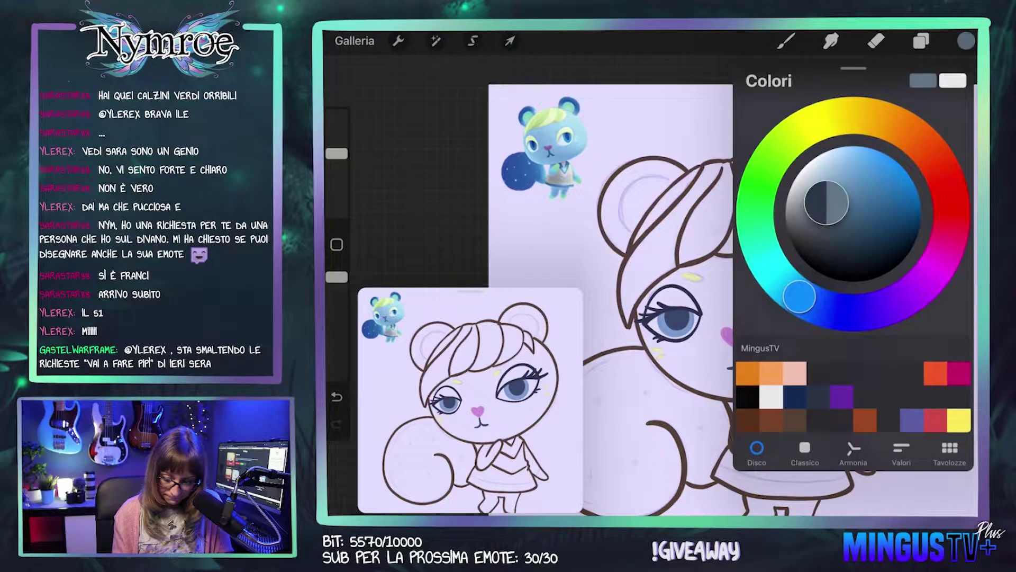
{"action": "left_click_drag", "start_coordinate": [826, 203], "coordinate": [831, 182]}
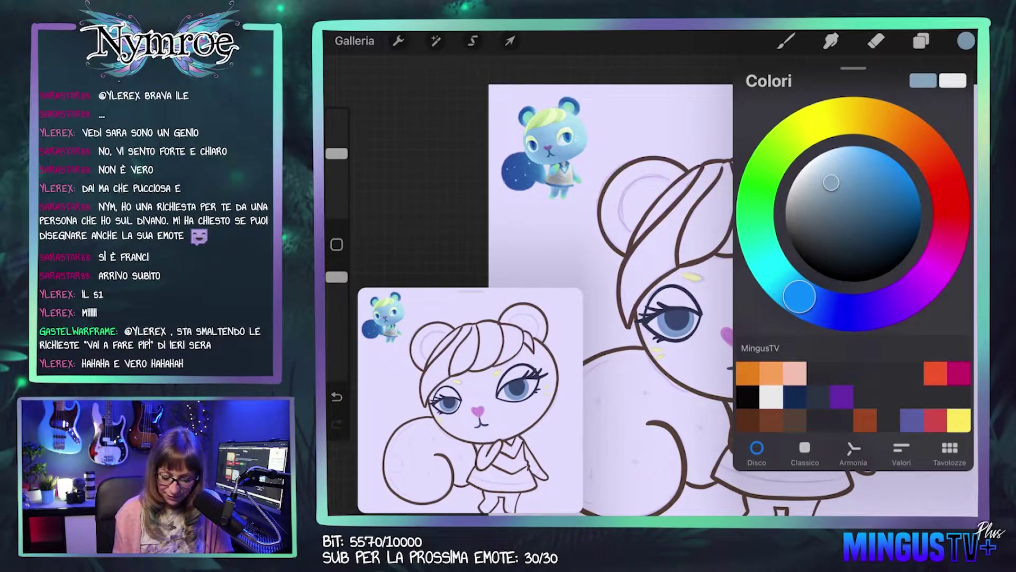
{"action": "left_click_drag", "start_coordinate": [832, 183], "coordinate": [833, 169]}
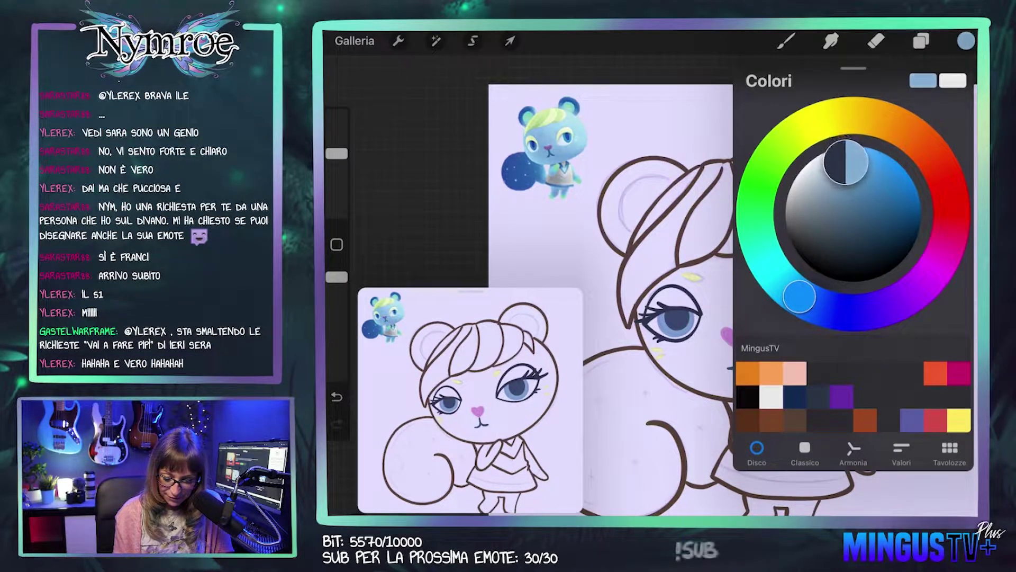
{"action": "left_click", "coordinate": [966, 41]}
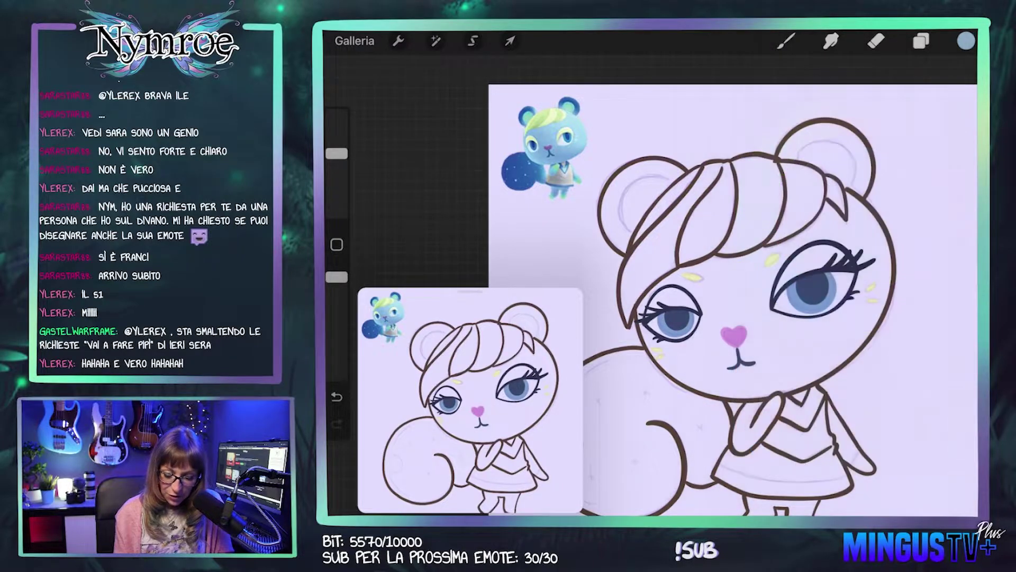
{"action": "left_click_drag", "start_coordinate": [966, 41], "coordinate": [731, 278]}
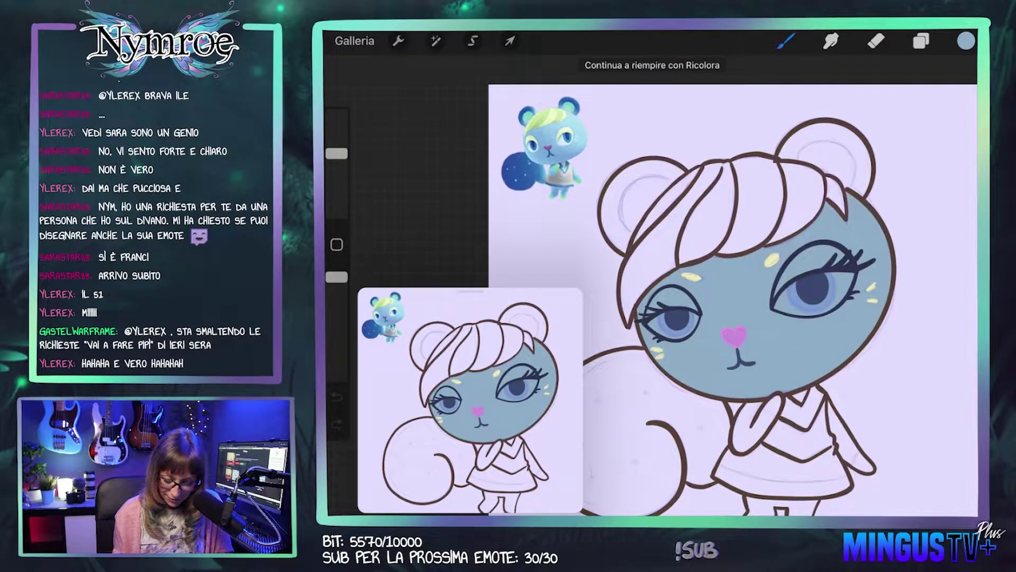
{"action": "key", "text": "ctrl+z"}
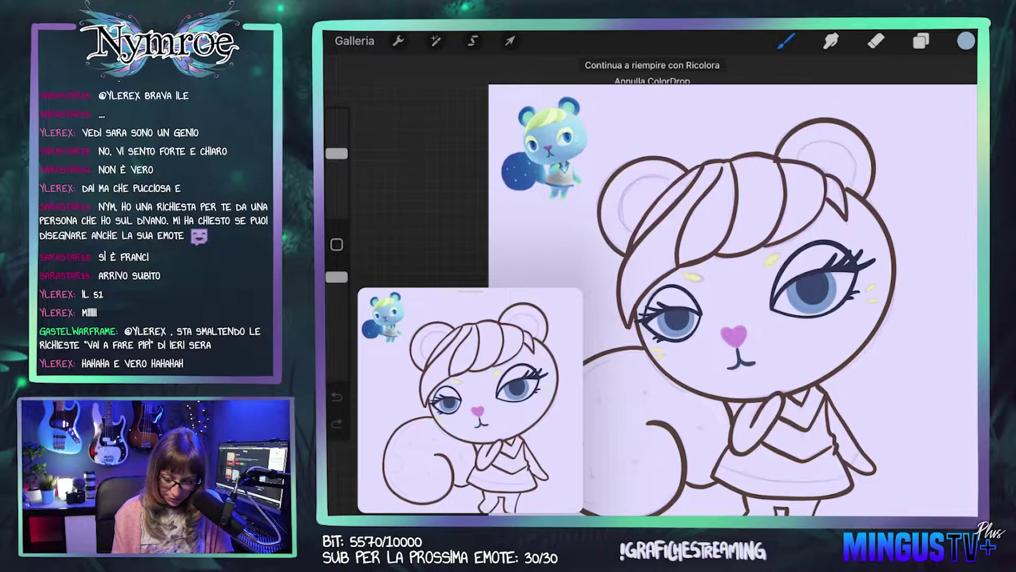
Step: Try light cyan, then a softer light blue, on the face, undoing each fill
{"action": "left_click", "coordinate": [966, 40]}
{"action": "left_click_drag", "start_coordinate": [800, 297], "coordinate": [787, 287]}
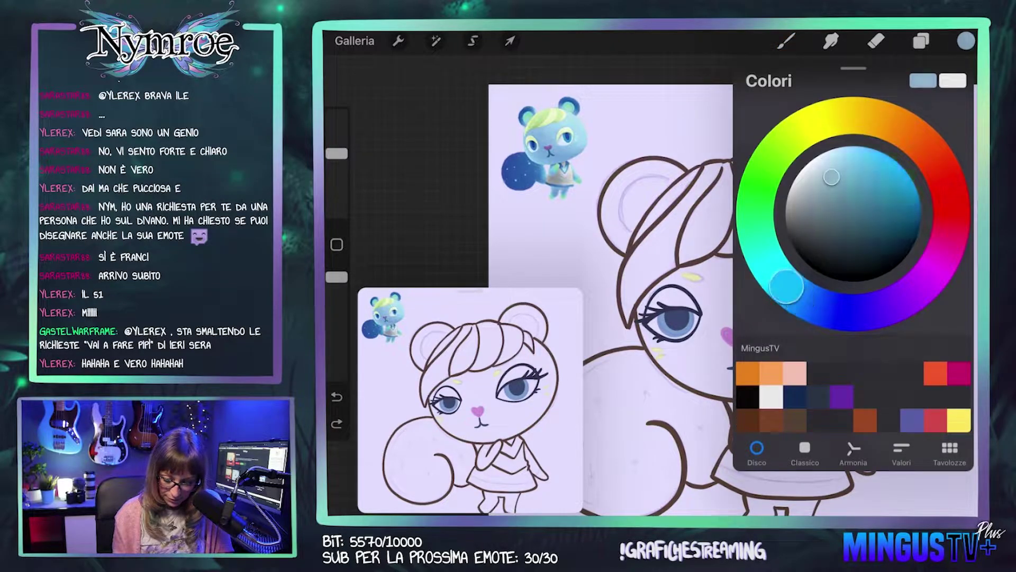
{"action": "left_click_drag", "start_coordinate": [831, 177], "coordinate": [833, 152]}
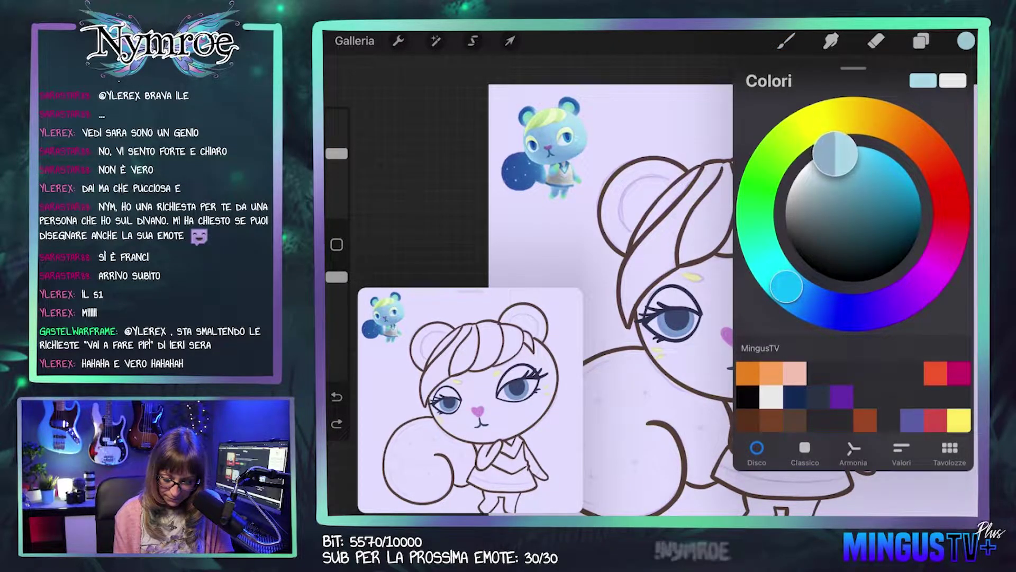
{"action": "left_click_drag", "start_coordinate": [966, 41], "coordinate": [752, 276]}
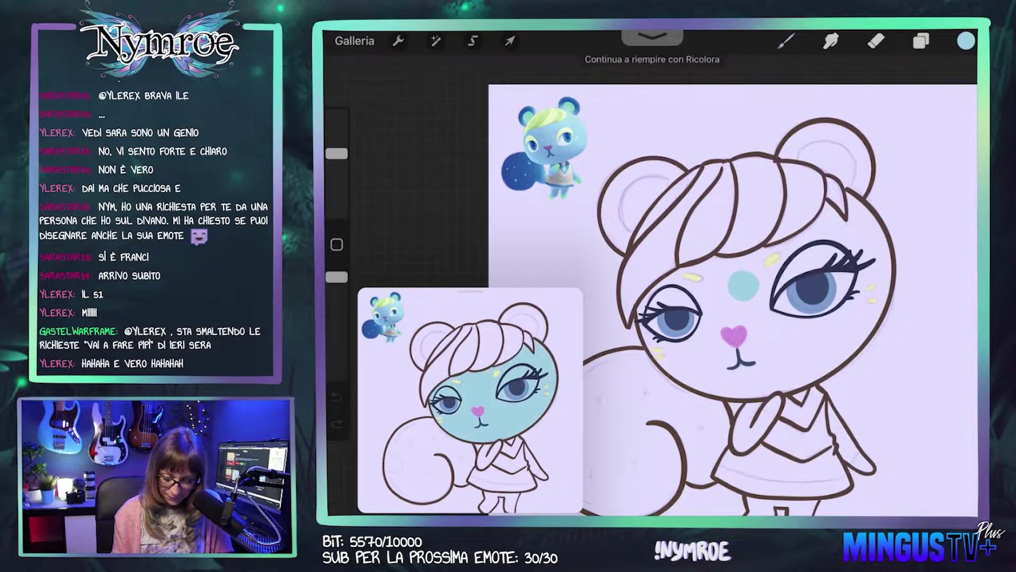
{"action": "key", "text": "ctrl+z"}
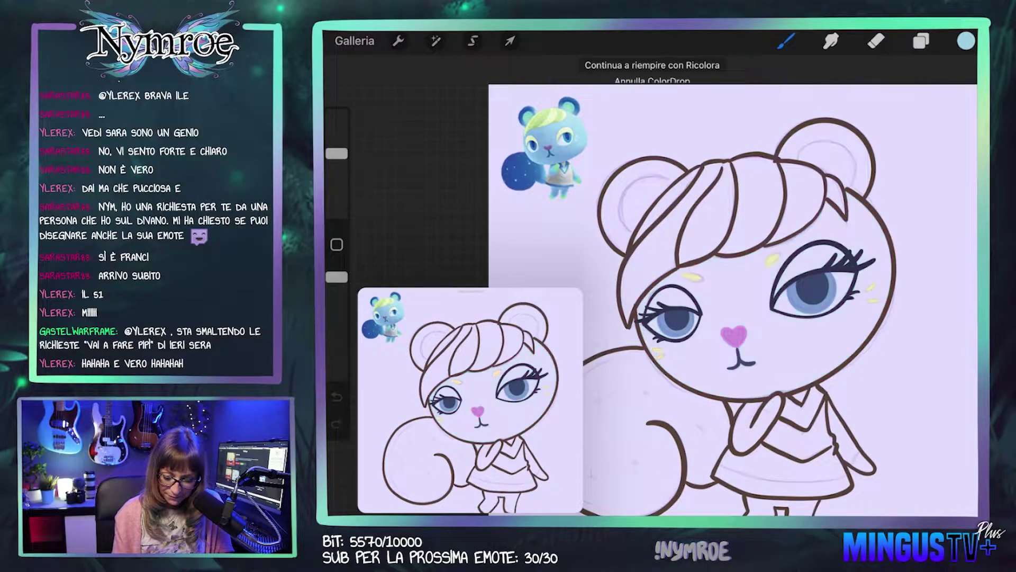
{"action": "left_click", "coordinate": [966, 41]}
{"action": "left_click_drag", "start_coordinate": [836, 164], "coordinate": [846, 157]}
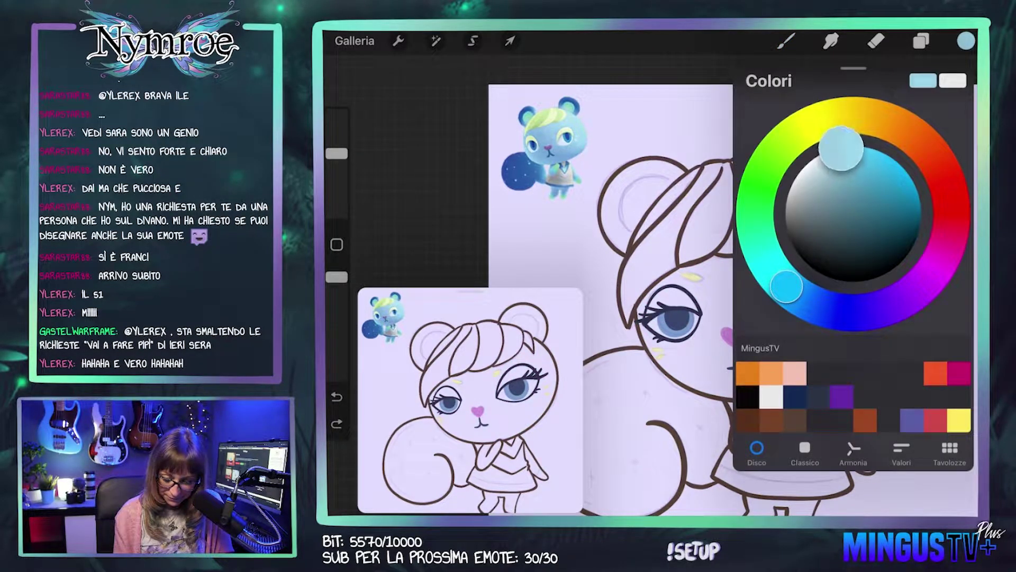
{"action": "left_click", "coordinate": [966, 40]}
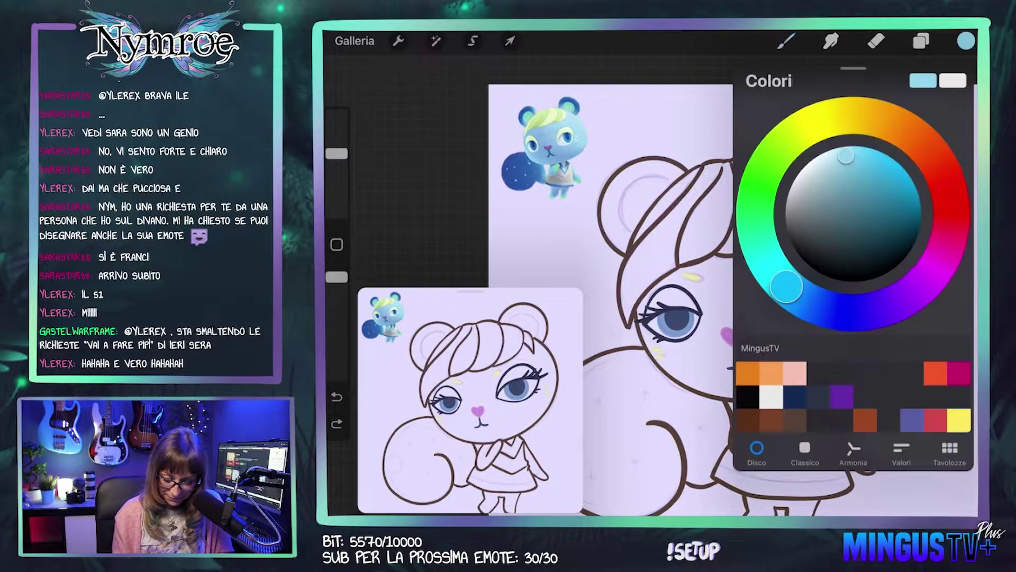
{"action": "left_click_drag", "start_coordinate": [846, 155], "coordinate": [841, 154]}
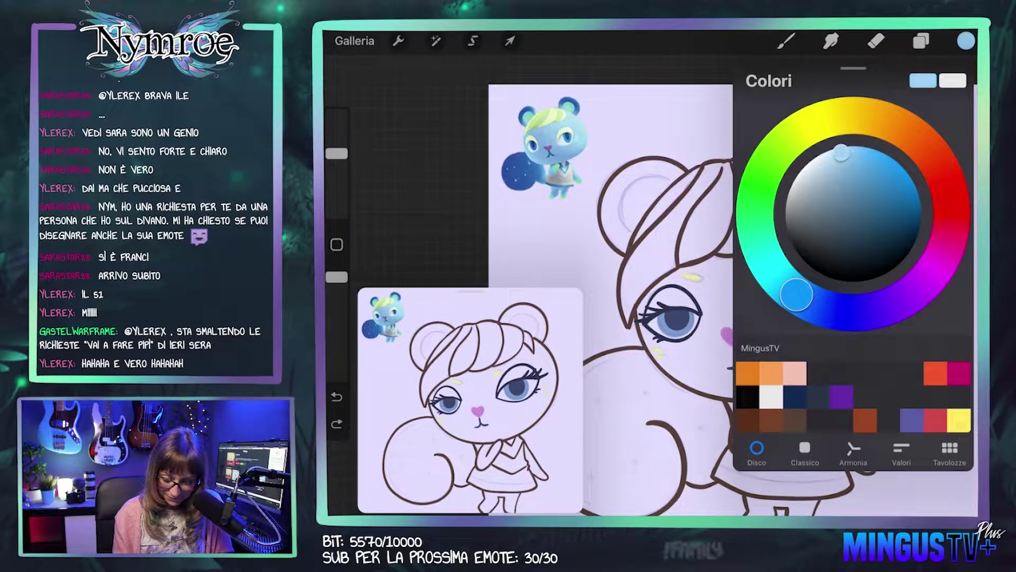
{"action": "left_click_drag", "start_coordinate": [966, 41], "coordinate": [819, 226]}
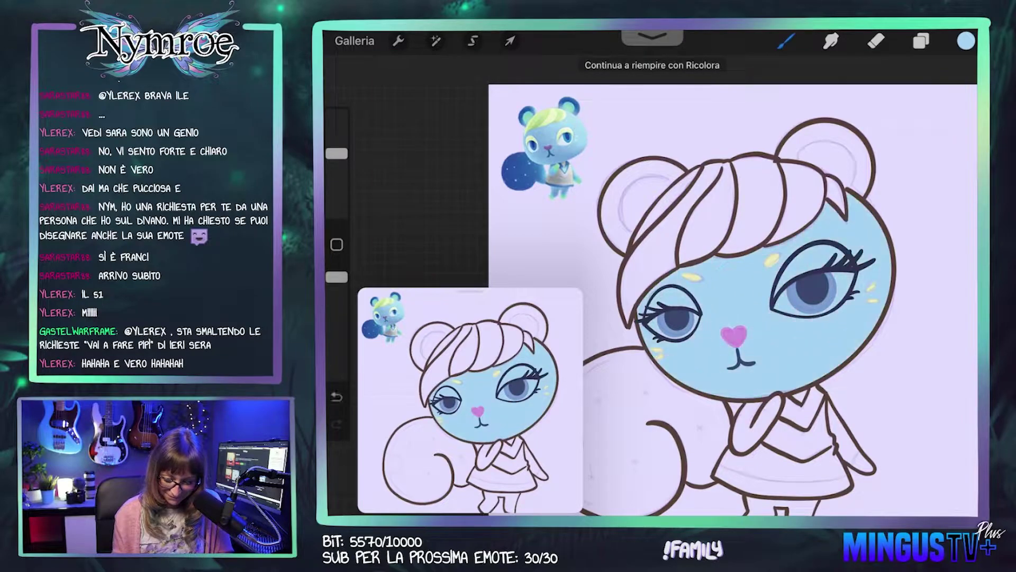
{"action": "key", "text": "ctrl+z"}
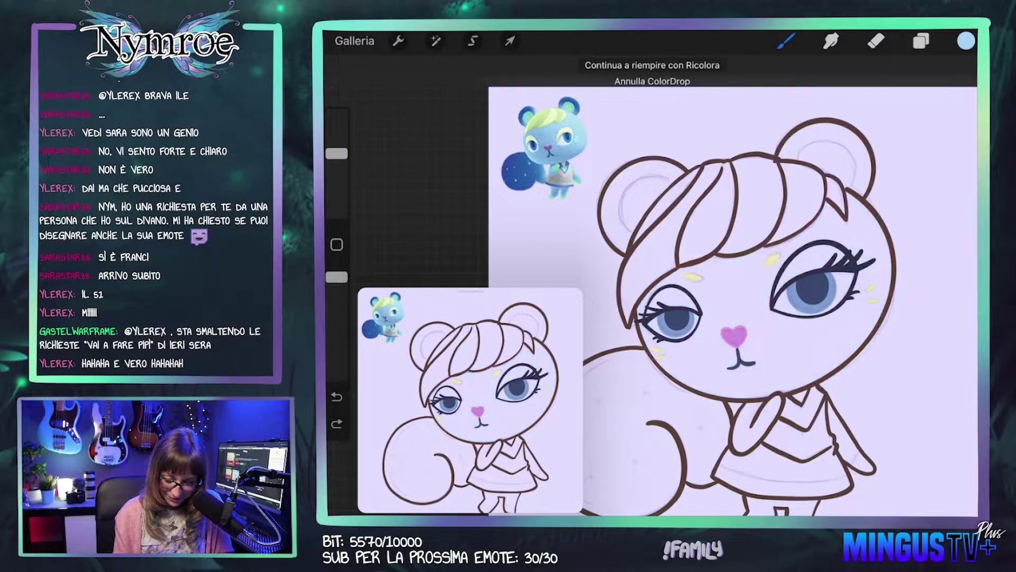
Step: Fill the face with the final, slightly adjusted light blue
{"action": "left_click", "coordinate": [966, 40]}
{"action": "left_click_drag", "start_coordinate": [842, 153], "coordinate": [838, 157]}
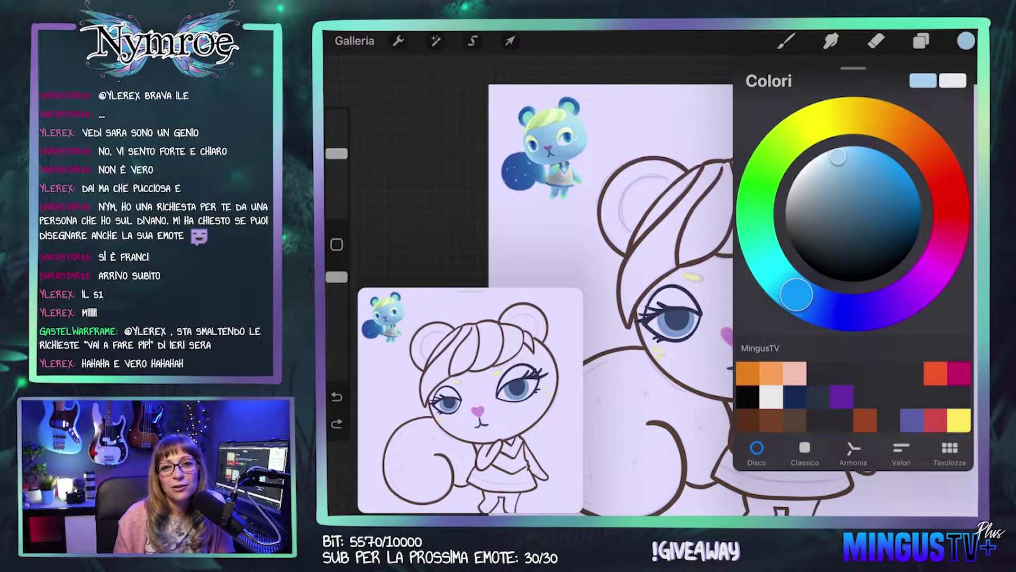
{"action": "left_click", "coordinate": [966, 41]}
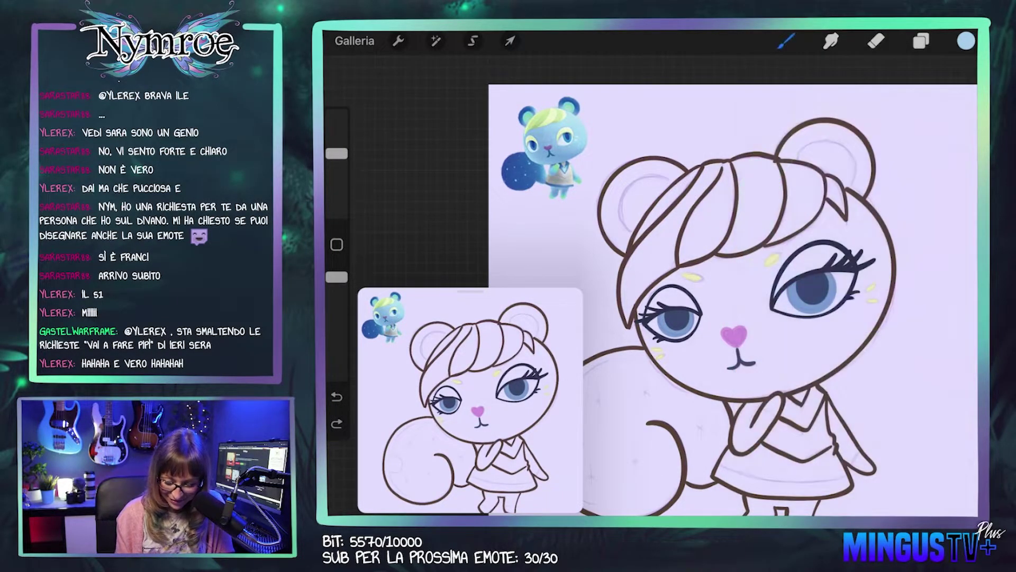
{"action": "left_click_drag", "start_coordinate": [967, 41], "coordinate": [752, 264]}
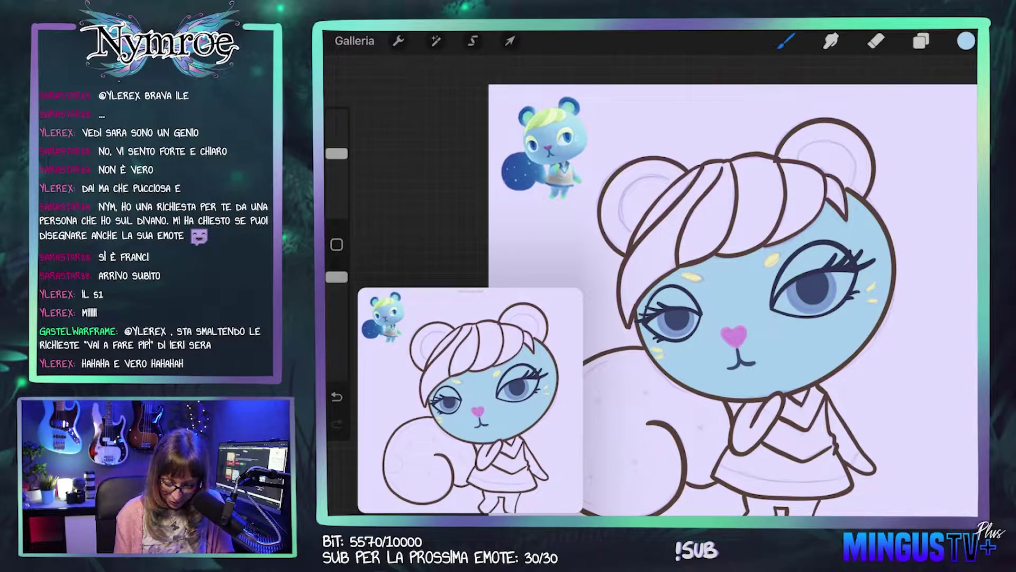
{"action": "scroll", "coordinate": [715, 296], "scroll_direction": "down", "scroll_amount": 2}
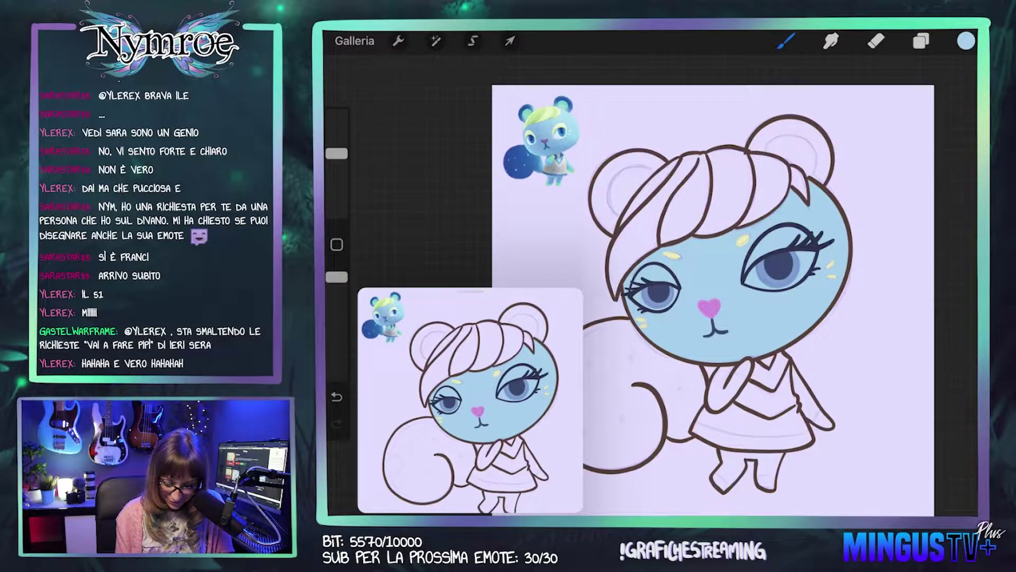
Step: ColorDrop the face's light blue into both arms, the paws and the legs
{"action": "left_click_drag", "start_coordinate": [966, 40], "coordinate": [783, 371]}
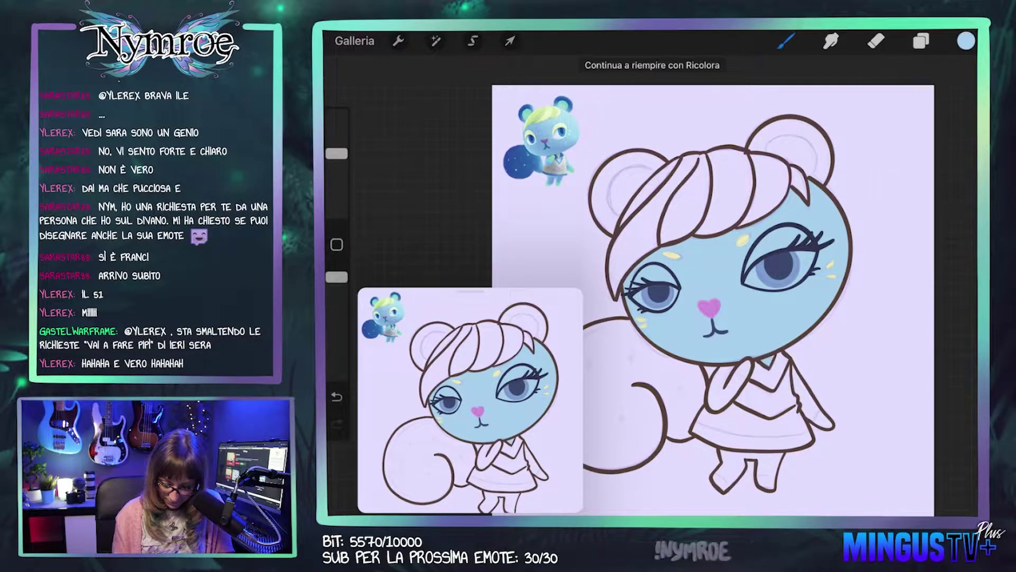
{"action": "left_click", "coordinate": [722, 383]}
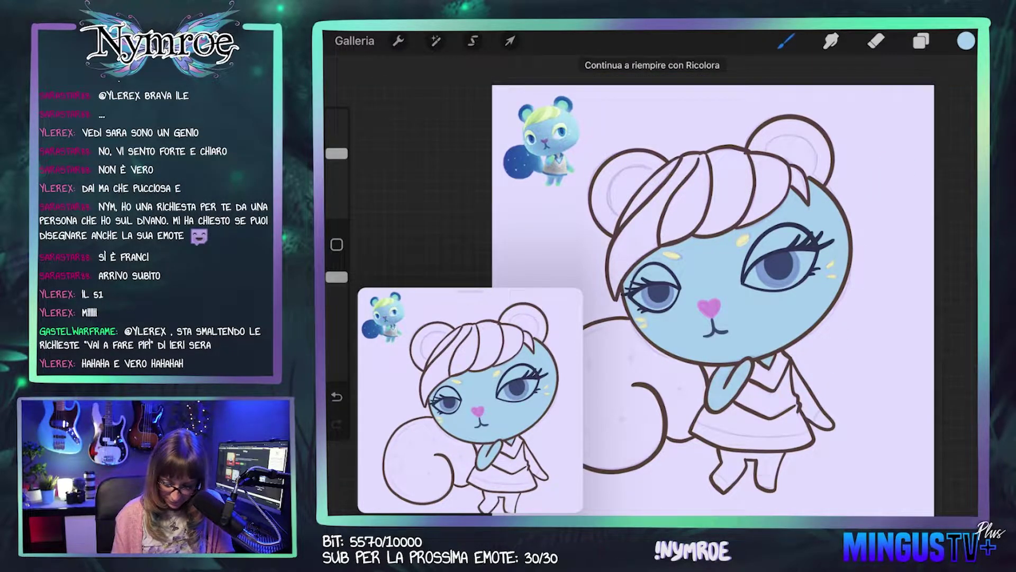
{"action": "left_click_drag", "start_coordinate": [966, 40], "coordinate": [815, 403]}
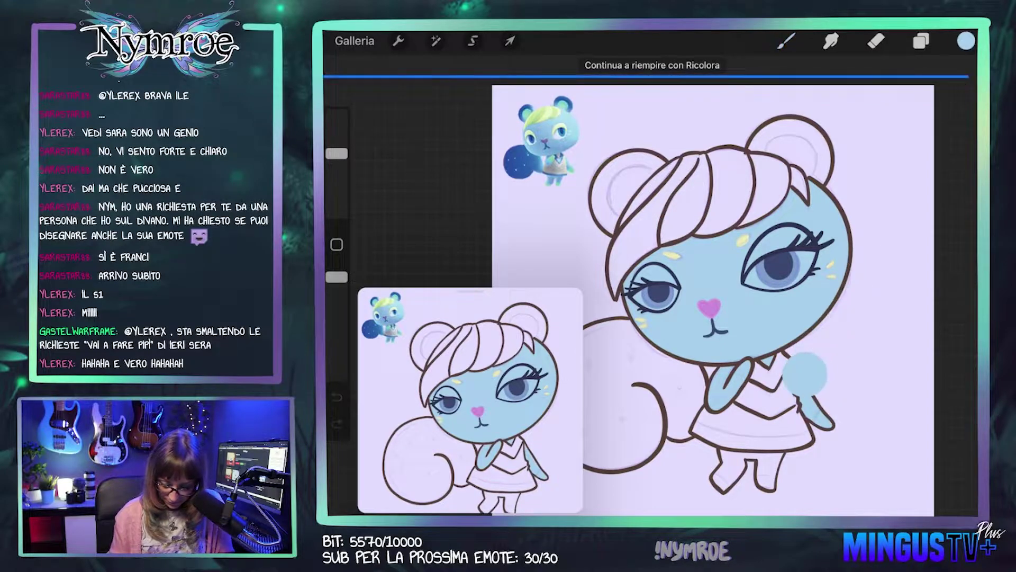
{"action": "left_click", "coordinate": [739, 469]}
{"action": "mouse_move", "coordinate": [966, 41]}
{"action": "left_mouse_down"}
{"action": "mouse_move", "coordinate": [964, 59]}
{"action": "mouse_move", "coordinate": [966, 43]}
{"action": "left_mouse_up"}
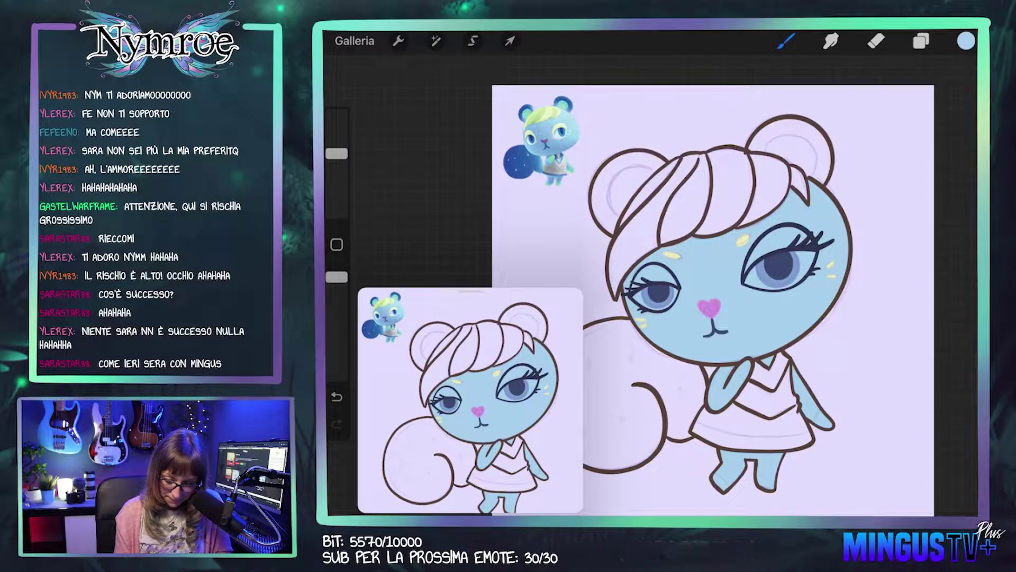
Step: Add a new Livello 10 layer and pick a deep blue-violet
{"action": "left_click", "coordinate": [922, 41]}
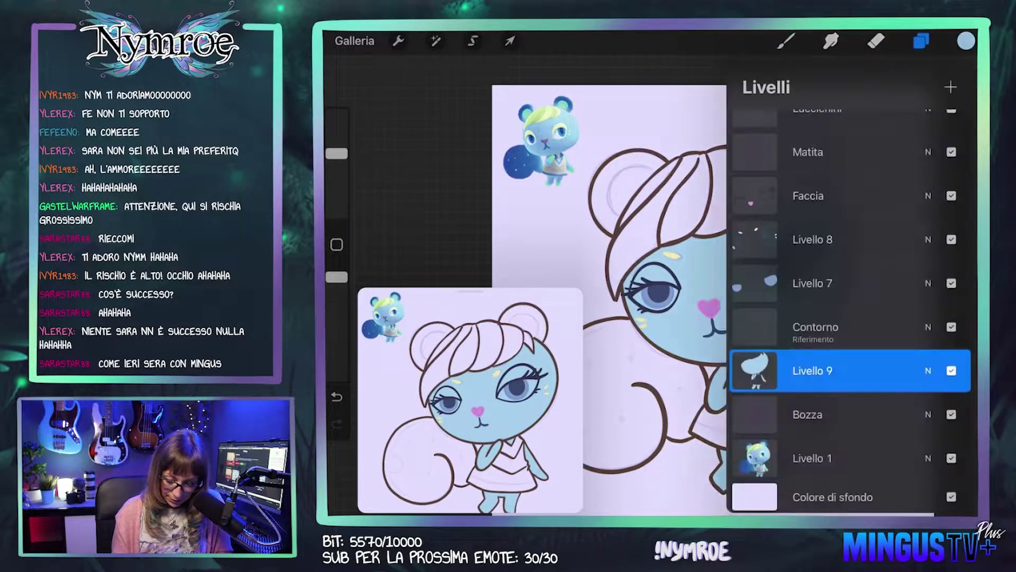
{"action": "left_click", "coordinate": [950, 87]}
{"action": "left_click", "coordinate": [786, 41]}
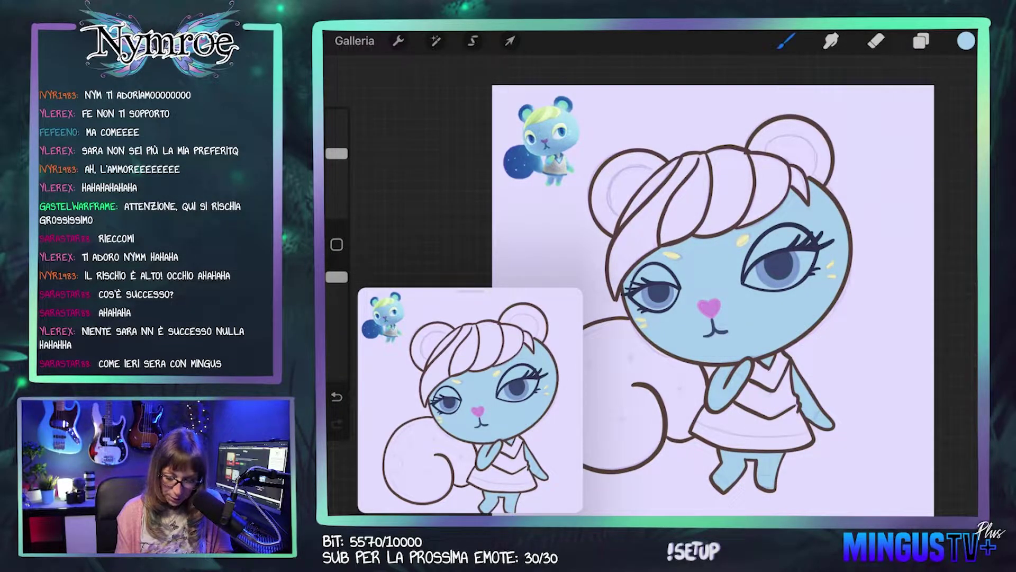
{"action": "left_click", "coordinate": [966, 41]}
{"action": "left_click_drag", "start_coordinate": [796, 294], "coordinate": [837, 311]}
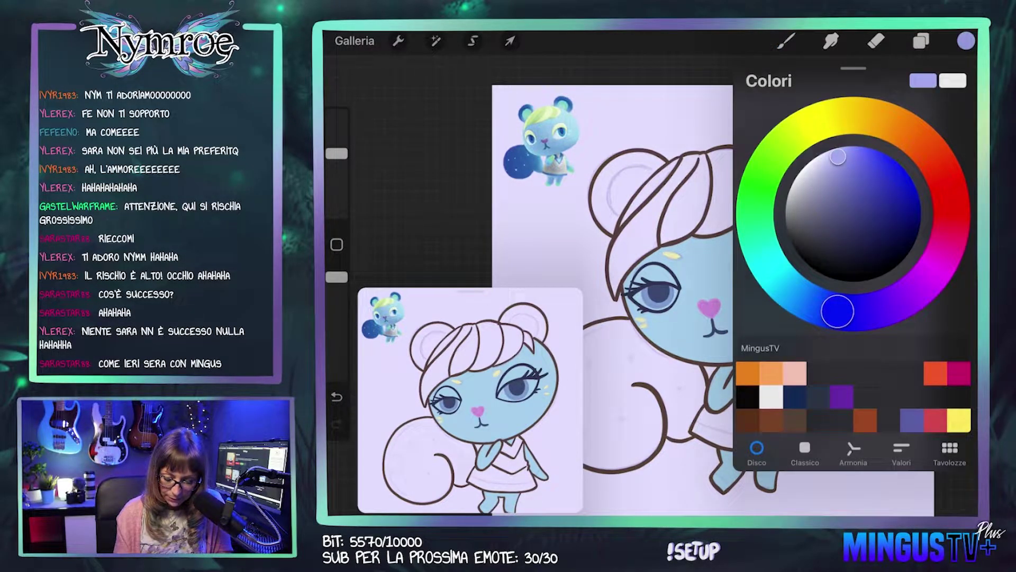
{"action": "left_click_drag", "start_coordinate": [837, 157], "coordinate": [858, 159]}
{"action": "left_click", "coordinate": [966, 40]}
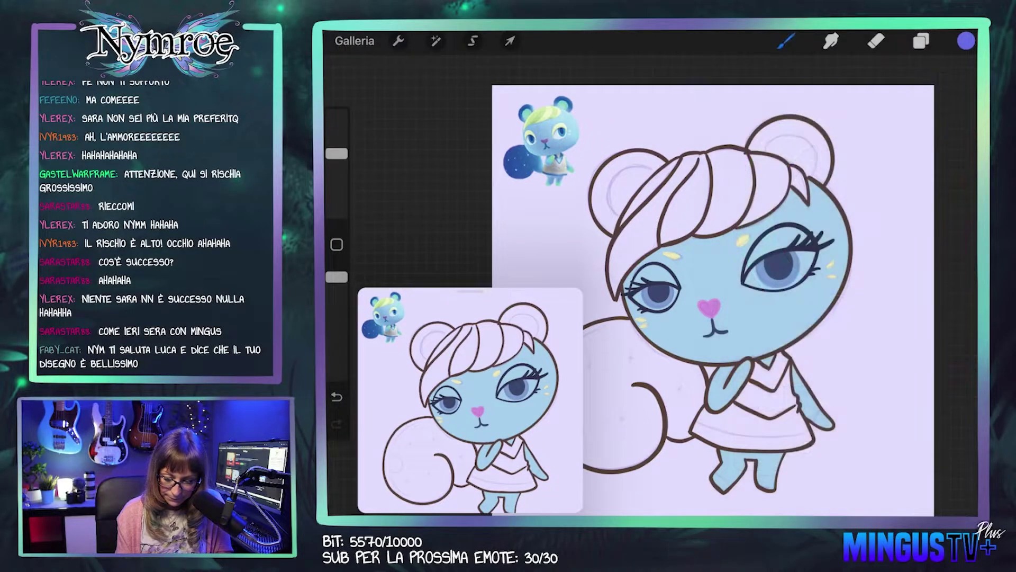
Step: Fill the tail with blue-violet, tweaking the shade and refilling it twice
{"action": "left_click_drag", "start_coordinate": [966, 41], "coordinate": [647, 355]}
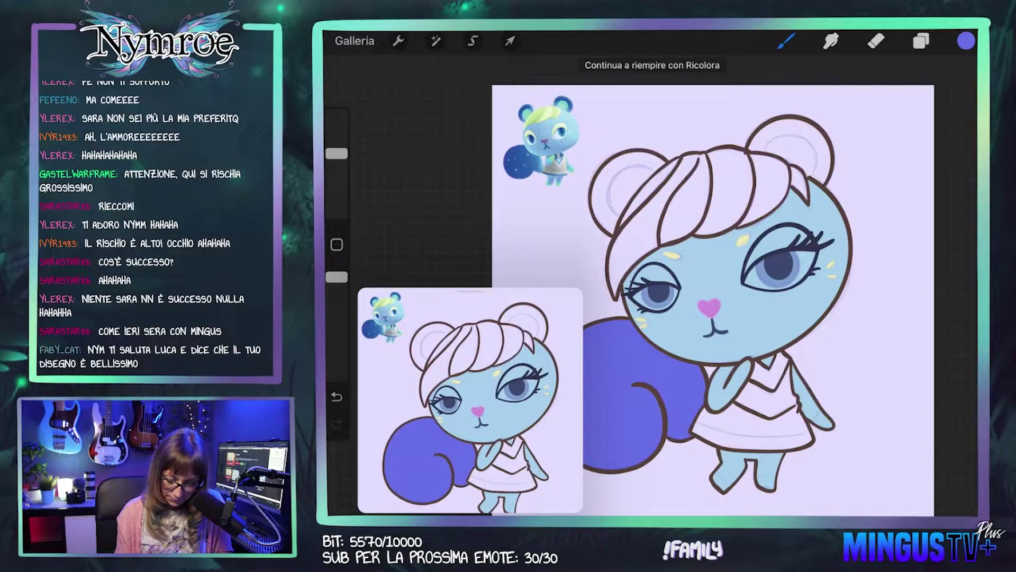
{"action": "left_click", "coordinate": [966, 41]}
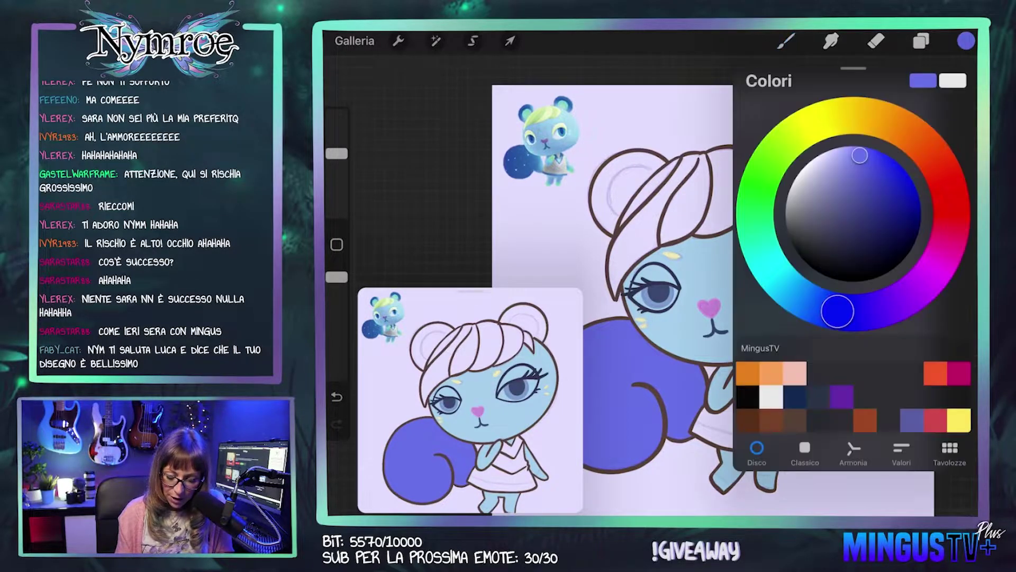
{"action": "left_click_drag", "start_coordinate": [859, 155], "coordinate": [854, 169]}
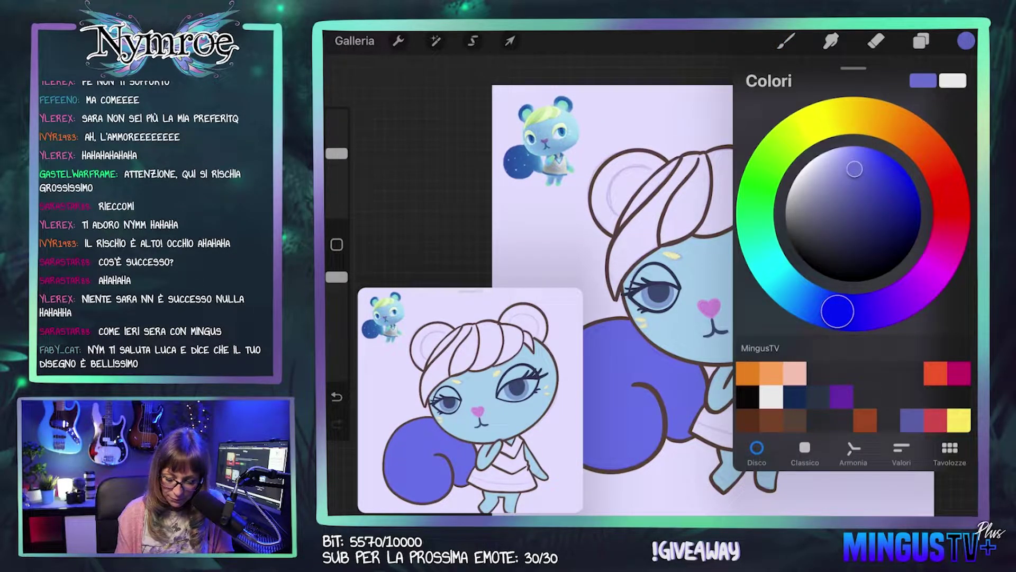
{"action": "left_click", "coordinate": [966, 41]}
{"action": "left_click_drag", "start_coordinate": [966, 41], "coordinate": [647, 370]}
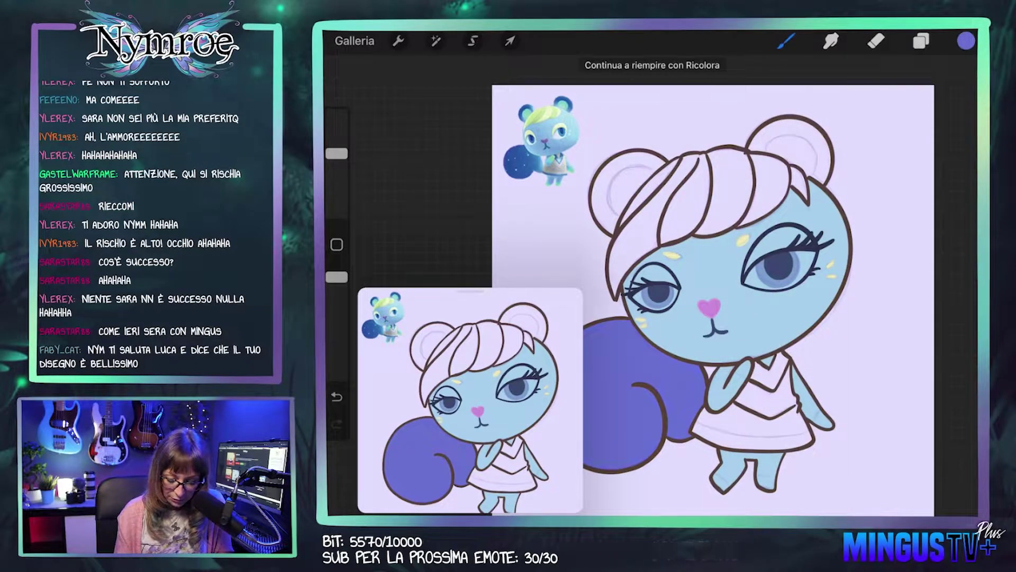
{"action": "left_click", "coordinate": [966, 41]}
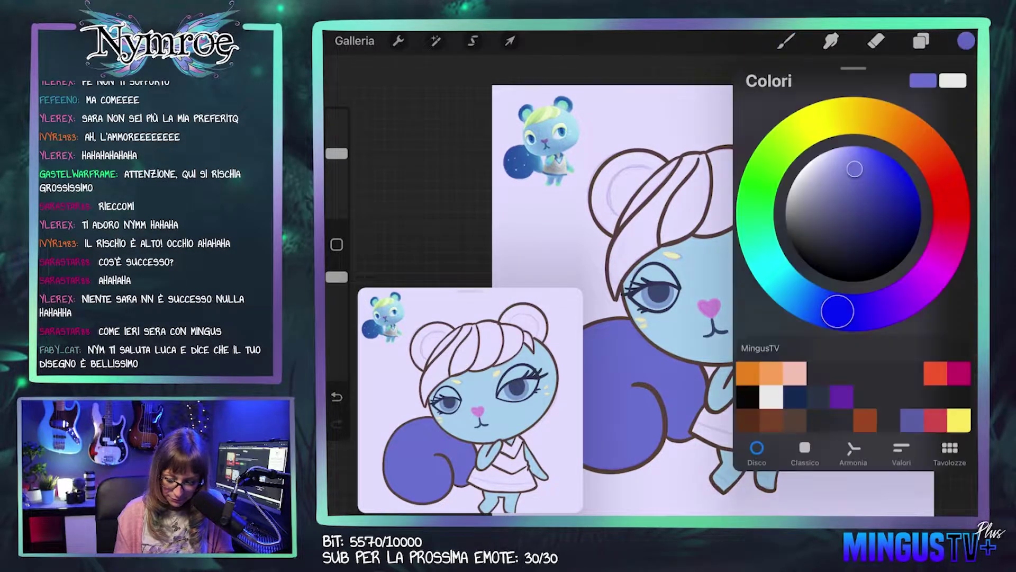
{"action": "left_click_drag", "start_coordinate": [855, 168], "coordinate": [860, 158]}
{"action": "left_click_drag", "start_coordinate": [838, 312], "coordinate": [832, 311]}
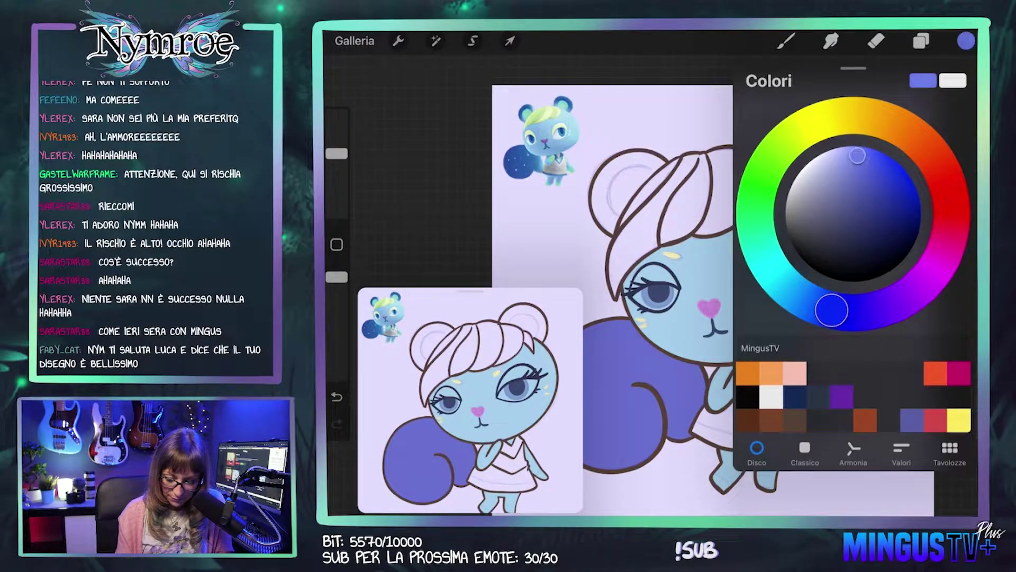
{"action": "left_click", "coordinate": [966, 41]}
{"action": "left_click_drag", "start_coordinate": [967, 41], "coordinate": [671, 344]}
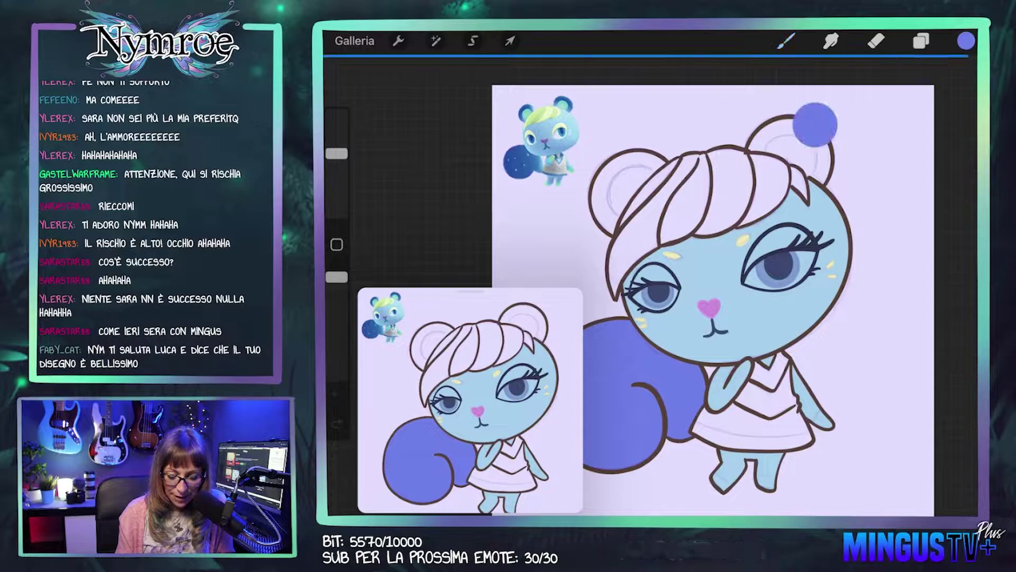
Step: Fill the right and left ears with the same blue-violet
{"action": "left_click_drag", "start_coordinate": [966, 41], "coordinate": [799, 135]}
{"action": "left_click_drag", "start_coordinate": [966, 41], "coordinate": [633, 171]}
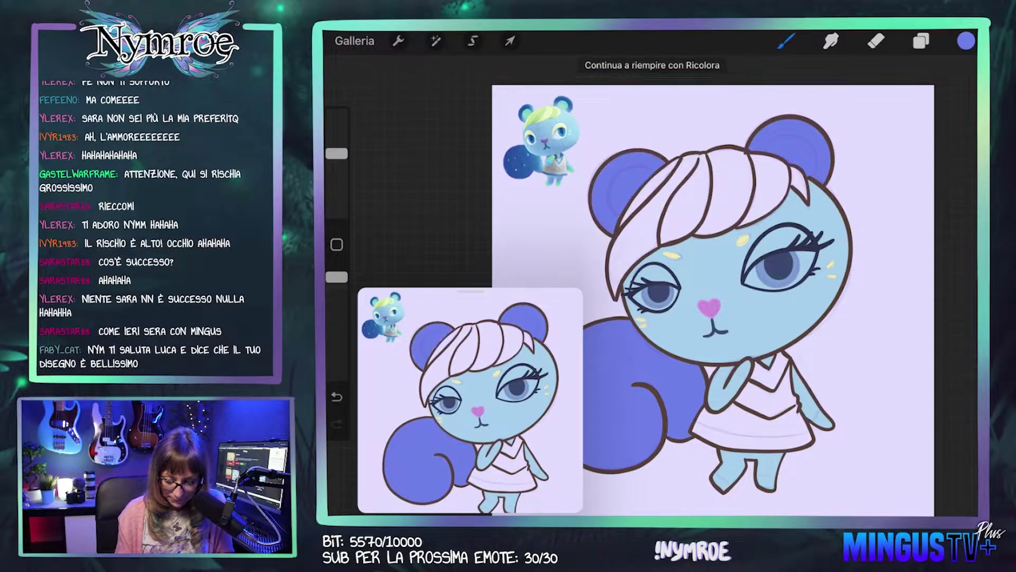
{"action": "left_click", "coordinate": [922, 41]}
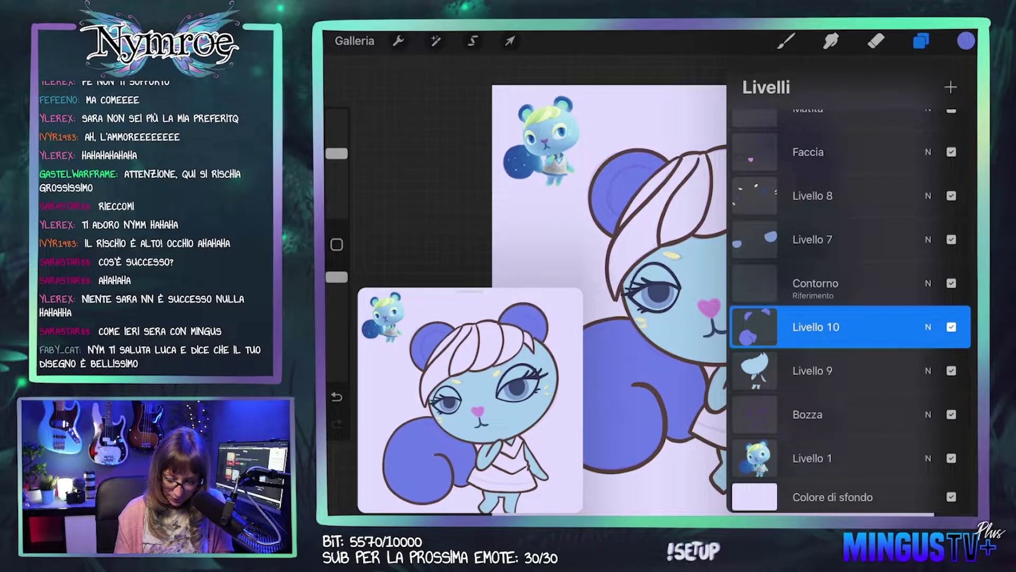
Step: Add Livello 11 above Livello 10 and choose a pale cream yellow
{"action": "left_click", "coordinate": [951, 86]}
{"action": "left_click", "coordinate": [921, 41]}
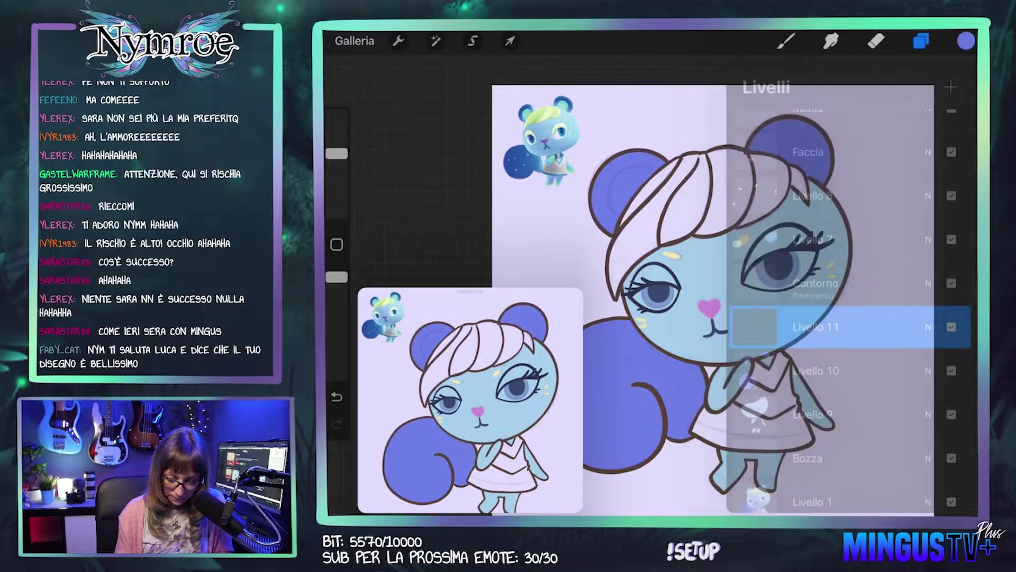
{"action": "left_click", "coordinate": [966, 40]}
{"action": "left_click", "coordinate": [959, 419]}
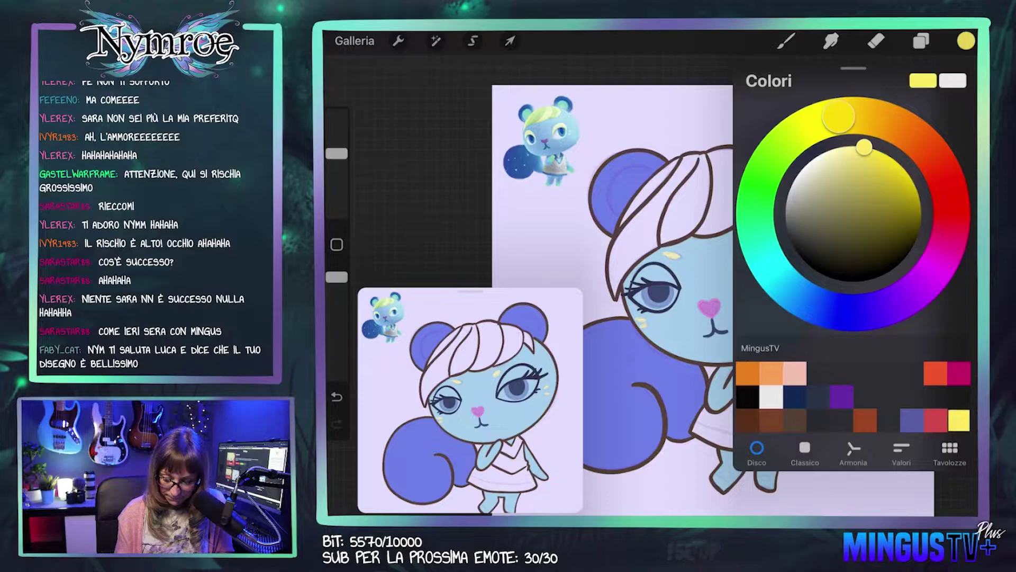
{"action": "left_click", "coordinate": [830, 152]}
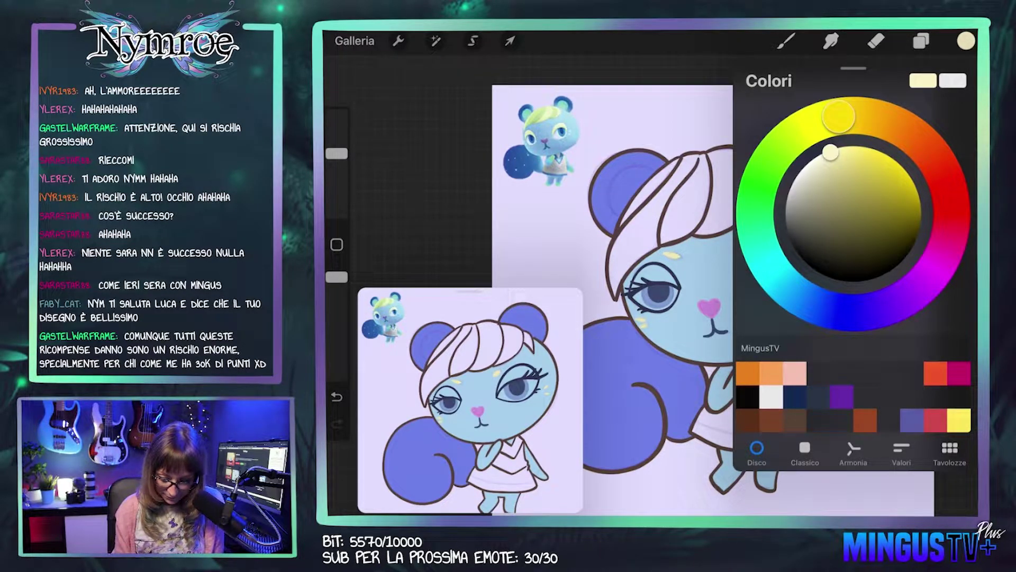
{"action": "left_click", "coordinate": [786, 41]}
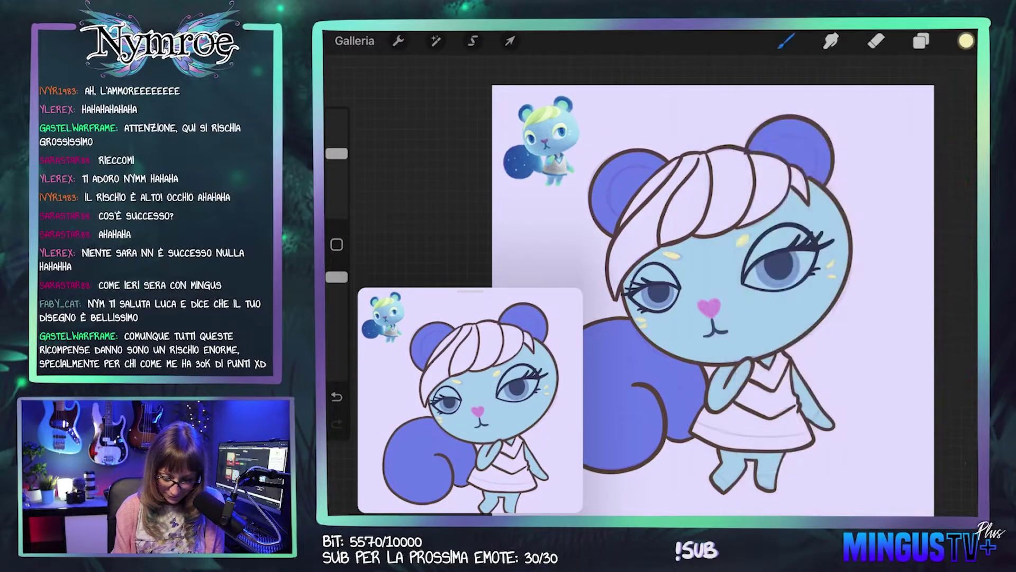
Step: Fill the middle and right hair strands pale yellow, undoing the left-bangs fill
{"action": "left_click_drag", "start_coordinate": [966, 41], "coordinate": [736, 185]}
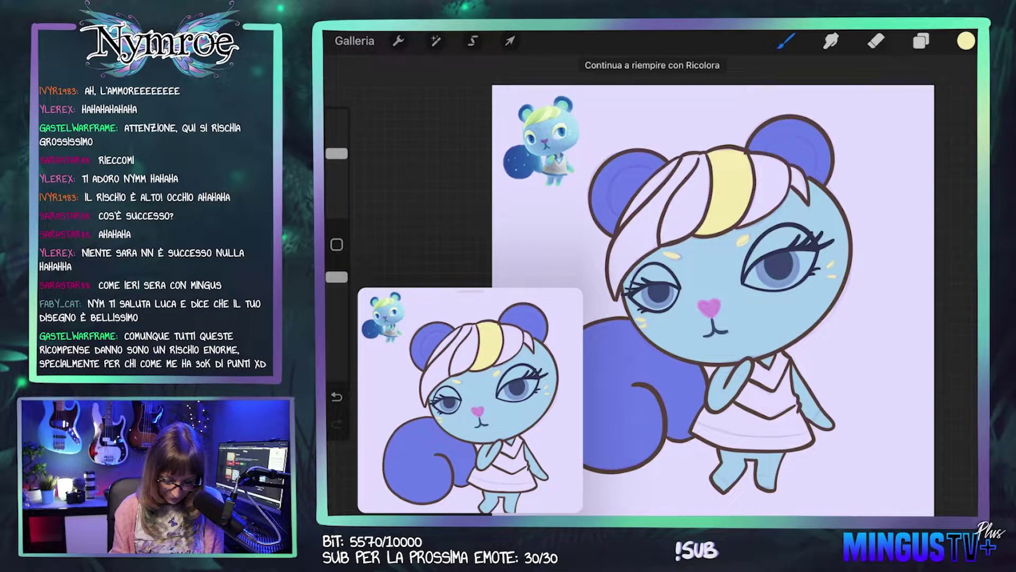
{"action": "left_click_drag", "start_coordinate": [966, 40], "coordinate": [815, 175]}
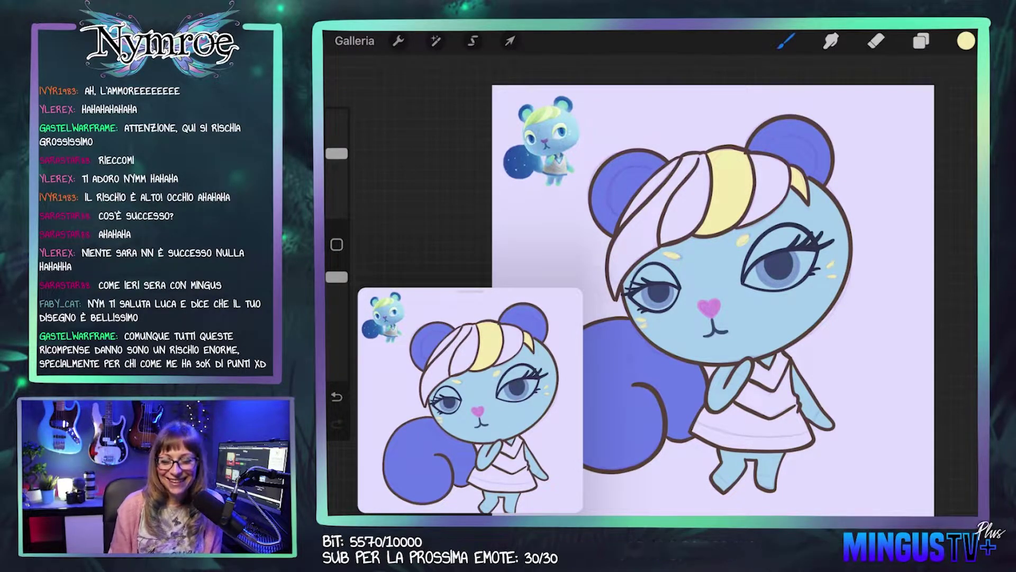
{"action": "left_click_drag", "start_coordinate": [966, 41], "coordinate": [662, 220]}
{"action": "key", "text": "ctrl+z"}
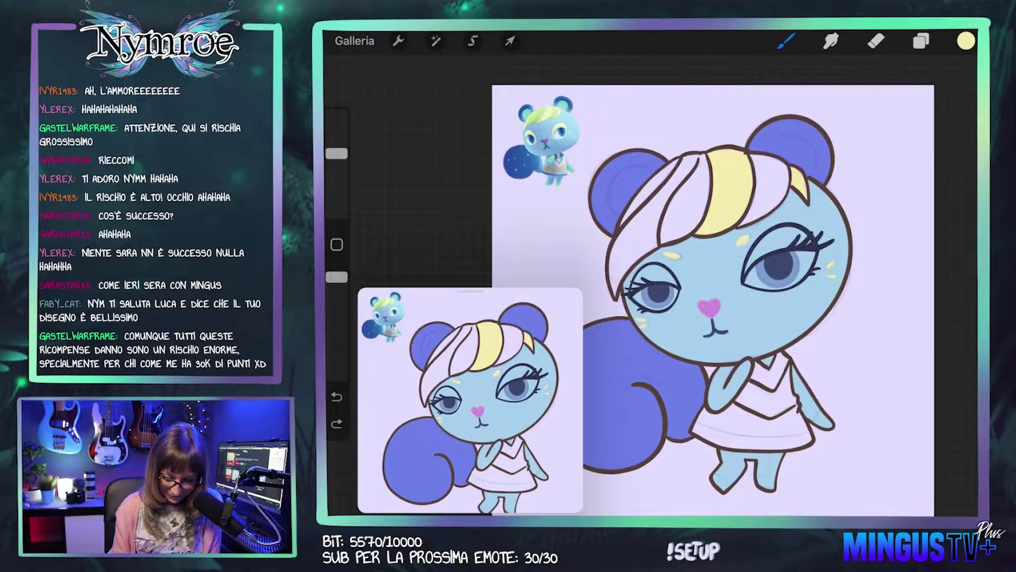
{"action": "left_click", "coordinate": [921, 40]}
{"action": "left_click", "coordinate": [921, 41]}
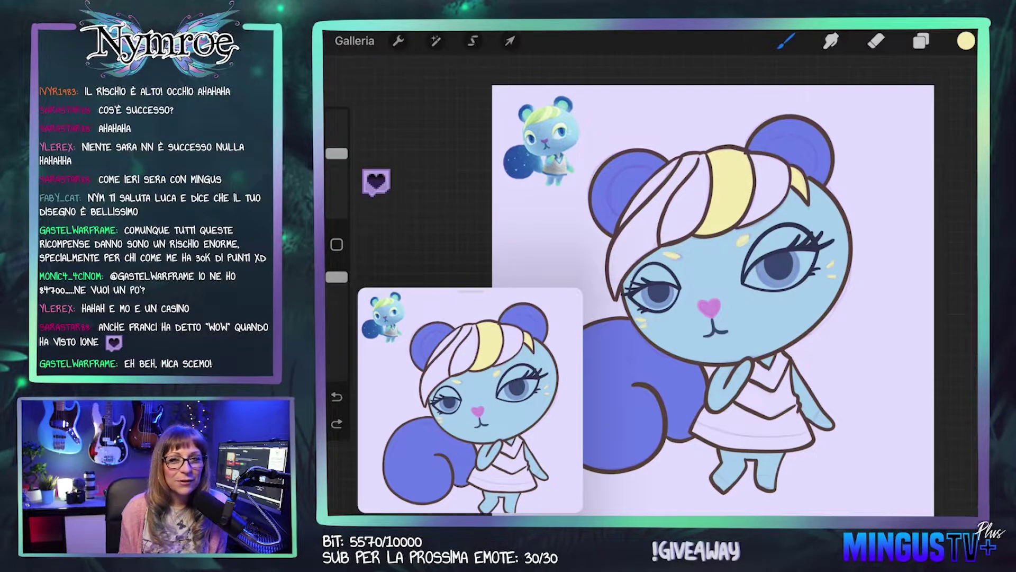
{"action": "left_click", "coordinate": [967, 40]}
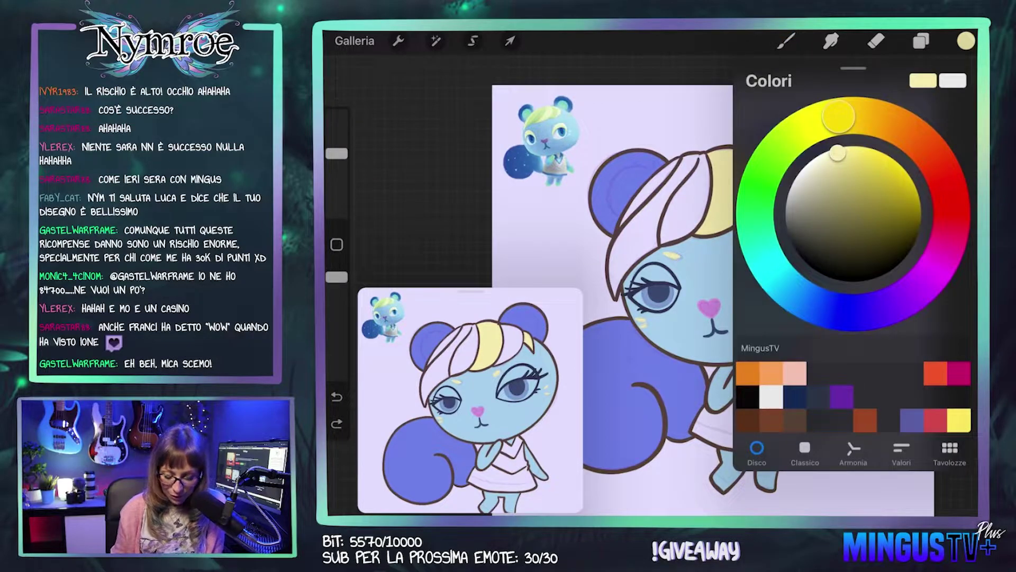
Step: Pick a dark brown, select the Contorno outline layer and switch to the eraser
{"action": "left_click", "coordinate": [794, 420]}
{"action": "left_click", "coordinate": [966, 41]}
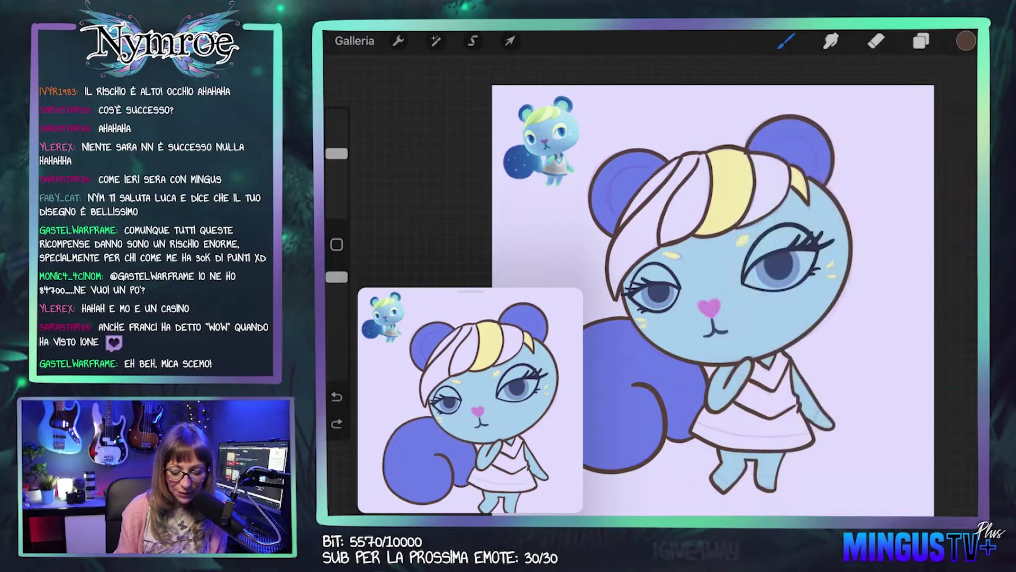
{"action": "left_click", "coordinate": [921, 41]}
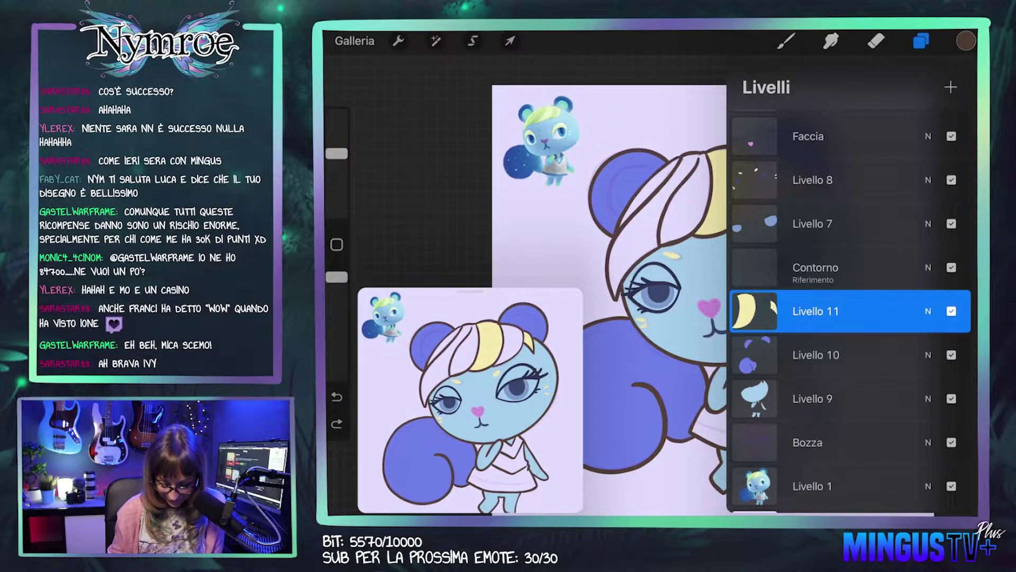
{"action": "left_click", "coordinate": [815, 267]}
{"action": "left_click", "coordinate": [922, 41]}
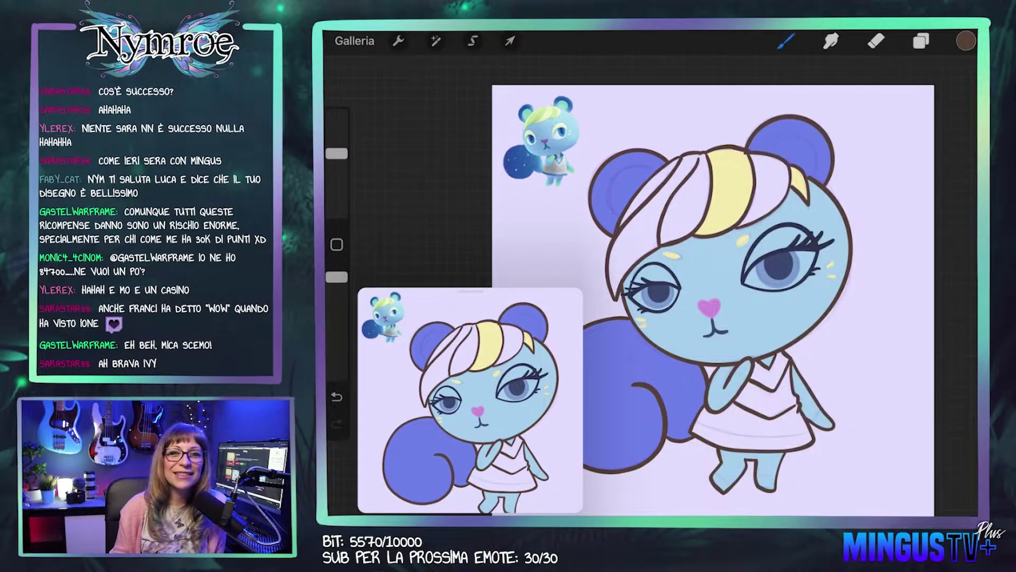
{"action": "scroll", "coordinate": [678, 159], "scroll_direction": "up", "scroll_amount": 5}
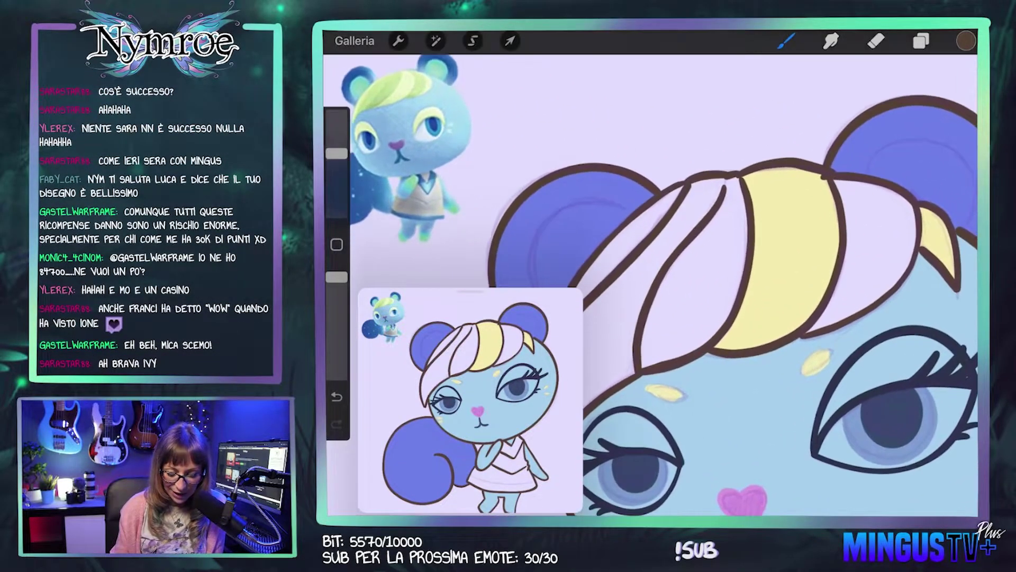
{"action": "scroll", "coordinate": [731, 201], "scroll_direction": "up", "scroll_amount": 1}
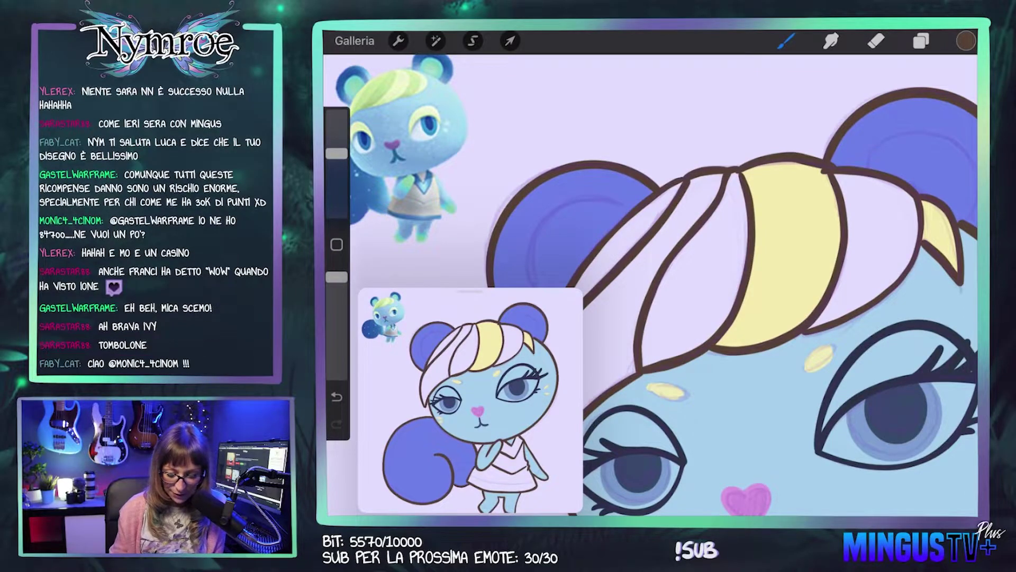
{"action": "scroll", "coordinate": [757, 291], "scroll_direction": "down", "scroll_amount": 3}
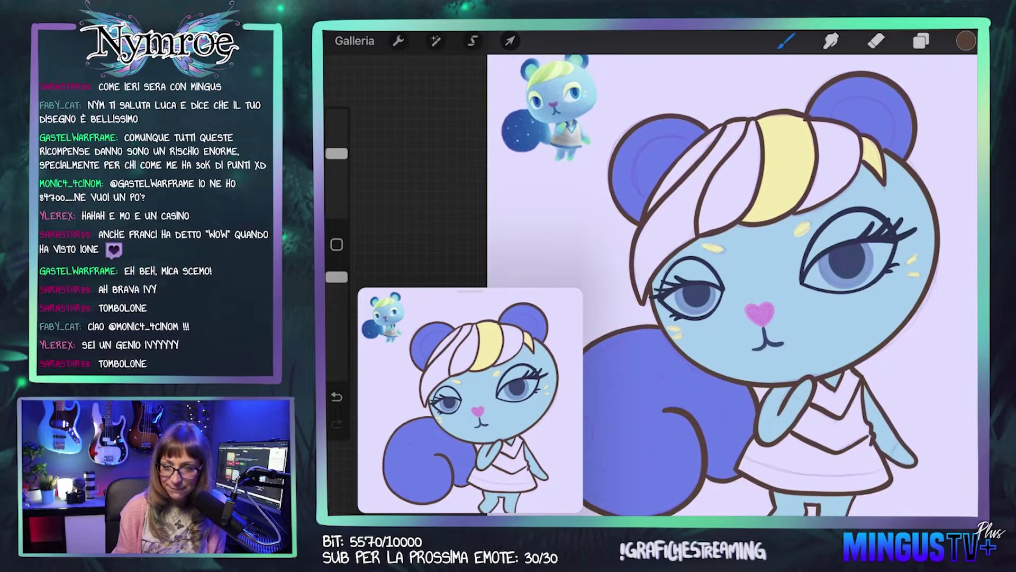
{"action": "scroll", "coordinate": [757, 291], "scroll_direction": "up", "scroll_amount": 3}
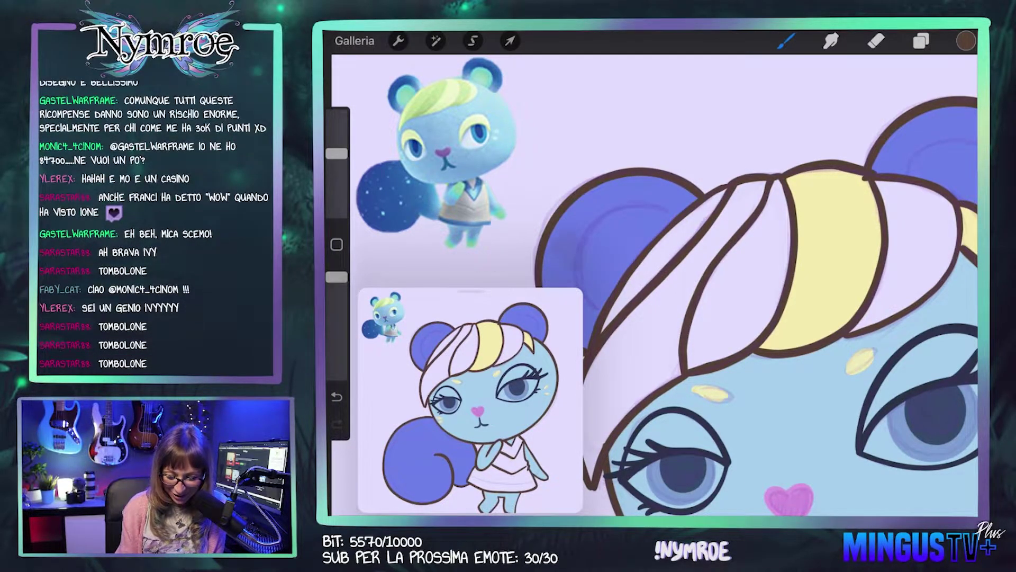
{"action": "left_click", "coordinate": [876, 41]}
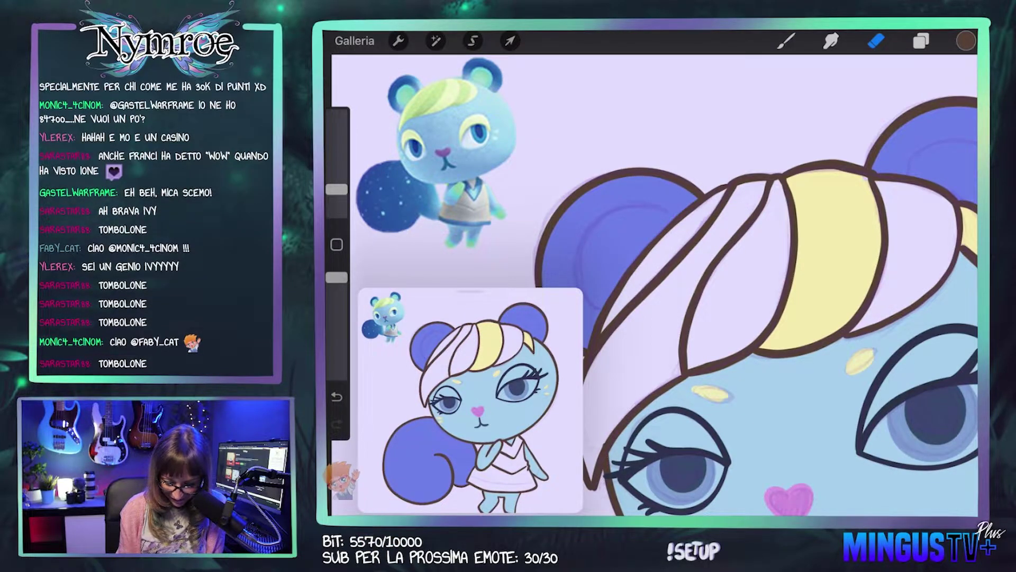
{"action": "scroll", "coordinate": [688, 286], "scroll_direction": "down", "scroll_amount": 2}
Step: Make Livello 11 active and eyedrop the pale yellow from the hair
{"action": "left_click", "coordinate": [921, 40]}
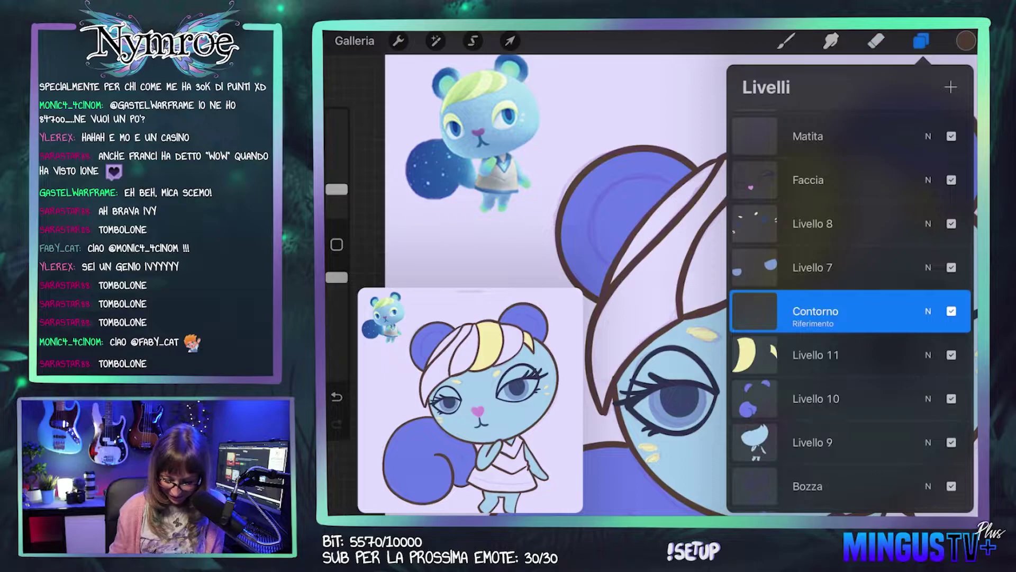
{"action": "left_click", "coordinate": [816, 355]}
{"action": "left_click", "coordinate": [921, 40]}
{"action": "left_click_drag", "start_coordinate": [768, 371], "coordinate": [768, 318]}
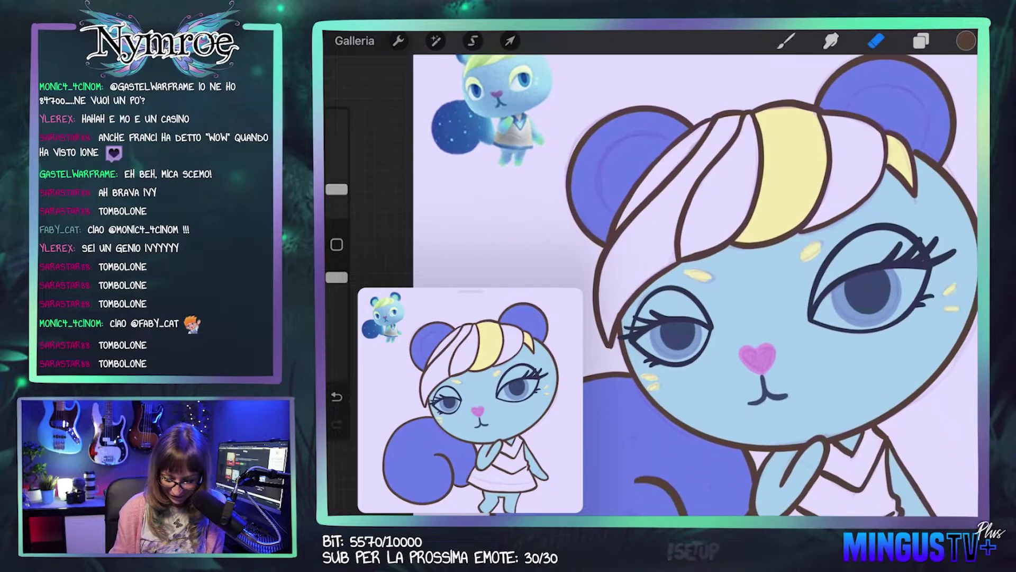
{"action": "left_click", "coordinate": [789, 155]}
Step: Fill the left hair strands with the pale yellow
{"action": "left_click", "coordinate": [668, 217]}
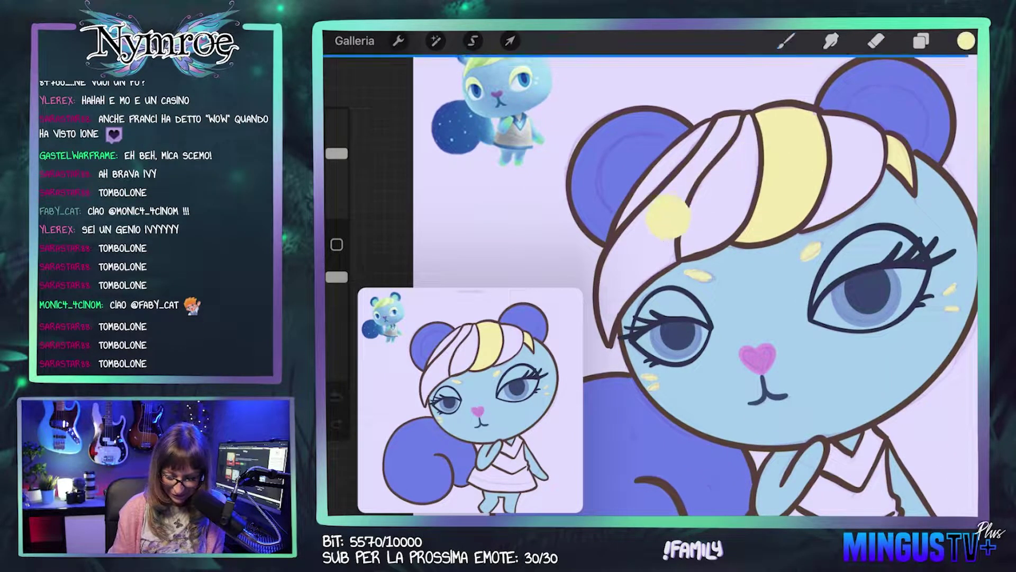
{"action": "left_click_drag", "start_coordinate": [668, 217], "coordinate": [675, 223]}
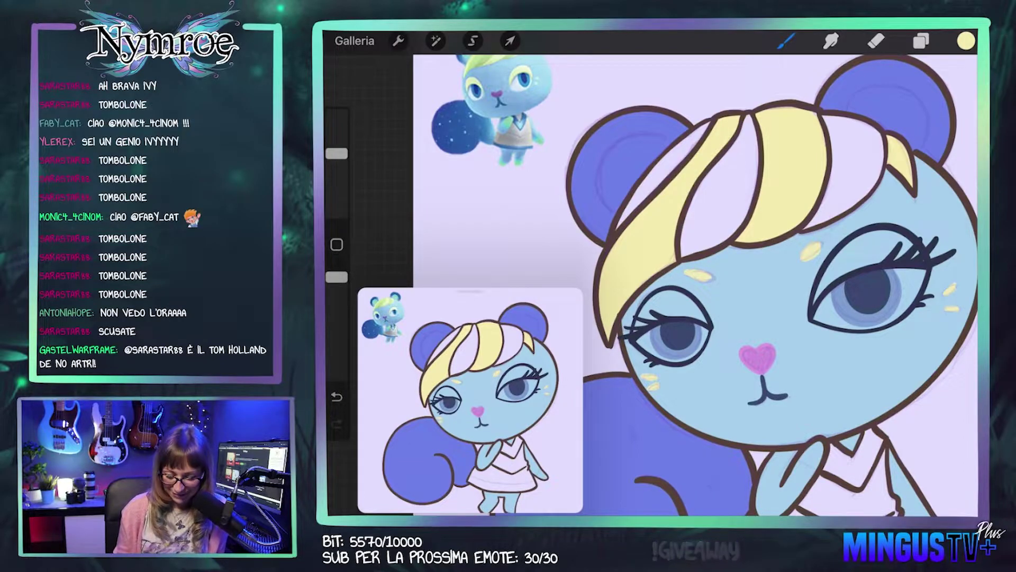
{"action": "scroll", "coordinate": [693, 285], "scroll_direction": "down", "scroll_amount": 3}
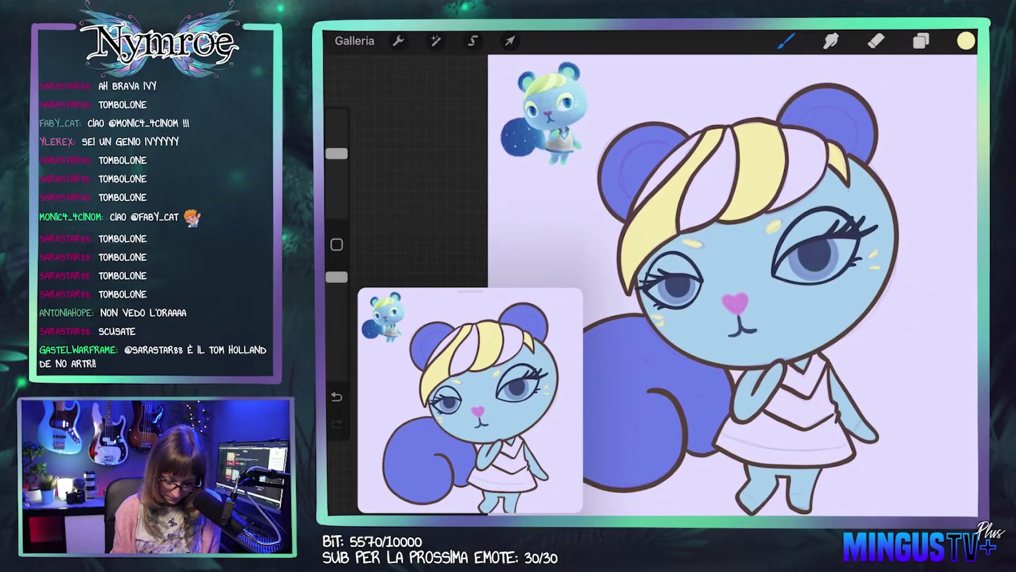
{"action": "scroll", "coordinate": [731, 286], "scroll_direction": "up", "scroll_amount": 2}
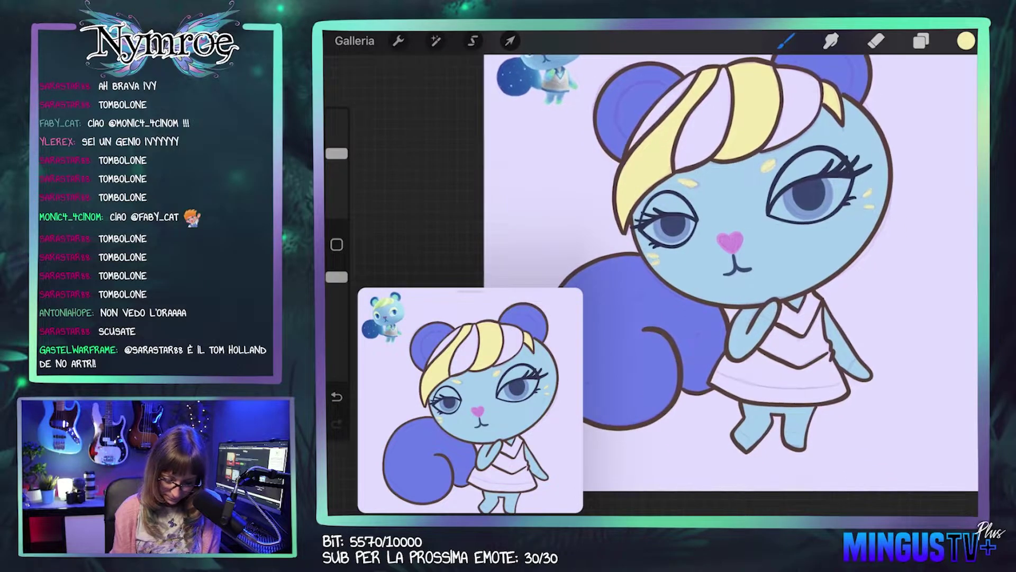
{"action": "left_click", "coordinate": [922, 41]}
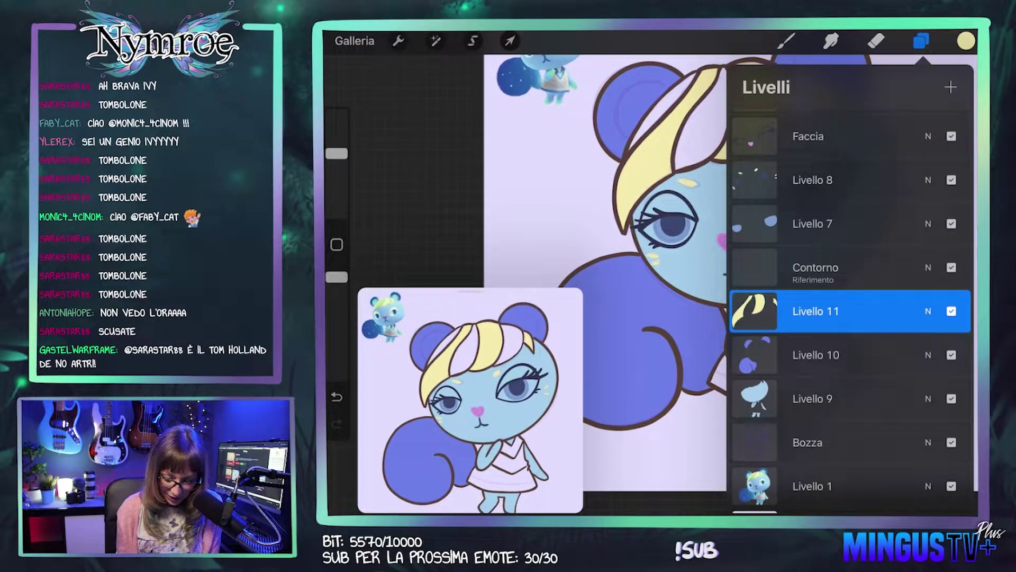
{"action": "left_click", "coordinate": [787, 41]}
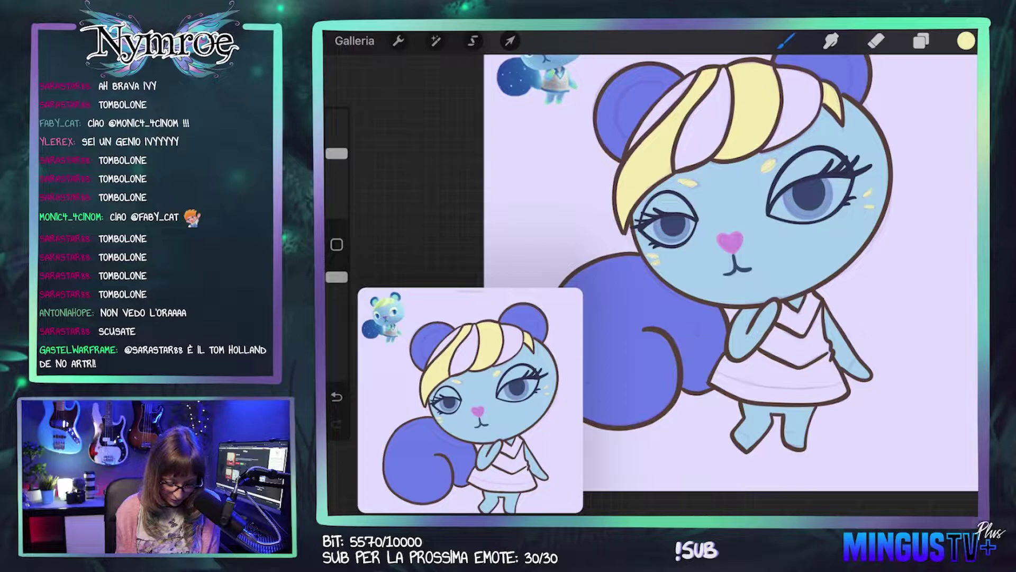
{"action": "left_click", "coordinate": [966, 41]}
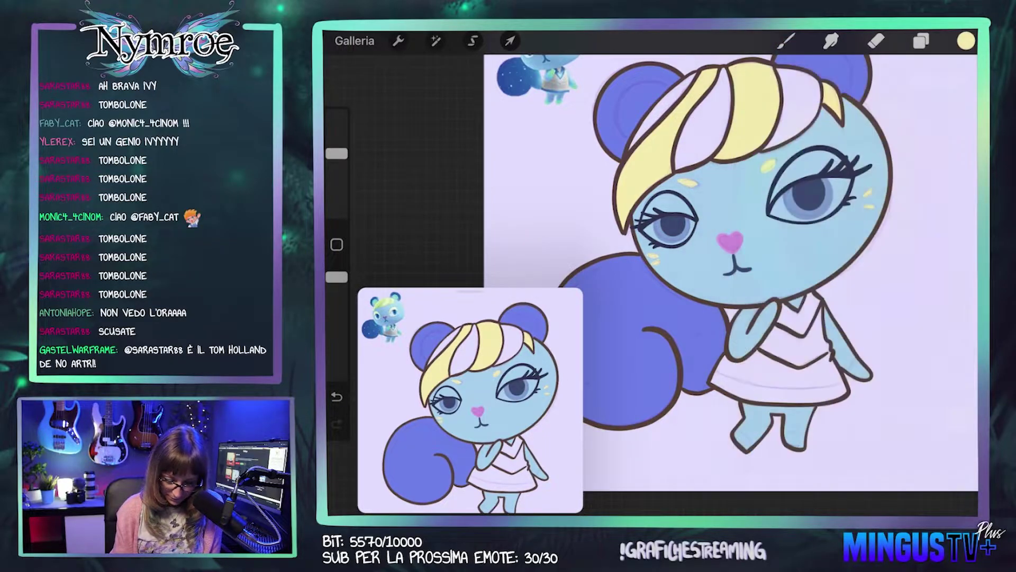
Step: Eyedrop the light grey from the vest on the reference image
{"action": "scroll", "coordinate": [731, 285], "scroll_direction": "up", "scroll_amount": 3}
{"action": "scroll", "coordinate": [731, 286], "scroll_direction": "up", "scroll_amount": 2}
{"action": "scroll", "coordinate": [731, 285], "scroll_direction": "up", "scroll_amount": 2}
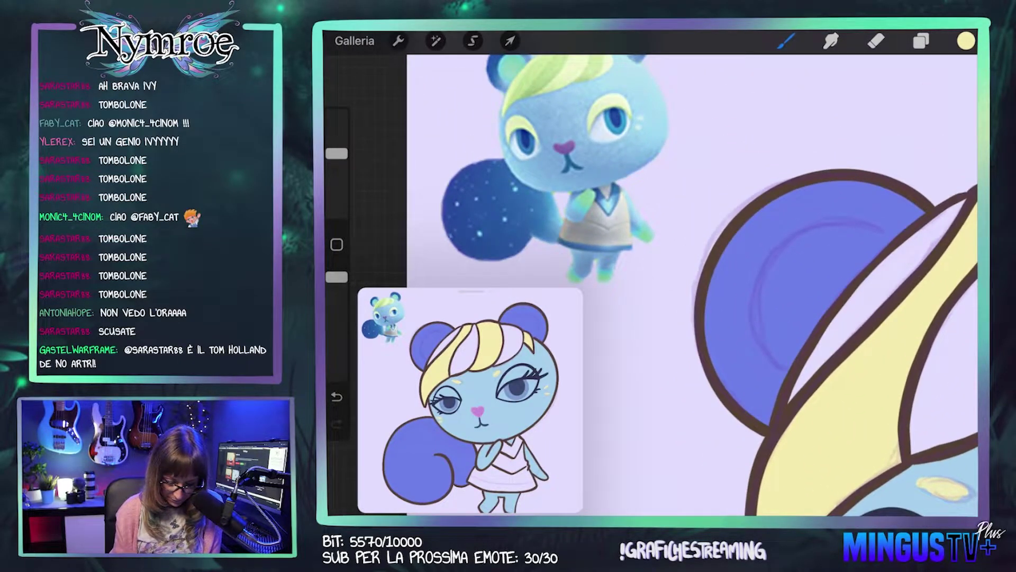
{"action": "left_click", "coordinate": [604, 222]}
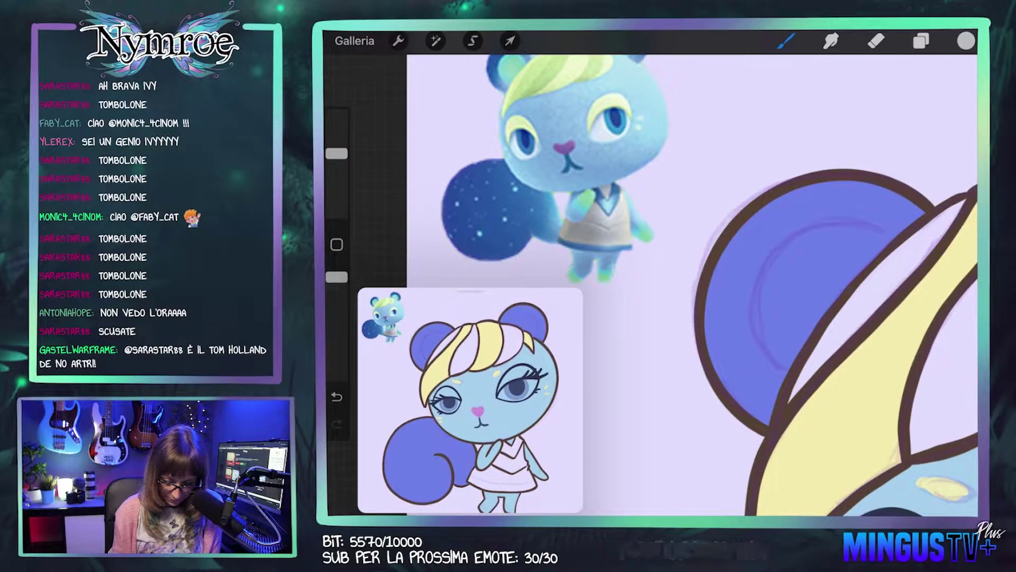
{"action": "scroll", "coordinate": [731, 286], "scroll_direction": "down", "scroll_amount": 2}
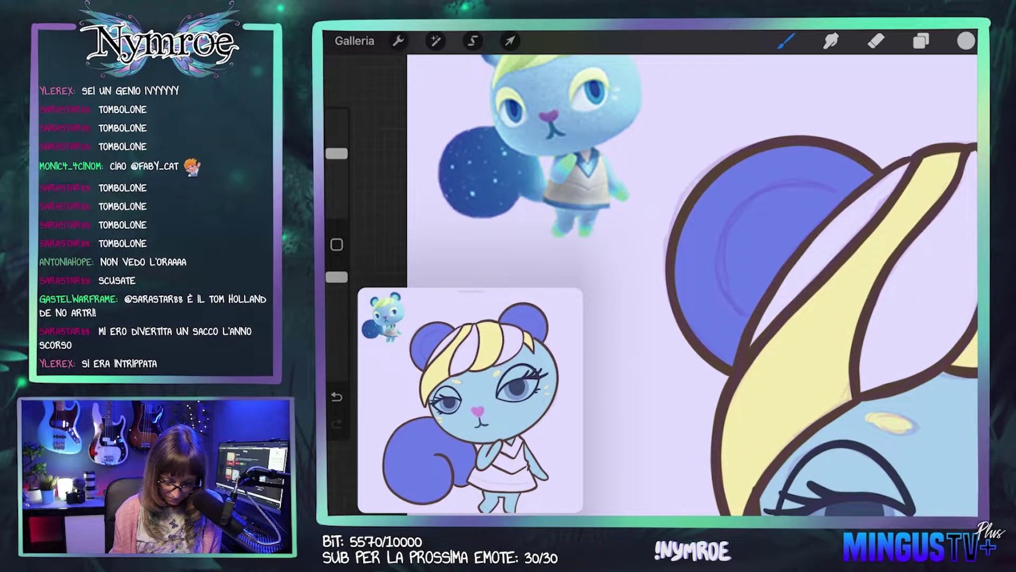
{"action": "scroll", "coordinate": [731, 286], "scroll_direction": "down", "scroll_amount": 3}
{"action": "scroll", "coordinate": [730, 286], "scroll_direction": "down", "scroll_amount": 2}
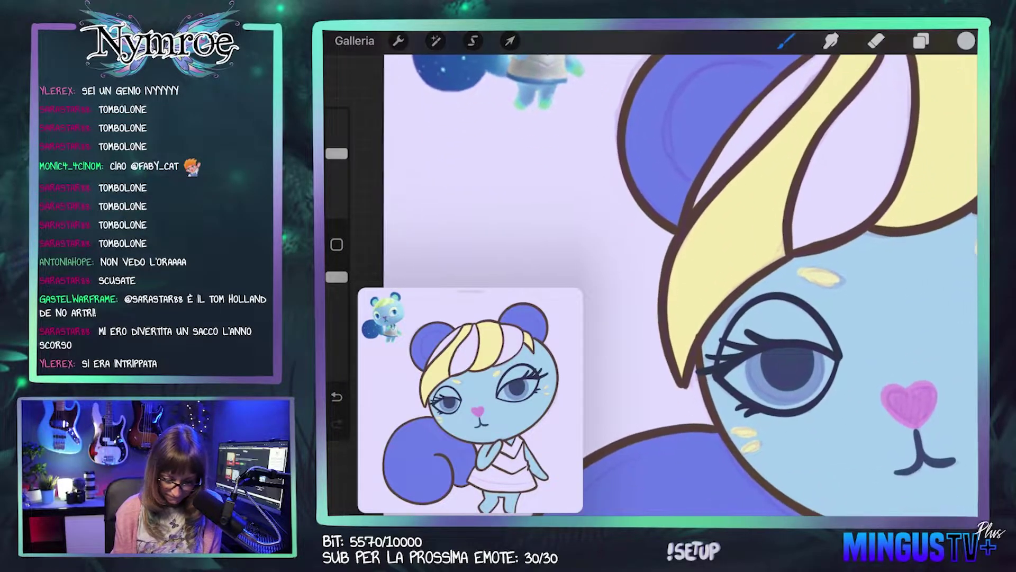
{"action": "scroll", "coordinate": [730, 286], "scroll_direction": "down", "scroll_amount": 3}
{"action": "scroll", "coordinate": [730, 286], "scroll_direction": "down", "scroll_amount": 2}
{"action": "scroll", "coordinate": [731, 286], "scroll_direction": "down", "scroll_amount": 3}
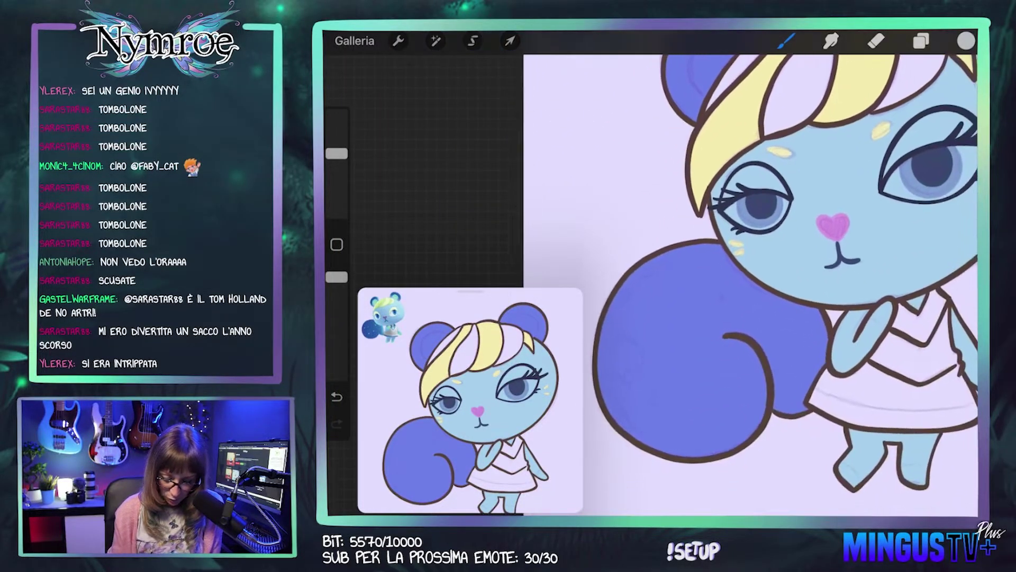
{"action": "scroll", "coordinate": [706, 273], "scroll_direction": "down", "scroll_amount": 3}
Step: Fill the dress with light grey, then shift the colour's hue toward blue
{"action": "left_click_drag", "start_coordinate": [940, 89], "coordinate": [784, 335]}
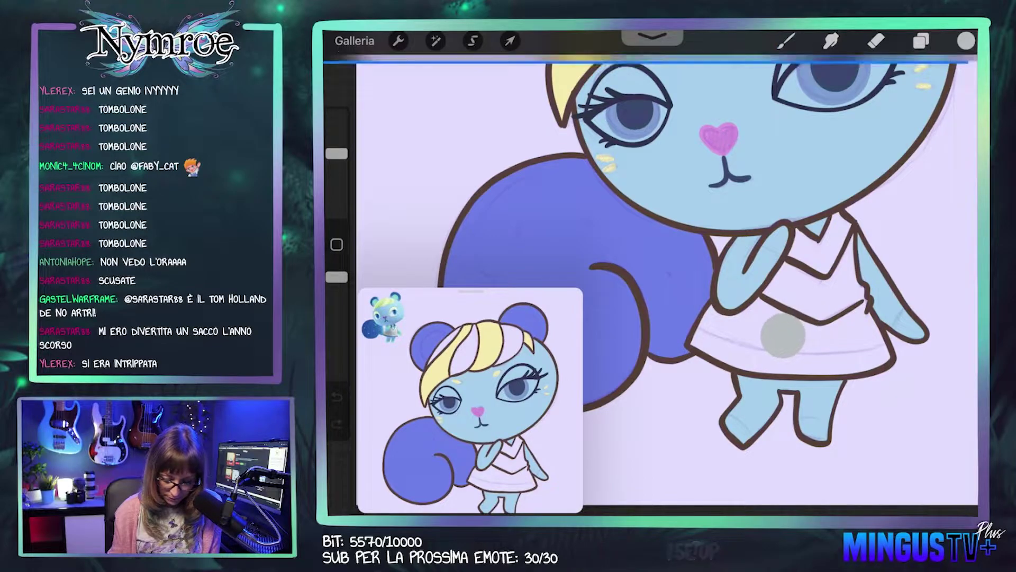
{"action": "scroll", "coordinate": [689, 265], "scroll_direction": "down", "scroll_amount": 3}
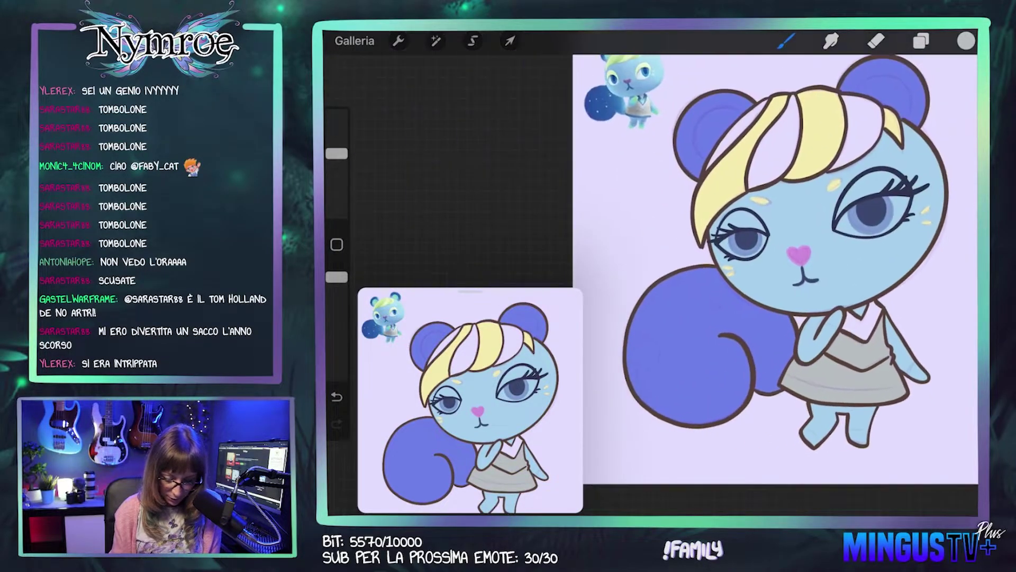
{"action": "scroll", "coordinate": [773, 286], "scroll_direction": "up", "scroll_amount": 5}
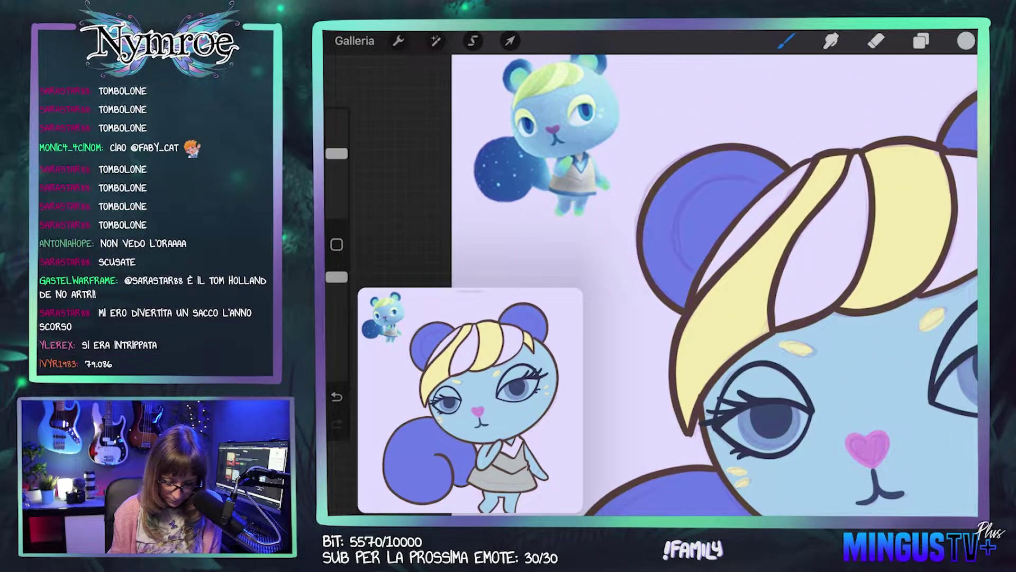
{"action": "scroll", "coordinate": [741, 286], "scroll_direction": "down", "scroll_amount": 5}
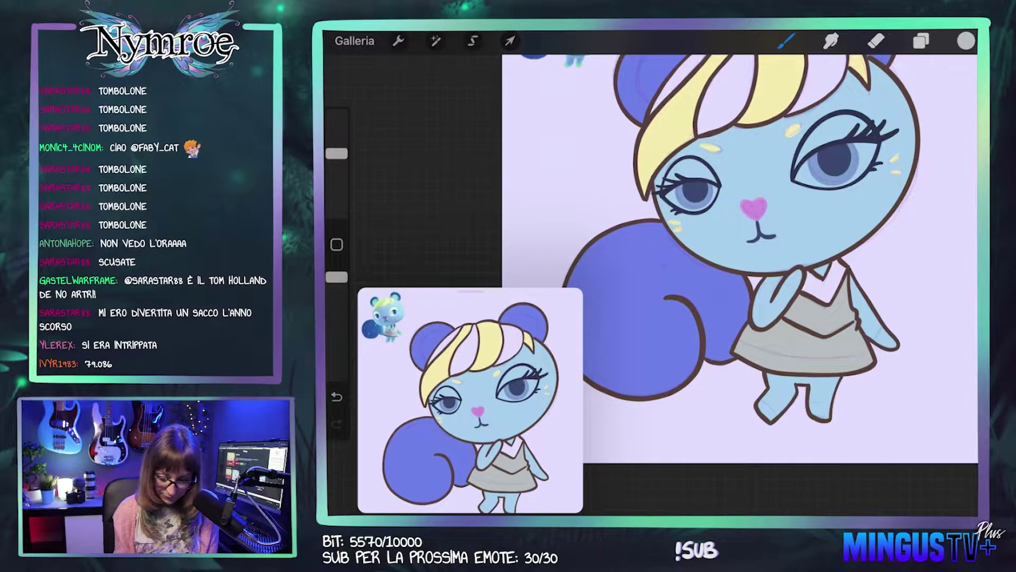
{"action": "left_click", "coordinate": [966, 41]}
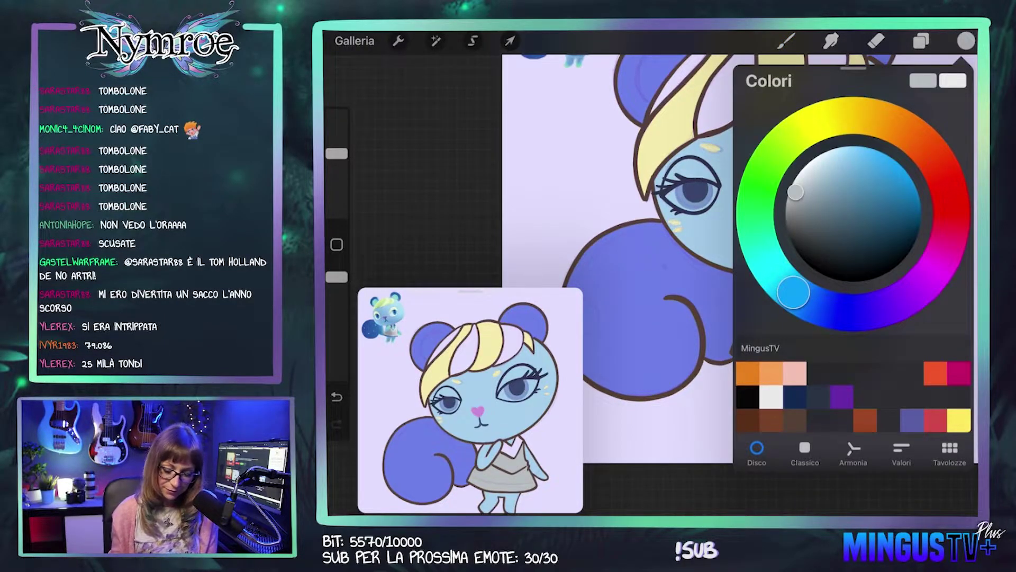
{"action": "left_click_drag", "start_coordinate": [793, 292], "coordinate": [819, 307]}
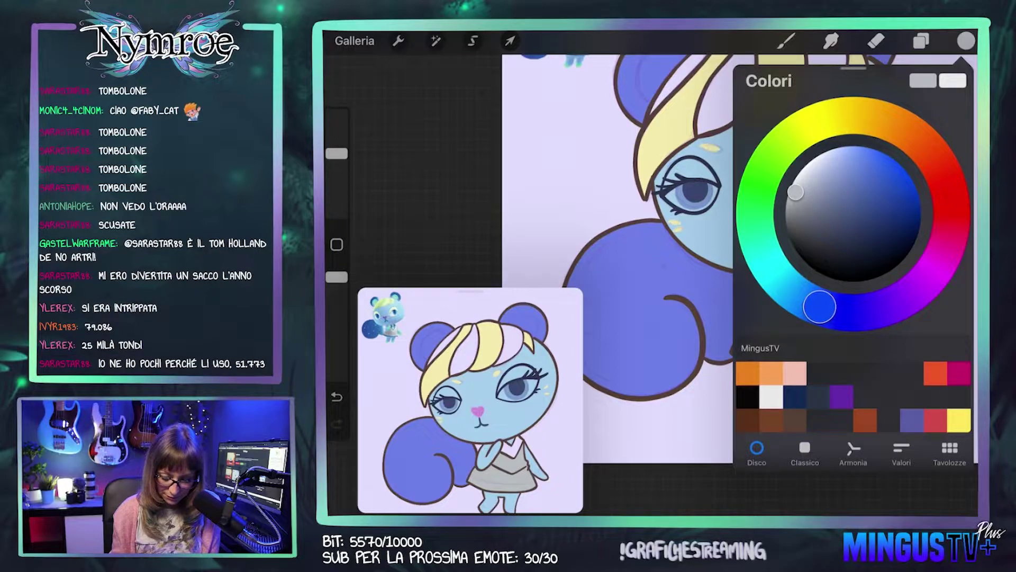
Step: Set the colour to a bright, saturated deep blue
{"action": "left_click", "coordinate": [829, 191]}
{"action": "mouse_move", "coordinate": [828, 190]}
{"action": "left_mouse_down"}
{"action": "mouse_move", "coordinate": [876, 177]}
{"action": "mouse_move", "coordinate": [869, 158]}
{"action": "left_mouse_up"}
{"action": "left_click", "coordinate": [836, 311]}
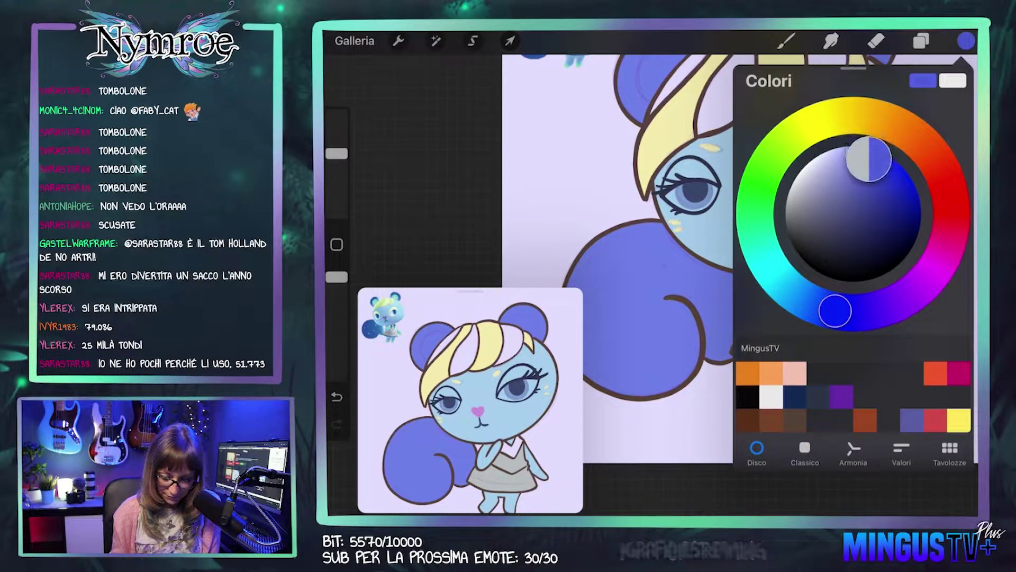
{"action": "left_click", "coordinate": [966, 41]}
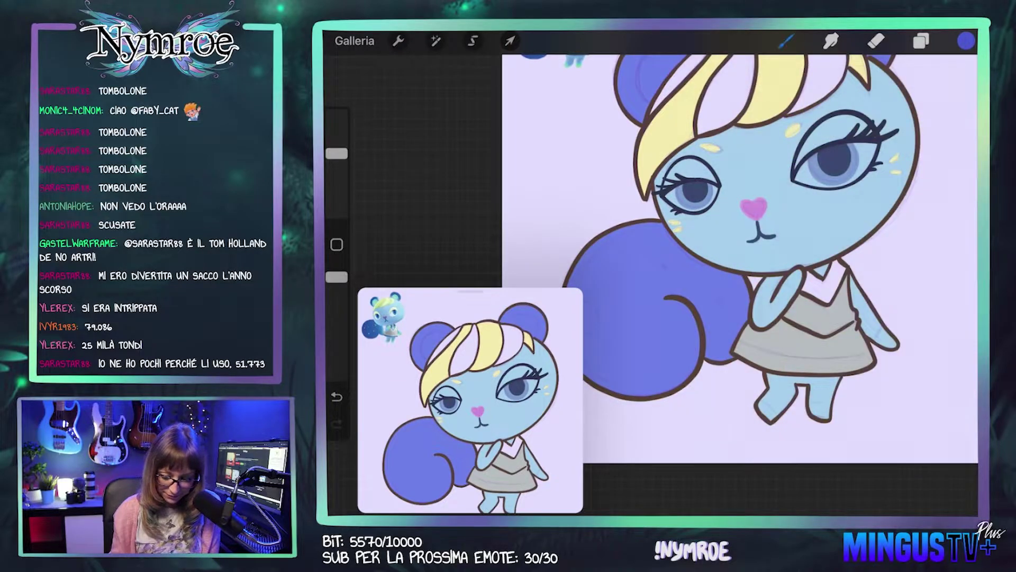
Step: Add Livello 12 above Livello 11 and fill the V-shaped collar deep blue
{"action": "left_click", "coordinate": [922, 41]}
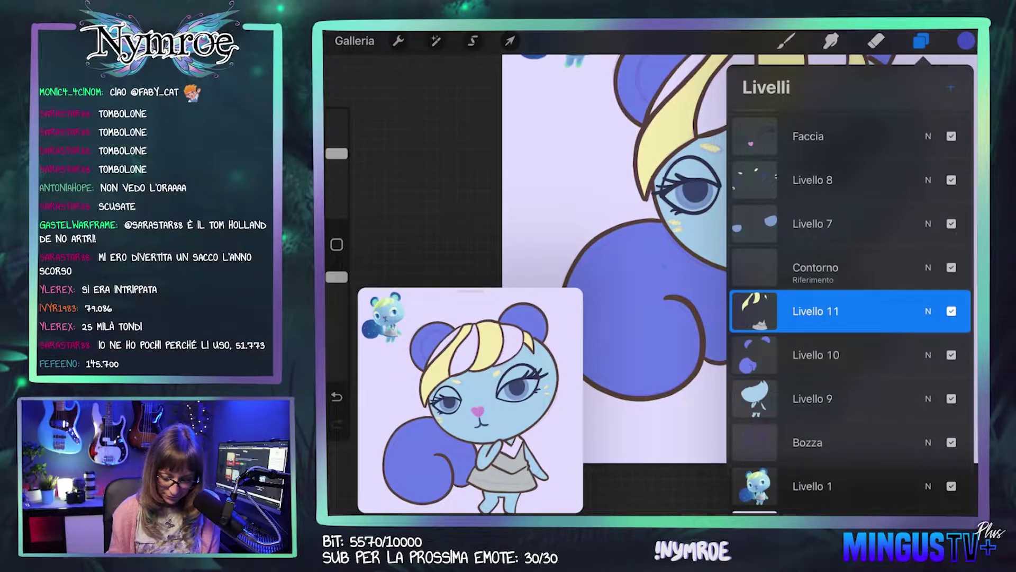
{"action": "left_click", "coordinate": [951, 87]}
{"action": "left_click", "coordinate": [787, 41]}
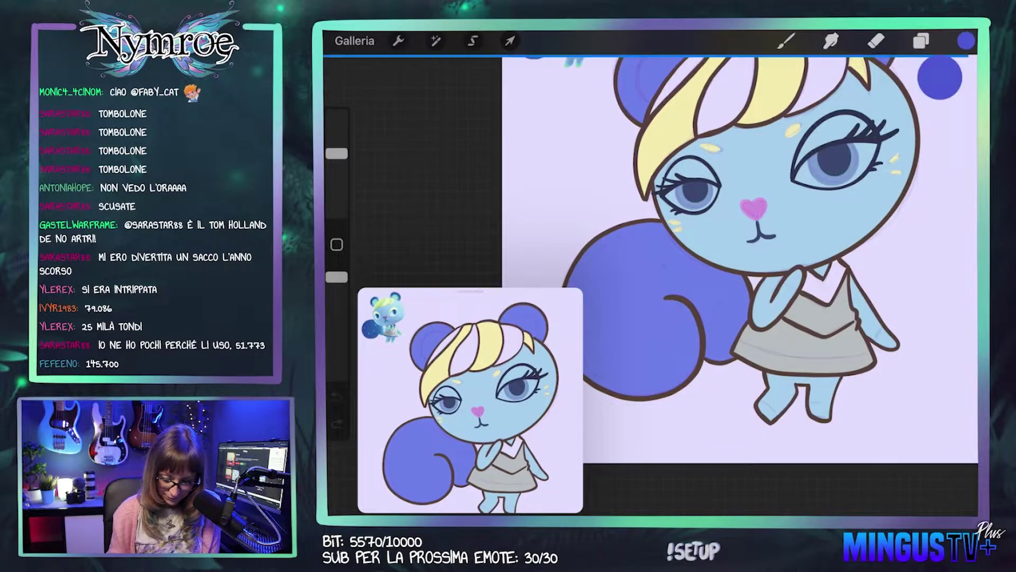
{"action": "left_click_drag", "start_coordinate": [966, 41], "coordinate": [826, 273]}
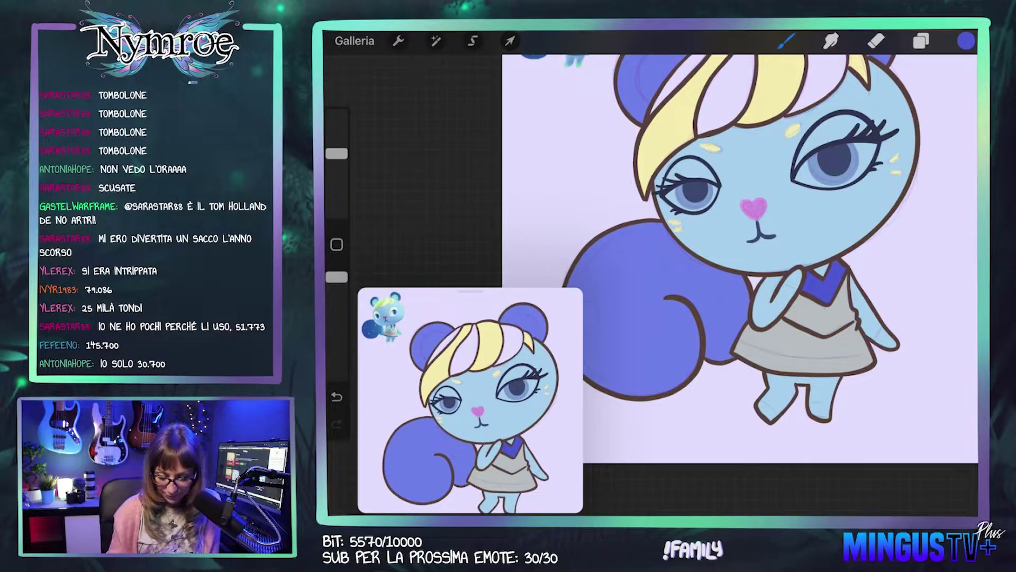
{"action": "scroll", "coordinate": [709, 284], "scroll_direction": "up", "scroll_amount": 2}
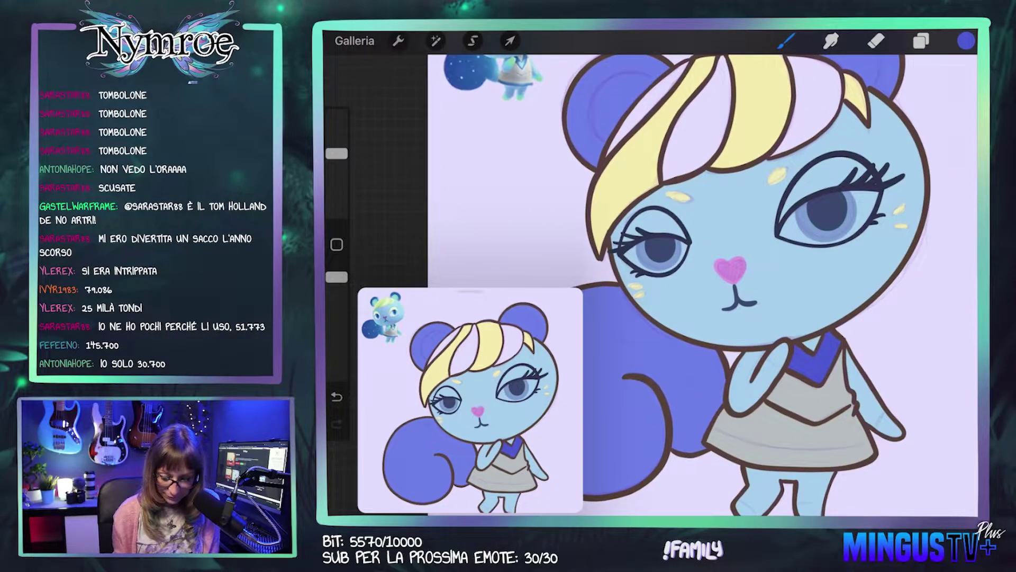
{"action": "scroll", "coordinate": [704, 286], "scroll_direction": "down", "scroll_amount": 2}
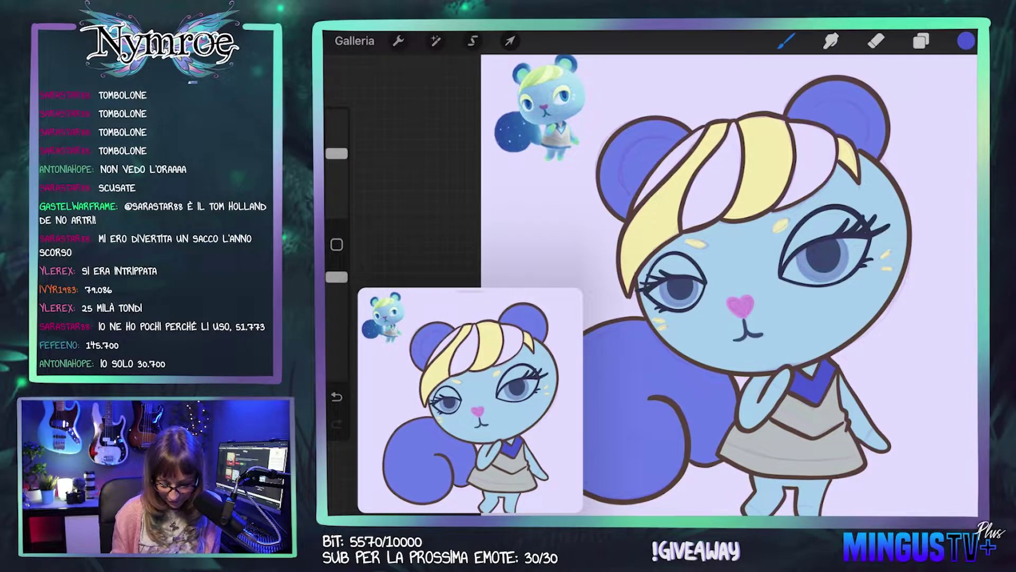
{"action": "left_click", "coordinate": [922, 41]}
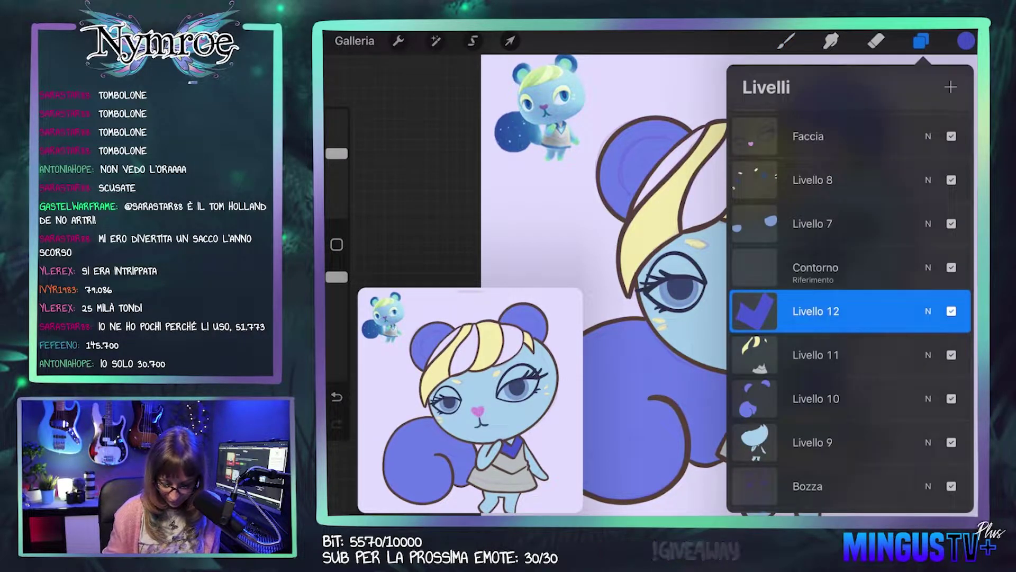
Step: Sample the green from the reference hair and tune it to a lighter green
{"action": "left_click", "coordinate": [922, 41]}
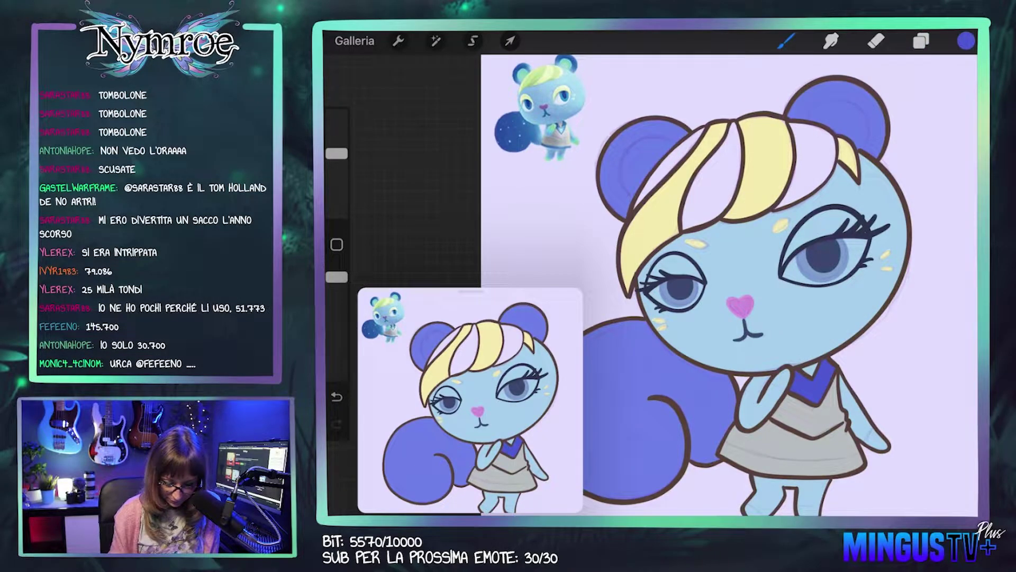
{"action": "left_click_drag", "start_coordinate": [535, 63], "coordinate": [529, 57]}
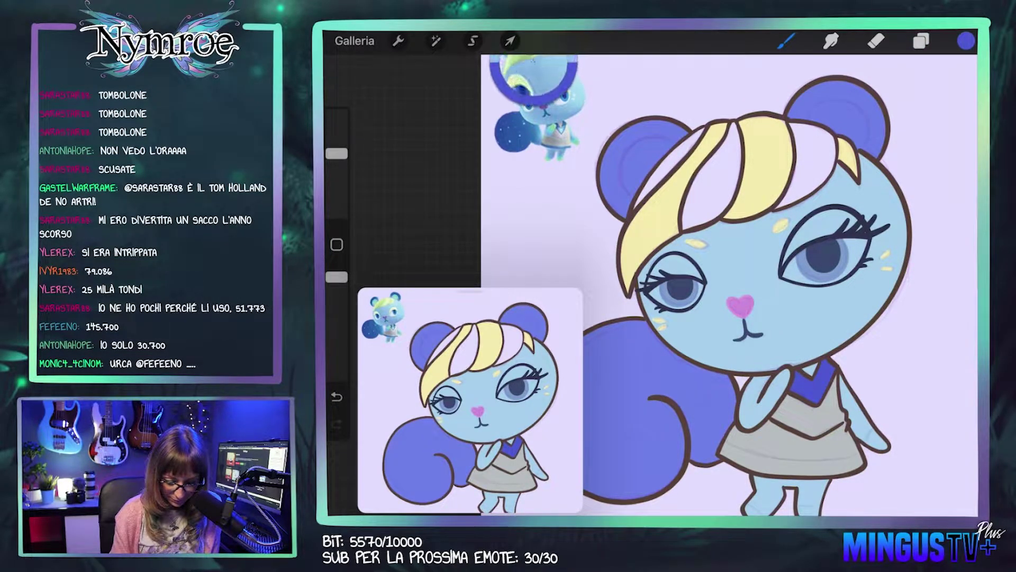
{"action": "left_click", "coordinate": [967, 41]}
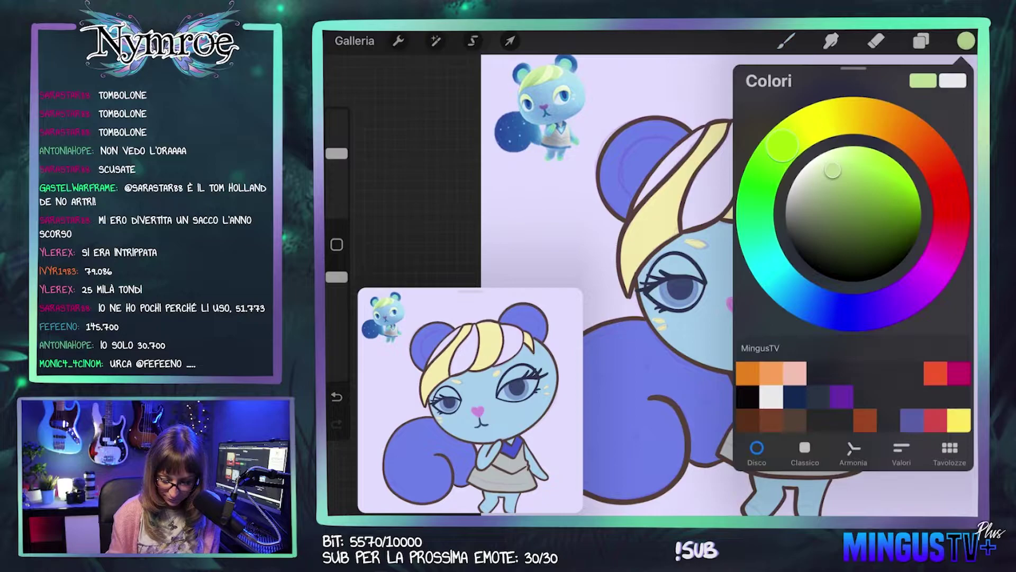
{"action": "left_click_drag", "start_coordinate": [833, 162], "coordinate": [847, 151]}
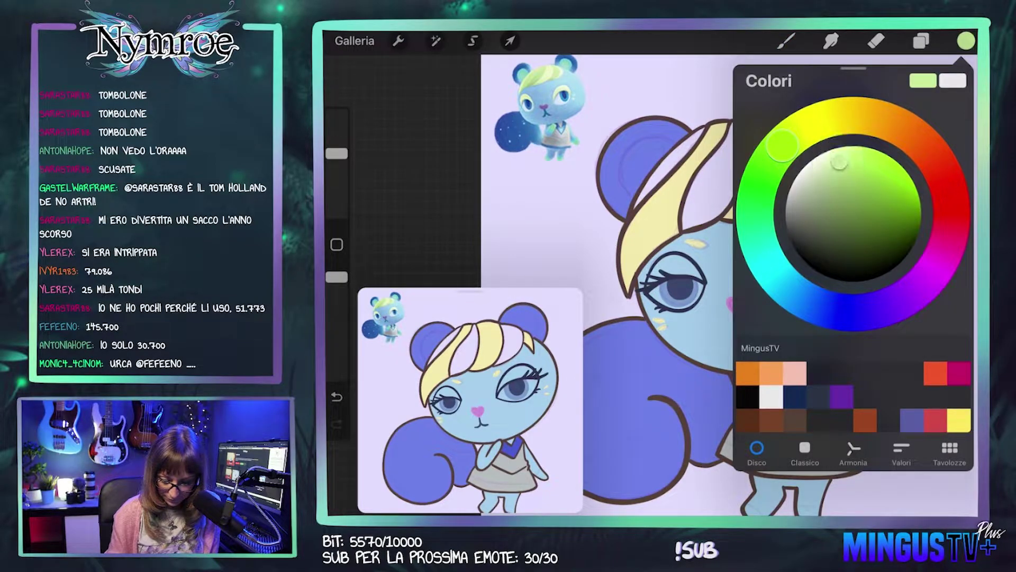
{"action": "left_click", "coordinate": [966, 41]}
Step: ColorDrop the light green into alternating hair strands
{"action": "mouse_move", "coordinate": [966, 41]}
{"action": "left_mouse_down"}
{"action": "mouse_move", "coordinate": [778, 158]}
{"action": "mouse_move", "coordinate": [709, 159]}
{"action": "left_mouse_up"}
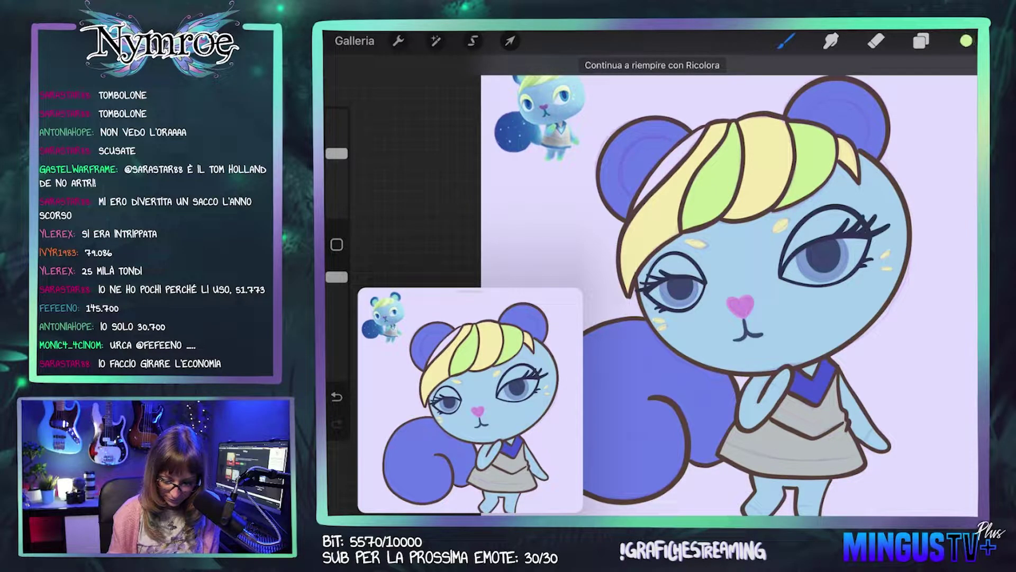
{"action": "left_click_drag", "start_coordinate": [966, 41], "coordinate": [674, 161]}
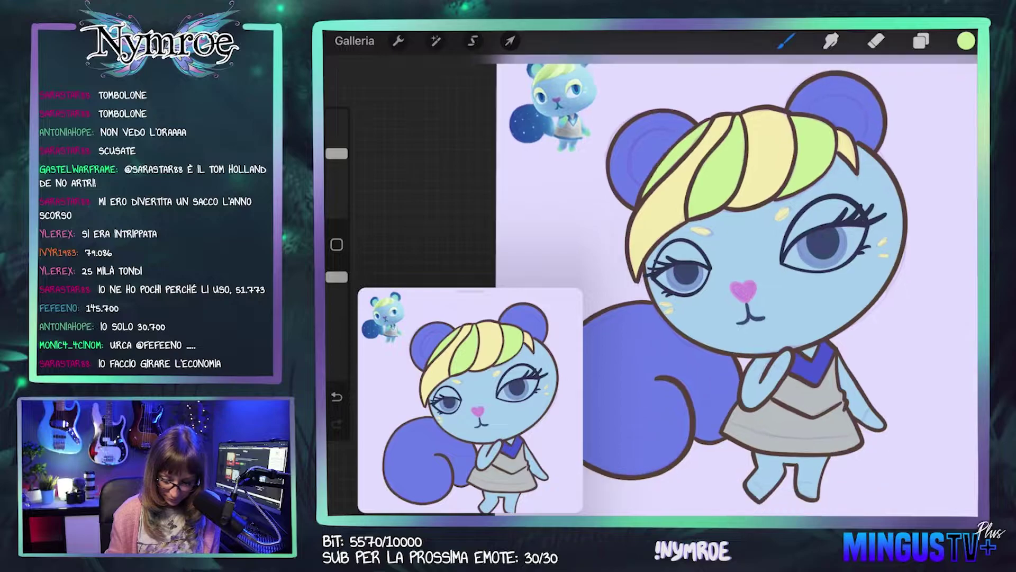
{"action": "scroll", "coordinate": [729, 284], "scroll_direction": "down", "scroll_amount": 2}
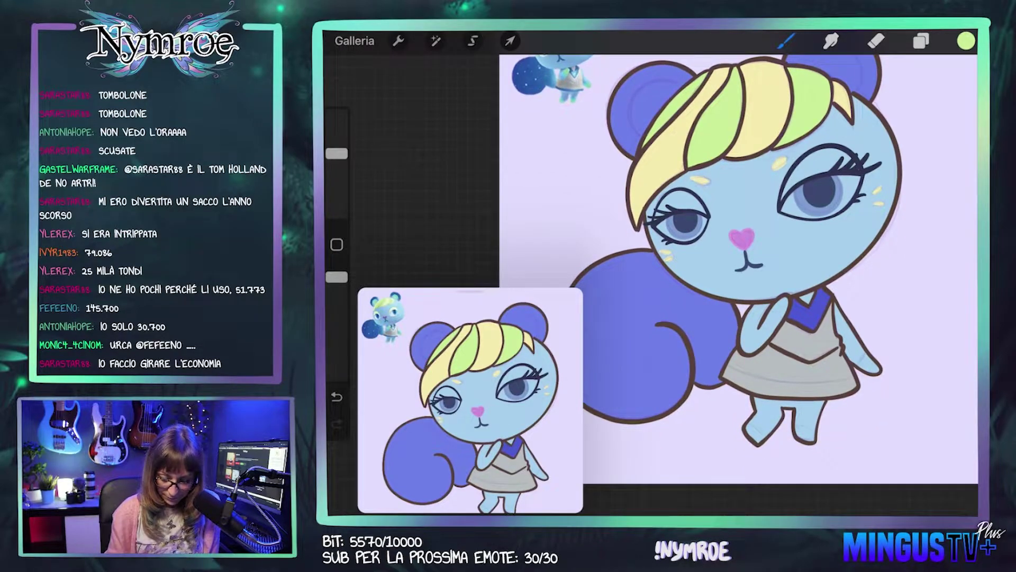
{"action": "left_click", "coordinate": [921, 41]}
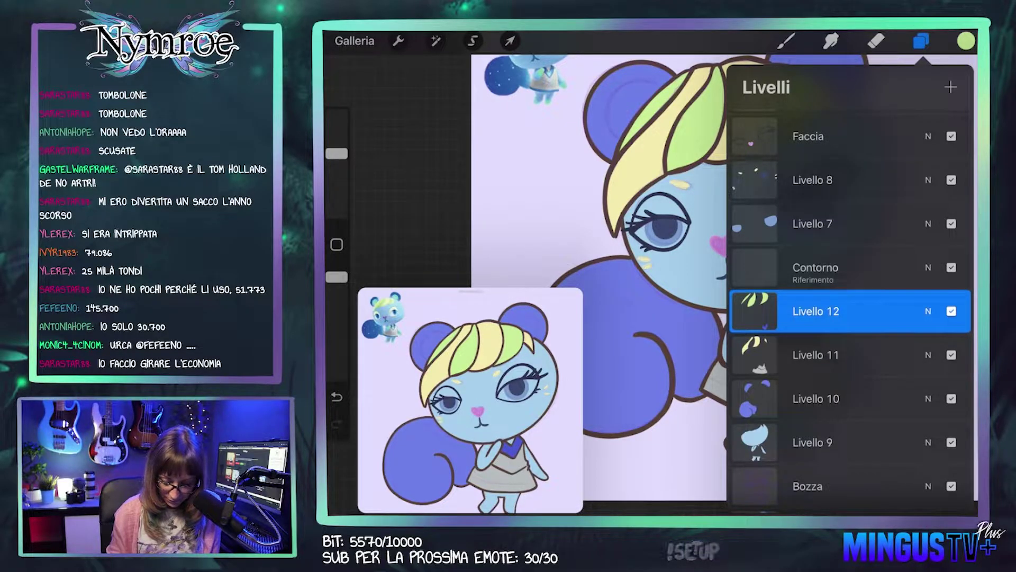
{"action": "left_click", "coordinate": [787, 41]}
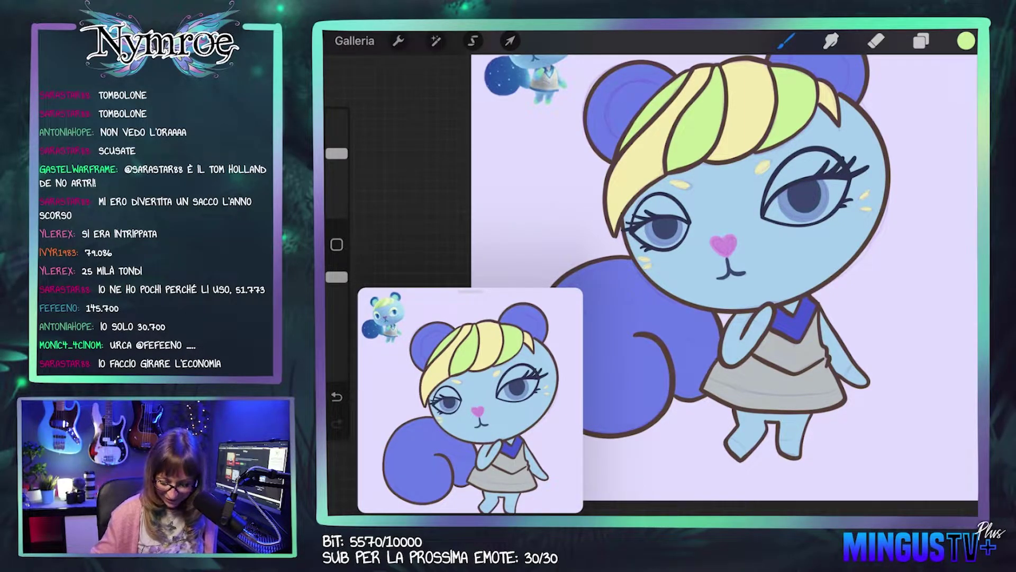
{"action": "scroll", "coordinate": [721, 260], "scroll_direction": "down", "scroll_amount": 2}
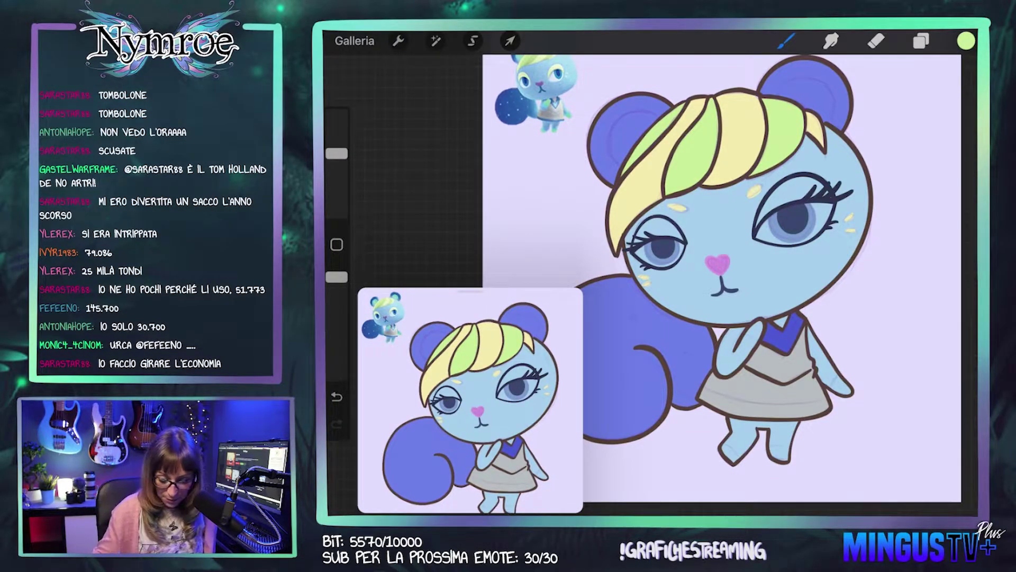
{"action": "left_click", "coordinate": [922, 41]}
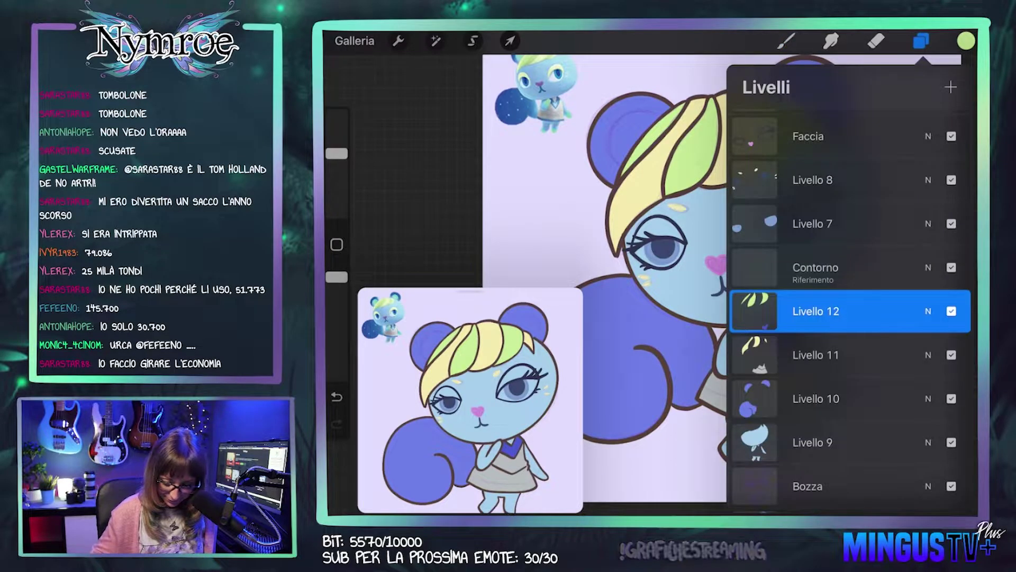
Step: Sample the deep blue from the collar and zoom in on the dress
{"action": "left_click", "coordinate": [786, 41]}
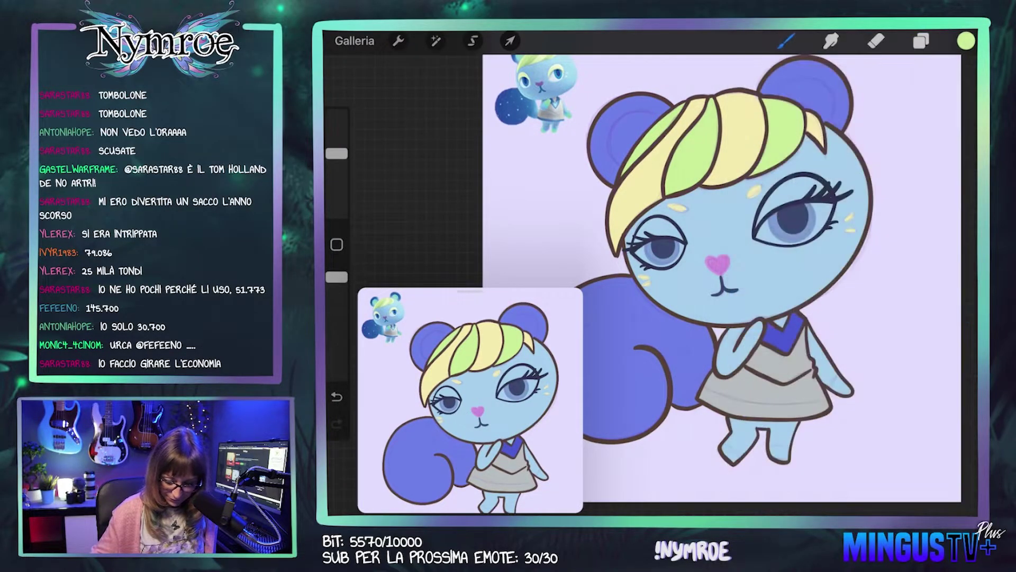
{"action": "left_click", "coordinate": [789, 313]}
{"action": "left_click", "coordinate": [966, 41]}
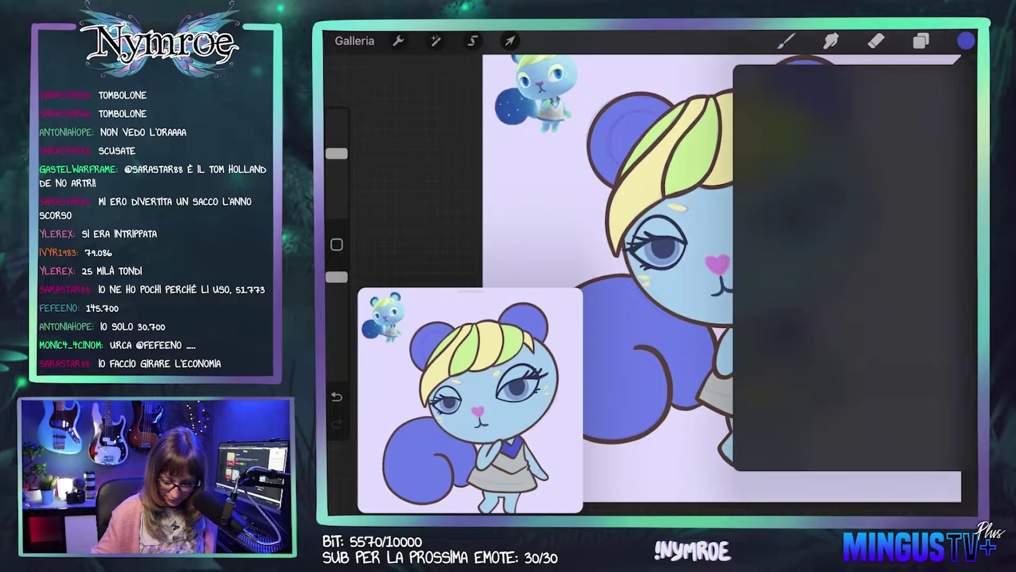
{"action": "left_click", "coordinate": [921, 41]}
{"action": "left_click", "coordinate": [787, 41]}
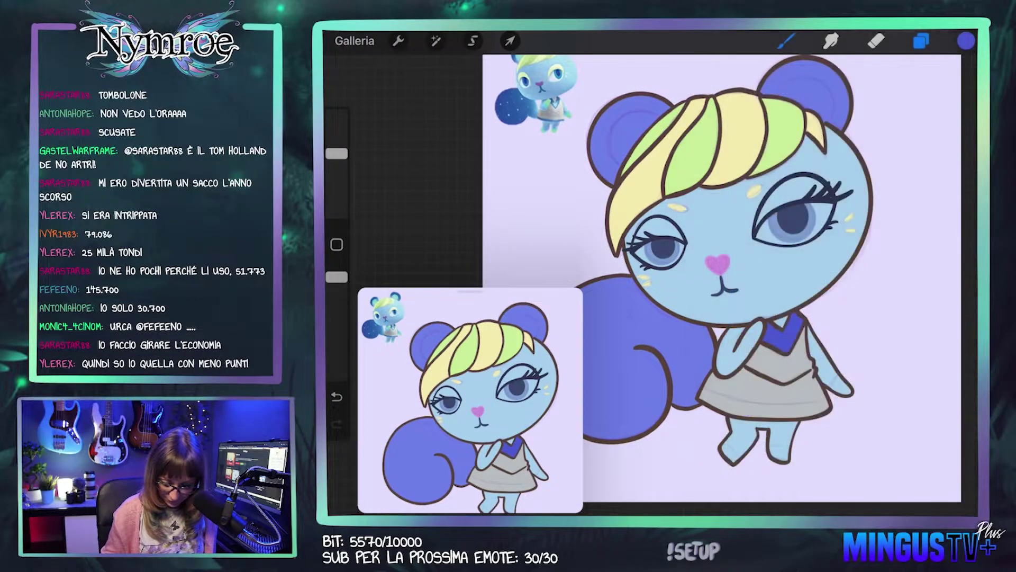
{"action": "mouse_move", "coordinate": [688, 371]}
{"action": "left_mouse_down"}
{"action": "mouse_move", "coordinate": [644, 201]}
{"action": "mouse_move", "coordinate": [666, 209]}
{"action": "left_mouse_up"}
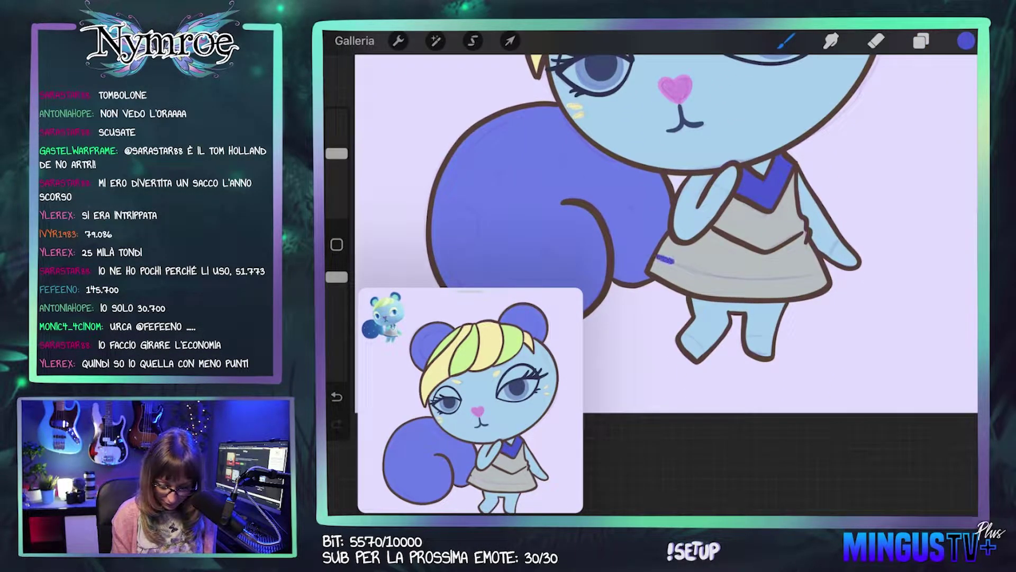
Step: Undo the stray stroke and brush a blue arc band along the dress hem
{"action": "key", "text": "ctrl+z"}
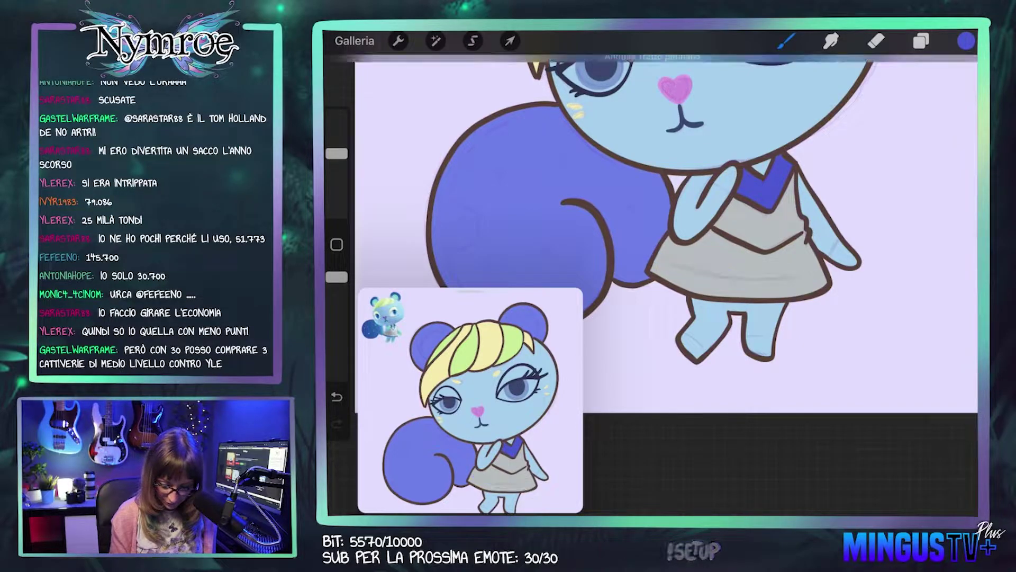
{"action": "left_click_drag", "start_coordinate": [660, 259], "coordinate": [709, 276]}
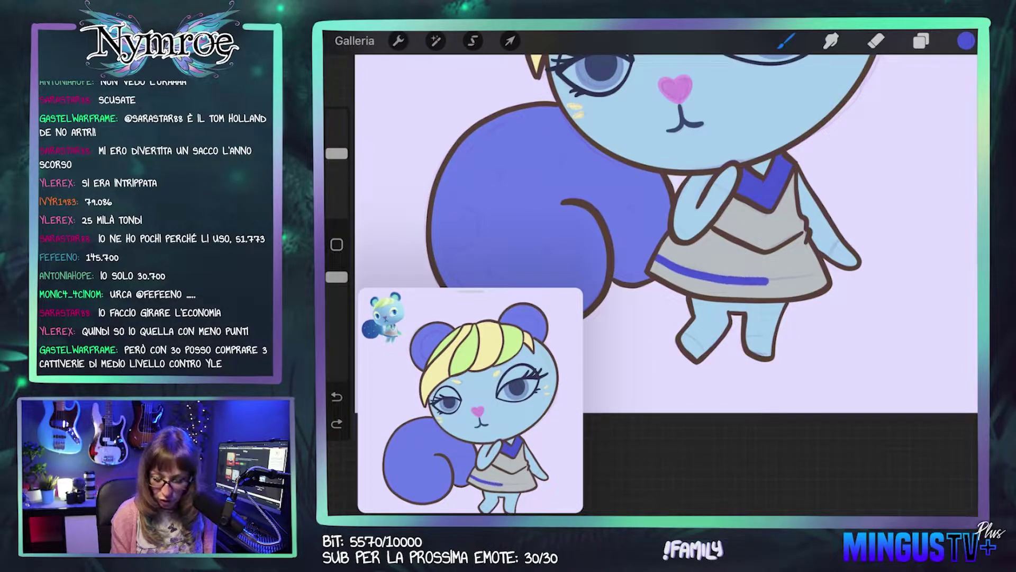
{"action": "left_click_drag", "start_coordinate": [819, 273], "coordinate": [820, 273]}
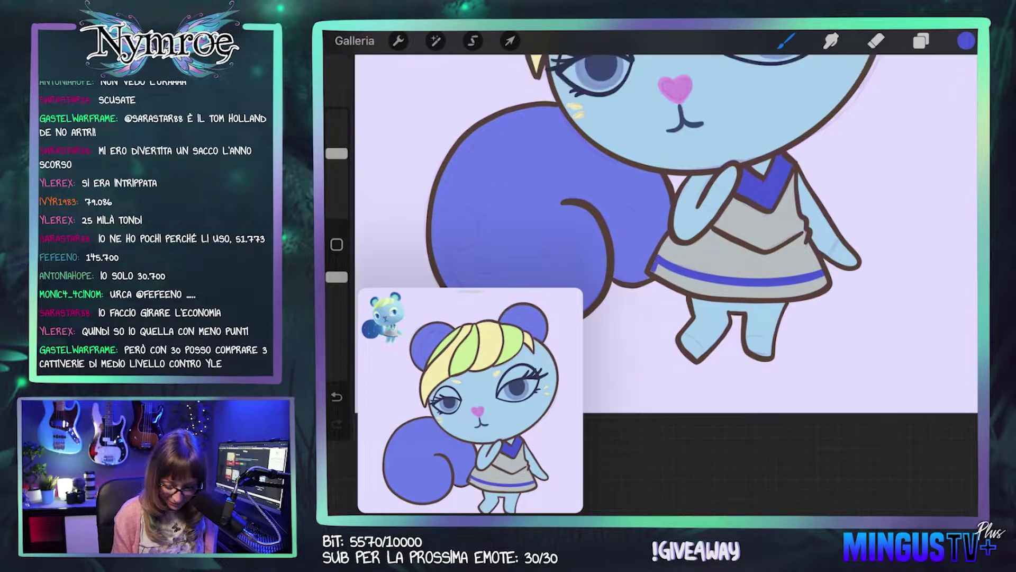
{"action": "left_click_drag", "start_coordinate": [690, 287], "coordinate": [726, 294]}
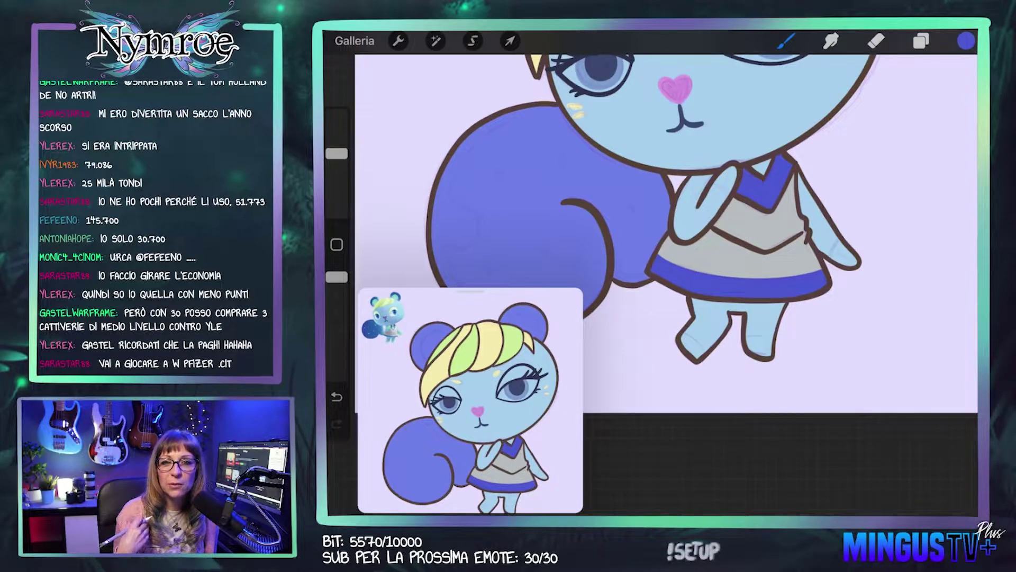
{"action": "scroll", "coordinate": [652, 220], "scroll_direction": "up", "scroll_amount": 2}
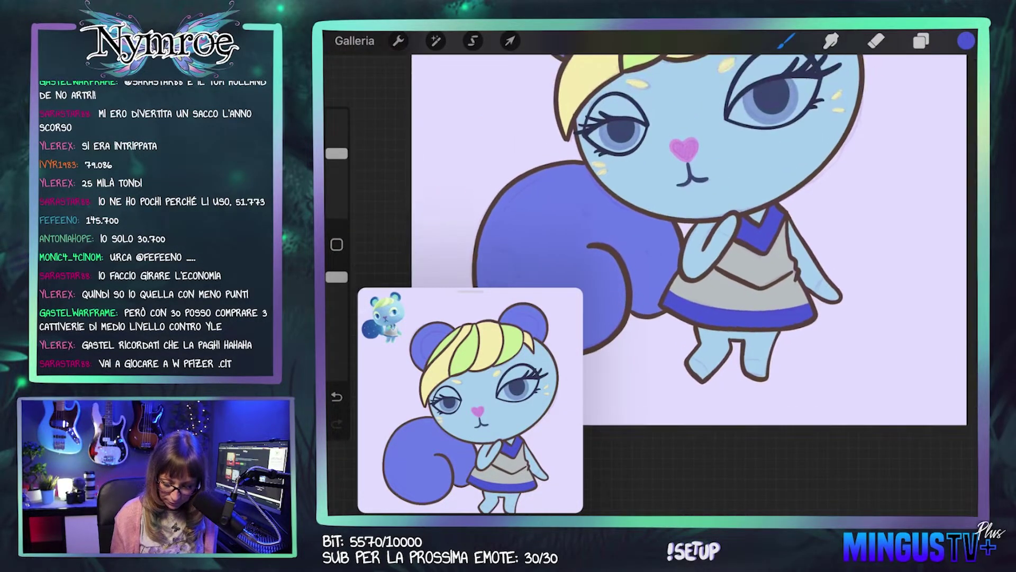
Step: Add a new layer and sample the yellow-green from the hair
{"action": "left_click", "coordinate": [922, 41]}
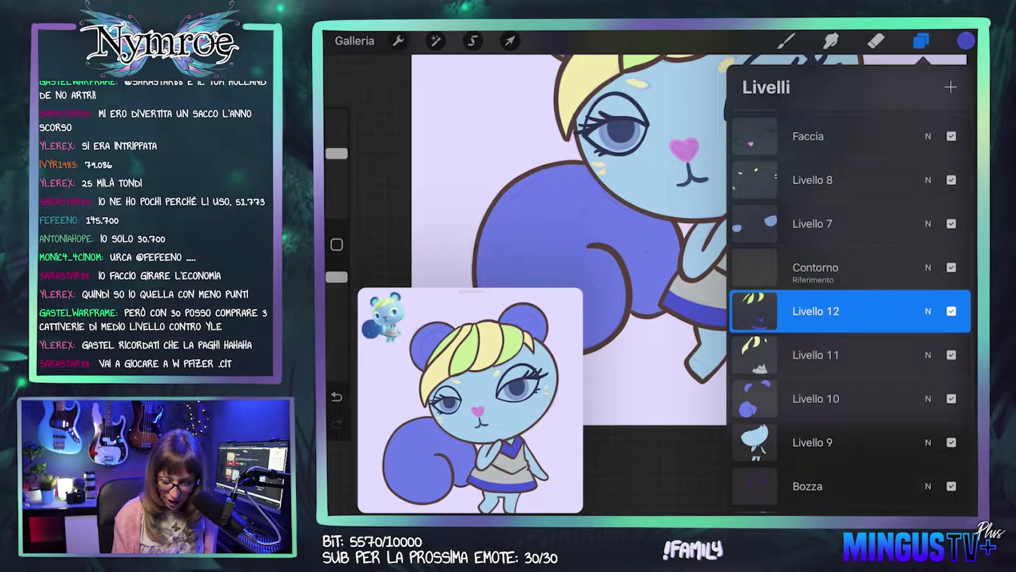
{"action": "left_click", "coordinate": [951, 86]}
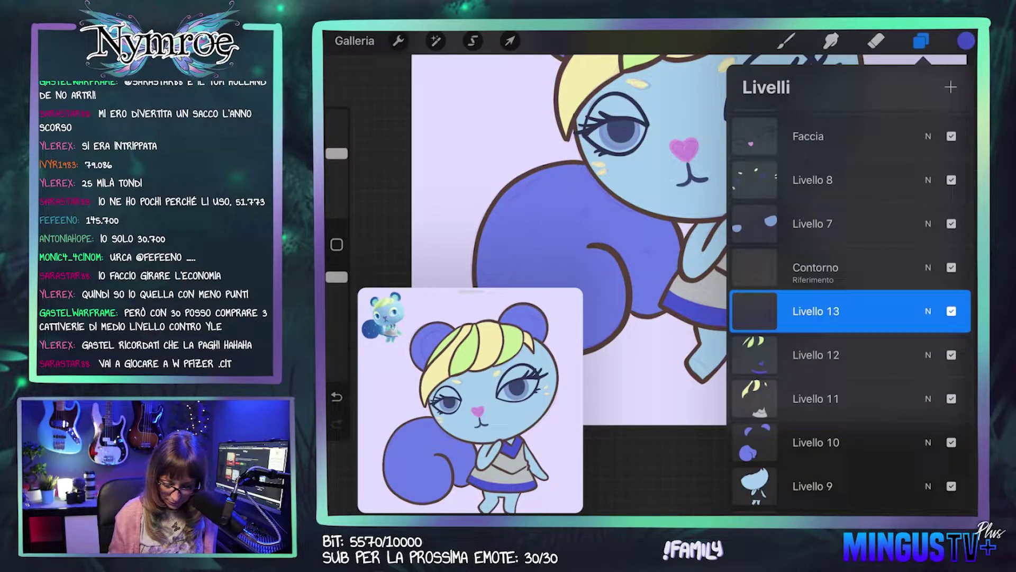
{"action": "left_click", "coordinate": [786, 41]}
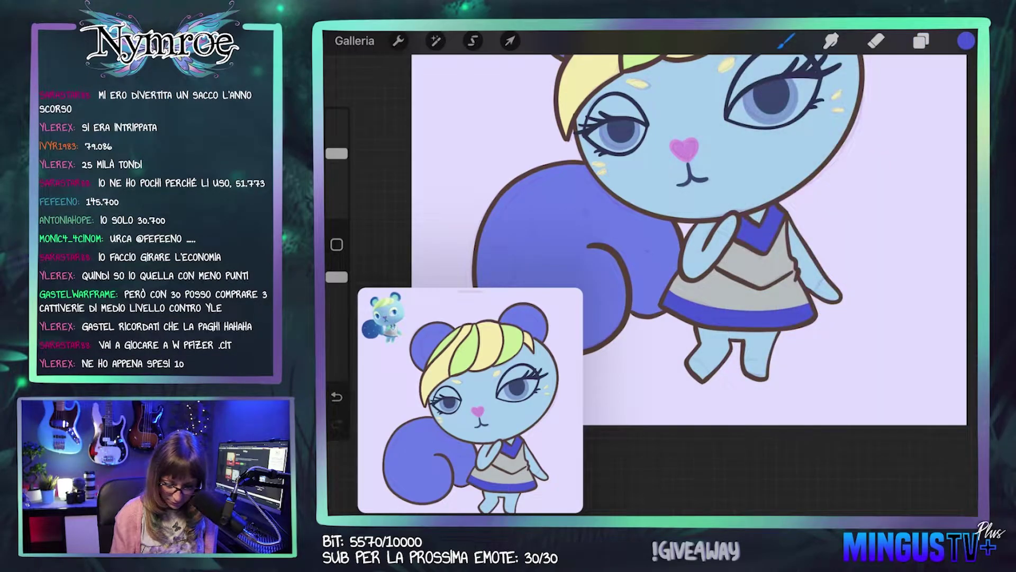
{"action": "scroll", "coordinate": [662, 265], "scroll_direction": "up", "scroll_amount": 3}
{"action": "left_click", "coordinate": [626, 94]}
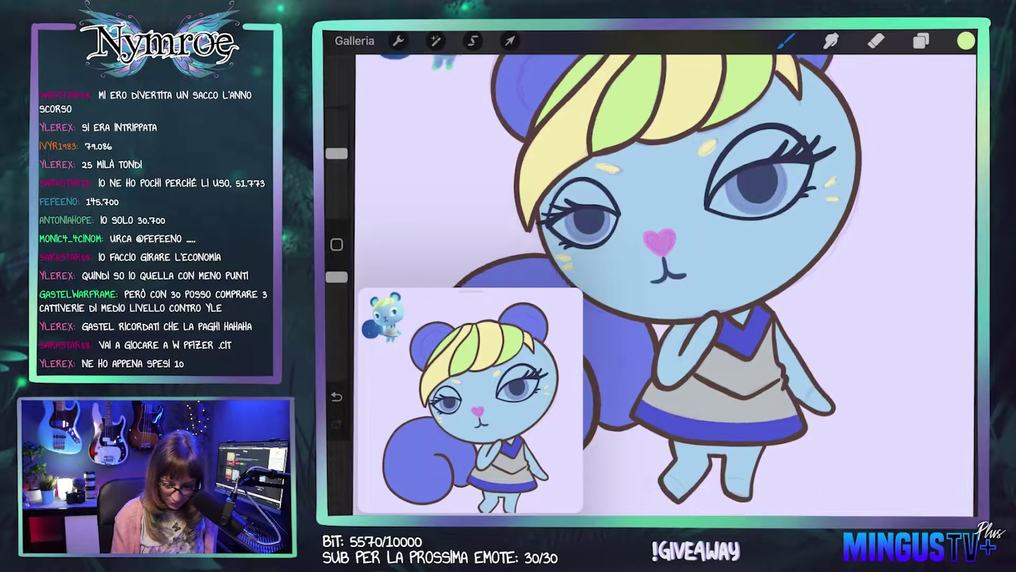
{"action": "scroll", "coordinate": [662, 264], "scroll_direction": "down", "scroll_amount": 5}
Step: Paint yellow-green on the right paw, both legs and the left foot's toe
{"action": "left_click_drag", "start_coordinate": [761, 275], "coordinate": [746, 299]}
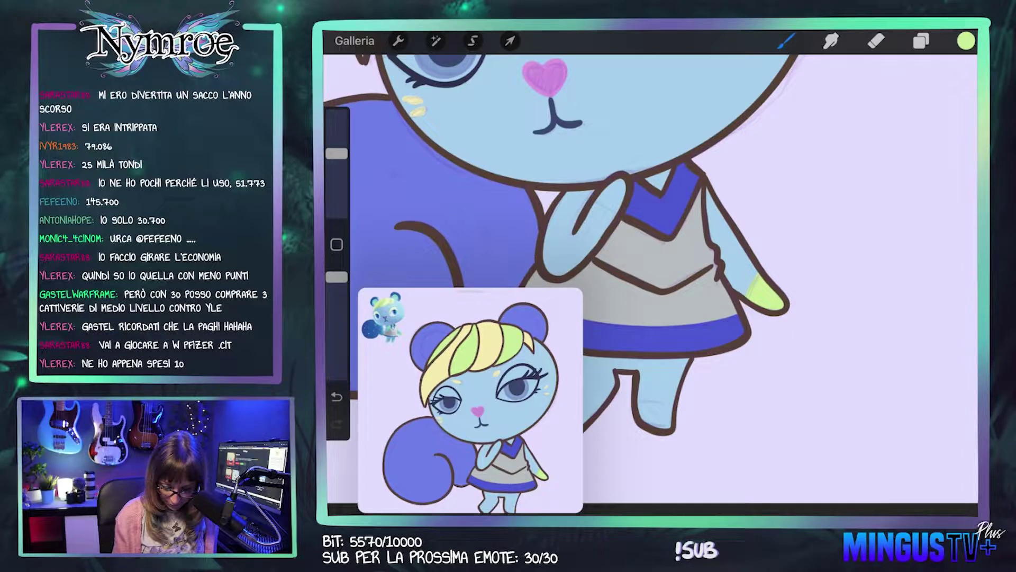
{"action": "scroll", "coordinate": [651, 265], "scroll_direction": "up", "scroll_amount": 3}
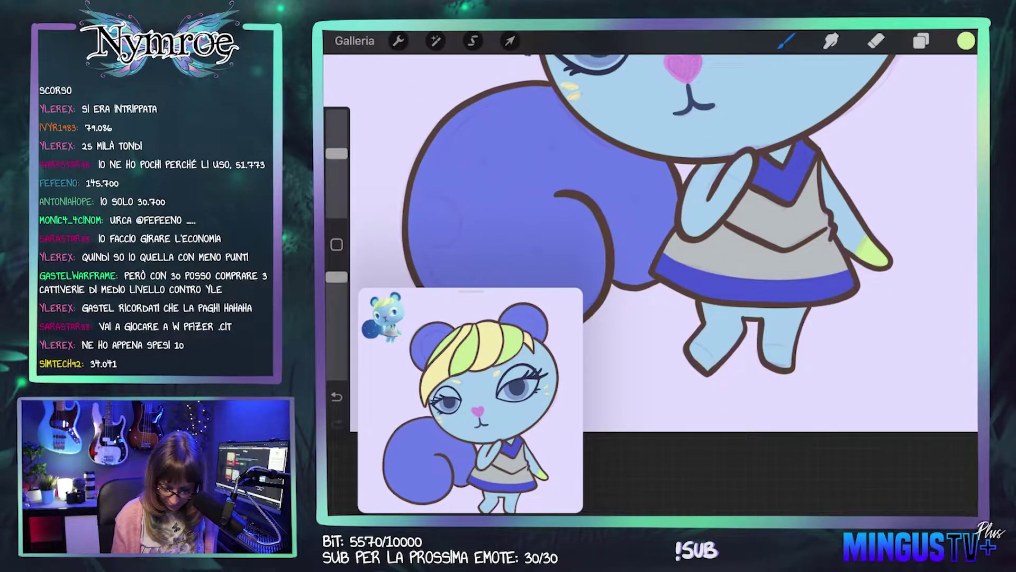
{"action": "left_click_drag", "start_coordinate": [765, 345], "coordinate": [792, 348]}
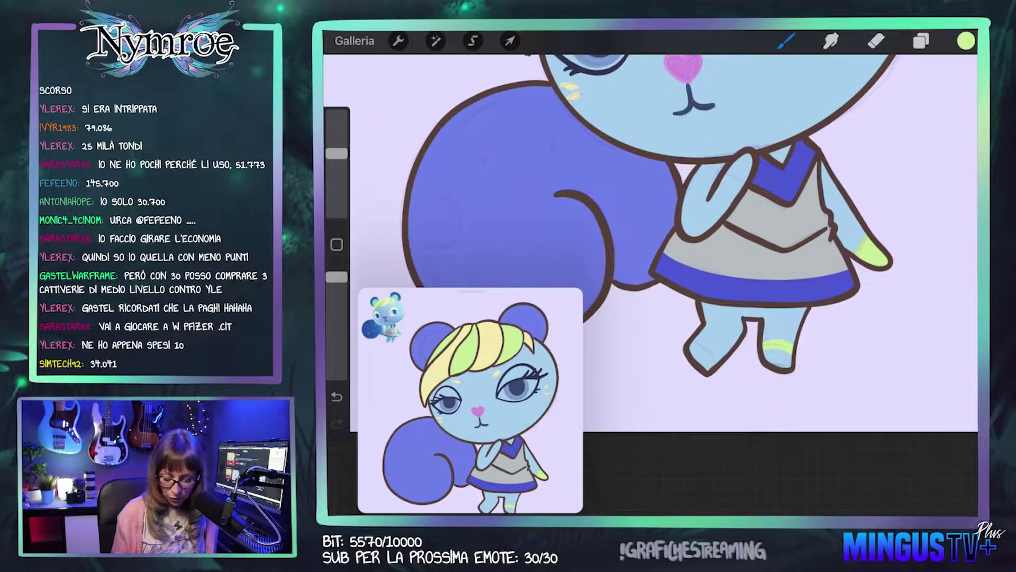
{"action": "left_click_drag", "start_coordinate": [713, 353], "coordinate": [719, 359]}
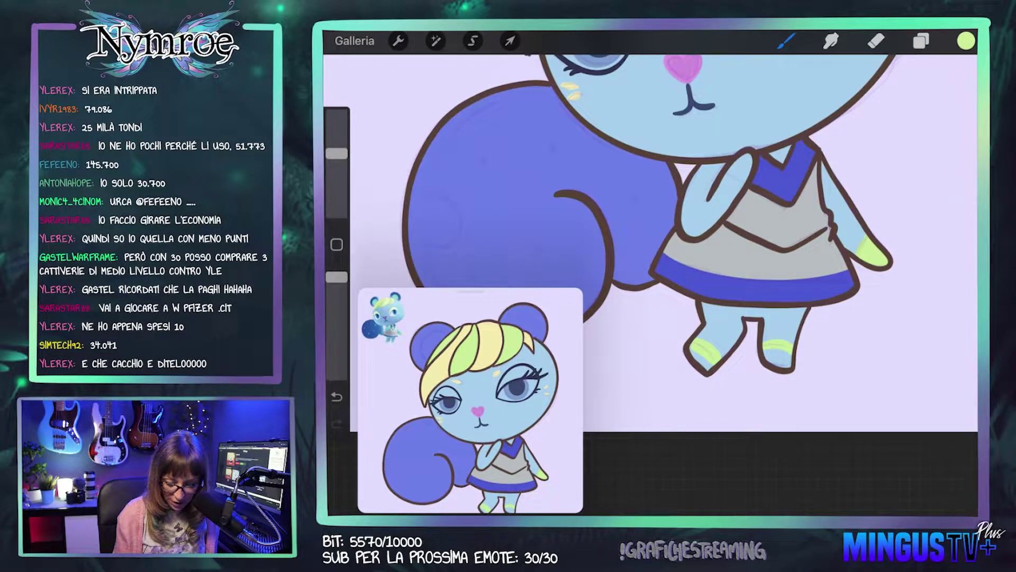
{"action": "left_click_drag", "start_coordinate": [696, 354], "coordinate": [708, 368]}
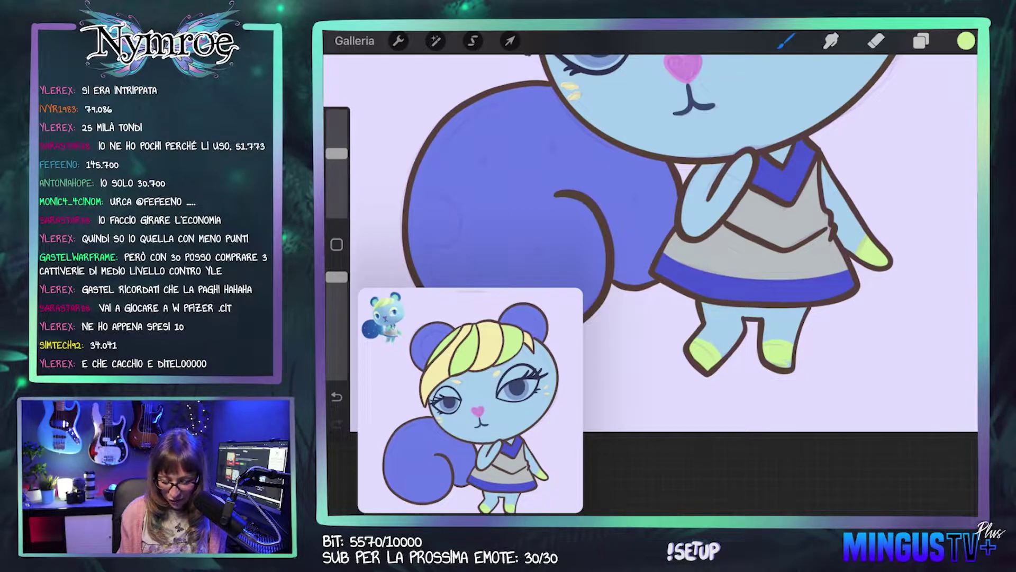
Step: Fill the raised arm and paw gaps with yellow-green and reopen the layers list
{"action": "scroll", "coordinate": [651, 238], "scroll_direction": "up", "scroll_amount": 2}
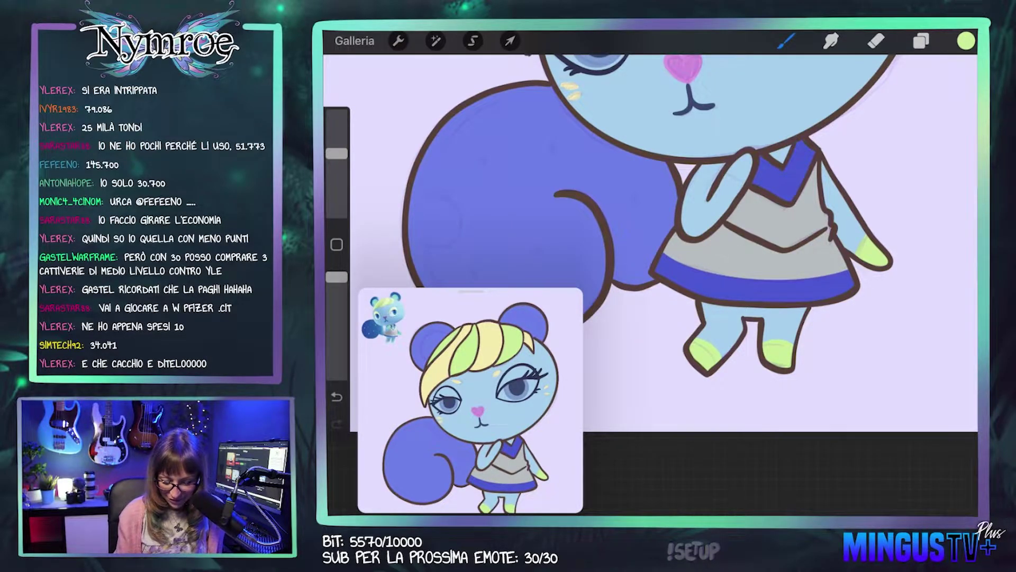
{"action": "left_click_drag", "start_coordinate": [700, 206], "coordinate": [723, 214]}
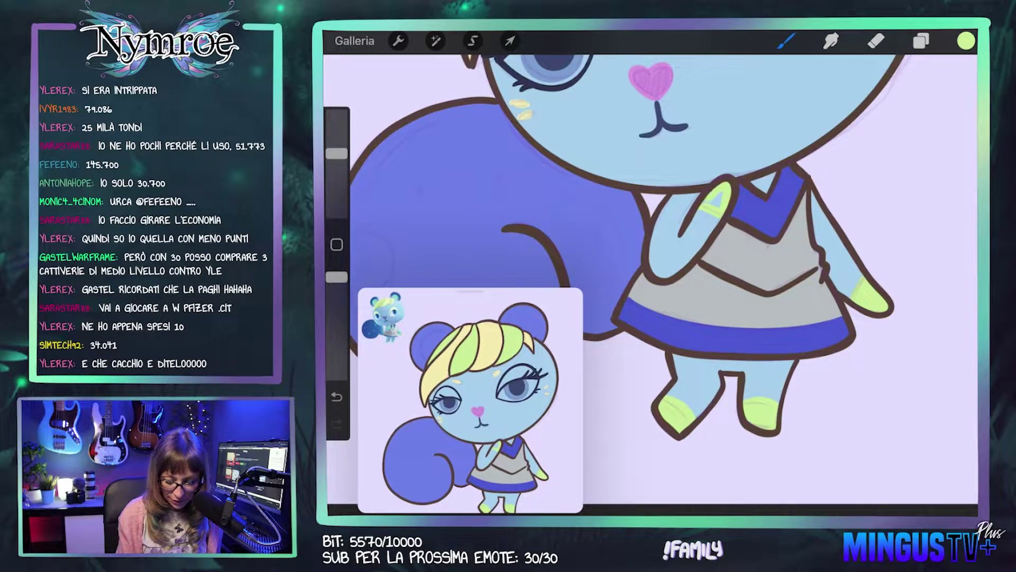
{"action": "left_click_drag", "start_coordinate": [715, 202], "coordinate": [721, 197]}
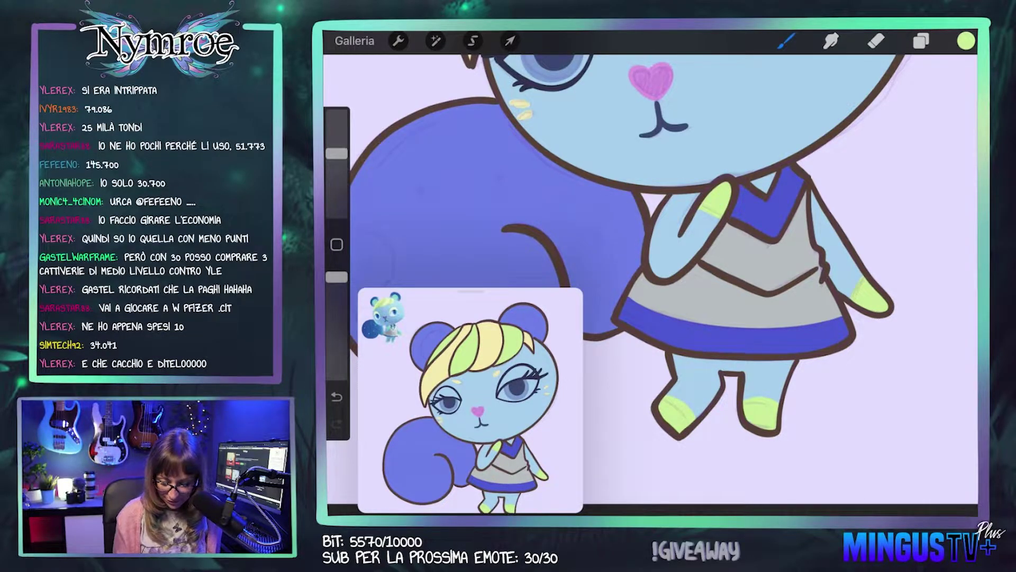
{"action": "scroll", "coordinate": [651, 265], "scroll_direction": "down", "scroll_amount": 2}
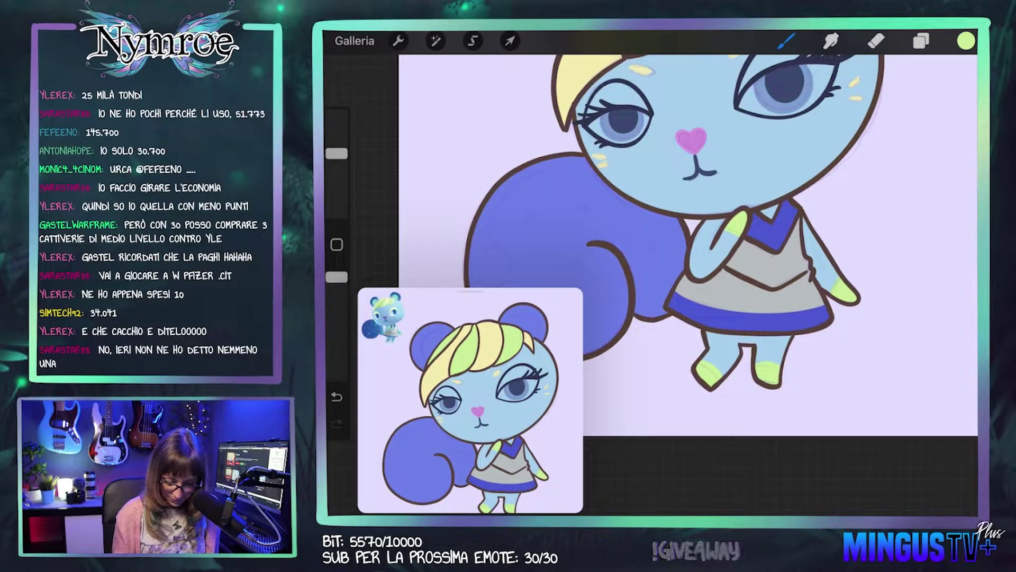
{"action": "scroll", "coordinate": [688, 265], "scroll_direction": "up", "scroll_amount": 2}
{"action": "scroll", "coordinate": [672, 264], "scroll_direction": "right", "scroll_amount": 1}
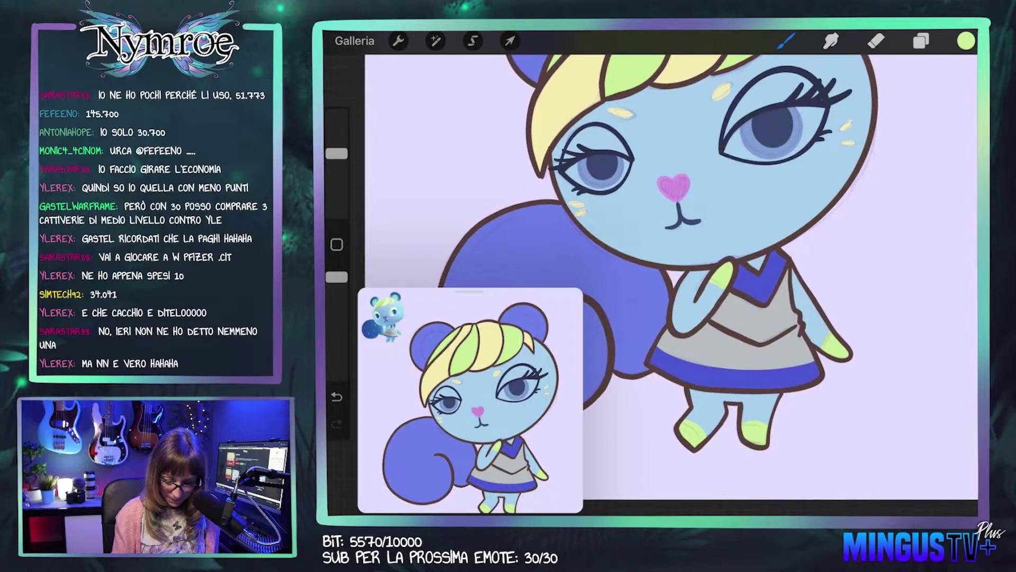
{"action": "left_click", "coordinate": [921, 41]}
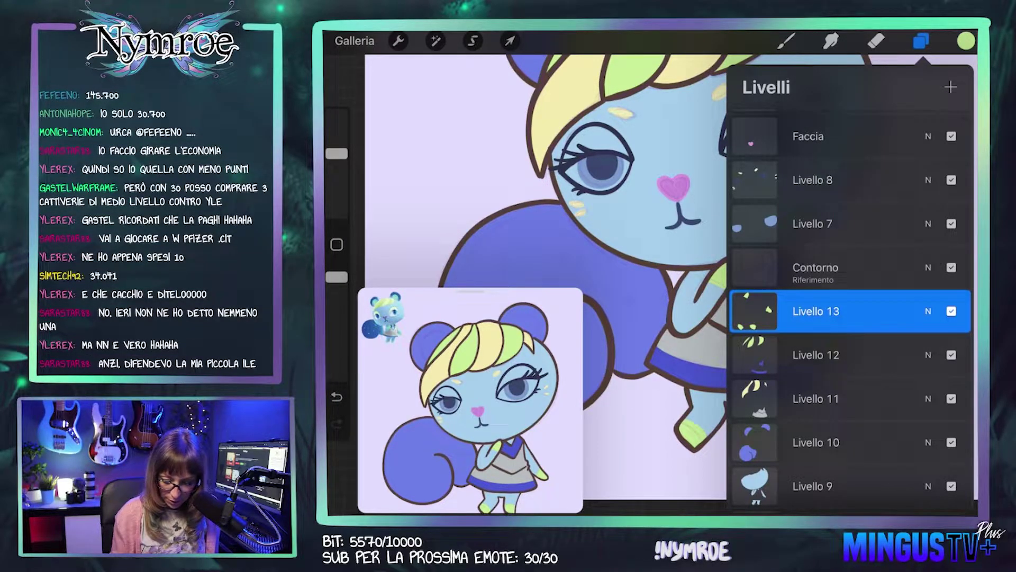
Step: Set the Faccia layer as the Reference layer for fills
{"action": "left_click", "coordinate": [754, 136]}
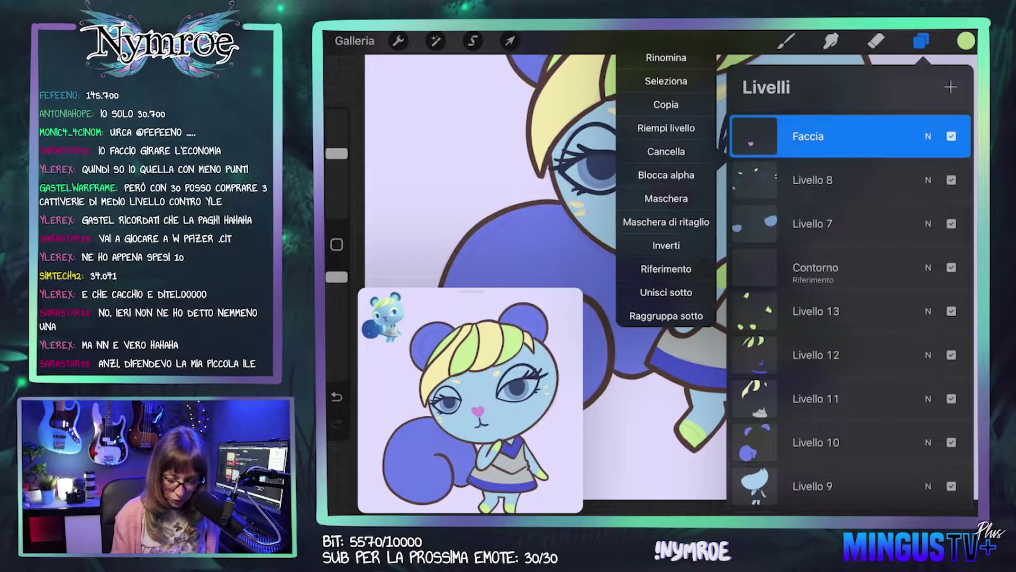
{"action": "left_click", "coordinate": [666, 268]}
{"action": "left_click", "coordinate": [816, 311]}
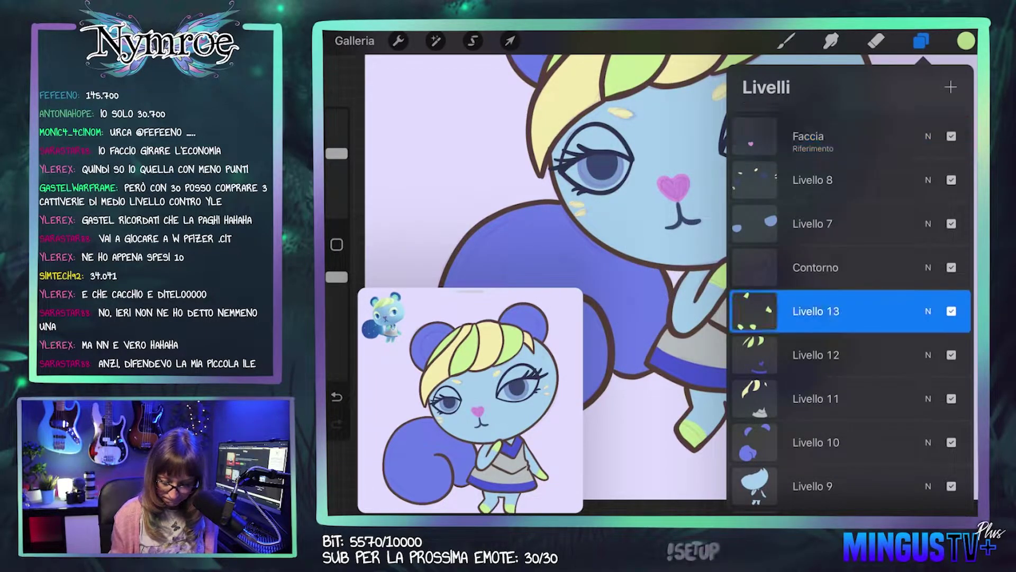
{"action": "left_click", "coordinate": [921, 41]}
Step: Pick white and ColorDrop it into the squirrel's eye
{"action": "left_click", "coordinate": [966, 41]}
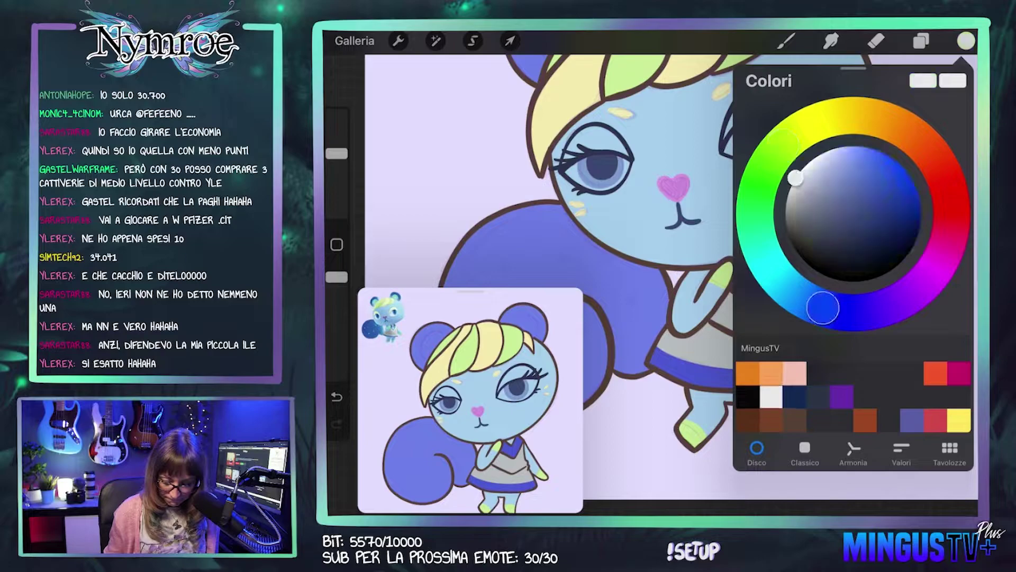
{"action": "left_click", "coordinate": [771, 397]}
{"action": "left_click", "coordinate": [966, 40]}
{"action": "left_click_drag", "start_coordinate": [966, 40], "coordinate": [818, 120]}
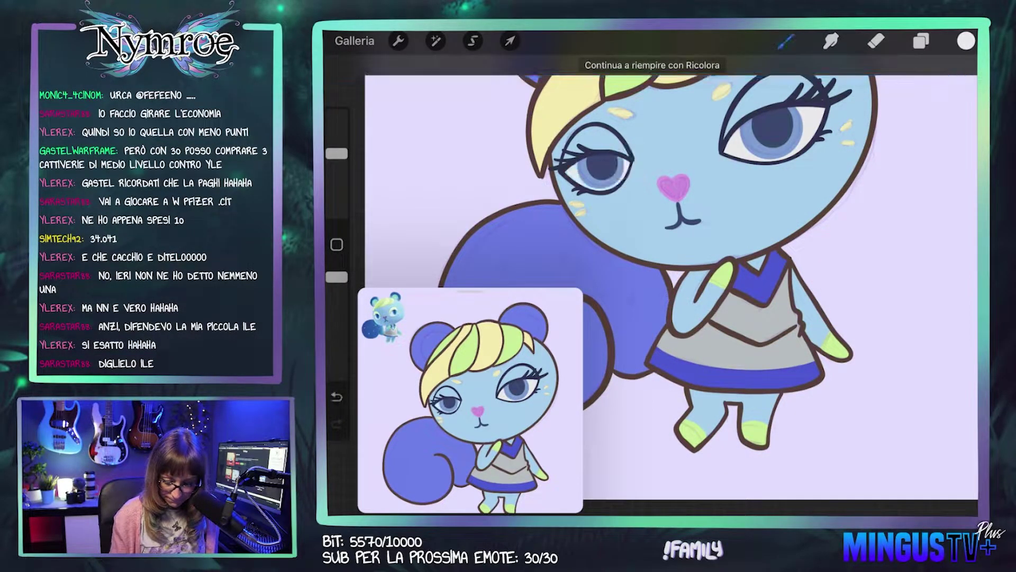
{"action": "scroll", "coordinate": [667, 265], "scroll_direction": "down", "scroll_amount": 3}
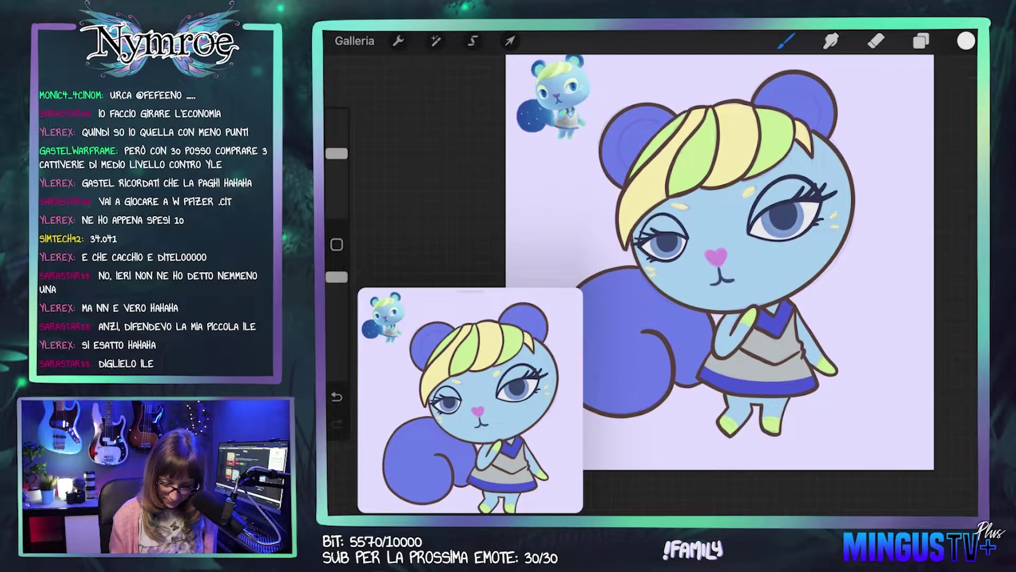
{"action": "scroll", "coordinate": [667, 265], "scroll_direction": "up", "scroll_amount": 3}
Step: Check the layers list and sample the light blue of the forehead
{"action": "left_click", "coordinate": [921, 41]}
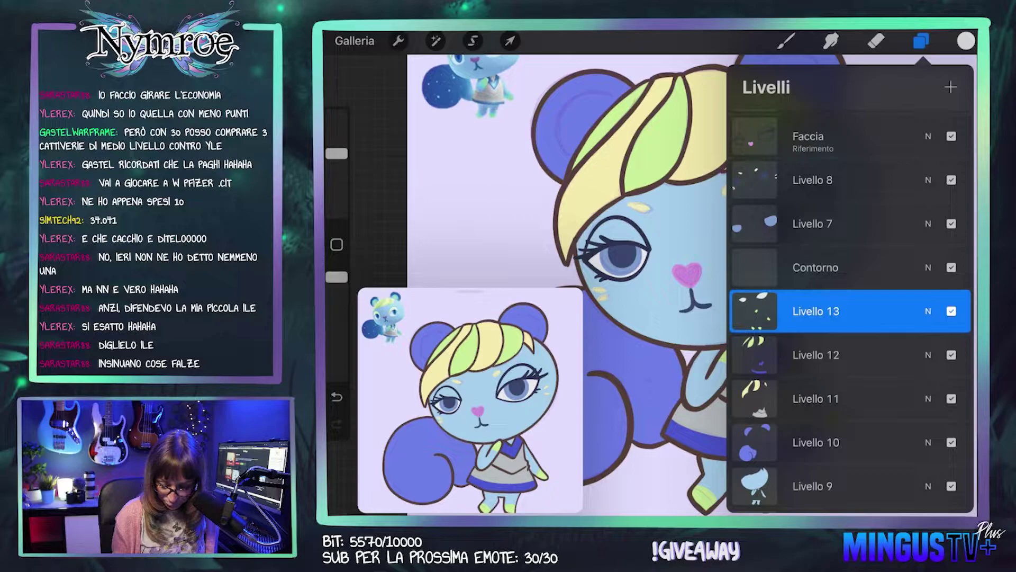
{"action": "left_click", "coordinate": [786, 41]}
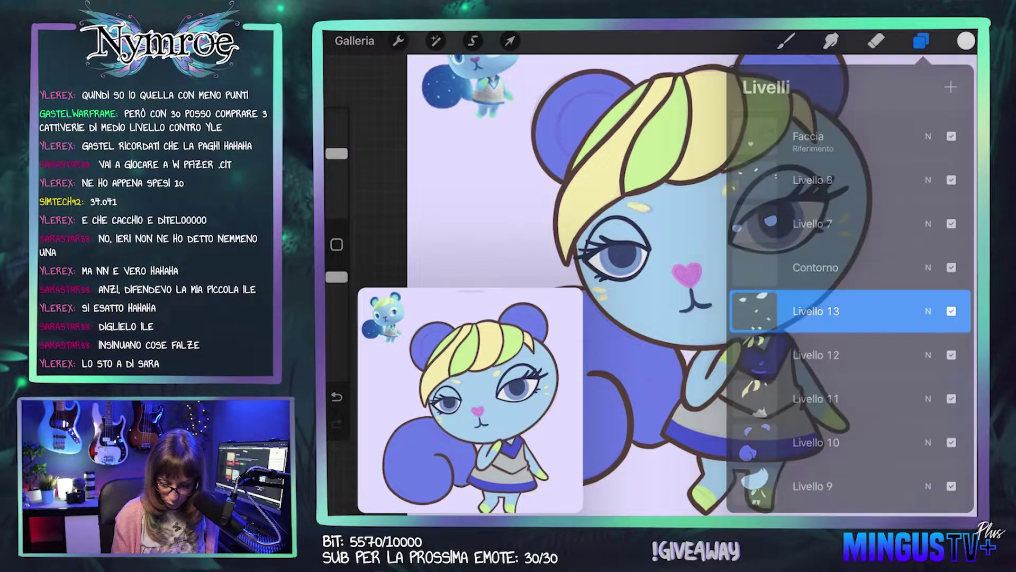
{"action": "scroll", "coordinate": [678, 285], "scroll_direction": "up", "scroll_amount": 2}
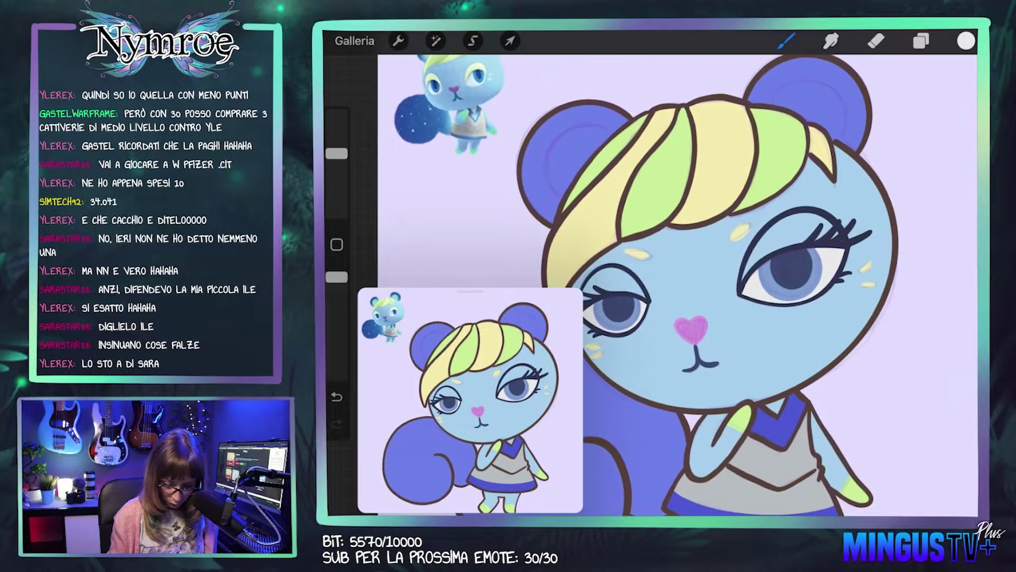
{"action": "left_click", "coordinate": [699, 249]}
Step: Build up a light-blue highlight ring inside the left ear
{"action": "scroll", "coordinate": [652, 286], "scroll_direction": "up", "scroll_amount": 3}
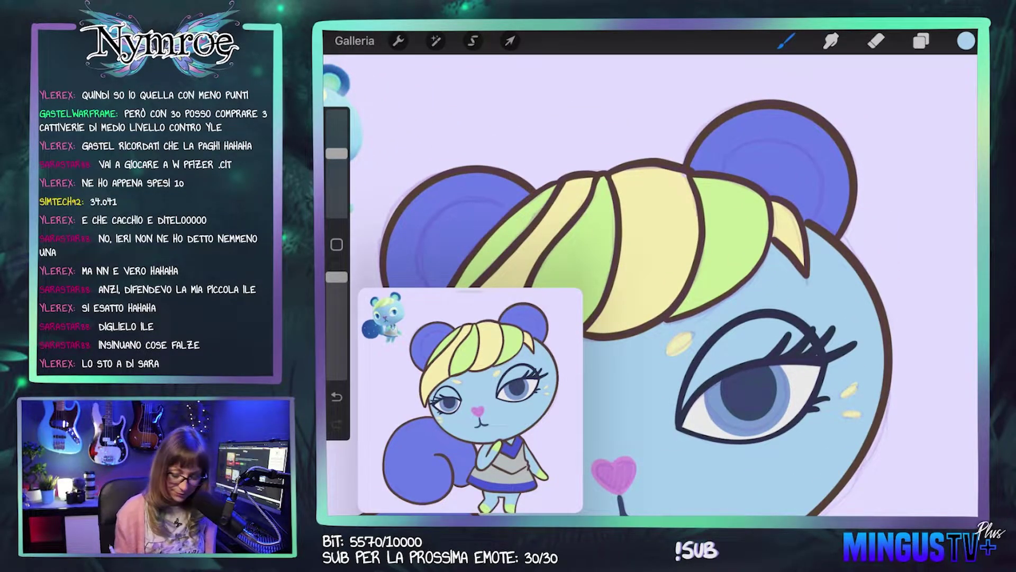
{"action": "mouse_move", "coordinate": [814, 218]}
{"action": "left_mouse_down"}
{"action": "mouse_move", "coordinate": [762, 137]}
{"action": "mouse_move", "coordinate": [721, 166]}
{"action": "left_mouse_up"}
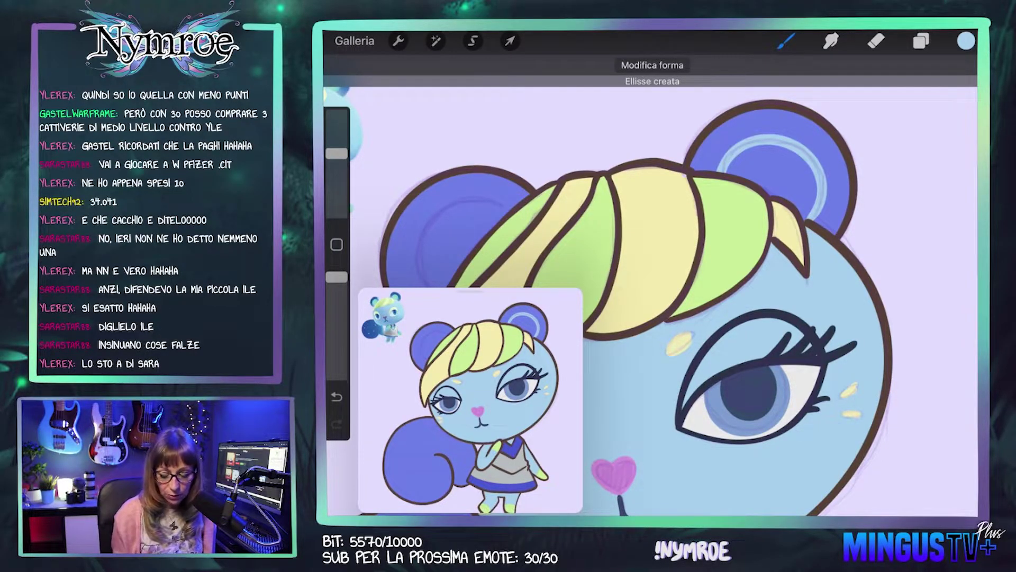
{"action": "scroll", "coordinate": [651, 296], "scroll_direction": "up", "scroll_amount": 2}
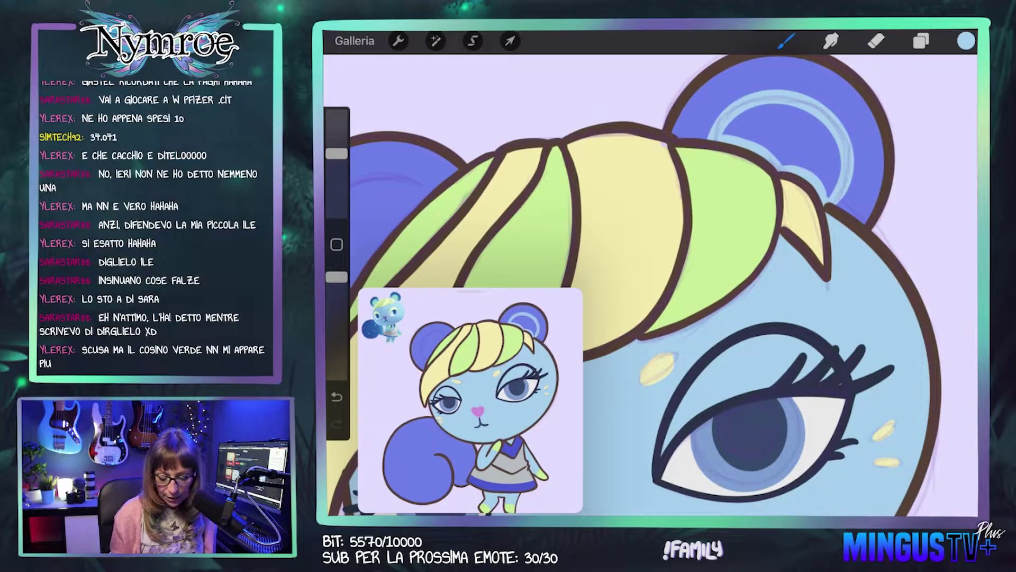
{"action": "scroll", "coordinate": [651, 286], "scroll_direction": "down", "scroll_amount": 3}
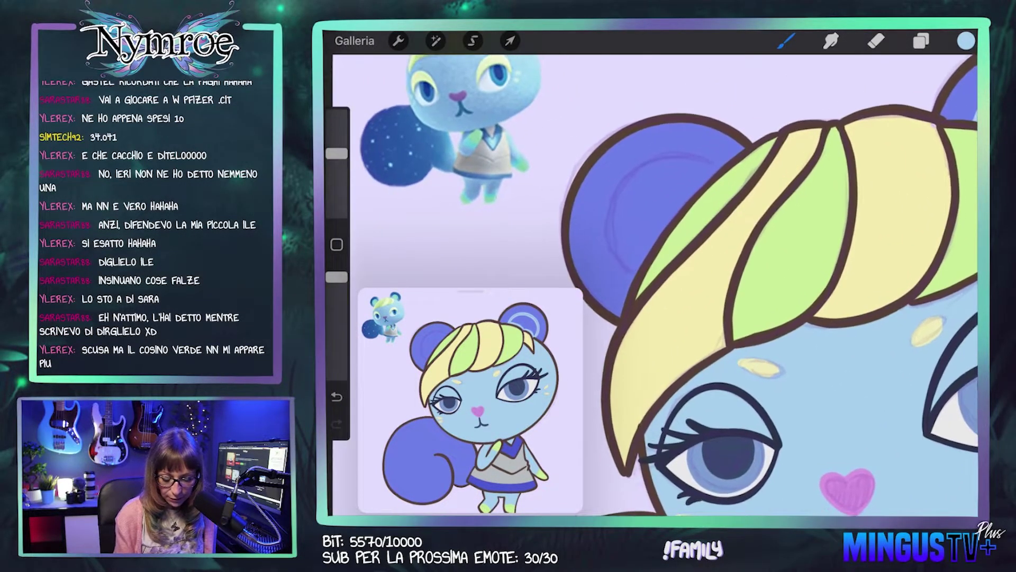
{"action": "mouse_move", "coordinate": [720, 161]}
{"action": "left_mouse_down"}
{"action": "mouse_move", "coordinate": [640, 166]}
{"action": "mouse_move", "coordinate": [634, 275]}
{"action": "left_mouse_up"}
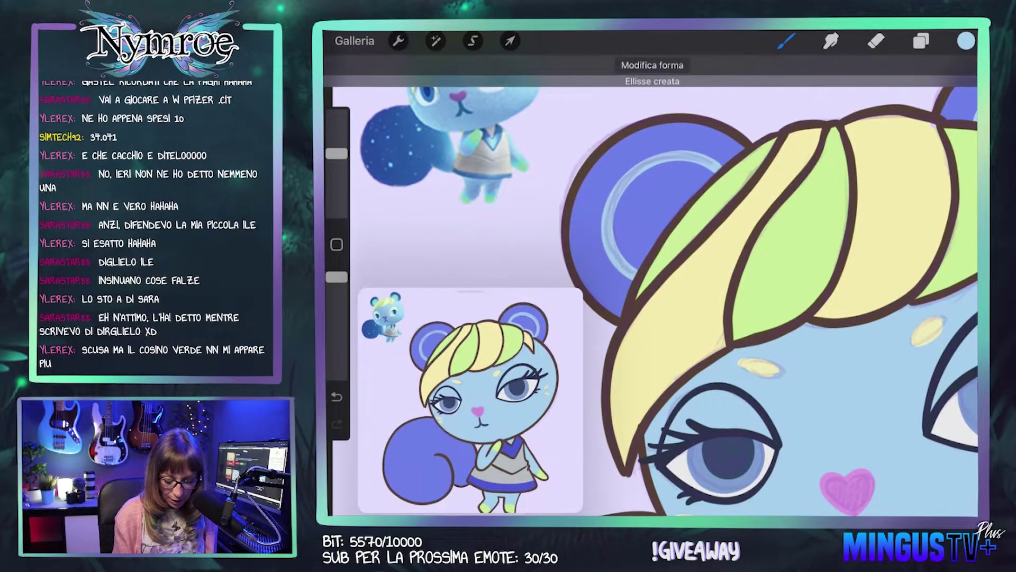
{"action": "left_click_drag", "start_coordinate": [683, 201], "coordinate": [636, 269]}
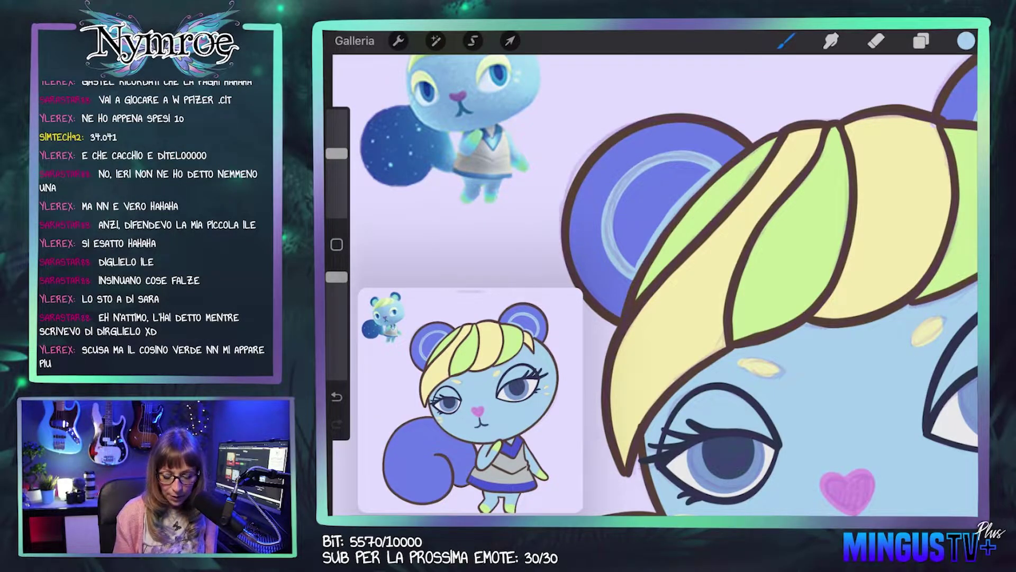
{"action": "left_click_drag", "start_coordinate": [687, 185], "coordinate": [662, 217]}
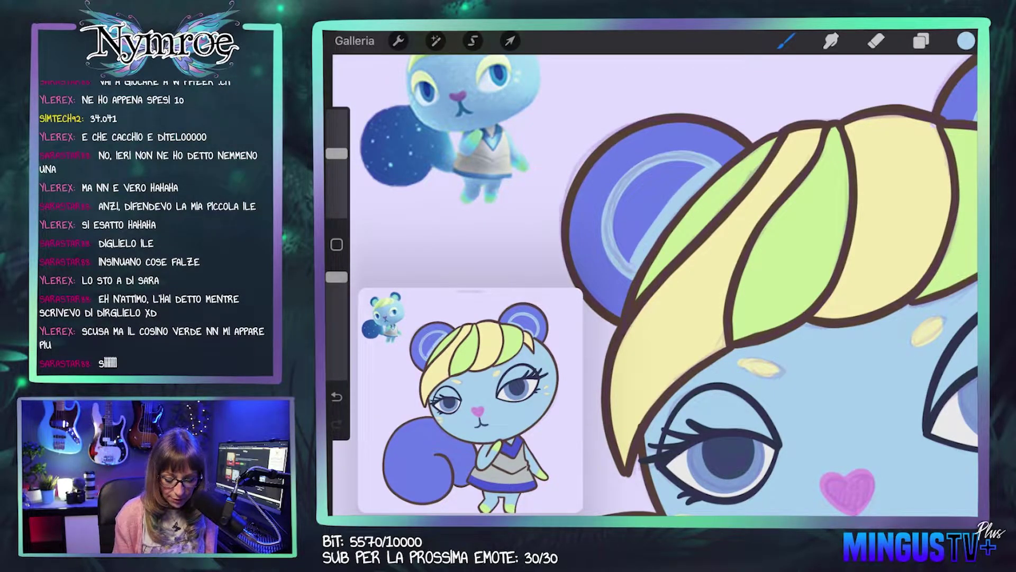
{"action": "left_click_drag", "start_coordinate": [688, 175], "coordinate": [630, 254]}
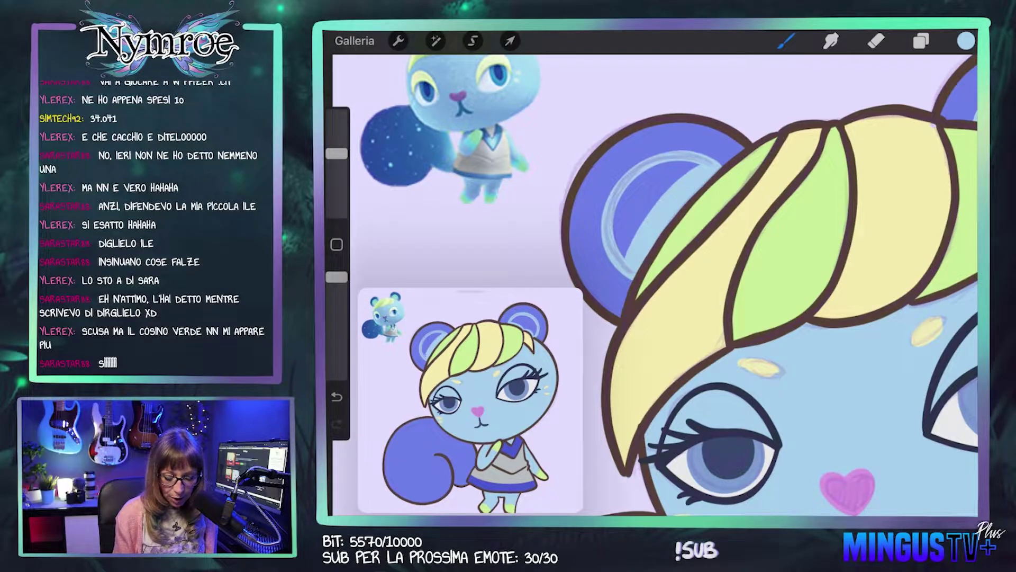
{"action": "left_click_drag", "start_coordinate": [645, 216], "coordinate": [624, 246]}
{"action": "mouse_move", "coordinate": [686, 161]}
{"action": "left_mouse_down"}
{"action": "mouse_move", "coordinate": [619, 252]}
{"action": "mouse_move", "coordinate": [635, 206]}
{"action": "mouse_move", "coordinate": [617, 240]}
{"action": "left_mouse_up"}
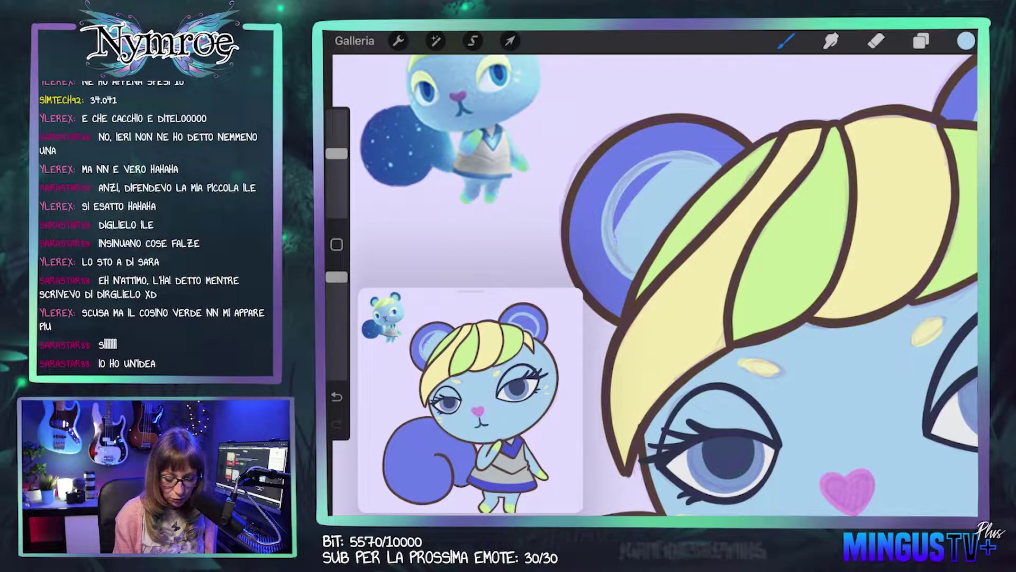
{"action": "left_click_drag", "start_coordinate": [653, 172], "coordinate": [615, 233]}
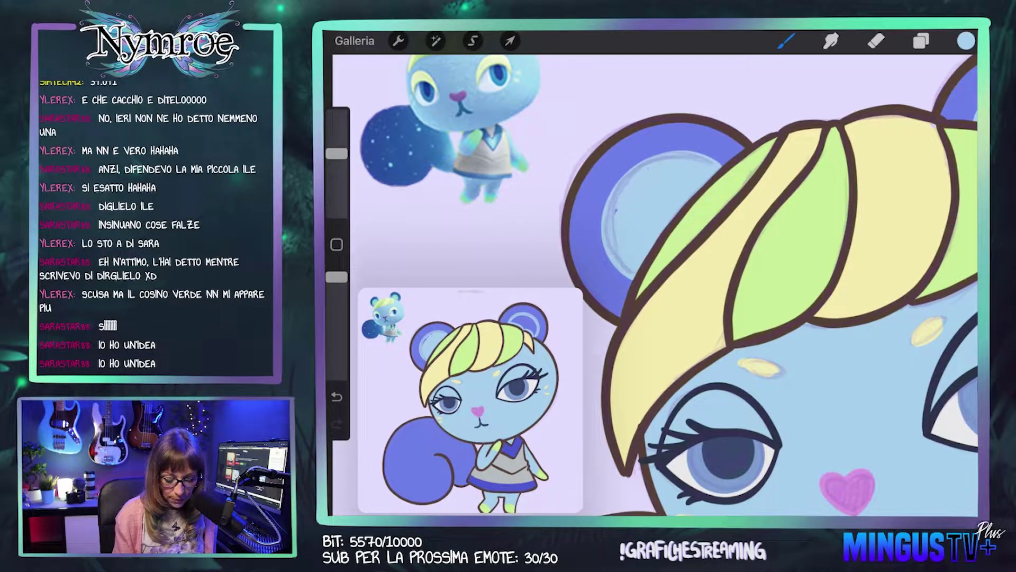
Step: Cover the right ear's inner shape with light blue
{"action": "scroll", "coordinate": [652, 286], "scroll_direction": "right", "scroll_amount": 5}
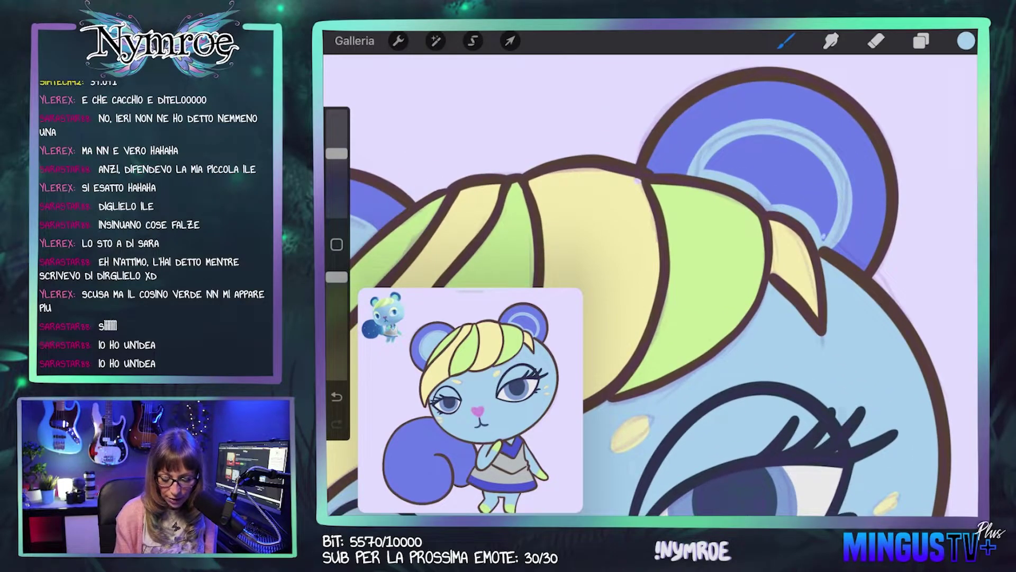
{"action": "mouse_move", "coordinate": [831, 228]}
{"action": "left_mouse_down"}
{"action": "mouse_move", "coordinate": [817, 159]}
{"action": "mouse_move", "coordinate": [770, 139]}
{"action": "mouse_move", "coordinate": [709, 161]}
{"action": "left_mouse_up"}
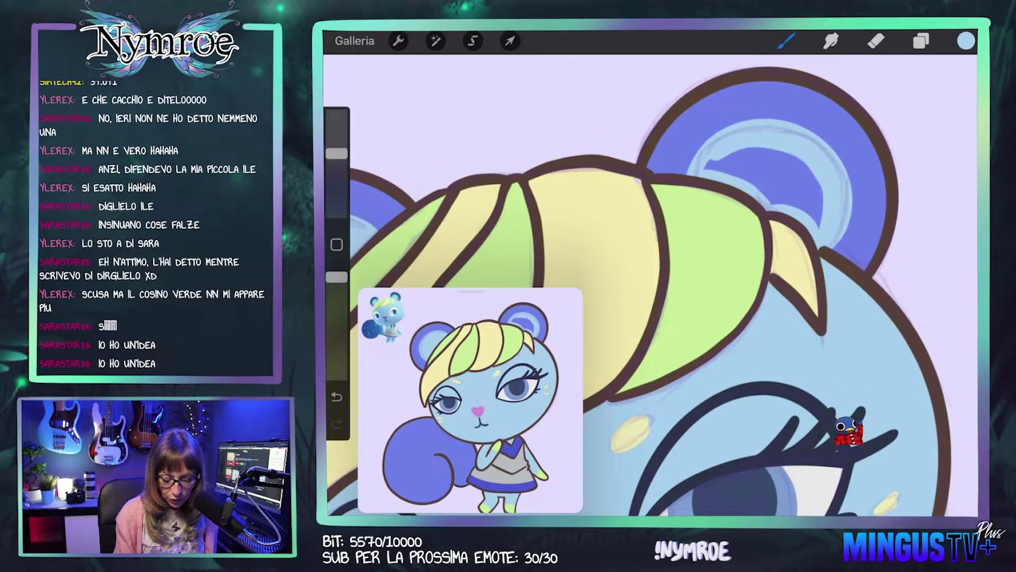
{"action": "left_click_drag", "start_coordinate": [778, 153], "coordinate": [733, 159]}
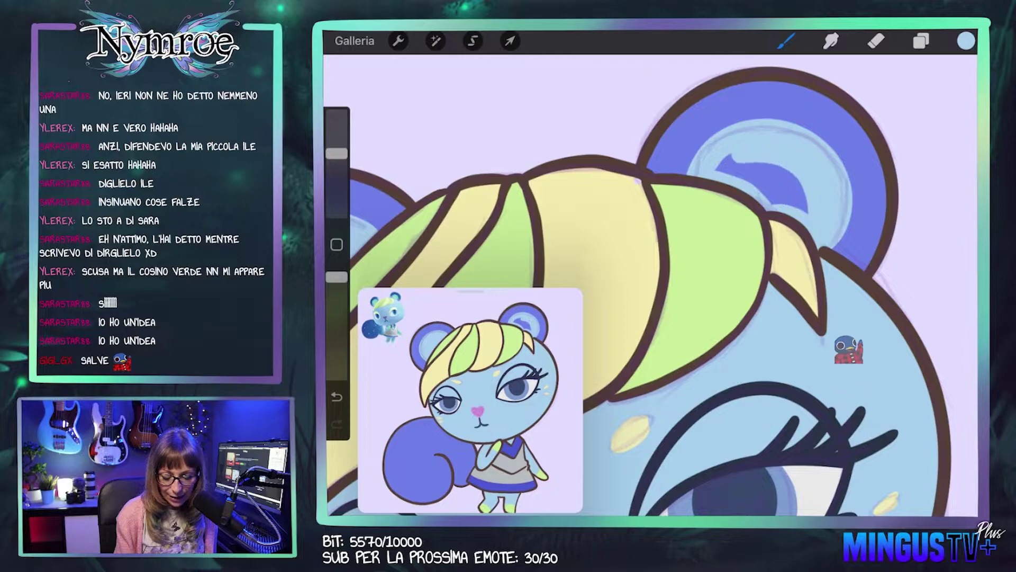
{"action": "mouse_move", "coordinate": [805, 212]}
{"action": "left_mouse_down"}
{"action": "mouse_move", "coordinate": [797, 194]}
{"action": "mouse_move", "coordinate": [752, 164]}
{"action": "mouse_move", "coordinate": [723, 164]}
{"action": "mouse_move", "coordinate": [793, 206]}
{"action": "left_mouse_up"}
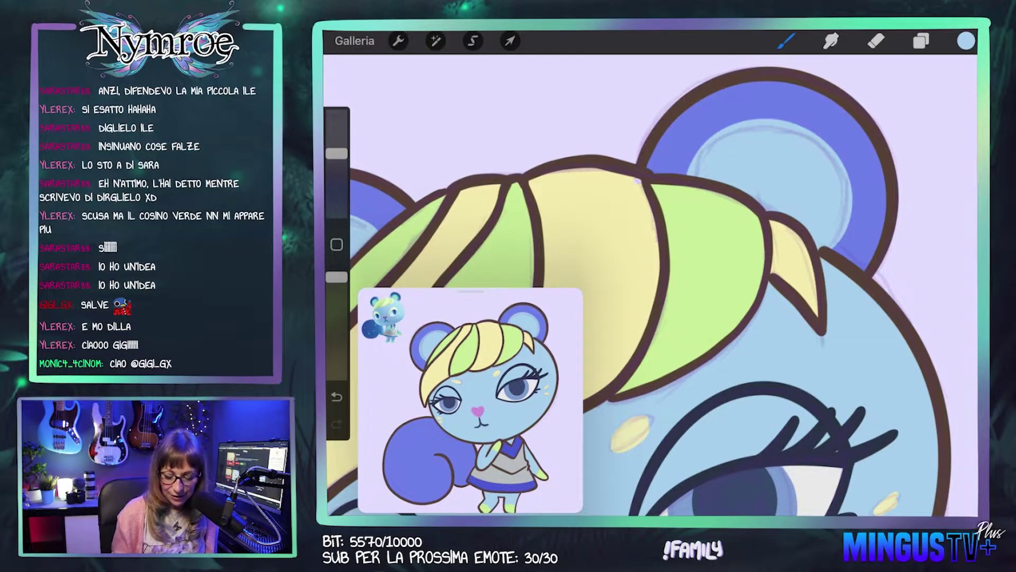
{"action": "scroll", "coordinate": [651, 286], "scroll_direction": "down", "scroll_amount": 3}
{"action": "scroll", "coordinate": [651, 286], "scroll_direction": "down", "scroll_amount": 2}
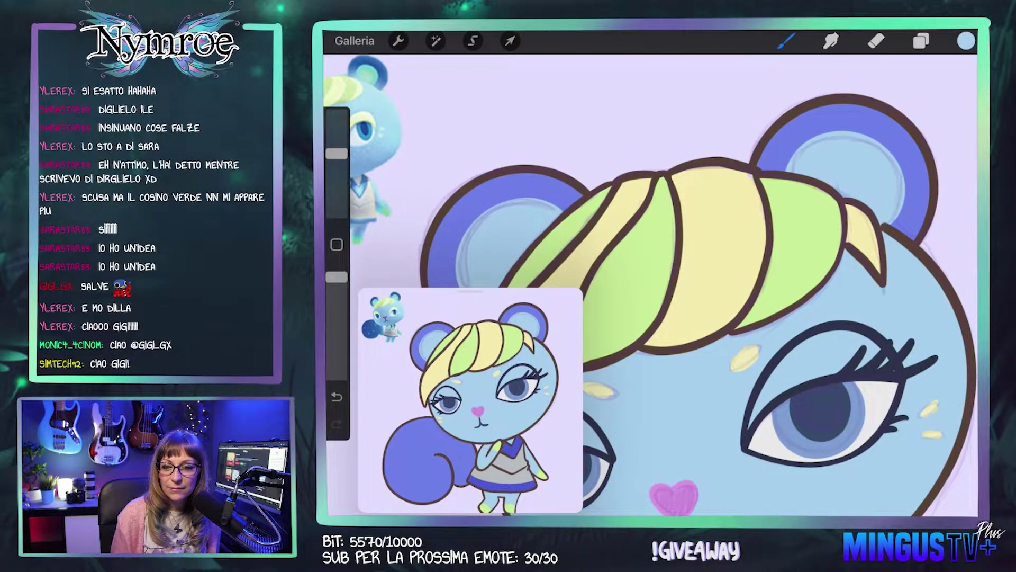
Step: Zoom out to fit the whole squirrel and open the Livelli layers panel
{"action": "scroll", "coordinate": [651, 286], "scroll_direction": "down", "scroll_amount": 2}
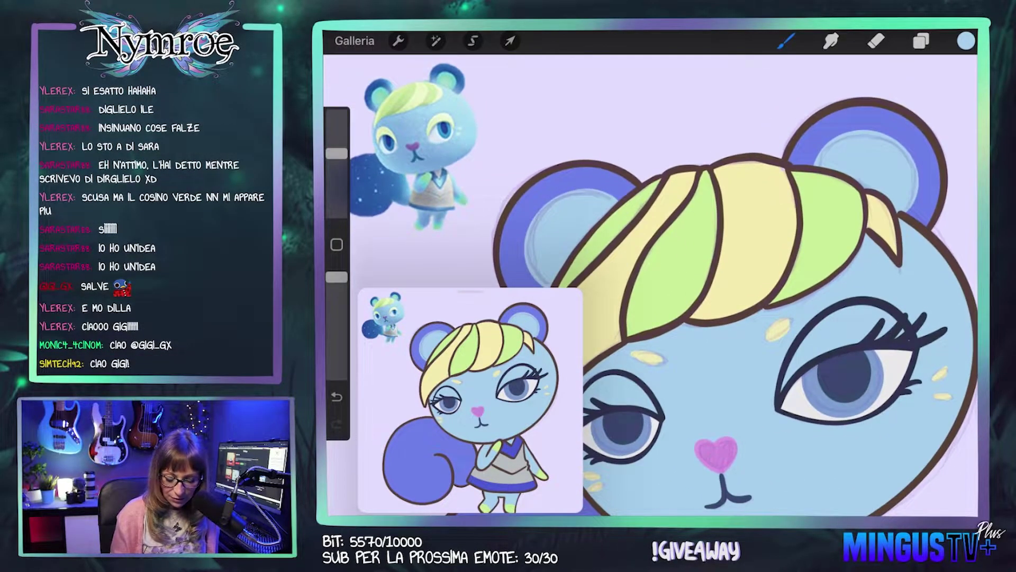
{"action": "scroll", "coordinate": [651, 286], "scroll_direction": "down", "scroll_amount": 2}
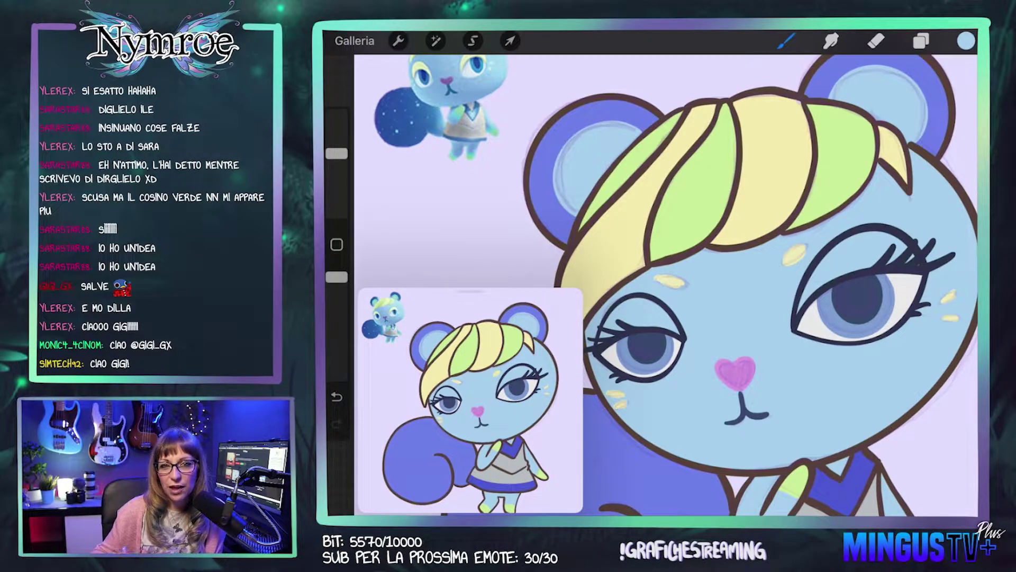
{"action": "scroll", "coordinate": [662, 286], "scroll_direction": "down", "scroll_amount": 2}
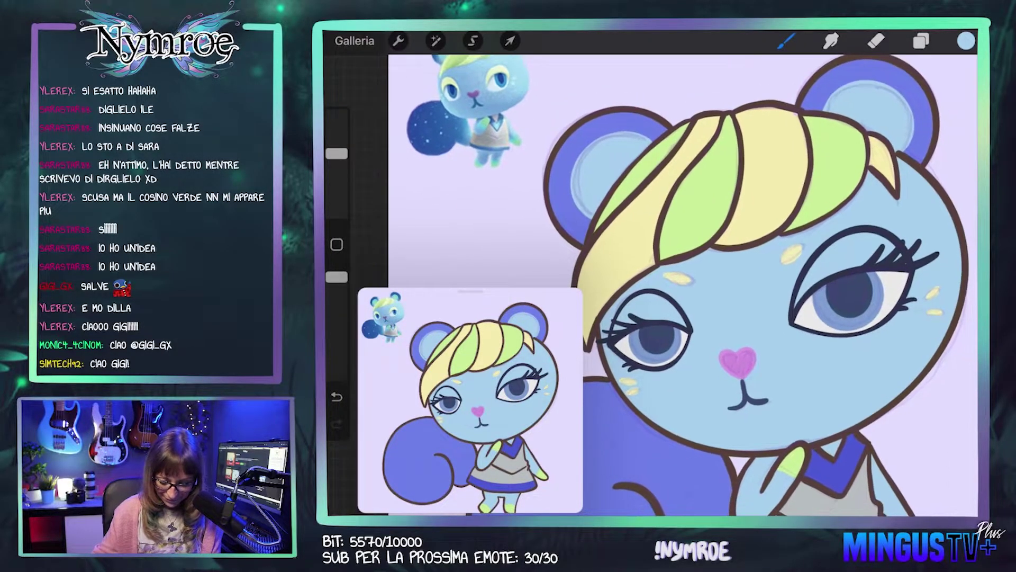
{"action": "scroll", "coordinate": [757, 286], "scroll_direction": "down", "scroll_amount": 2}
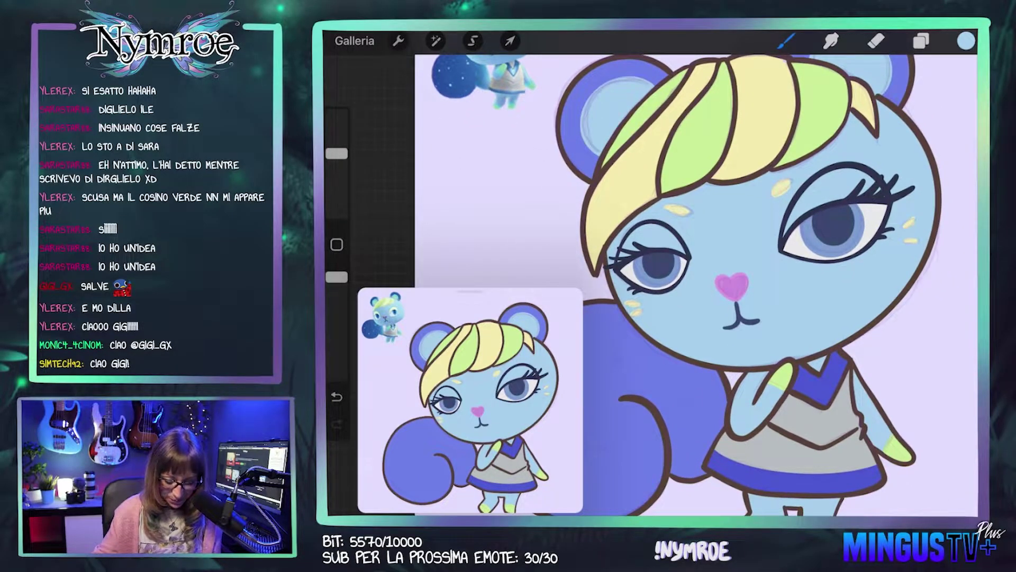
{"action": "scroll", "coordinate": [694, 274], "scroll_direction": "down", "scroll_amount": 2}
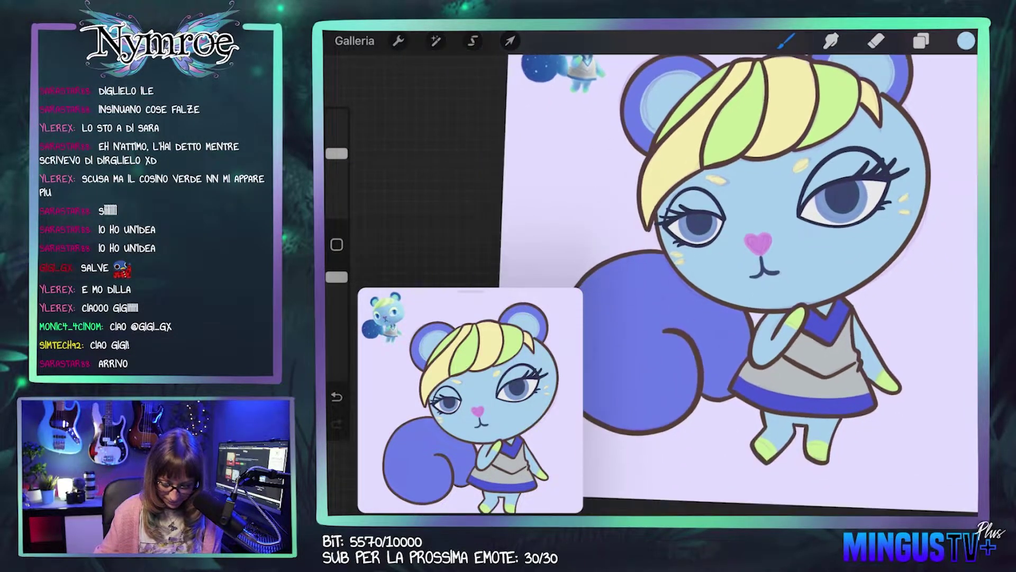
{"action": "scroll", "coordinate": [688, 264], "scroll_direction": "down", "scroll_amount": 2}
{"action": "left_click", "coordinate": [921, 41]}
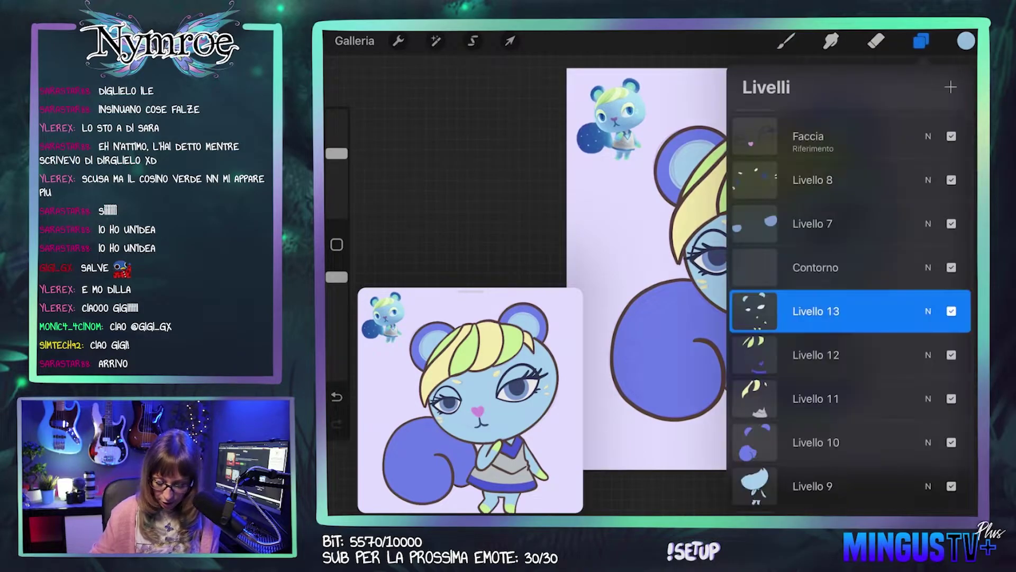
Step: Hide the Colore di sfondo background and Matita sketch layers
{"action": "scroll", "coordinate": [850, 318], "scroll_direction": "down", "scroll_amount": 3}
{"action": "left_click", "coordinate": [951, 496]}
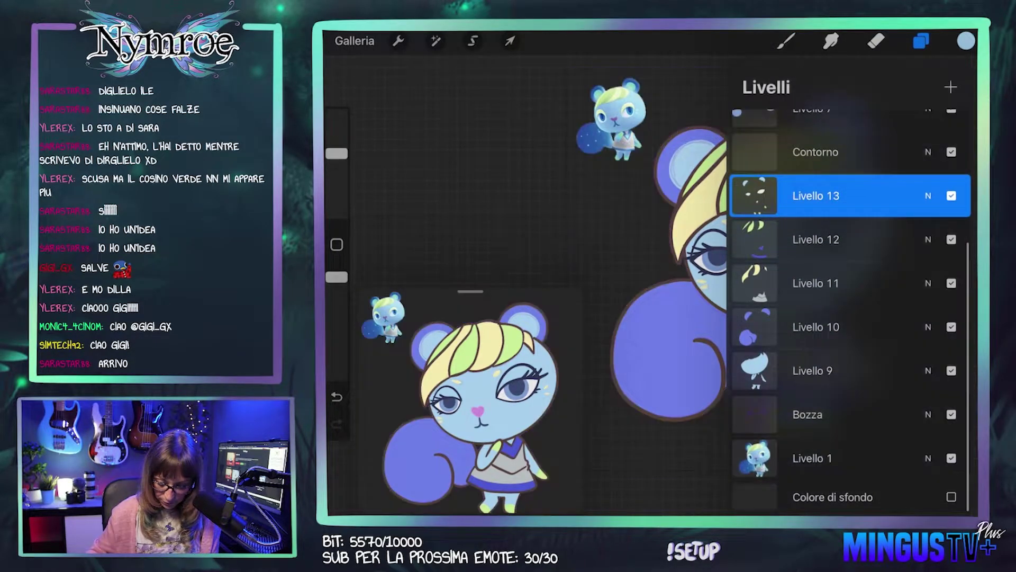
{"action": "left_click", "coordinate": [786, 41]}
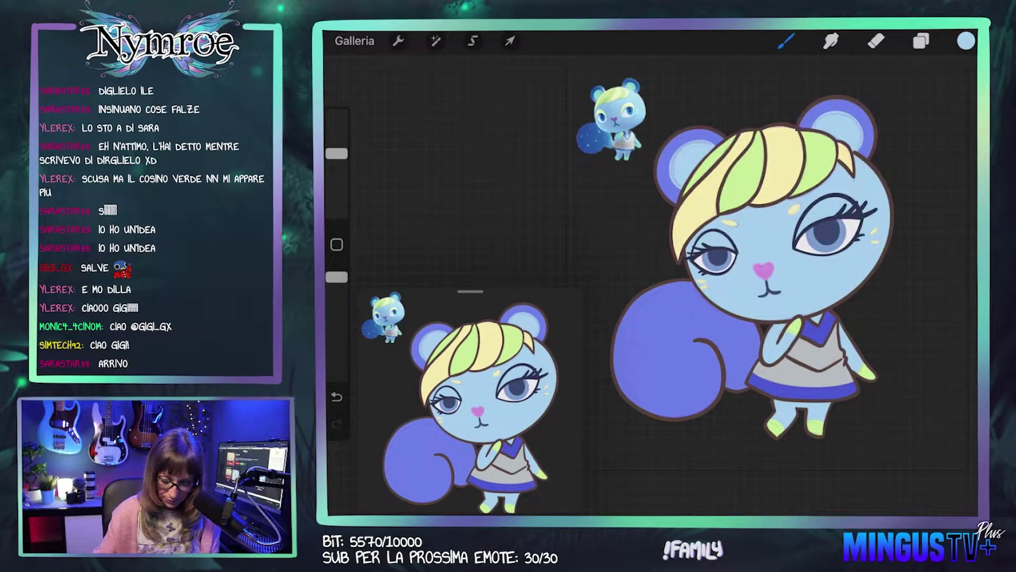
{"action": "left_click", "coordinate": [922, 41]}
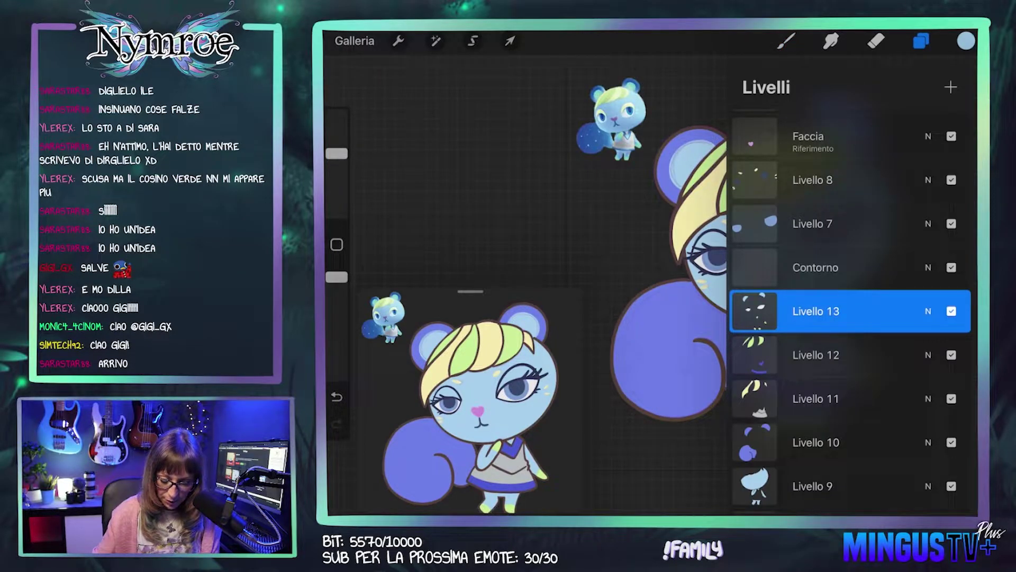
{"action": "scroll", "coordinate": [850, 317], "scroll_direction": "up", "scroll_amount": 2}
{"action": "left_click", "coordinate": [951, 174]}
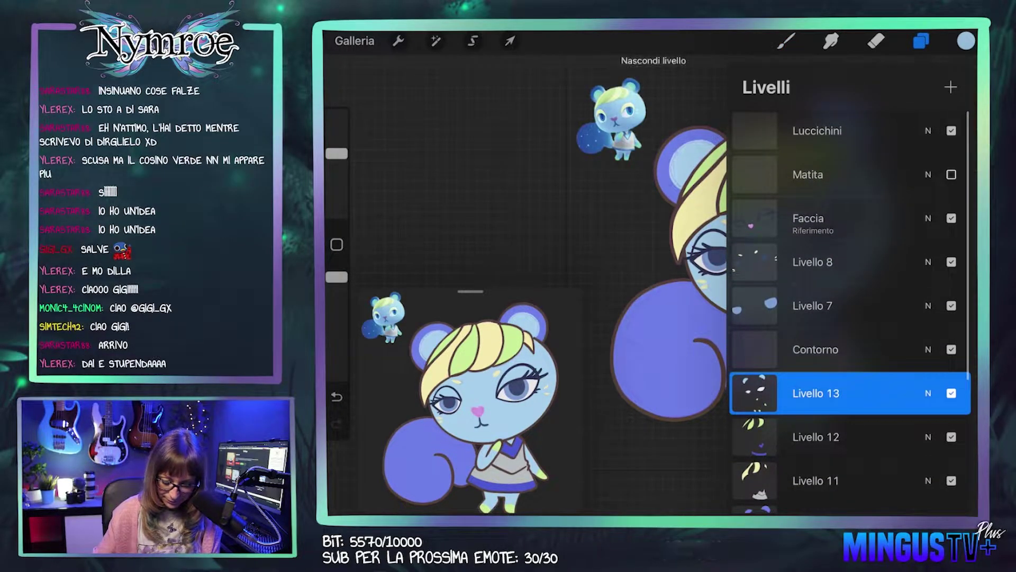
{"action": "left_click", "coordinate": [786, 41]}
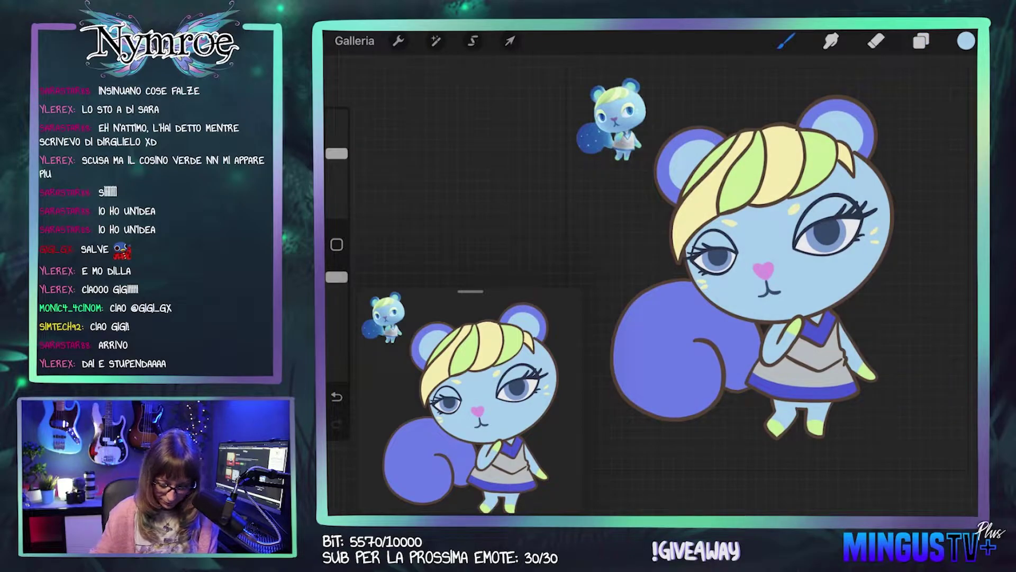
{"action": "scroll", "coordinate": [741, 265], "scroll_direction": "up", "scroll_amount": 3}
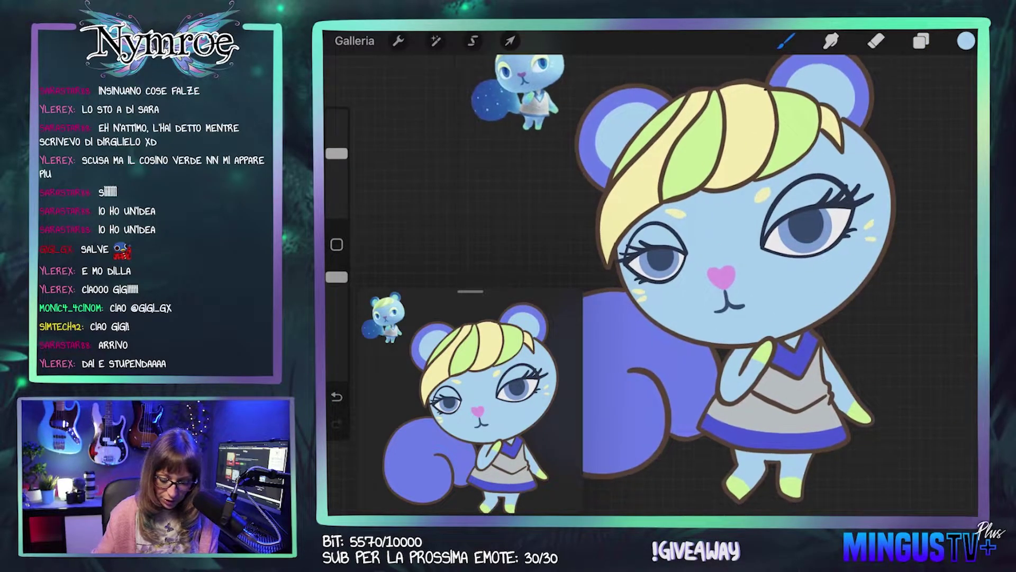
{"action": "left_click", "coordinate": [922, 41]}
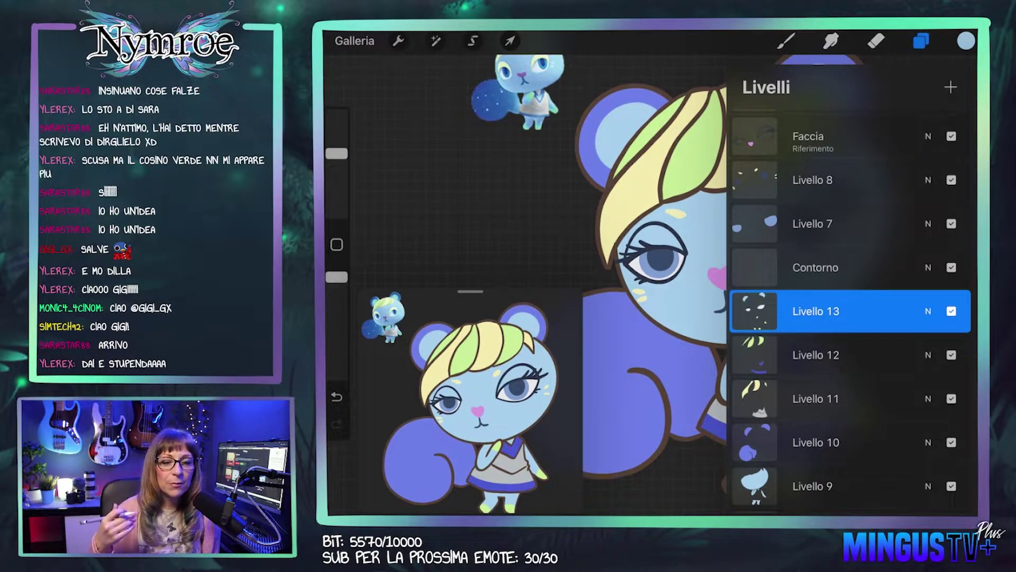
{"action": "left_click", "coordinate": [786, 41]}
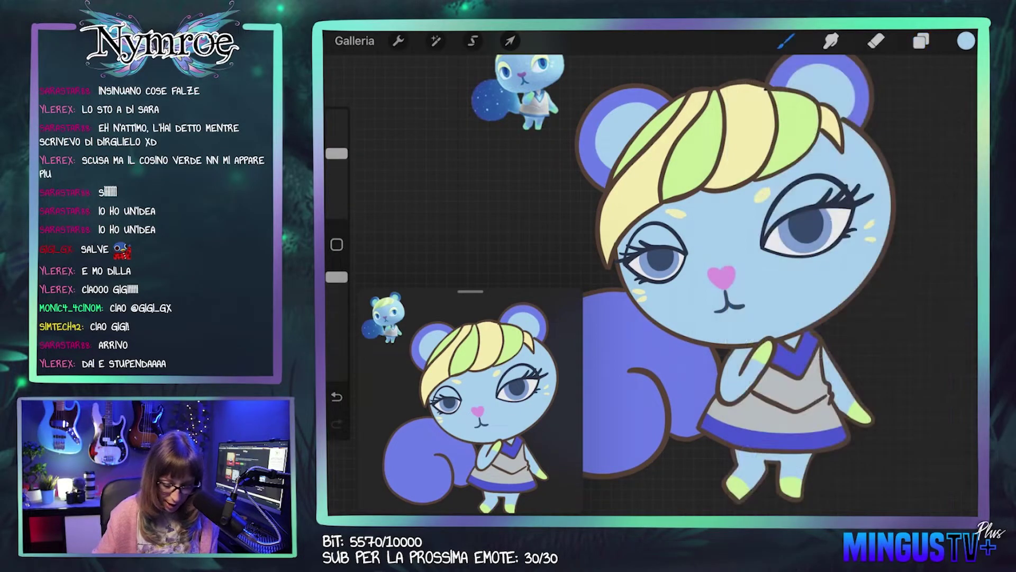
Step: Sample the hair's pale yellow and ColorDrop it onto both eyelids on Livello 12
{"action": "left_click", "coordinate": [639, 165]}
{"action": "left_click", "coordinate": [921, 41]}
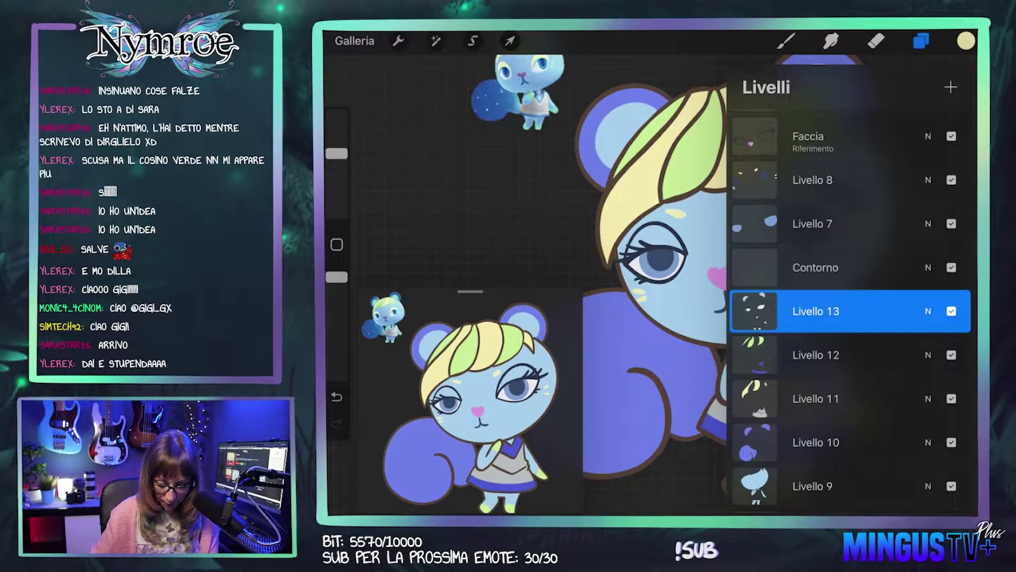
{"action": "scroll", "coordinate": [850, 312], "scroll_direction": "up", "scroll_amount": 2}
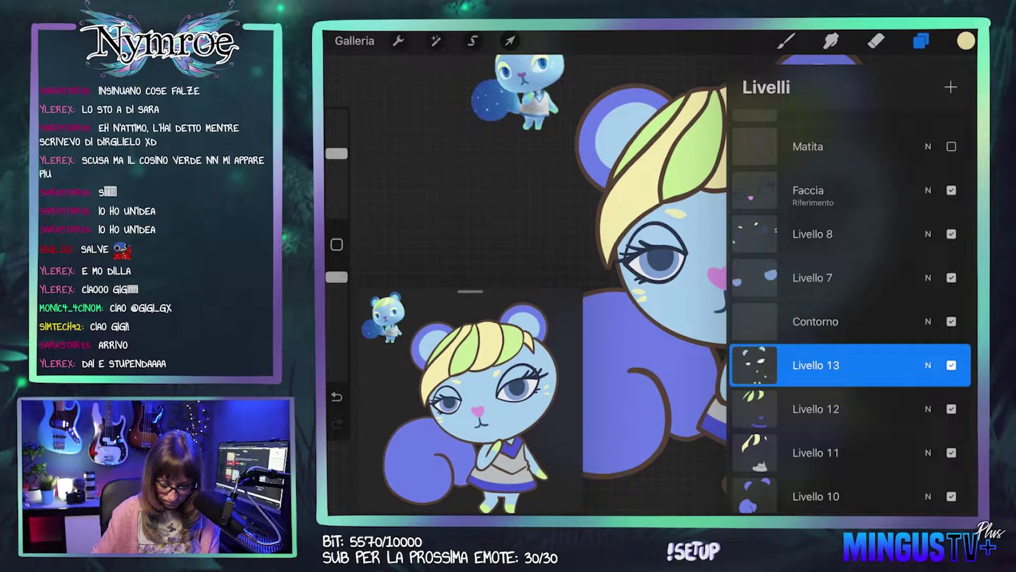
{"action": "scroll", "coordinate": [850, 318], "scroll_direction": "down", "scroll_amount": 2}
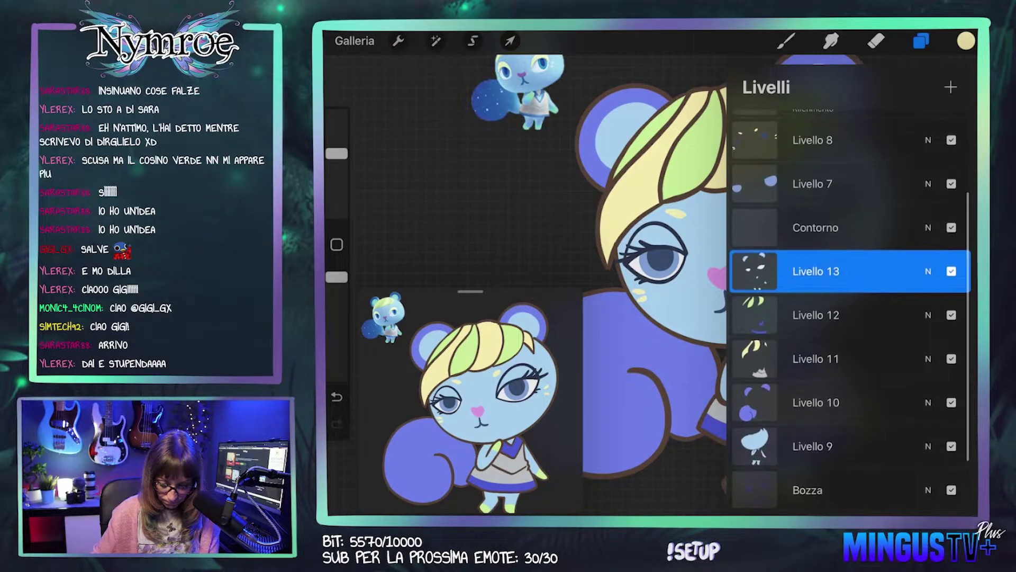
{"action": "left_click", "coordinate": [816, 315]}
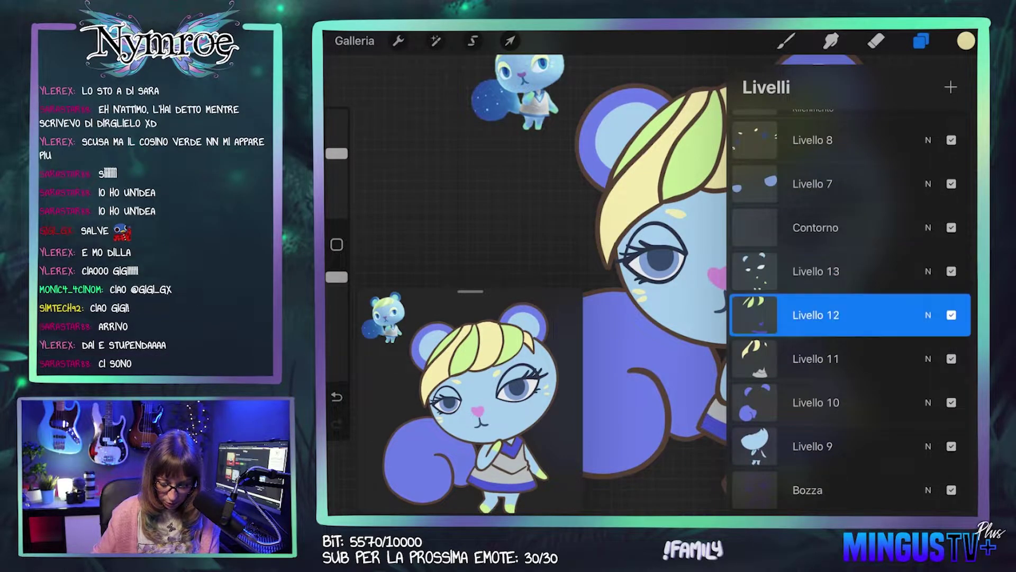
{"action": "left_click", "coordinate": [922, 41]}
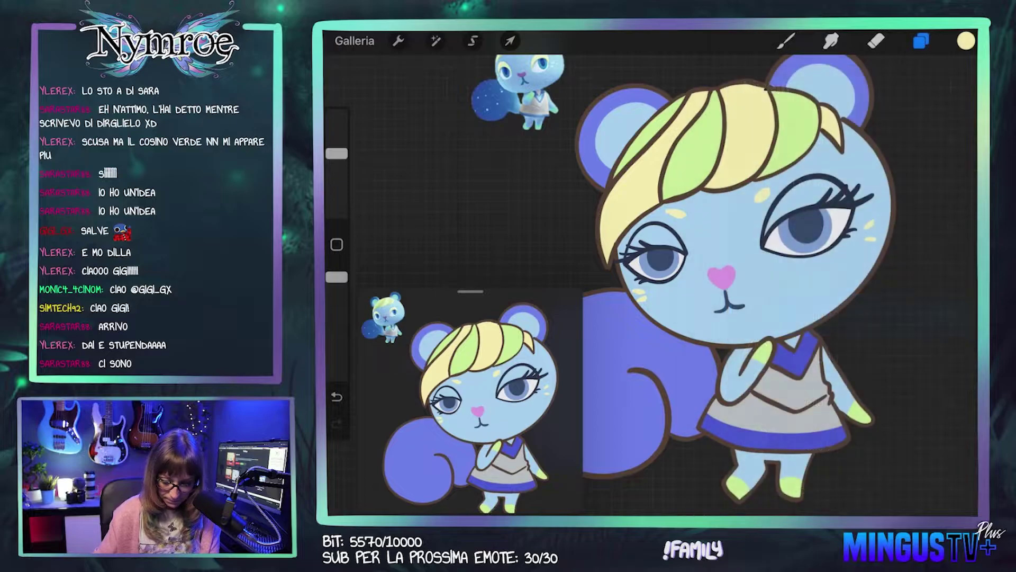
{"action": "left_click_drag", "start_coordinate": [966, 41], "coordinate": [805, 190]}
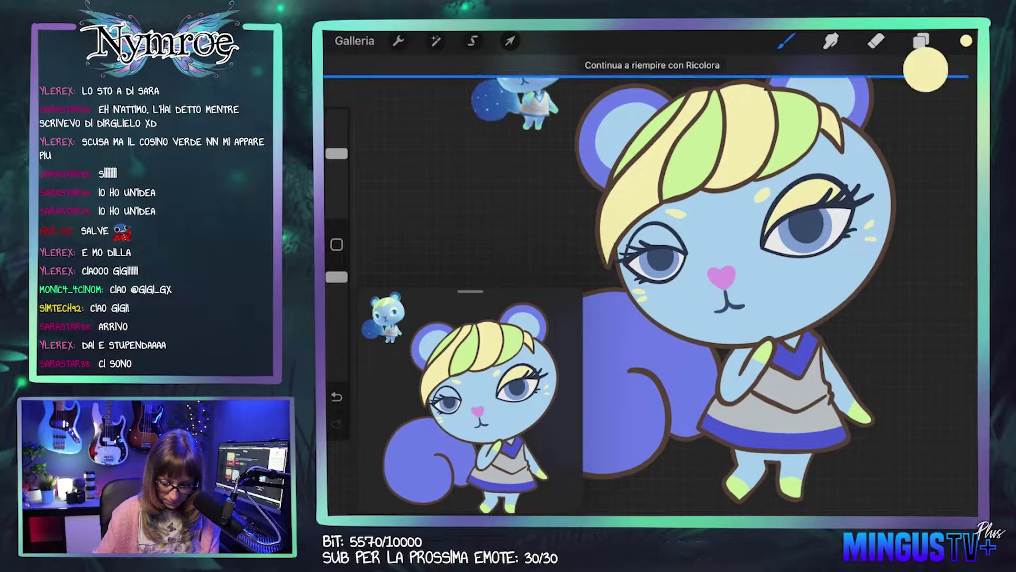
{"action": "left_click_drag", "start_coordinate": [966, 41], "coordinate": [666, 233]}
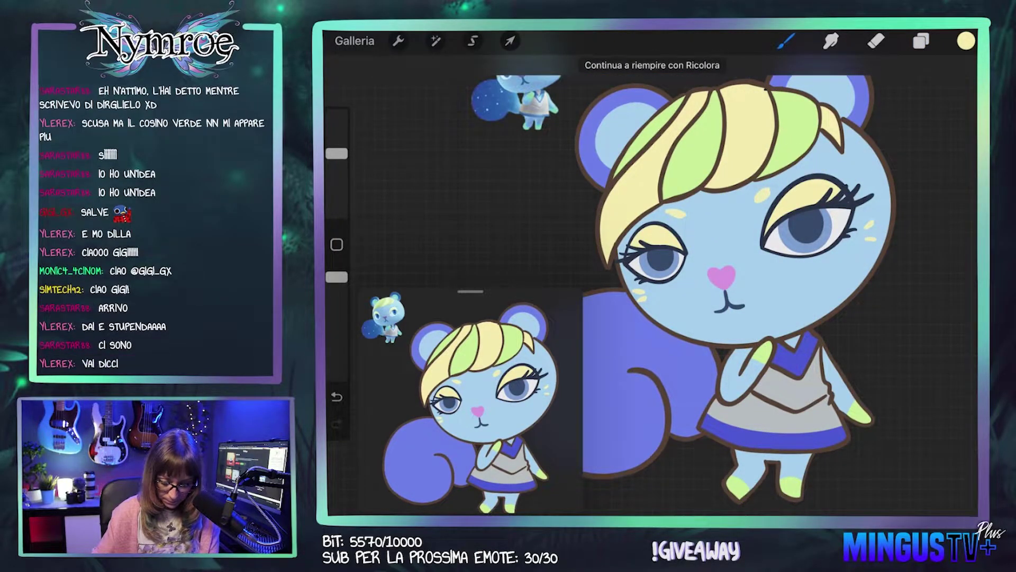
Step: Make Livello 11 the active layer and reopen the layers list
{"action": "left_click", "coordinate": [921, 41]}
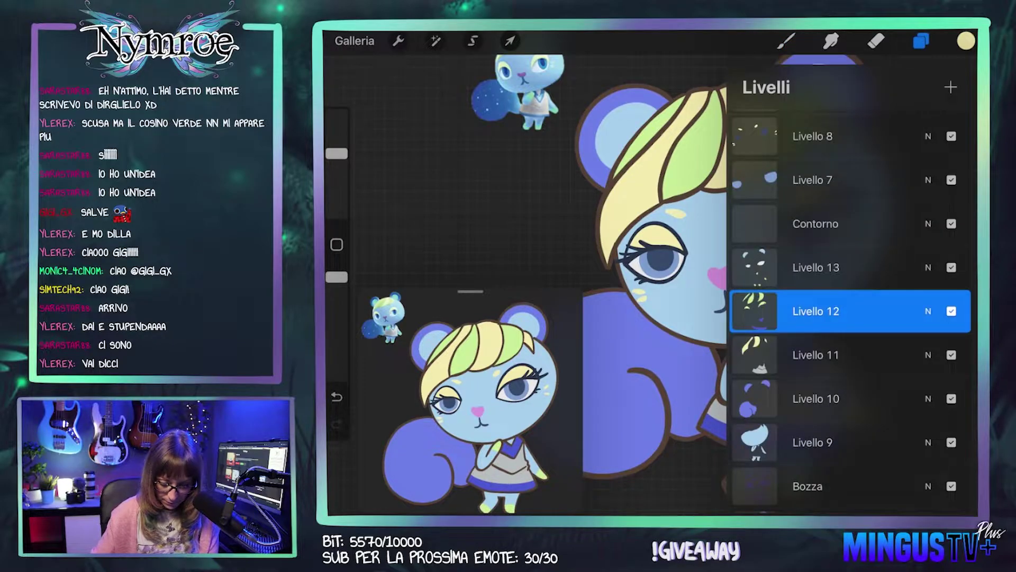
{"action": "left_click", "coordinate": [921, 41]}
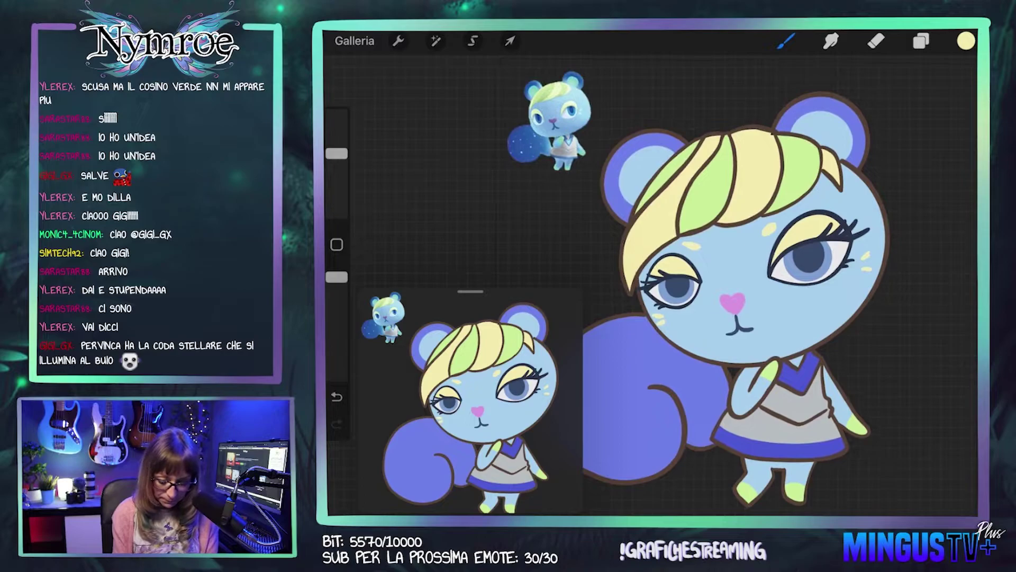
{"action": "scroll", "coordinate": [688, 212], "scroll_direction": "up", "scroll_amount": 5}
{"action": "scroll", "coordinate": [651, 212], "scroll_direction": "up", "scroll_amount": 3}
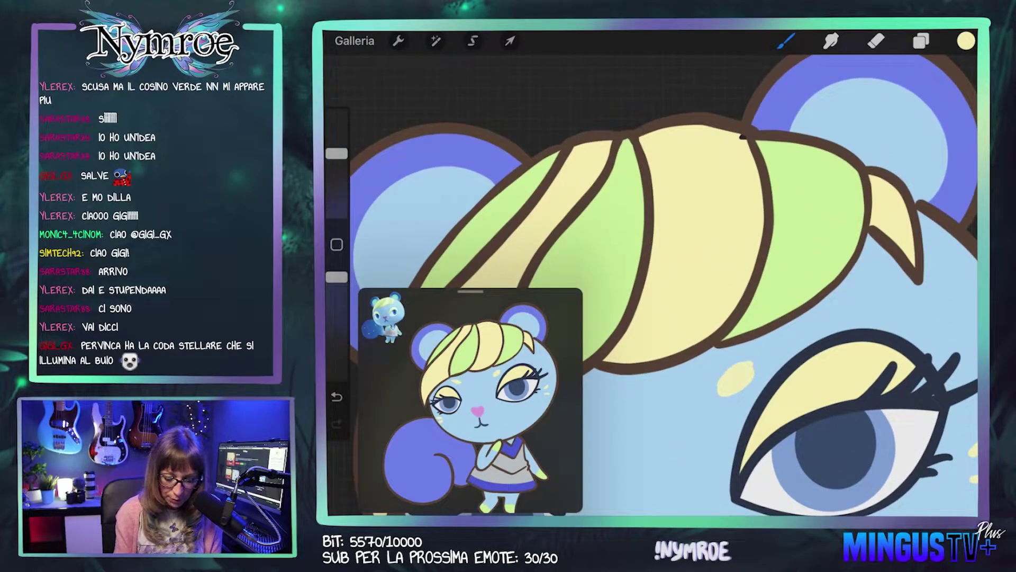
{"action": "left_click", "coordinate": [922, 41]}
{"action": "left_click", "coordinate": [815, 355]}
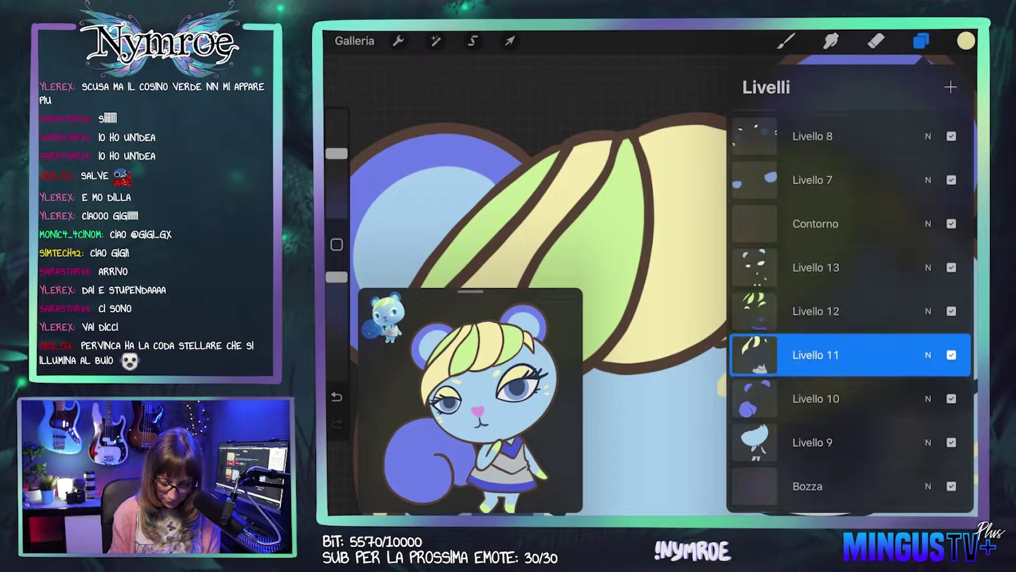
{"action": "left_click", "coordinate": [787, 41]}
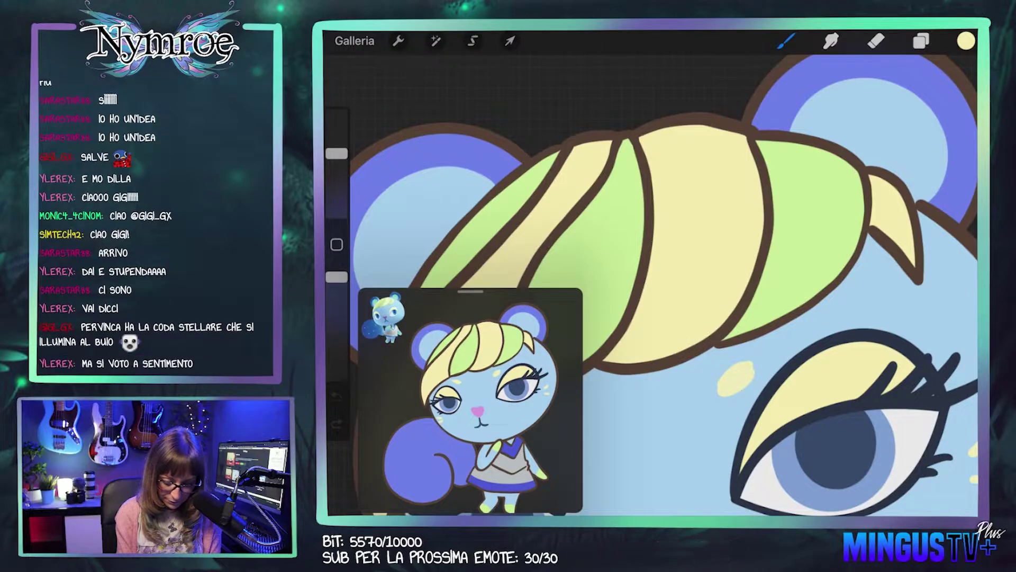
{"action": "scroll", "coordinate": [652, 274], "scroll_direction": "down", "scroll_amount": 3}
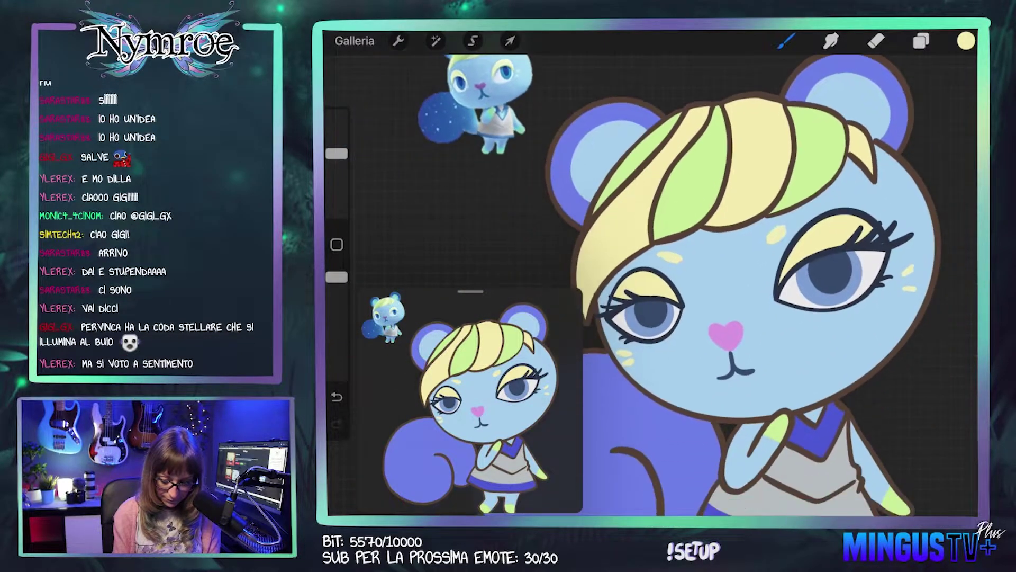
{"action": "scroll", "coordinate": [651, 274], "scroll_direction": "up", "scroll_amount": 3}
{"action": "scroll", "coordinate": [651, 274], "scroll_direction": "up", "scroll_amount": 2}
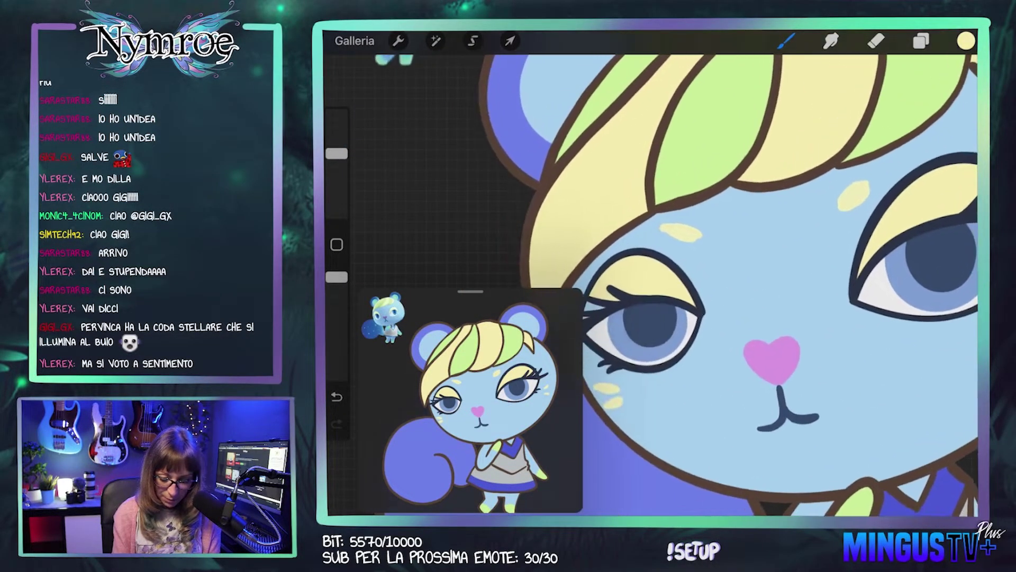
{"action": "left_click", "coordinate": [922, 40]}
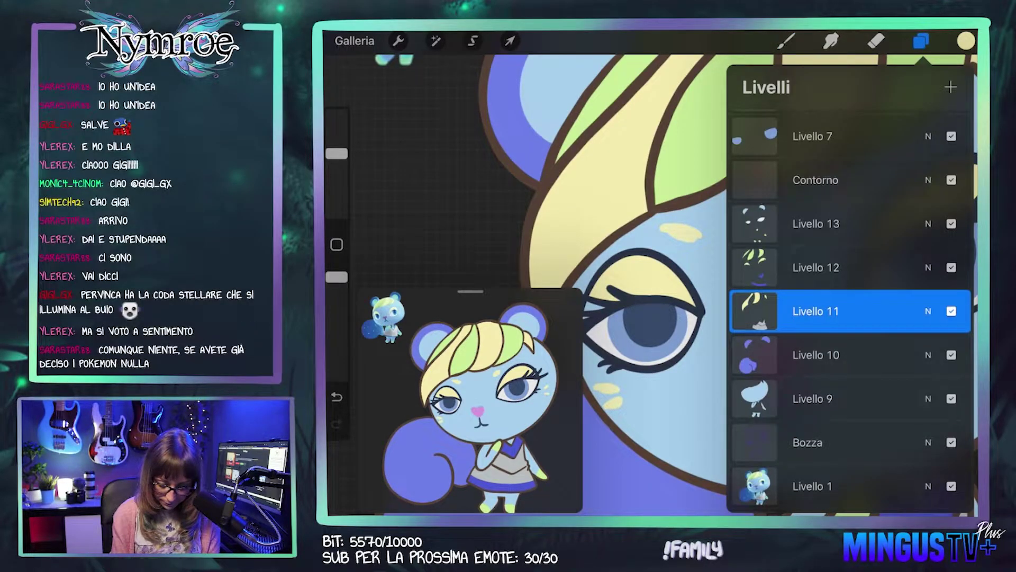
{"action": "scroll", "coordinate": [850, 311], "scroll_direction": "up", "scroll_amount": 5}
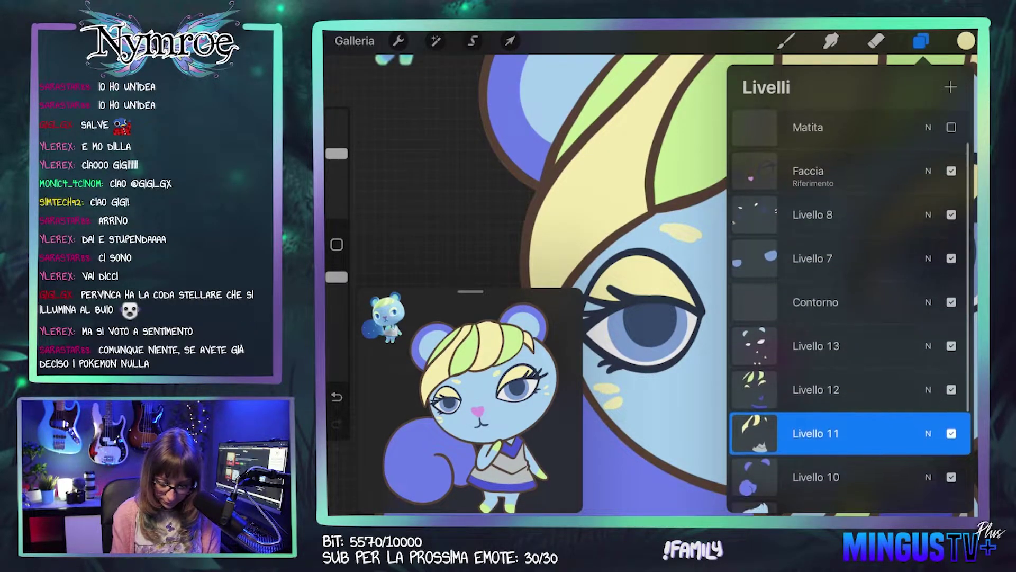
{"action": "left_click", "coordinate": [813, 215]}
Step: Undo the last stroke on the yellow cheek mark, trimming its left edge
{"action": "key", "text": "b"}
{"action": "scroll", "coordinate": [651, 286], "scroll_direction": "up", "scroll_amount": 3}
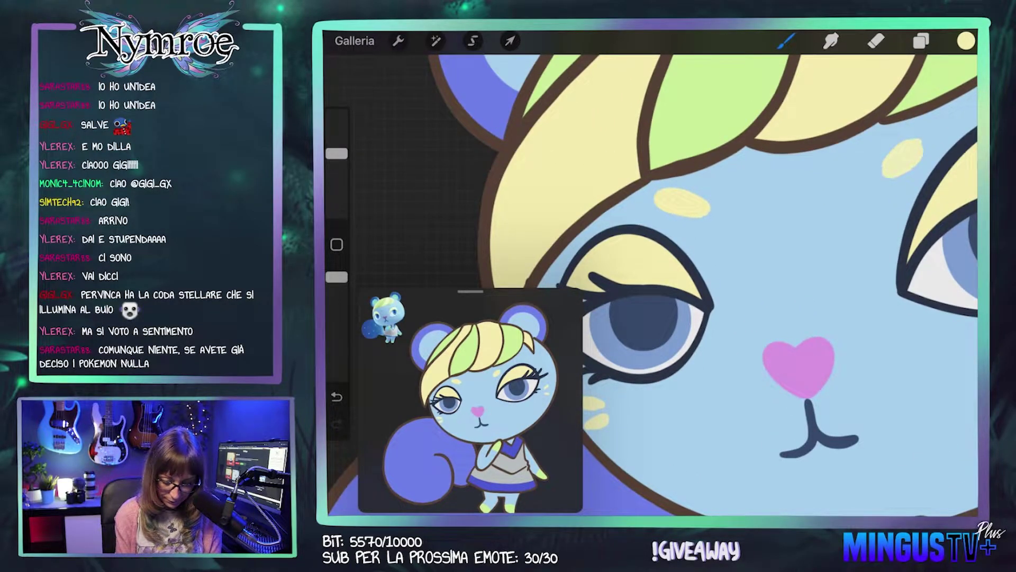
{"action": "scroll", "coordinate": [652, 286], "scroll_direction": "right", "scroll_amount": 3}
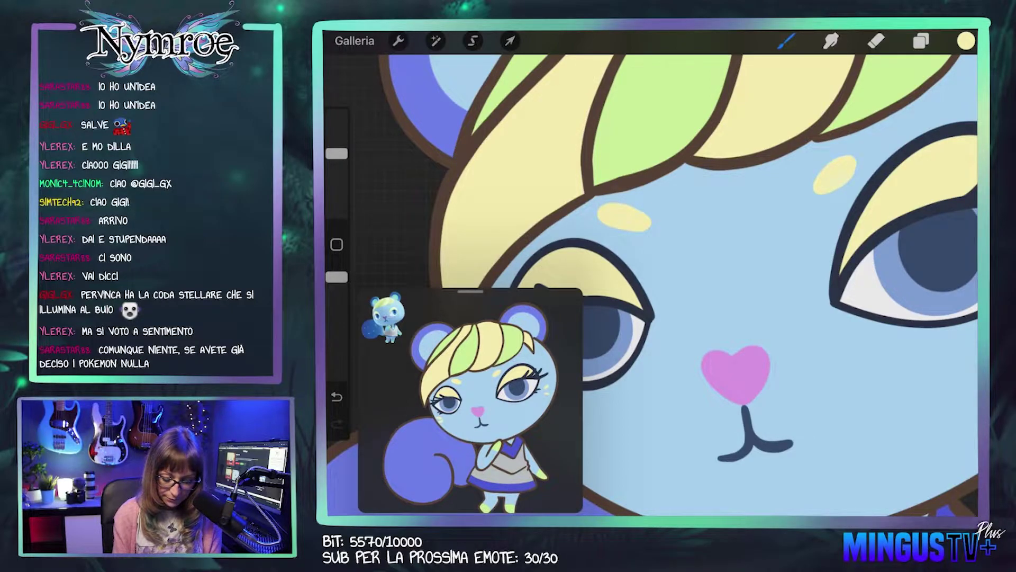
{"action": "scroll", "coordinate": [651, 273], "scroll_direction": "up", "scroll_amount": 3}
{"action": "key", "text": "ctrl+z"}
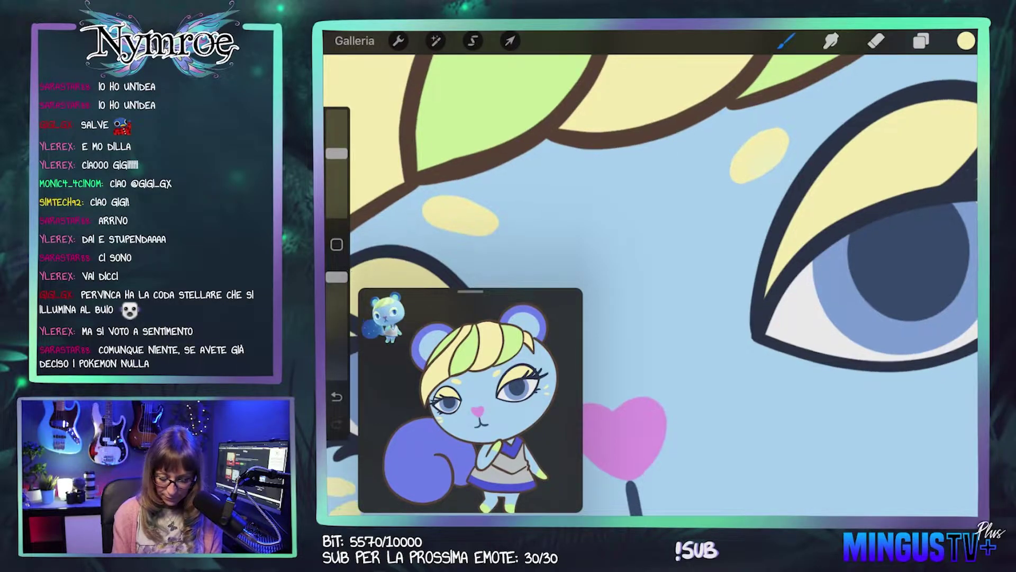
{"action": "scroll", "coordinate": [650, 273], "scroll_direction": "down", "scroll_amount": 3}
{"action": "scroll", "coordinate": [826, 175], "scroll_direction": "up", "scroll_amount": 3}
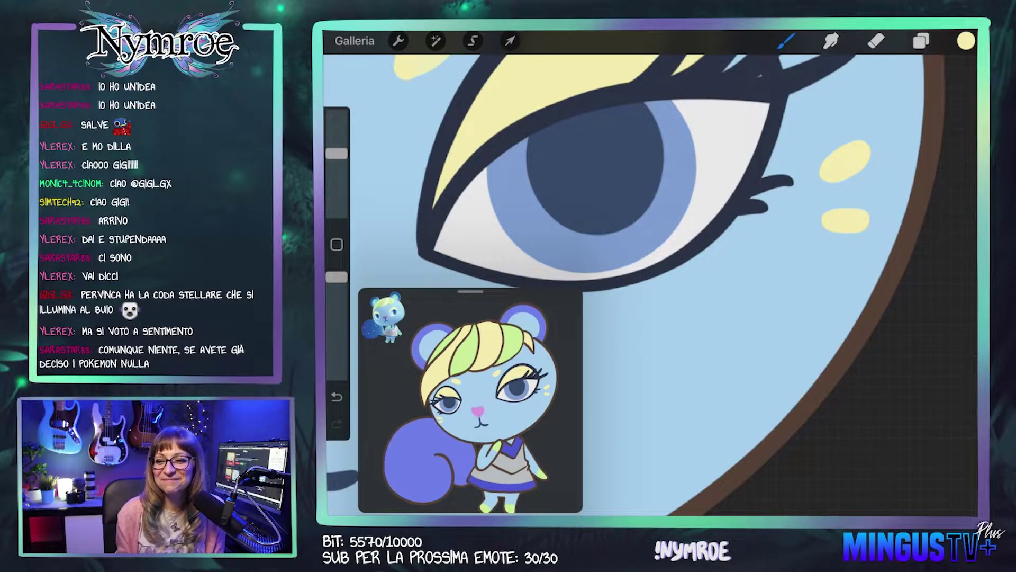
Step: Pan to the cheek and undo the latest yellow blush strokes
{"action": "mouse_move", "coordinate": [652, 265]}
{"action": "left_mouse_down"}
{"action": "mouse_move", "coordinate": [974, 323]}
{"action": "mouse_move", "coordinate": [662, 143]}
{"action": "left_mouse_up"}
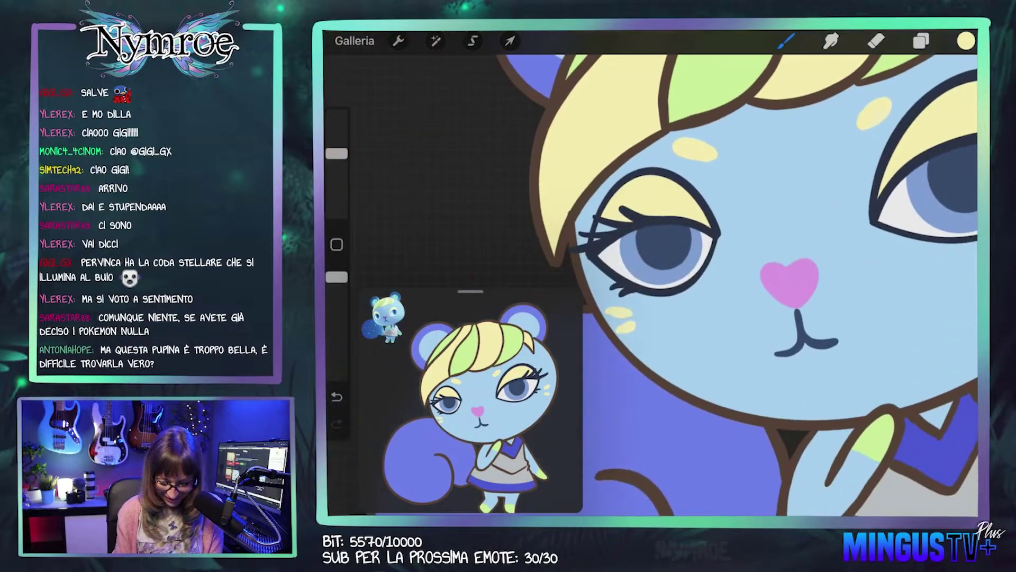
{"action": "left_click_drag", "start_coordinate": [741, 265], "coordinate": [651, 180]}
{"action": "left_click_drag", "start_coordinate": [651, 265], "coordinate": [603, 305]}
{"action": "left_click_drag", "start_coordinate": [699, 191], "coordinate": [704, 195]}
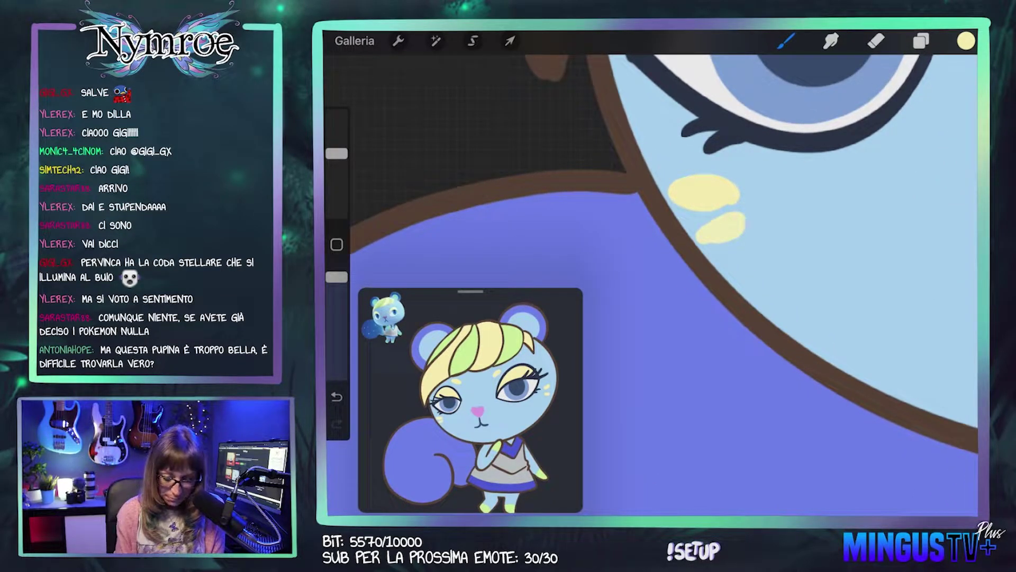
{"action": "key", "text": "ctrl+z"}
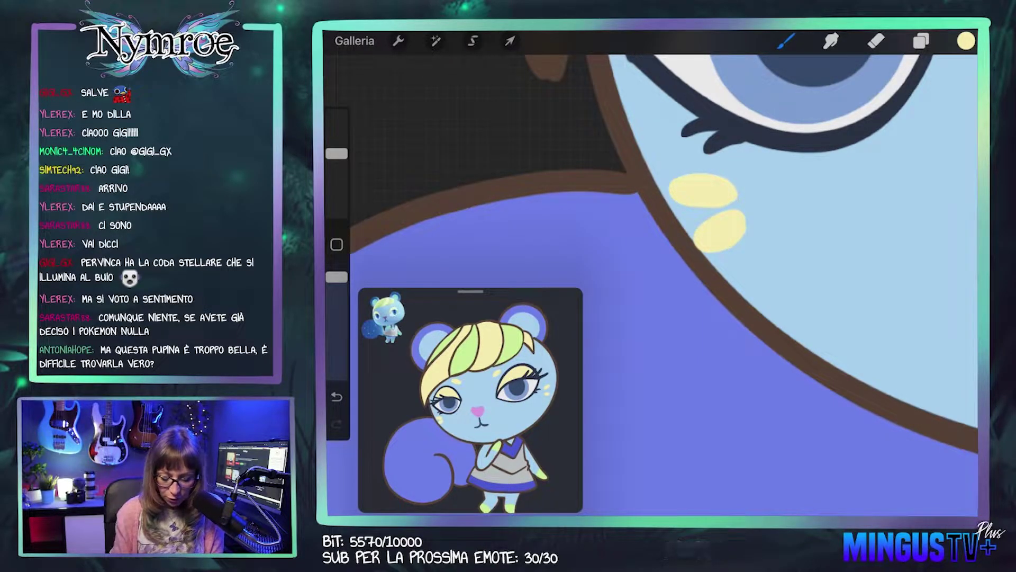
{"action": "key", "text": "ctrl+z"}
{"action": "left_click_drag", "start_coordinate": [688, 265], "coordinate": [642, 209]}
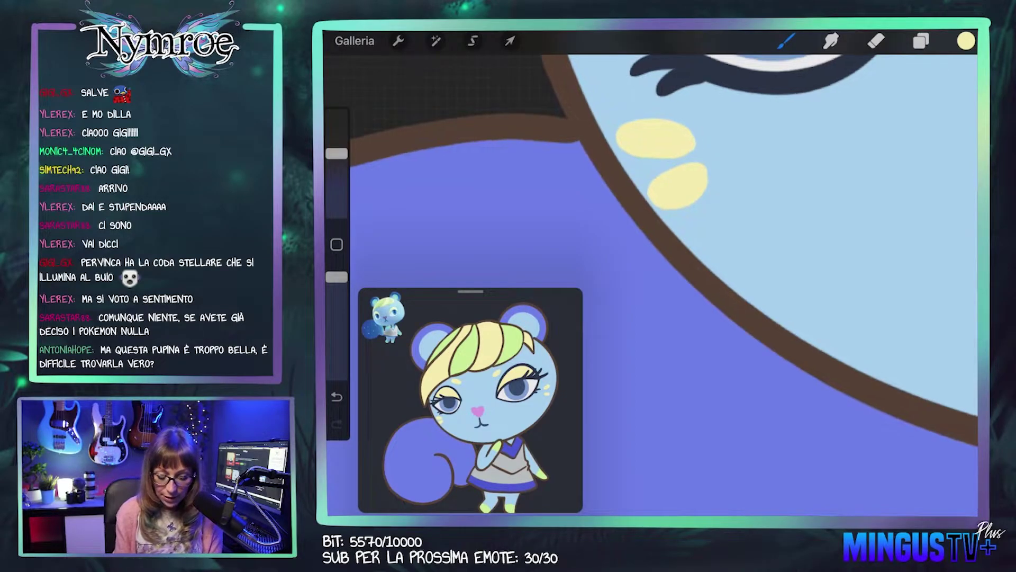
Step: Zoom out to check the remaining blush marks on the face
{"action": "scroll", "coordinate": [662, 264], "scroll_direction": "down", "scroll_amount": 5}
{"action": "scroll", "coordinate": [652, 265], "scroll_direction": "up", "scroll_amount": 3}
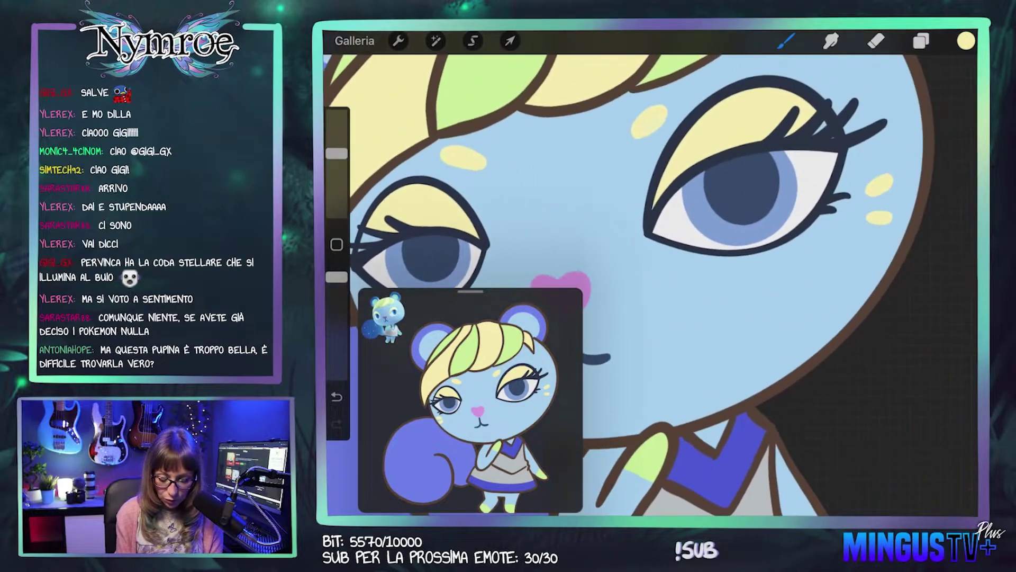
{"action": "scroll", "coordinate": [651, 212], "scroll_direction": "up", "scroll_amount": 2}
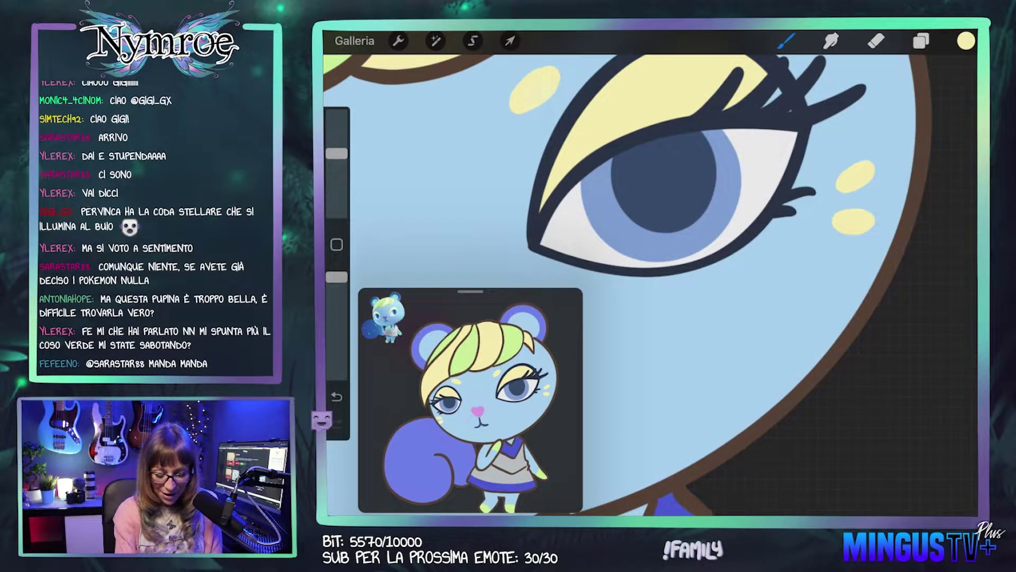
{"action": "scroll", "coordinate": [652, 169], "scroll_direction": "down", "scroll_amount": 2}
{"action": "scroll", "coordinate": [652, 265], "scroll_direction": "down", "scroll_amount": 3}
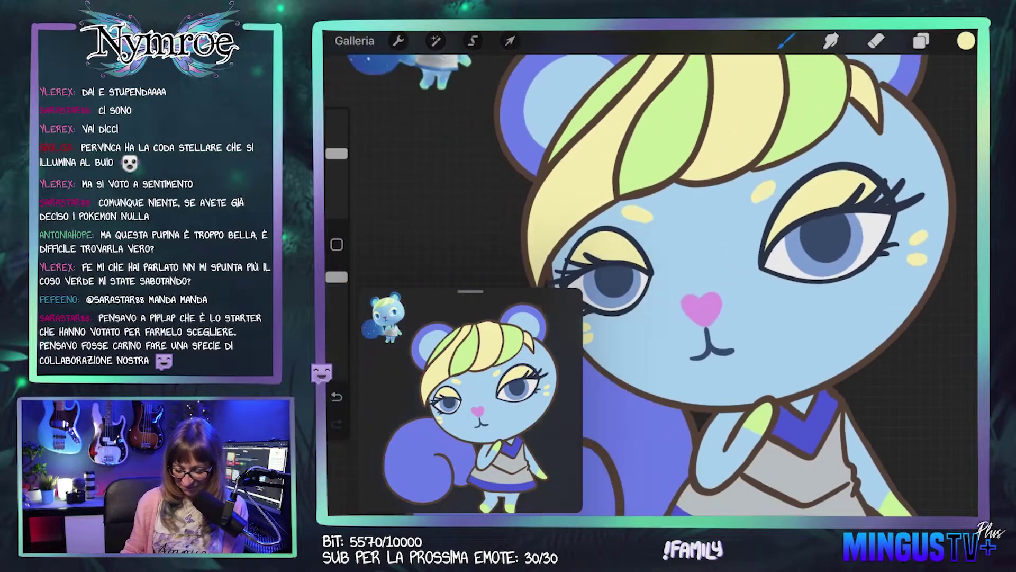
{"action": "scroll", "coordinate": [742, 264], "scroll_direction": "up", "scroll_amount": 5}
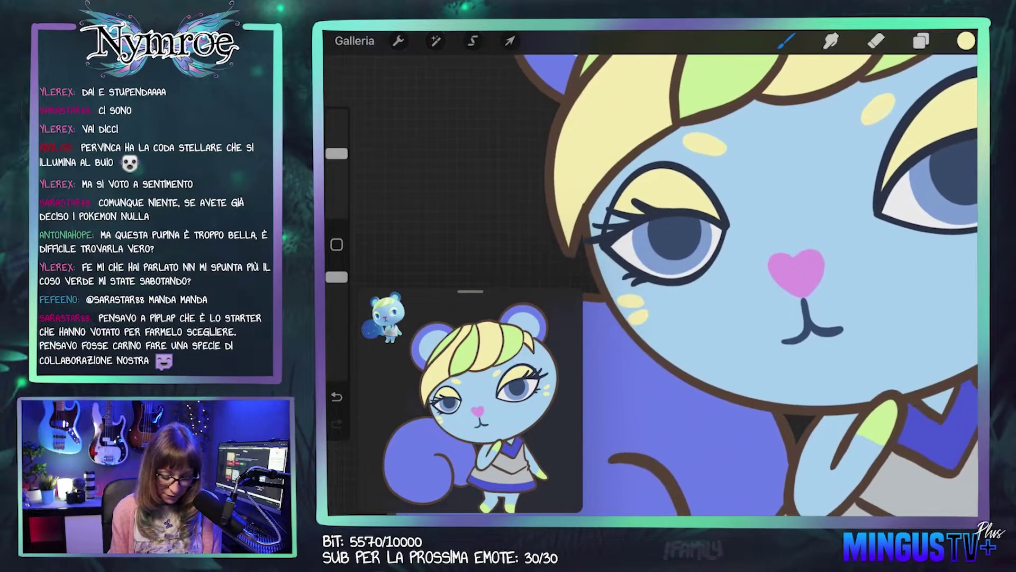
Step: Erase the lower yellow cheek mark and paint a new yellow blush below the upper one
{"action": "left_click", "coordinate": [876, 41]}
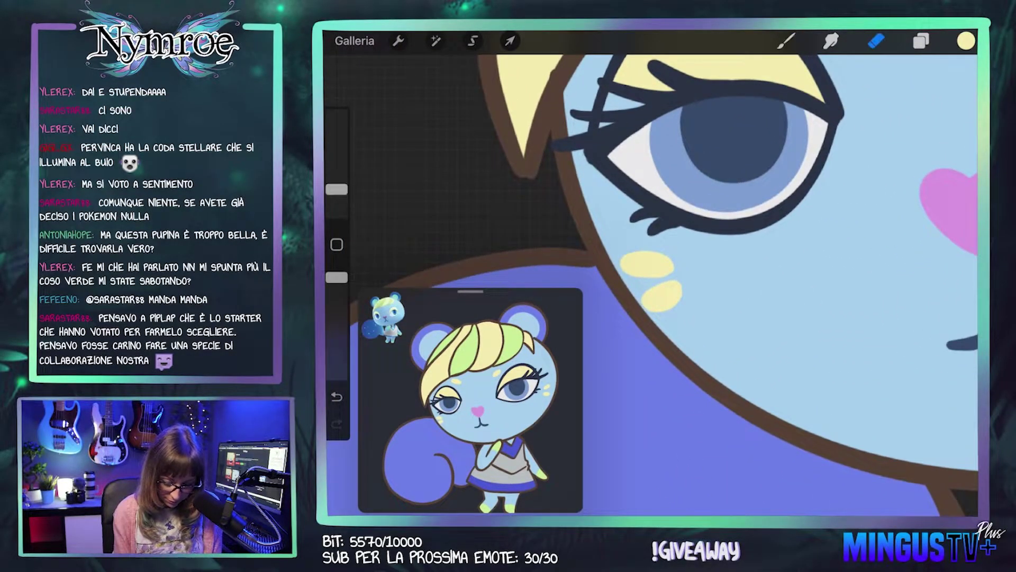
{"action": "left_click_drag", "start_coordinate": [645, 303], "coordinate": [678, 286]}
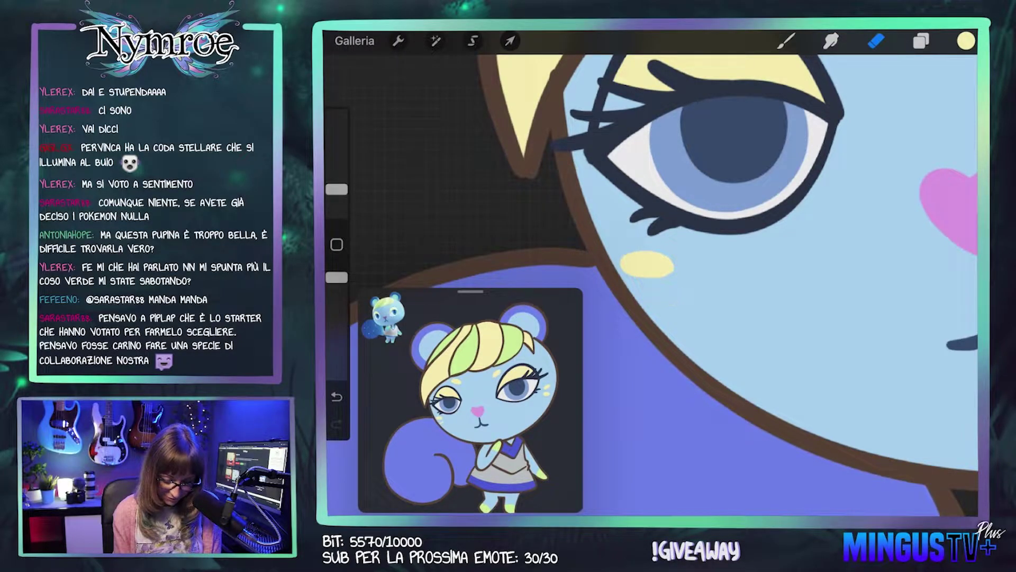
{"action": "left_click", "coordinate": [786, 40]}
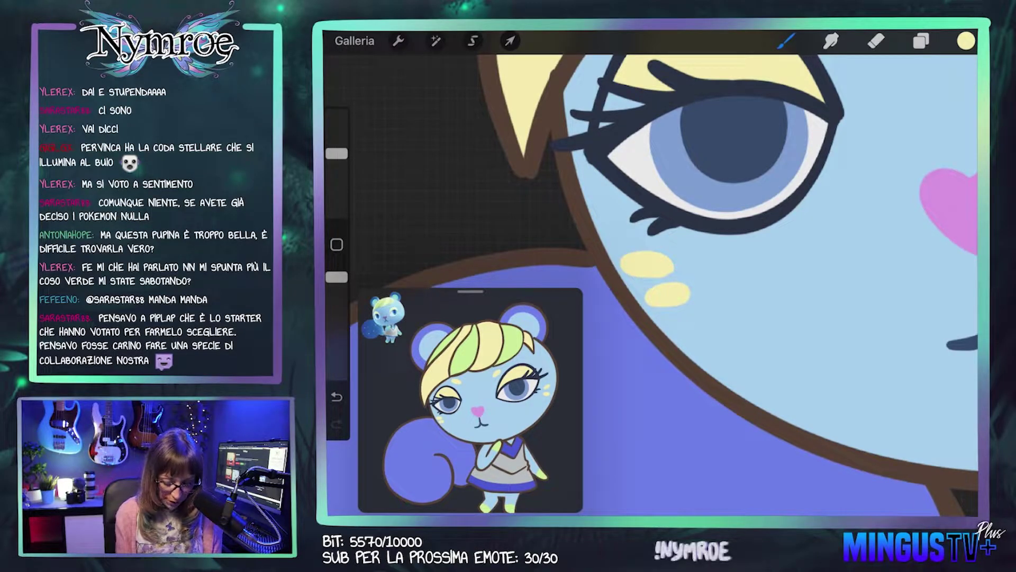
{"action": "left_click", "coordinate": [876, 41]}
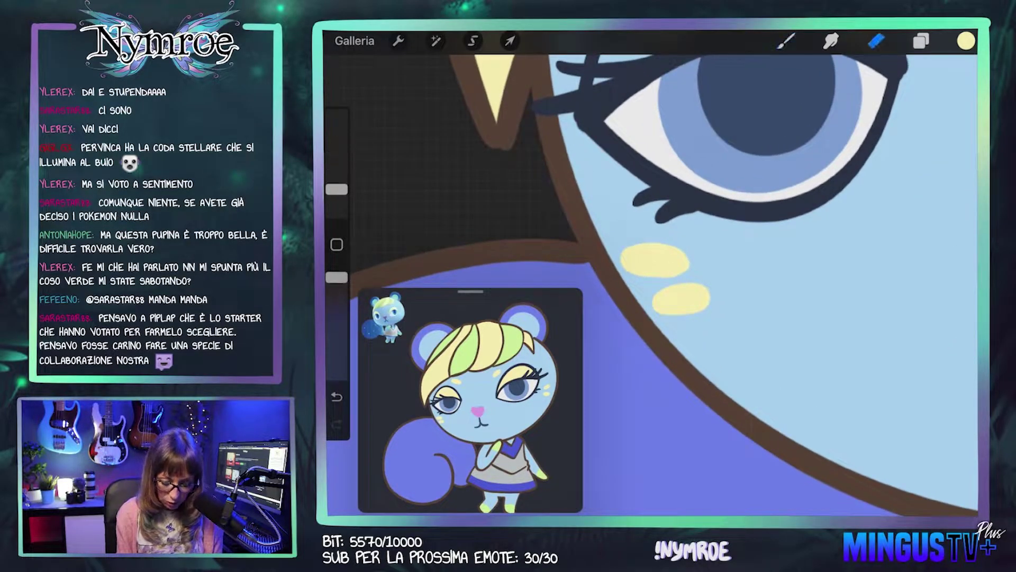
{"action": "left_click_drag", "start_coordinate": [337, 153], "coordinate": [337, 189]}
{"action": "left_click_drag", "start_coordinate": [654, 296], "coordinate": [709, 299]}
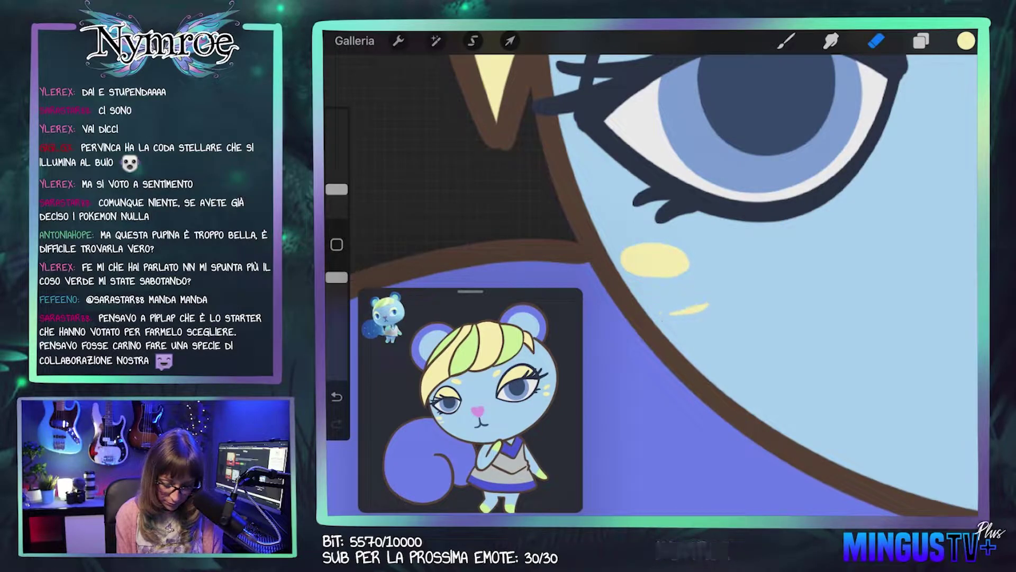
{"action": "left_click", "coordinate": [786, 41]}
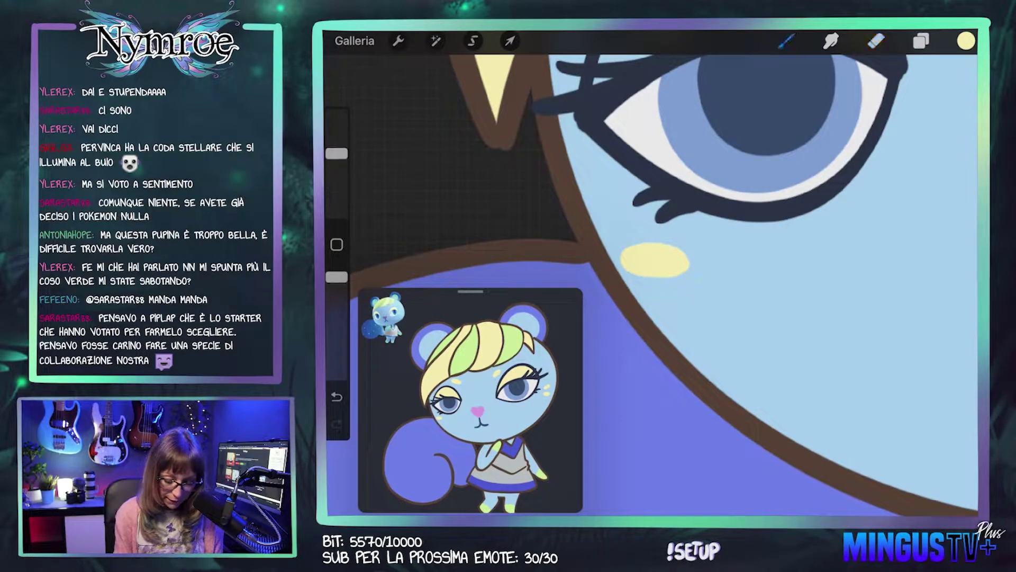
{"action": "left_click_drag", "start_coordinate": [662, 310], "coordinate": [709, 292]}
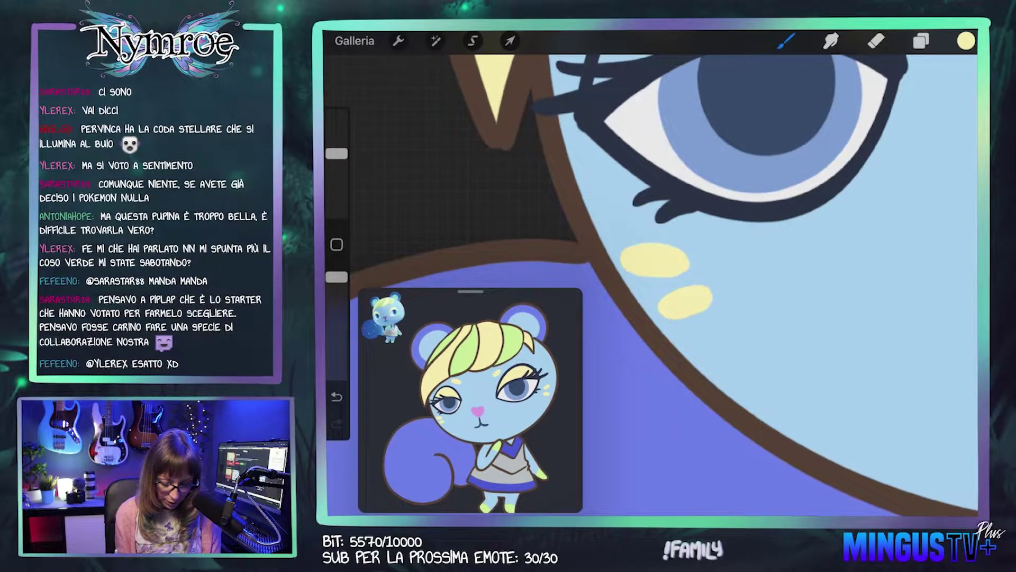
Step: Erase the lower yellow cheek blob again and repaint it as a fresh oval
{"action": "scroll", "coordinate": [651, 286], "scroll_direction": "down", "scroll_amount": 5}
{"action": "scroll", "coordinate": [651, 286], "scroll_direction": "down", "scroll_amount": 3}
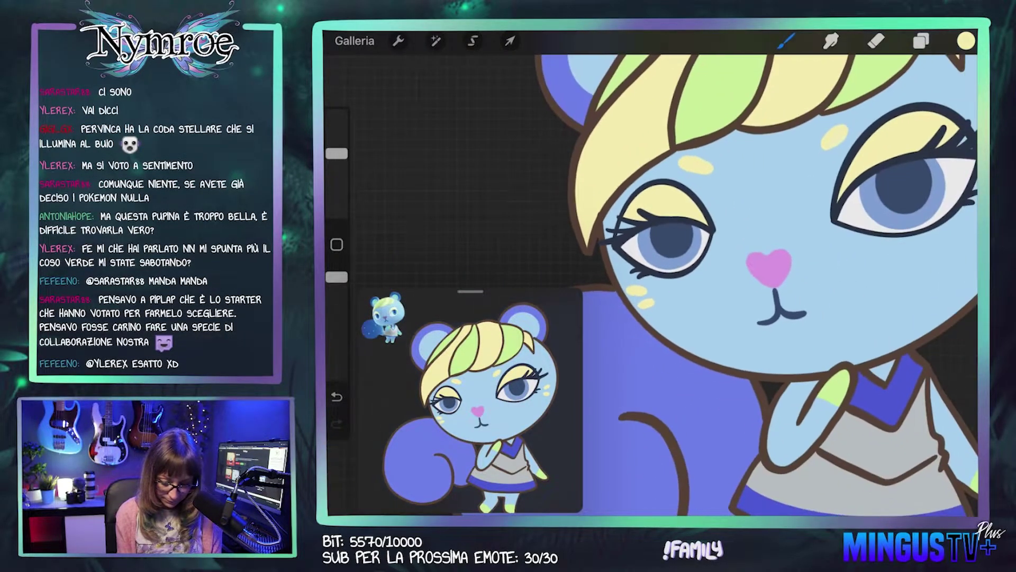
{"action": "scroll", "coordinate": [652, 286], "scroll_direction": "up", "scroll_amount": 2}
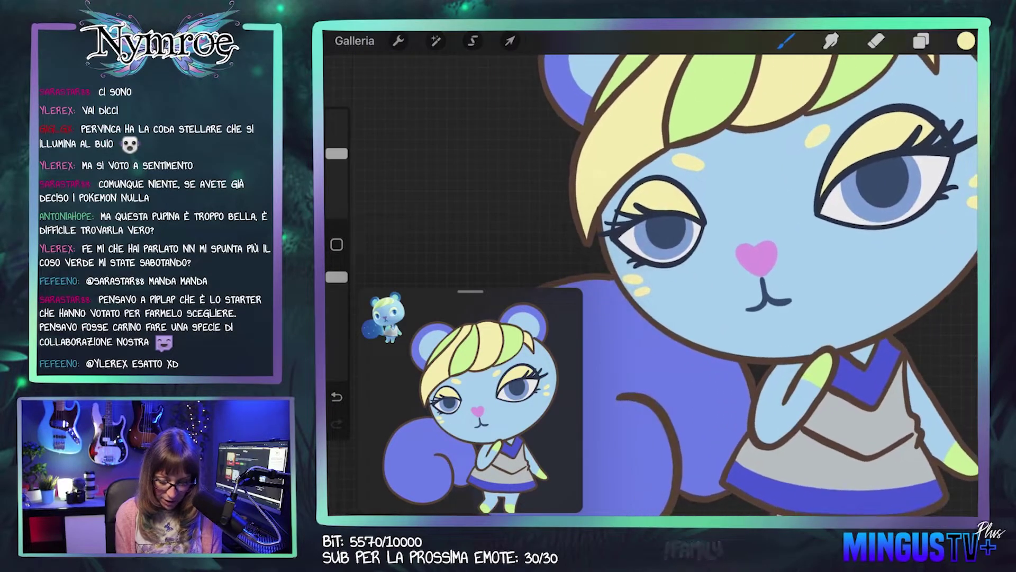
{"action": "scroll", "coordinate": [651, 286], "scroll_direction": "up", "scroll_amount": 1}
{"action": "scroll", "coordinate": [651, 286], "scroll_direction": "left", "scroll_amount": 2}
{"action": "scroll", "coordinate": [651, 286], "scroll_direction": "left", "scroll_amount": 2}
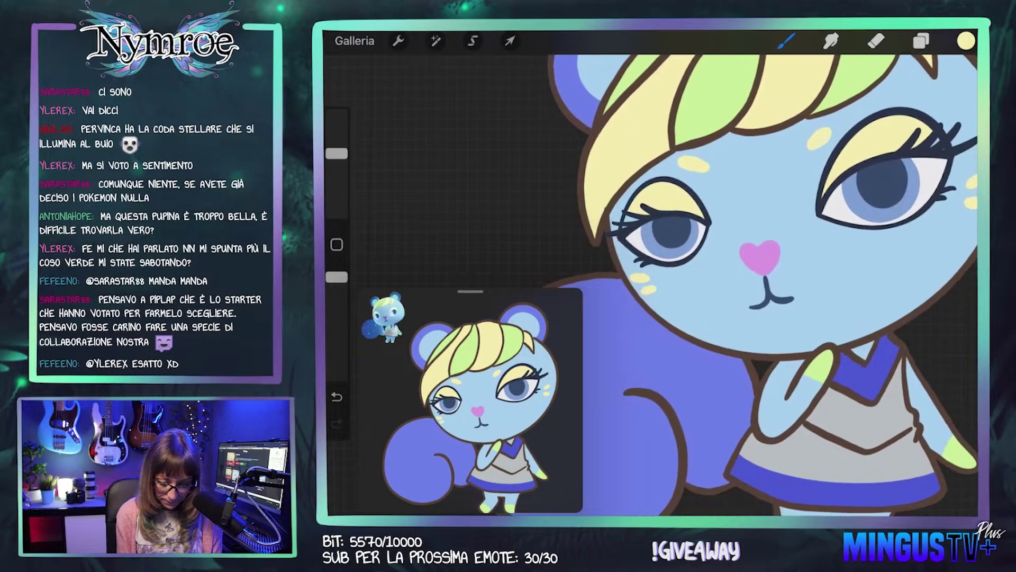
{"action": "scroll", "coordinate": [651, 286], "scroll_direction": "up", "scroll_amount": 3}
{"action": "scroll", "coordinate": [651, 285], "scroll_direction": "up", "scroll_amount": 3}
{"action": "scroll", "coordinate": [652, 285], "scroll_direction": "up", "scroll_amount": 2}
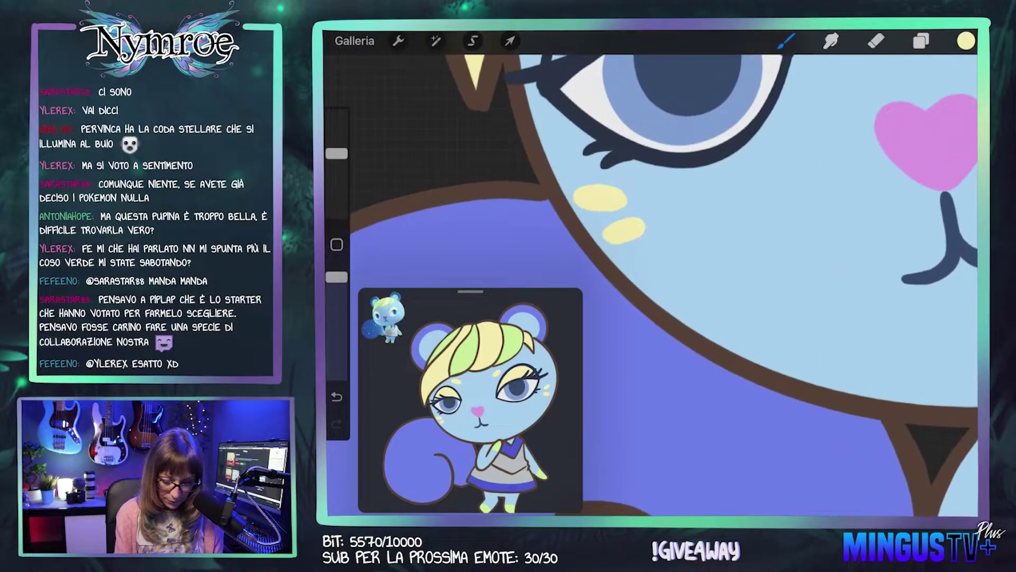
{"action": "left_click", "coordinate": [876, 41]}
{"action": "left_click_drag", "start_coordinate": [606, 227], "coordinate": [641, 225]}
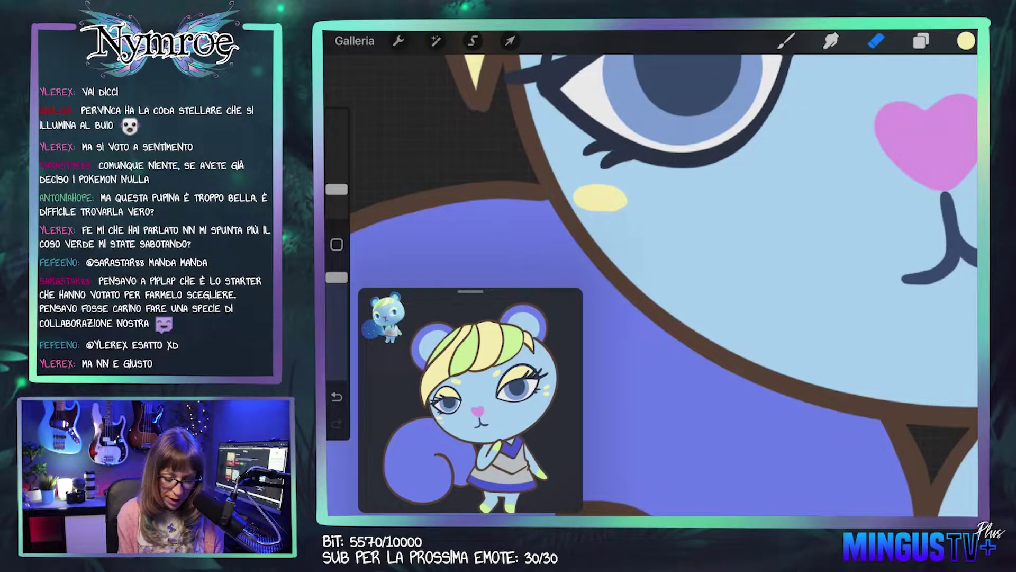
{"action": "left_click", "coordinate": [786, 41]}
{"action": "left_click_drag", "start_coordinate": [612, 239], "coordinate": [643, 229]}
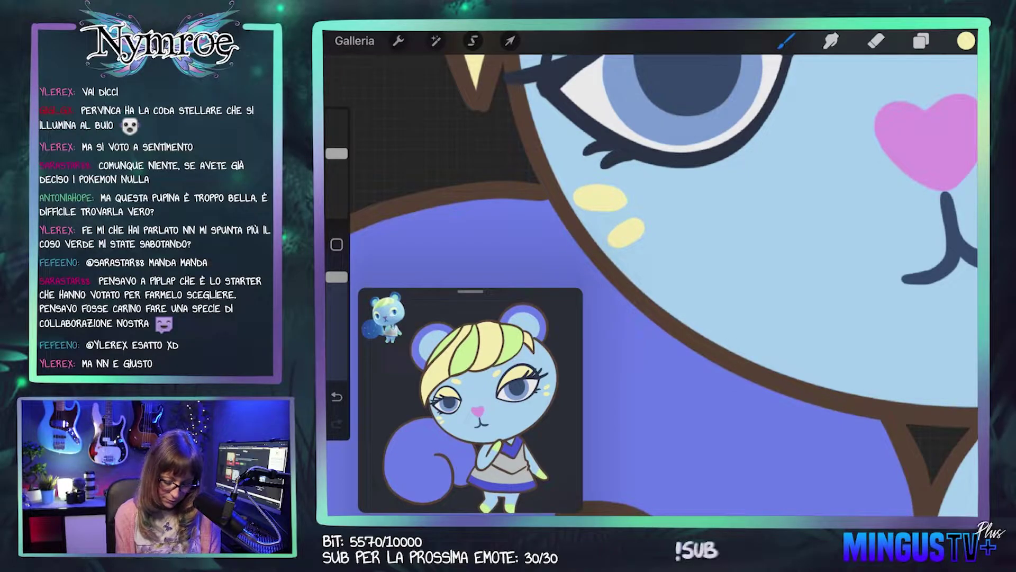
Step: Zoom out to view the whole fully coloured squirrel
{"action": "scroll", "coordinate": [651, 273], "scroll_direction": "down", "scroll_amount": 2}
{"action": "scroll", "coordinate": [651, 272], "scroll_direction": "down", "scroll_amount": 2}
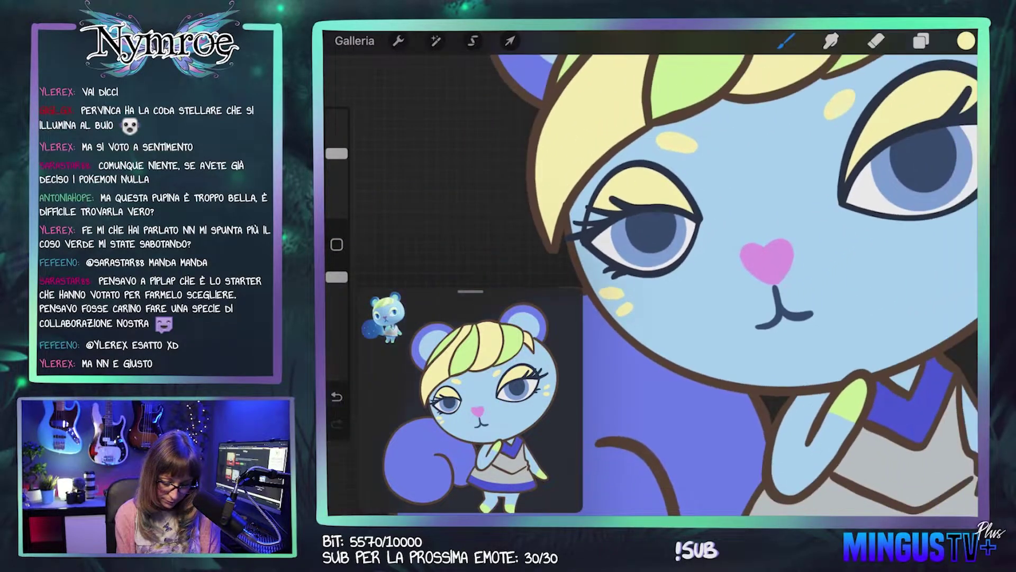
{"action": "scroll", "coordinate": [651, 273], "scroll_direction": "down", "scroll_amount": 2}
{"action": "scroll", "coordinate": [651, 272], "scroll_direction": "down", "scroll_amount": 1}
{"action": "scroll", "coordinate": [757, 285], "scroll_direction": "down", "scroll_amount": 1}
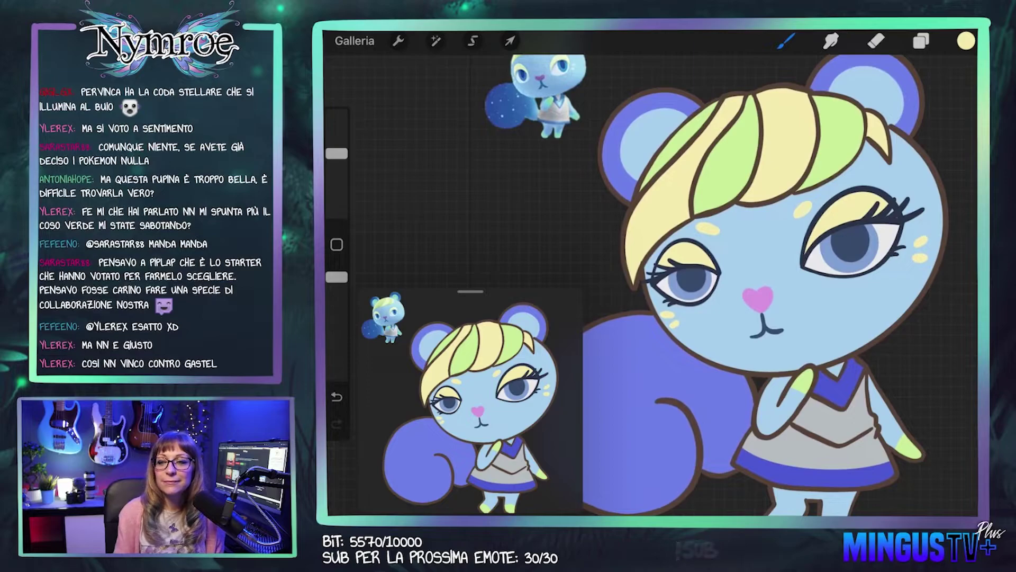
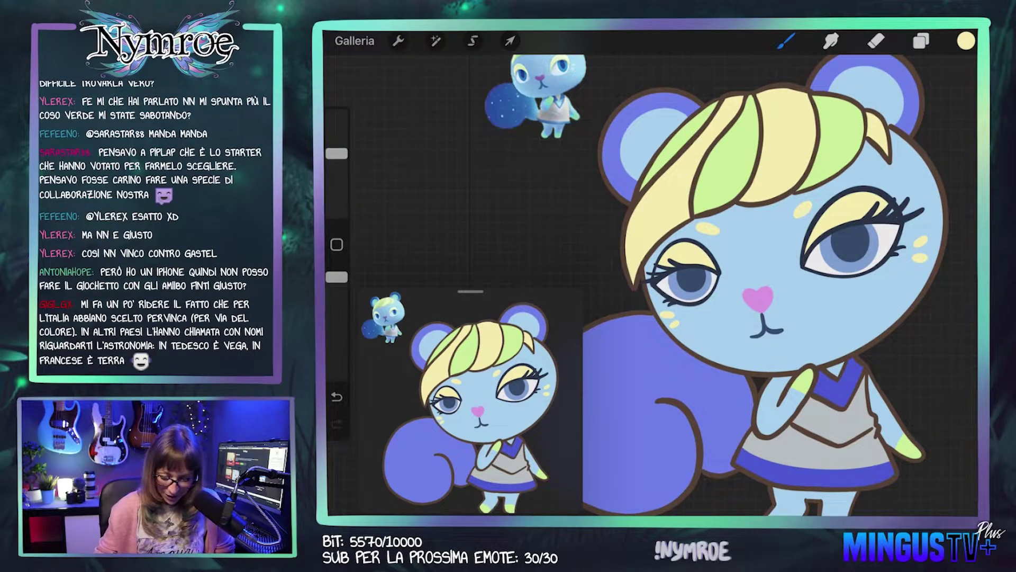
Step: Make the Luccichini layer the active painting layer
{"action": "scroll", "coordinate": [765, 286], "scroll_direction": "down", "scroll_amount": 1}
{"action": "scroll", "coordinate": [718, 285], "scroll_direction": "down", "scroll_amount": 1}
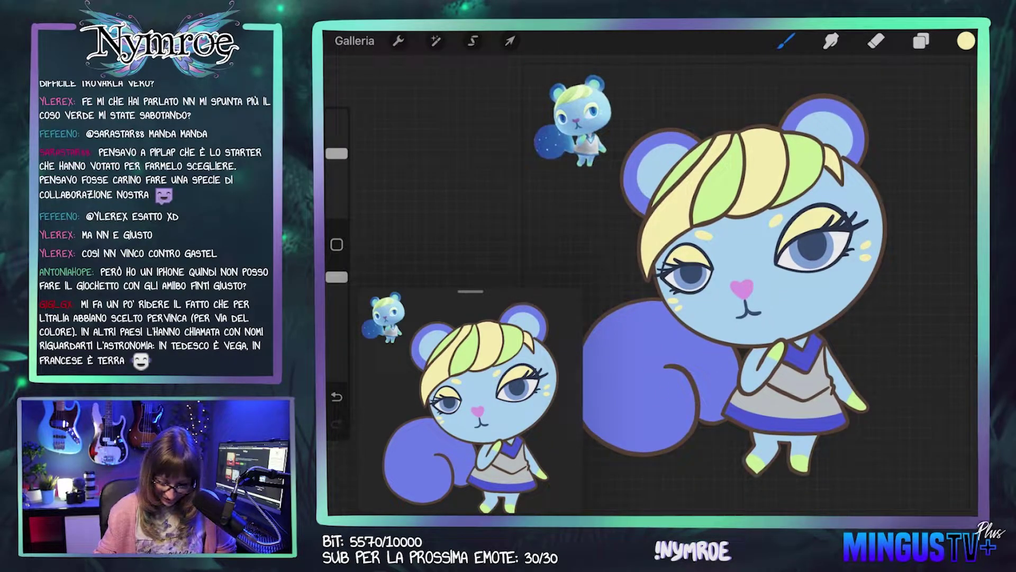
{"action": "left_click", "coordinate": [921, 41]}
{"action": "scroll", "coordinate": [850, 312], "scroll_direction": "down", "scroll_amount": 5}
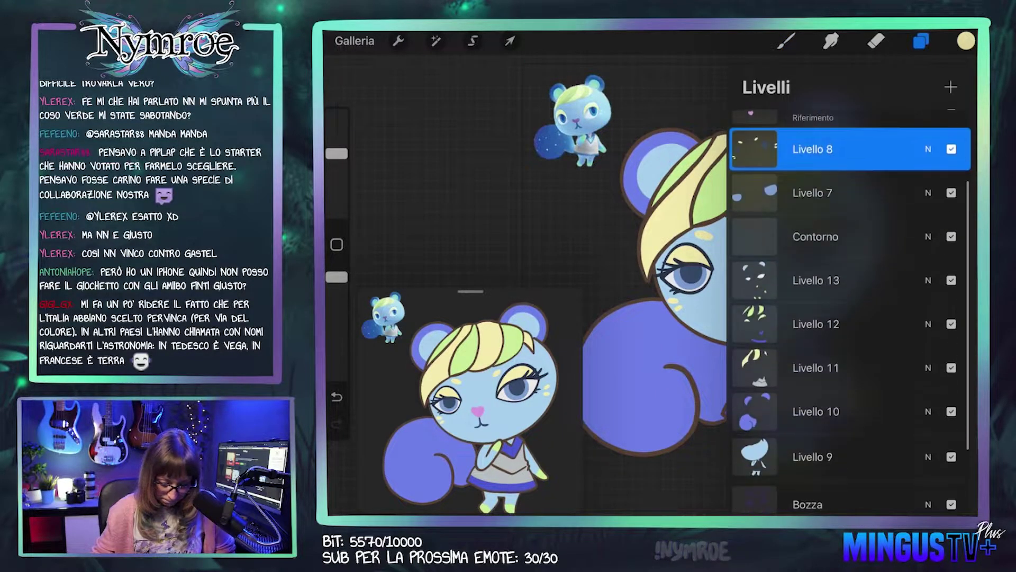
{"action": "scroll", "coordinate": [850, 312], "scroll_direction": "up", "scroll_amount": 5}
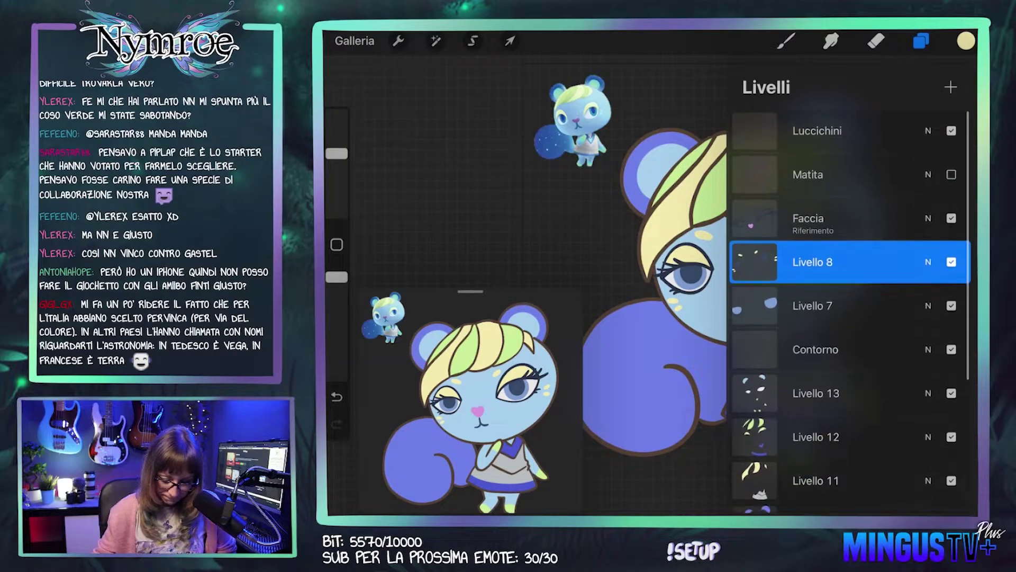
{"action": "left_click", "coordinate": [818, 135]}
{"action": "left_click", "coordinate": [921, 40]}
Step: Set the painting colour to white
{"action": "left_click", "coordinate": [966, 40]}
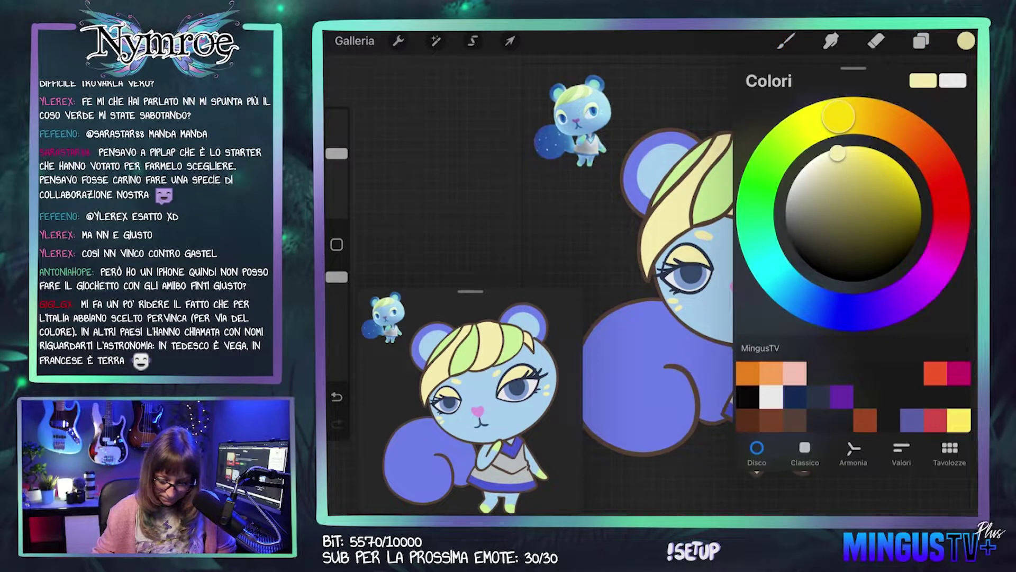
{"action": "left_click", "coordinate": [772, 397]}
{"action": "left_click", "coordinate": [786, 41]}
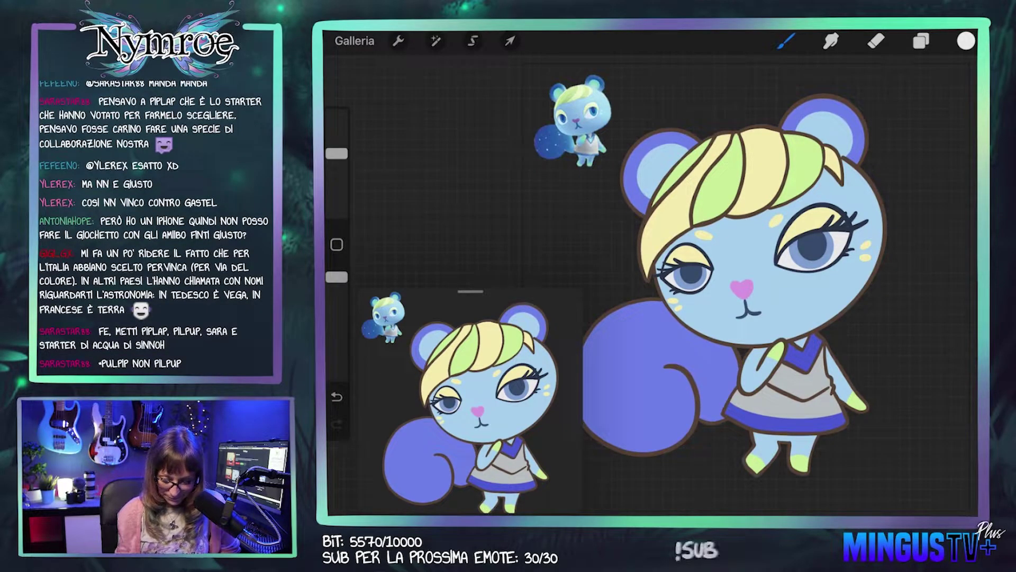
Step: Paint a white oval highlight in the big eye, retrying the stroke several times
{"action": "scroll", "coordinate": [662, 265], "scroll_direction": "up", "scroll_amount": 3}
{"action": "scroll", "coordinate": [662, 264], "scroll_direction": "up", "scroll_amount": 2}
{"action": "scroll", "coordinate": [662, 264], "scroll_direction": "up", "scroll_amount": 3}
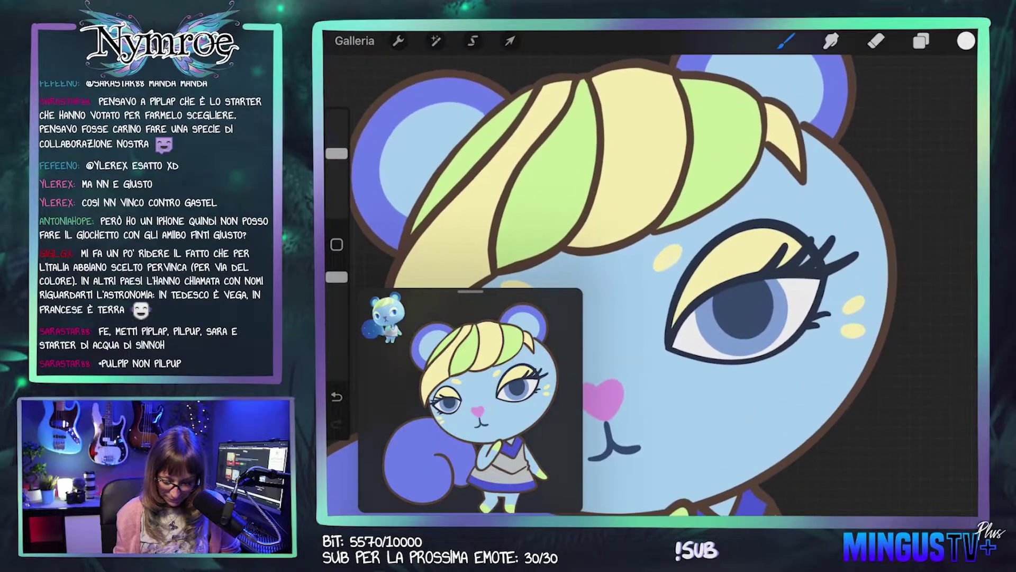
{"action": "scroll", "coordinate": [661, 264], "scroll_direction": "up", "scroll_amount": 2}
{"action": "left_click_drag", "start_coordinate": [732, 246], "coordinate": [756, 233]}
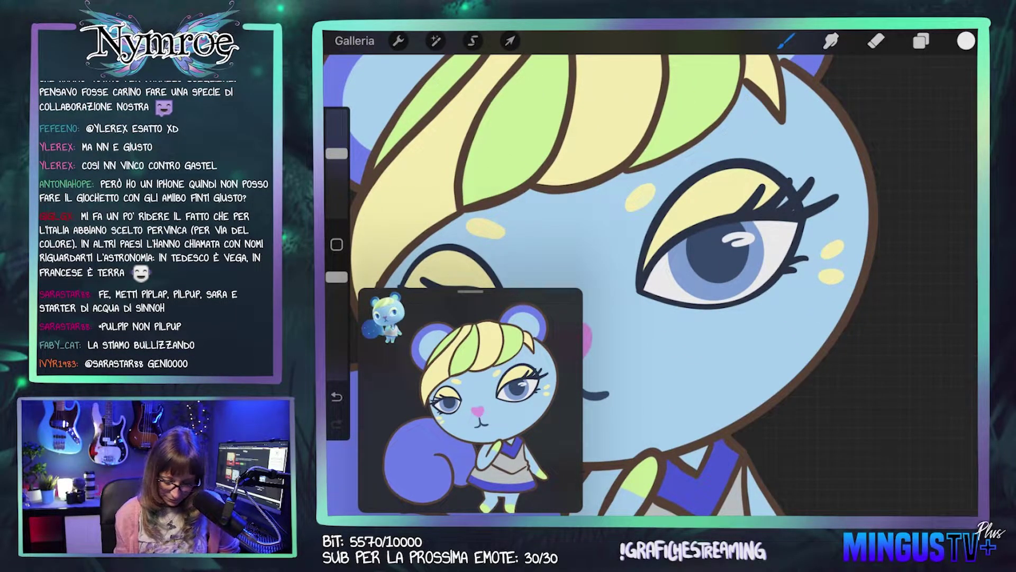
{"action": "key", "text": "ctrl+z"}
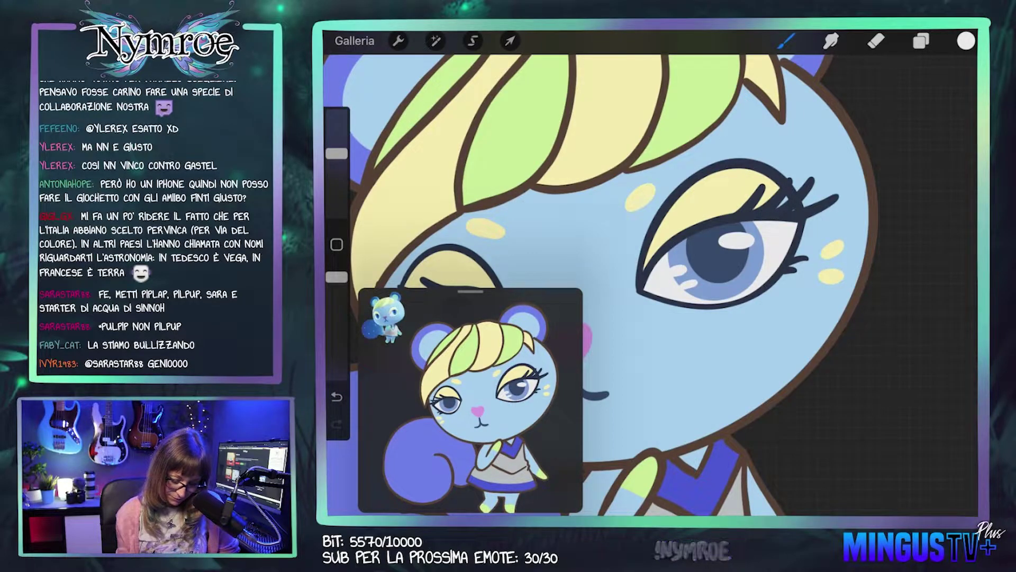
{"action": "scroll", "coordinate": [657, 286], "scroll_direction": "down", "scroll_amount": 2}
{"action": "key", "text": "ctrl+z"}
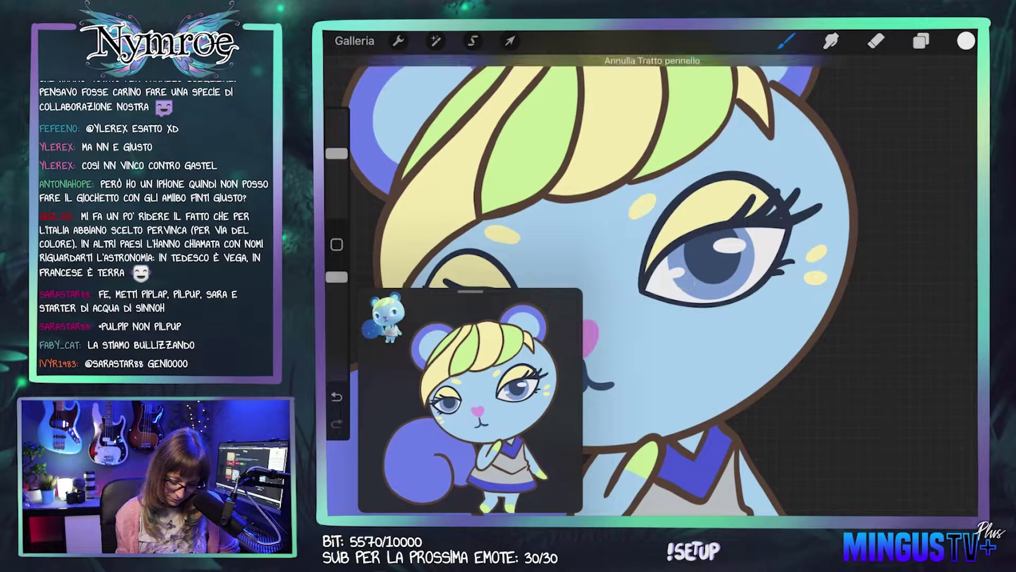
{"action": "key", "text": "ctrl+z"}
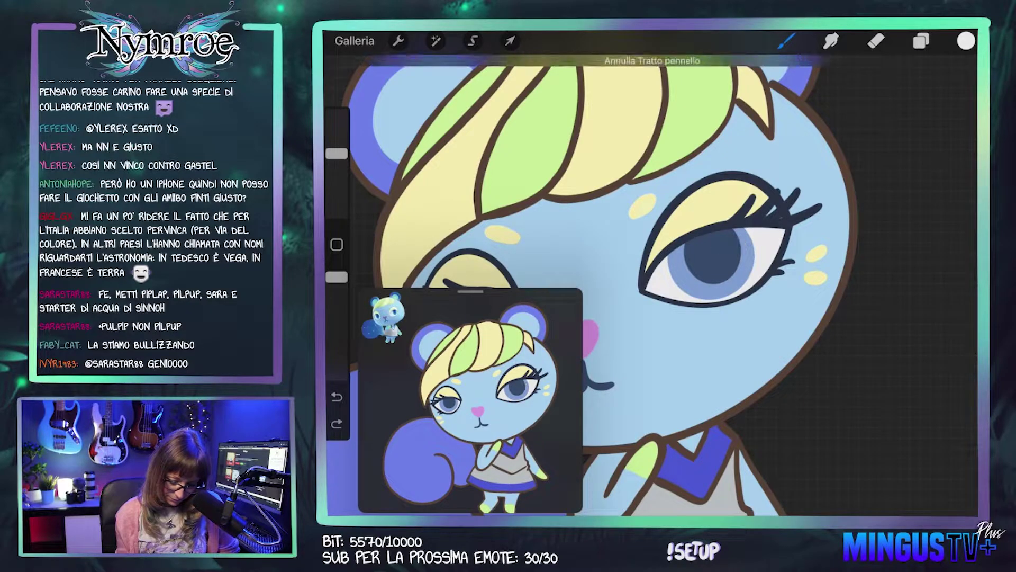
{"action": "mouse_move", "coordinate": [720, 249]}
{"action": "left_mouse_down"}
{"action": "mouse_move", "coordinate": [745, 243]}
{"action": "mouse_move", "coordinate": [735, 244]}
{"action": "left_mouse_up"}
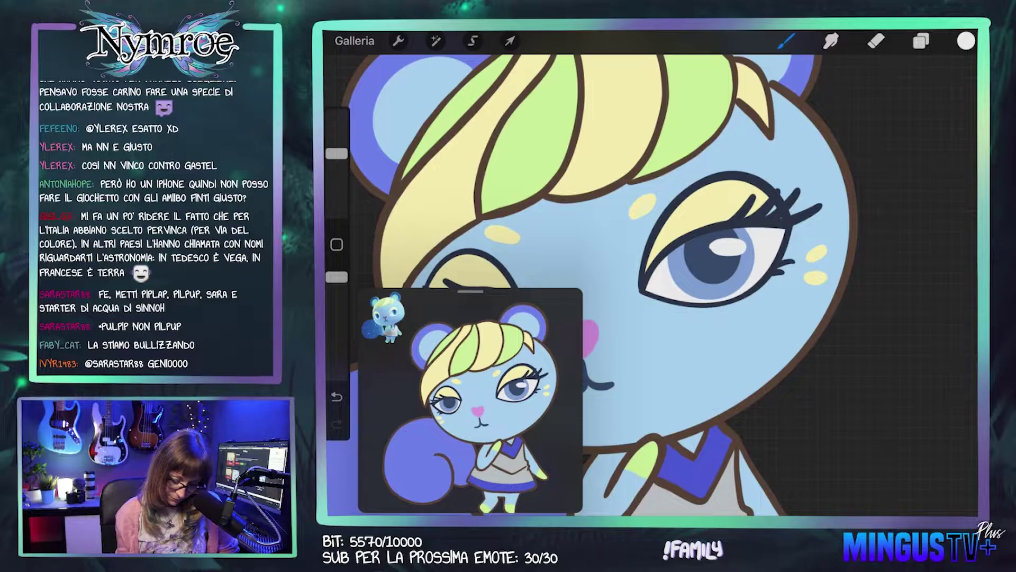
{"action": "key", "text": "ctrl+z"}
{"action": "left_click_drag", "start_coordinate": [713, 250], "coordinate": [737, 245]}
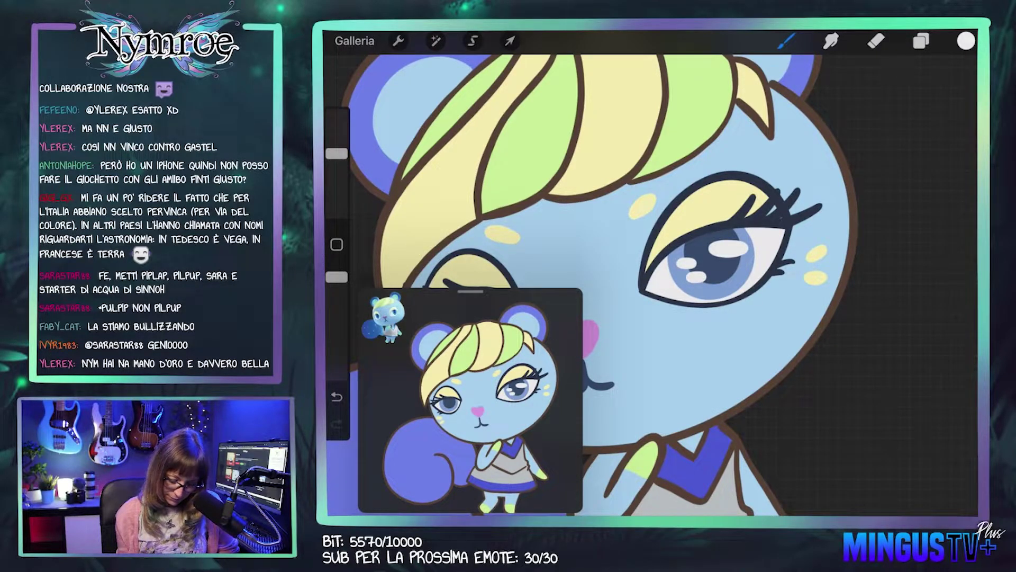
{"action": "key", "text": "ctrl+z"}
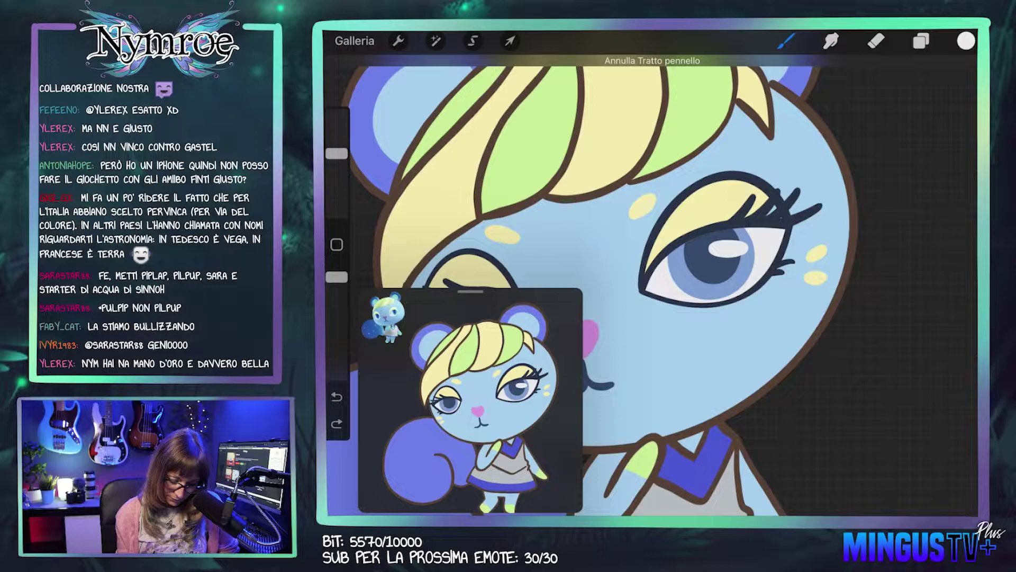
Step: Dab two small white highlight dots in the eye, one below the other
{"action": "left_click", "coordinate": [686, 268]}
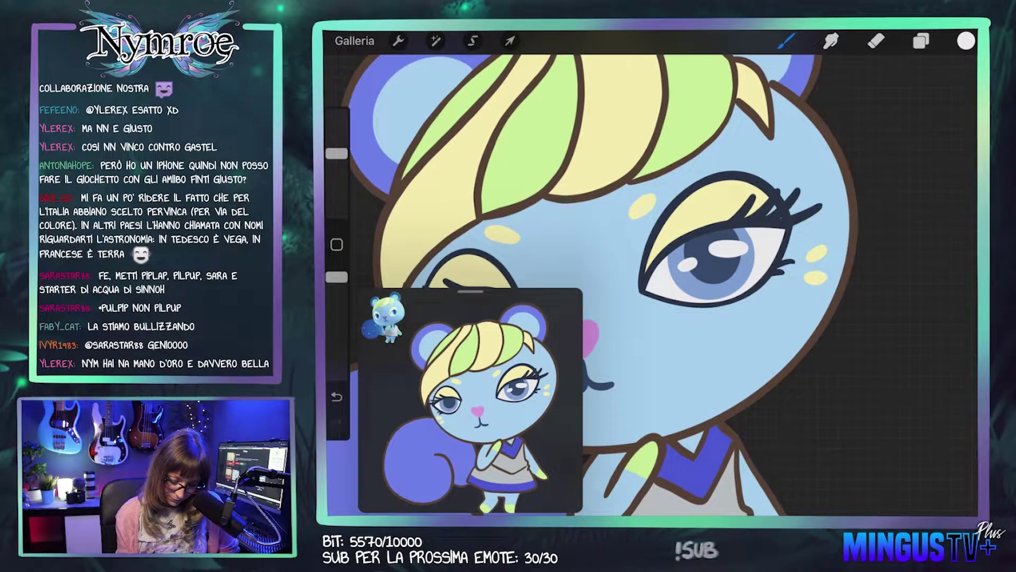
{"action": "key", "text": "ctrl+z"}
{"action": "left_click", "coordinate": [685, 265]}
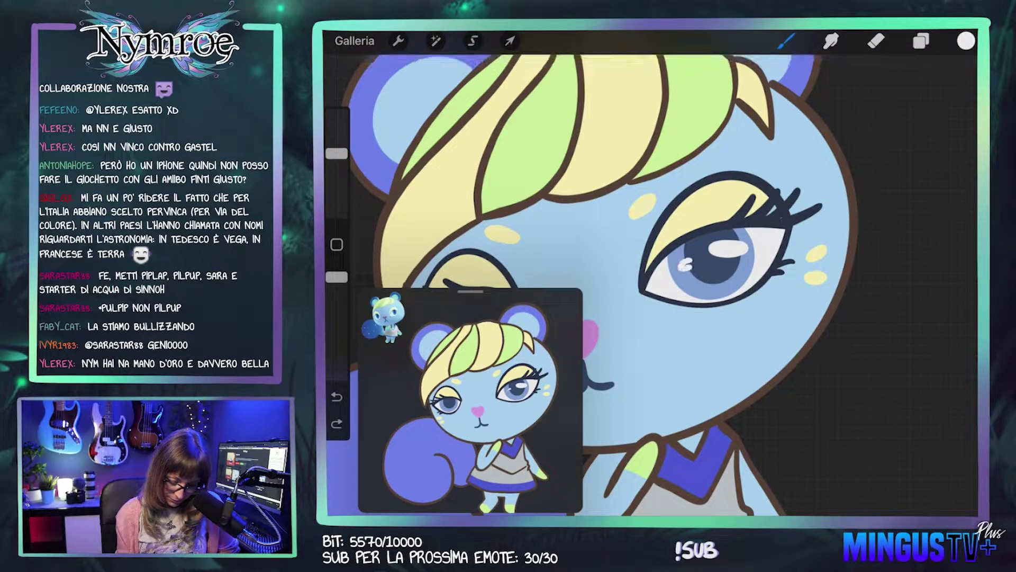
{"action": "left_click", "coordinate": [698, 275]}
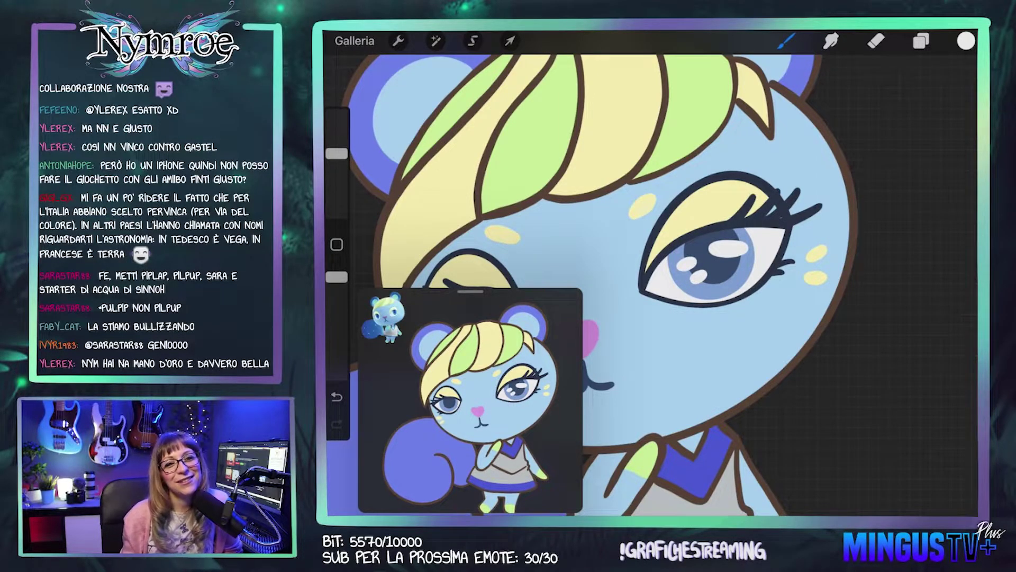
{"action": "scroll", "coordinate": [589, 274], "scroll_direction": "down", "scroll_amount": 3}
{"action": "scroll", "coordinate": [688, 276], "scroll_direction": "down", "scroll_amount": 2}
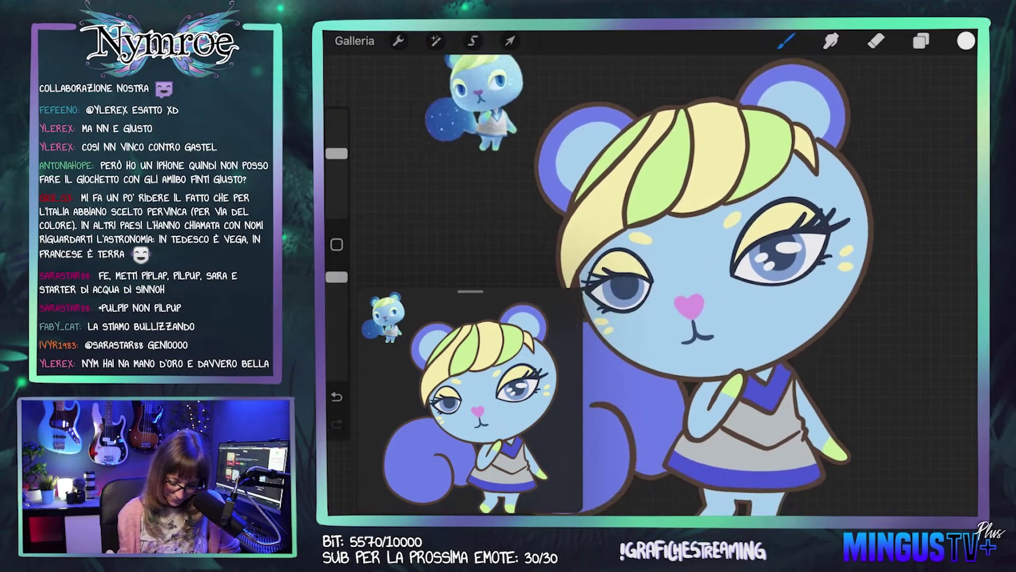
{"action": "scroll", "coordinate": [688, 265], "scroll_direction": "up", "scroll_amount": 3}
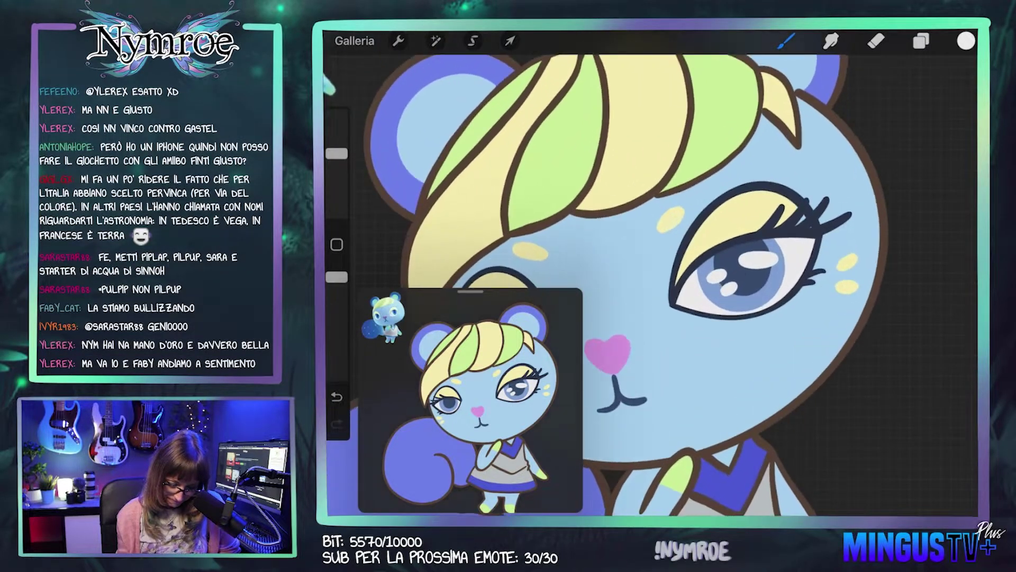
{"action": "scroll", "coordinate": [689, 265], "scroll_direction": "up", "scroll_amount": 1}
Step: Freehand-select the eye highlight and rotate it slightly with Transform
{"action": "left_click", "coordinate": [473, 40]}
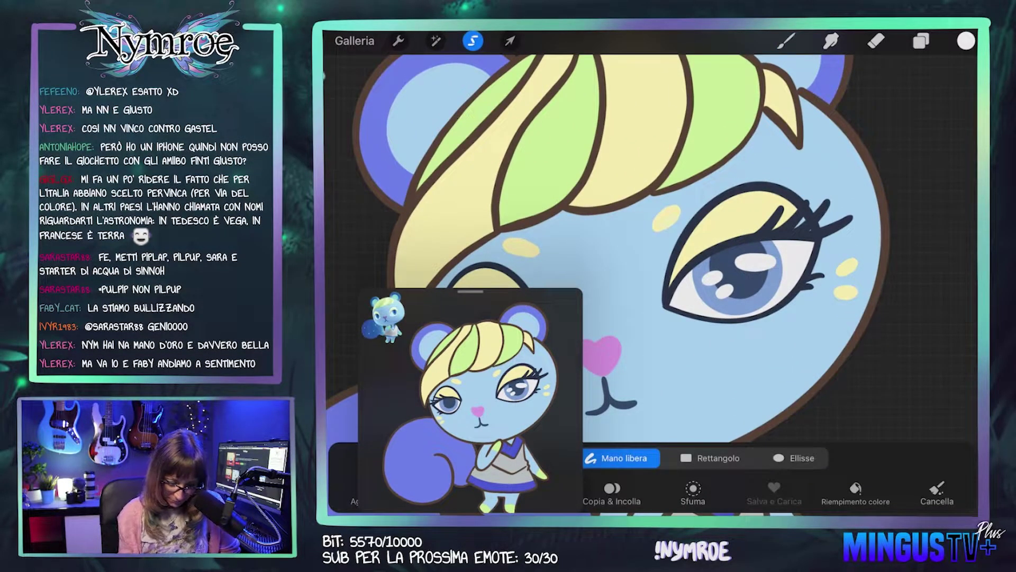
{"action": "left_click_drag", "start_coordinate": [768, 246], "coordinate": [766, 247]}
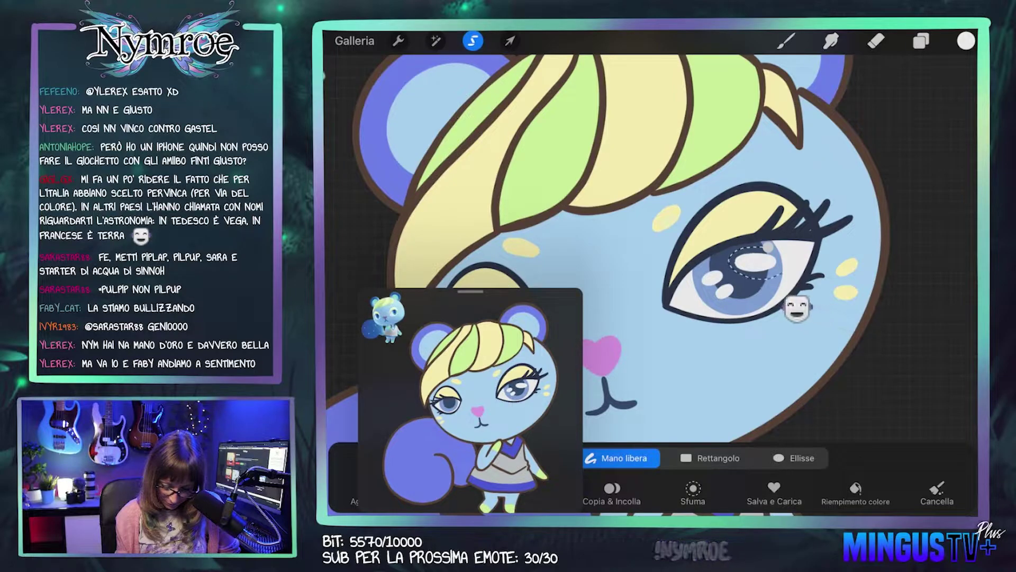
{"action": "left_click", "coordinate": [509, 40]}
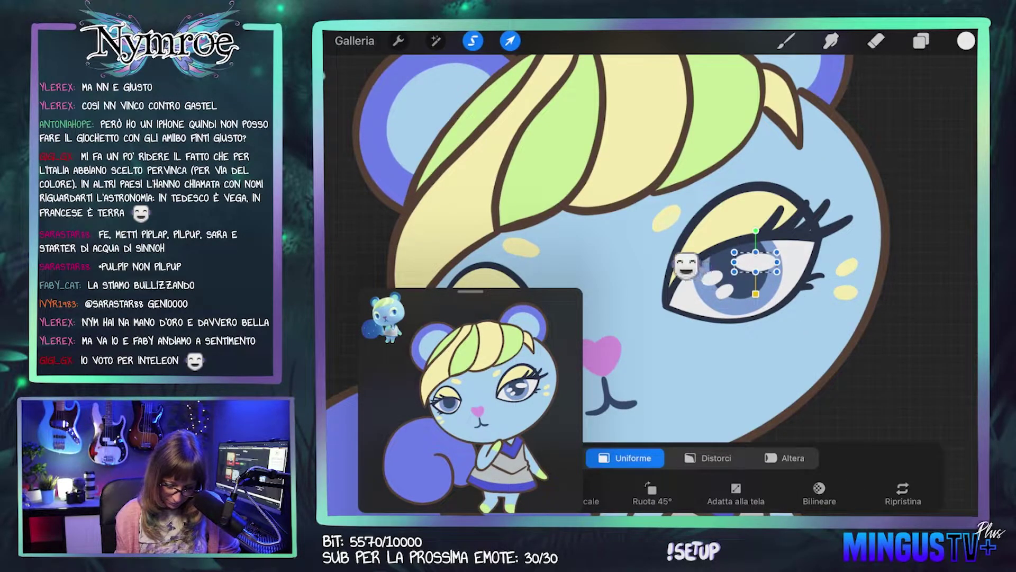
{"action": "left_click_drag", "start_coordinate": [756, 231], "coordinate": [749, 228]}
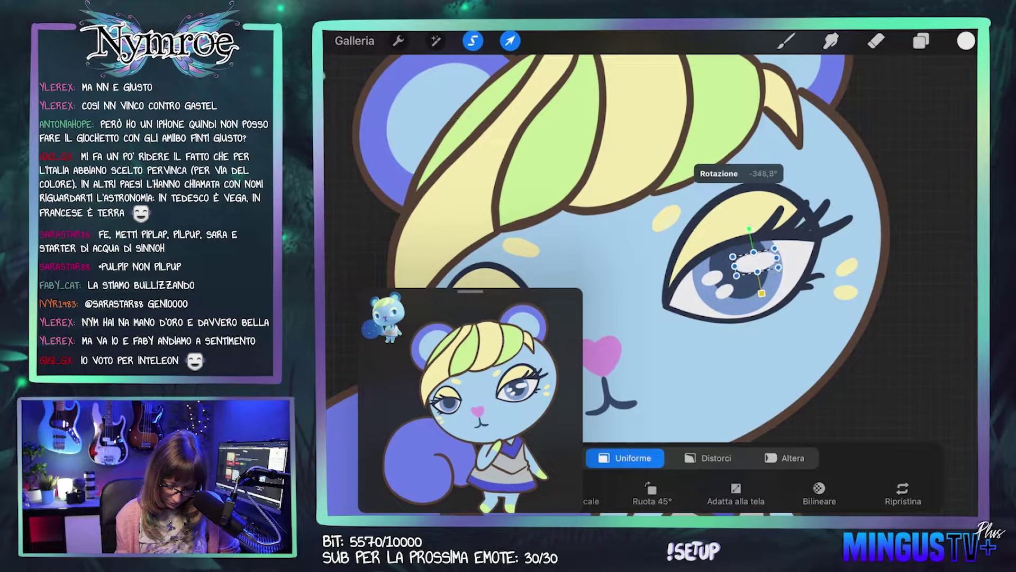
{"action": "left_click", "coordinate": [787, 41]}
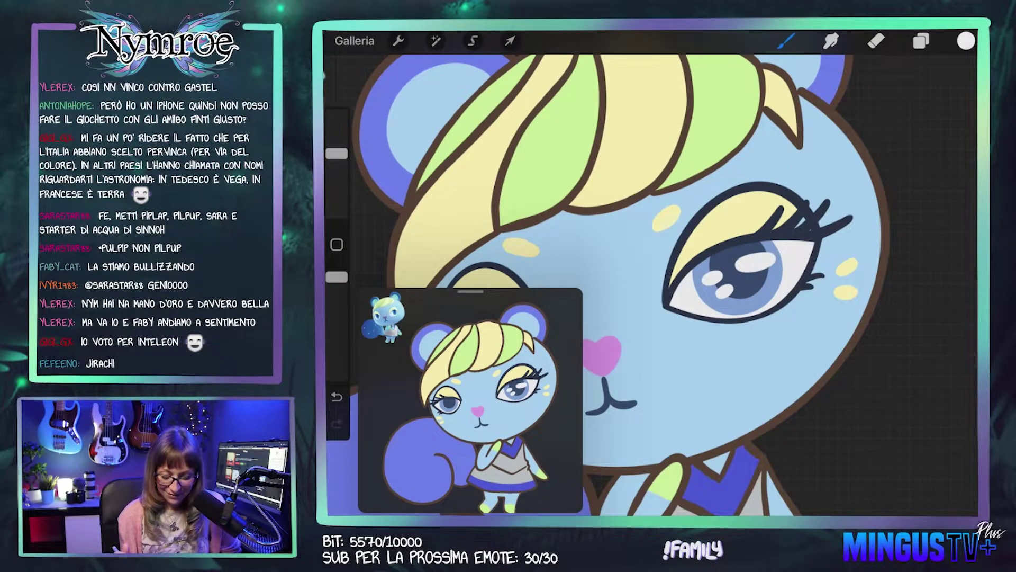
{"action": "scroll", "coordinate": [609, 264], "scroll_direction": "down", "scroll_amount": 2}
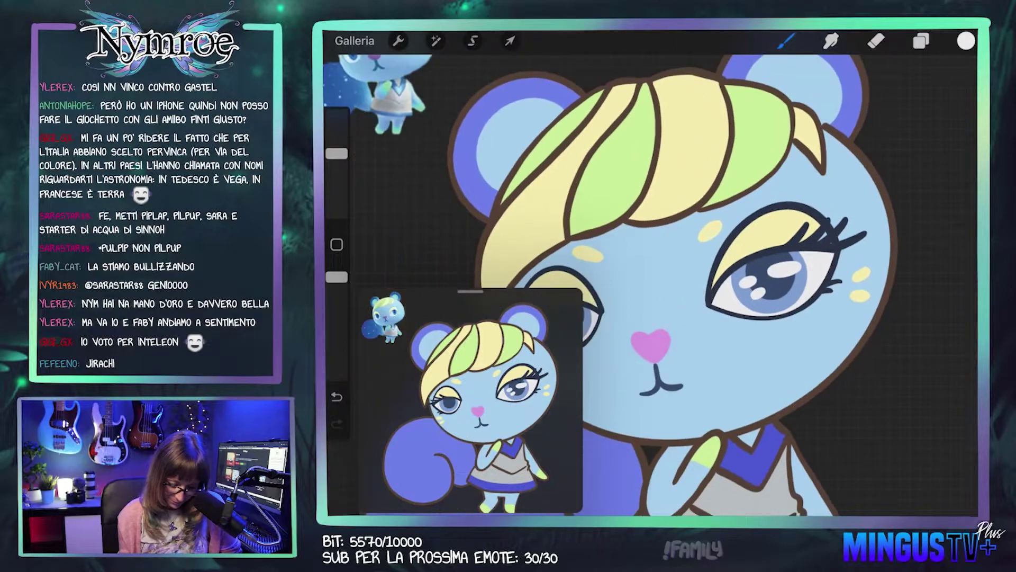
{"action": "scroll", "coordinate": [741, 291], "scroll_direction": "up", "scroll_amount": 2}
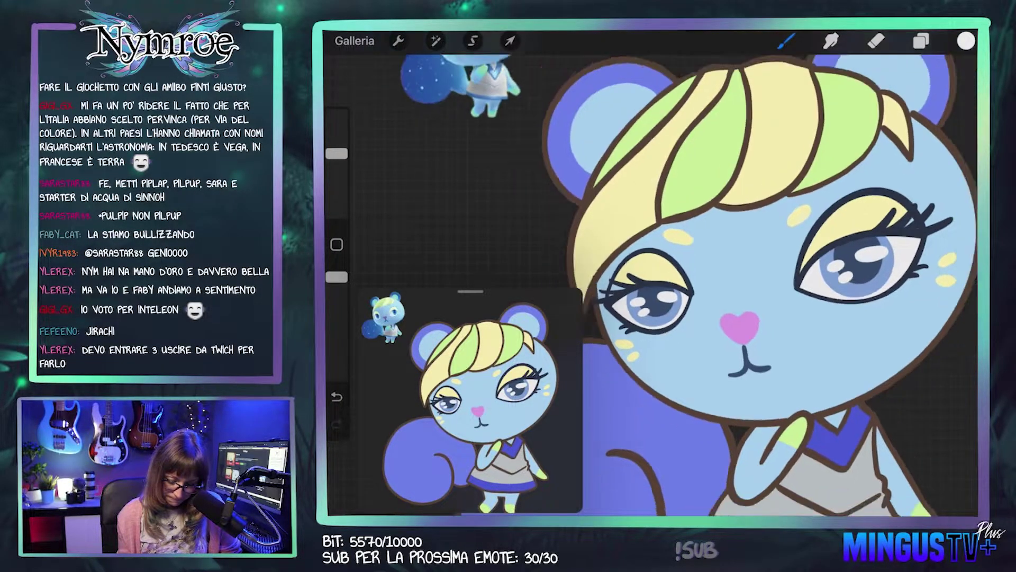
Step: Choose the Sfumature brush from the Pao brush set
{"action": "scroll", "coordinate": [657, 265], "scroll_direction": "down", "scroll_amount": 2}
{"action": "left_click", "coordinate": [921, 41]}
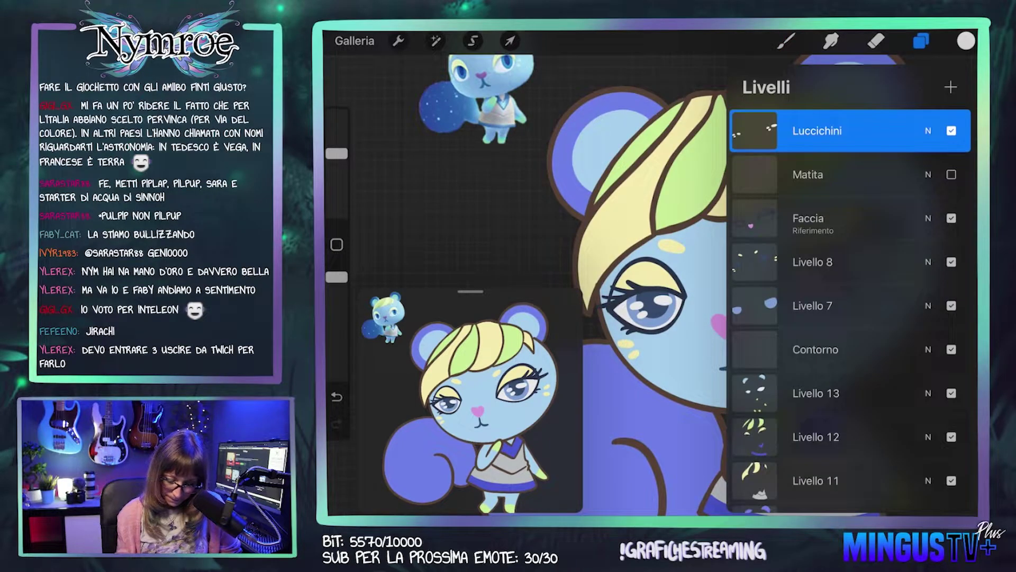
{"action": "left_click", "coordinate": [787, 40]}
{"action": "scroll", "coordinate": [837, 318], "scroll_direction": "down", "scroll_amount": 3}
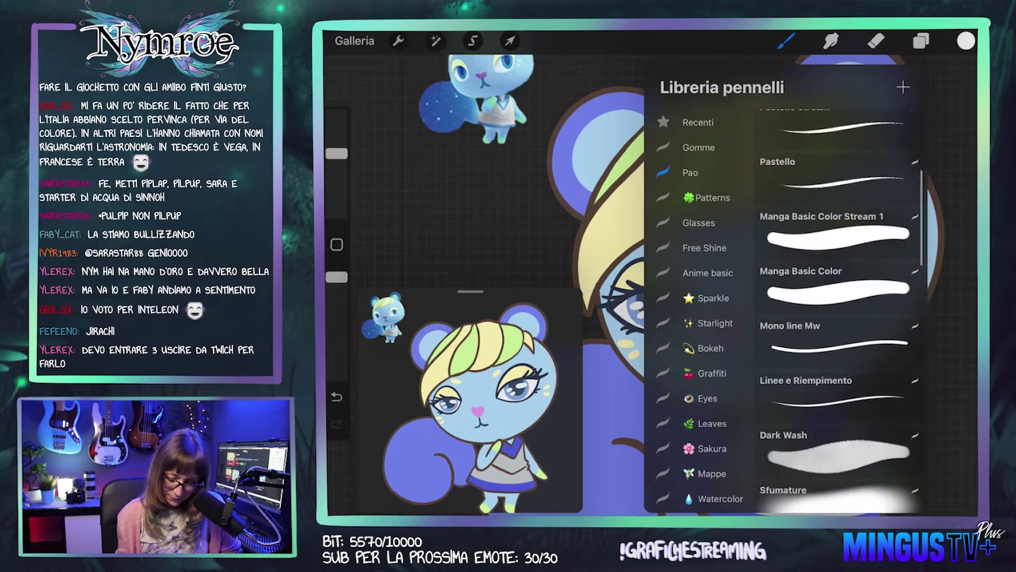
{"action": "scroll", "coordinate": [836, 318], "scroll_direction": "down", "scroll_amount": 4}
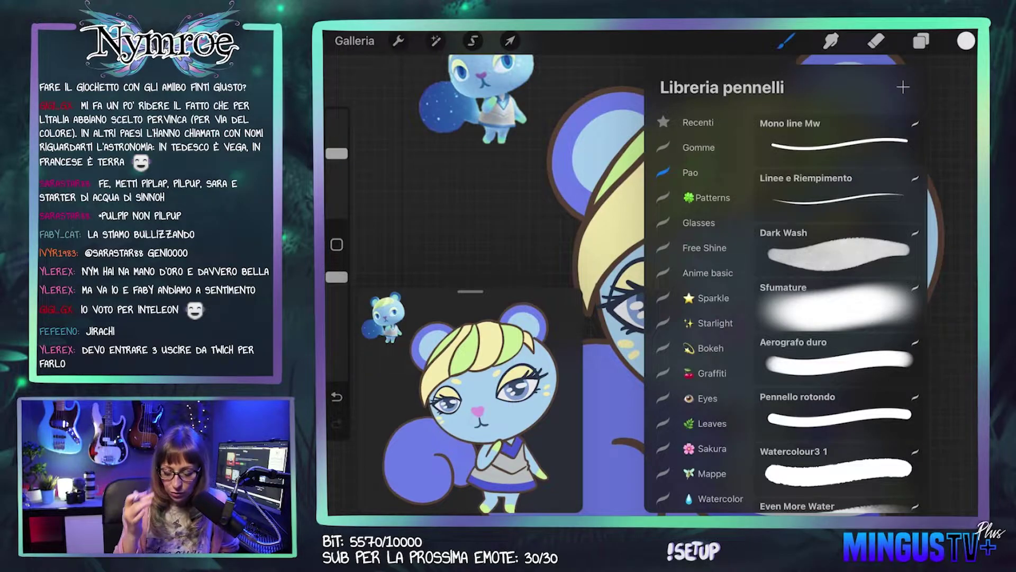
{"action": "left_click", "coordinate": [839, 306]}
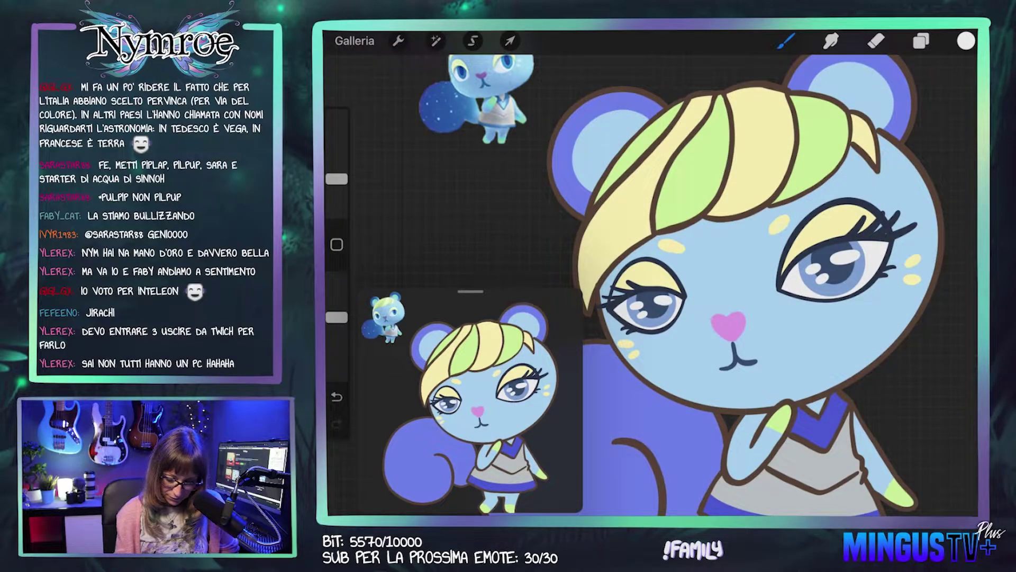
Step: Select the face layer Livello 9 and turn on Alpha Lock
{"action": "left_click", "coordinate": [922, 41]}
{"action": "scroll", "coordinate": [850, 310], "scroll_direction": "down", "scroll_amount": 5}
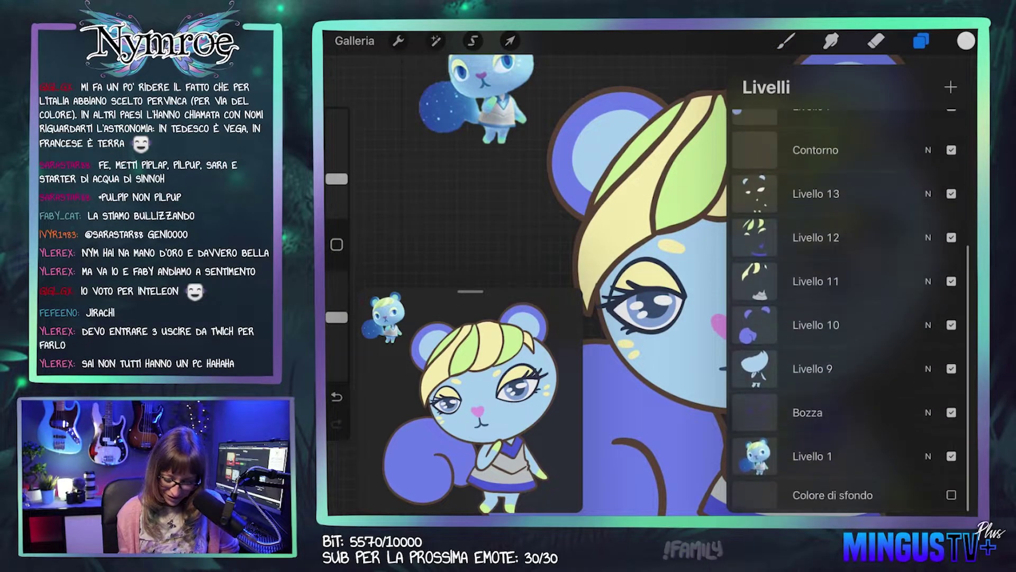
{"action": "left_click", "coordinate": [812, 371]}
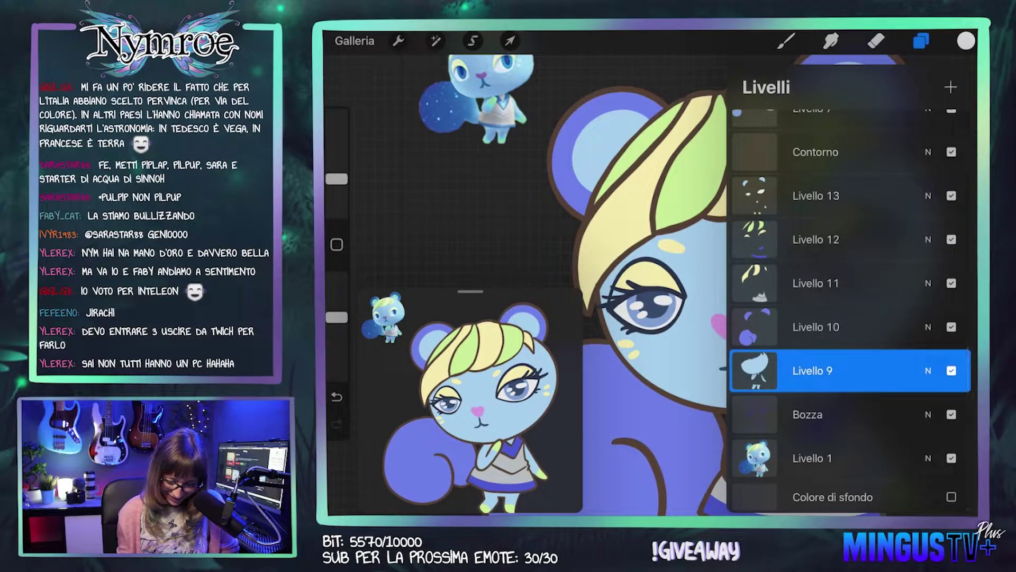
{"action": "left_click", "coordinate": [812, 371]}
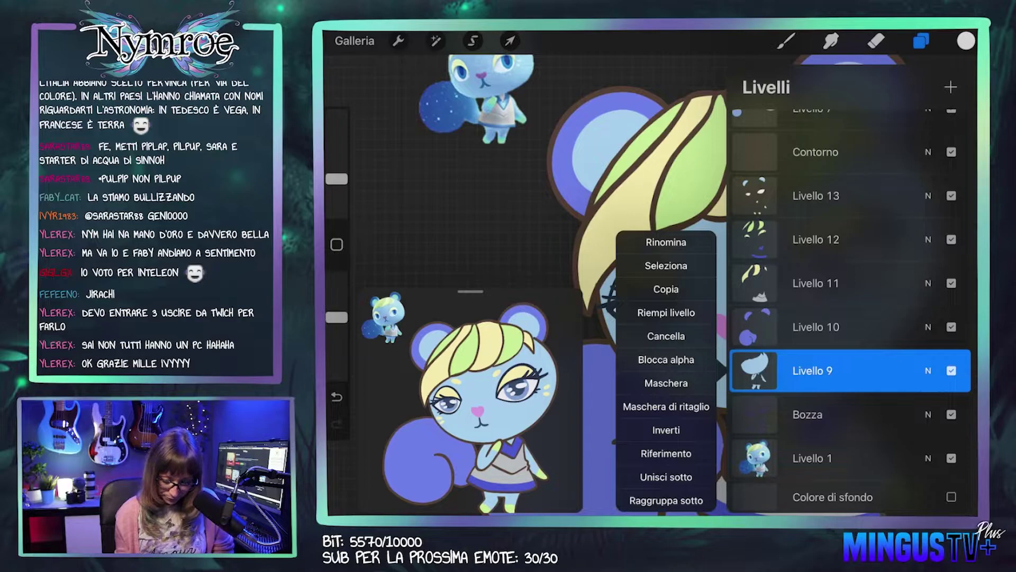
{"action": "left_click", "coordinate": [666, 359]}
{"action": "left_click", "coordinate": [787, 40]}
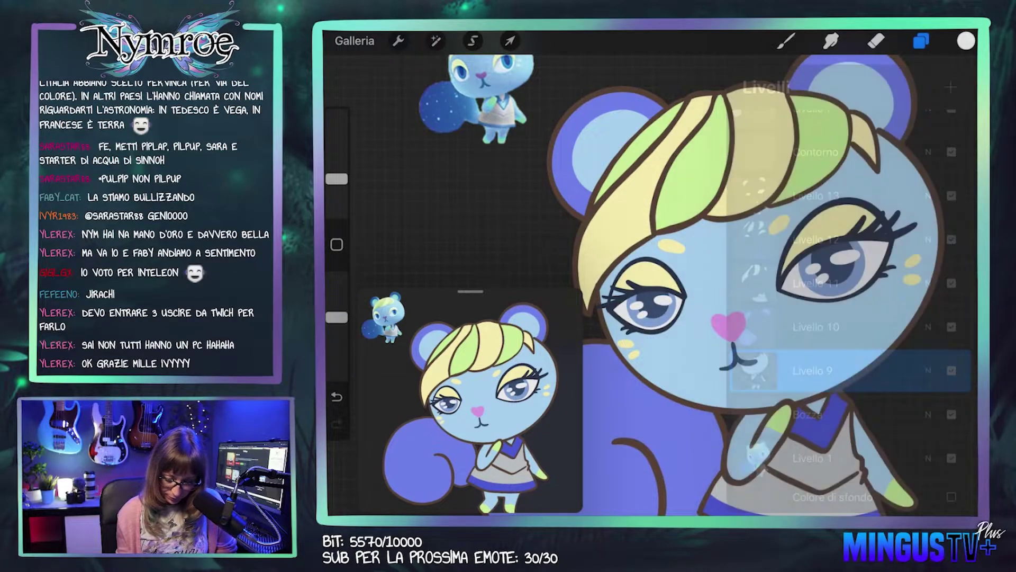
Step: Sample the face's light blue and darken it for shading
{"action": "left_click", "coordinate": [688, 326]}
{"action": "left_click", "coordinate": [966, 40]}
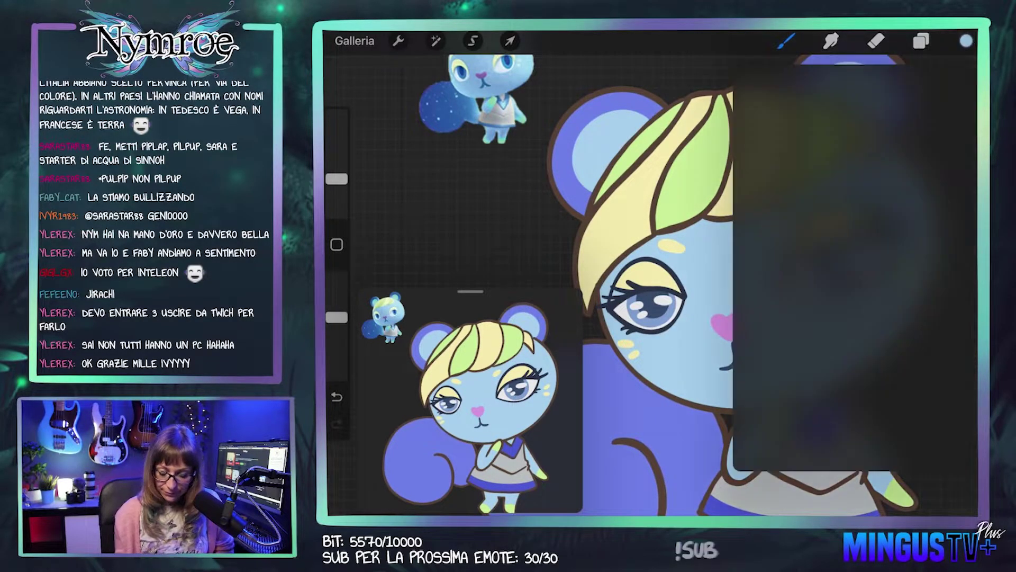
{"action": "left_click_drag", "start_coordinate": [837, 157], "coordinate": [861, 164]}
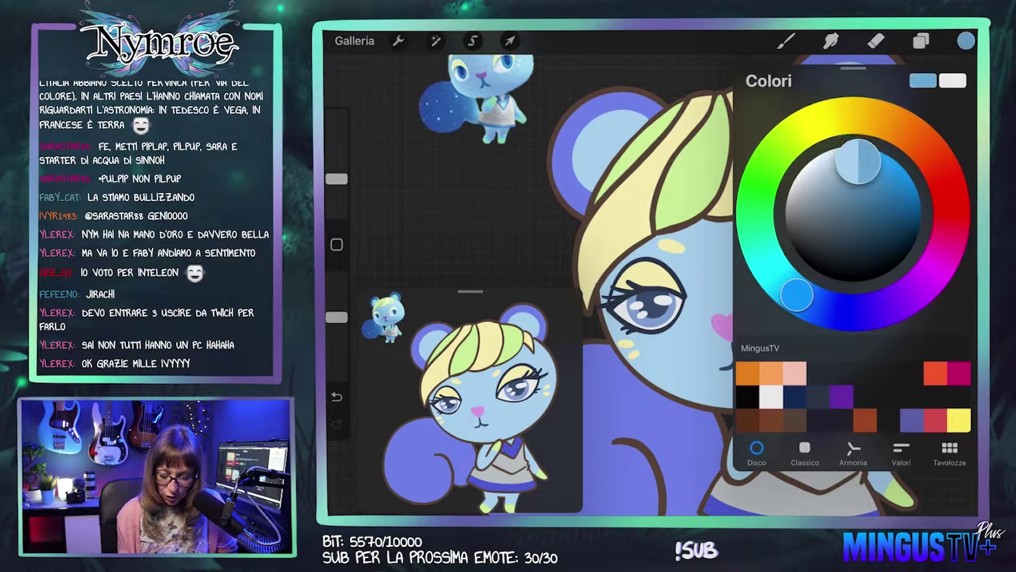
{"action": "left_click", "coordinate": [966, 40]}
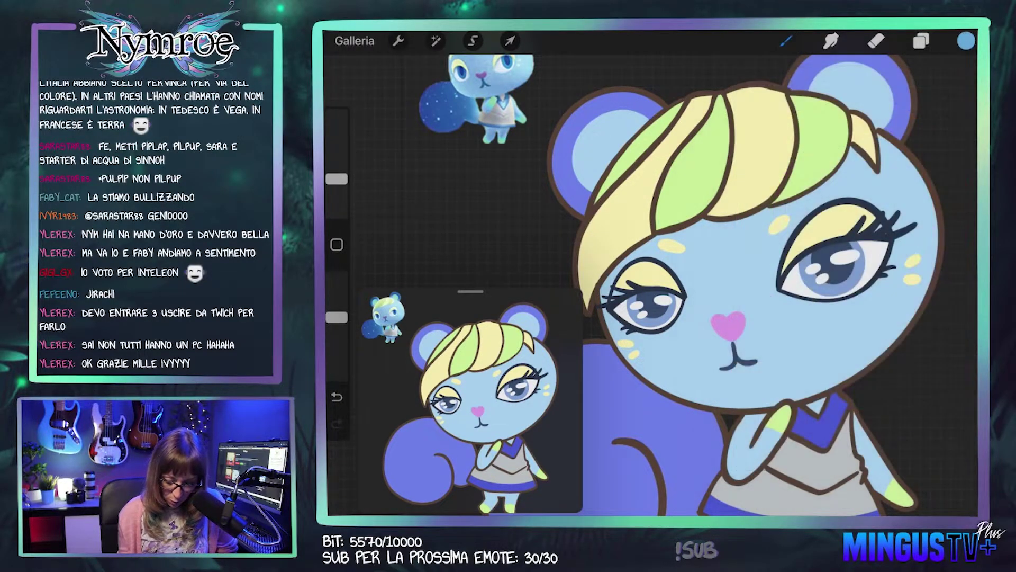
Step: Airbrush darker blue shading on the cheek, lower face and chest, undoing the forehead stroke
{"action": "left_click_drag", "start_coordinate": [688, 317], "coordinate": [646, 259]}
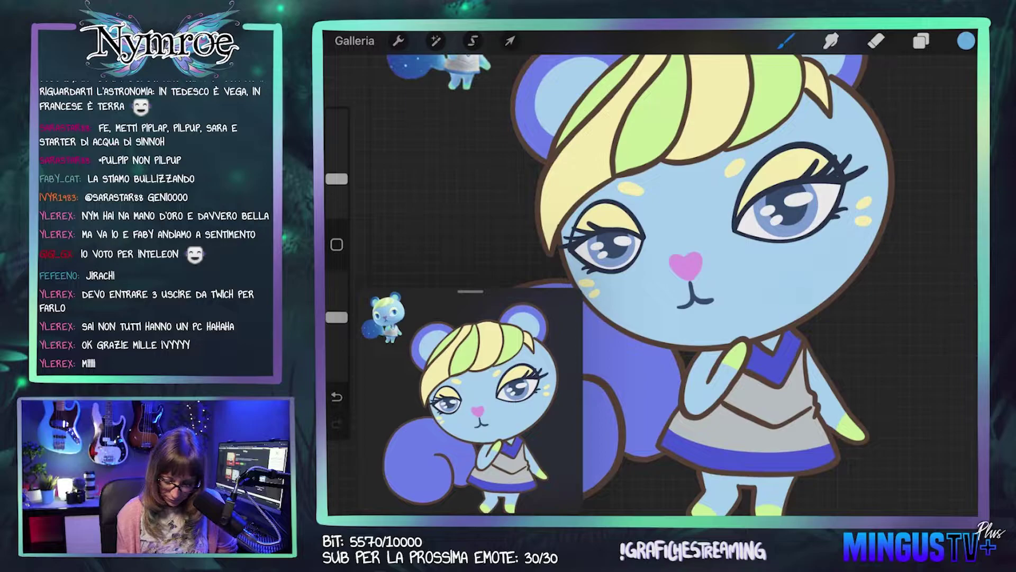
{"action": "mouse_move", "coordinate": [873, 228]}
{"action": "left_mouse_down"}
{"action": "mouse_move", "coordinate": [845, 268]}
{"action": "mouse_move", "coordinate": [731, 334]}
{"action": "left_mouse_up"}
{"action": "left_click_drag", "start_coordinate": [884, 140], "coordinate": [847, 217]}
{"action": "left_click_drag", "start_coordinate": [624, 339], "coordinate": [725, 312]}
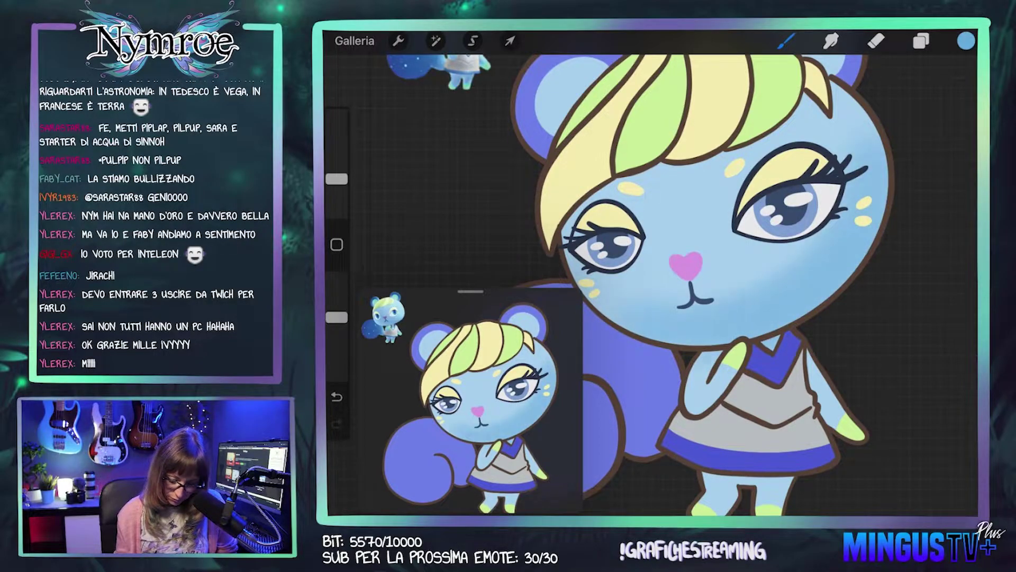
{"action": "scroll", "coordinate": [688, 265], "scroll_direction": "down", "scroll_amount": 2}
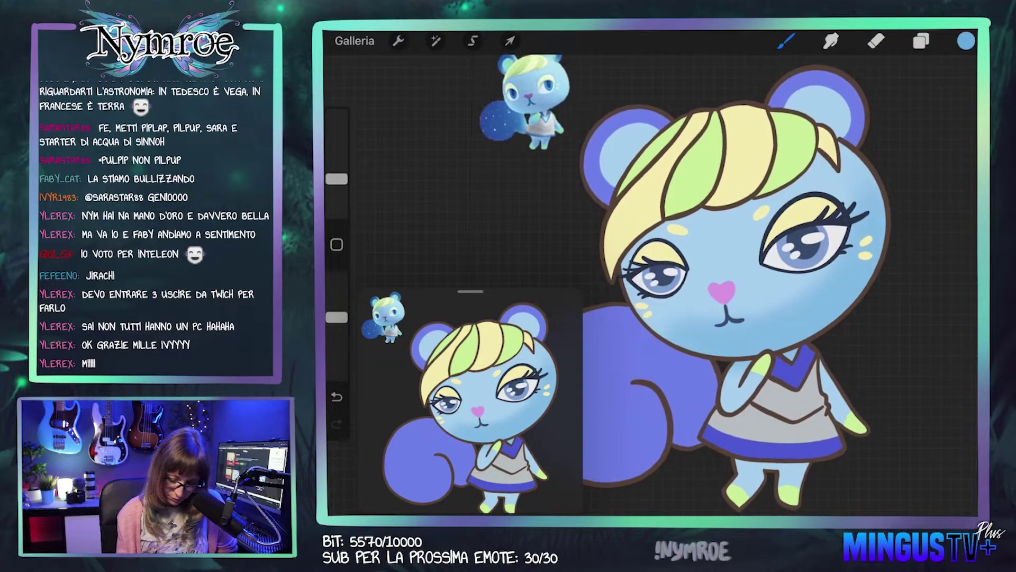
{"action": "mouse_move", "coordinate": [826, 159]}
{"action": "left_mouse_down"}
{"action": "mouse_move", "coordinate": [709, 227]}
{"action": "mouse_move", "coordinate": [646, 241]}
{"action": "left_mouse_up"}
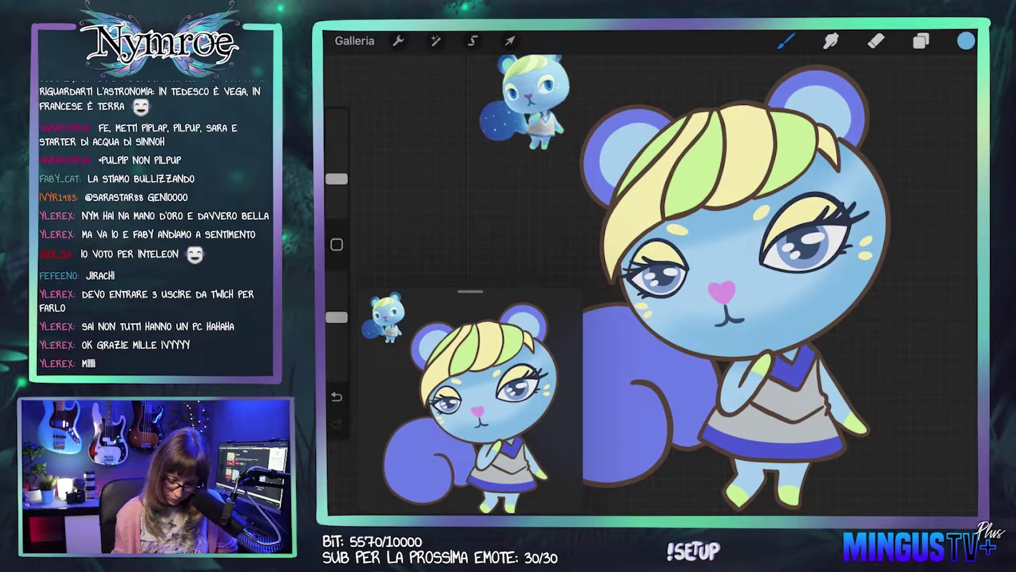
{"action": "key", "text": "ctrl+z"}
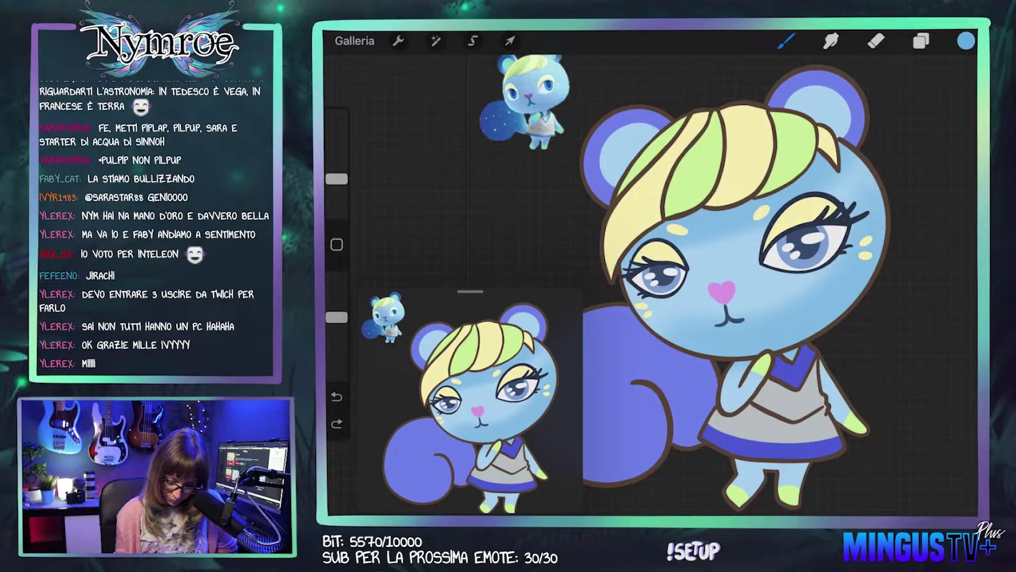
{"action": "left_click_drag", "start_coordinate": [731, 408], "coordinate": [757, 377]}
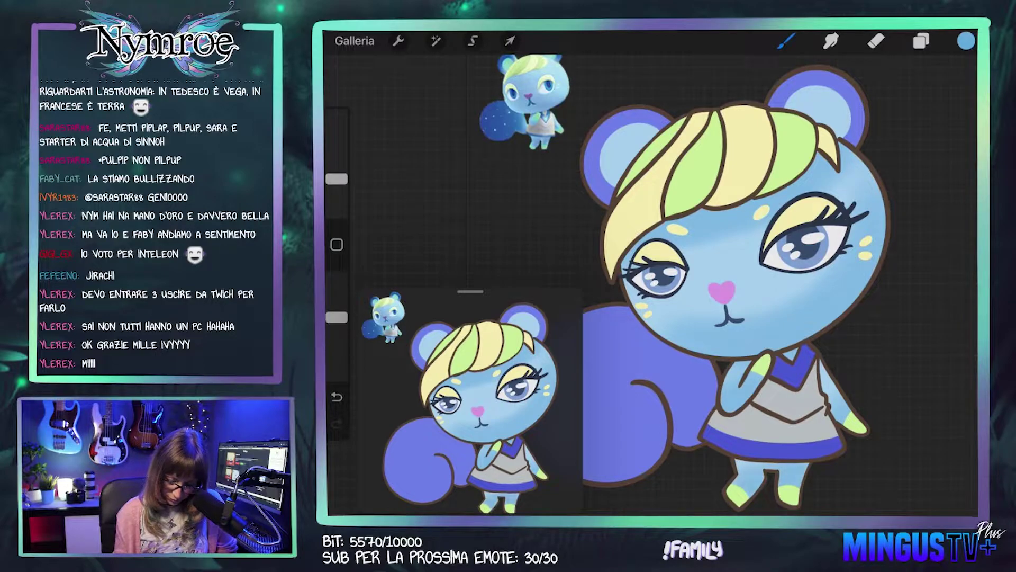
Step: Lower the brush opacity to 47% and resample blue from the face
{"action": "left_click", "coordinate": [729, 230]}
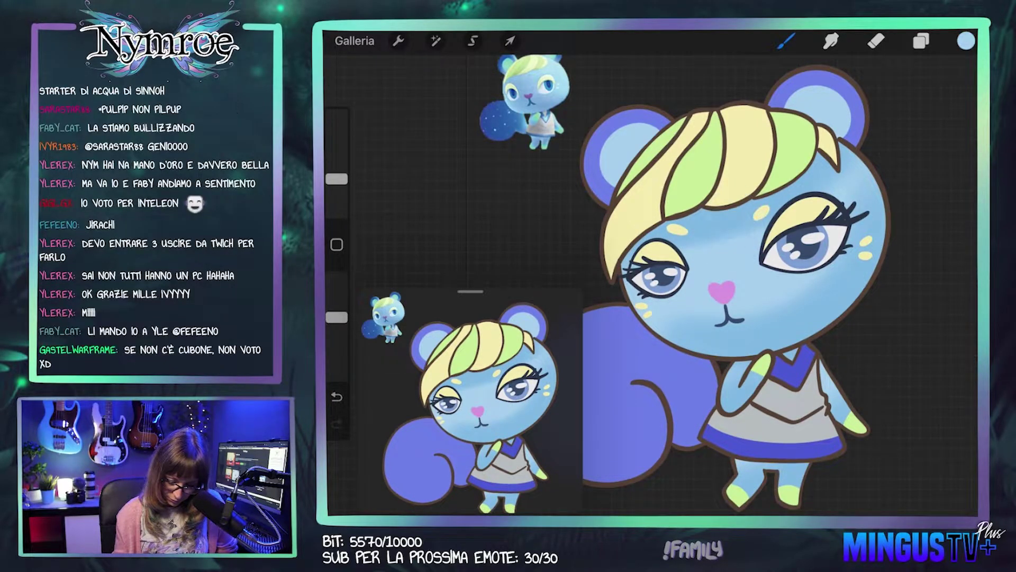
{"action": "left_click_drag", "start_coordinate": [336, 317], "coordinate": [337, 329]}
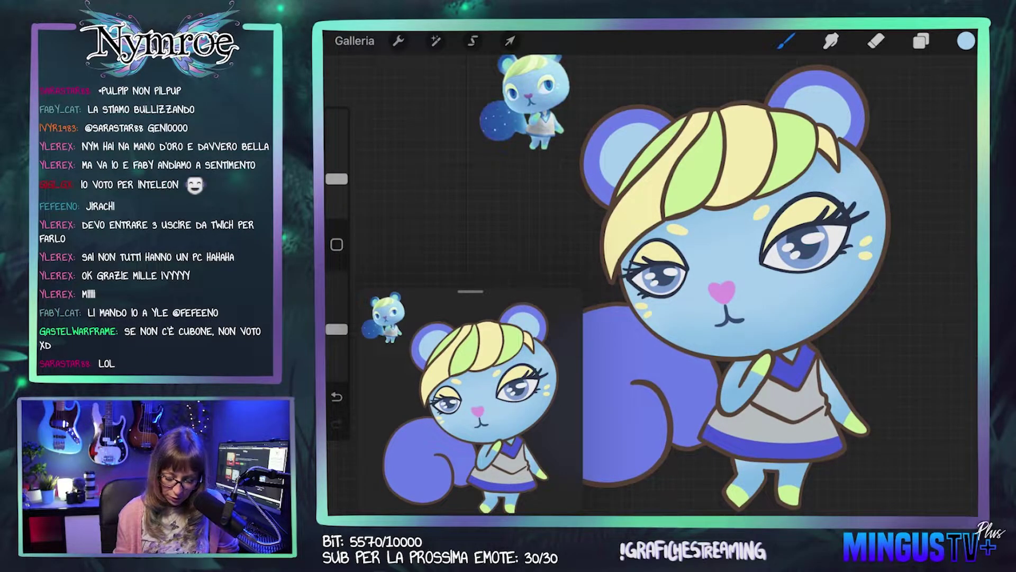
{"action": "left_click", "coordinate": [809, 296]}
{"action": "left_click", "coordinate": [966, 41]}
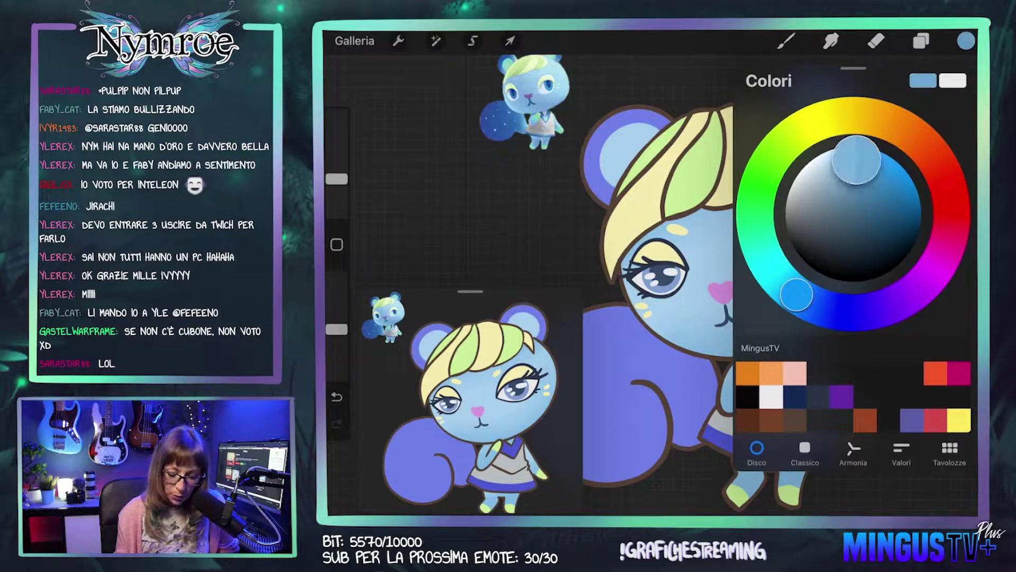
Step: Sample light blue, undo a stroke, then pick the nose's pink for cheek blush
{"action": "left_click", "coordinate": [966, 41]}
{"action": "left_click", "coordinate": [787, 41]}
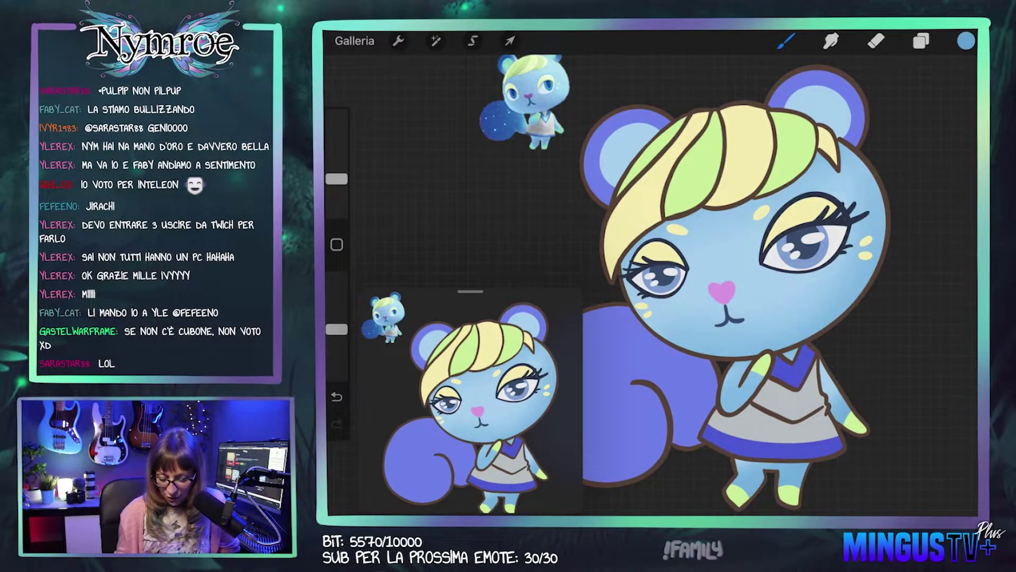
{"action": "left_click", "coordinate": [755, 265]}
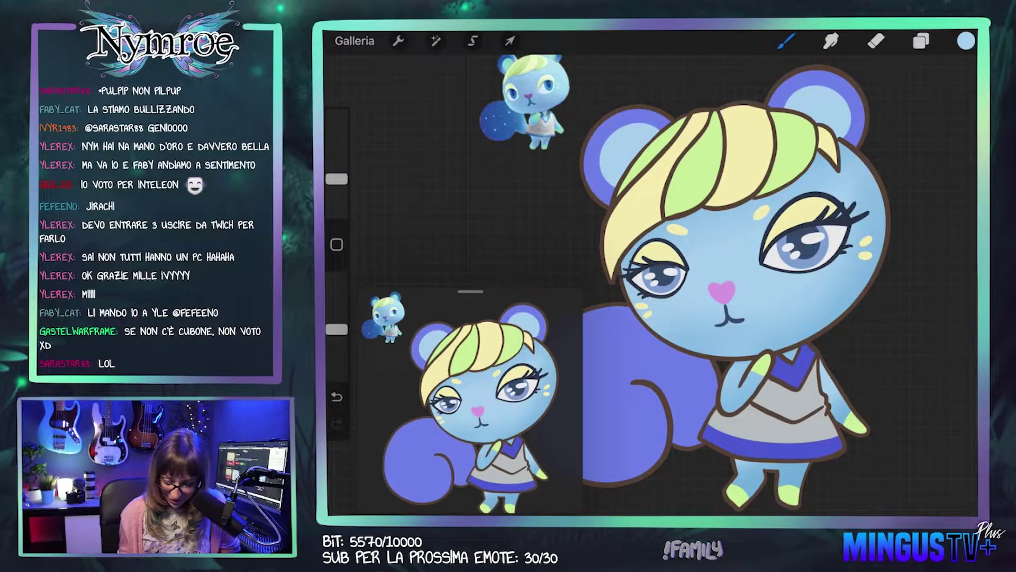
{"action": "key", "text": "ctrl+z"}
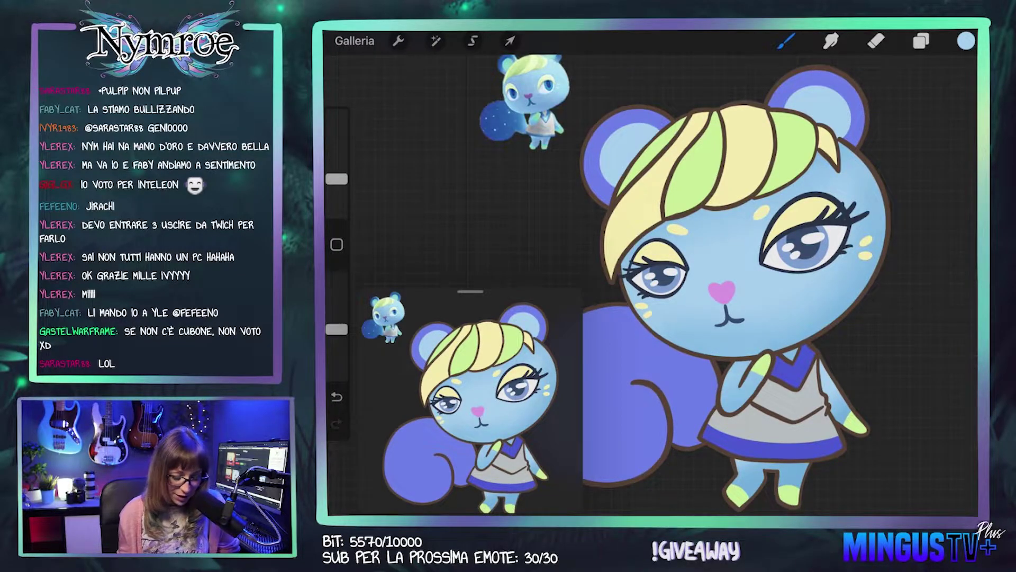
{"action": "left_click", "coordinate": [337, 423]}
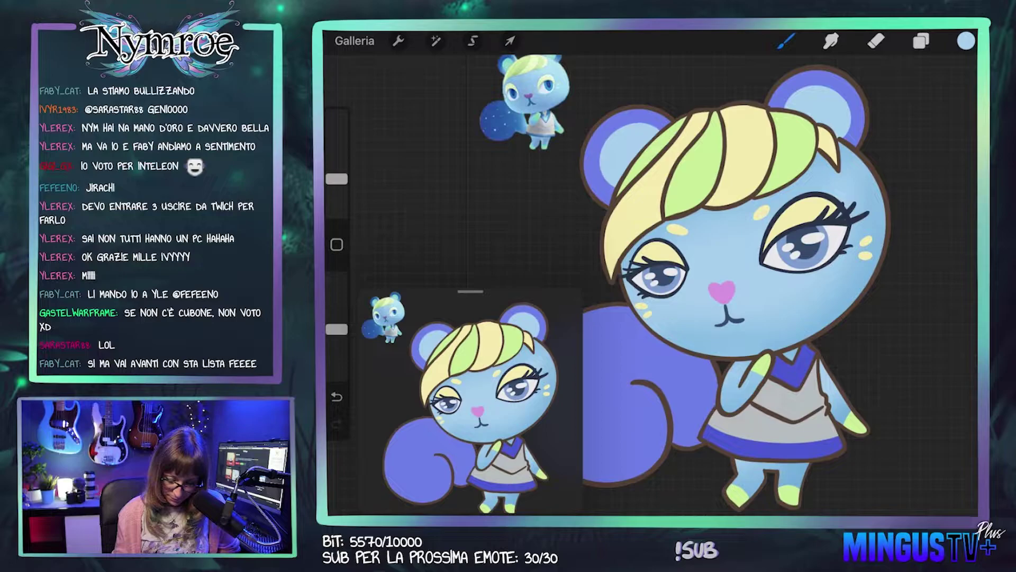
{"action": "left_click", "coordinate": [723, 291]}
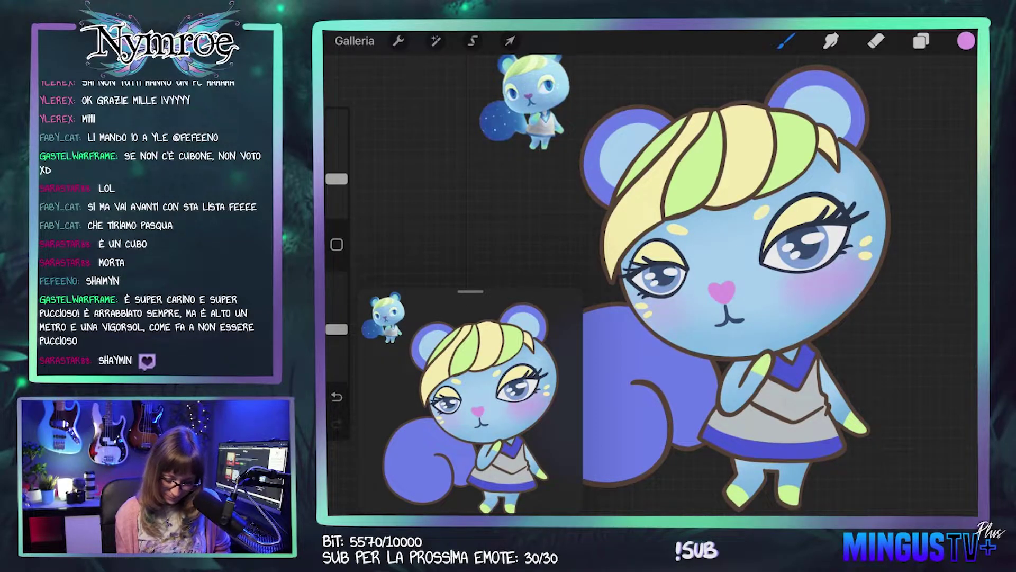
Step: Undo two blush strokes, resample the face blue, and restore a stroke with Redo
{"action": "key", "text": "ctrl+z"}
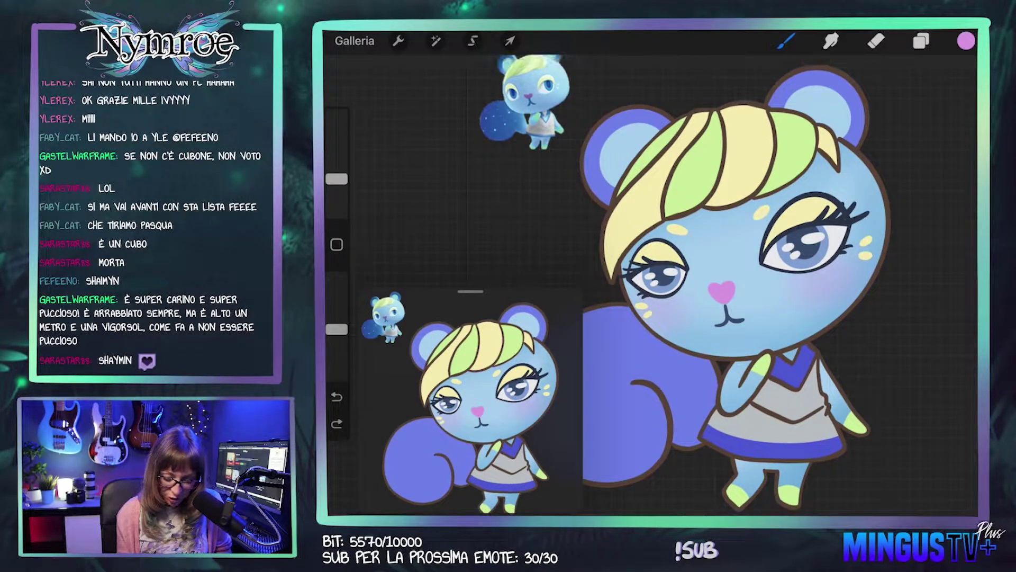
{"action": "key", "text": "ctrl+z"}
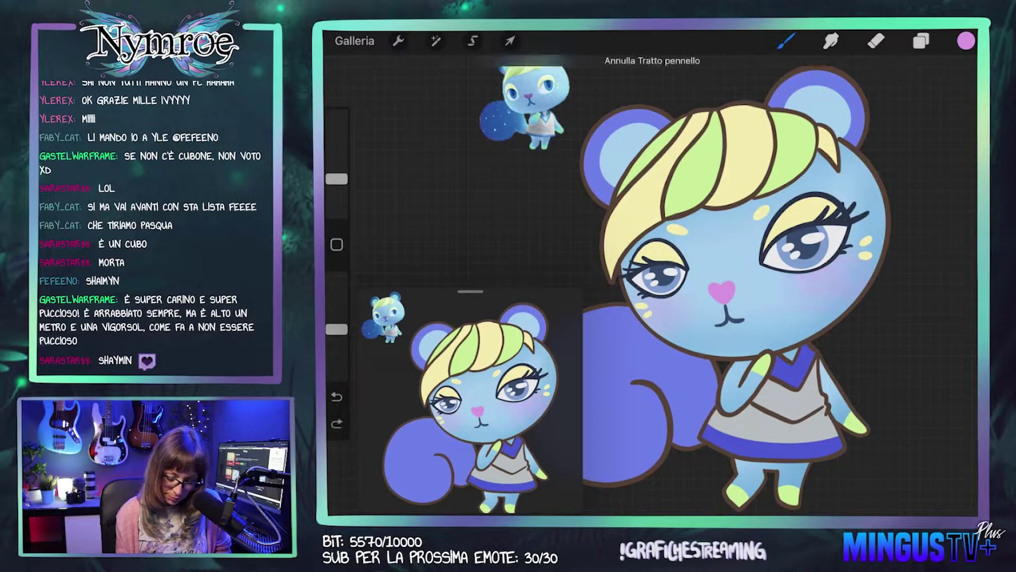
{"action": "key", "text": "ctrl+shift+z"}
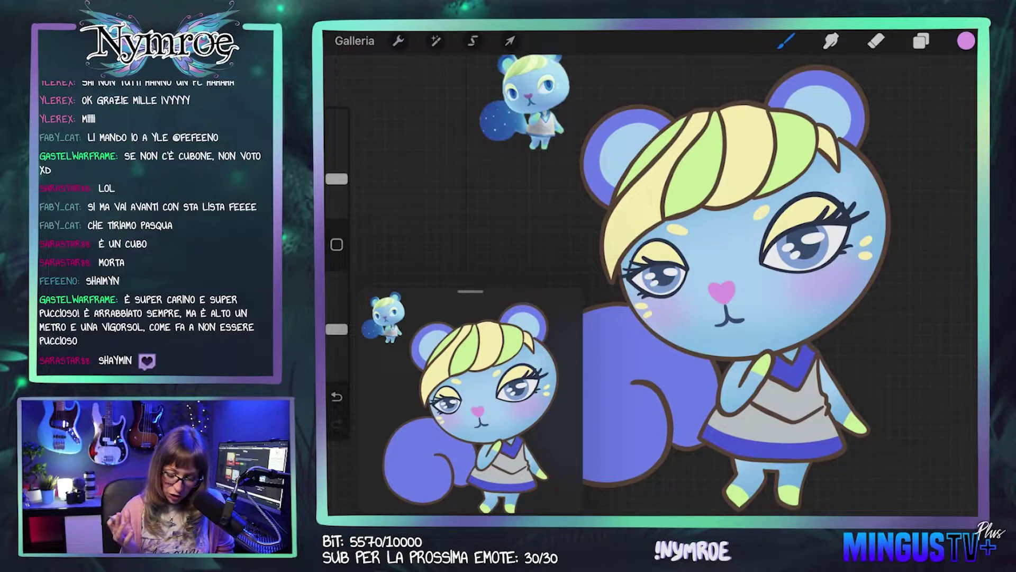
{"action": "left_click", "coordinate": [763, 267]}
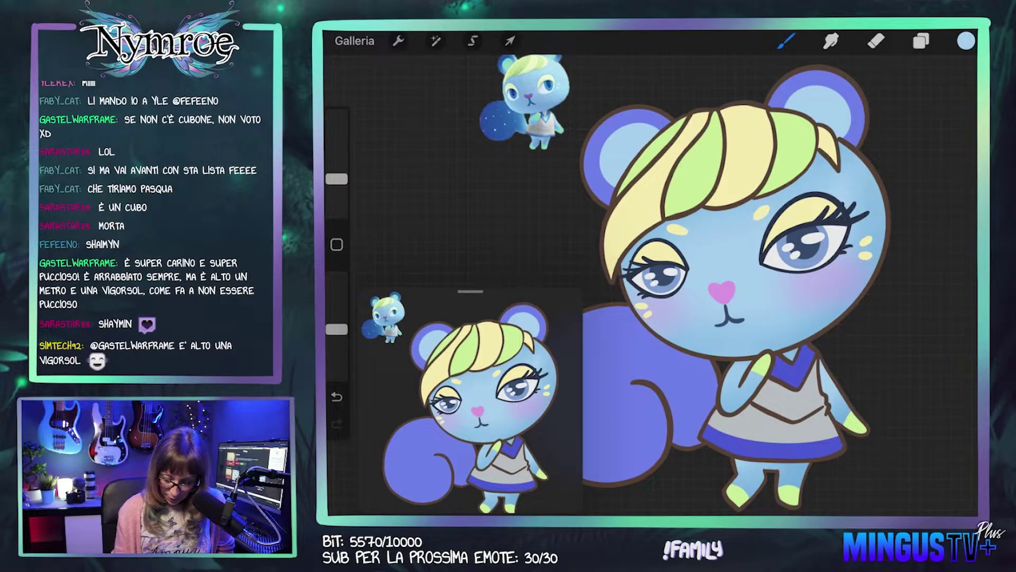
{"action": "left_click", "coordinate": [966, 40]}
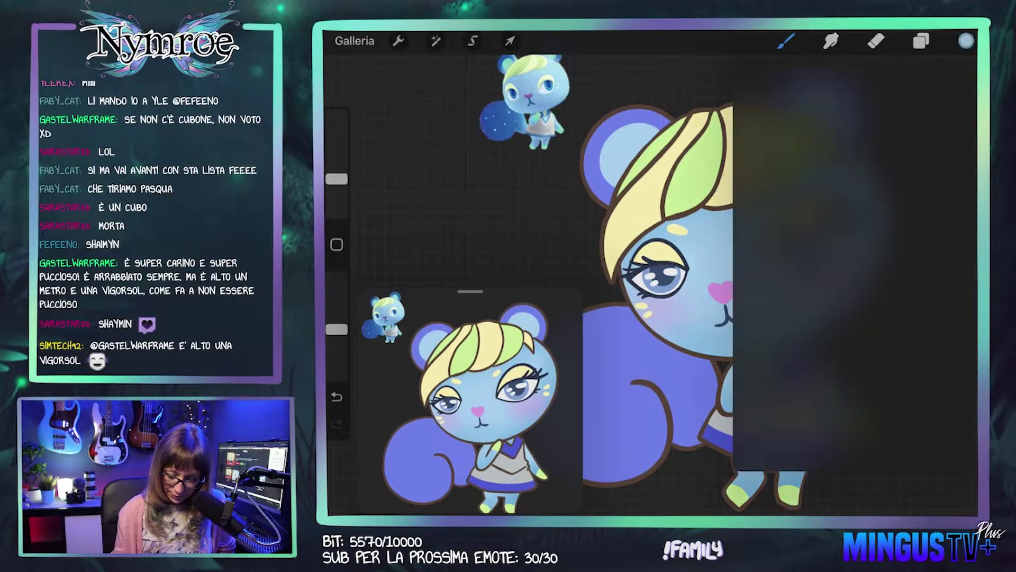
{"action": "left_click", "coordinate": [787, 41]}
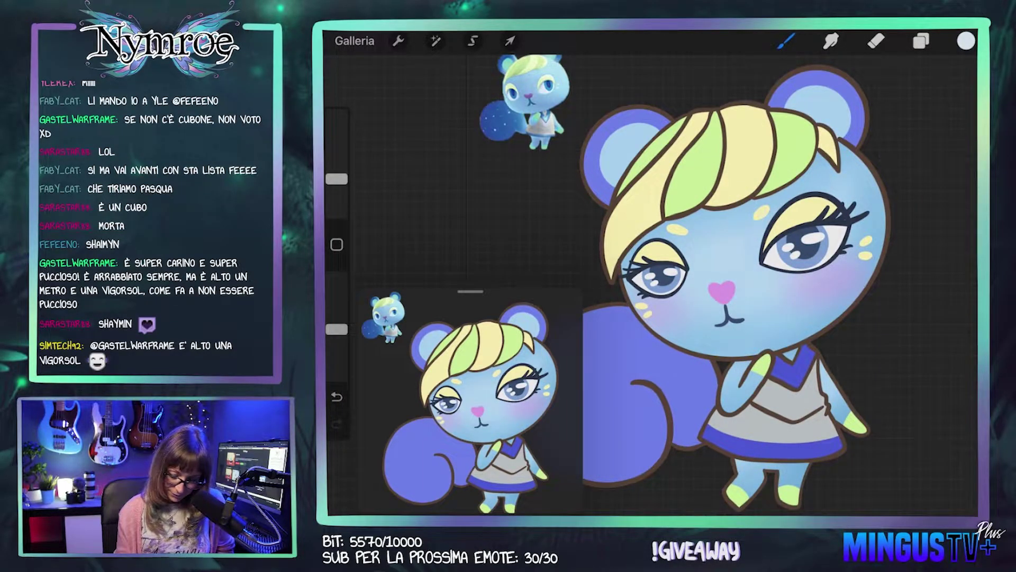
{"action": "left_click", "coordinate": [337, 424]}
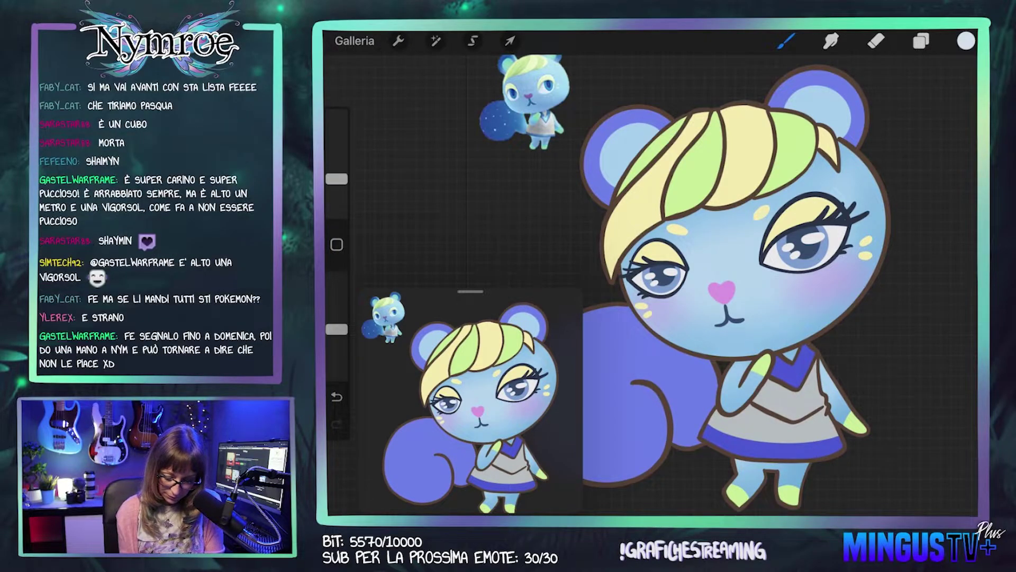
{"action": "left_click", "coordinate": [921, 41]}
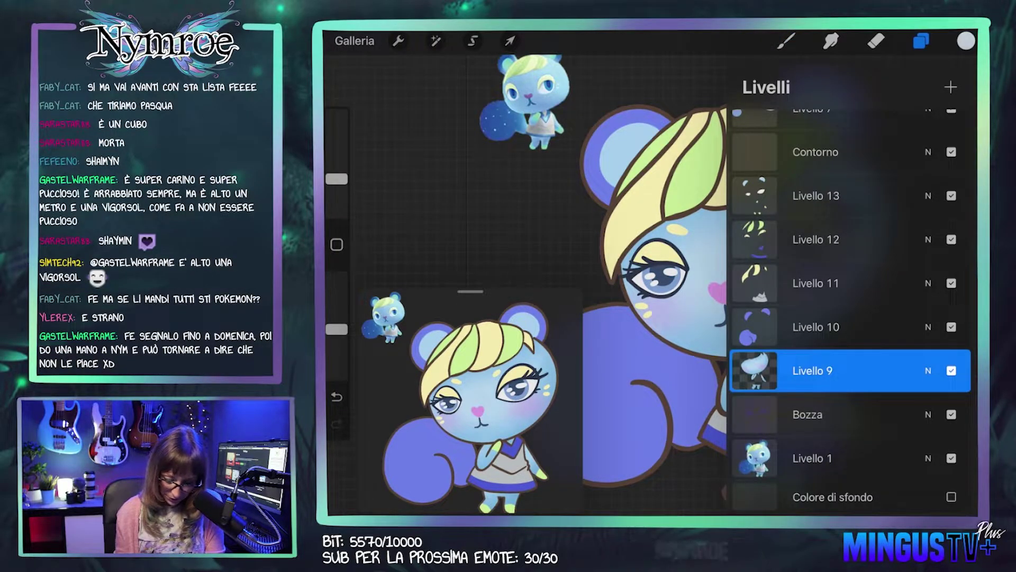
{"action": "left_click", "coordinate": [815, 327]}
{"action": "left_click", "coordinate": [755, 326]}
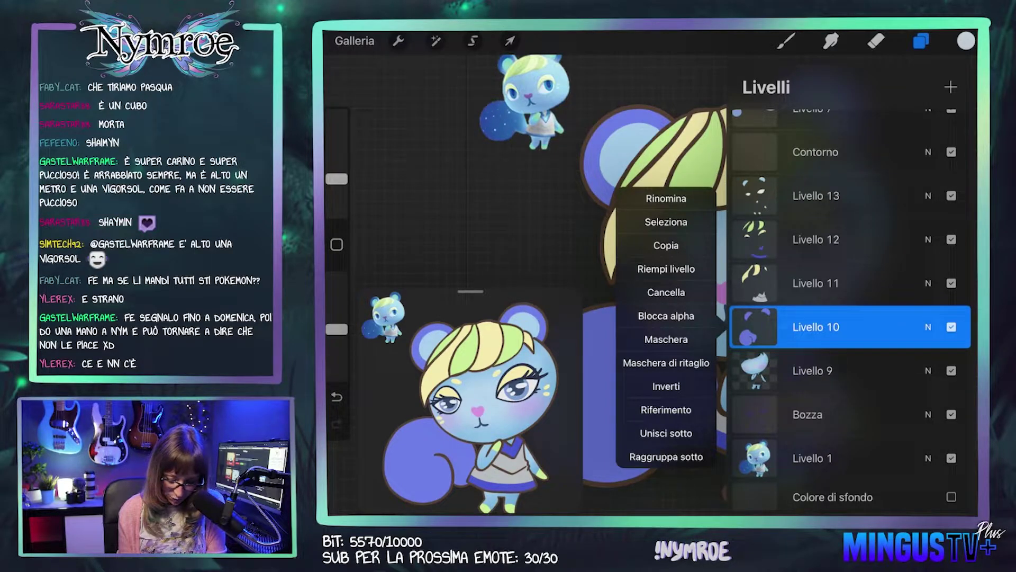
{"action": "left_click", "coordinate": [666, 316]}
{"action": "left_click", "coordinate": [786, 41]}
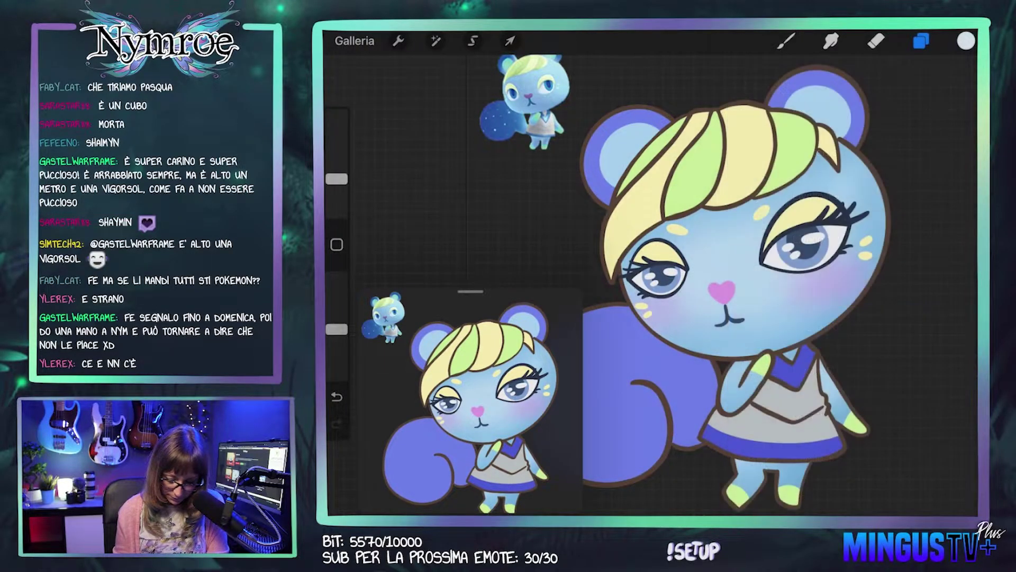
{"action": "left_click", "coordinate": [966, 41]}
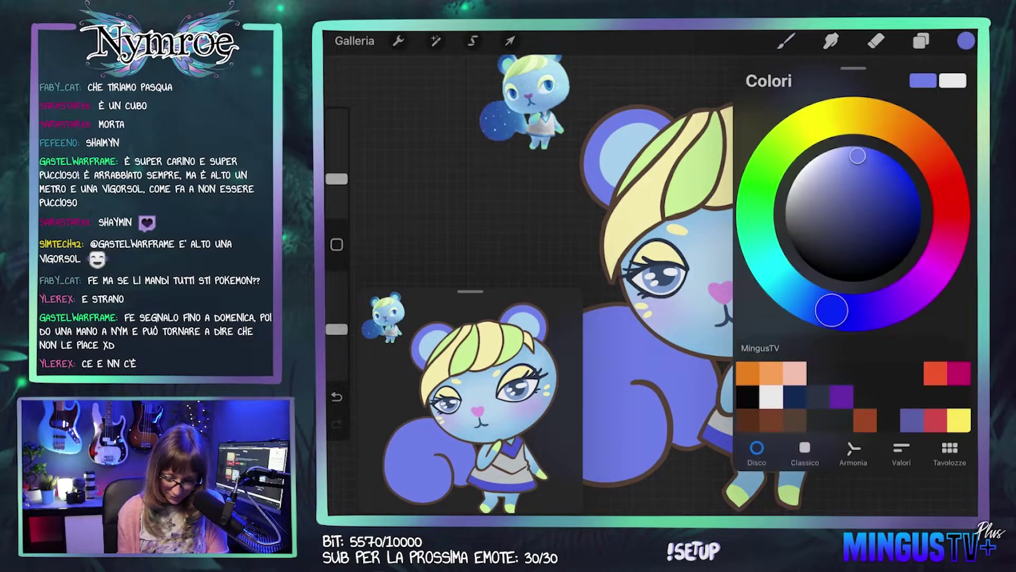
{"action": "left_click", "coordinate": [868, 175]}
{"action": "left_click", "coordinate": [966, 40]}
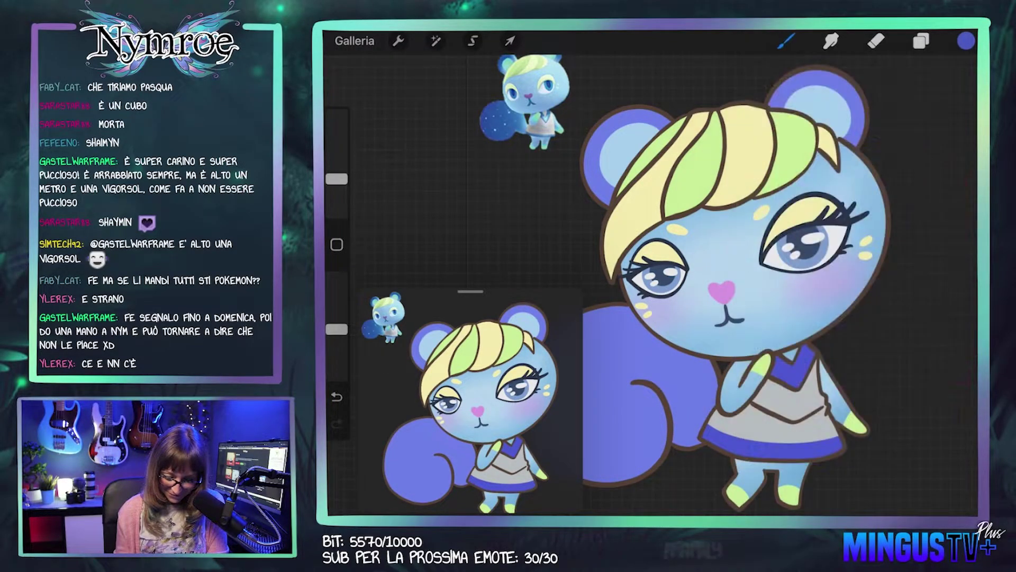
{"action": "left_click_drag", "start_coordinate": [688, 264], "coordinate": [794, 201]}
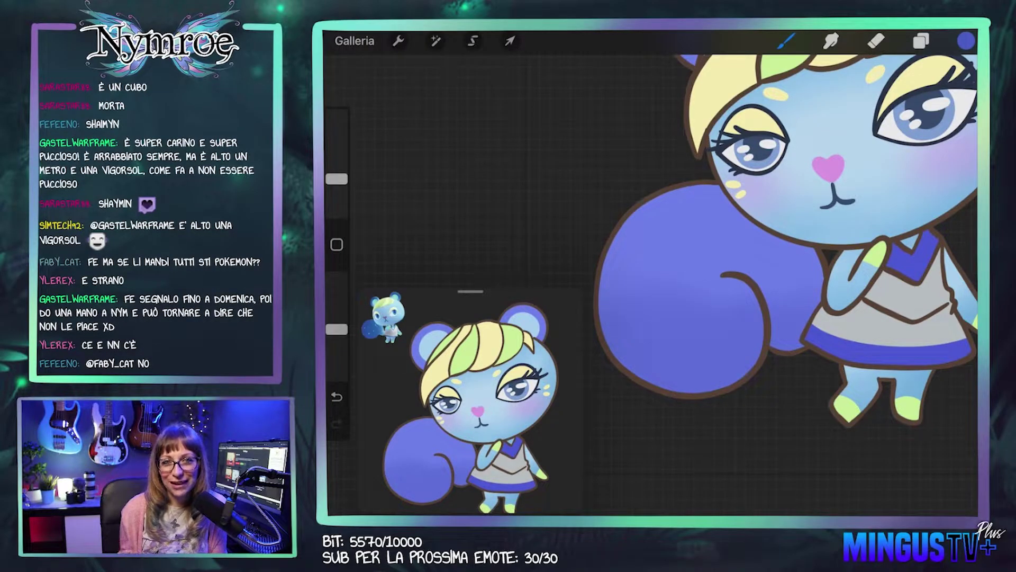
{"action": "left_click_drag", "start_coordinate": [794, 212], "coordinate": [783, 370]}
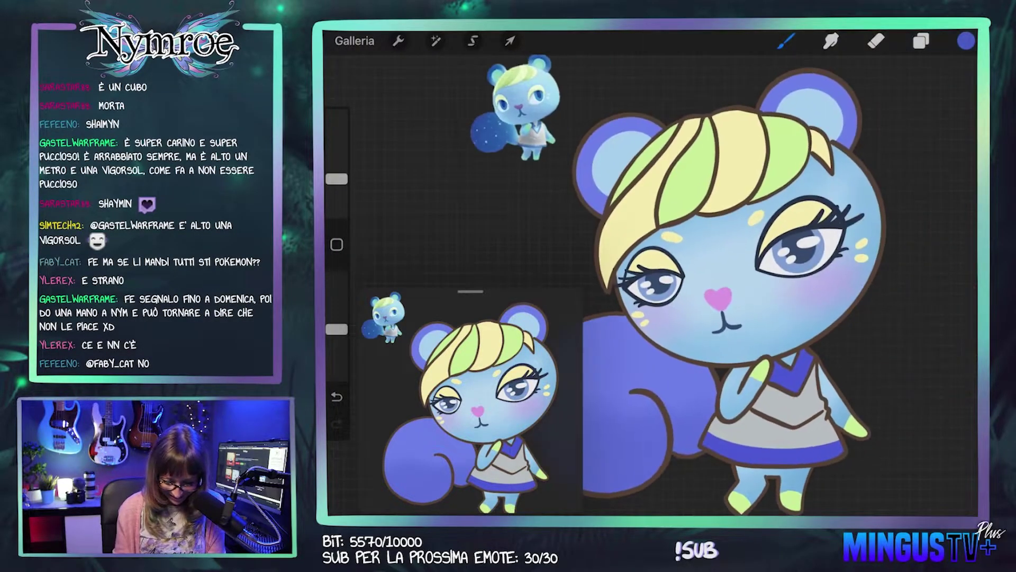
{"action": "left_click", "coordinate": [921, 40]}
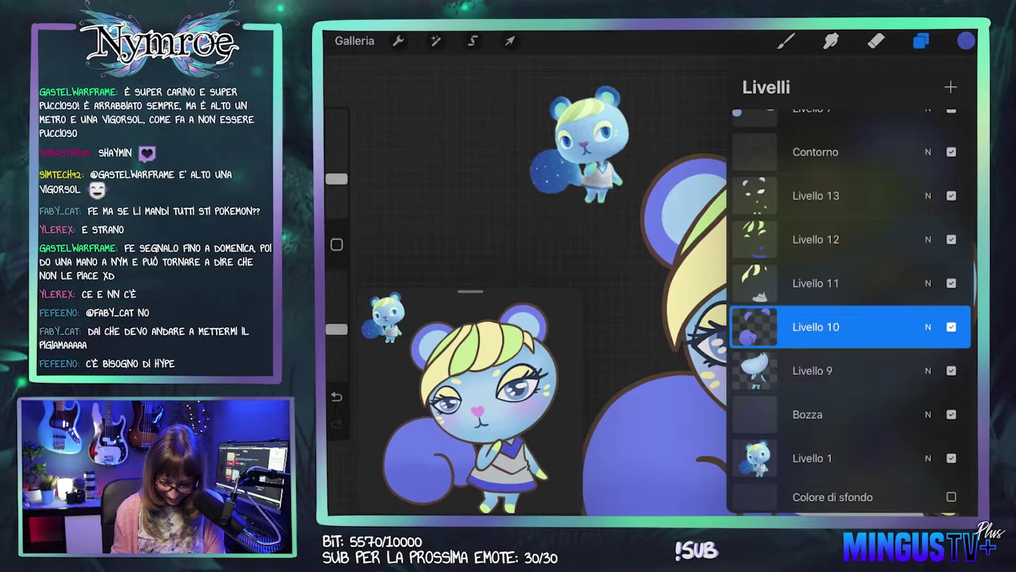
{"action": "left_click", "coordinate": [921, 41]}
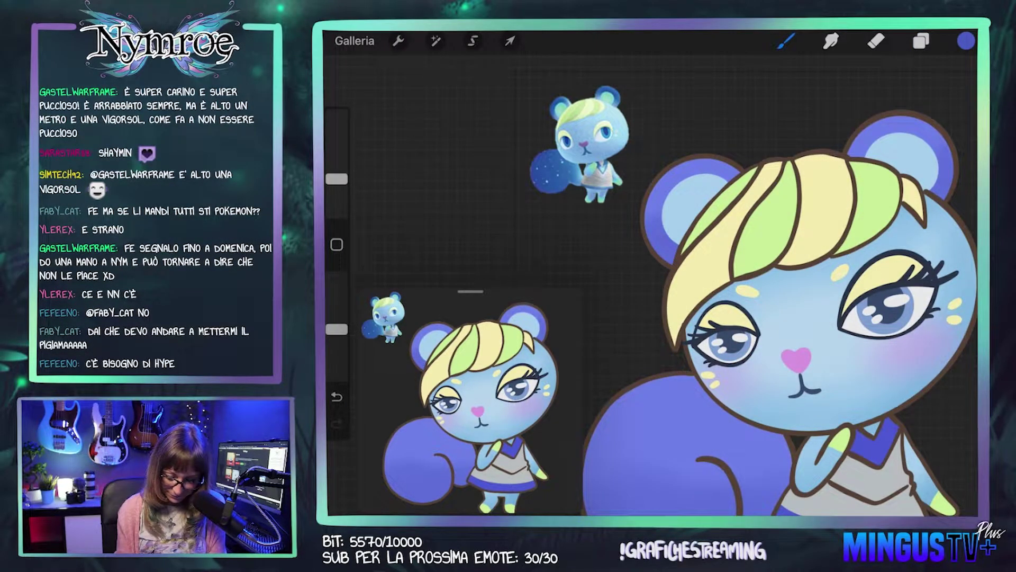
{"action": "left_click_drag", "start_coordinate": [795, 317], "coordinate": [794, 223]}
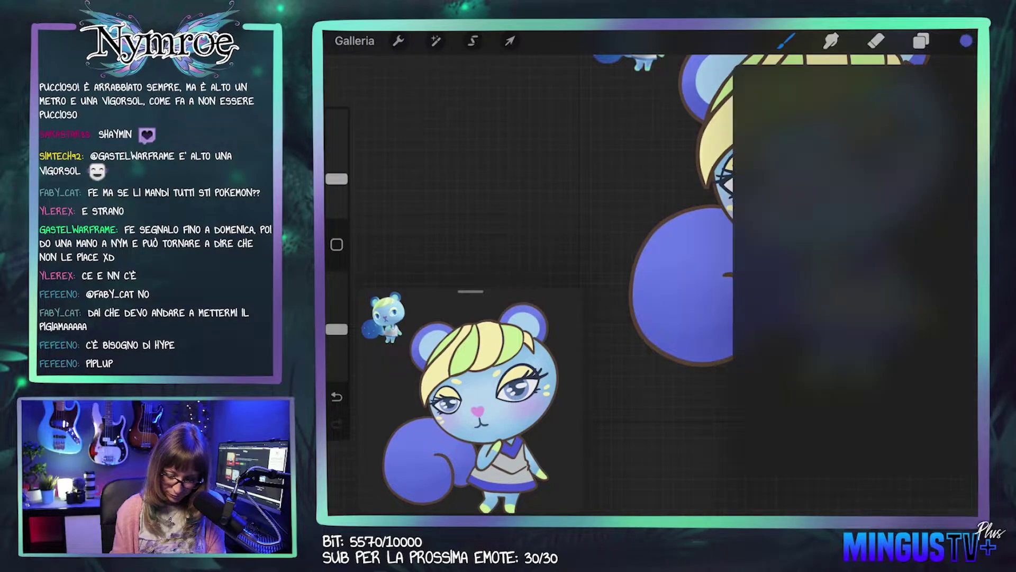
{"action": "left_click", "coordinate": [966, 41]}
{"action": "left_click", "coordinate": [786, 41]}
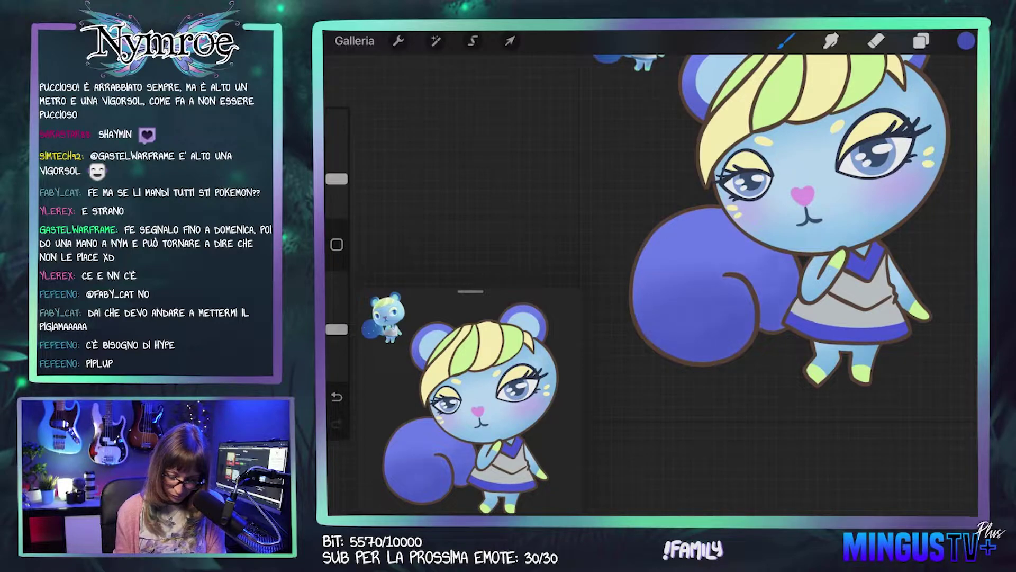
{"action": "left_click_drag", "start_coordinate": [742, 212], "coordinate": [652, 307]}
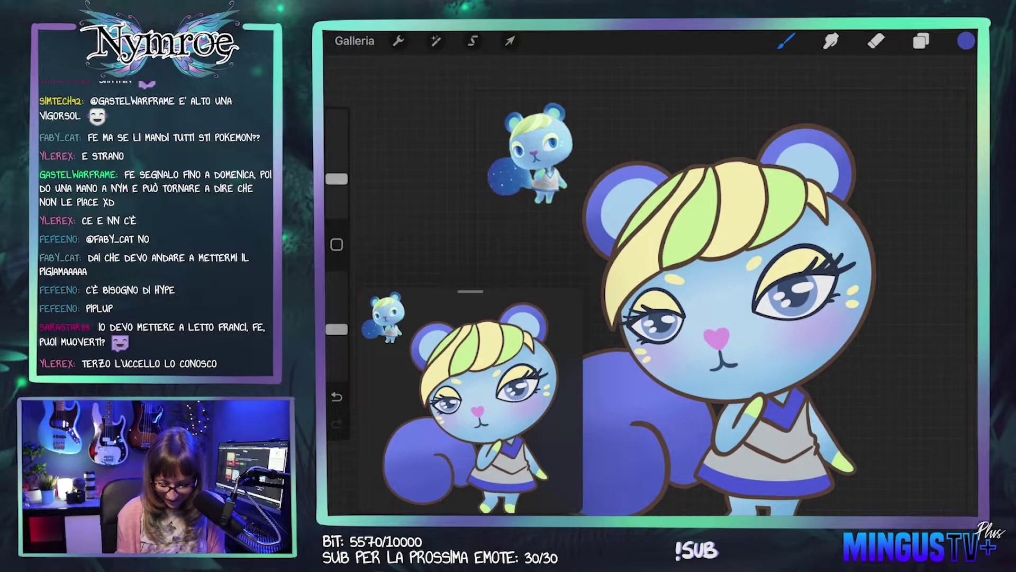
{"action": "mouse_move", "coordinate": [717, 336]}
{"action": "left_mouse_down"}
{"action": "mouse_move", "coordinate": [783, 283]}
{"action": "mouse_move", "coordinate": [813, 207]}
{"action": "mouse_move", "coordinate": [819, 212]}
{"action": "left_mouse_up"}
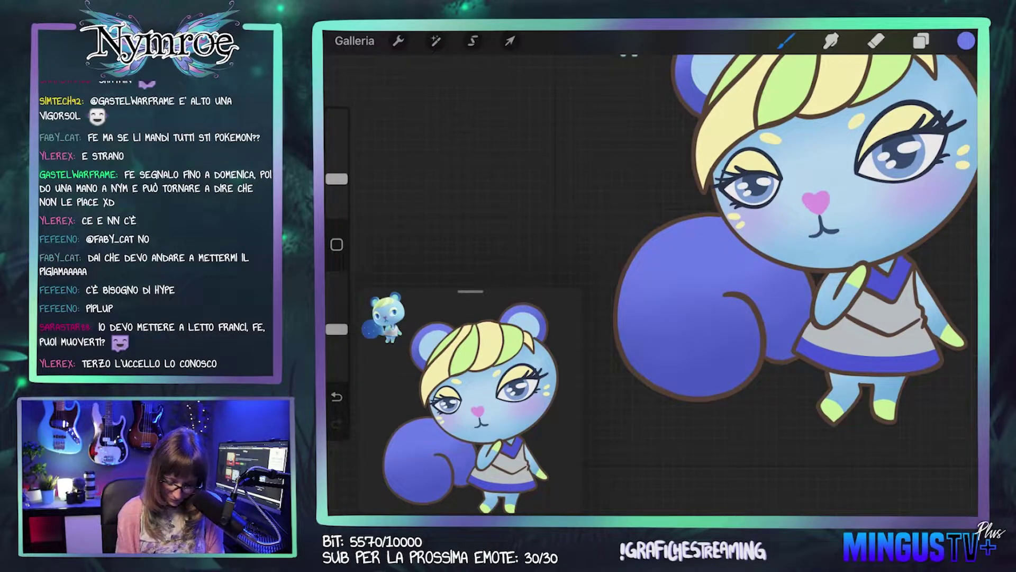
Step: Try lighter blue airbrush shading on the upper tail, then undo it
{"action": "left_click", "coordinate": [966, 41]}
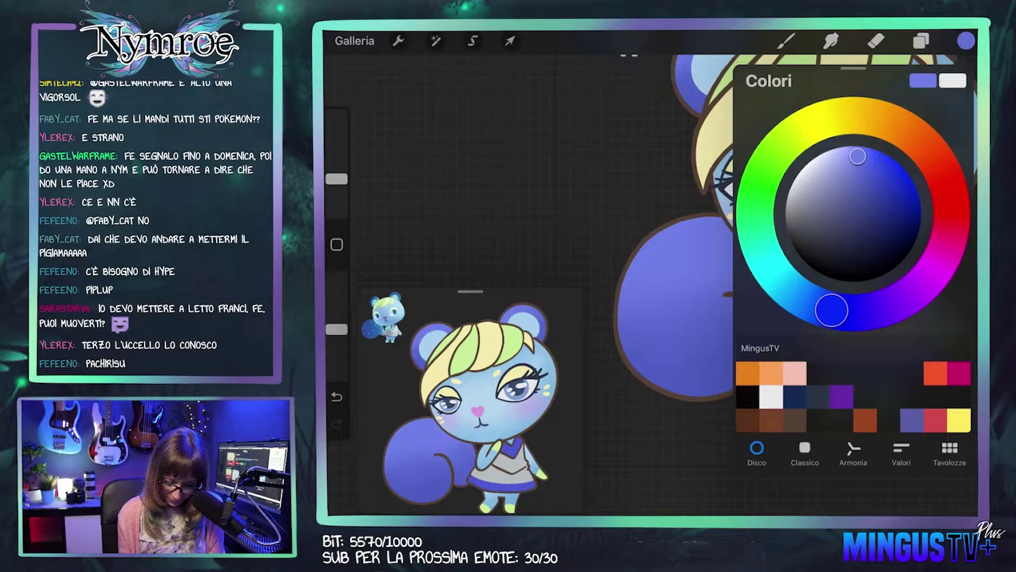
{"action": "left_click", "coordinate": [787, 41]}
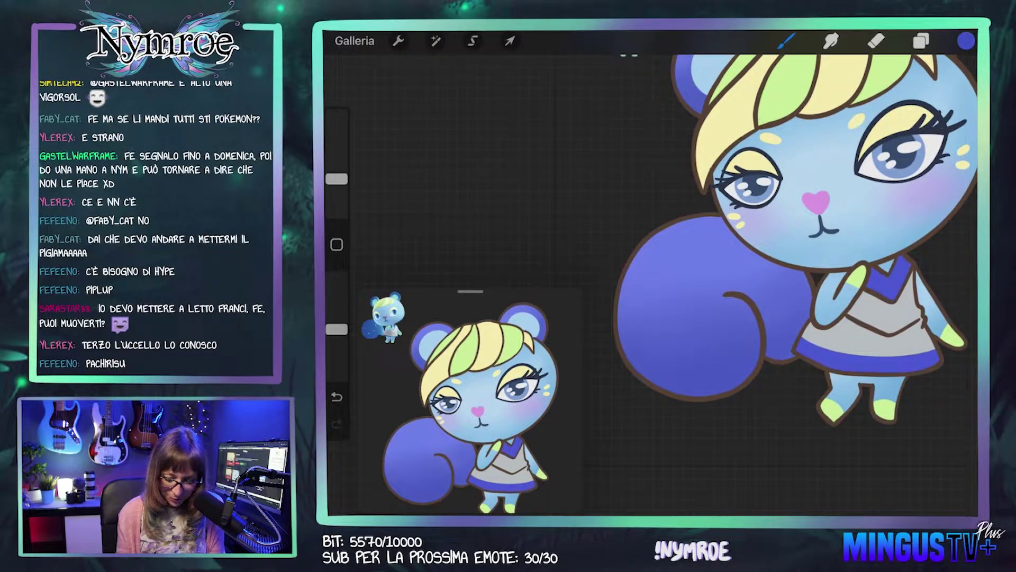
{"action": "left_click", "coordinate": [966, 40]}
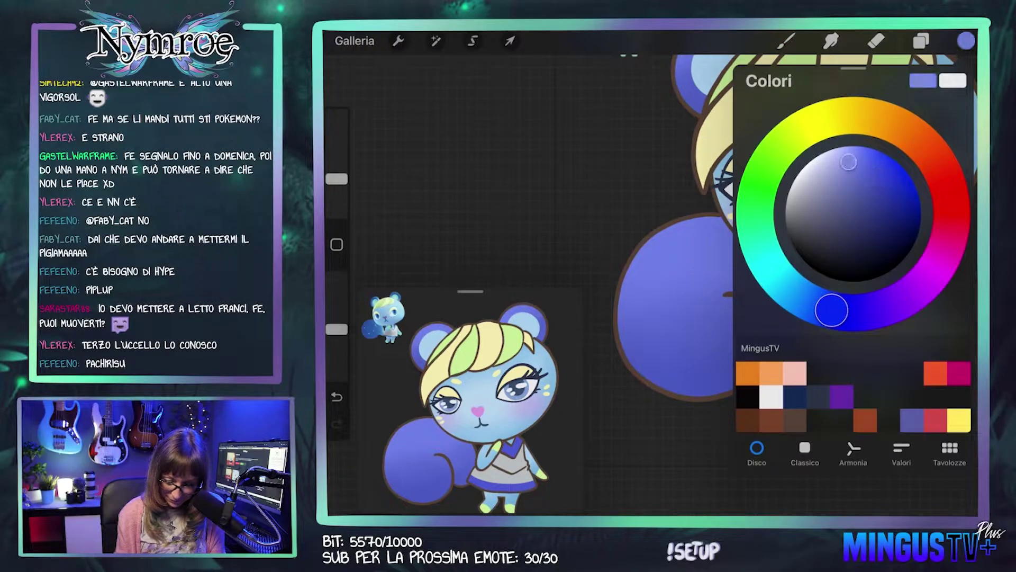
{"action": "left_click", "coordinate": [832, 154]}
{"action": "left_click", "coordinate": [786, 41]}
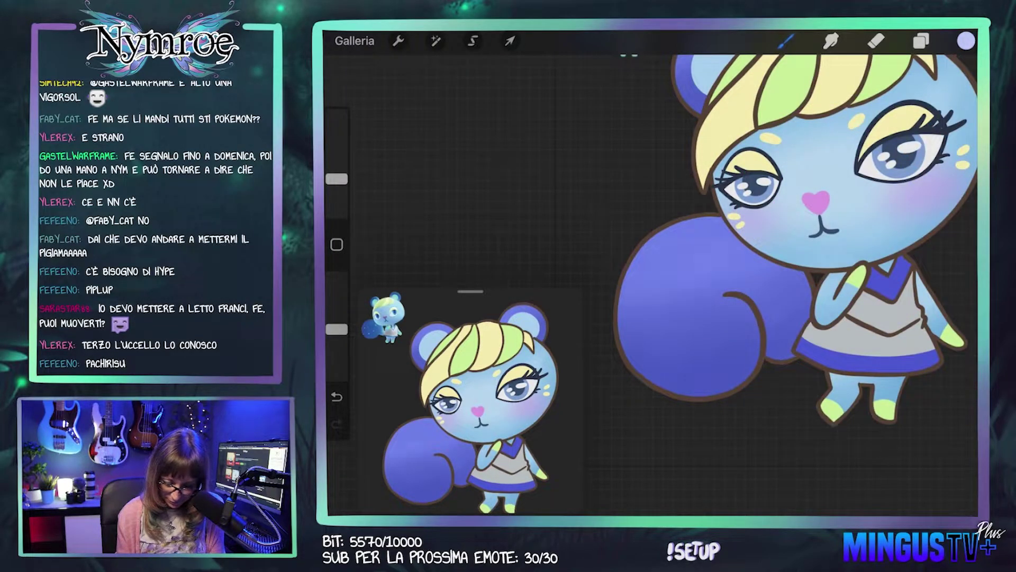
{"action": "left_click_drag", "start_coordinate": [652, 307], "coordinate": [757, 291]}
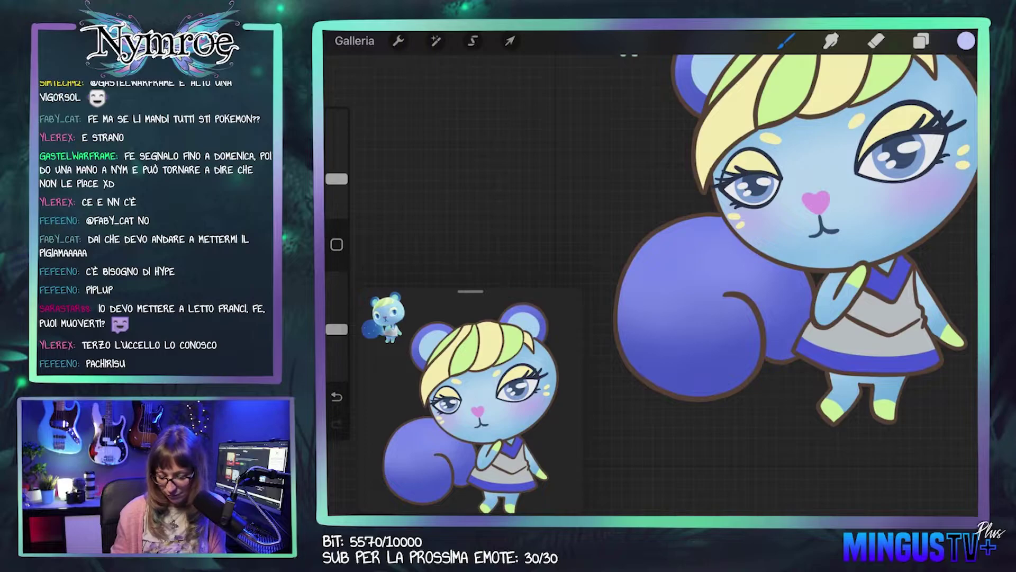
{"action": "key", "text": "ctrl+z"}
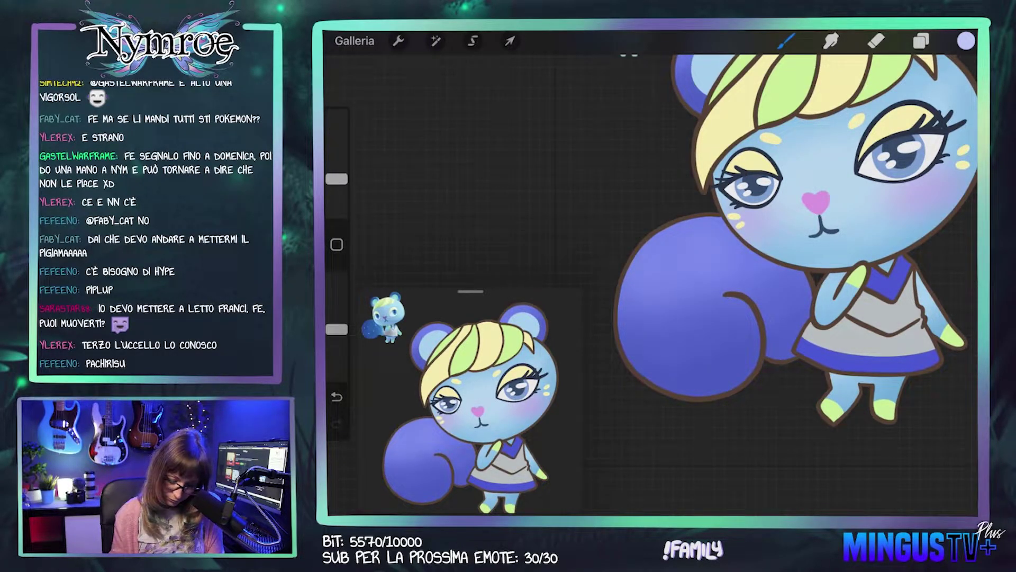
Step: Try purple and dark purple shading on the tail, undoing both strokes
{"action": "left_click", "coordinate": [966, 41]}
{"action": "left_click_drag", "start_coordinate": [831, 310], "coordinate": [907, 297]}
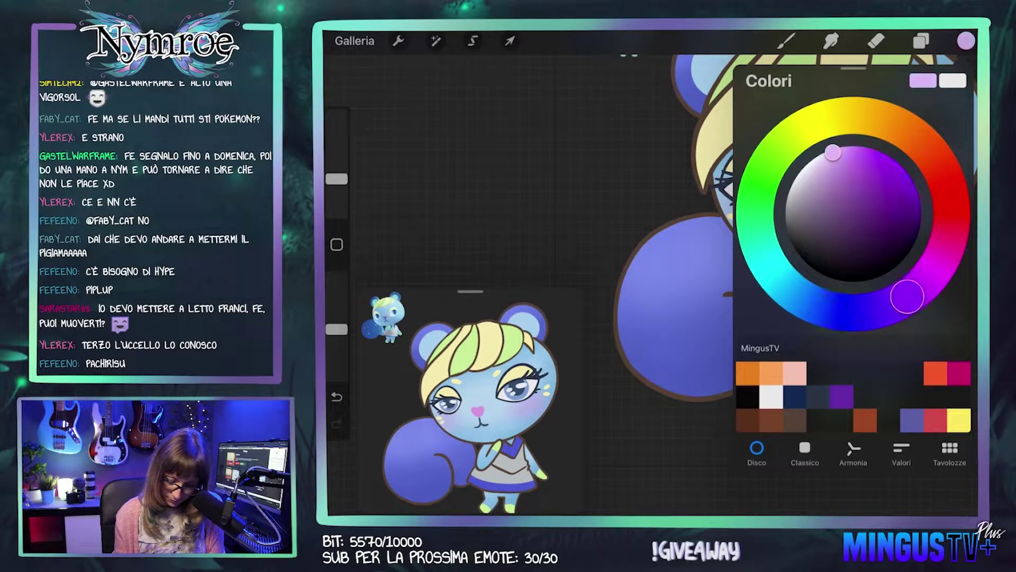
{"action": "left_click_drag", "start_coordinate": [833, 152], "coordinate": [830, 163]}
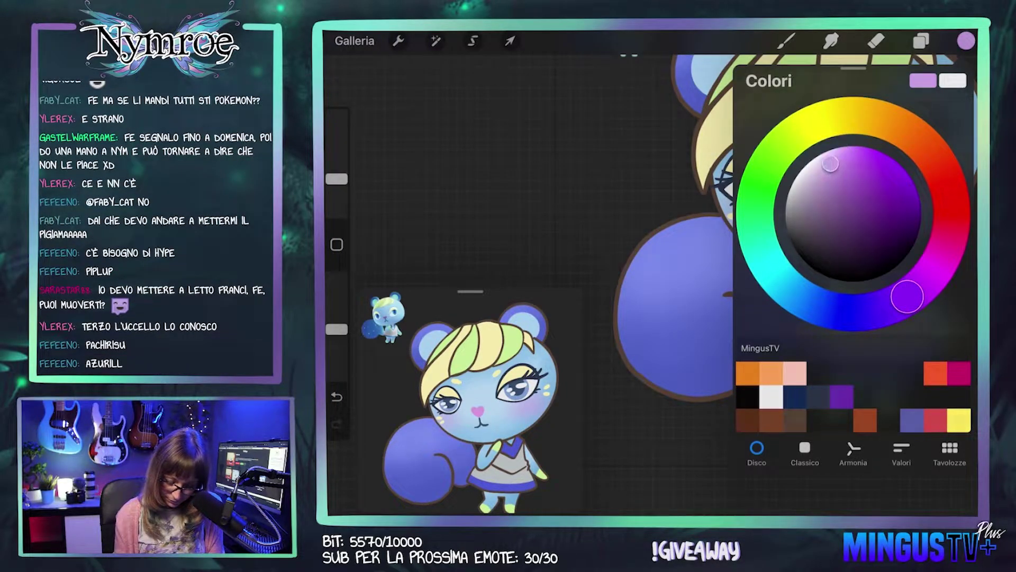
{"action": "left_click", "coordinate": [787, 41]}
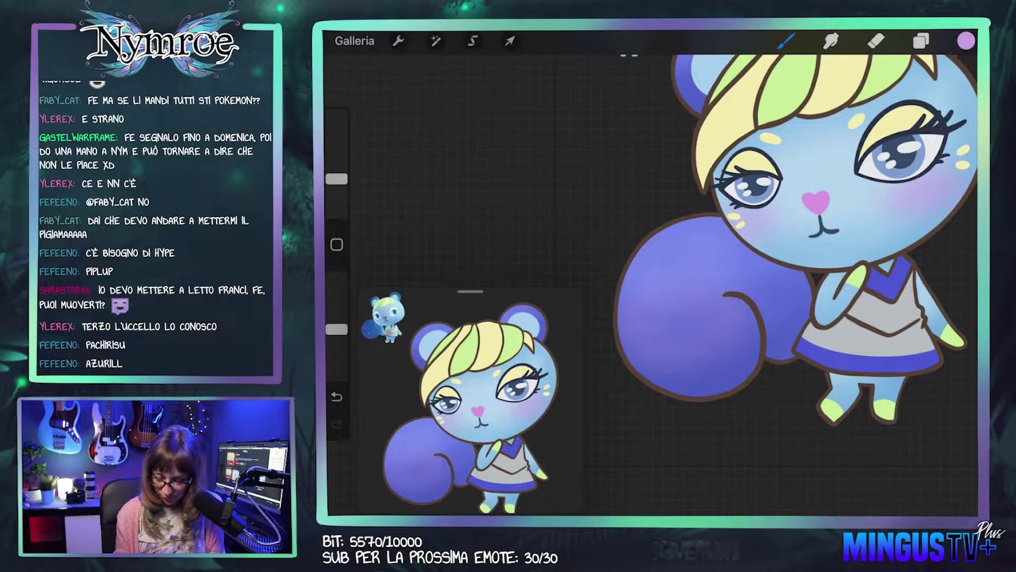
{"action": "key", "text": "ctrl+z"}
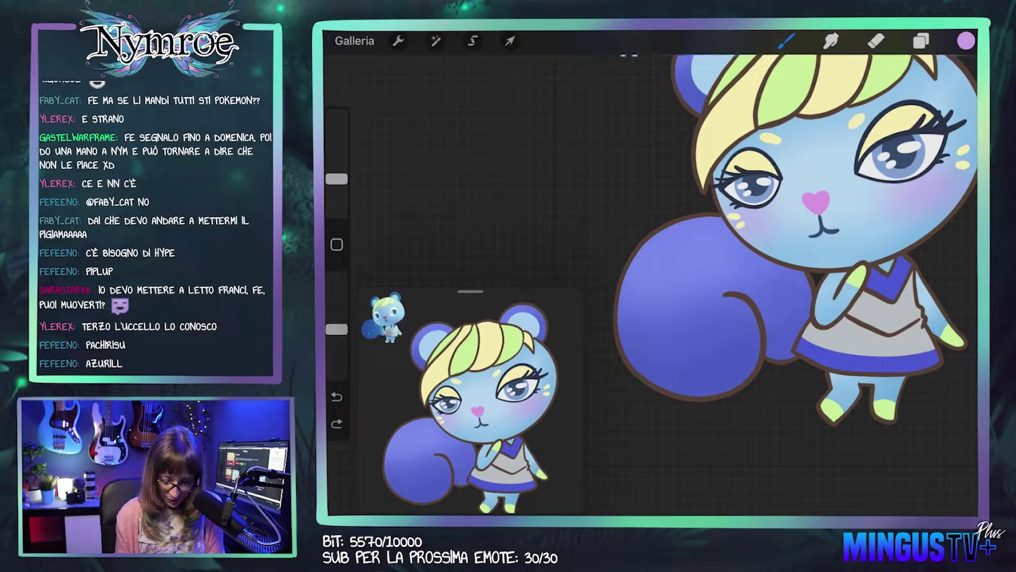
{"action": "left_click", "coordinate": [966, 41]}
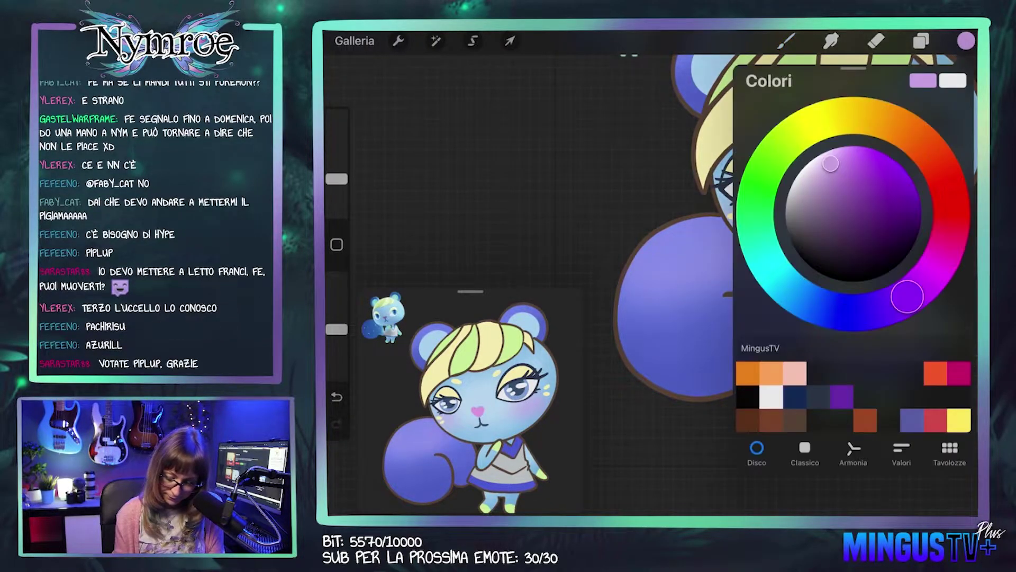
{"action": "left_click_drag", "start_coordinate": [830, 163], "coordinate": [888, 205]}
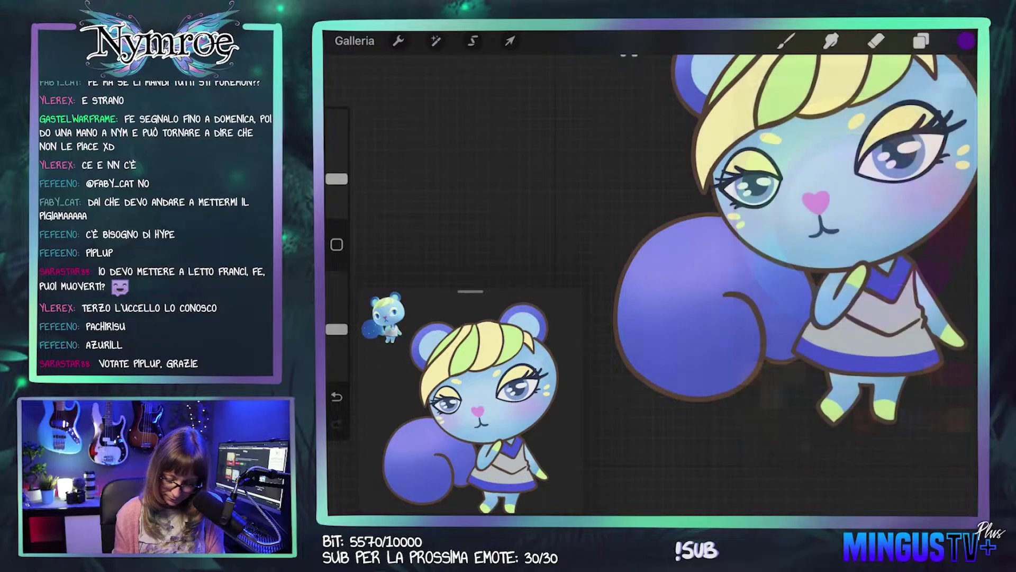
{"action": "left_click", "coordinate": [786, 41]}
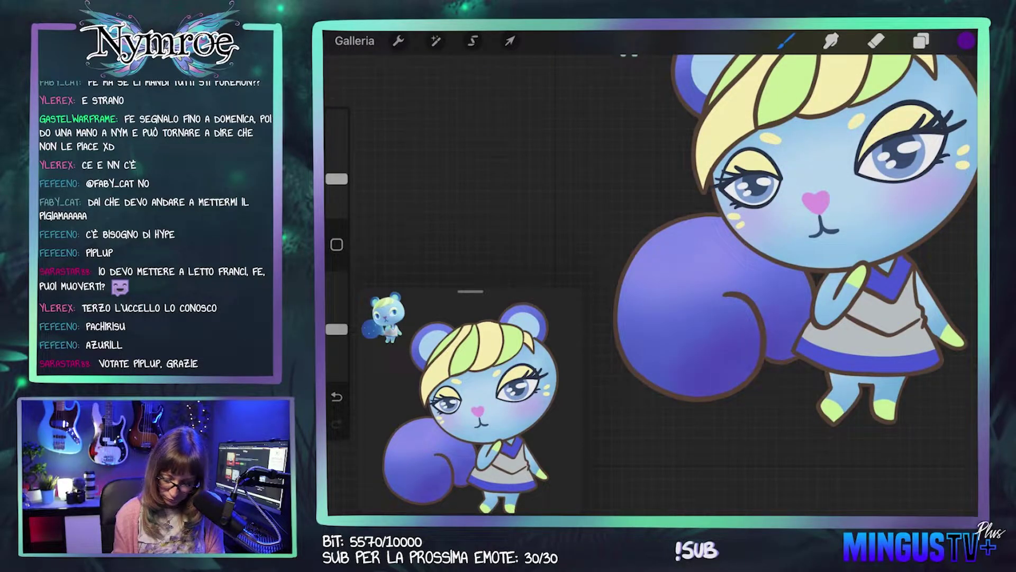
{"action": "key", "text": "ctrl+z"}
Step: Enlarge the brush and shade the lower tail with a lighter purple
{"action": "left_click_drag", "start_coordinate": [337, 179], "coordinate": [337, 171]}
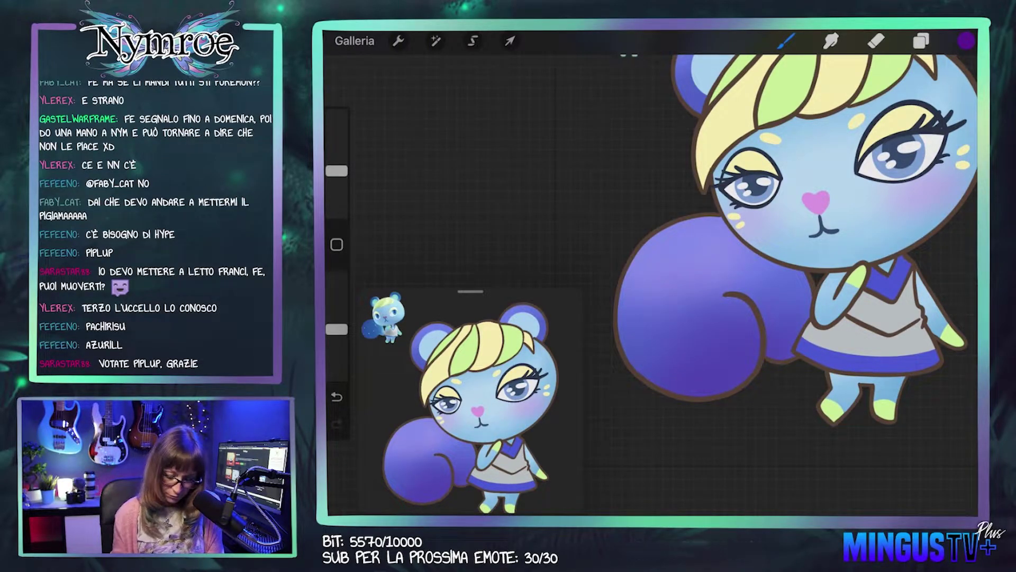
{"action": "key", "text": "ctrl+z"}
{"action": "left_click", "coordinate": [966, 41]}
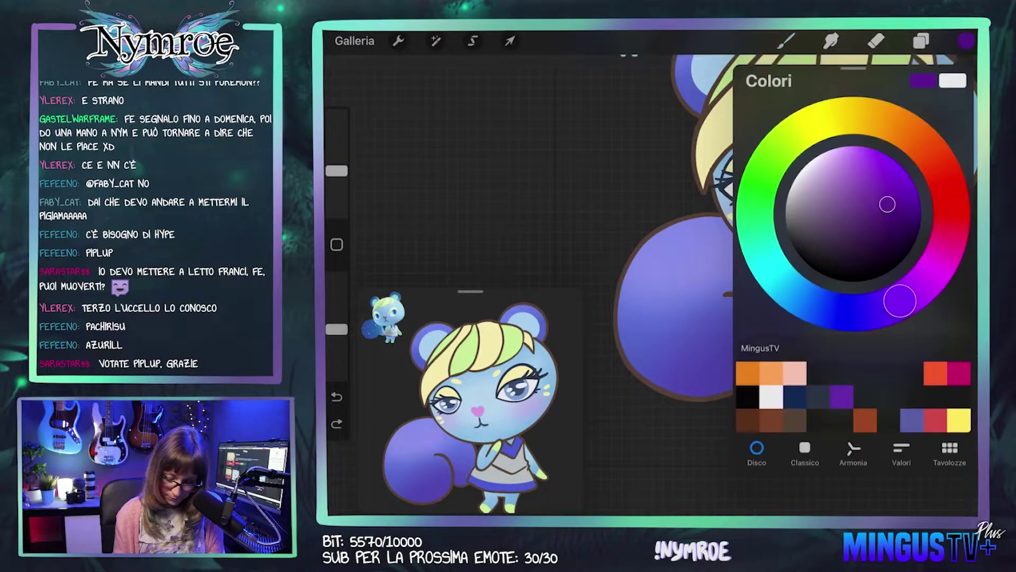
{"action": "left_click", "coordinate": [858, 184]}
{"action": "left_click", "coordinate": [787, 41]}
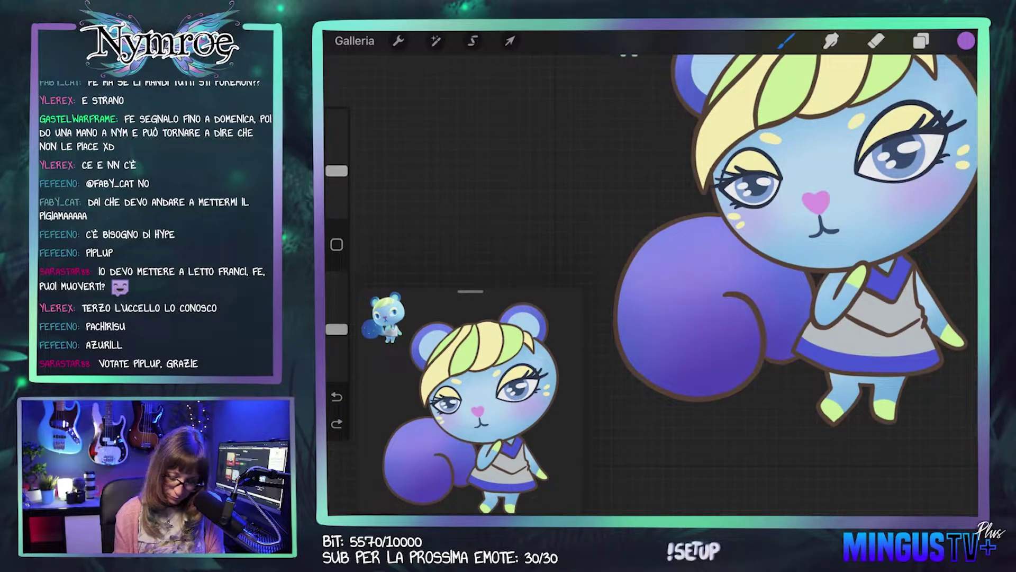
{"action": "left_click_drag", "start_coordinate": [662, 275], "coordinate": [688, 297]}
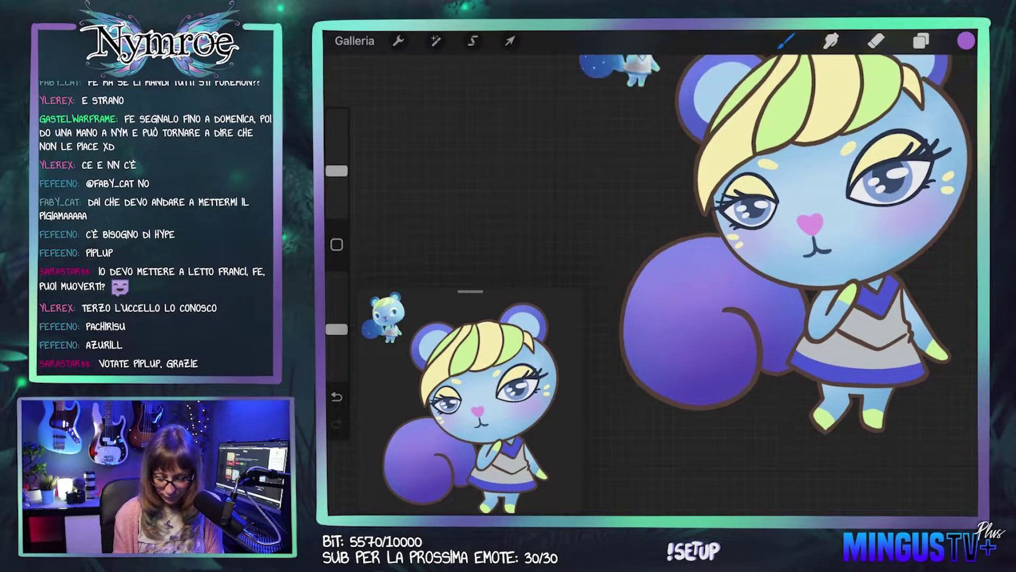
{"action": "scroll", "coordinate": [794, 265], "scroll_direction": "up", "scroll_amount": 3}
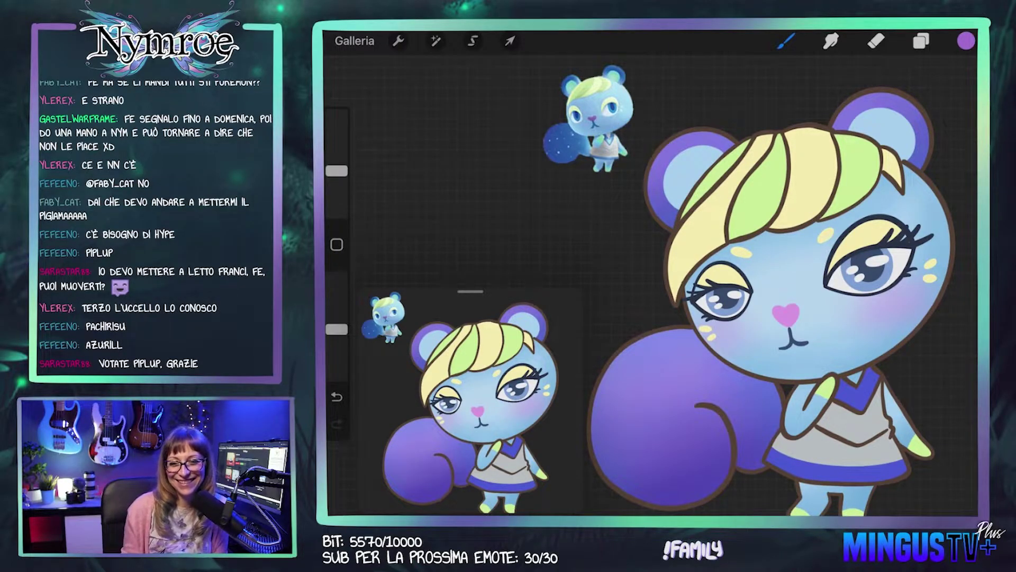
{"action": "scroll", "coordinate": [771, 275], "scroll_direction": "down", "scroll_amount": 2}
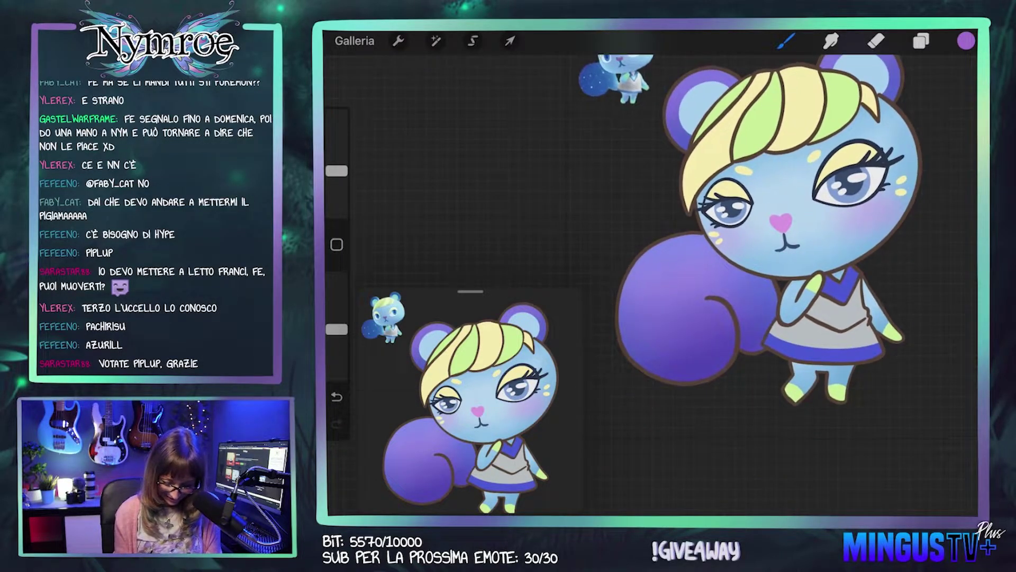
{"action": "left_click", "coordinate": [966, 41]}
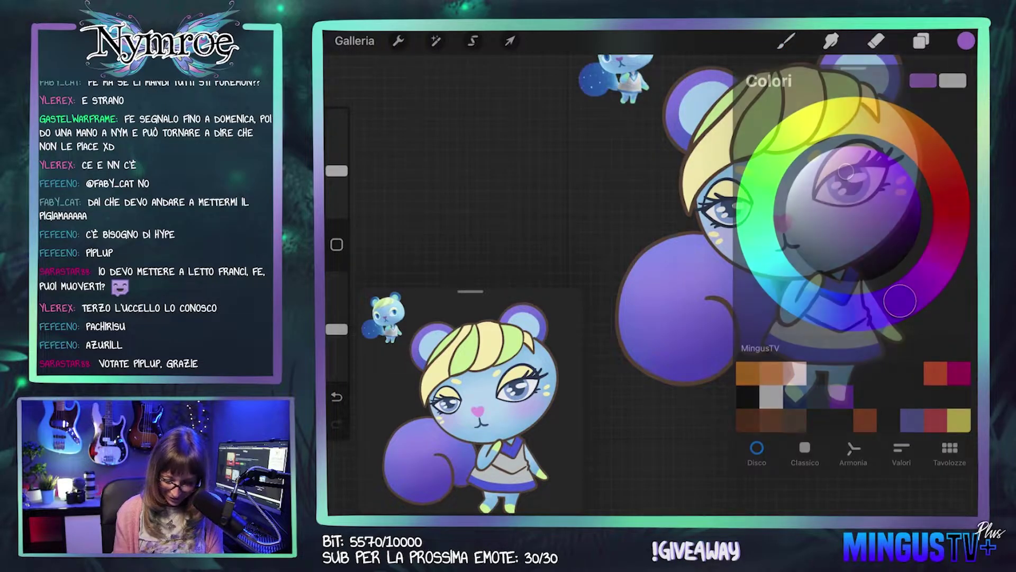
Step: Undo the last tail stroke and zoom out to show the whole squirrel
{"action": "left_click", "coordinate": [714, 120]}
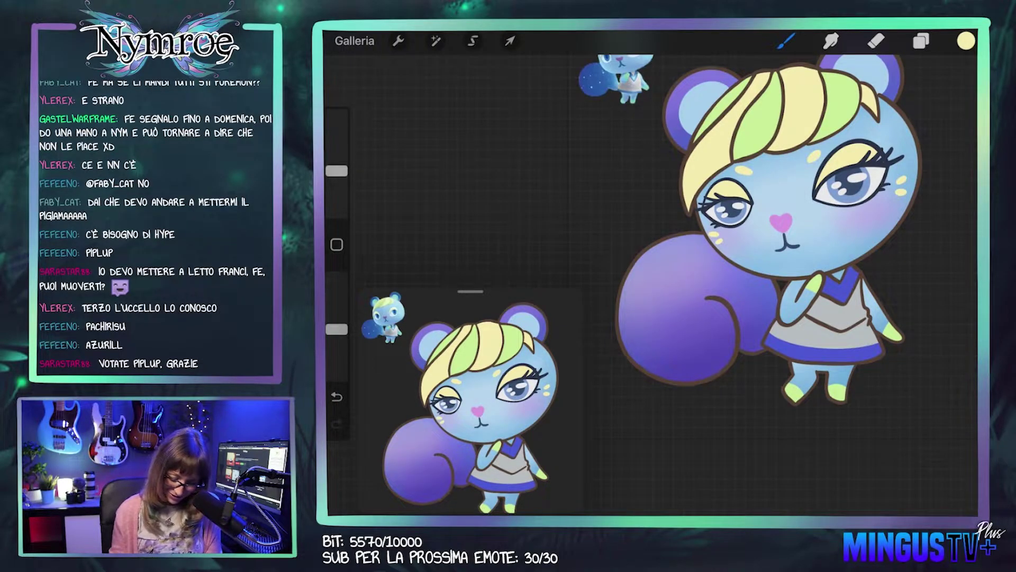
{"action": "key", "text": "ctrl+z"}
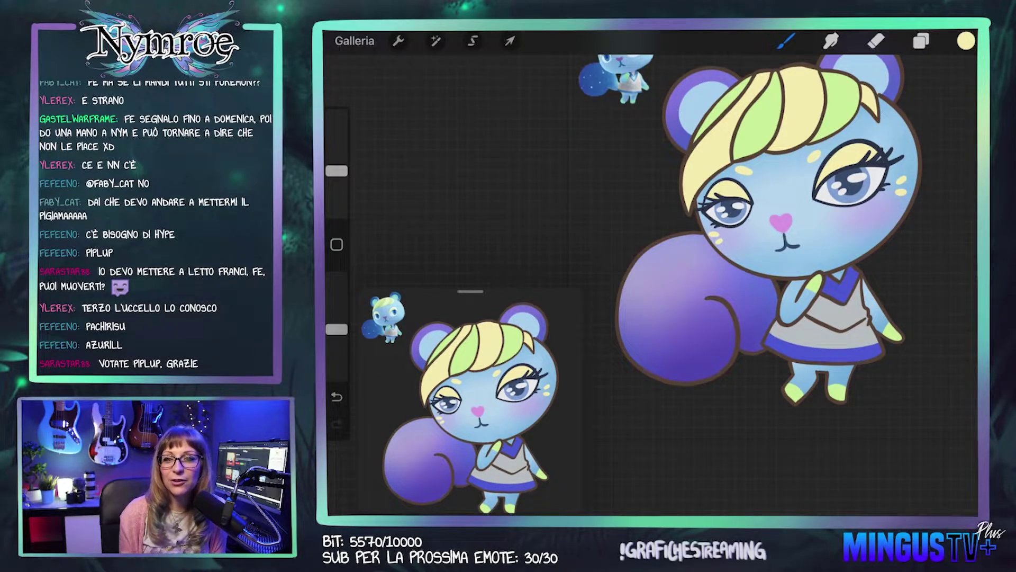
{"action": "left_click_drag", "start_coordinate": [768, 212], "coordinate": [713, 281]}
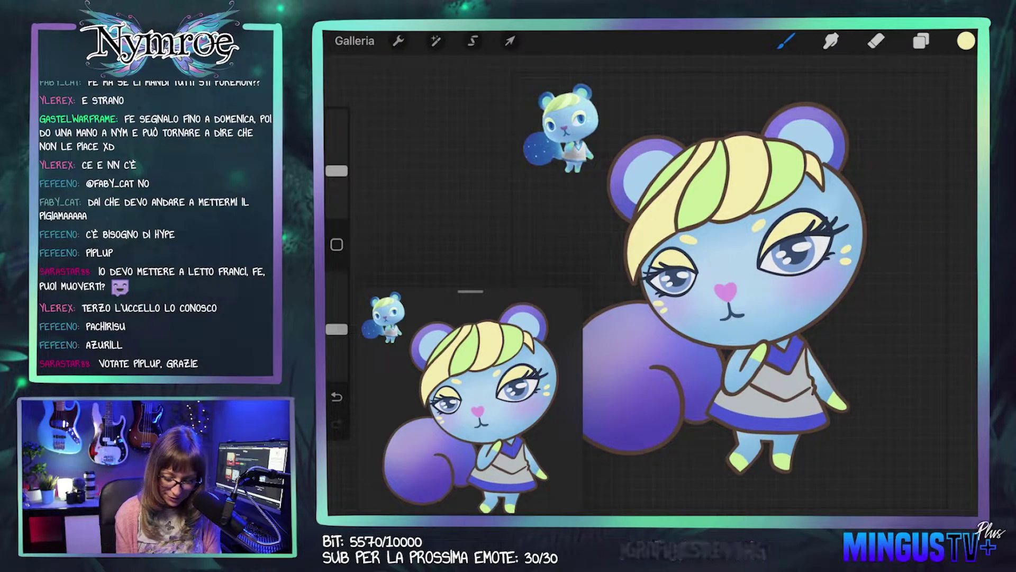
{"action": "mouse_move", "coordinate": [741, 238]}
{"action": "left_mouse_down"}
{"action": "mouse_move", "coordinate": [789, 196]}
{"action": "mouse_move", "coordinate": [751, 222]}
{"action": "left_mouse_up"}
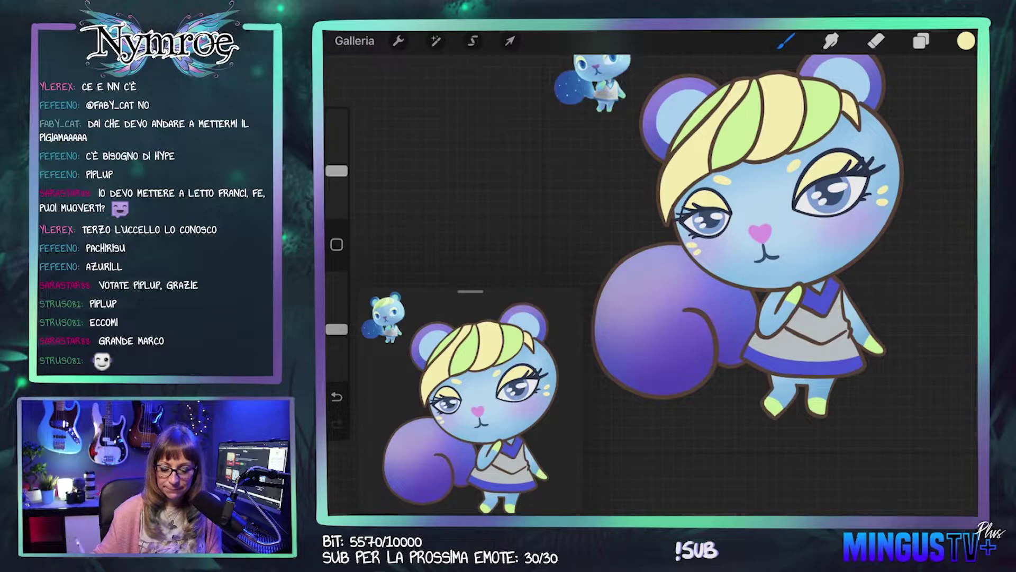
{"action": "scroll", "coordinate": [741, 254], "scroll_direction": "up", "scroll_amount": 2}
Step: Switch to Livello 11 and darken the yellow painting colour slightly
{"action": "left_click", "coordinate": [921, 41]}
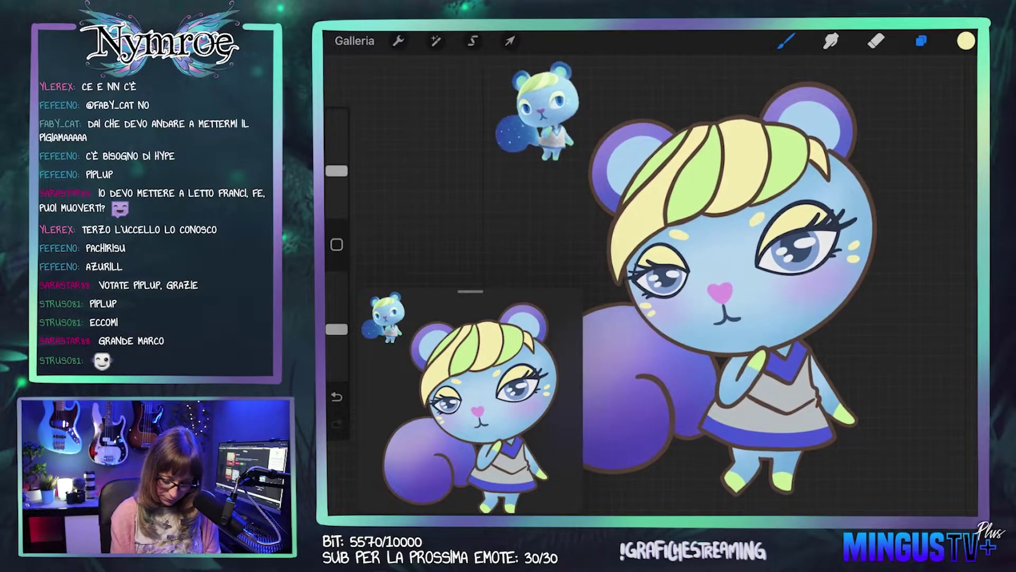
{"action": "left_click", "coordinate": [815, 283]}
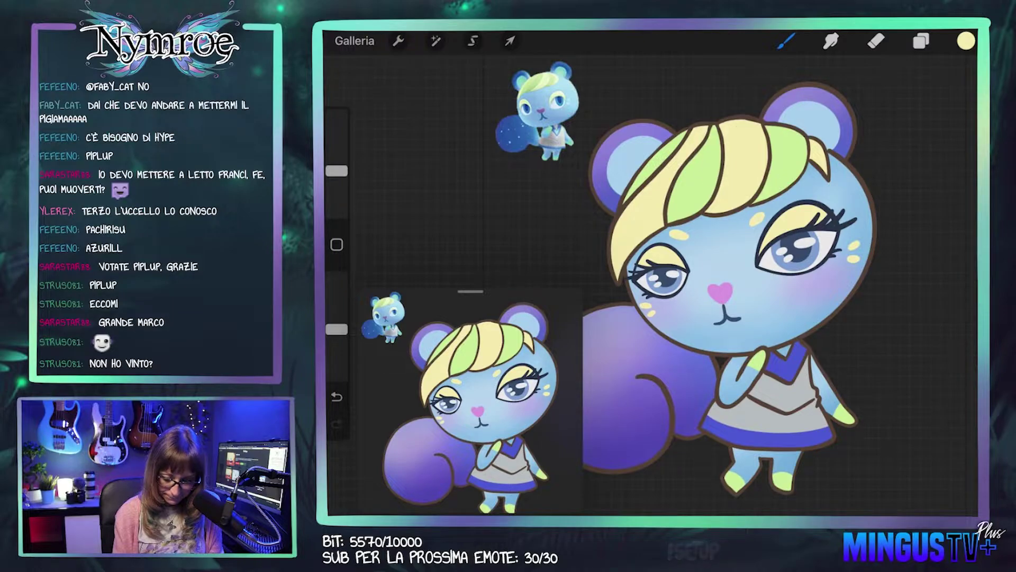
{"action": "left_click", "coordinate": [966, 41]}
{"action": "left_click_drag", "start_coordinate": [838, 154], "coordinate": [855, 167]}
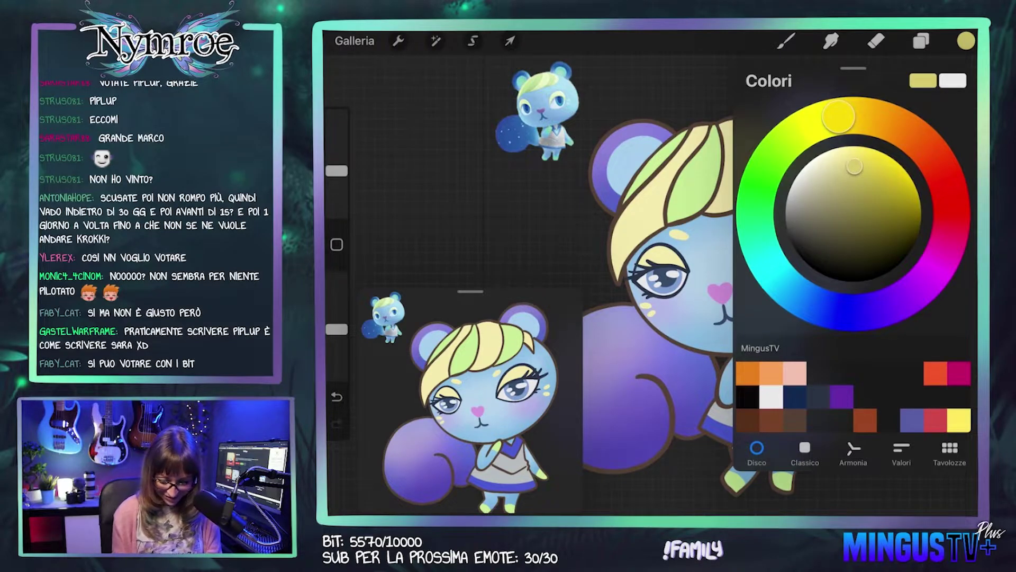
Step: Make the yellow painting colour paler
{"action": "left_click", "coordinate": [786, 41]}
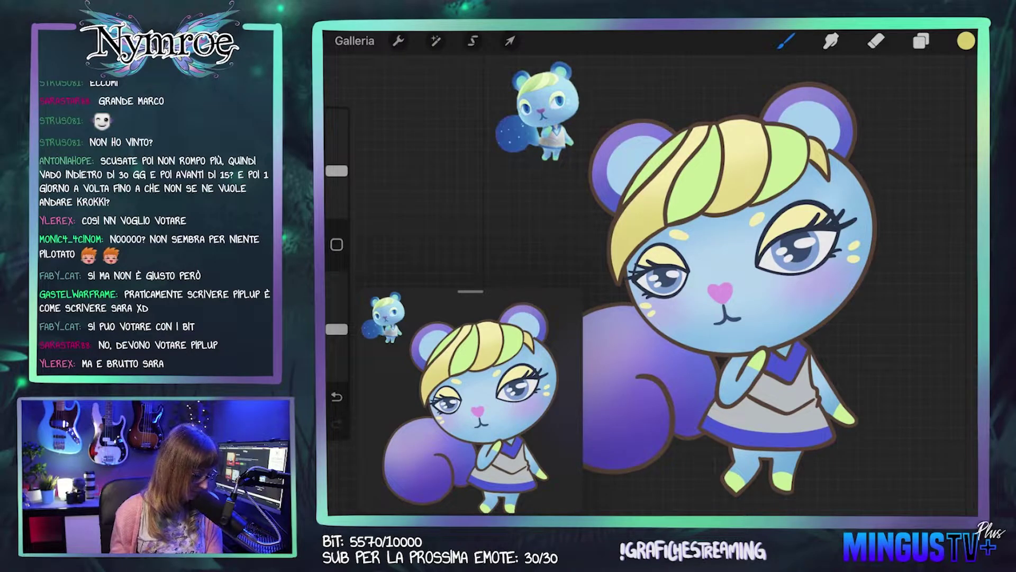
{"action": "left_click", "coordinate": [966, 41]}
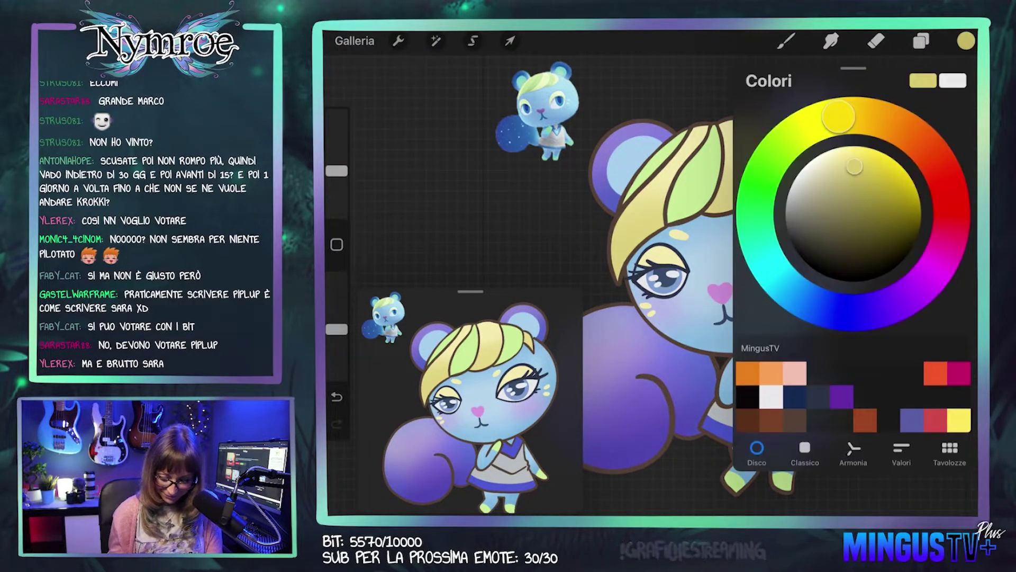
{"action": "left_click", "coordinate": [966, 41]}
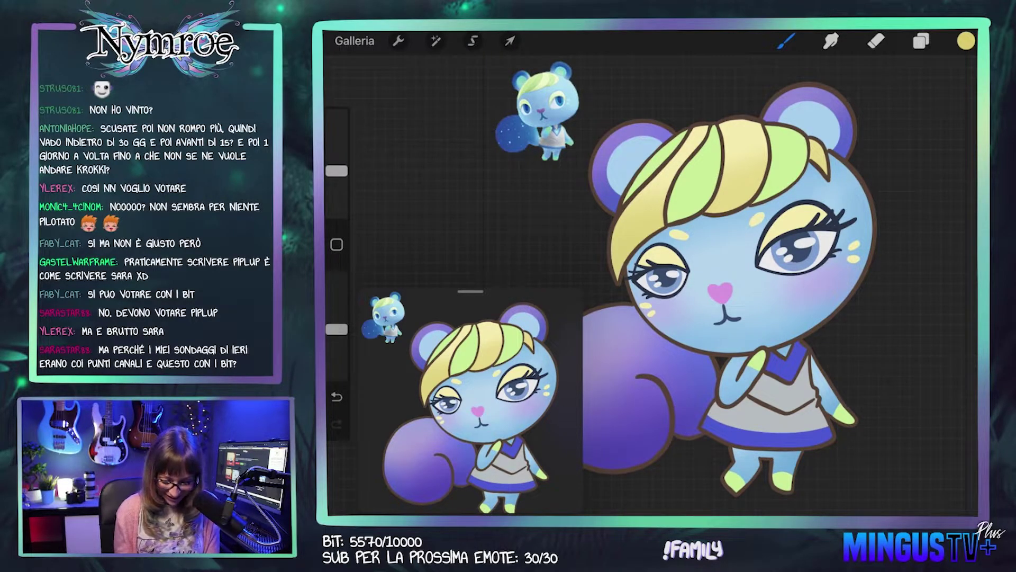
{"action": "left_click", "coordinate": [966, 41]}
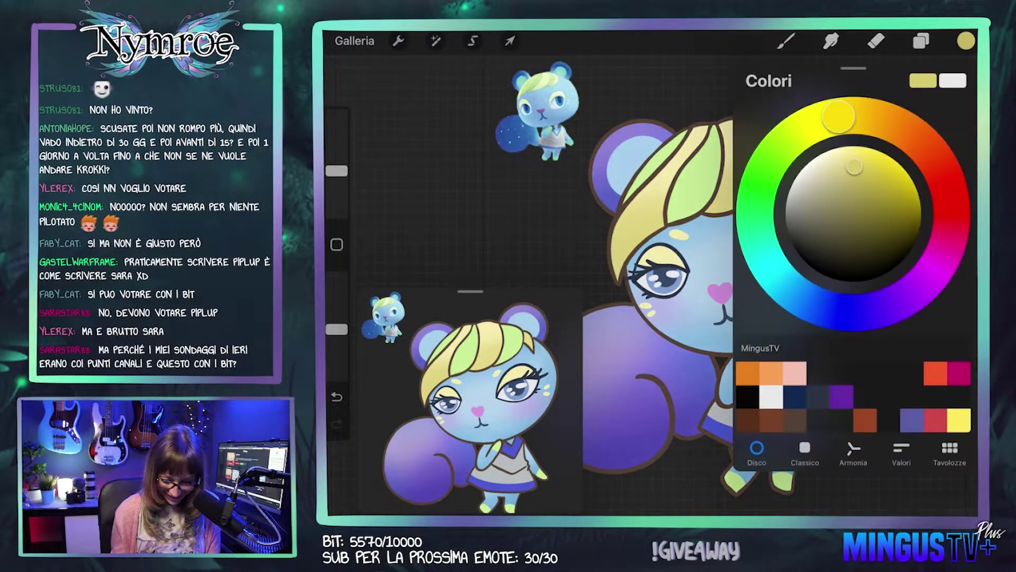
{"action": "left_click_drag", "start_coordinate": [854, 166], "coordinate": [825, 156]}
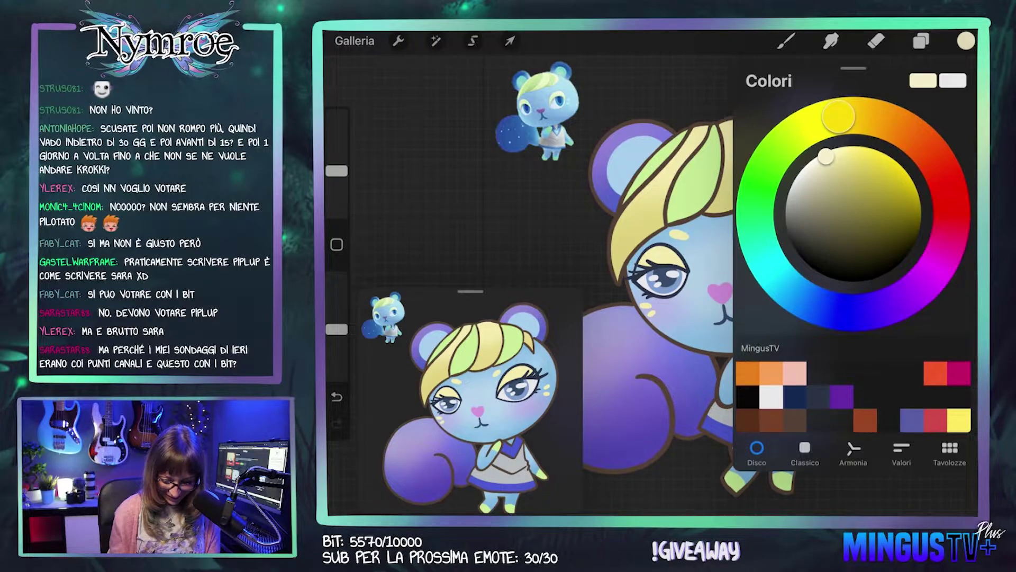
{"action": "left_click", "coordinate": [787, 41]}
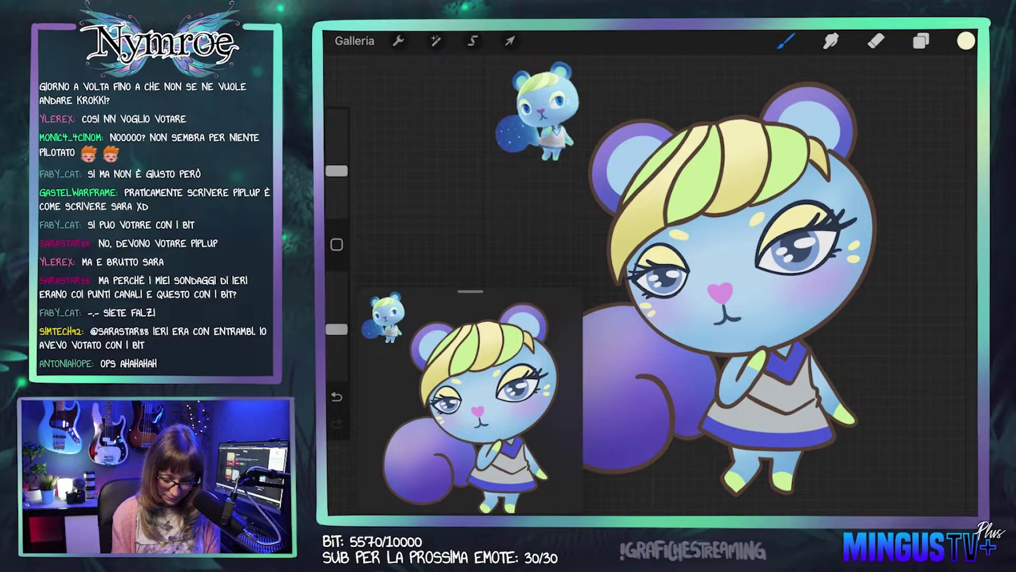
Step: Shift the hue to blue for a very pale blue-white colour
{"action": "left_click", "coordinate": [966, 40]}
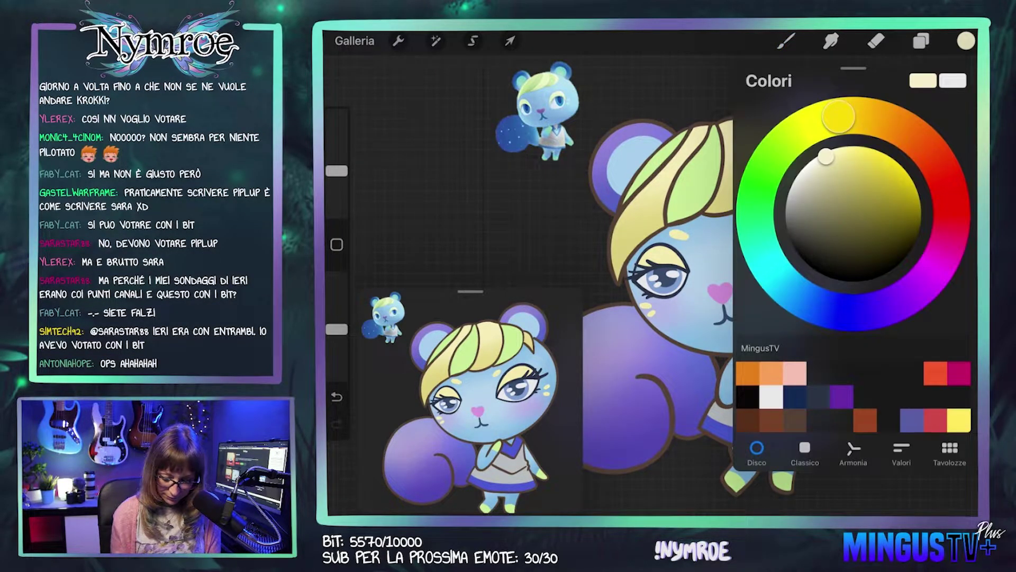
{"action": "left_click", "coordinate": [808, 300]}
{"action": "left_click", "coordinate": [966, 41]}
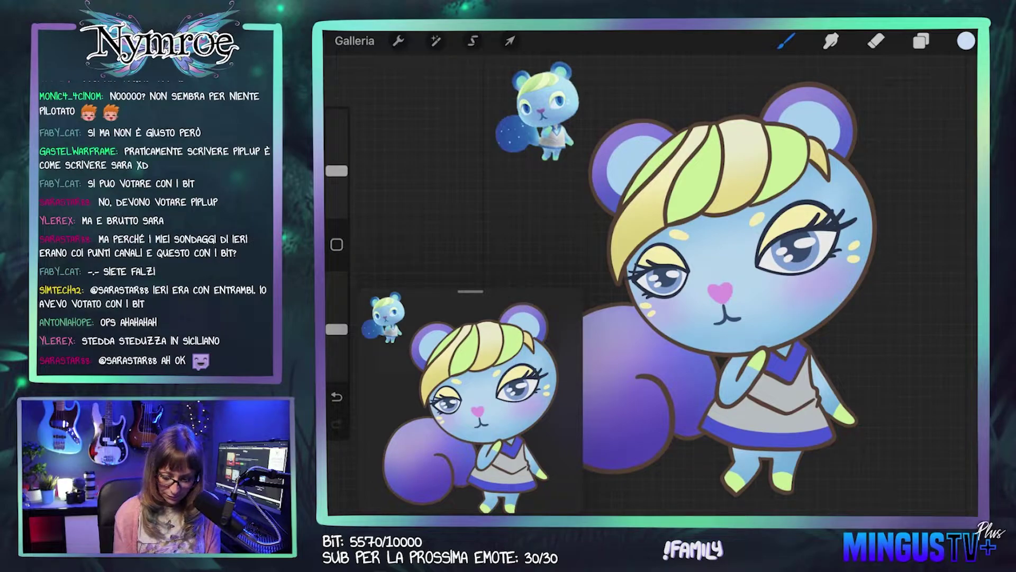
Step: Eyedrop the grey of the squirrel's dress as the painting colour
{"action": "left_click", "coordinate": [921, 40]}
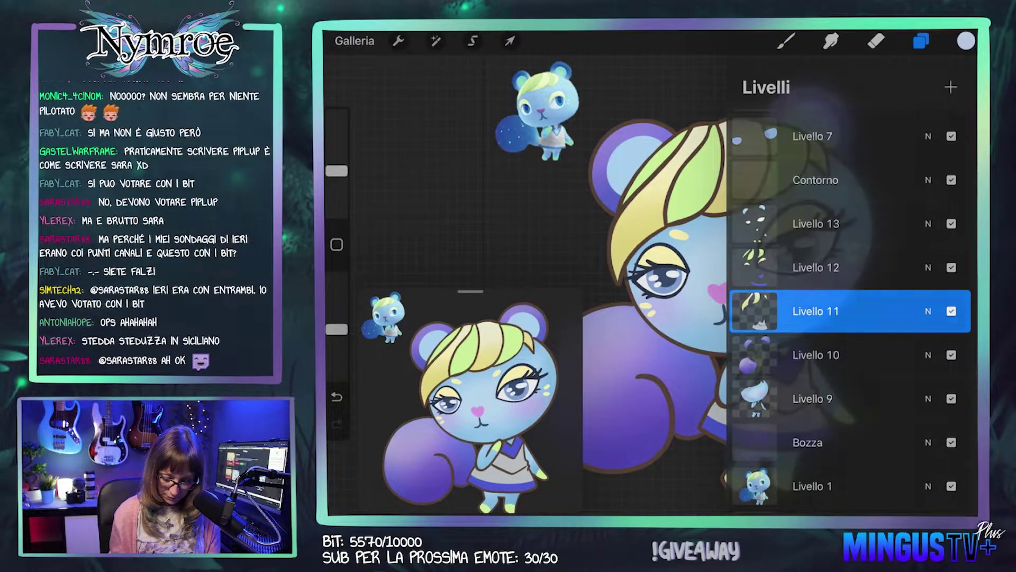
{"action": "left_click", "coordinate": [786, 41]}
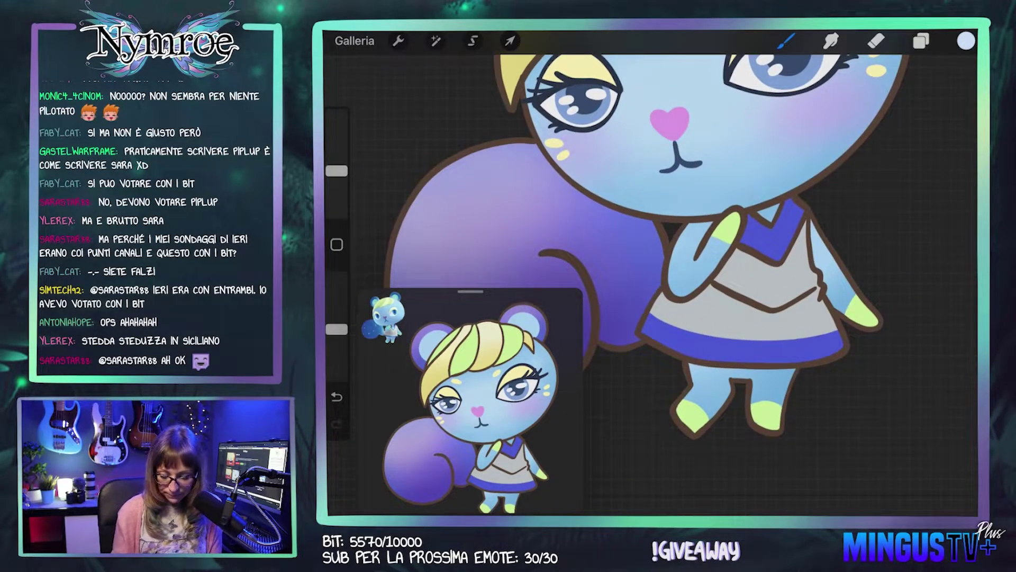
{"action": "left_click", "coordinate": [771, 257]}
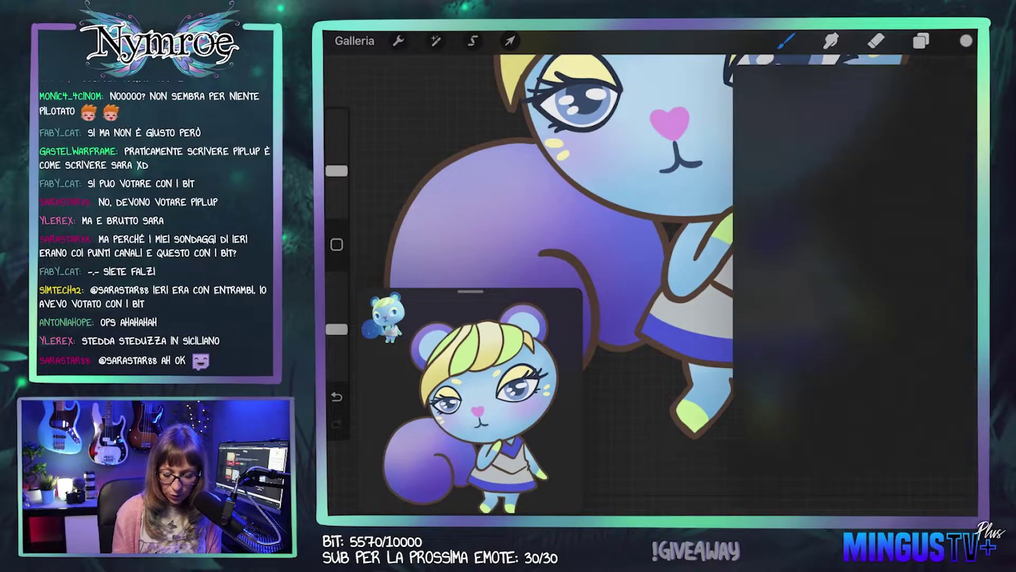
{"action": "left_click", "coordinate": [966, 41]}
{"action": "left_click", "coordinate": [966, 40]}
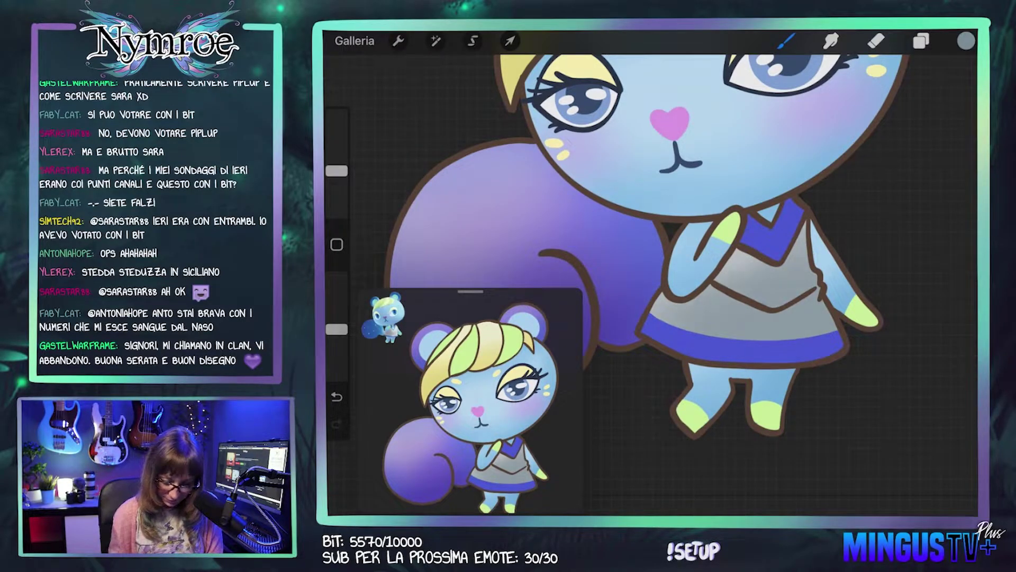
Step: Resample a lighter grey from the dress and confirm it in Colors
{"action": "left_click", "coordinate": [735, 239]}
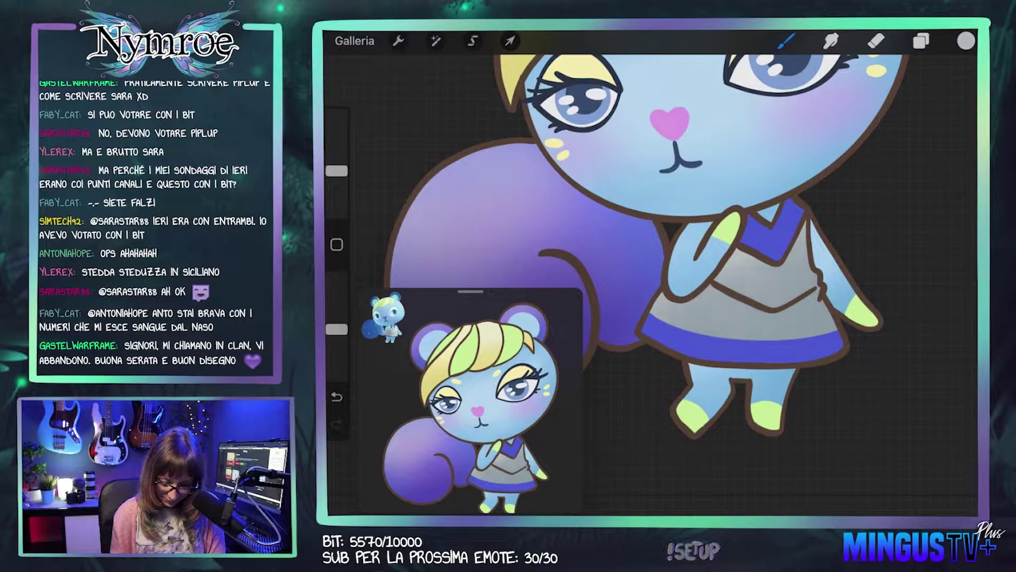
{"action": "left_click", "coordinate": [967, 41]}
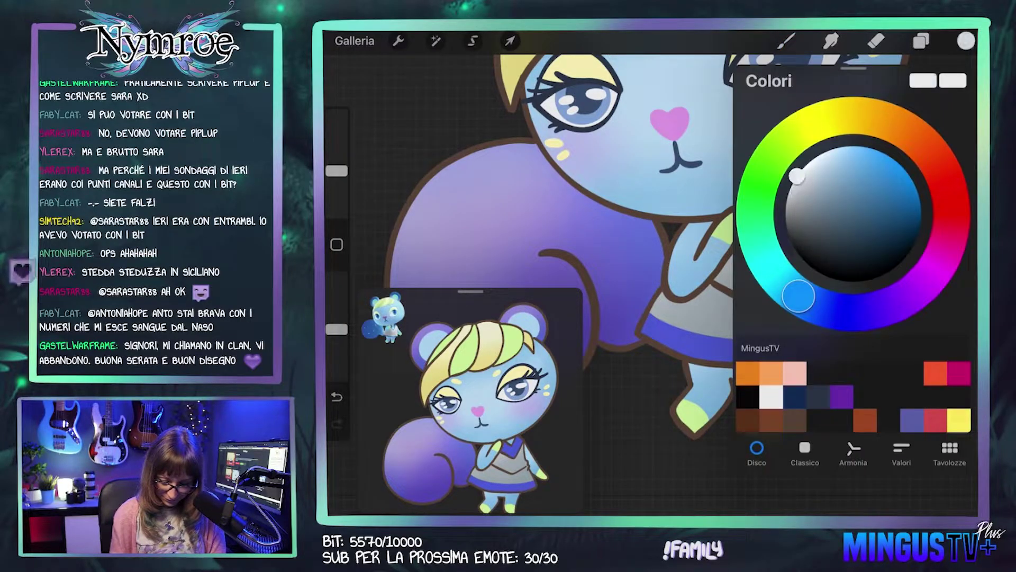
{"action": "left_click", "coordinate": [966, 41]}
{"action": "key", "text": "b"}
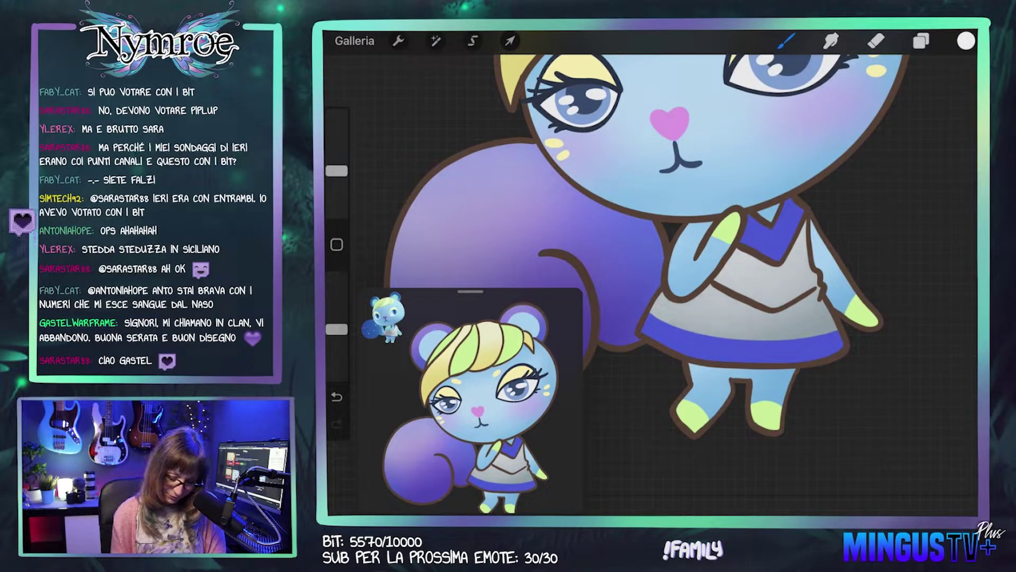
{"action": "left_click", "coordinate": [819, 294]}
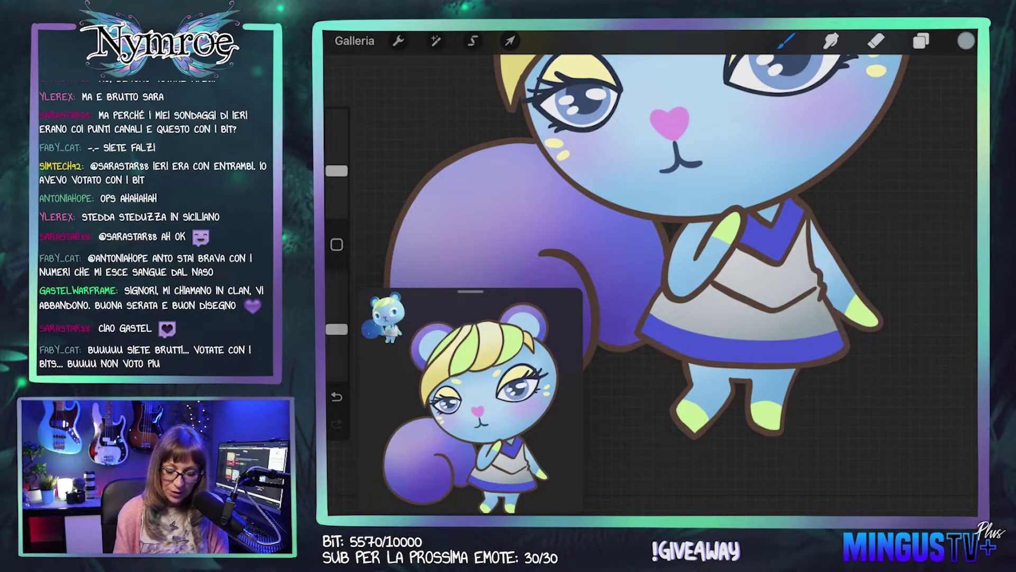
{"action": "left_click", "coordinate": [966, 41]}
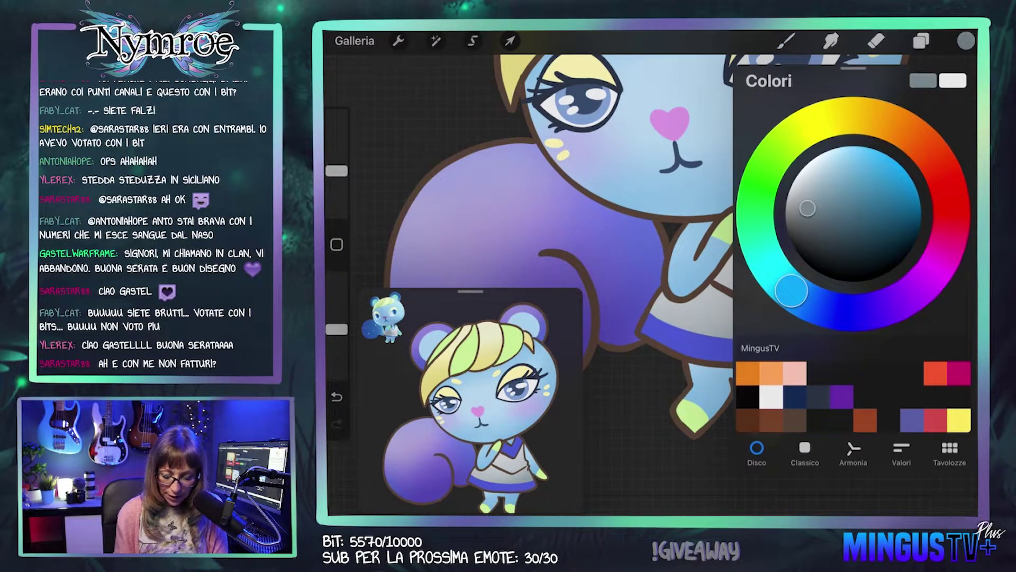
{"action": "left_click", "coordinate": [787, 40]}
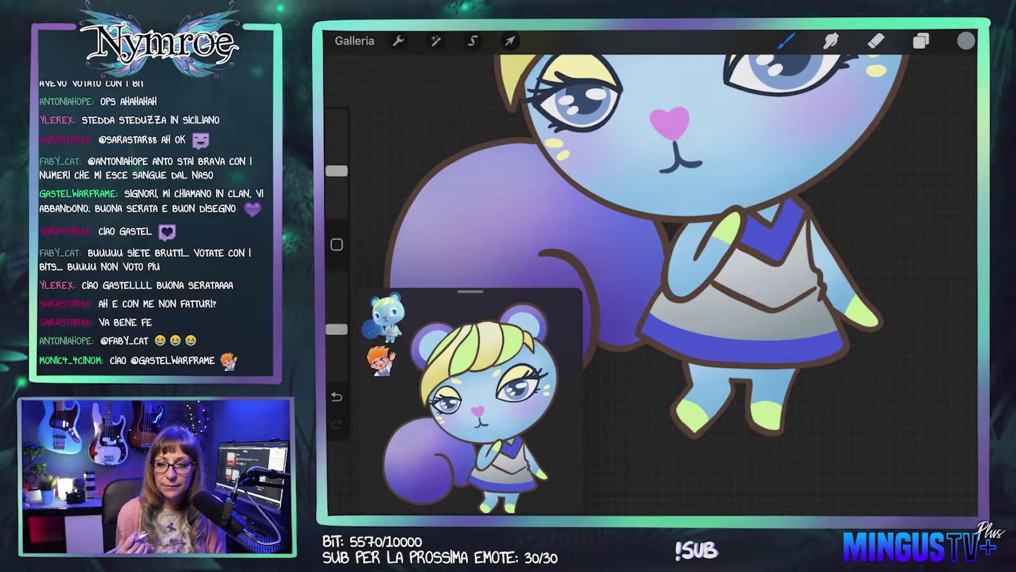
{"action": "scroll", "coordinate": [635, 244], "scroll_direction": "down", "scroll_amount": 3}
Step: Select the Livello 12 layer and view its options
{"action": "scroll", "coordinate": [673, 253], "scroll_direction": "down", "scroll_amount": 1}
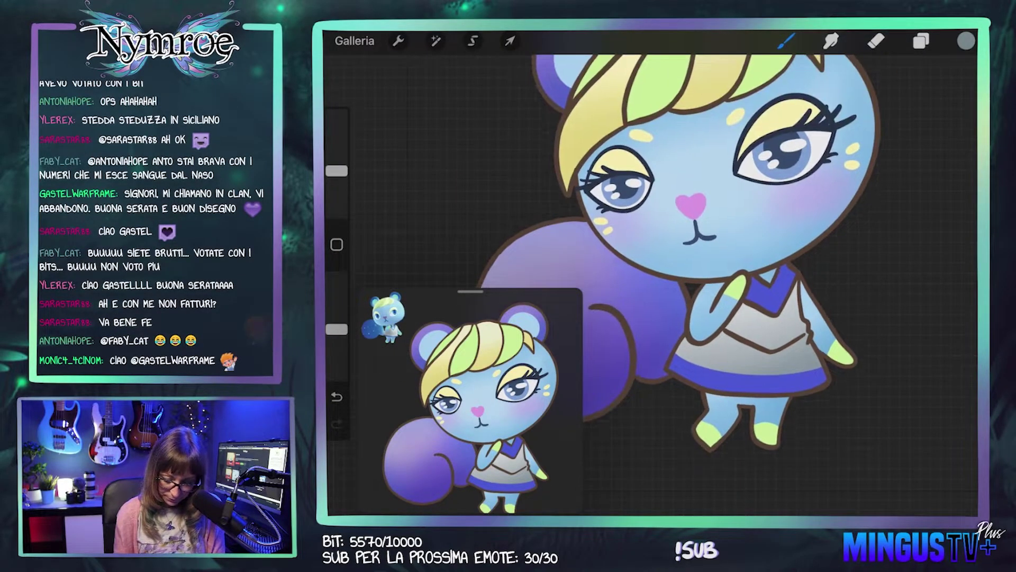
{"action": "scroll", "coordinate": [688, 265], "scroll_direction": "up", "scroll_amount": 3}
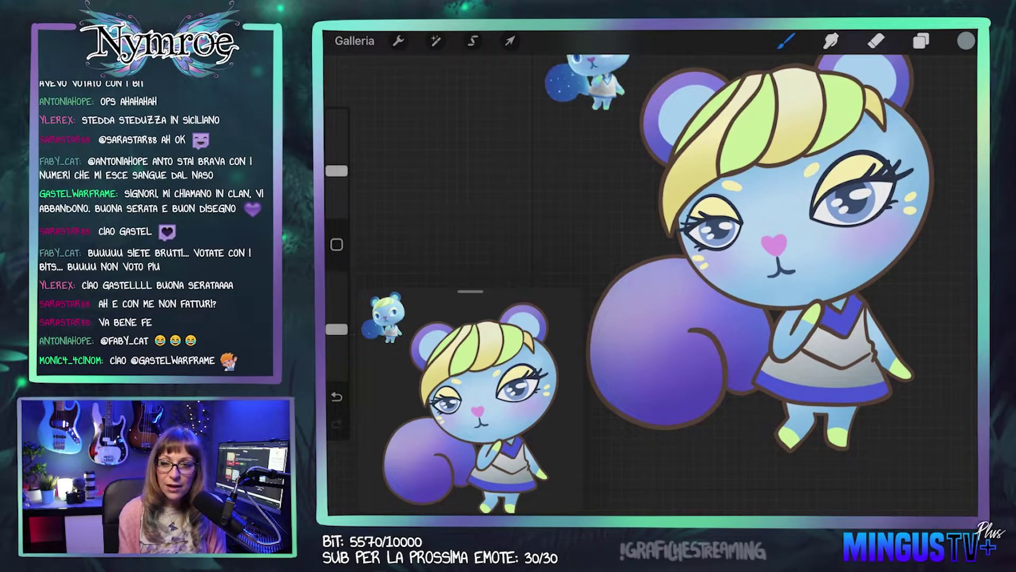
{"action": "left_click", "coordinate": [921, 41]}
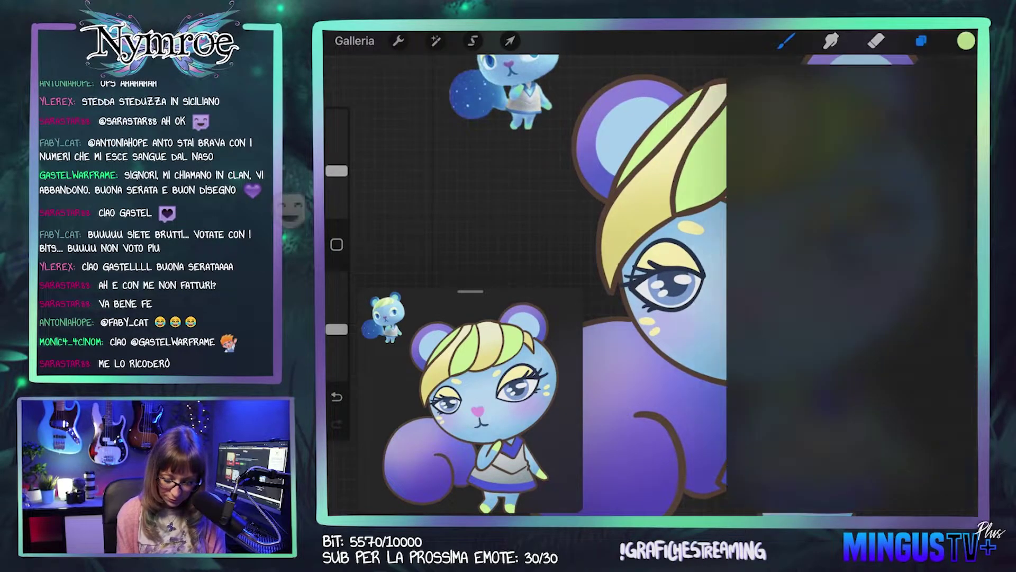
{"action": "left_click", "coordinate": [816, 267]}
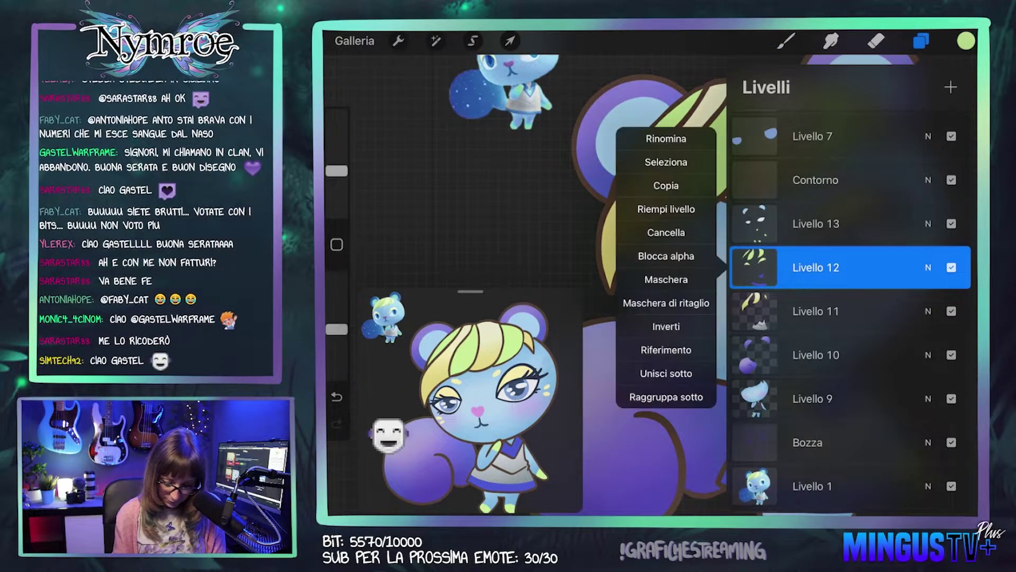
{"action": "left_click", "coordinate": [669, 254]}
{"action": "left_click", "coordinate": [786, 41]}
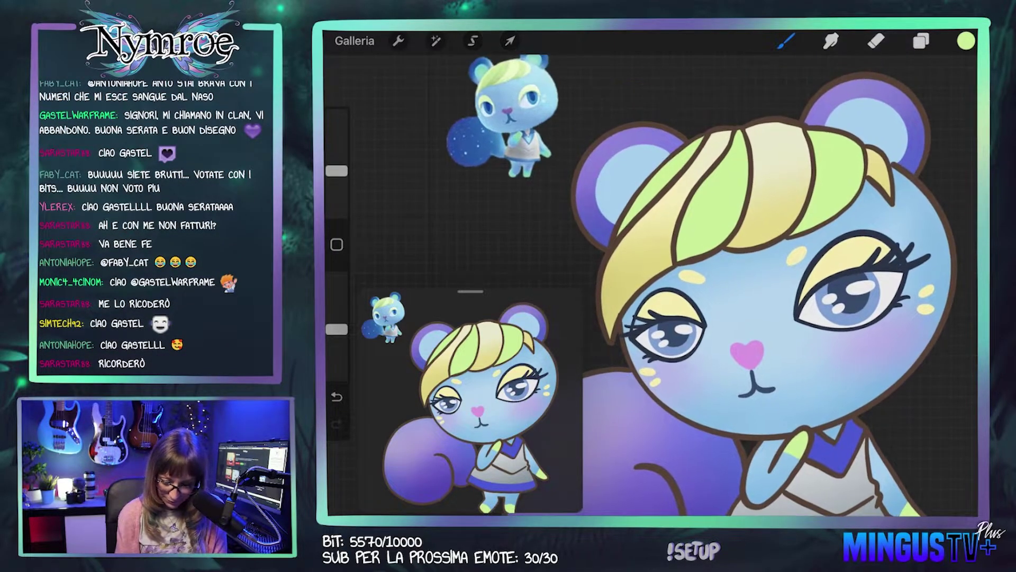
Step: Darken the green slightly and repaint the central hair strand with it
{"action": "left_click", "coordinate": [966, 41]}
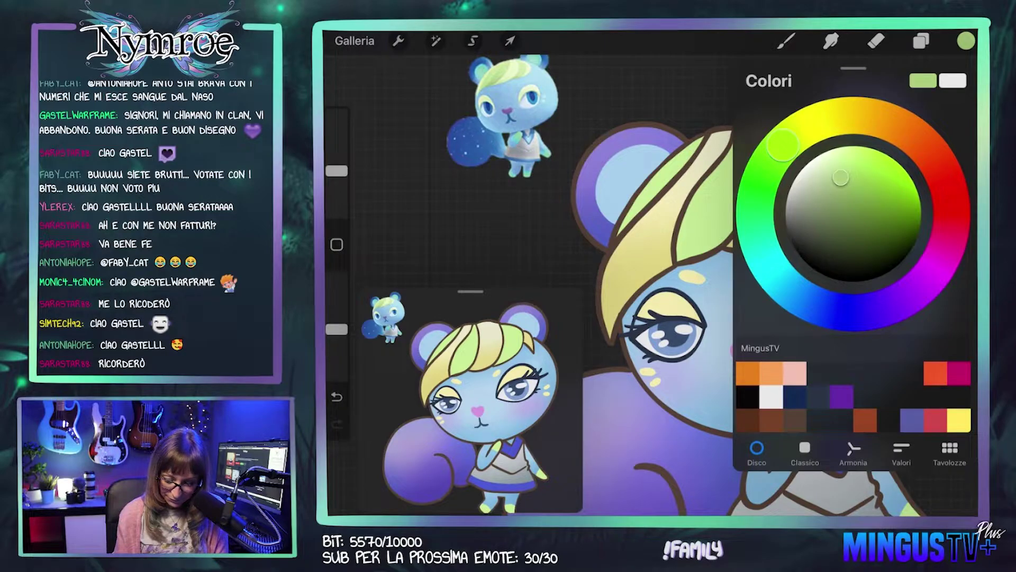
{"action": "left_click_drag", "start_coordinate": [841, 178], "coordinate": [839, 192]}
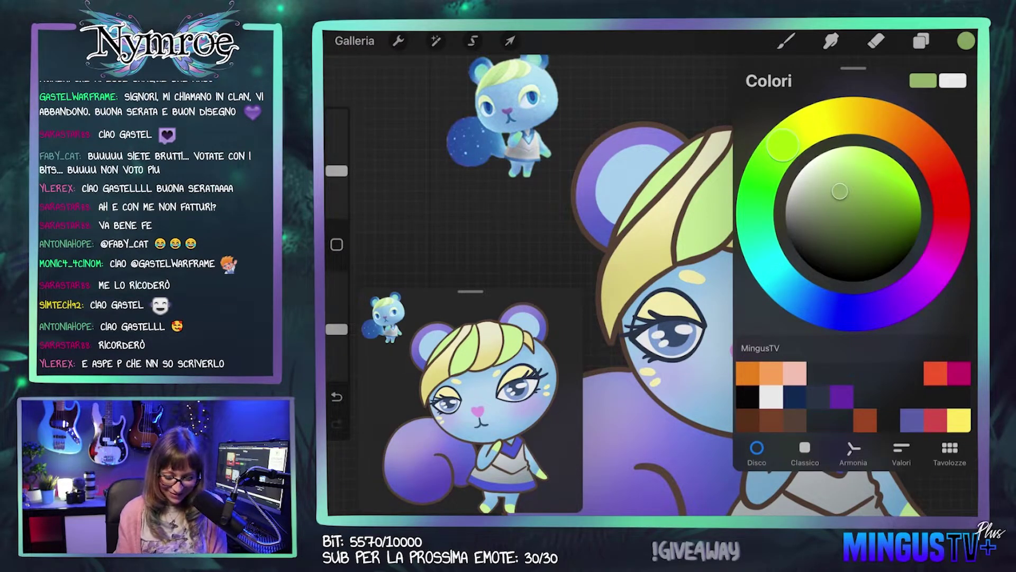
{"action": "left_click", "coordinate": [966, 41]}
{"action": "left_click_drag", "start_coordinate": [686, 251], "coordinate": [731, 209]}
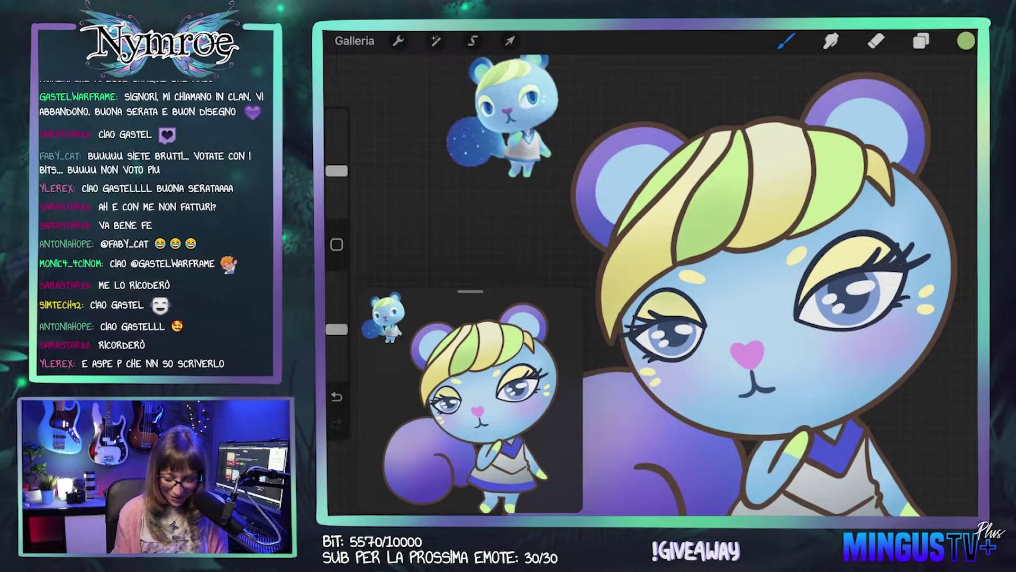
{"action": "key", "text": "ctrl+z"}
{"action": "left_click_drag", "start_coordinate": [686, 252], "coordinate": [730, 209]}
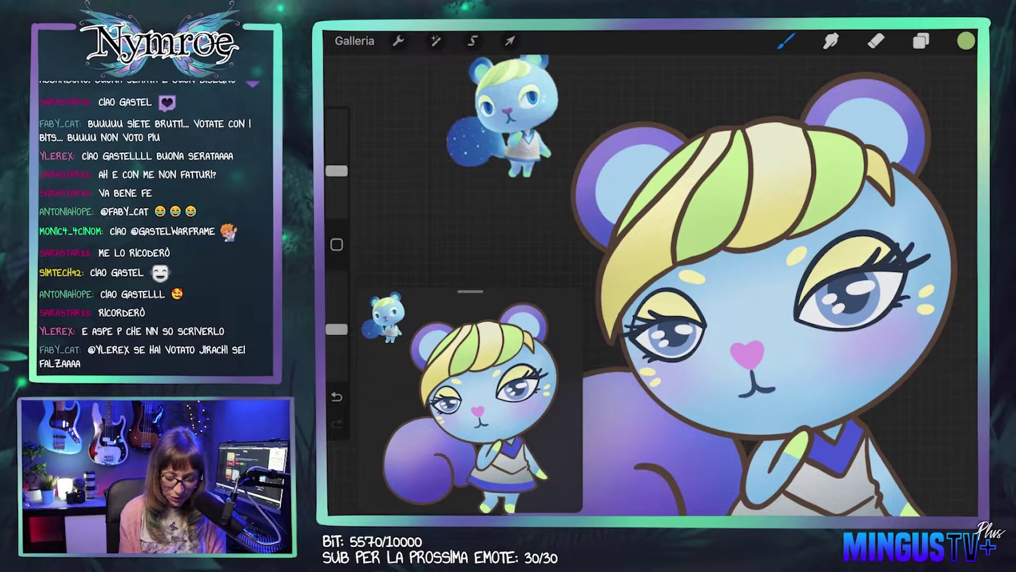
Step: Pick a brighter lime green, undo the stray strokes, and fine-tune the shade
{"action": "left_click", "coordinate": [967, 41]}
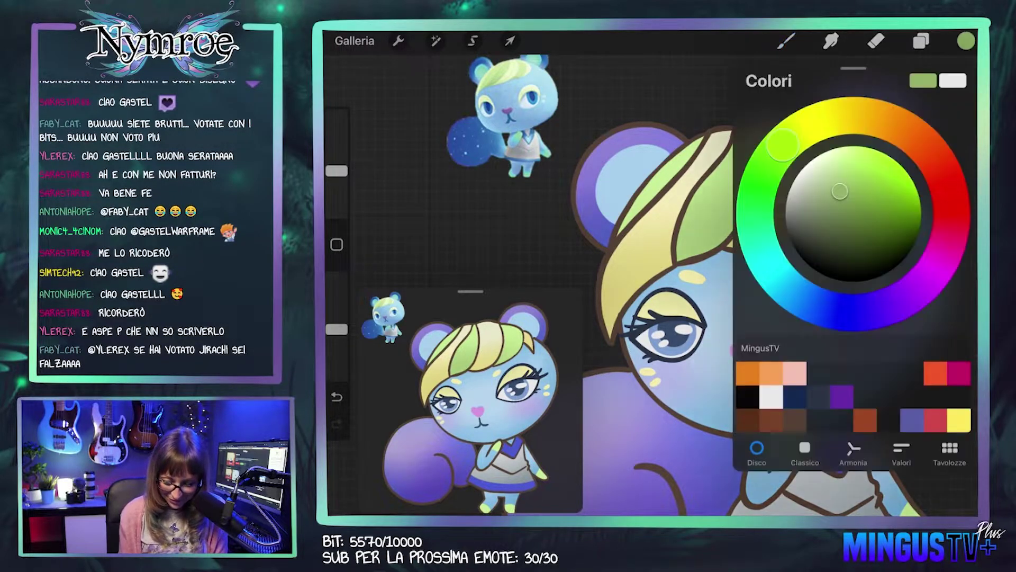
{"action": "left_click_drag", "start_coordinate": [840, 191], "coordinate": [871, 151]}
{"action": "left_click", "coordinate": [787, 41]}
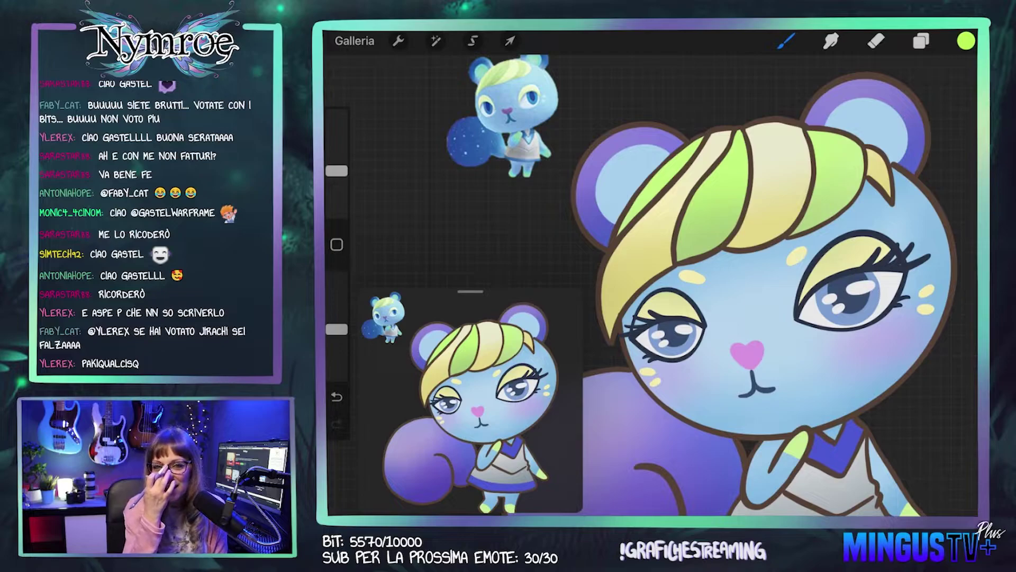
{"action": "key", "text": "ctrl+z"}
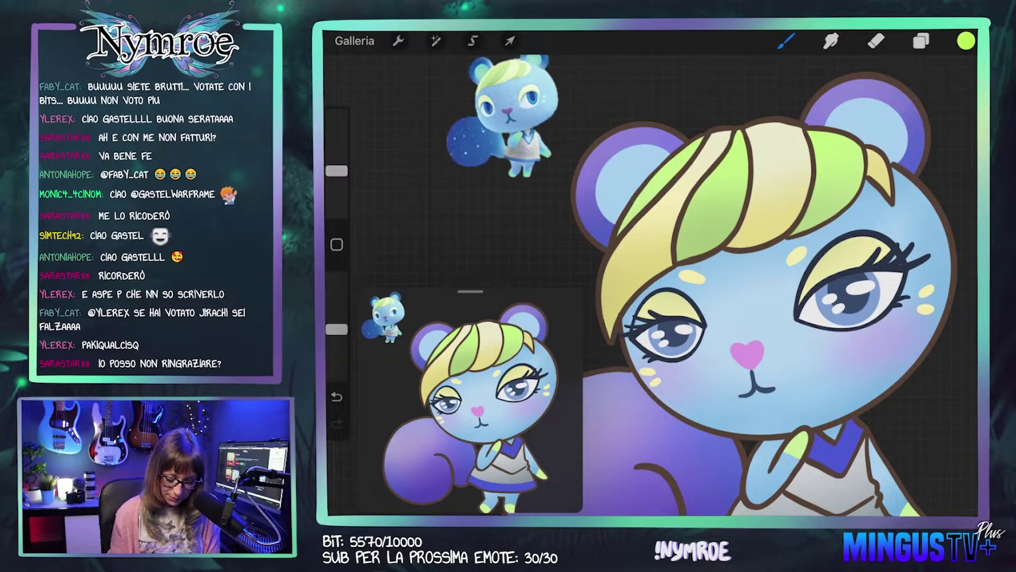
{"action": "key", "text": "ctrl+z"}
{"action": "key", "text": "c"}
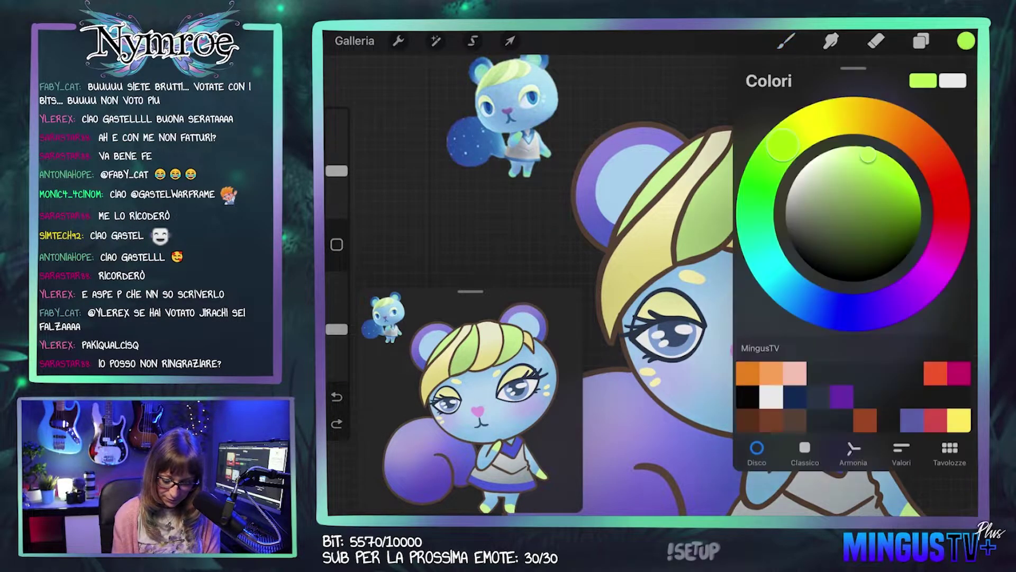
{"action": "mouse_move", "coordinate": [868, 155]}
{"action": "left_mouse_down"}
{"action": "mouse_move", "coordinate": [856, 192]}
{"action": "mouse_move", "coordinate": [873, 169]}
{"action": "left_mouse_up"}
{"action": "left_click", "coordinate": [966, 41]}
{"action": "left_click", "coordinate": [786, 41]}
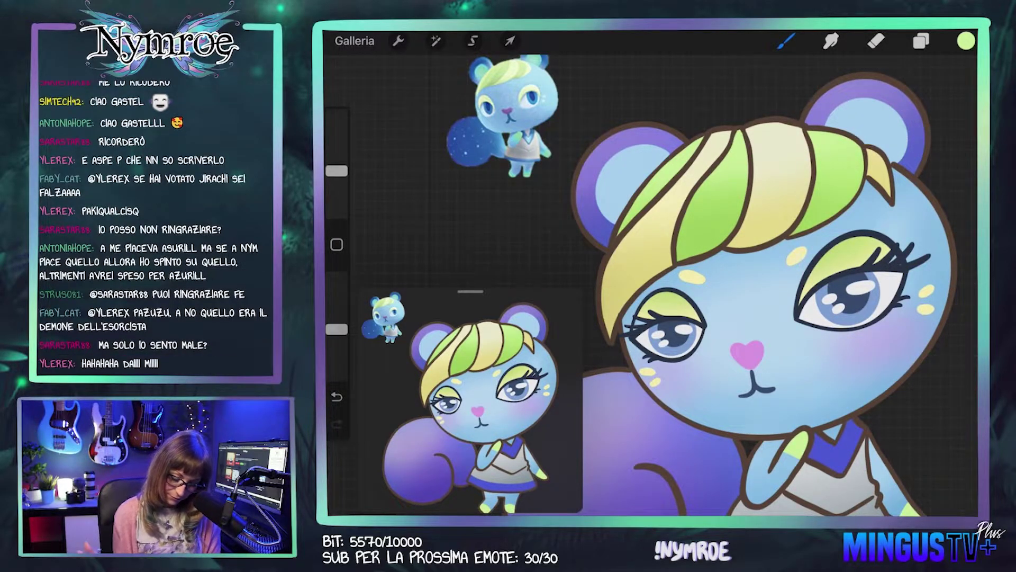
Step: Check the layers and shrink the brush to 10% size
{"action": "scroll", "coordinate": [702, 284], "scroll_direction": "down", "scroll_amount": 2}
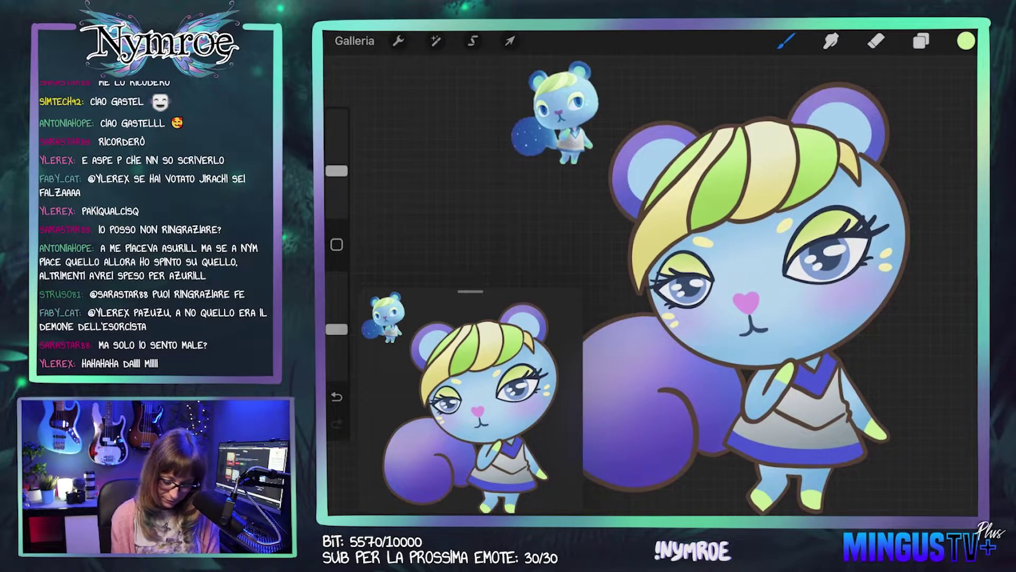
{"action": "scroll", "coordinate": [752, 297], "scroll_direction": "up", "scroll_amount": 2}
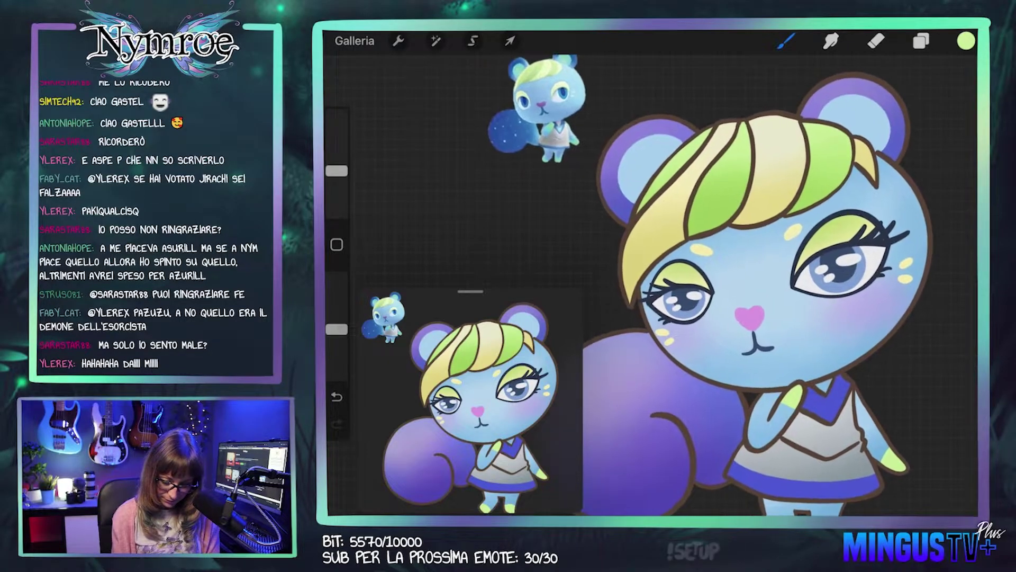
{"action": "left_click", "coordinate": [922, 41]}
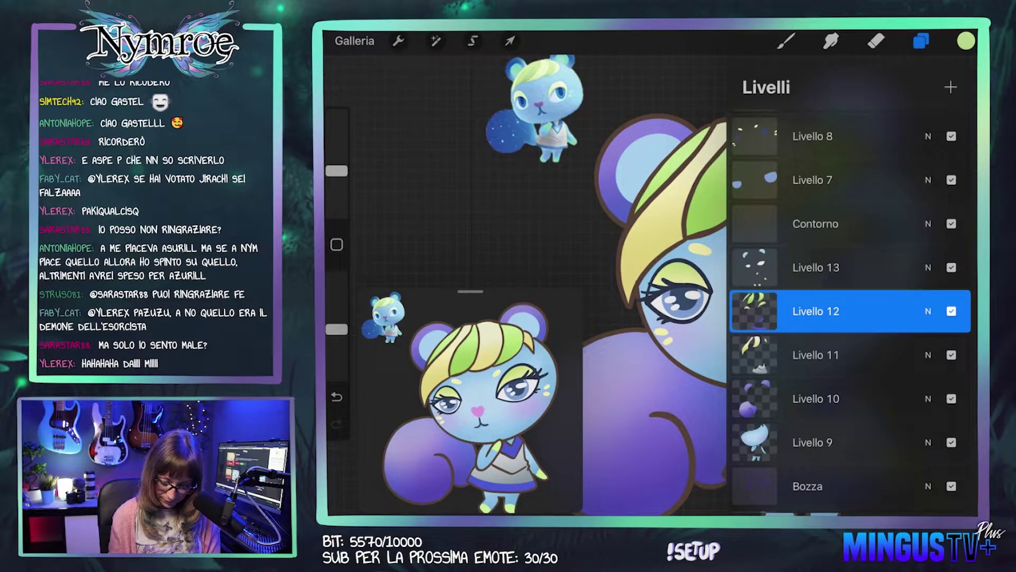
{"action": "left_click", "coordinate": [786, 40]}
{"action": "scroll", "coordinate": [651, 264], "scroll_direction": "up", "scroll_amount": 5}
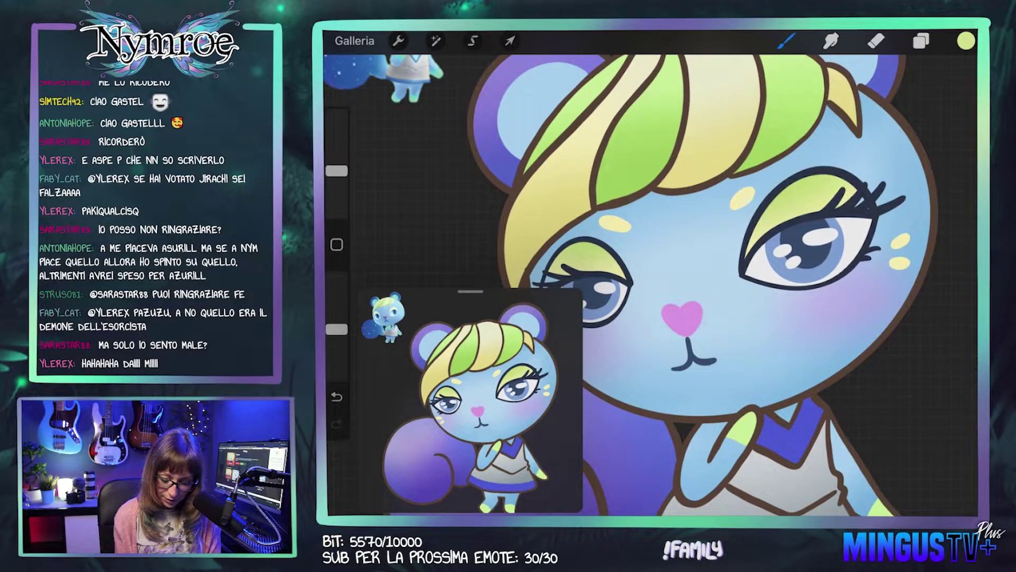
{"action": "left_click_drag", "start_coordinate": [336, 170], "coordinate": [336, 193]}
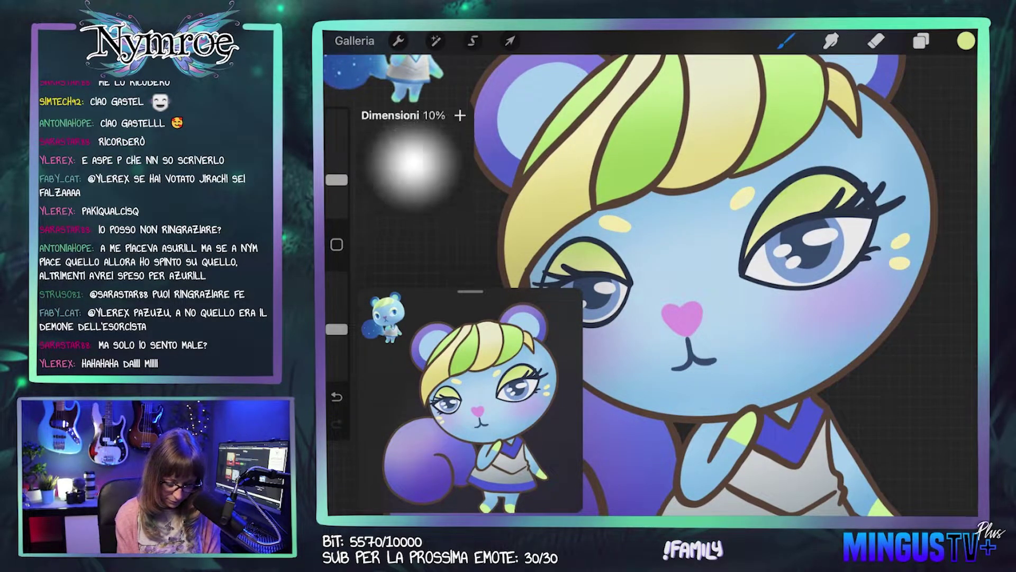
Step: Eyedrop the pale yellow from the eyeshadow as the active colour
{"action": "left_click", "coordinate": [966, 40]}
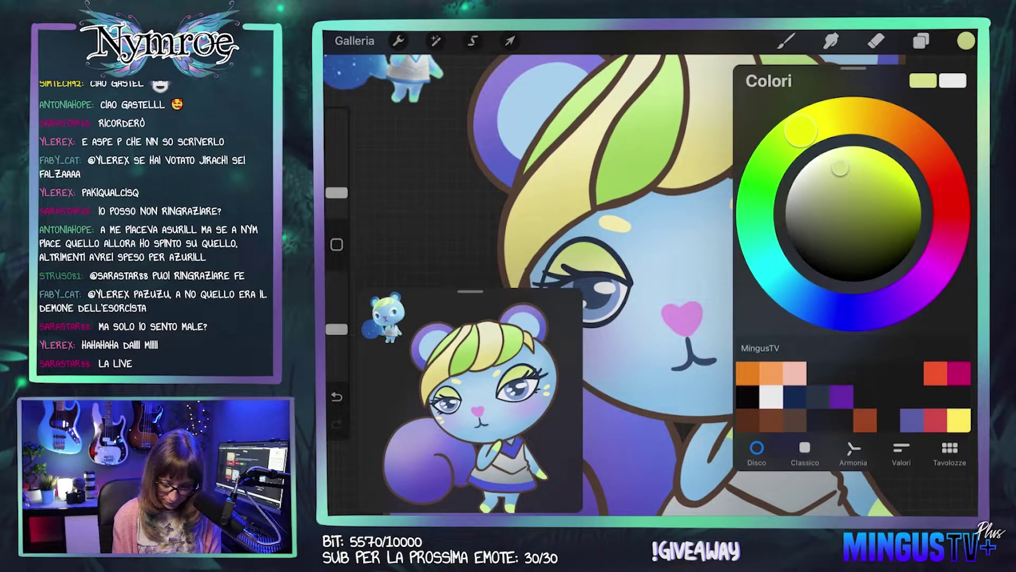
{"action": "left_click", "coordinate": [967, 41]}
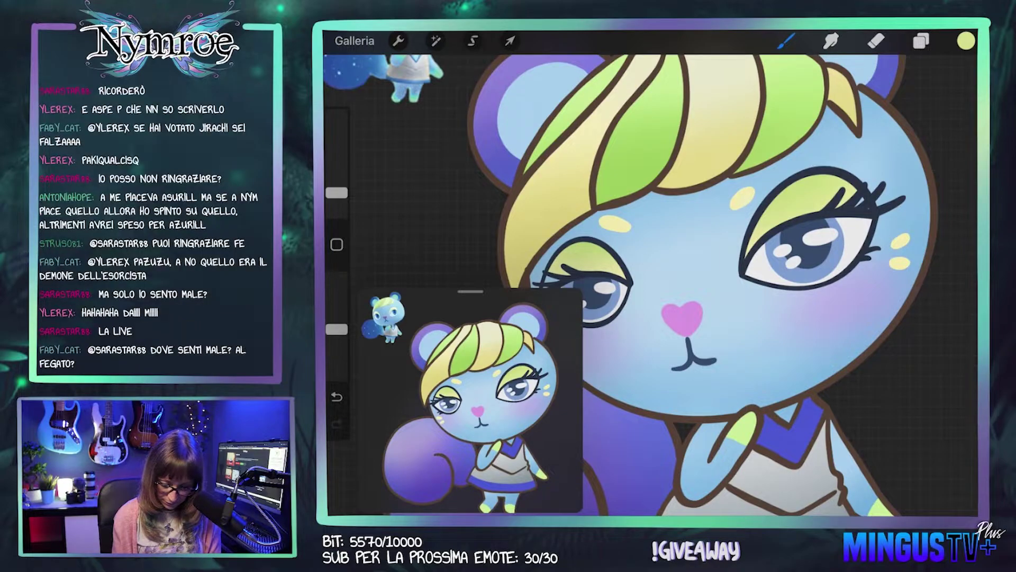
{"action": "left_click", "coordinate": [611, 245]}
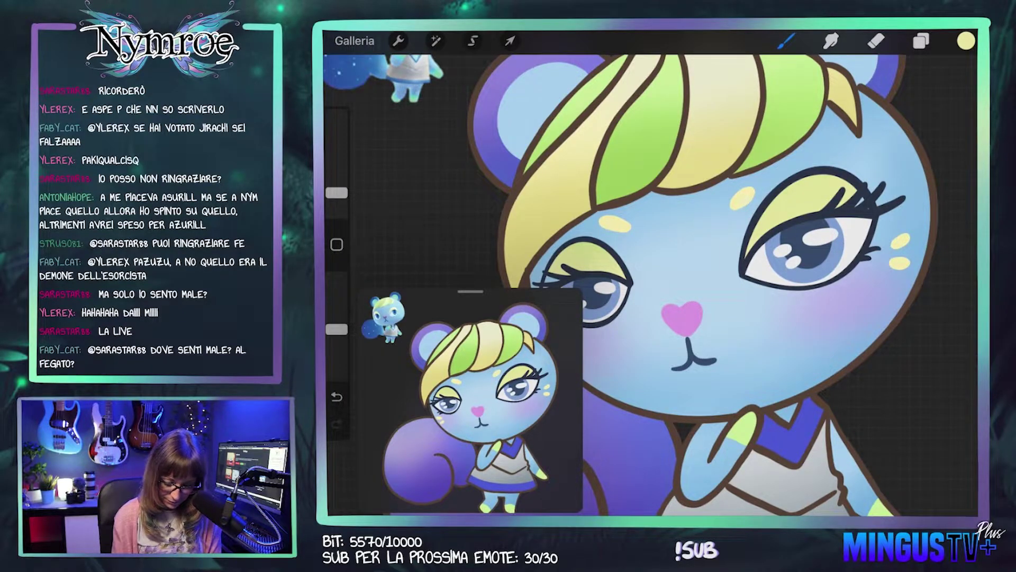
{"action": "scroll", "coordinate": [651, 275], "scroll_direction": "up", "scroll_amount": 3}
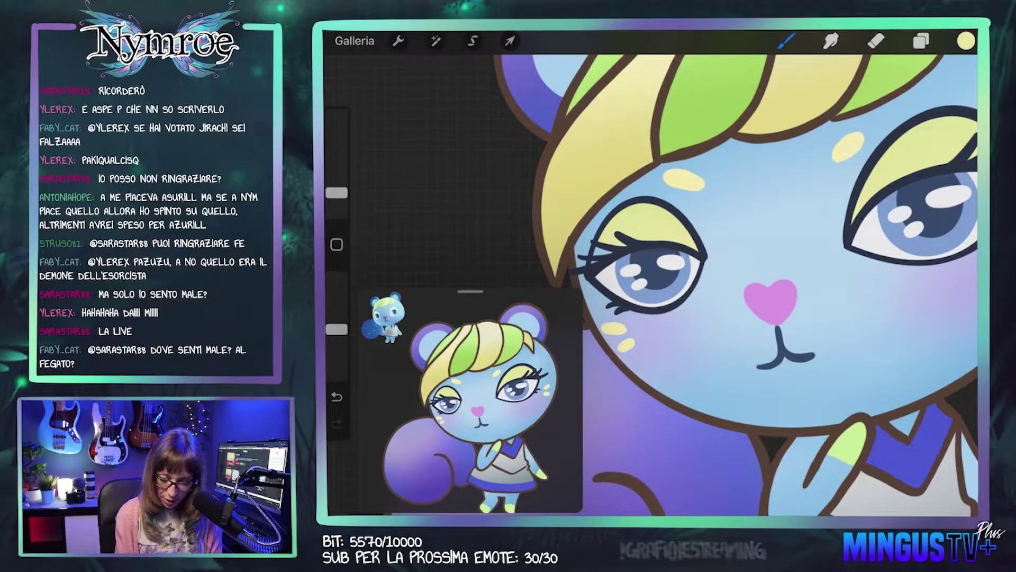
{"action": "left_click", "coordinate": [966, 41]}
Step: Review the Livello 12 layer options menu, including Alpha Lock
{"action": "left_click", "coordinate": [922, 40]}
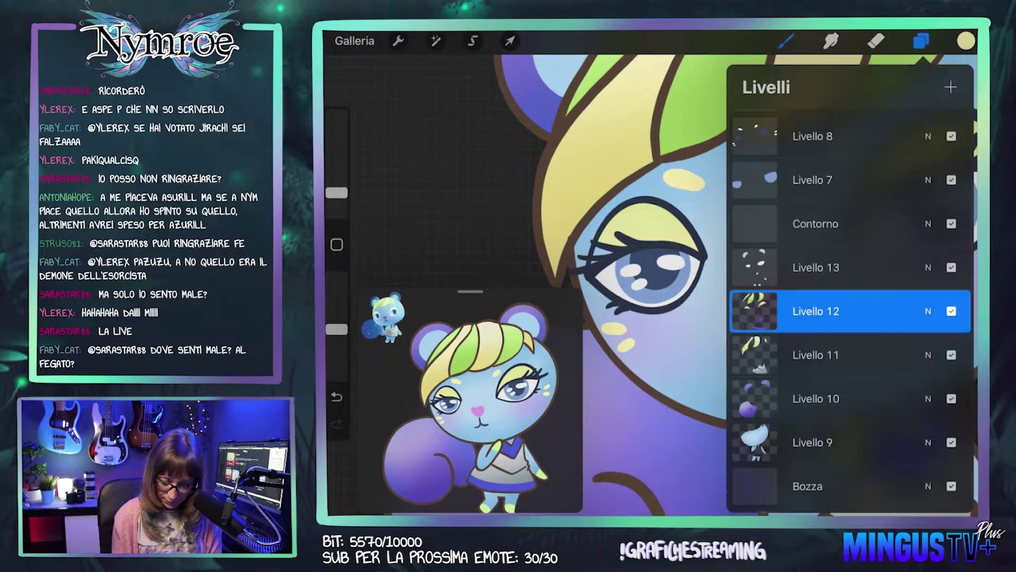
{"action": "left_click", "coordinate": [754, 311]}
{"action": "left_click", "coordinate": [666, 300]}
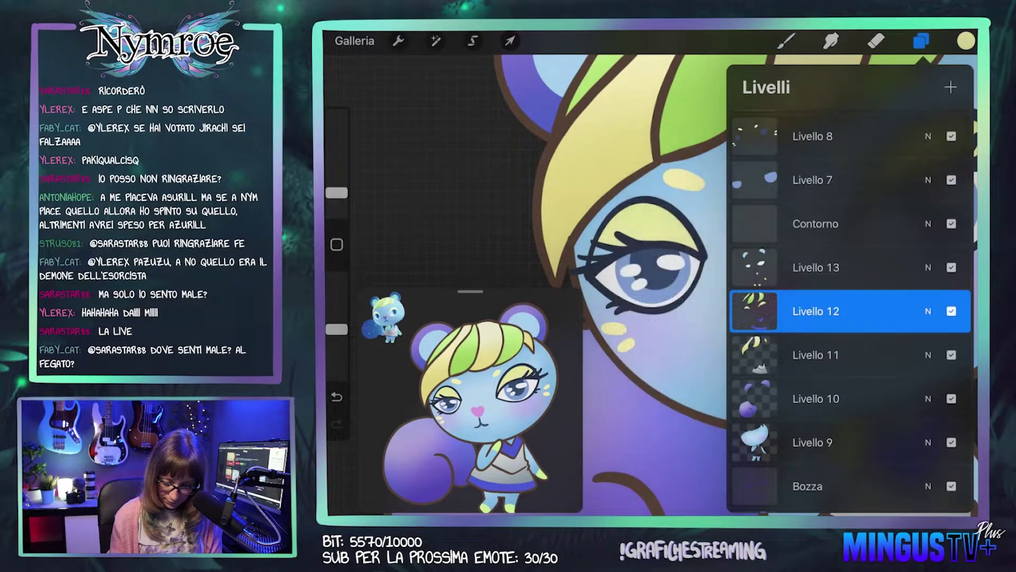
{"action": "scroll", "coordinate": [741, 265], "scroll_direction": "up", "scroll_amount": 5}
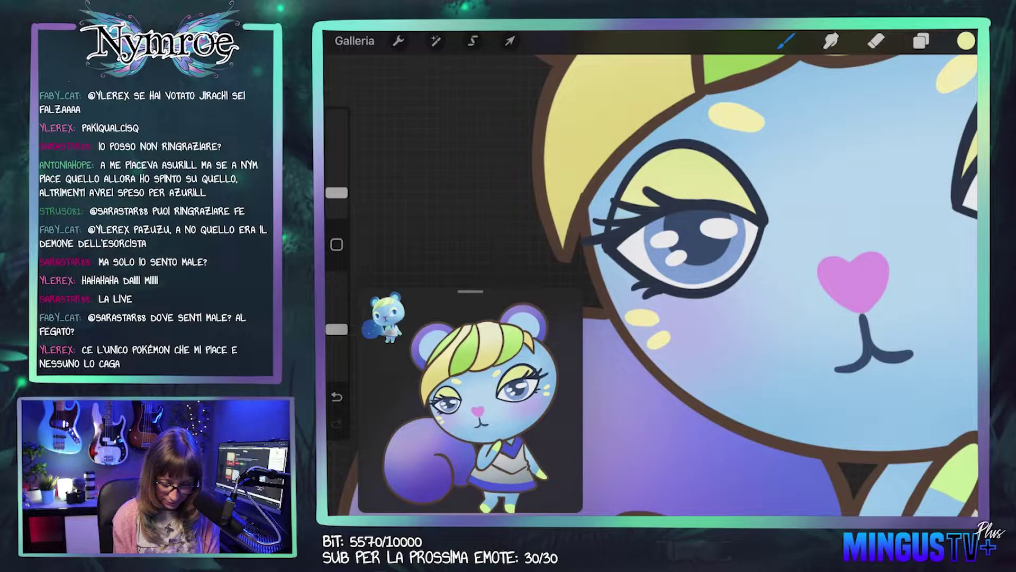
Step: Undo the lash stroke and ColorDrop pale yellow into the eye corner and lash gaps
{"action": "key", "text": "ctrl+z"}
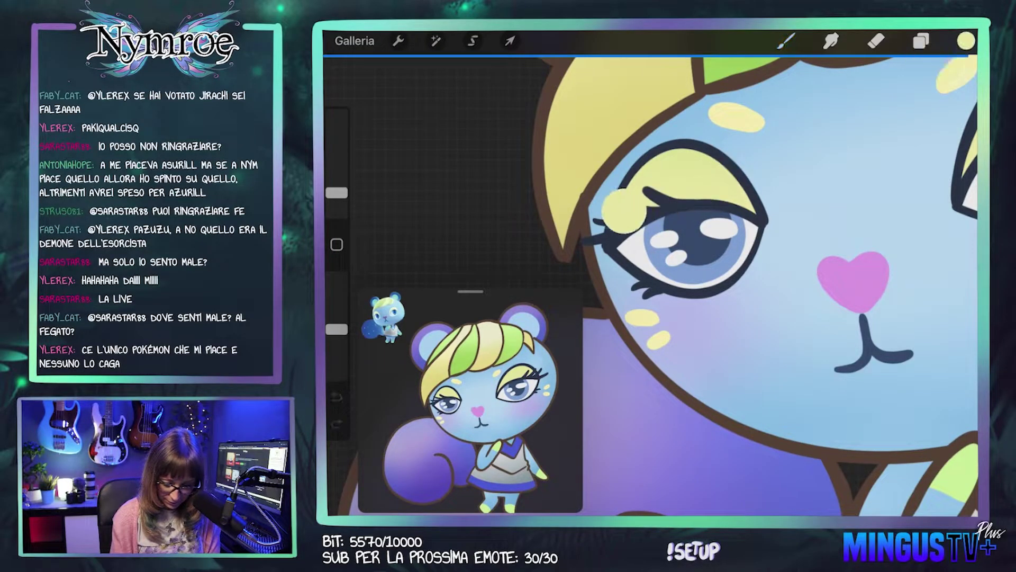
{"action": "left_click_drag", "start_coordinate": [966, 41], "coordinate": [625, 212]}
{"action": "left_click", "coordinate": [582, 241]}
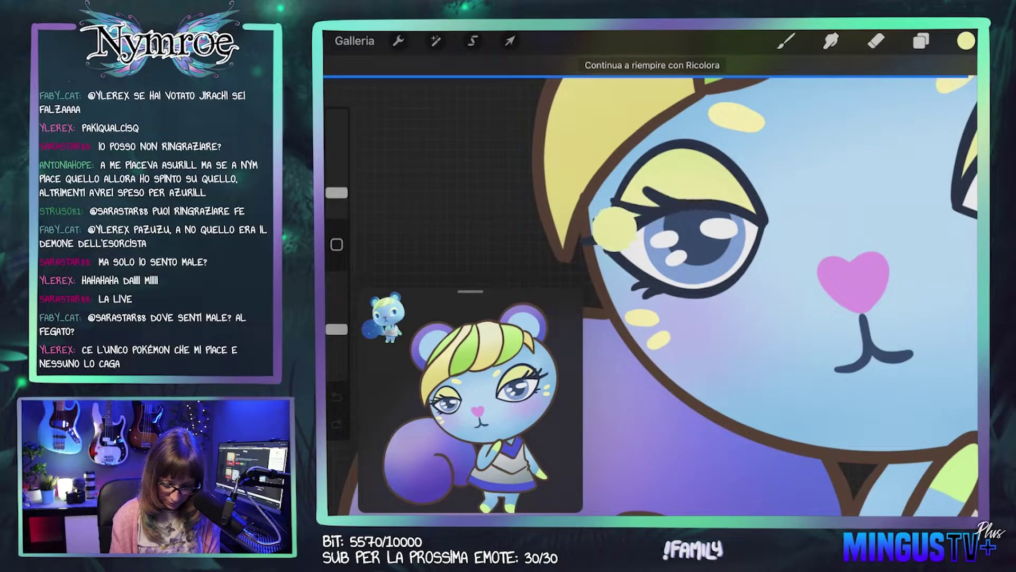
{"action": "scroll", "coordinate": [651, 265], "scroll_direction": "up", "scroll_amount": 3}
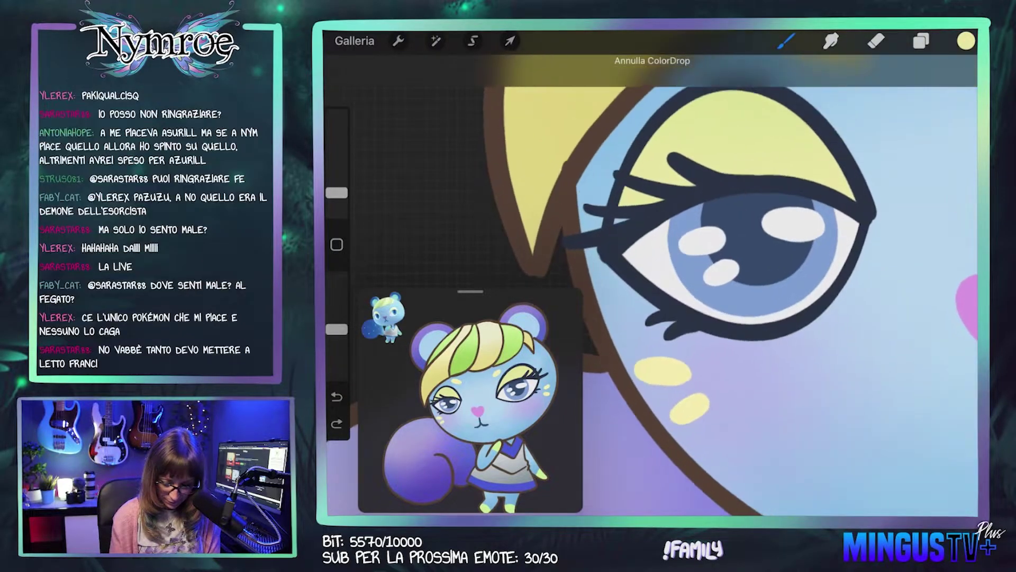
{"action": "left_click_drag", "start_coordinate": [966, 41], "coordinate": [635, 215]}
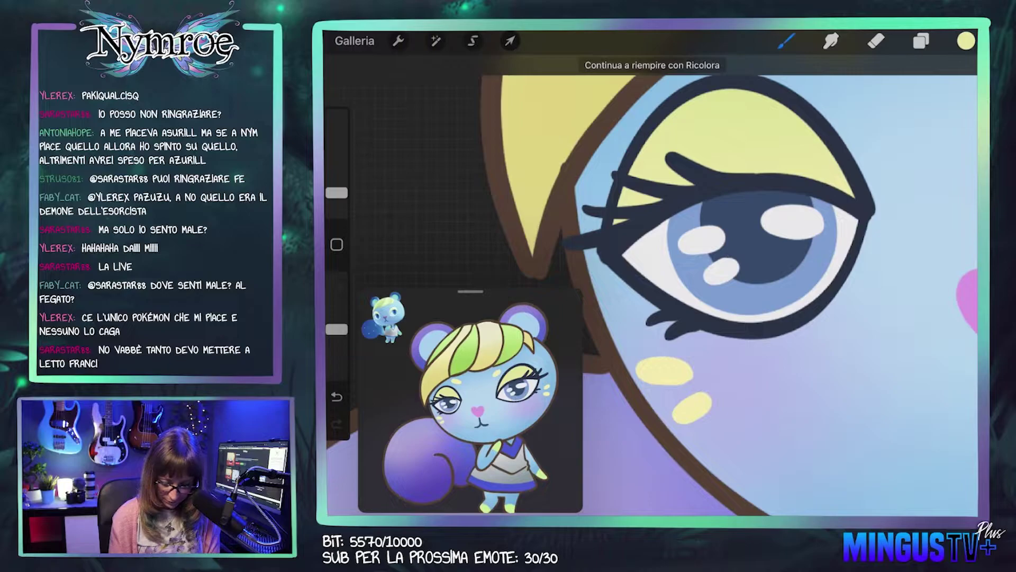
{"action": "scroll", "coordinate": [731, 286], "scroll_direction": "down", "scroll_amount": 3}
{"action": "scroll", "coordinate": [651, 286], "scroll_direction": "down", "scroll_amount": 3}
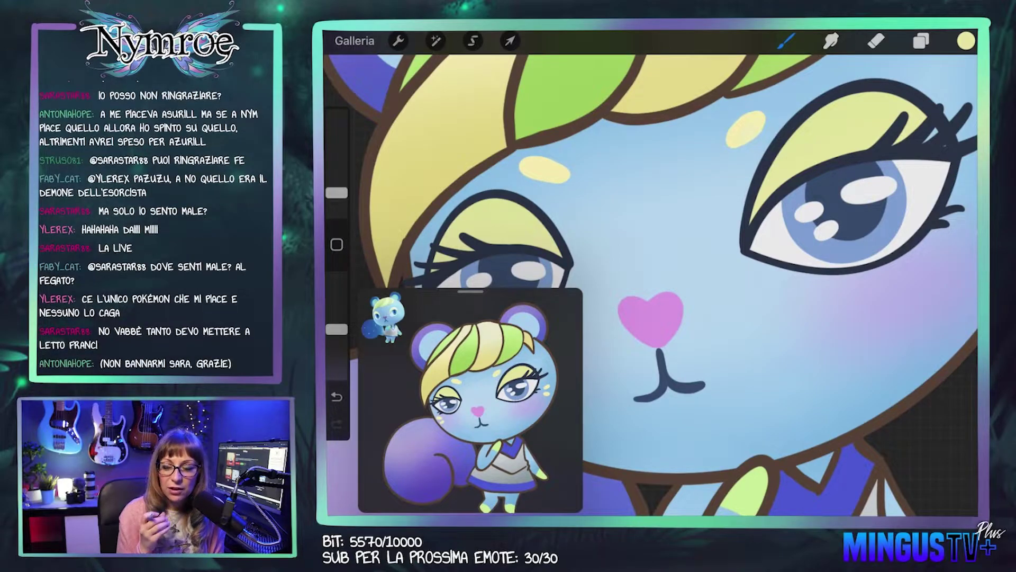
{"action": "scroll", "coordinate": [652, 286], "scroll_direction": "up", "scroll_amount": 3}
{"action": "scroll", "coordinate": [652, 285], "scroll_direction": "up", "scroll_amount": 2}
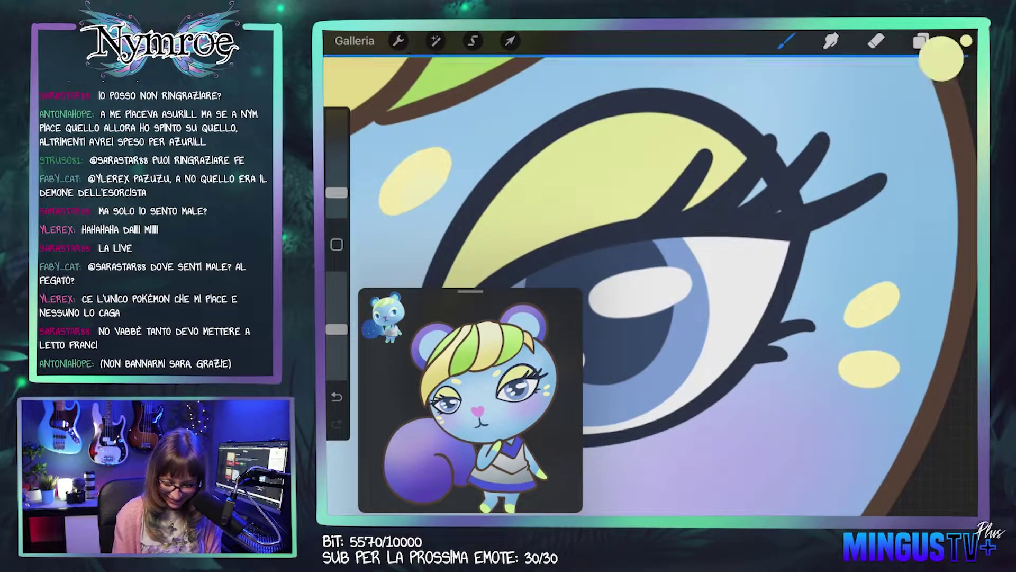
{"action": "left_click_drag", "start_coordinate": [766, 180], "coordinate": [766, 180]}
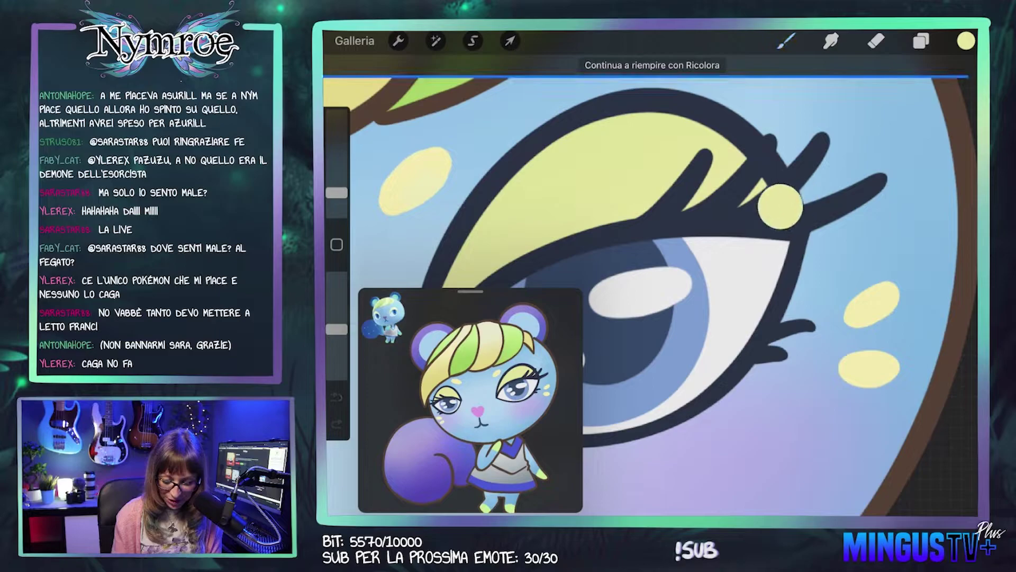
{"action": "scroll", "coordinate": [794, 233], "scroll_direction": "up", "scroll_amount": 3}
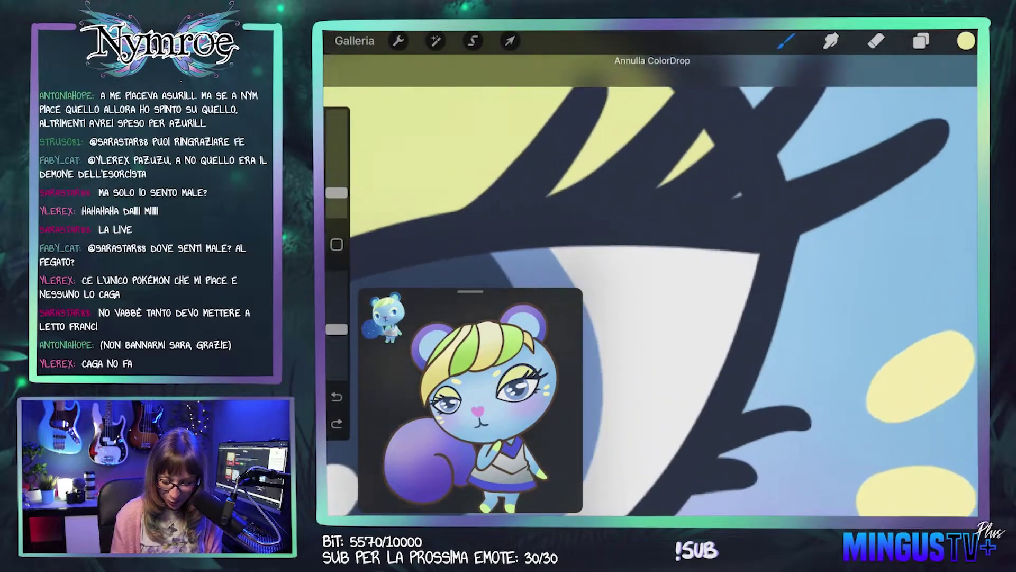
{"action": "left_click_drag", "start_coordinate": [966, 41], "coordinate": [747, 193]}
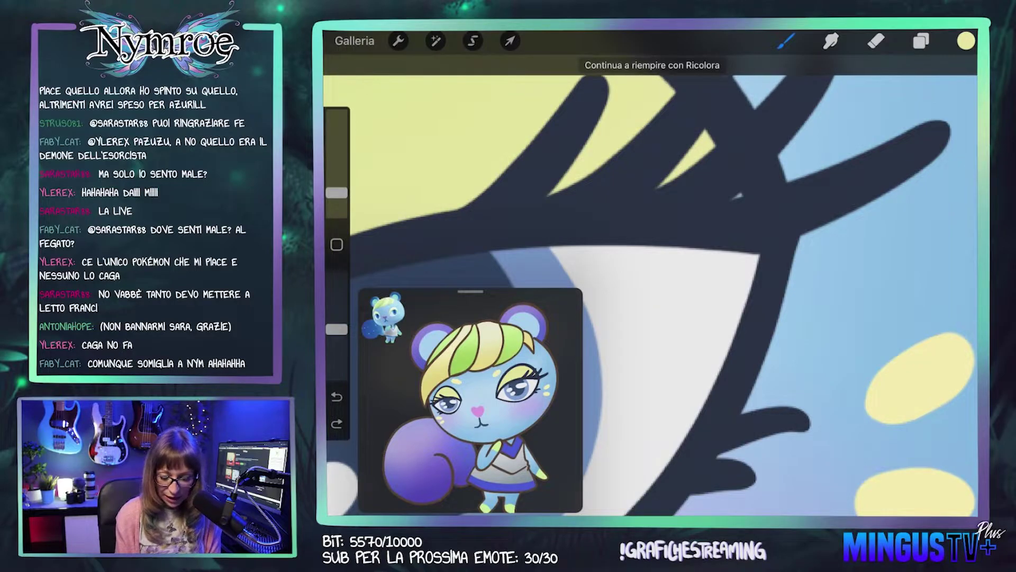
Step: Switch to the Pennello rotondo hard round brush from the Brush Library
{"action": "left_click", "coordinate": [786, 41]}
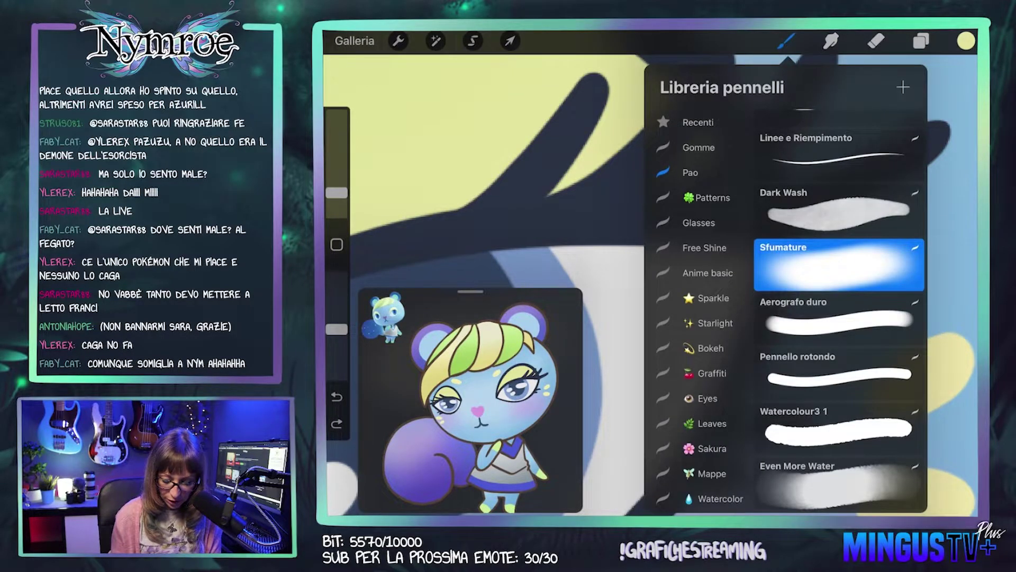
{"action": "left_click", "coordinate": [839, 374]}
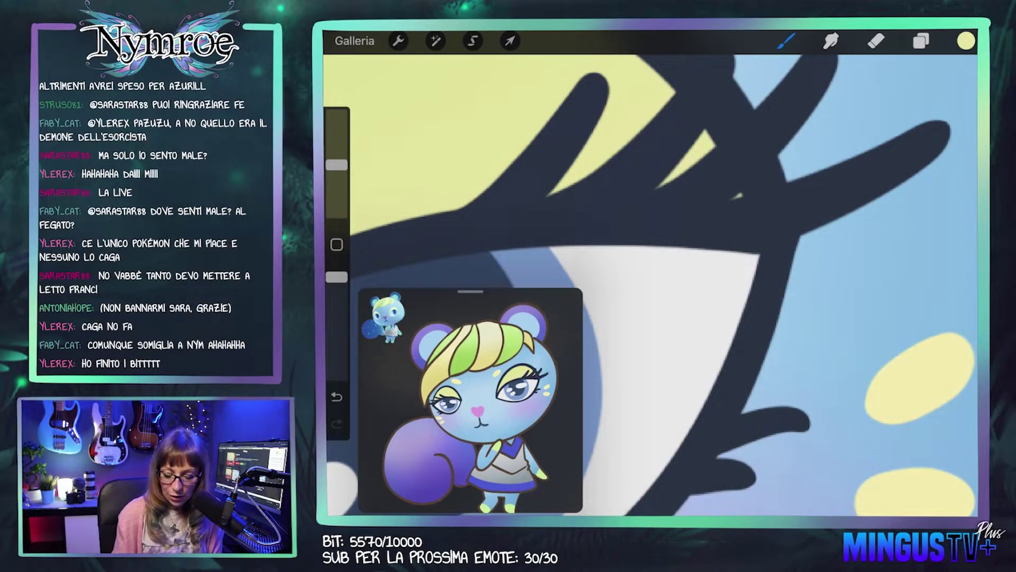
{"action": "scroll", "coordinate": [651, 272], "scroll_direction": "down", "scroll_amount": 5}
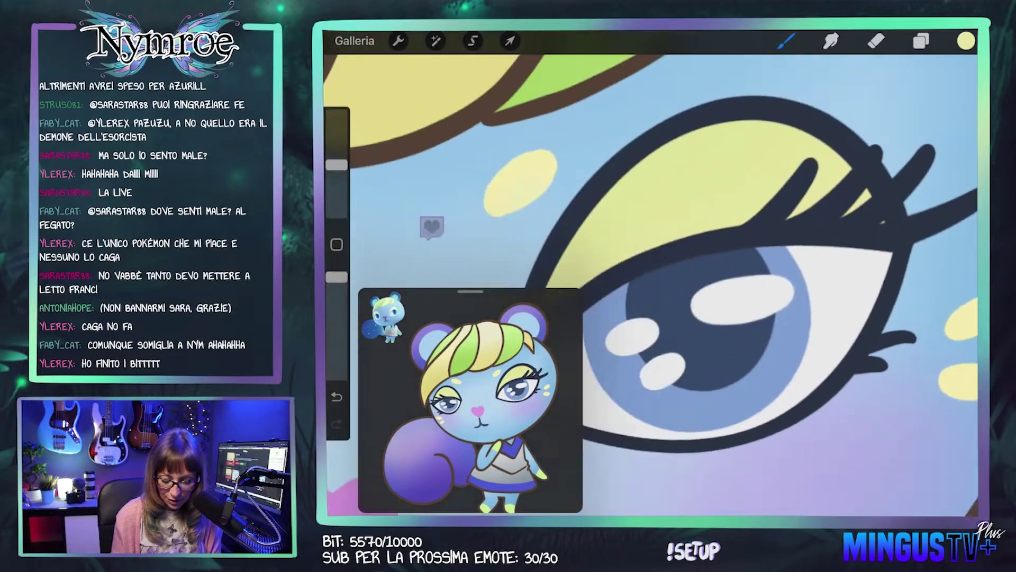
{"action": "scroll", "coordinate": [651, 273], "scroll_direction": "down", "scroll_amount": 5}
{"action": "scroll", "coordinate": [651, 273], "scroll_direction": "down", "scroll_amount": 3}
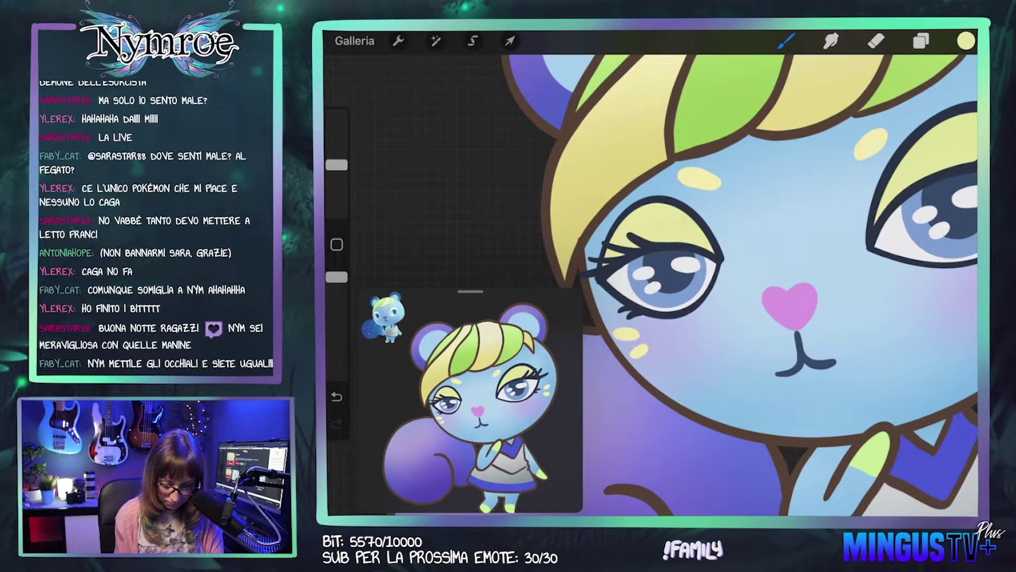
Step: Undo the last stroke, pick the Sfumature brush and a brighter, warmer yellow
{"action": "left_click", "coordinate": [337, 397]}
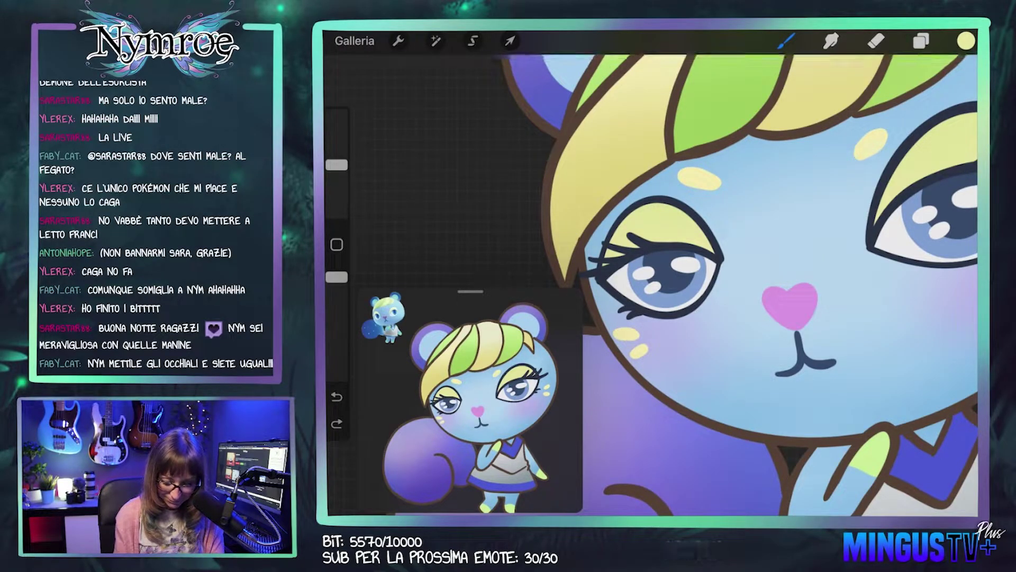
{"action": "scroll", "coordinate": [652, 273], "scroll_direction": "right", "scroll_amount": 5}
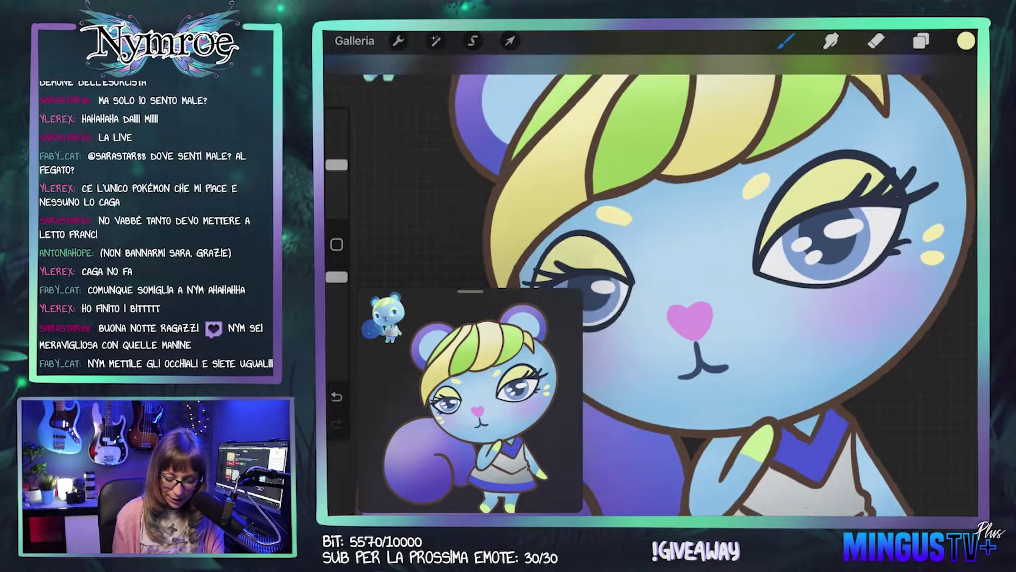
{"action": "scroll", "coordinate": [768, 276], "scroll_direction": "down", "scroll_amount": 5}
{"action": "scroll", "coordinate": [741, 264], "scroll_direction": "up", "scroll_amount": 5}
{"action": "left_click", "coordinate": [786, 40]}
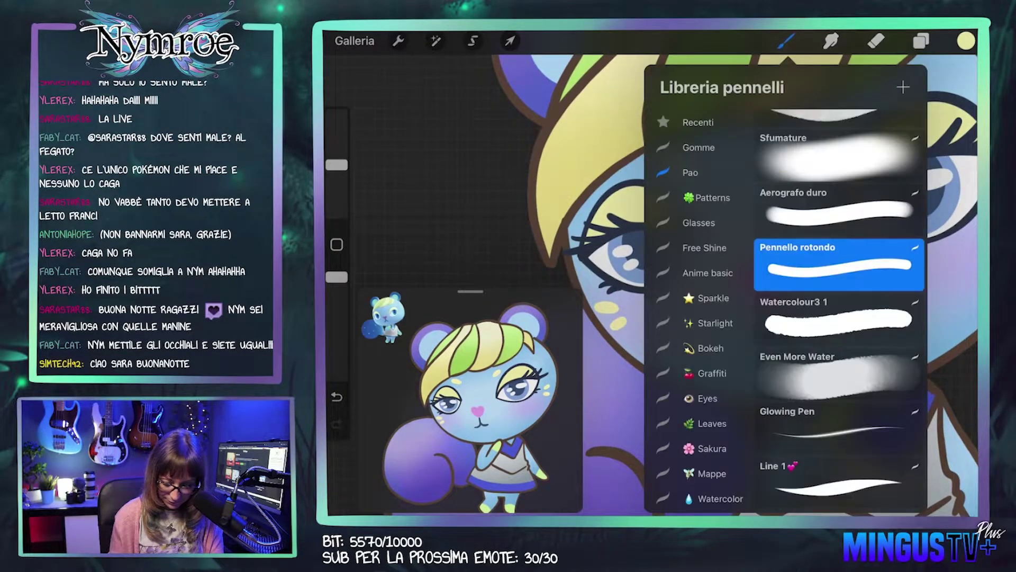
{"action": "left_click", "coordinate": [839, 156]}
{"action": "left_click", "coordinate": [966, 41]}
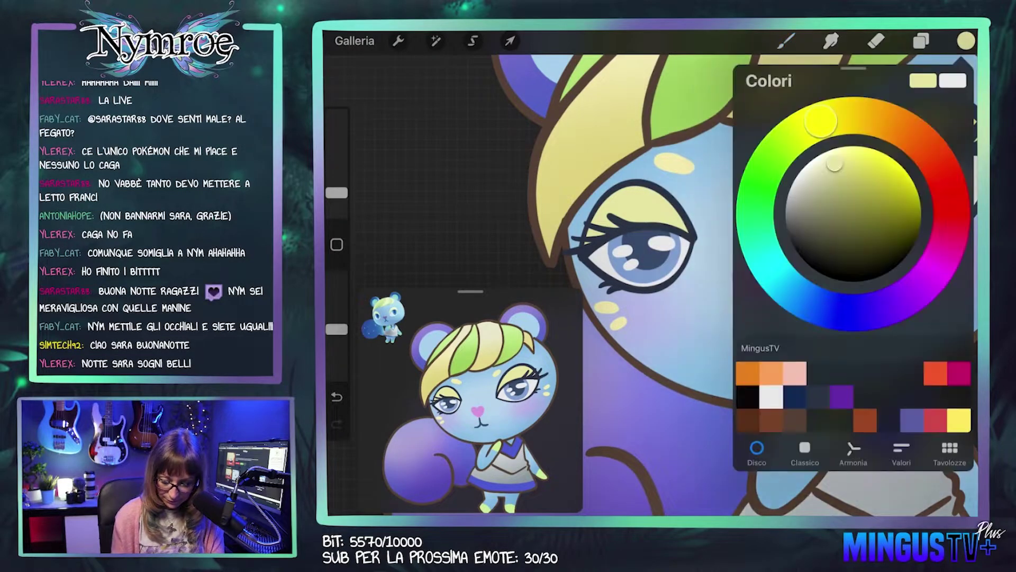
{"action": "left_click", "coordinate": [865, 147]}
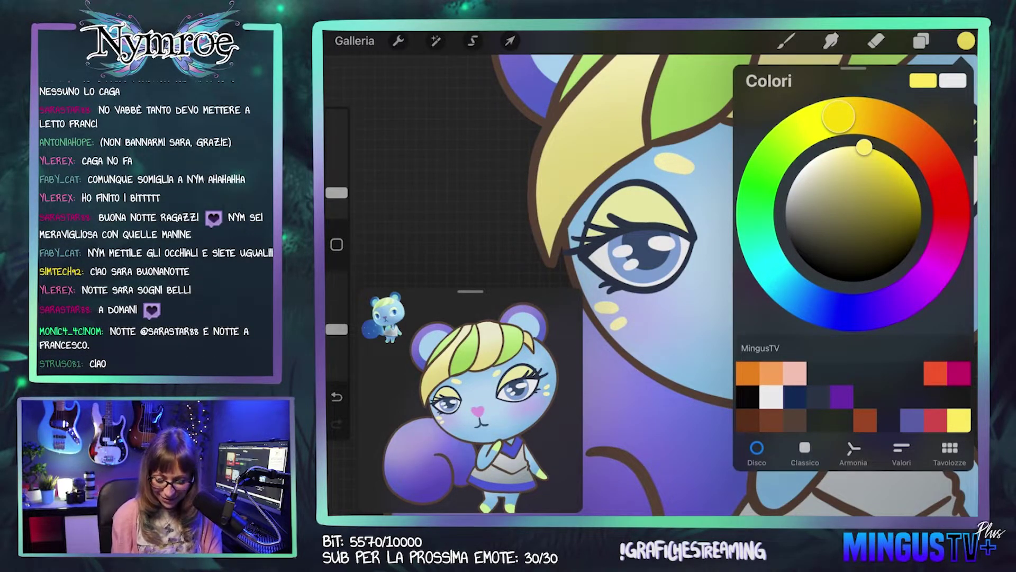
Step: Enable Blocca alpha on Livello 12 and undo the stray top-left stroke
{"action": "left_click", "coordinate": [922, 41]}
{"action": "left_click", "coordinate": [754, 311]}
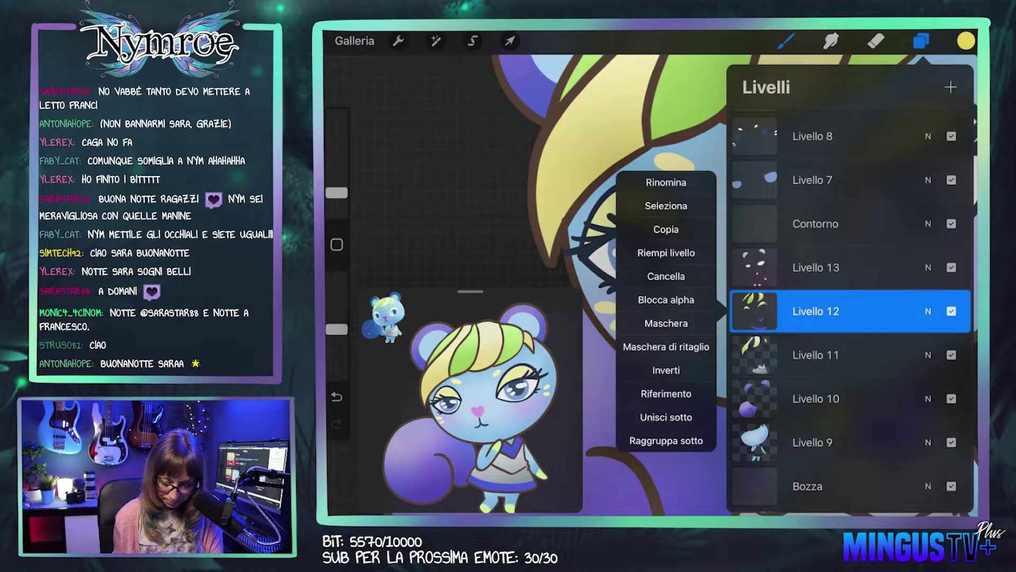
{"action": "left_click", "coordinate": [666, 300]}
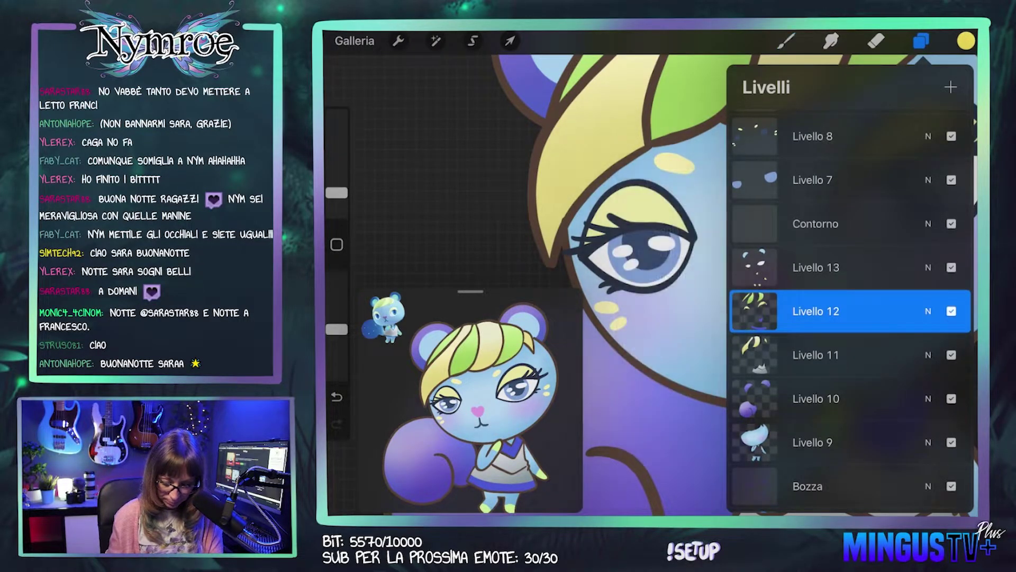
{"action": "left_click", "coordinate": [922, 41]}
{"action": "scroll", "coordinate": [652, 270], "scroll_direction": "down", "scroll_amount": 5}
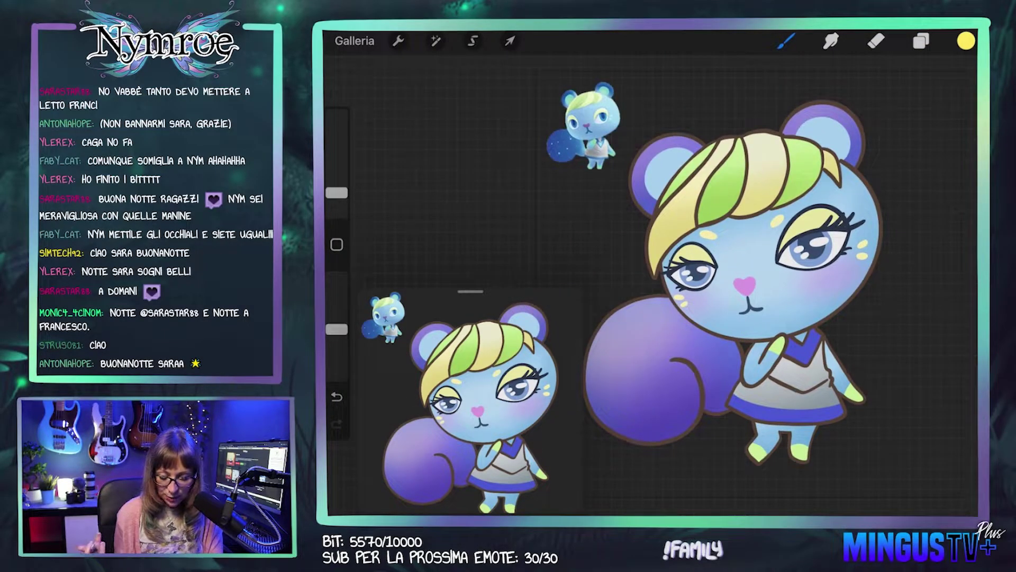
{"action": "scroll", "coordinate": [741, 238], "scroll_direction": "up", "scroll_amount": 5}
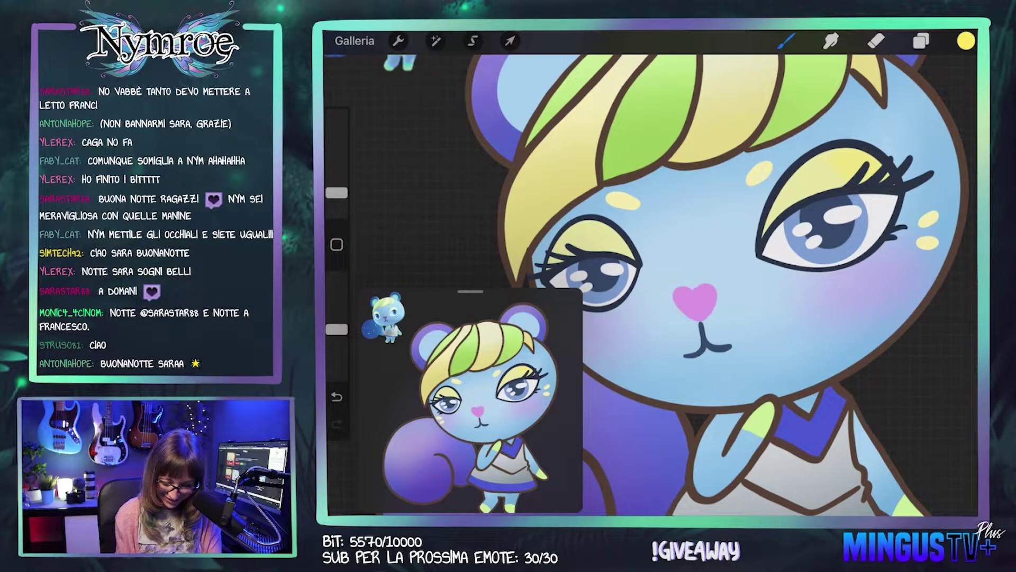
{"action": "key", "text": "ctrl+z"}
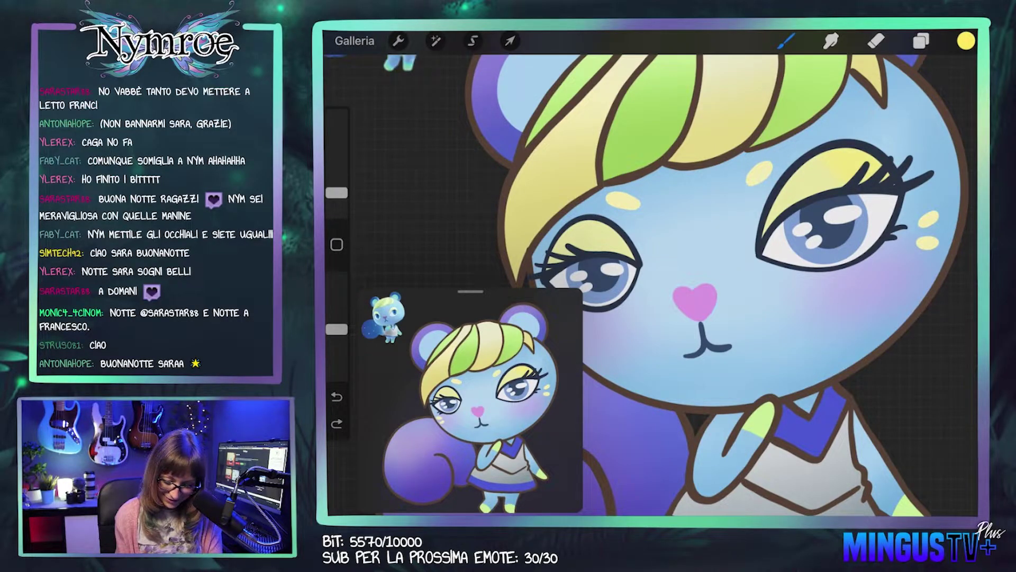
Step: Sample the right eyelid's pale yellow, then adjust it to a very pale cream
{"action": "scroll", "coordinate": [667, 272], "scroll_direction": "down", "scroll_amount": 3}
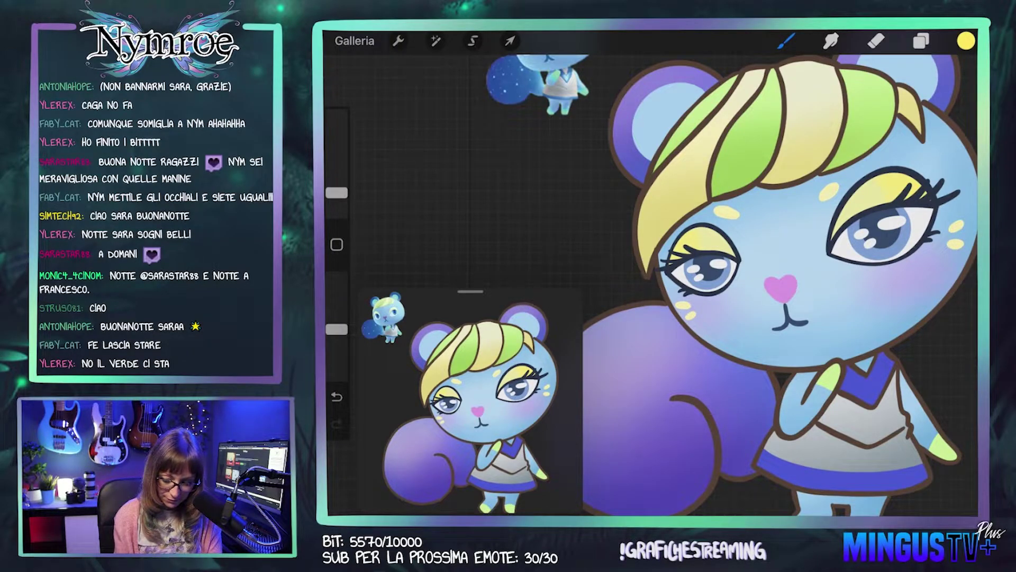
{"action": "left_click", "coordinate": [869, 174]}
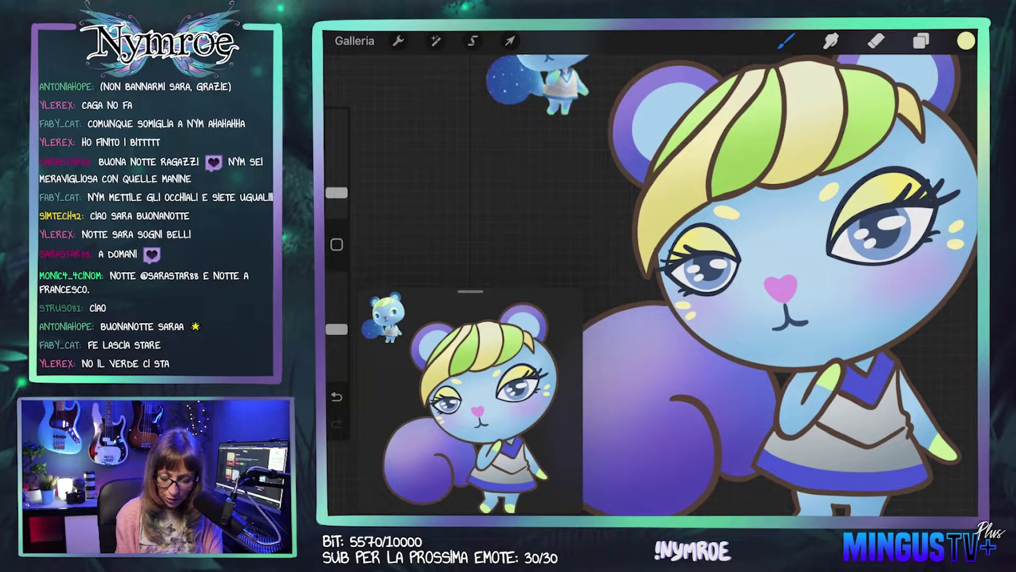
{"action": "left_click", "coordinate": [966, 41]}
{"action": "left_click", "coordinate": [864, 149]}
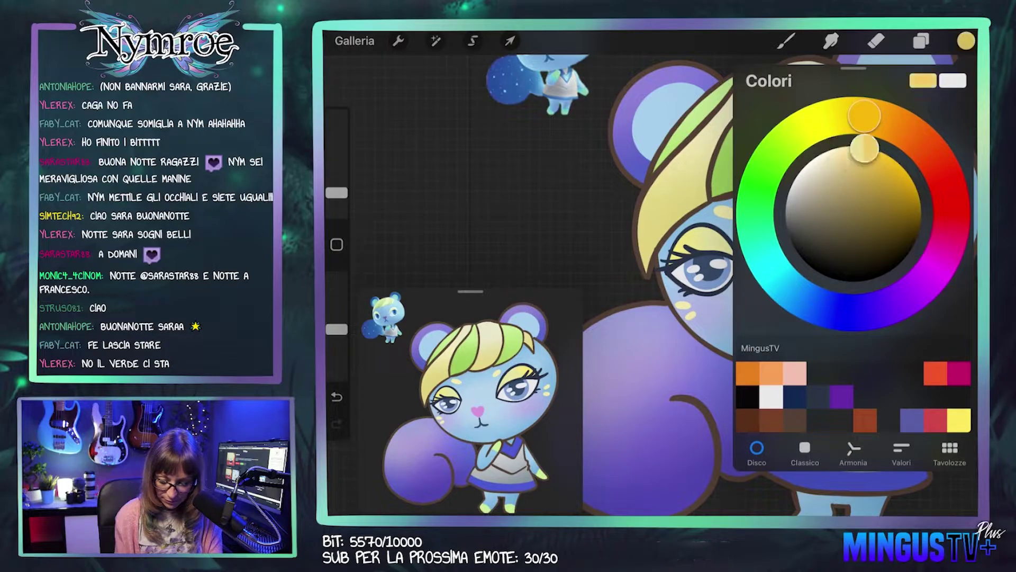
{"action": "left_click", "coordinate": [787, 40]}
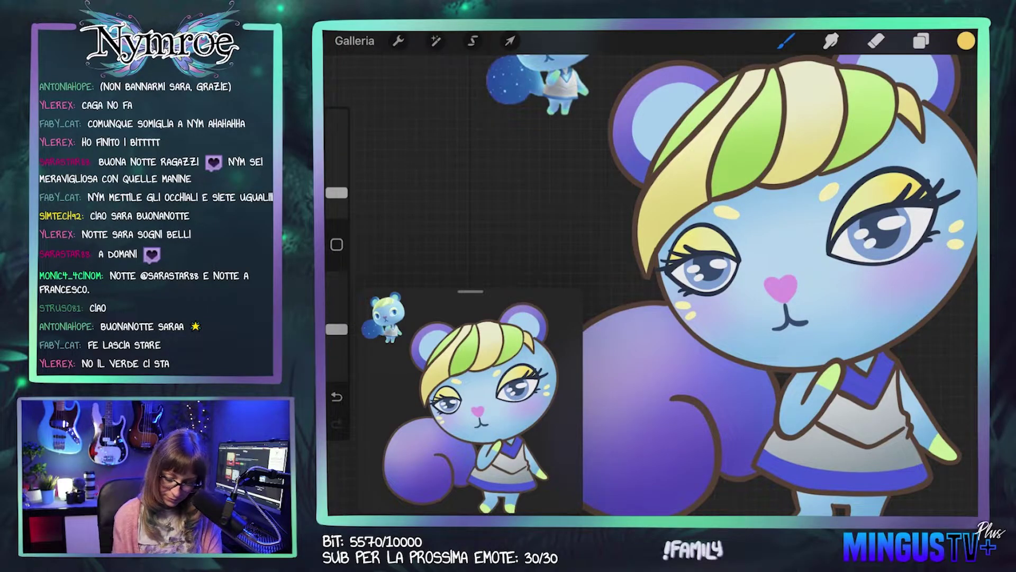
{"action": "left_click", "coordinate": [966, 41]}
{"action": "left_click_drag", "start_coordinate": [864, 117], "coordinate": [827, 152]}
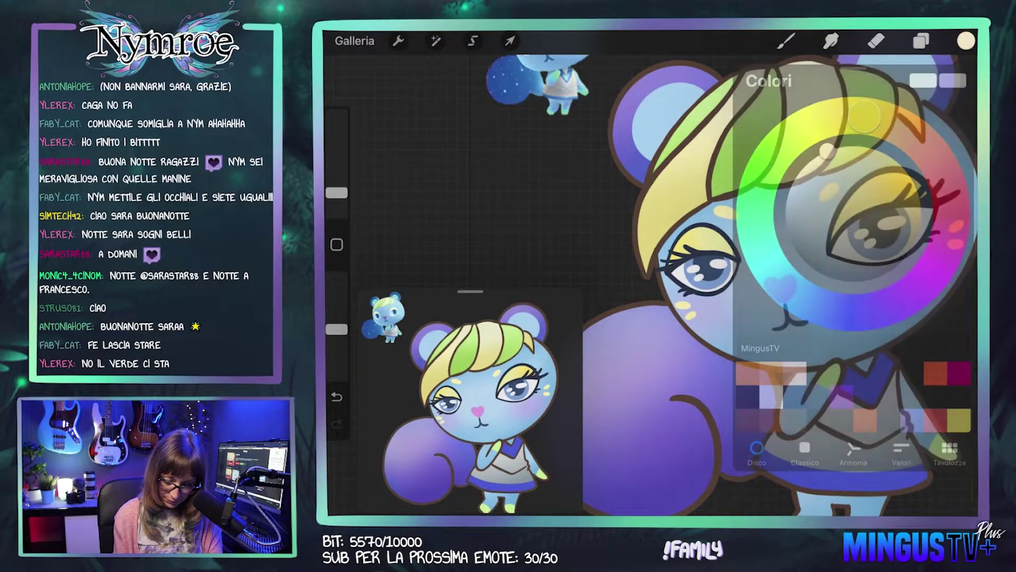
{"action": "left_click", "coordinate": [786, 41]}
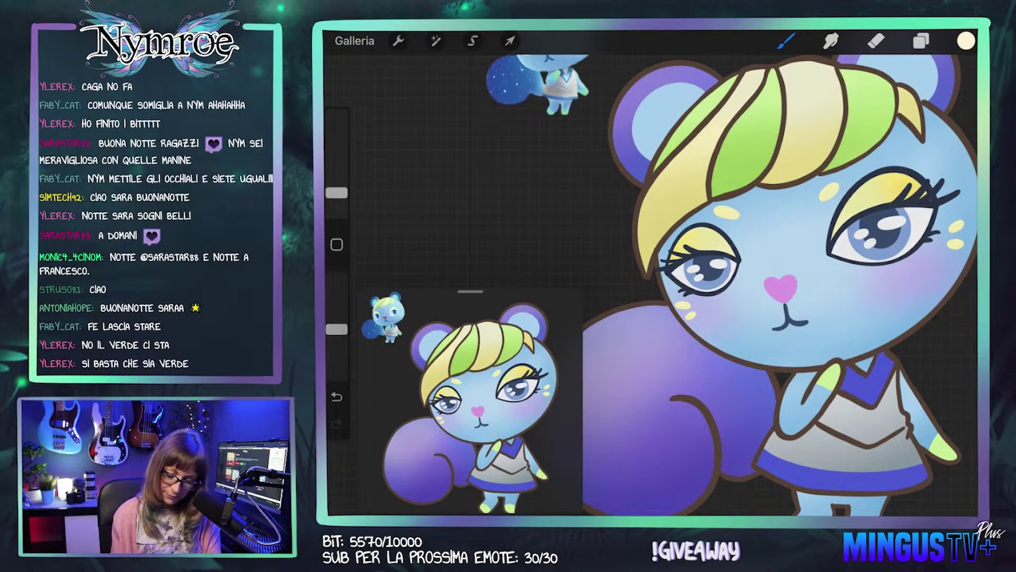
{"action": "scroll", "coordinate": [773, 286], "scroll_direction": "up", "scroll_amount": 3}
Step: Eyedrop the collar's blue and fine-tune the shade in the Colours disc
{"action": "left_click", "coordinate": [921, 41]}
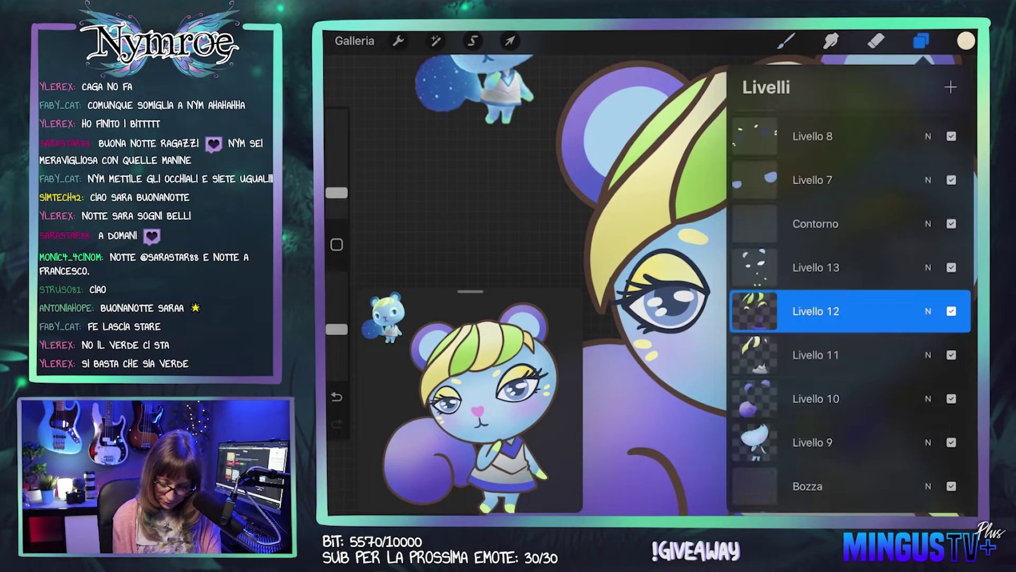
{"action": "left_click", "coordinate": [787, 41]}
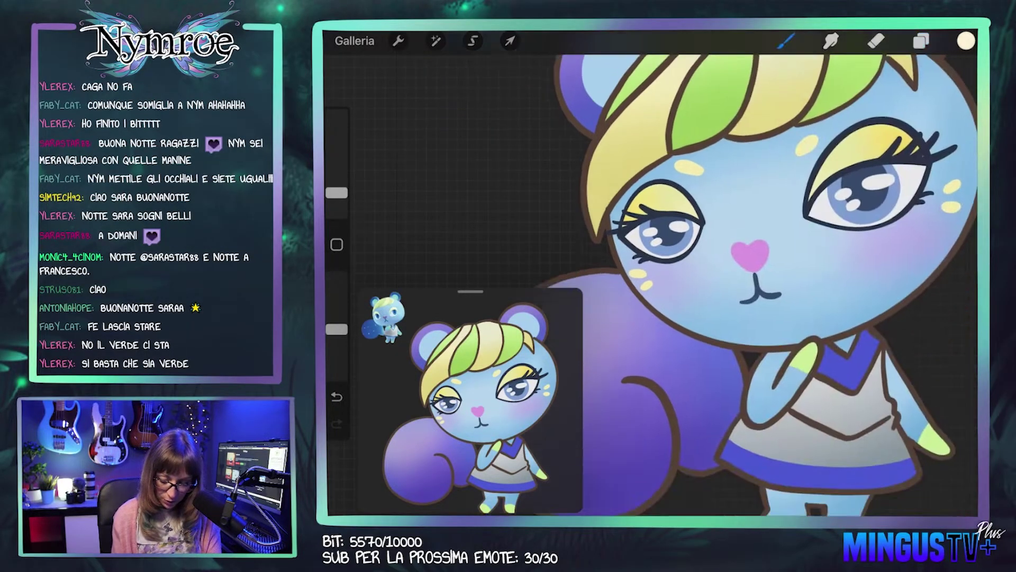
{"action": "left_click_drag", "start_coordinate": [688, 397], "coordinate": [688, 185]}
{"action": "left_click", "coordinate": [802, 260]}
{"action": "scroll", "coordinate": [651, 273], "scroll_direction": "down", "scroll_amount": 3}
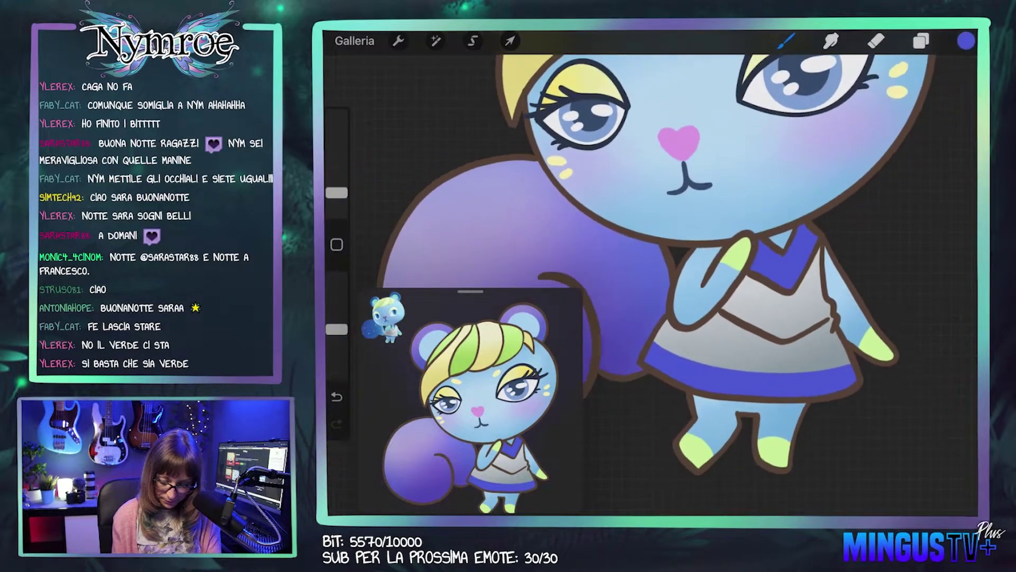
{"action": "left_click", "coordinate": [966, 40]}
{"action": "left_click", "coordinate": [870, 174]}
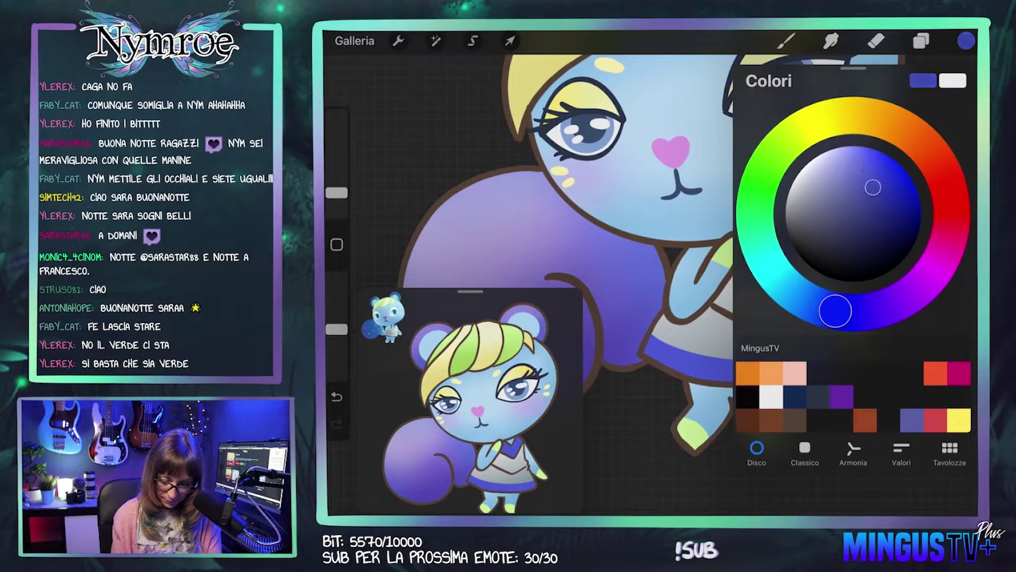
{"action": "left_click", "coordinate": [966, 41]}
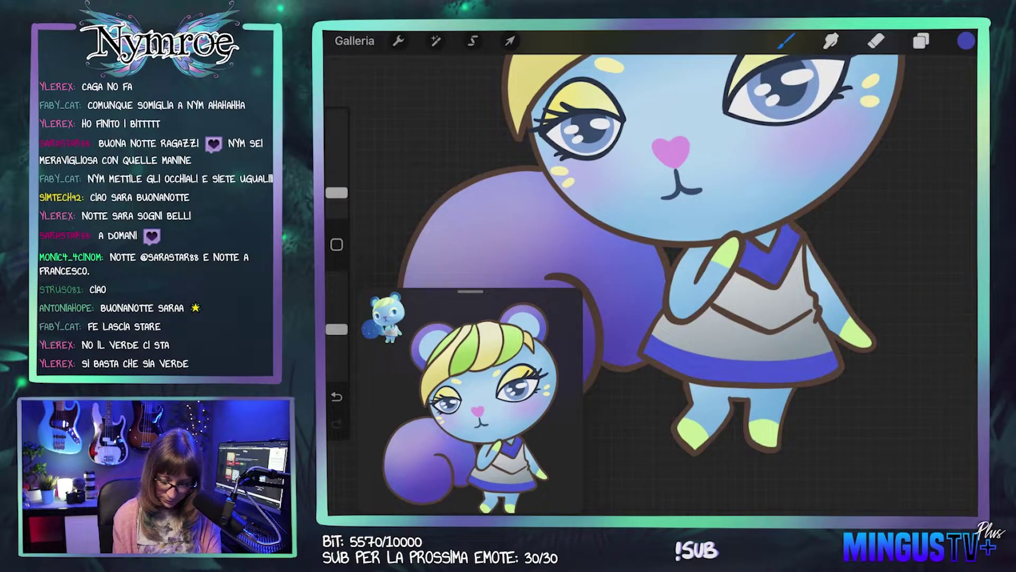
Step: ColorDrop the deep indigo blue onto the dress area
{"action": "left_click", "coordinate": [966, 41]}
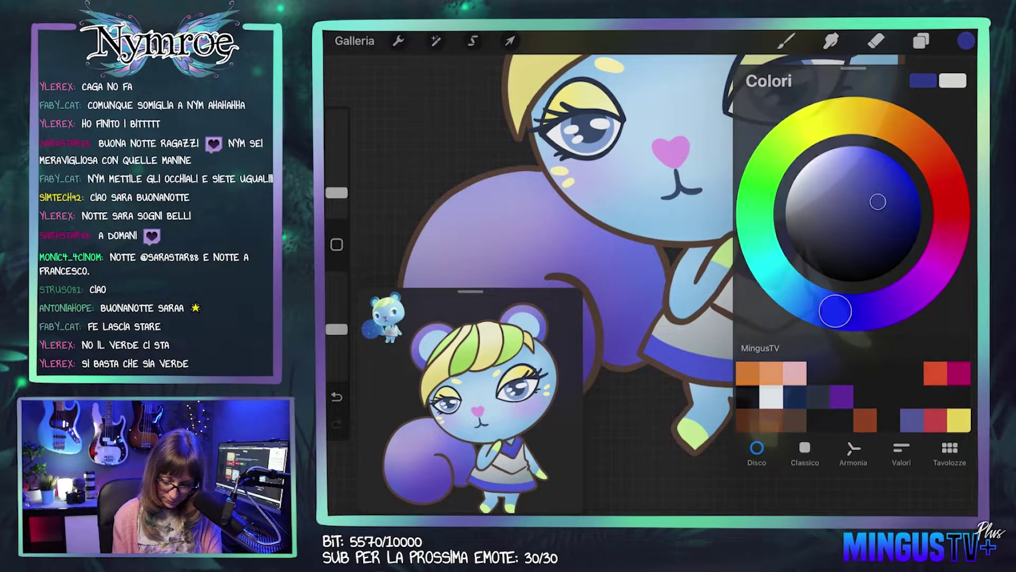
{"action": "left_click", "coordinate": [966, 41]}
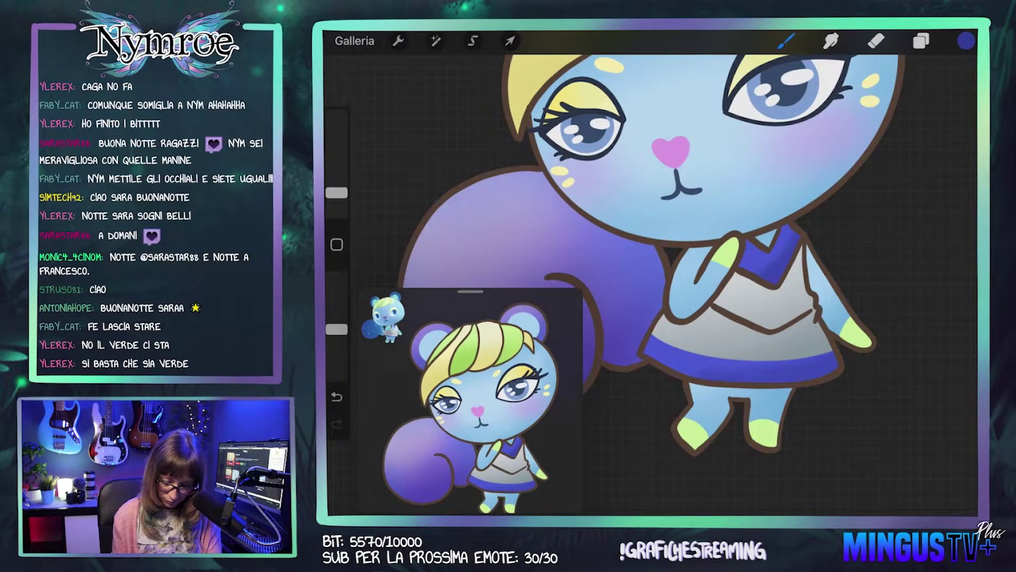
{"action": "left_click_drag", "start_coordinate": [966, 41], "coordinate": [667, 331]}
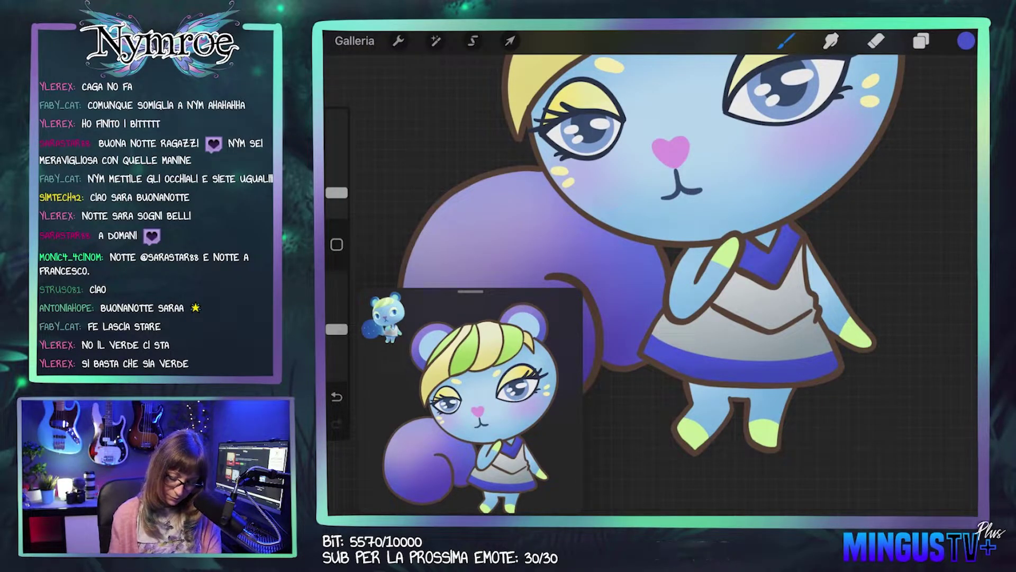
{"action": "scroll", "coordinate": [651, 275], "scroll_direction": "up", "scroll_amount": 2}
{"action": "scroll", "coordinate": [651, 275], "scroll_direction": "down", "scroll_amount": 3}
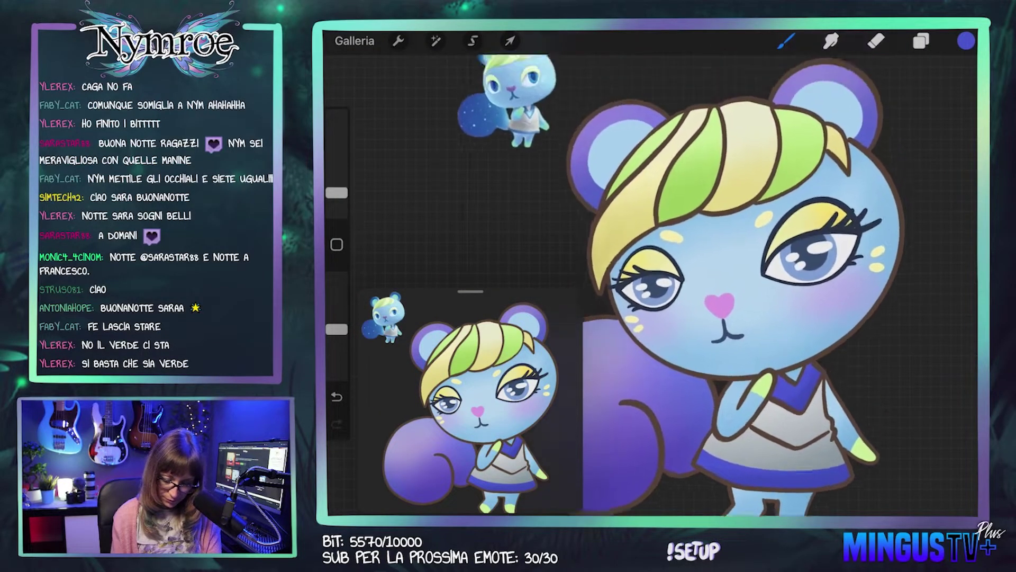
Step: Check the layers and switch the painting colour to a cyan
{"action": "left_click", "coordinate": [921, 40]}
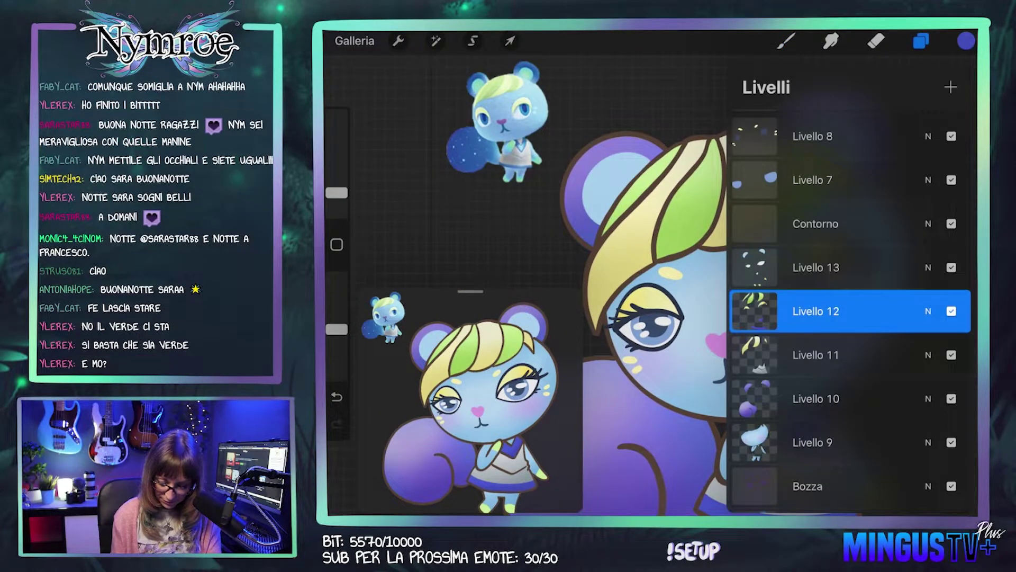
{"action": "left_click", "coordinate": [786, 41]}
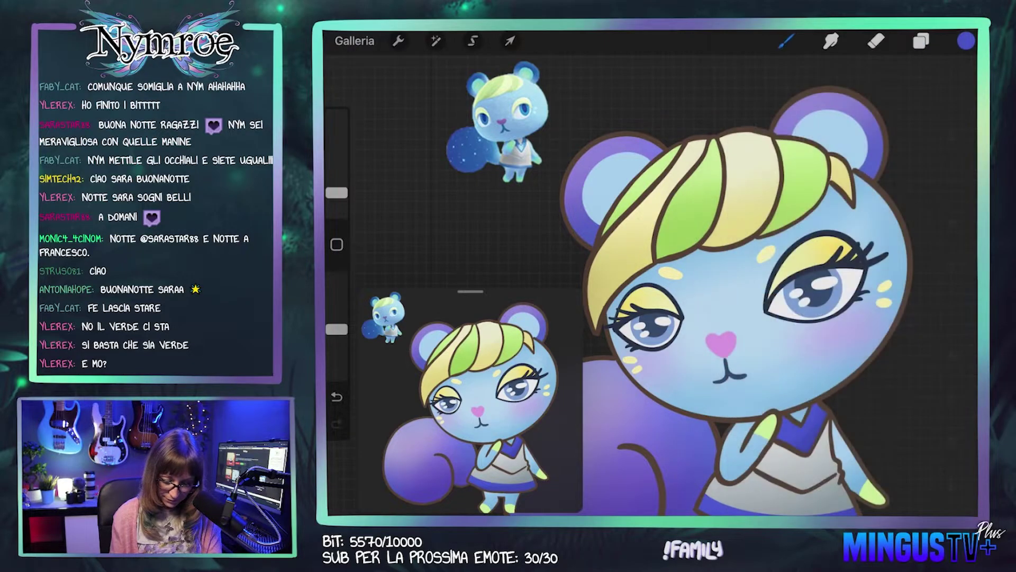
{"action": "scroll", "coordinate": [651, 275], "scroll_direction": "up", "scroll_amount": 3}
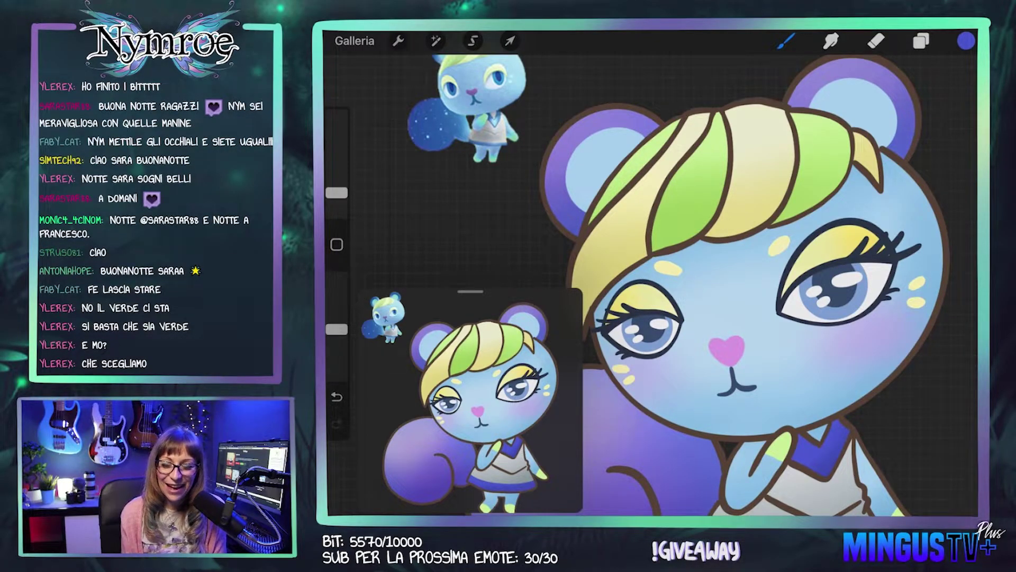
{"action": "left_click", "coordinate": [922, 41]}
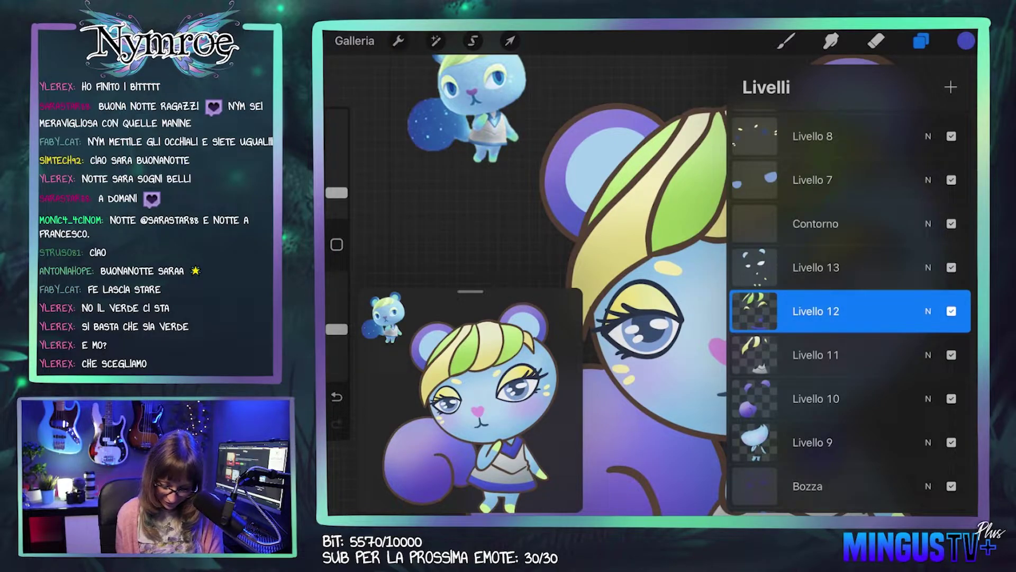
{"action": "left_click", "coordinate": [787, 41]}
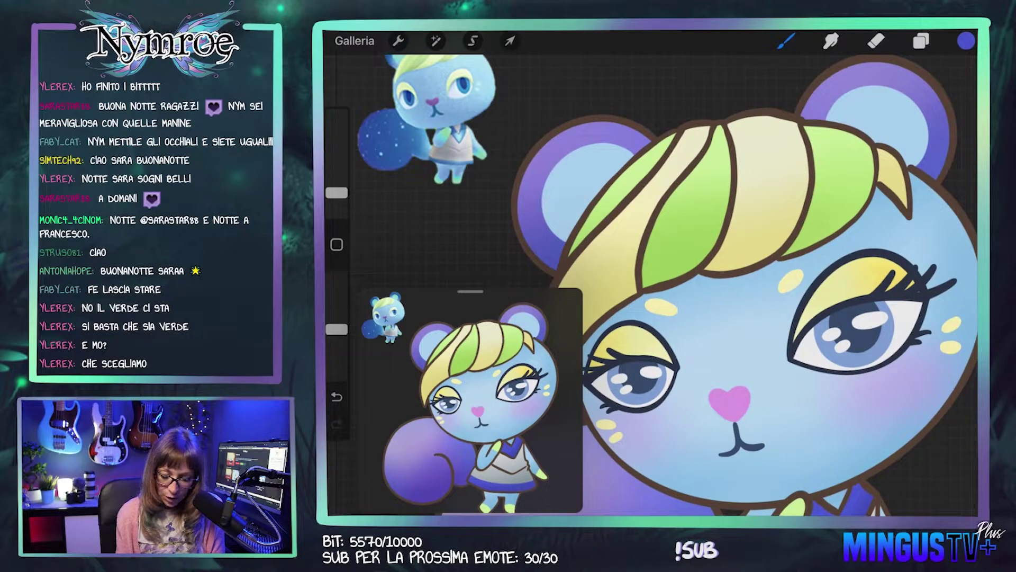
{"action": "left_click", "coordinate": [966, 41]}
{"action": "left_click", "coordinate": [770, 267]}
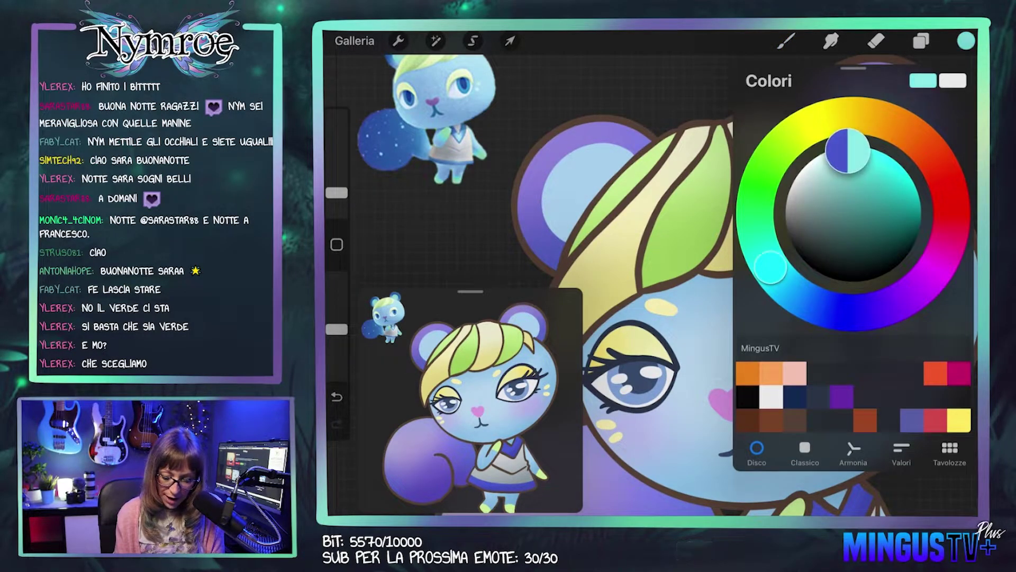
{"action": "left_click", "coordinate": [966, 41]}
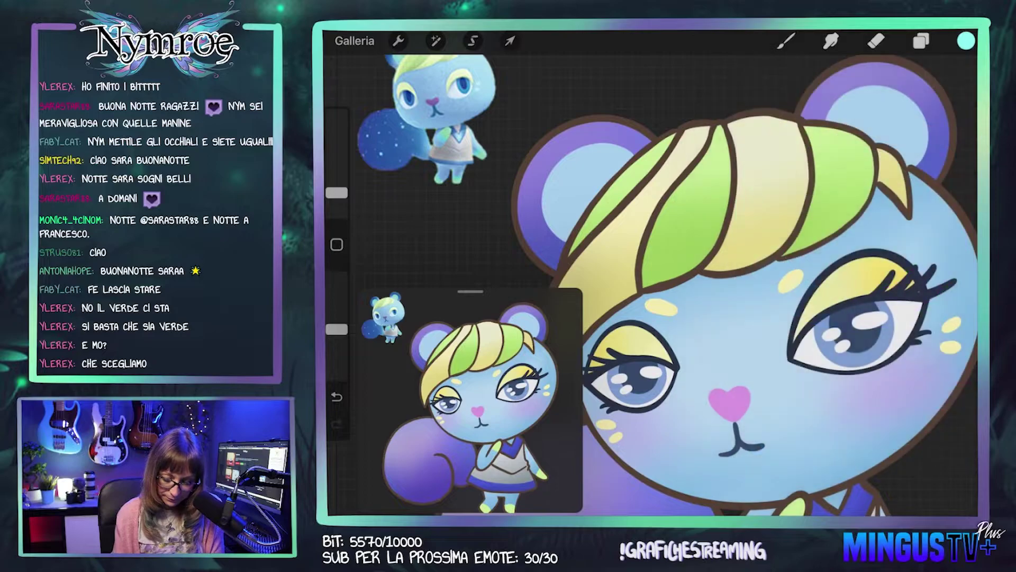
Step: Shift the cyan to mint and ColorDrop it onto the green hair strands and collar
{"action": "scroll", "coordinate": [688, 286], "scroll_direction": "down", "scroll_amount": 3}
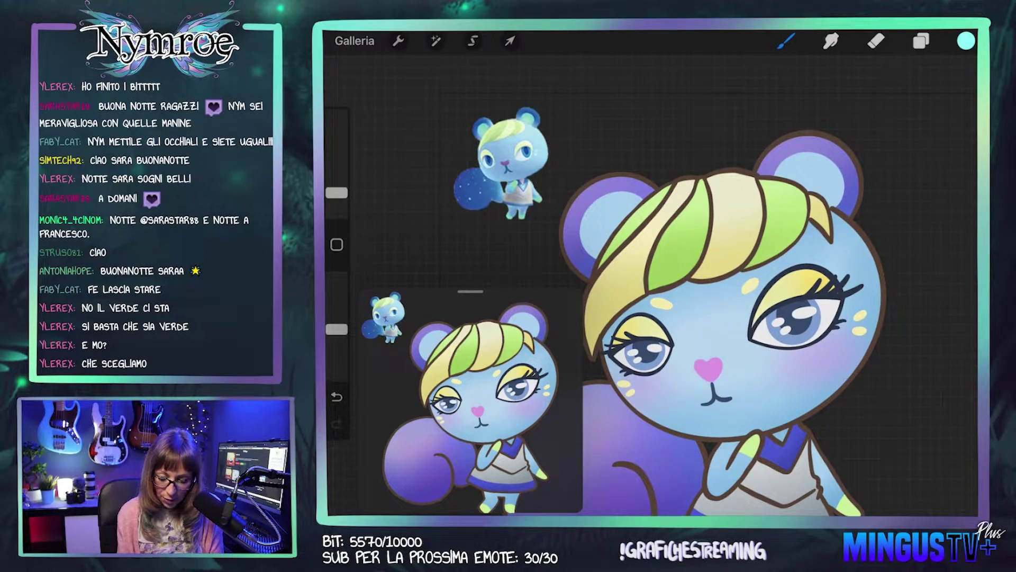
{"action": "left_click", "coordinate": [966, 41]}
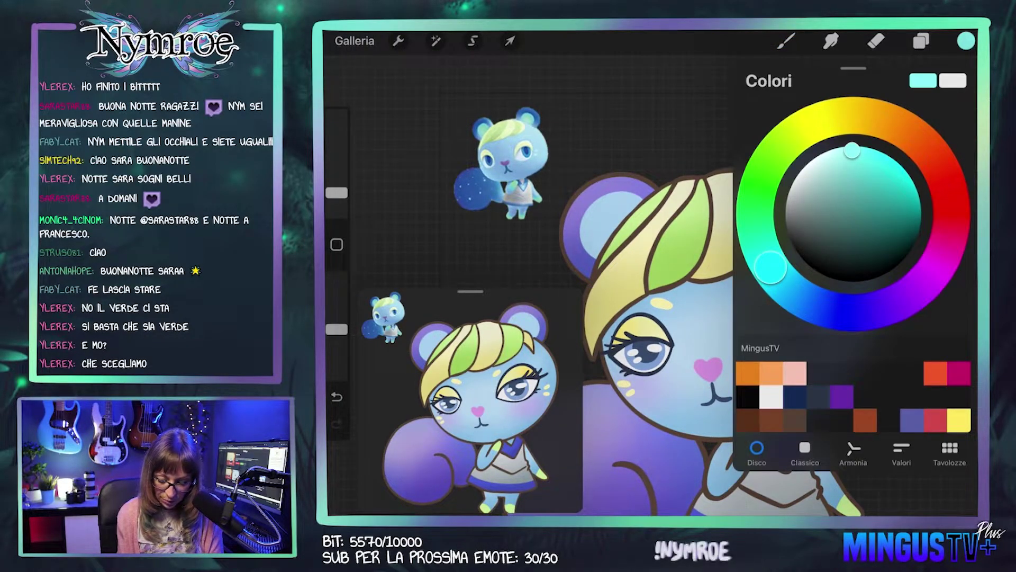
{"action": "left_click_drag", "start_coordinate": [770, 268], "coordinate": [760, 244]}
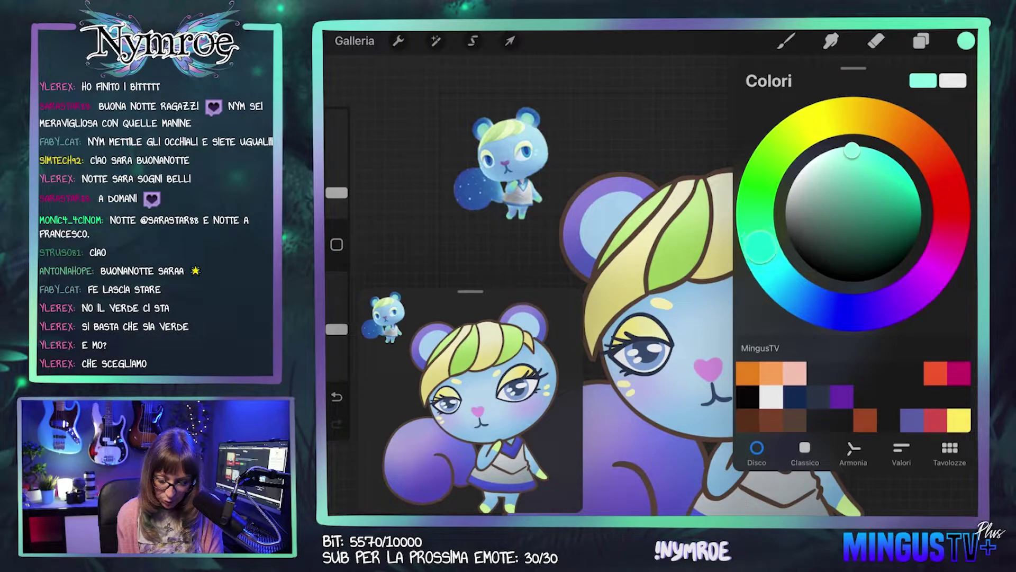
{"action": "left_click", "coordinate": [966, 41]}
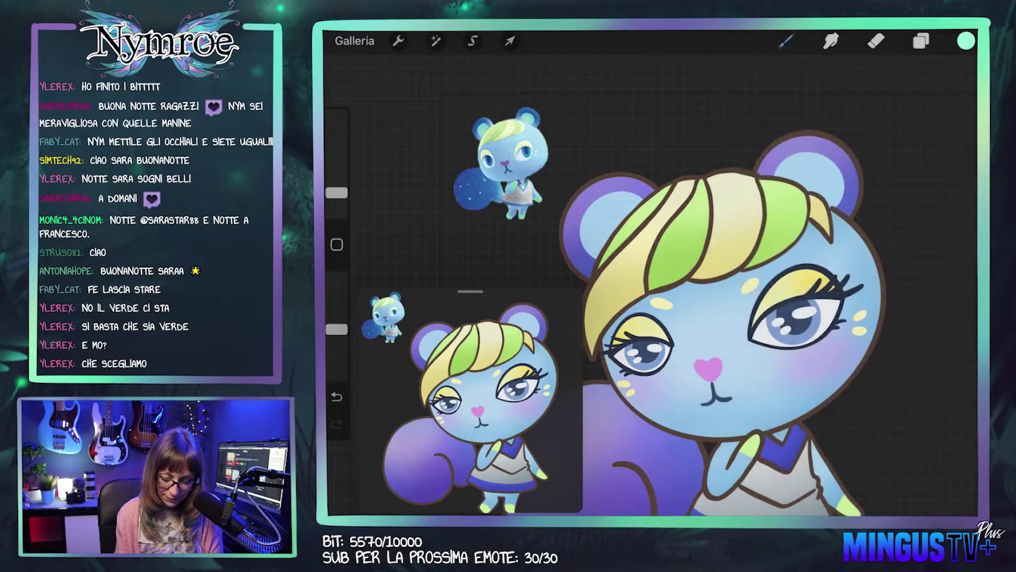
{"action": "scroll", "coordinate": [662, 292], "scroll_direction": "up", "scroll_amount": 2}
{"action": "left_click_drag", "start_coordinate": [966, 41], "coordinate": [781, 169]}
{"action": "left_click", "coordinate": [667, 227]}
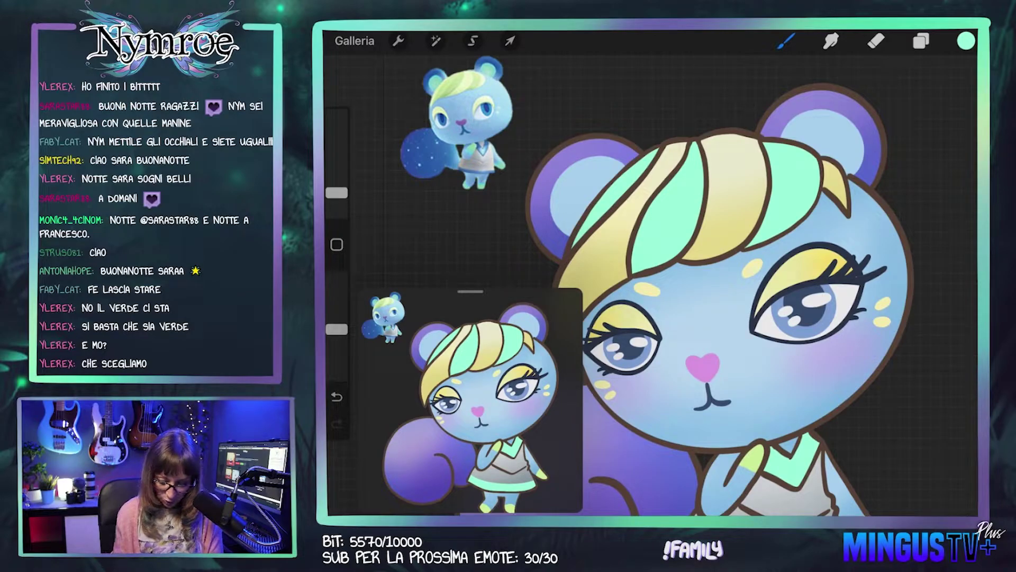
Step: Undo the mint recolour, retry and undo it, and check Livello 12's options
{"action": "key", "text": "ctrl+z"}
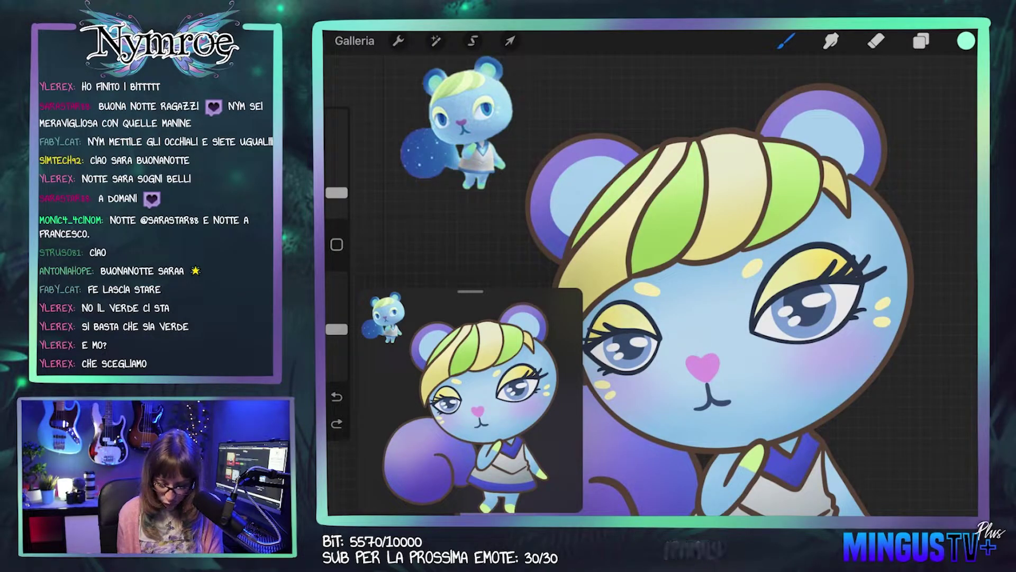
{"action": "left_click_drag", "start_coordinate": [966, 41], "coordinate": [662, 238]}
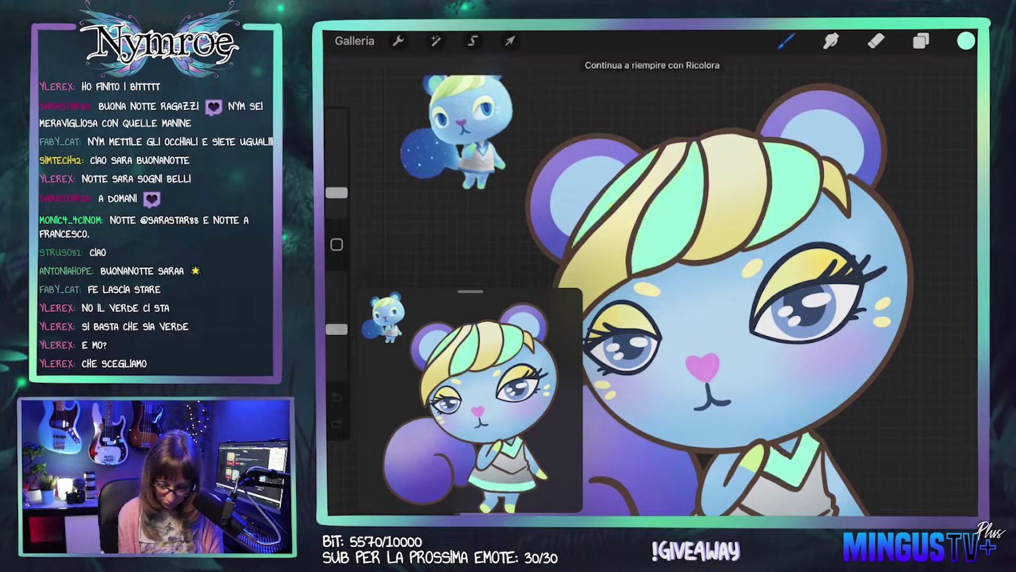
{"action": "key", "text": "ctrl+z"}
{"action": "left_click", "coordinate": [921, 40]}
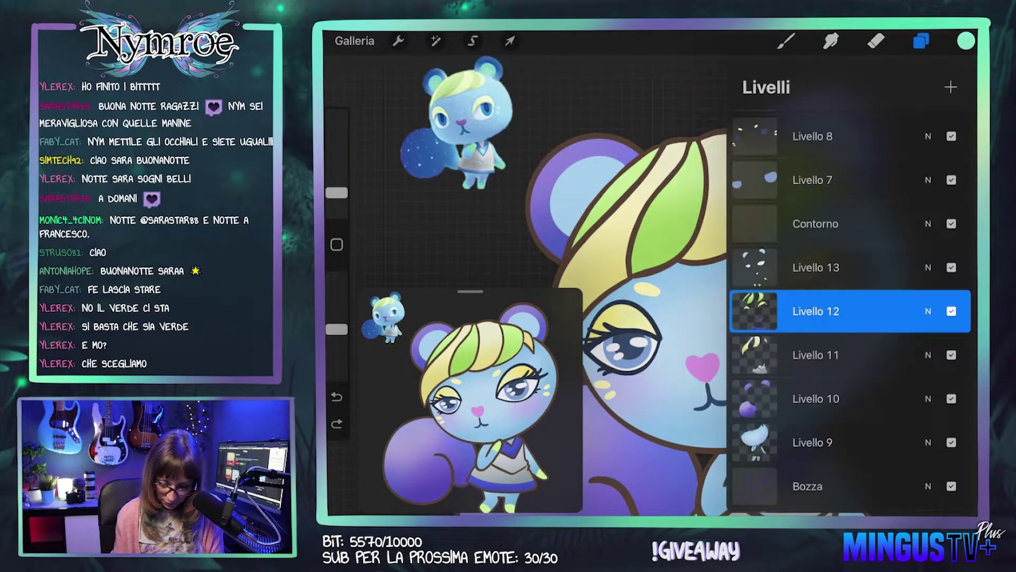
{"action": "left_click", "coordinate": [816, 311]}
{"action": "left_click", "coordinate": [666, 300]}
{"action": "left_click", "coordinate": [786, 41]}
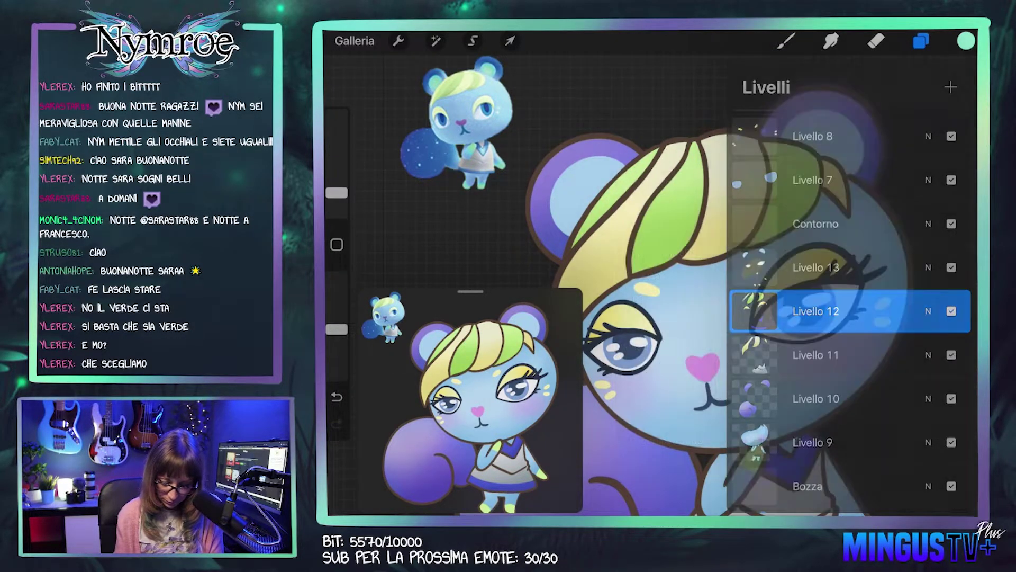
Step: Undo another flooding mint fill and open the Contorno layer's options menu
{"action": "left_click_drag", "start_coordinate": [966, 41], "coordinate": [807, 178]}
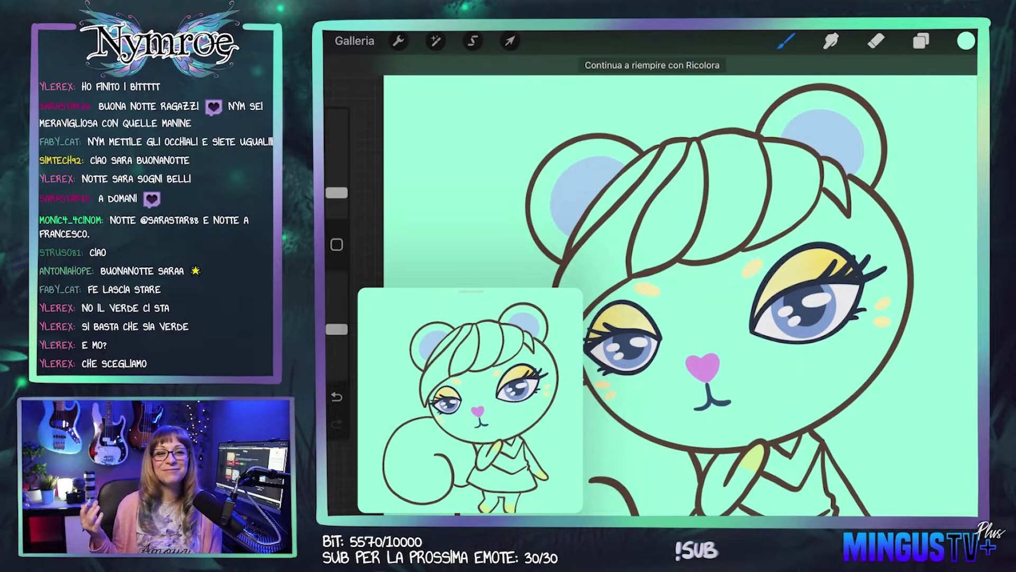
{"action": "key", "text": "ctrl+z"}
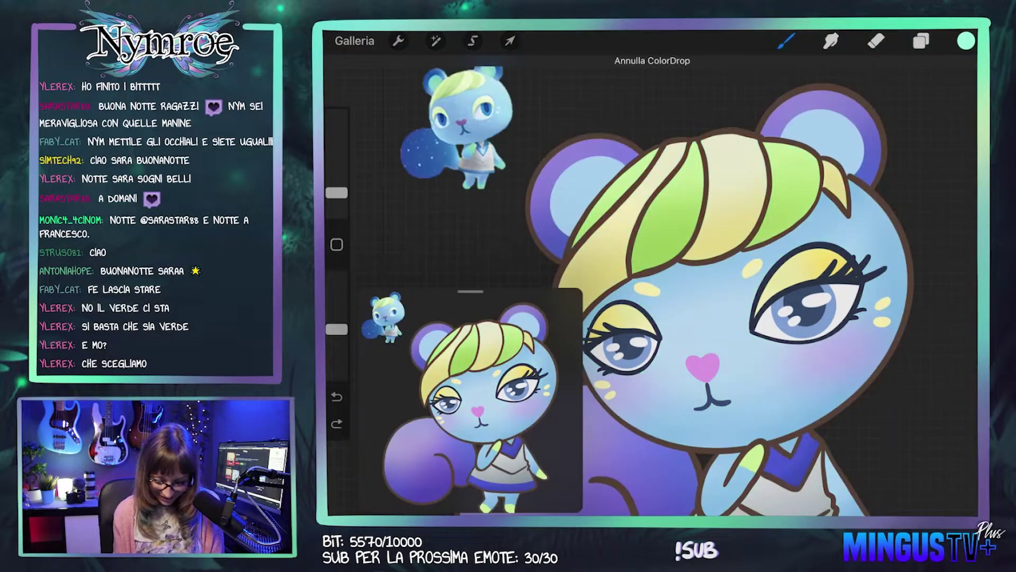
{"action": "left_click", "coordinate": [922, 41]}
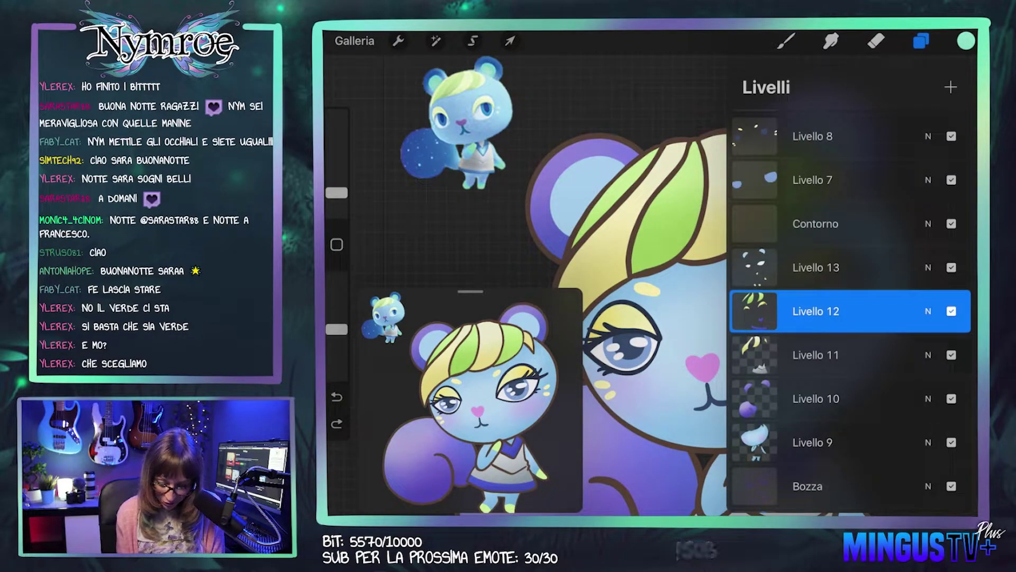
{"action": "left_click", "coordinate": [815, 223]}
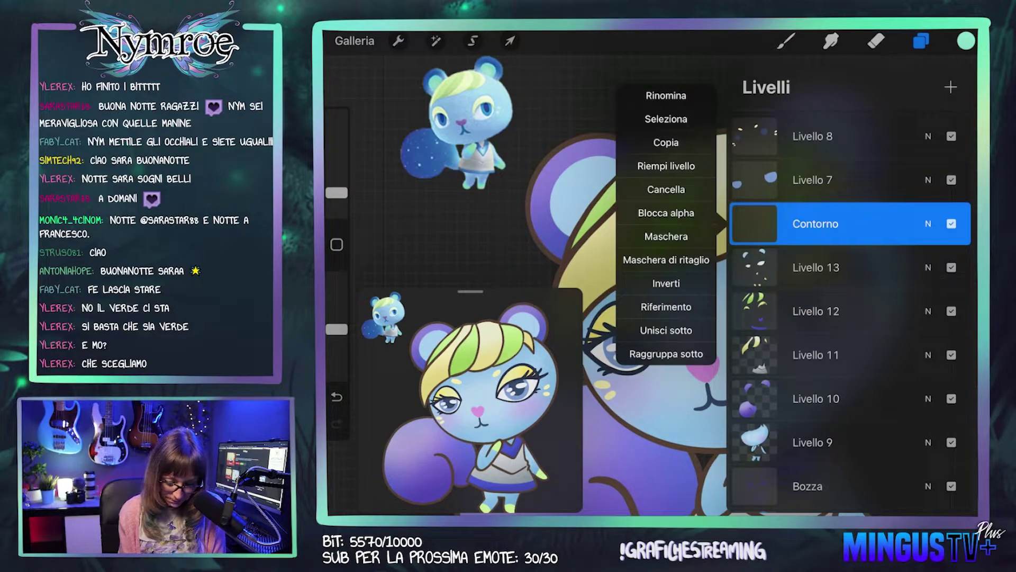
Step: Make Contorno the reference layer, try mint fills on Livello 12's hair strands, then undo them
{"action": "left_click", "coordinate": [816, 267]}
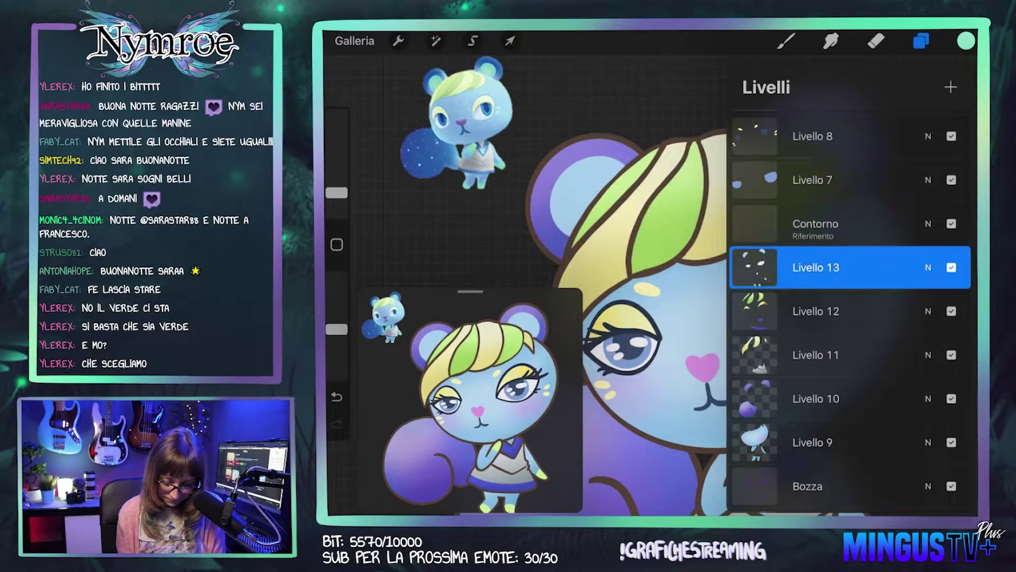
{"action": "left_click", "coordinate": [816, 312]}
{"action": "left_click", "coordinate": [787, 40]}
{"action": "left_click_drag", "start_coordinate": [966, 40], "coordinate": [810, 180]}
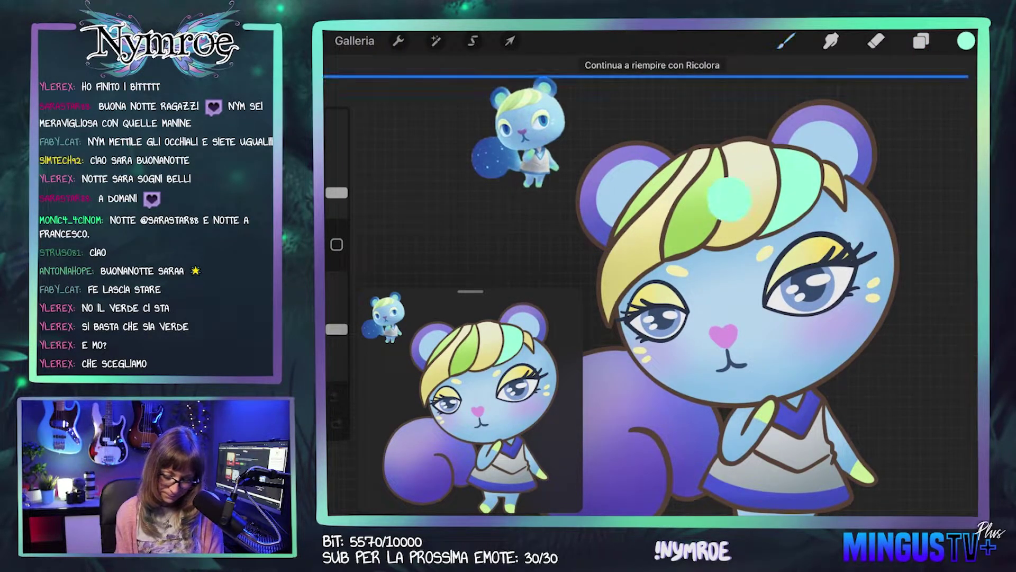
{"action": "left_click", "coordinate": [694, 212]}
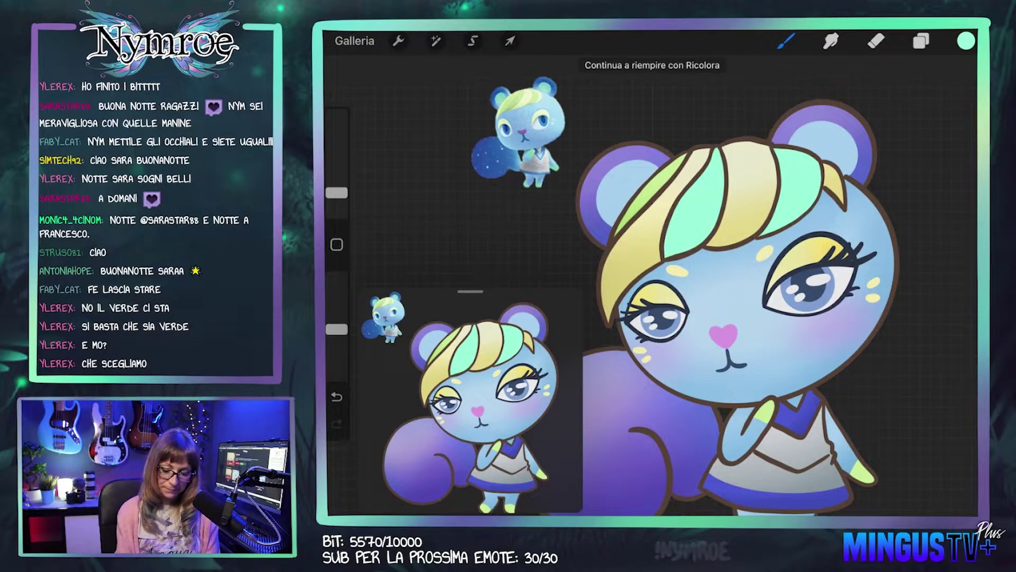
{"action": "left_click", "coordinate": [668, 166]}
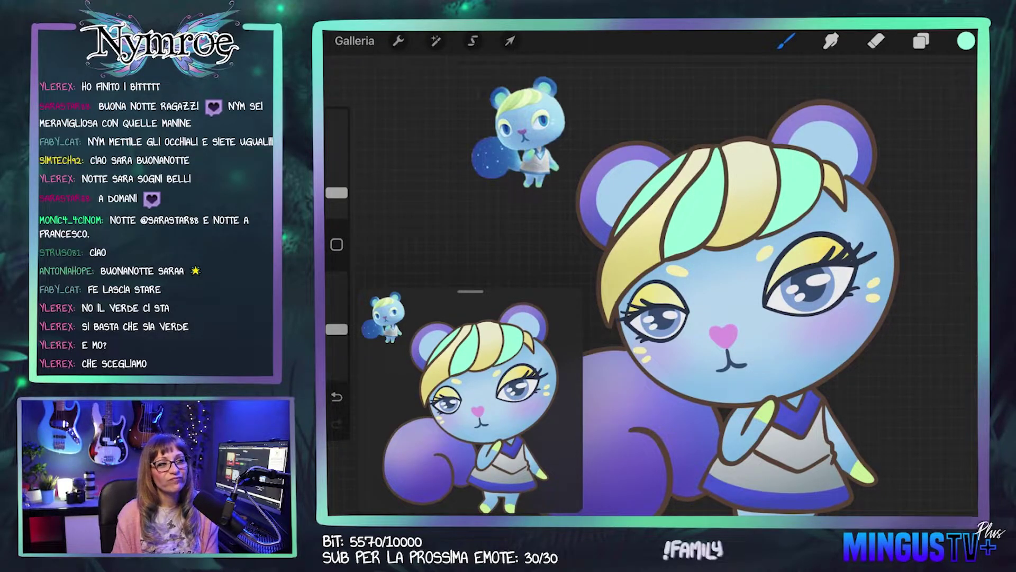
{"action": "key", "text": "ctrl+z"}
{"action": "key", "text": "ctrl+z"}
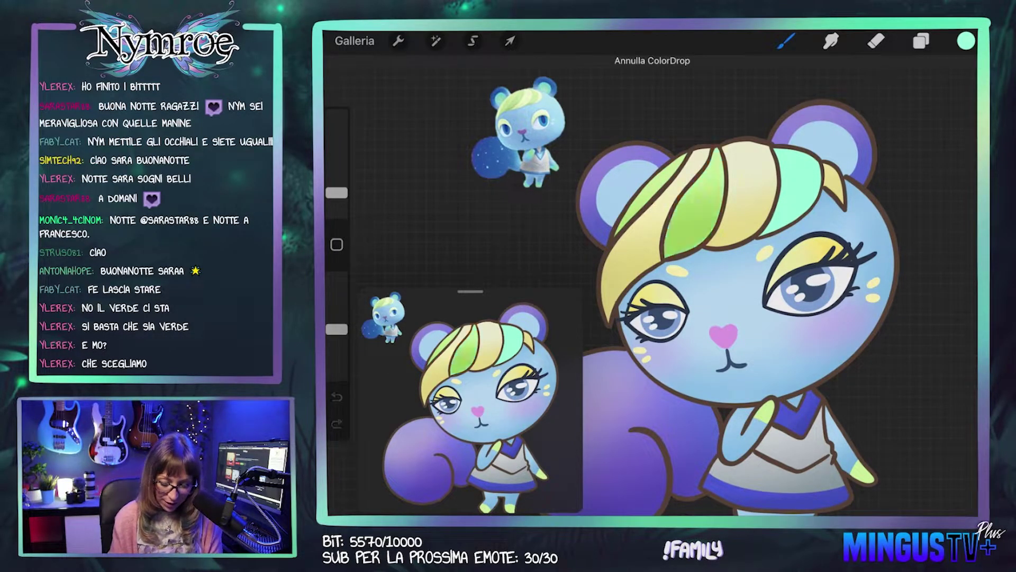
{"action": "key", "text": "ctrl+z"}
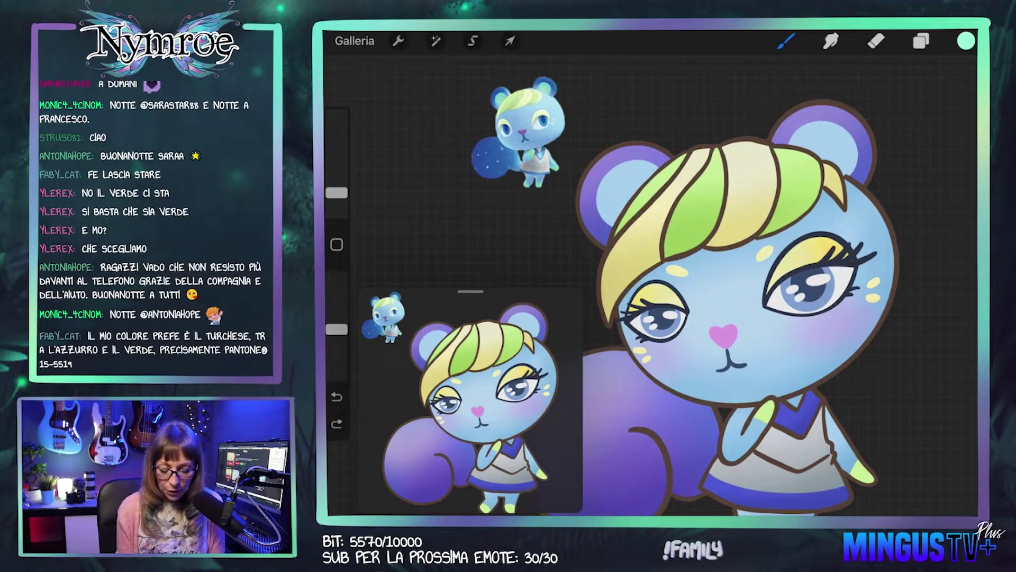
Step: Pick a mint green, drop it onto three green hair stripes, then undo the fills
{"action": "scroll", "coordinate": [768, 296], "scroll_direction": "up", "scroll_amount": 2}
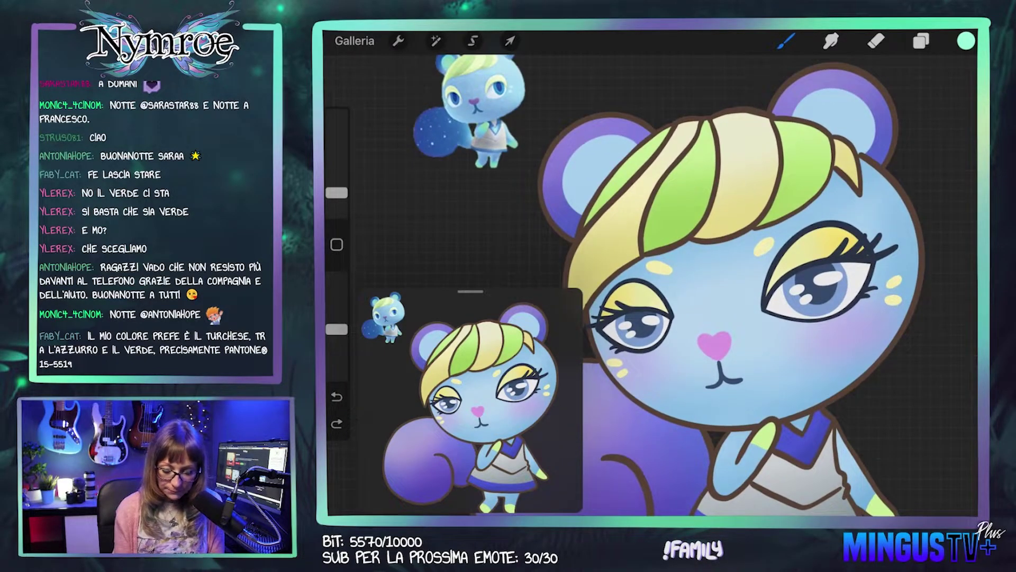
{"action": "left_click", "coordinate": [966, 41]}
{"action": "left_click_drag", "start_coordinate": [844, 157], "coordinate": [834, 166]}
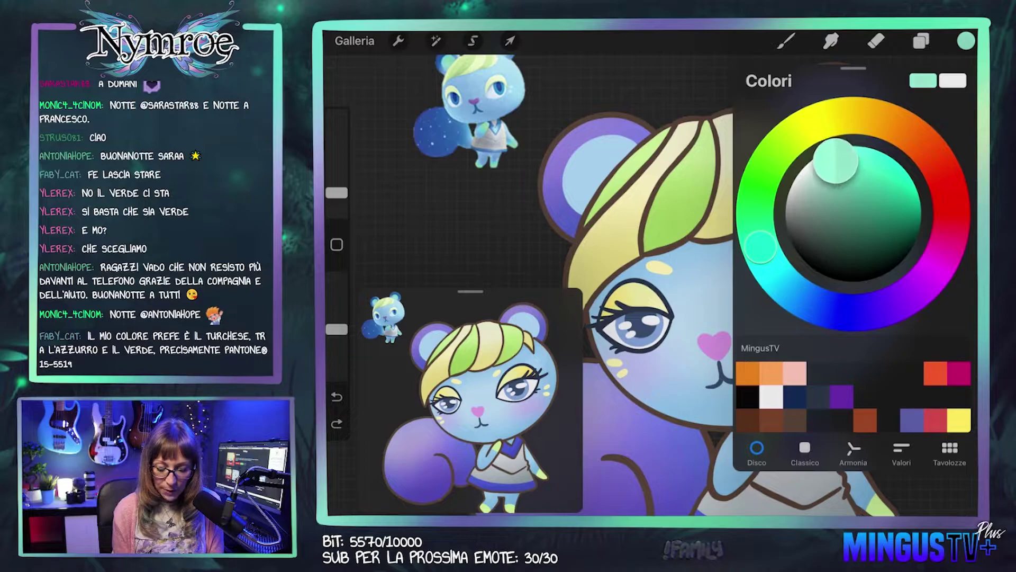
{"action": "left_click", "coordinate": [966, 41]}
{"action": "left_click_drag", "start_coordinate": [966, 40], "coordinate": [803, 156]}
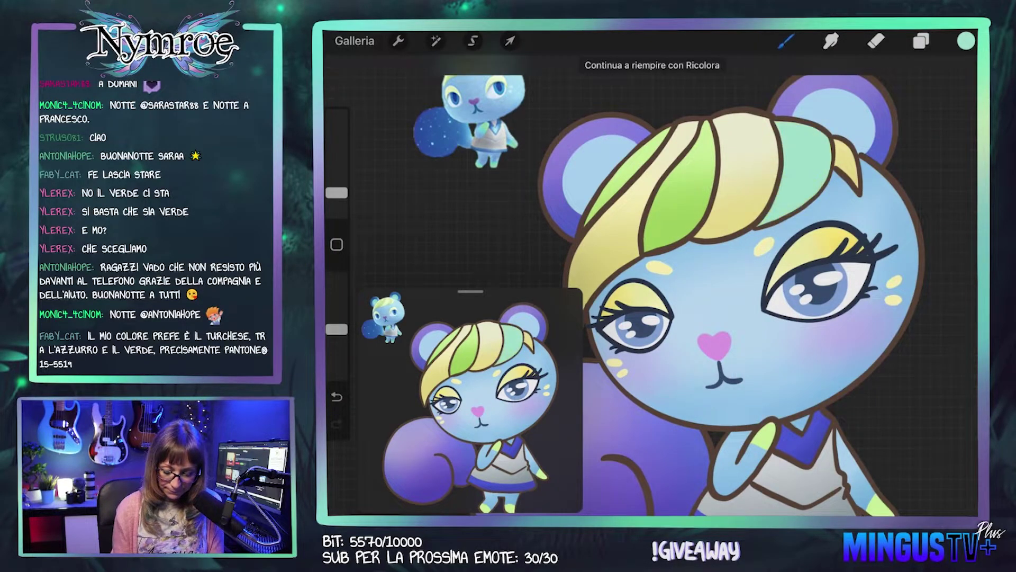
{"action": "left_click_drag", "start_coordinate": [967, 41], "coordinate": [677, 217]}
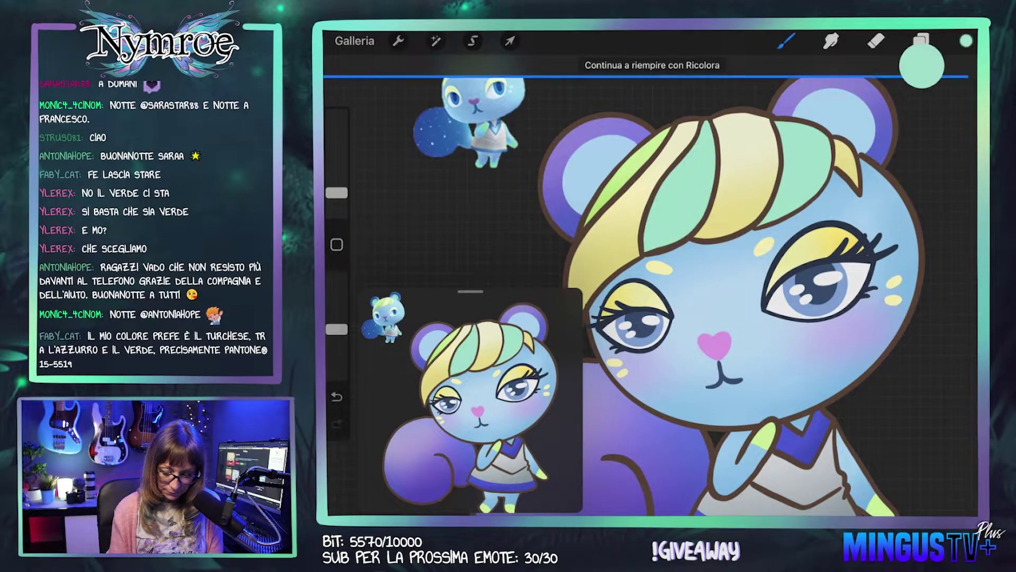
{"action": "left_click_drag", "start_coordinate": [966, 41], "coordinate": [638, 158]}
{"action": "left_click", "coordinate": [786, 41]}
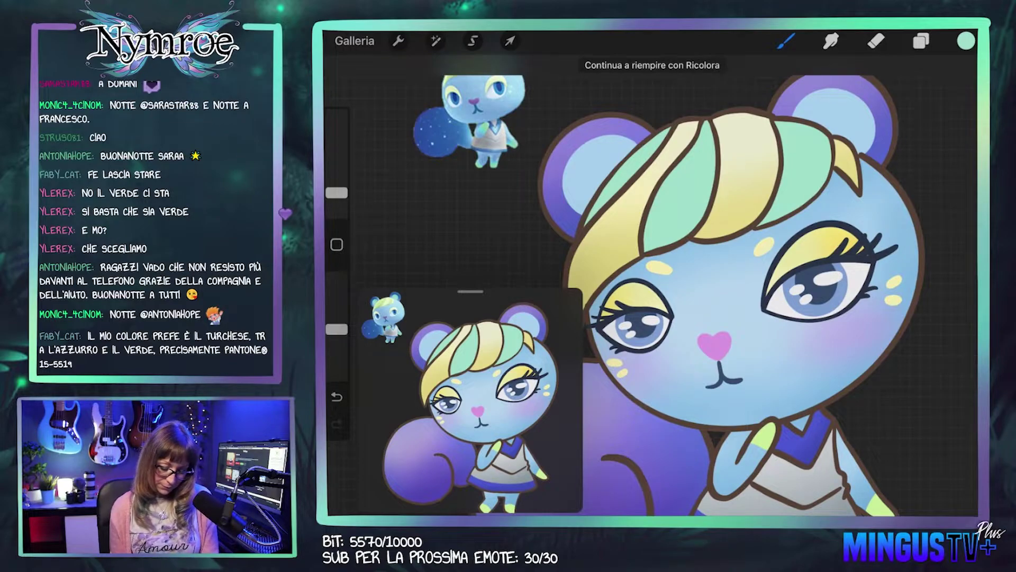
{"action": "key", "text": "ctrl+z"}
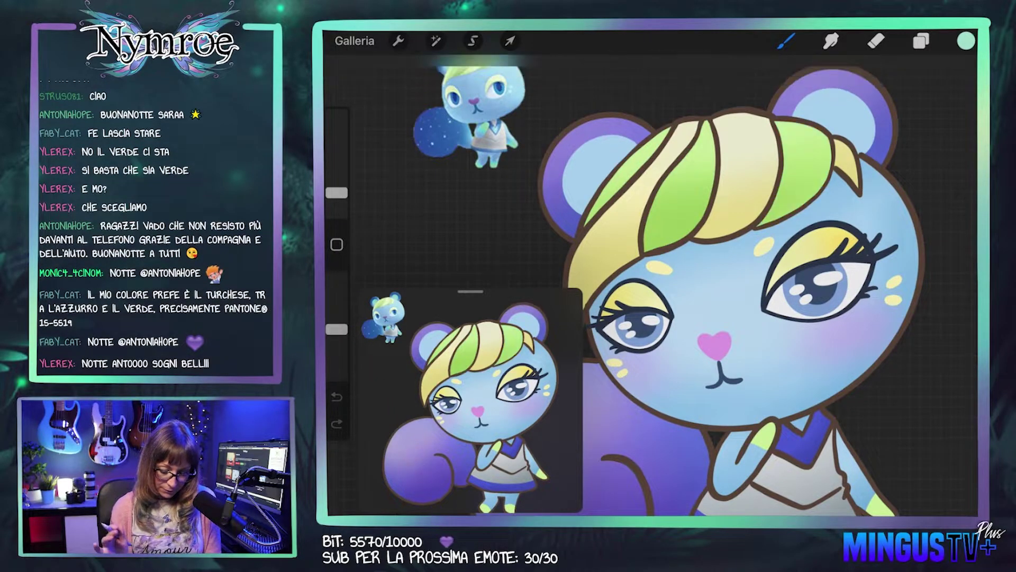
Step: Lock the transparency of layer Livello 13
{"action": "left_click", "coordinate": [922, 41]}
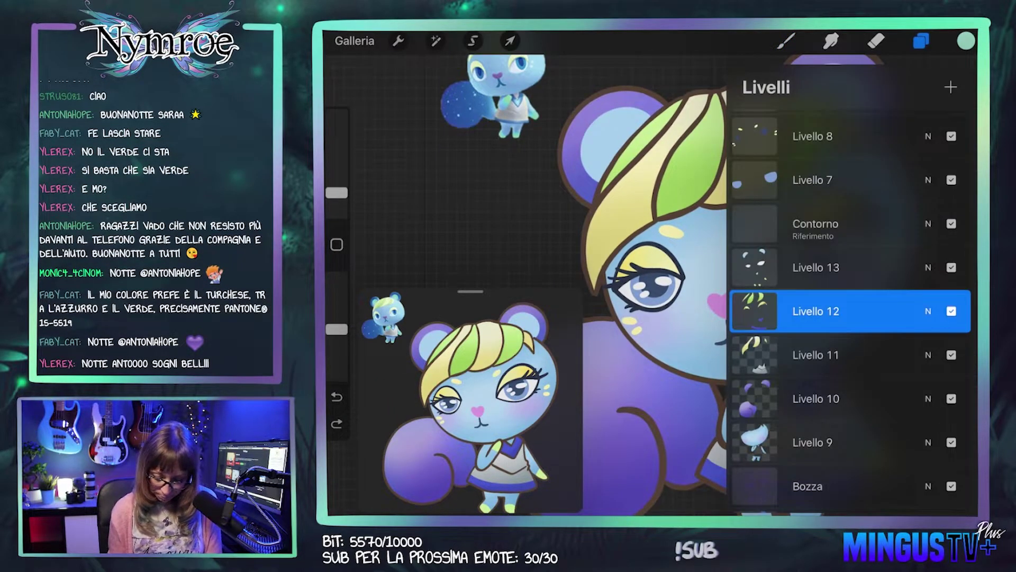
{"action": "left_click", "coordinate": [816, 267]}
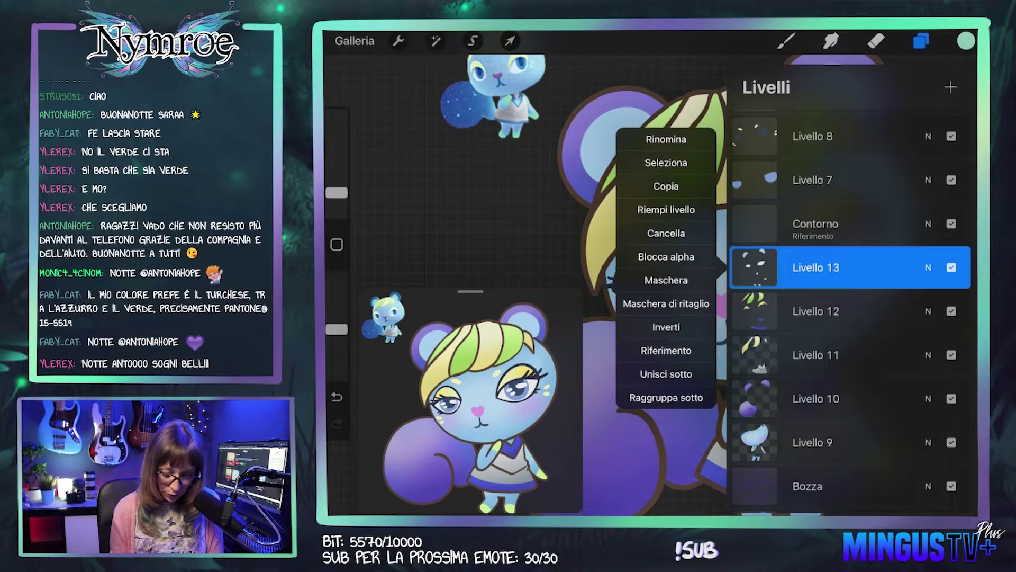
{"action": "left_click", "coordinate": [666, 256]}
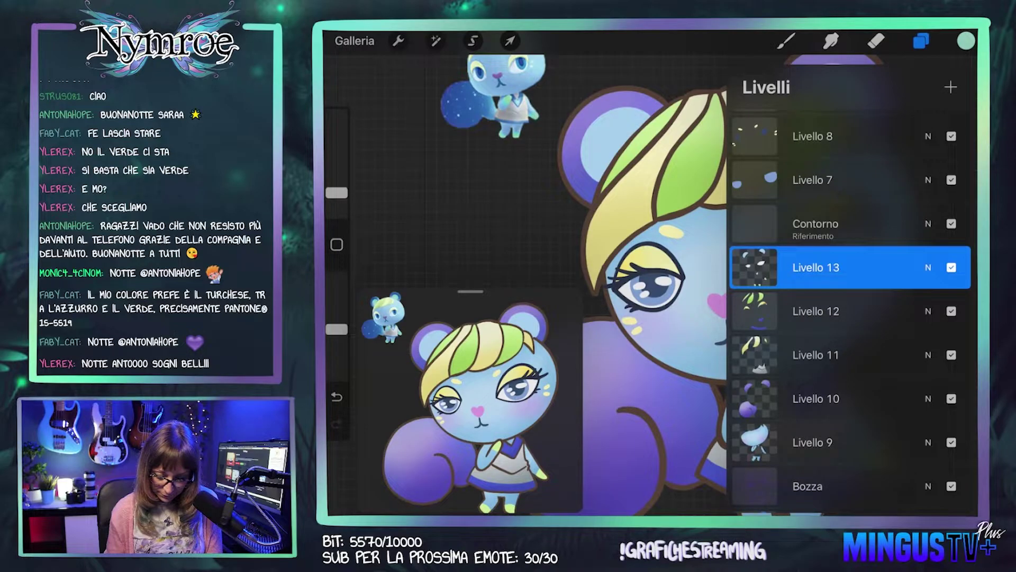
{"action": "left_click", "coordinate": [786, 40]}
Step: Sample the face blue, undo a stray brush stroke, and eyedrop the cheek's light tone
{"action": "scroll", "coordinate": [688, 265], "scroll_direction": "up", "scroll_amount": 3}
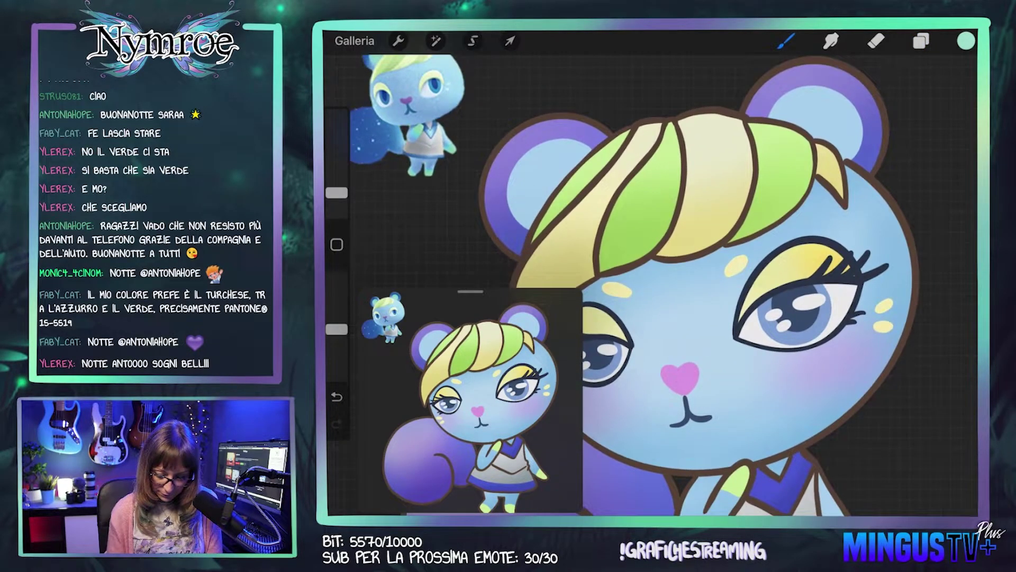
{"action": "left_click", "coordinate": [859, 169]}
{"action": "left_click", "coordinate": [966, 41]}
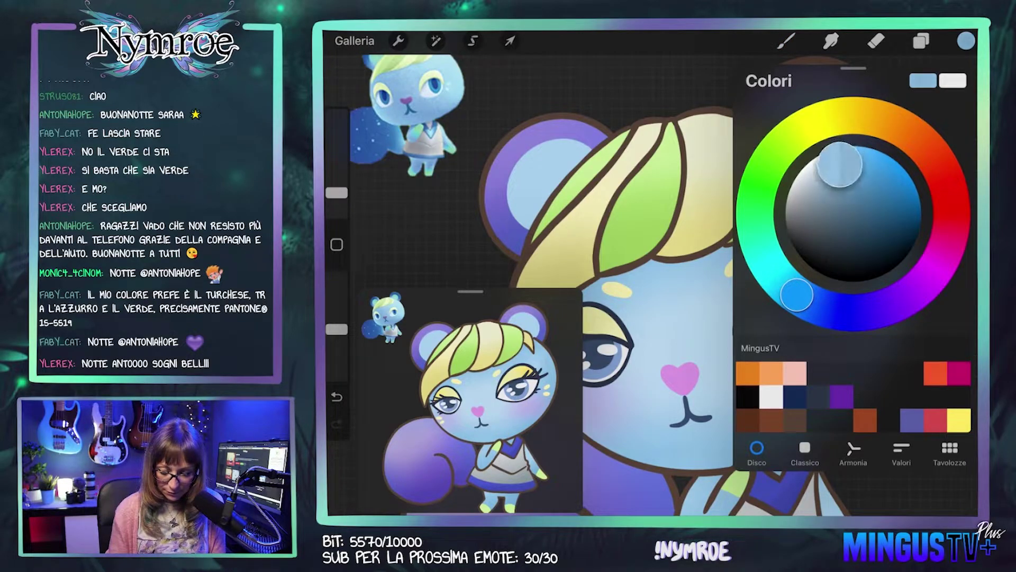
{"action": "left_click", "coordinate": [966, 41]}
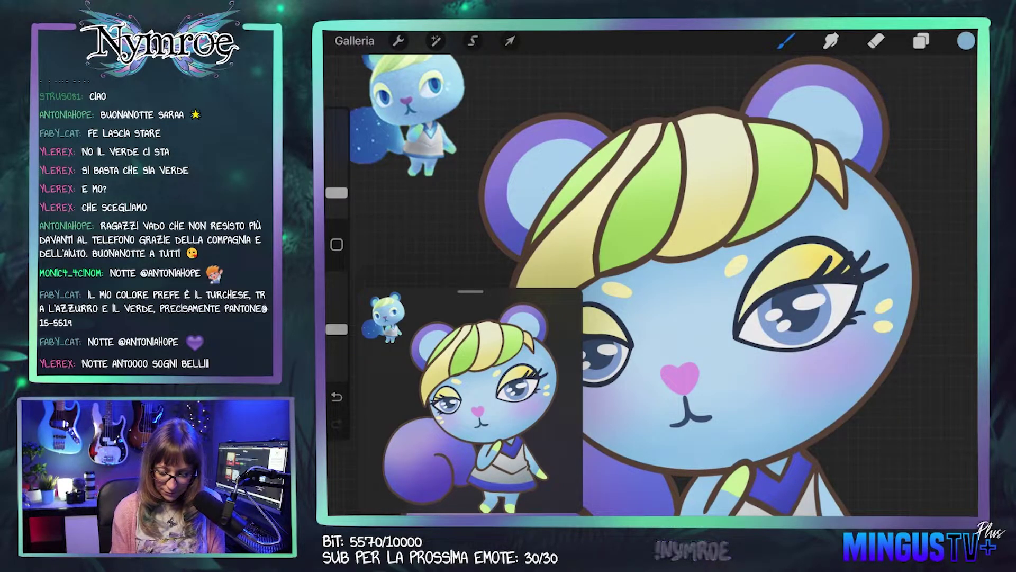
{"action": "left_click_drag", "start_coordinate": [860, 139], "coordinate": [807, 119]}
{"action": "key", "text": "ctrl+z"}
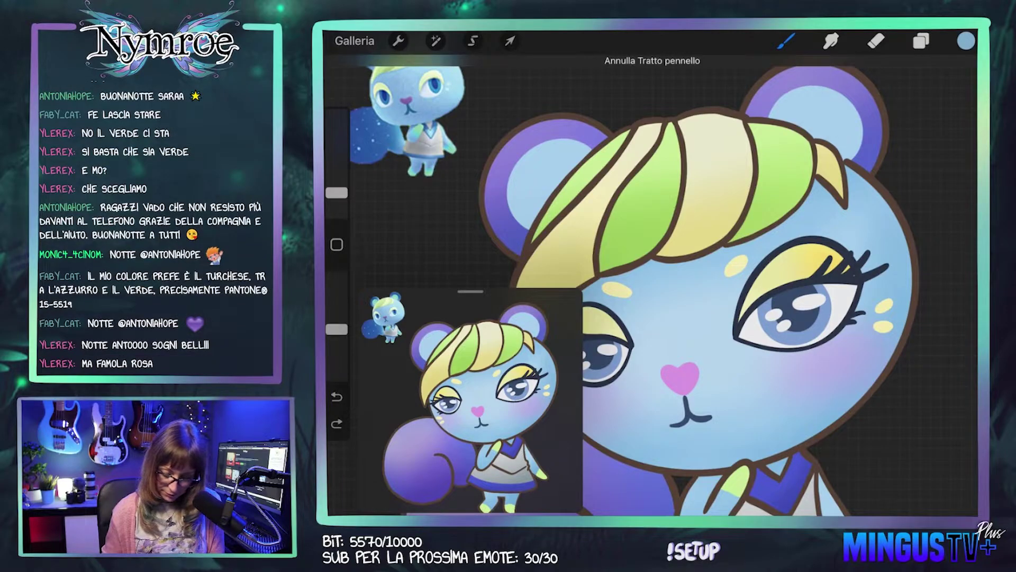
{"action": "left_click", "coordinate": [818, 393]}
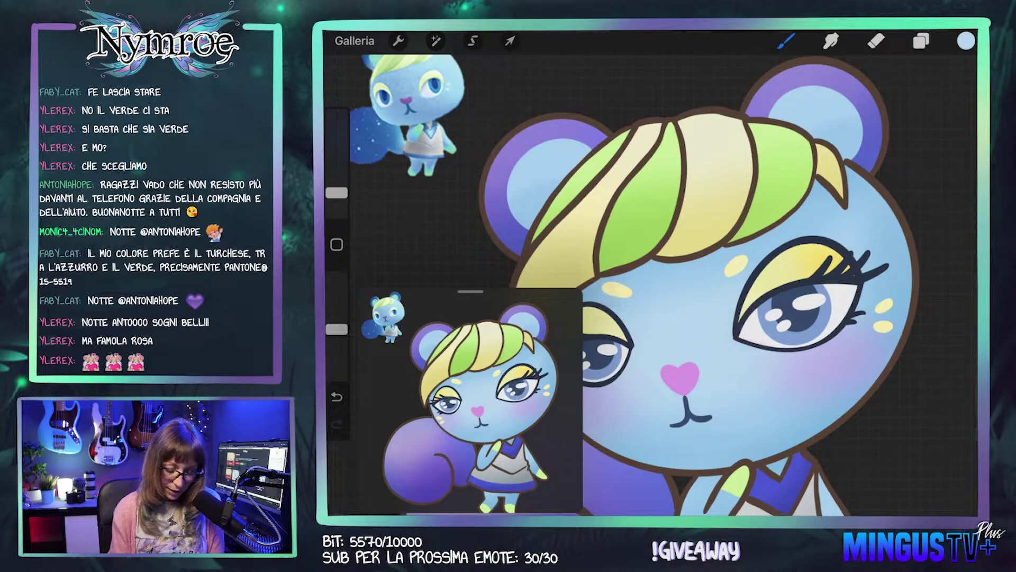
{"action": "scroll", "coordinate": [672, 286], "scroll_direction": "left", "scroll_amount": 3}
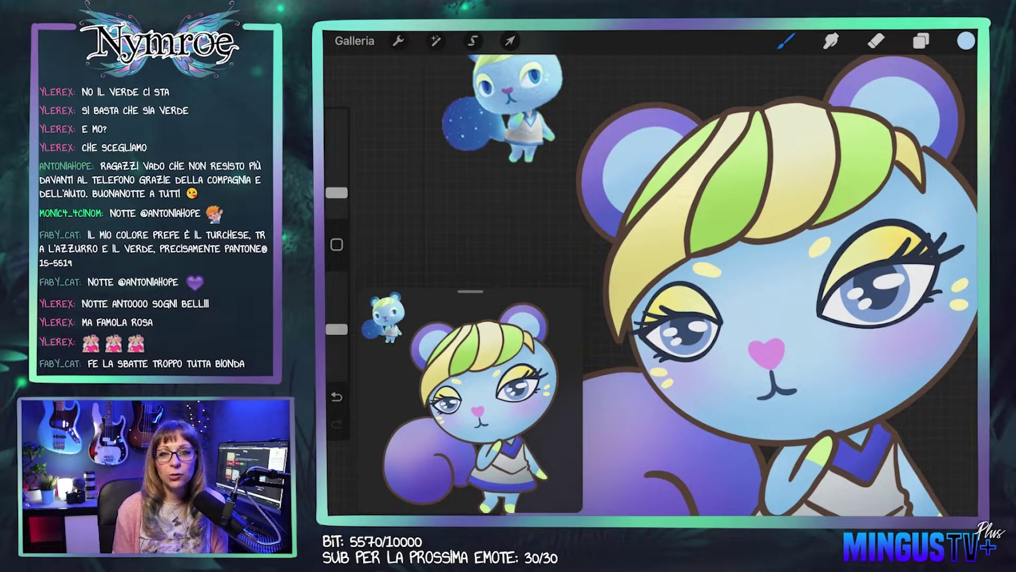
Step: Check layers Livello 8, Livello 7 and Faccia, then apply Blocco alpha to Livello 8
{"action": "scroll", "coordinate": [739, 286], "scroll_direction": "down", "scroll_amount": 3}
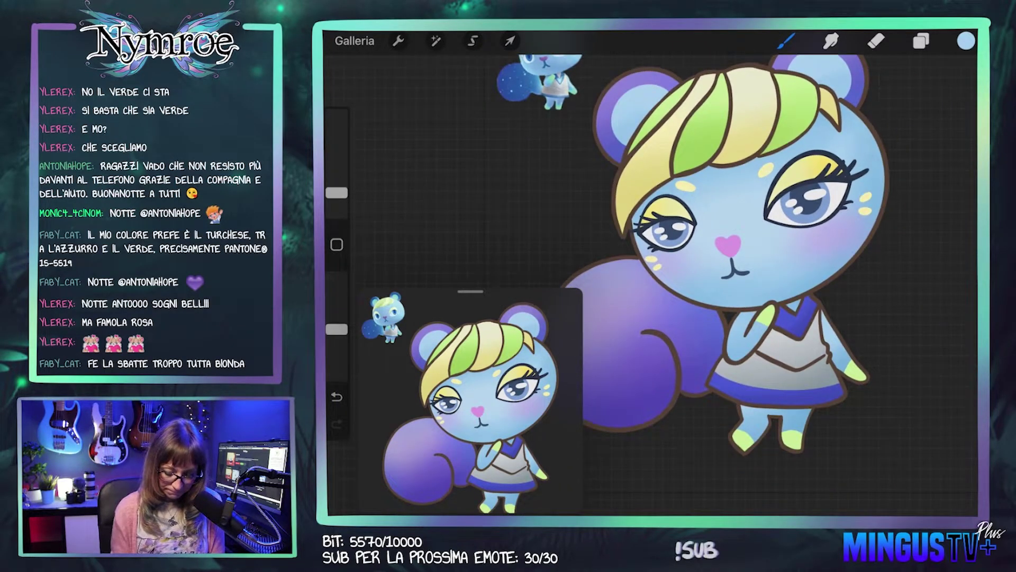
{"action": "scroll", "coordinate": [707, 266], "scroll_direction": "up", "scroll_amount": 3}
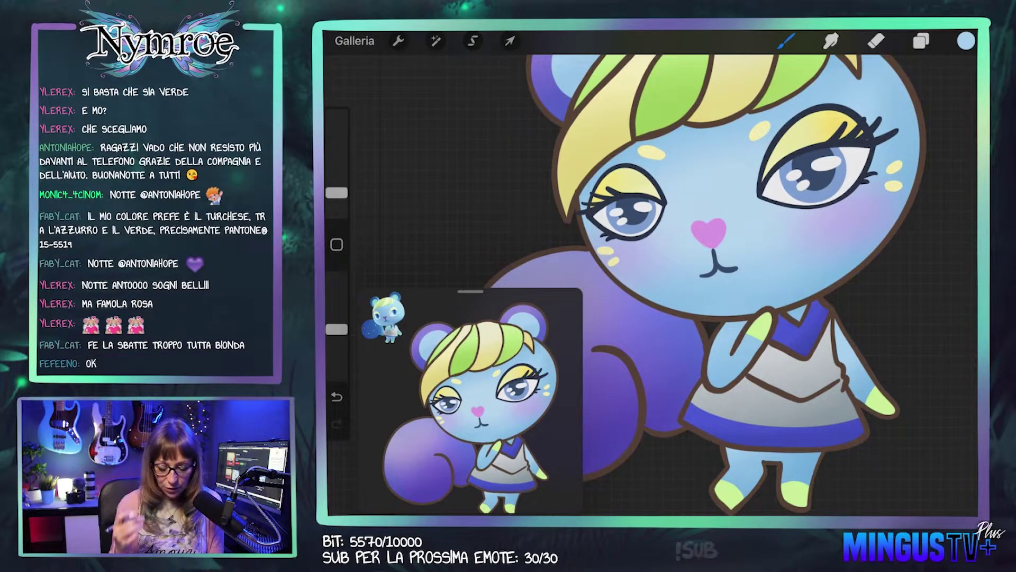
{"action": "scroll", "coordinate": [708, 273], "scroll_direction": "down", "scroll_amount": 2}
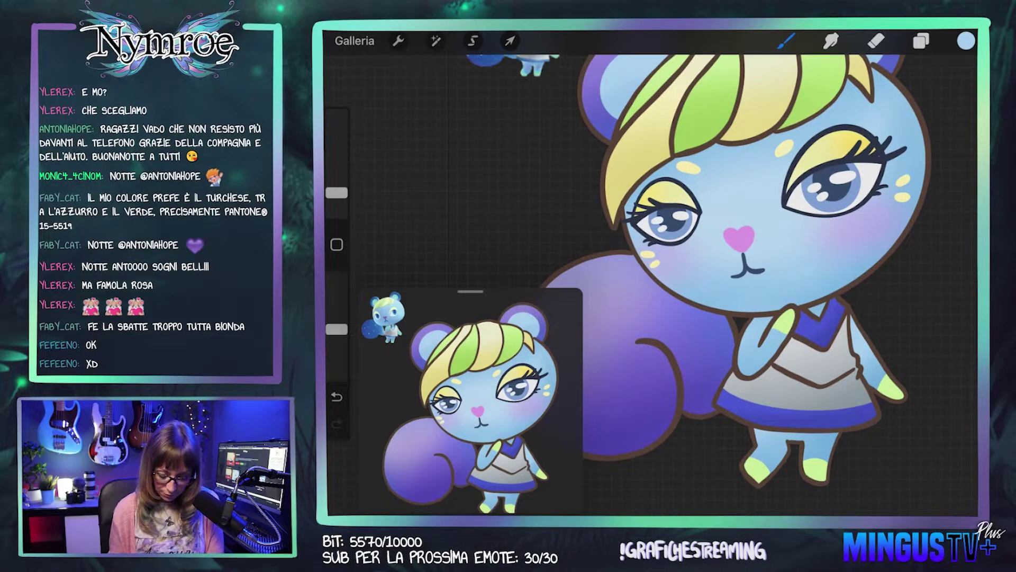
{"action": "left_click", "coordinate": [921, 40]}
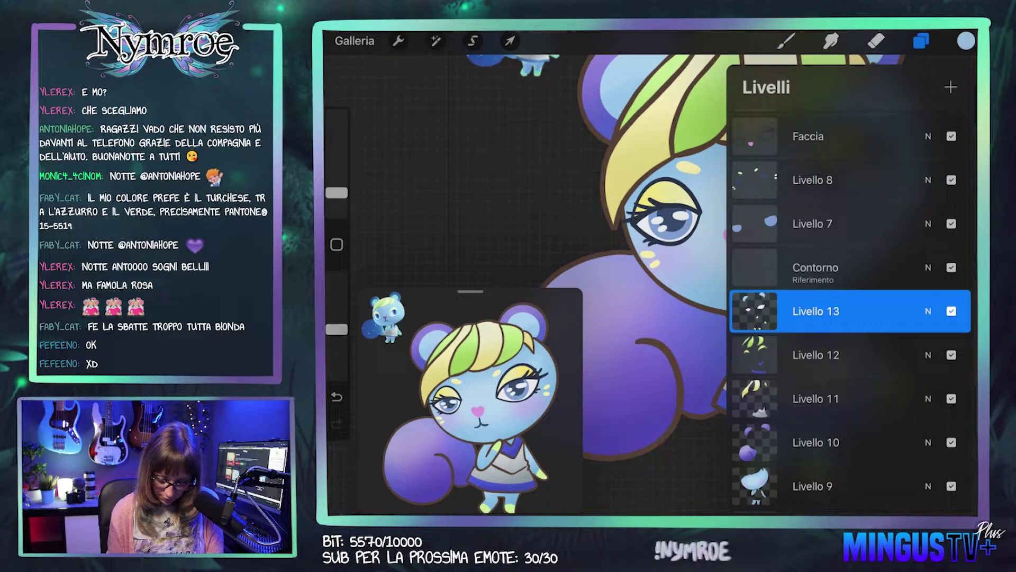
{"action": "left_click", "coordinate": [812, 180]}
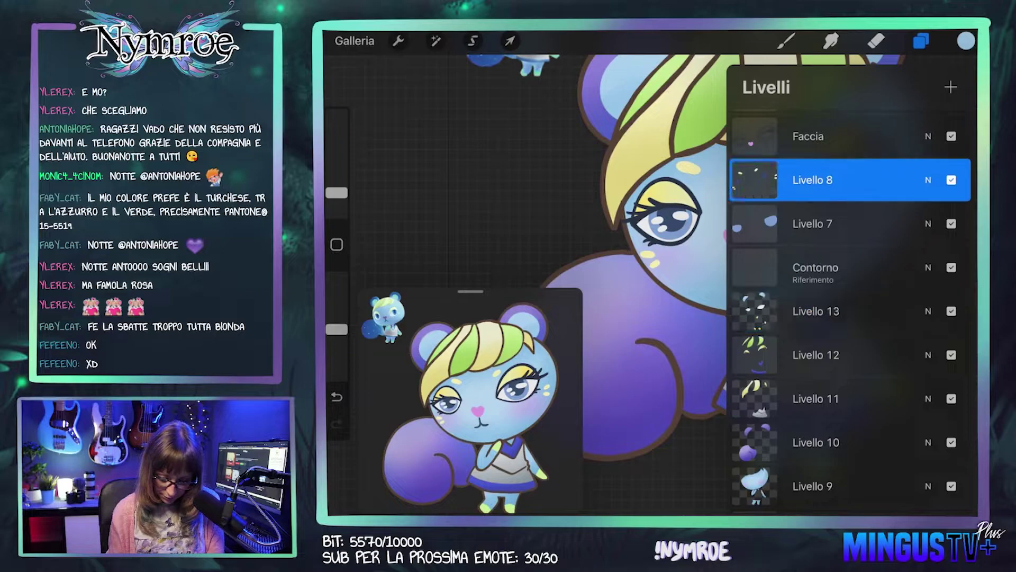
{"action": "left_click", "coordinate": [812, 223]}
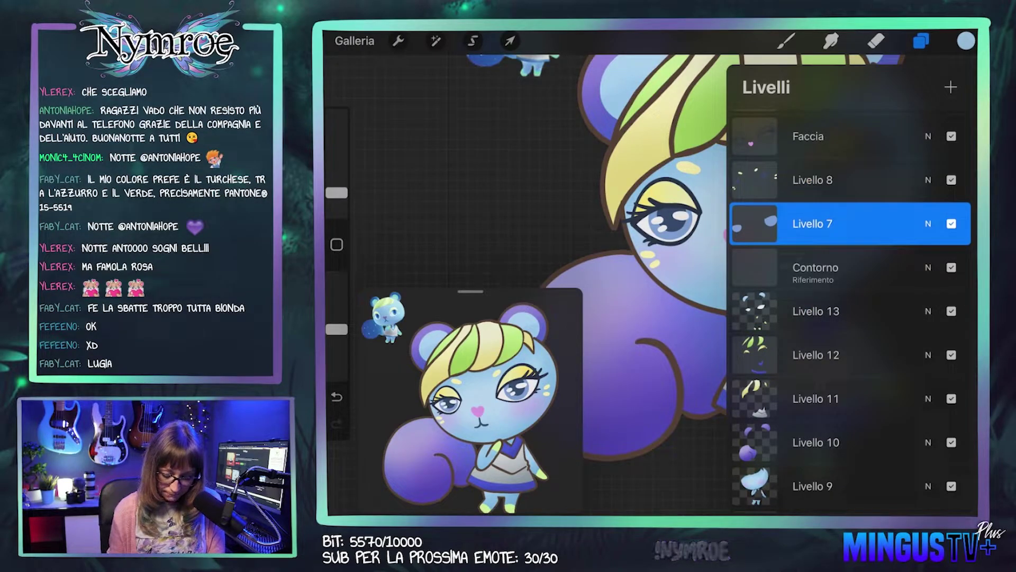
{"action": "left_click", "coordinate": [813, 180]}
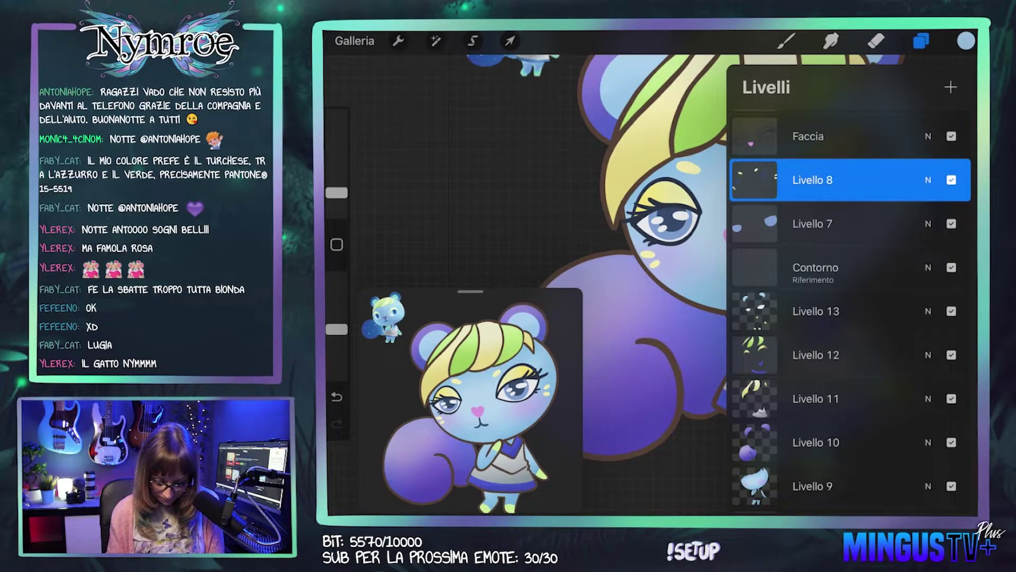
{"action": "left_click", "coordinate": [826, 136]}
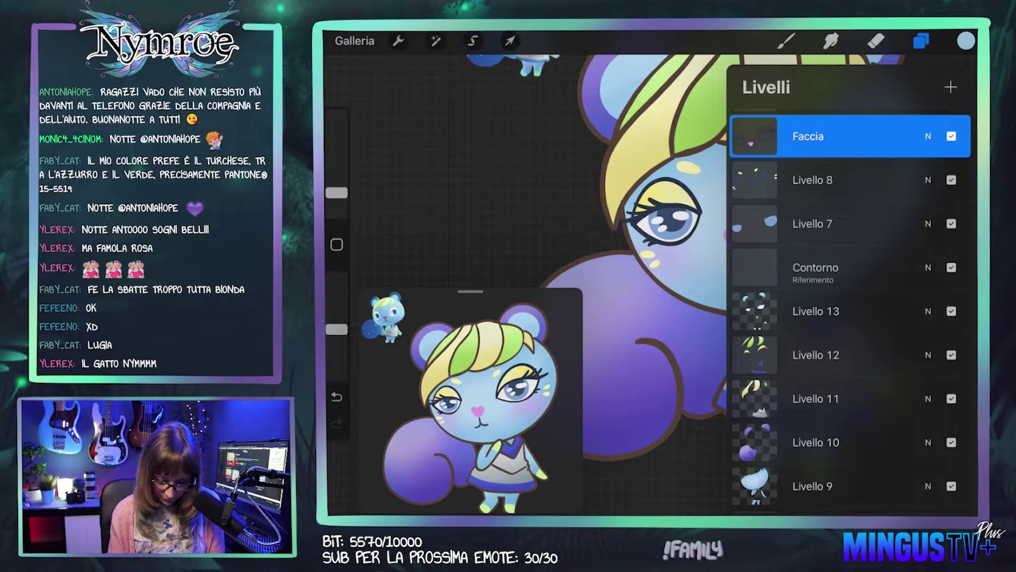
{"action": "left_click", "coordinate": [826, 180]}
{"action": "left_click", "coordinate": [668, 174]}
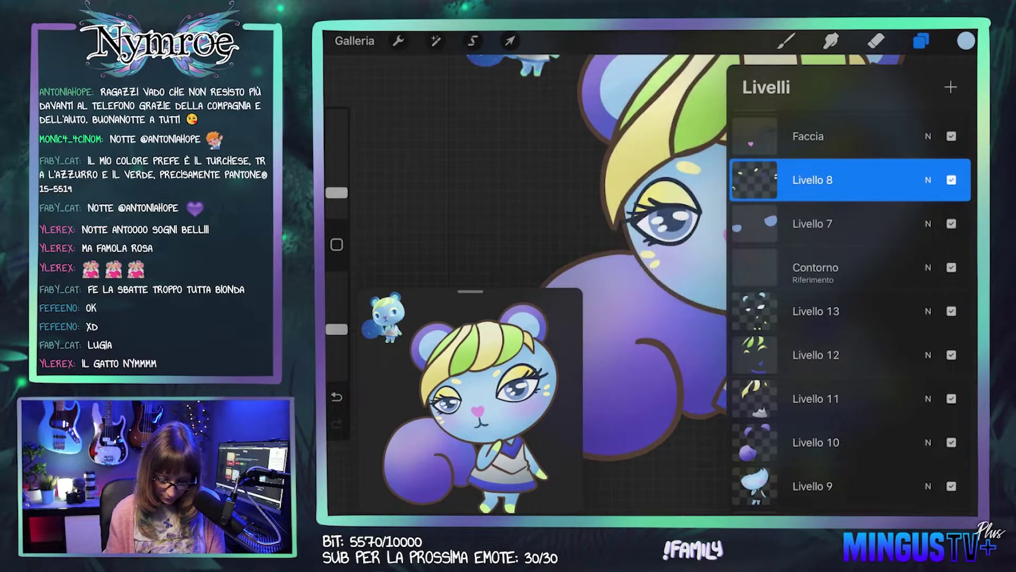
{"action": "left_click", "coordinate": [785, 41]}
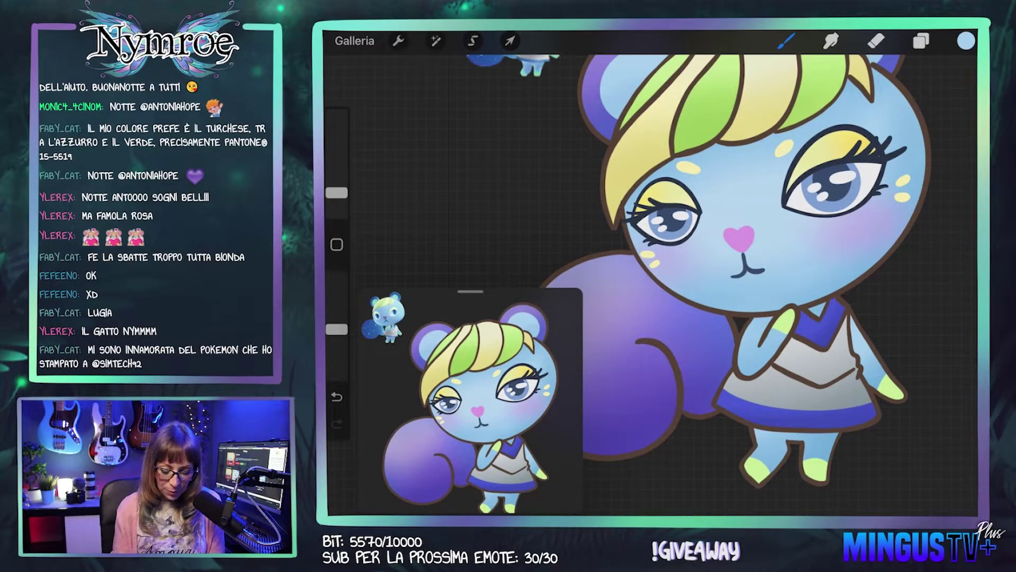
Step: Sample the hair yellow and shift it to a warmer, darker gold
{"action": "scroll", "coordinate": [741, 212], "scroll_direction": "up", "scroll_amount": 3}
{"action": "scroll", "coordinate": [762, 286], "scroll_direction": "up", "scroll_amount": 1}
{"action": "left_click", "coordinate": [674, 197]}
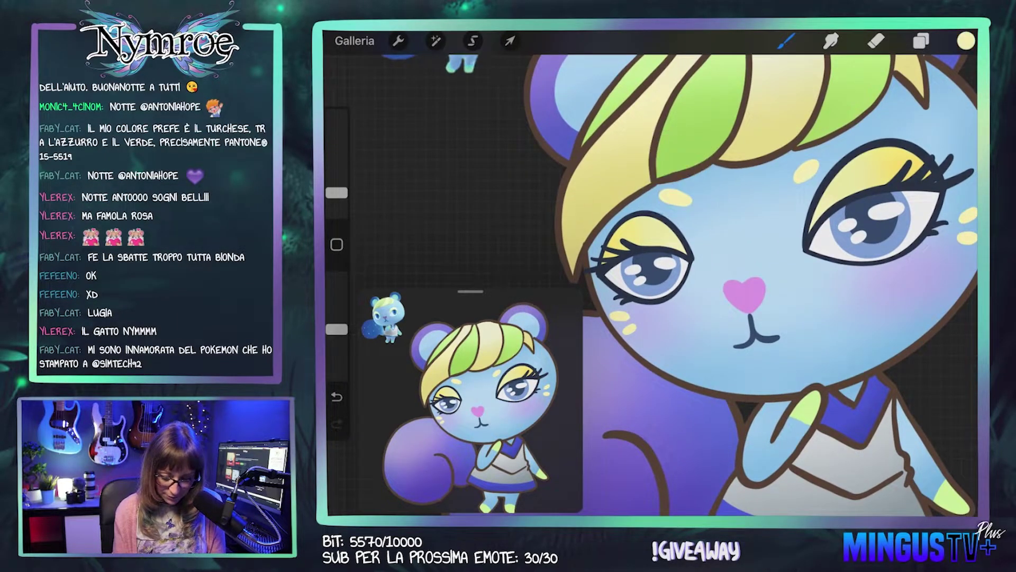
{"action": "left_click", "coordinate": [967, 41]}
{"action": "left_click_drag", "start_coordinate": [838, 115], "coordinate": [853, 115]}
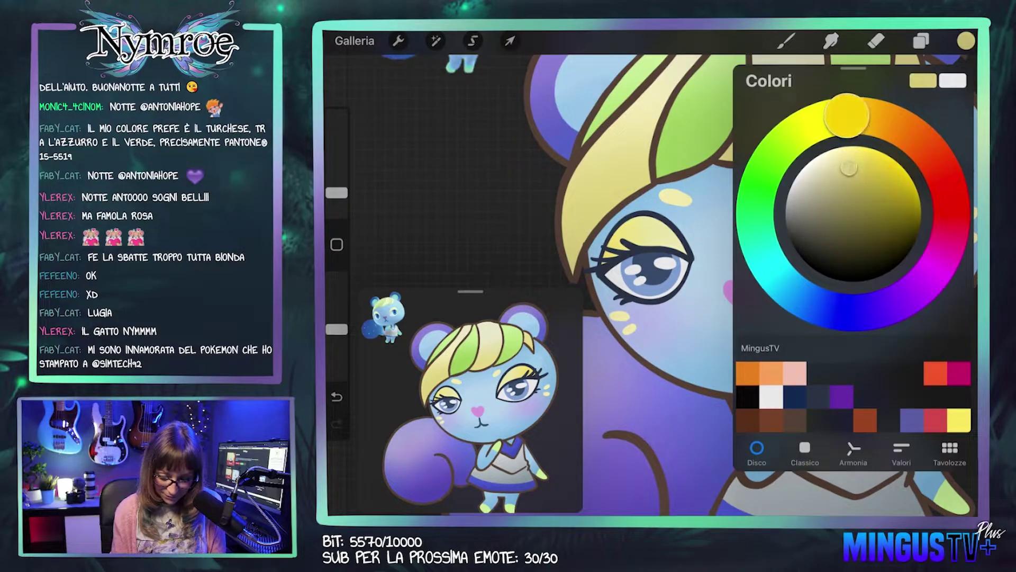
{"action": "left_click_drag", "start_coordinate": [849, 164], "coordinate": [857, 175]}
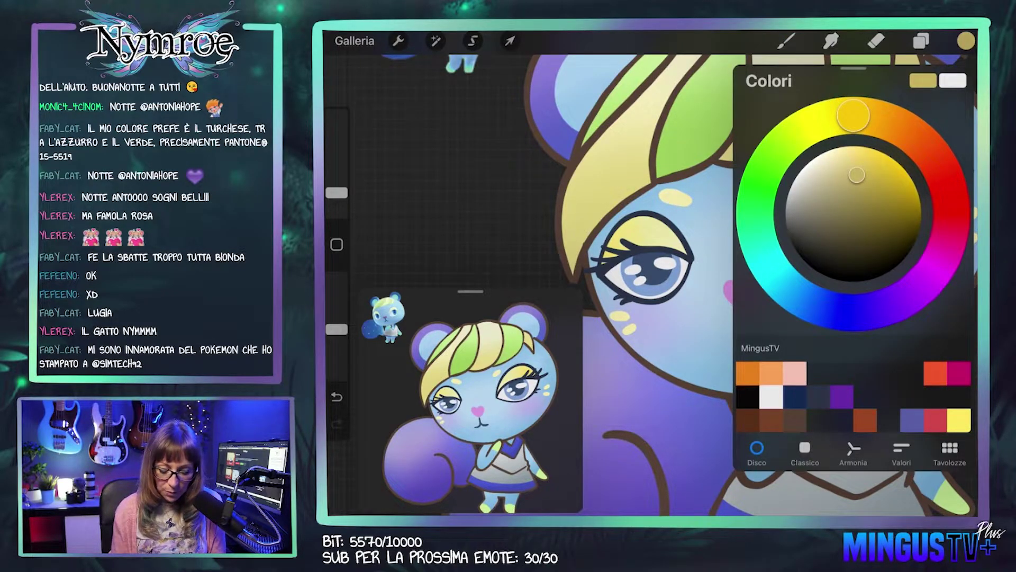
{"action": "left_click", "coordinate": [787, 41]}
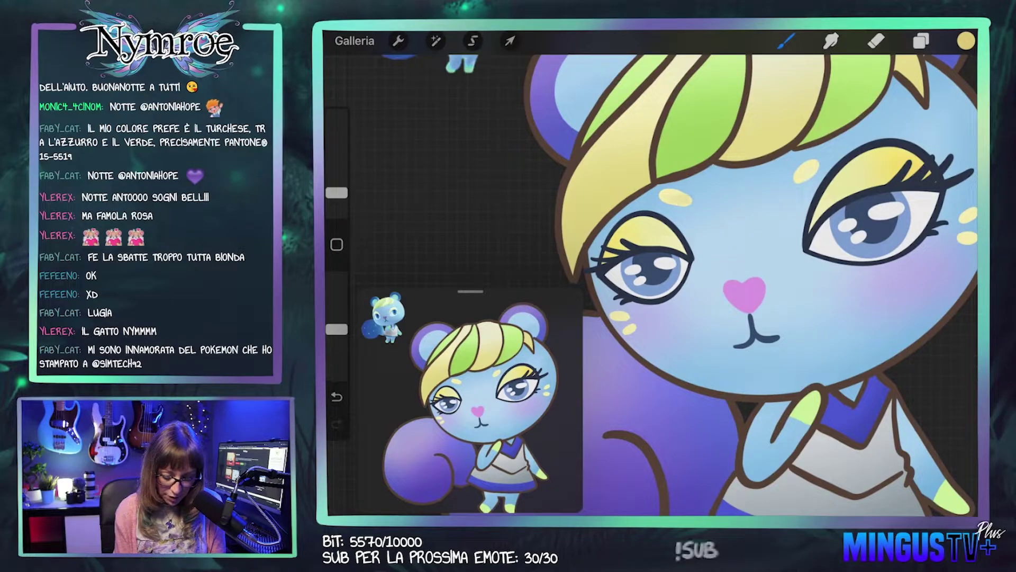
Step: Paint a trial gold stroke over the forehead mark, then undo it
{"action": "left_click_drag", "start_coordinate": [798, 180], "coordinate": [812, 172]}
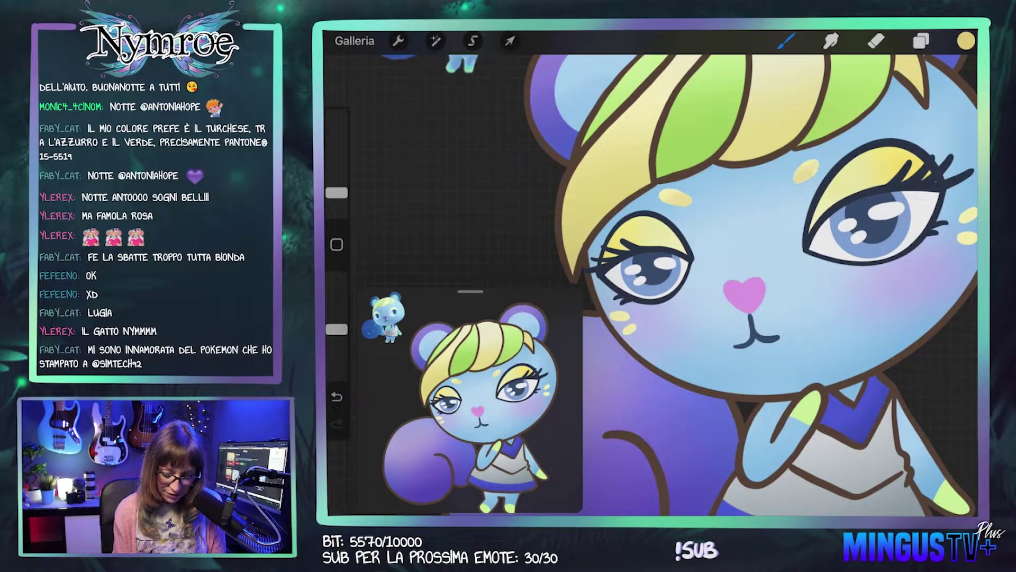
{"action": "key", "text": "ctrl+z"}
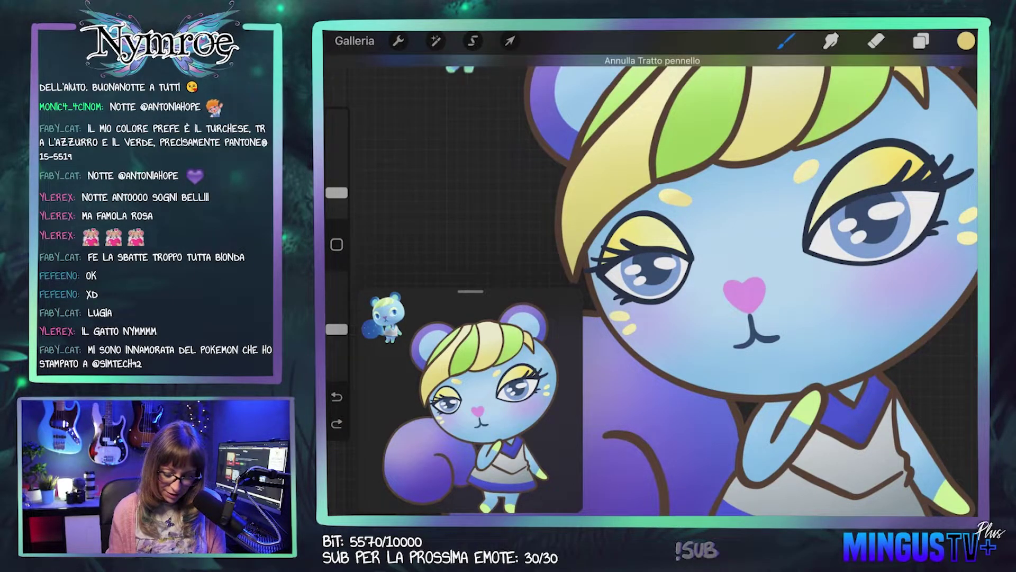
{"action": "key", "text": "ctrl+z"}
{"action": "scroll", "coordinate": [742, 291], "scroll_direction": "up", "scroll_amount": 2}
{"action": "key", "text": "ctrl+z"}
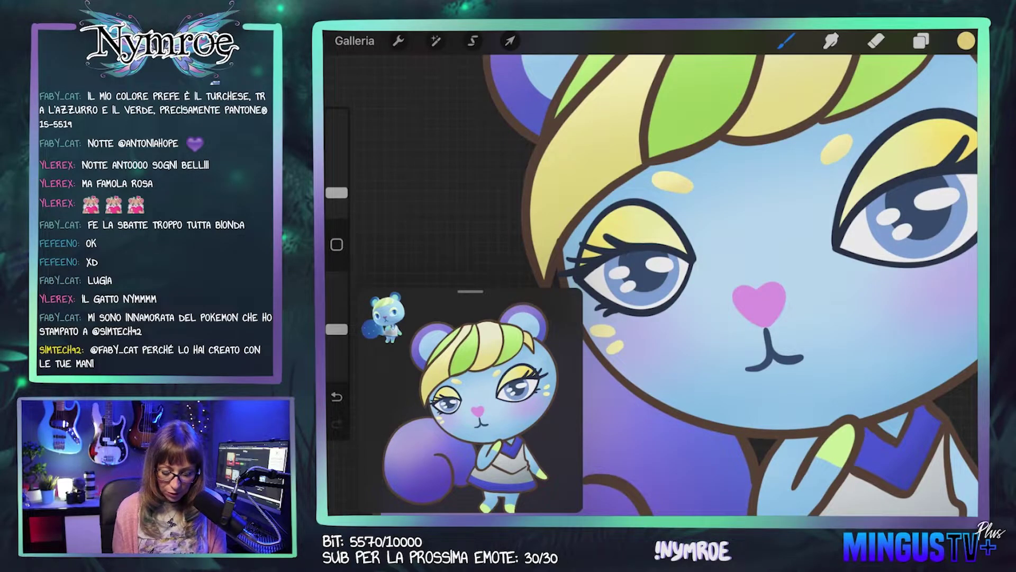
{"action": "scroll", "coordinate": [651, 286], "scroll_direction": "down", "scroll_amount": 3}
{"action": "scroll", "coordinate": [651, 286], "scroll_direction": "up", "scroll_amount": 4}
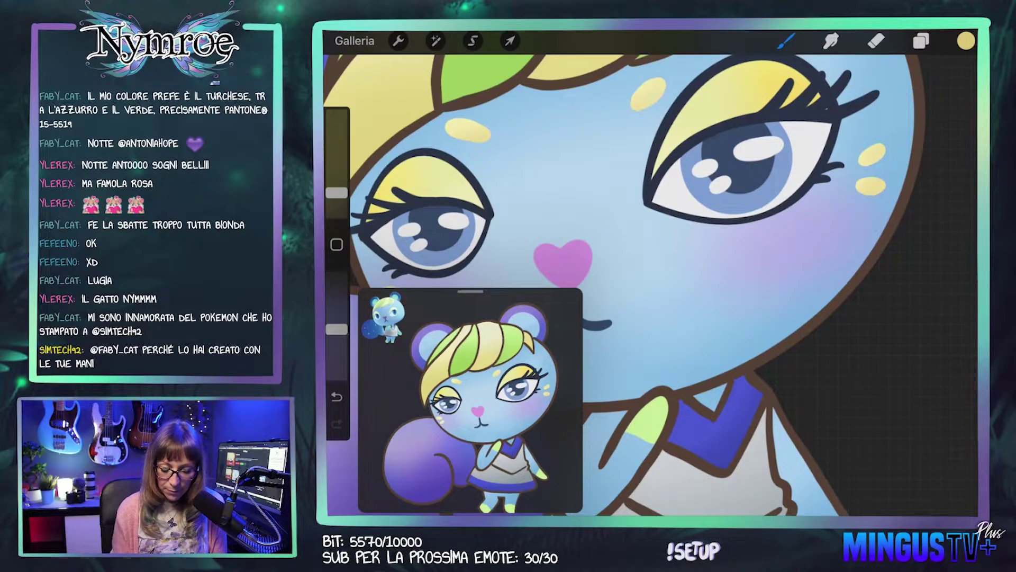
{"action": "scroll", "coordinate": [651, 286], "scroll_direction": "left", "scroll_amount": 5}
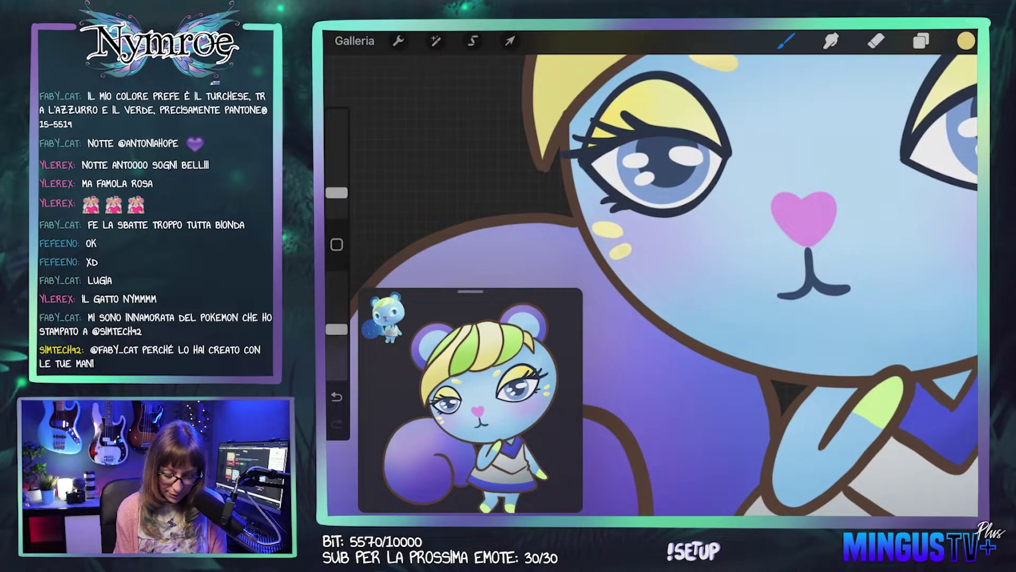
{"action": "scroll", "coordinate": [651, 285], "scroll_direction": "down", "scroll_amount": 3}
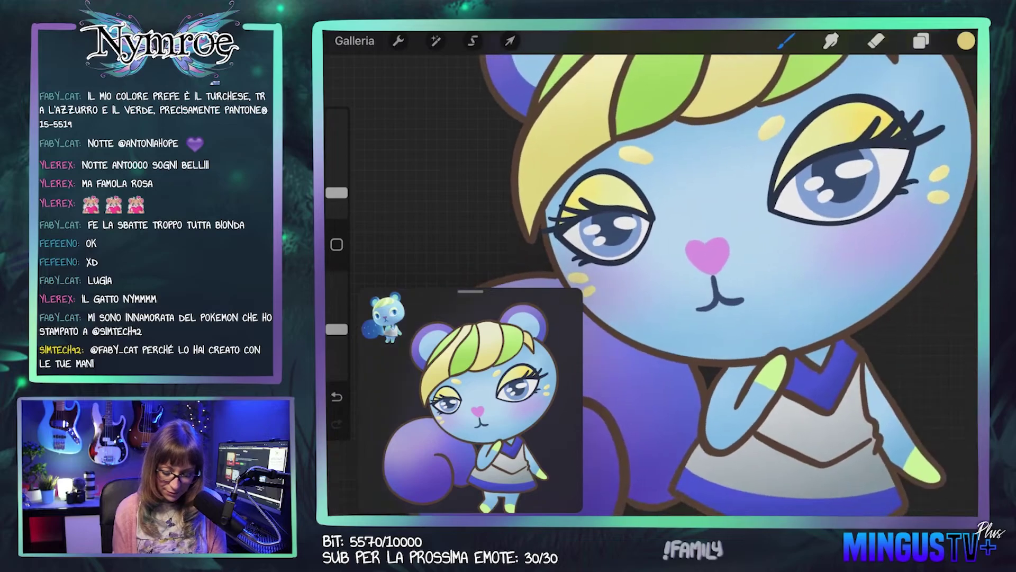
{"action": "scroll", "coordinate": [652, 286], "scroll_direction": "down", "scroll_amount": 3}
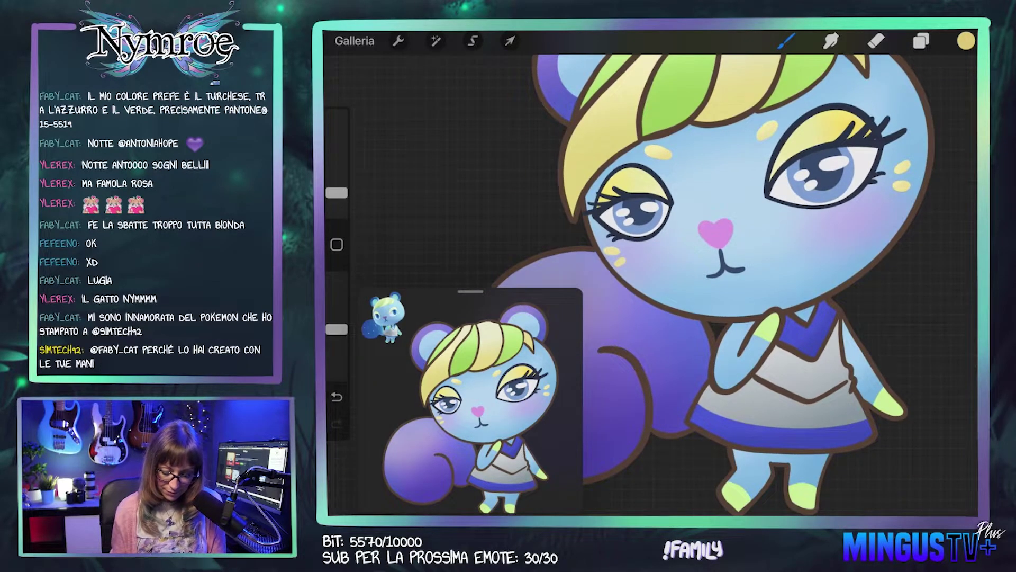
{"action": "scroll", "coordinate": [651, 286], "scroll_direction": "down", "scroll_amount": 3}
{"action": "scroll", "coordinate": [651, 286], "scroll_direction": "down", "scroll_amount": 3}
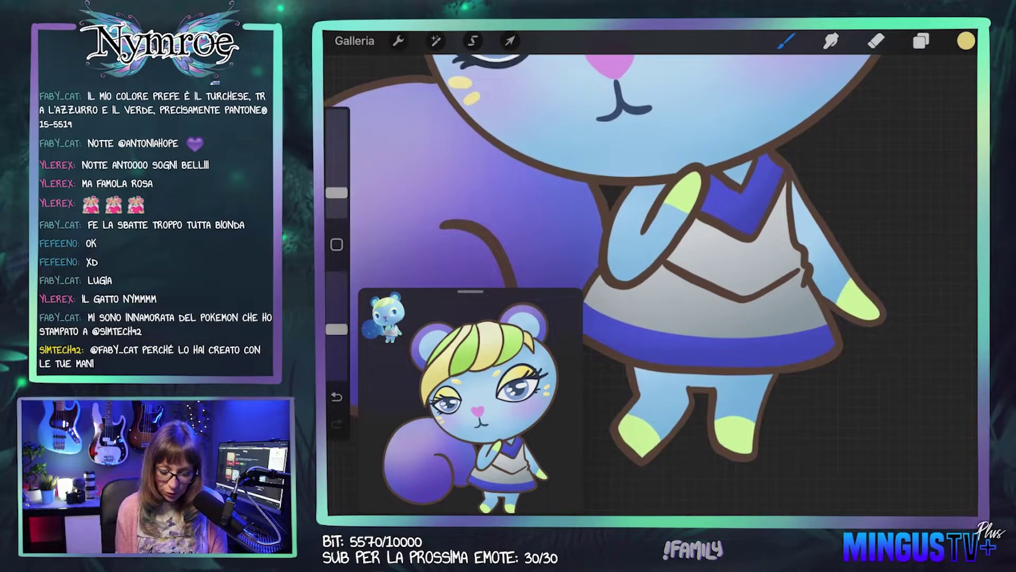
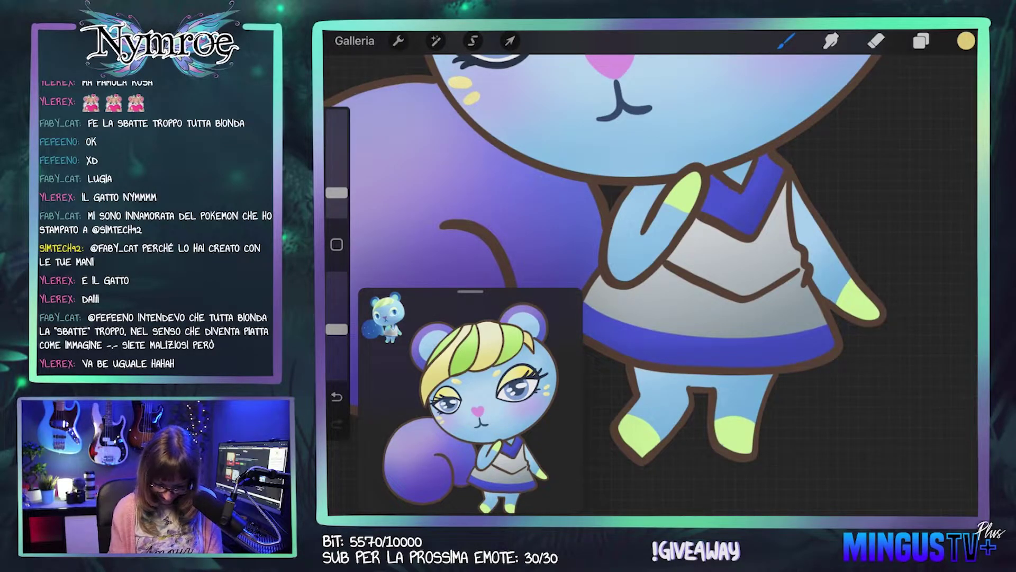
Step: Select the shading layer and mix a slightly darker version of the foot's lime green
{"action": "left_click", "coordinate": [922, 41]}
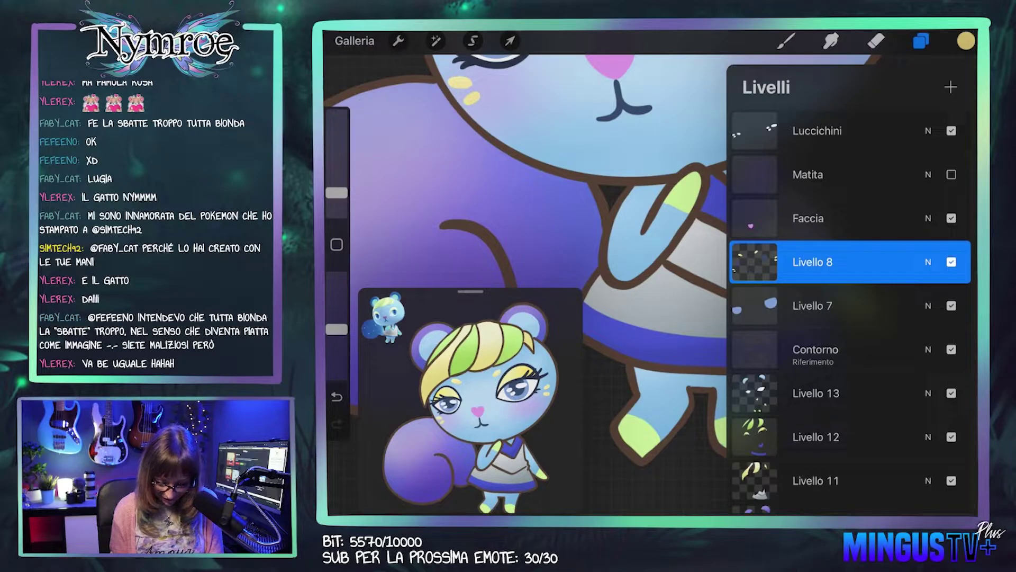
{"action": "scroll", "coordinate": [847, 307], "scroll_direction": "down", "scroll_amount": 2}
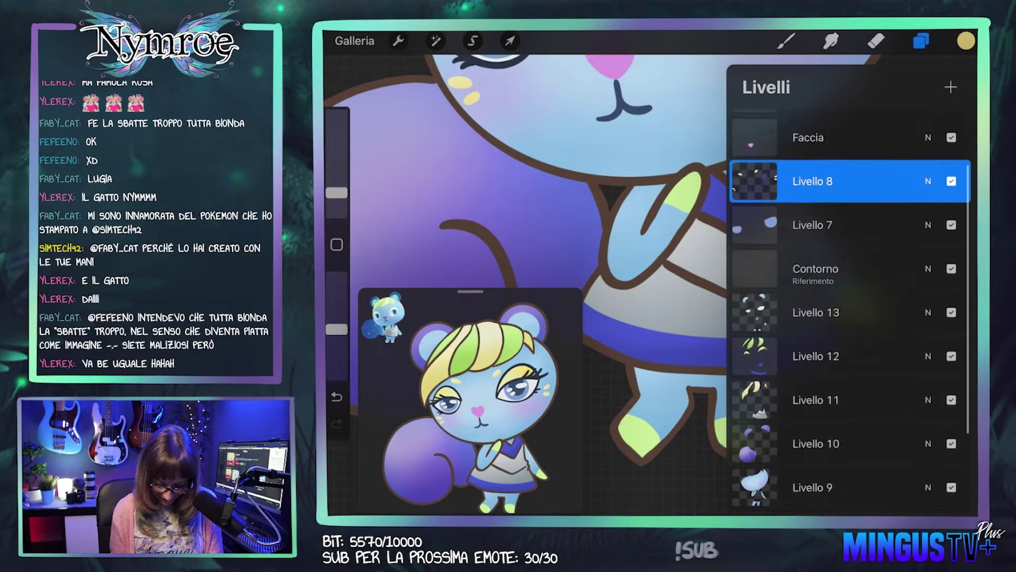
{"action": "left_click", "coordinate": [815, 312]}
{"action": "left_click", "coordinate": [639, 408]}
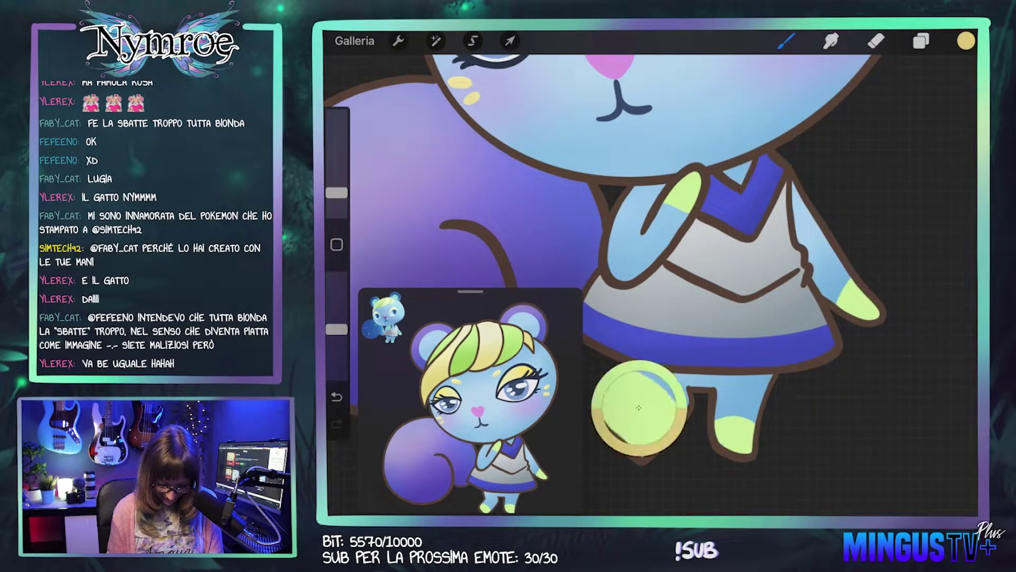
{"action": "left_click", "coordinate": [966, 41]}
{"action": "left_click_drag", "start_coordinate": [839, 161], "coordinate": [853, 189]}
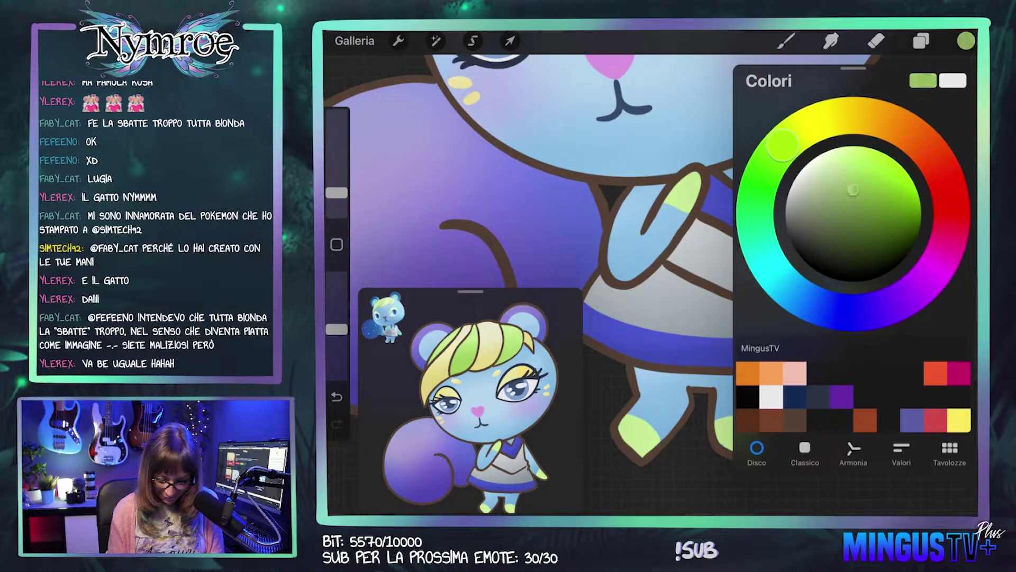
{"action": "left_click", "coordinate": [786, 41]}
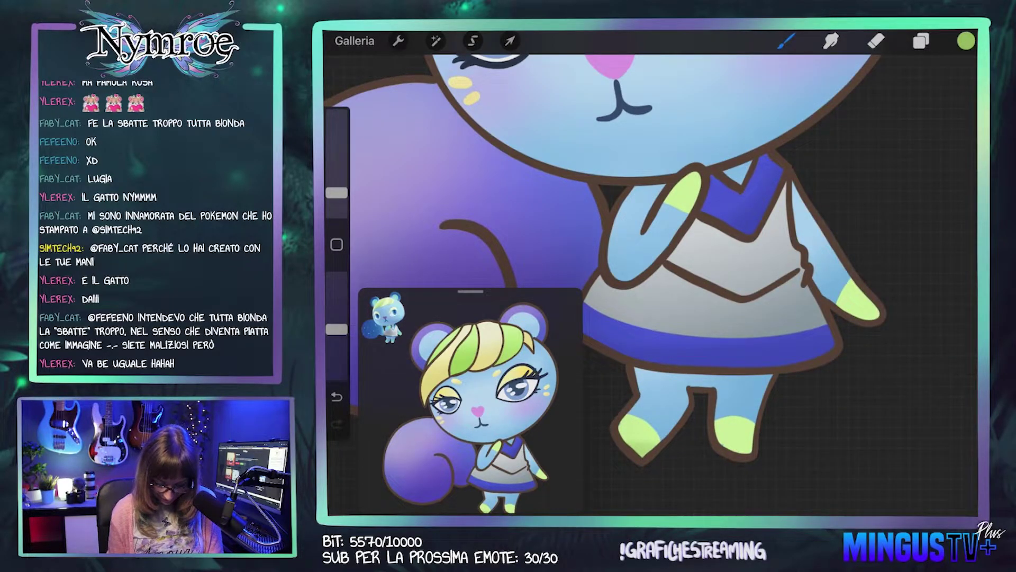
Step: Shade the lime tips of both feet and both hands with the darker green
{"action": "left_click_drag", "start_coordinate": [726, 432], "coordinate": [752, 452]}
{"action": "left_click_drag", "start_coordinate": [860, 307], "coordinate": [878, 318]}
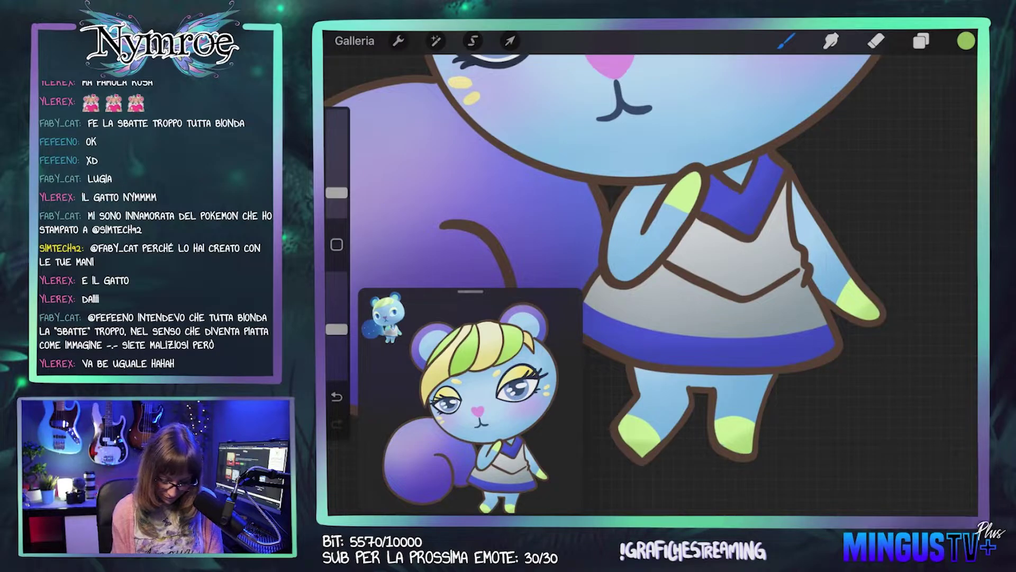
{"action": "left_click_drag", "start_coordinate": [693, 183], "coordinate": [683, 209]}
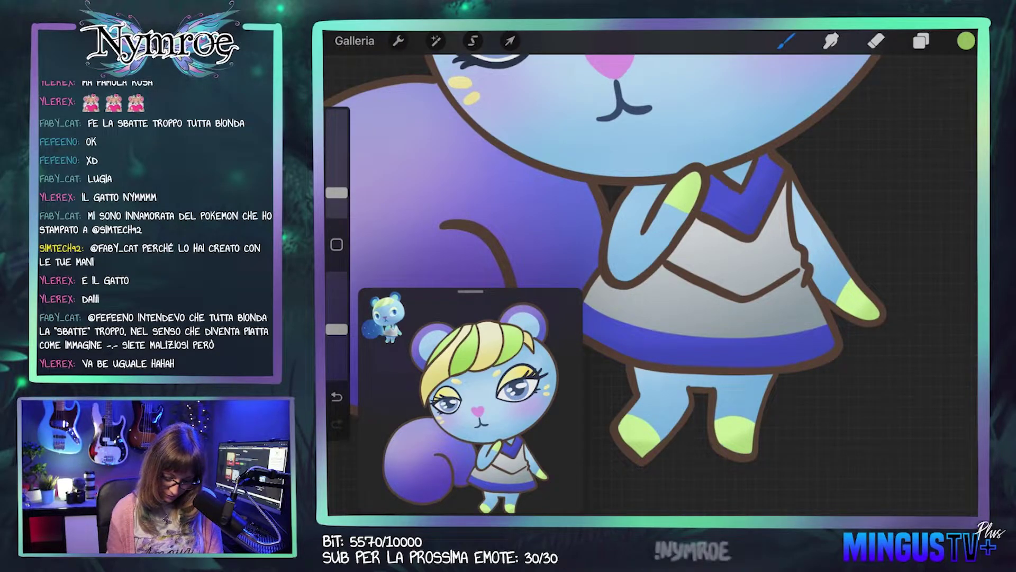
{"action": "left_click_drag", "start_coordinate": [636, 431], "coordinate": [659, 444]}
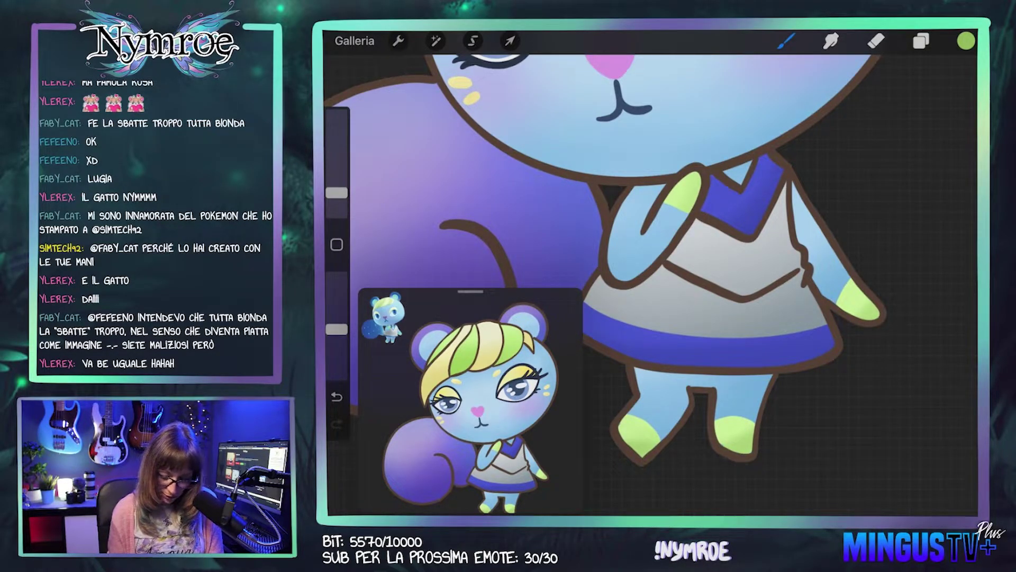
Step: Resample the hand-tip lime and switch to a paler lime green
{"action": "left_click", "coordinate": [852, 286]}
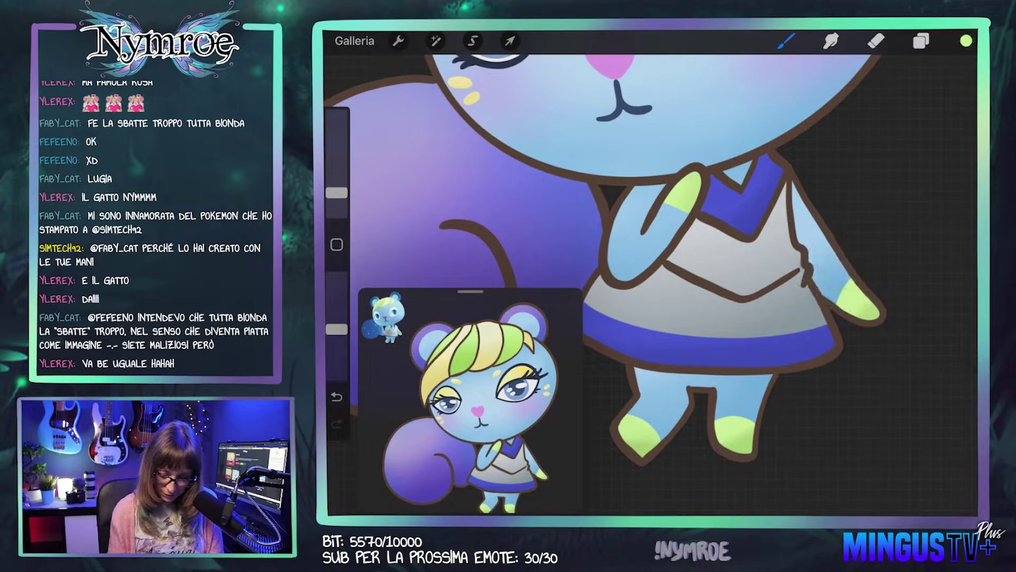
{"action": "left_click", "coordinate": [966, 41]}
{"action": "left_click", "coordinate": [828, 153]}
{"action": "left_click", "coordinate": [786, 41]}
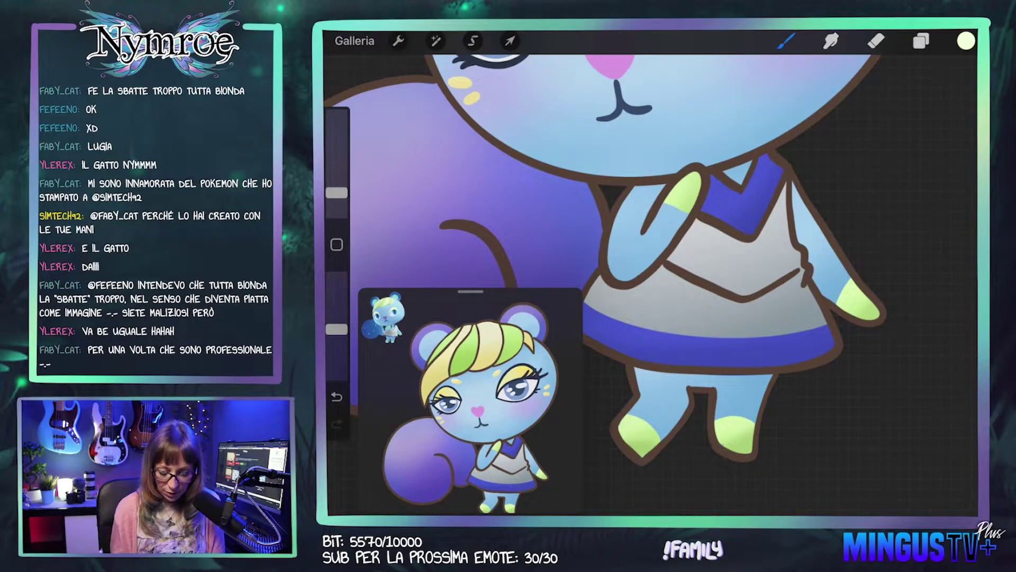
Step: Make the Faccia layer active for the face colouring
{"action": "scroll", "coordinate": [651, 270], "scroll_direction": "down", "scroll_amount": 2}
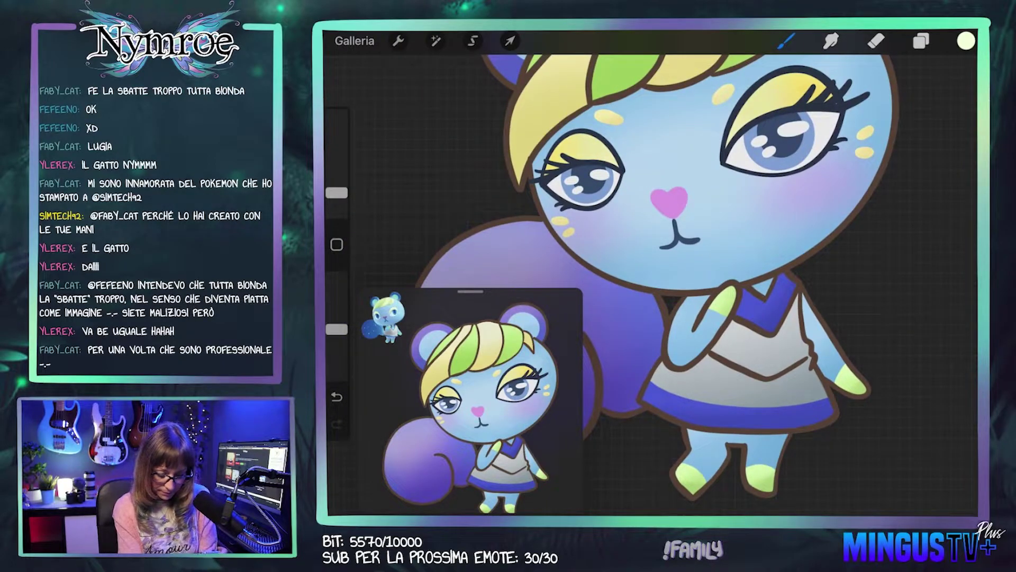
{"action": "scroll", "coordinate": [683, 260], "scroll_direction": "down", "scroll_amount": 2}
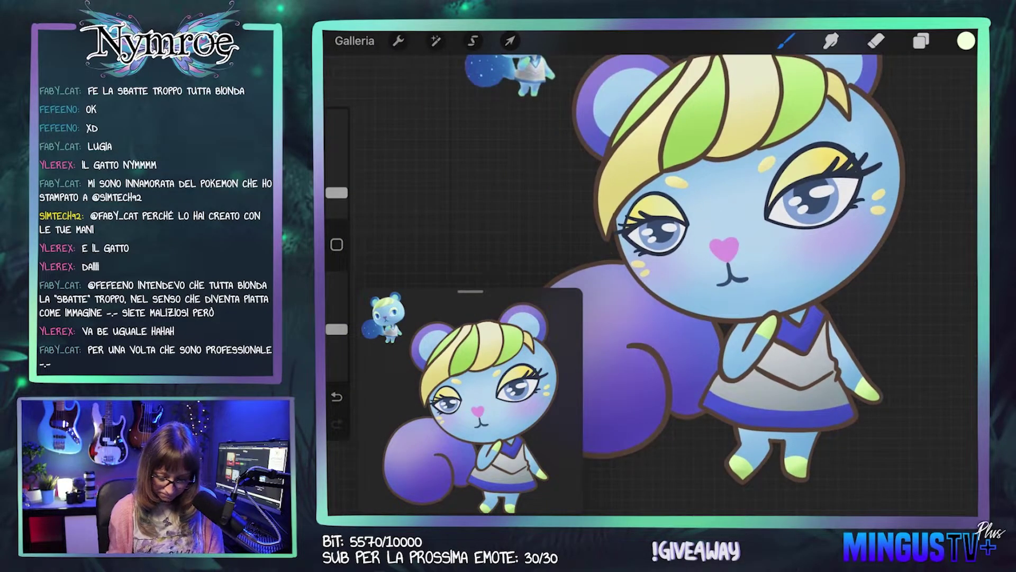
{"action": "scroll", "coordinate": [733, 256], "scroll_direction": "down", "scroll_amount": 2}
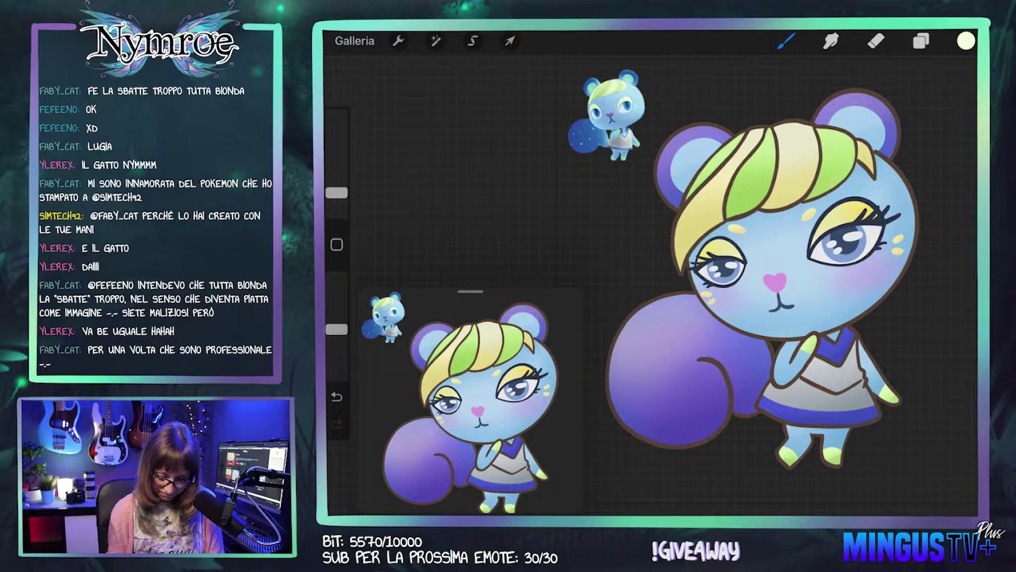
{"action": "scroll", "coordinate": [741, 265], "scroll_direction": "up", "scroll_amount": 2}
{"action": "left_click", "coordinate": [922, 41]}
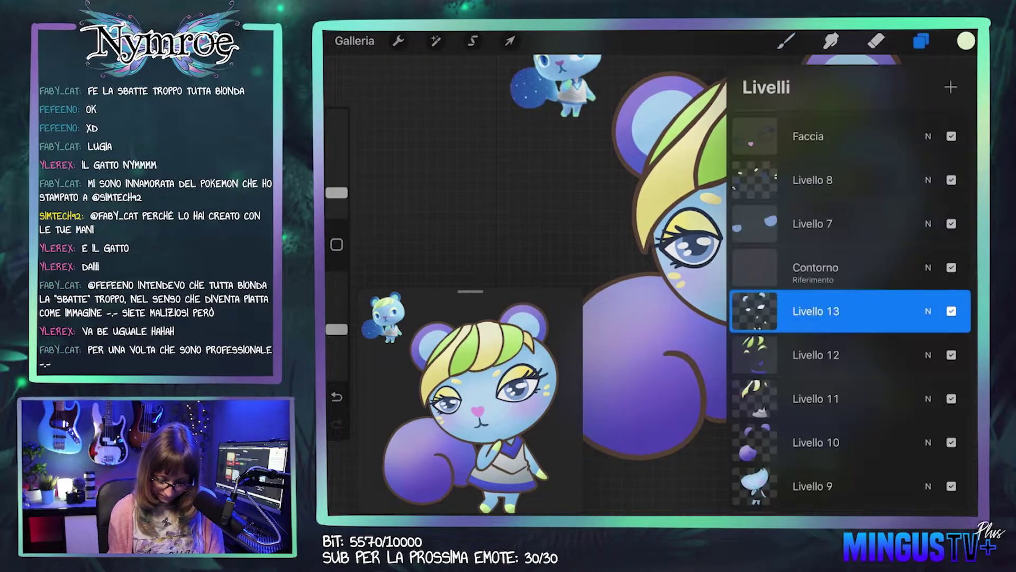
{"action": "left_click", "coordinate": [826, 136]}
{"action": "left_click", "coordinate": [754, 136]}
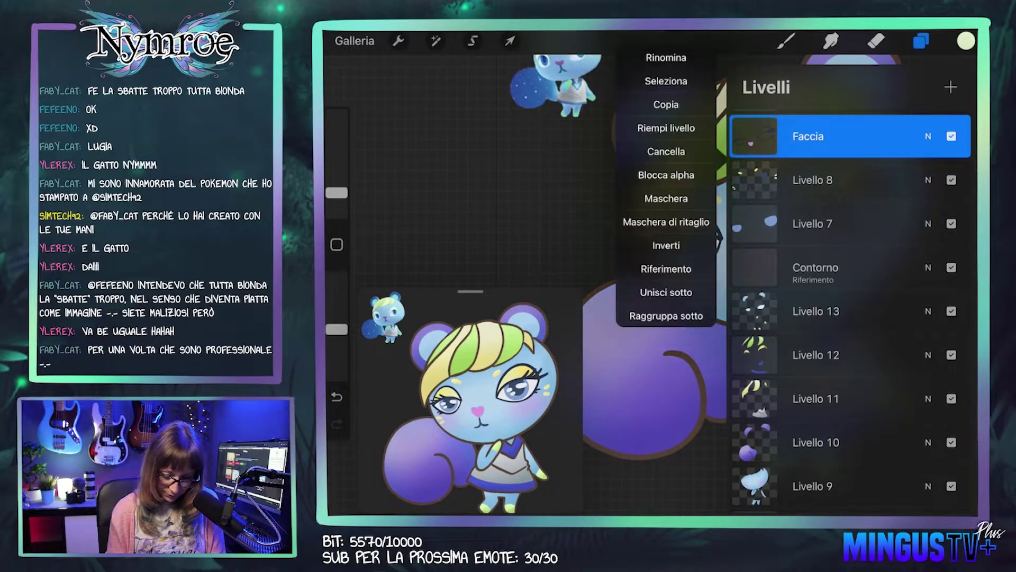
{"action": "left_click", "coordinate": [666, 175]}
{"action": "scroll", "coordinate": [741, 265], "scroll_direction": "up", "scroll_amount": 3}
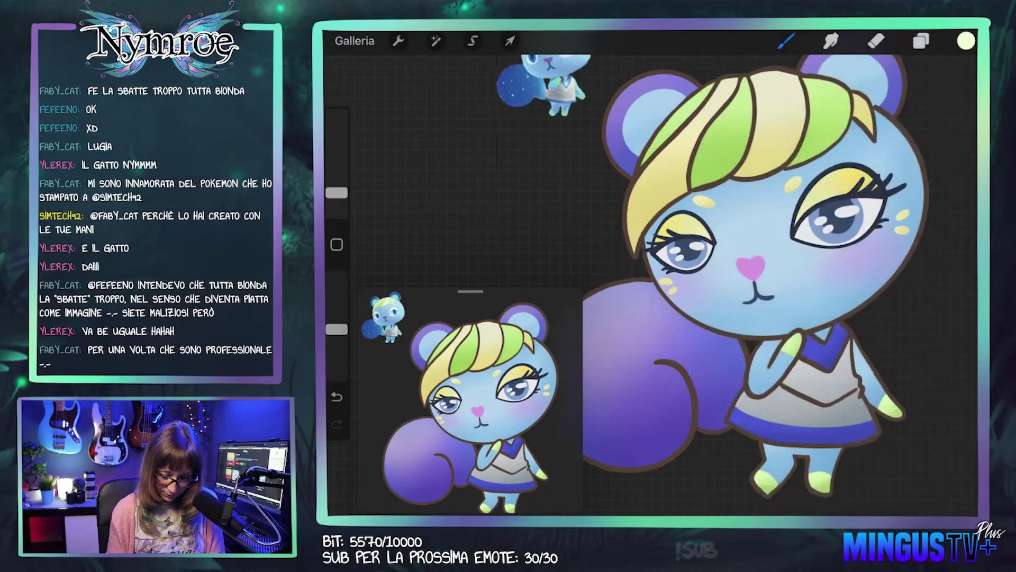
{"action": "scroll", "coordinate": [715, 238], "scroll_direction": "down", "scroll_amount": 1}
Step: Darken the heart nose's pink and add a small darker shading mark on the nose
{"action": "left_click", "coordinate": [922, 41]}
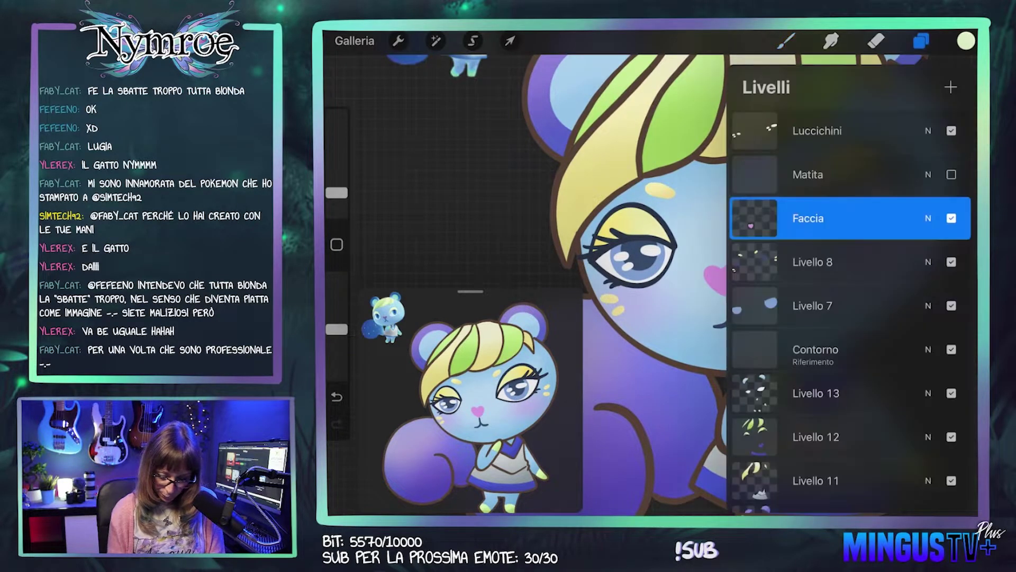
{"action": "scroll", "coordinate": [710, 273], "scroll_direction": "up", "scroll_amount": 3}
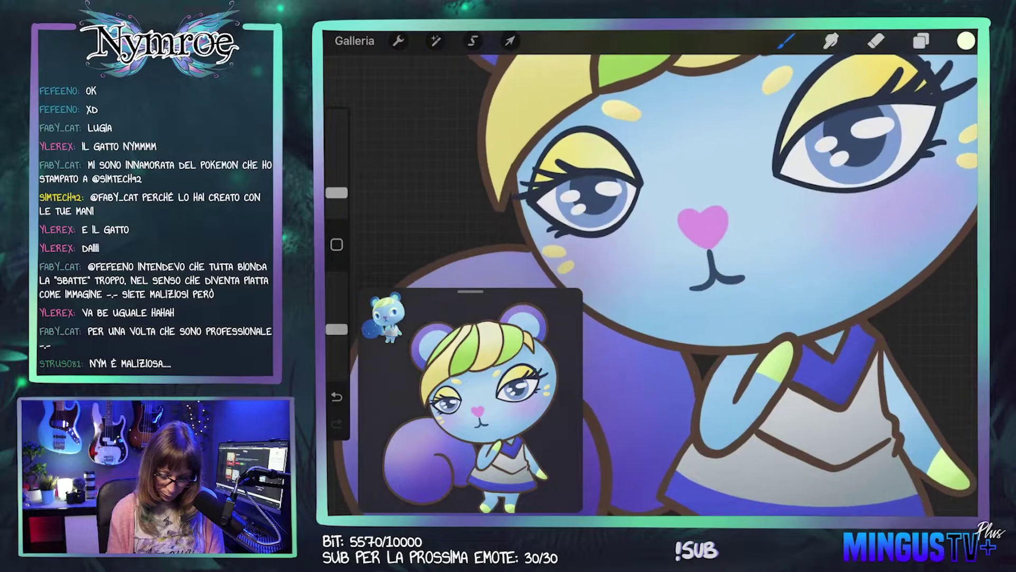
{"action": "left_click", "coordinate": [702, 222]}
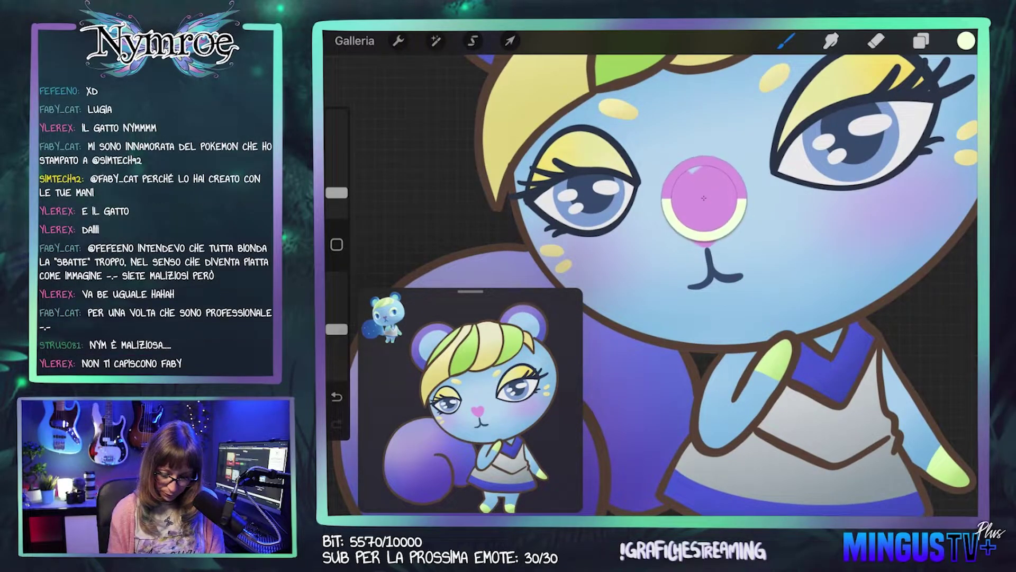
{"action": "left_click", "coordinate": [966, 41]}
{"action": "left_click_drag", "start_coordinate": [834, 164], "coordinate": [845, 190]}
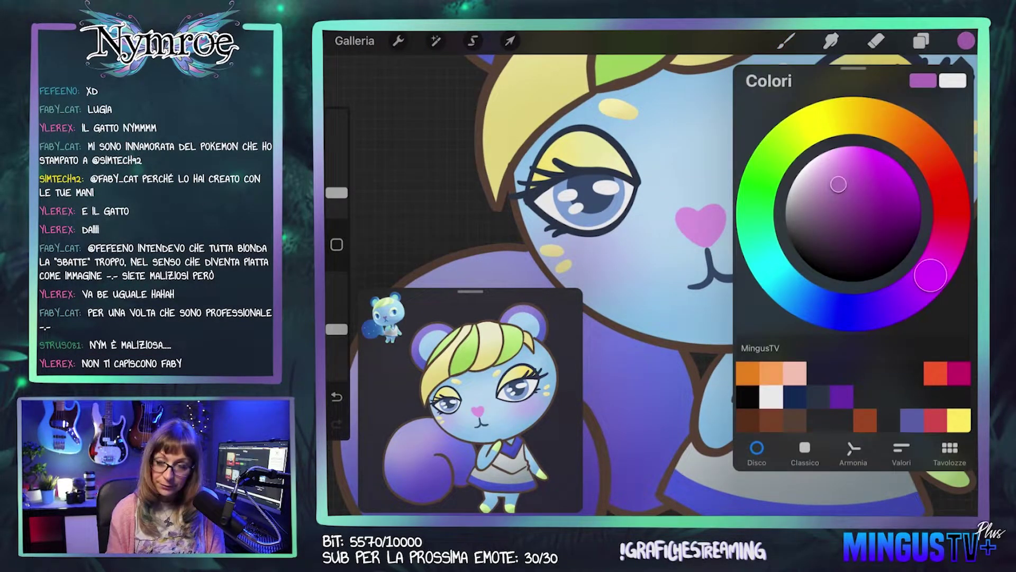
{"action": "left_click", "coordinate": [966, 41]}
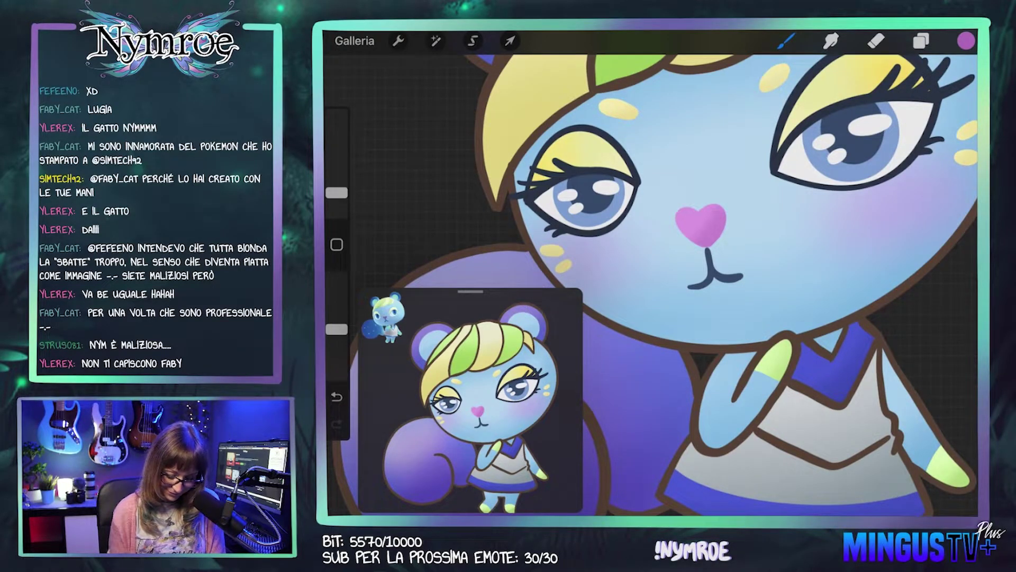
{"action": "key", "text": "ctrl+z"}
{"action": "left_click_drag", "start_coordinate": [707, 221], "coordinate": [712, 231]}
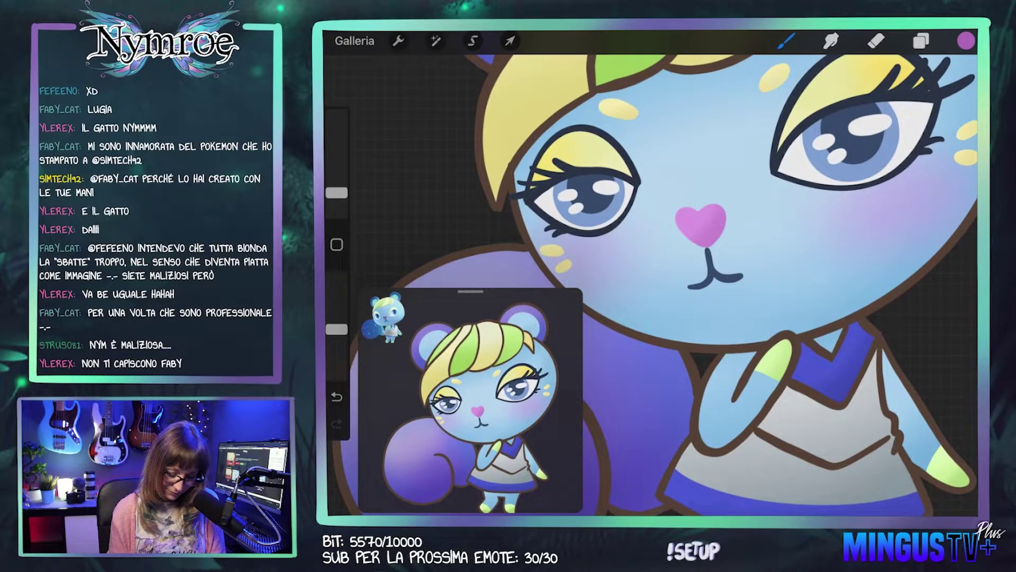
Step: Shift the nose pink toward magenta and purple for the cheek blush, then resample the pink
{"action": "left_click", "coordinate": [697, 195]}
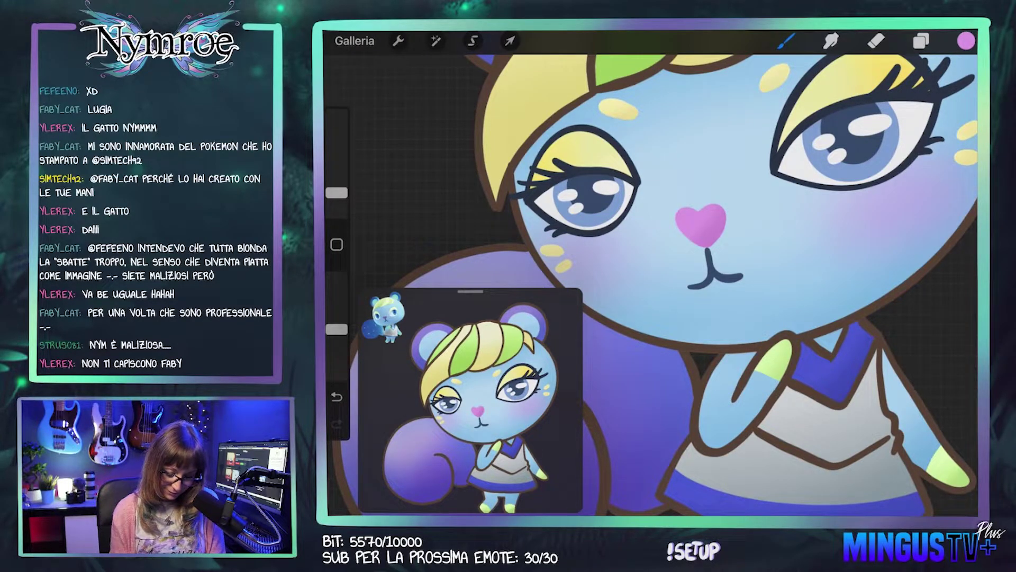
{"action": "left_click", "coordinate": [967, 41]}
{"action": "left_click_drag", "start_coordinate": [927, 271], "coordinate": [945, 251]}
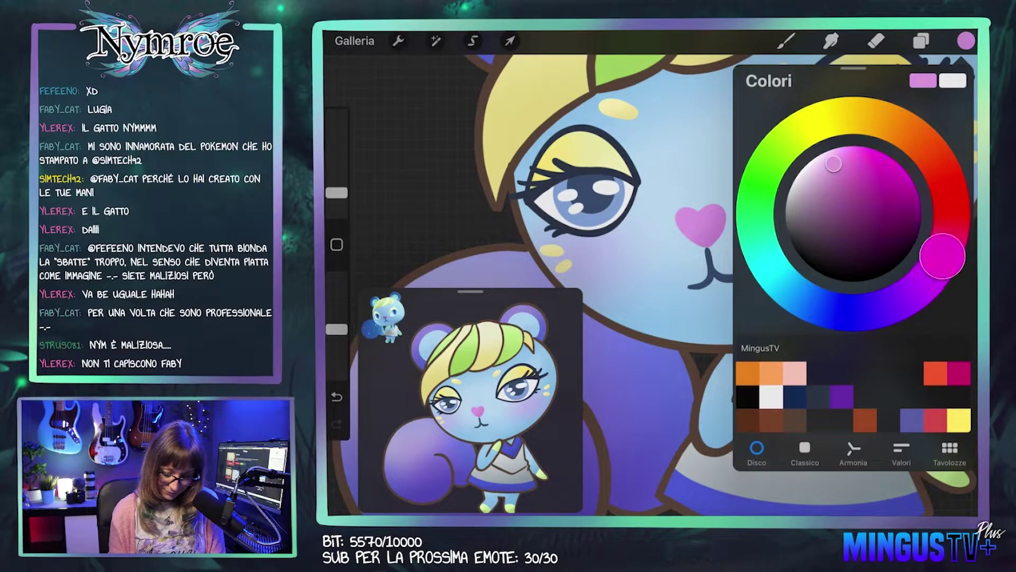
{"action": "left_click", "coordinate": [787, 41]}
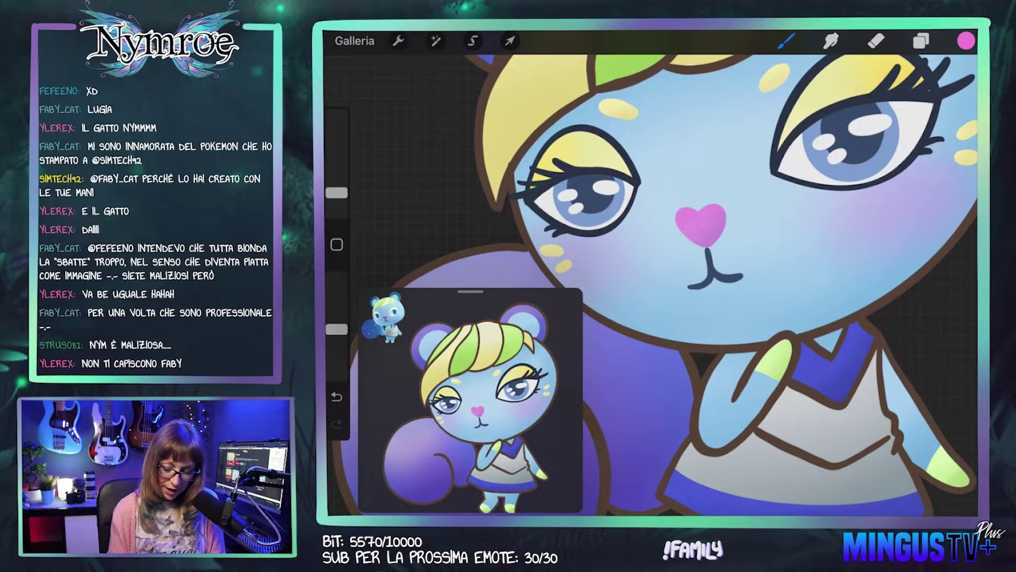
{"action": "left_click", "coordinate": [718, 199]}
{"action": "left_click", "coordinate": [966, 41]}
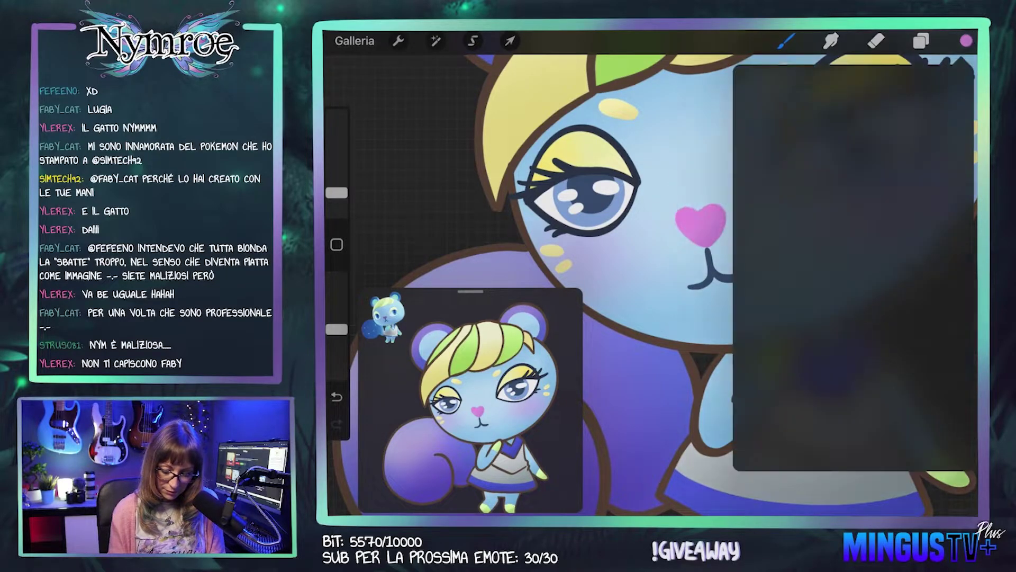
{"action": "left_click", "coordinate": [834, 171]}
{"action": "left_click", "coordinate": [967, 41]}
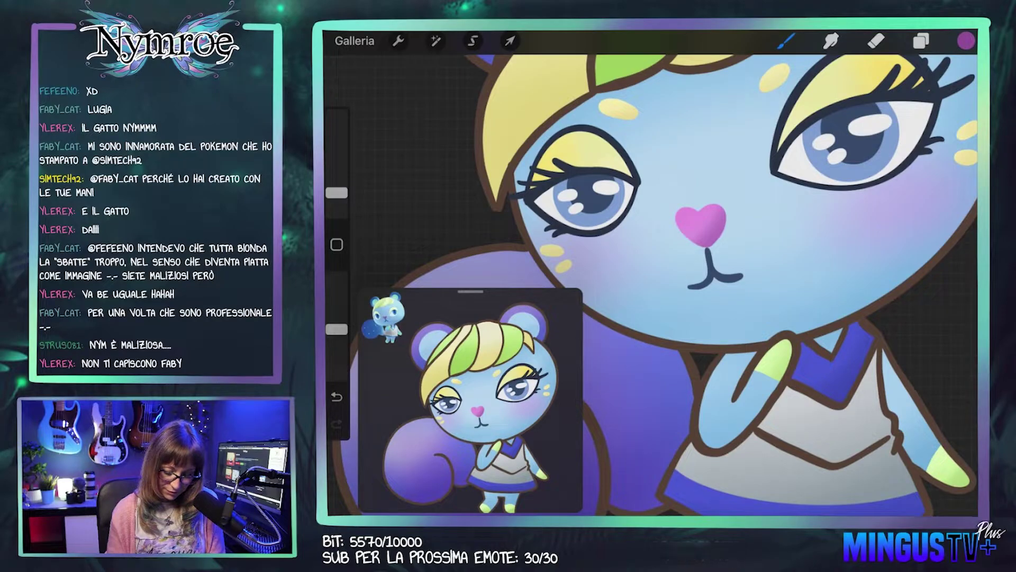
{"action": "left_click", "coordinate": [694, 192]}
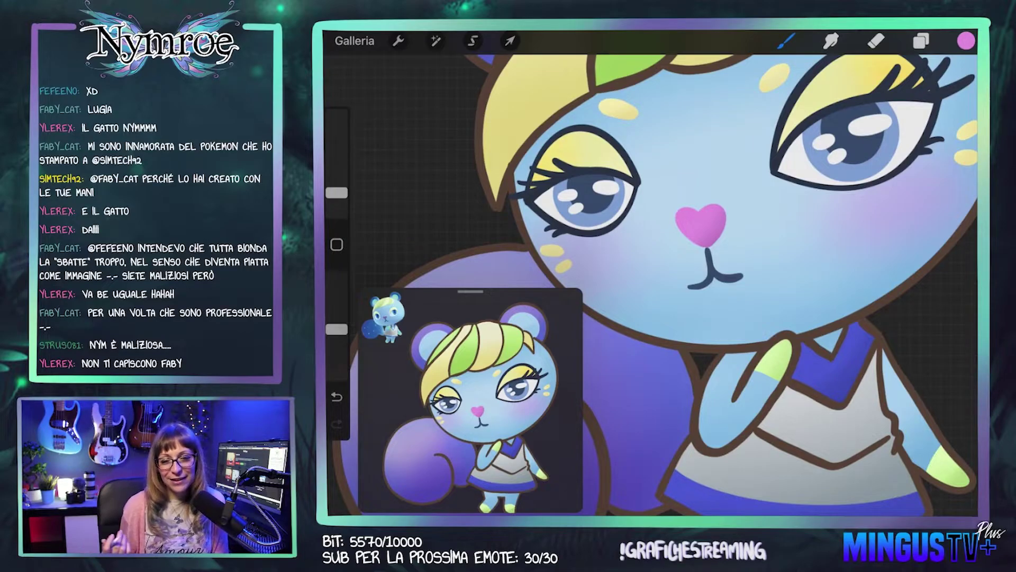
{"action": "scroll", "coordinate": [651, 270], "scroll_direction": "down", "scroll_amount": 1}
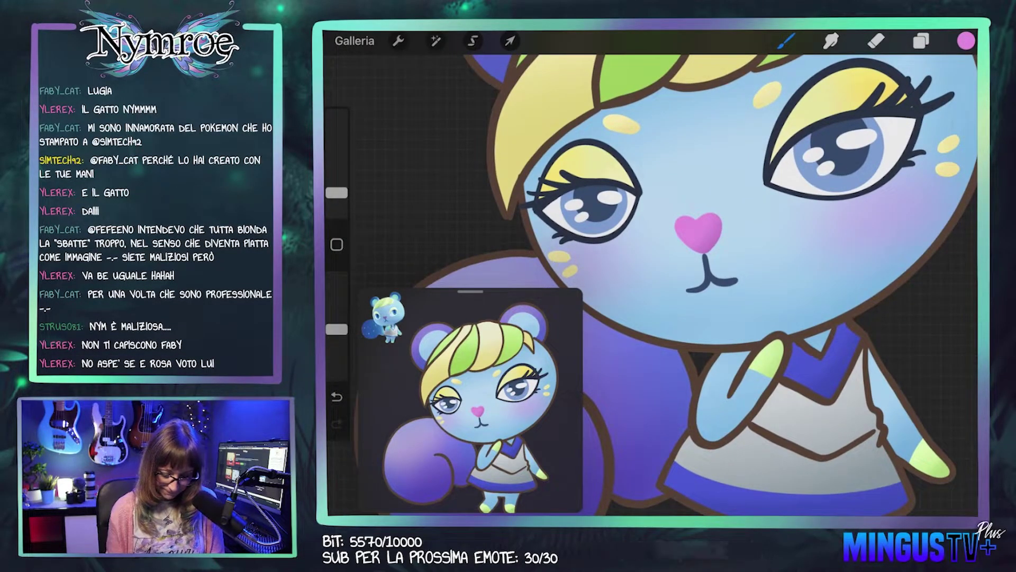
Step: Tint the right and left eyelashes dark red with a slightly larger brush
{"action": "left_click", "coordinate": [966, 40]}
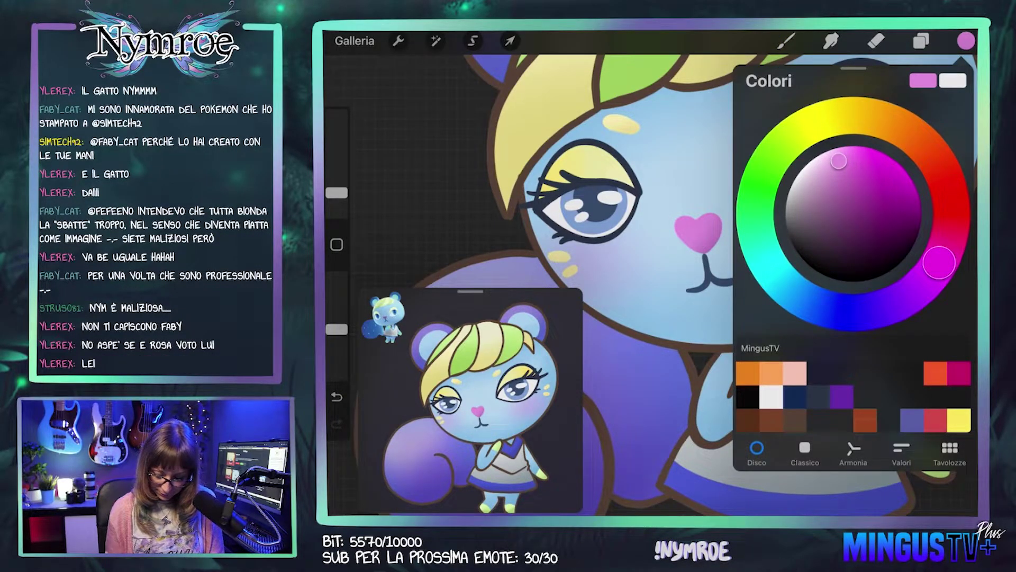
{"action": "left_click_drag", "start_coordinate": [939, 263], "coordinate": [949, 193]}
{"action": "left_click", "coordinate": [966, 41]}
{"action": "key", "text": "b"}
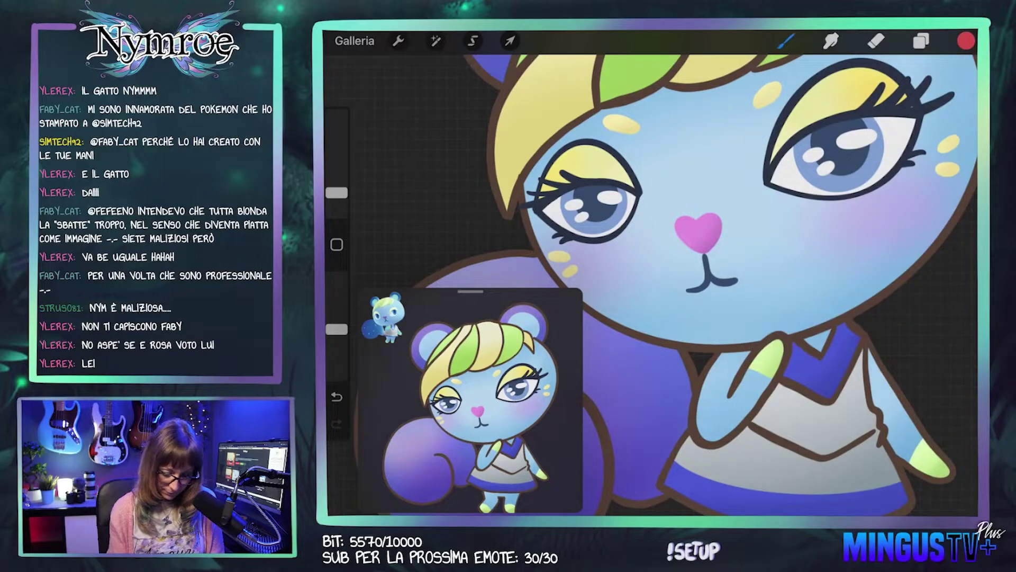
{"action": "left_click_drag", "start_coordinate": [337, 193], "coordinate": [337, 184]}
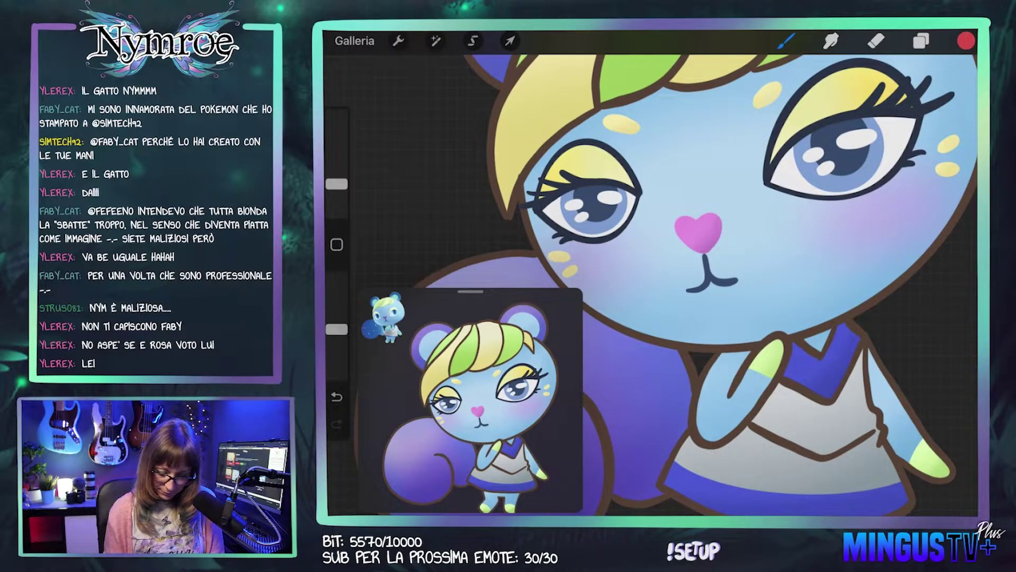
{"action": "scroll", "coordinate": [688, 265], "scroll_direction": "down", "scroll_amount": 2}
{"action": "left_click_drag", "start_coordinate": [847, 144], "coordinate": [862, 136]}
{"action": "mouse_move", "coordinate": [856, 120]}
{"action": "left_mouse_down"}
{"action": "mouse_move", "coordinate": [871, 113]}
{"action": "mouse_move", "coordinate": [851, 100]}
{"action": "left_mouse_up"}
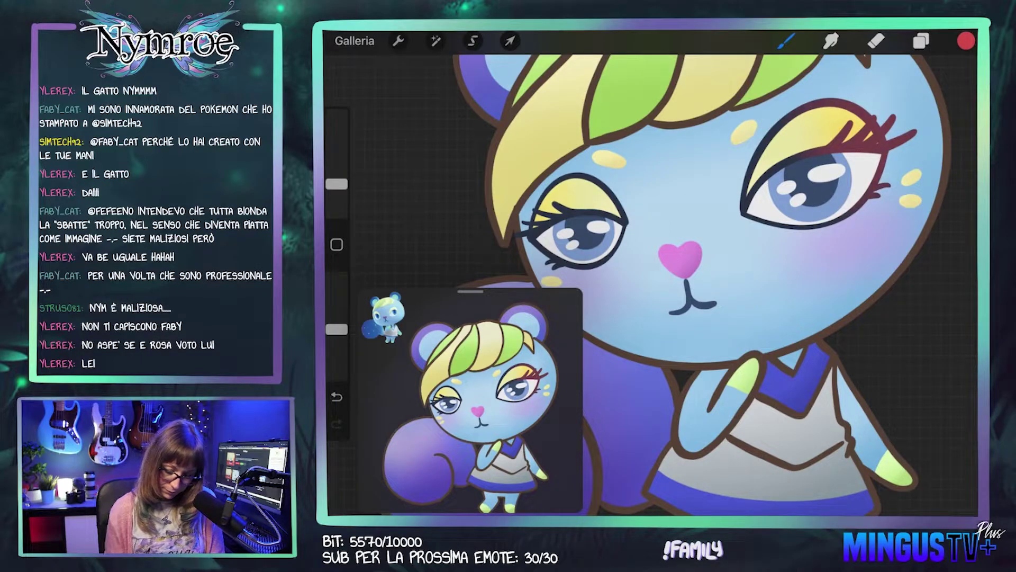
{"action": "left_click_drag", "start_coordinate": [636, 265], "coordinate": [714, 265]}
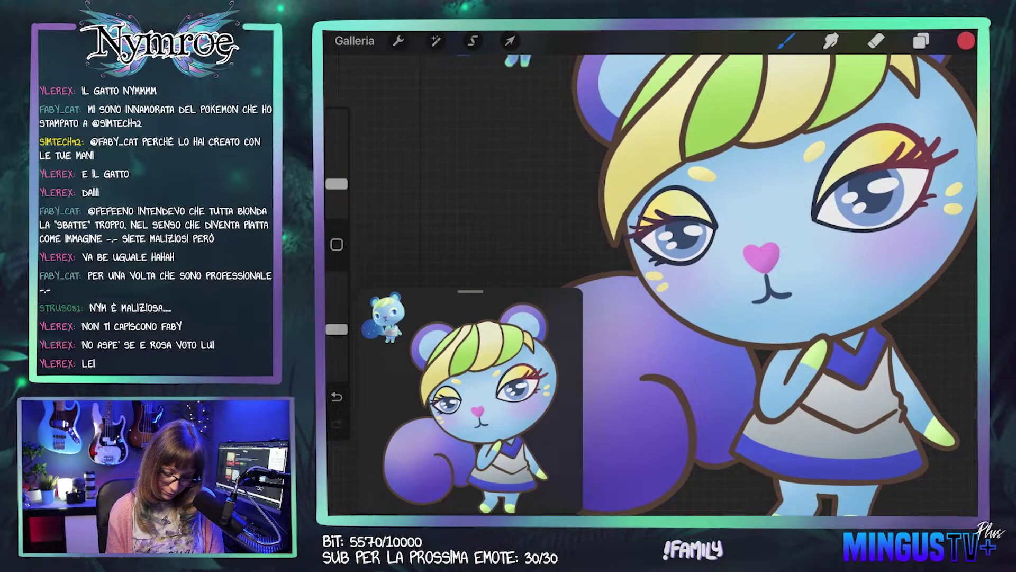
{"action": "left_click_drag", "start_coordinate": [657, 221], "coordinate": [683, 211]}
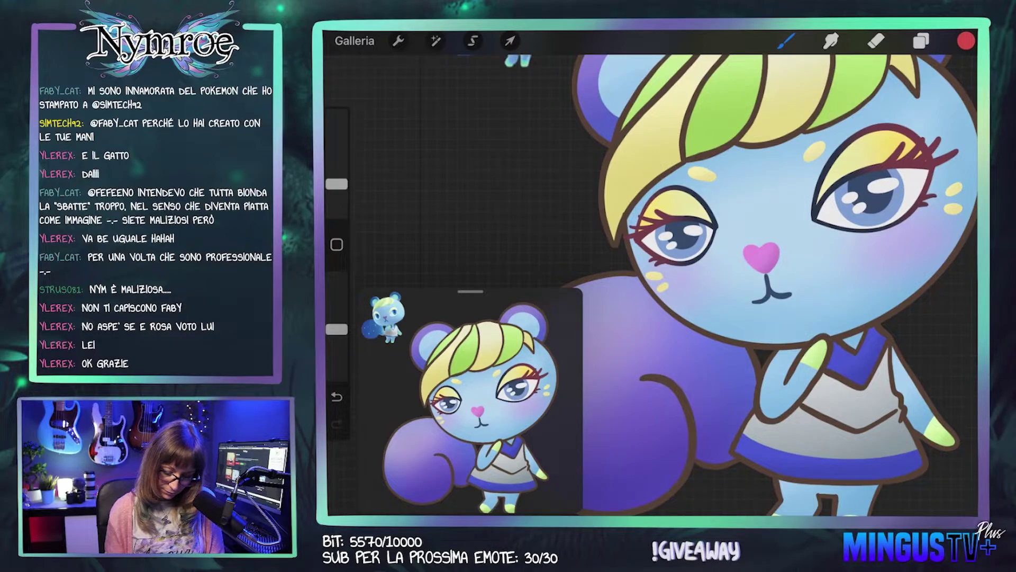
Step: Try blue-purple, navy and dark grey colours in the colour picker
{"action": "left_click", "coordinate": [966, 40]}
{"action": "left_click", "coordinate": [912, 420]}
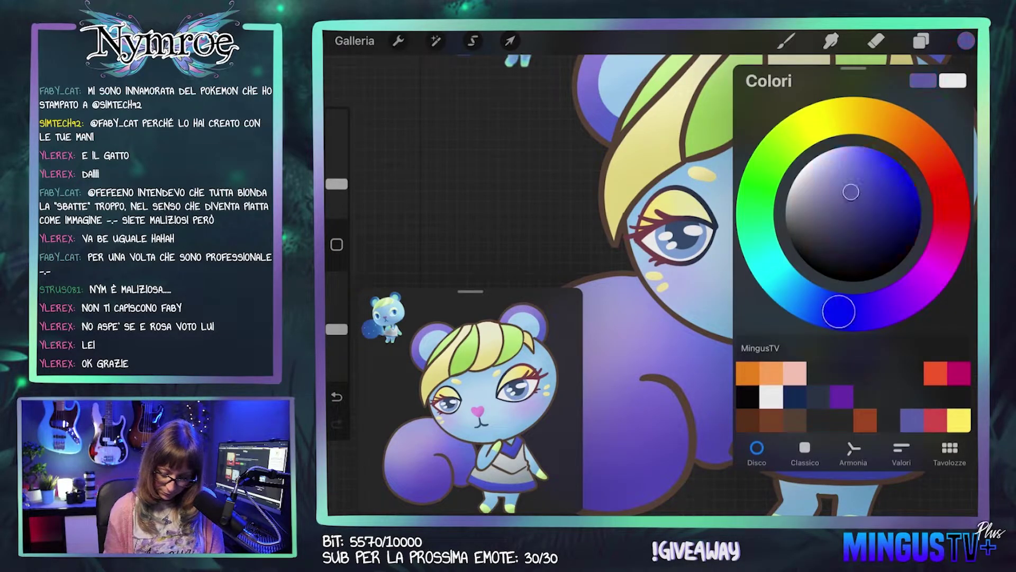
{"action": "left_click", "coordinate": [967, 41]}
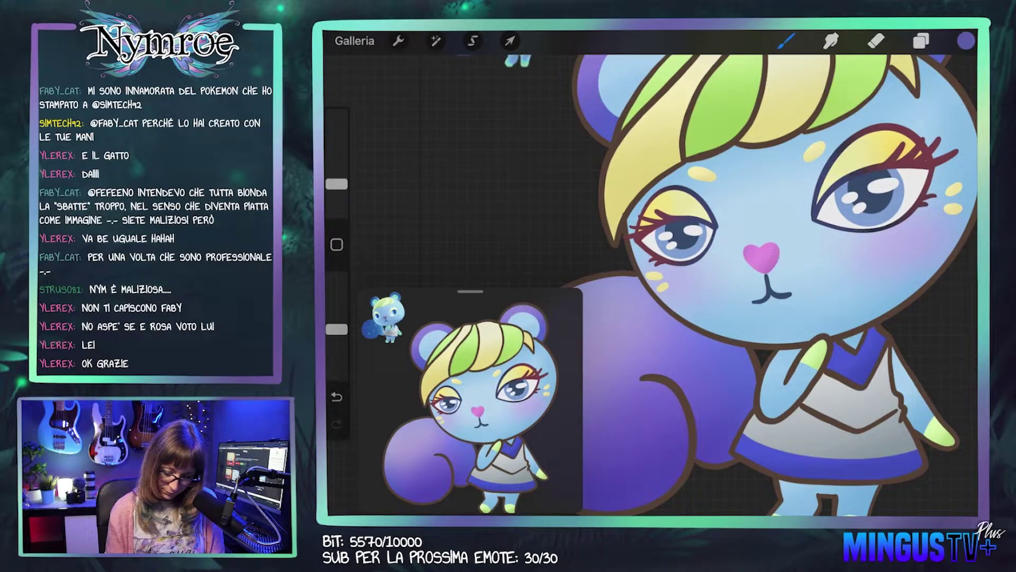
{"action": "left_click", "coordinate": [967, 41]}
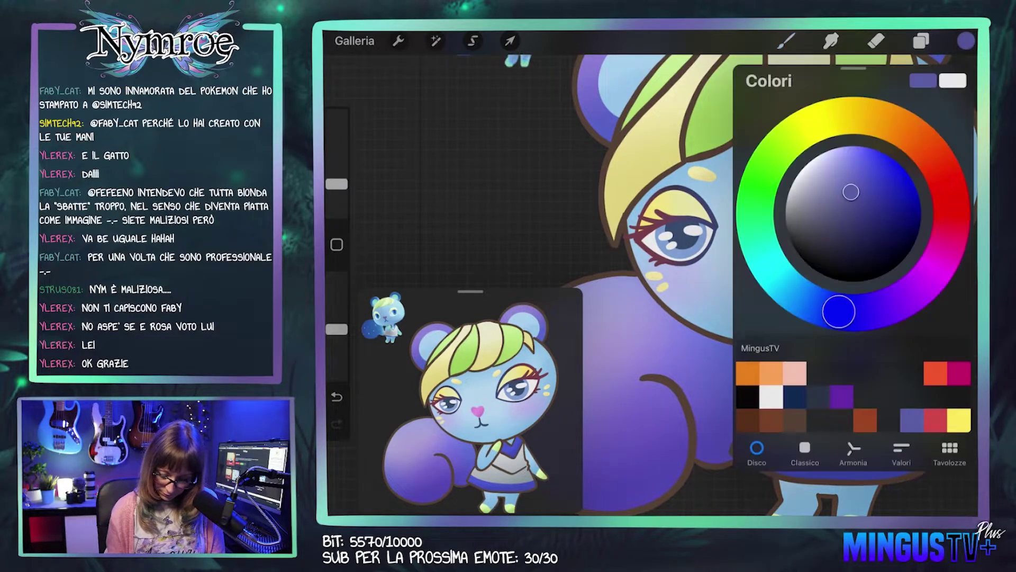
{"action": "left_click", "coordinate": [795, 396]}
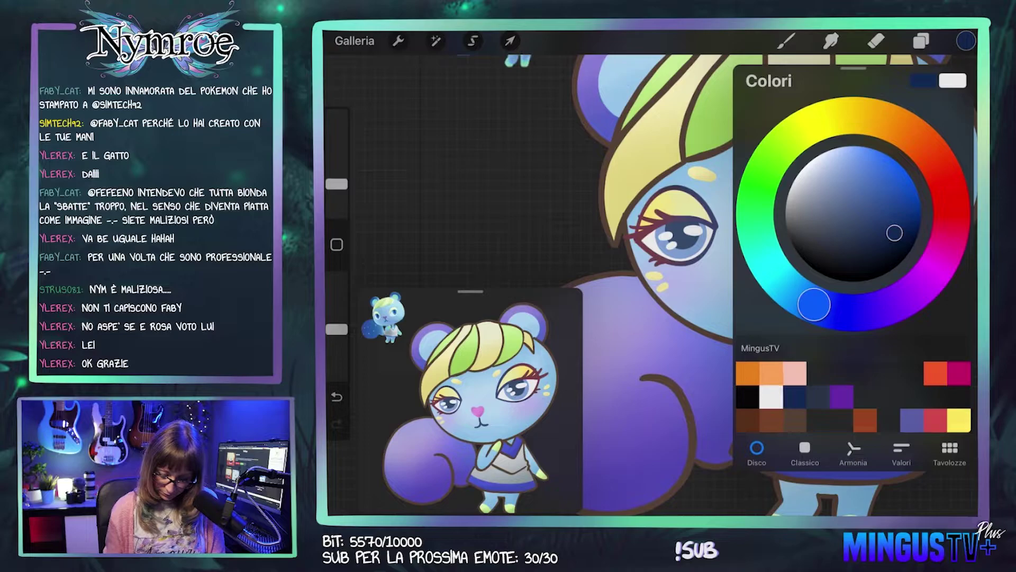
{"action": "left_click", "coordinate": [818, 396]}
{"action": "left_click", "coordinate": [966, 41]}
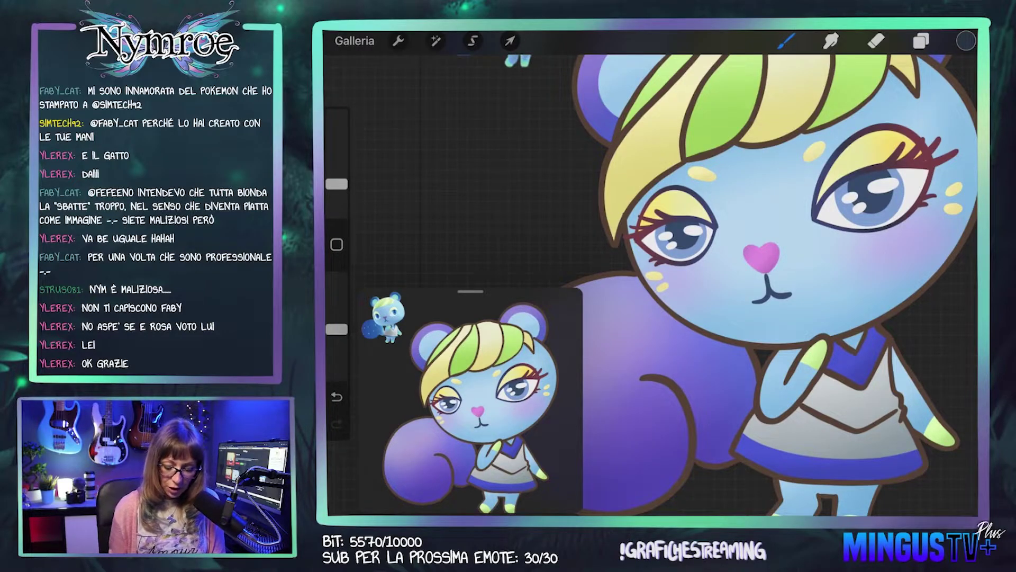
{"action": "scroll", "coordinate": [715, 273], "scroll_direction": "up", "scroll_amount": 3}
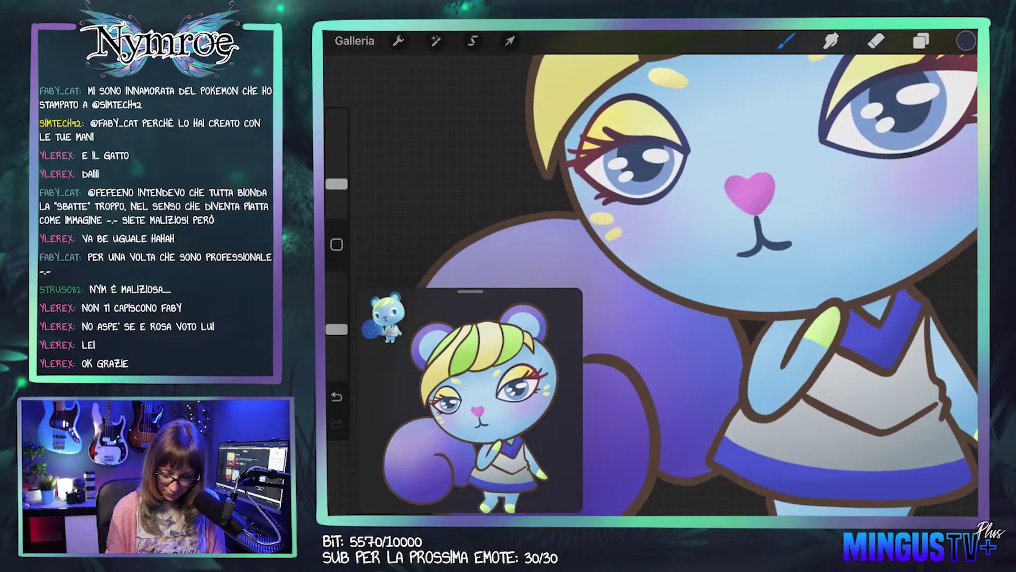
{"action": "left_click", "coordinate": [966, 41]}
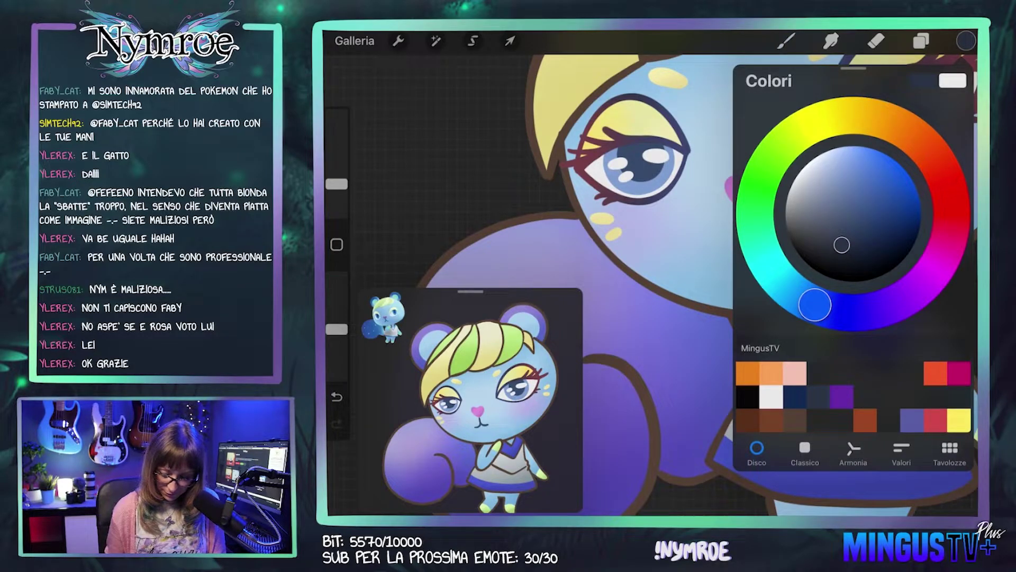
{"action": "left_click", "coordinate": [786, 41]}
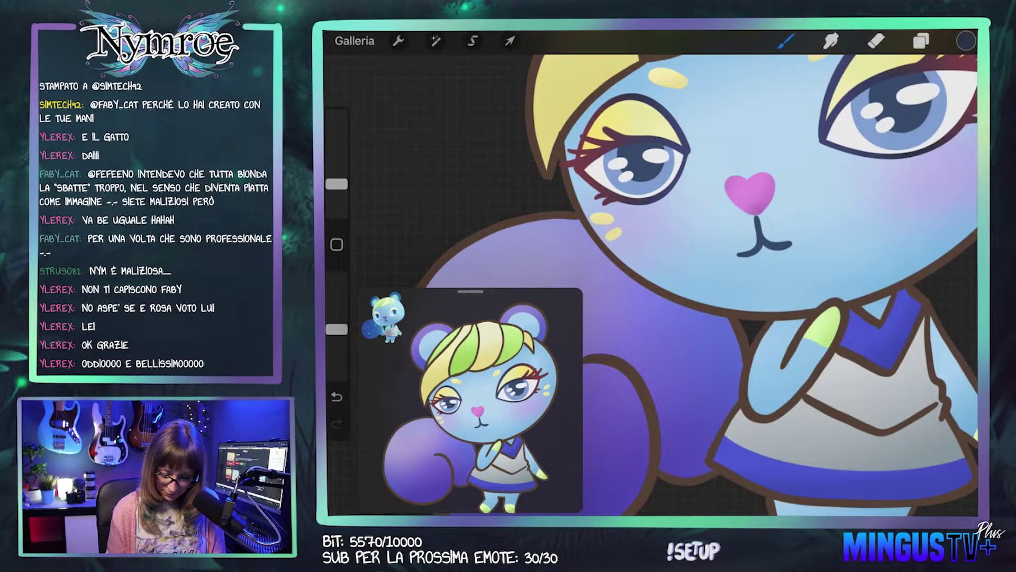
Step: Undo the stray stroke below the nose and sample the heart-nose pink with a smaller brush
{"action": "key", "text": "ctrl+z"}
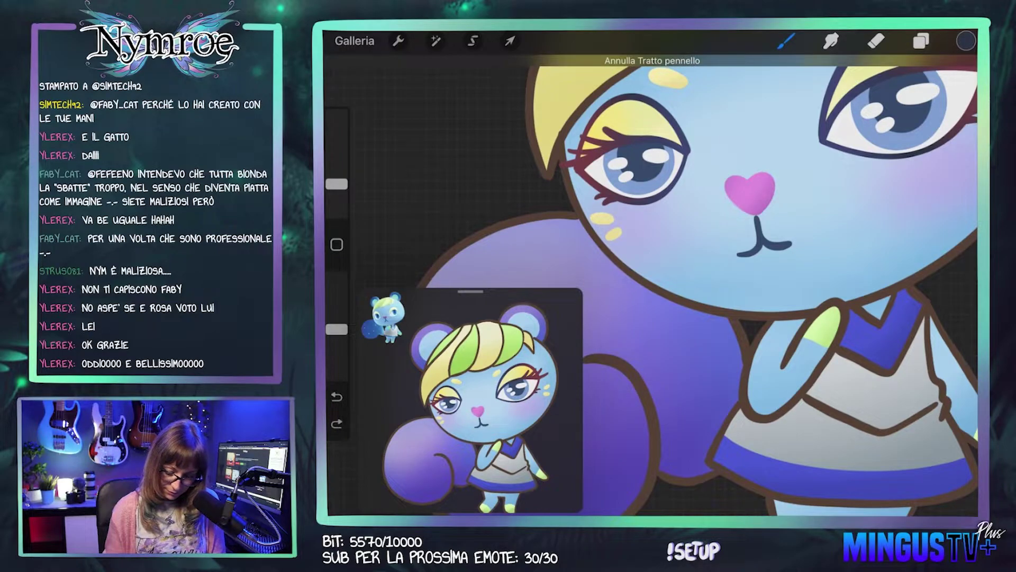
{"action": "scroll", "coordinate": [697, 285], "scroll_direction": "up", "scroll_amount": 2}
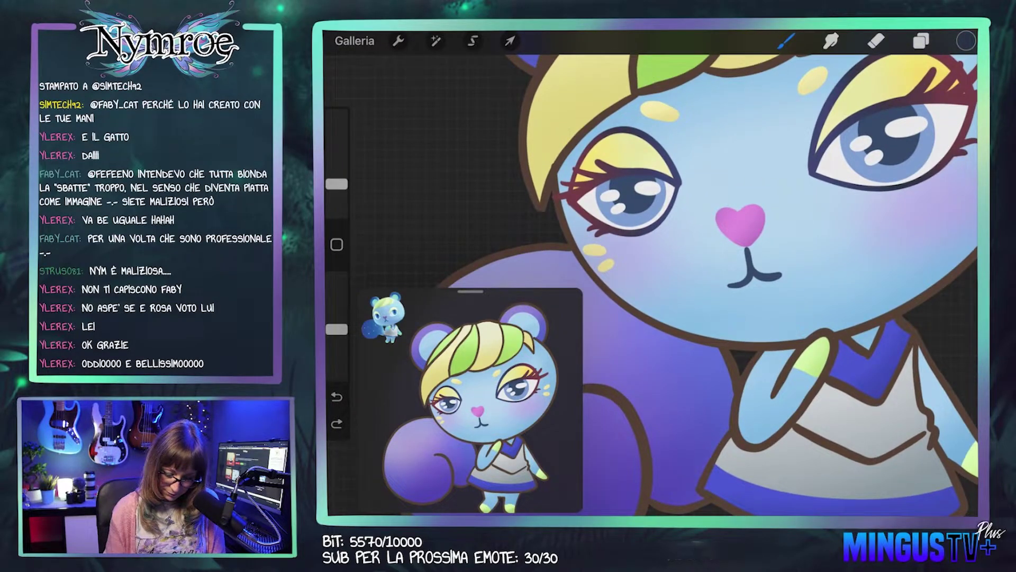
{"action": "left_click", "coordinate": [740, 225]}
{"action": "left_click_drag", "start_coordinate": [336, 184], "coordinate": [336, 191]}
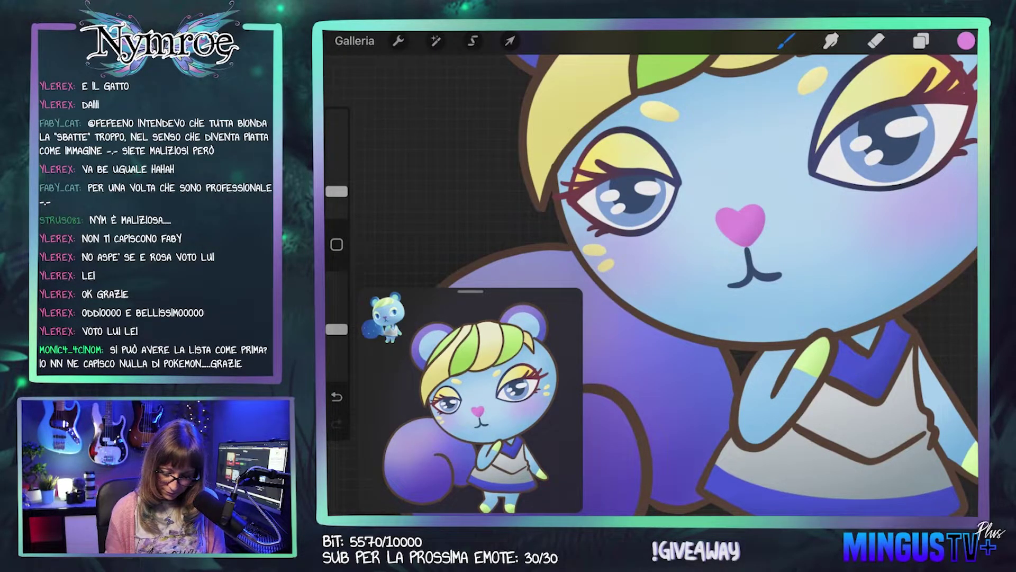
{"action": "scroll", "coordinate": [681, 285], "scroll_direction": "up", "scroll_amount": 2}
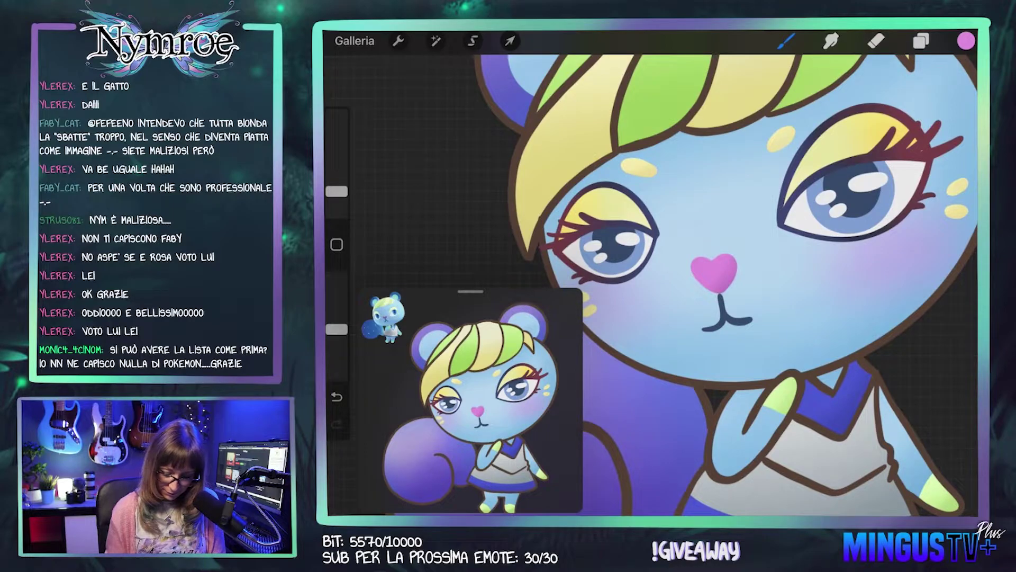
Step: Switch to red, undo the last stroke and set the brush to 5%
{"action": "left_click", "coordinate": [966, 40]}
{"action": "left_click", "coordinate": [871, 165]}
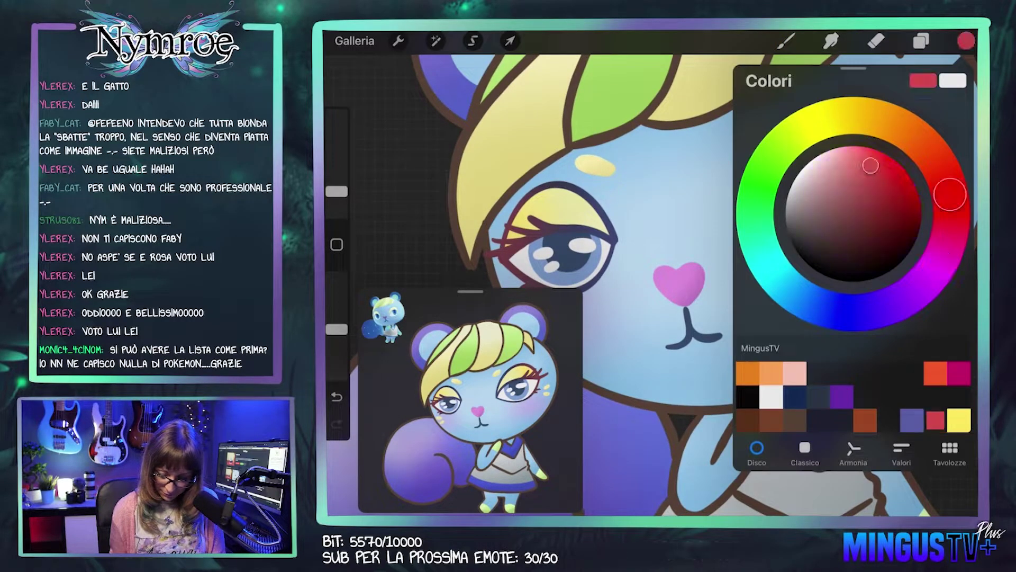
{"action": "left_click", "coordinate": [966, 41]}
{"action": "left_click", "coordinate": [786, 41]}
{"action": "left_click_drag", "start_coordinate": [337, 191], "coordinate": [337, 184]}
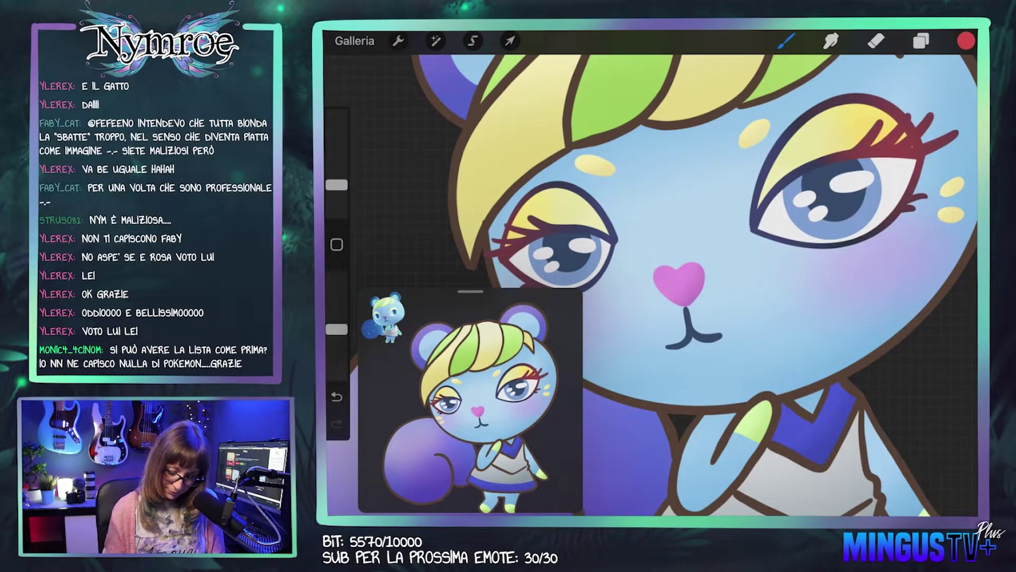
{"action": "left_click", "coordinate": [337, 396]}
{"action": "left_click_drag", "start_coordinate": [336, 185], "coordinate": [337, 190]}
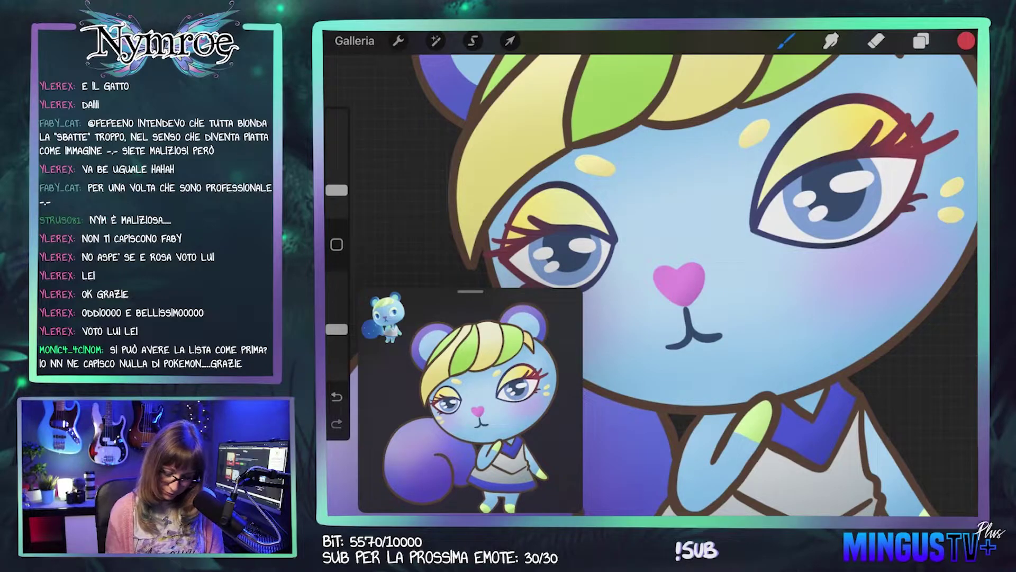
{"action": "scroll", "coordinate": [688, 265], "scroll_direction": "down", "scroll_amount": 2}
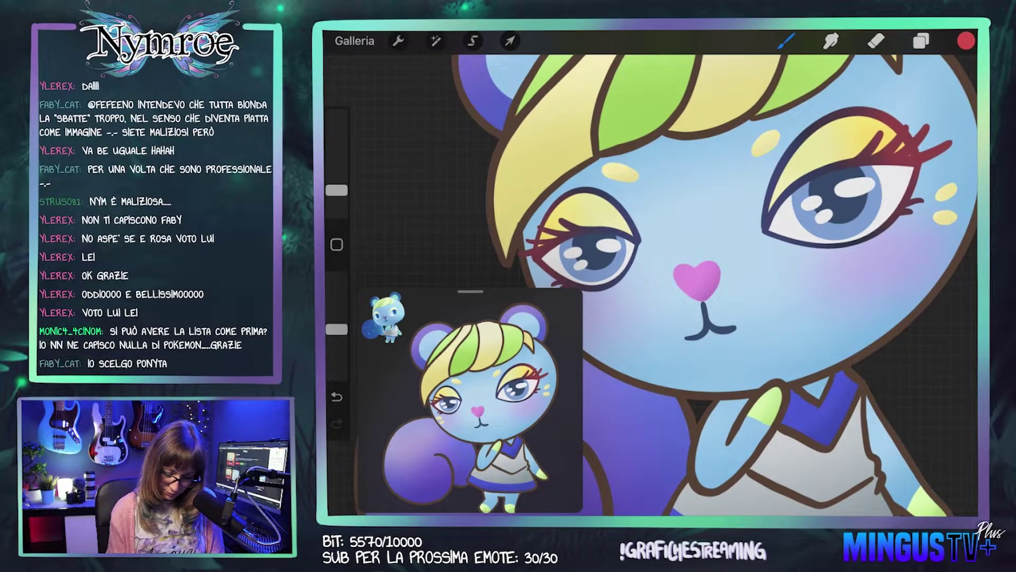
{"action": "scroll", "coordinate": [715, 286], "scroll_direction": "down", "scroll_amount": 3}
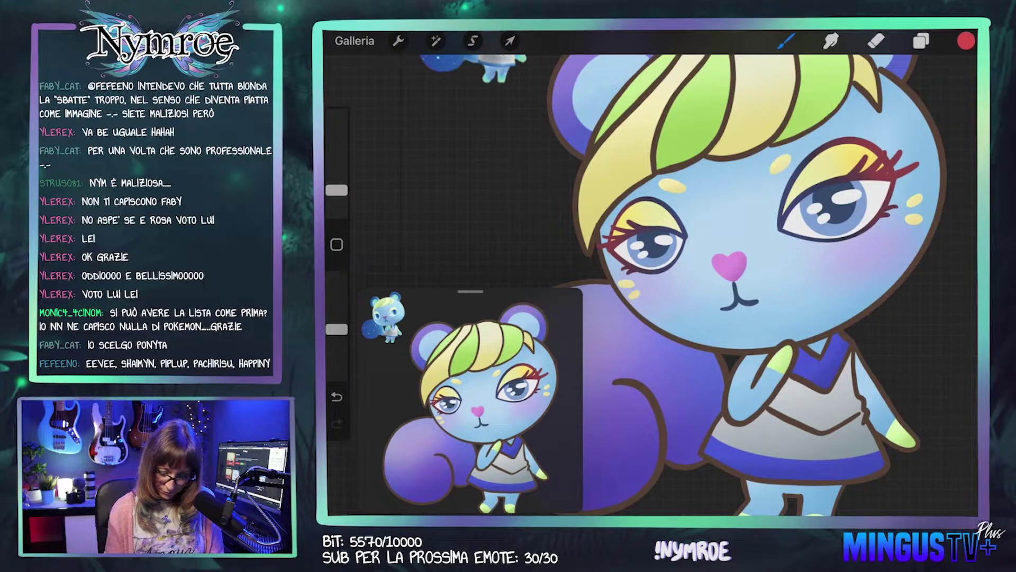
{"action": "scroll", "coordinate": [741, 273], "scroll_direction": "down", "scroll_amount": 1}
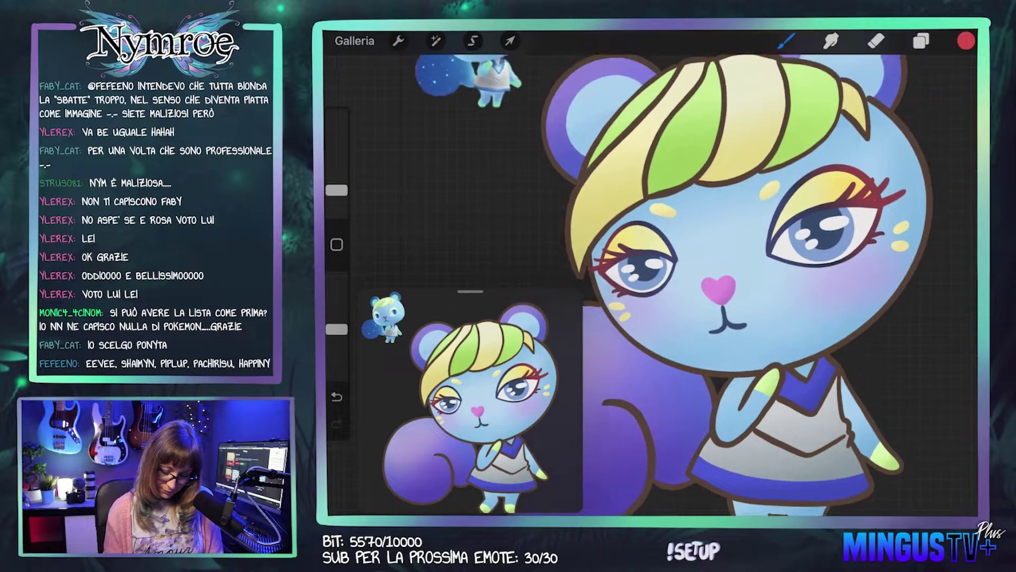
{"action": "scroll", "coordinate": [741, 285], "scroll_direction": "up", "scroll_amount": 2}
{"action": "scroll", "coordinate": [741, 286], "scroll_direction": "up", "scroll_amount": 2}
{"action": "scroll", "coordinate": [742, 286], "scroll_direction": "up", "scroll_amount": 1}
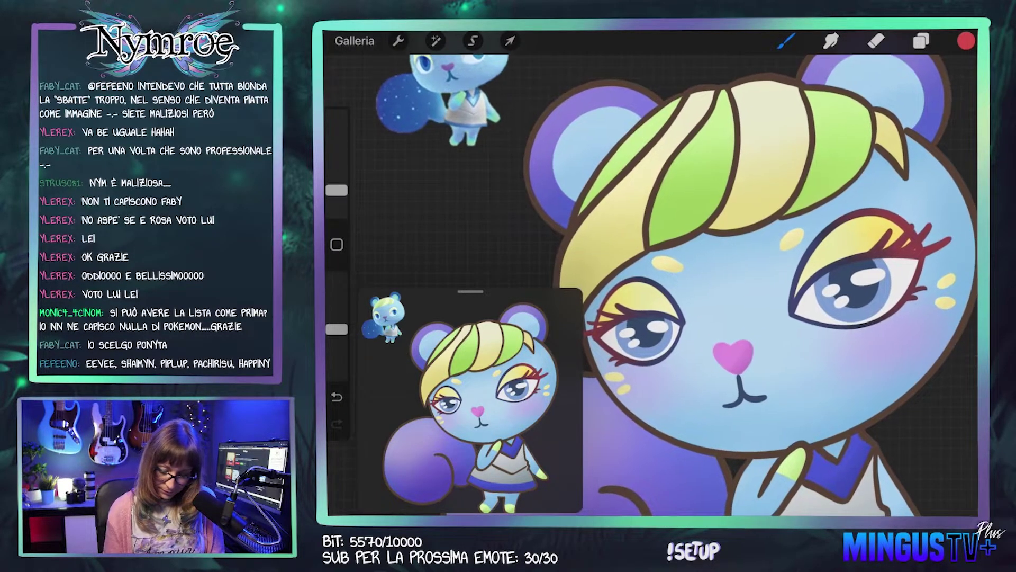
Step: Make the Contorno outline layer active
{"action": "left_click", "coordinate": [922, 41]}
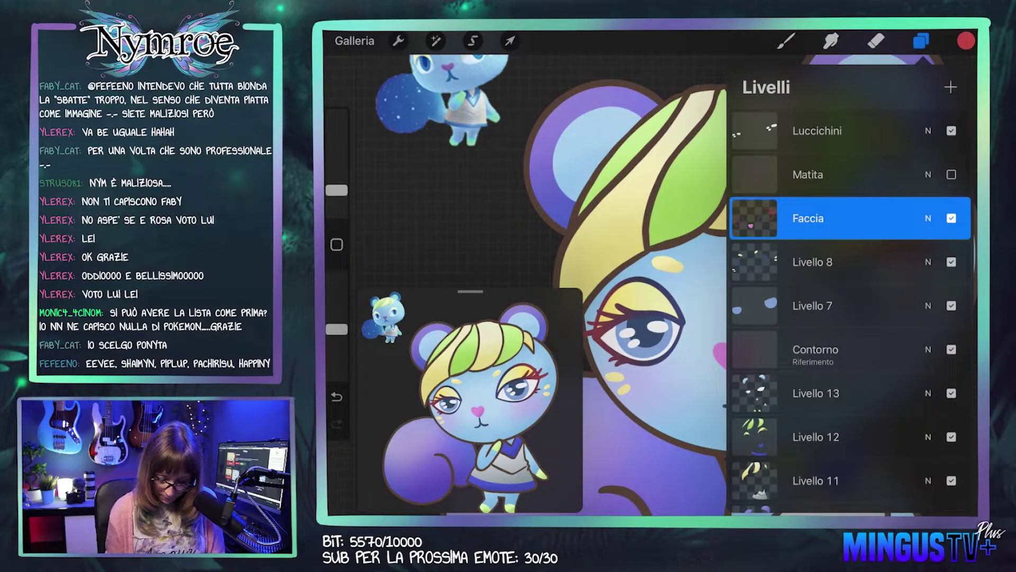
{"action": "scroll", "coordinate": [847, 291], "scroll_direction": "down", "scroll_amount": 2}
{"action": "scroll", "coordinate": [848, 301], "scroll_direction": "down", "scroll_amount": 1}
{"action": "left_click", "coordinate": [826, 229]}
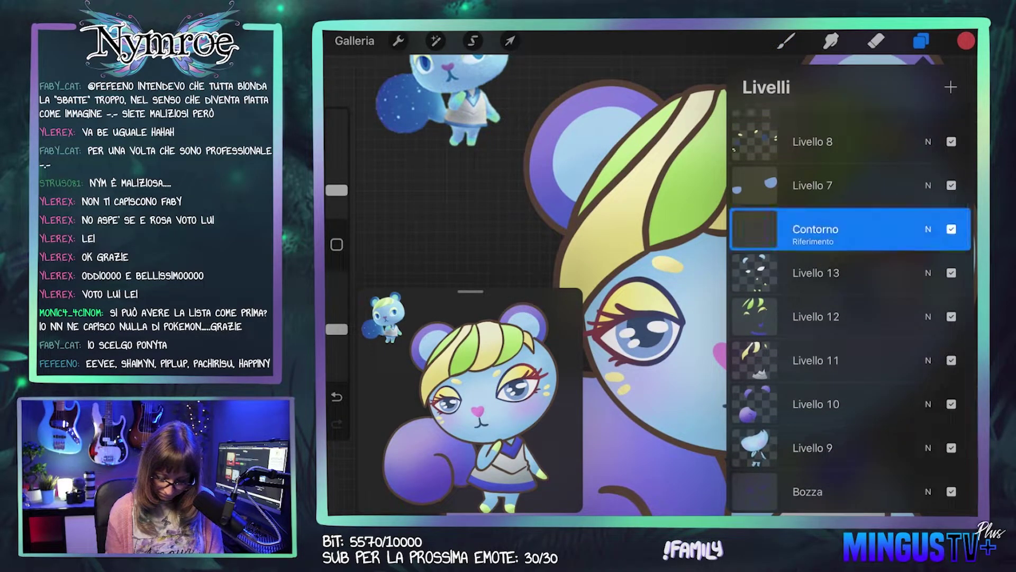
{"action": "left_click", "coordinate": [826, 230]}
{"action": "left_click", "coordinate": [826, 229]}
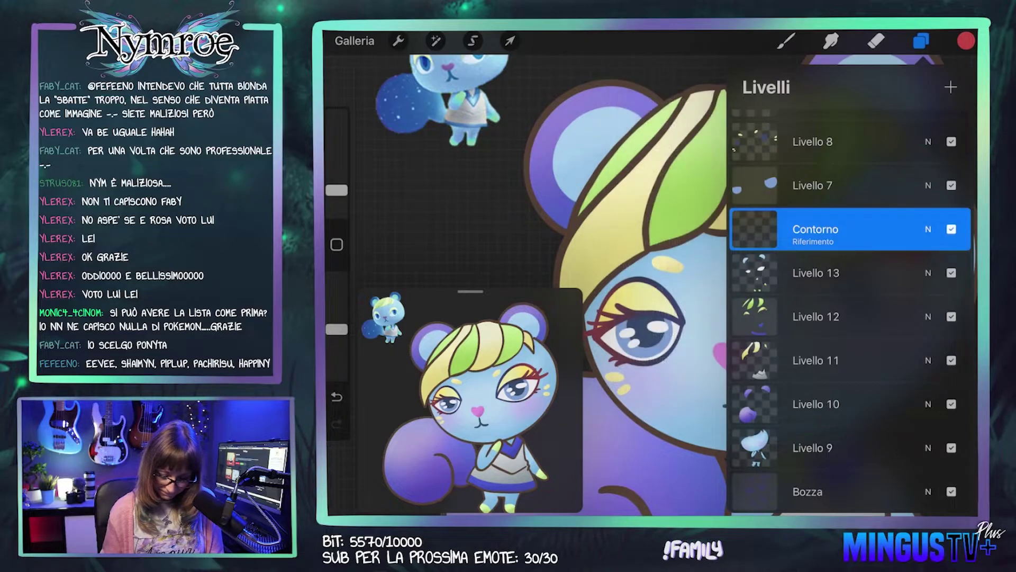
{"action": "left_click", "coordinate": [787, 41]}
{"action": "scroll", "coordinate": [667, 275], "scroll_direction": "left", "scroll_amount": 3}
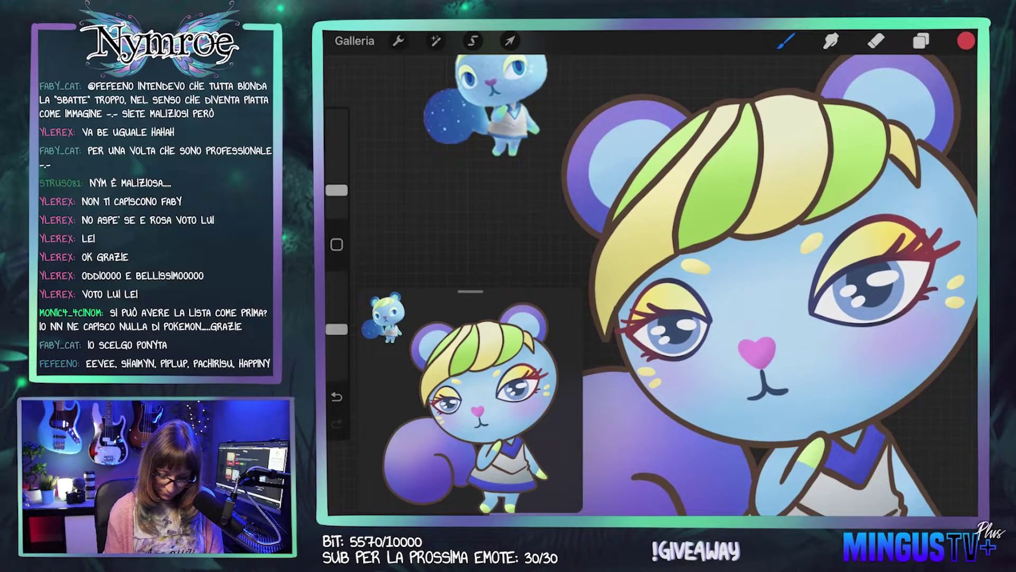
Step: Recolour the hair outlines a tan yellow-orange sampled from the hair, using a larger brush
{"action": "left_click", "coordinate": [782, 183]}
{"action": "left_click", "coordinate": [967, 40]}
{"action": "left_click", "coordinate": [869, 116]}
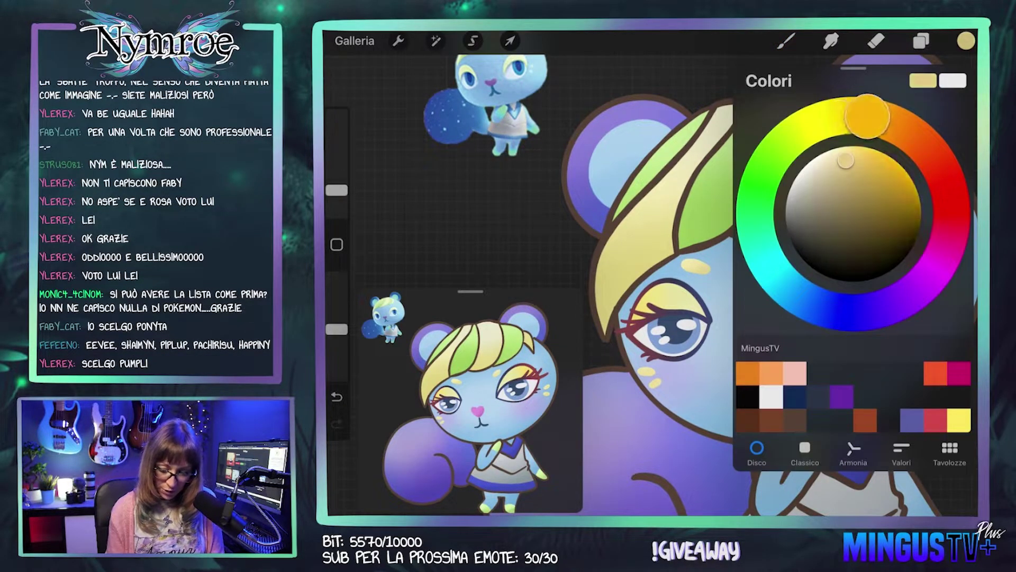
{"action": "left_click", "coordinate": [966, 40]}
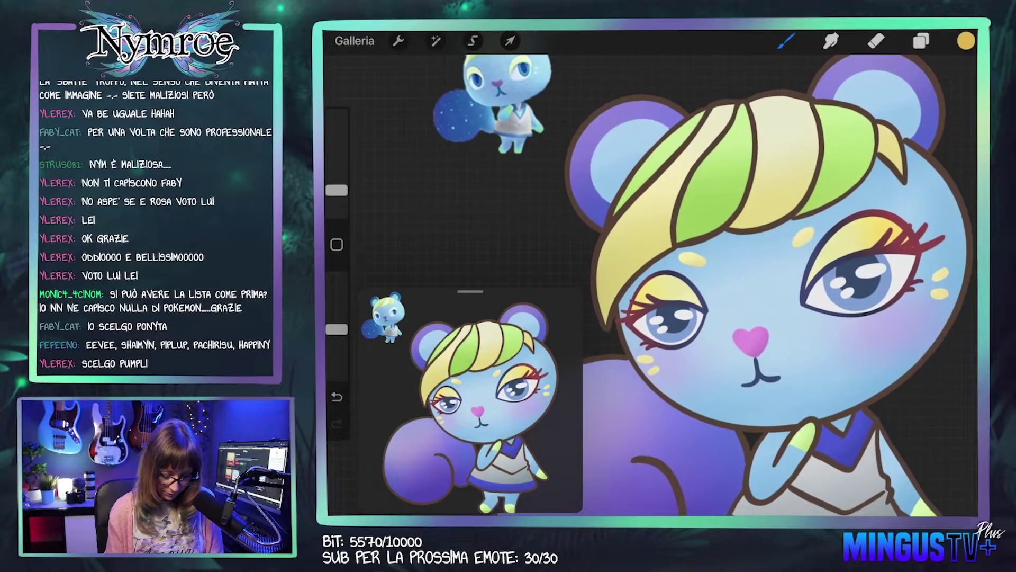
{"action": "left_click_drag", "start_coordinate": [337, 190], "coordinate": [337, 178]}
{"action": "mouse_move", "coordinate": [707, 103]}
{"action": "left_mouse_down"}
{"action": "mouse_move", "coordinate": [778, 90]}
{"action": "mouse_move", "coordinate": [756, 177]}
{"action": "left_mouse_up"}
{"action": "left_click_drag", "start_coordinate": [733, 140], "coordinate": [755, 217]}
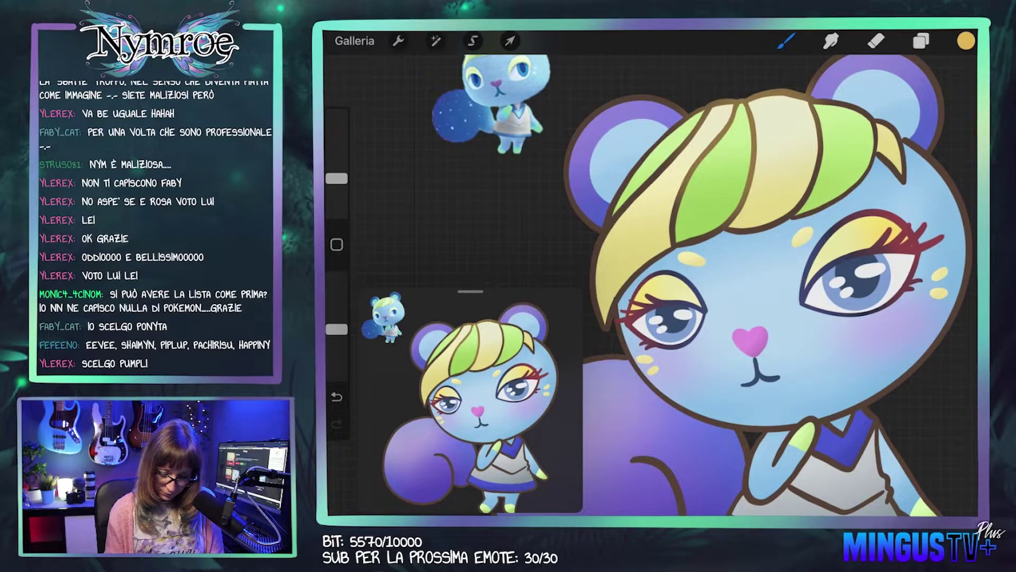
{"action": "key", "text": "ctrl+z"}
Step: Deepen the tan to orange and continue over the hair and ear outlines, undoing misses
{"action": "left_click", "coordinate": [966, 41]}
{"action": "left_click_drag", "start_coordinate": [869, 118], "coordinate": [888, 121]}
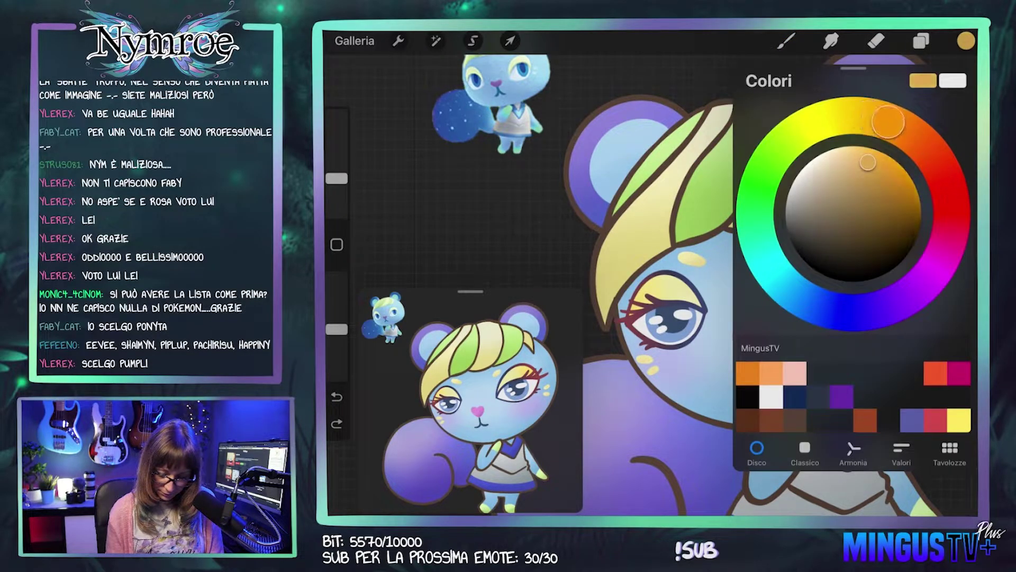
{"action": "left_click", "coordinate": [966, 40]}
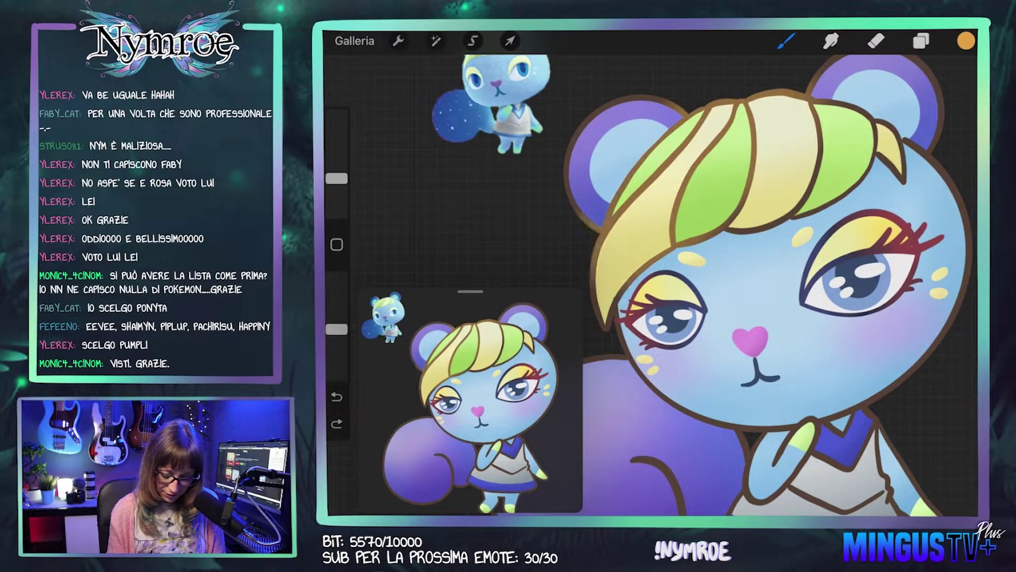
{"action": "key", "text": "ctrl+z"}
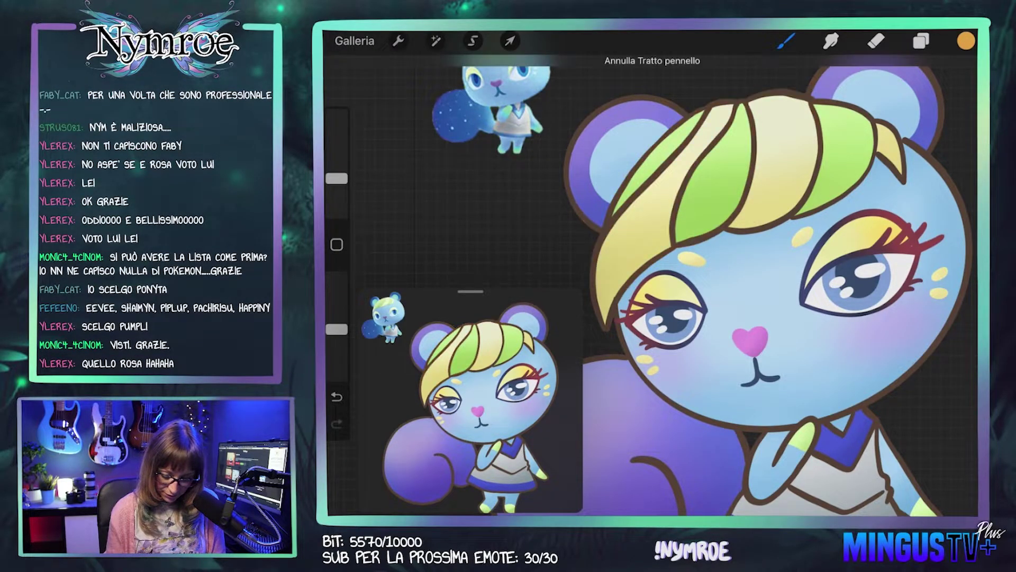
{"action": "key", "text": "l"}
{"action": "key", "text": "b"}
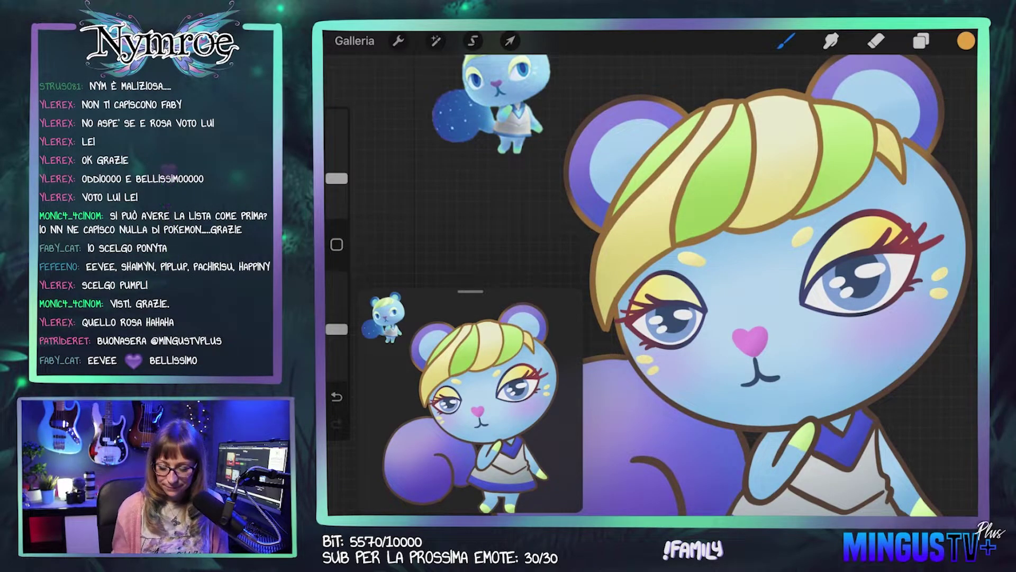
{"action": "scroll", "coordinate": [730, 286], "scroll_direction": "down", "scroll_amount": 1}
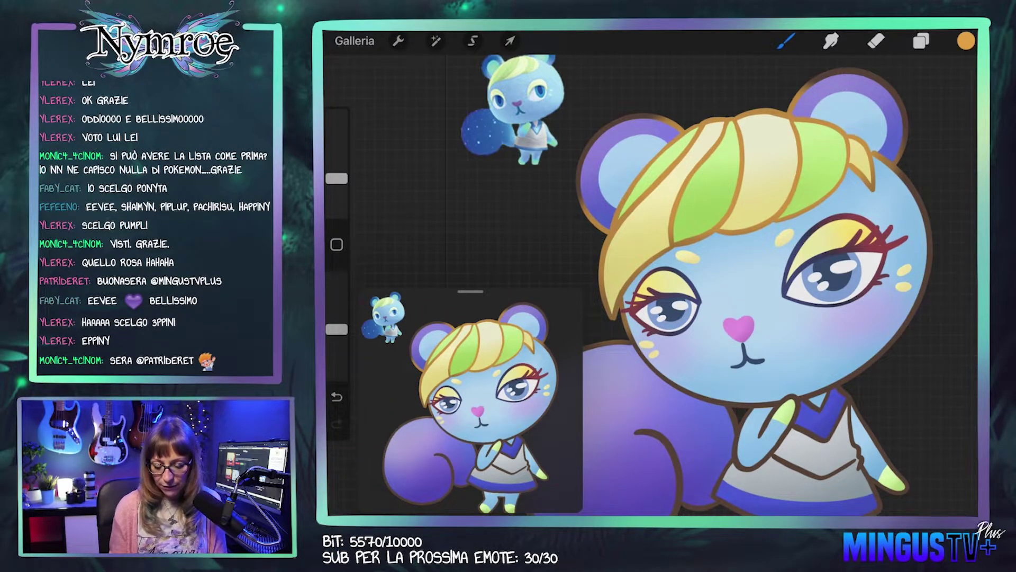
{"action": "scroll", "coordinate": [723, 294], "scroll_direction": "down", "scroll_amount": 2}
{"action": "scroll", "coordinate": [723, 294], "scroll_direction": "up", "scroll_amount": 2}
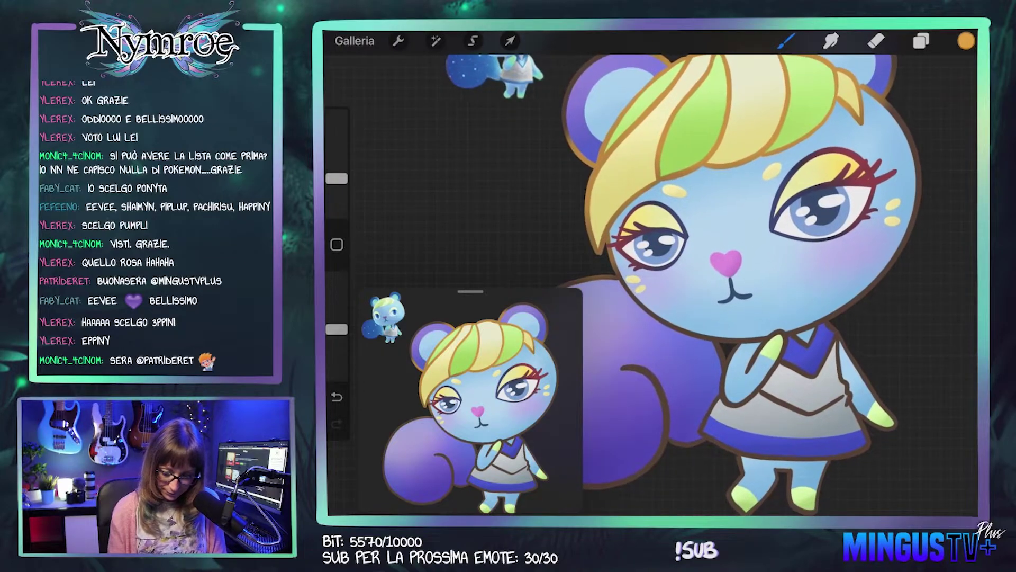
{"action": "left_click", "coordinate": [966, 41]}
{"action": "left_click", "coordinate": [786, 41]}
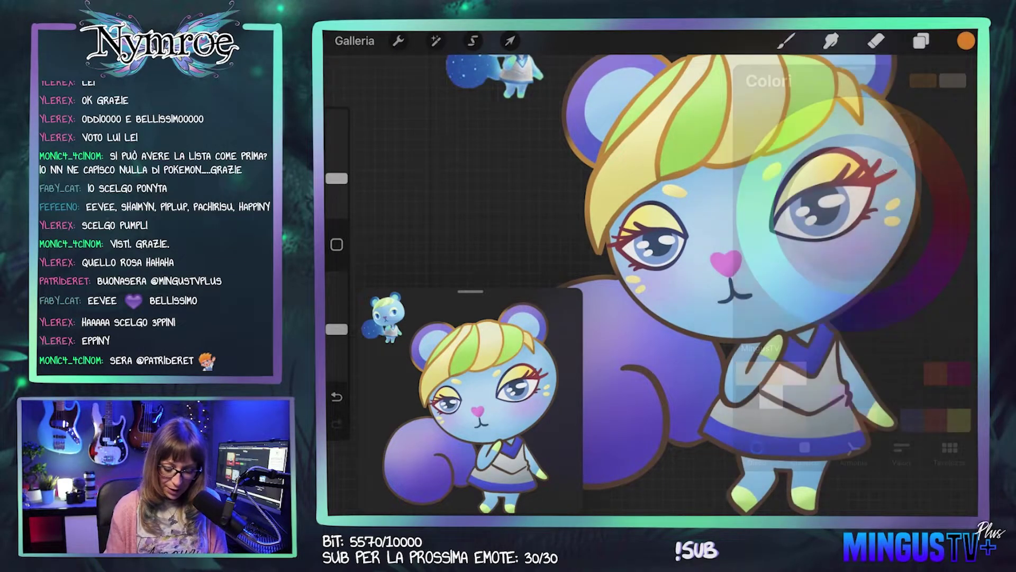
{"action": "scroll", "coordinate": [723, 293], "scroll_direction": "up", "scroll_amount": 2}
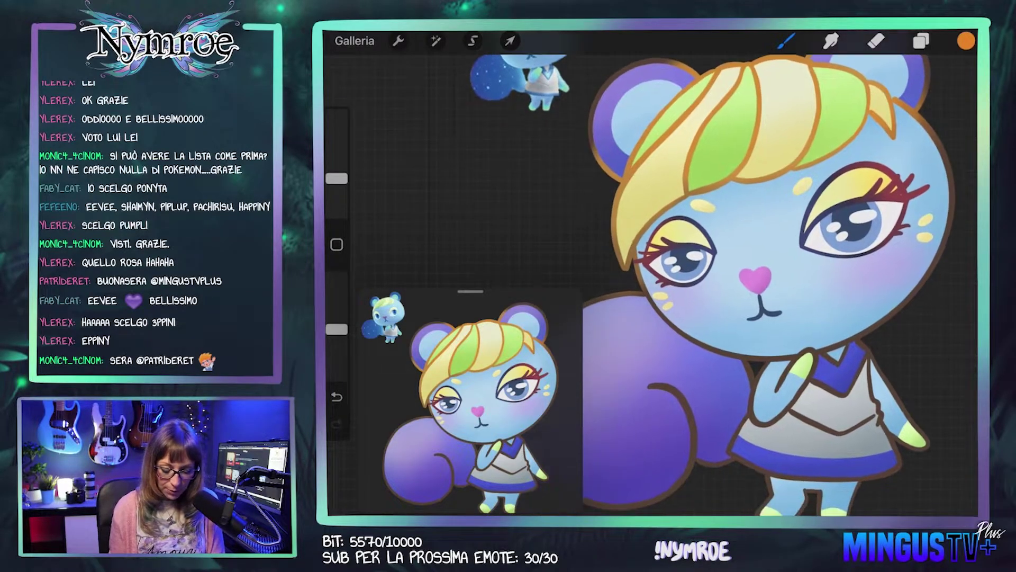
{"action": "mouse_move", "coordinate": [733, 302]}
{"action": "left_mouse_down"}
{"action": "mouse_move", "coordinate": [755, 280]}
{"action": "mouse_move", "coordinate": [748, 291]}
{"action": "mouse_move", "coordinate": [760, 320]}
{"action": "left_mouse_up"}
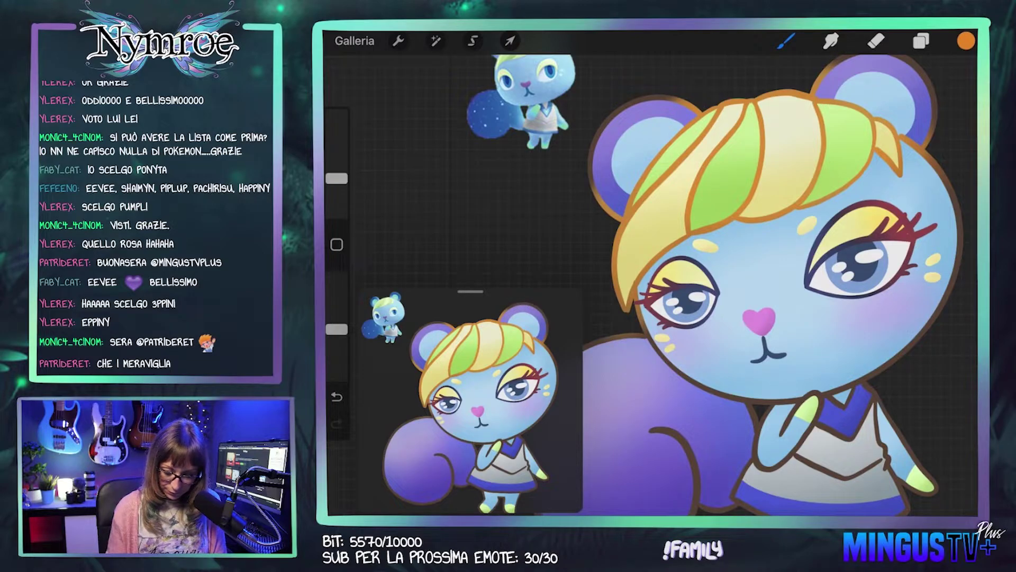
Step: Sample the hair's green and shrink the brush for the upper hair outlines
{"action": "left_click", "coordinate": [834, 156]}
{"action": "left_click", "coordinate": [966, 41]}
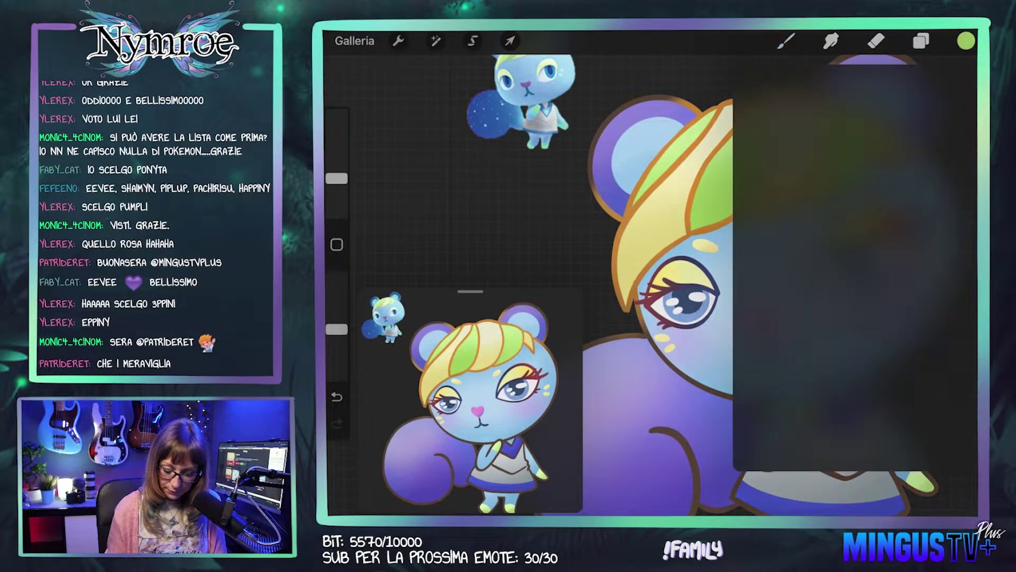
{"action": "left_click", "coordinate": [786, 41]}
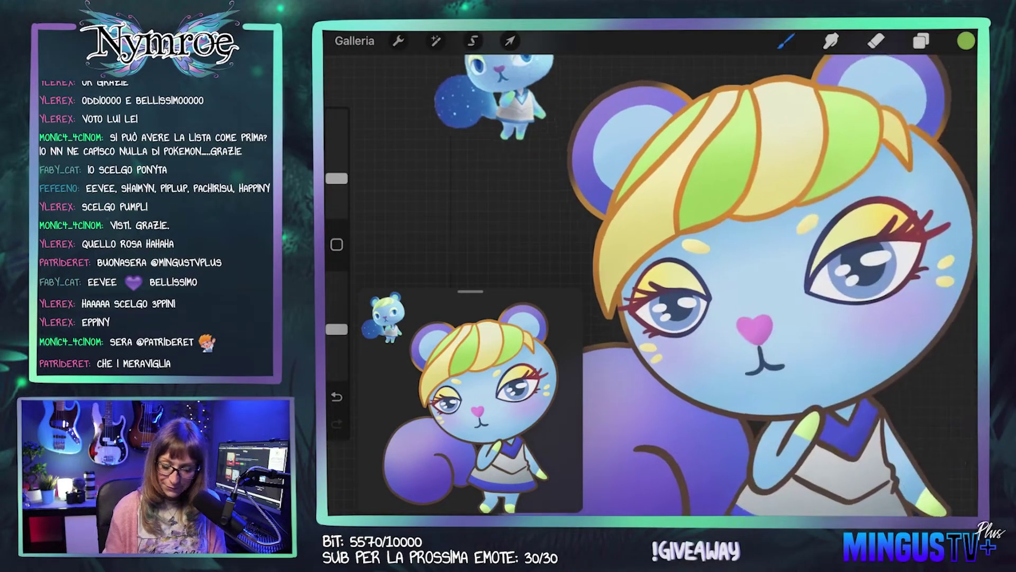
{"action": "scroll", "coordinate": [767, 286], "scroll_direction": "up", "scroll_amount": 3}
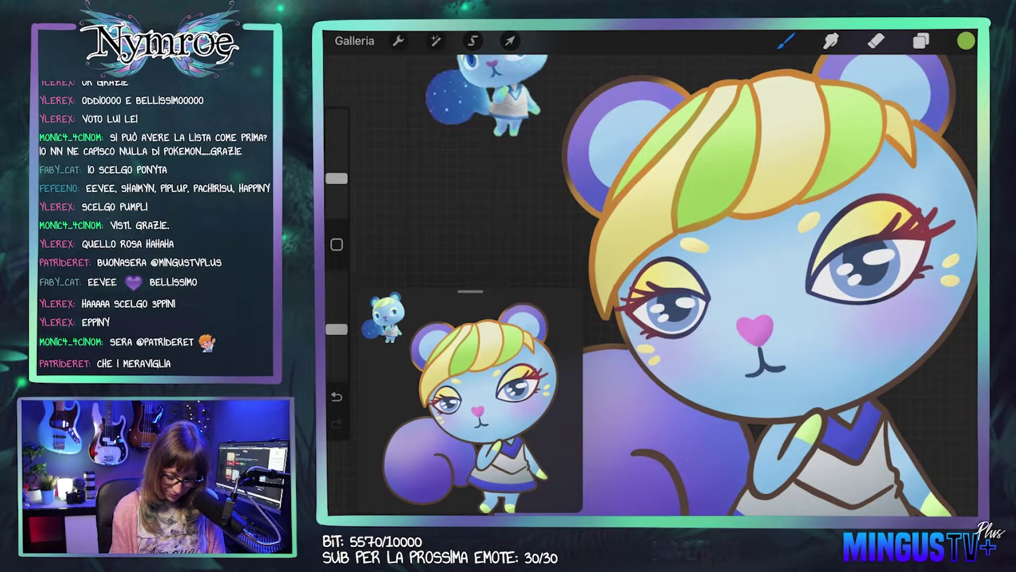
{"action": "key", "text": "ctrl+z"}
{"action": "left_click_drag", "start_coordinate": [337, 178], "coordinate": [336, 186]}
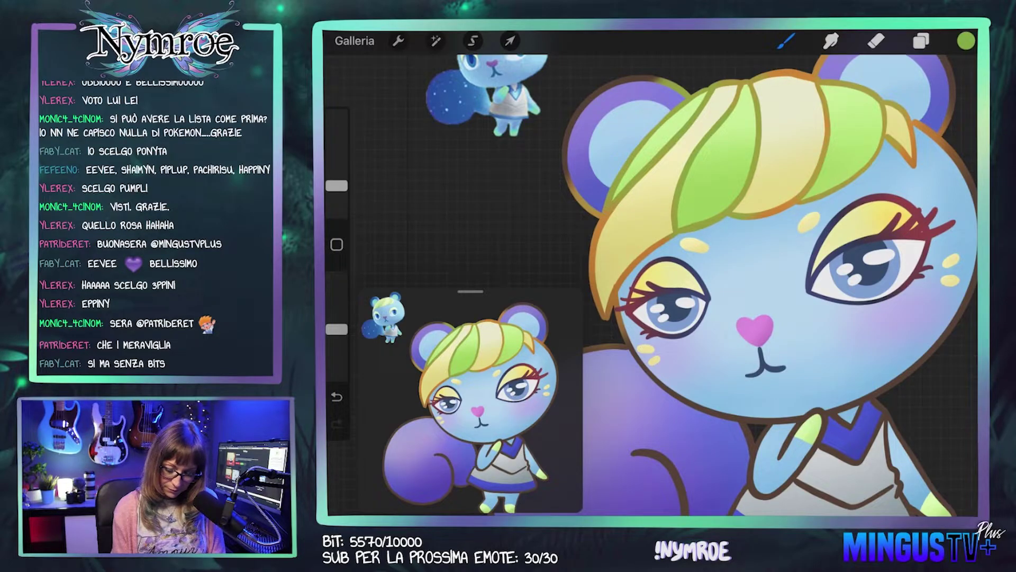
Step: Sample the orange from the hair outline and continue the outlines near the ears
{"action": "scroll", "coordinate": [755, 286], "scroll_direction": "down", "scroll_amount": 2}
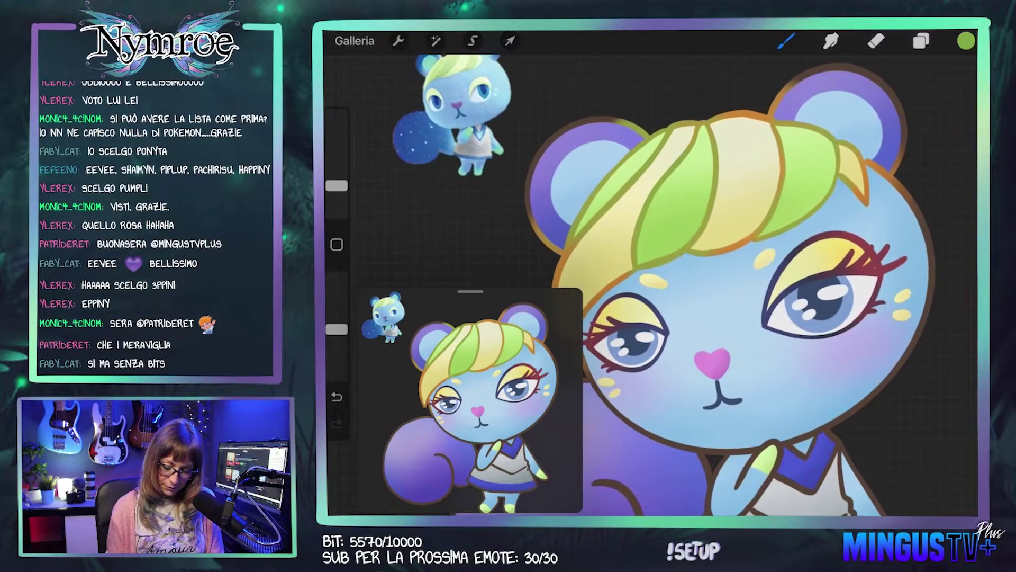
{"action": "scroll", "coordinate": [688, 238], "scroll_direction": "up", "scroll_amount": 3}
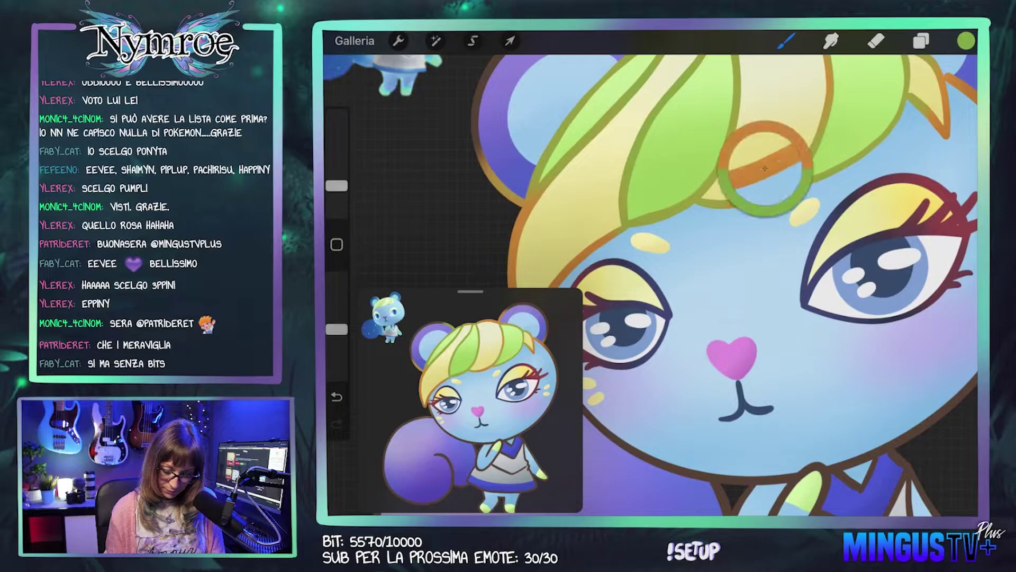
{"action": "left_click", "coordinate": [764, 168]}
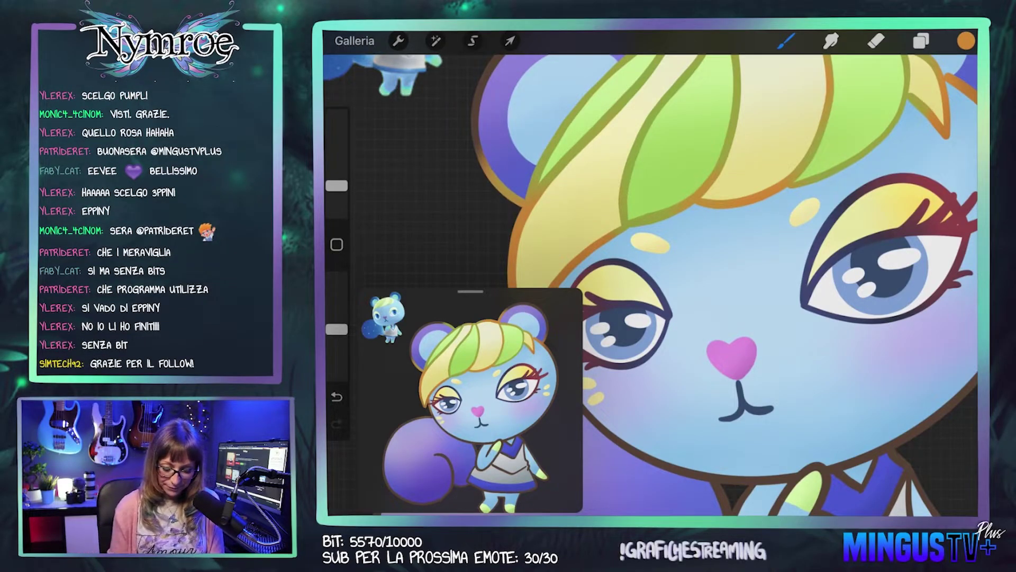
{"action": "scroll", "coordinate": [650, 273], "scroll_direction": "down", "scroll_amount": 2}
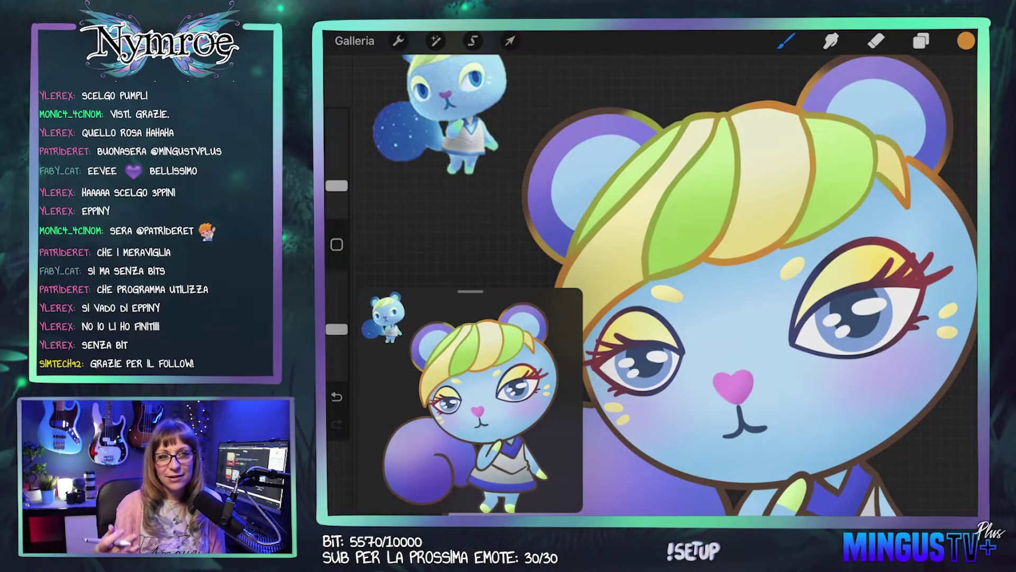
{"action": "scroll", "coordinate": [741, 286], "scroll_direction": "up", "scroll_amount": 1}
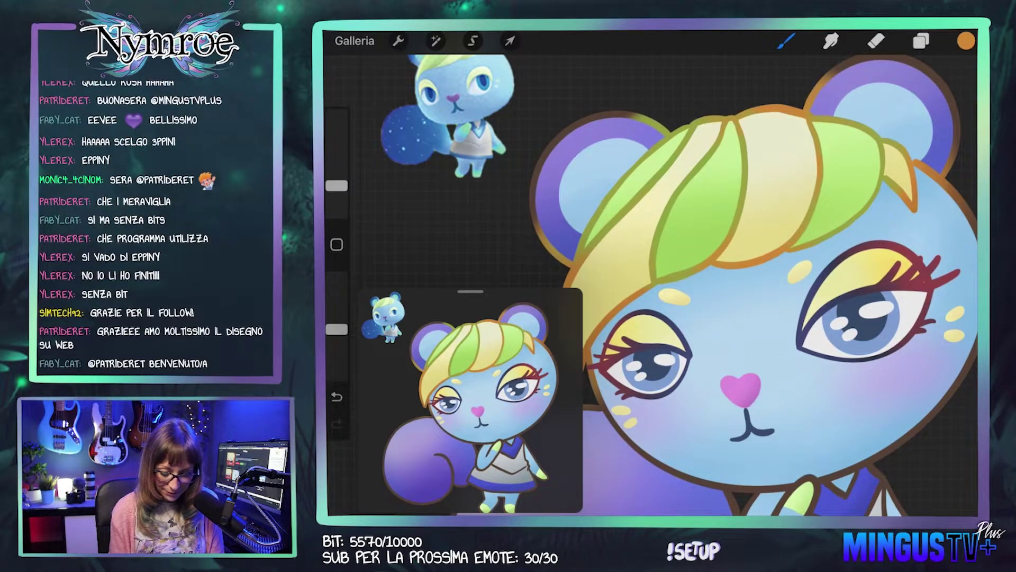
{"action": "scroll", "coordinate": [741, 286], "scroll_direction": "down", "scroll_amount": 1}
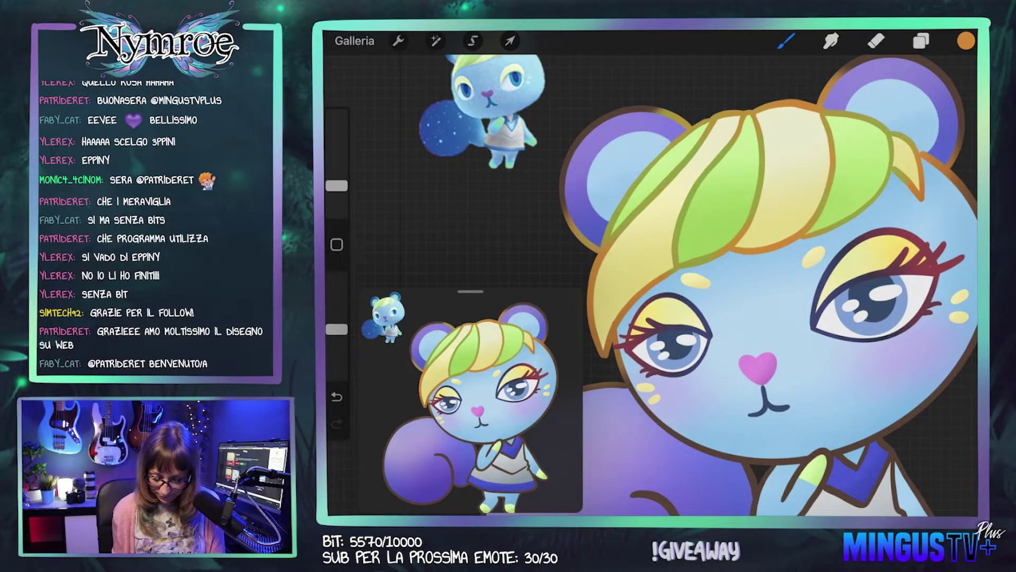
{"action": "scroll", "coordinate": [741, 286], "scroll_direction": "down", "scroll_amount": 2}
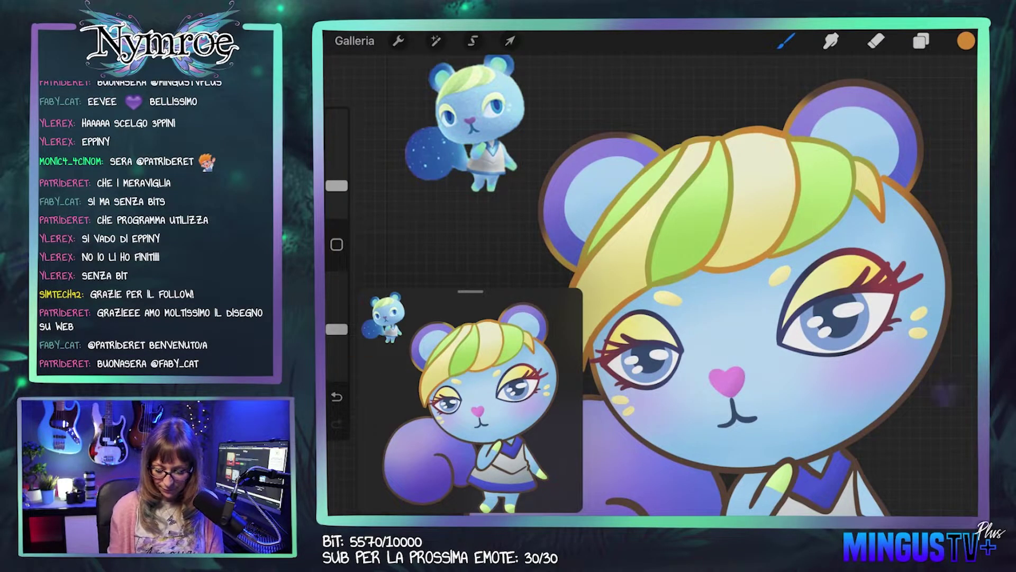
{"action": "scroll", "coordinate": [652, 285], "scroll_direction": "up", "scroll_amount": 2}
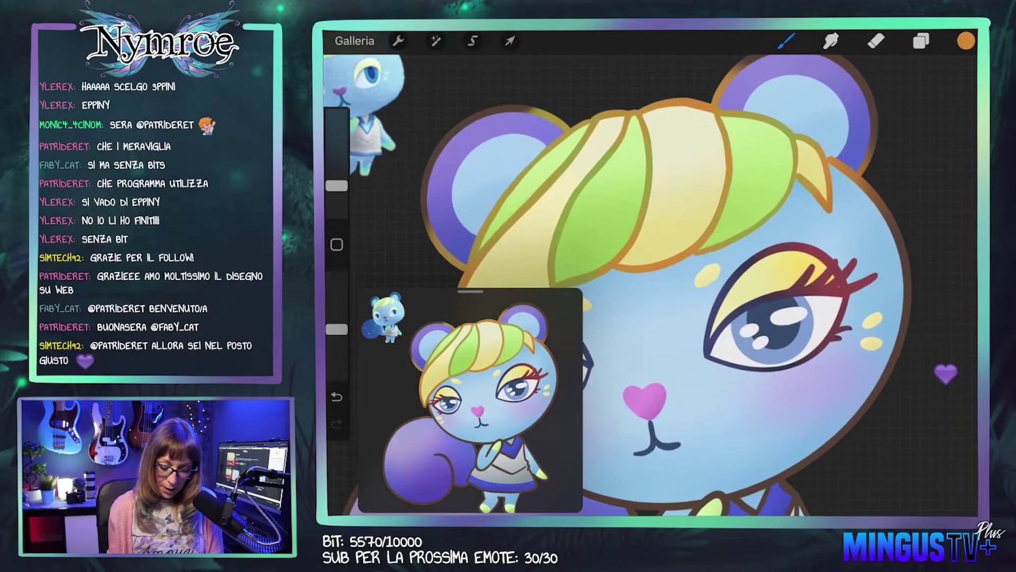
{"action": "scroll", "coordinate": [656, 238], "scroll_direction": "down", "scroll_amount": 2}
{"action": "left_click", "coordinate": [829, 111]}
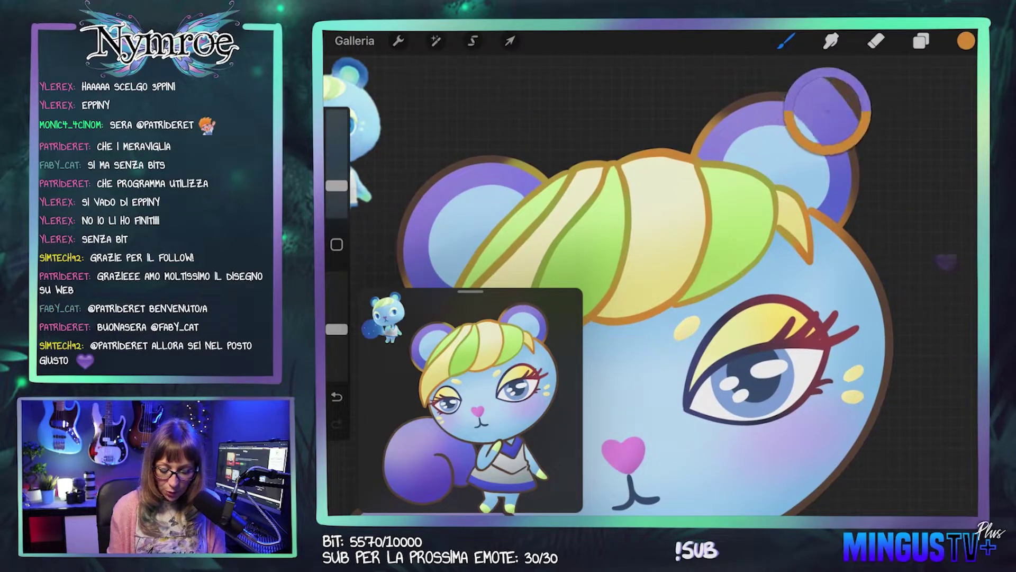
{"action": "left_click_drag", "start_coordinate": [829, 112], "coordinate": [836, 182]}
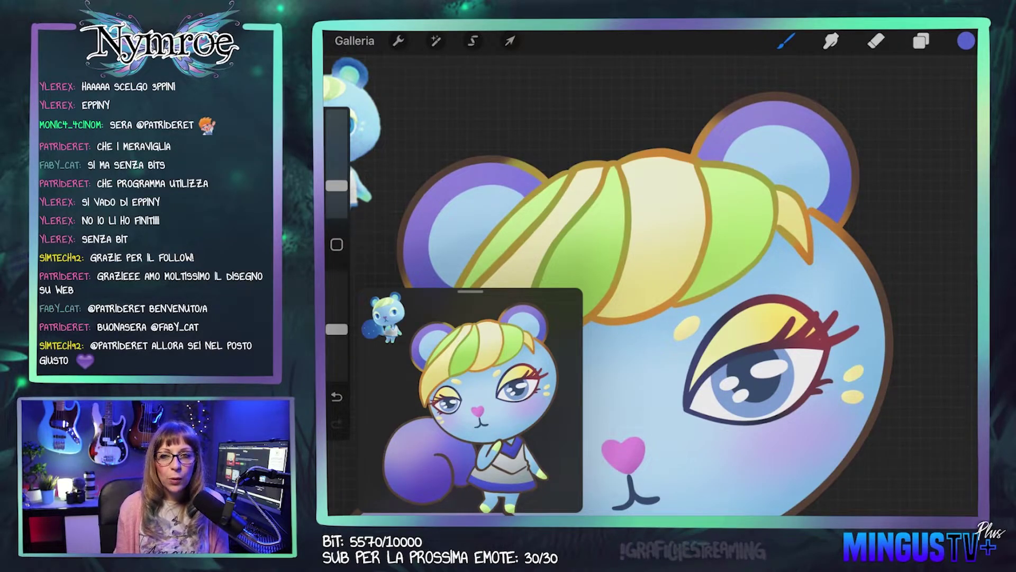
{"action": "scroll", "coordinate": [609, 286], "scroll_direction": "down", "scroll_amount": 1}
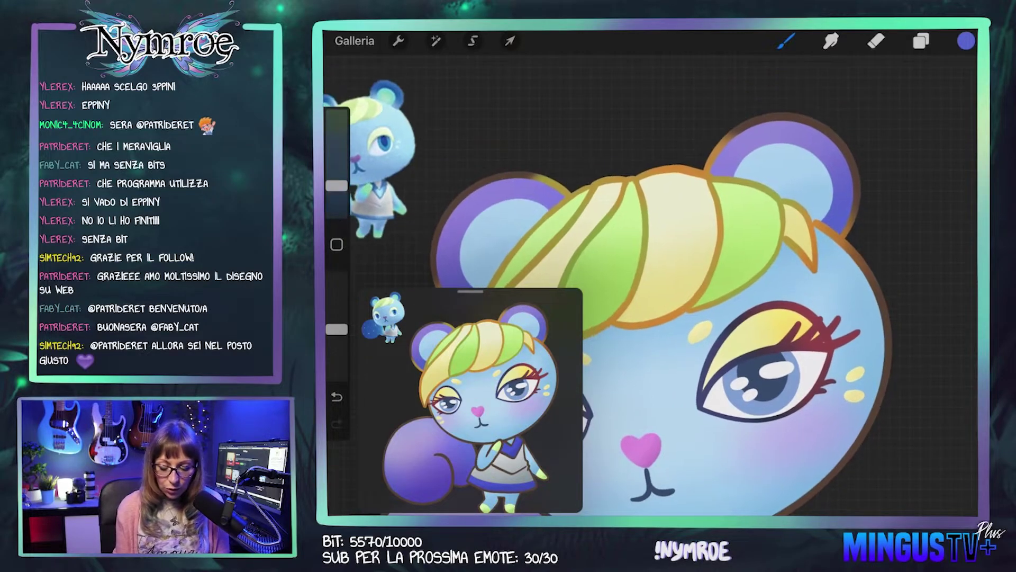
{"action": "left_click", "coordinate": [966, 41]}
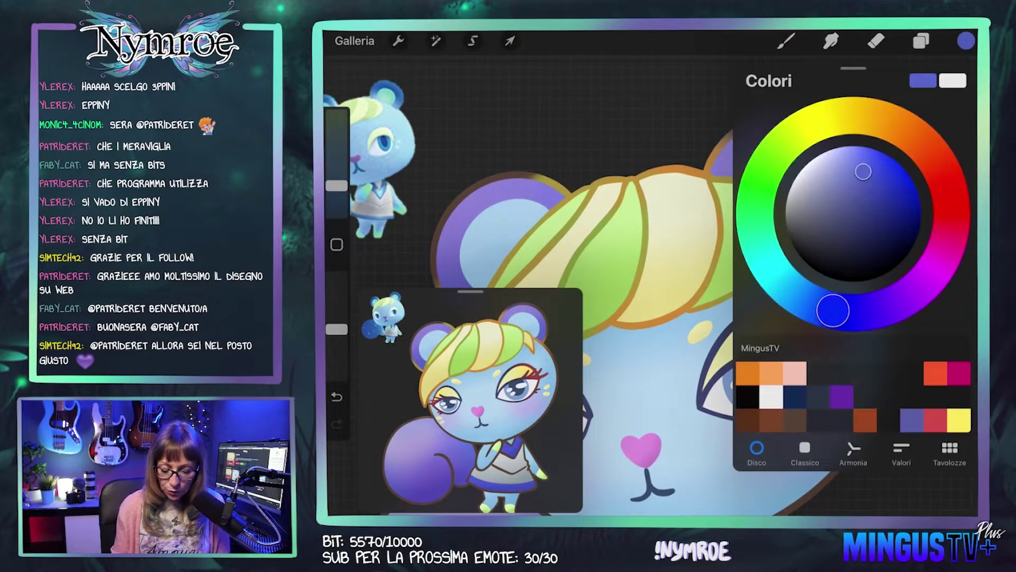
{"action": "left_click_drag", "start_coordinate": [863, 171], "coordinate": [883, 190]}
{"action": "left_click", "coordinate": [786, 40]}
{"action": "scroll", "coordinate": [651, 286], "scroll_direction": "down", "scroll_amount": 1}
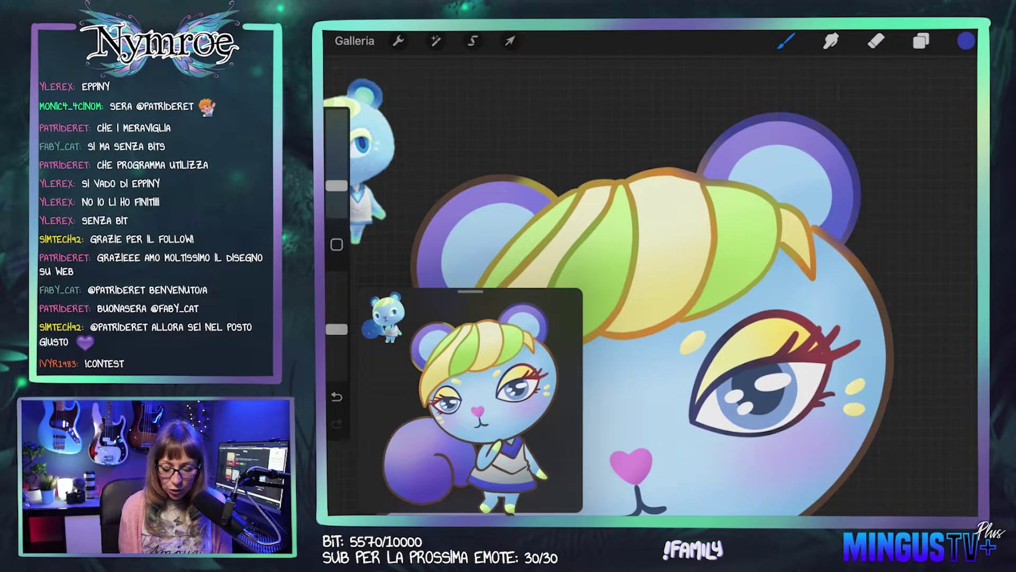
{"action": "scroll", "coordinate": [689, 296], "scroll_direction": "down", "scroll_amount": 3}
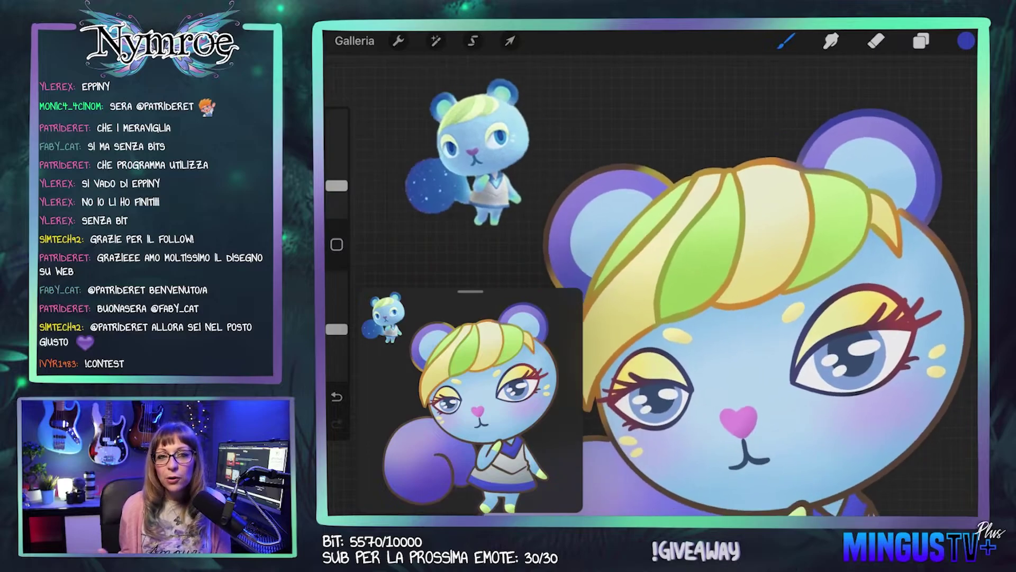
{"action": "scroll", "coordinate": [688, 285], "scroll_direction": "left", "scroll_amount": 3}
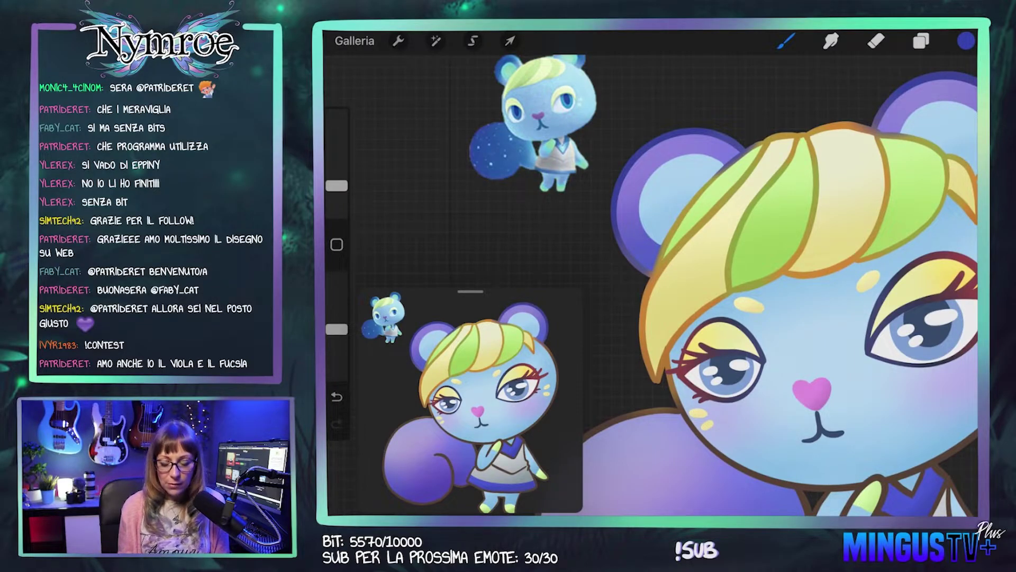
{"action": "scroll", "coordinate": [787, 286], "scroll_direction": "up", "scroll_amount": 2}
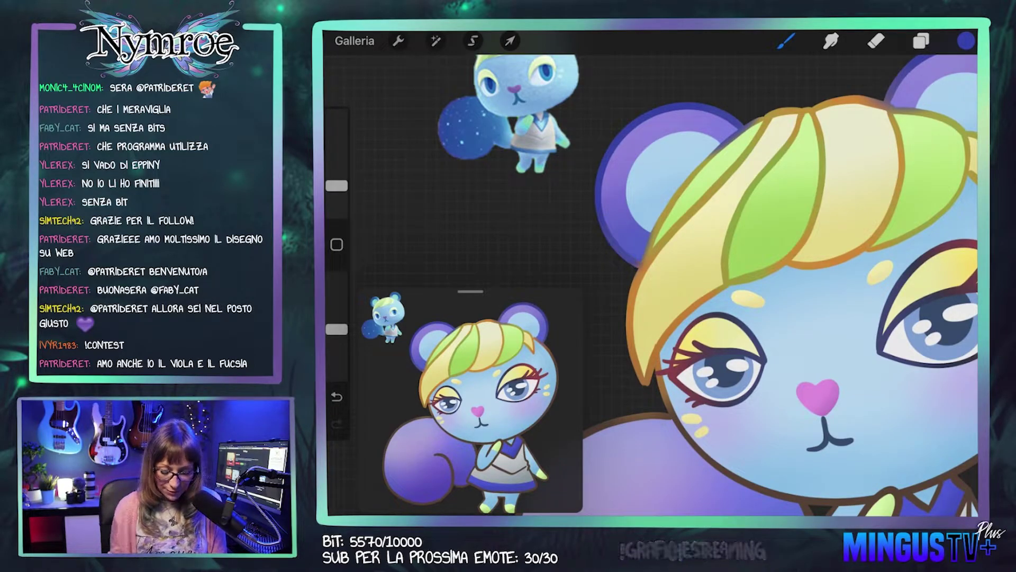
{"action": "scroll", "coordinate": [761, 286], "scroll_direction": "down", "scroll_amount": 1}
{"action": "scroll", "coordinate": [760, 286], "scroll_direction": "down", "scroll_amount": 2}
{"action": "scroll", "coordinate": [761, 286], "scroll_direction": "down", "scroll_amount": 1}
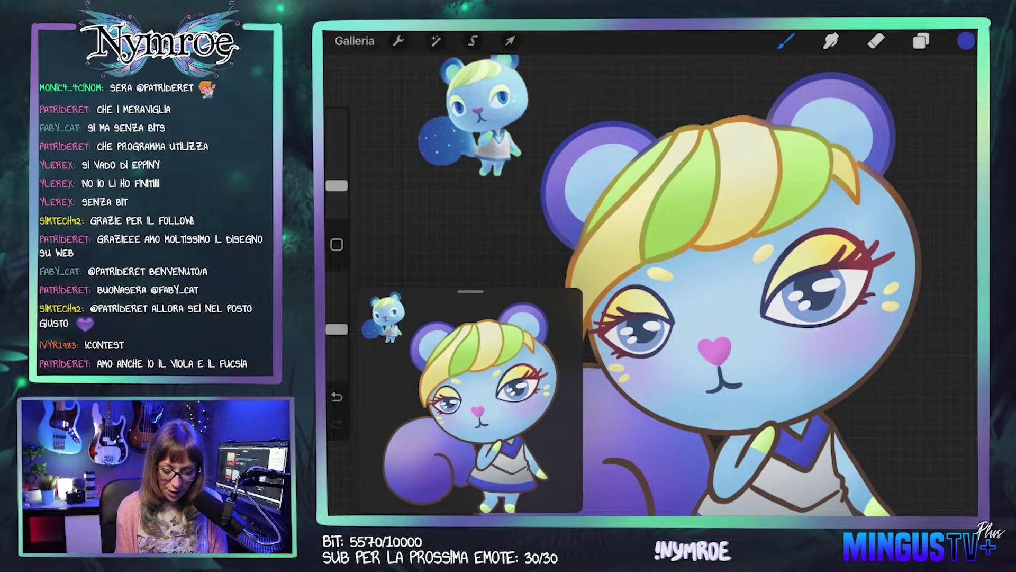
{"action": "scroll", "coordinate": [709, 273], "scroll_direction": "down", "scroll_amount": 3}
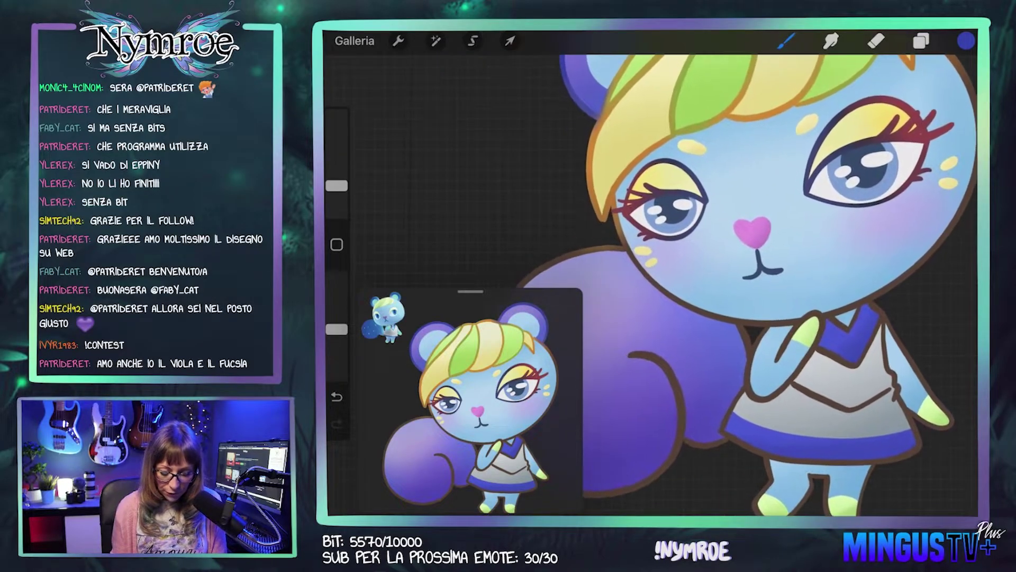
Step: Sample the light hair green, undo the trial strokes, and reduce the brush from 6% to 3%
{"action": "scroll", "coordinate": [710, 272], "scroll_direction": "up", "scroll_amount": 3}
{"action": "scroll", "coordinate": [710, 272], "scroll_direction": "up", "scroll_amount": 2}
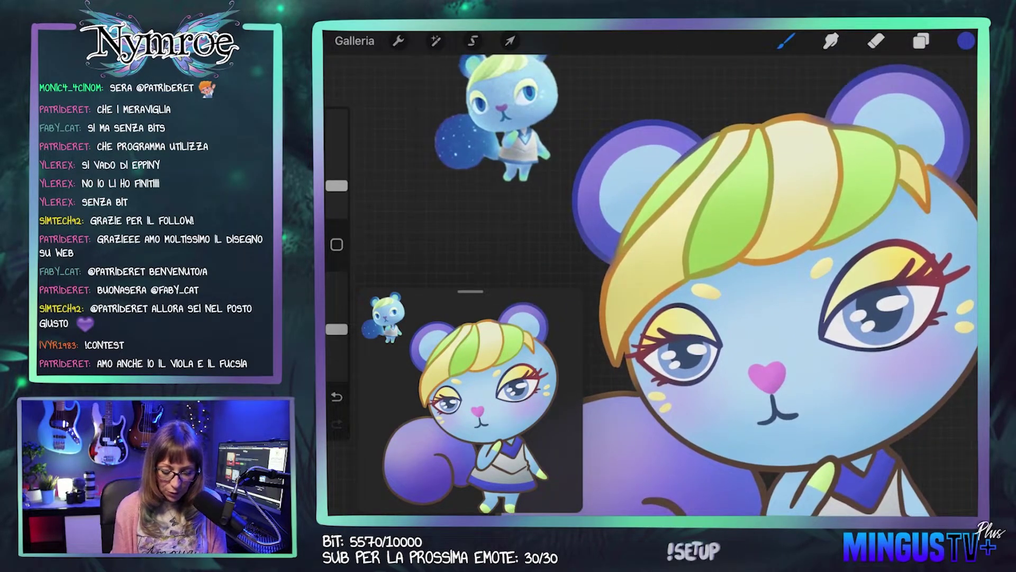
{"action": "left_click", "coordinate": [683, 159]}
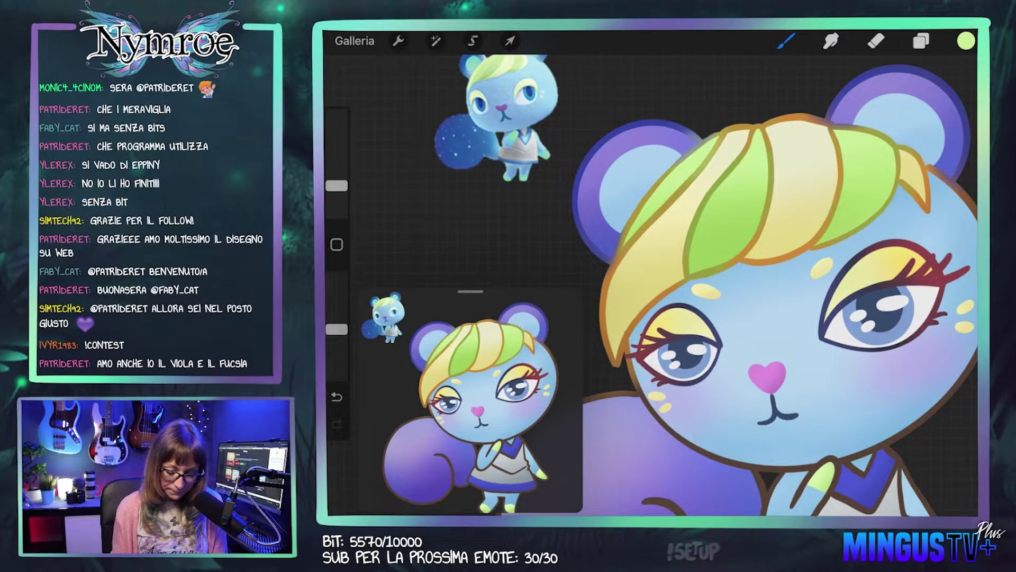
{"action": "scroll", "coordinate": [768, 286], "scroll_direction": "up", "scroll_amount": 2}
{"action": "key", "text": "ctrl+z"}
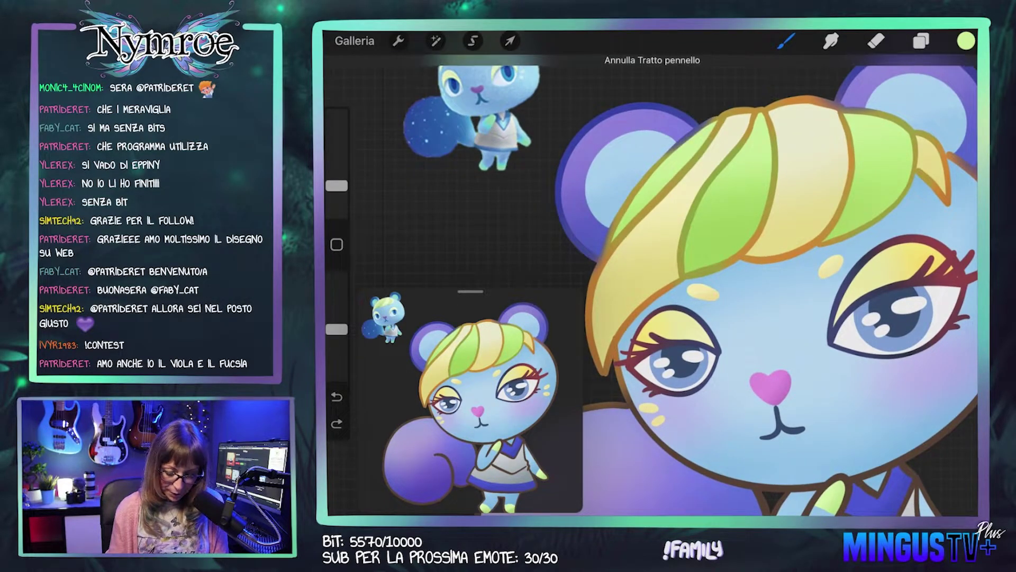
{"action": "left_click", "coordinate": [729, 137]}
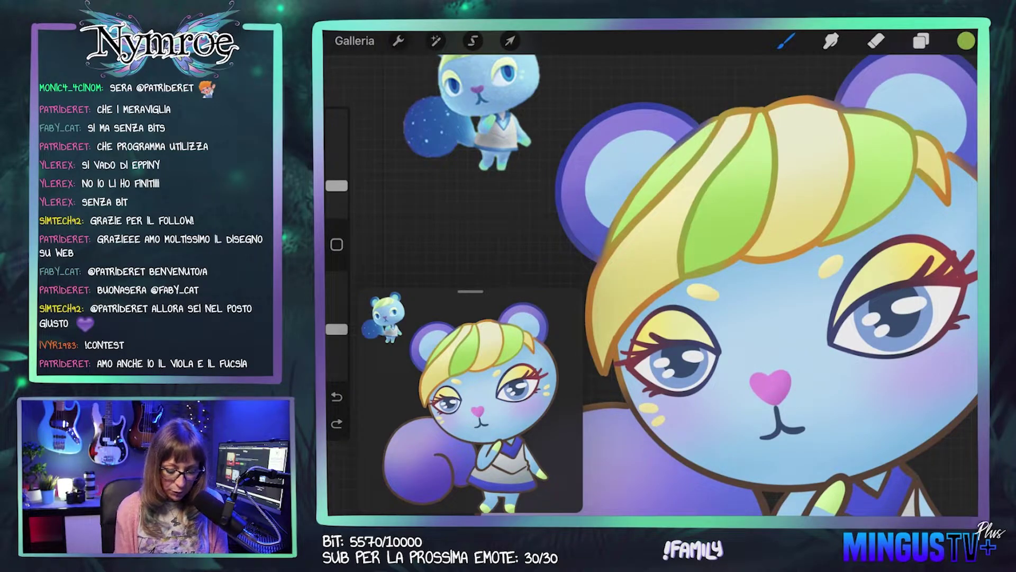
{"action": "left_click_drag", "start_coordinate": [336, 185], "coordinate": [337, 190]}
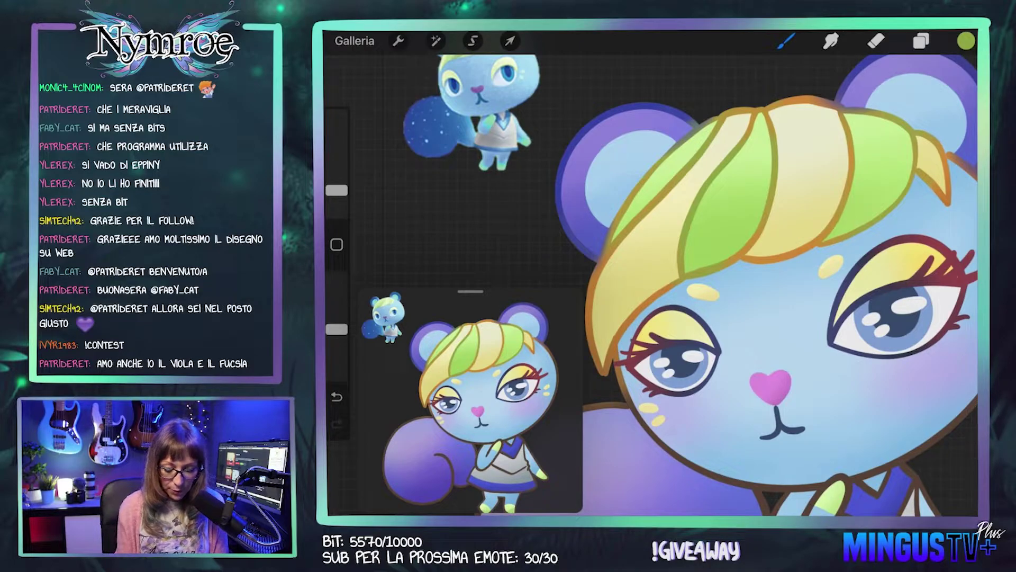
{"action": "key", "text": "ctrl+z"}
{"action": "scroll", "coordinate": [688, 265], "scroll_direction": "up", "scroll_amount": 3}
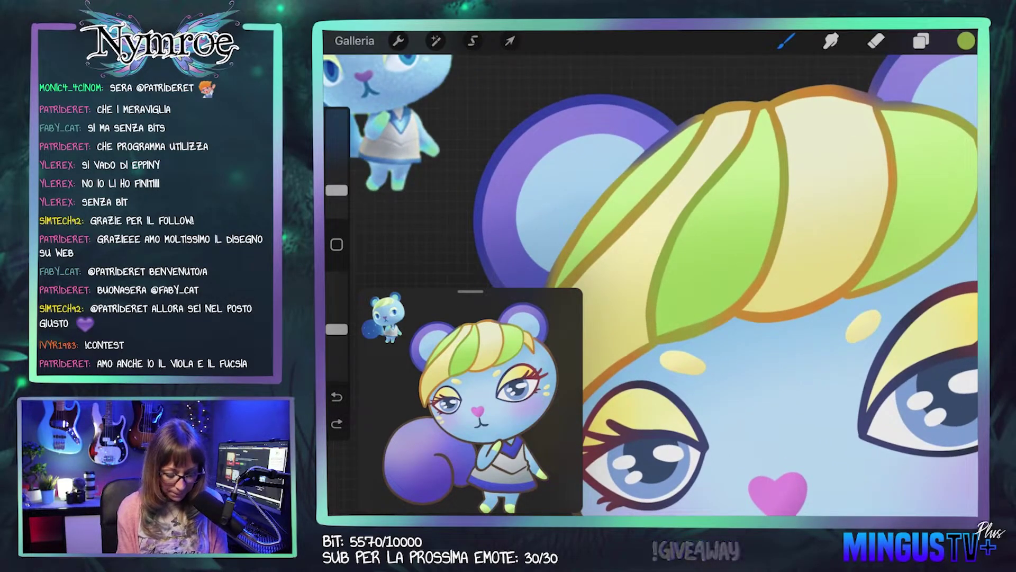
{"action": "left_click_drag", "start_coordinate": [337, 190], "coordinate": [336, 195]}
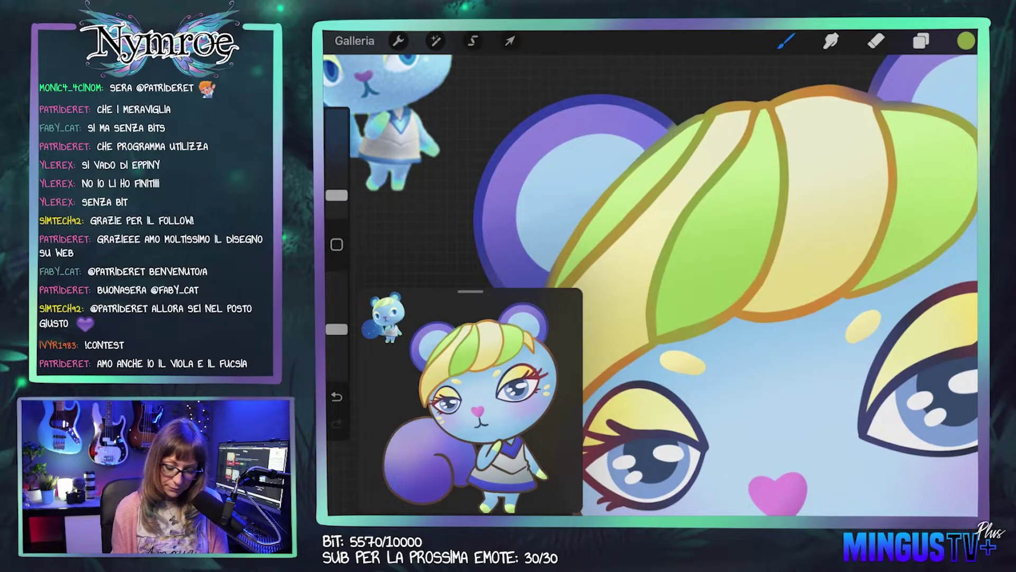
Step: Eyedrop the dark purple from the ear rim
{"action": "scroll", "coordinate": [688, 265], "scroll_direction": "down", "scroll_amount": 2}
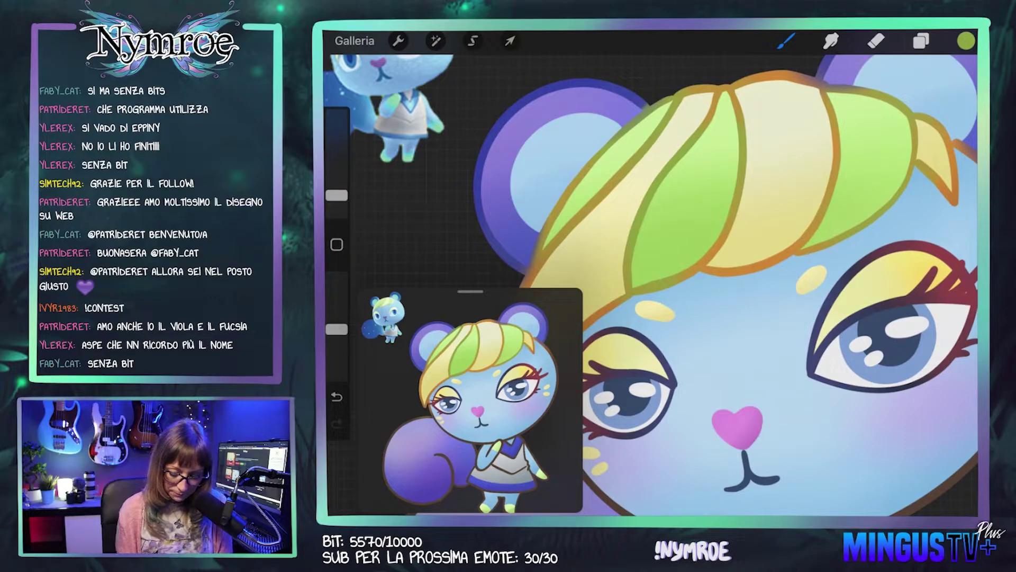
{"action": "scroll", "coordinate": [651, 286], "scroll_direction": "down", "scroll_amount": 3}
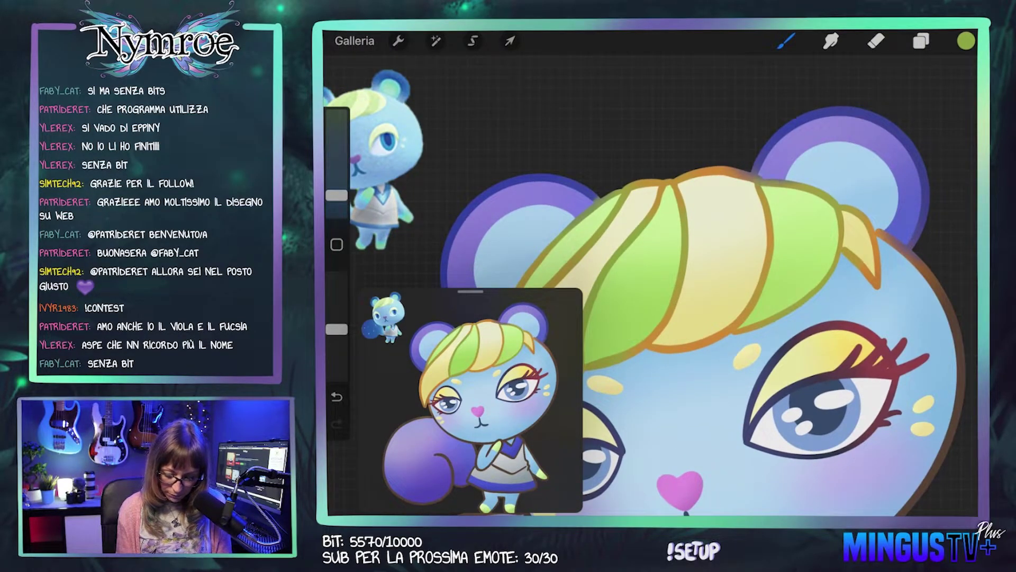
{"action": "scroll", "coordinate": [652, 286], "scroll_direction": "up", "scroll_amount": 3}
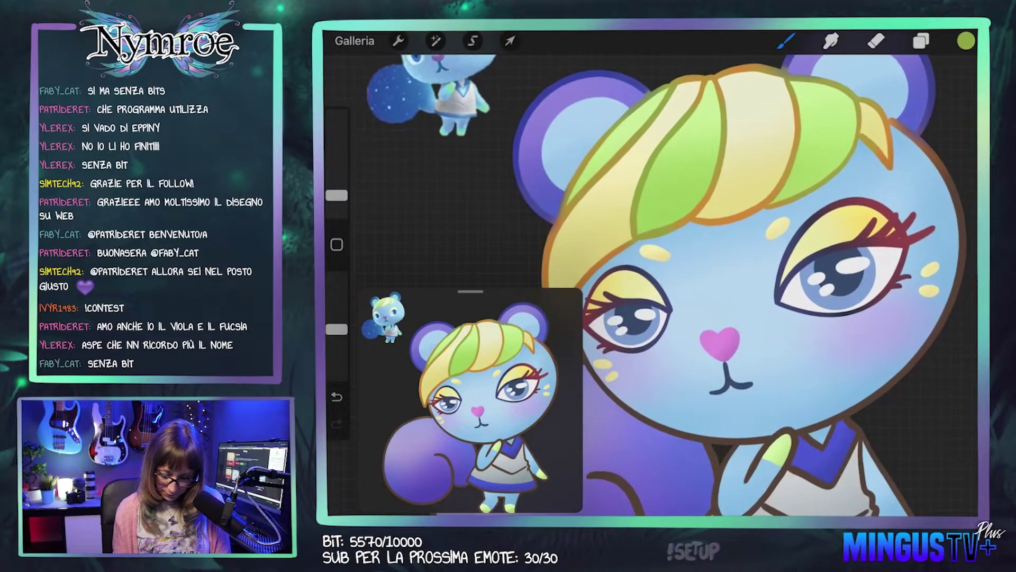
{"action": "scroll", "coordinate": [651, 286], "scroll_direction": "up", "scroll_amount": 1}
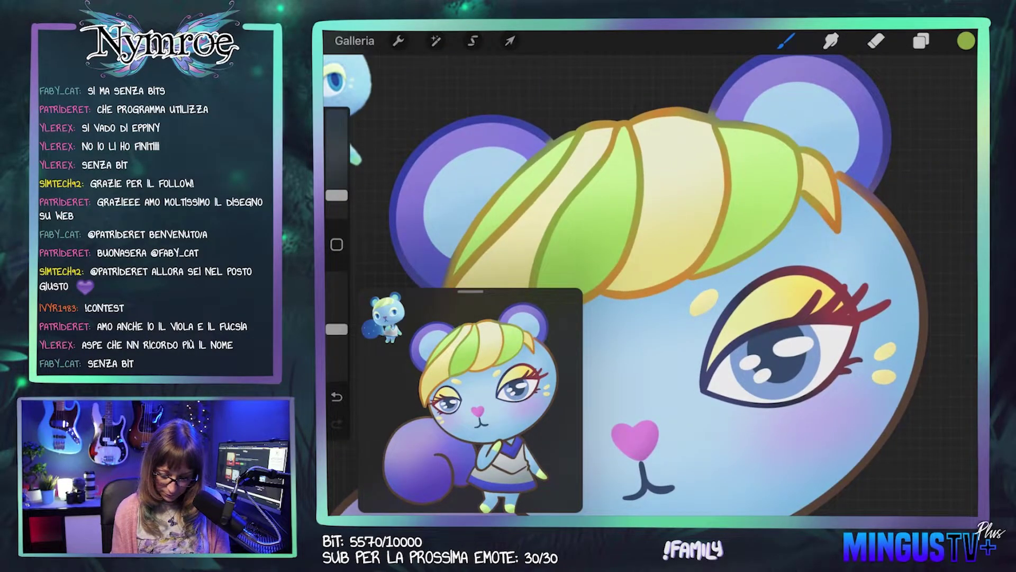
{"action": "left_click", "coordinate": [889, 101]}
{"action": "left_click_drag", "start_coordinate": [847, 64], "coordinate": [895, 121]}
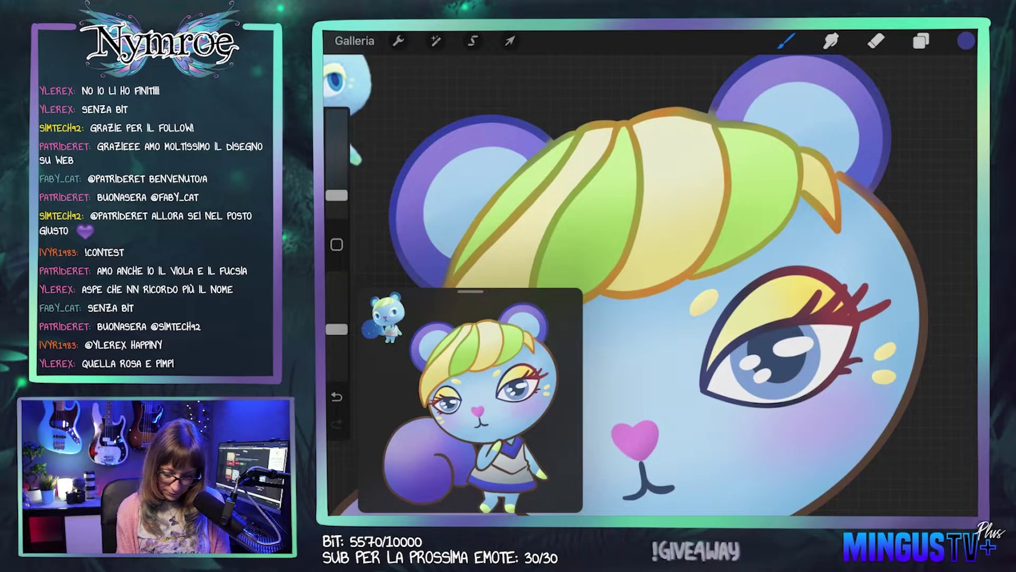
Step: Undo the last two brush strokes on the squirrel's face, zooming to check the result
{"action": "scroll", "coordinate": [651, 286], "scroll_direction": "down", "scroll_amount": 3}
{"action": "scroll", "coordinate": [651, 286], "scroll_direction": "down", "scroll_amount": 2}
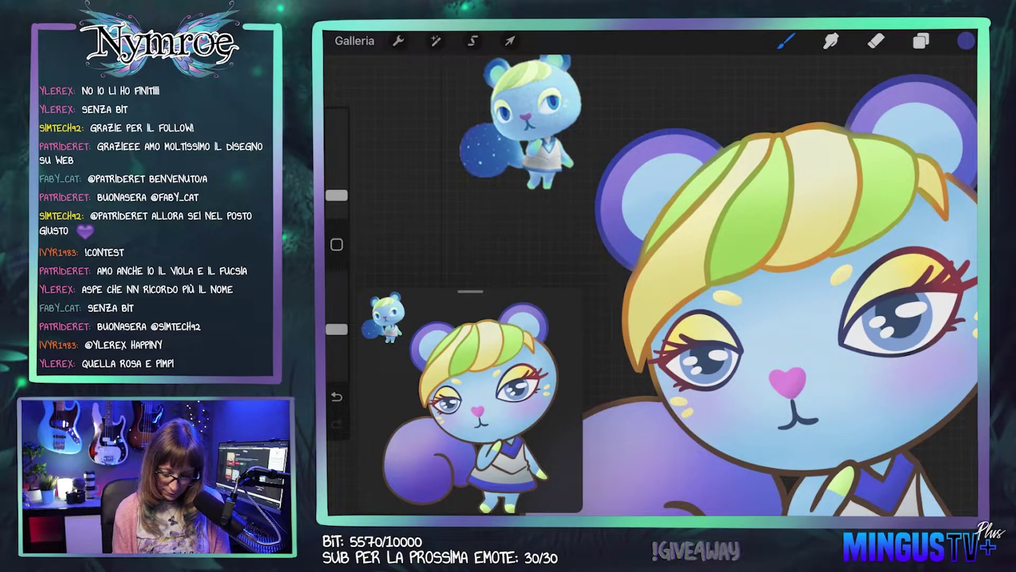
{"action": "scroll", "coordinate": [652, 286], "scroll_direction": "down", "scroll_amount": 2}
{"action": "scroll", "coordinate": [651, 285], "scroll_direction": "down", "scroll_amount": 2}
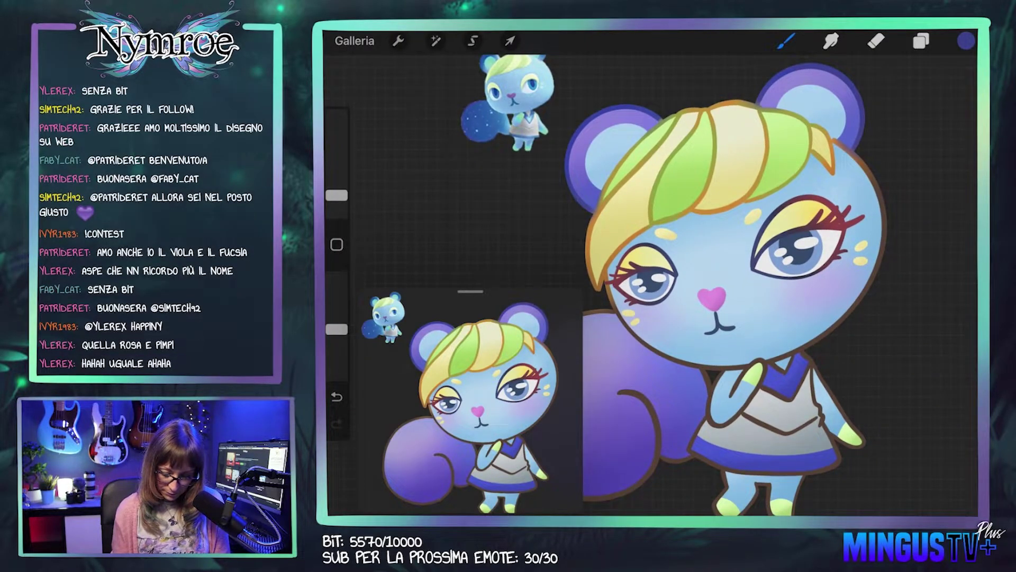
{"action": "scroll", "coordinate": [651, 285], "scroll_direction": "up", "scroll_amount": 3}
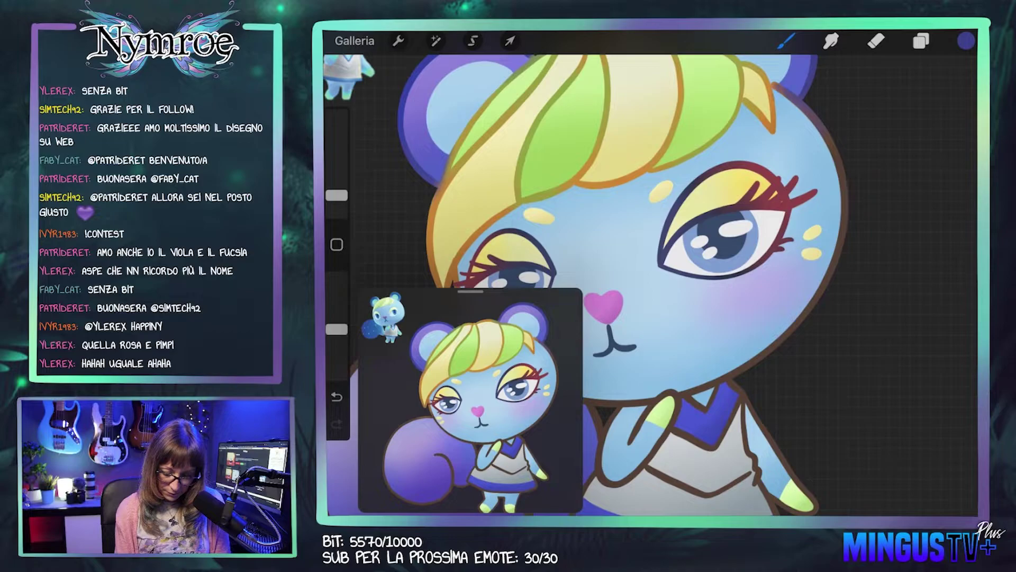
{"action": "scroll", "coordinate": [586, 285], "scroll_direction": "up", "scroll_amount": 2}
{"action": "key", "text": "ctrl+z"}
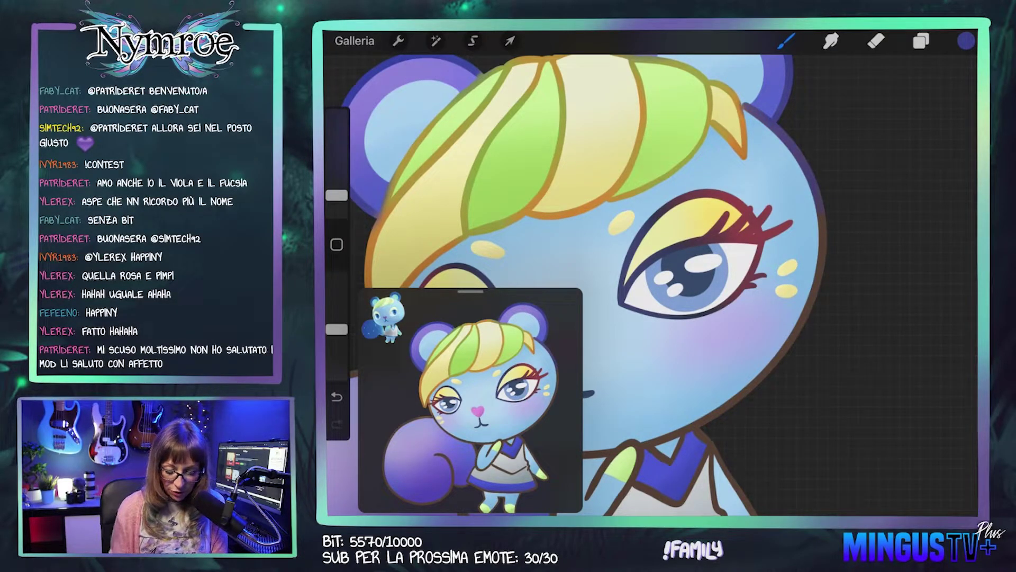
{"action": "scroll", "coordinate": [582, 265], "scroll_direction": "up", "scroll_amount": 3}
{"action": "key", "text": "ctrl+z"}
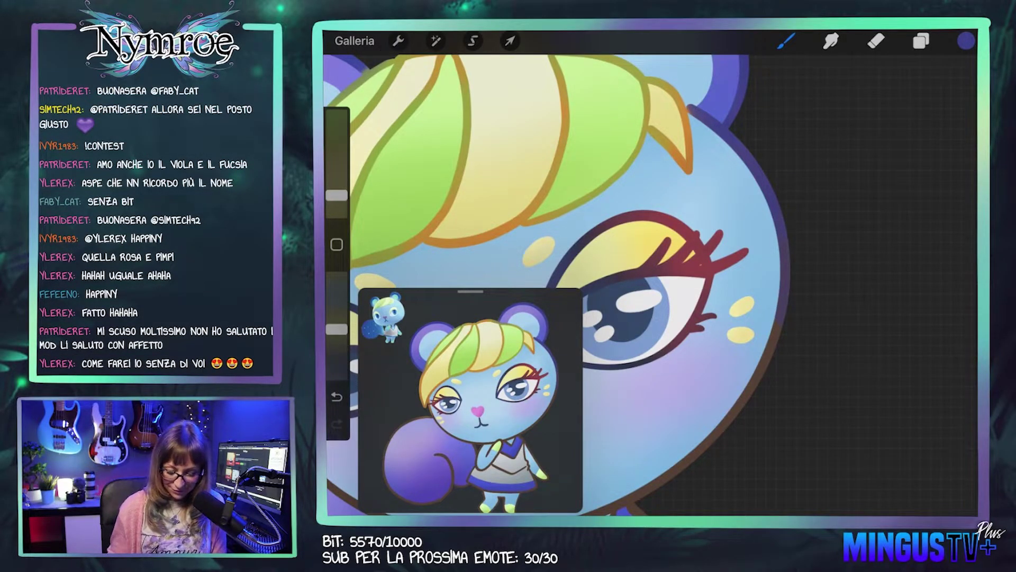
{"action": "scroll", "coordinate": [583, 286], "scroll_direction": "down", "scroll_amount": 5}
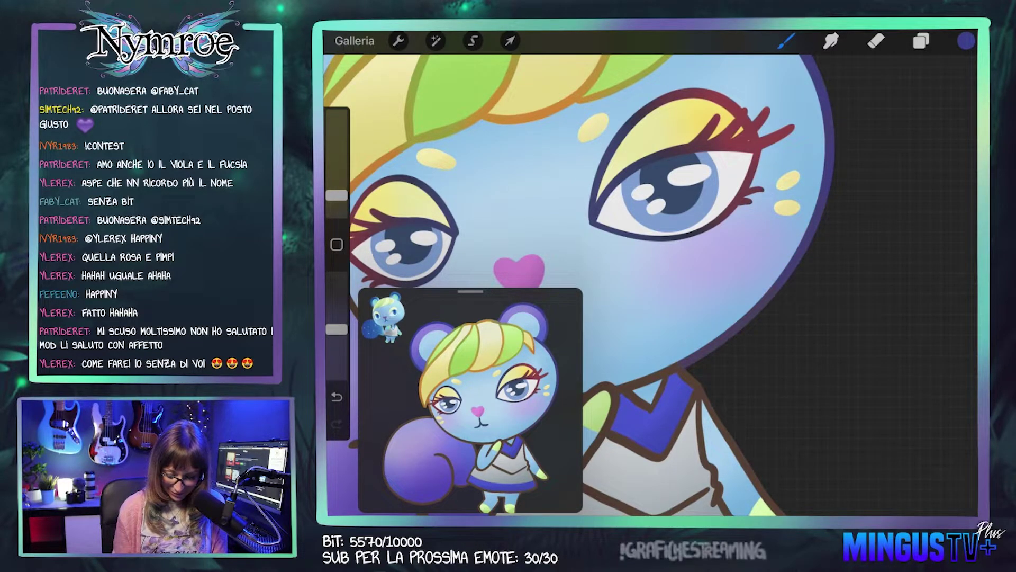
{"action": "scroll", "coordinate": [651, 273], "scroll_direction": "up", "scroll_amount": 5}
{"action": "scroll", "coordinate": [652, 273], "scroll_direction": "up", "scroll_amount": 3}
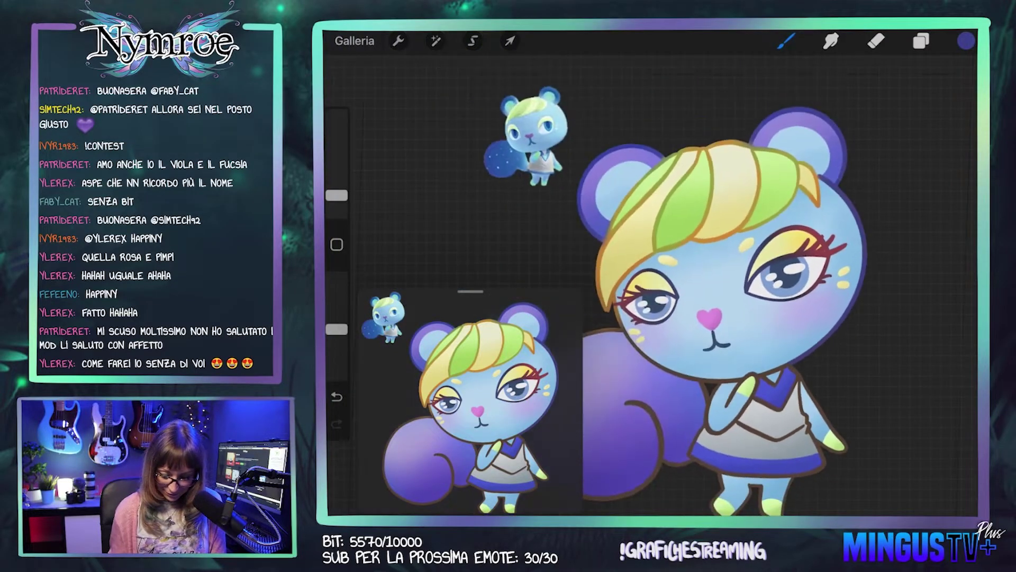
{"action": "scroll", "coordinate": [725, 286], "scroll_direction": "down", "scroll_amount": 2}
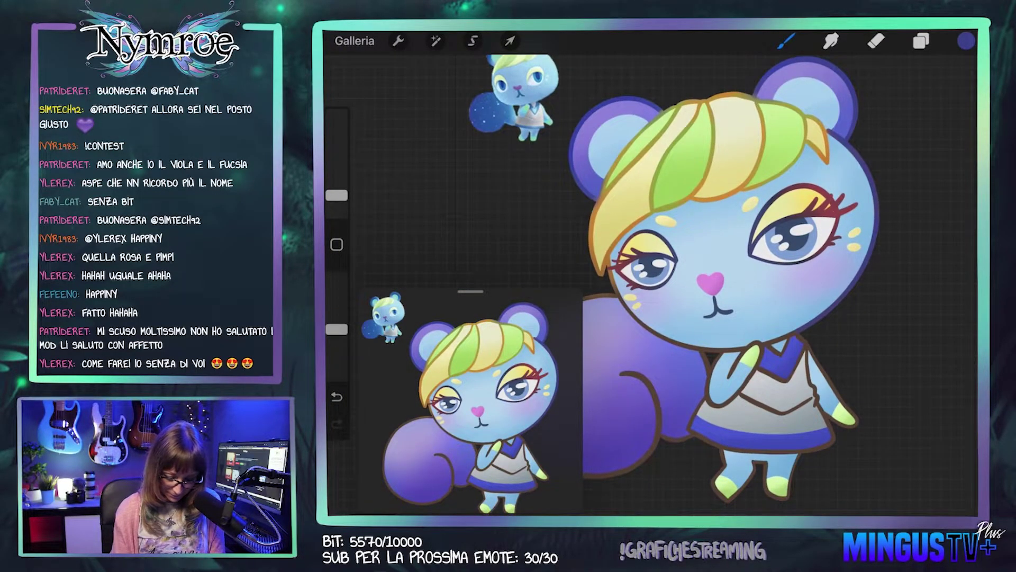
Step: Fine-tune the brush colour, then sample the hair's orange and the head outline's dark blue
{"action": "left_click", "coordinate": [966, 41]}
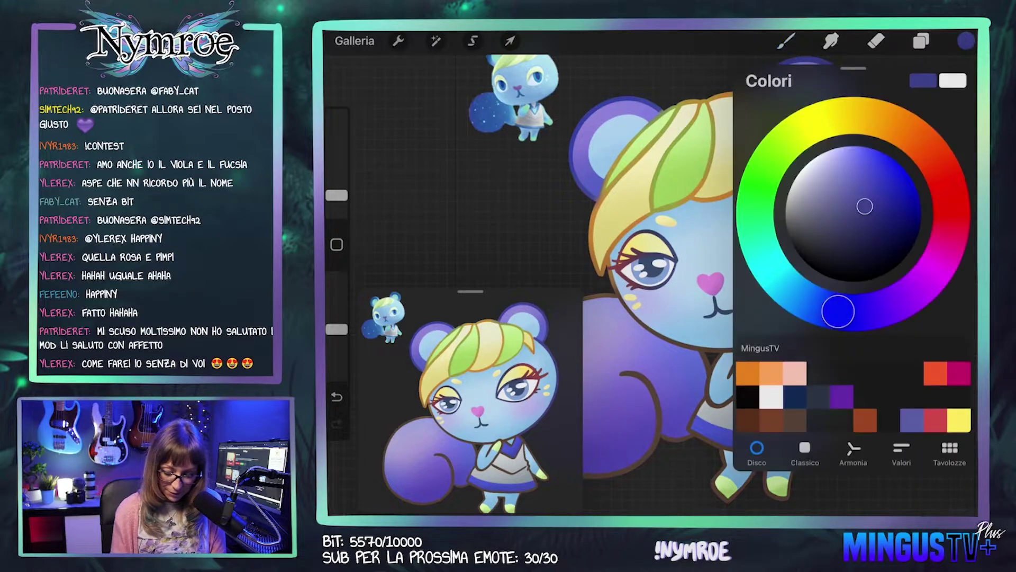
{"action": "left_click", "coordinate": [867, 210]}
{"action": "left_click", "coordinate": [966, 41]}
{"action": "scroll", "coordinate": [651, 286], "scroll_direction": "up", "scroll_amount": 5}
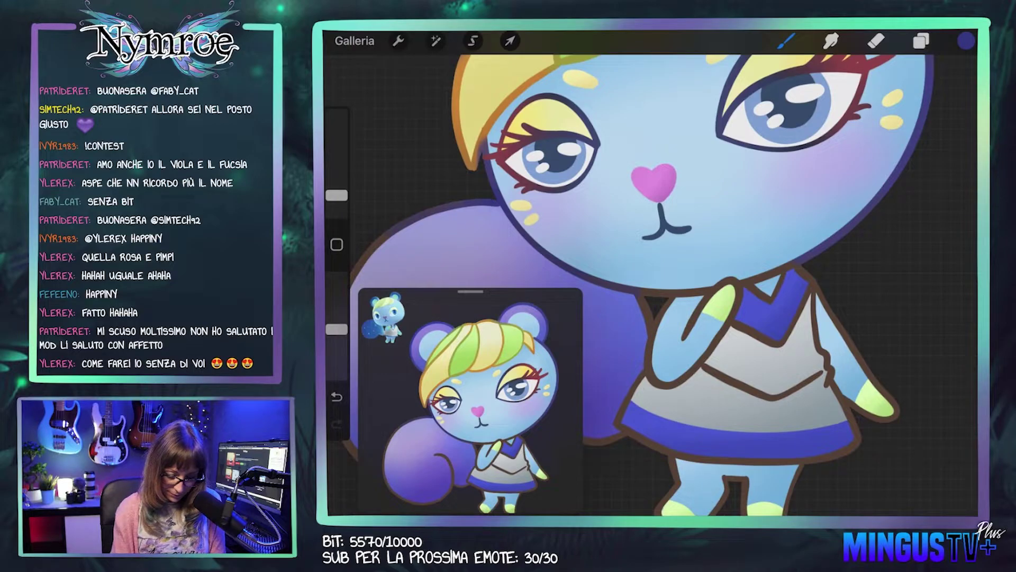
{"action": "left_click", "coordinate": [460, 96]}
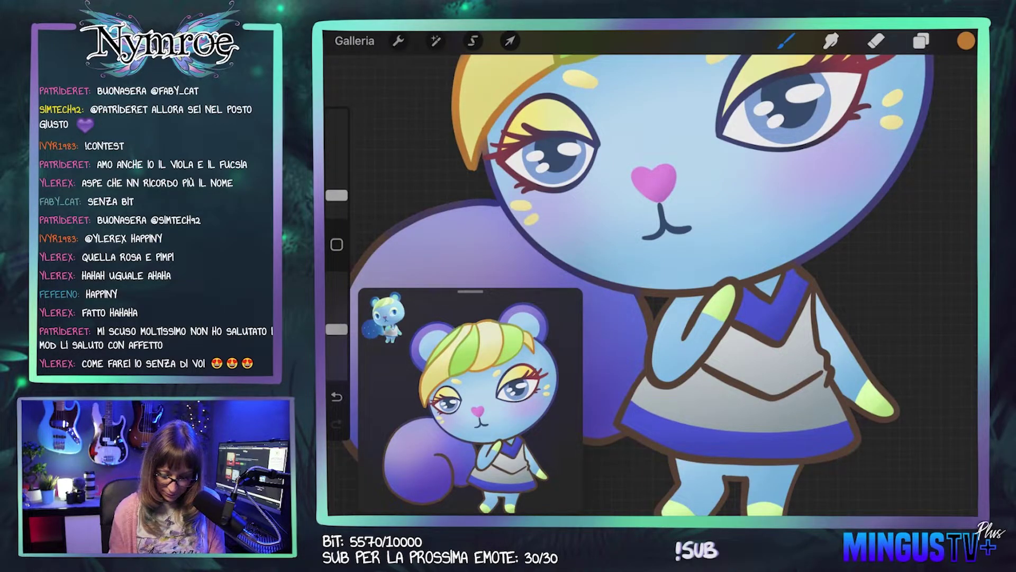
{"action": "left_click_drag", "start_coordinate": [837, 209], "coordinate": [924, 90]}
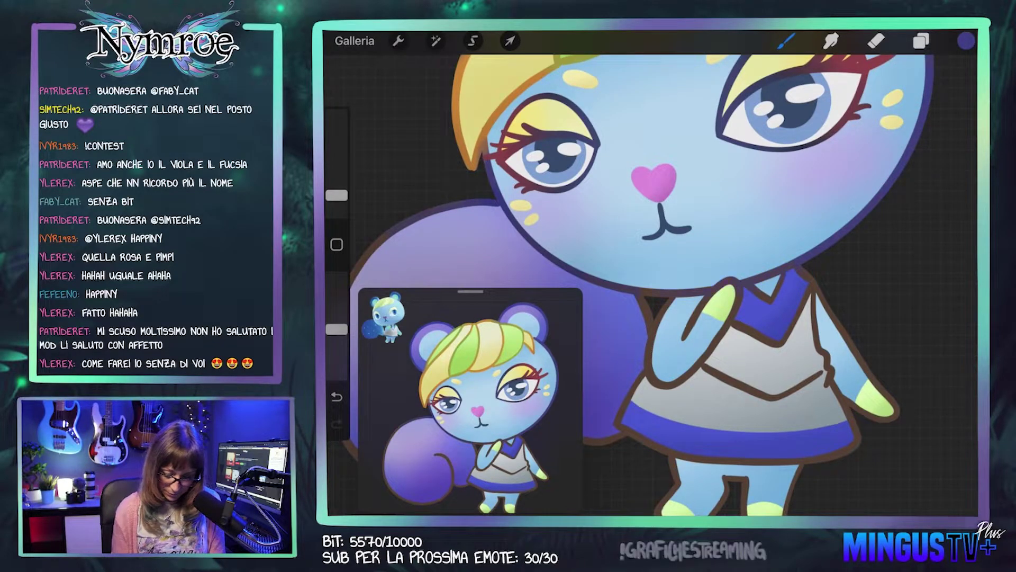
Step: Shrink the brush to 5% and pan the view over to the tail
{"action": "left_click_drag", "start_coordinate": [337, 195], "coordinate": [337, 190]}
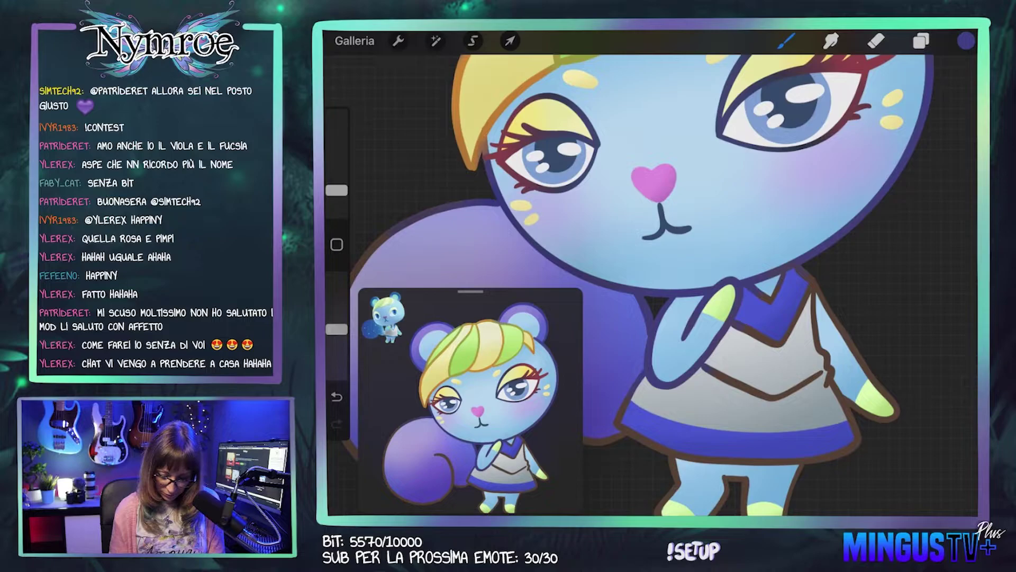
{"action": "scroll", "coordinate": [630, 281], "scroll_direction": "down", "scroll_amount": 2}
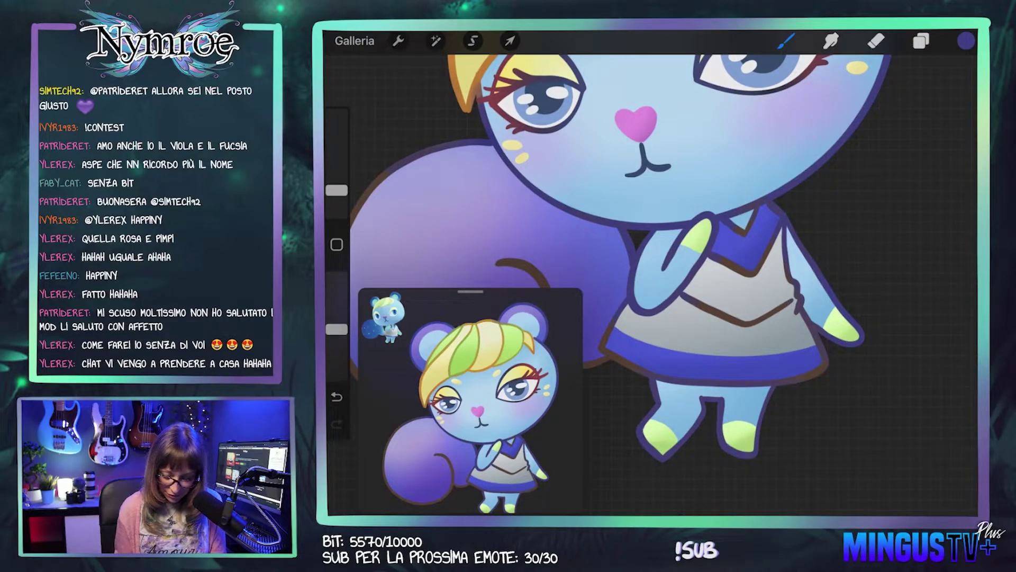
{"action": "left_click_drag", "start_coordinate": [636, 212], "coordinate": [781, 169]}
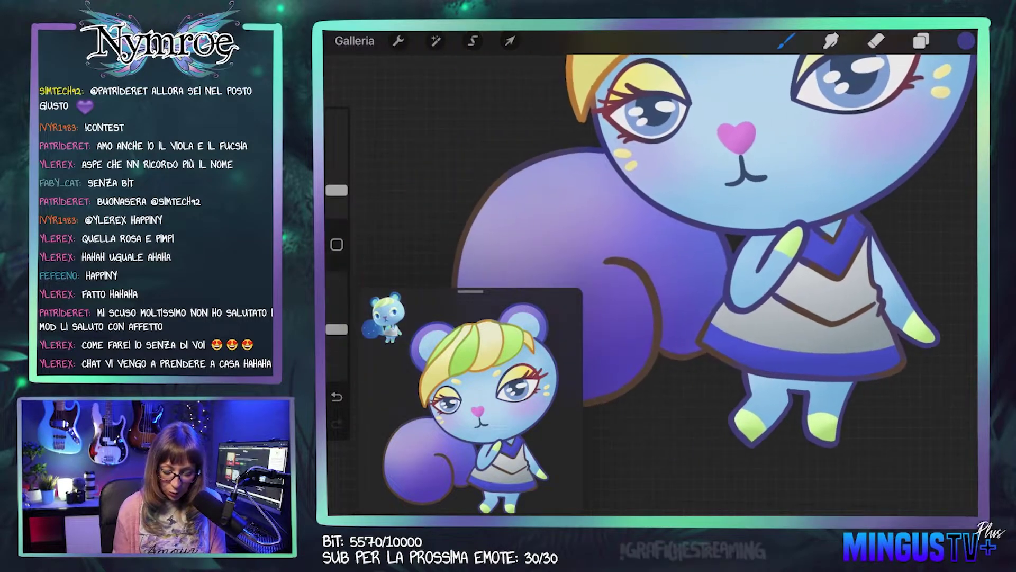
{"action": "left_click_drag", "start_coordinate": [635, 222], "coordinate": [683, 223]}
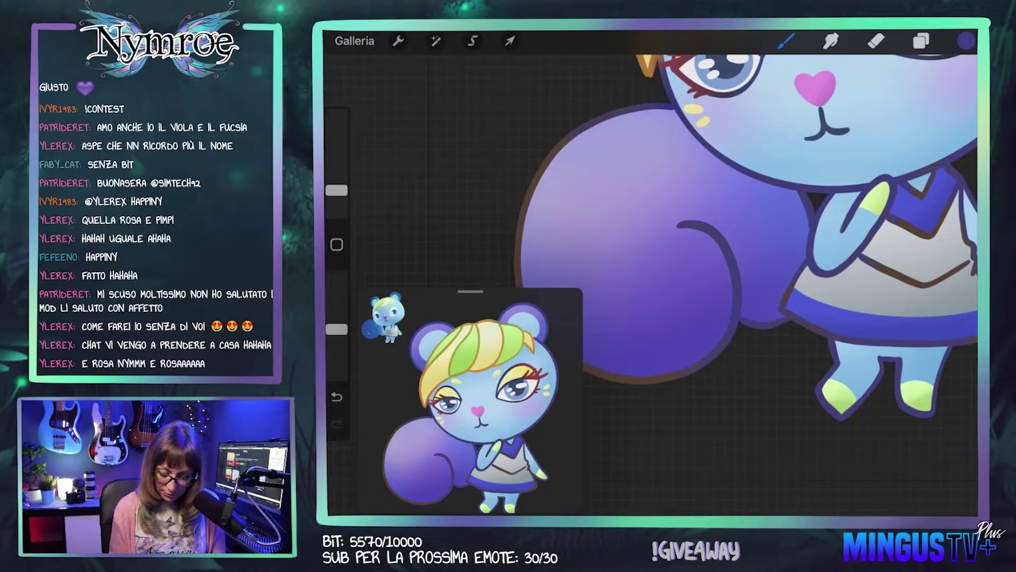
{"action": "scroll", "coordinate": [746, 226], "scroll_direction": "left", "scroll_amount": 5}
{"action": "scroll", "coordinate": [810, 212], "scroll_direction": "left", "scroll_amount": 2}
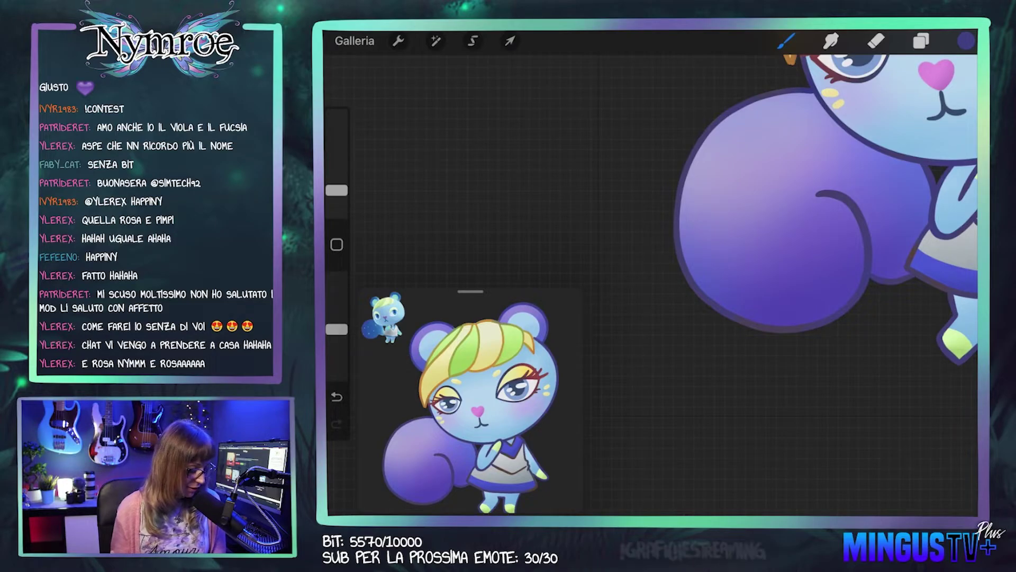
{"action": "scroll", "coordinate": [894, 277], "scroll_direction": "up", "scroll_amount": 3}
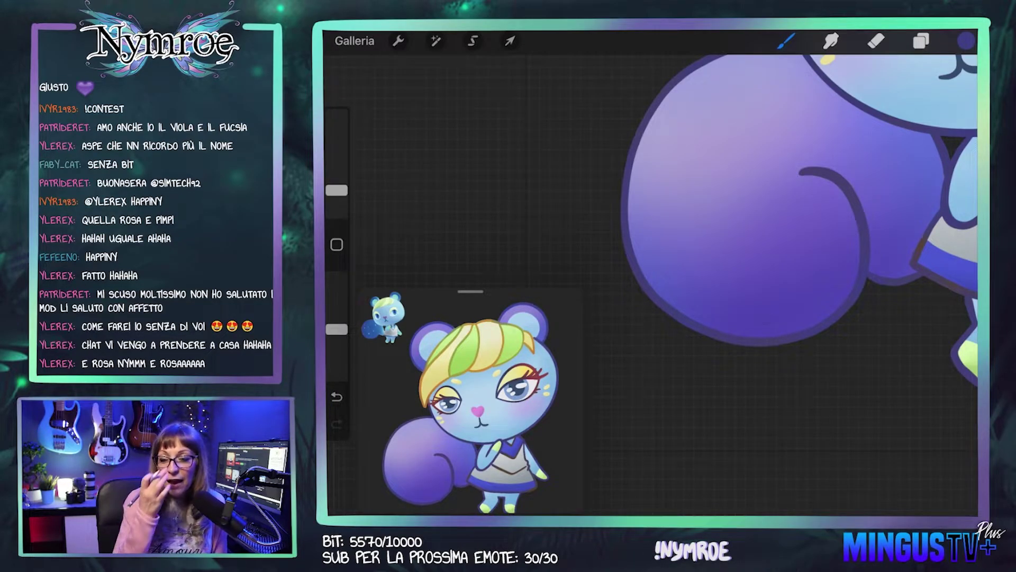
{"action": "scroll", "coordinate": [741, 223], "scroll_direction": "right", "scroll_amount": 3}
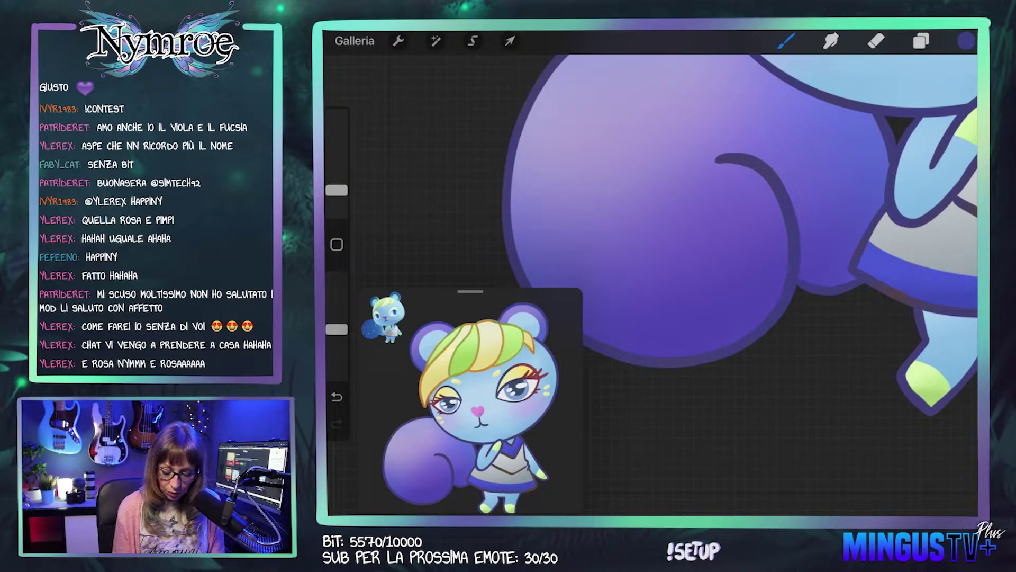
{"action": "scroll", "coordinate": [688, 238], "scroll_direction": "down", "scroll_amount": 2}
{"action": "scroll", "coordinate": [688, 239], "scroll_direction": "down", "scroll_amount": 2}
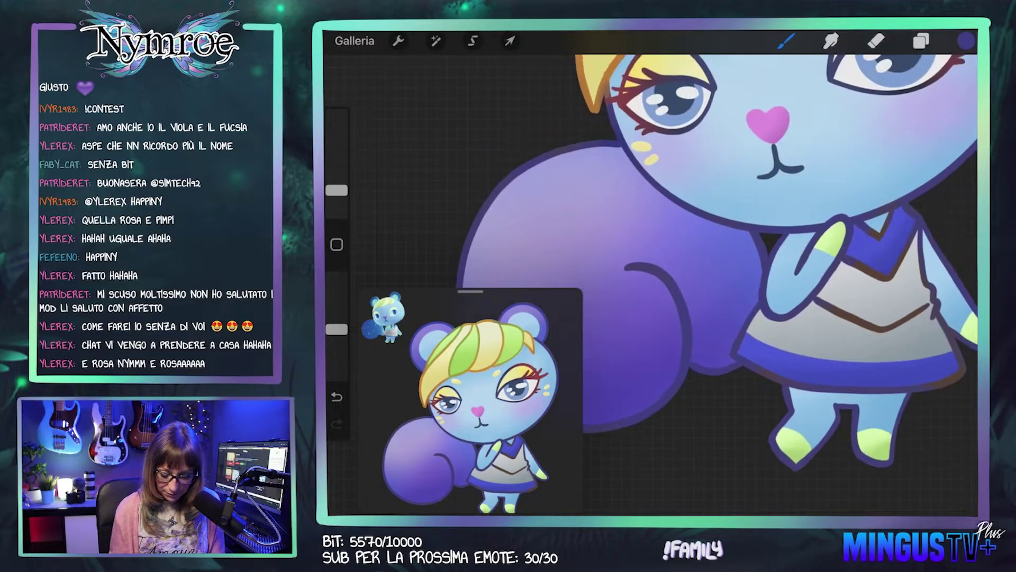
{"action": "scroll", "coordinate": [731, 264], "scroll_direction": "left", "scroll_amount": 3}
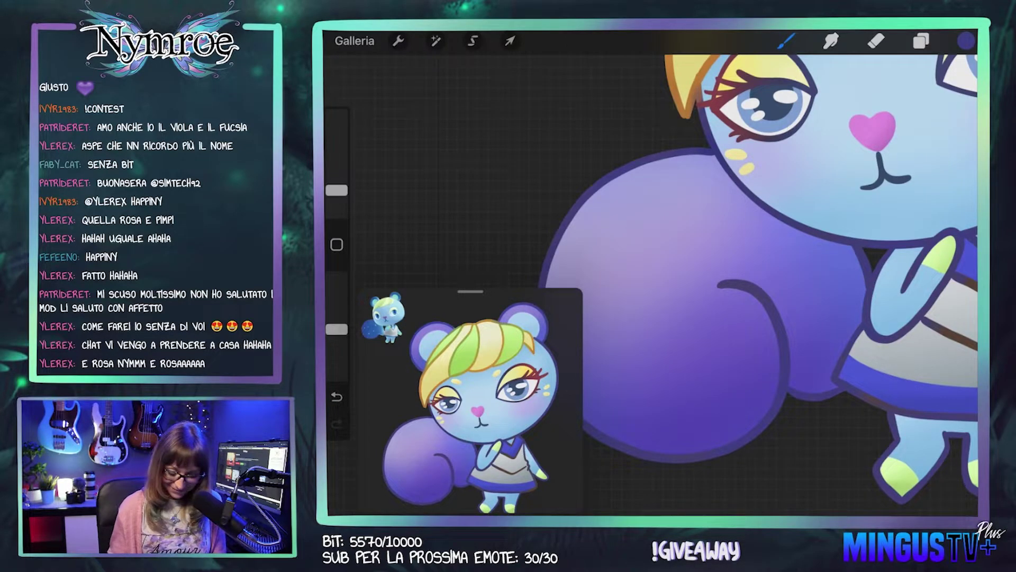
{"action": "scroll", "coordinate": [759, 277], "scroll_direction": "down", "scroll_amount": 3}
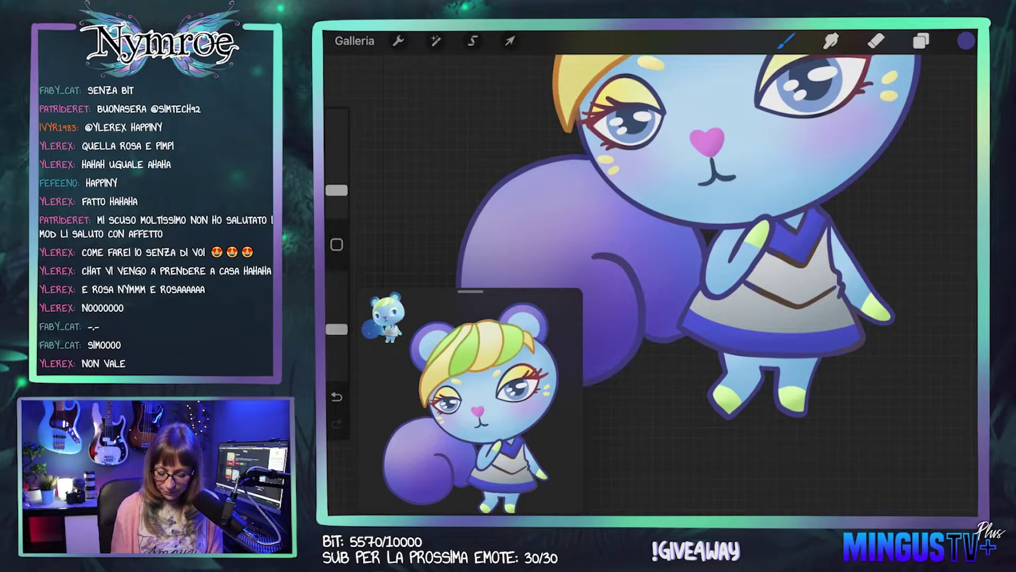
{"action": "scroll", "coordinate": [651, 265], "scroll_direction": "down", "scroll_amount": 3}
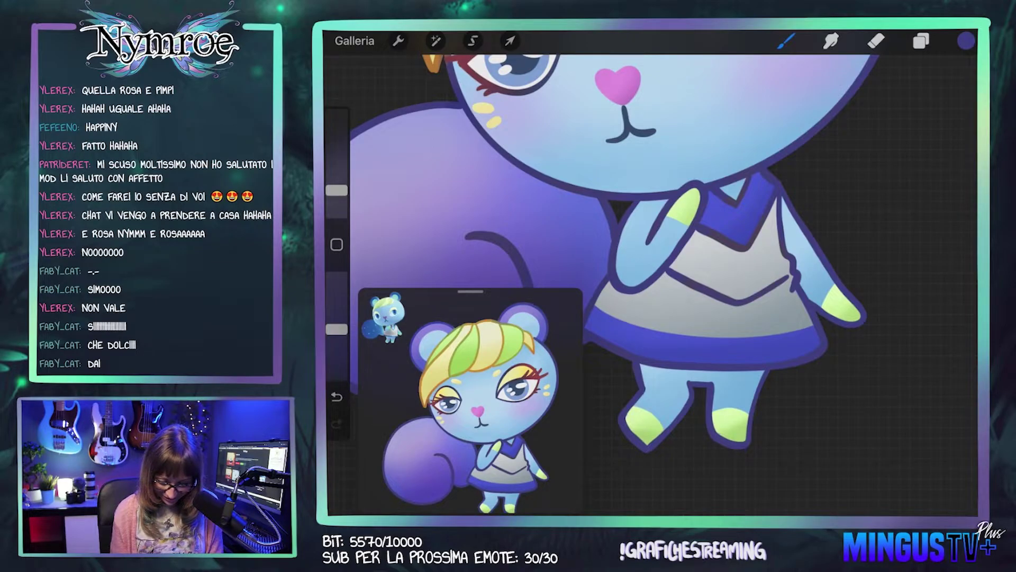
{"action": "scroll", "coordinate": [620, 265], "scroll_direction": "up", "scroll_amount": 1}
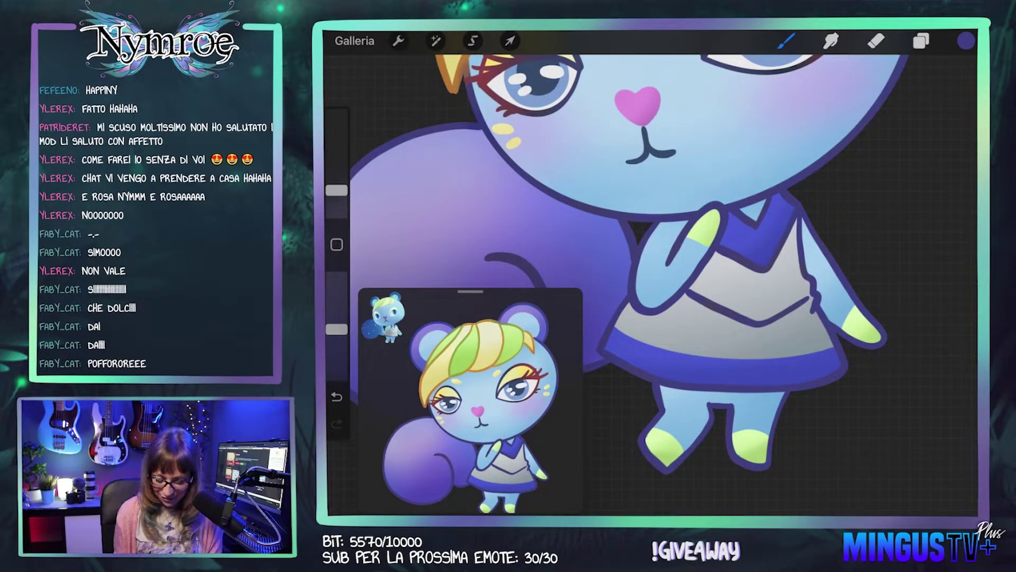
{"action": "scroll", "coordinate": [651, 265], "scroll_direction": "down", "scroll_amount": 3}
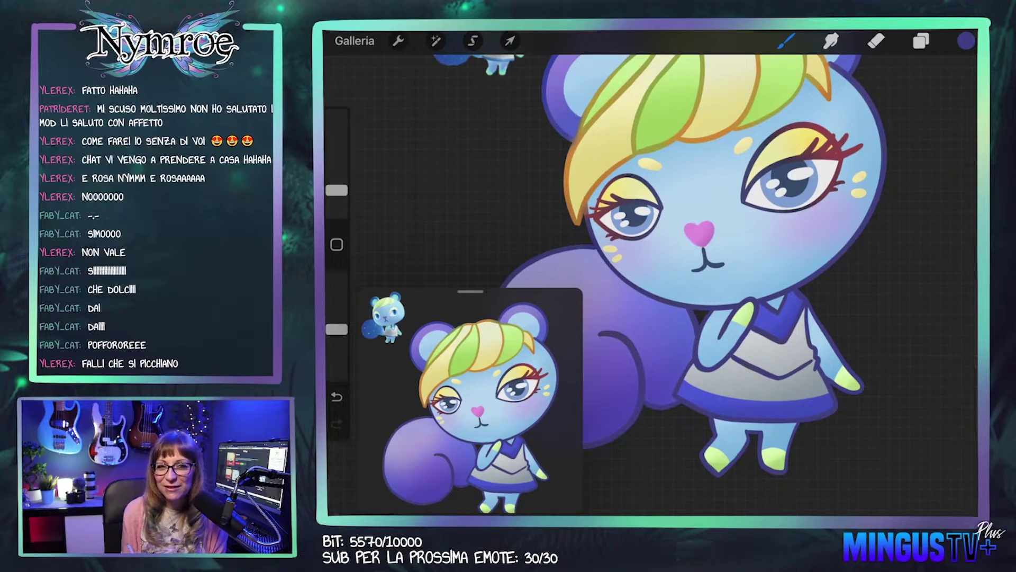
{"action": "scroll", "coordinate": [731, 286], "scroll_direction": "up", "scroll_amount": 2}
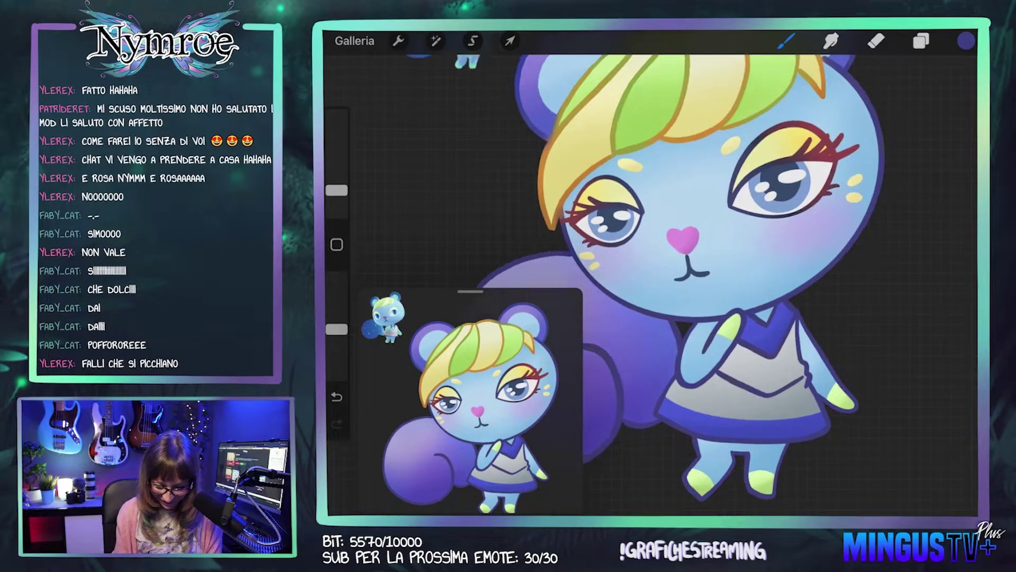
{"action": "scroll", "coordinate": [730, 286], "scroll_direction": "up", "scroll_amount": 2}
{"action": "scroll", "coordinate": [730, 285], "scroll_direction": "up", "scroll_amount": 2}
{"action": "scroll", "coordinate": [730, 286], "scroll_direction": "up", "scroll_amount": 3}
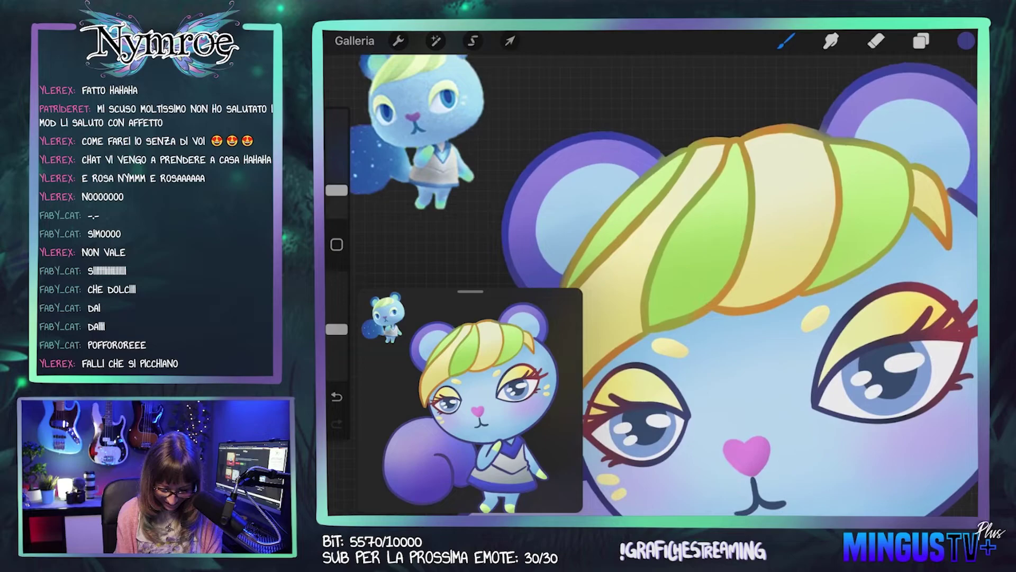
Step: Sample the green from the hair and lighten it in the colour picker
{"action": "left_click", "coordinate": [689, 184]}
{"action": "left_click", "coordinate": [966, 41]}
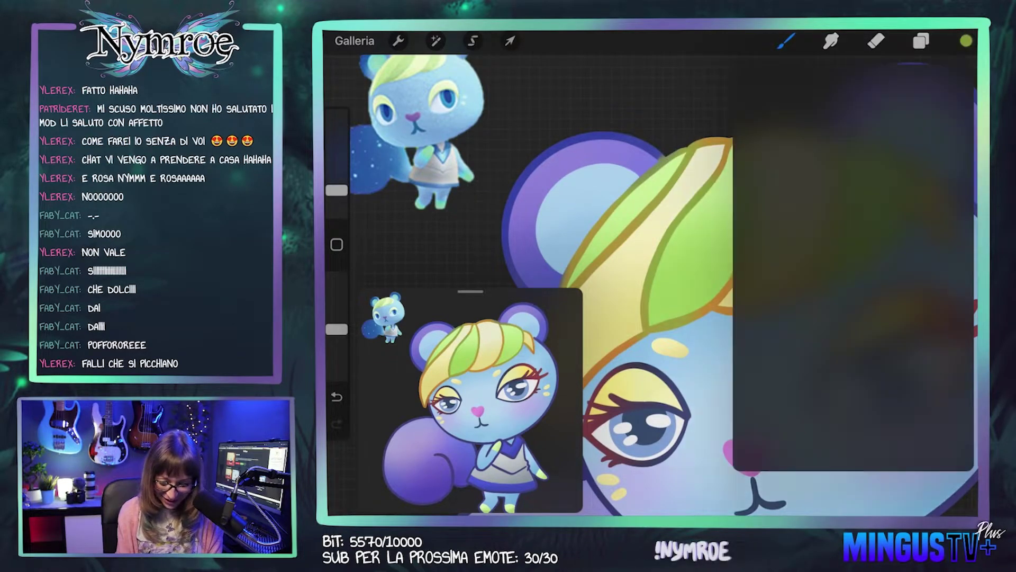
{"action": "left_click_drag", "start_coordinate": [868, 194], "coordinate": [889, 185]}
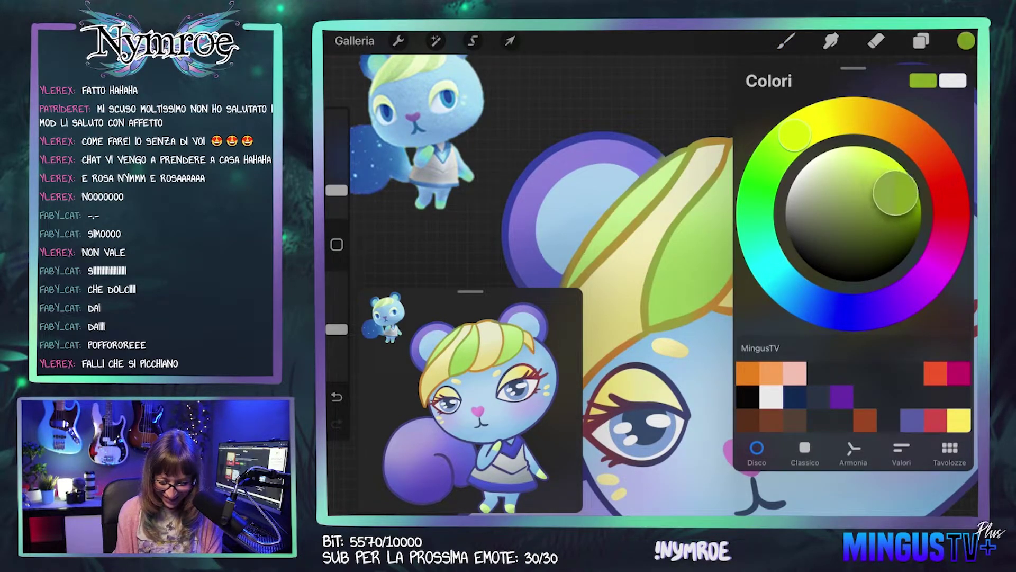
{"action": "left_click", "coordinate": [786, 40]}
{"action": "scroll", "coordinate": [651, 286], "scroll_direction": "down", "scroll_amount": 2}
{"action": "scroll", "coordinate": [651, 286], "scroll_direction": "down", "scroll_amount": 5}
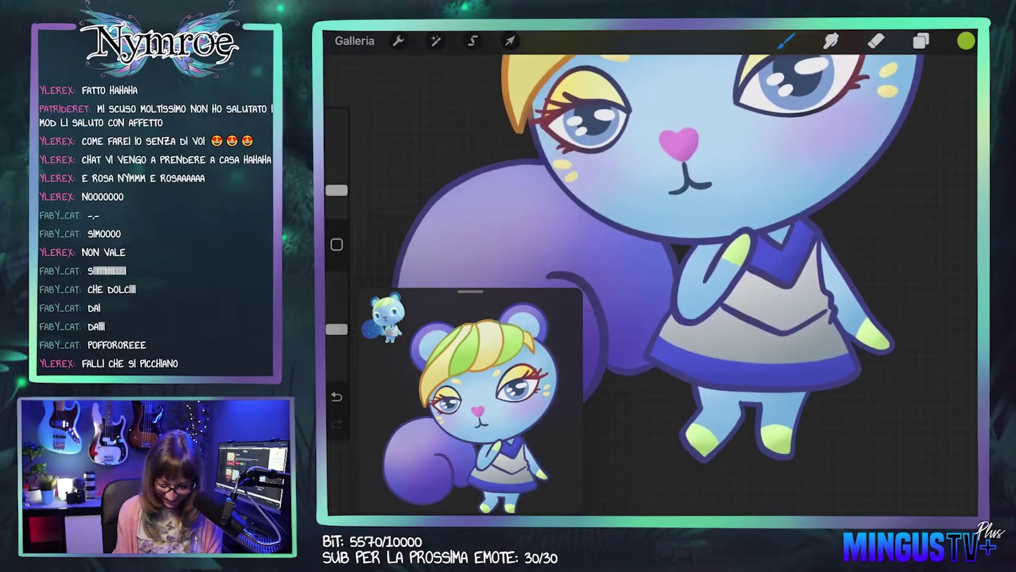
Step: Paint a light-green highlight on the hand tip and soft glows around both feet
{"action": "left_click_drag", "start_coordinate": [866, 290], "coordinate": [880, 315]}
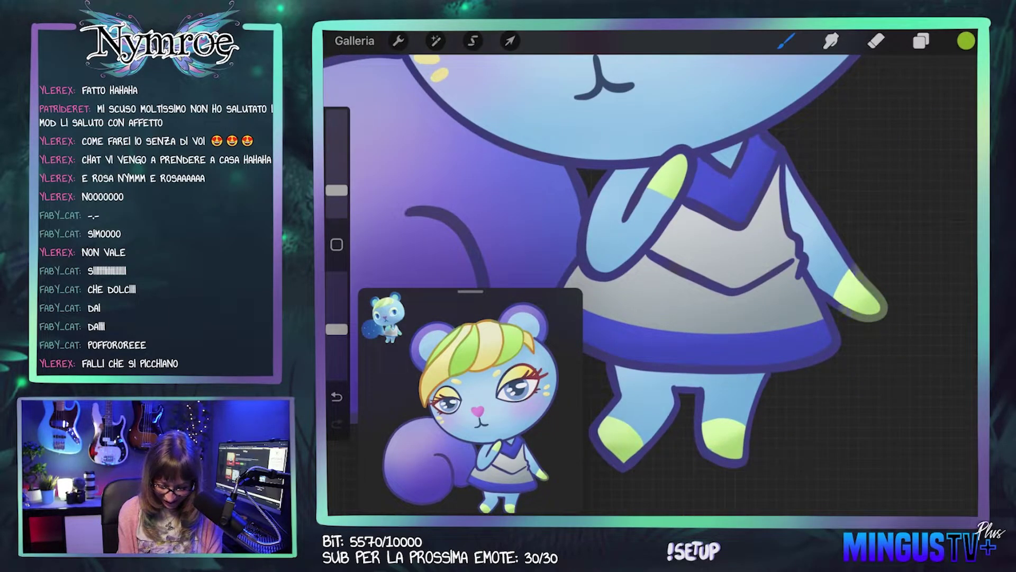
{"action": "left_click_drag", "start_coordinate": [853, 265], "coordinate": [835, 353]}
{"action": "key", "text": "ctrl+z"}
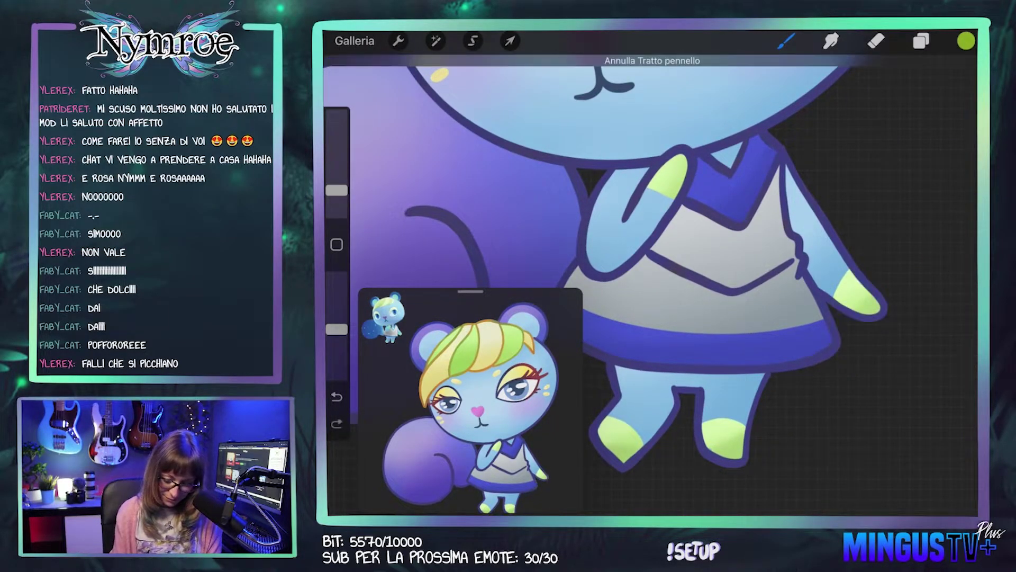
{"action": "scroll", "coordinate": [651, 286], "scroll_direction": "down", "scroll_amount": 1}
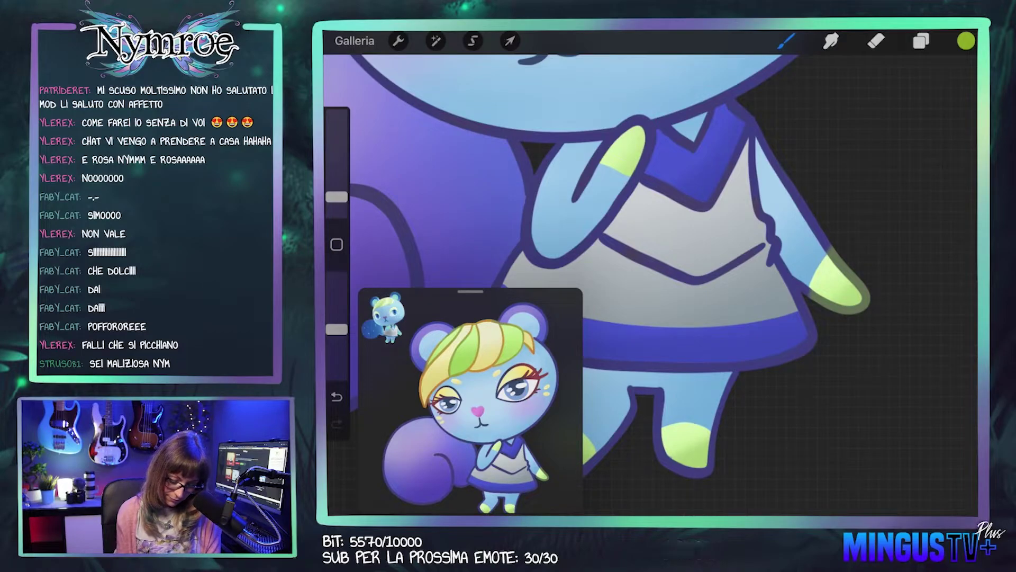
{"action": "mouse_move", "coordinate": [669, 461]}
{"action": "left_mouse_down"}
{"action": "mouse_move", "coordinate": [713, 446]}
{"action": "mouse_move", "coordinate": [715, 460]}
{"action": "left_mouse_up"}
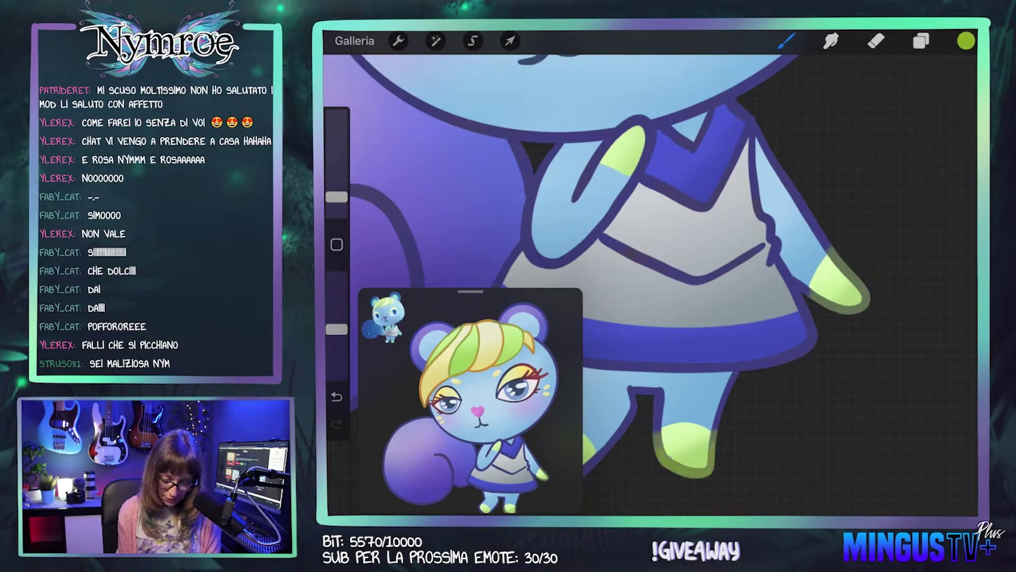
{"action": "scroll", "coordinate": [651, 265], "scroll_direction": "left", "scroll_amount": 5}
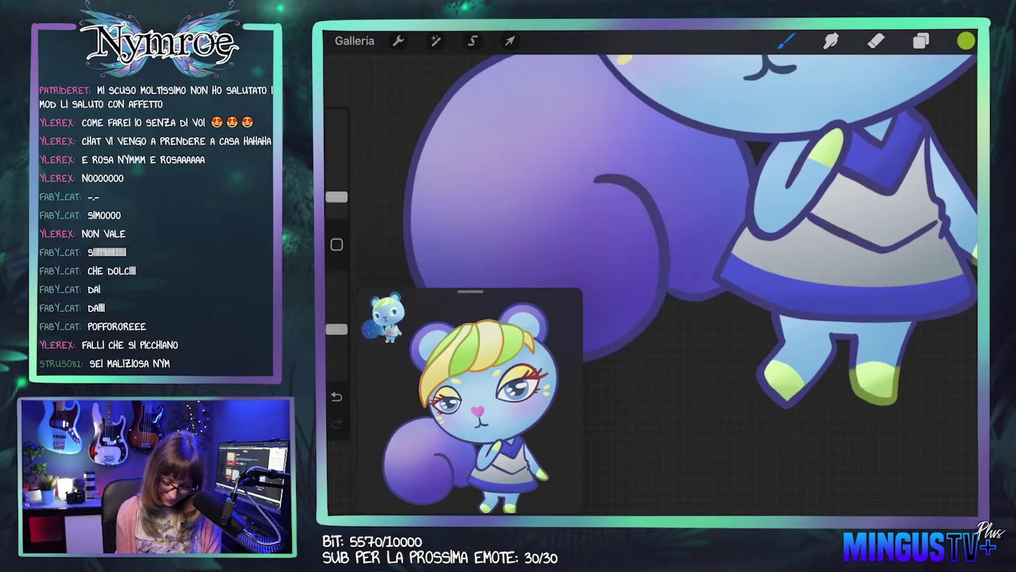
{"action": "left_click_drag", "start_coordinate": [758, 370], "coordinate": [804, 397]}
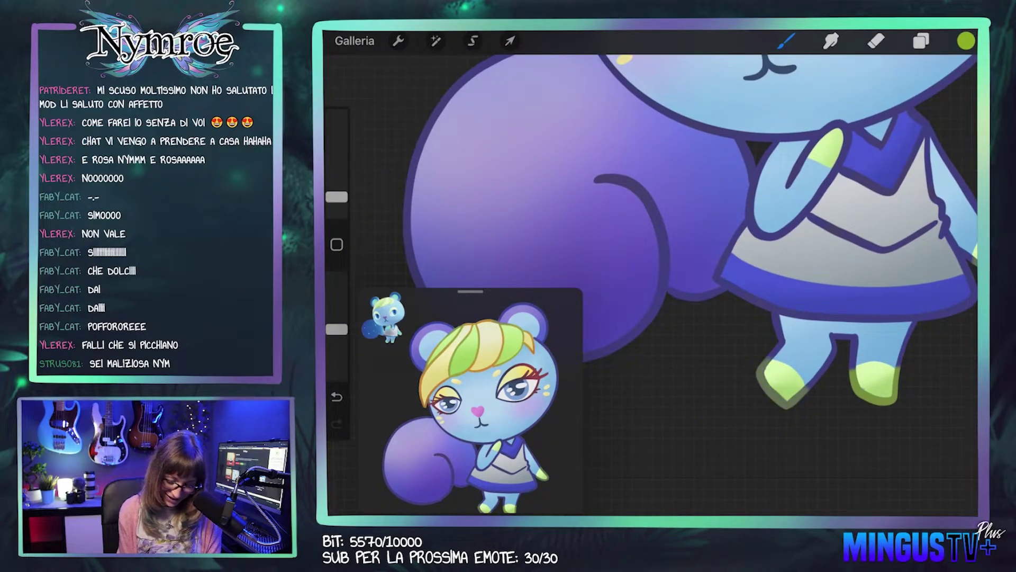
{"action": "left_click_drag", "start_coordinate": [760, 373], "coordinate": [804, 405]}
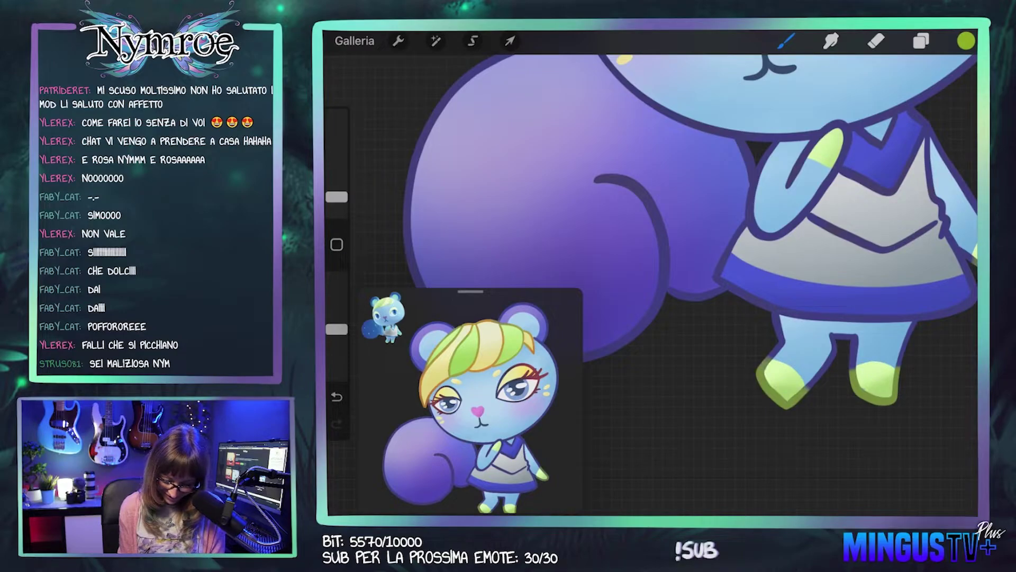
Step: Add a light-green glow around the raised fingertip's top and sides
{"action": "scroll", "coordinate": [662, 265], "scroll_direction": "up", "scroll_amount": 3}
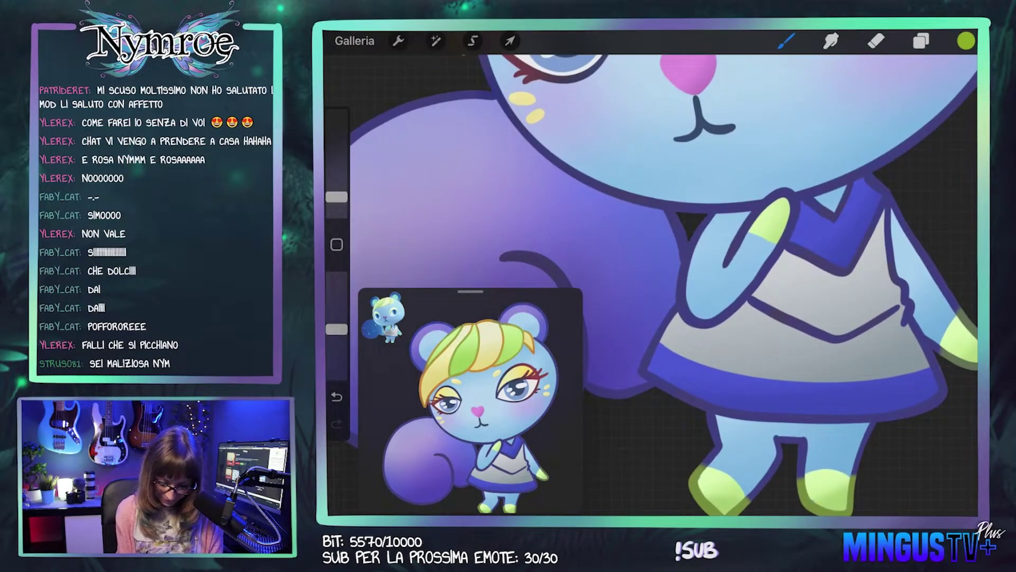
{"action": "left_click_drag", "start_coordinate": [796, 205], "coordinate": [778, 250]}
{"action": "mouse_move", "coordinate": [792, 193]}
{"action": "left_mouse_down"}
{"action": "mouse_move", "coordinate": [758, 204]}
{"action": "mouse_move", "coordinate": [745, 235]}
{"action": "left_mouse_up"}
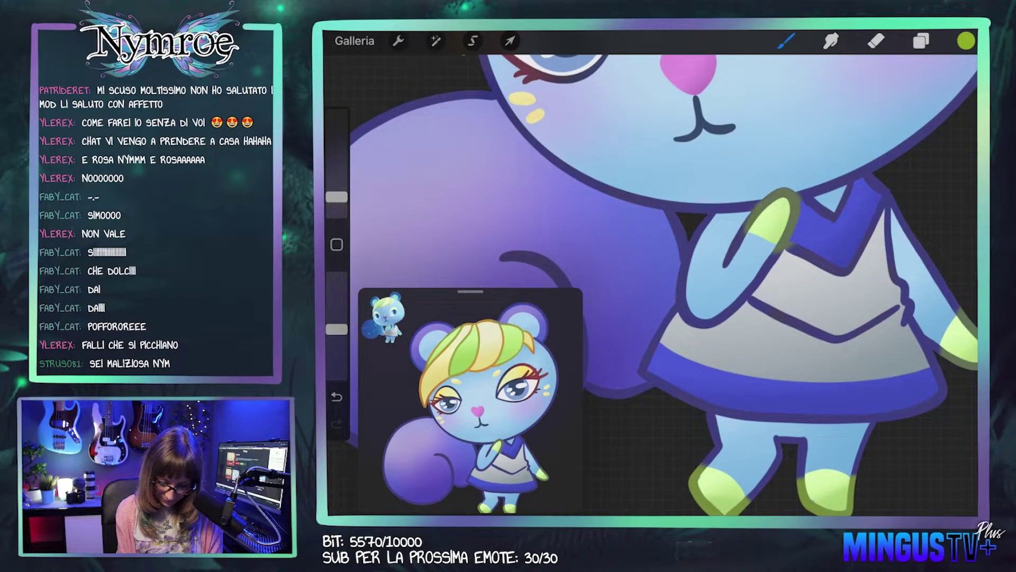
{"action": "left_click_drag", "start_coordinate": [794, 194], "coordinate": [779, 248]}
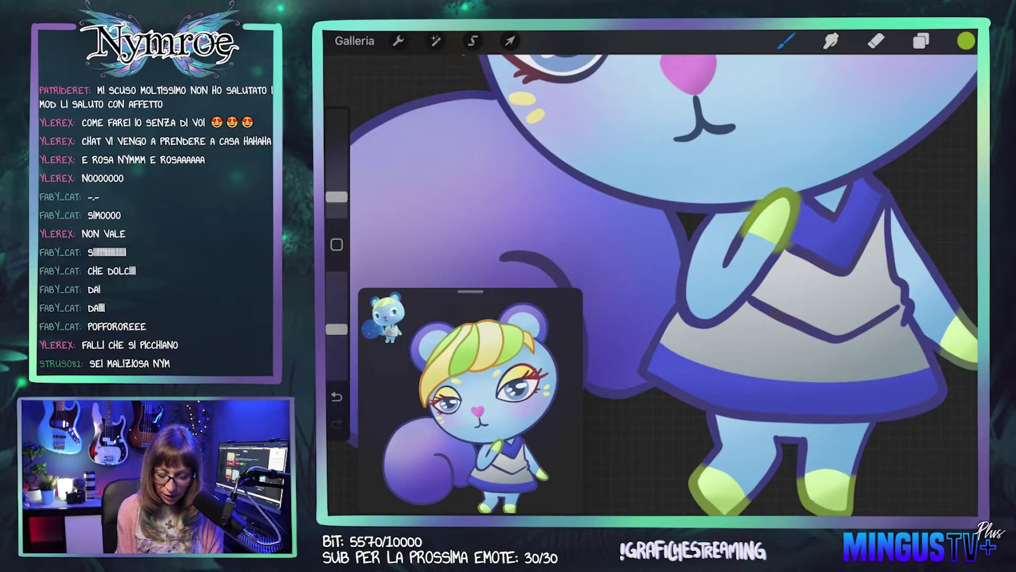
Step: Sample the dark blue from the fingertip outline and shrink the brush to 2%
{"action": "scroll", "coordinate": [864, 275], "scroll_direction": "up", "scroll_amount": 3}
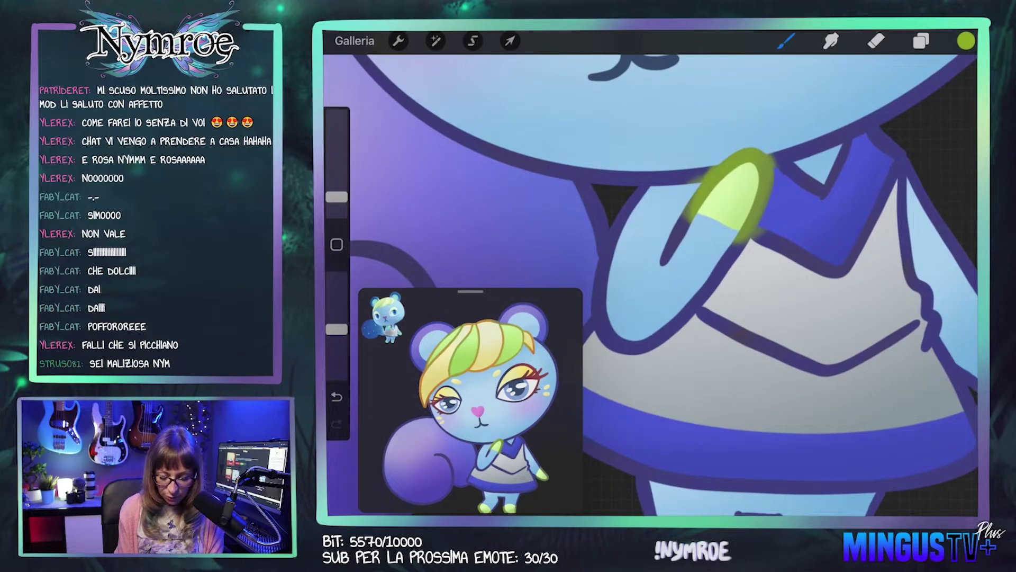
{"action": "left_click", "coordinate": [708, 239]}
{"action": "left_click_drag", "start_coordinate": [336, 197], "coordinate": [336, 202]}
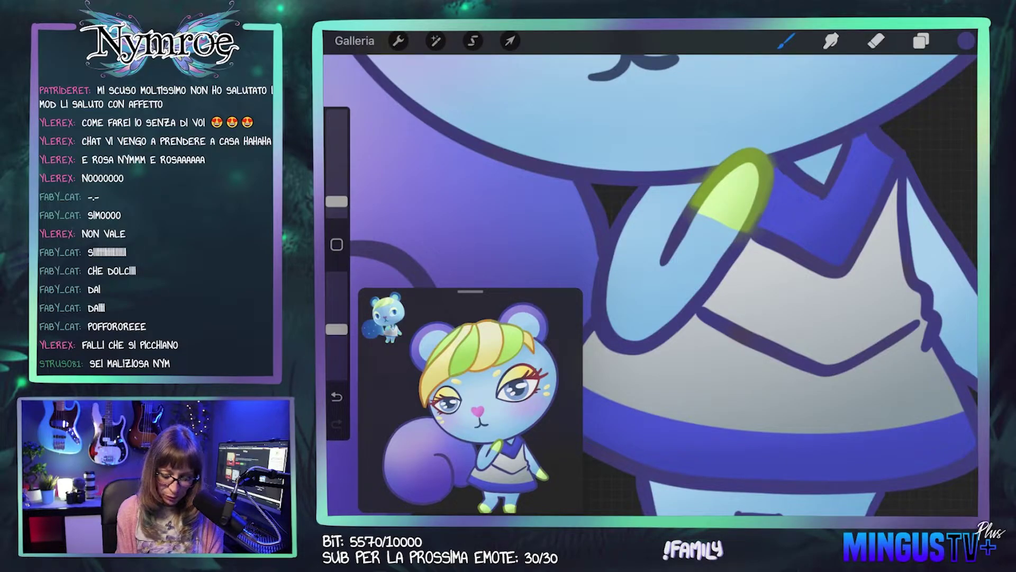
{"action": "scroll", "coordinate": [650, 266], "scroll_direction": "up", "scroll_amount": 2}
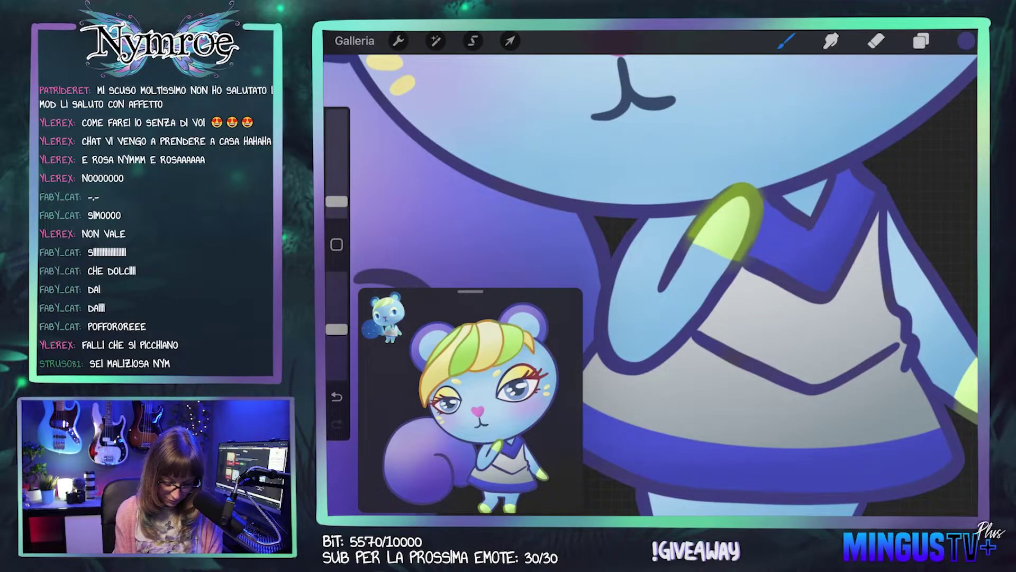
{"action": "scroll", "coordinate": [650, 284], "scroll_direction": "down", "scroll_amount": 1}
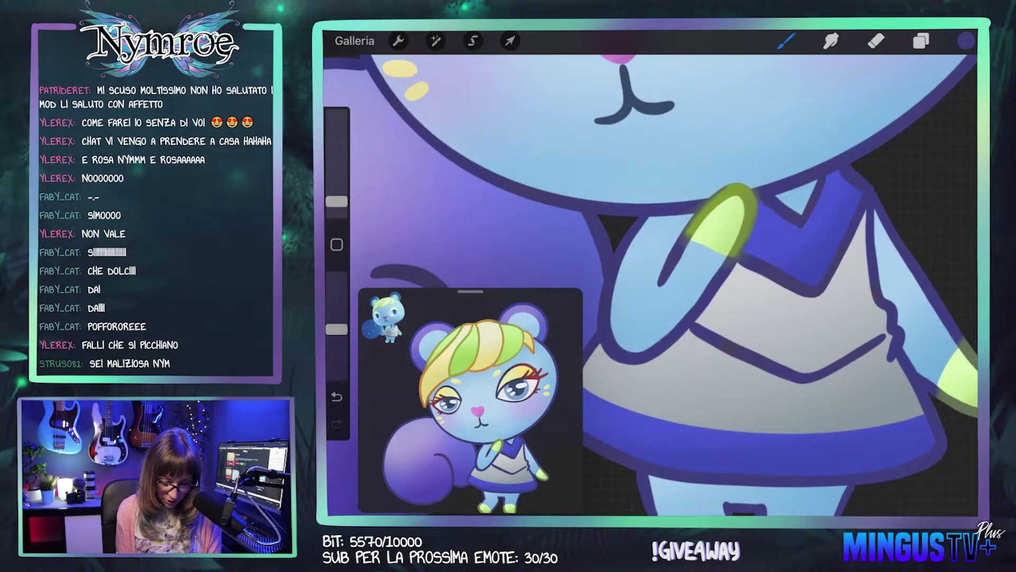
Step: Sample the fingernail green and lighten it to a purer light green
{"action": "scroll", "coordinate": [650, 284], "scroll_direction": "up", "scroll_amount": 2}
{"action": "left_click", "coordinate": [966, 41]}
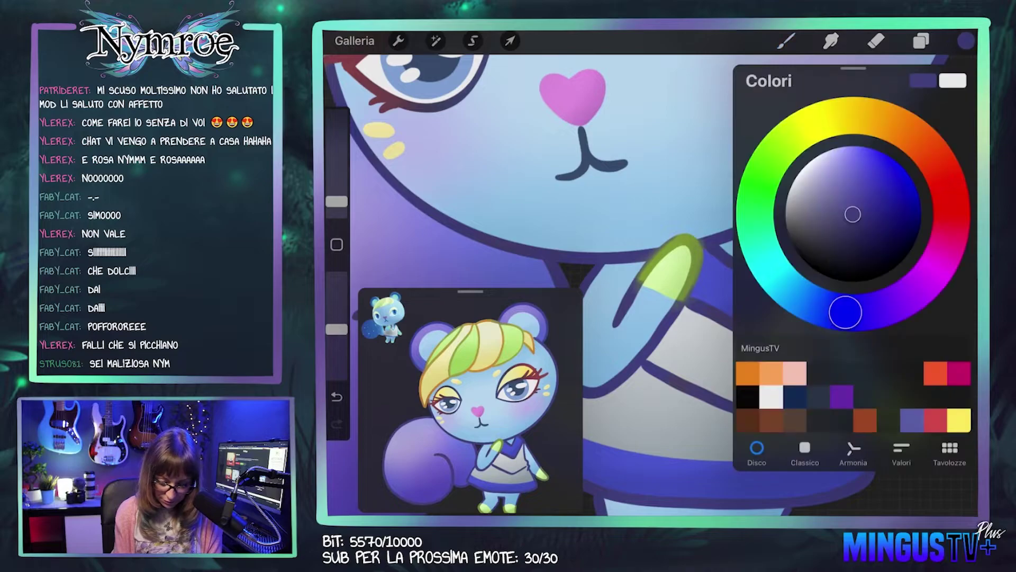
{"action": "left_click", "coordinate": [966, 40]}
{"action": "left_click", "coordinate": [671, 246]}
{"action": "left_click", "coordinate": [966, 41]}
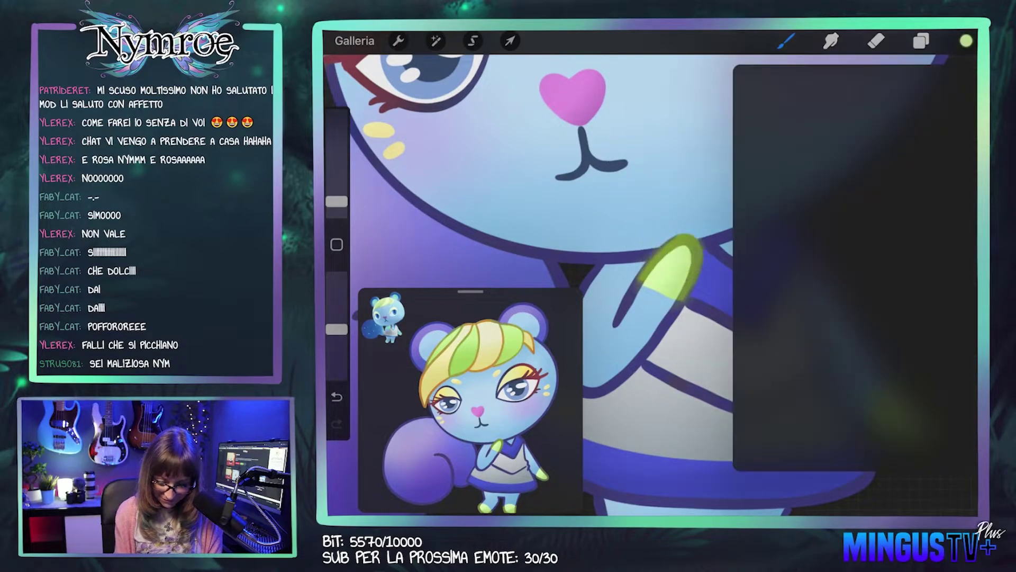
{"action": "left_click_drag", "start_coordinate": [837, 160], "coordinate": [852, 183]}
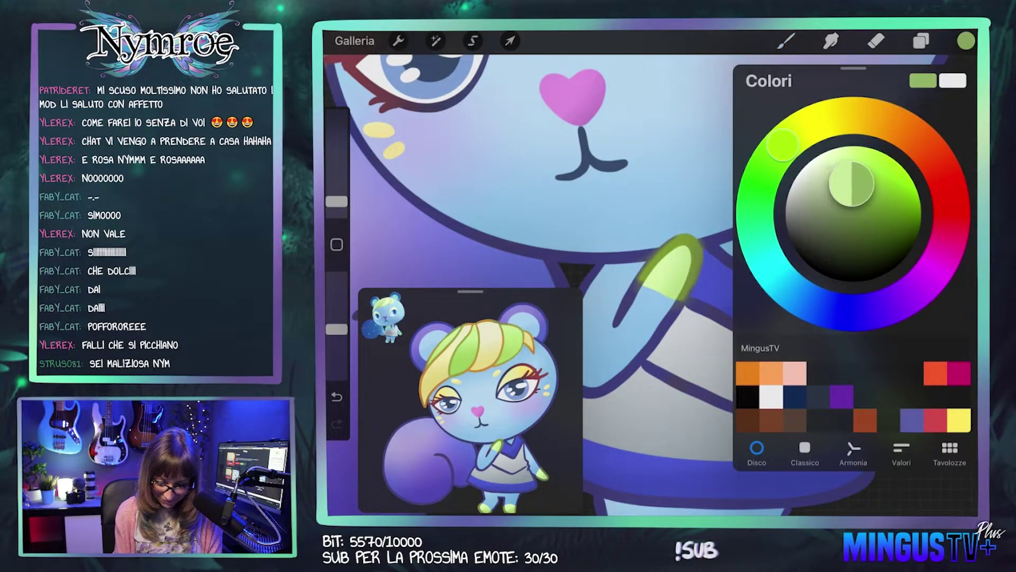
{"action": "left_click_drag", "start_coordinate": [783, 144], "coordinate": [769, 162]}
{"action": "left_click_drag", "start_coordinate": [852, 184], "coordinate": [849, 187]}
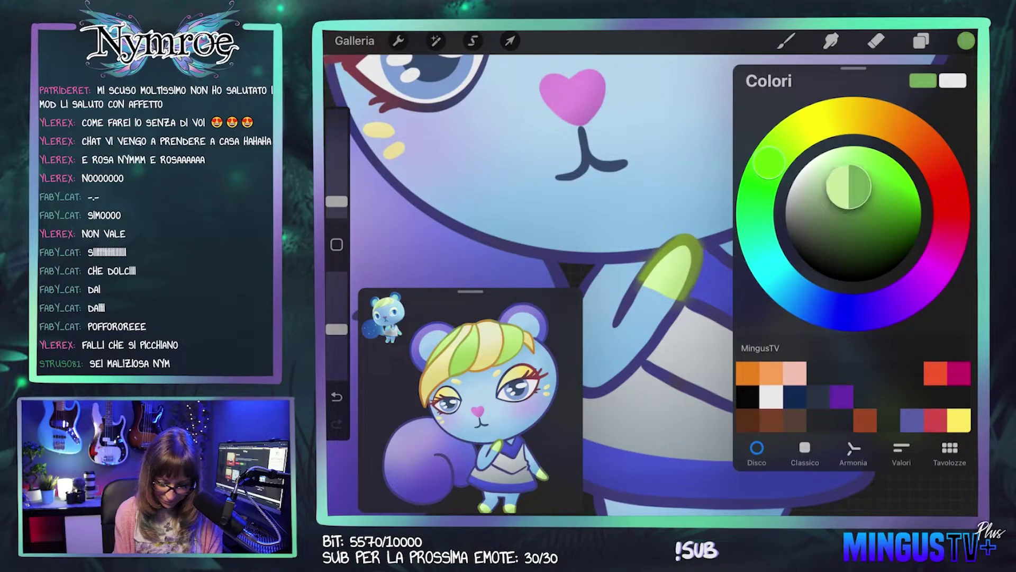
{"action": "left_click", "coordinate": [786, 41]}
Step: At 3% brush size, paint a soft green glow around the thumb, undoing the collar spill
{"action": "left_click_drag", "start_coordinate": [635, 264], "coordinate": [672, 233]}
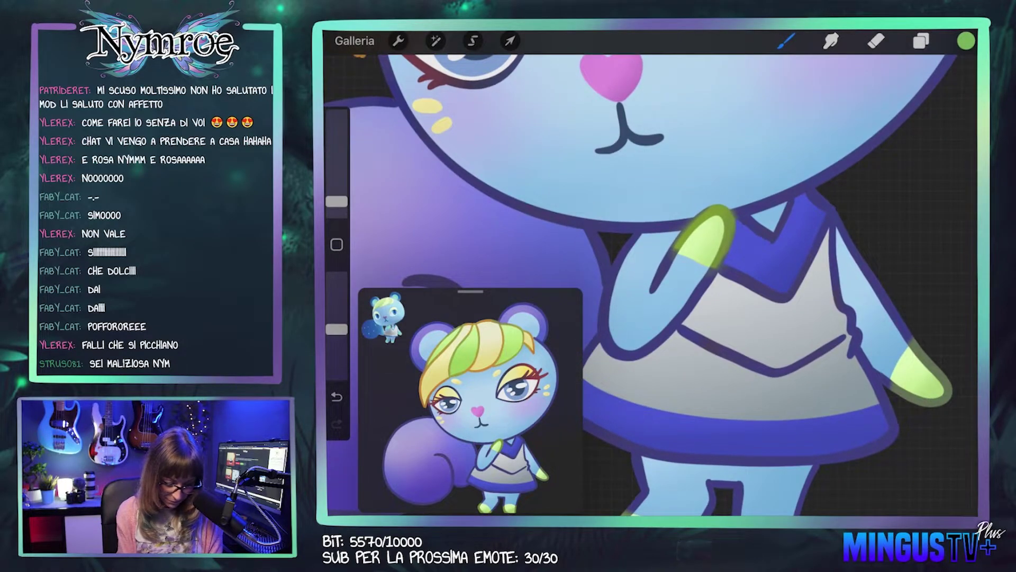
{"action": "left_click_drag", "start_coordinate": [337, 201], "coordinate": [336, 195]}
{"action": "mouse_move", "coordinate": [683, 233]}
{"action": "left_mouse_down"}
{"action": "mouse_move", "coordinate": [734, 233]}
{"action": "mouse_move", "coordinate": [720, 265]}
{"action": "left_mouse_up"}
{"action": "key", "text": "ctrl+z"}
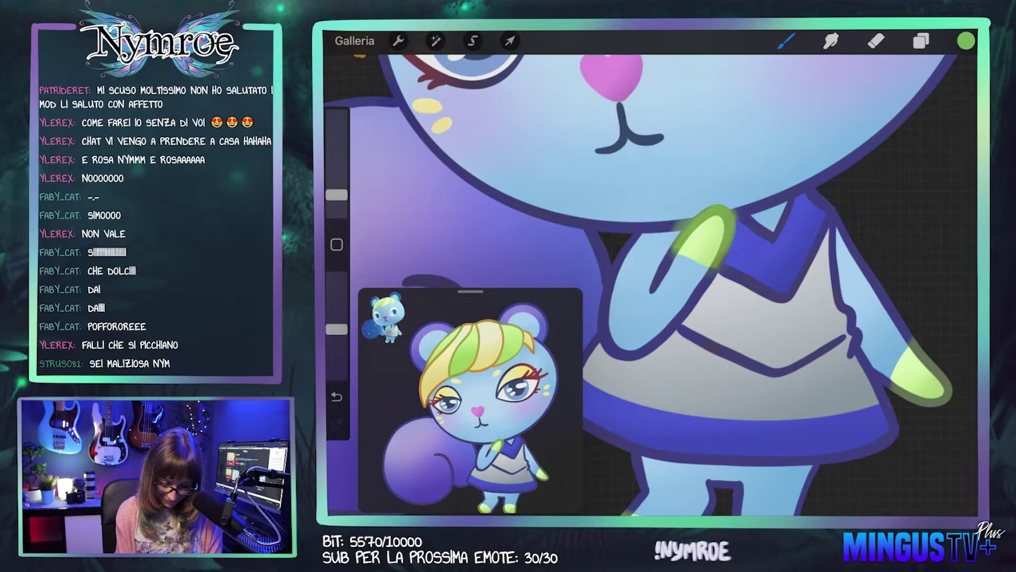
{"action": "left_click_drag", "start_coordinate": [728, 249], "coordinate": [715, 275]}
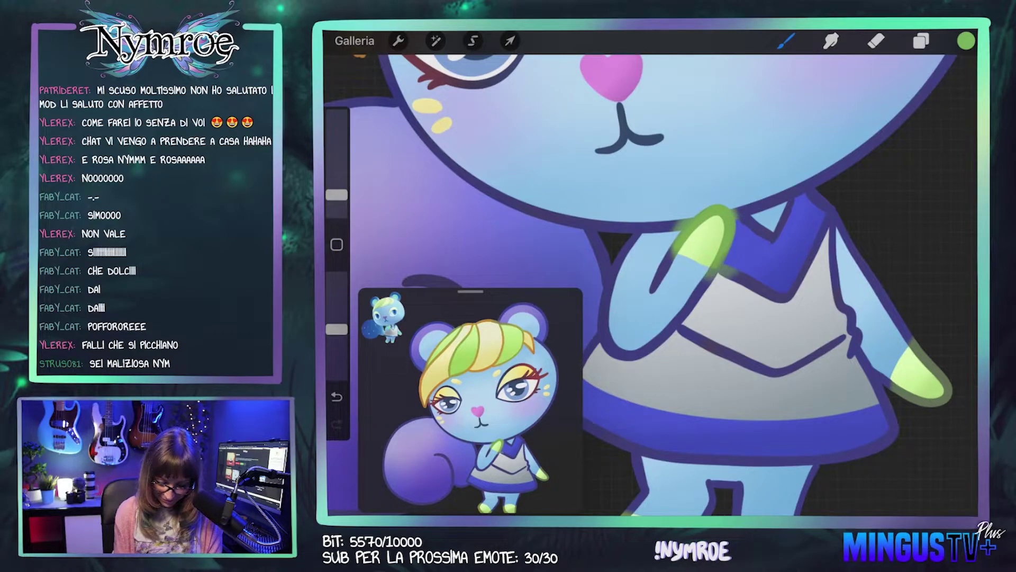
Step: Sample the collar blue, enlarge the brush and repaint the hand outline over the glow
{"action": "scroll", "coordinate": [651, 264], "scroll_direction": "down", "scroll_amount": 5}
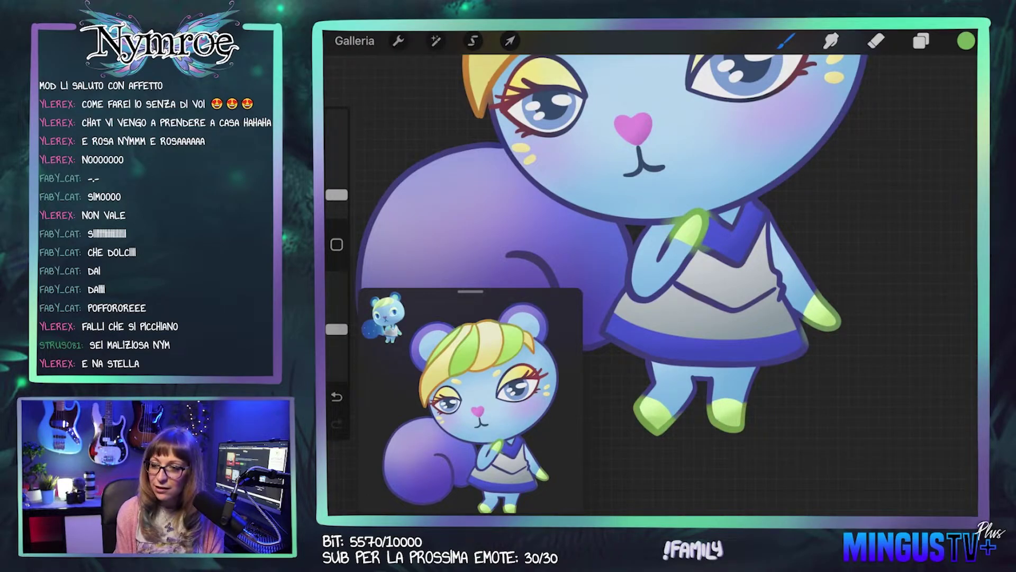
{"action": "left_click", "coordinate": [744, 184]}
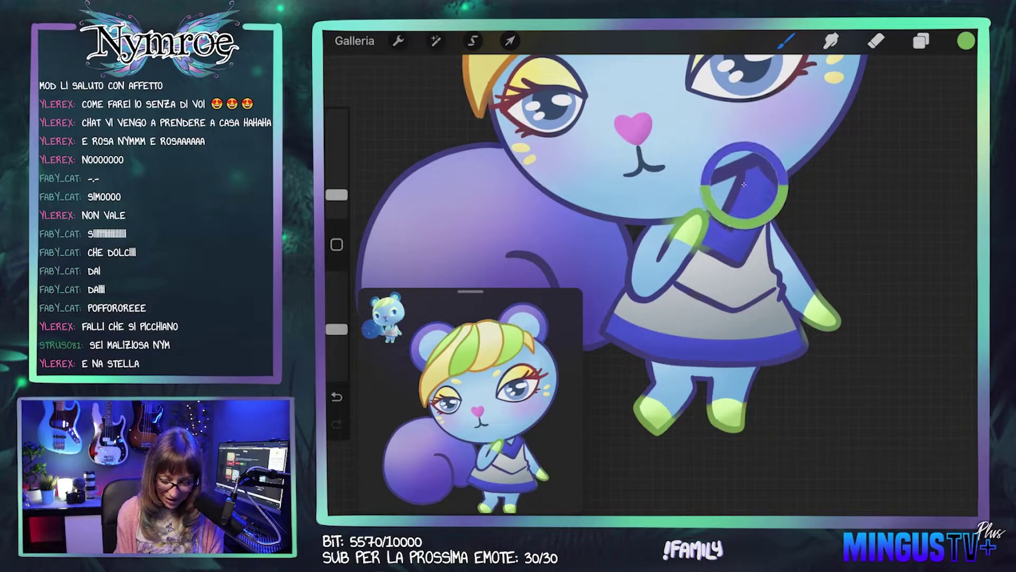
{"action": "scroll", "coordinate": [683, 217], "scroll_direction": "up", "scroll_amount": 3}
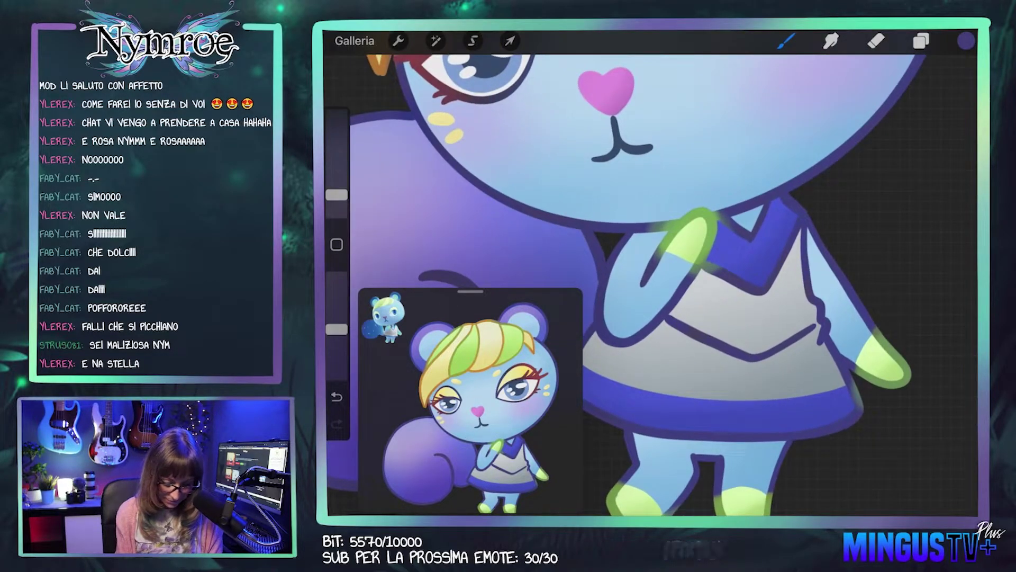
{"action": "left_click_drag", "start_coordinate": [337, 195], "coordinate": [337, 187]}
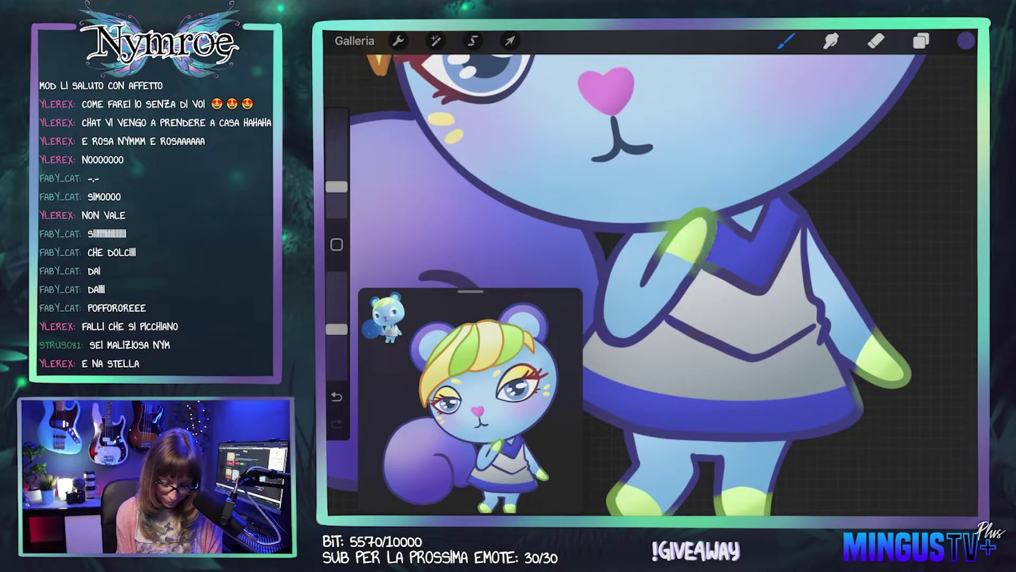
{"action": "mouse_move", "coordinate": [656, 254]}
{"action": "left_mouse_down"}
{"action": "mouse_move", "coordinate": [688, 217]}
{"action": "mouse_move", "coordinate": [712, 211]}
{"action": "left_mouse_up"}
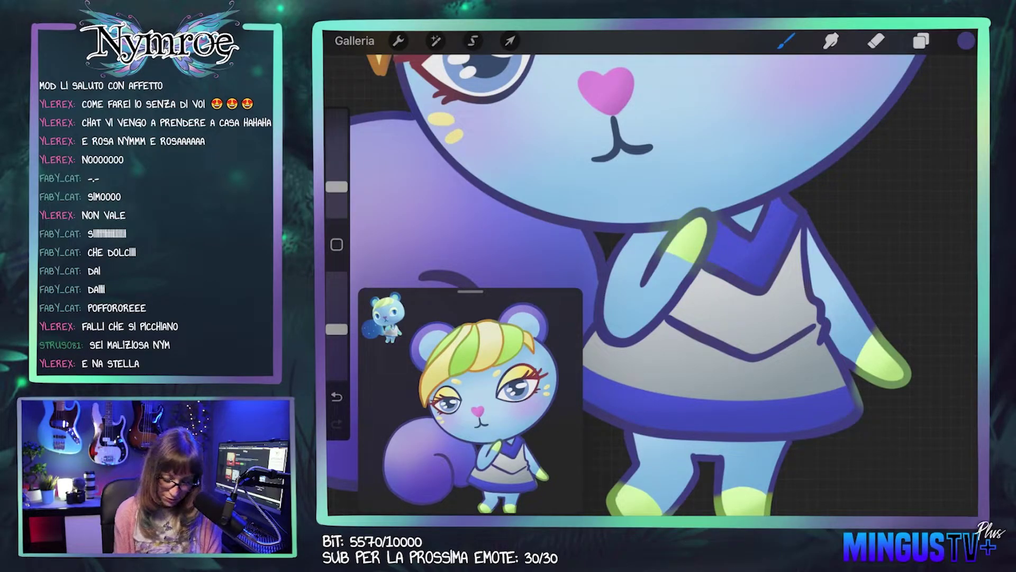
{"action": "scroll", "coordinate": [652, 275], "scroll_direction": "down", "scroll_amount": 5}
{"action": "scroll", "coordinate": [651, 275], "scroll_direction": "up", "scroll_amount": 5}
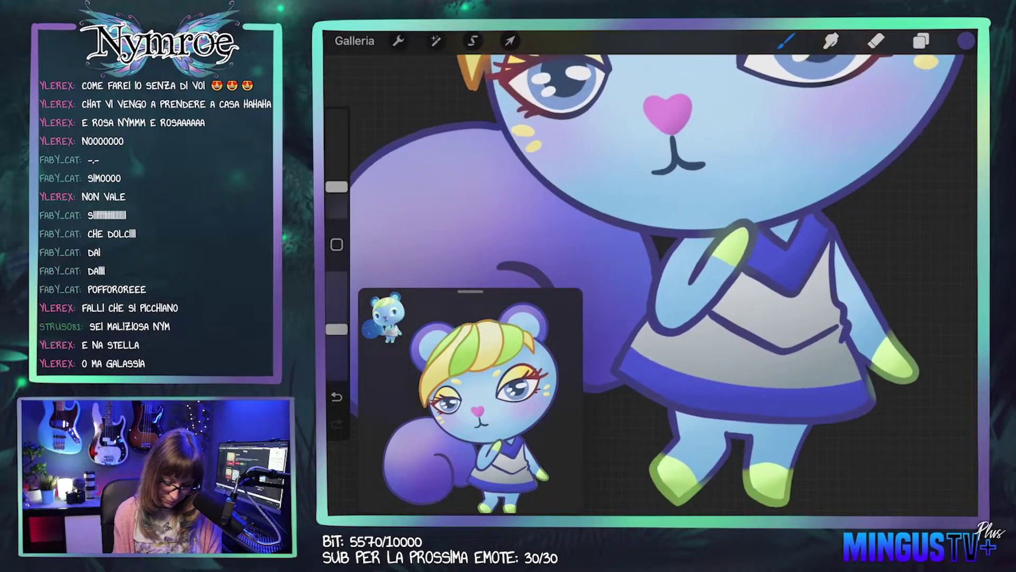
{"action": "scroll", "coordinate": [652, 275], "scroll_direction": "down", "scroll_amount": 3}
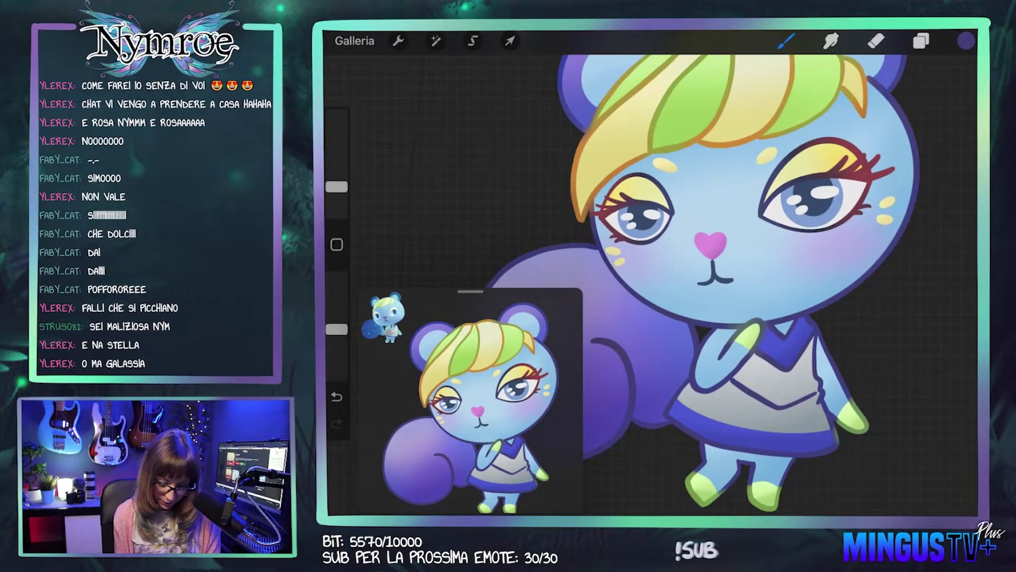
{"action": "scroll", "coordinate": [704, 270], "scroll_direction": "down", "scroll_amount": 2}
{"action": "scroll", "coordinate": [704, 270], "scroll_direction": "down", "scroll_amount": 1}
{"action": "scroll", "coordinate": [704, 270], "scroll_direction": "down", "scroll_amount": 1}
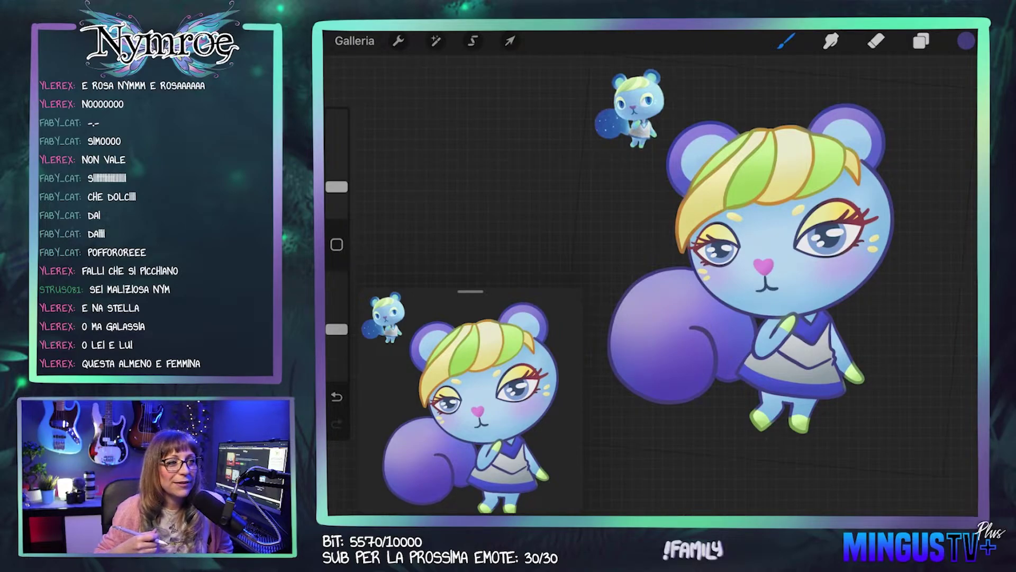
Step: Add a new layer Livello 14 above Livello 7 and set it as a clipping mask
{"action": "left_click", "coordinate": [921, 41]}
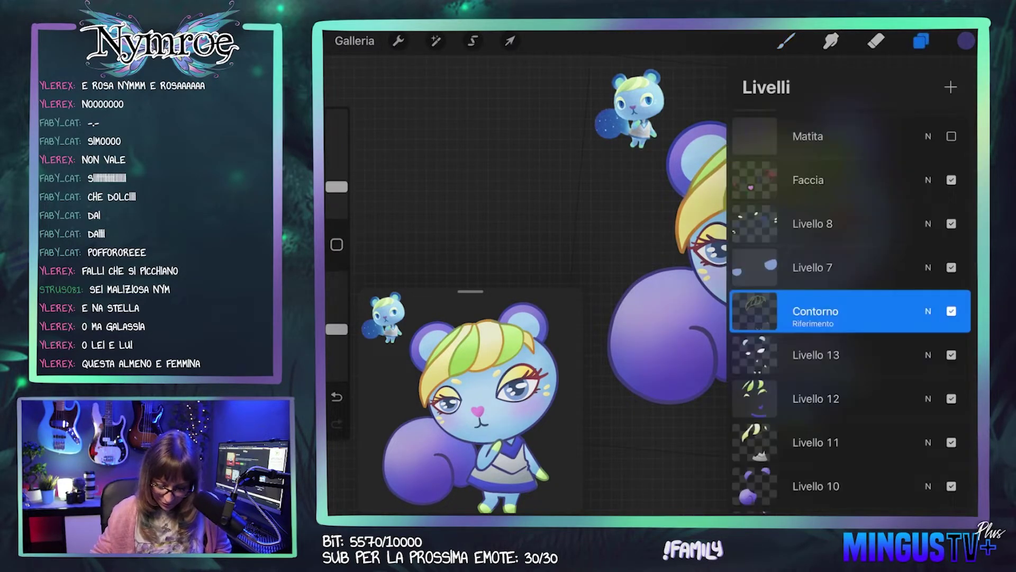
{"action": "scroll", "coordinate": [850, 311], "scroll_direction": "down", "scroll_amount": 5}
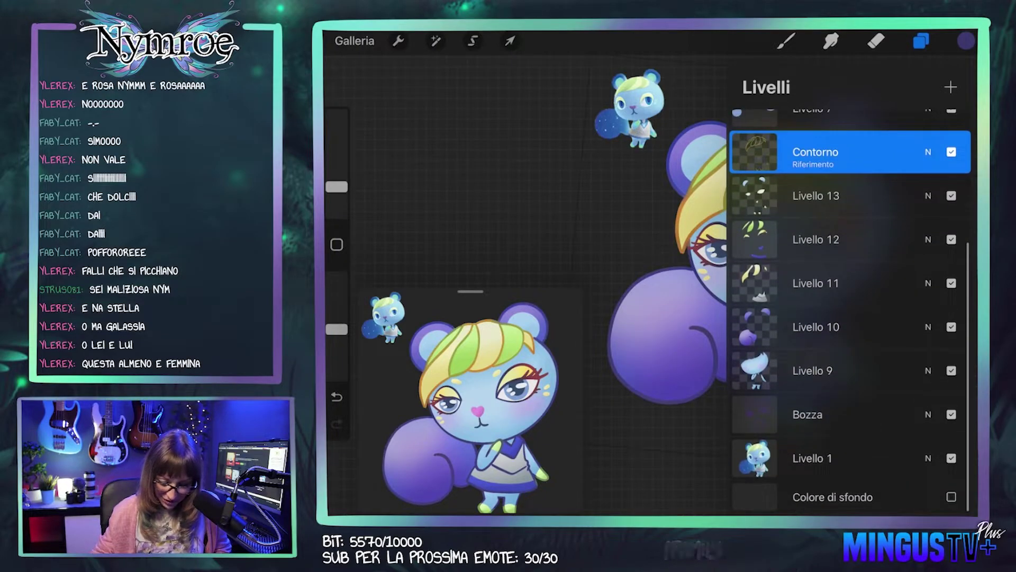
{"action": "scroll", "coordinate": [850, 311], "scroll_direction": "up", "scroll_amount": 6}
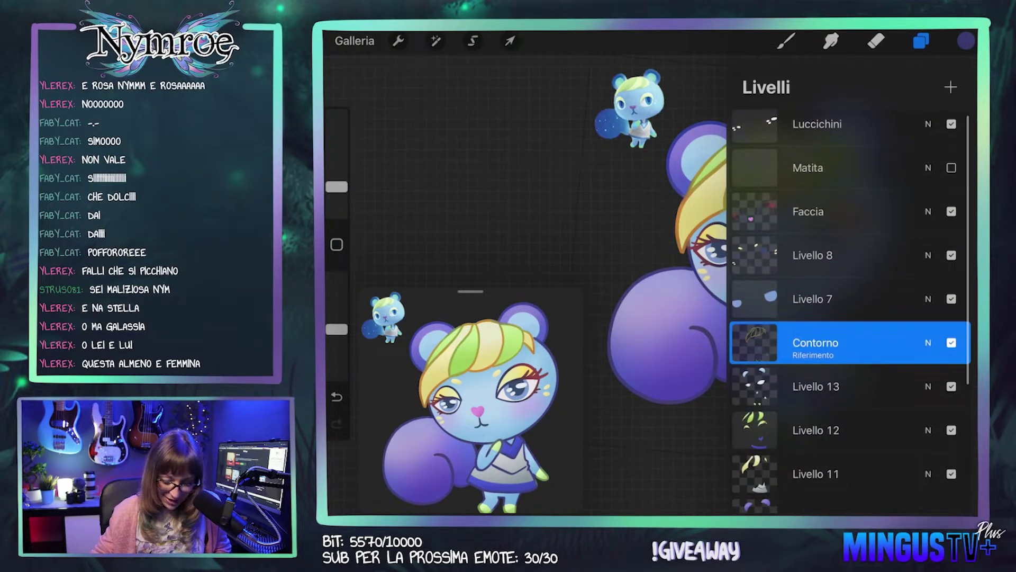
{"action": "left_click", "coordinate": [826, 299]}
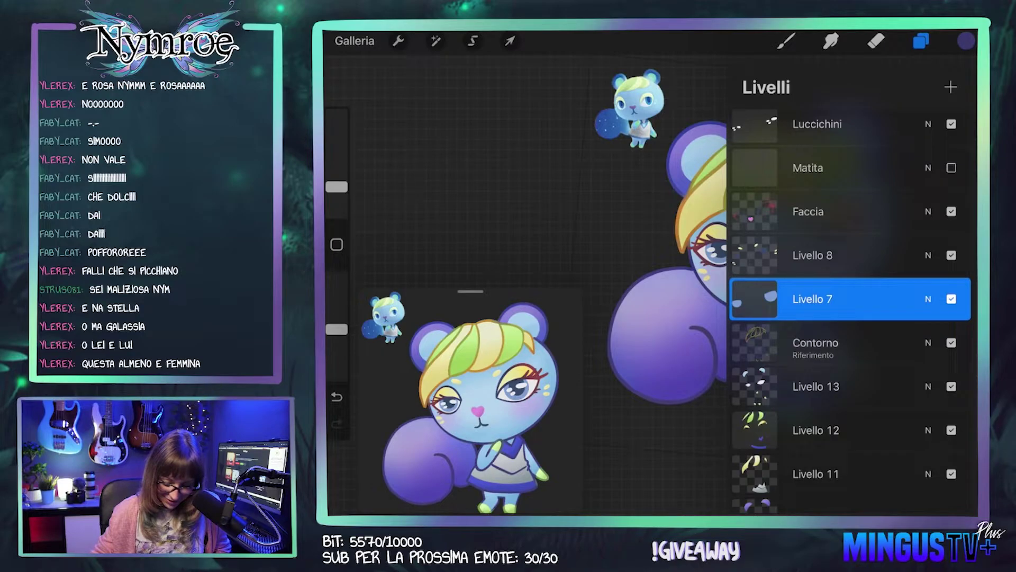
{"action": "left_click", "coordinate": [826, 298]}
{"action": "left_click", "coordinate": [826, 298]}
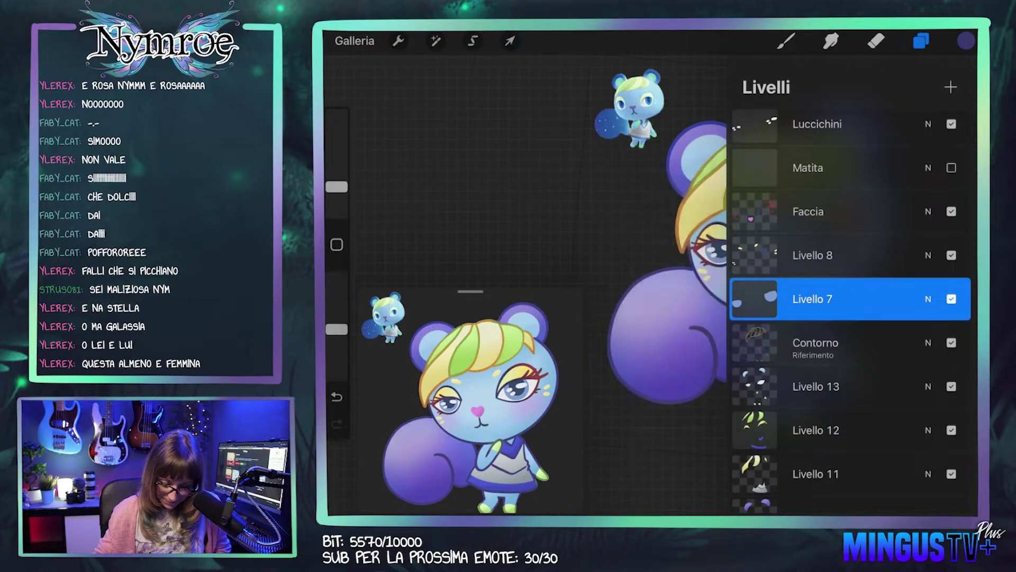
{"action": "left_click", "coordinate": [950, 87]}
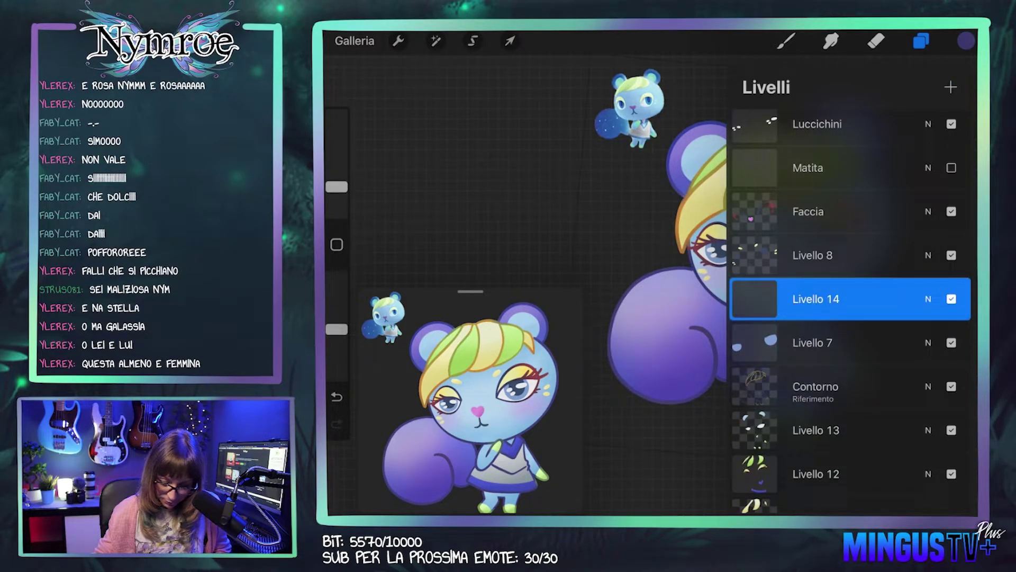
{"action": "left_click", "coordinate": [815, 299]}
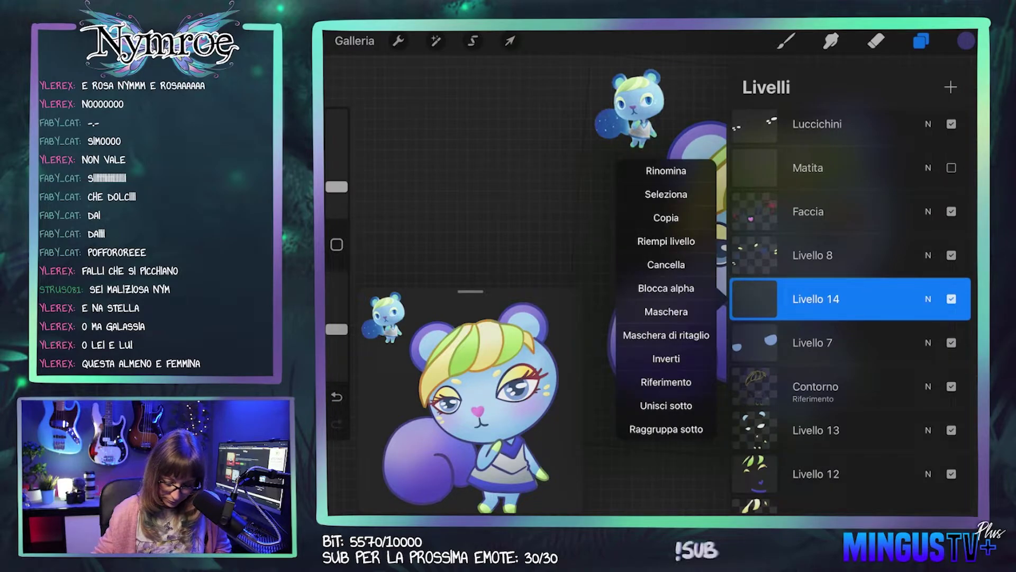
{"action": "left_click", "coordinate": [666, 335]}
Step: Choose the soft Sfumature wash brush and sample the light blue near the eye
{"action": "left_click", "coordinate": [787, 40]}
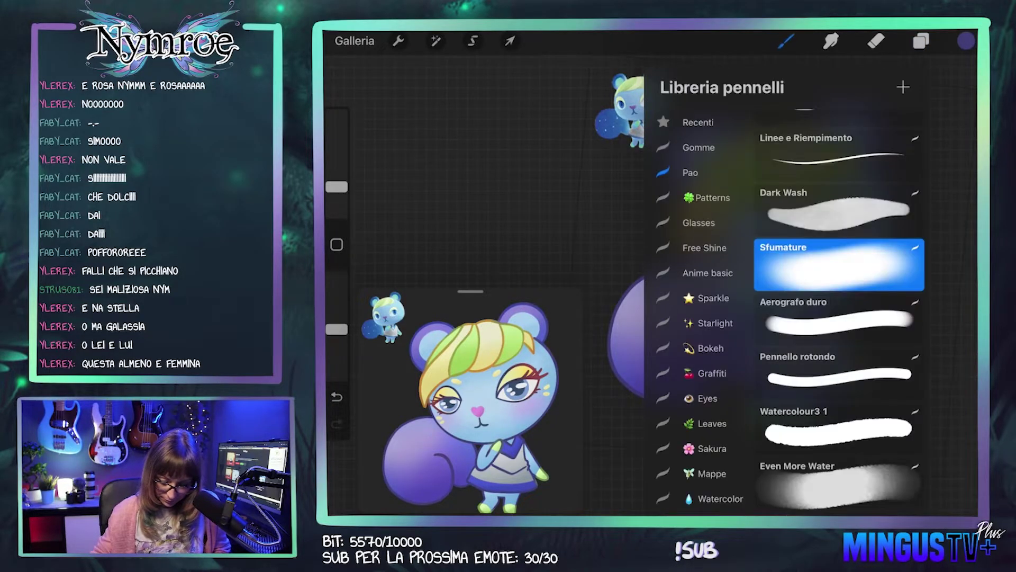
{"action": "left_click", "coordinate": [840, 211]}
{"action": "left_click", "coordinate": [786, 41]}
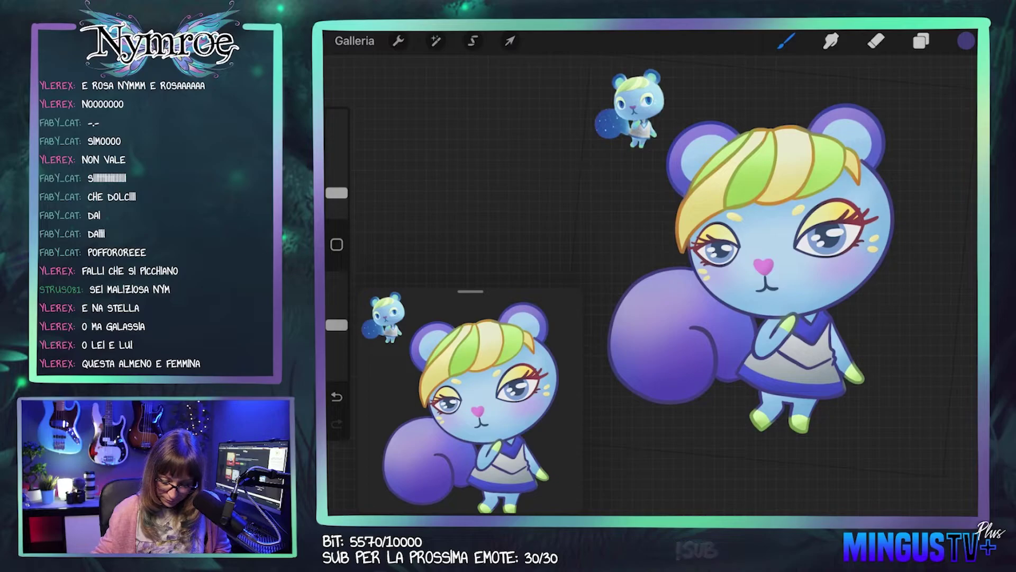
{"action": "scroll", "coordinate": [656, 276], "scroll_direction": "up", "scroll_amount": 5}
{"action": "scroll", "coordinate": [656, 276], "scroll_direction": "up", "scroll_amount": 3}
{"action": "left_click", "coordinate": [847, 227]}
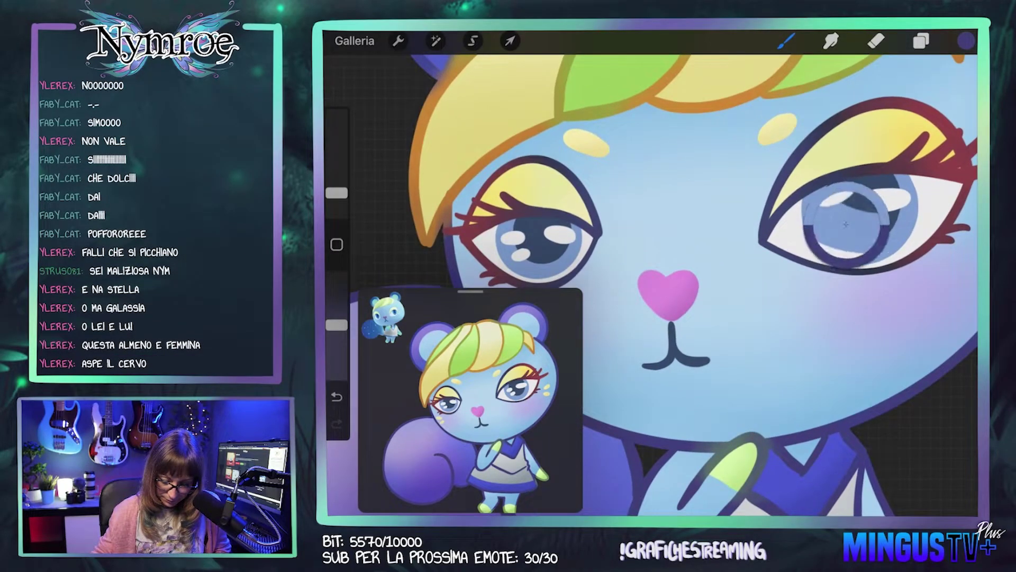
Step: Pick a blue shade and enlarge the brush, undoing two stray face strokes
{"action": "left_click", "coordinate": [966, 41]}
{"action": "left_click_drag", "start_coordinate": [845, 169], "coordinate": [855, 183]}
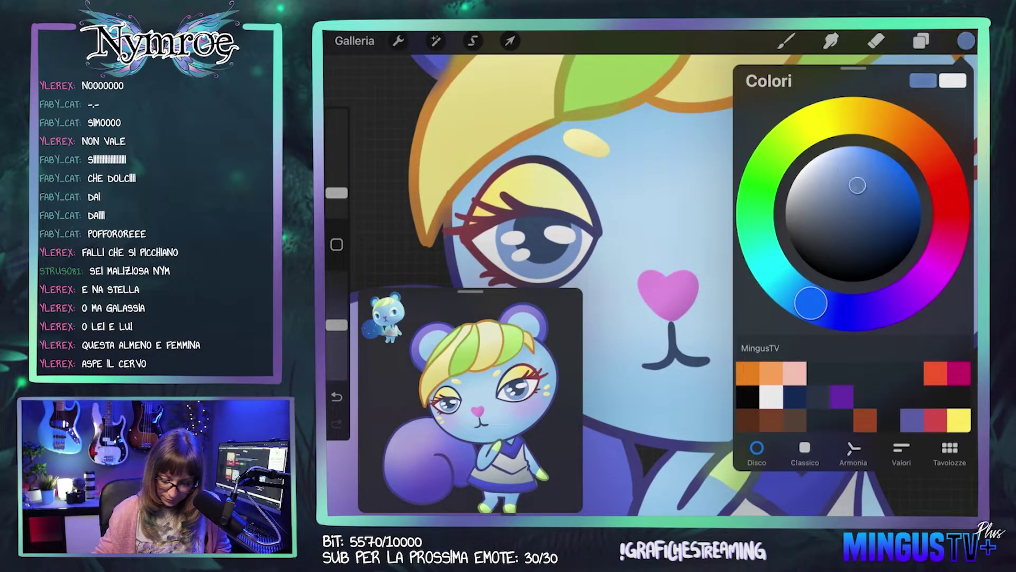
{"action": "left_click", "coordinate": [582, 159]}
{"action": "scroll", "coordinate": [656, 212], "scroll_direction": "right", "scroll_amount": 3}
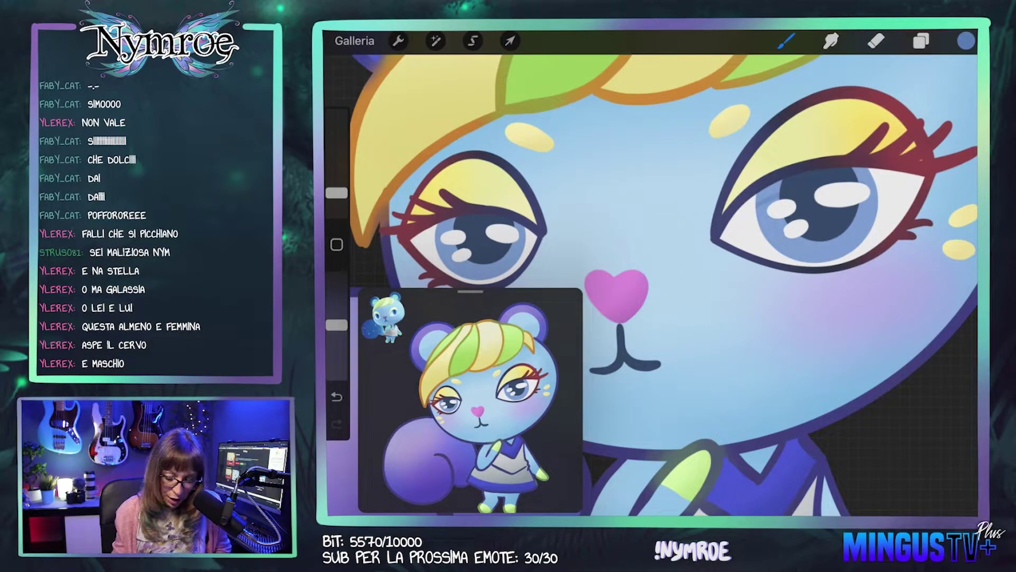
{"action": "key", "text": "ctrl+z"}
{"action": "left_click_drag", "start_coordinate": [336, 194], "coordinate": [337, 164]}
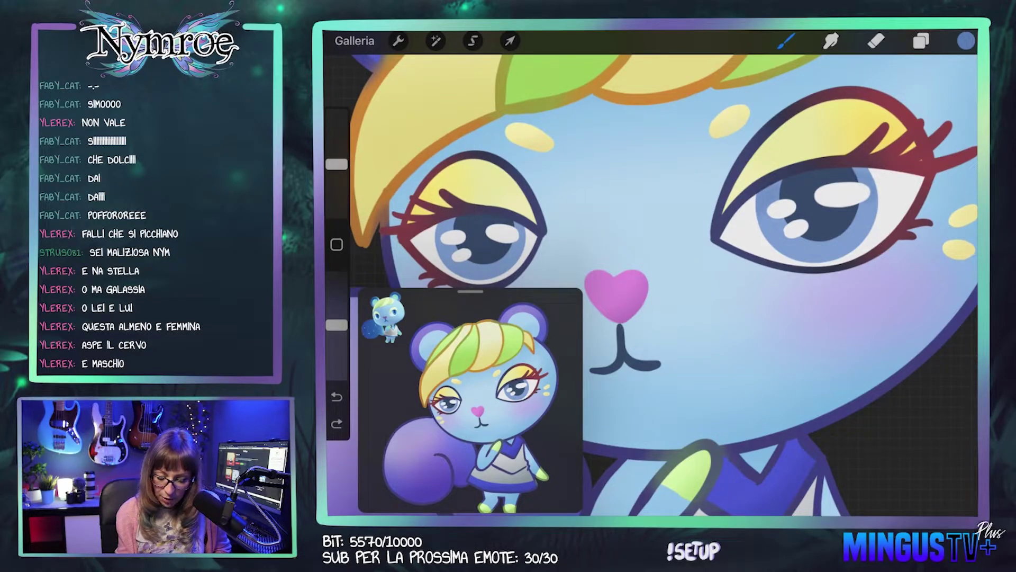
{"action": "key", "text": "ctrl+z"}
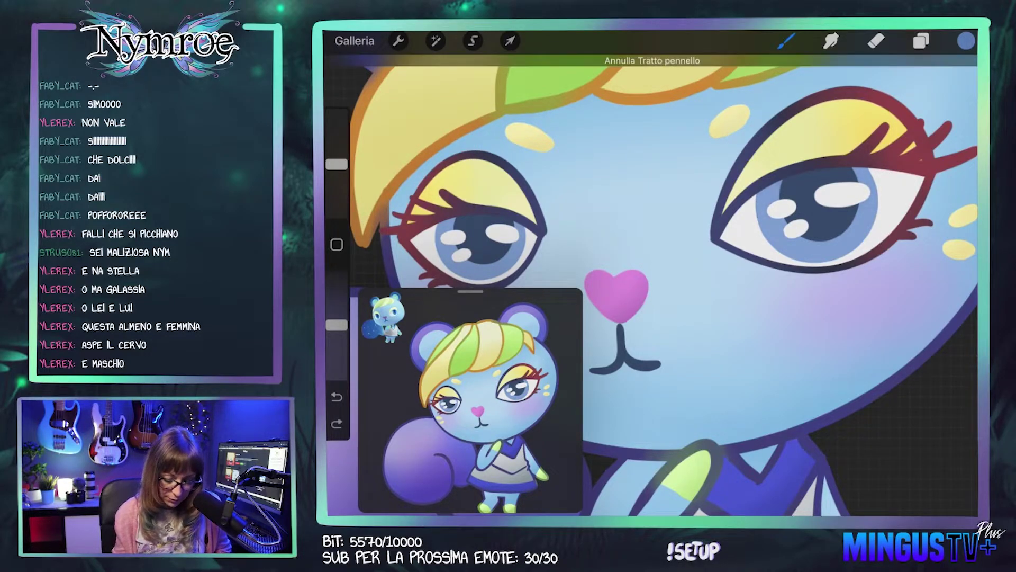
{"action": "left_click_drag", "start_coordinate": [336, 164], "coordinate": [336, 162]}
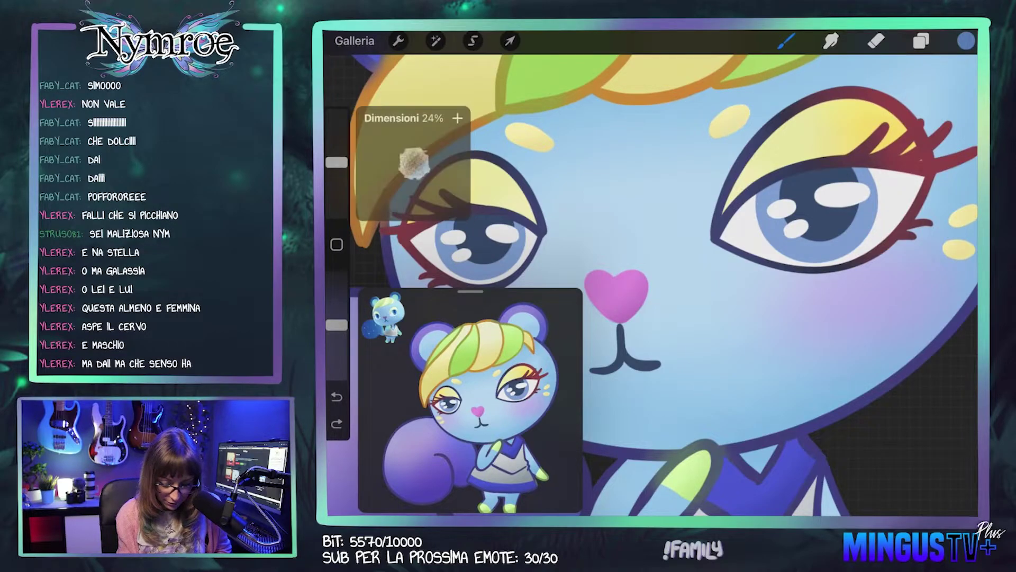
Step: Switch to a slightly darker blue and undo the stroke near the left eye
{"action": "left_click", "coordinate": [966, 41]}
{"action": "left_click", "coordinate": [859, 196]}
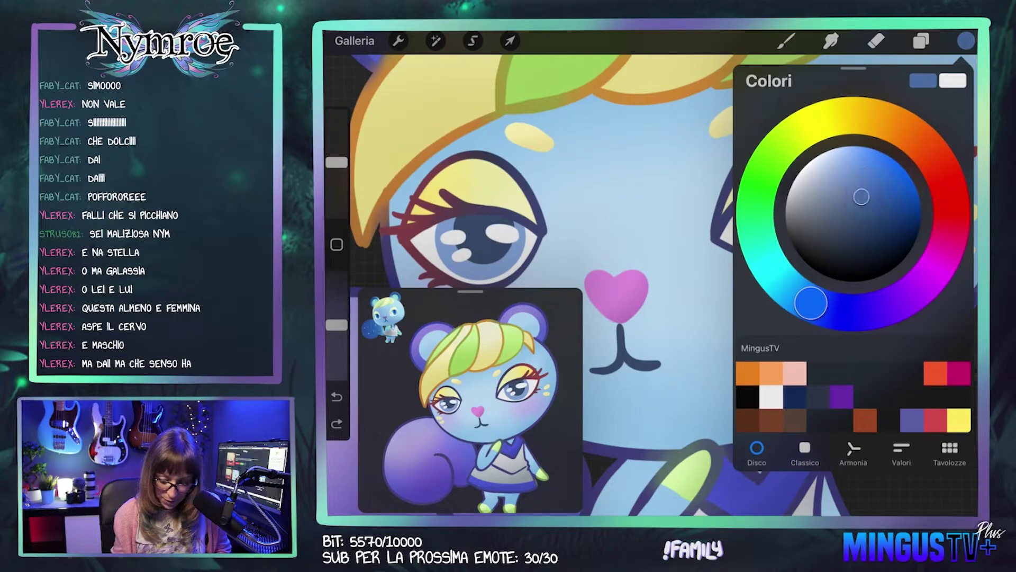
{"action": "left_click", "coordinate": [967, 41]}
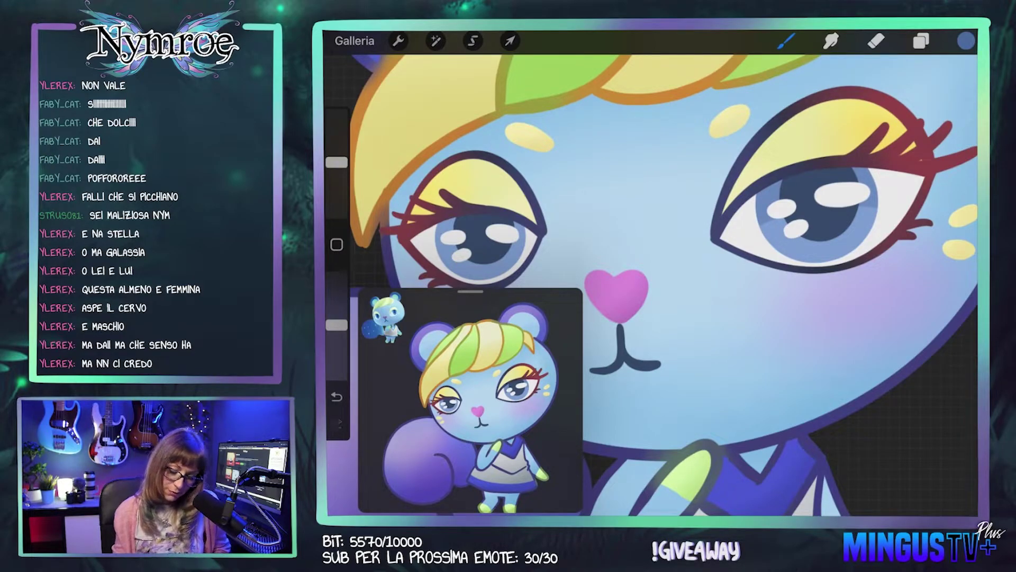
{"action": "left_click_drag", "start_coordinate": [616, 294], "coordinate": [692, 294]}
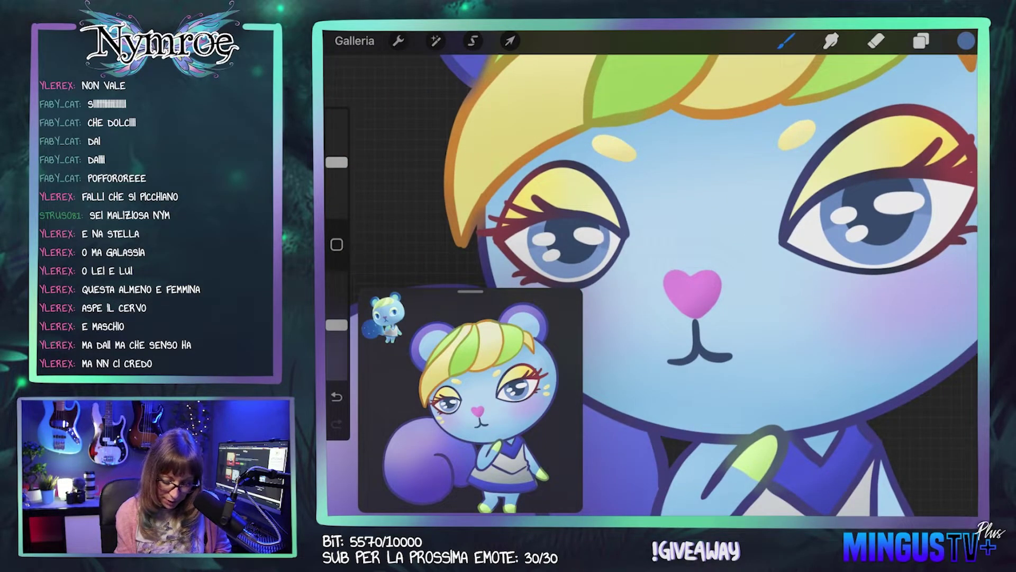
{"action": "key", "text": "ctrl+z"}
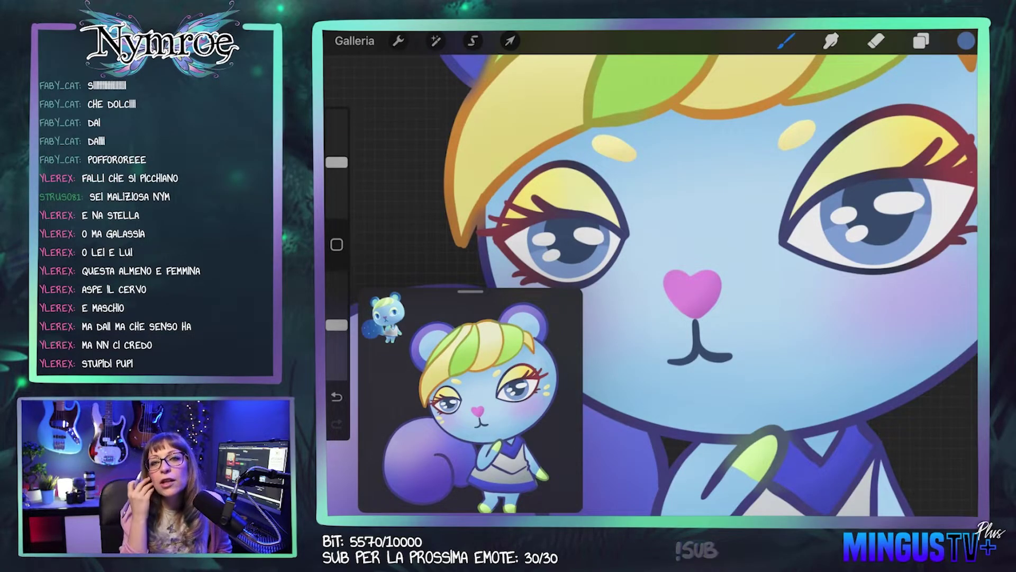
{"action": "scroll", "coordinate": [651, 273], "scroll_direction": "right", "scroll_amount": 3}
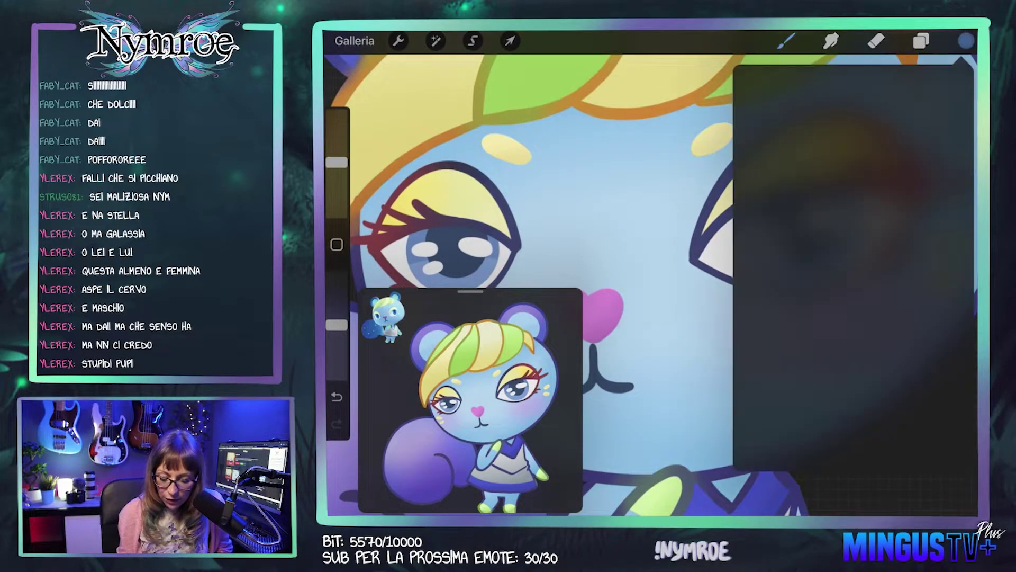
Step: Change the colour to a pale yellow and brush it along the right iris
{"action": "left_click", "coordinate": [832, 119]}
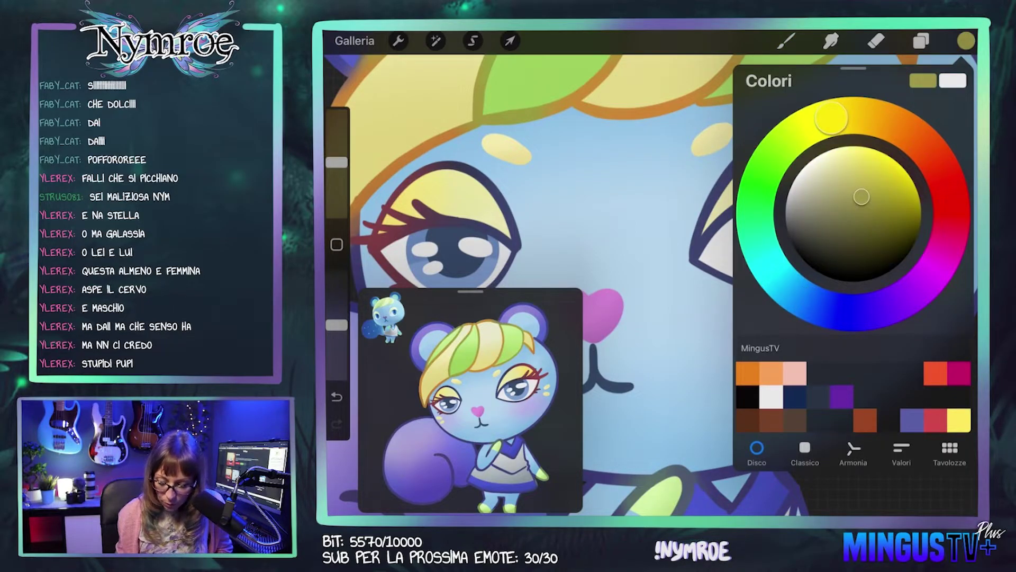
{"action": "left_click", "coordinate": [958, 420]}
{"action": "left_click_drag", "start_coordinate": [864, 147], "coordinate": [843, 151]}
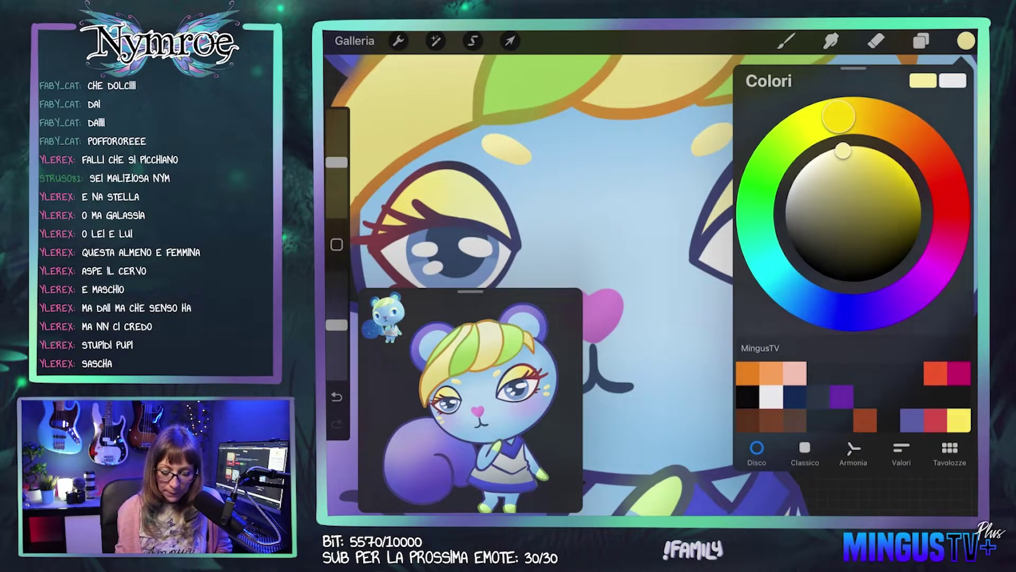
{"action": "left_click", "coordinate": [788, 40]}
{"action": "left_click_drag", "start_coordinate": [789, 281], "coordinate": [835, 268]}
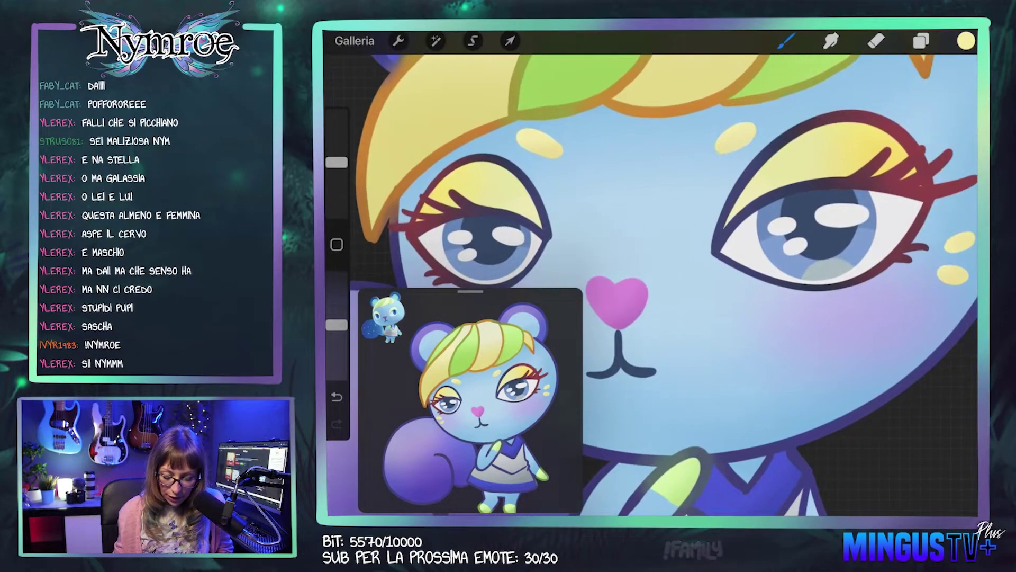
{"action": "key", "text": "ctrl+z"}
{"action": "left_click_drag", "start_coordinate": [805, 274], "coordinate": [836, 268]}
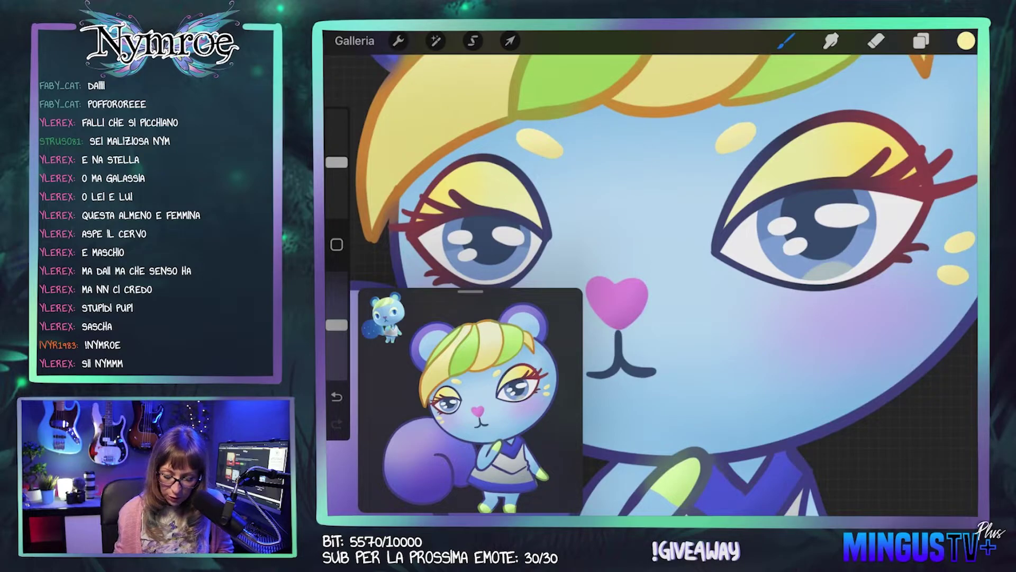
Step: Rework the pale-yellow shading on the lower right iris, undoing the extra strokes
{"action": "scroll", "coordinate": [667, 272], "scroll_direction": "left", "scroll_amount": 3}
{"action": "scroll", "coordinate": [667, 273], "scroll_direction": "left", "scroll_amount": 2}
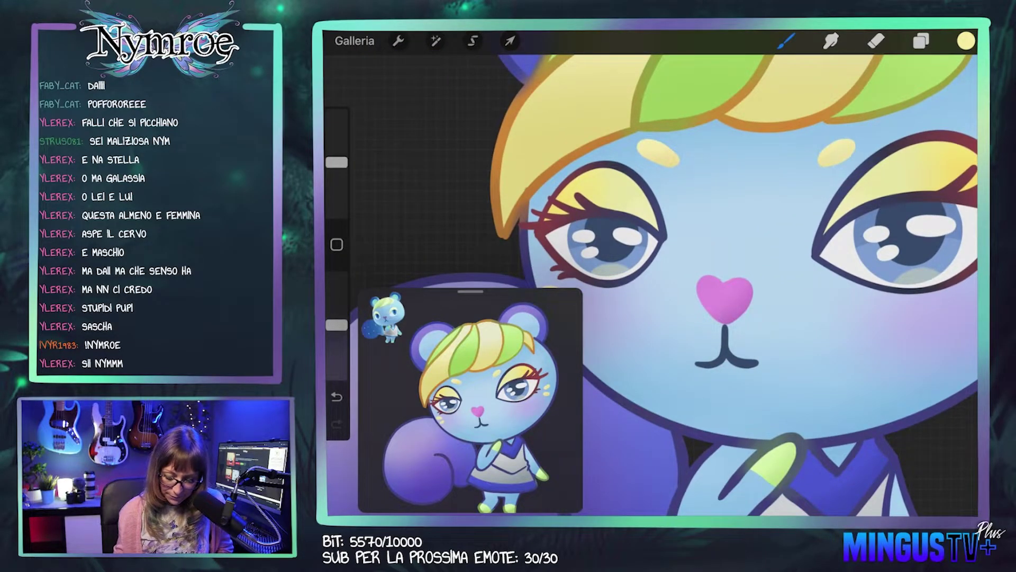
{"action": "scroll", "coordinate": [731, 286], "scroll_direction": "down", "scroll_amount": 2}
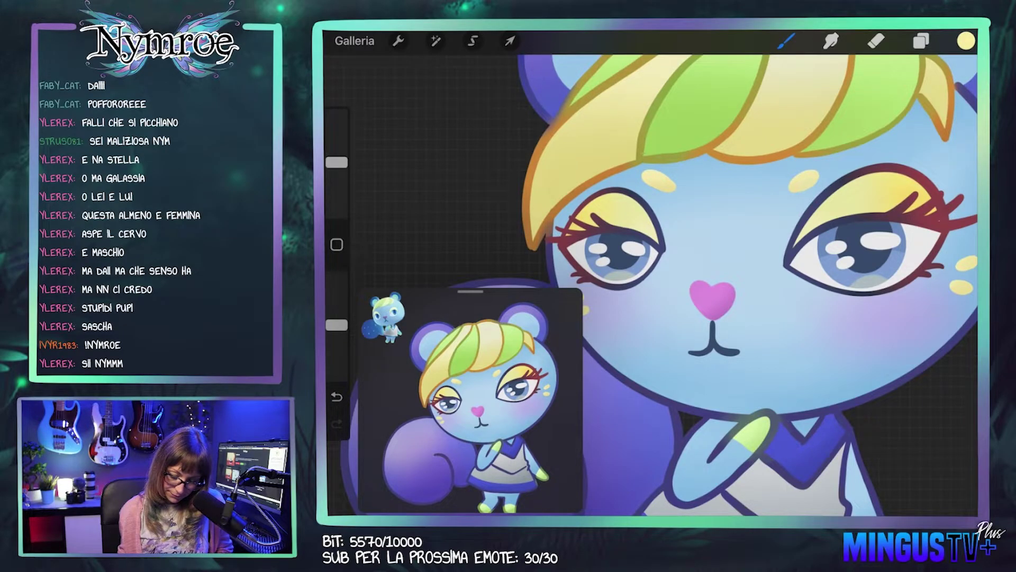
{"action": "scroll", "coordinate": [652, 273], "scroll_direction": "up", "scroll_amount": 2}
{"action": "key", "text": "e"}
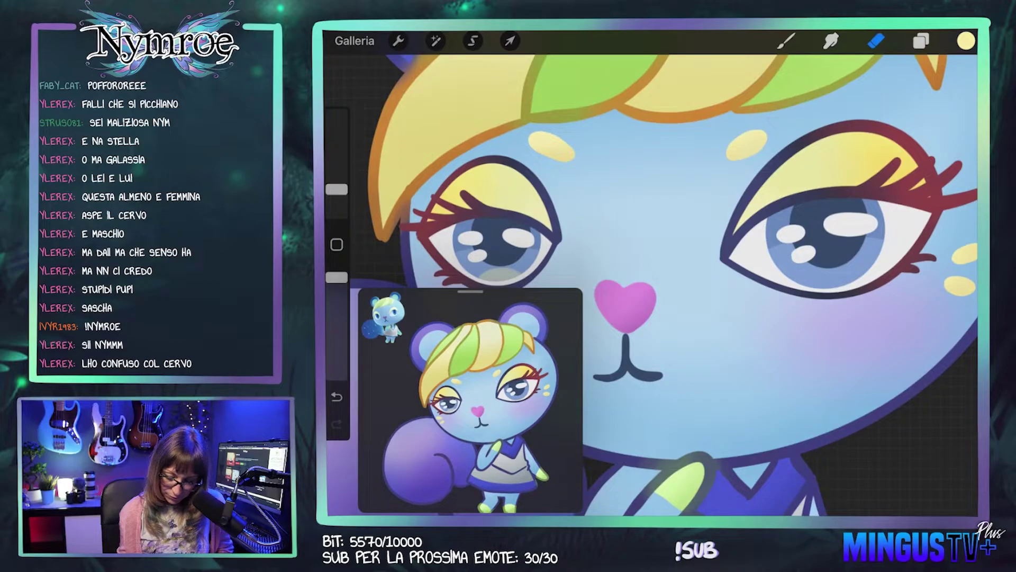
{"action": "key", "text": "b"}
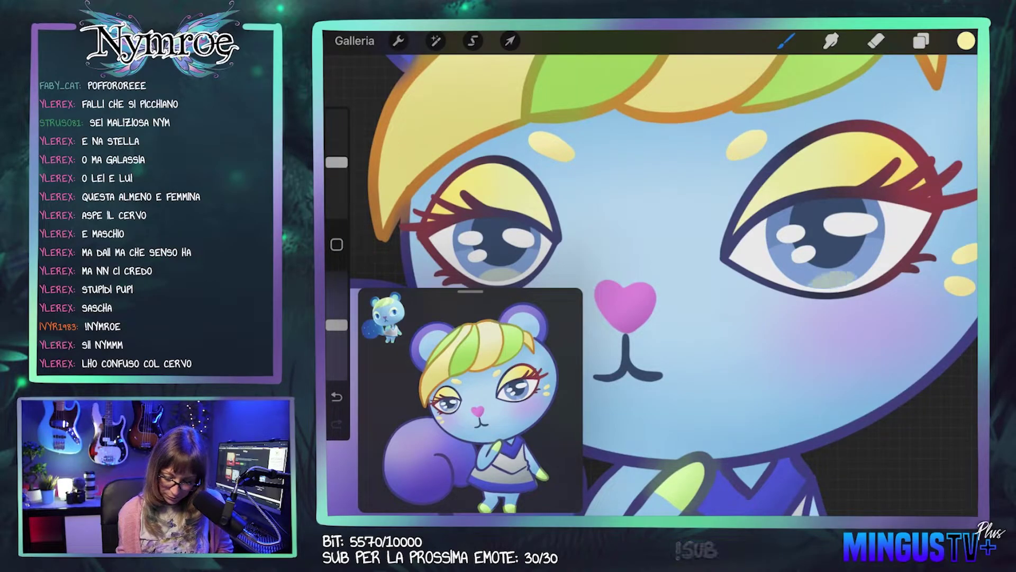
{"action": "key", "text": "ctrl+z"}
{"action": "left_click_drag", "start_coordinate": [811, 284], "coordinate": [861, 275]}
{"action": "key", "text": "ctrl+z"}
{"action": "key", "text": "ctrl+z"}
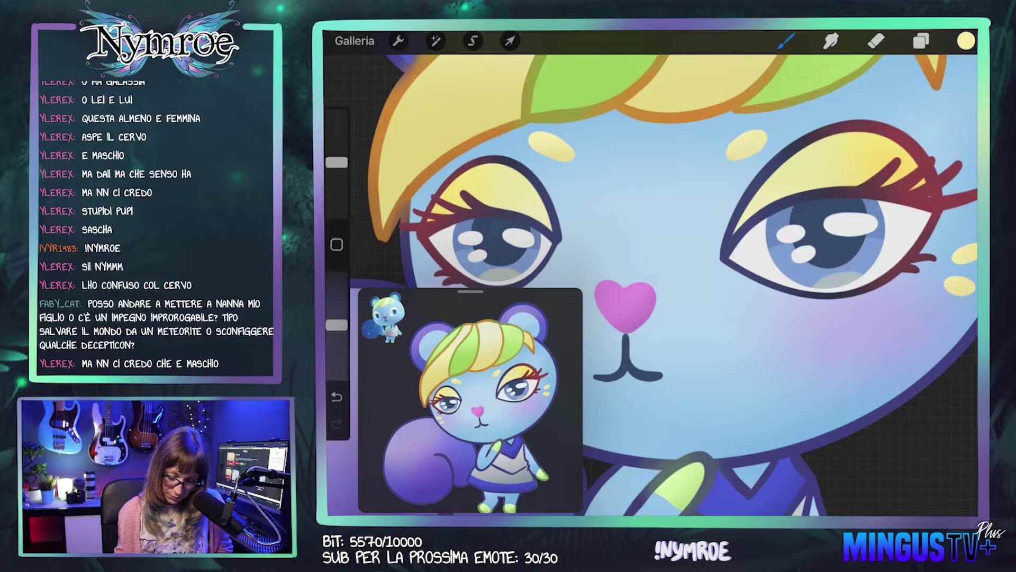
{"action": "left_click", "coordinate": [921, 41]}
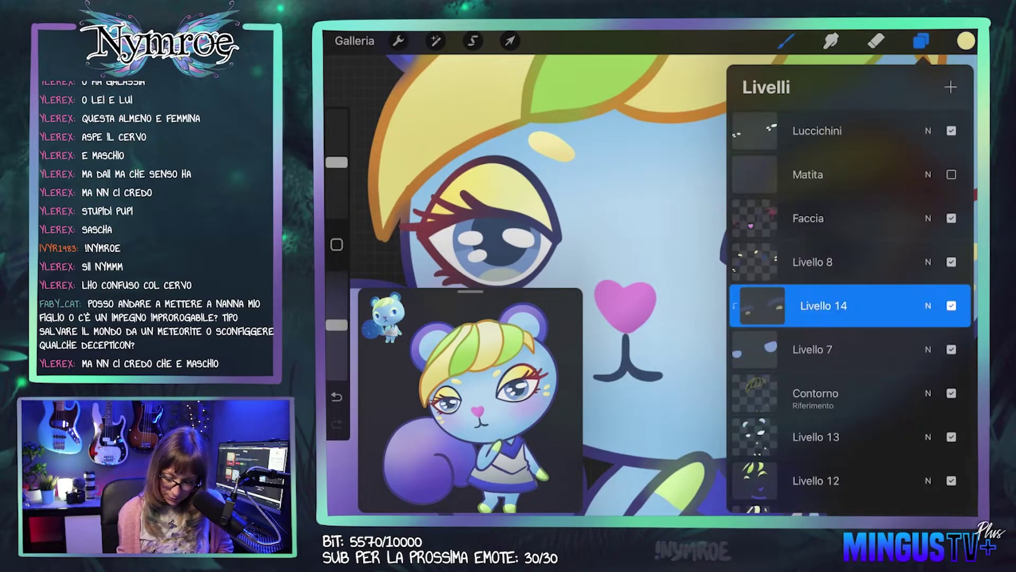
{"action": "left_click", "coordinate": [812, 261]}
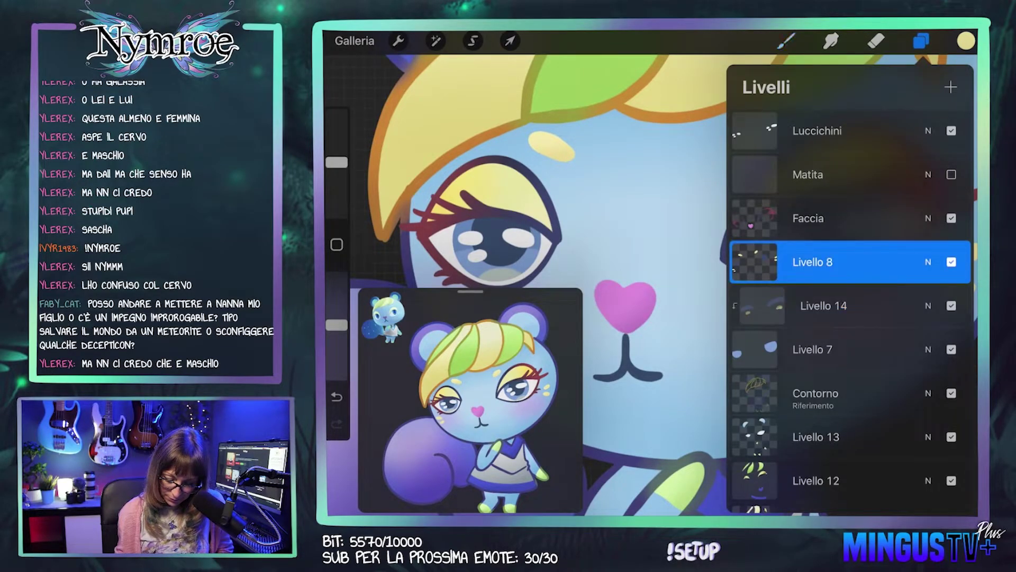
{"action": "left_click", "coordinate": [951, 87]}
{"action": "left_click", "coordinate": [755, 261]}
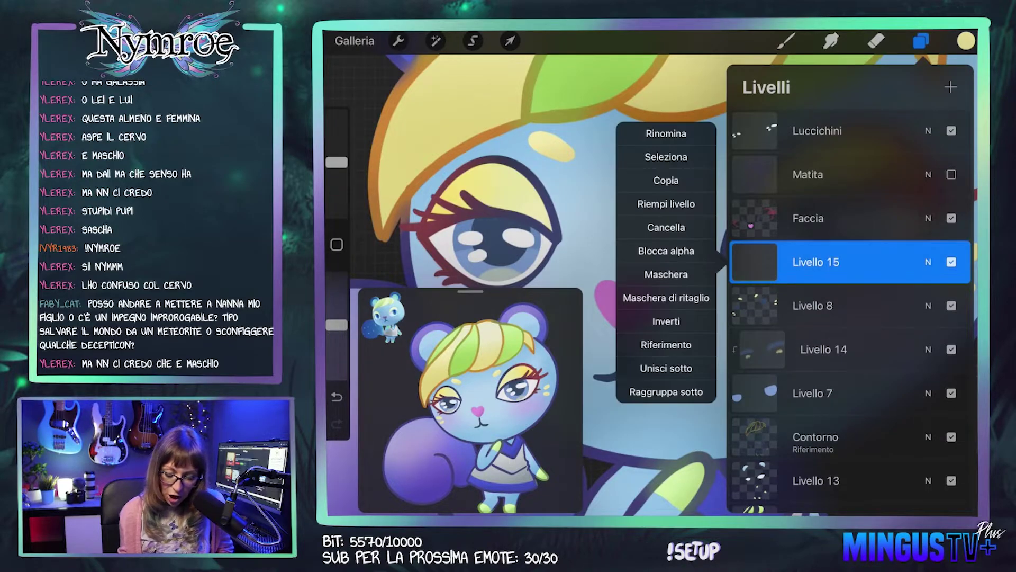
{"action": "left_click", "coordinate": [666, 297]}
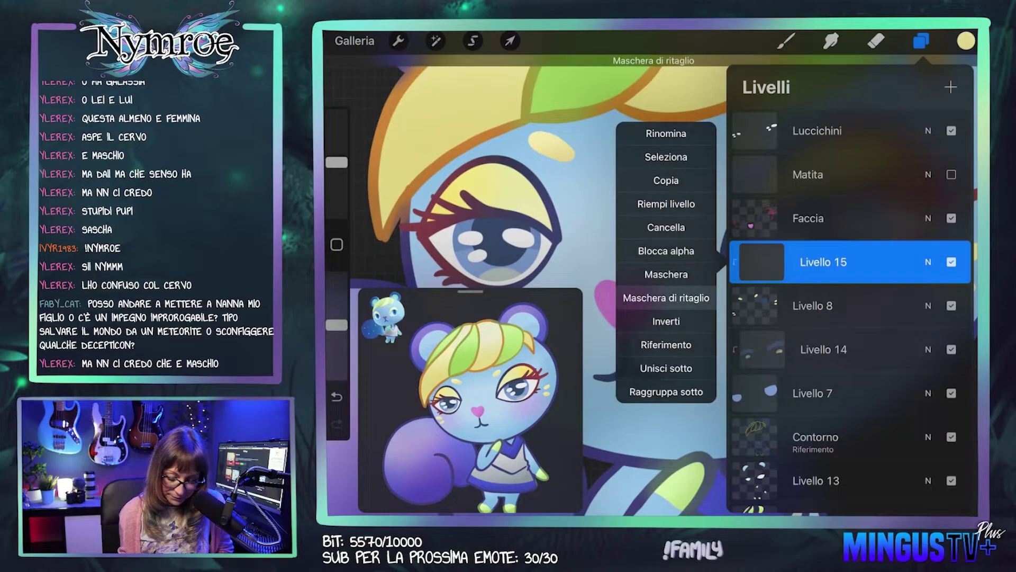
{"action": "left_click", "coordinate": [786, 41]}
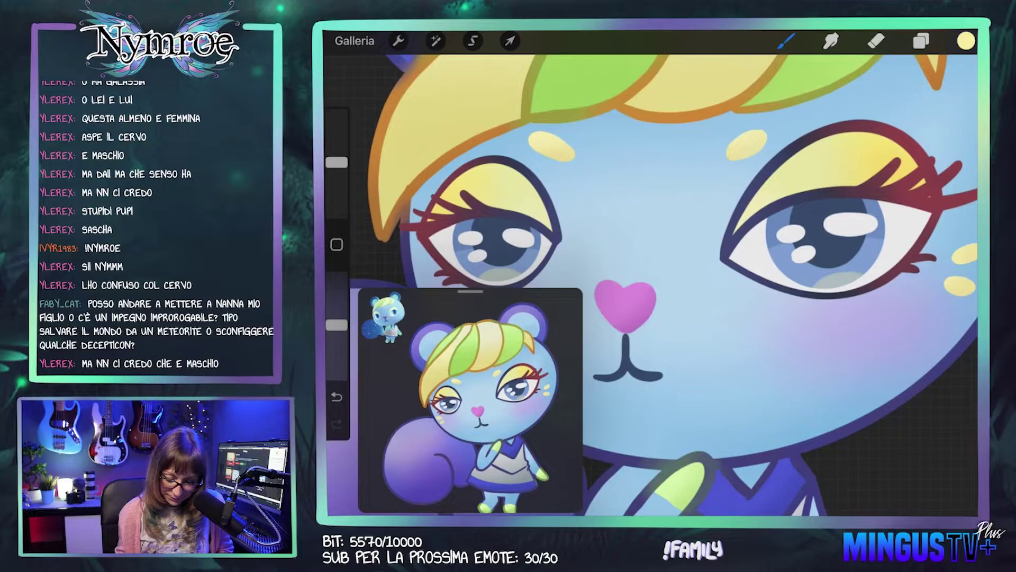
{"action": "left_click", "coordinate": [813, 185]}
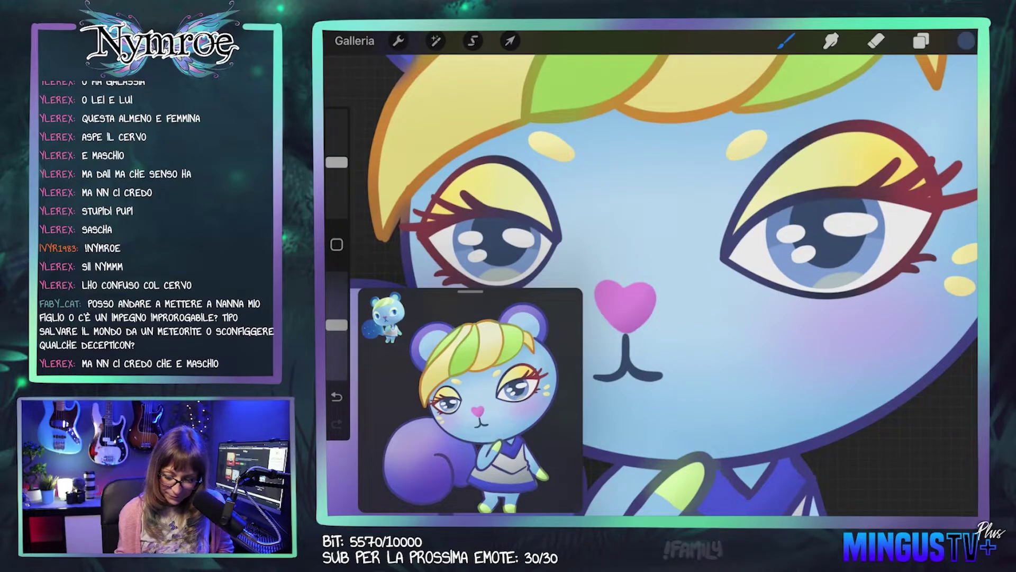
{"action": "left_click", "coordinate": [966, 40]}
{"action": "left_click_drag", "start_coordinate": [854, 225], "coordinate": [854, 237]}
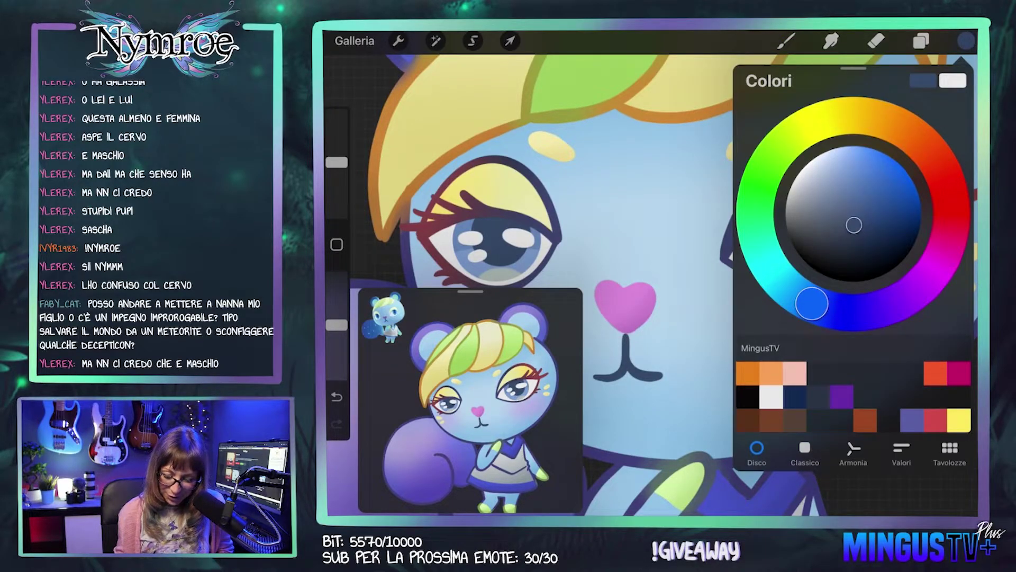
{"action": "left_click", "coordinate": [966, 41]}
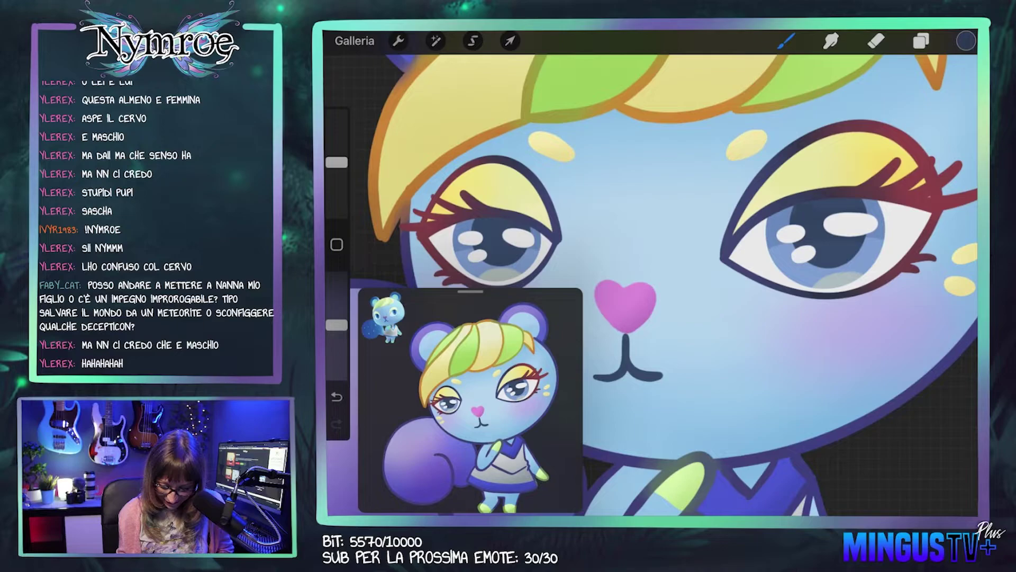
{"action": "key", "text": "ctrl+z"}
{"action": "left_click", "coordinate": [966, 41]}
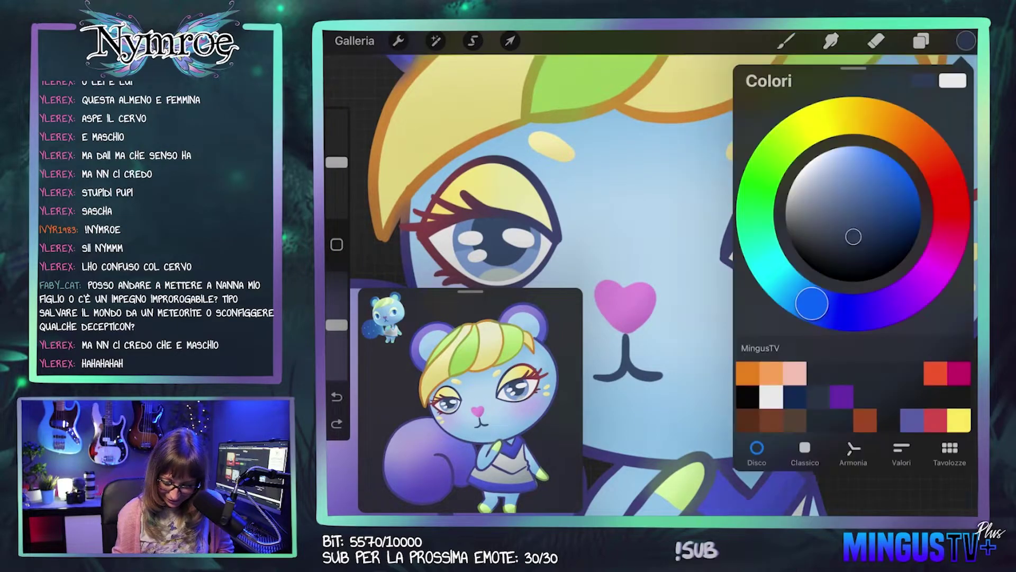
{"action": "left_click_drag", "start_coordinate": [854, 236], "coordinate": [854, 248]}
{"action": "left_click", "coordinate": [787, 40]}
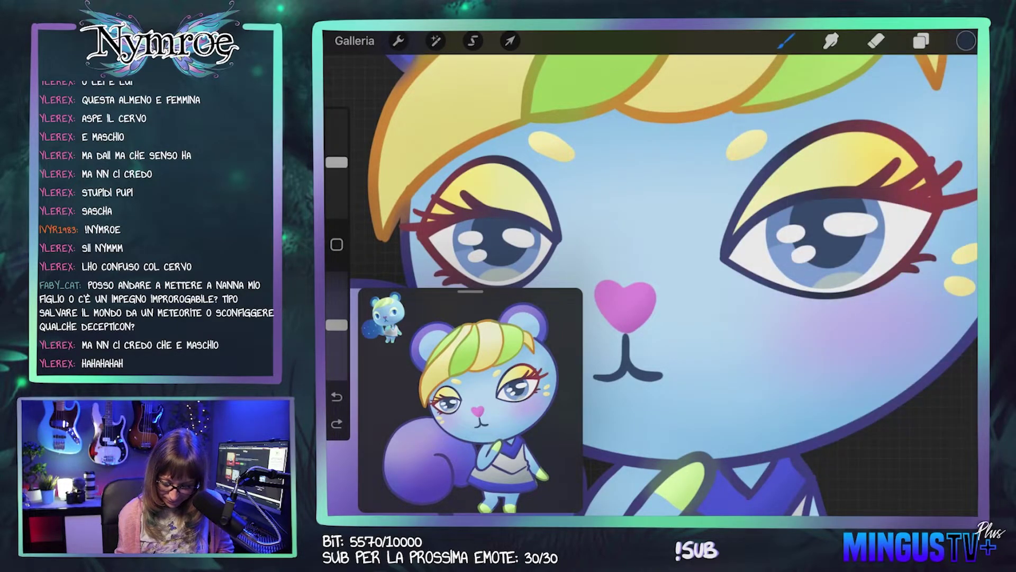
{"action": "left_click_drag", "start_coordinate": [794, 233], "coordinate": [827, 216]}
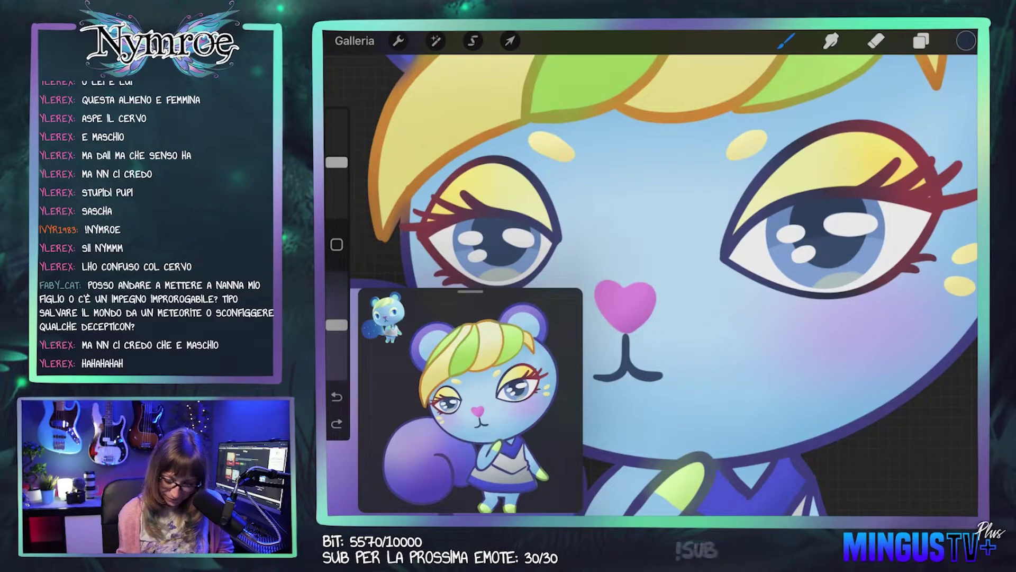
{"action": "left_click_drag", "start_coordinate": [624, 307], "coordinate": [731, 307]}
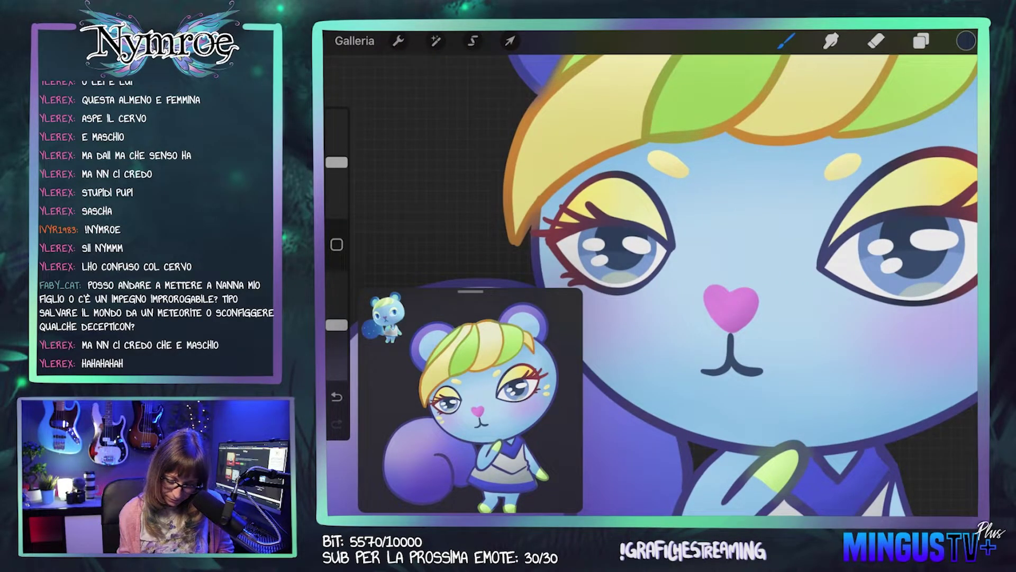
{"action": "scroll", "coordinate": [704, 286], "scroll_direction": "down", "scroll_amount": 2}
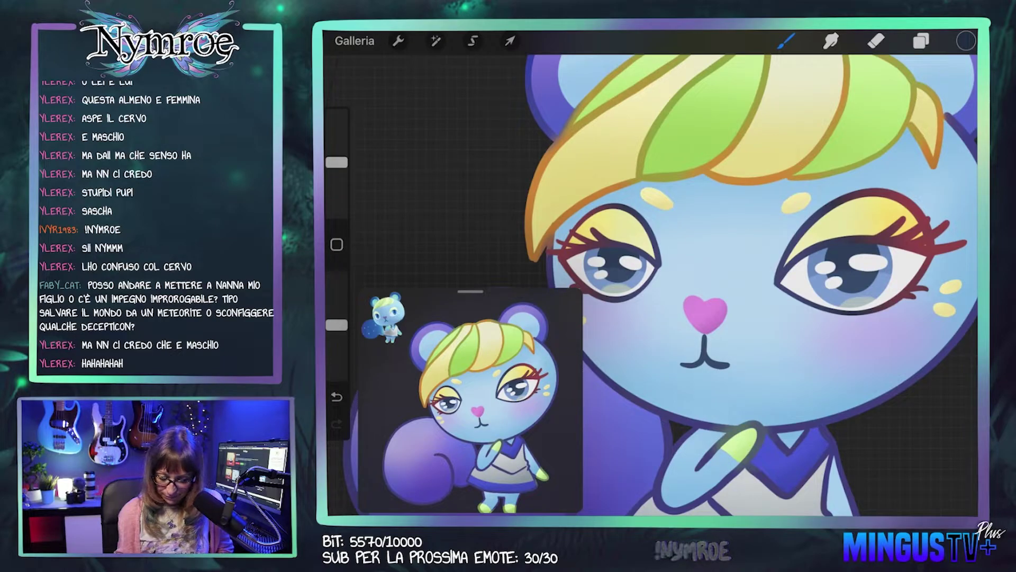
Step: Select Livello 9, restoring the Bozza layer after deleting it by mistake
{"action": "left_click", "coordinate": [922, 41]}
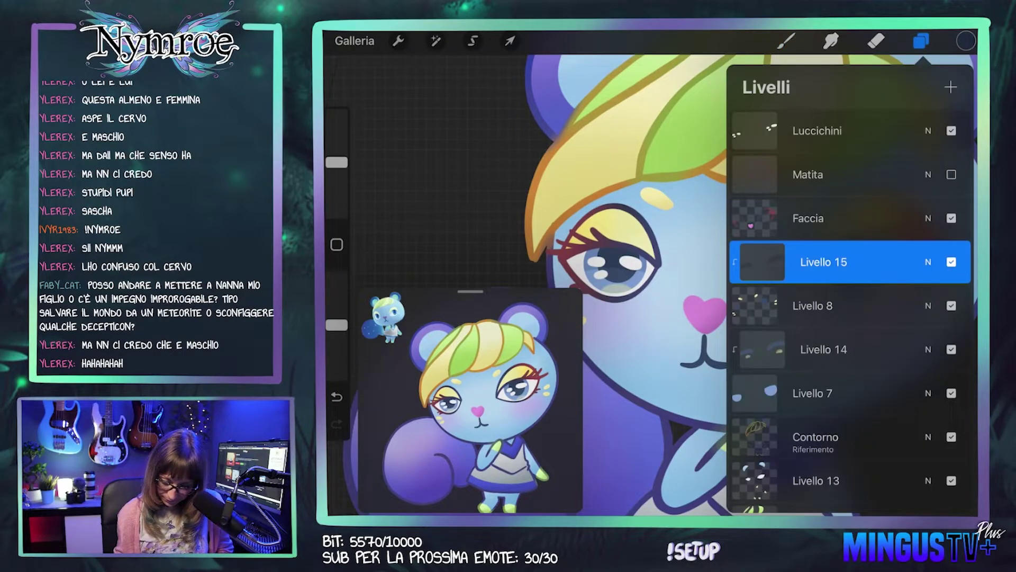
{"action": "scroll", "coordinate": [850, 312], "scroll_direction": "down", "scroll_amount": 5}
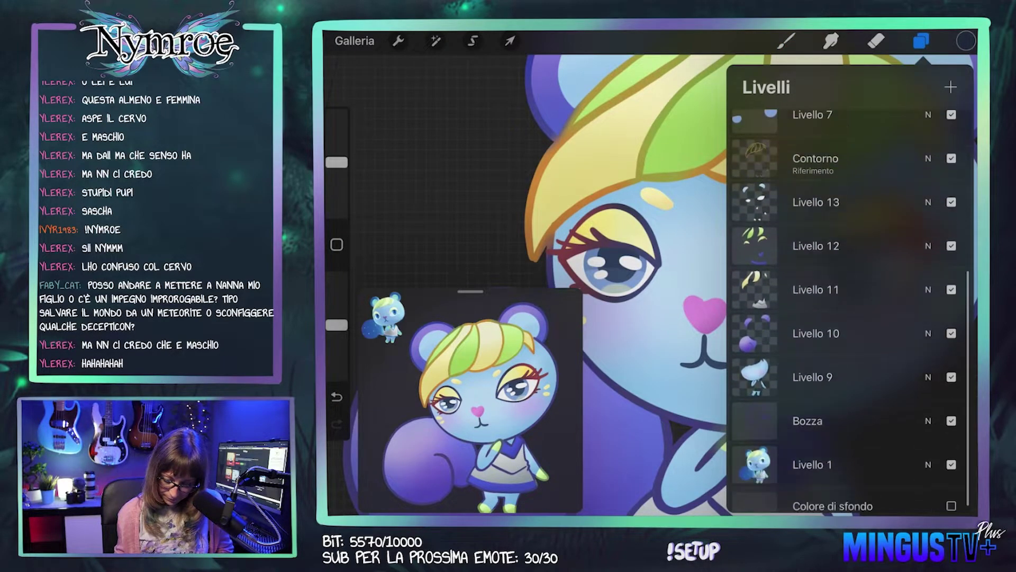
{"action": "left_click", "coordinate": [813, 370]}
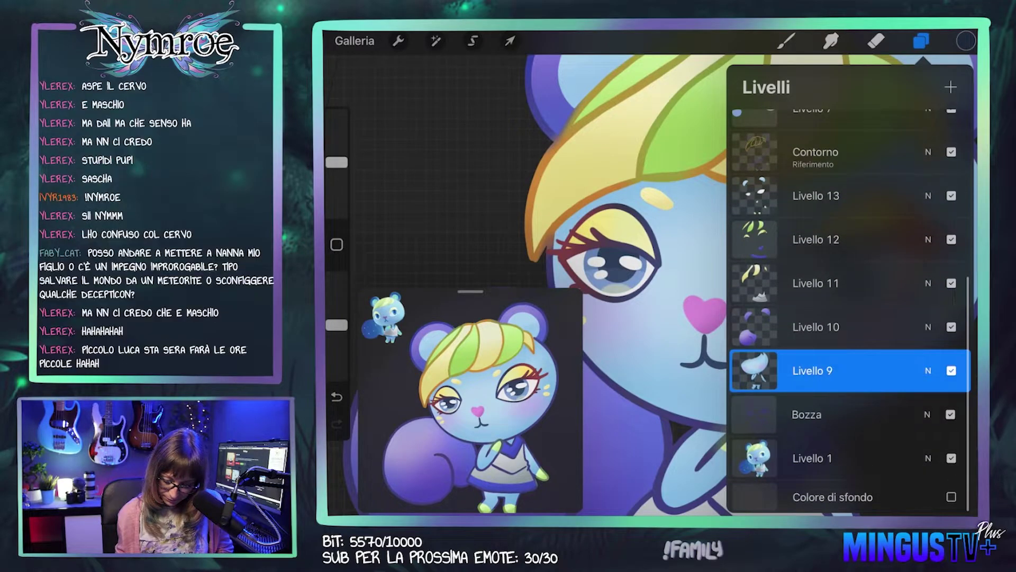
{"action": "left_click_drag", "start_coordinate": [873, 414], "coordinate": [767, 414]}
{"action": "left_click", "coordinate": [937, 415]}
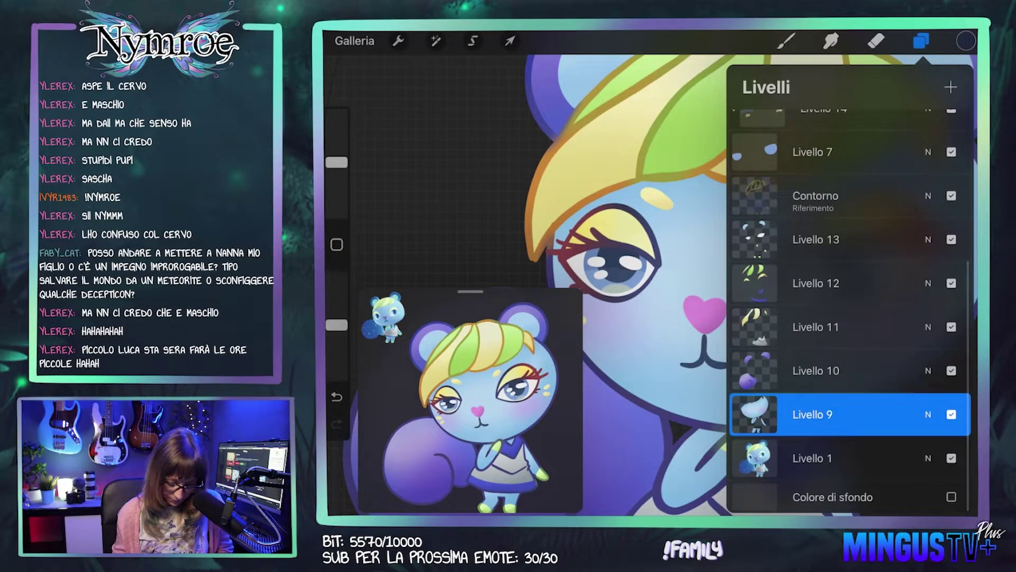
{"action": "left_click", "coordinate": [337, 397]}
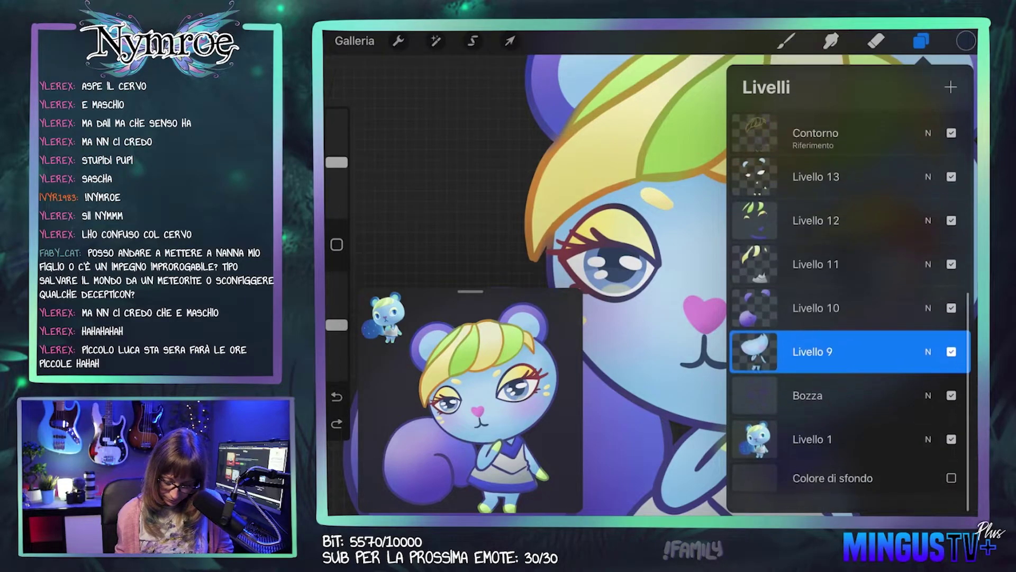
{"action": "left_click", "coordinate": [813, 458]}
{"action": "left_click", "coordinate": [808, 415]}
{"action": "left_click", "coordinate": [813, 371]}
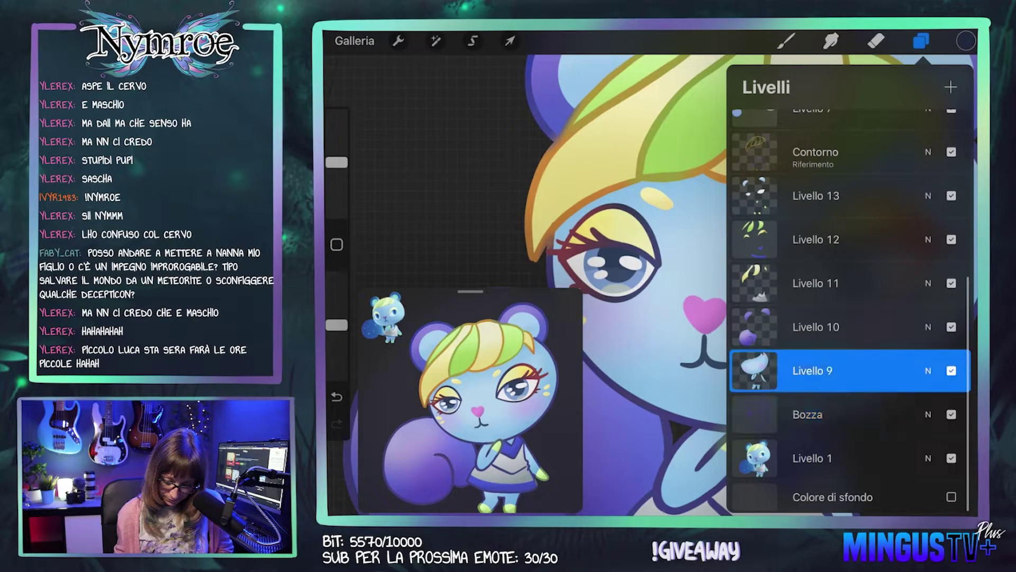
Step: Add Livello 16 above Livello 9, clip it as a mask, and return to the canvas
{"action": "left_click", "coordinate": [951, 87]}
{"action": "left_click", "coordinate": [816, 370]}
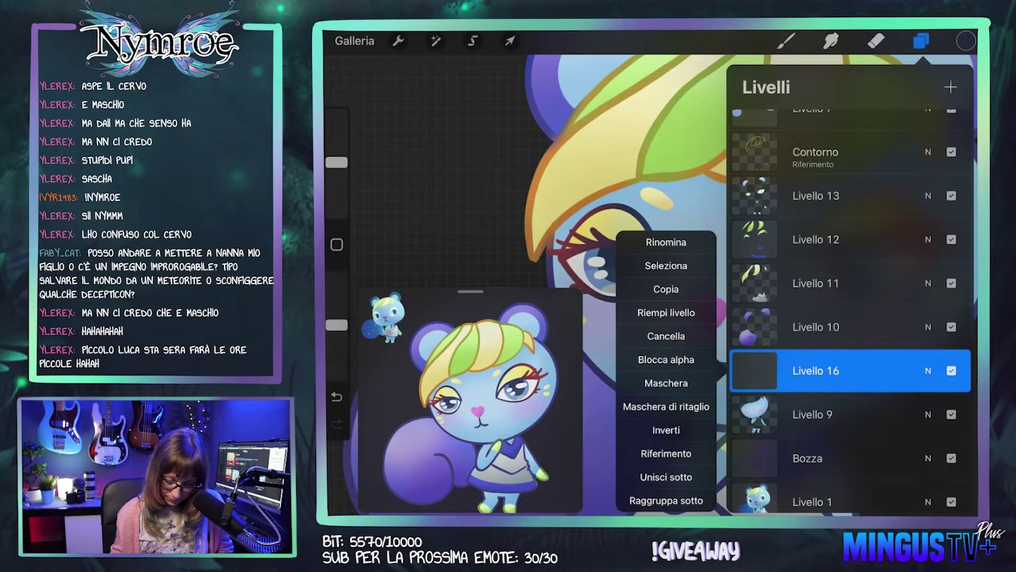
{"action": "left_click", "coordinate": [666, 406]}
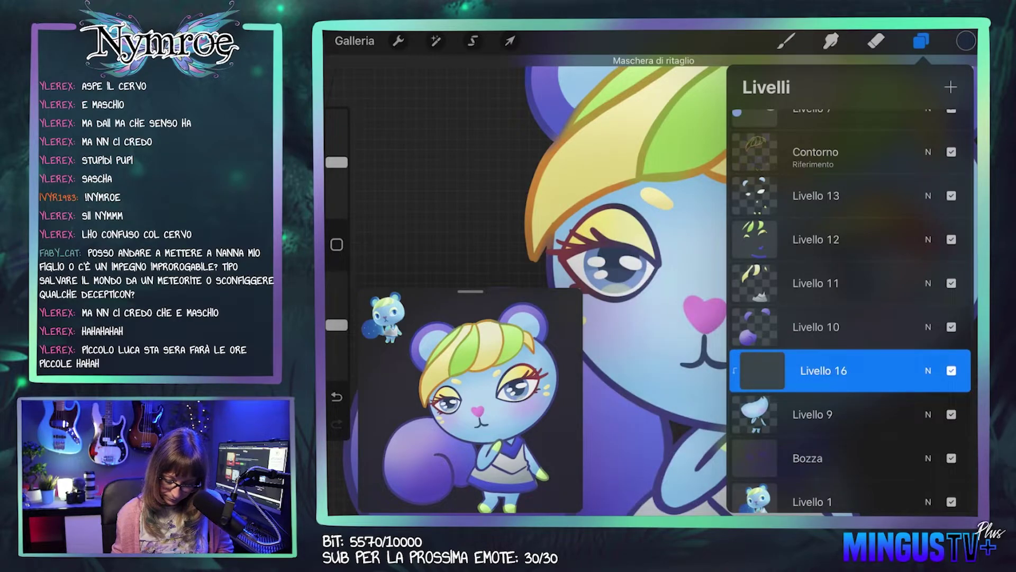
{"action": "left_click", "coordinate": [786, 41]}
{"action": "left_click_drag", "start_coordinate": [625, 265], "coordinate": [561, 201]}
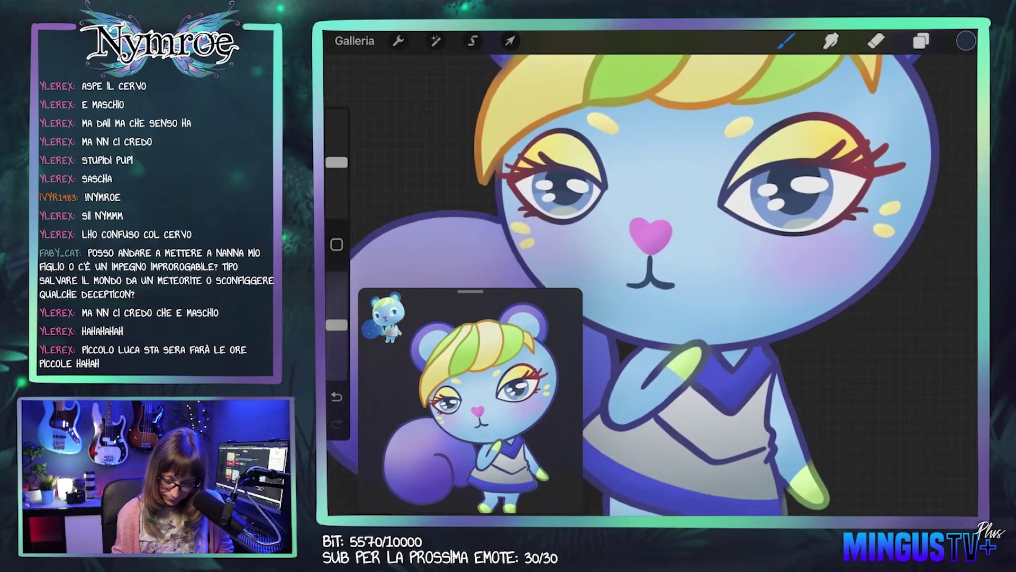
Step: Set the painting colour to a light blue from the colour picker
{"action": "left_click", "coordinate": [782, 292]}
{"action": "left_click", "coordinate": [966, 41]}
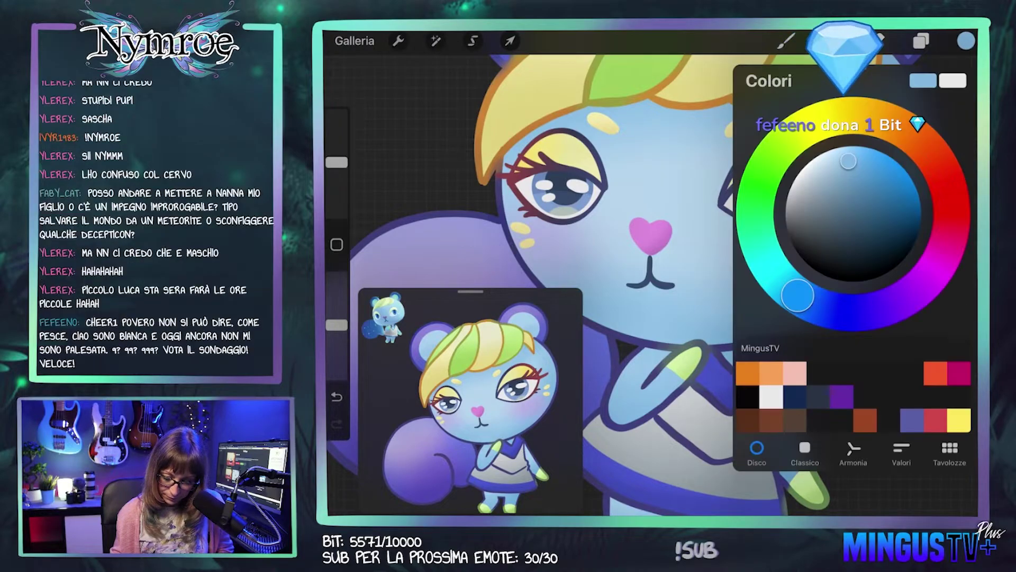
{"action": "left_click", "coordinate": [966, 41]}
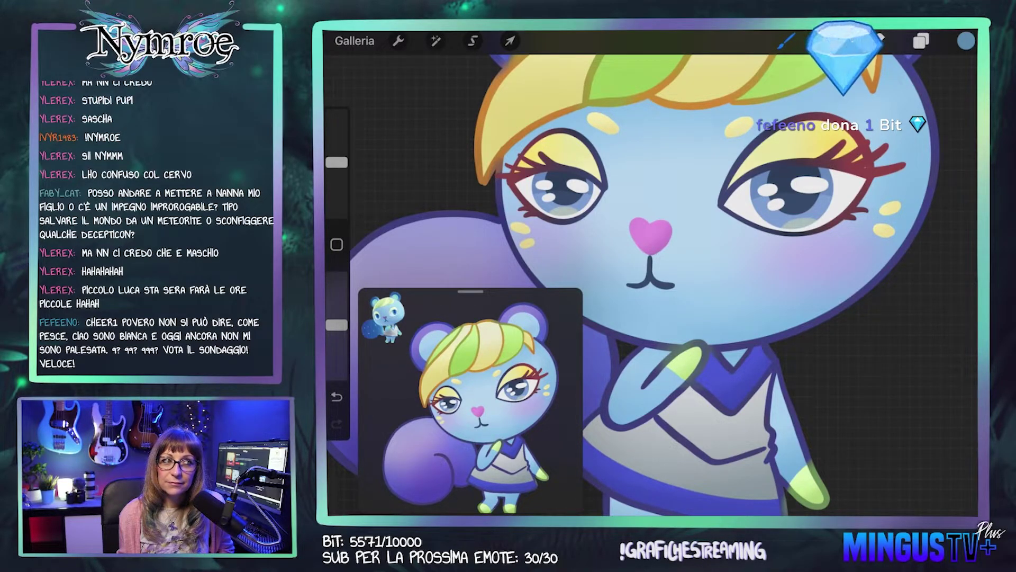
{"action": "scroll", "coordinate": [651, 286], "scroll_direction": "down", "scroll_amount": 2}
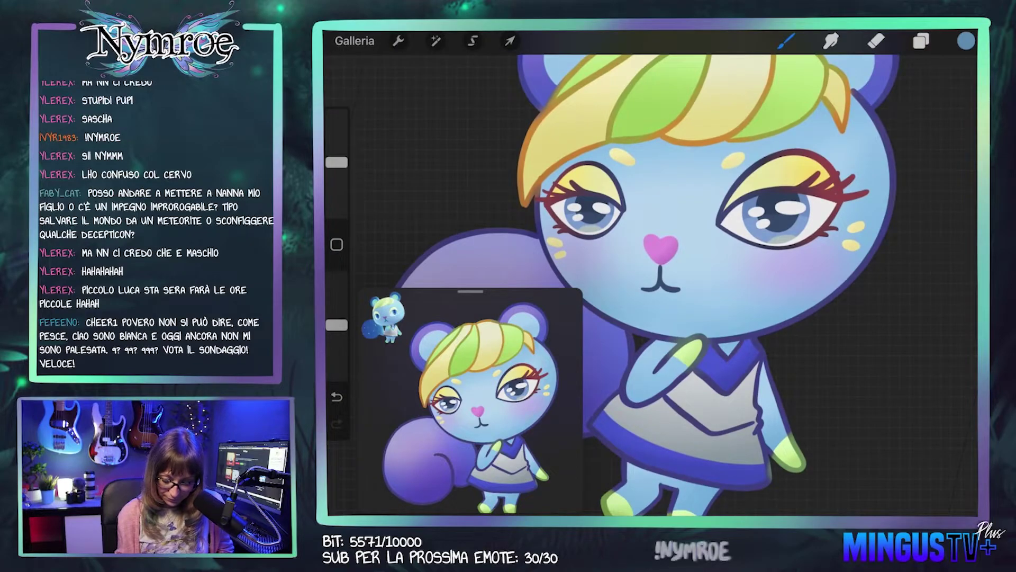
Step: Try light blue strokes on the squirrel's cheek and chin line, undoing each
{"action": "left_click_drag", "start_coordinate": [797, 317], "coordinate": [749, 327]}
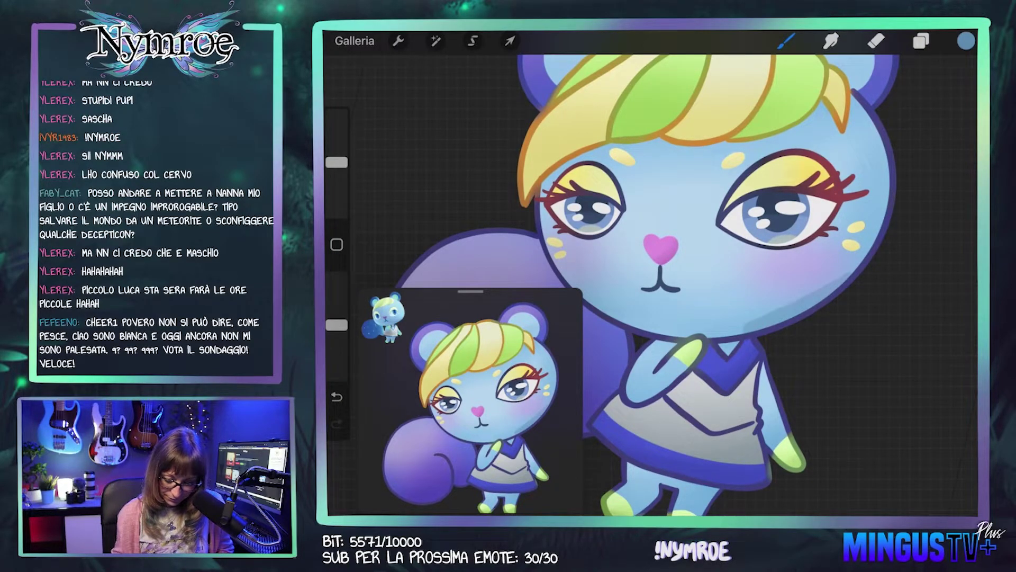
{"action": "key", "text": "ctrl+z"}
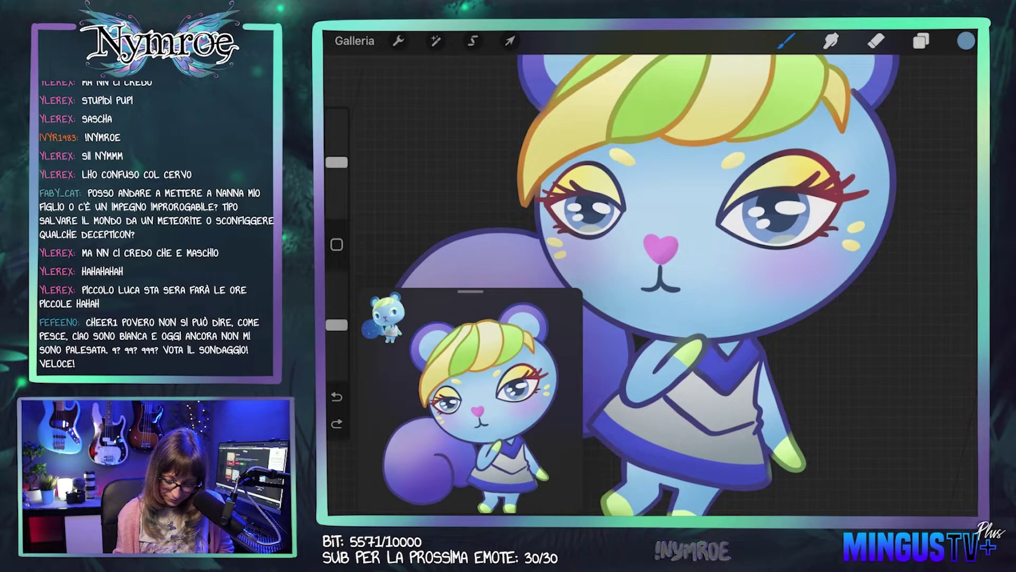
{"action": "left_click_drag", "start_coordinate": [847, 273], "coordinate": [712, 333]}
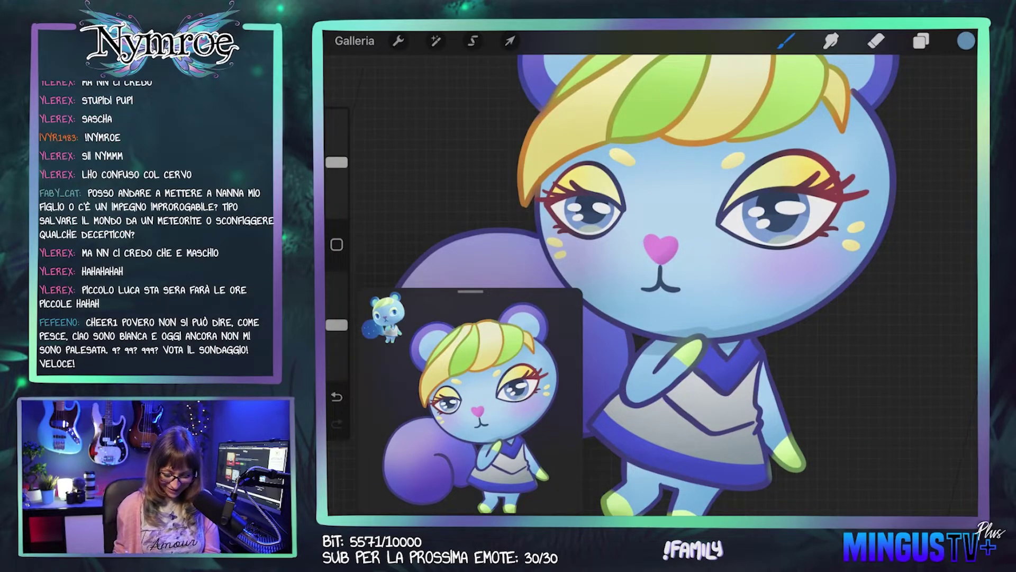
{"action": "key", "text": "ctrl+z"}
{"action": "scroll", "coordinate": [625, 286], "scroll_direction": "up", "scroll_amount": 2}
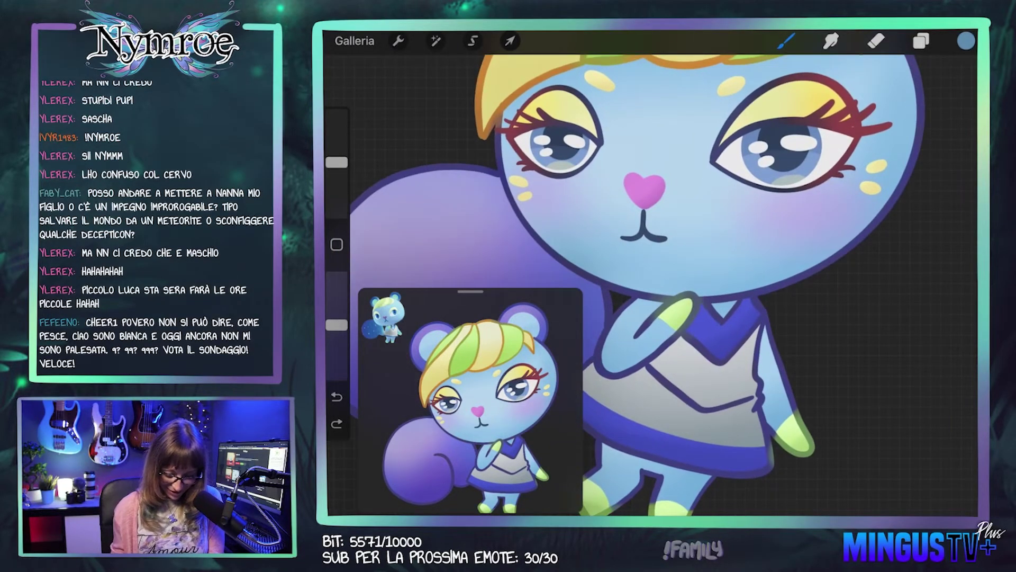
{"action": "scroll", "coordinate": [652, 273], "scroll_direction": "left", "scroll_amount": 3}
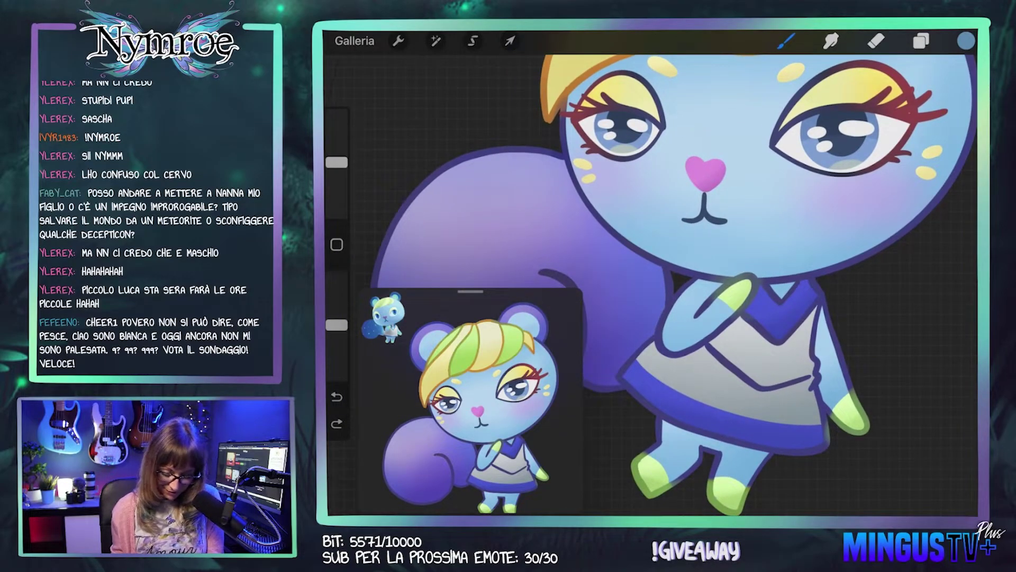
Step: Undo the remaining trial strokes near the collar and on the forehead
{"action": "key", "text": "ctrl+z"}
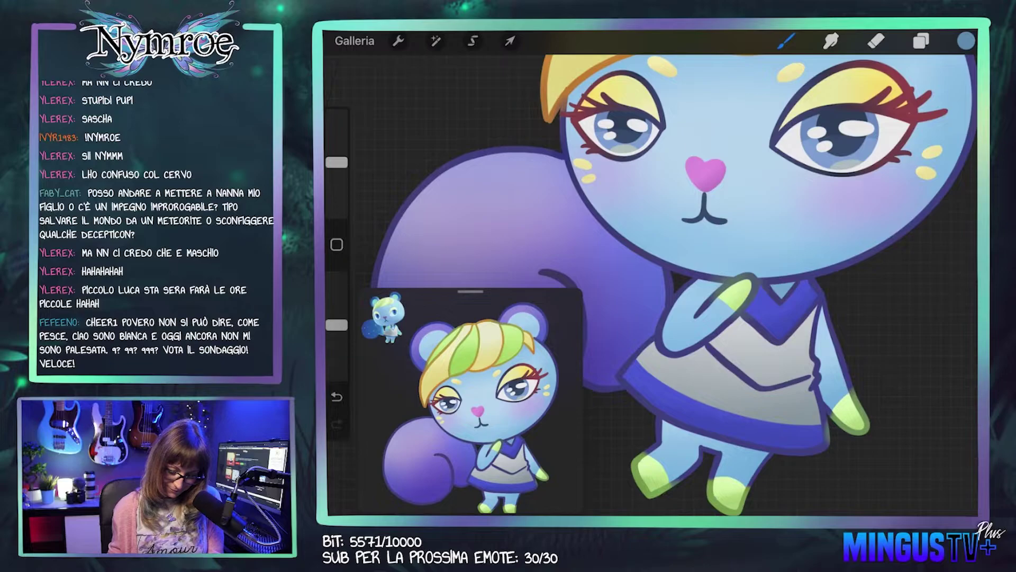
{"action": "scroll", "coordinate": [672, 286], "scroll_direction": "down", "scroll_amount": 2}
{"action": "scroll", "coordinate": [652, 273], "scroll_direction": "up", "scroll_amount": 2}
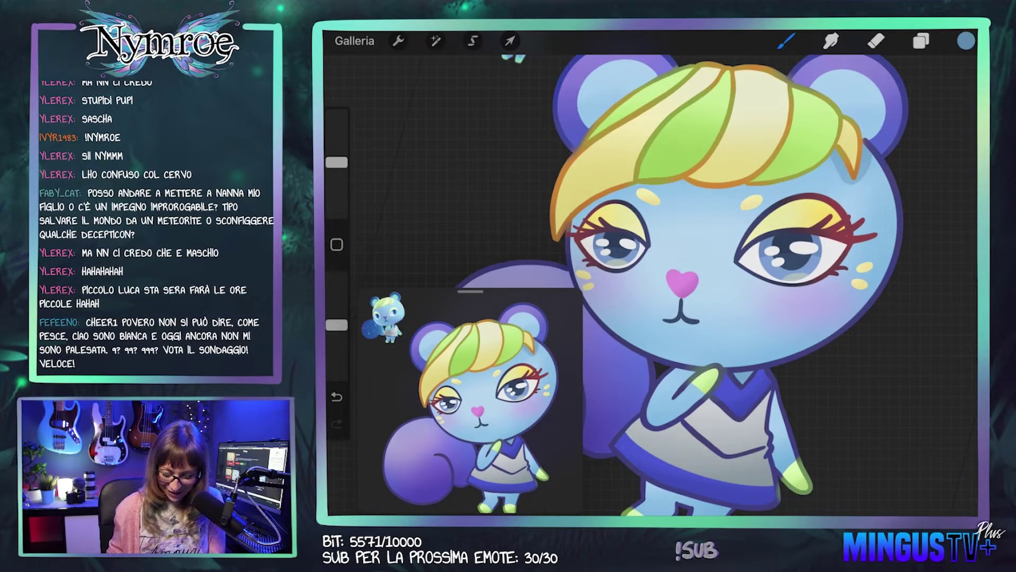
{"action": "key", "text": "ctrl+z"}
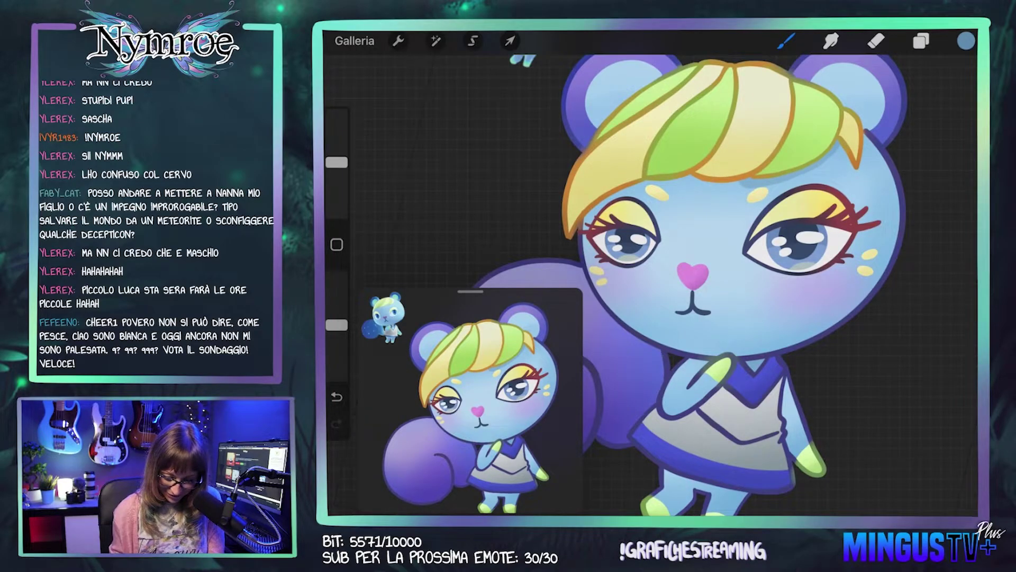
{"action": "key", "text": "ctrl+z"}
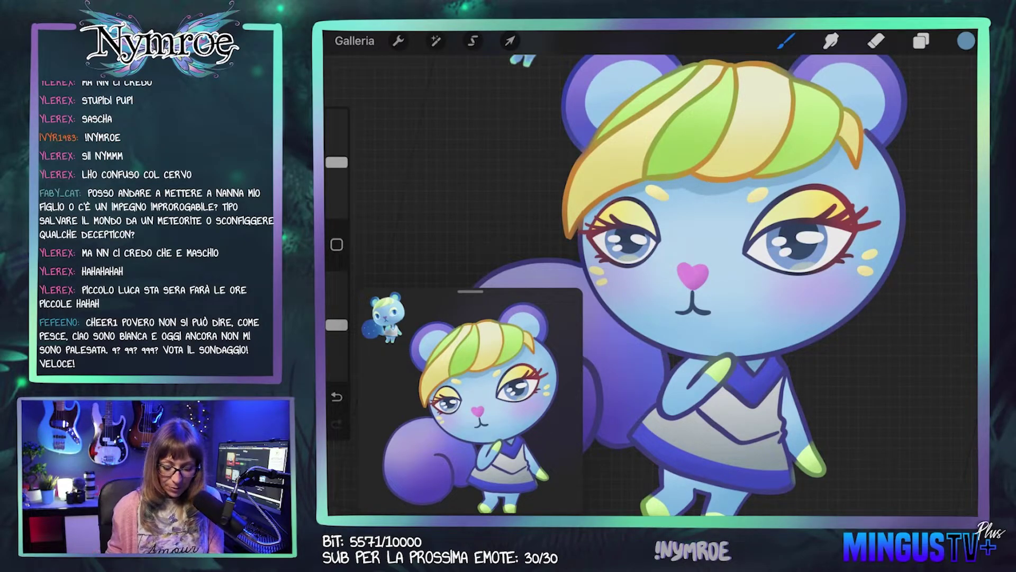
{"action": "key", "text": "ctrl+z"}
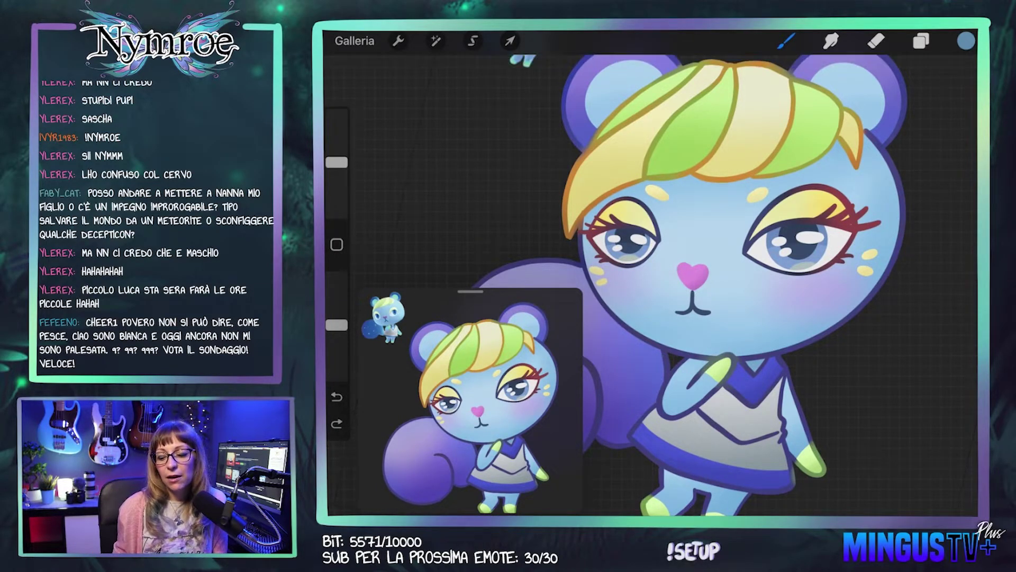
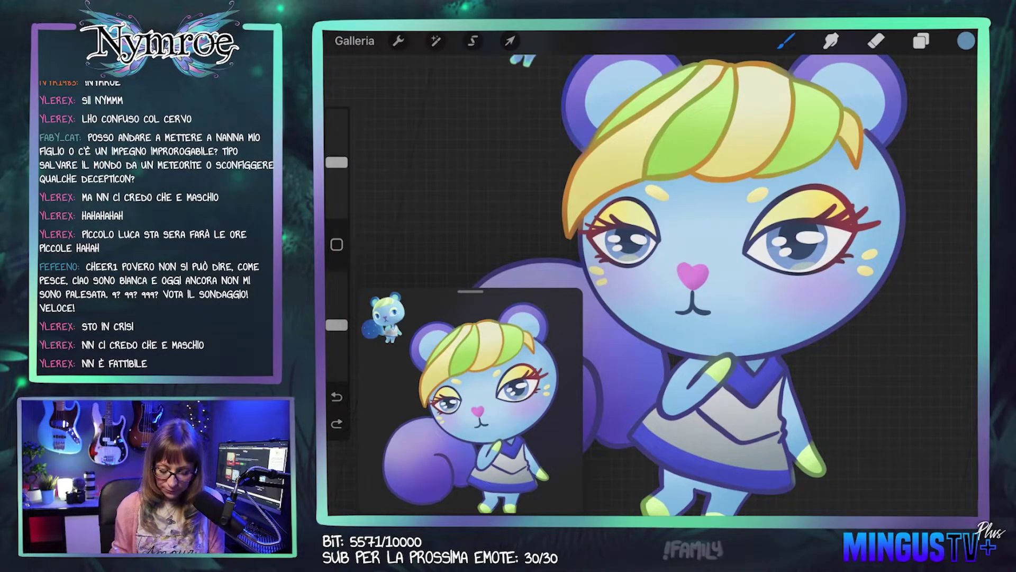
Step: Eyedrop the squirrel's forehead blue as the painting colour
{"action": "scroll", "coordinate": [672, 273], "scroll_direction": "up", "scroll_amount": 3}
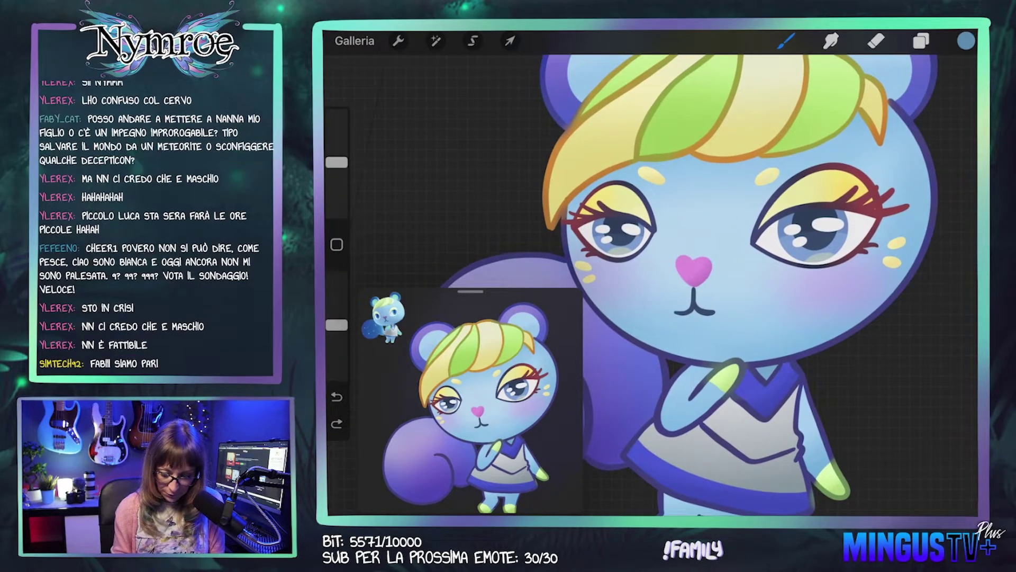
{"action": "left_click", "coordinate": [966, 40]}
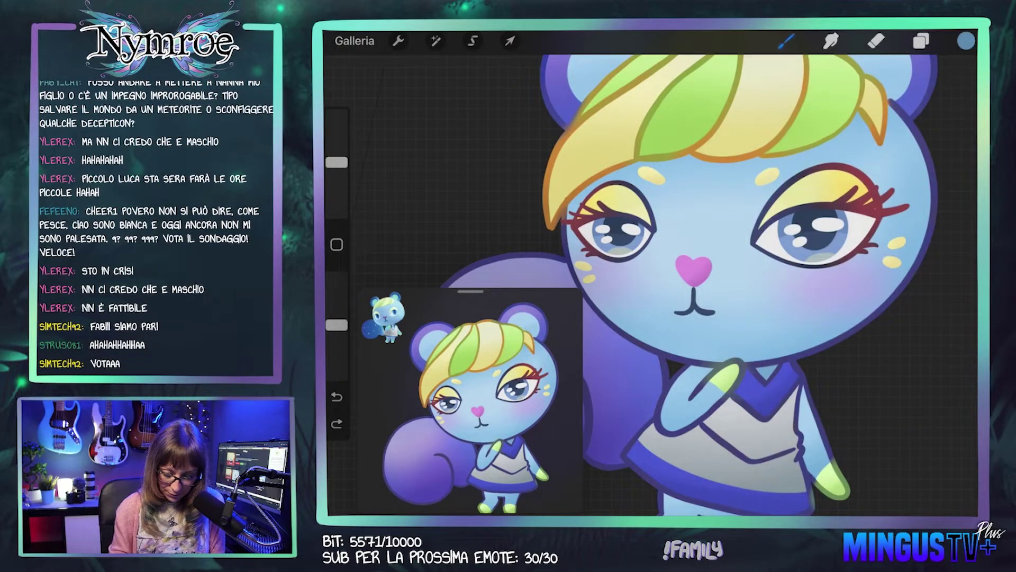
{"action": "left_click", "coordinate": [706, 148]}
{"action": "left_click", "coordinate": [966, 41]}
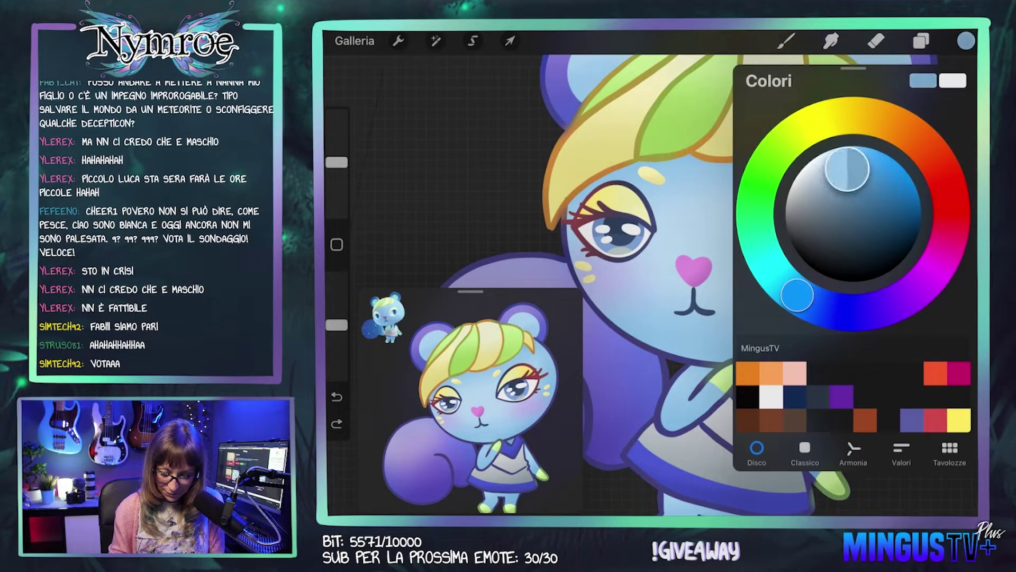
{"action": "left_click", "coordinate": [966, 41]}
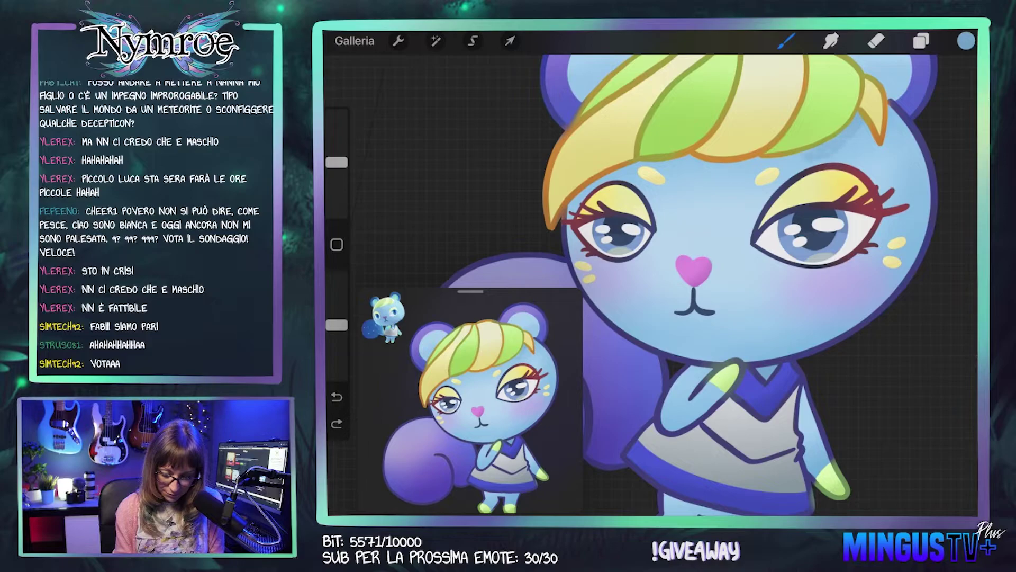
Step: Paint three trial shading strokes across the forehead, undoing each one
{"action": "left_click_drag", "start_coordinate": [746, 164], "coordinate": [660, 165]}
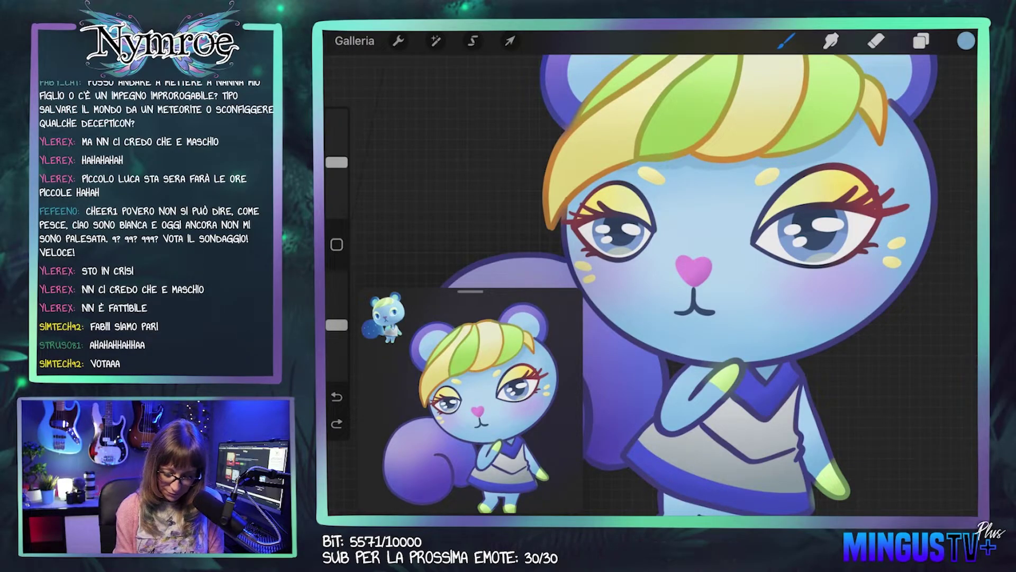
{"action": "key", "text": "ctrl+z"}
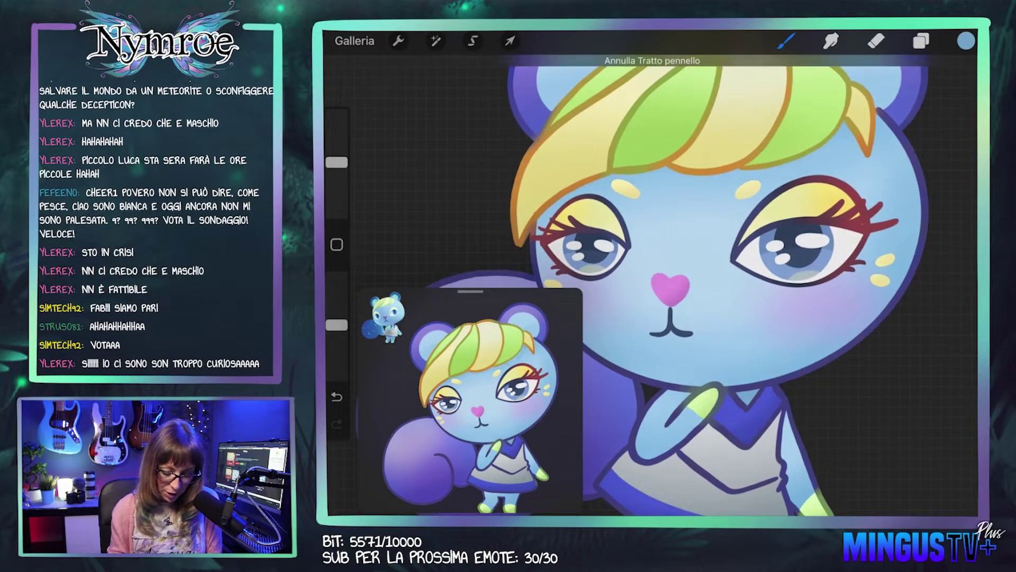
{"action": "mouse_move", "coordinate": [622, 179]}
{"action": "left_mouse_down"}
{"action": "mouse_move", "coordinate": [841, 138]}
{"action": "mouse_move", "coordinate": [887, 158]}
{"action": "left_mouse_up"}
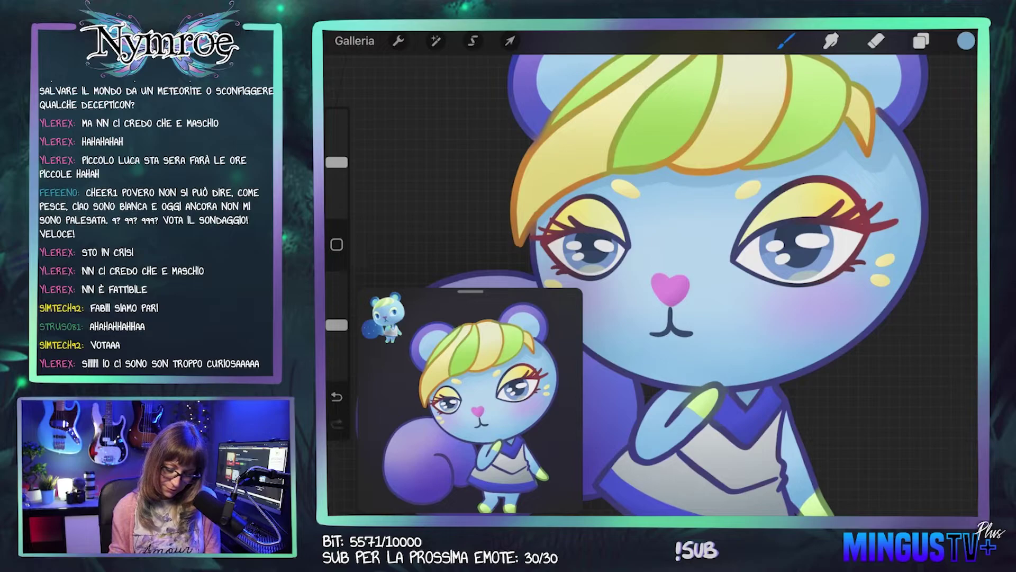
{"action": "scroll", "coordinate": [652, 275], "scroll_direction": "down", "scroll_amount": 2}
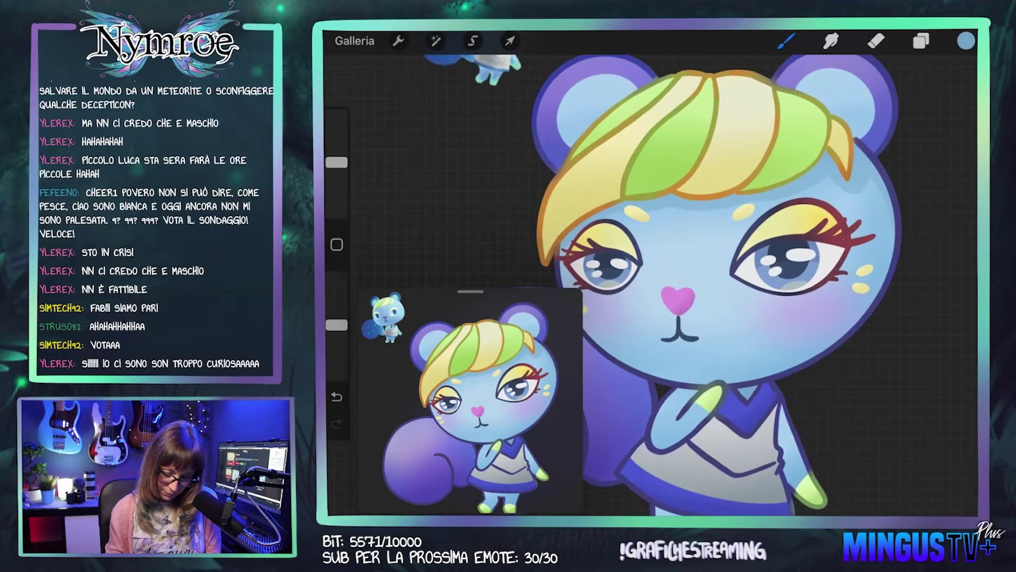
{"action": "key", "text": "ctrl+z"}
{"action": "scroll", "coordinate": [688, 265], "scroll_direction": "up", "scroll_amount": 2}
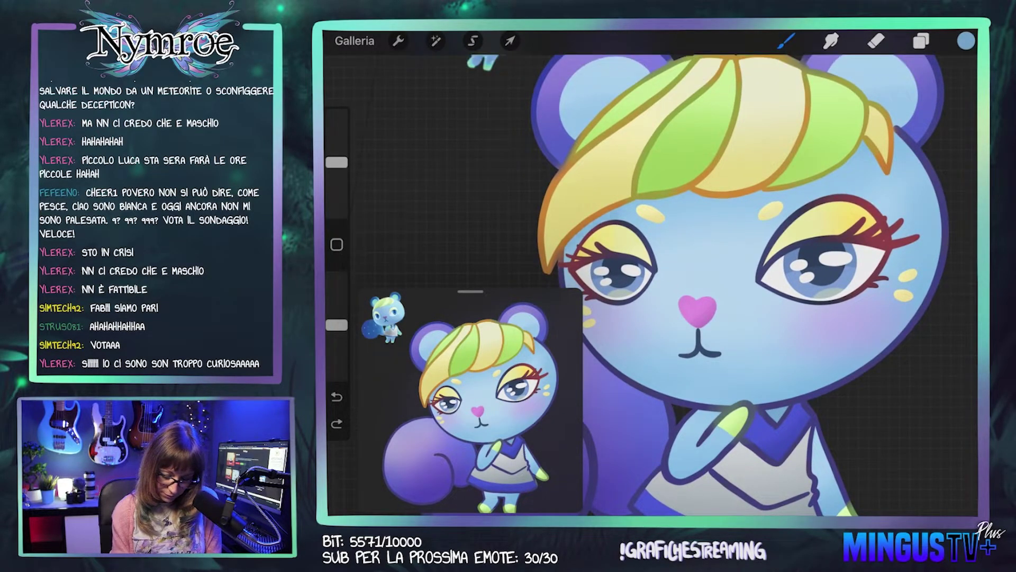
{"action": "mouse_move", "coordinate": [654, 206]}
{"action": "left_mouse_down"}
{"action": "mouse_move", "coordinate": [762, 199]}
{"action": "mouse_move", "coordinate": [847, 170]}
{"action": "mouse_move", "coordinate": [907, 183]}
{"action": "left_mouse_up"}
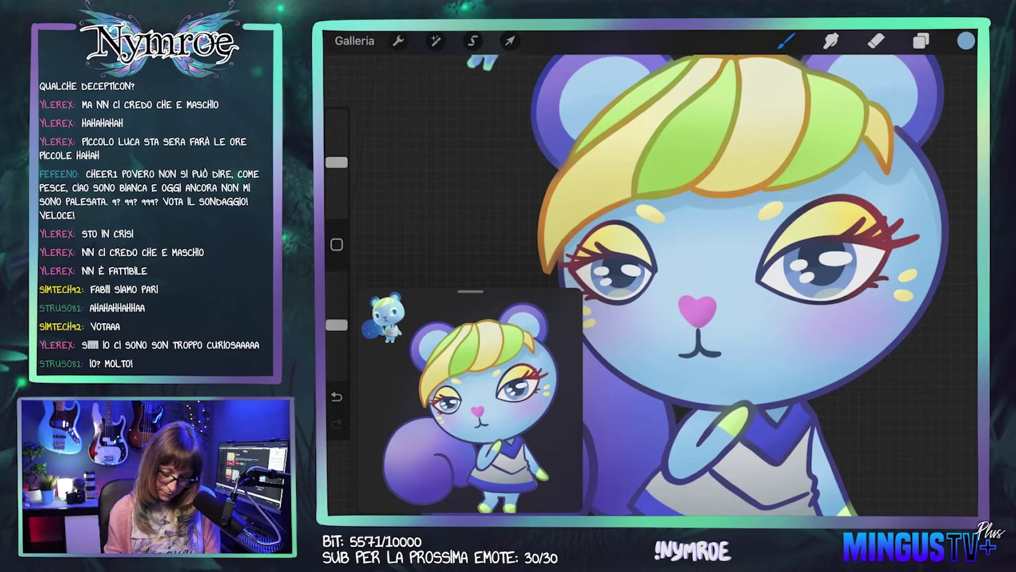
{"action": "key", "text": "ctrl+z"}
Step: Pick a lighter blue on the colour disc as the painting colour
{"action": "left_click", "coordinate": [966, 41]}
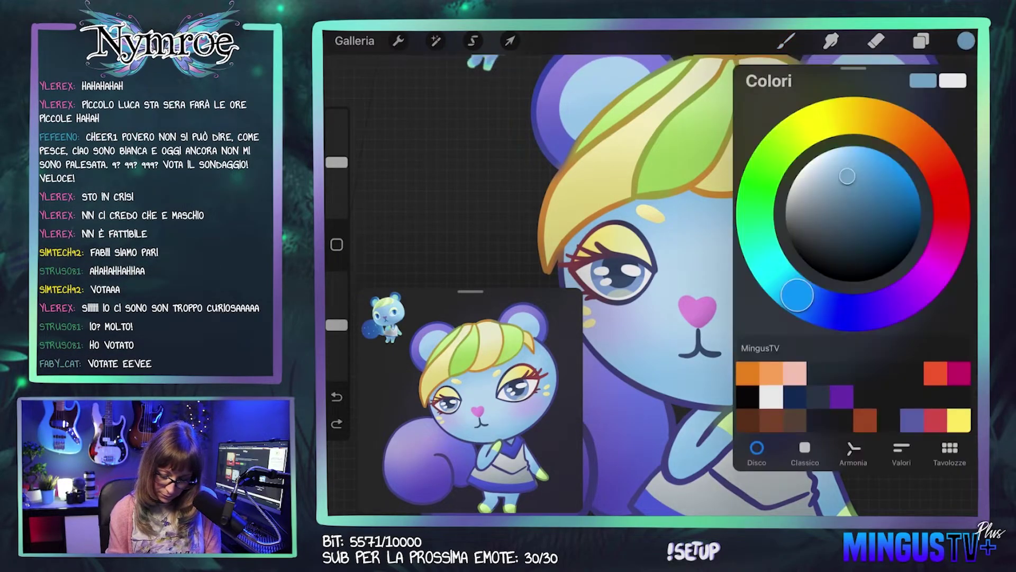
{"action": "left_click", "coordinate": [847, 165]}
{"action": "left_click", "coordinate": [966, 41]}
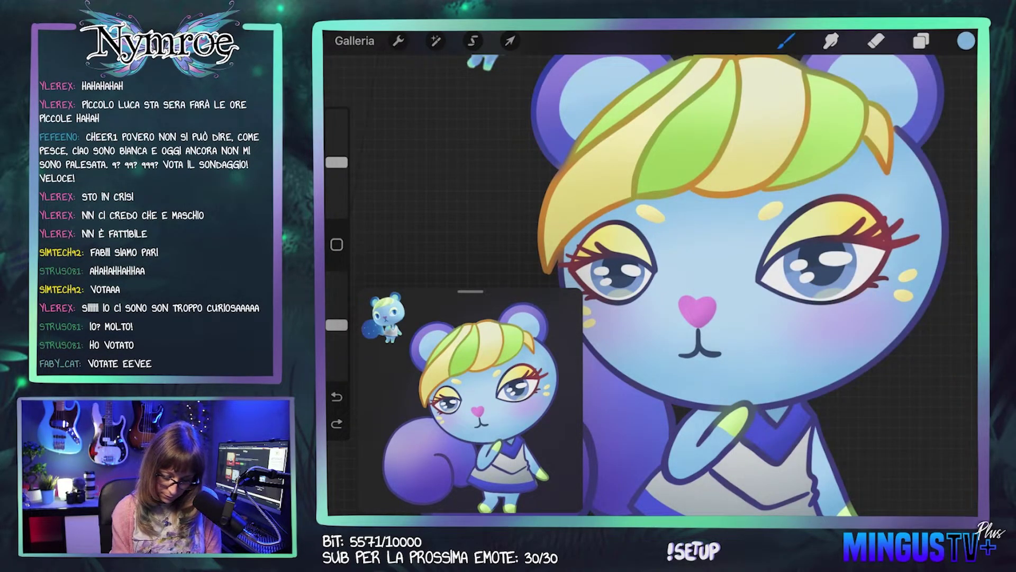
{"action": "left_click", "coordinate": [337, 424]}
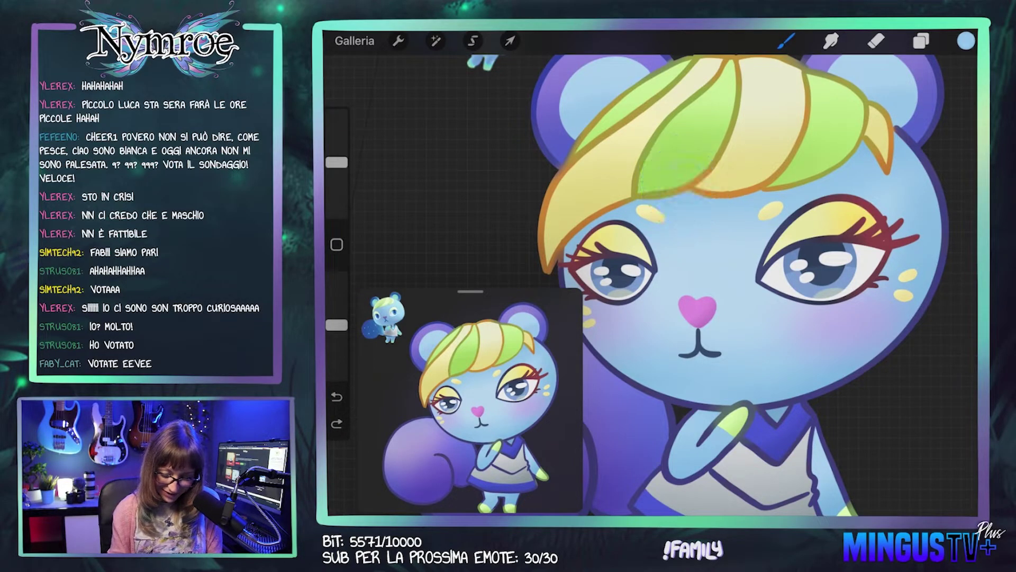
{"action": "left_click", "coordinate": [966, 41]}
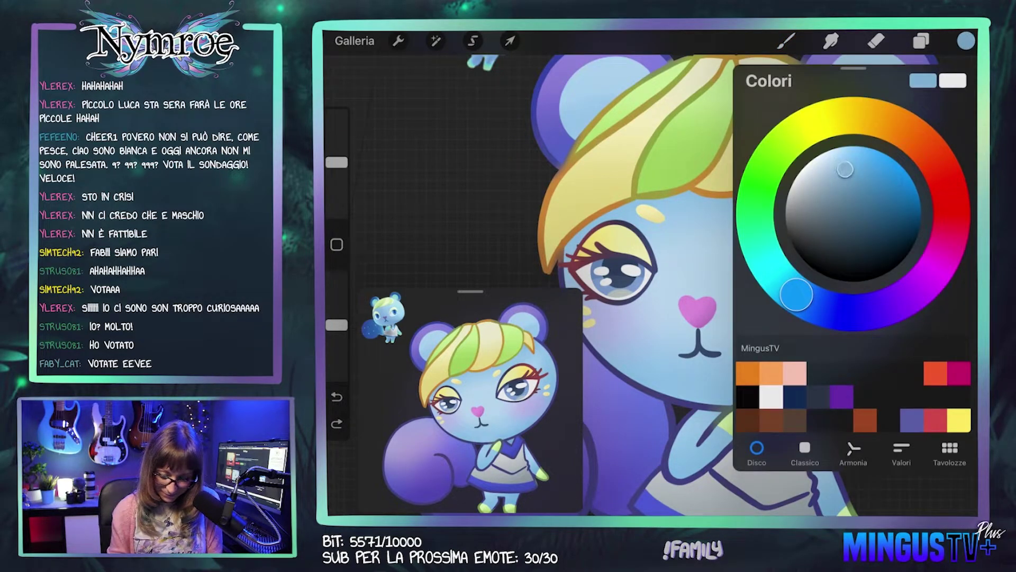
{"action": "left_click", "coordinate": [786, 41]}
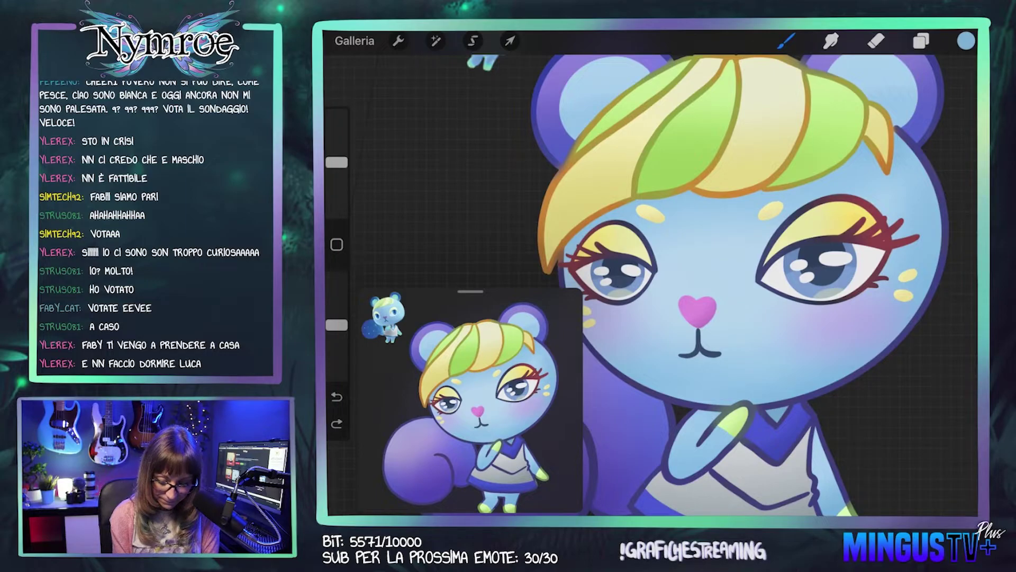
Step: Undo the last stroke, choose a fresh blue, then test and undo a hair-edge stroke
{"action": "key", "text": "ctrl+z"}
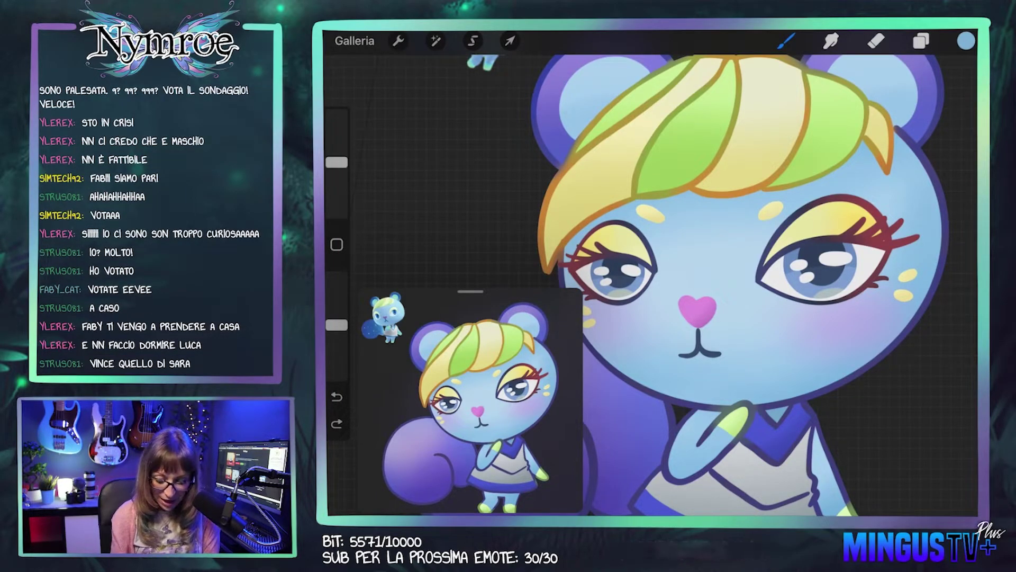
{"action": "left_click", "coordinate": [966, 41]}
{"action": "left_click", "coordinate": [846, 171]}
{"action": "left_click", "coordinate": [786, 41]}
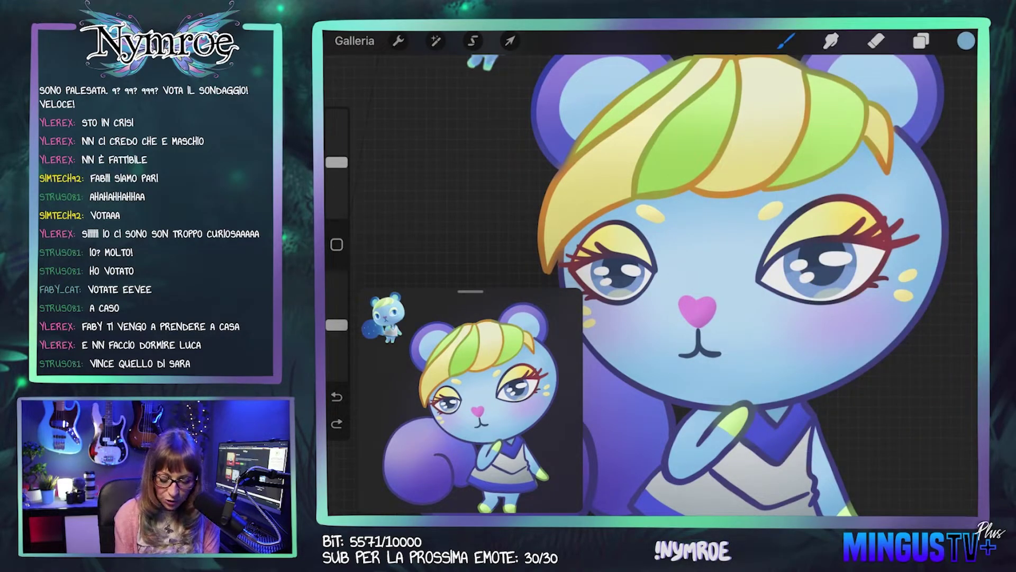
{"action": "left_click_drag", "start_coordinate": [901, 153], "coordinate": [894, 188]}
{"action": "key", "text": "ctrl+z"}
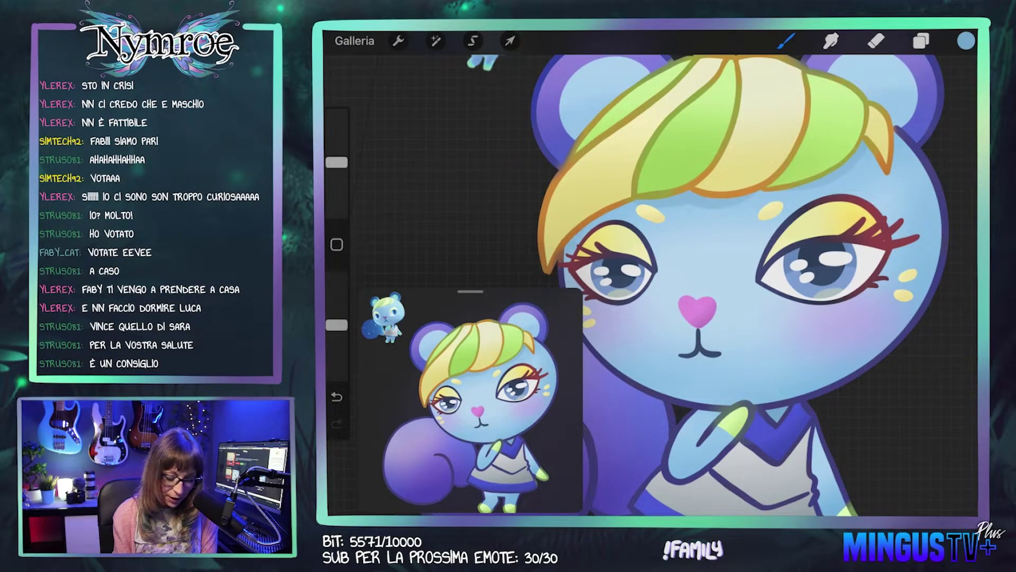
Step: Draw and reshape an arc near the right eye, then undo it and two earlier strokes
{"action": "scroll", "coordinate": [657, 281], "scroll_direction": "down", "scroll_amount": 2}
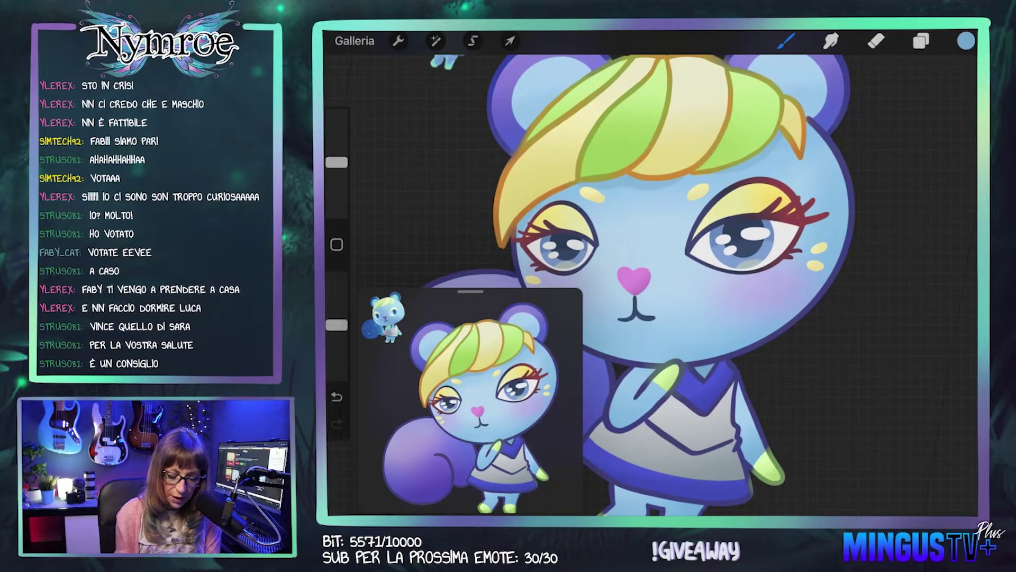
{"action": "scroll", "coordinate": [814, 279], "scroll_direction": "up", "scroll_amount": 3}
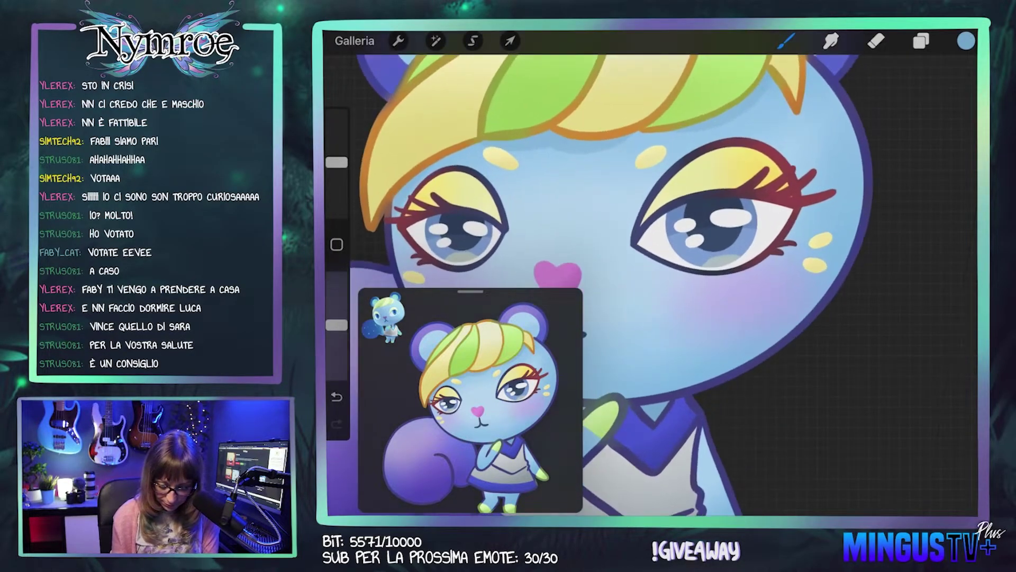
{"action": "left_click_drag", "start_coordinate": [768, 269], "coordinate": [804, 209]}
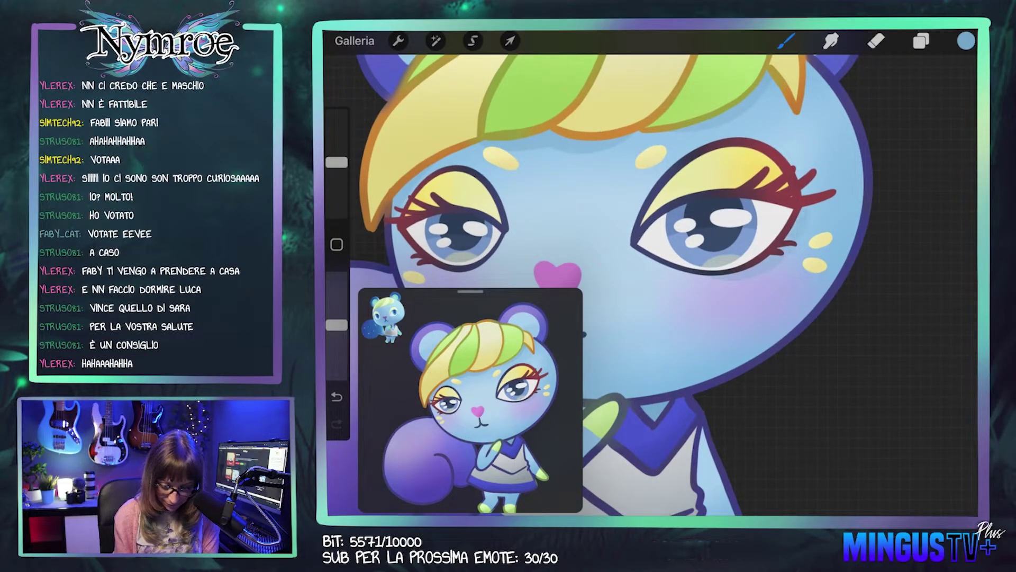
{"action": "scroll", "coordinate": [657, 280], "scroll_direction": "down", "scroll_amount": 1}
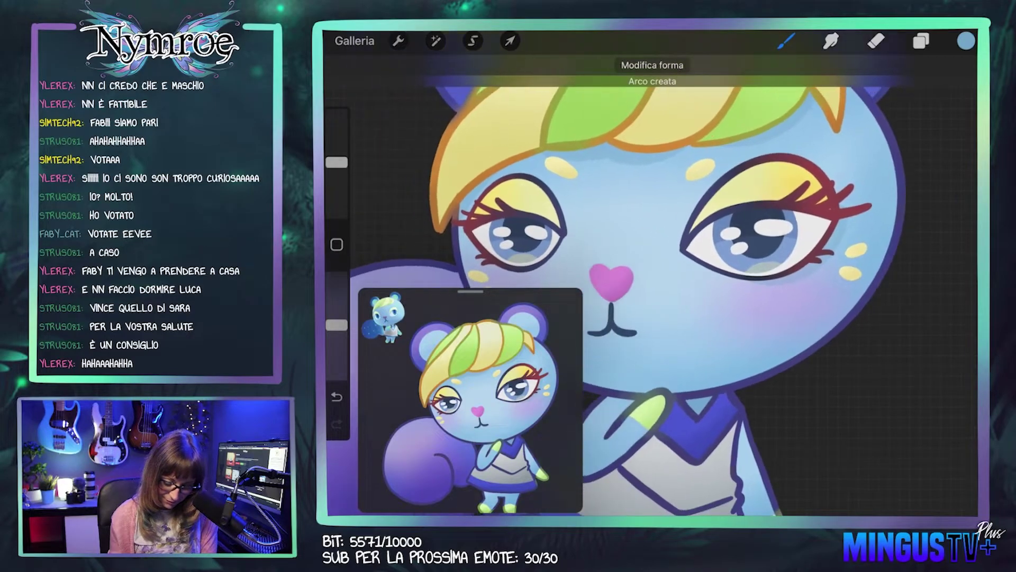
{"action": "key", "text": "ctrl+z"}
{"action": "key", "text": "ctrl+z"}
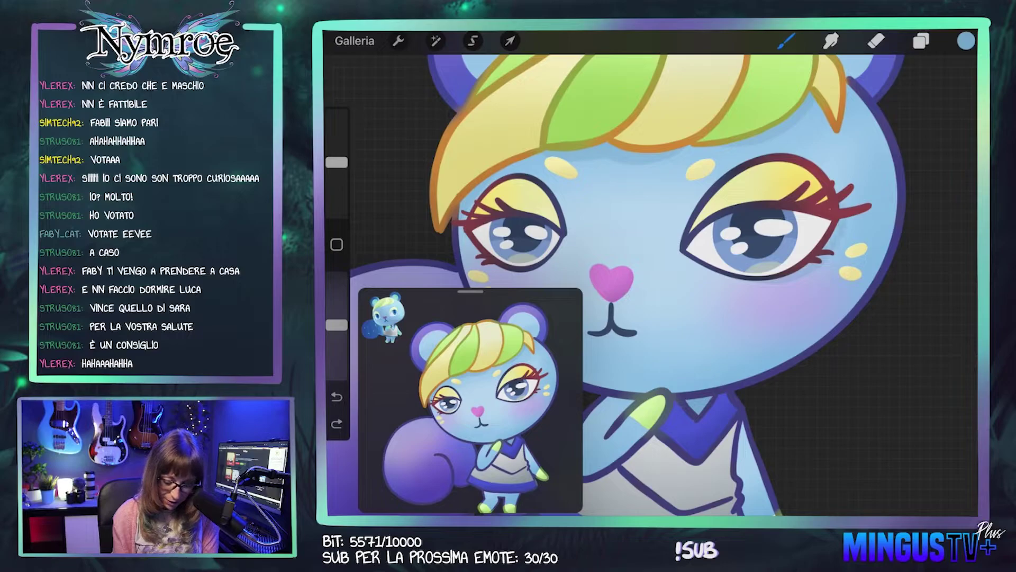
{"action": "left_click_drag", "start_coordinate": [768, 269], "coordinate": [804, 209]}
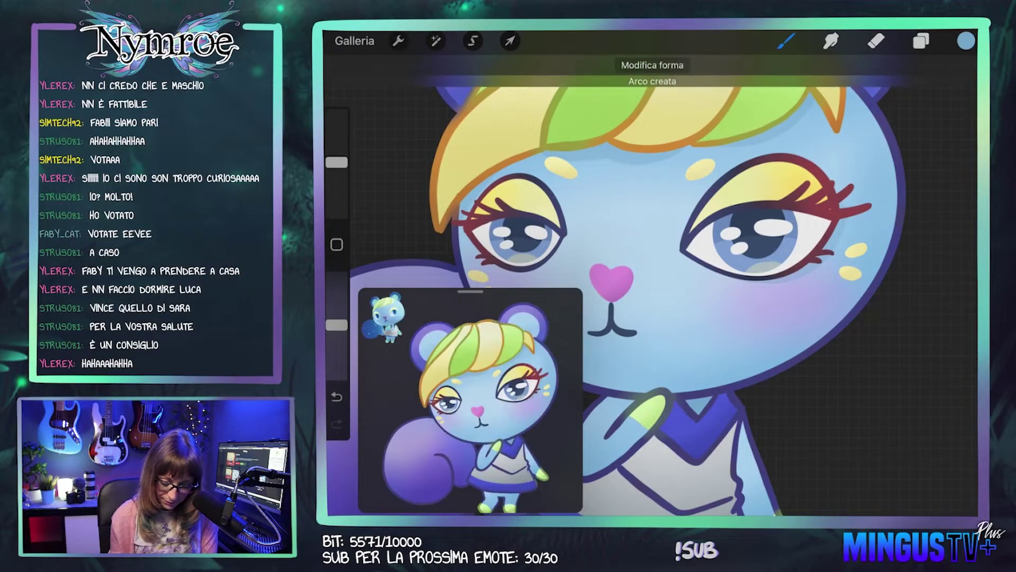
{"action": "left_click_drag", "start_coordinate": [609, 265], "coordinate": [783, 286]}
{"action": "scroll", "coordinate": [768, 296], "scroll_direction": "up", "scroll_amount": 2}
{"action": "scroll", "coordinate": [767, 296], "scroll_direction": "up", "scroll_amount": 2}
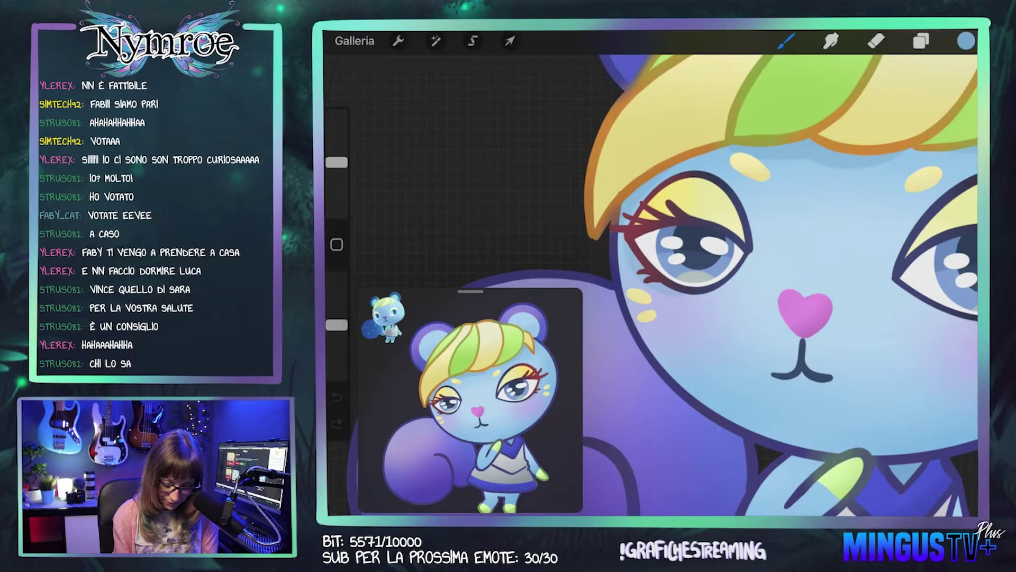
{"action": "key", "text": "ctrl+z"}
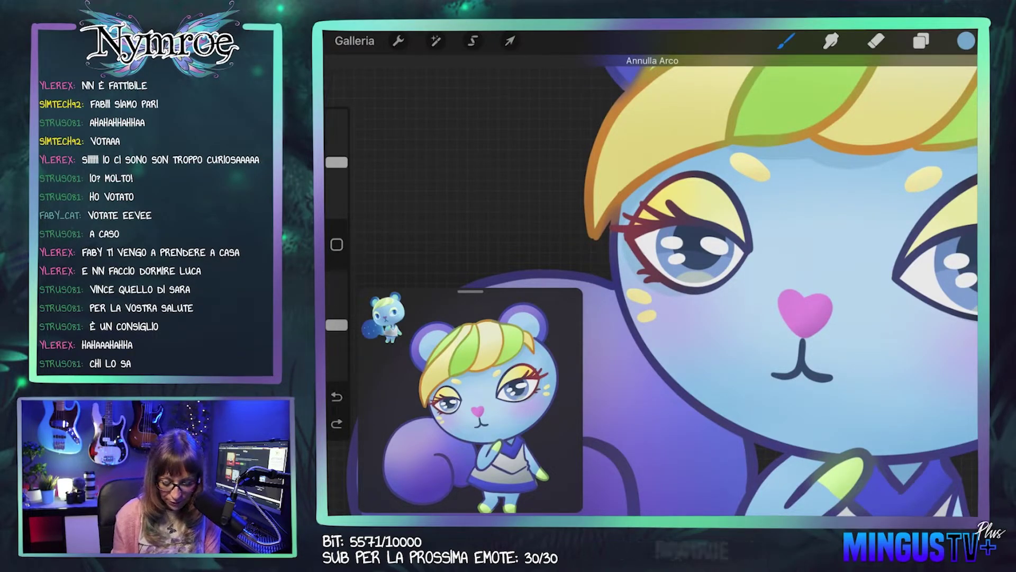
{"action": "key", "text": "ctrl+z"}
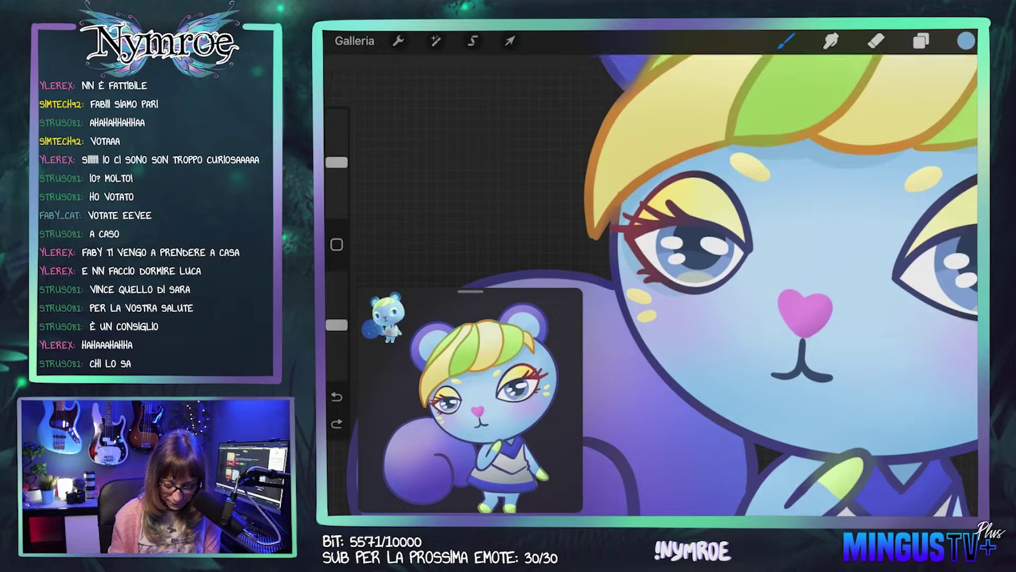
{"action": "key", "text": "ctrl+z"}
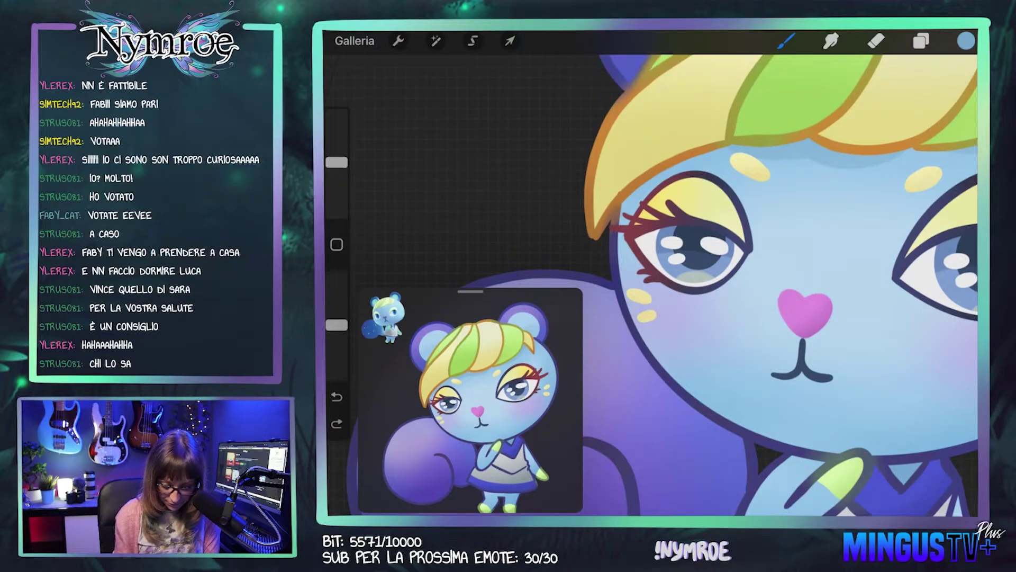
Step: Try a lower eyelid line with a smaller brush, then undo it and recent edits
{"action": "left_click_drag", "start_coordinate": [670, 291], "coordinate": [624, 244]}
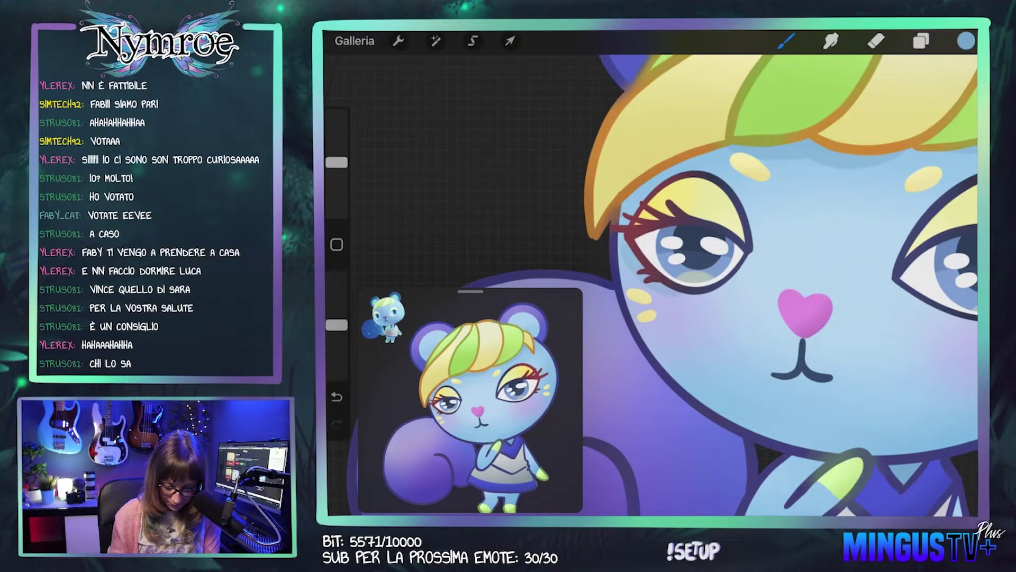
{"action": "key", "text": "ctrl+z"}
{"action": "left_click_drag", "start_coordinate": [337, 162], "coordinate": [337, 180]}
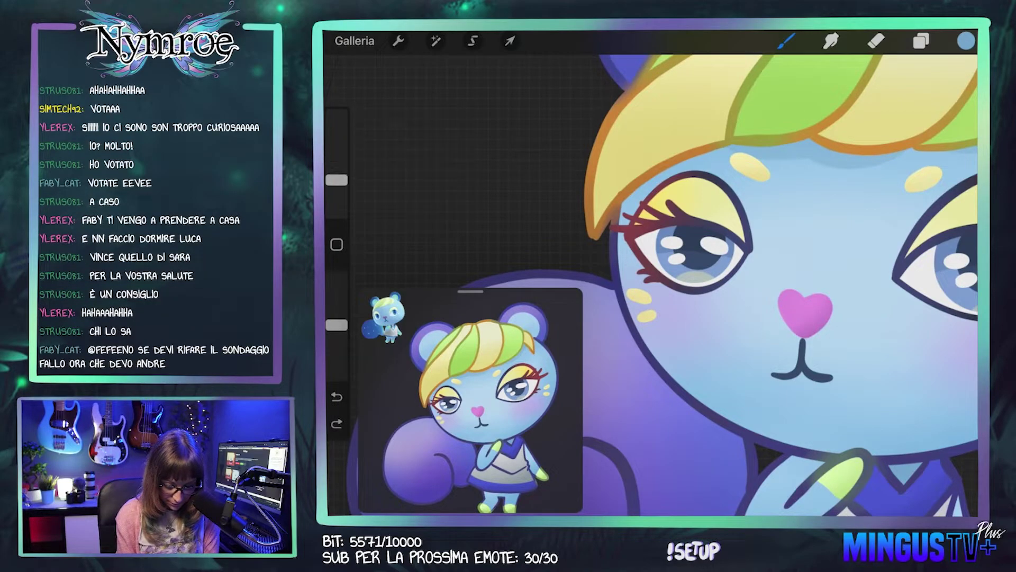
{"action": "left_click_drag", "start_coordinate": [640, 266], "coordinate": [622, 245]}
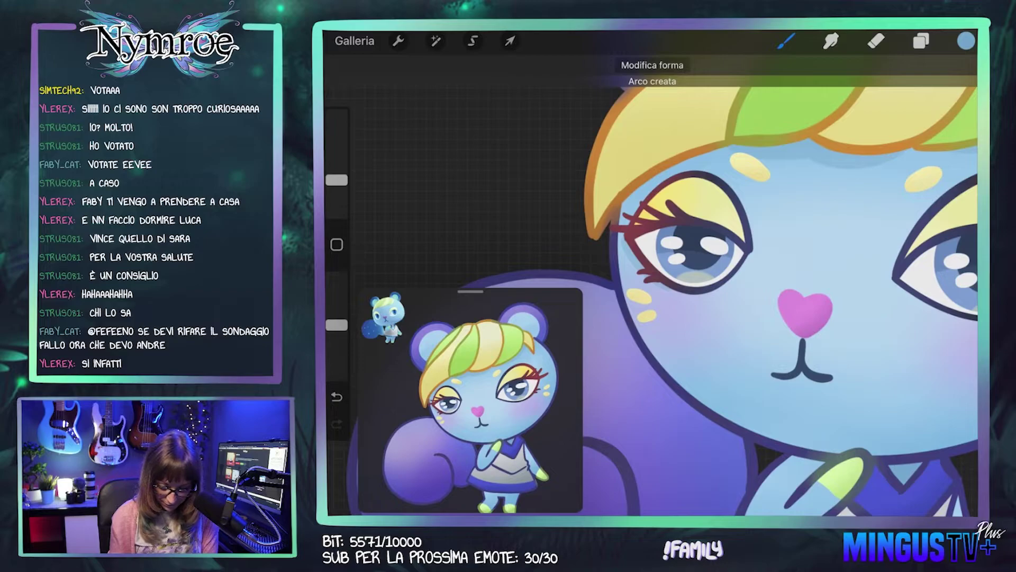
{"action": "key", "text": "ctrl+z"}
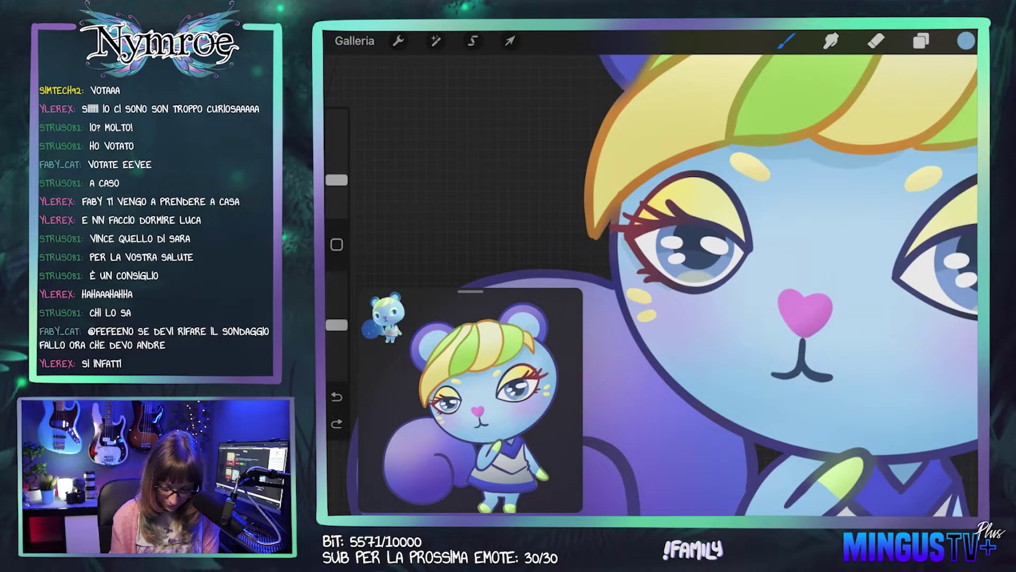
{"action": "key", "text": "ctrl+z"}
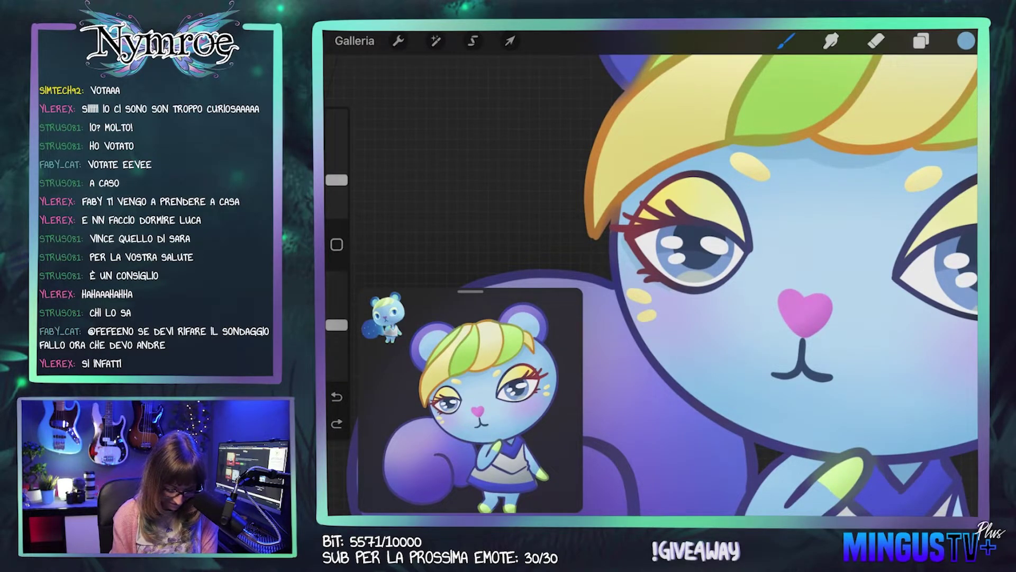
{"action": "key", "text": "ctrl+z"}
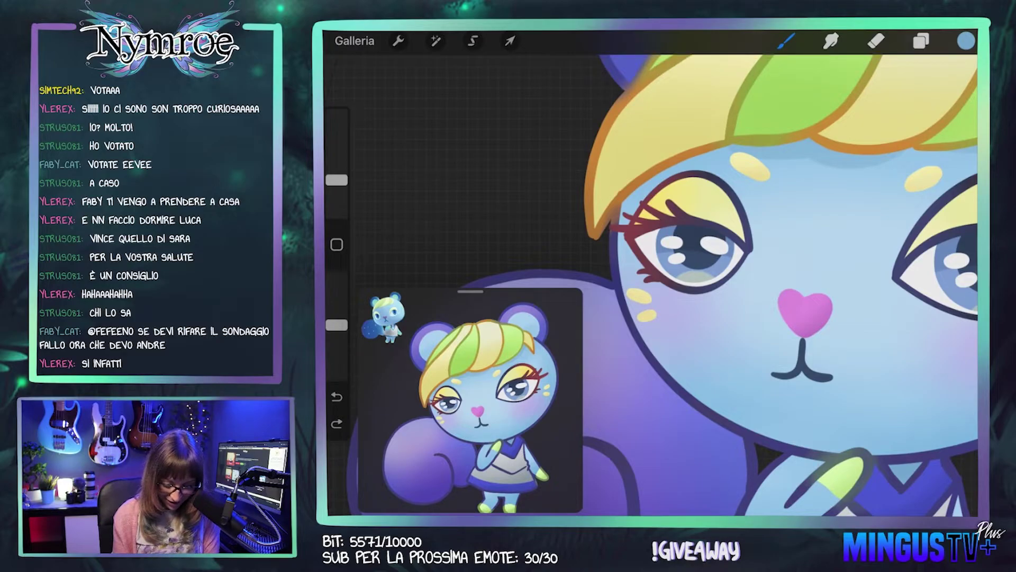
Step: Step through redo and undo to restore the arc shape edit
{"action": "key", "text": "ctrl+shift+z"}
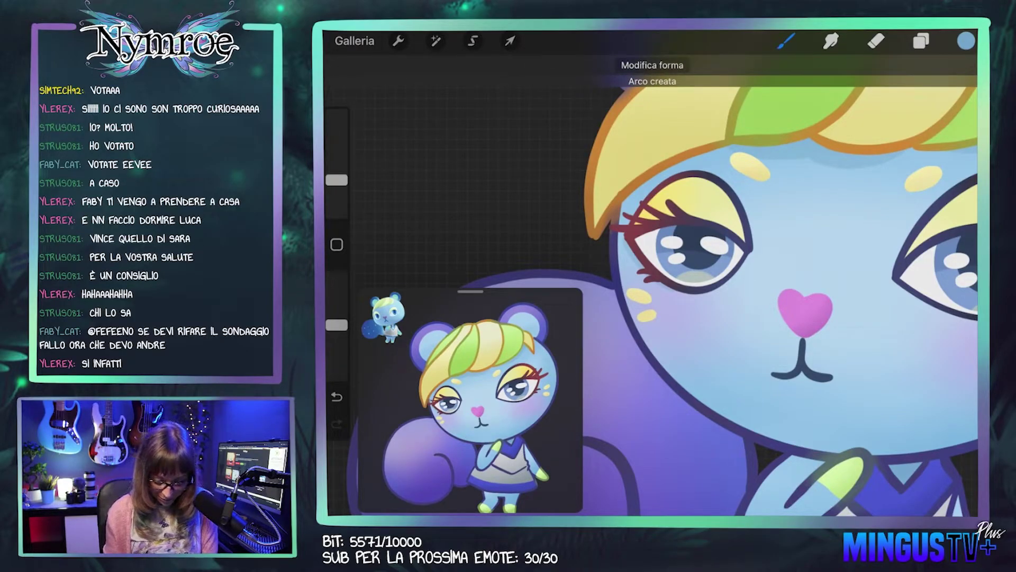
{"action": "key", "text": "ctrl+z"}
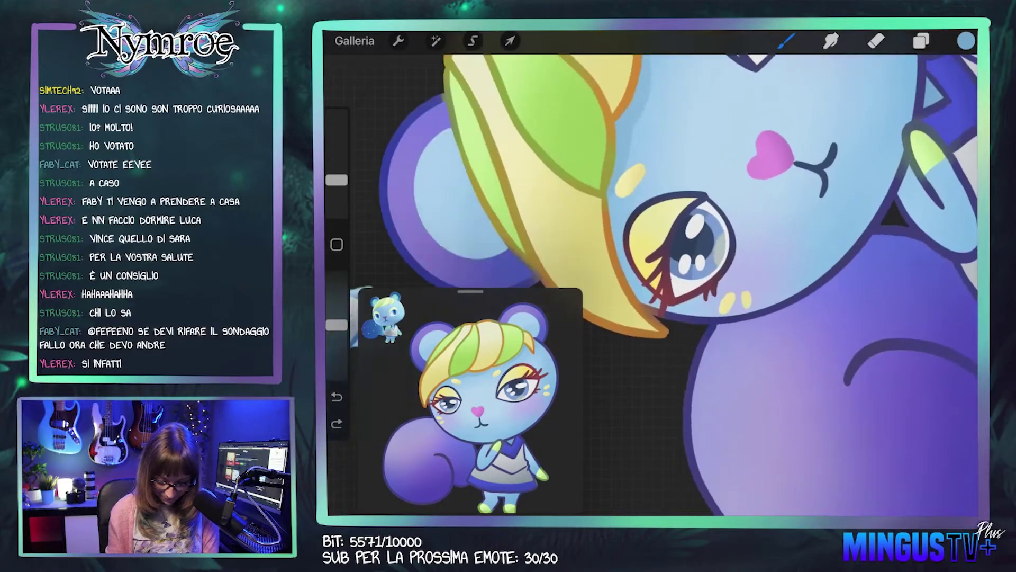
{"action": "scroll", "coordinate": [651, 238], "scroll_direction": "up", "scroll_amount": 3}
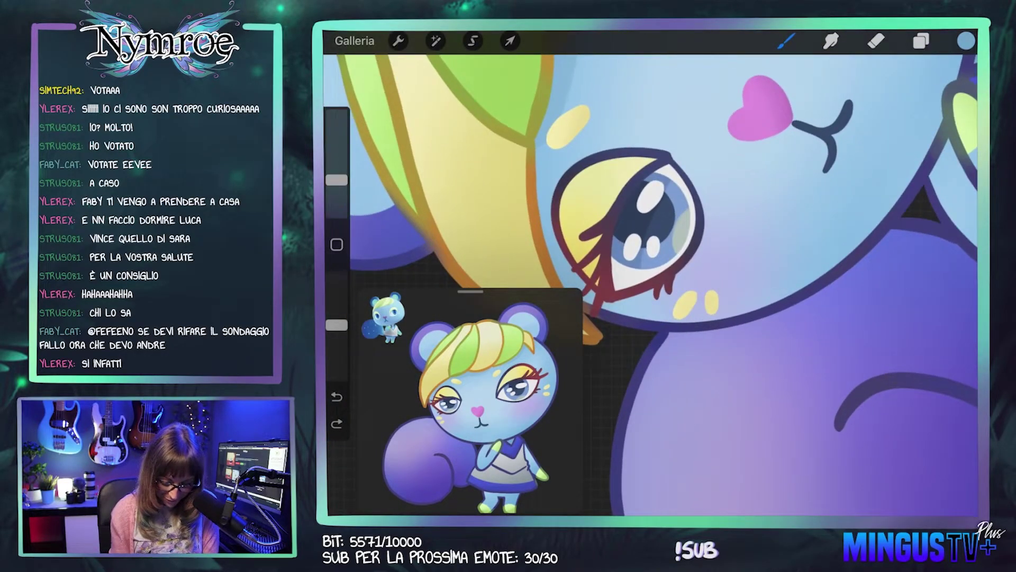
{"action": "key", "text": "ctrl+shift+z"}
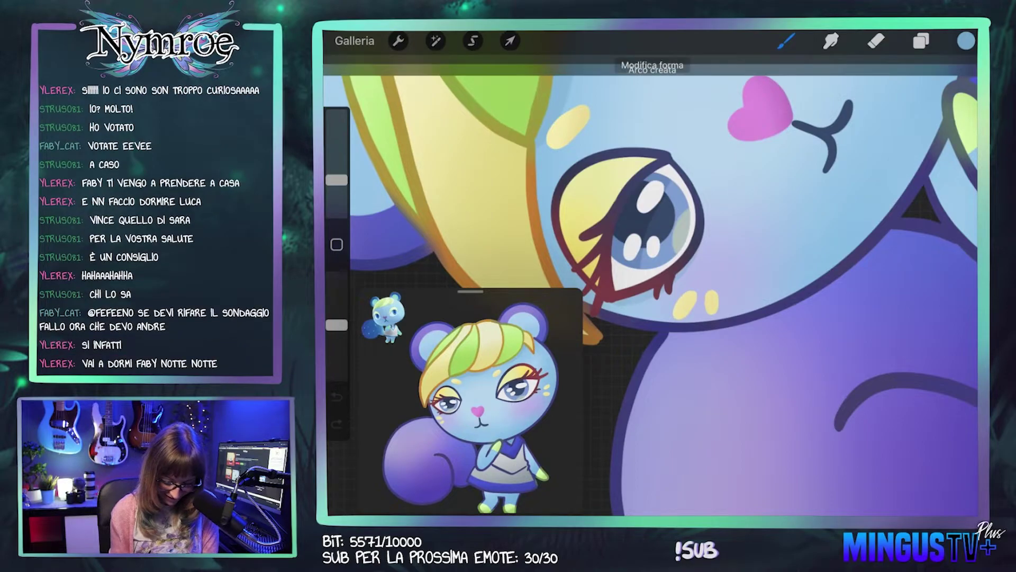
{"action": "scroll", "coordinate": [652, 286], "scroll_direction": "down", "scroll_amount": 3}
{"action": "scroll", "coordinate": [651, 238], "scroll_direction": "up", "scroll_amount": 2}
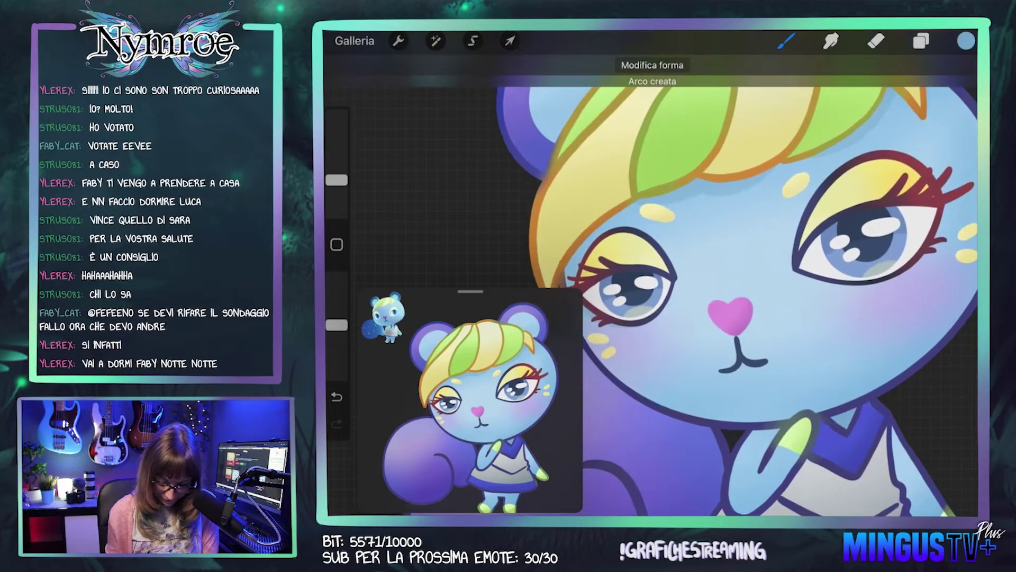
{"action": "scroll", "coordinate": [651, 239], "scroll_direction": "up", "scroll_amount": 2}
{"action": "scroll", "coordinate": [651, 239], "scroll_direction": "up", "scroll_amount": 2}
{"action": "scroll", "coordinate": [651, 238], "scroll_direction": "up", "scroll_amount": 2}
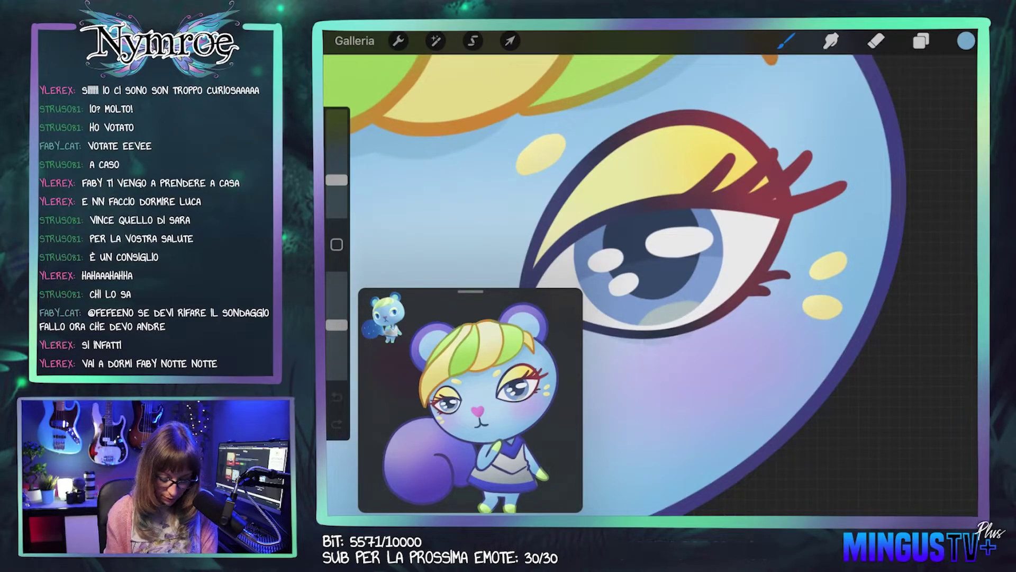
{"action": "key", "text": "ctrl+shift+z"}
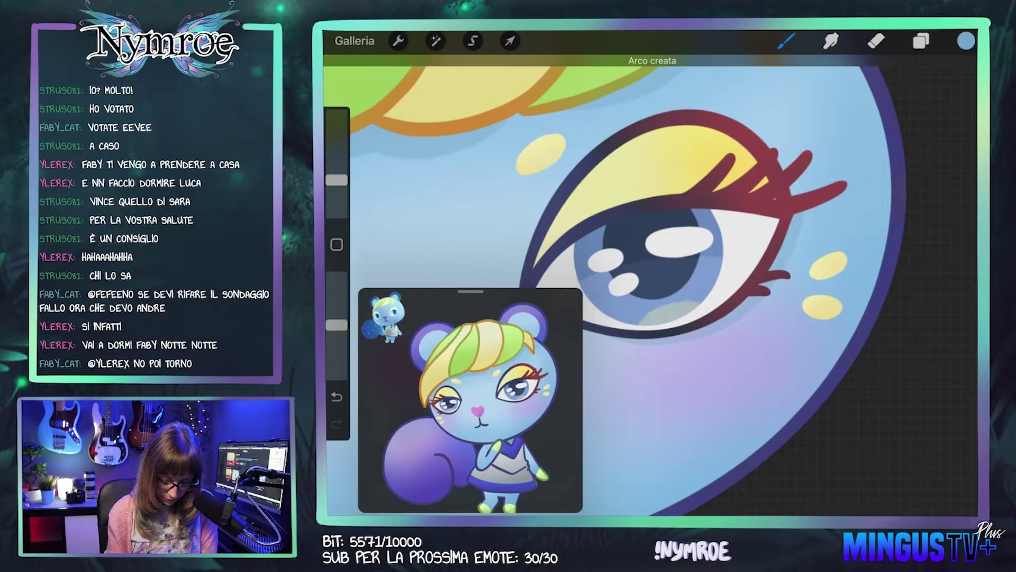
{"action": "scroll", "coordinate": [651, 285], "scroll_direction": "down", "scroll_amount": 3}
{"action": "scroll", "coordinate": [619, 275], "scroll_direction": "up", "scroll_amount": 2}
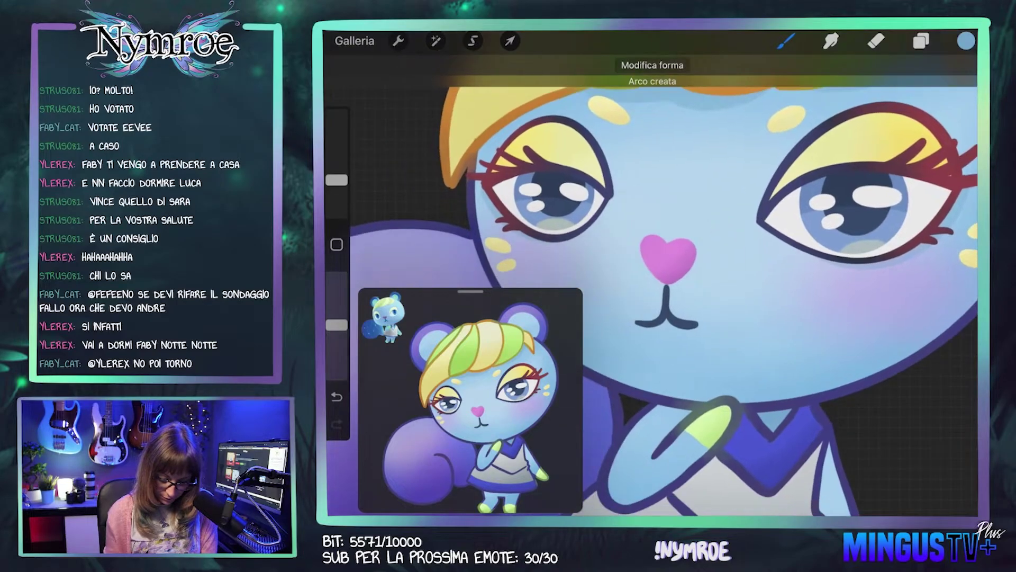
{"action": "scroll", "coordinate": [619, 276], "scroll_direction": "up", "scroll_amount": 2}
Step: Brush a shadow on the heart nose's lower-right edge, then undo it
{"action": "left_click_drag", "start_coordinate": [715, 248], "coordinate": [720, 270]}
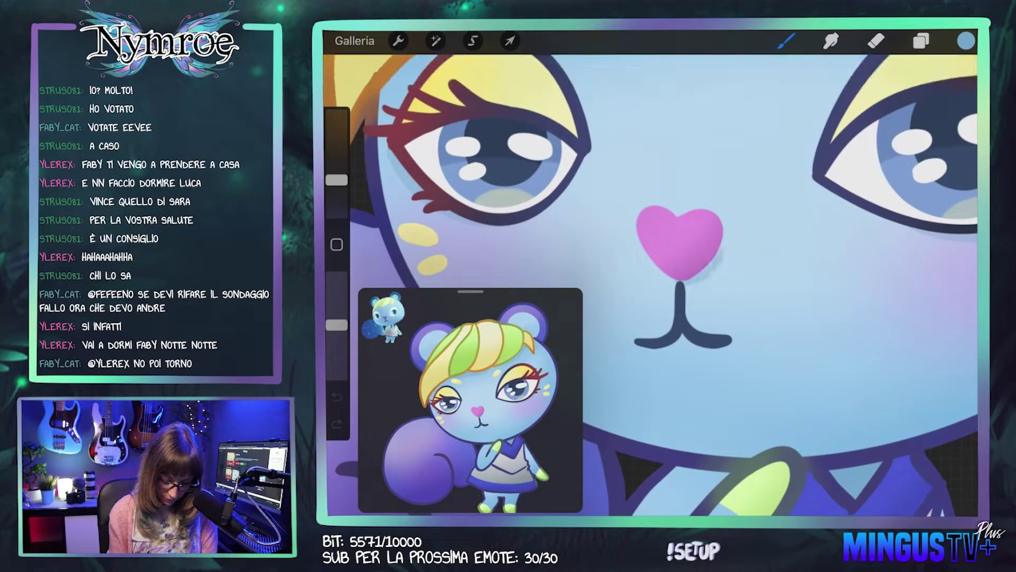
{"action": "key", "text": "ctrl+z"}
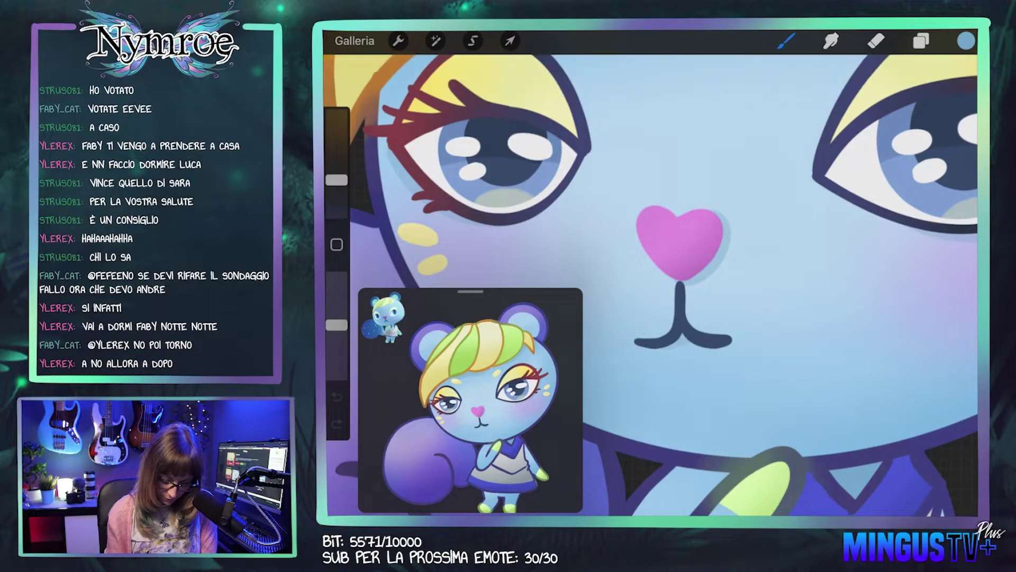
{"action": "scroll", "coordinate": [651, 275], "scroll_direction": "down", "scroll_amount": 2}
{"action": "scroll", "coordinate": [651, 275], "scroll_direction": "down", "scroll_amount": 2}
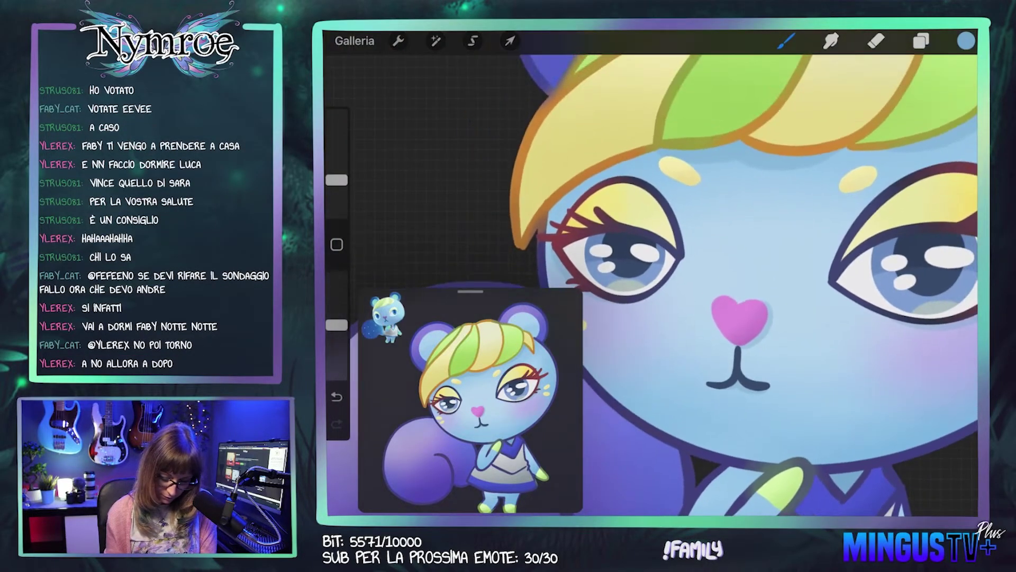
{"action": "scroll", "coordinate": [651, 275], "scroll_direction": "up", "scroll_amount": 2}
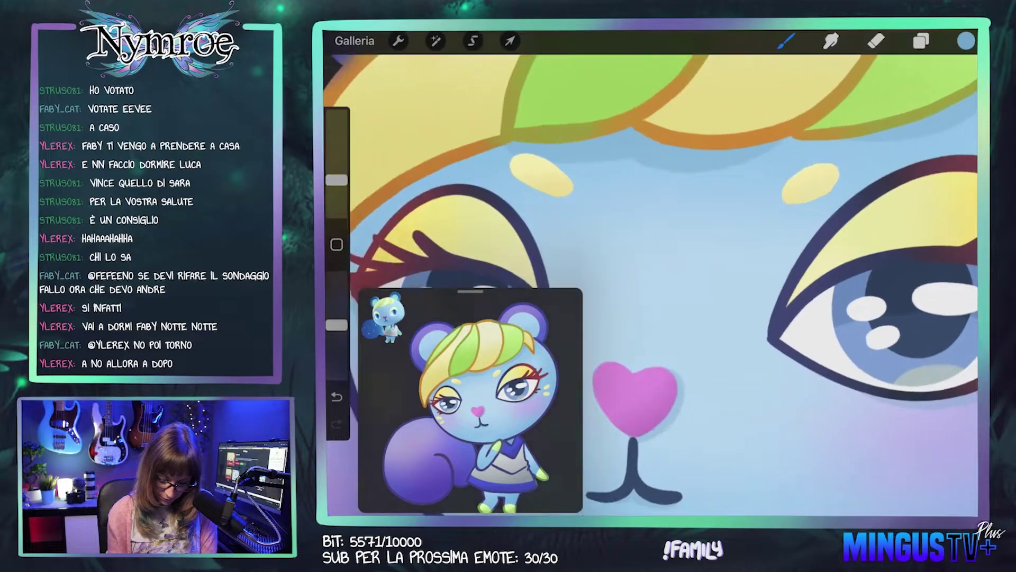
{"action": "scroll", "coordinate": [651, 275], "scroll_direction": "up", "scroll_amount": 2}
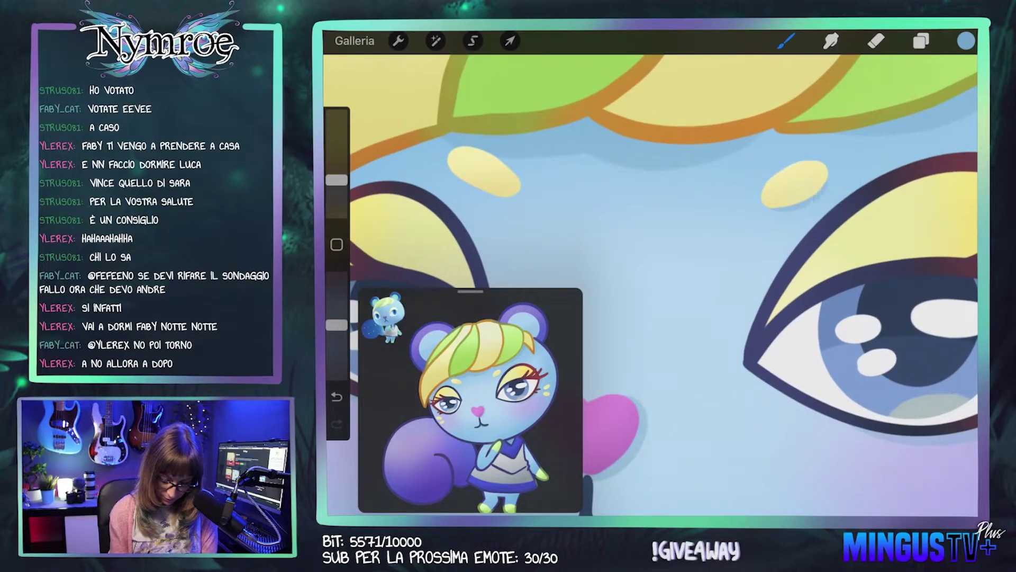
{"action": "scroll", "coordinate": [652, 275], "scroll_direction": "down", "scroll_amount": 2}
{"action": "scroll", "coordinate": [651, 275], "scroll_direction": "down", "scroll_amount": 1}
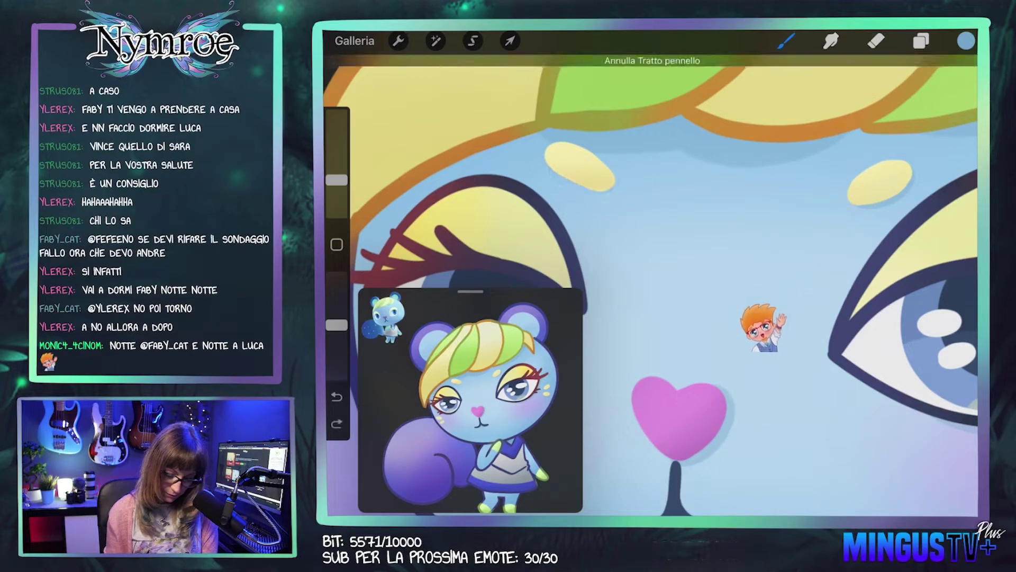
{"action": "scroll", "coordinate": [651, 275], "scroll_direction": "up", "scroll_amount": 2}
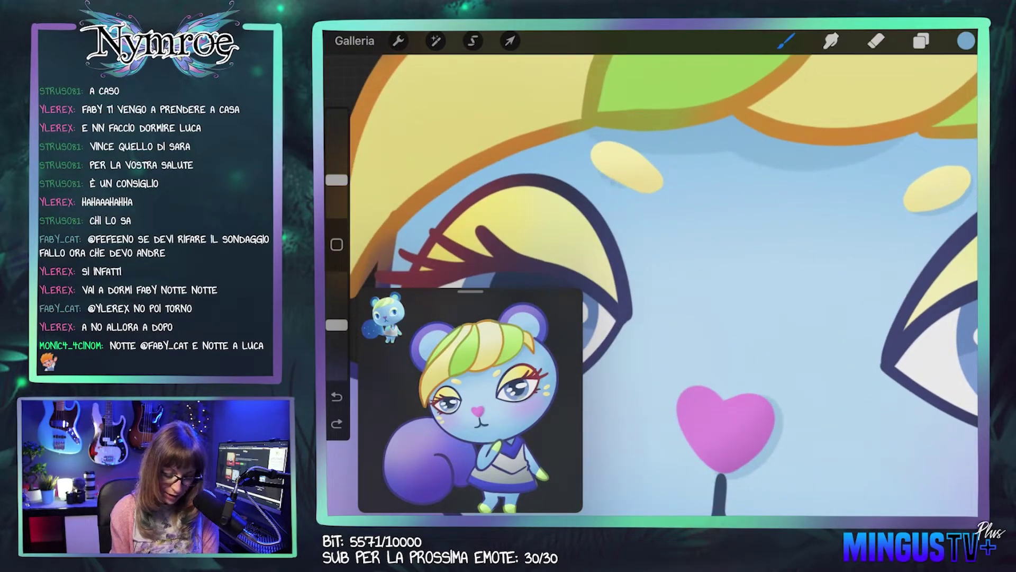
Step: Reapply the ellipse shape edit, revert it to the heart nose, and remove a small stroke
{"action": "left_click_drag", "start_coordinate": [456, 317], "coordinate": [476, 339]}
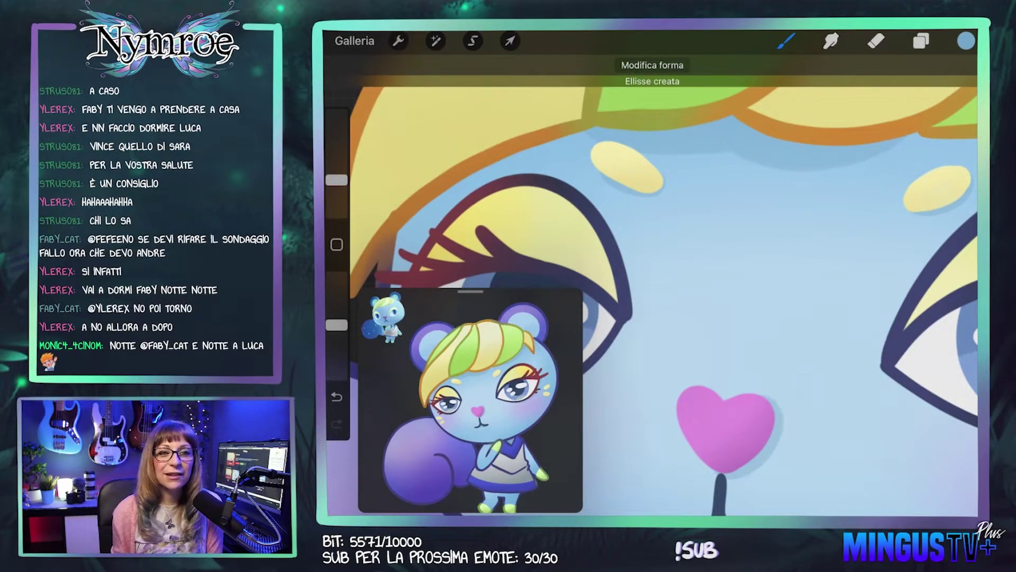
{"action": "scroll", "coordinate": [651, 276], "scroll_direction": "down", "scroll_amount": 2}
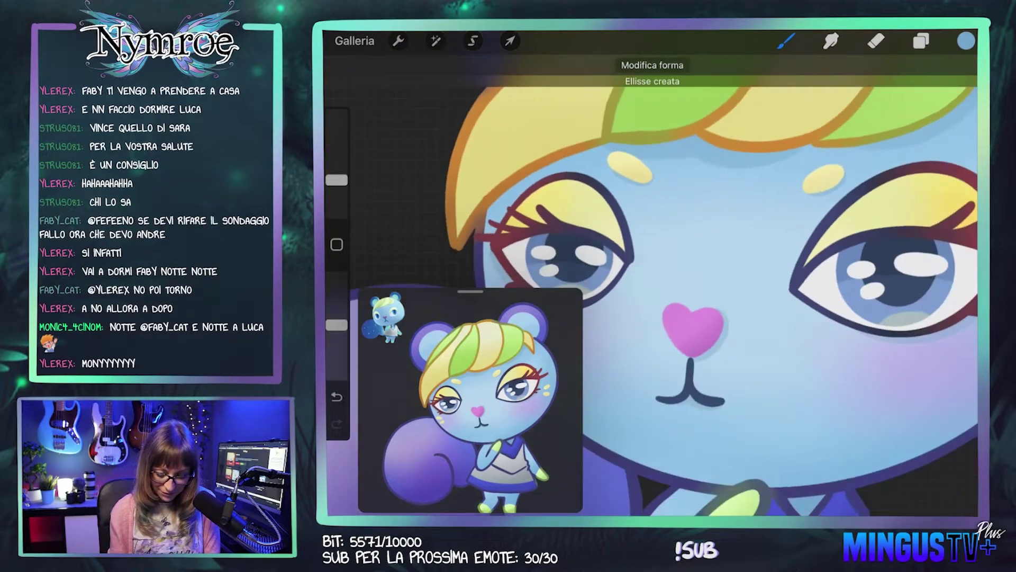
{"action": "scroll", "coordinate": [651, 275], "scroll_direction": "down", "scroll_amount": 2}
{"action": "scroll", "coordinate": [651, 276], "scroll_direction": "down", "scroll_amount": 2}
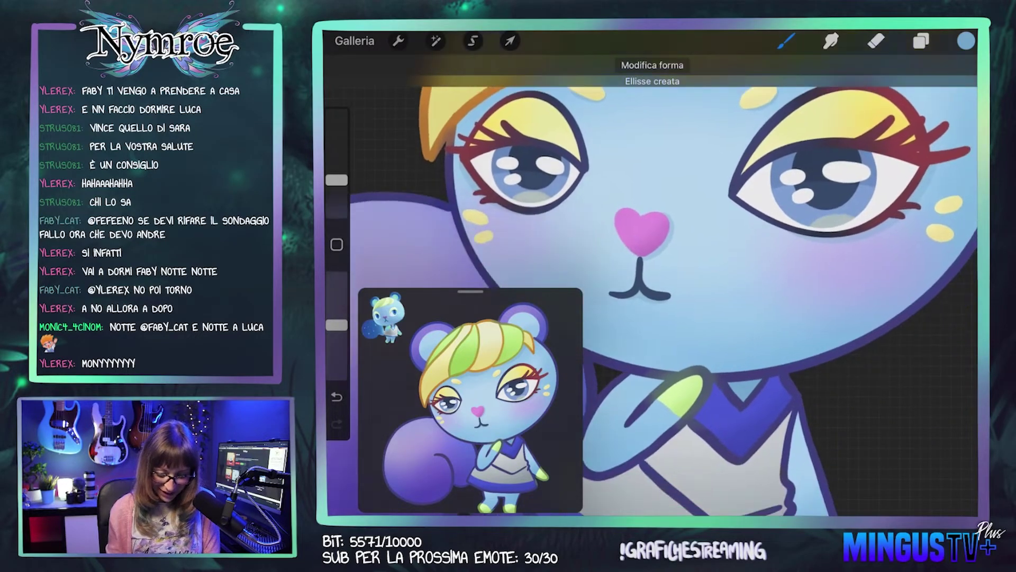
{"action": "scroll", "coordinate": [651, 276], "scroll_direction": "down", "scroll_amount": 2}
{"action": "scroll", "coordinate": [651, 275], "scroll_direction": "down", "scroll_amount": 2}
{"action": "scroll", "coordinate": [651, 276], "scroll_direction": "down", "scroll_amount": 1}
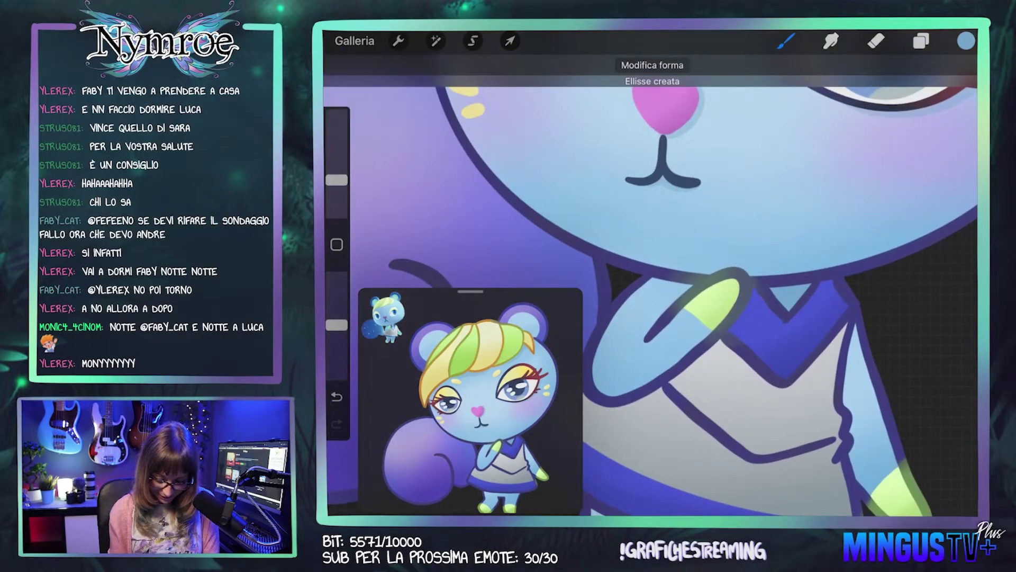
{"action": "left_click", "coordinate": [336, 396]}
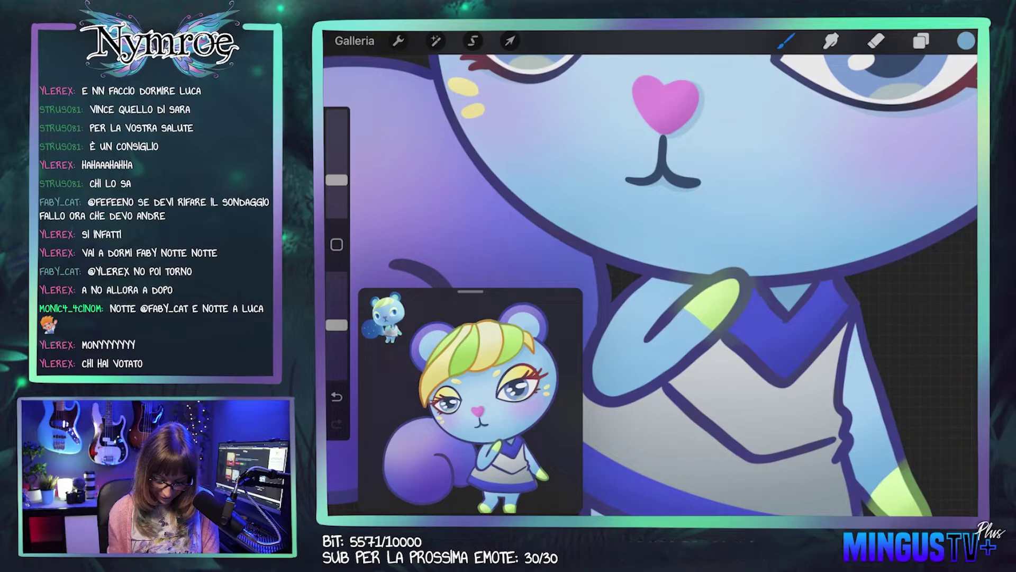
{"action": "scroll", "coordinate": [651, 275], "scroll_direction": "down", "scroll_amount": 1}
{"action": "scroll", "coordinate": [651, 275], "scroll_direction": "down", "scroll_amount": 2}
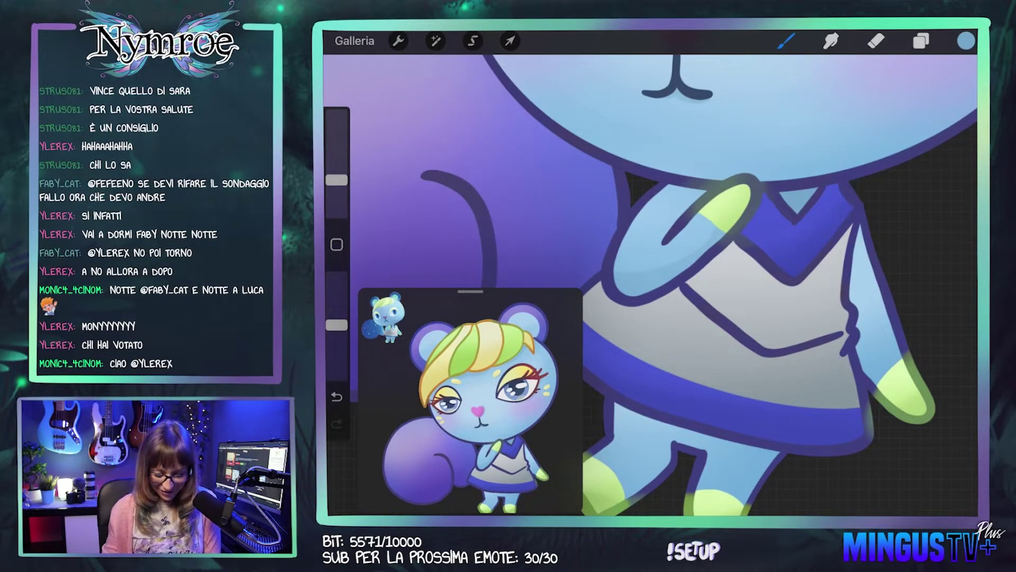
{"action": "key", "text": "ctrl+z"}
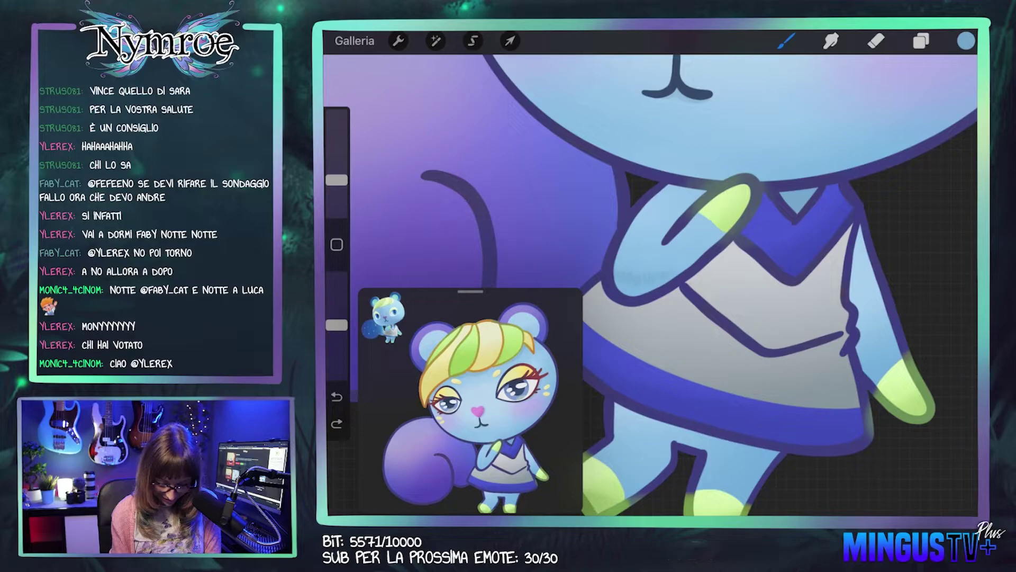
{"action": "scroll", "coordinate": [652, 286], "scroll_direction": "down", "scroll_amount": 2}
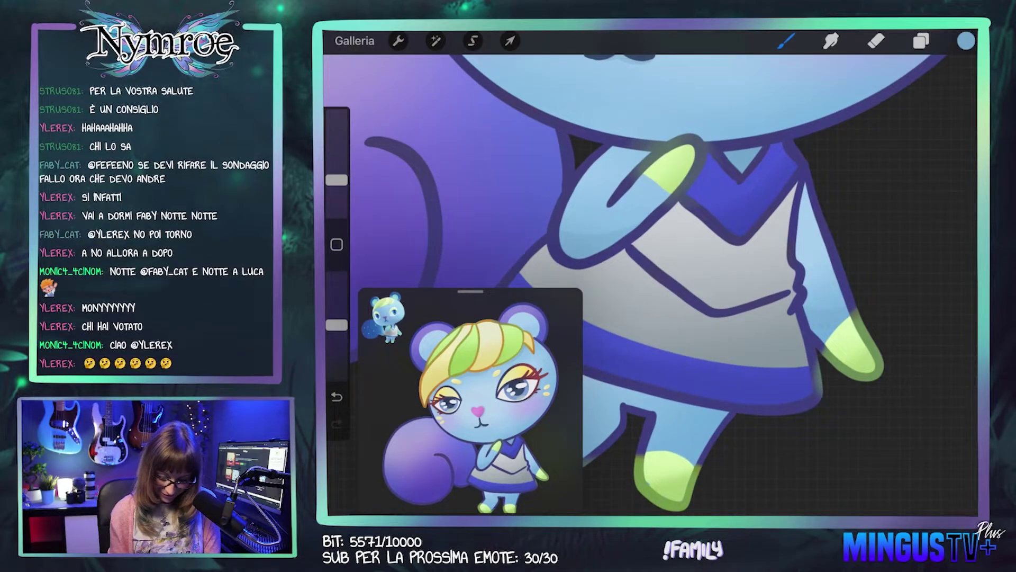
{"action": "key", "text": "ctrl+z"}
{"action": "left_click", "coordinate": [966, 41]}
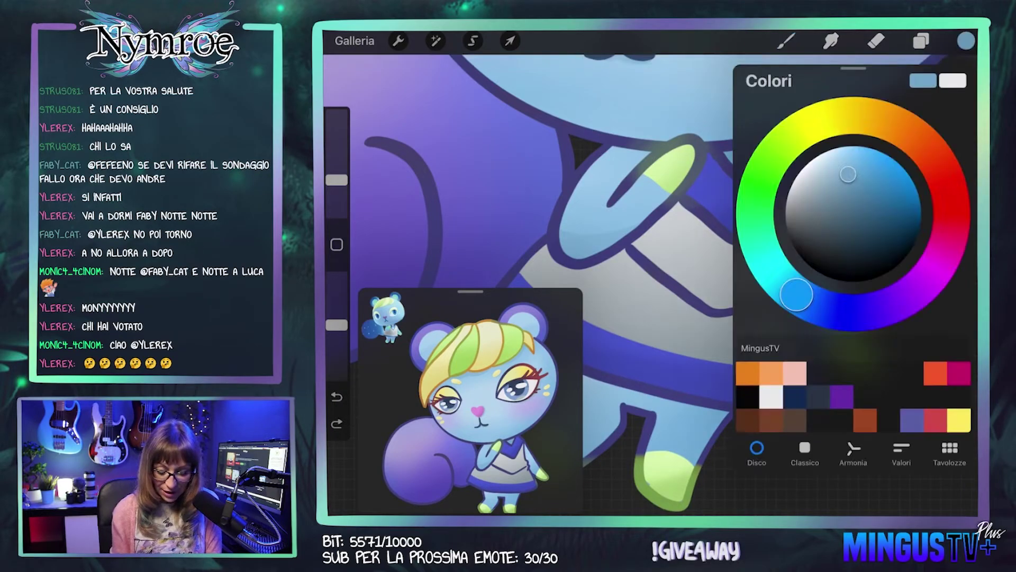
{"action": "left_click", "coordinate": [788, 41]}
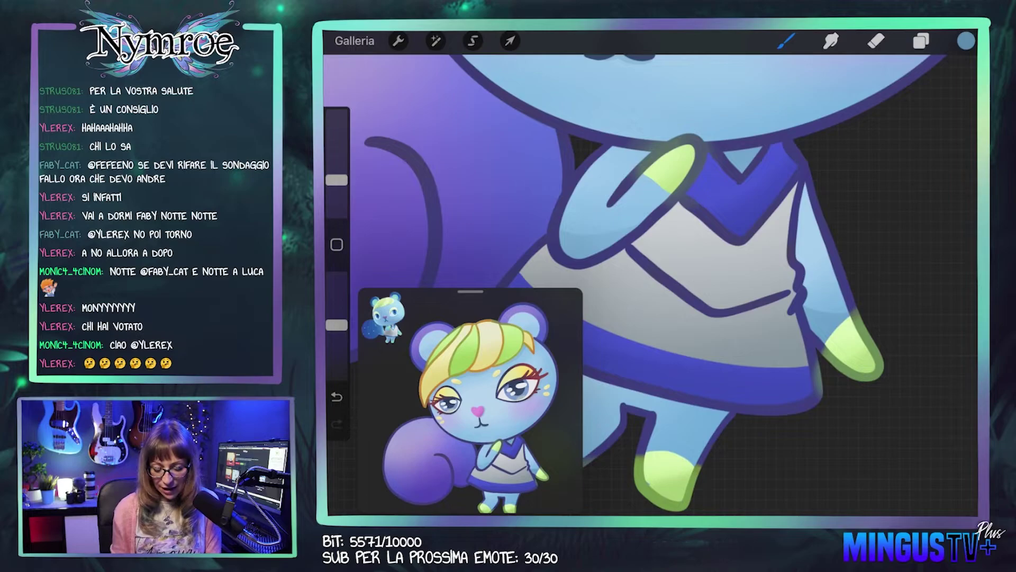
{"action": "scroll", "coordinate": [651, 264], "scroll_direction": "down", "scroll_amount": 3}
{"action": "scroll", "coordinate": [651, 222], "scroll_direction": "up", "scroll_amount": 3}
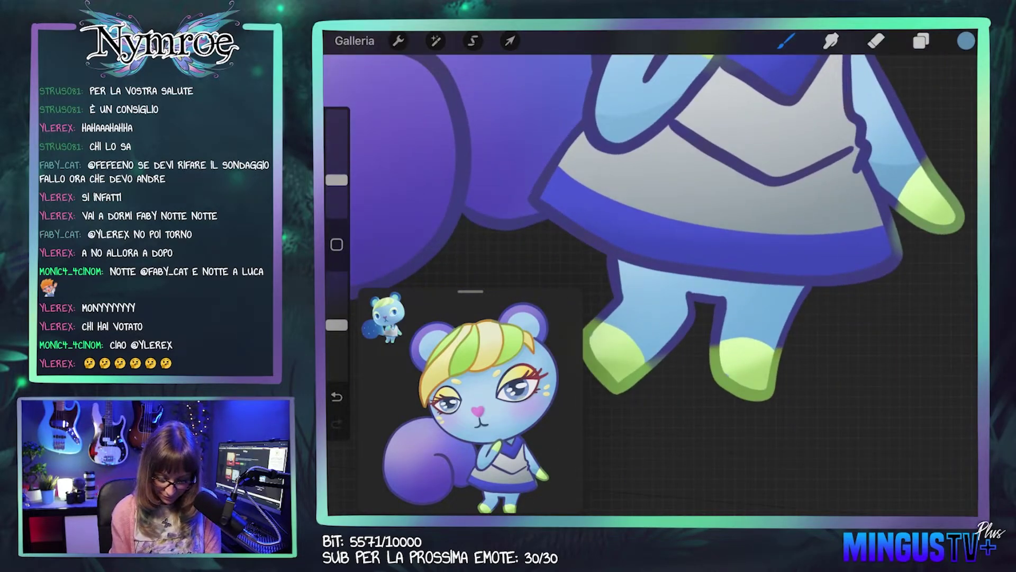
{"action": "left_click_drag", "start_coordinate": [657, 280], "coordinate": [745, 286]}
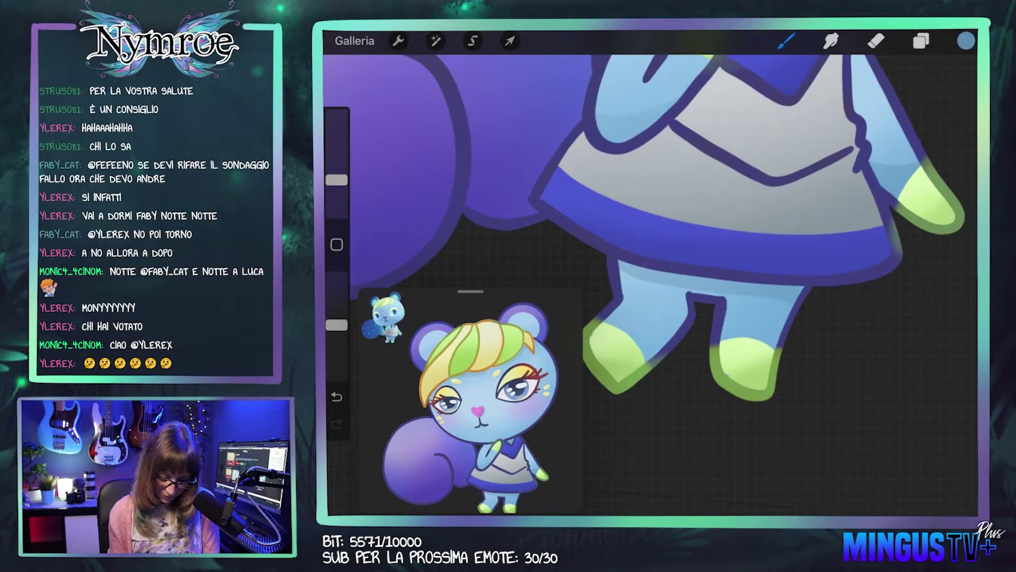
{"action": "left_click_drag", "start_coordinate": [747, 334], "coordinate": [773, 346]}
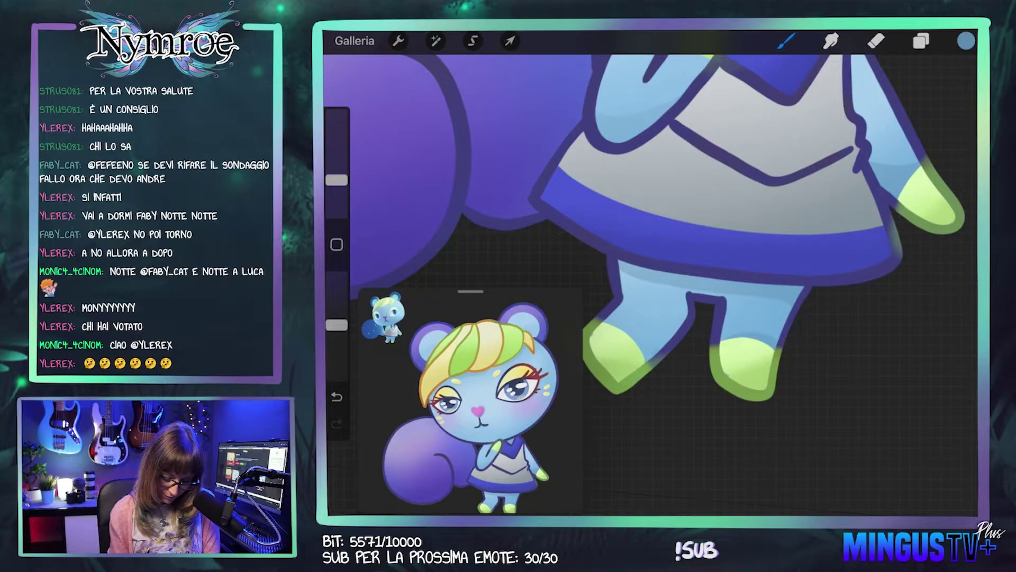
{"action": "key", "text": "ctrl+z"}
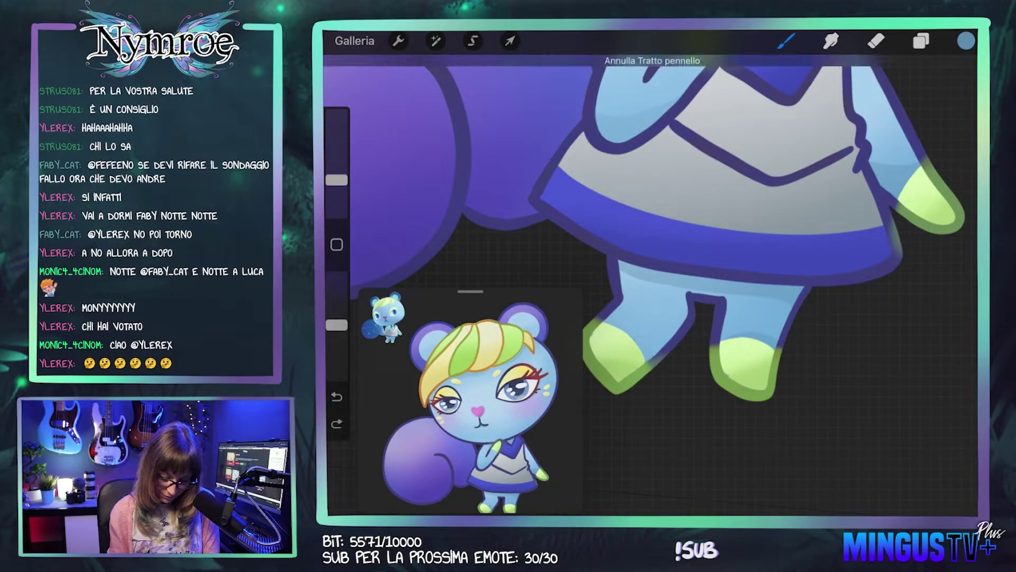
{"action": "scroll", "coordinate": [644, 224], "scroll_direction": "down", "scroll_amount": 3}
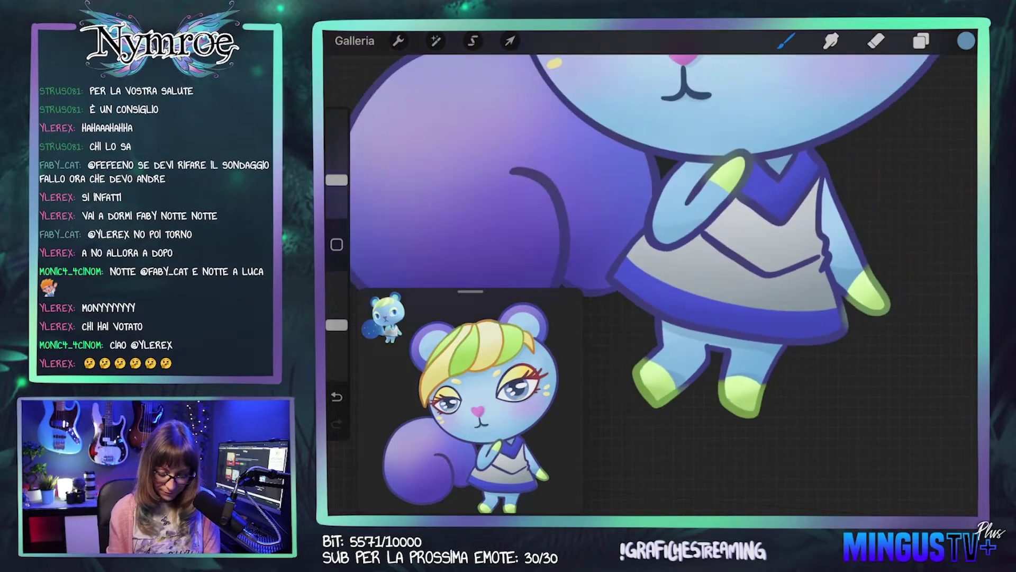
{"action": "scroll", "coordinate": [662, 228], "scroll_direction": "down", "scroll_amount": 3}
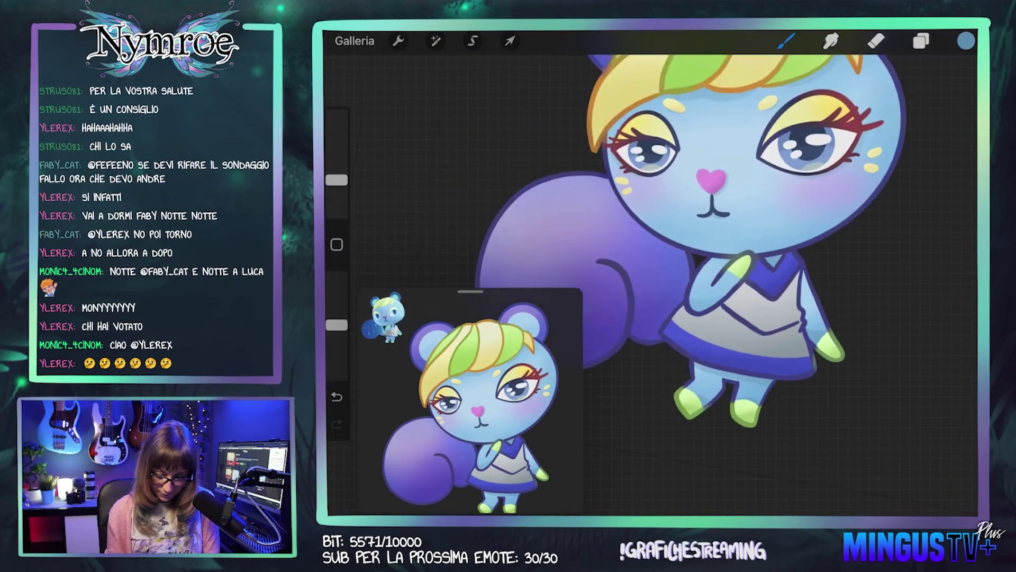
{"action": "scroll", "coordinate": [651, 265], "scroll_direction": "down", "scroll_amount": 2}
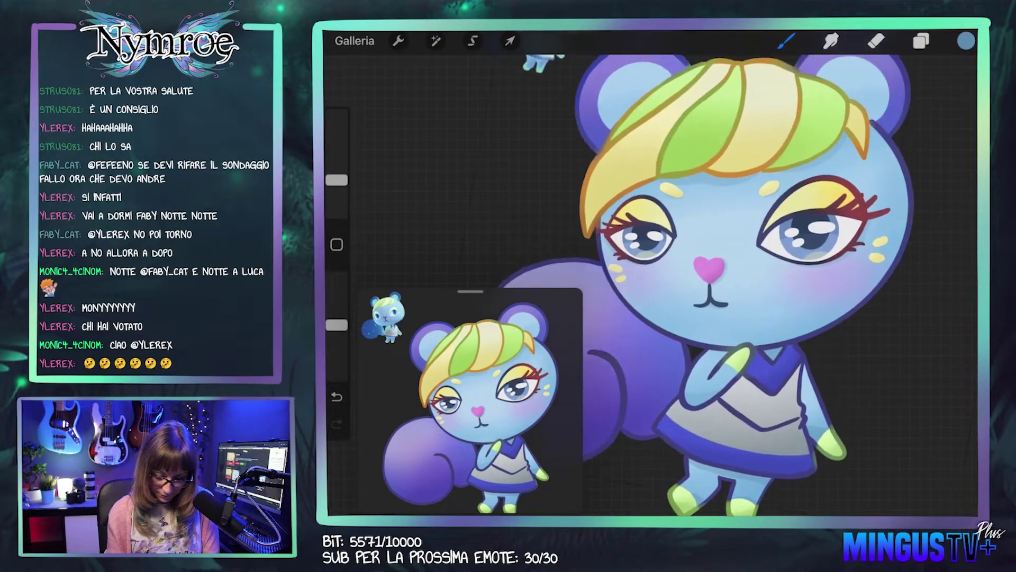
{"action": "scroll", "coordinate": [651, 265], "scroll_direction": "up", "scroll_amount": 5}
Step: Add Livello 17 above Livello 10 and make it a clipping mask
{"action": "left_click", "coordinate": [922, 41]}
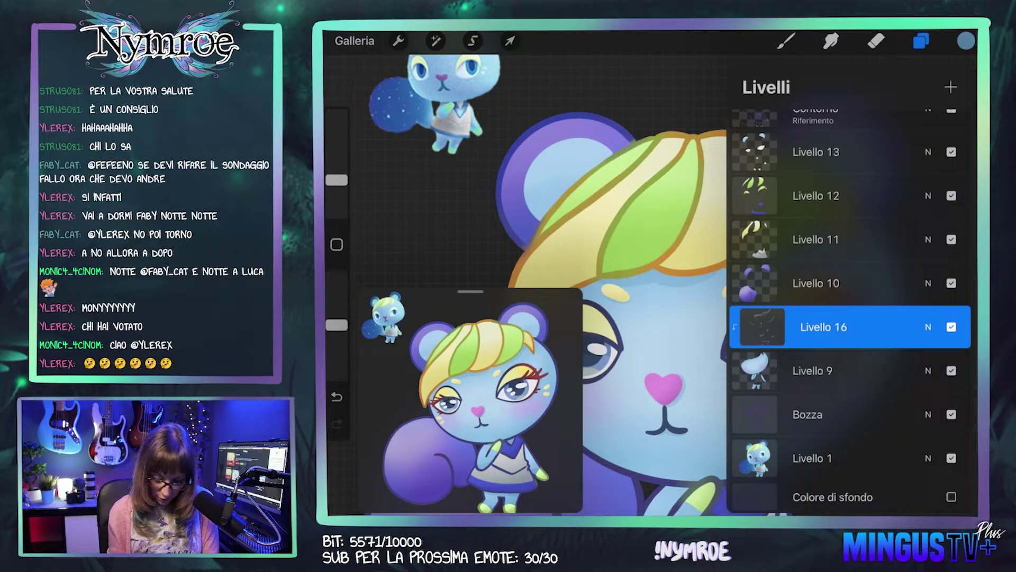
{"action": "left_click", "coordinate": [815, 284]}
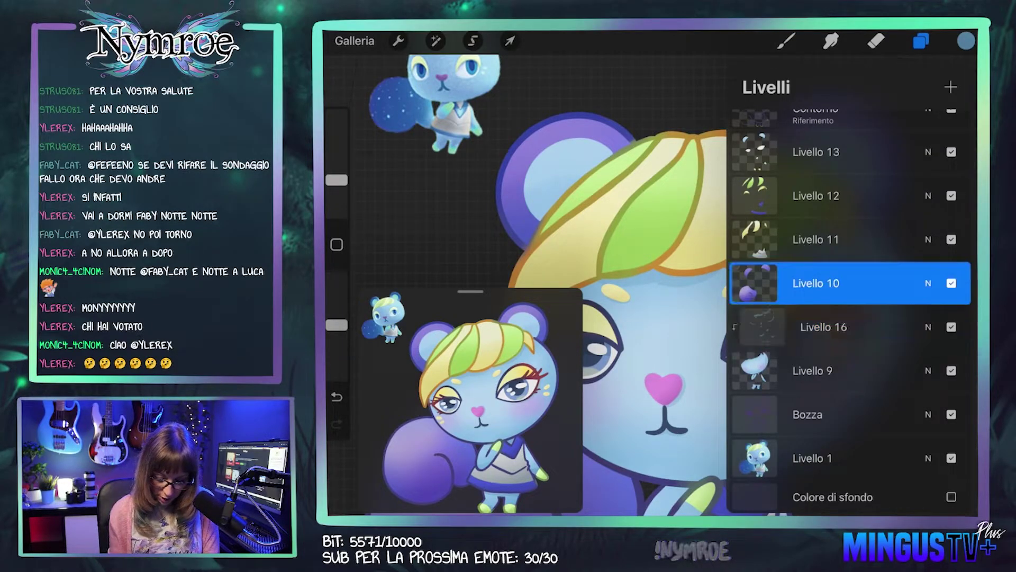
{"action": "left_click", "coordinate": [951, 87]}
{"action": "left_click", "coordinate": [754, 284]}
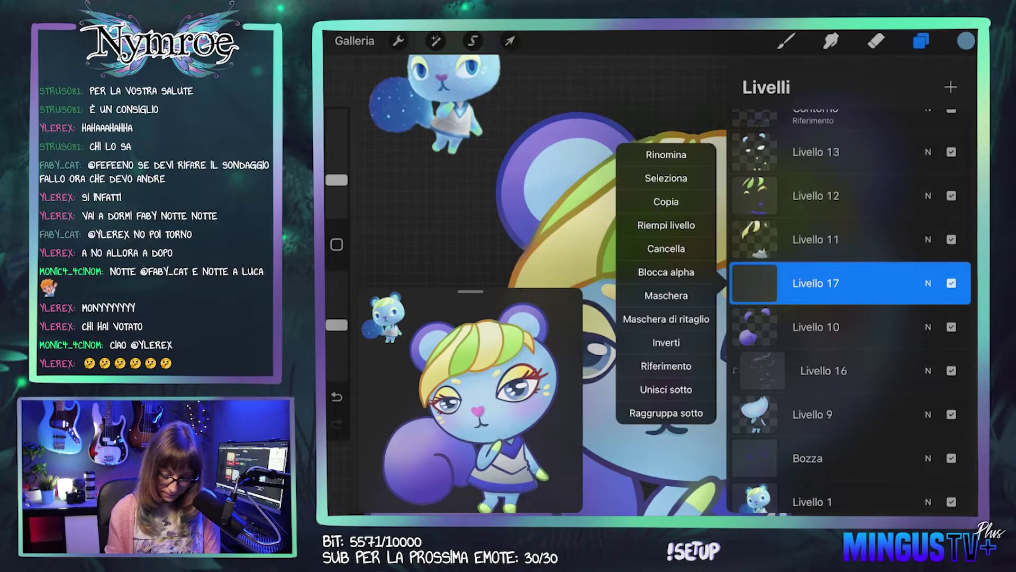
{"action": "left_click", "coordinate": [666, 319]}
{"action": "left_click", "coordinate": [786, 41]}
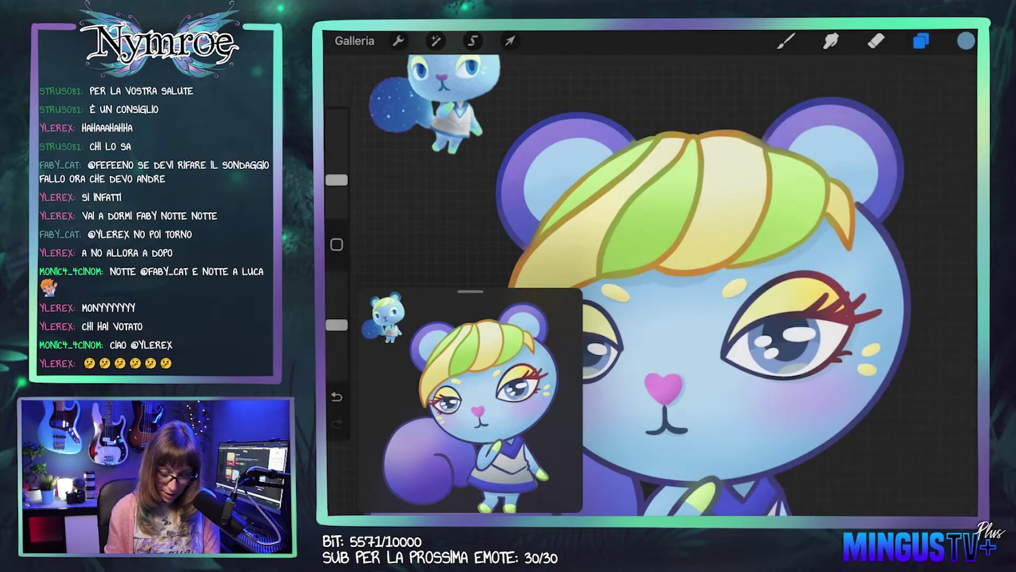
{"action": "scroll", "coordinate": [741, 317], "scroll_direction": "down", "scroll_amount": 3}
{"action": "scroll", "coordinate": [741, 291], "scroll_direction": "up", "scroll_amount": 3}
{"action": "scroll", "coordinate": [742, 292], "scroll_direction": "up", "scroll_amount": 3}
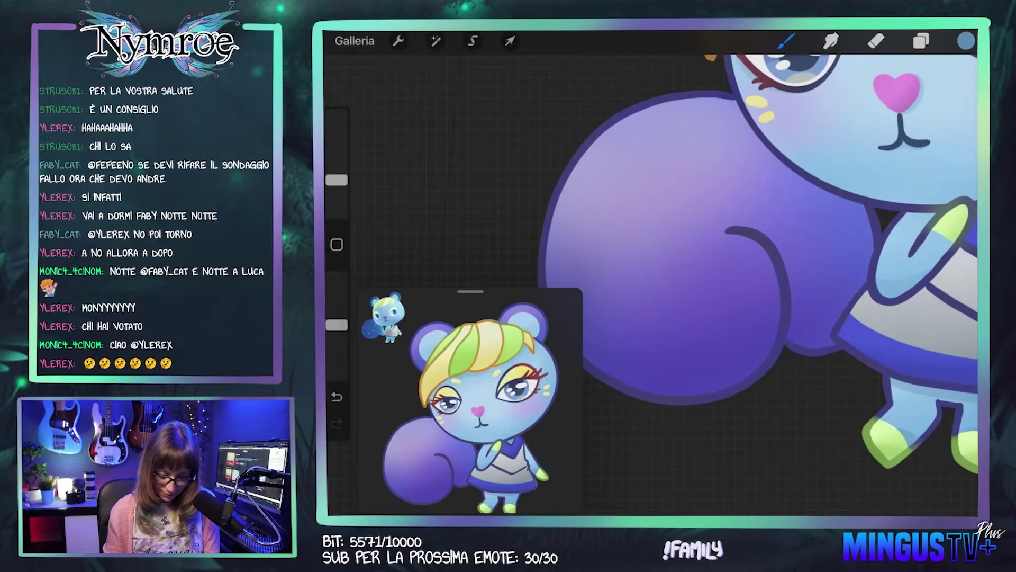
{"action": "left_click", "coordinate": [716, 344]}
{"action": "scroll", "coordinate": [688, 238], "scroll_direction": "up", "scroll_amount": 3}
{"action": "left_click", "coordinate": [967, 41]}
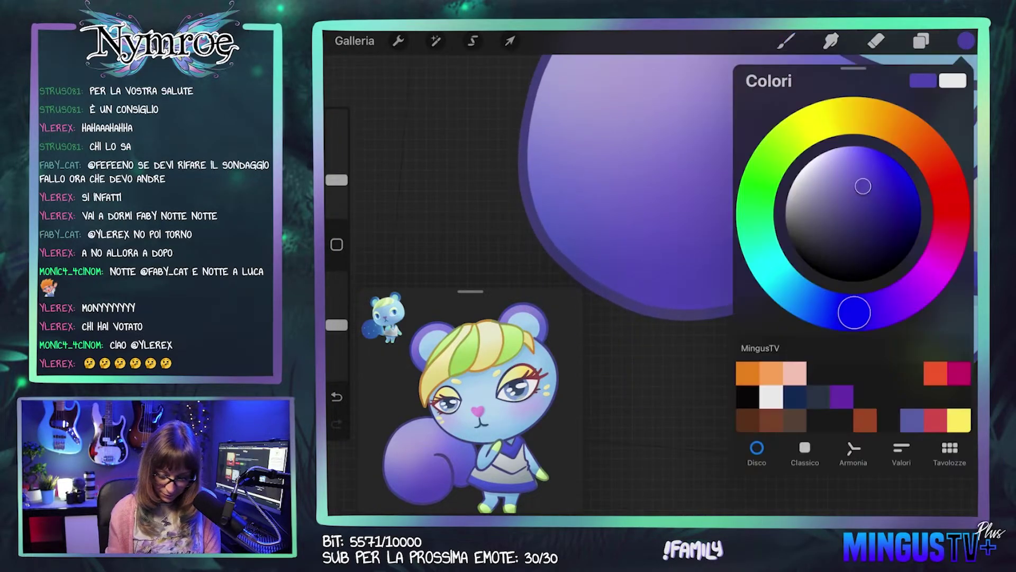
{"action": "left_click", "coordinate": [871, 199]}
{"action": "left_click", "coordinate": [967, 41]}
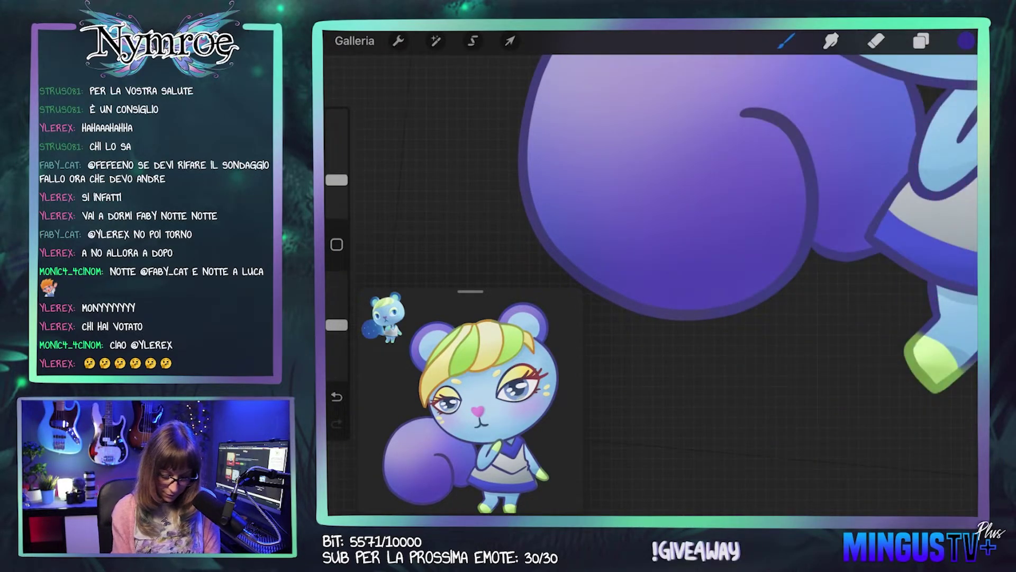
{"action": "left_click_drag", "start_coordinate": [336, 180], "coordinate": [336, 172]}
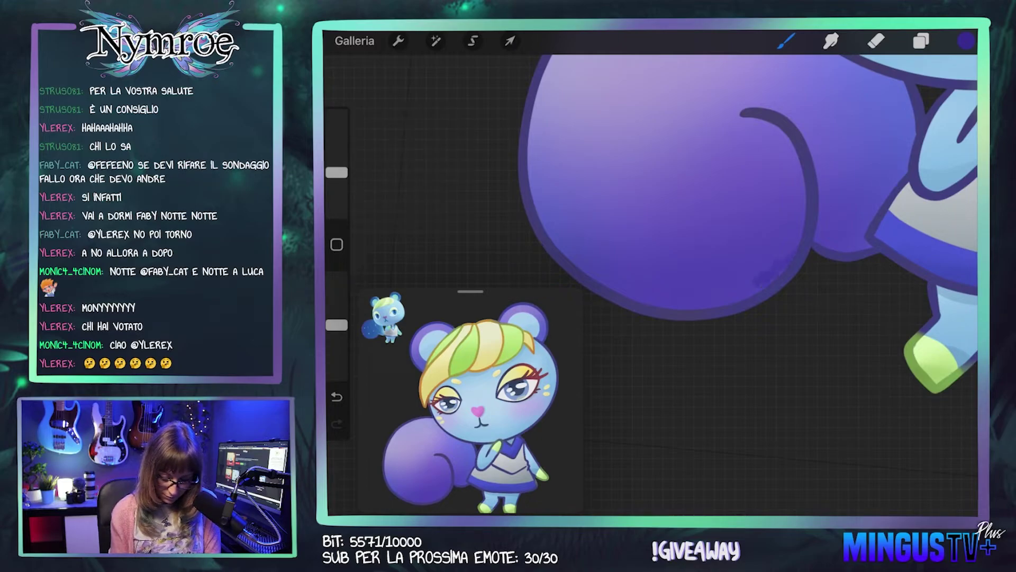
{"action": "left_click_drag", "start_coordinate": [757, 277], "coordinate": [628, 299]}
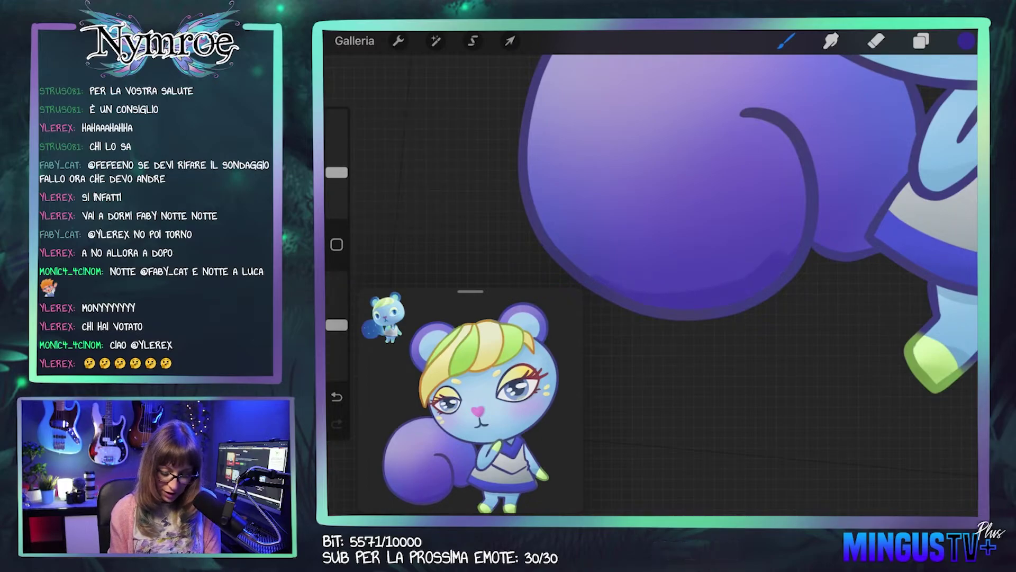
{"action": "left_click_drag", "start_coordinate": [802, 209], "coordinate": [781, 252]}
{"action": "key", "text": "ctrl+z"}
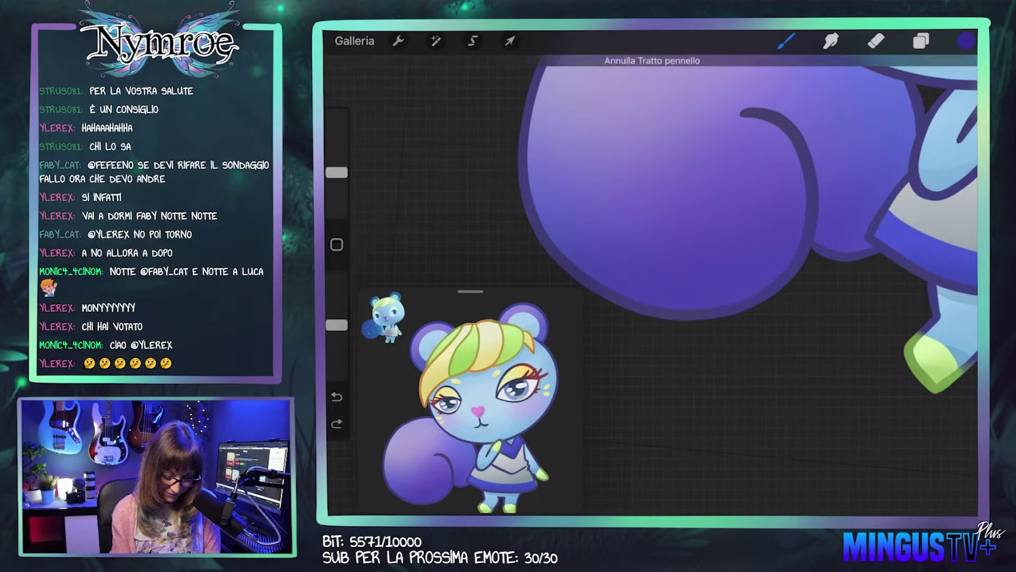
{"action": "left_click", "coordinate": [337, 172]}
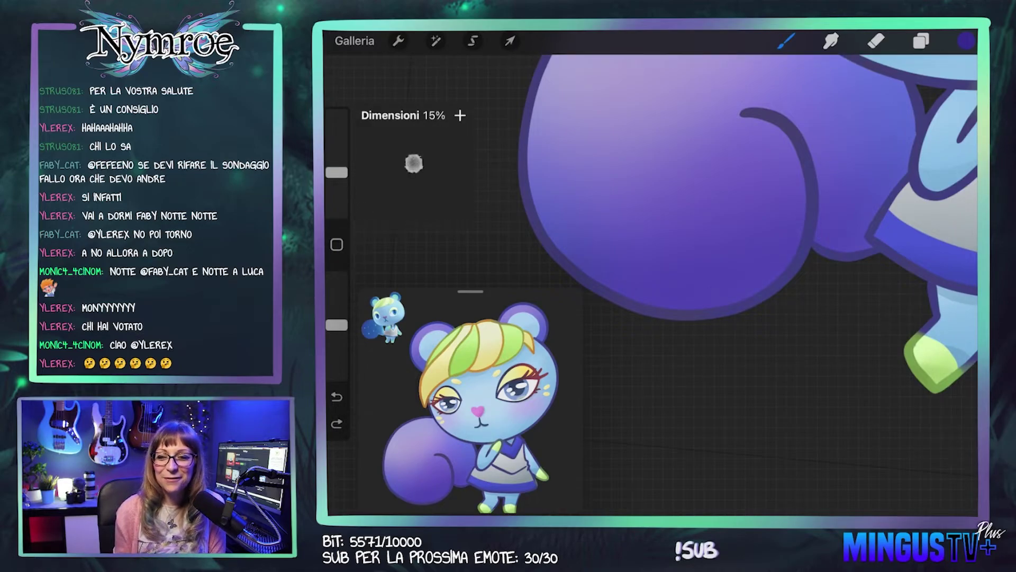
{"action": "scroll", "coordinate": [688, 211], "scroll_direction": "up", "scroll_amount": 2}
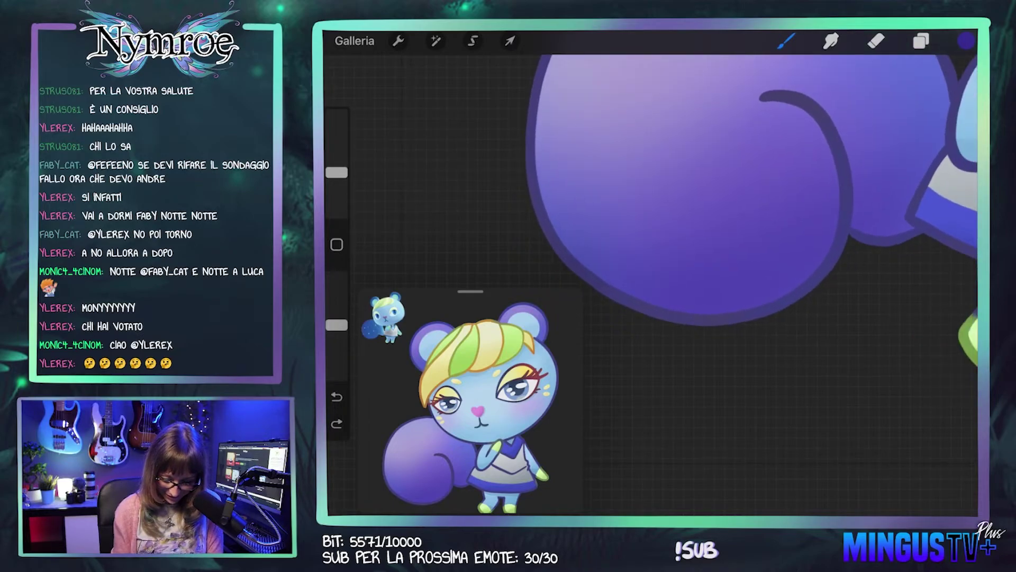
{"action": "left_click_drag", "start_coordinate": [834, 217], "coordinate": [683, 296]}
{"action": "left_click_drag", "start_coordinate": [577, 255], "coordinate": [614, 282]}
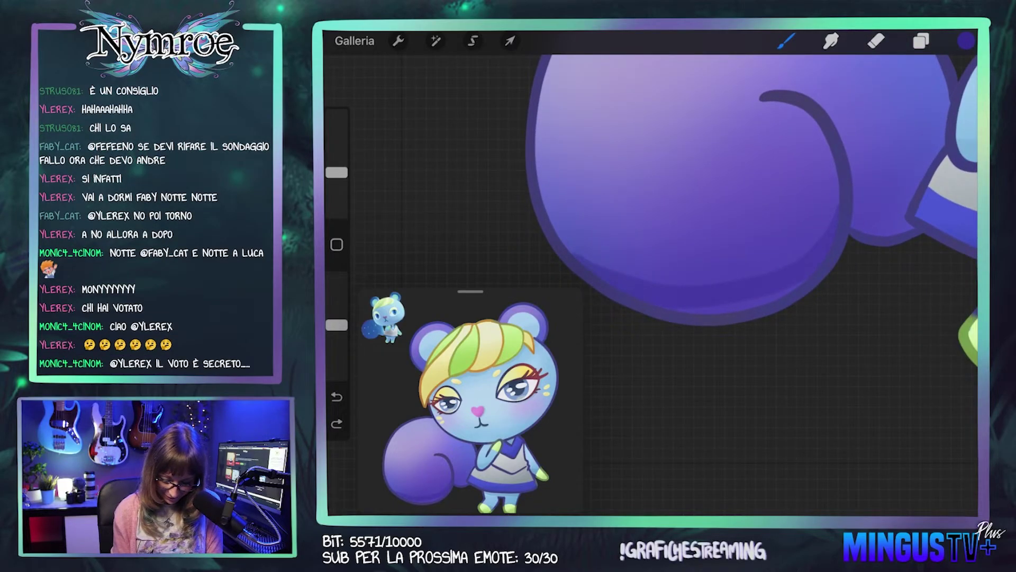
{"action": "left_click_drag", "start_coordinate": [680, 309], "coordinate": [781, 295]}
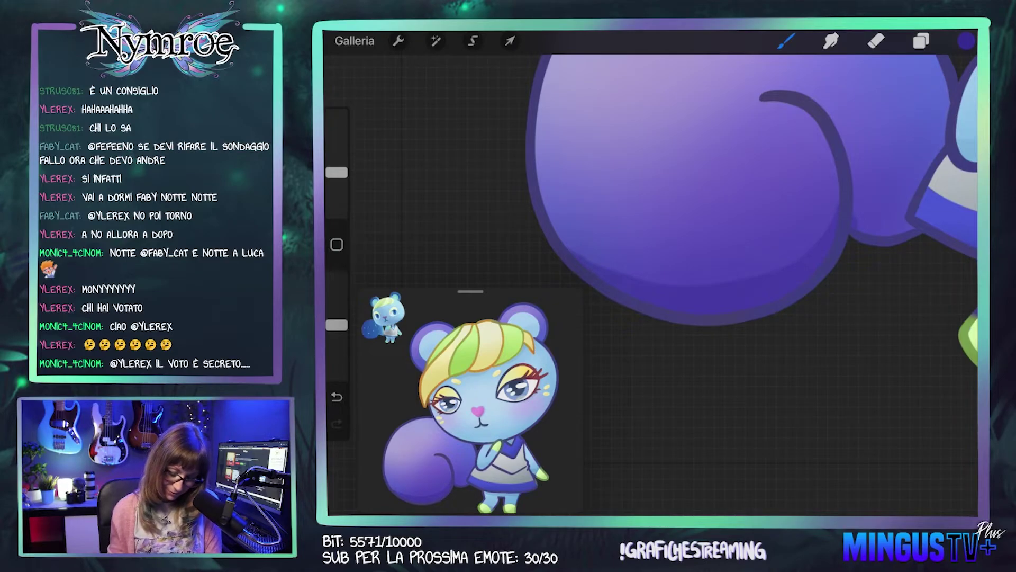
{"action": "scroll", "coordinate": [688, 212], "scroll_direction": "right", "scroll_amount": 2}
{"action": "scroll", "coordinate": [688, 212], "scroll_direction": "right", "scroll_amount": 2}
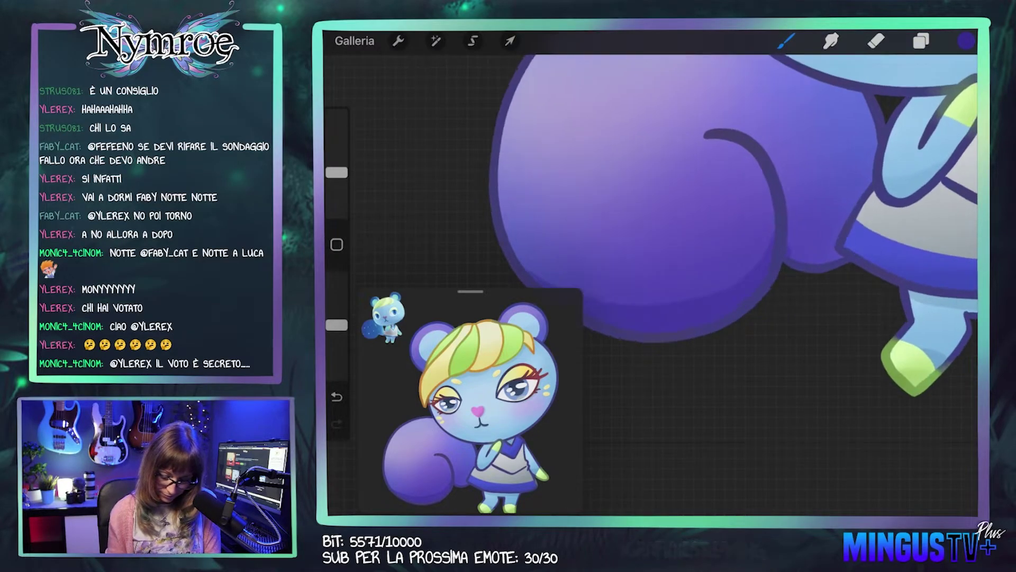
{"action": "scroll", "coordinate": [688, 211], "scroll_direction": "up", "scroll_amount": 1}
{"action": "left_click_drag", "start_coordinate": [827, 217], "coordinate": [774, 264]}
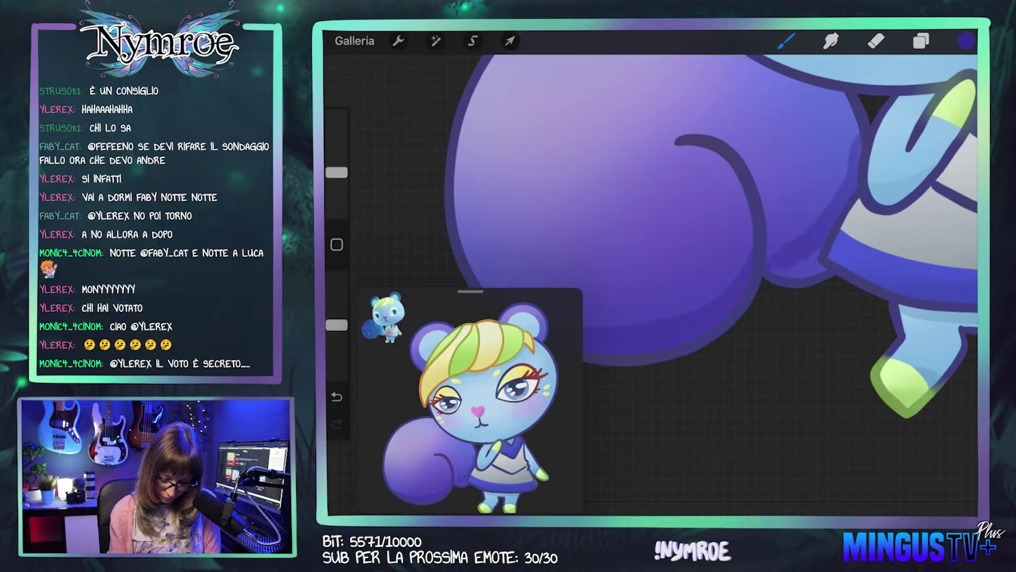
{"action": "key", "text": "ctrl+z"}
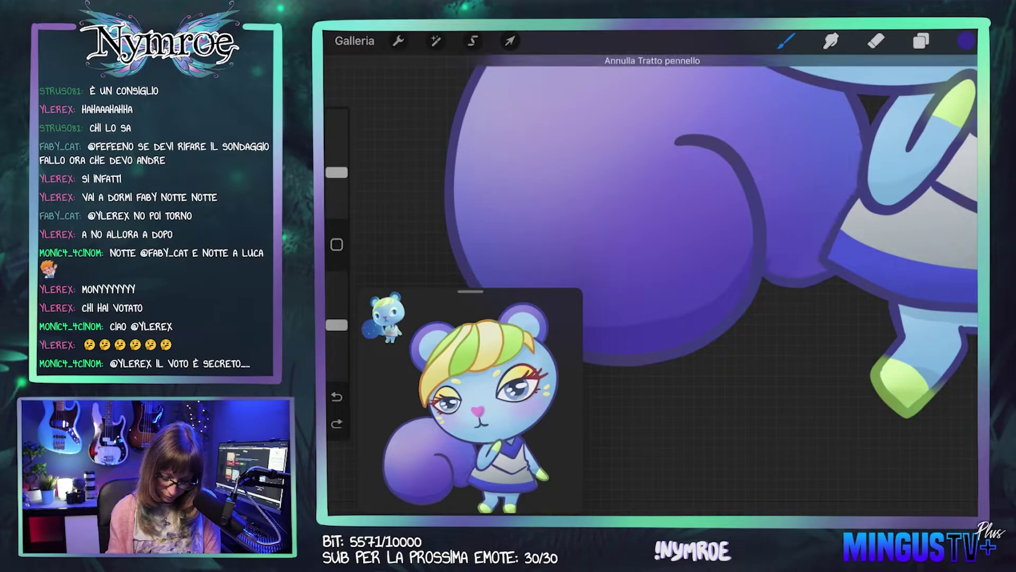
{"action": "key", "text": "e"}
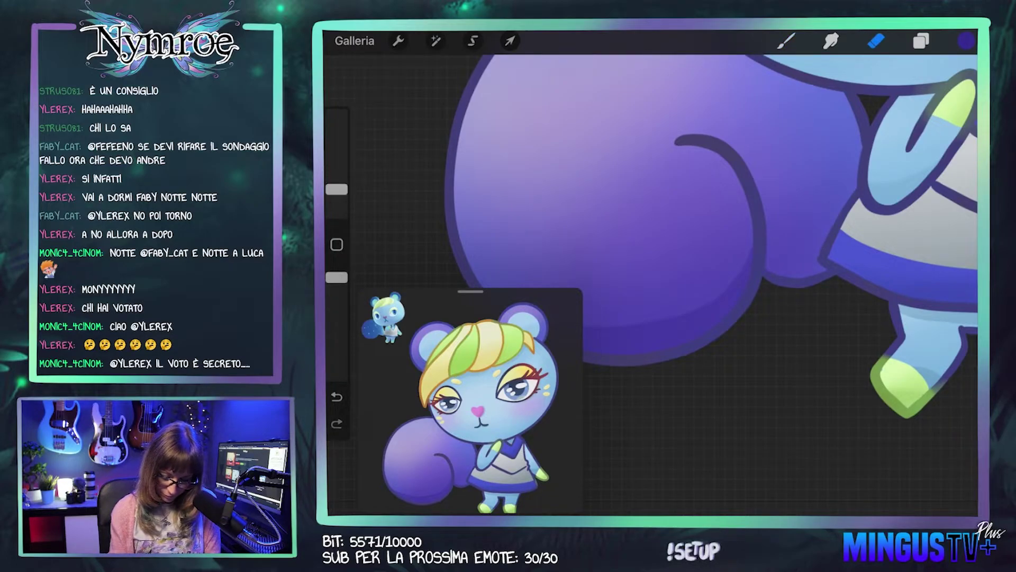
{"action": "key", "text": "b"}
{"action": "left_click_drag", "start_coordinate": [826, 223], "coordinate": [773, 259]}
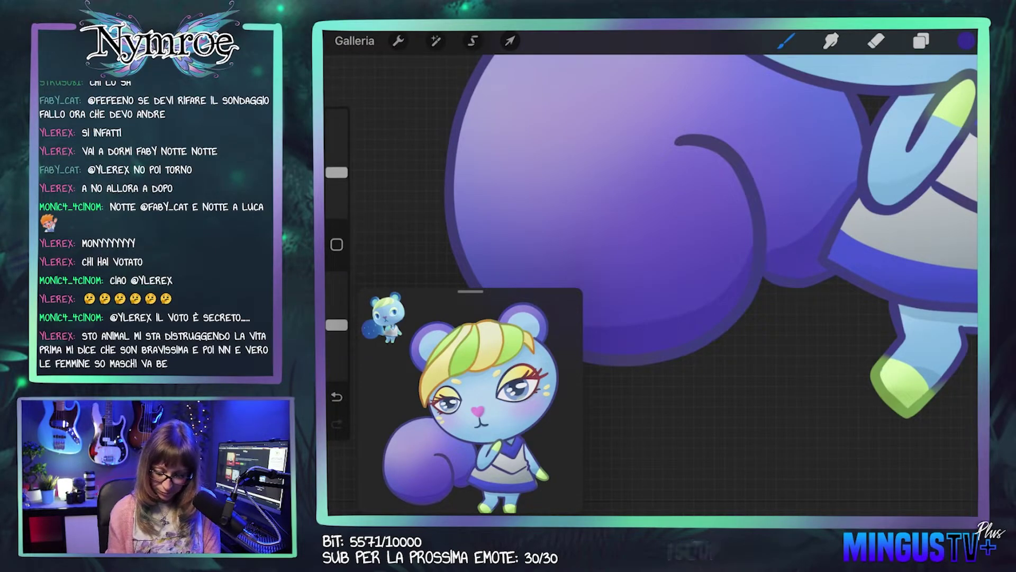
{"action": "left_click_drag", "start_coordinate": [657, 212], "coordinate": [689, 291]}
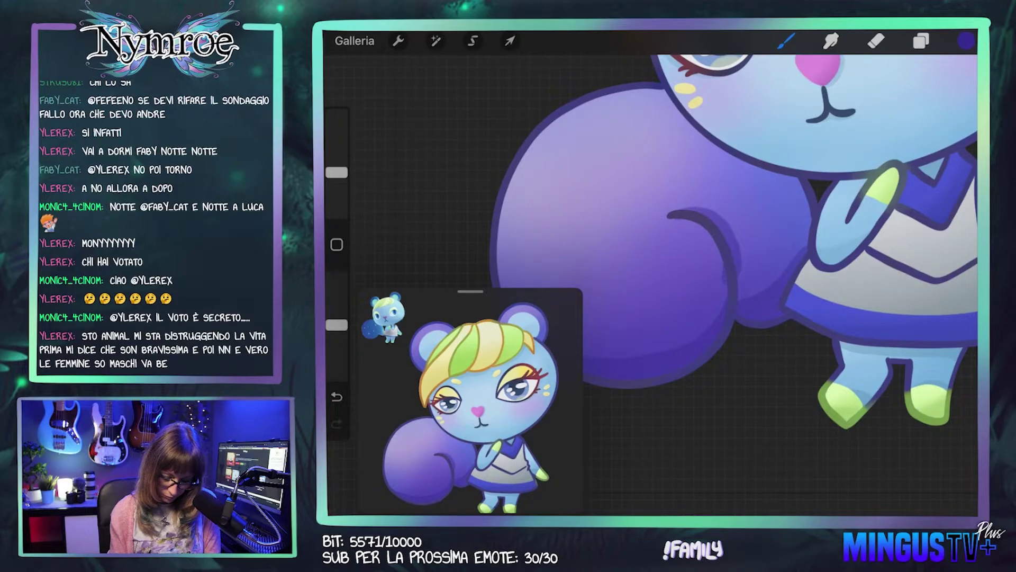
{"action": "key", "text": "e"}
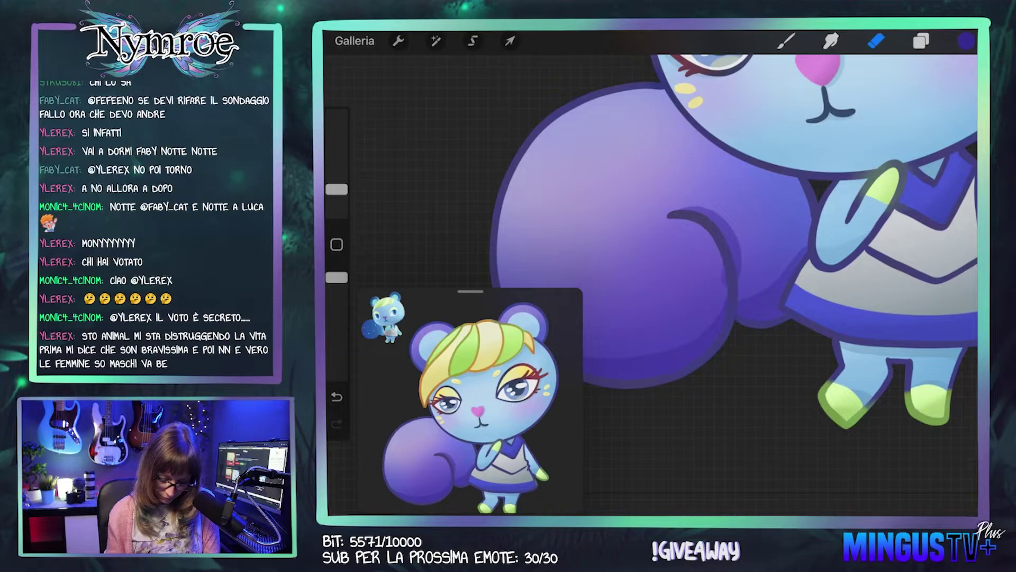
{"action": "key", "text": "ctrl+z"}
{"action": "scroll", "coordinate": [780, 296], "scroll_direction": "up", "scroll_amount": 5}
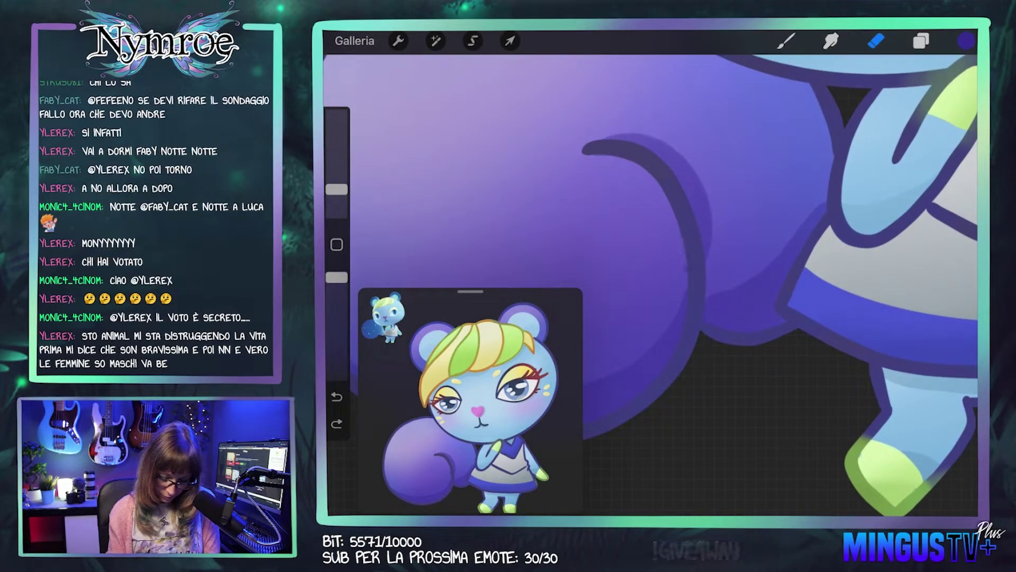
{"action": "scroll", "coordinate": [650, 273], "scroll_direction": "down", "scroll_amount": 5}
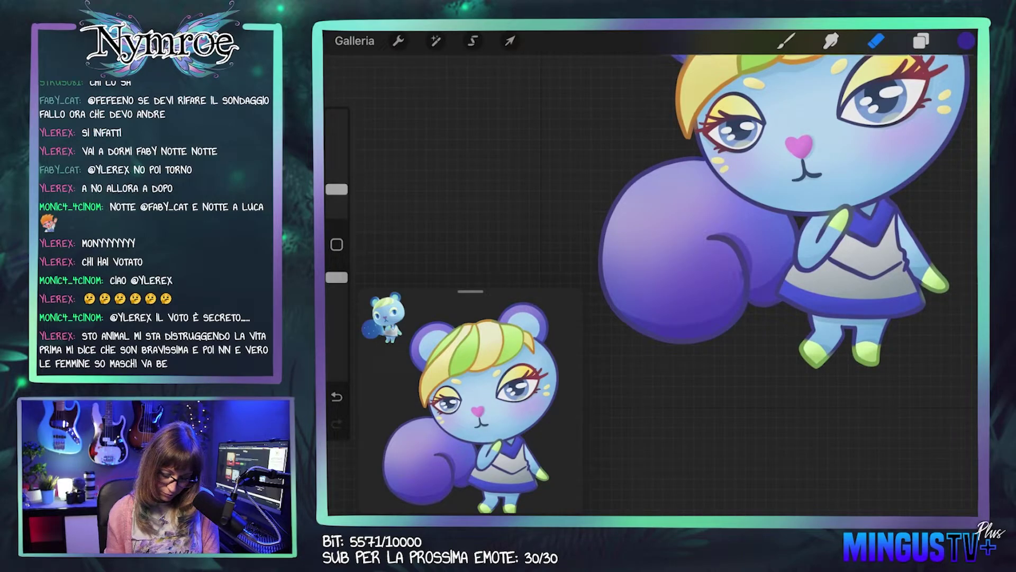
{"action": "key", "text": "ctrl+z"}
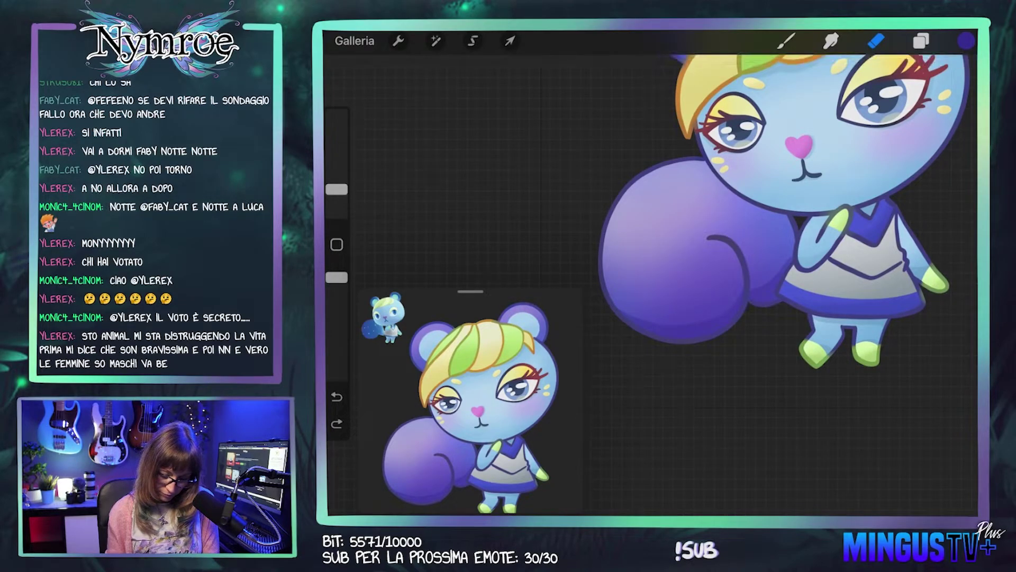
{"action": "scroll", "coordinate": [730, 265], "scroll_direction": "up", "scroll_amount": 3}
{"action": "key", "text": "b"}
{"action": "scroll", "coordinate": [731, 238], "scroll_direction": "up", "scroll_amount": 3}
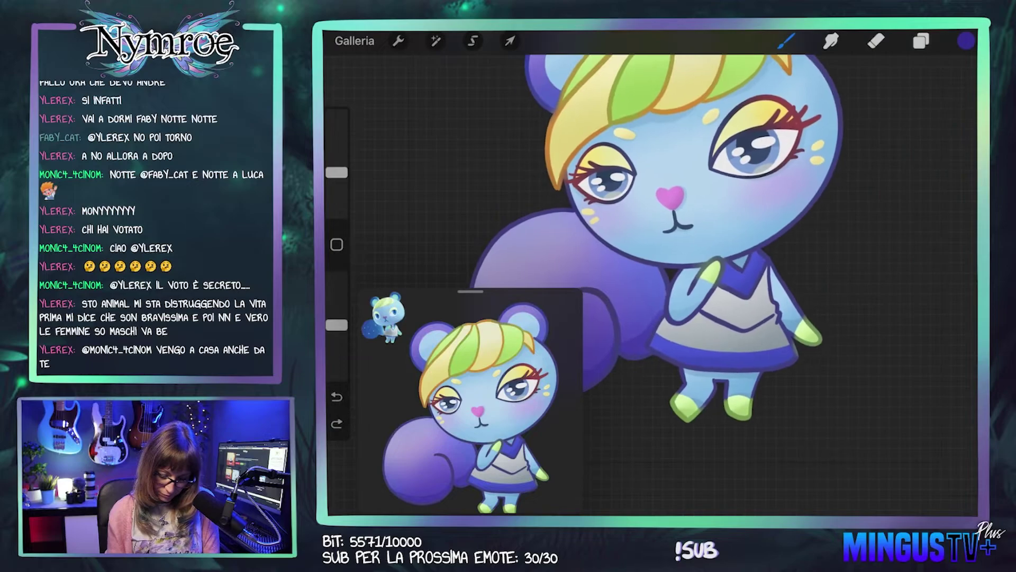
{"action": "scroll", "coordinate": [731, 264], "scroll_direction": "up", "scroll_amount": 3}
{"action": "scroll", "coordinate": [730, 238], "scroll_direction": "up", "scroll_amount": 2}
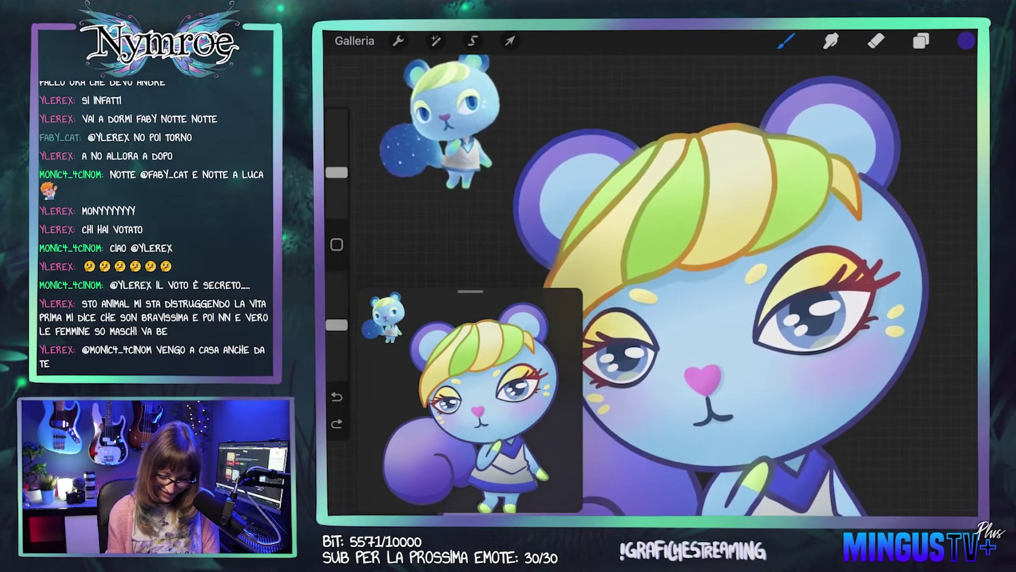
{"action": "scroll", "coordinate": [731, 238], "scroll_direction": "up", "scroll_amount": 3}
{"action": "scroll", "coordinate": [731, 238], "scroll_direction": "up", "scroll_amount": 2}
{"action": "left_click_drag", "start_coordinate": [835, 177], "coordinate": [864, 141]}
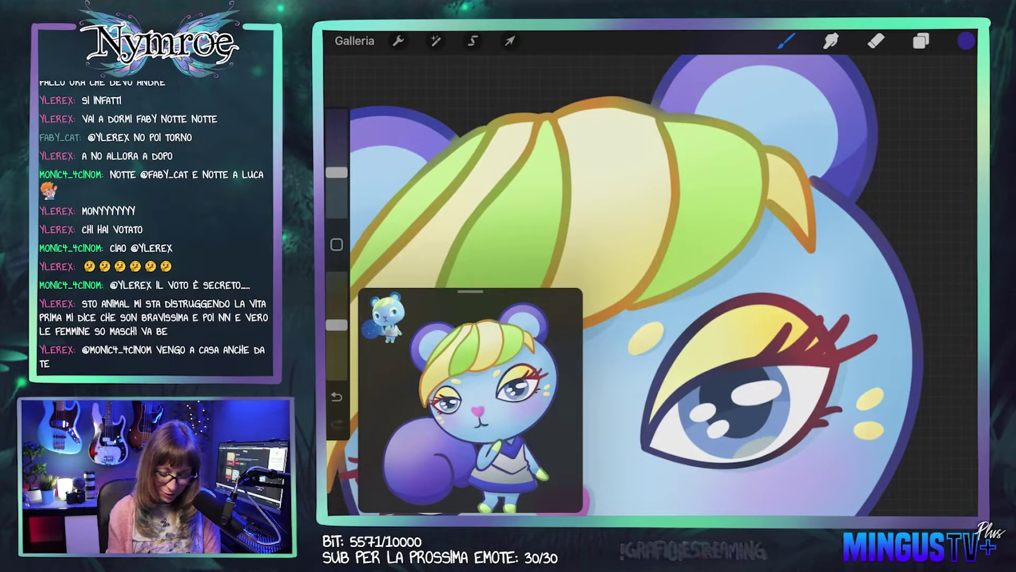
{"action": "scroll", "coordinate": [688, 265], "scroll_direction": "down", "scroll_amount": 2}
{"action": "scroll", "coordinate": [662, 286], "scroll_direction": "down", "scroll_amount": 3}
{"action": "scroll", "coordinate": [662, 286], "scroll_direction": "down", "scroll_amount": 2}
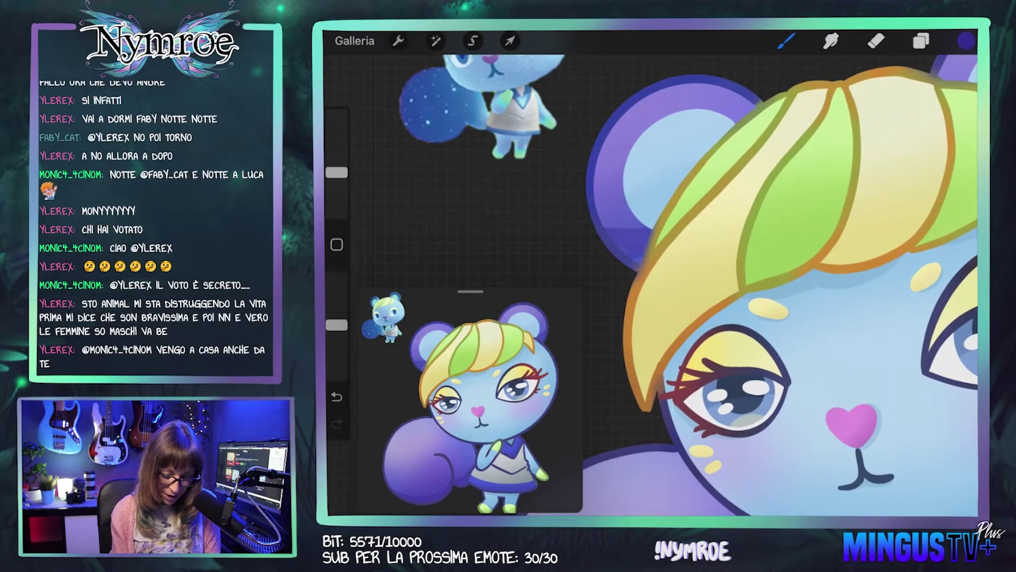
{"action": "scroll", "coordinate": [782, 285], "scroll_direction": "down", "scroll_amount": 1}
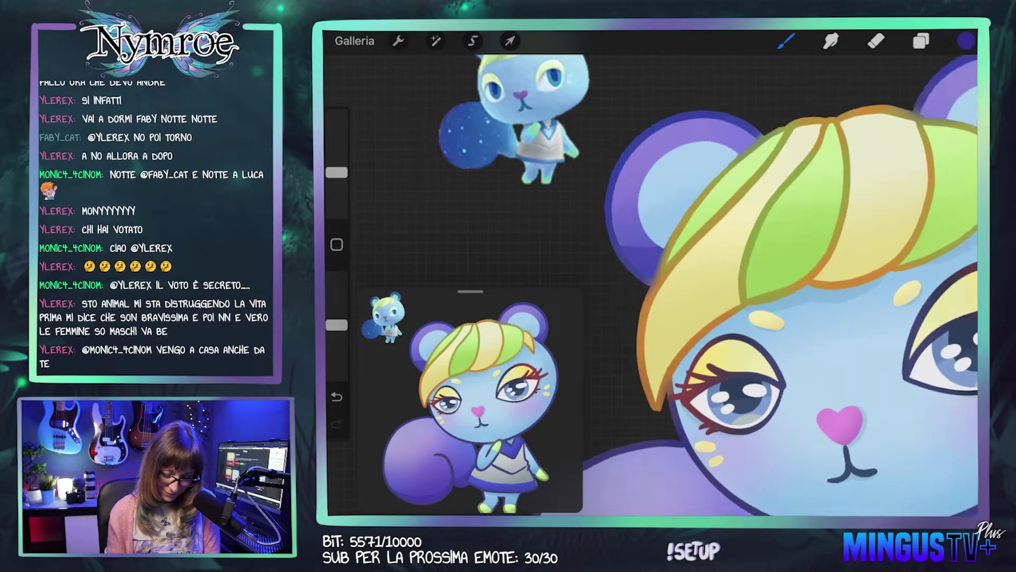
{"action": "scroll", "coordinate": [709, 274], "scroll_direction": "down", "scroll_amount": 2}
{"action": "scroll", "coordinate": [709, 286], "scroll_direction": "up", "scroll_amount": 3}
{"action": "key", "text": "ctrl+z"}
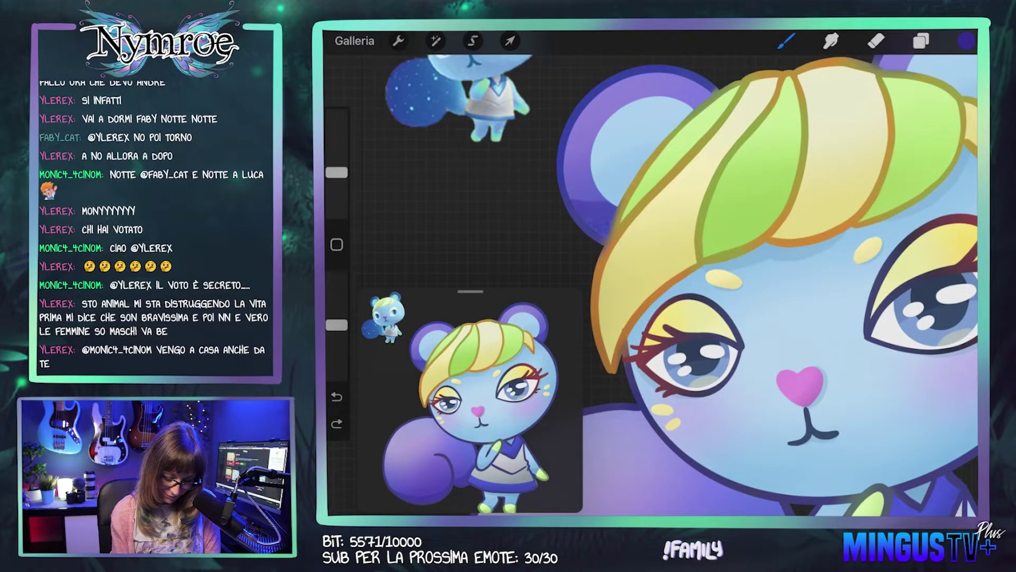
{"action": "scroll", "coordinate": [683, 275], "scroll_direction": "down", "scroll_amount": 3}
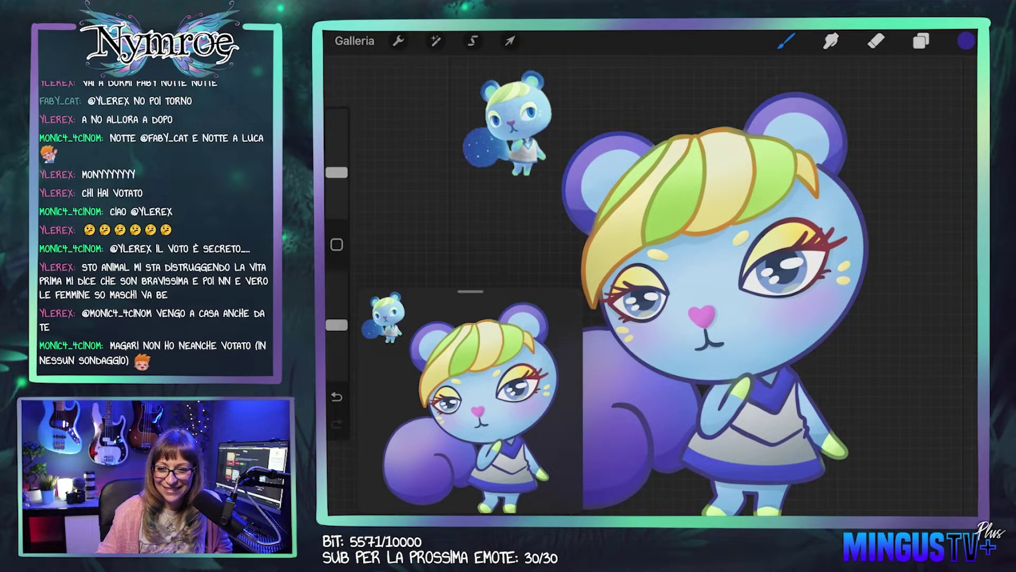
{"action": "scroll", "coordinate": [715, 264], "scroll_direction": "down", "scroll_amount": 2}
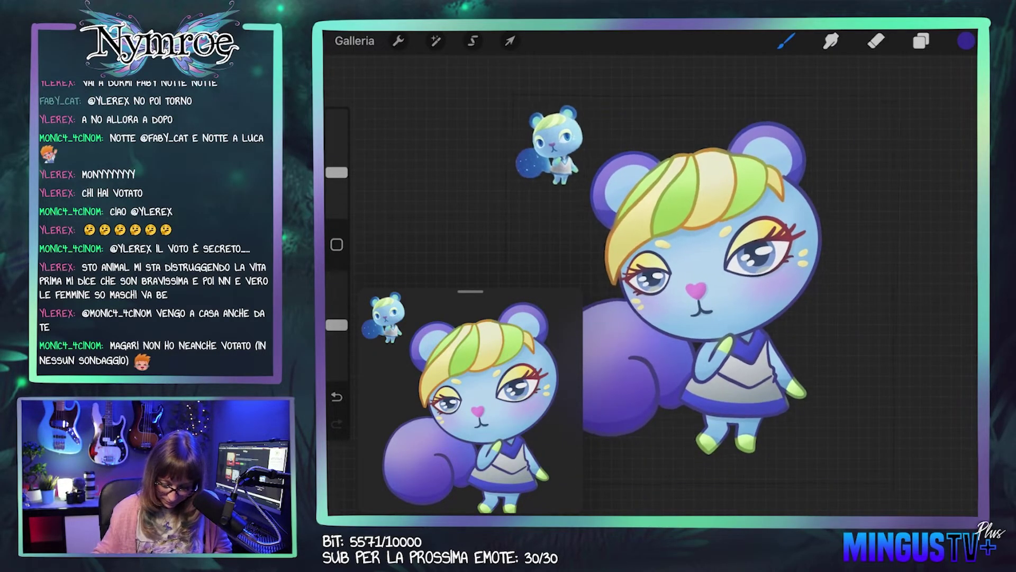
Step: Choose a near-white highlight colour on the colour disc
{"action": "left_click", "coordinate": [921, 41]}
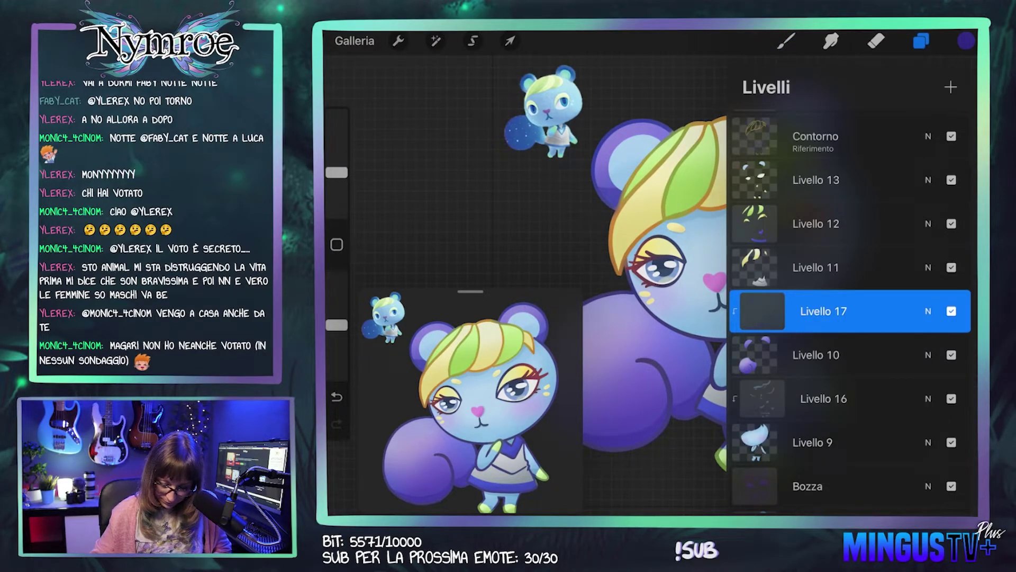
{"action": "left_click", "coordinate": [786, 41]}
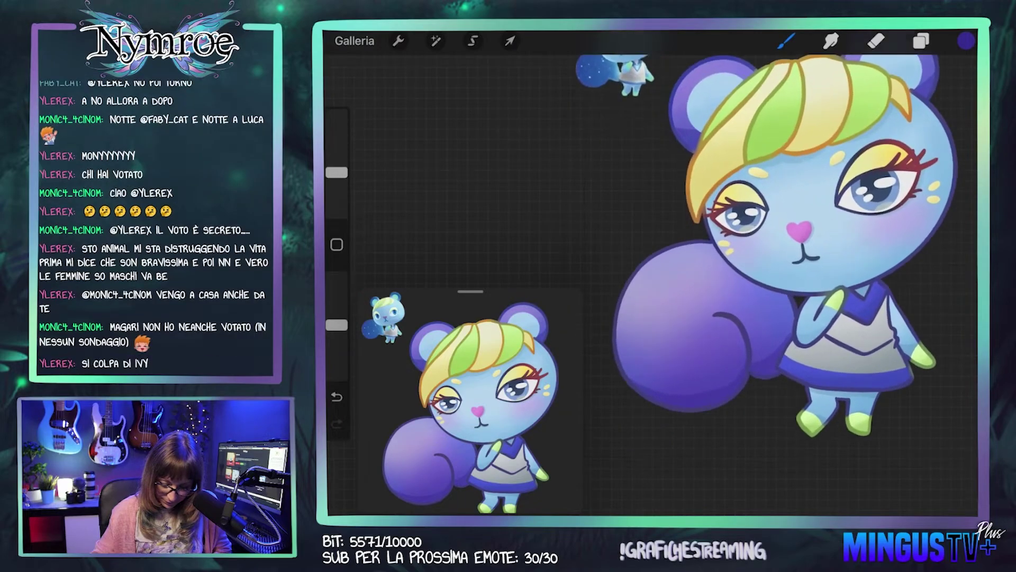
{"action": "scroll", "coordinate": [767, 265], "scroll_direction": "up", "scroll_amount": 2}
{"action": "left_click", "coordinate": [966, 40]}
{"action": "left_click", "coordinate": [804, 171]}
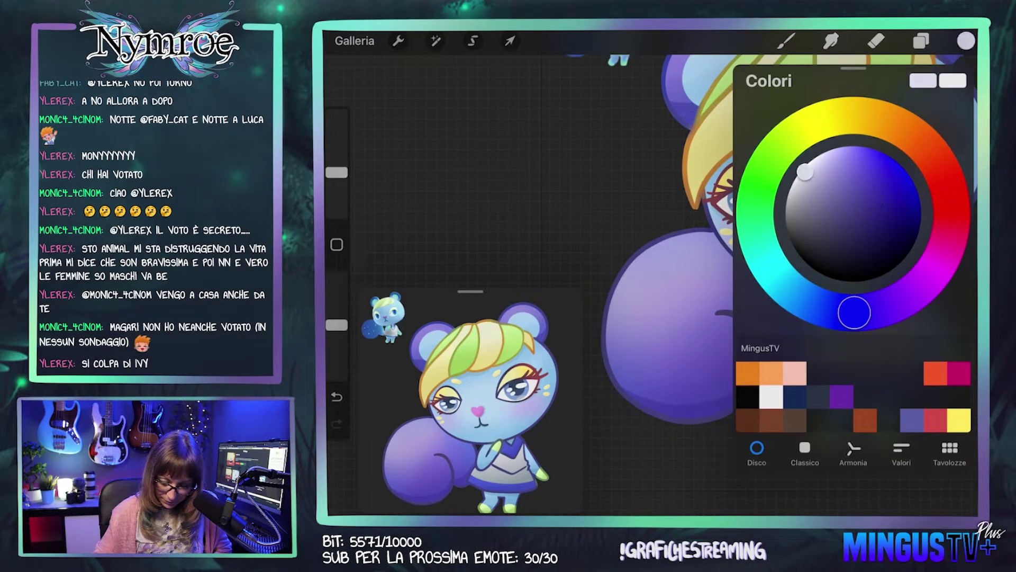
{"action": "left_click", "coordinate": [966, 41]}
{"action": "scroll", "coordinate": [783, 264], "scroll_direction": "up", "scroll_amount": 3}
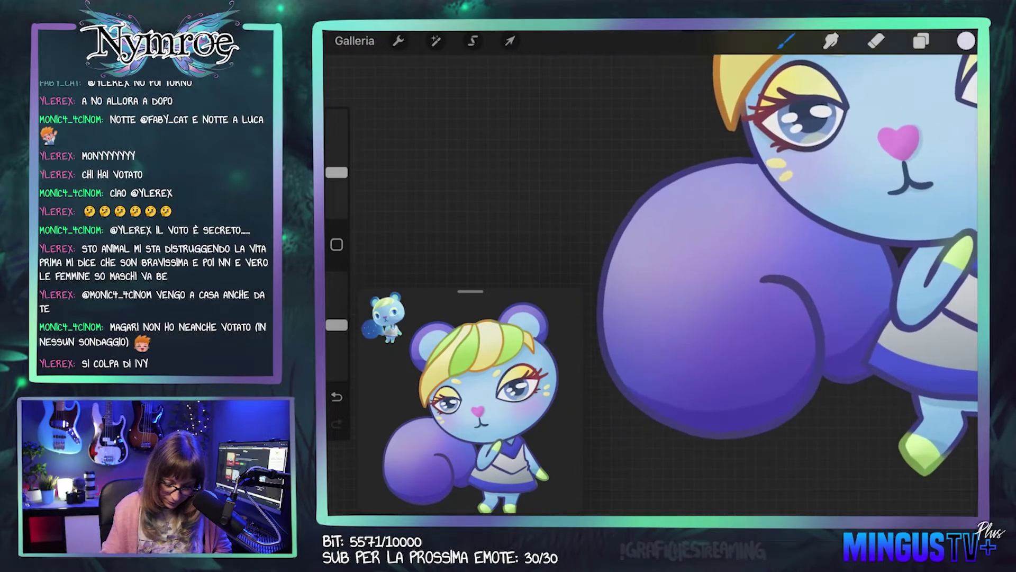
Step: Paint, undo and repaint a curved near-white highlight along the tail's upper-left edge
{"action": "mouse_move", "coordinate": [670, 185]}
{"action": "left_mouse_down"}
{"action": "mouse_move", "coordinate": [635, 222]}
{"action": "mouse_move", "coordinate": [643, 315]}
{"action": "mouse_move", "coordinate": [608, 370]}
{"action": "left_mouse_up"}
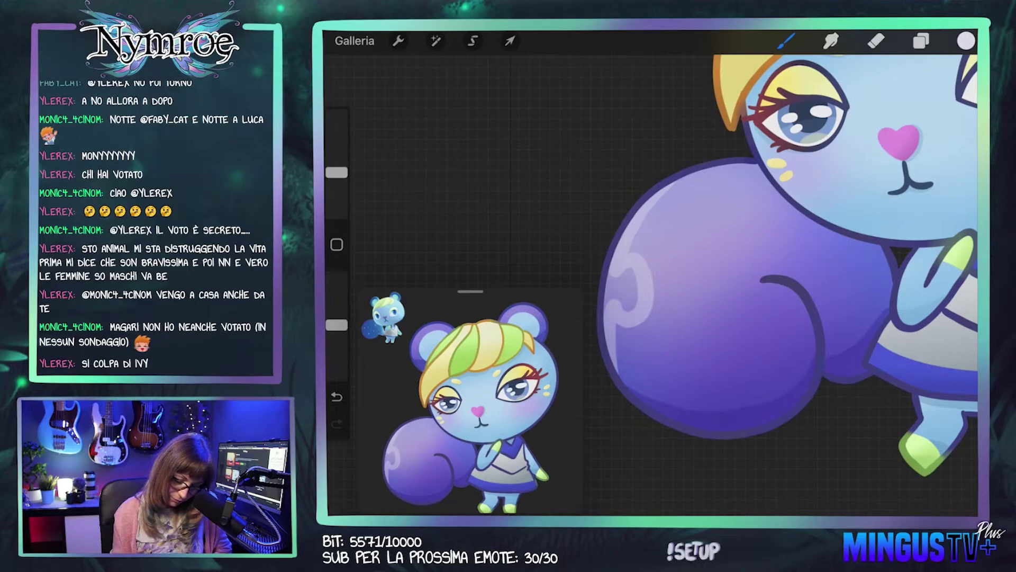
{"action": "key", "text": "ctrl+z"}
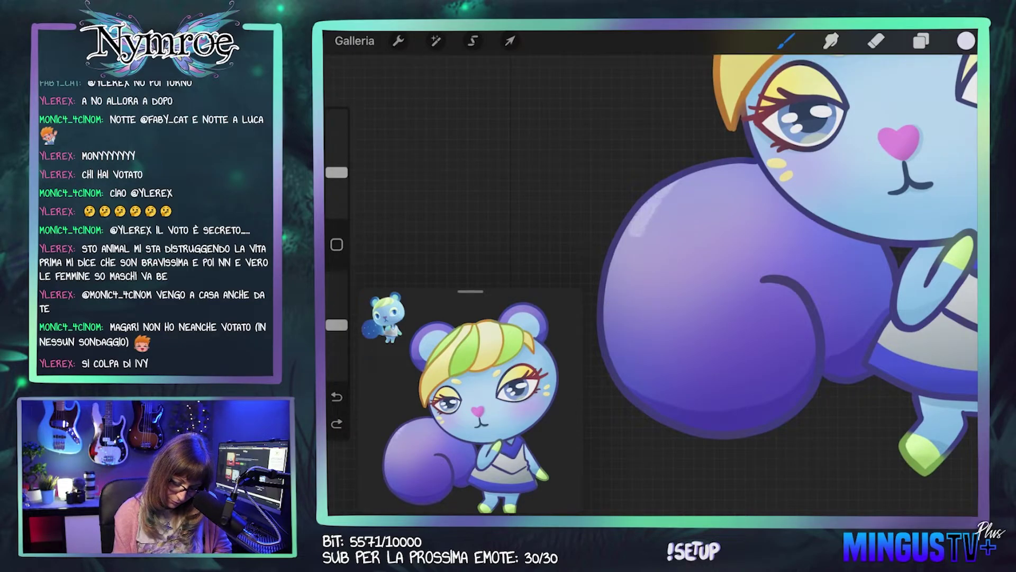
{"action": "mouse_move", "coordinate": [638, 233]}
{"action": "left_mouse_down"}
{"action": "mouse_move", "coordinate": [622, 286]}
{"action": "mouse_move", "coordinate": [654, 305]}
{"action": "mouse_move", "coordinate": [619, 331]}
{"action": "mouse_move", "coordinate": [611, 323]}
{"action": "mouse_move", "coordinate": [620, 379]}
{"action": "left_mouse_up"}
{"action": "mouse_move", "coordinate": [607, 337]}
{"action": "left_mouse_down"}
{"action": "mouse_move", "coordinate": [611, 289]}
{"action": "mouse_move", "coordinate": [630, 310]}
{"action": "left_mouse_up"}
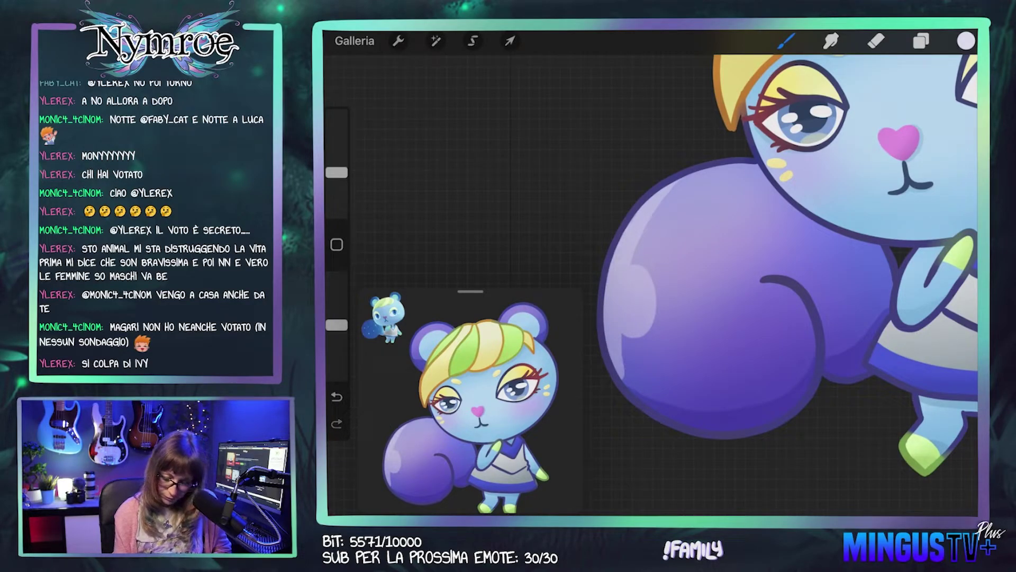
{"action": "scroll", "coordinate": [781, 262], "scroll_direction": "down", "scroll_amount": 2}
{"action": "key", "text": "ctrl+z"}
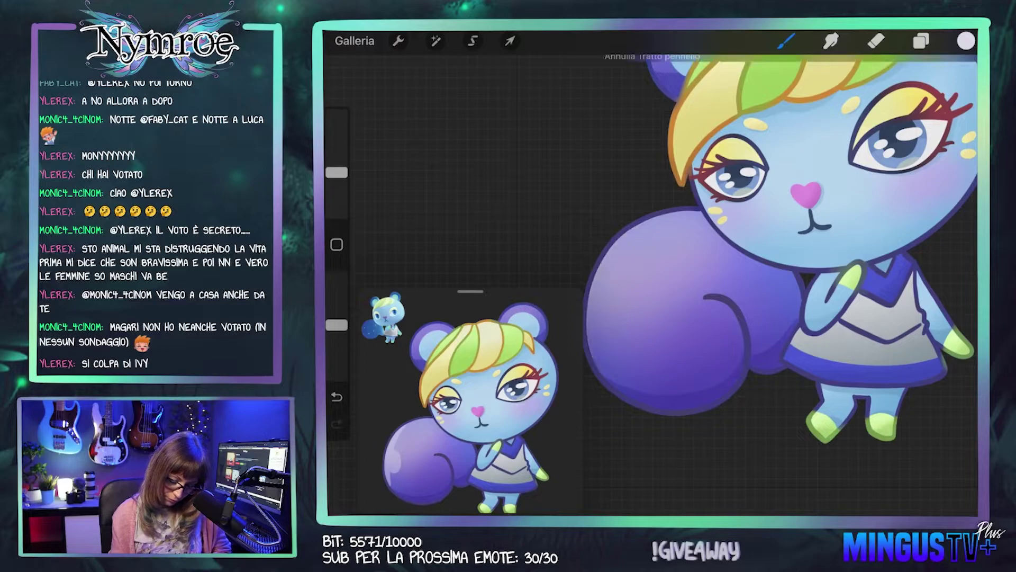
{"action": "scroll", "coordinate": [784, 264], "scroll_direction": "up", "scroll_amount": 2}
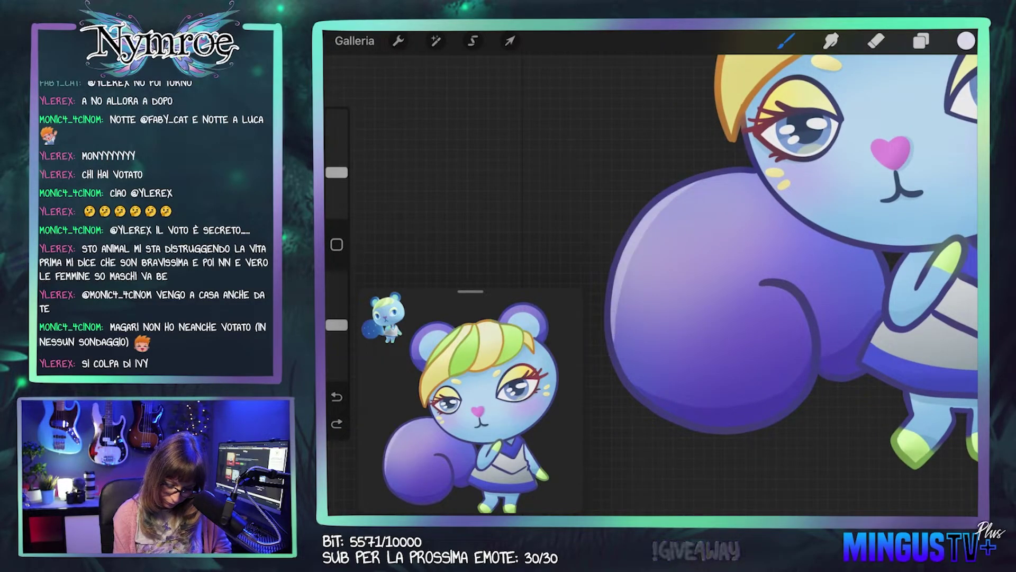
{"action": "mouse_move", "coordinate": [662, 222]}
{"action": "left_mouse_down"}
{"action": "mouse_move", "coordinate": [661, 267]}
{"action": "mouse_move", "coordinate": [631, 258]}
{"action": "left_mouse_up"}
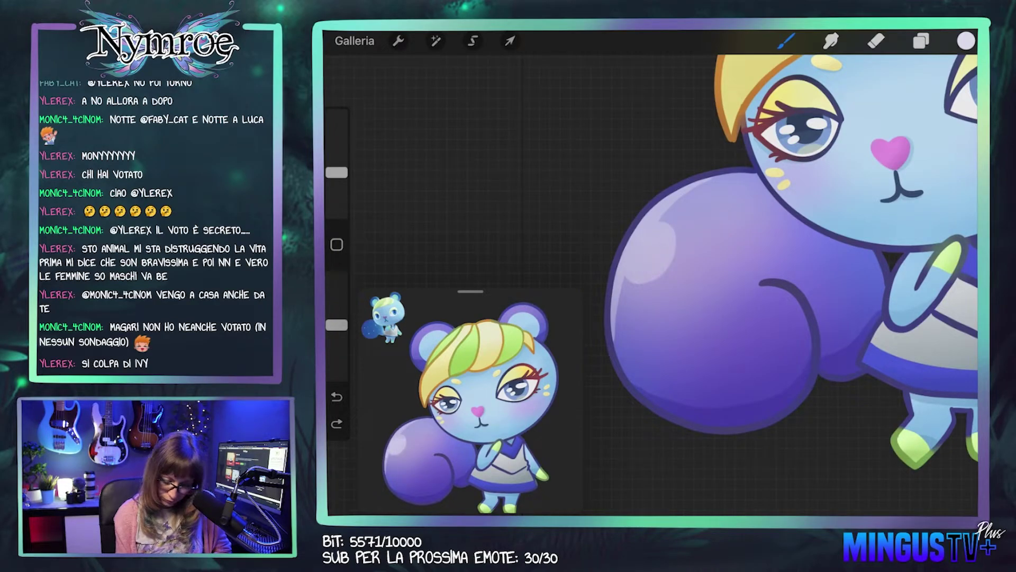
{"action": "scroll", "coordinate": [781, 243], "scroll_direction": "down", "scroll_amount": 2}
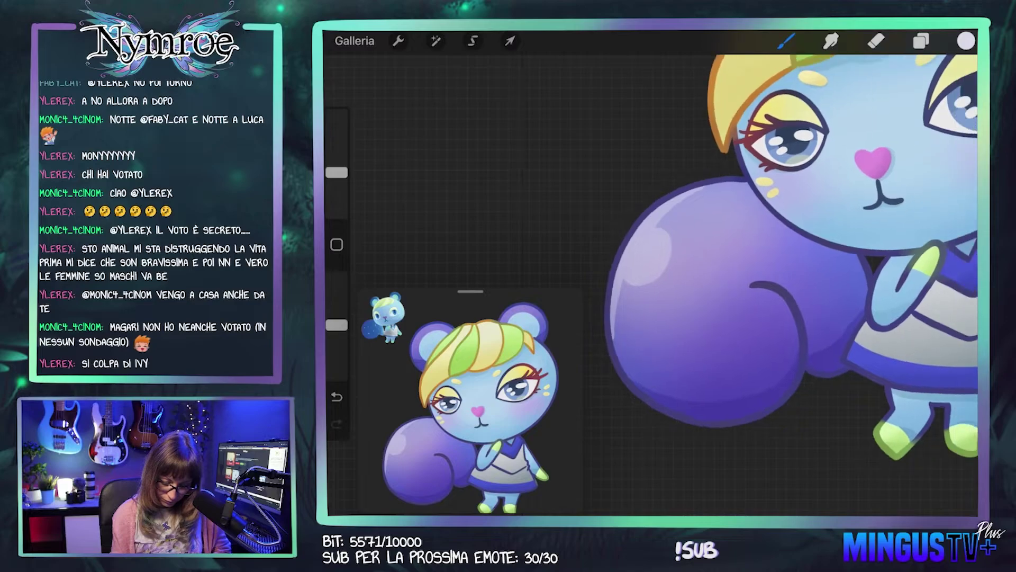
{"action": "scroll", "coordinate": [781, 244], "scroll_direction": "down", "scroll_amount": 3}
{"action": "scroll", "coordinate": [781, 286], "scroll_direction": "up", "scroll_amount": 3}
{"action": "scroll", "coordinate": [781, 286], "scroll_direction": "up", "scroll_amount": 2}
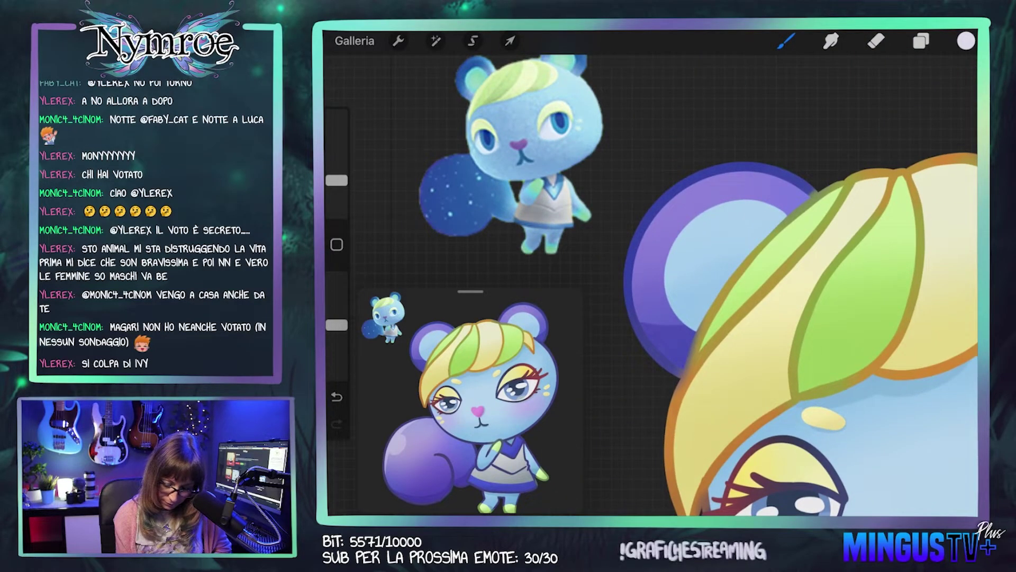
Step: Paint highlight strokes along the left ear's top rim, undoing the last one
{"action": "left_click_drag", "start_coordinate": [771, 175], "coordinate": [708, 182]}
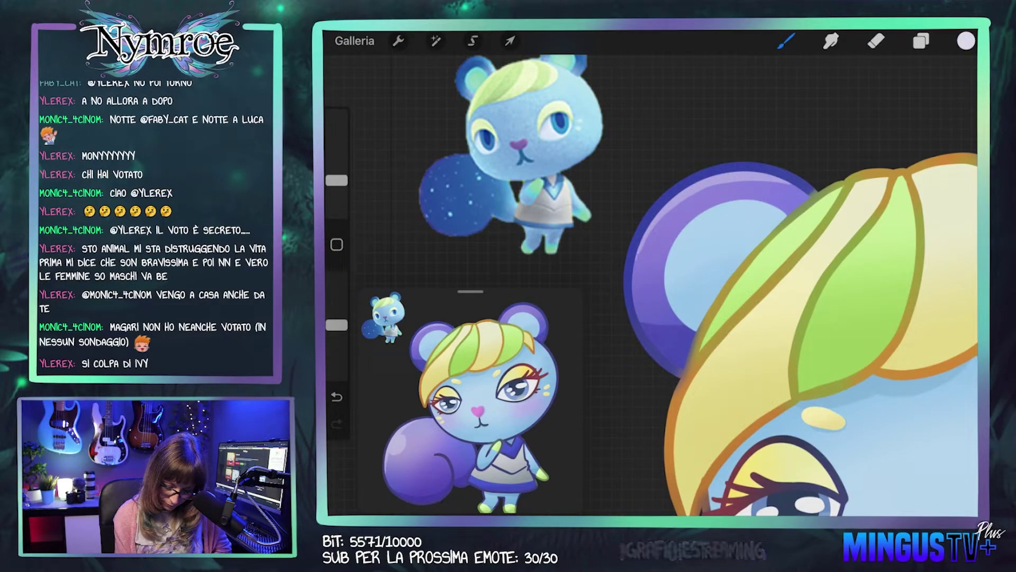
{"action": "left_click_drag", "start_coordinate": [722, 186], "coordinate": [696, 200]}
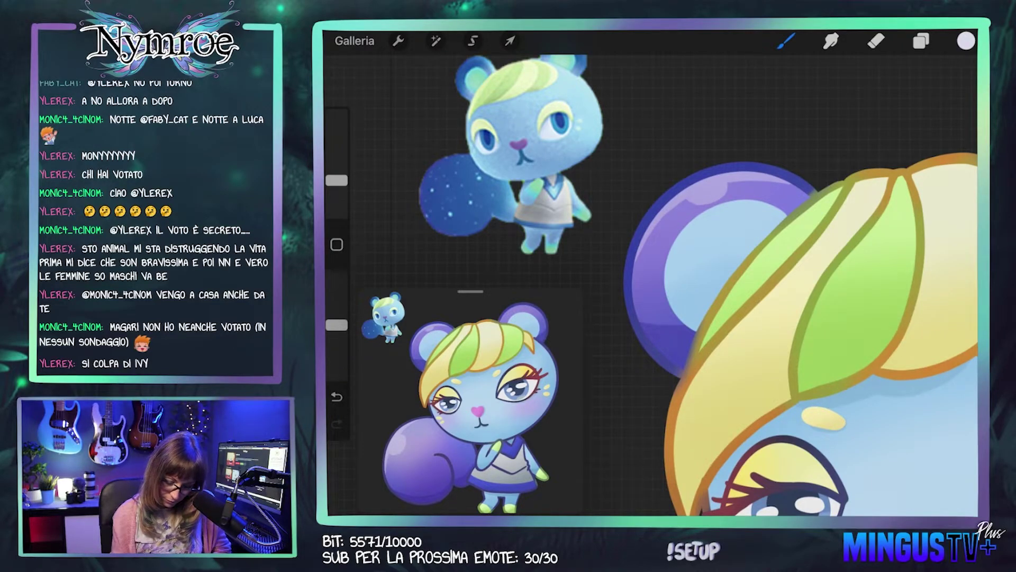
{"action": "scroll", "coordinate": [794, 317], "scroll_direction": "down", "scroll_amount": 3}
{"action": "left_click_drag", "start_coordinate": [795, 265], "coordinate": [741, 344]}
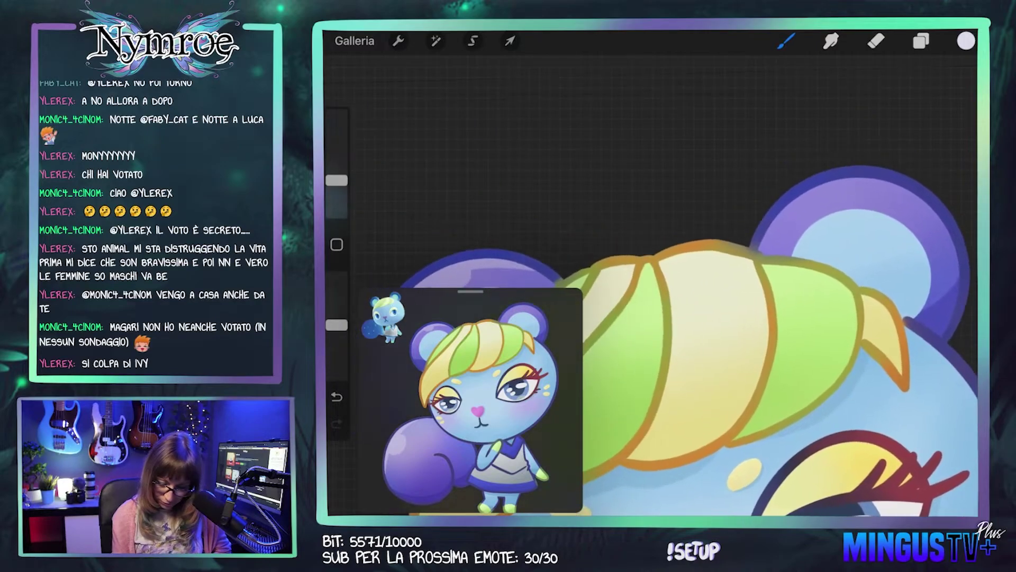
{"action": "scroll", "coordinate": [763, 338], "scroll_direction": "down", "scroll_amount": 1}
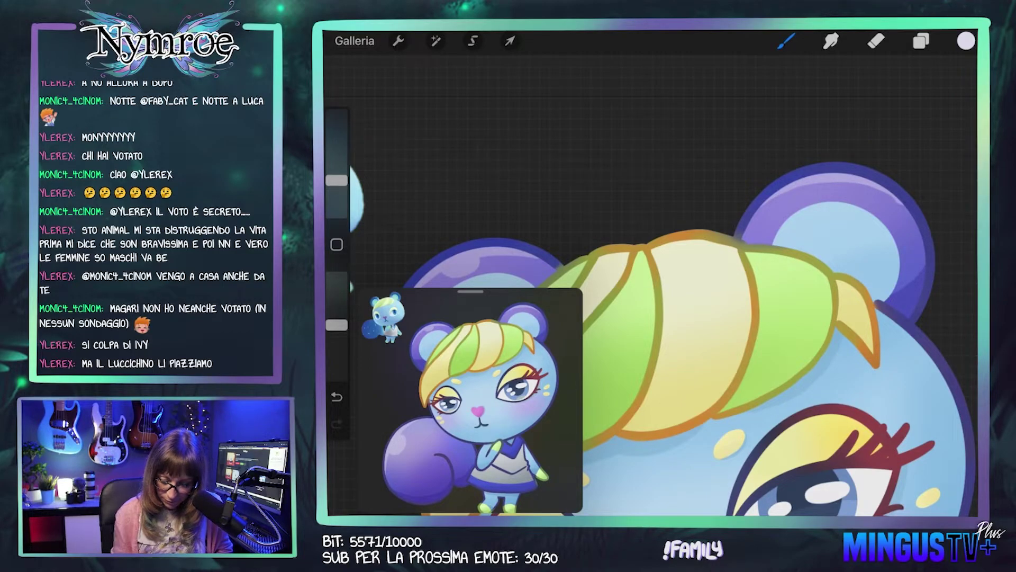
{"action": "key", "text": "ctrl+z"}
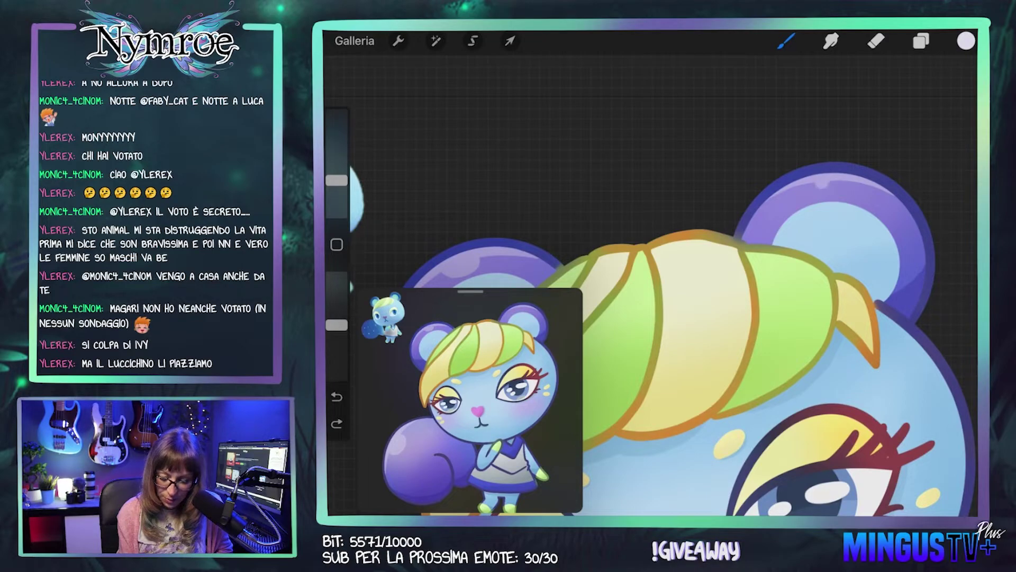
Step: Paint, undo and repaint a highlight along the right ear's top rim
{"action": "left_click_drag", "start_coordinate": [823, 192], "coordinate": [863, 185]}
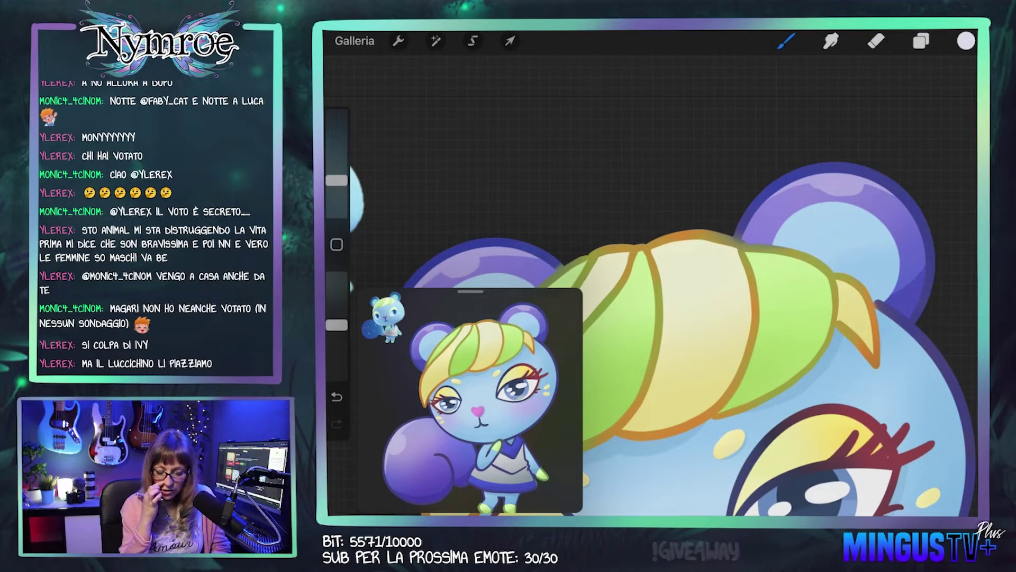
{"action": "key", "text": "ctrl+z"}
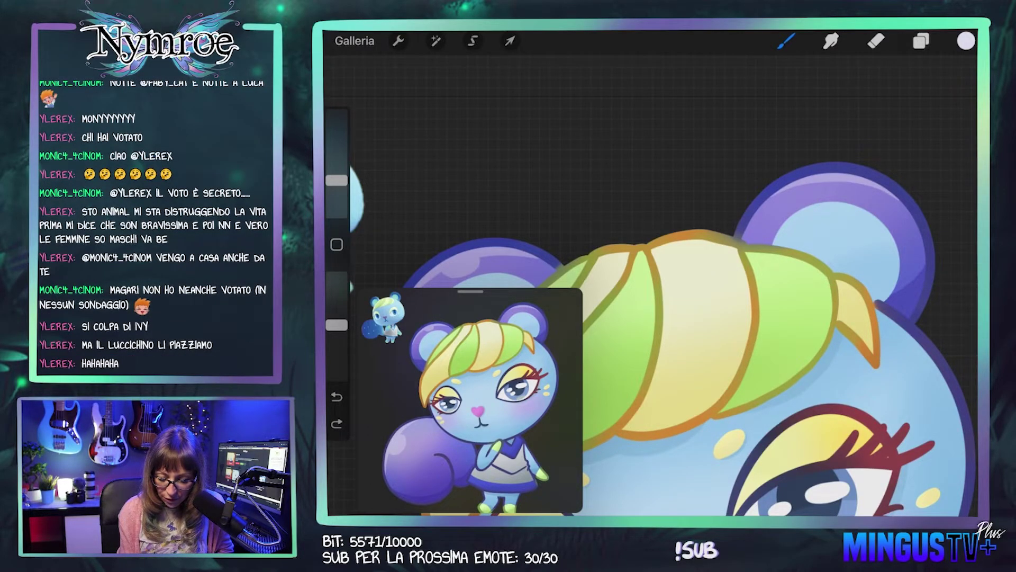
{"action": "left_click_drag", "start_coordinate": [823, 187], "coordinate": [860, 185]}
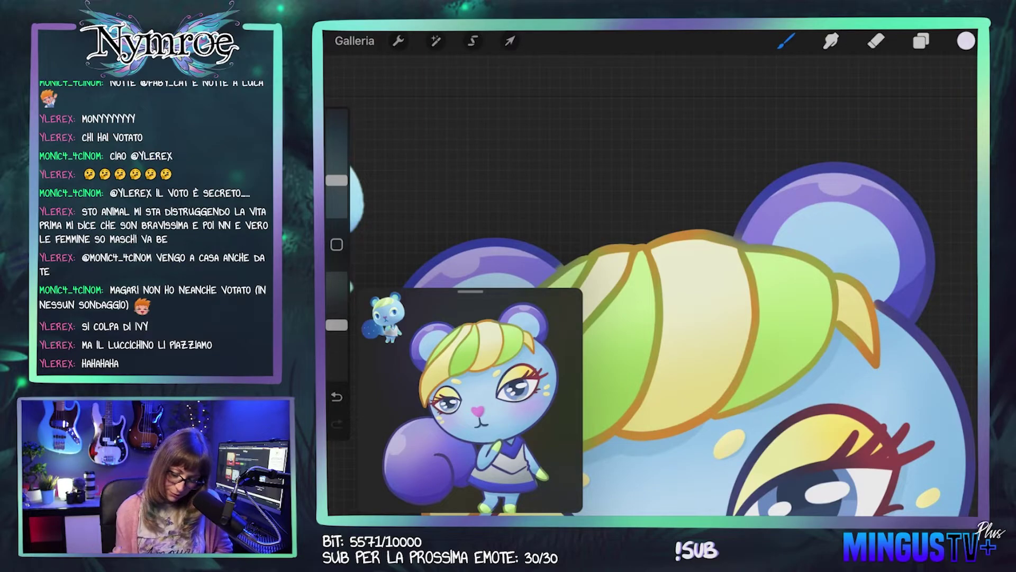
{"action": "scroll", "coordinate": [652, 324], "scroll_direction": "down", "scroll_amount": 2}
{"action": "scroll", "coordinate": [741, 296], "scroll_direction": "down", "scroll_amount": 2}
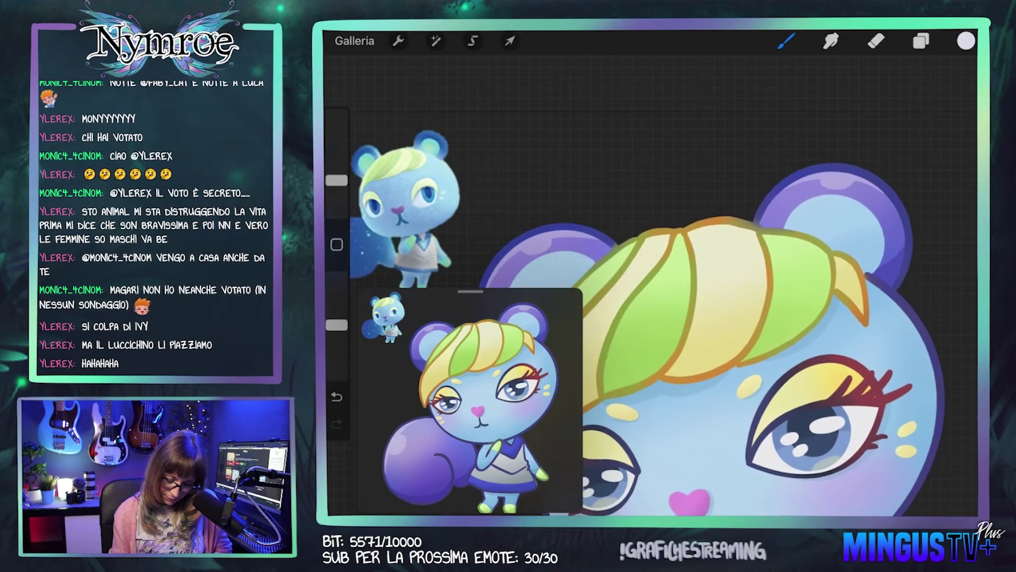
{"action": "scroll", "coordinate": [742, 297], "scroll_direction": "down", "scroll_amount": 2}
{"action": "scroll", "coordinate": [742, 296], "scroll_direction": "down", "scroll_amount": 2}
{"action": "scroll", "coordinate": [741, 296], "scroll_direction": "down", "scroll_amount": 1}
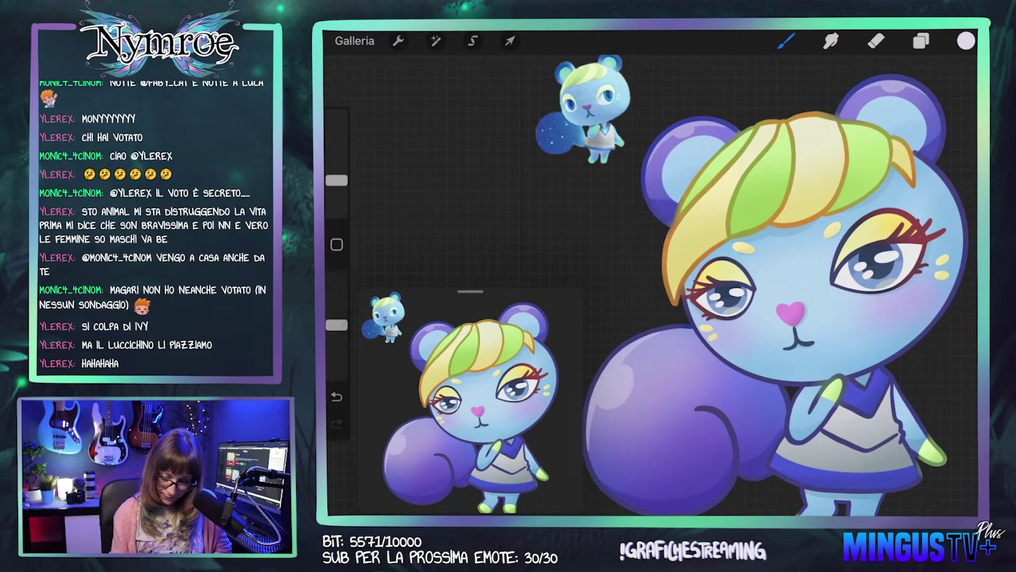
Step: Add Livello 18 above Livello 11 and clip it as a clipping mask
{"action": "left_click", "coordinate": [921, 41]}
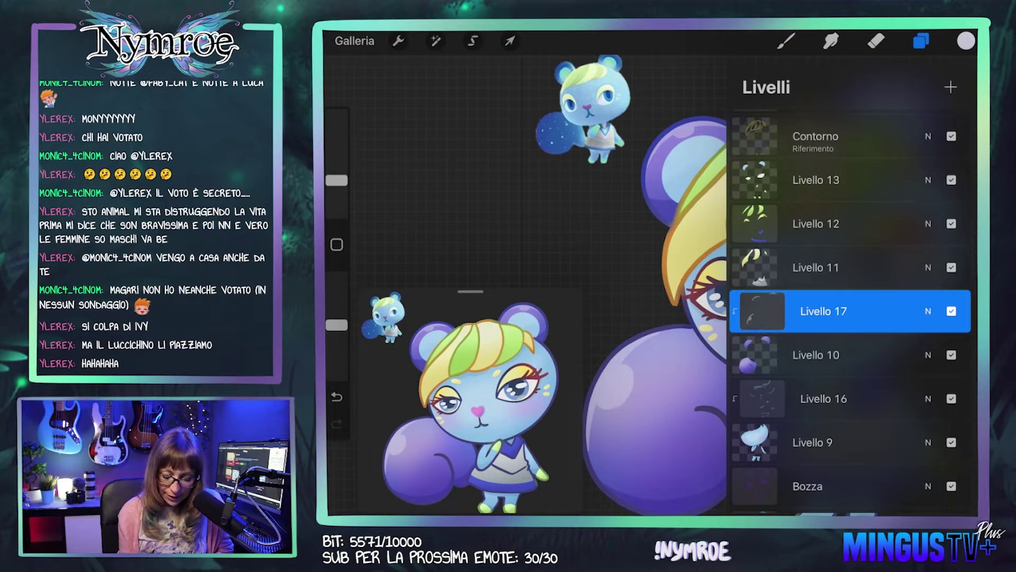
{"action": "left_click", "coordinate": [816, 267]}
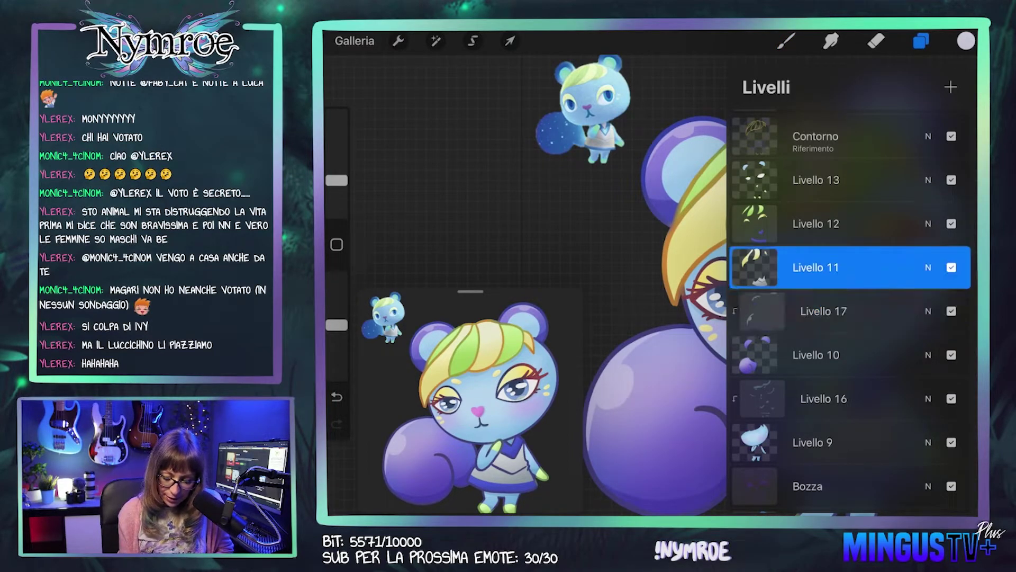
{"action": "left_click", "coordinate": [951, 87]}
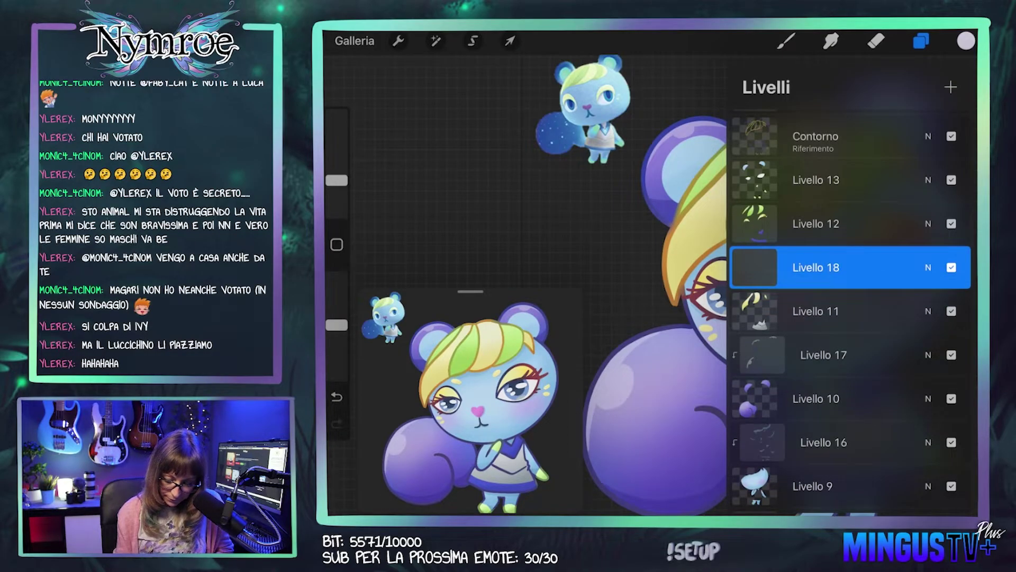
{"action": "left_click", "coordinate": [816, 268]}
{"action": "left_click", "coordinate": [666, 303]}
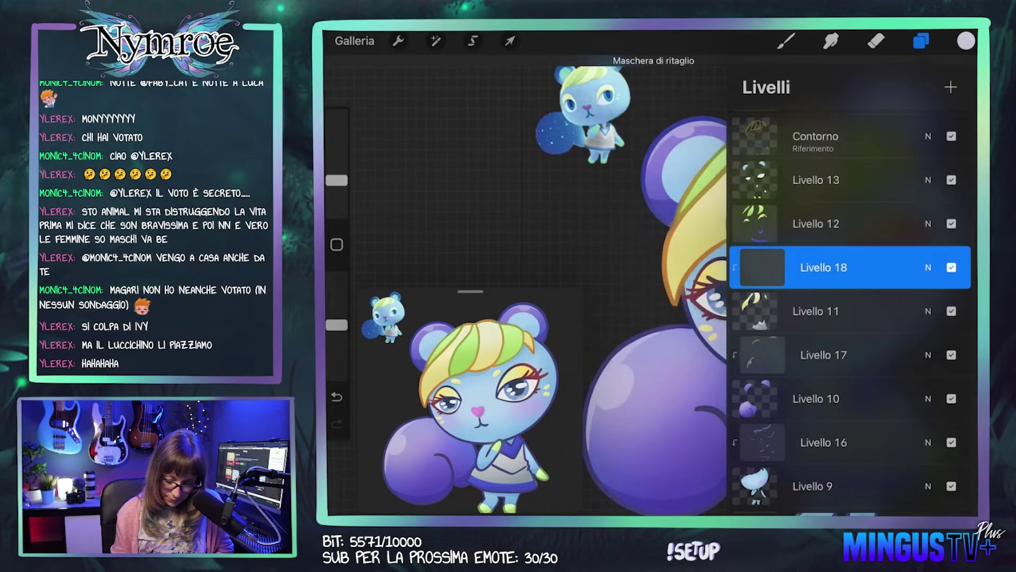
{"action": "left_click", "coordinate": [786, 41]}
Step: Sample the hair green and adjust it to a lighter green on the disc
{"action": "scroll", "coordinate": [709, 286], "scroll_direction": "up", "scroll_amount": 5}
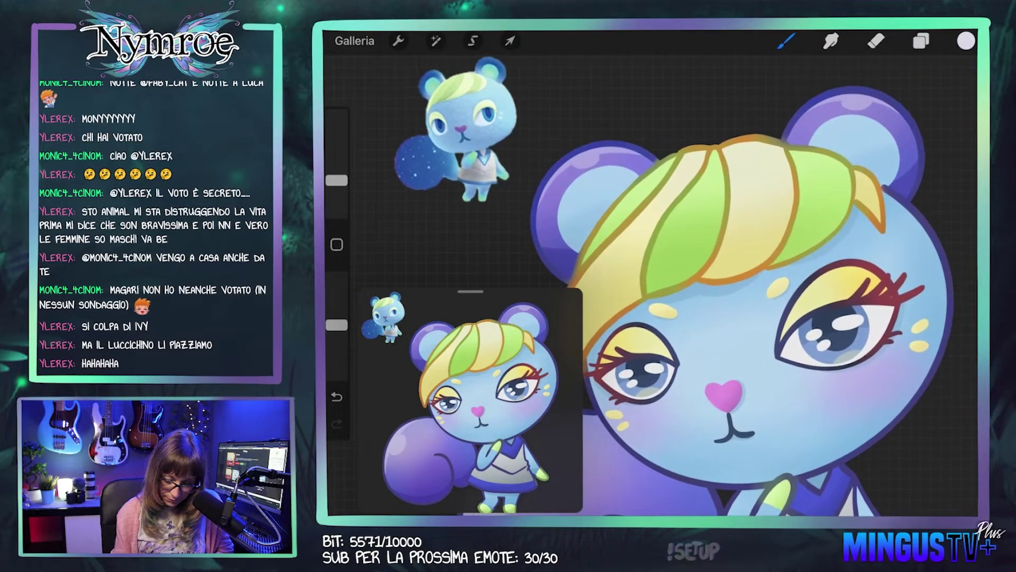
{"action": "left_click", "coordinate": [817, 192]}
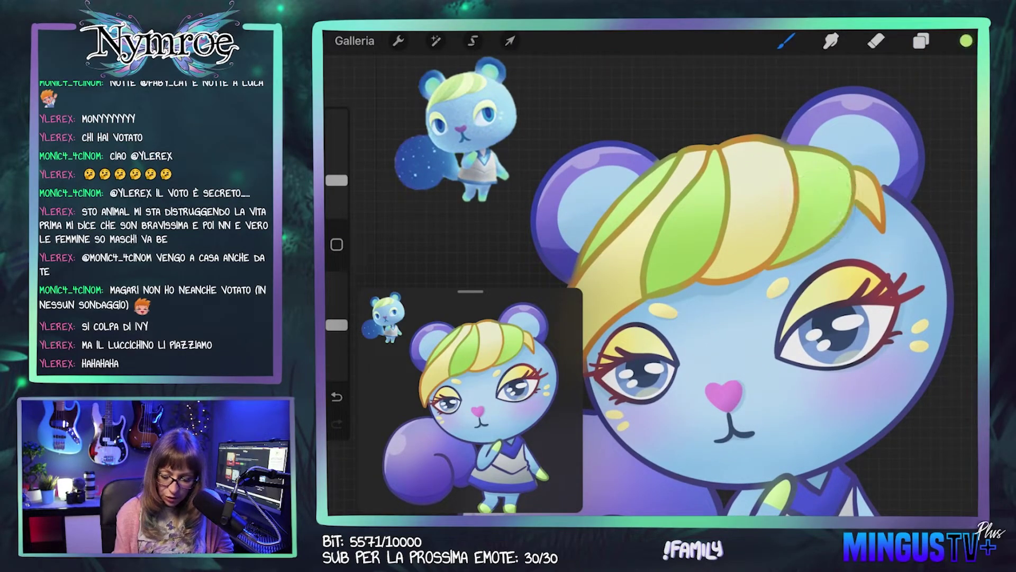
{"action": "left_click", "coordinate": [966, 41]}
{"action": "left_click_drag", "start_coordinate": [853, 172], "coordinate": [859, 192]}
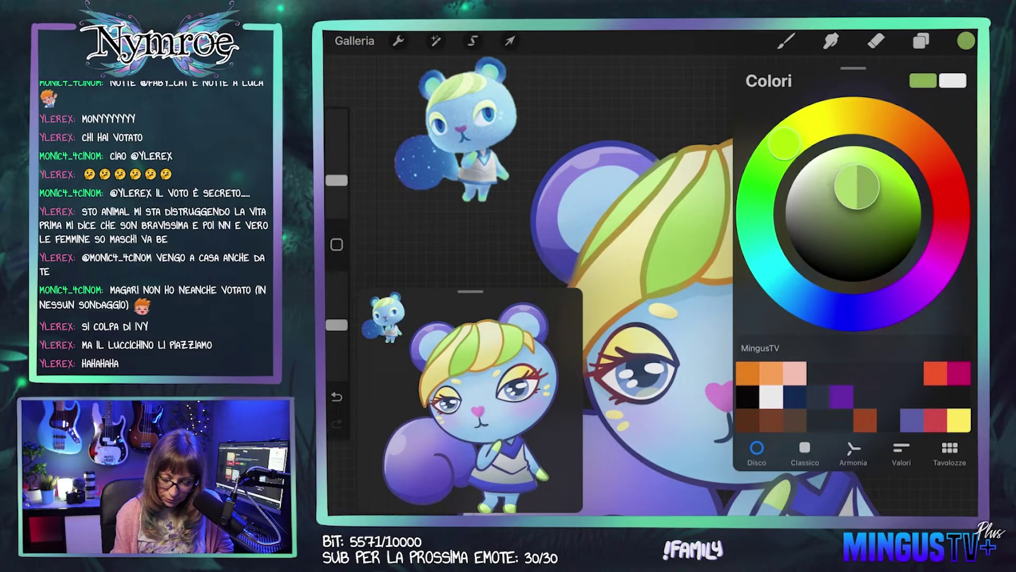
{"action": "left_click_drag", "start_coordinate": [784, 143], "coordinate": [771, 157]}
{"action": "left_click_drag", "start_coordinate": [860, 192], "coordinate": [879, 191]}
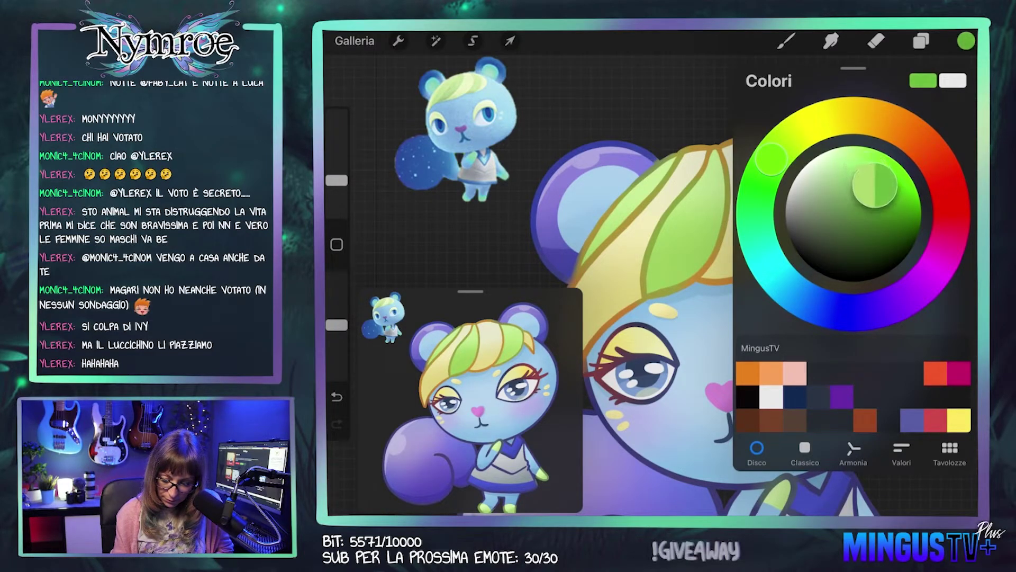
{"action": "left_click", "coordinate": [967, 41]}
{"action": "left_click", "coordinate": [787, 41]}
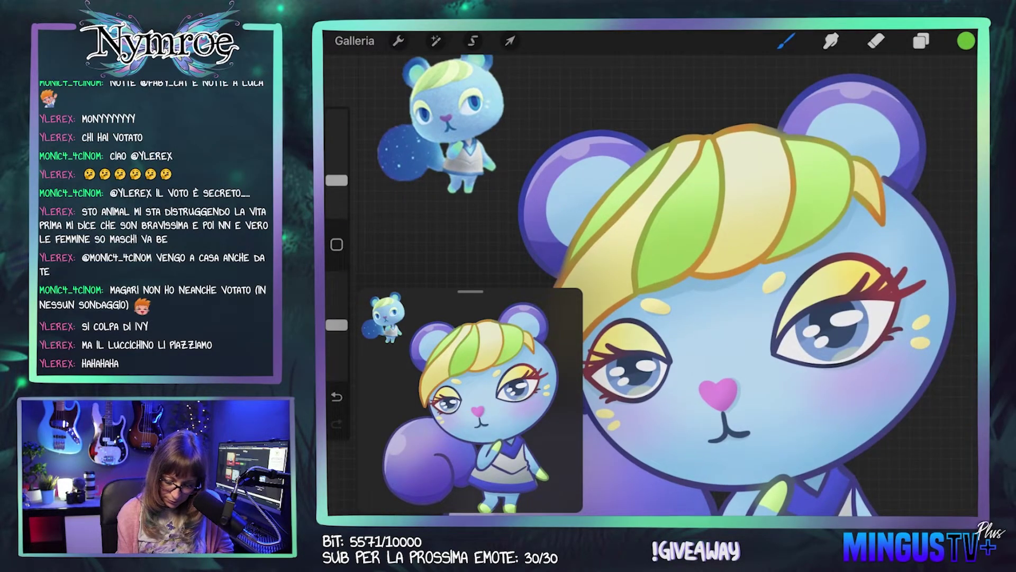
Step: Undo the earlier green brush strokes on Livello 18
{"action": "left_click", "coordinate": [922, 41]}
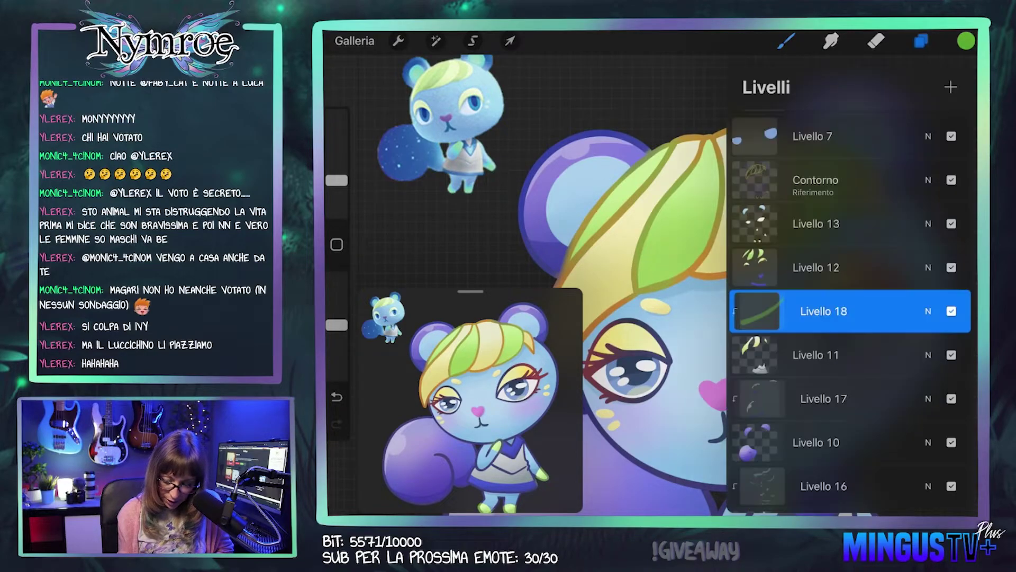
{"action": "left_click", "coordinate": [921, 41]}
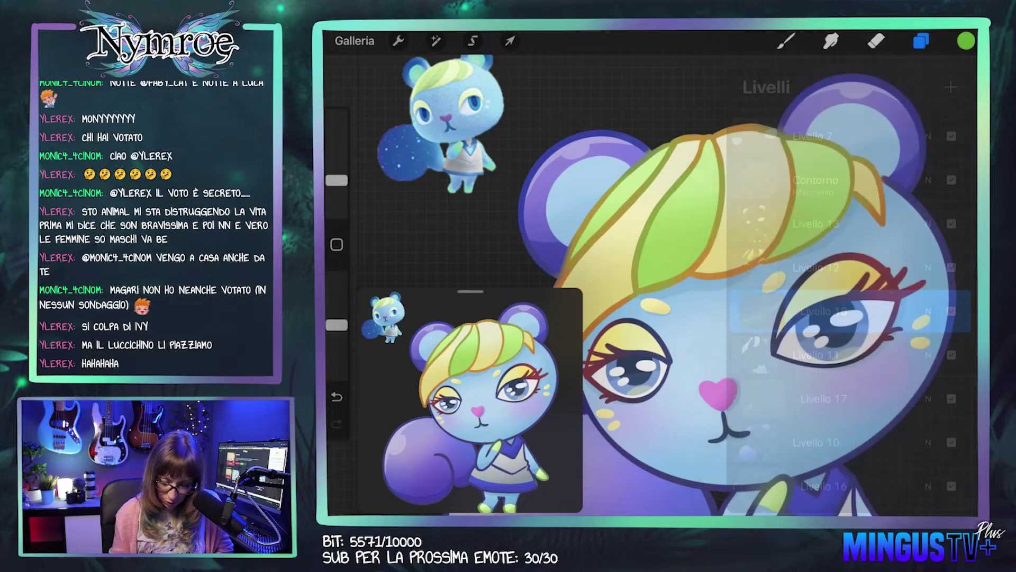
{"action": "left_click", "coordinate": [336, 397]}
{"action": "left_click", "coordinate": [921, 41]}
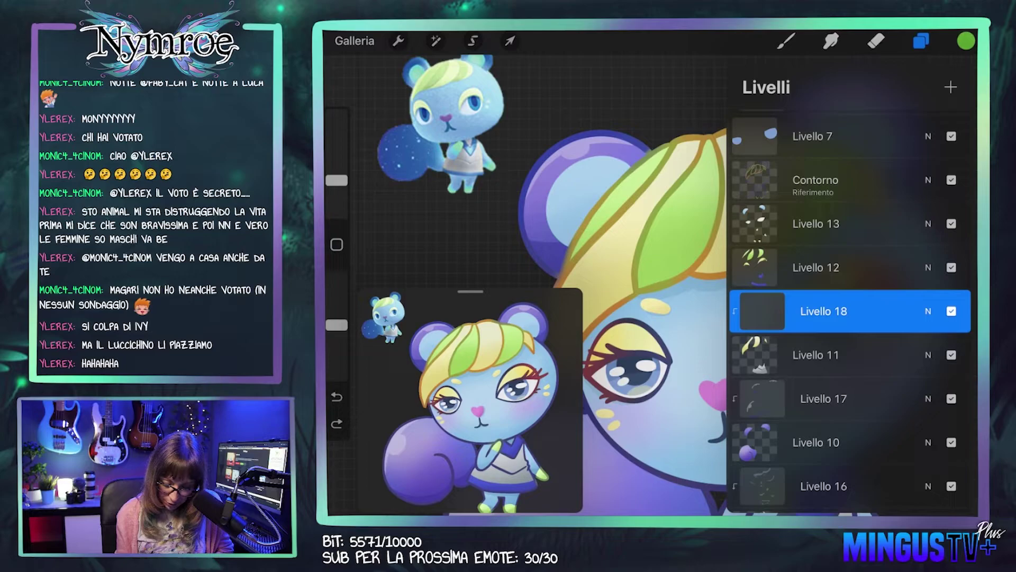
Step: Add Livello 19 above Livello 12 and set it as a clipping mask
{"action": "left_click", "coordinate": [816, 267]}
{"action": "left_click", "coordinate": [951, 86]}
{"action": "left_click", "coordinate": [755, 267]}
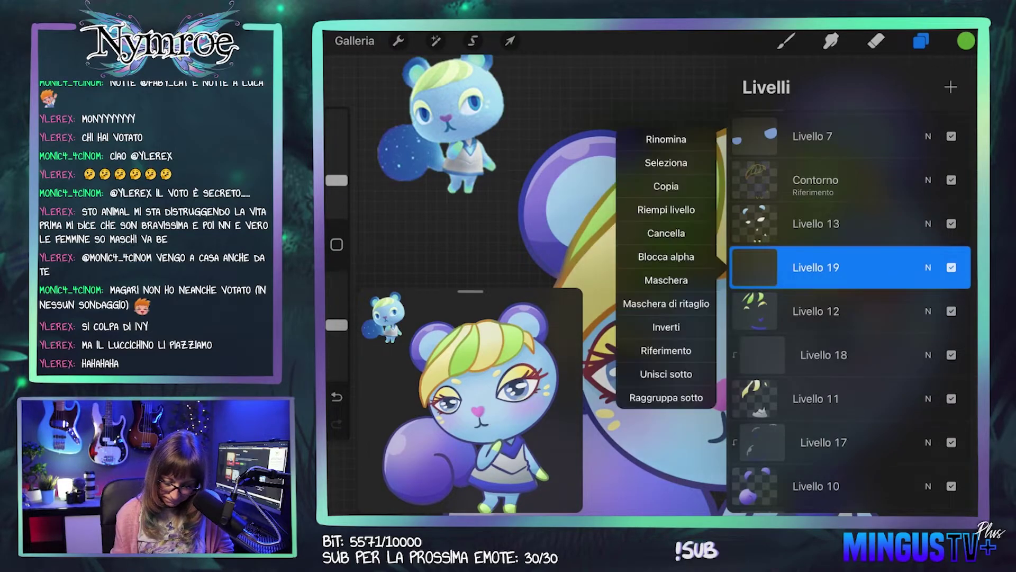
{"action": "left_click", "coordinate": [666, 303]}
{"action": "left_click", "coordinate": [921, 41]}
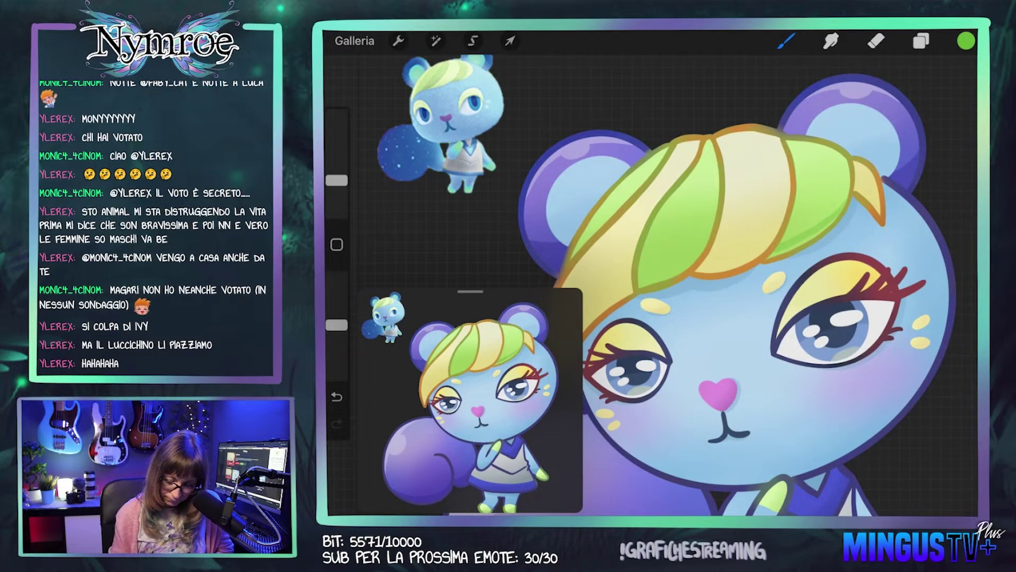
Step: Paint soft green highlight strokes on the hair, undoing the unwanted ones
{"action": "key", "text": "ctrl+z"}
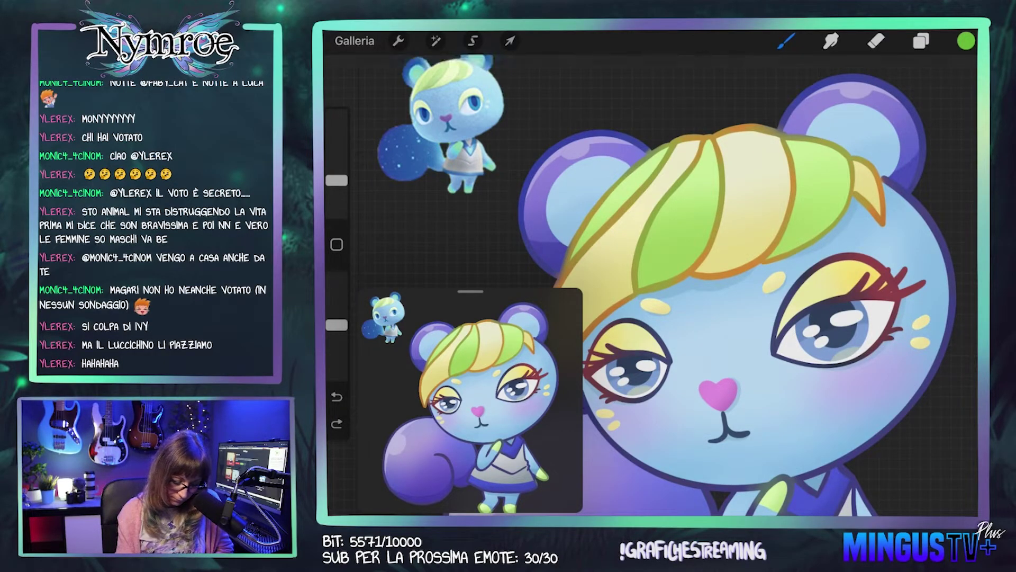
{"action": "left_click", "coordinate": [966, 41]}
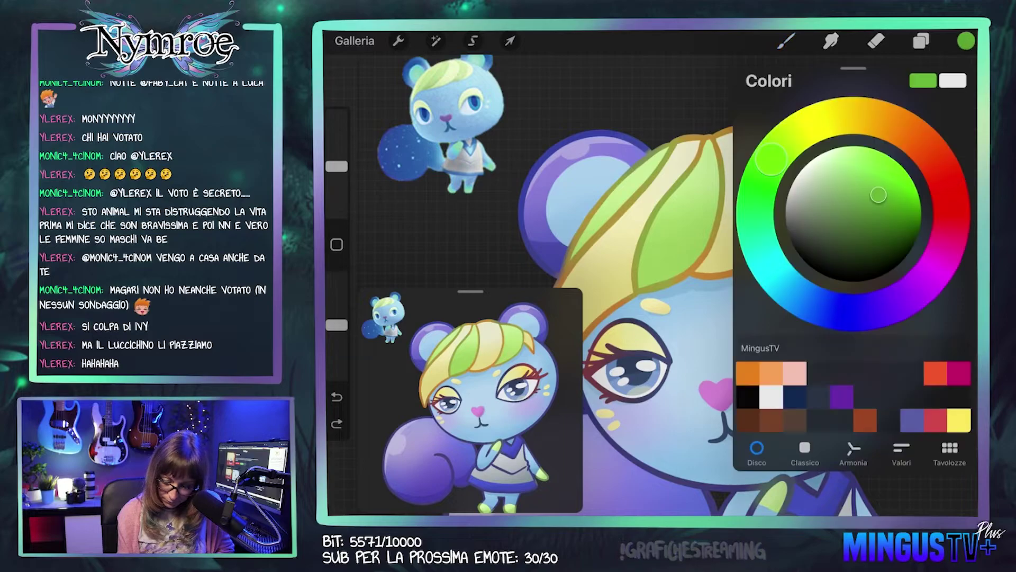
{"action": "left_click", "coordinate": [966, 41]}
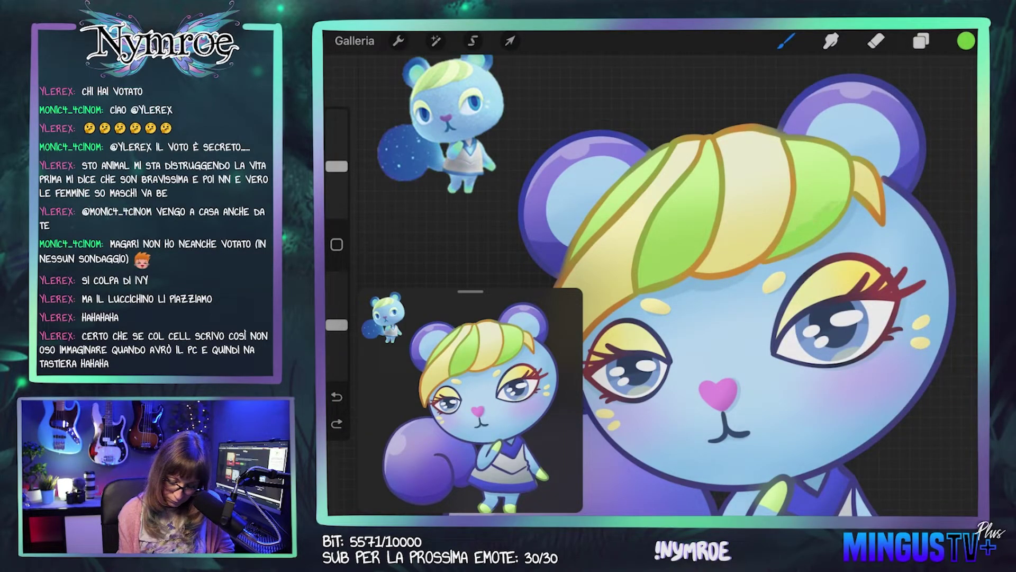
{"action": "scroll", "coordinate": [677, 286], "scroll_direction": "left", "scroll_amount": 2}
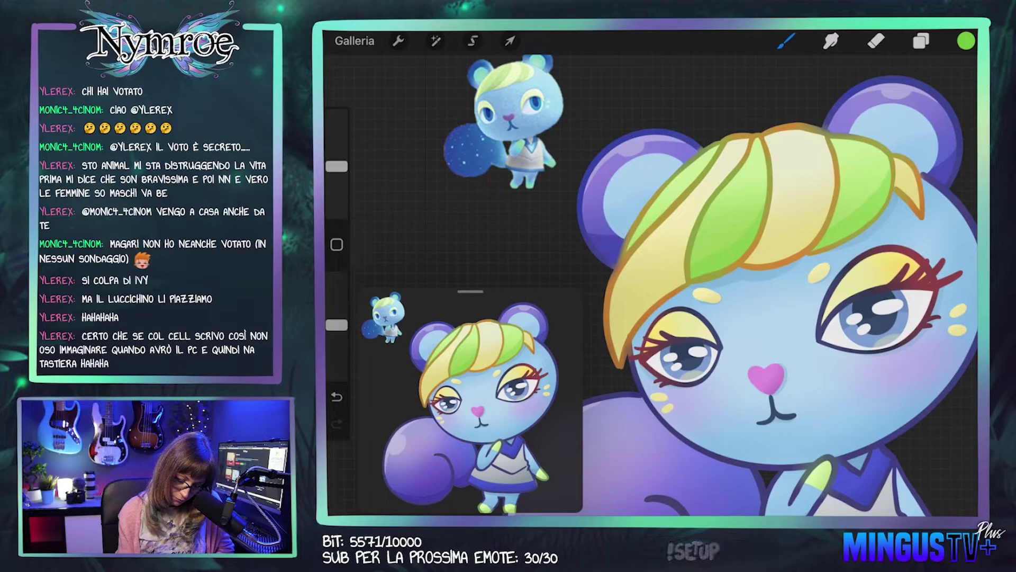
{"action": "key", "text": "ctrl+z"}
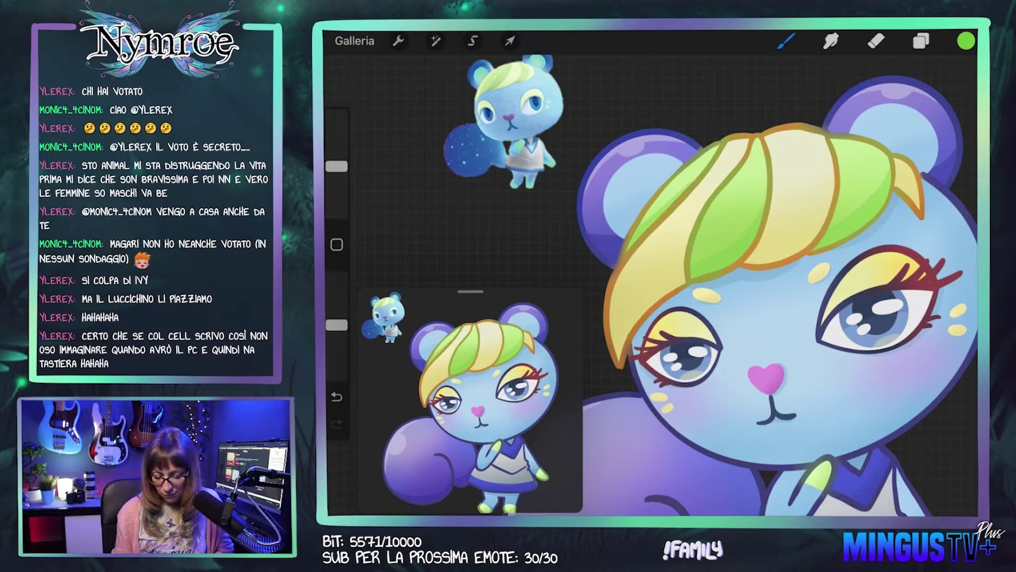
{"action": "key", "text": "ctrl+z"}
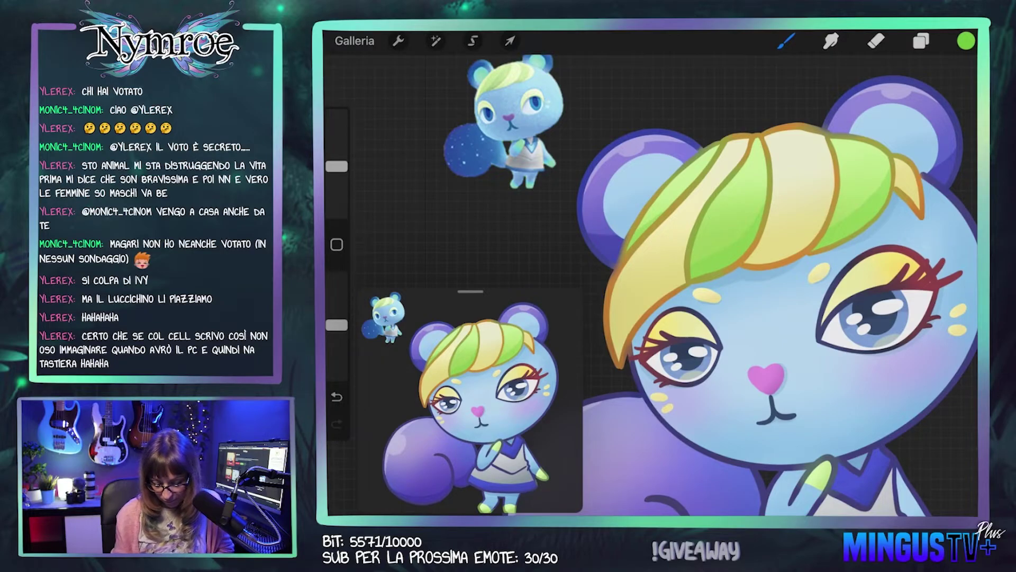
{"action": "left_click", "coordinate": [922, 41]}
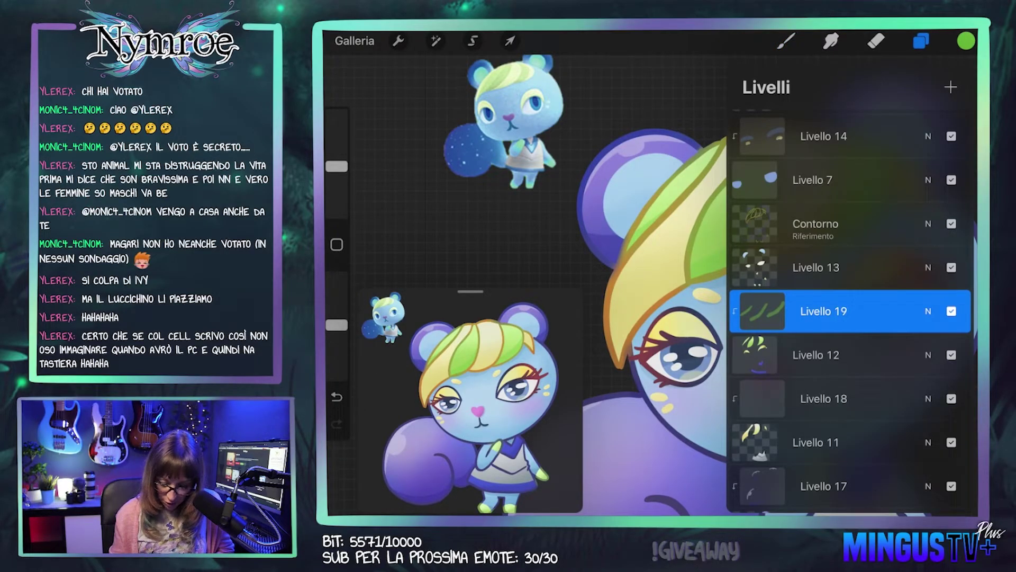
Step: Sample the eyelid yellow and shift its hue slightly toward orange
{"action": "left_click", "coordinate": [786, 41]}
{"action": "scroll", "coordinate": [741, 265], "scroll_direction": "up", "scroll_amount": 3}
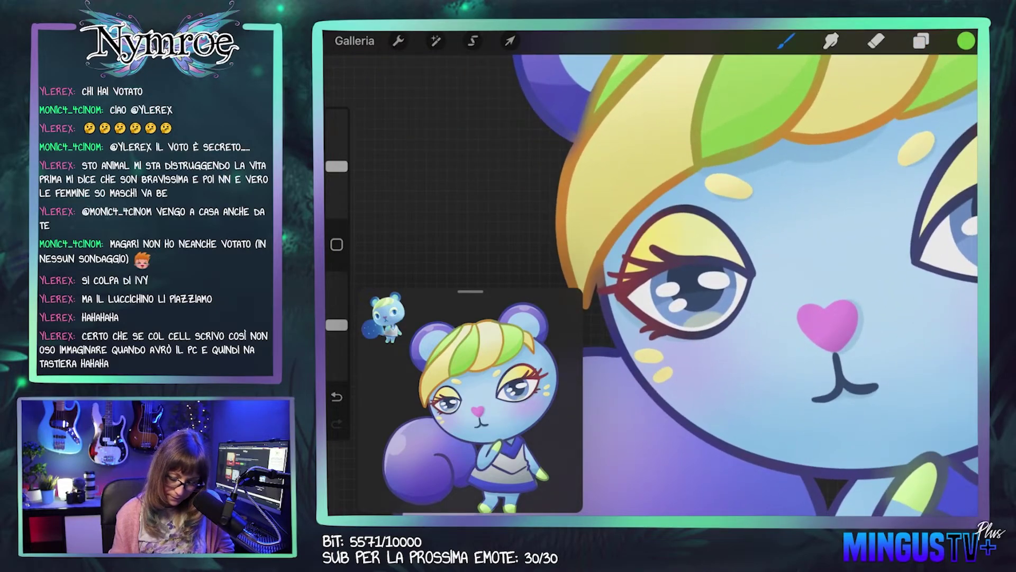
{"action": "left_click", "coordinate": [670, 206]}
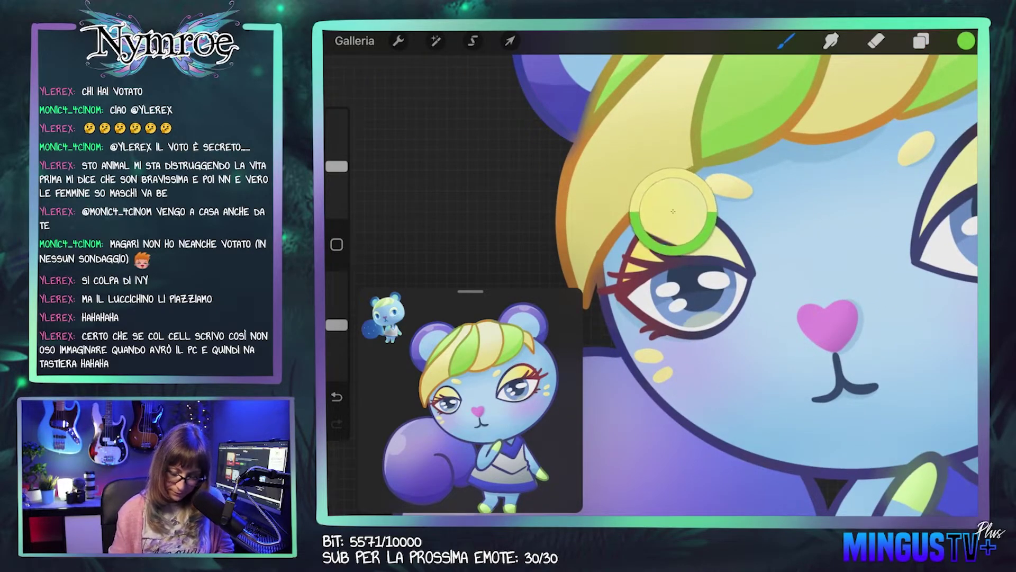
{"action": "left_click", "coordinate": [967, 41]}
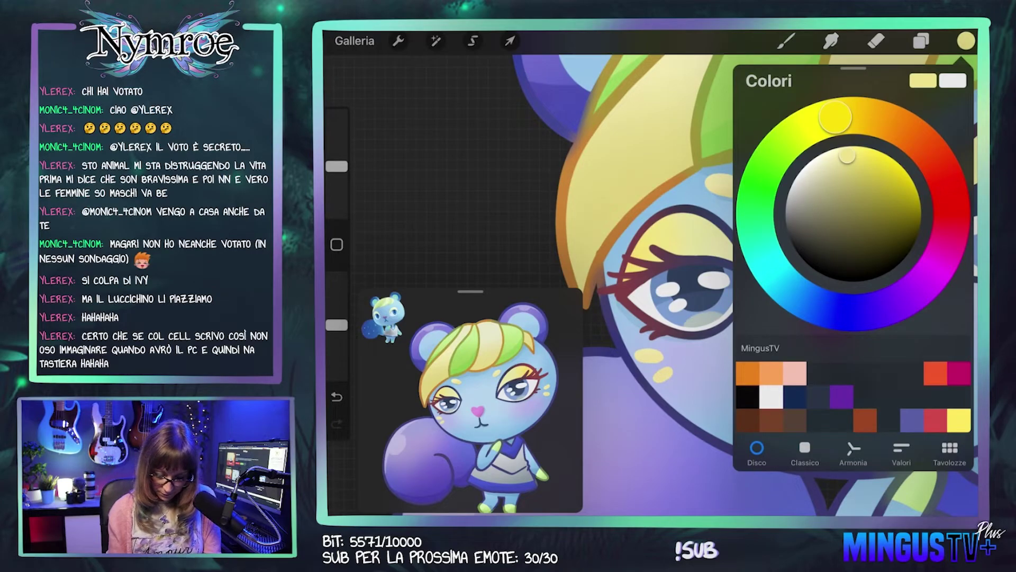
{"action": "left_click_drag", "start_coordinate": [835, 117], "coordinate": [849, 116]}
{"action": "left_click", "coordinate": [966, 41]}
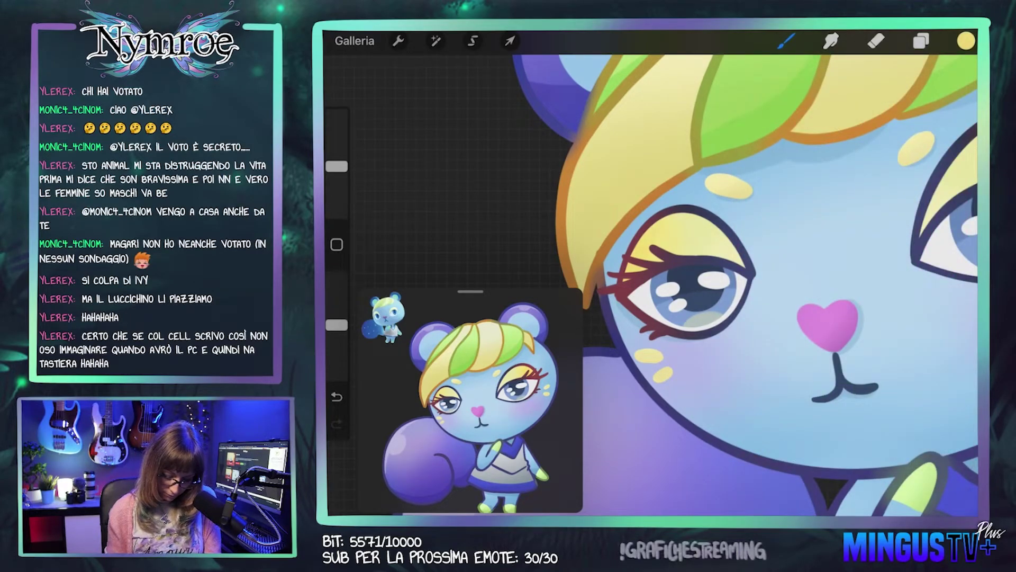
Step: Brush a warm yellow arc along the upper eyelid
{"action": "key", "text": "ctrl+z"}
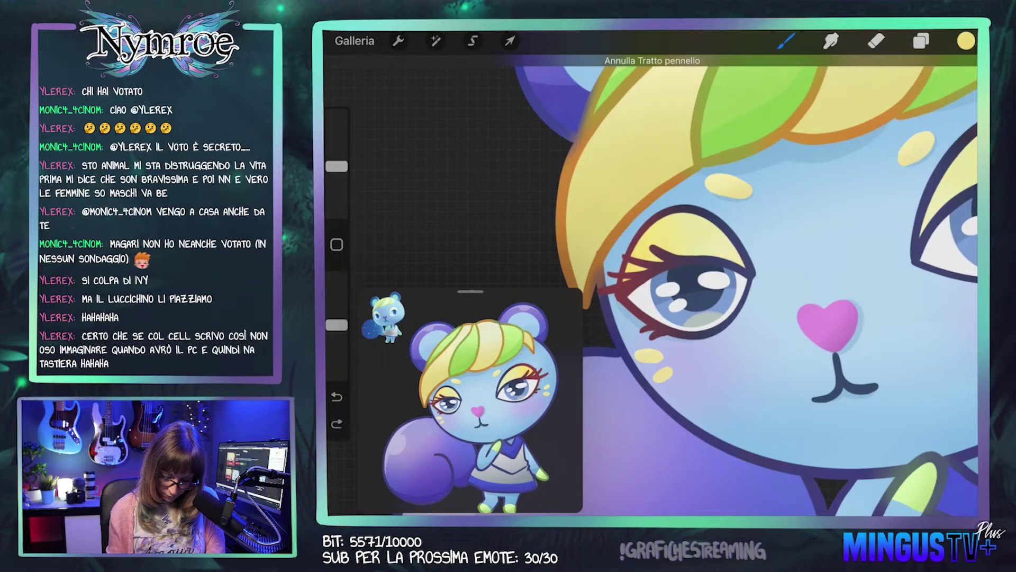
{"action": "left_click", "coordinate": [966, 41]}
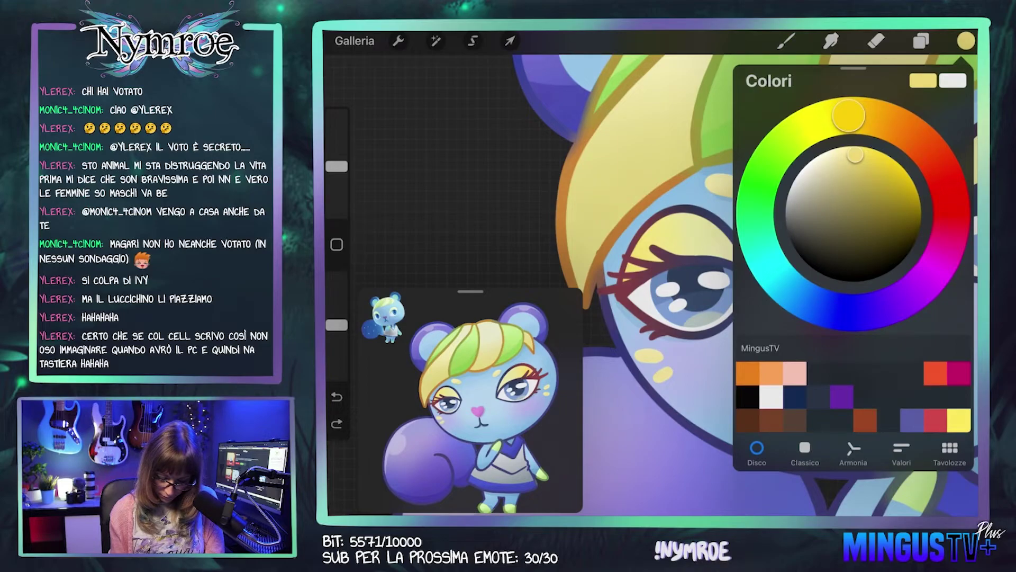
{"action": "left_click", "coordinate": [786, 41]}
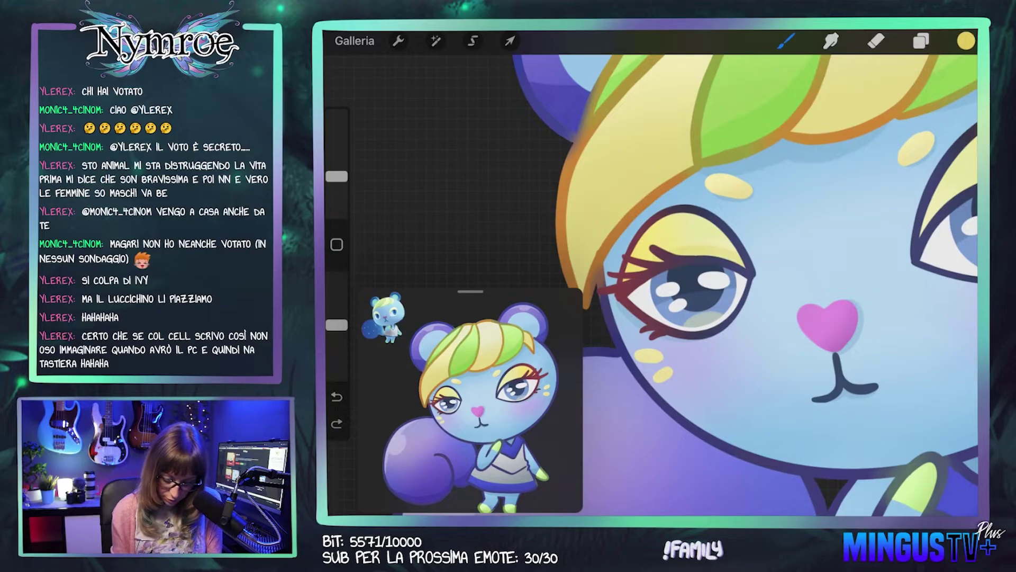
{"action": "key", "text": "ctrl+z"}
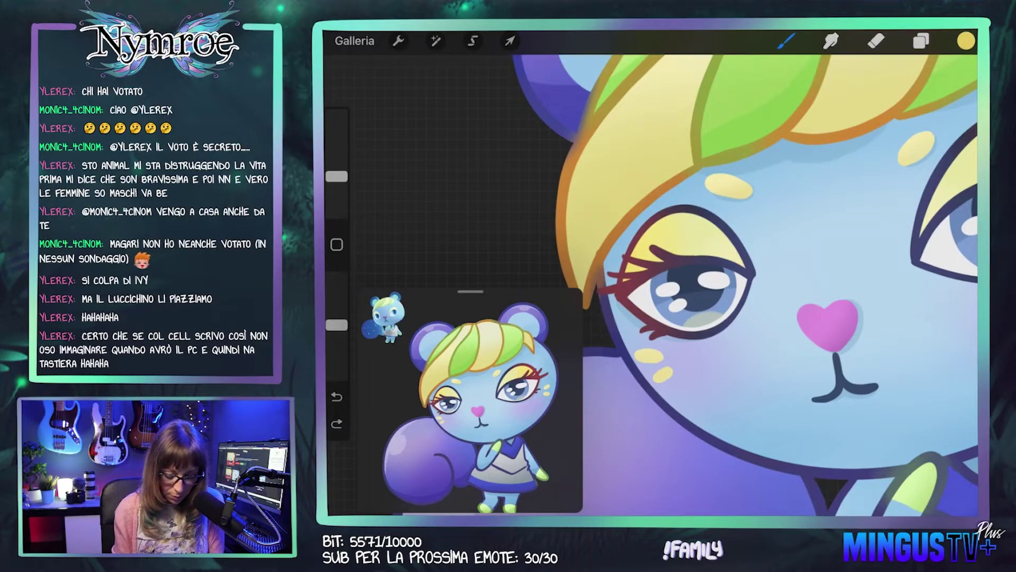
{"action": "left_click_drag", "start_coordinate": [741, 264], "coordinate": [672, 244]}
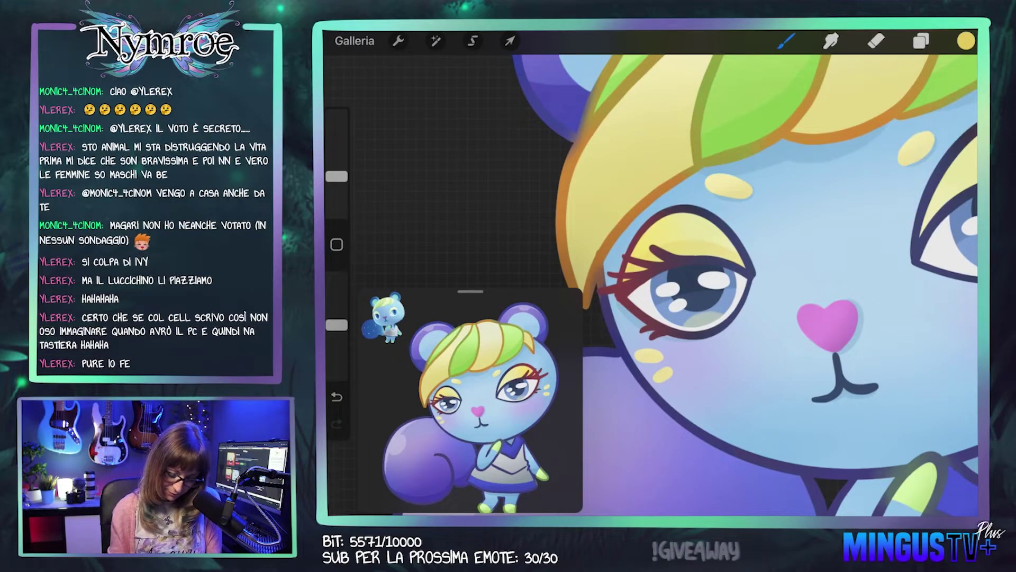
Step: Pick white as the painting colour
{"action": "scroll", "coordinate": [673, 286], "scroll_direction": "right", "scroll_amount": 5}
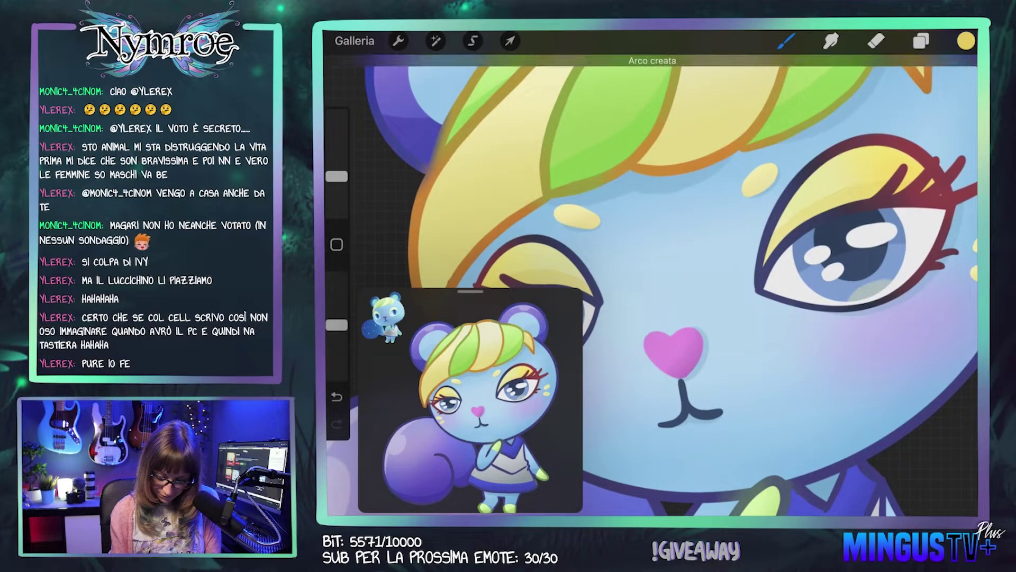
{"action": "scroll", "coordinate": [672, 286], "scroll_direction": "left", "scroll_amount": 3}
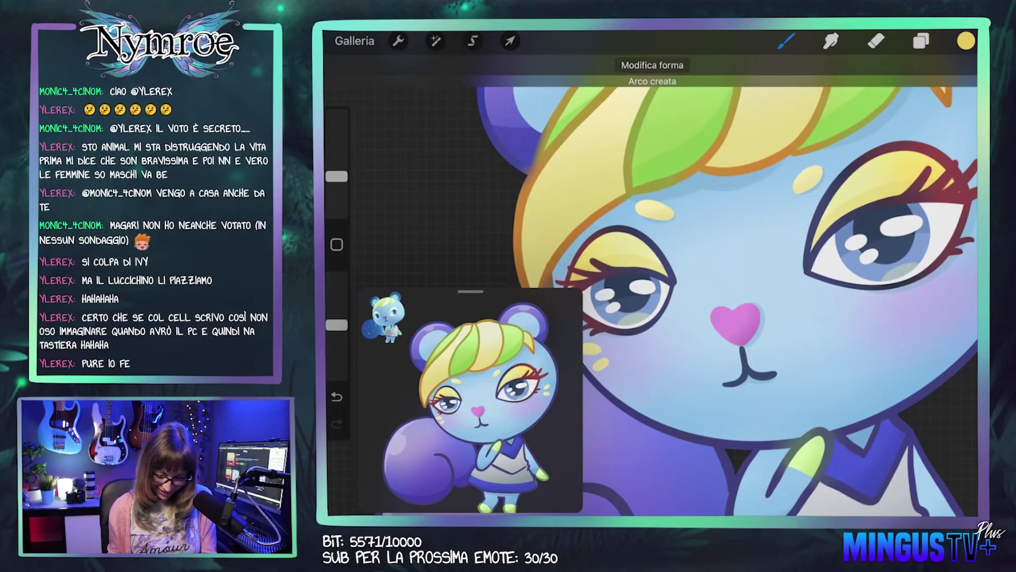
{"action": "scroll", "coordinate": [726, 291], "scroll_direction": "down", "scroll_amount": 2}
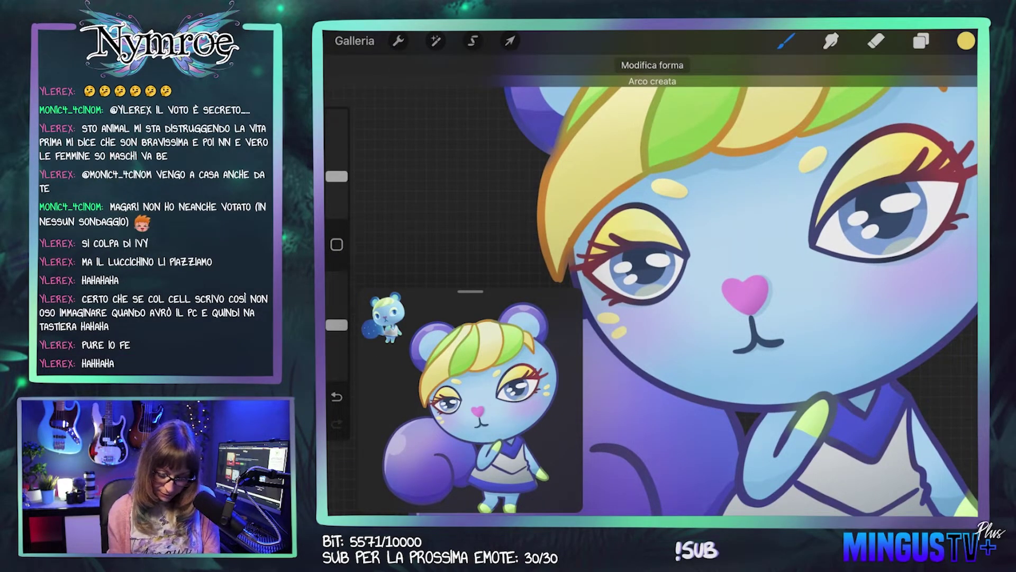
{"action": "scroll", "coordinate": [712, 296], "scroll_direction": "up", "scroll_amount": 2}
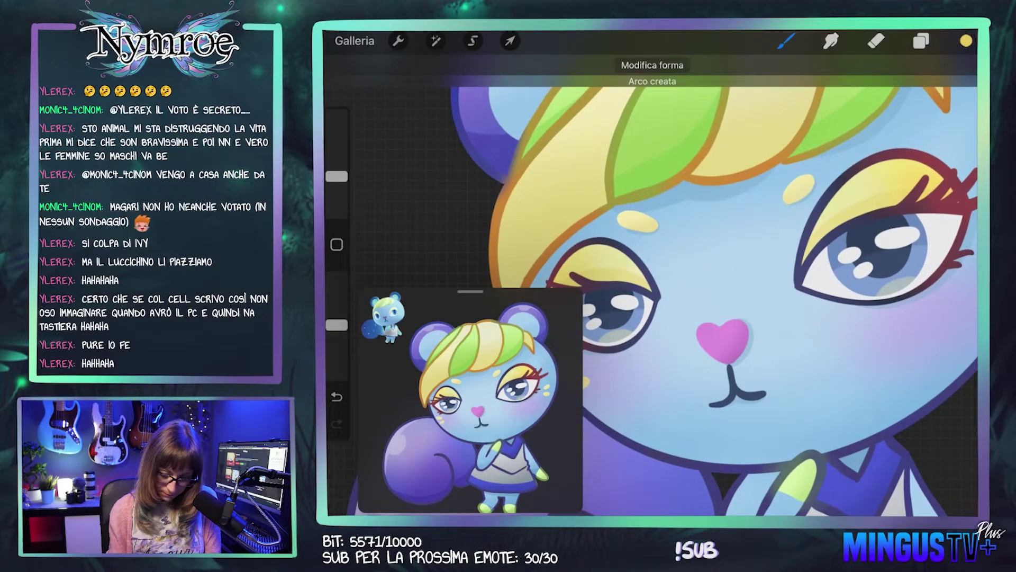
{"action": "left_click", "coordinate": [966, 41]}
{"action": "left_click", "coordinate": [847, 222]}
{"action": "left_click", "coordinate": [966, 41]}
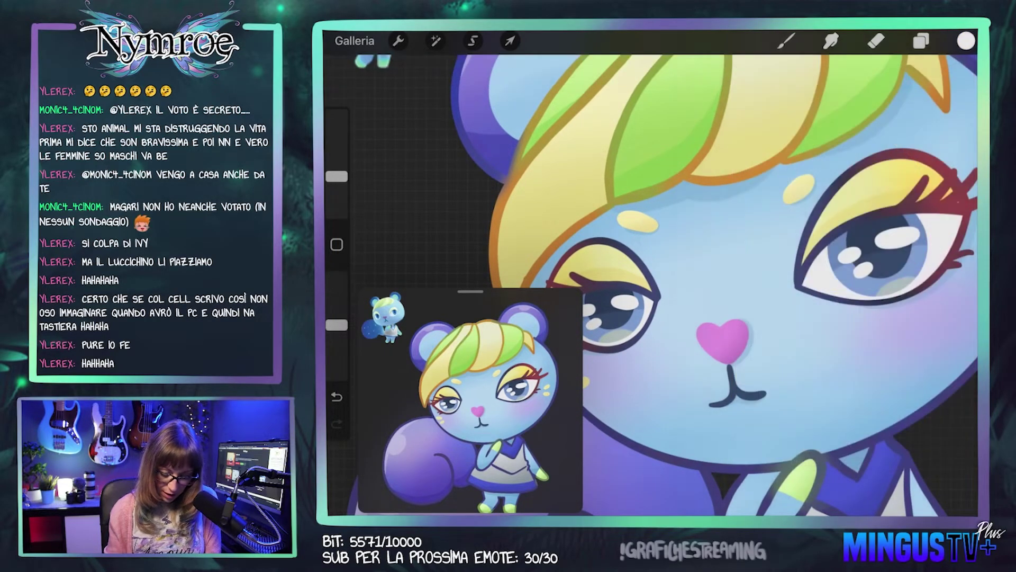
{"action": "scroll", "coordinate": [651, 286], "scroll_direction": "up", "scroll_amount": 2}
{"action": "left_click", "coordinate": [786, 40]}
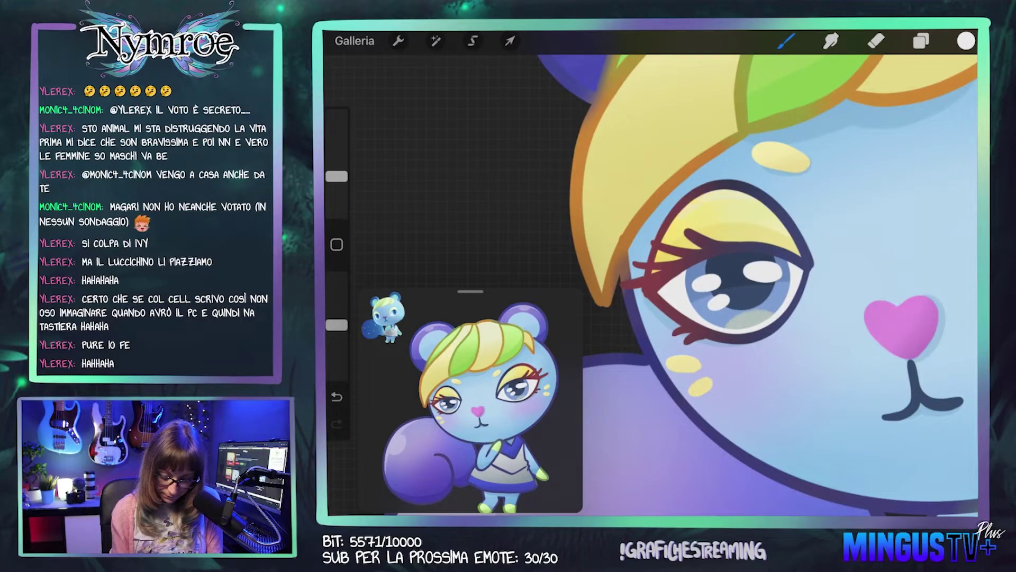
{"action": "key", "text": "ctrl+z"}
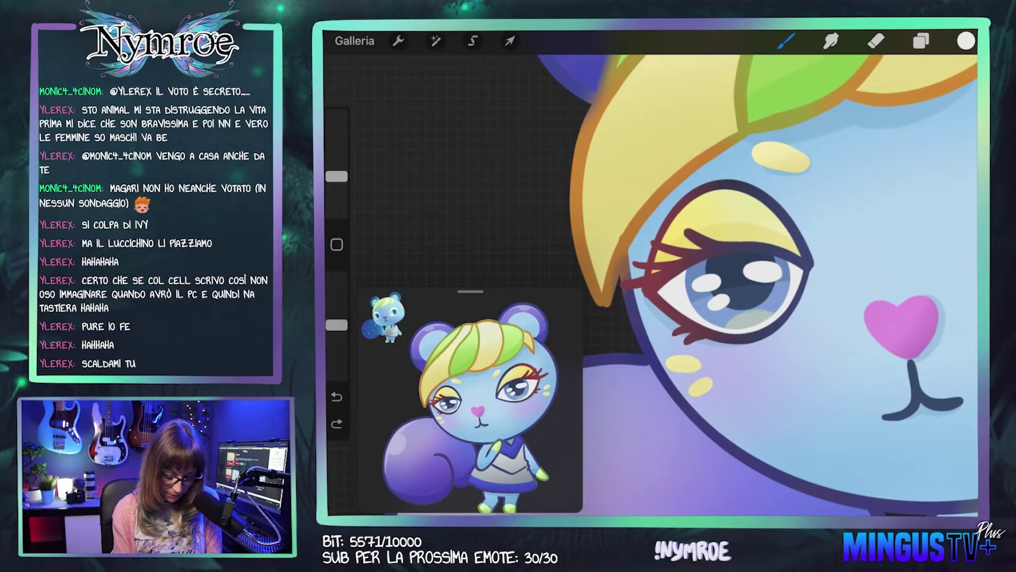
{"action": "left_click_drag", "start_coordinate": [336, 176], "coordinate": [336, 181]}
{"action": "left_click_drag", "start_coordinate": [337, 325], "coordinate": [336, 296]}
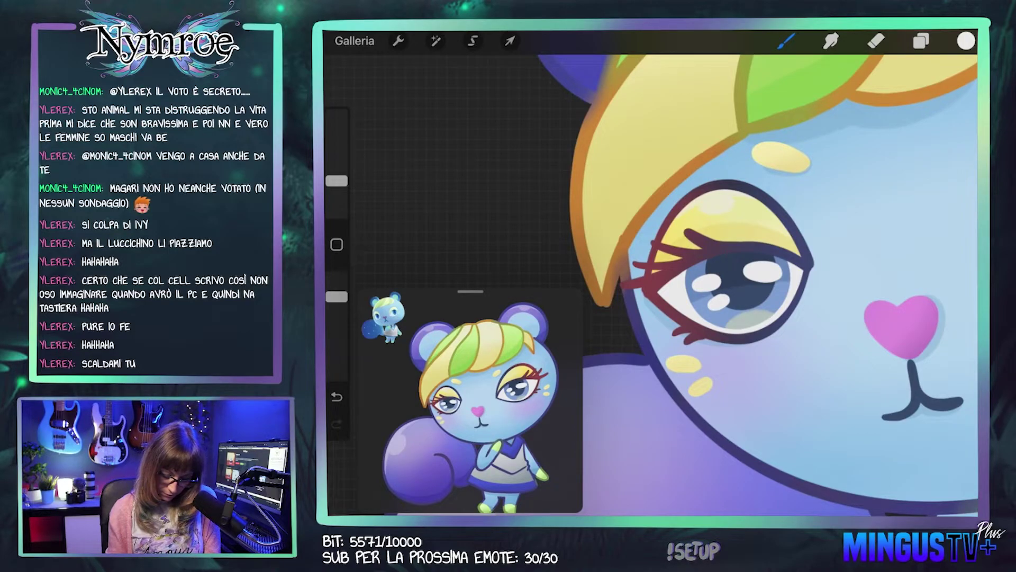
{"action": "scroll", "coordinate": [651, 286], "scroll_direction": "up", "scroll_amount": 3}
{"action": "scroll", "coordinate": [651, 286], "scroll_direction": "up", "scroll_amount": 3}
{"action": "scroll", "coordinate": [652, 286], "scroll_direction": "up", "scroll_amount": 2}
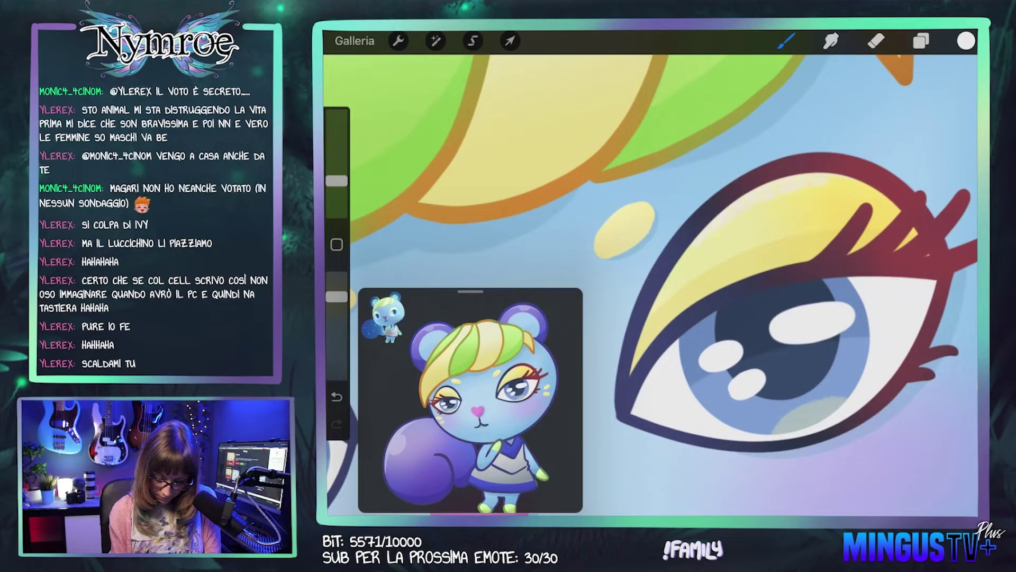
{"action": "key", "text": "ctrl+z"}
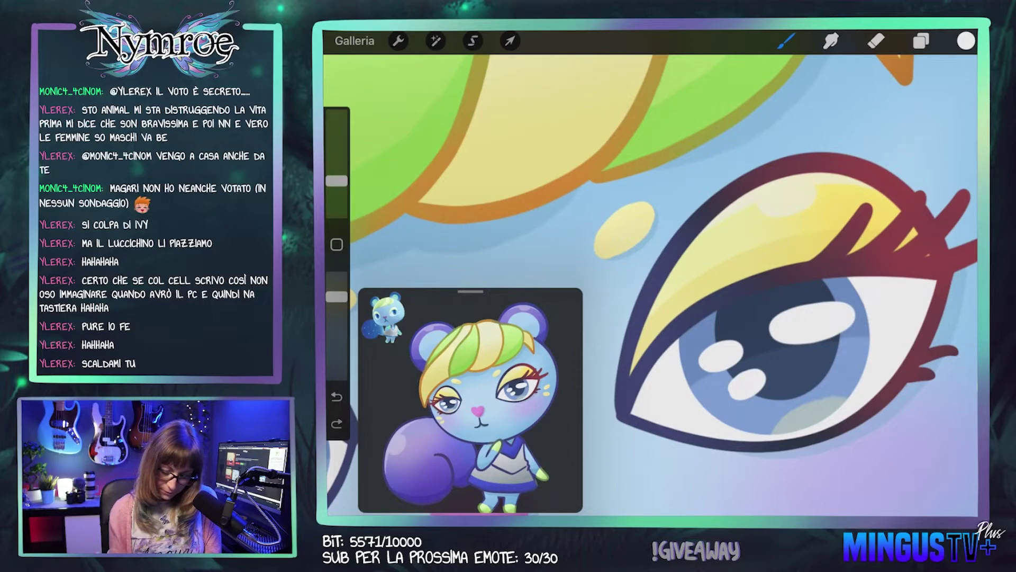
{"action": "scroll", "coordinate": [651, 286], "scroll_direction": "down", "scroll_amount": 2}
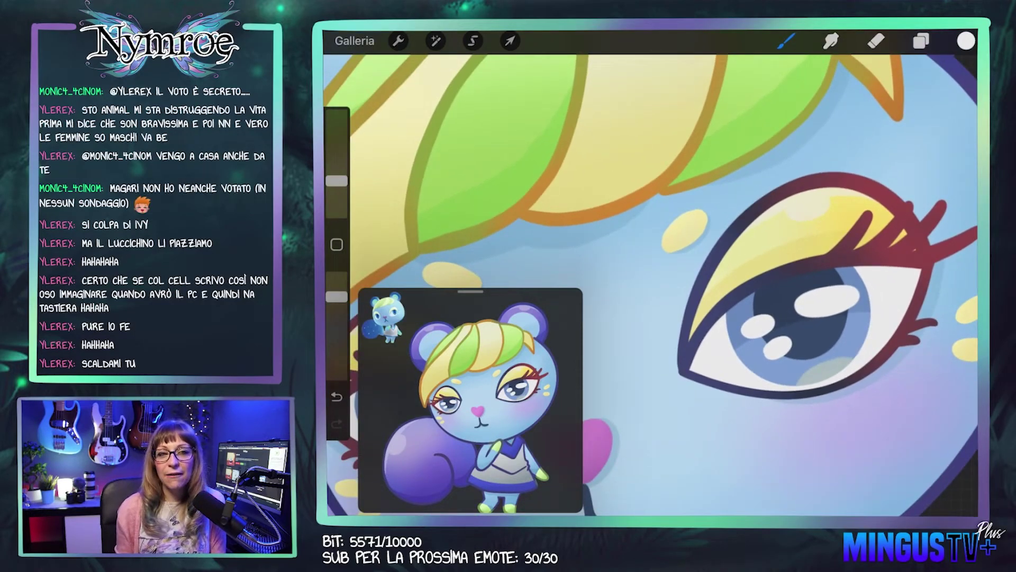
{"action": "scroll", "coordinate": [652, 286], "scroll_direction": "down", "scroll_amount": 2}
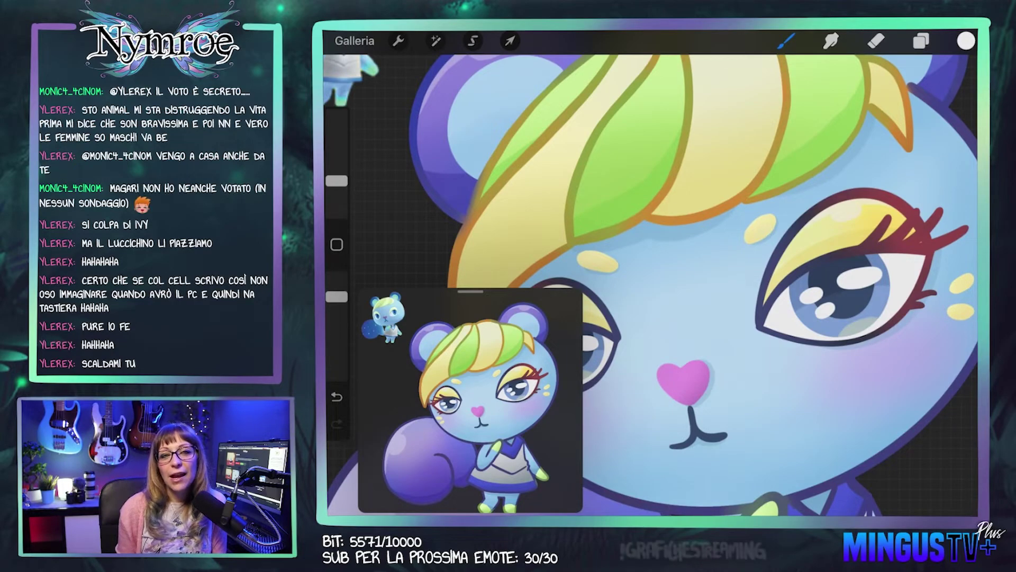
{"action": "scroll", "coordinate": [688, 265], "scroll_direction": "down", "scroll_amount": 3}
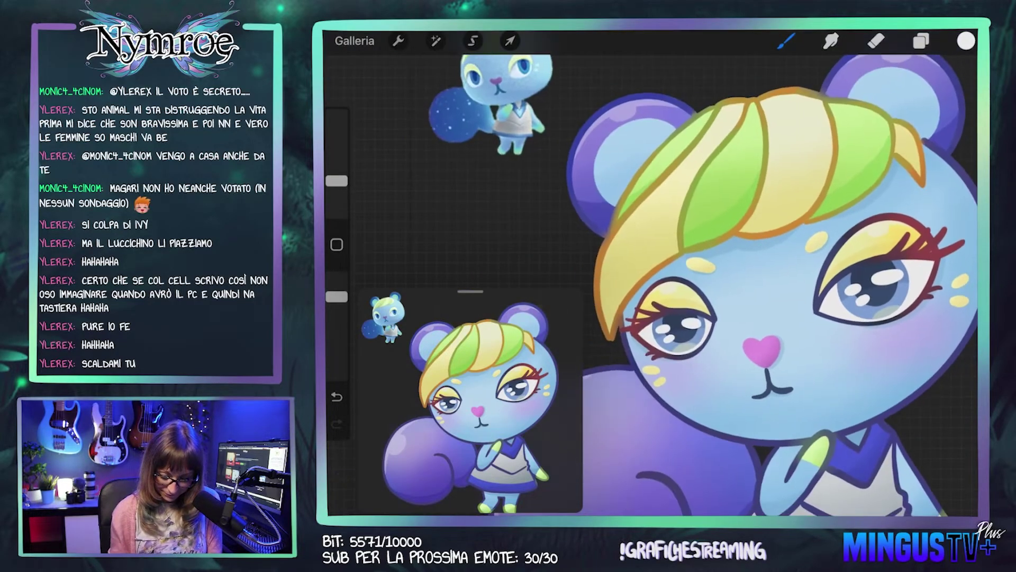
{"action": "scroll", "coordinate": [688, 265], "scroll_direction": "up", "scroll_amount": 3}
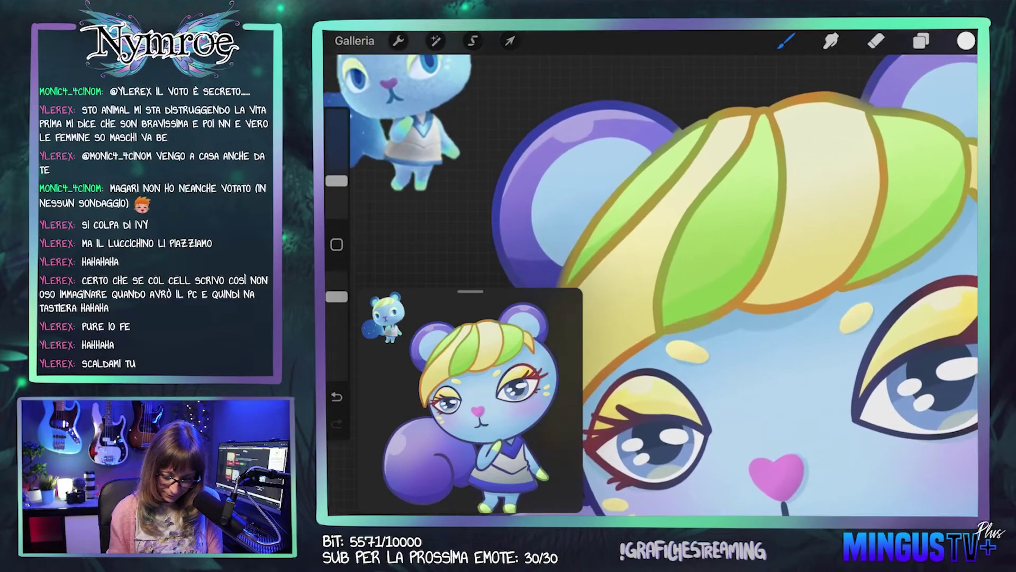
{"action": "left_click", "coordinate": [921, 41]}
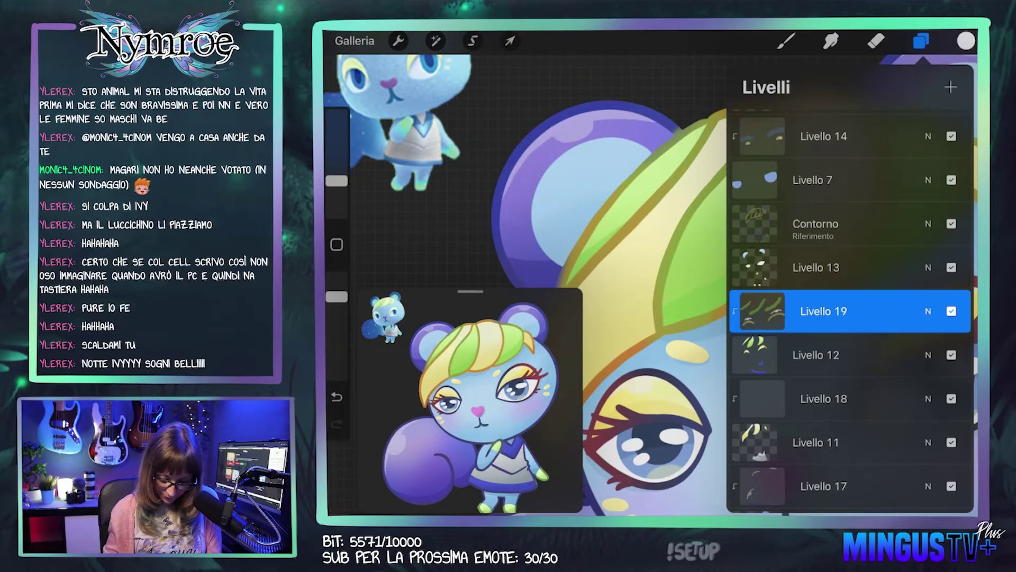
{"action": "left_click", "coordinate": [787, 41]}
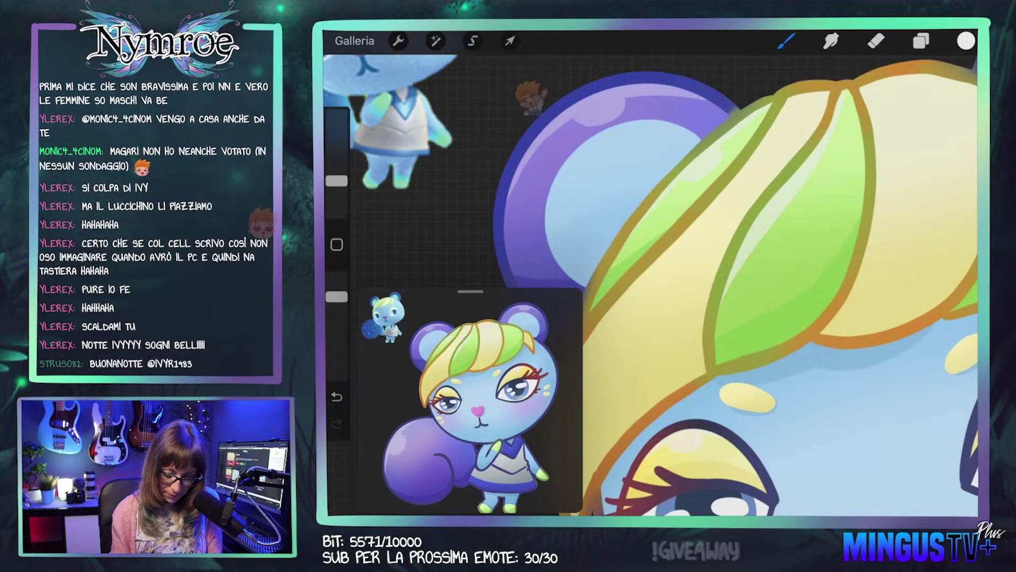
{"action": "scroll", "coordinate": [652, 285], "scroll_direction": "right", "scroll_amount": 1}
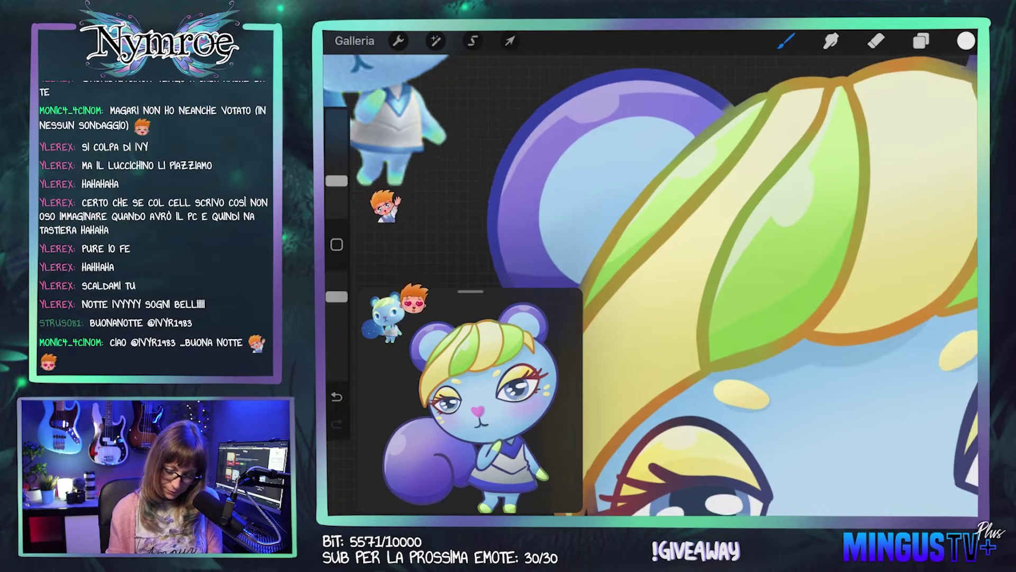
{"action": "scroll", "coordinate": [652, 285], "scroll_direction": "down", "scroll_amount": 3}
{"action": "scroll", "coordinate": [651, 285], "scroll_direction": "up", "scroll_amount": 2}
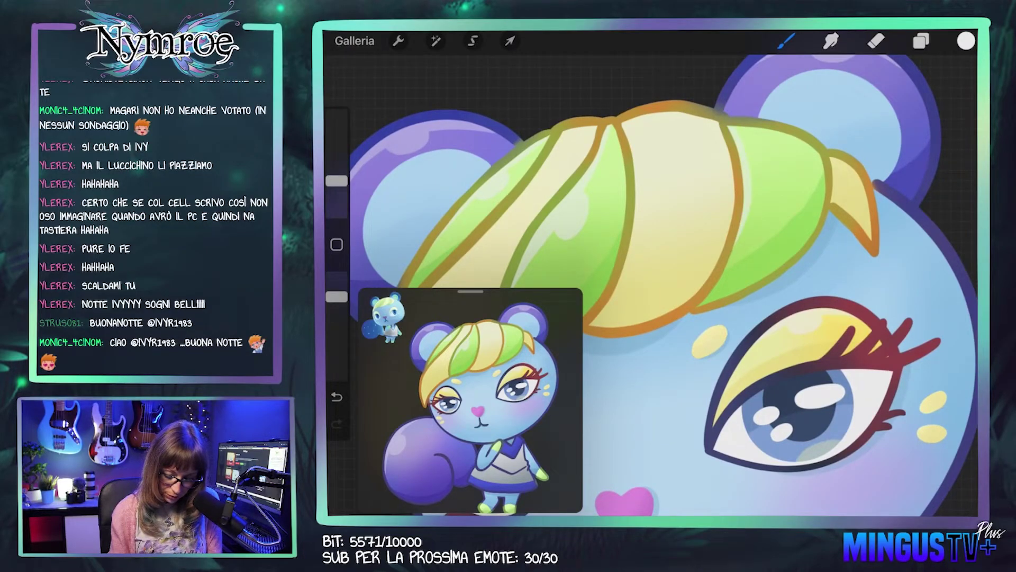
{"action": "left_click", "coordinate": [762, 181]}
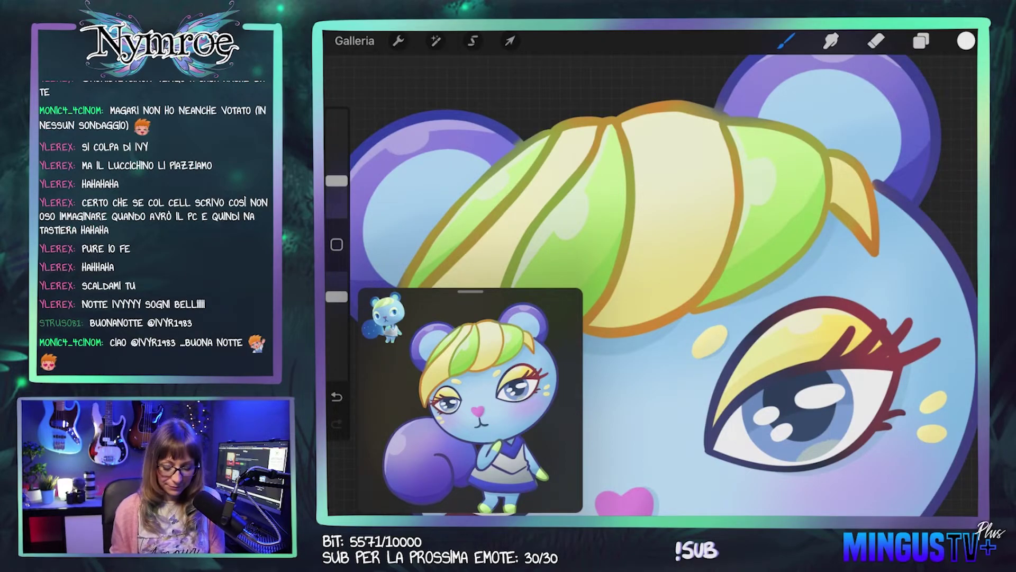
{"action": "key", "text": "ctrl+z"}
{"action": "scroll", "coordinate": [652, 285], "scroll_direction": "up", "scroll_amount": 3}
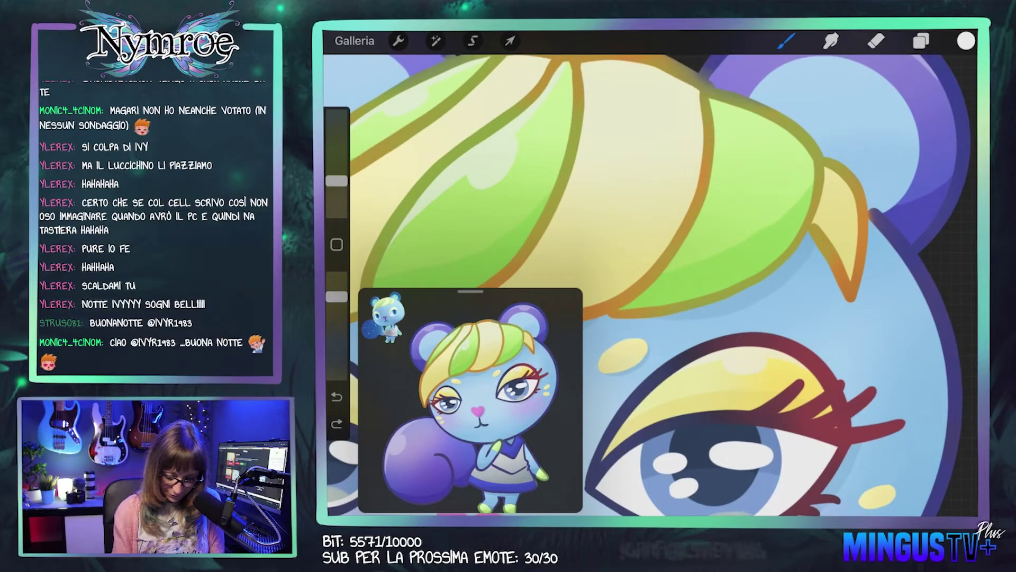
{"action": "left_click_drag", "start_coordinate": [718, 161], "coordinate": [683, 252]}
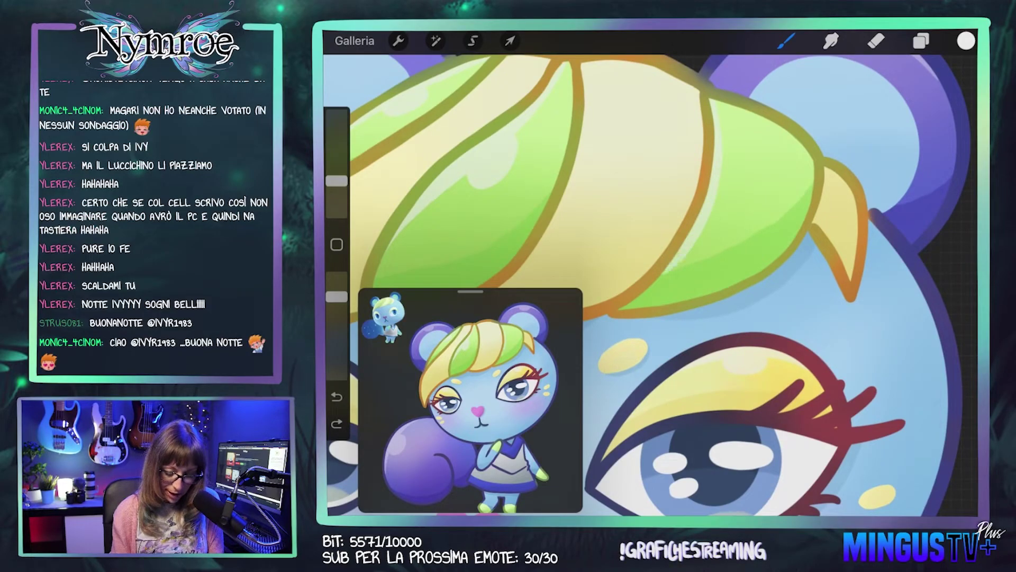
{"action": "key", "text": "ctrl+z"}
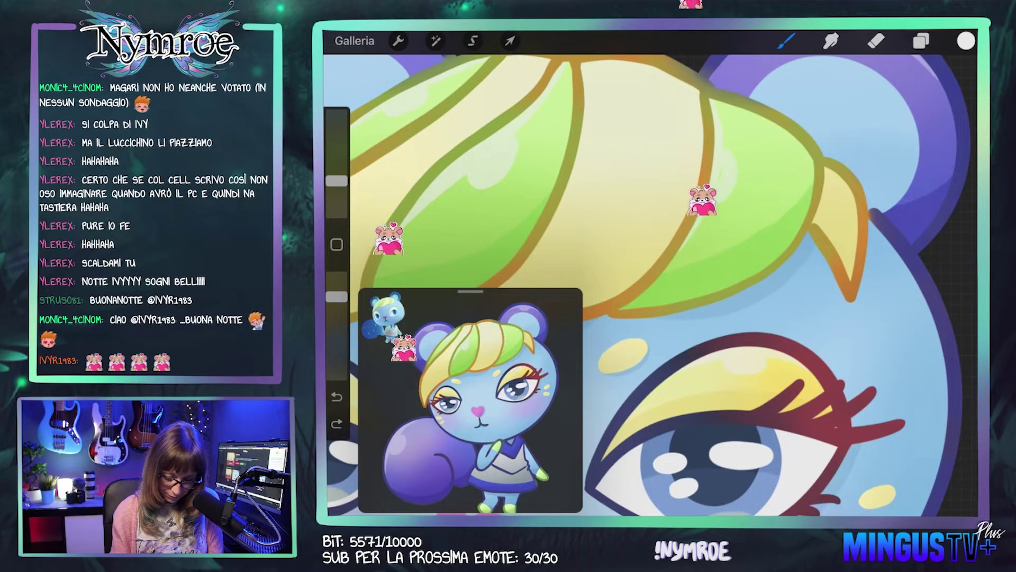
Step: Choose a dark blue and paint a trial stroke on the collar
{"action": "scroll", "coordinate": [650, 274], "scroll_direction": "down", "scroll_amount": 5}
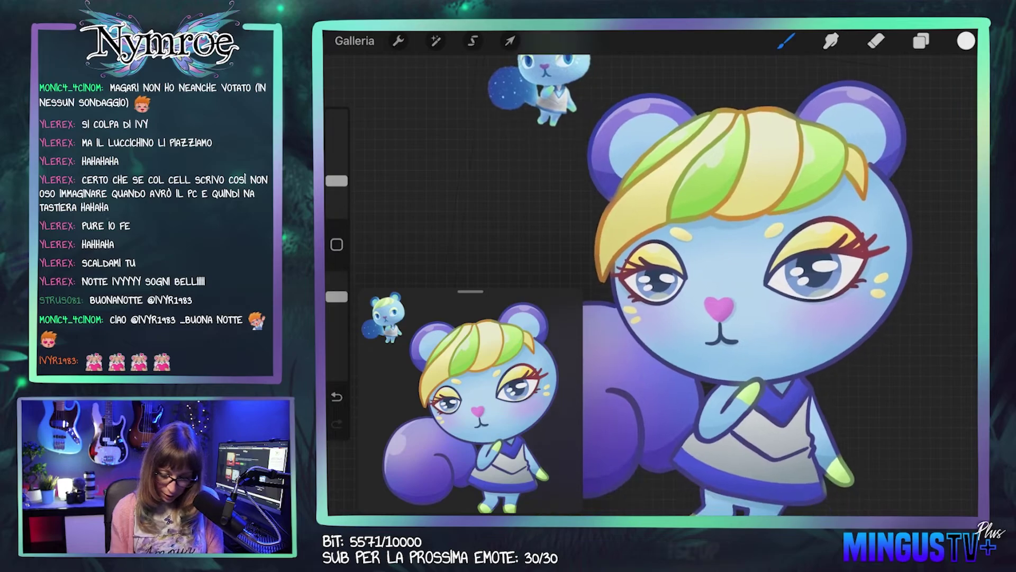
{"action": "left_click", "coordinate": [921, 40]}
{"action": "key", "text": "b"}
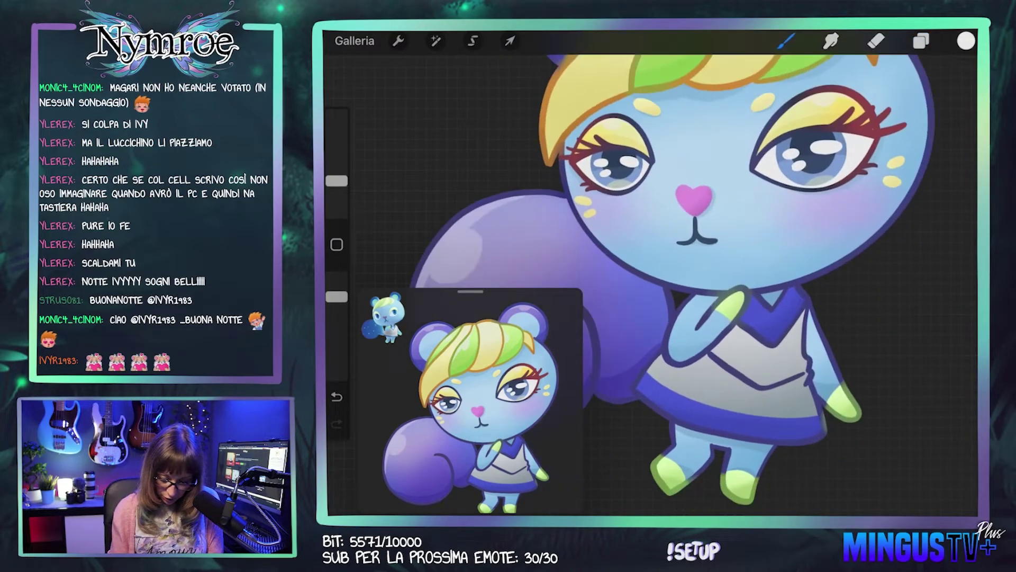
{"action": "scroll", "coordinate": [650, 273], "scroll_direction": "up", "scroll_amount": 5}
{"action": "left_click_drag", "start_coordinate": [662, 212], "coordinate": [641, 180]}
{"action": "left_click", "coordinate": [766, 214]}
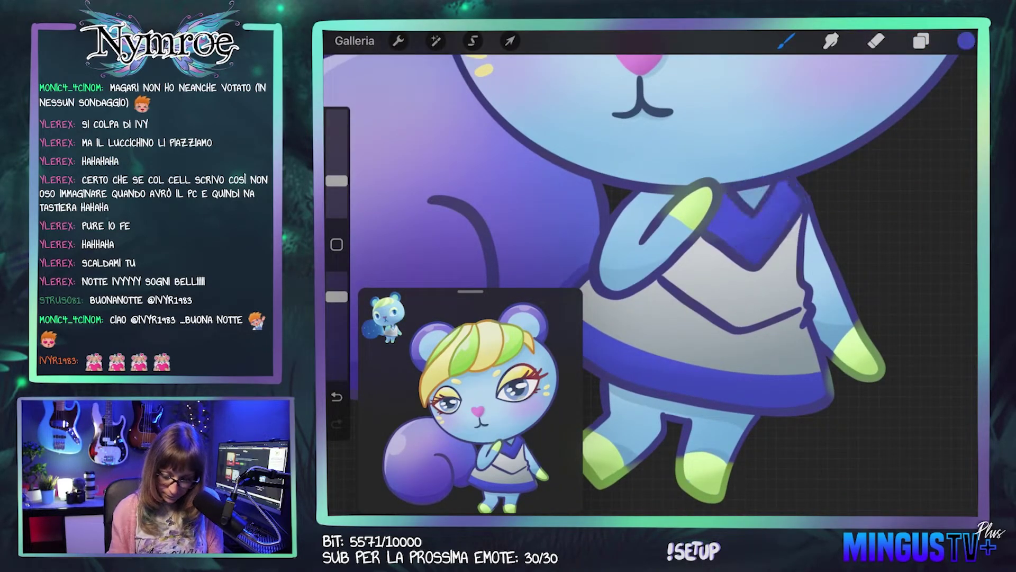
{"action": "left_click", "coordinate": [966, 41]}
{"action": "left_click", "coordinate": [966, 41]}
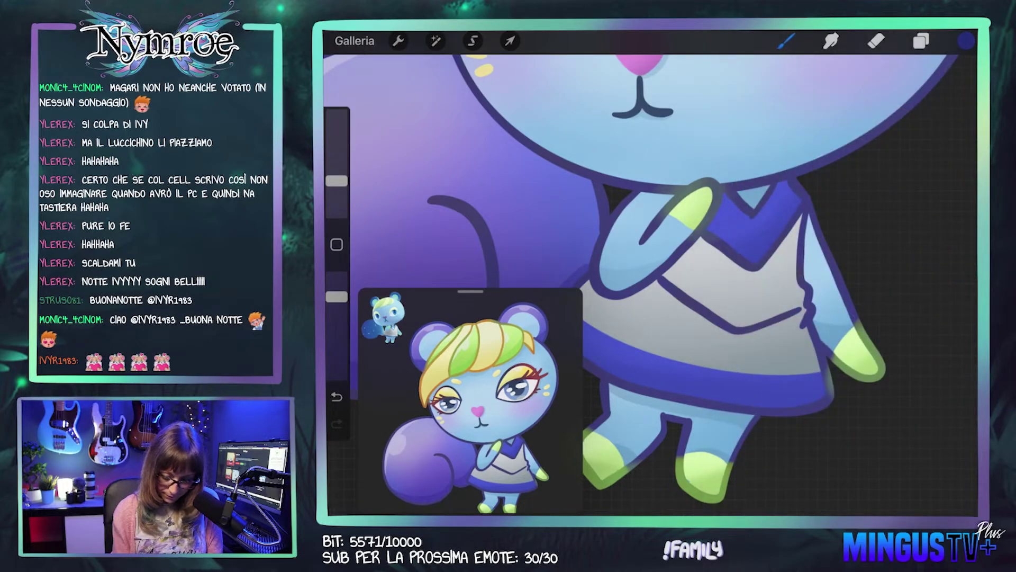
{"action": "left_click_drag", "start_coordinate": [794, 204], "coordinate": [746, 254]}
Step: Undo the collar strokes and make the brush slightly larger
{"action": "key", "text": "ctrl+z"}
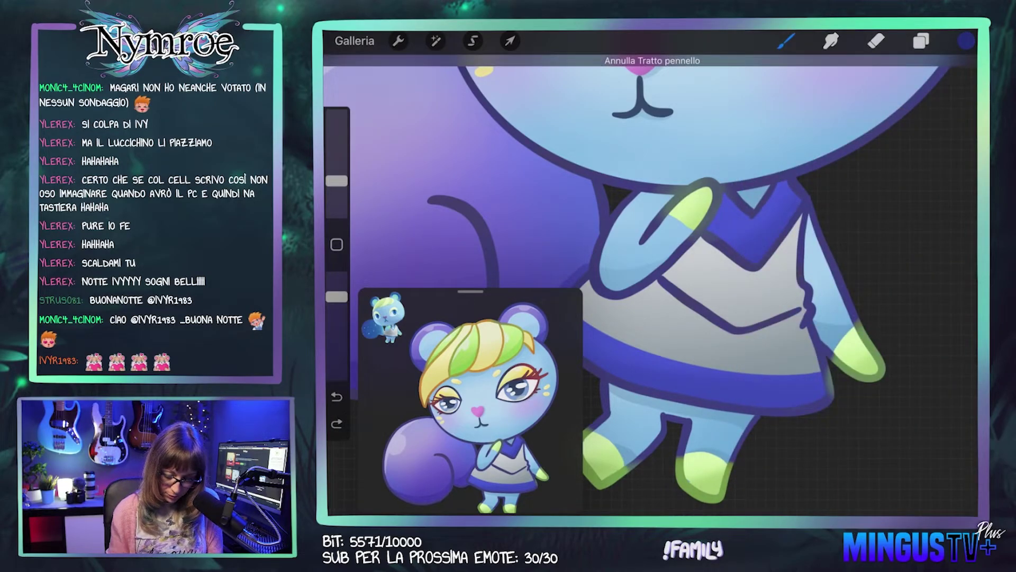
{"action": "left_click", "coordinate": [966, 41]}
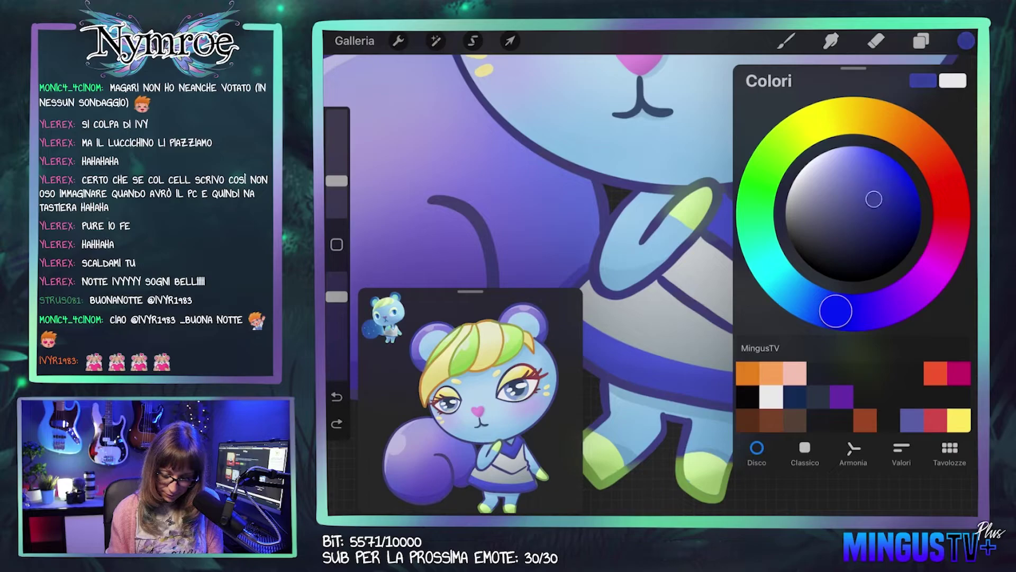
{"action": "left_click", "coordinate": [787, 41]}
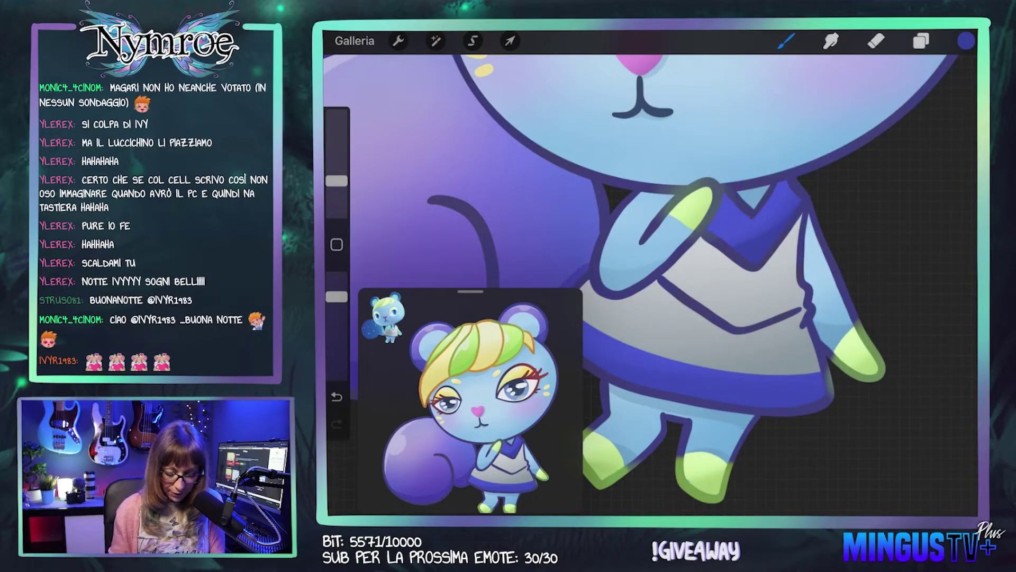
{"action": "key", "text": "ctrl+z"}
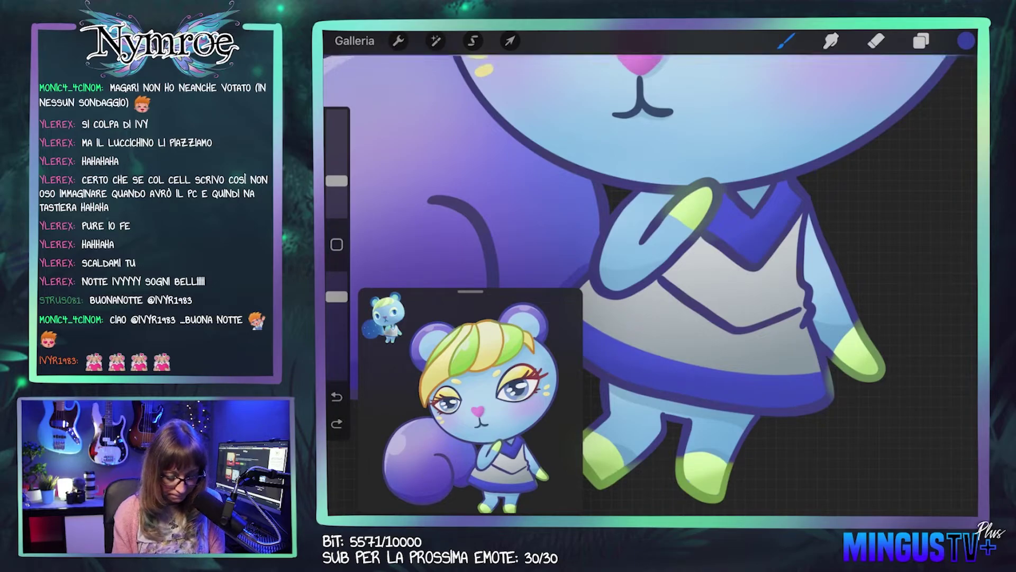
{"action": "left_click_drag", "start_coordinate": [336, 180], "coordinate": [337, 175]}
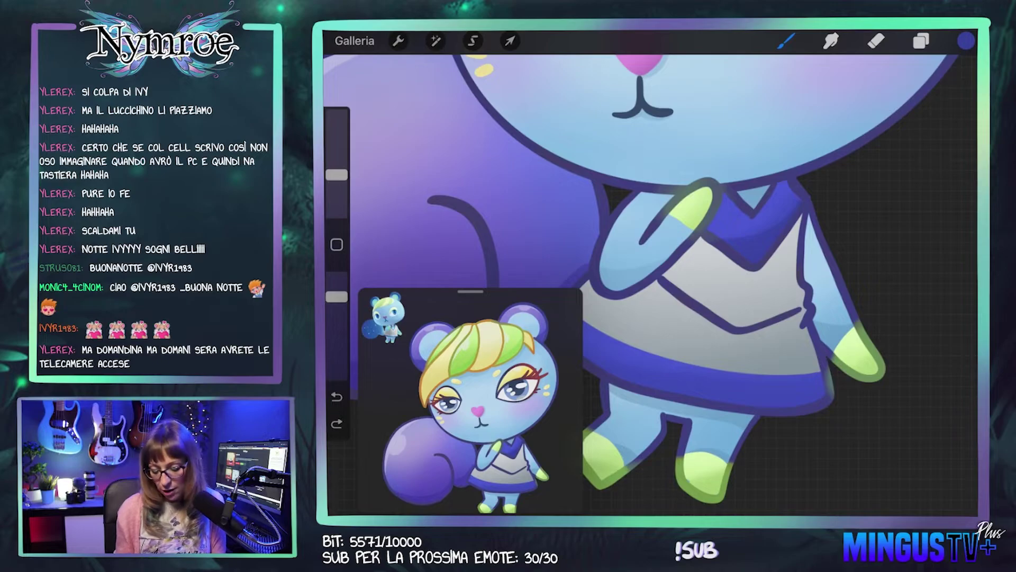
{"action": "key", "text": "ctrl+z"}
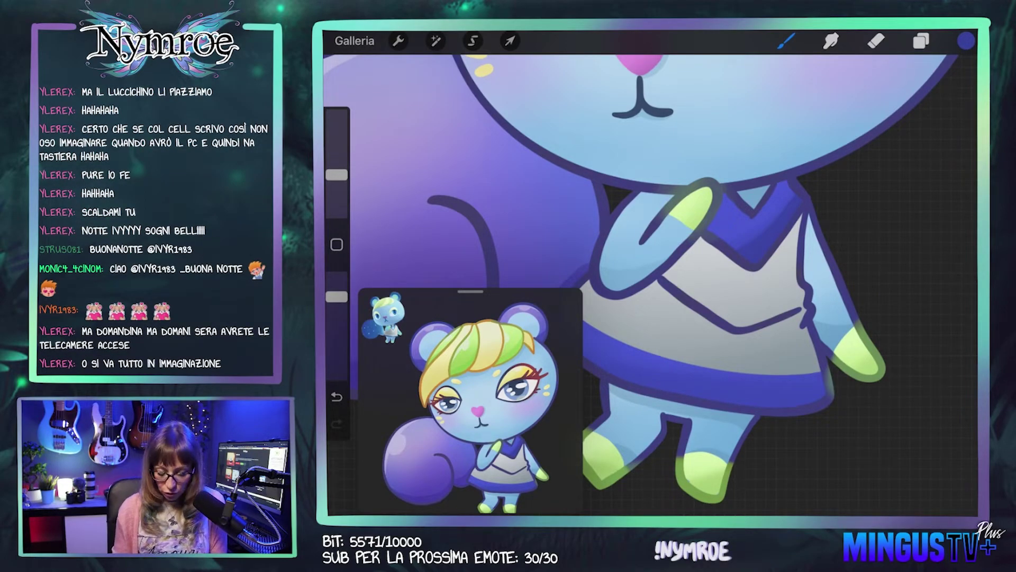
Step: Pan and scroll the canvas to inspect the legs and feet
{"action": "left_click_drag", "start_coordinate": [652, 276], "coordinate": [673, 196]}
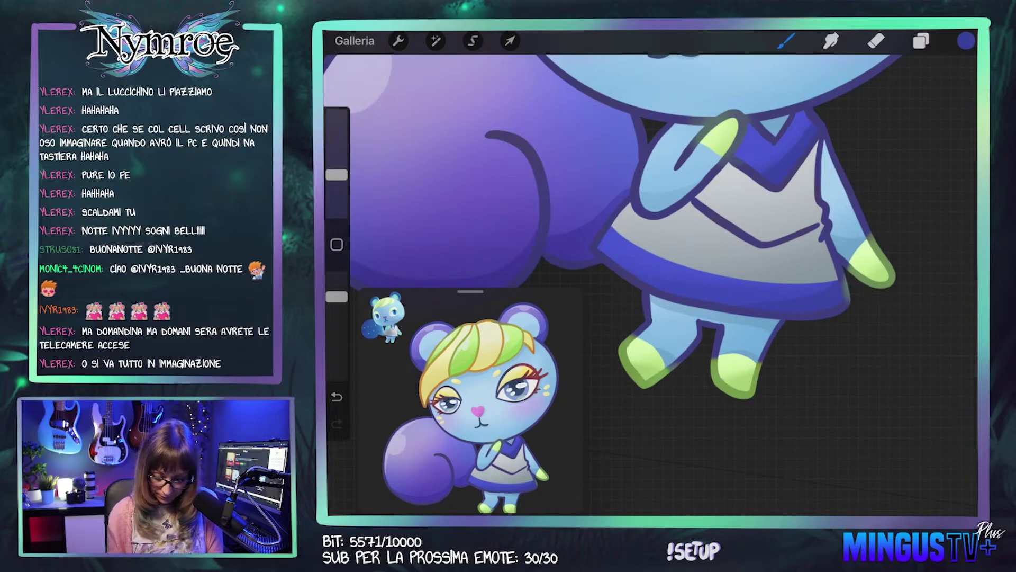
{"action": "scroll", "coordinate": [614, 233], "scroll_direction": "up", "scroll_amount": 2}
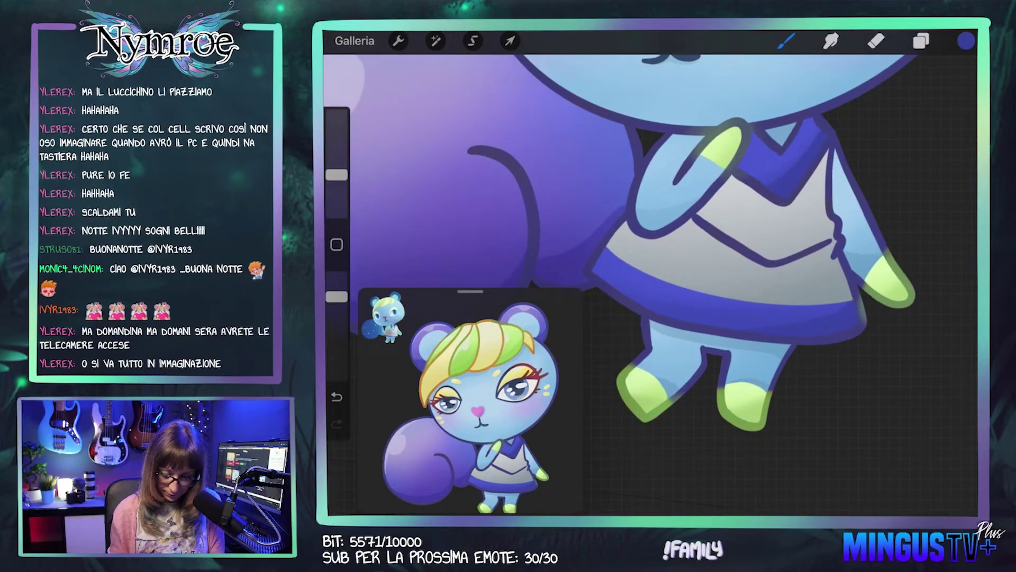
{"action": "scroll", "coordinate": [662, 276], "scroll_direction": "up", "scroll_amount": 3}
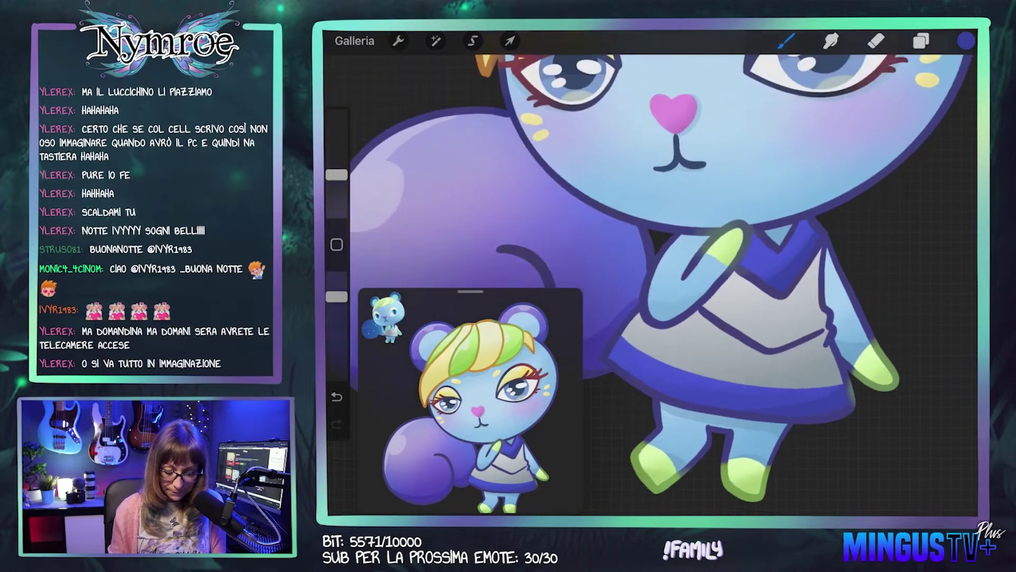
{"action": "scroll", "coordinate": [661, 275], "scroll_direction": "up", "scroll_amount": 1}
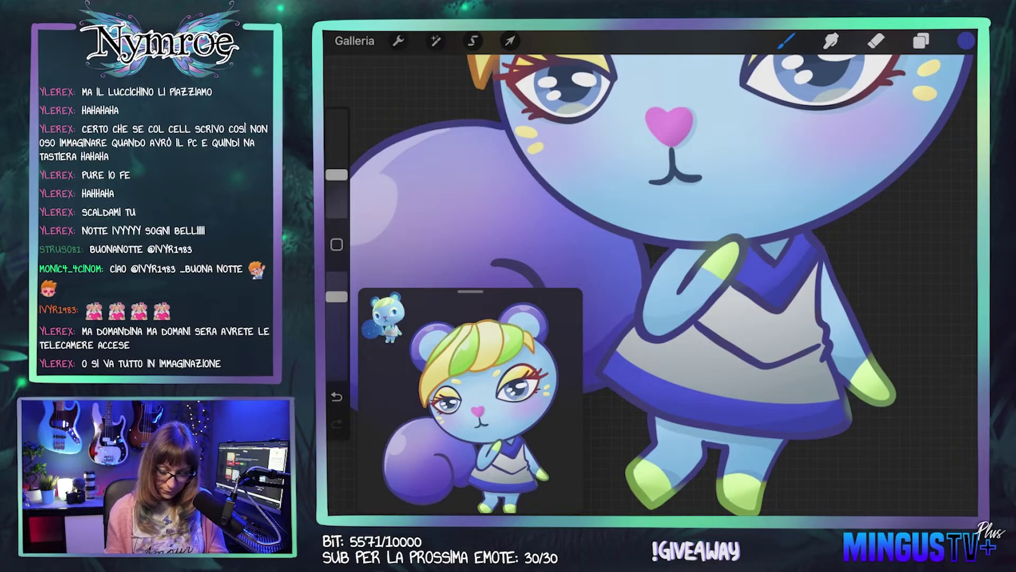
{"action": "scroll", "coordinate": [651, 275], "scroll_direction": "up", "scroll_amount": 3}
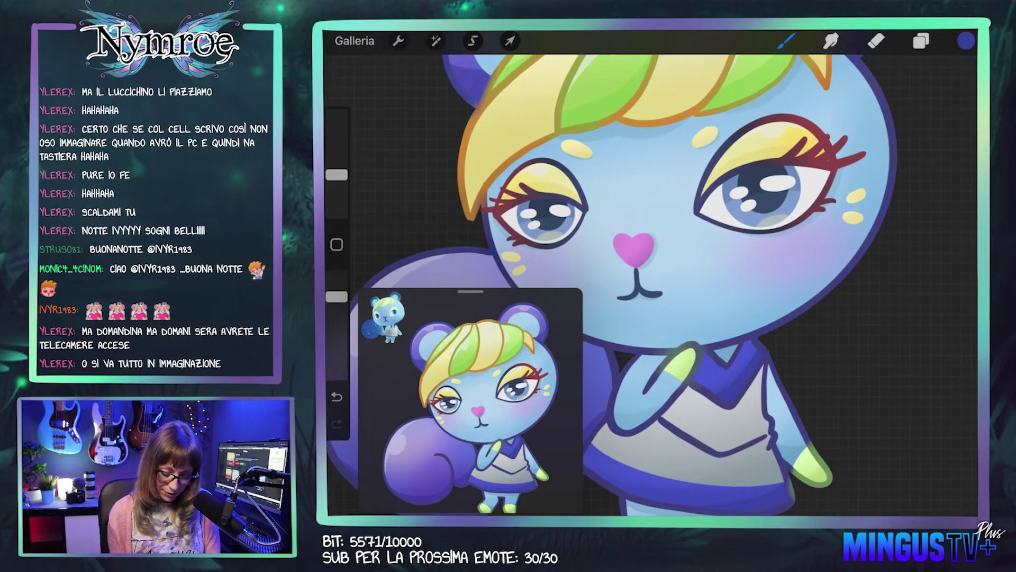
{"action": "scroll", "coordinate": [651, 276], "scroll_direction": "down", "scroll_amount": 5}
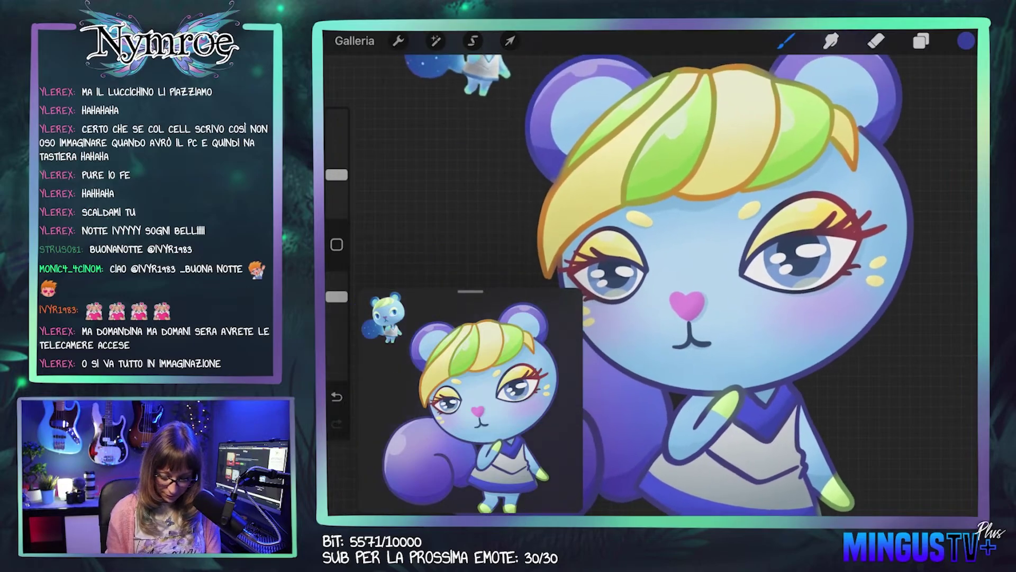
{"action": "scroll", "coordinate": [651, 275], "scroll_direction": "down", "scroll_amount": 2}
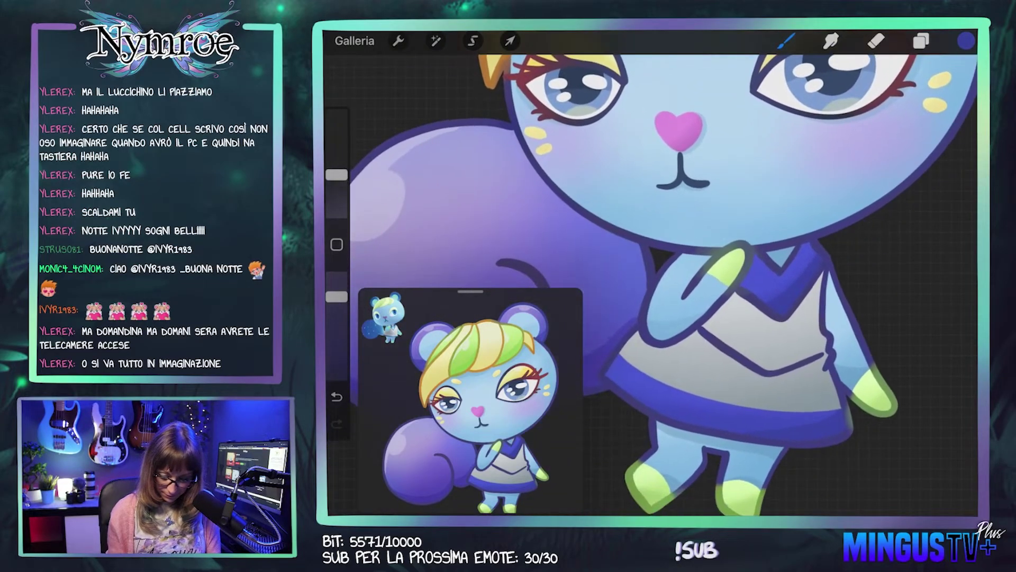
Step: Dab light lavender shading on the skirt edge, then undo it
{"action": "left_click", "coordinate": [966, 41]}
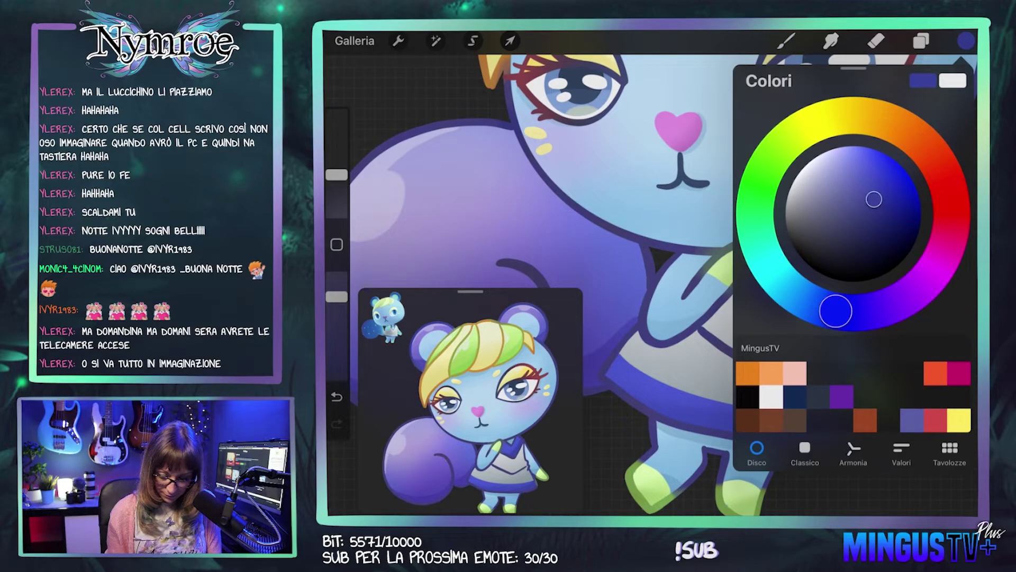
{"action": "left_click", "coordinate": [911, 420]}
{"action": "left_click", "coordinate": [582, 158]}
{"action": "scroll", "coordinate": [651, 286], "scroll_direction": "down", "scroll_amount": 3}
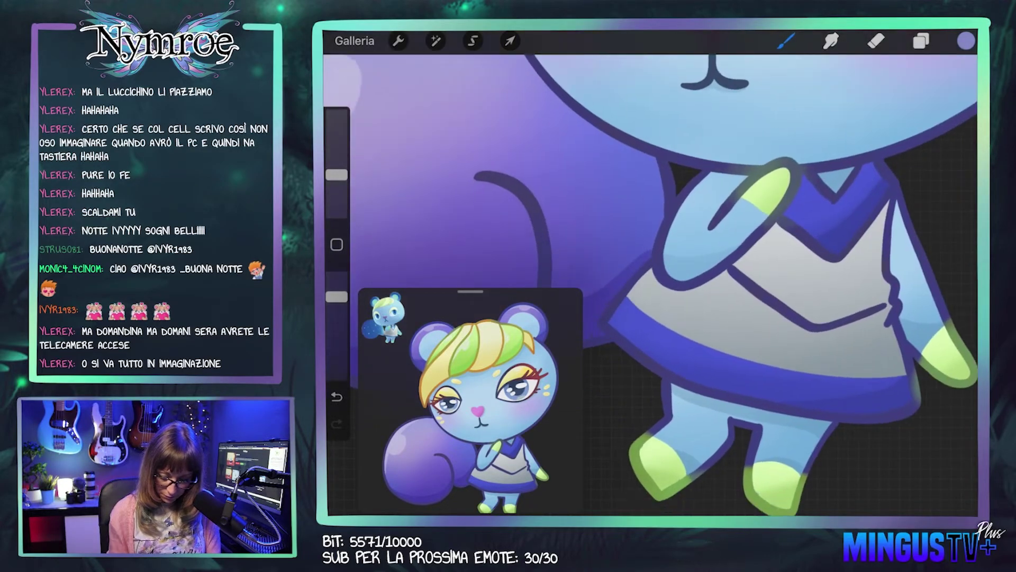
{"action": "left_click", "coordinate": [626, 316]}
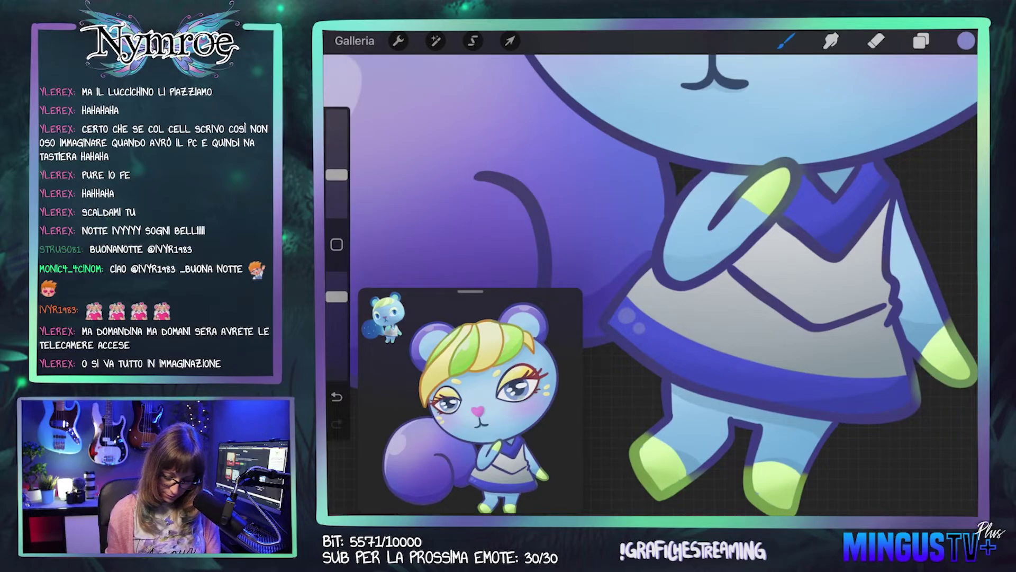
{"action": "key", "text": "ctrl+z"}
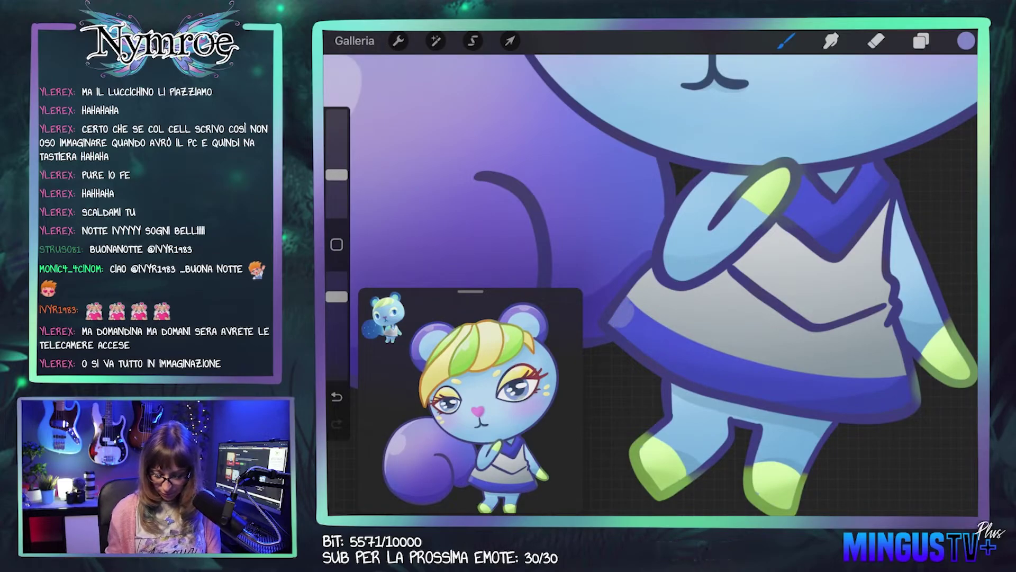
{"action": "key", "text": "ctrl+z"}
{"action": "scroll", "coordinate": [650, 284], "scroll_direction": "up", "scroll_amount": 5}
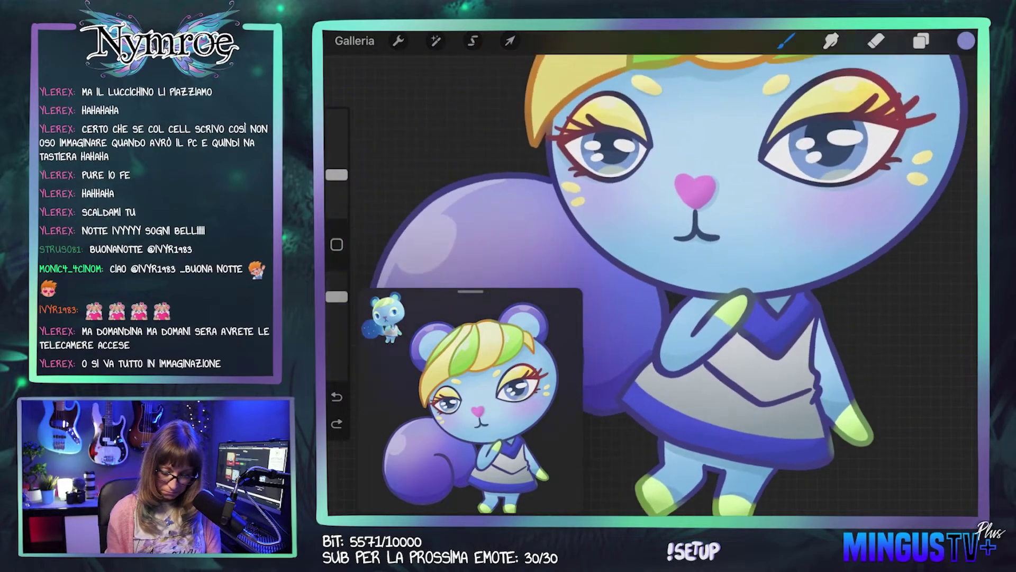
Step: Sample the dark navy from the sleeve and undo the last stroke
{"action": "left_click", "coordinate": [967, 40]}
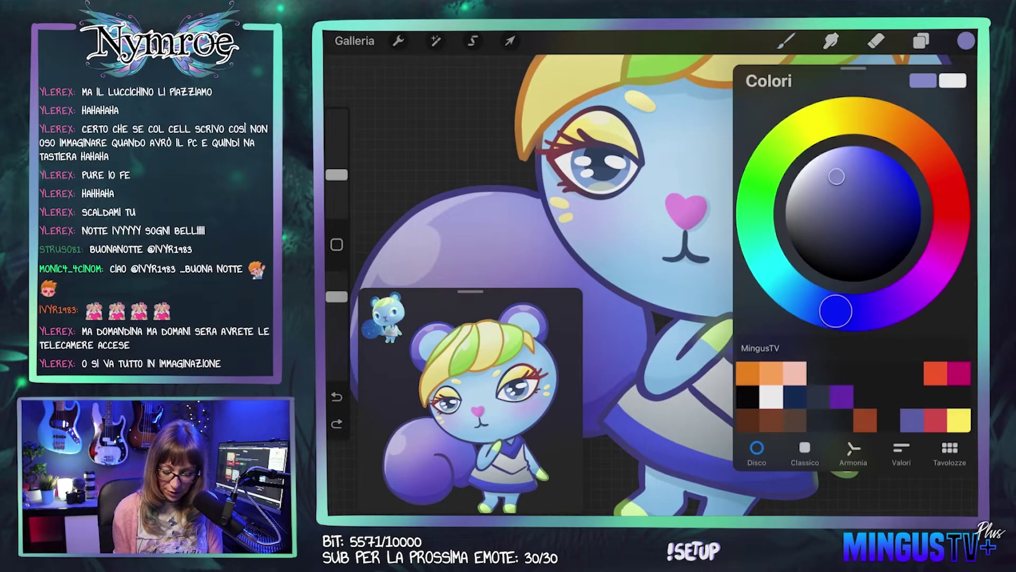
{"action": "left_click", "coordinate": [967, 41]}
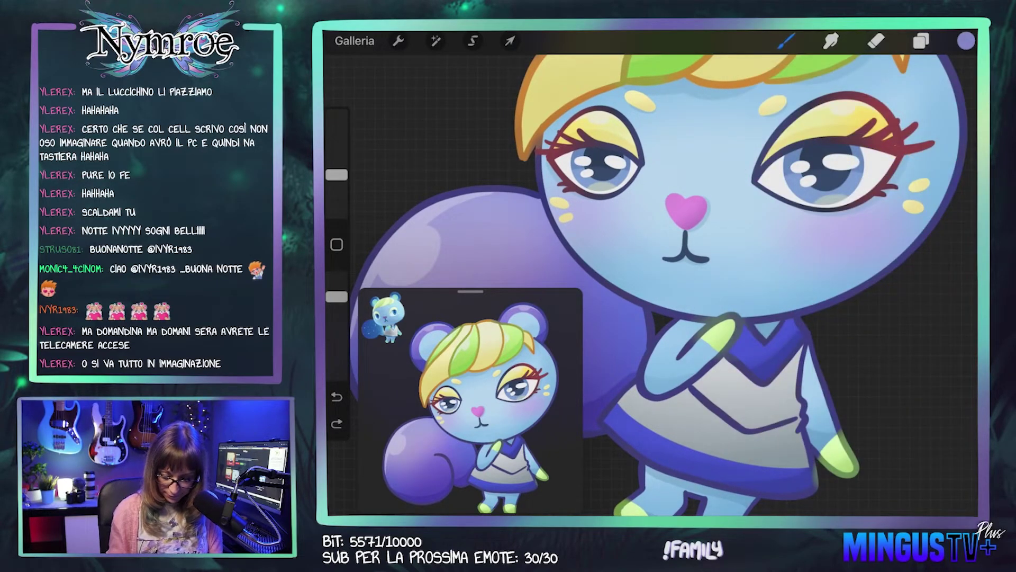
{"action": "left_click", "coordinate": [966, 41]}
{"action": "left_click", "coordinate": [787, 41]}
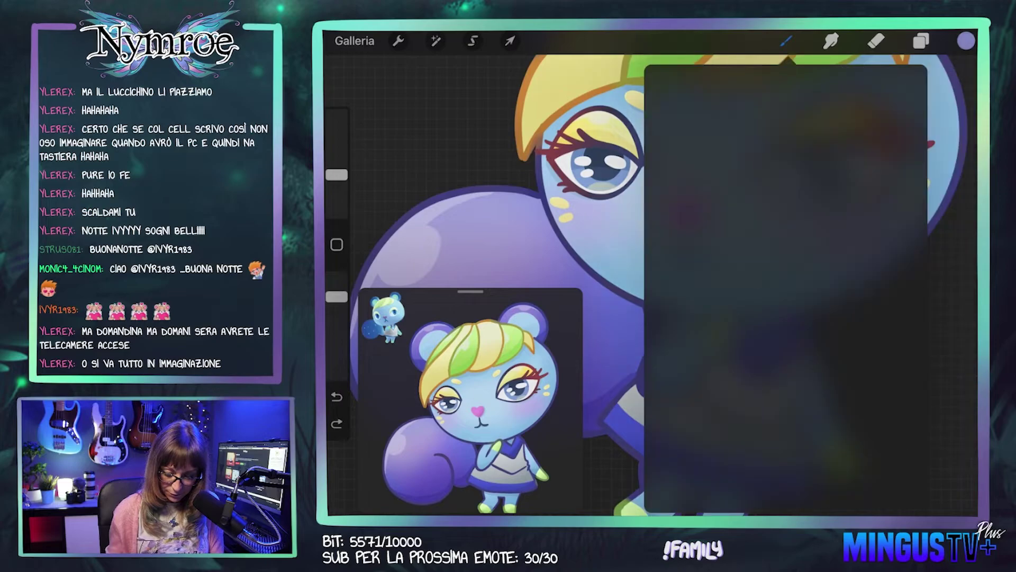
{"action": "left_click", "coordinate": [839, 320]}
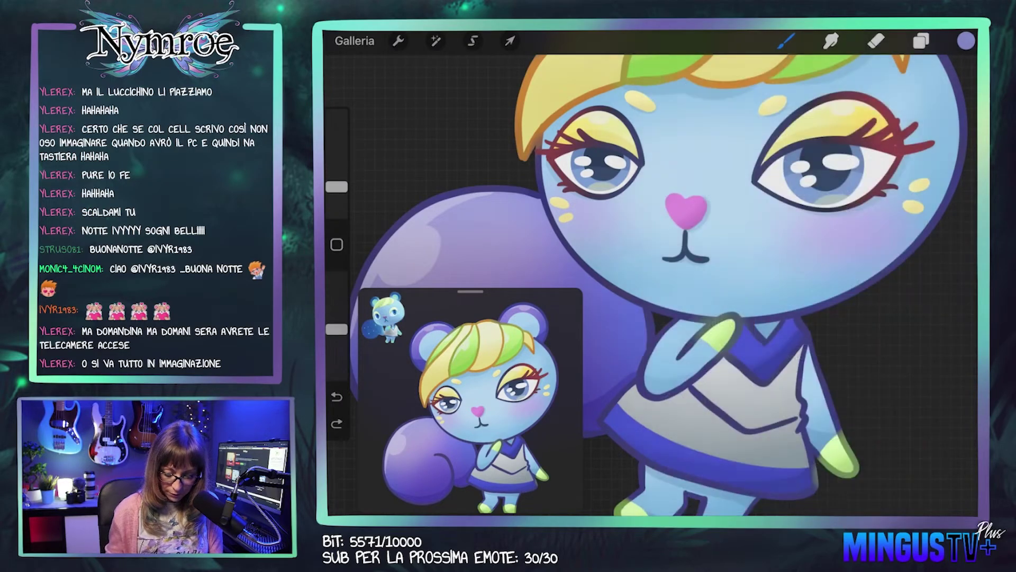
{"action": "scroll", "coordinate": [655, 277], "scroll_direction": "up", "scroll_amount": 5}
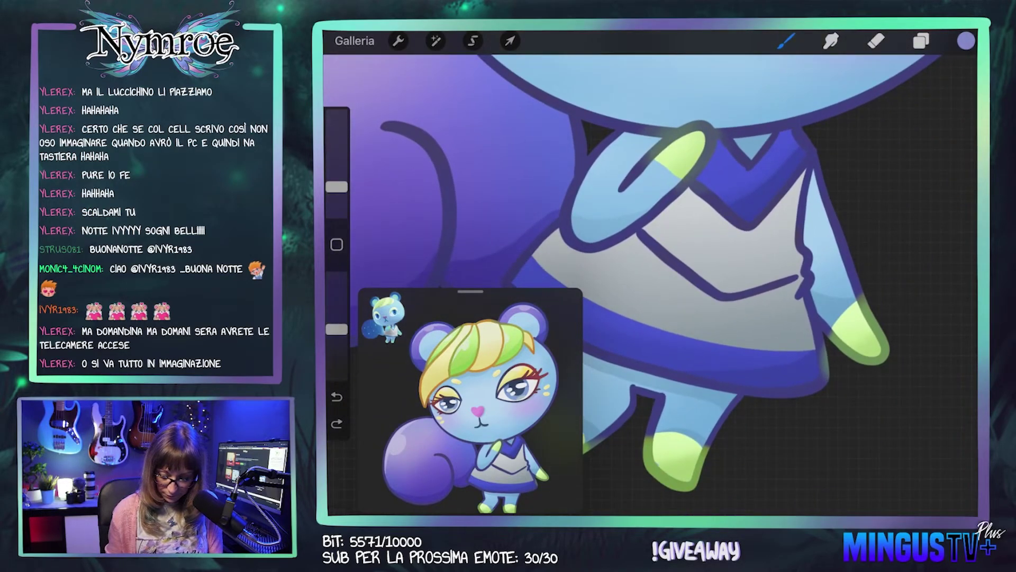
{"action": "left_click", "coordinate": [807, 289]}
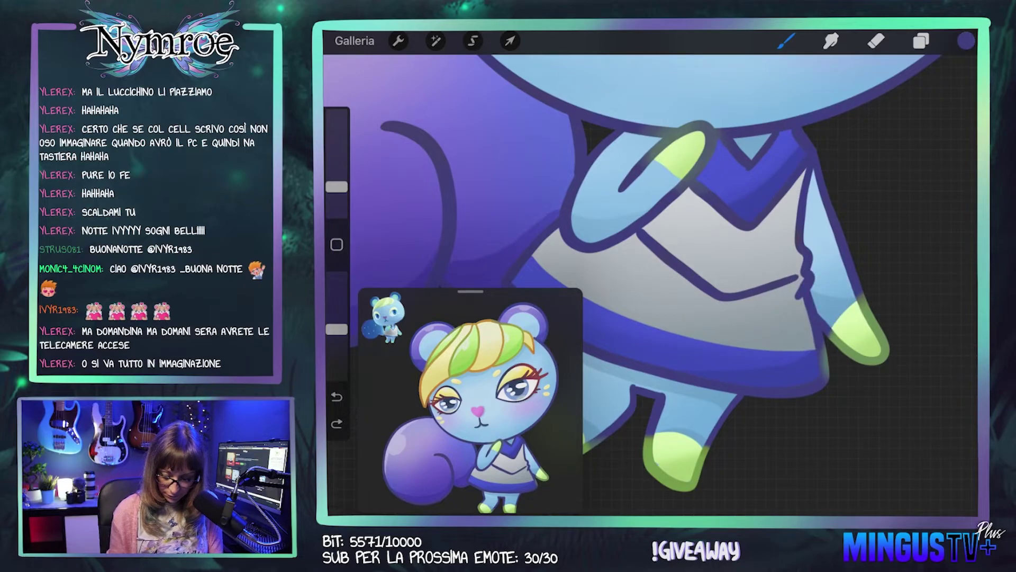
{"action": "key", "text": "ctrl+z"}
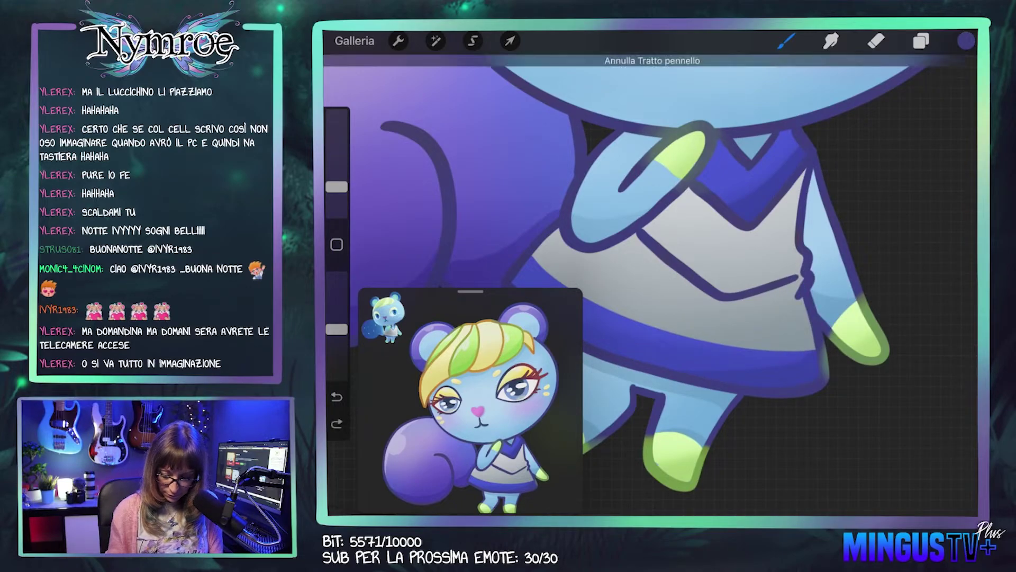
Step: Select the Contorno outline layer and shrink the brush to about 4%
{"action": "left_click", "coordinate": [921, 41]}
{"action": "left_click", "coordinate": [815, 224]}
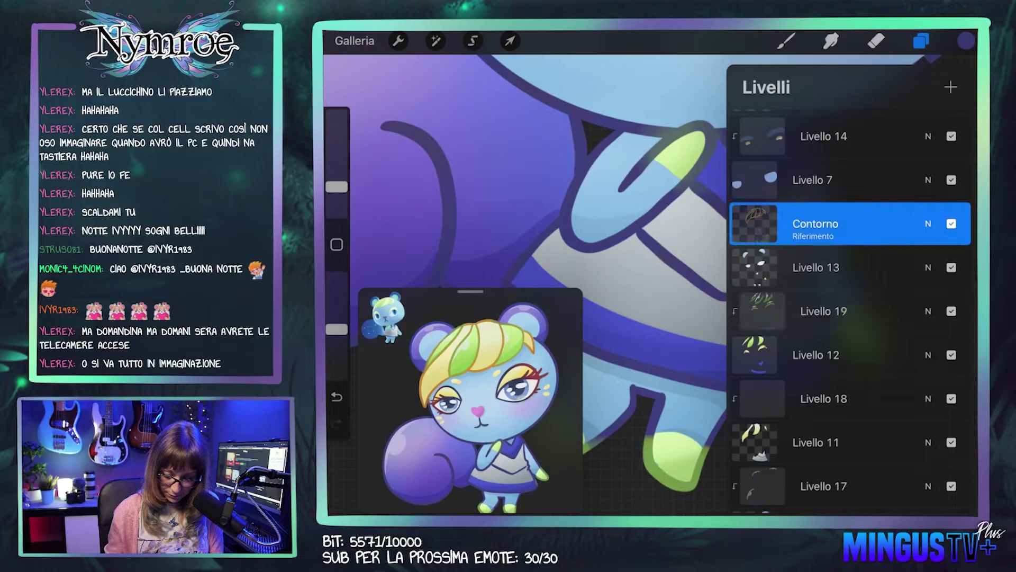
{"action": "left_click", "coordinate": [786, 41]}
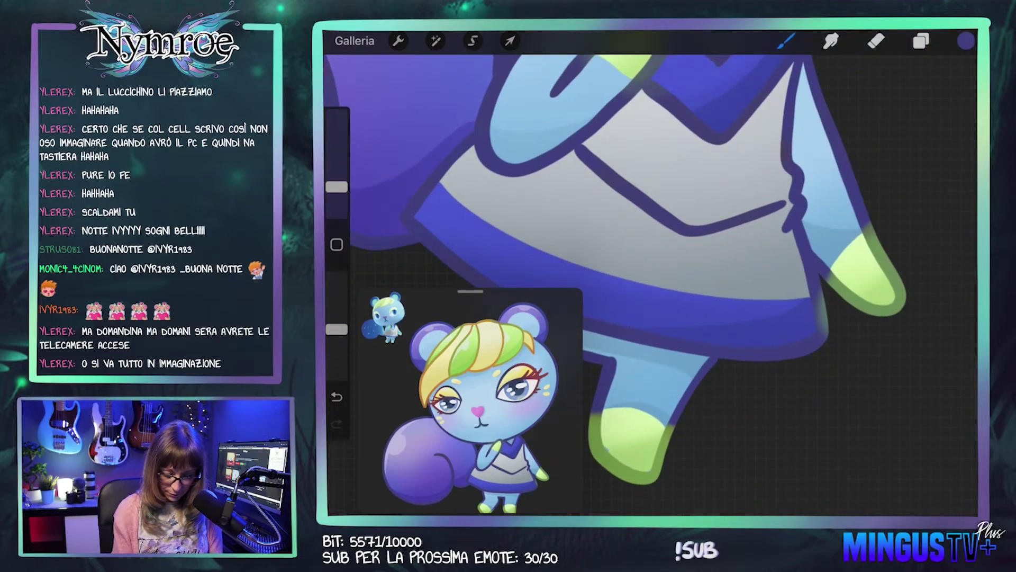
{"action": "left_click_drag", "start_coordinate": [336, 186], "coordinate": [337, 192]}
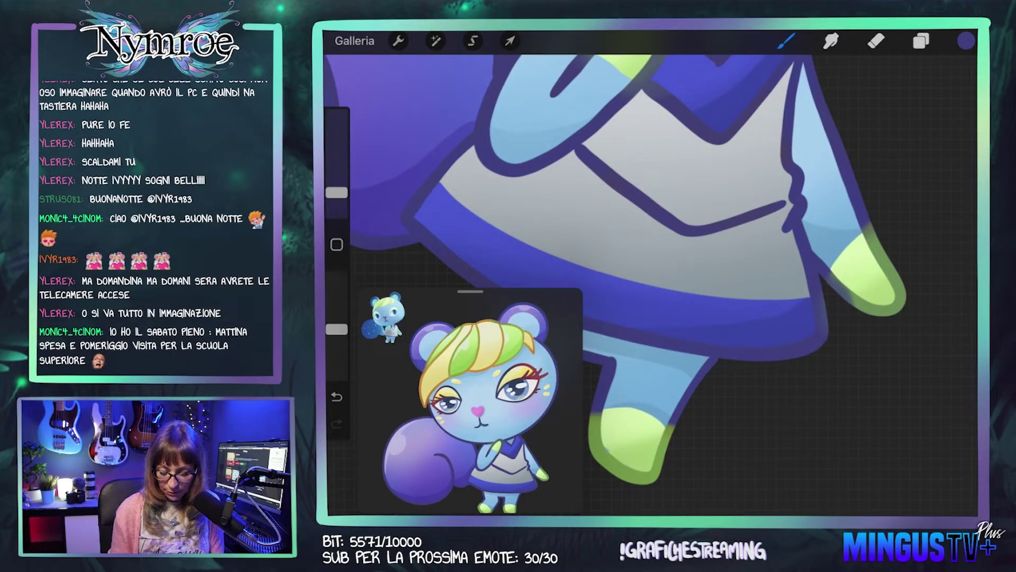
{"action": "key", "text": "ctrl+z"}
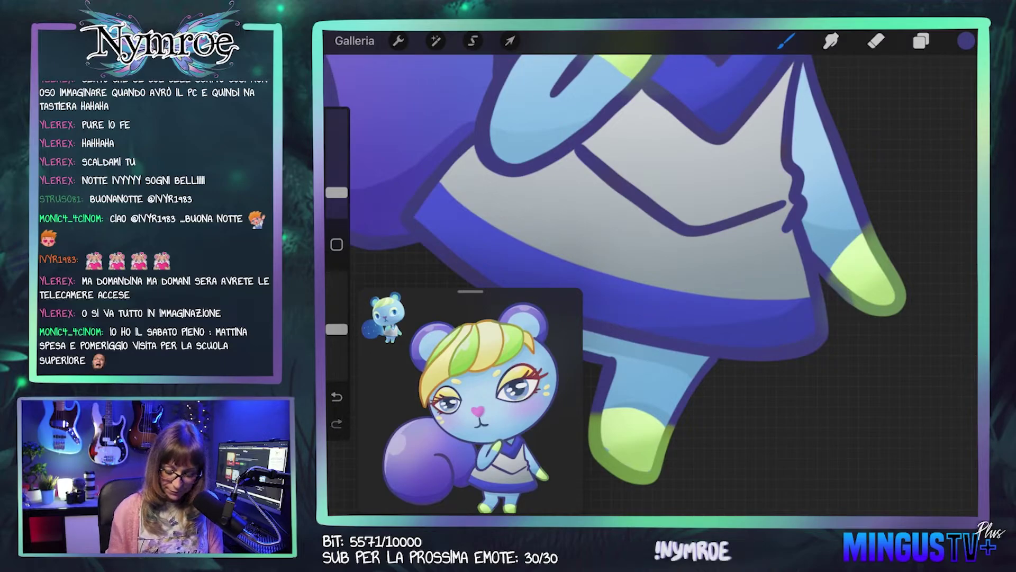
{"action": "scroll", "coordinate": [651, 265], "scroll_direction": "down", "scroll_amount": 3}
{"action": "scroll", "coordinate": [652, 265], "scroll_direction": "down", "scroll_amount": 2}
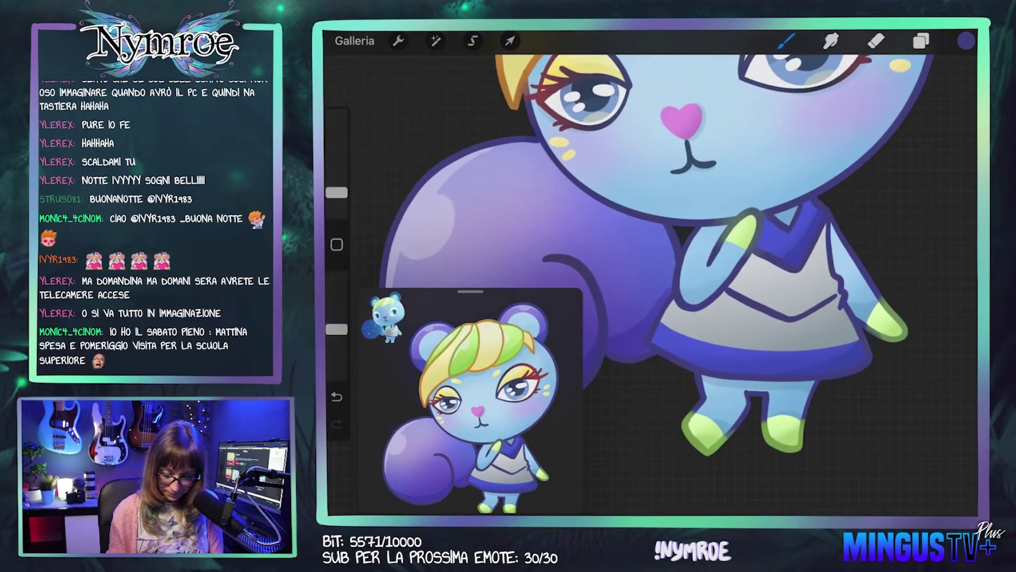
{"action": "scroll", "coordinate": [651, 264], "scroll_direction": "up", "scroll_amount": 3}
{"action": "scroll", "coordinate": [651, 265], "scroll_direction": "up", "scroll_amount": 2}
Step: Step through Livello 7, Livello 14, Faccia and Livello 15, hiding the Livello 8 eye sparkles
{"action": "left_click", "coordinate": [921, 40]}
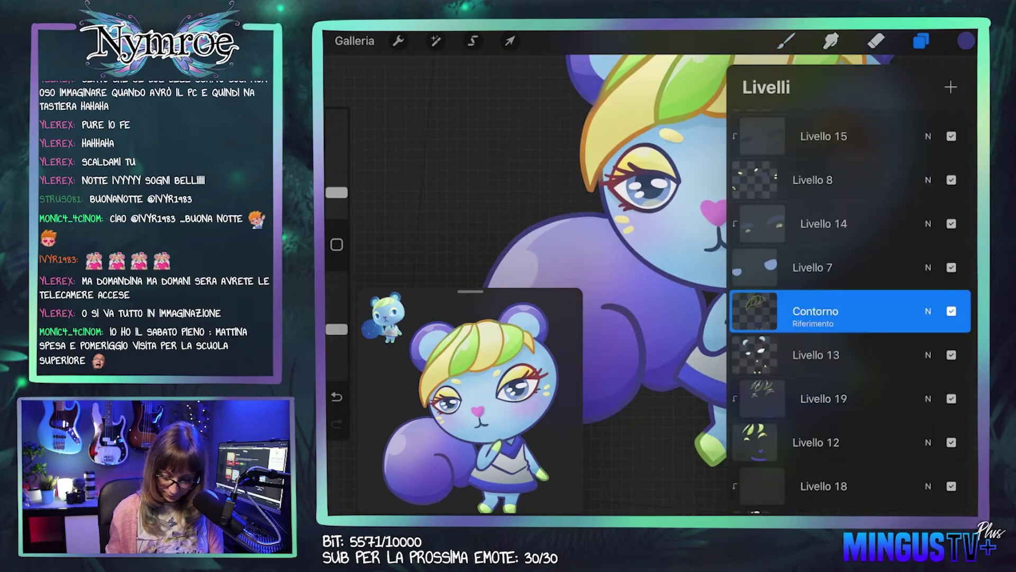
{"action": "left_click", "coordinate": [826, 267]}
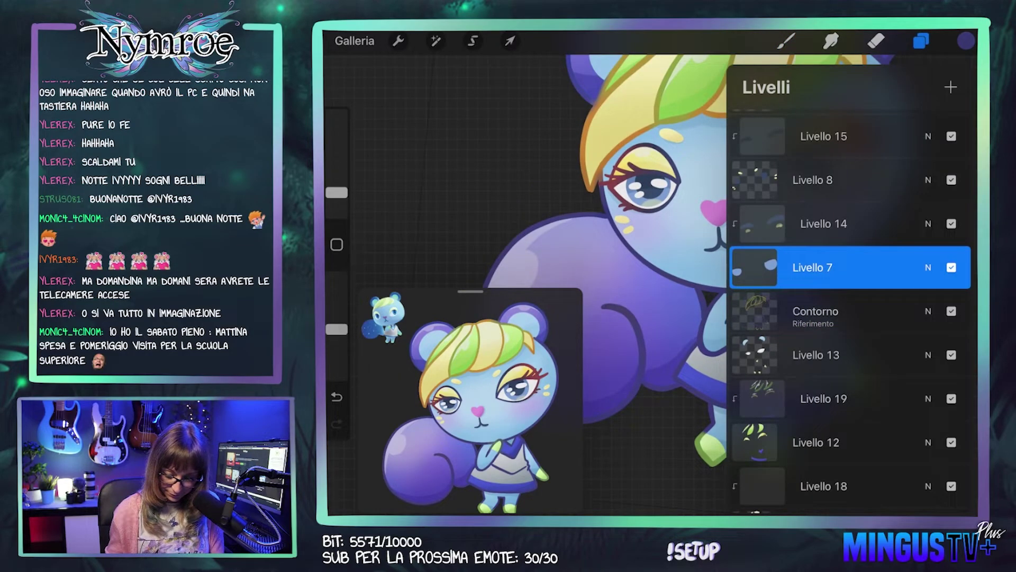
{"action": "left_click", "coordinate": [826, 224]}
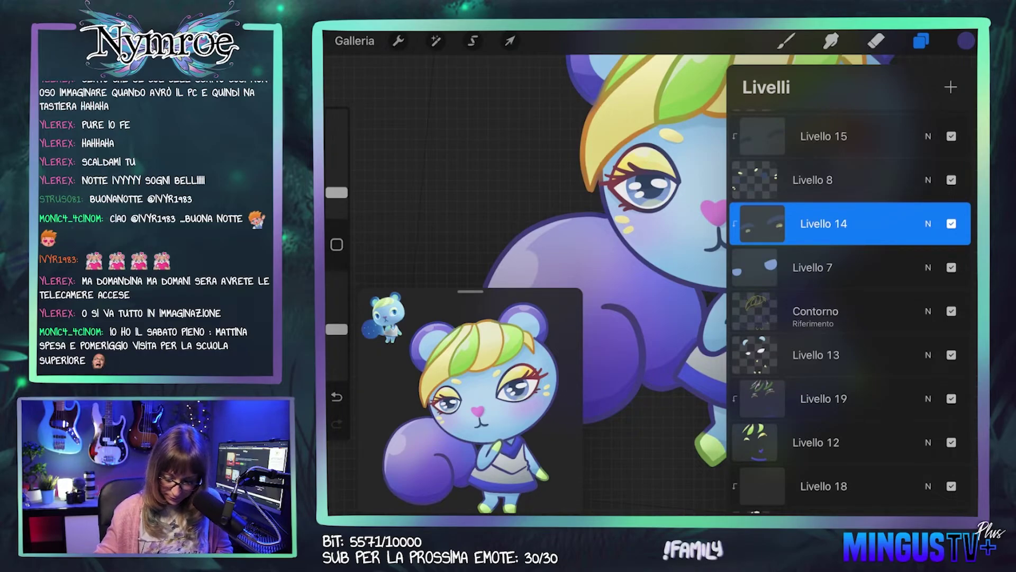
{"action": "scroll", "coordinate": [849, 265], "scroll_direction": "up", "scroll_amount": 2}
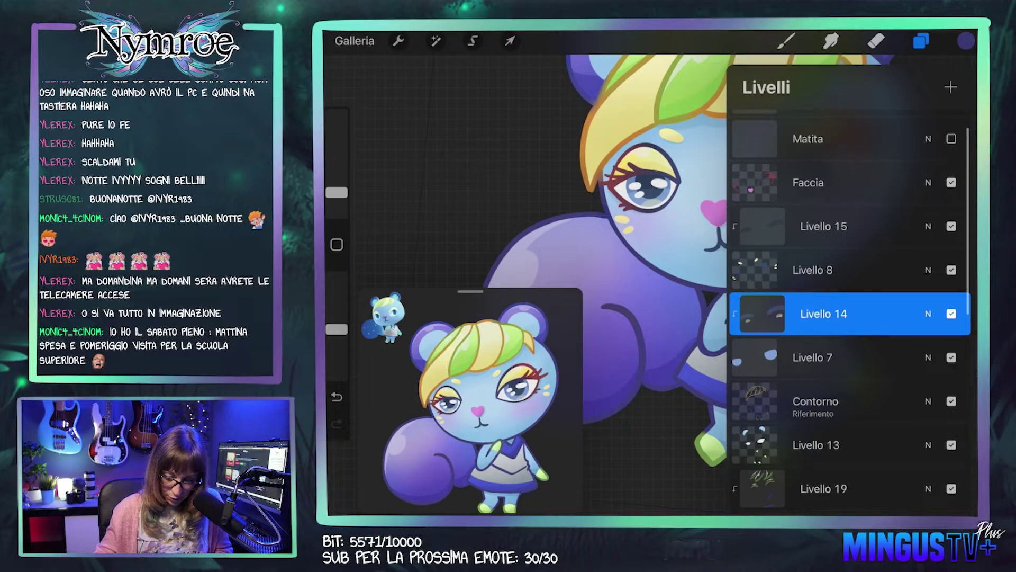
{"action": "left_click", "coordinate": [826, 182]}
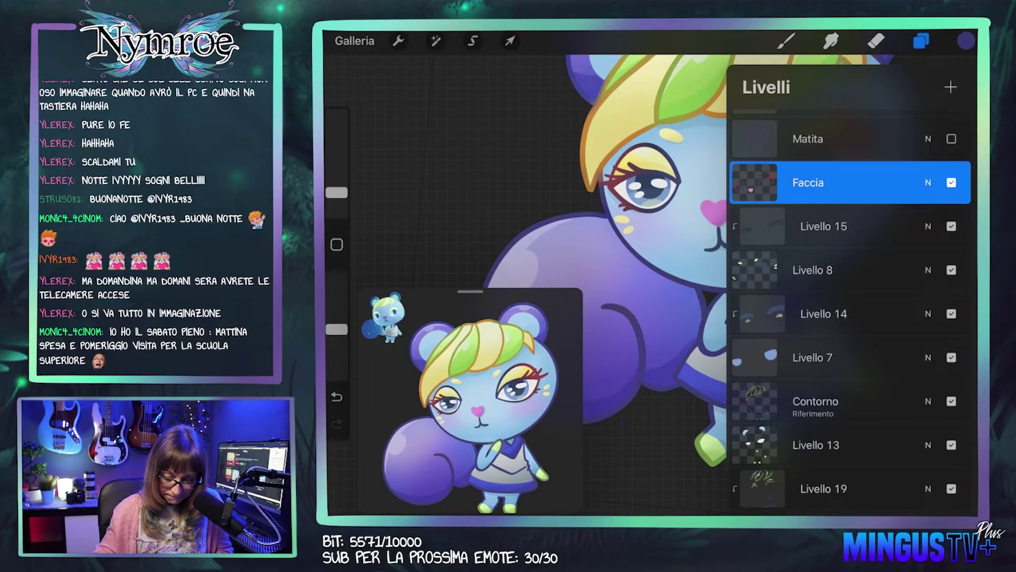
{"action": "left_click", "coordinate": [823, 226]}
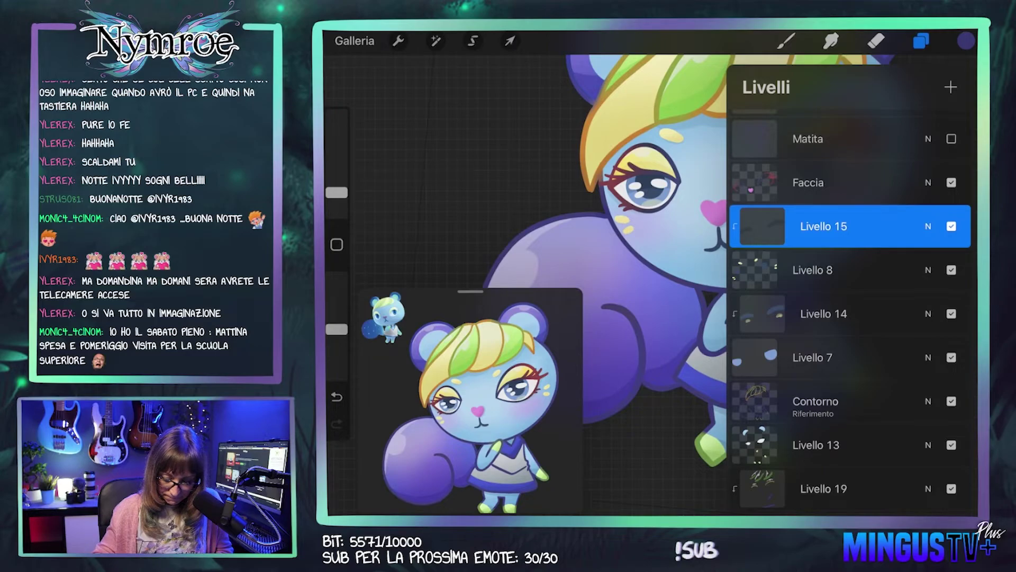
{"action": "left_click", "coordinate": [952, 270]}
Step: Sample the dark navy outline colour from the artwork
{"action": "left_click", "coordinate": [922, 41]}
{"action": "left_click", "coordinate": [786, 41]}
{"action": "scroll", "coordinate": [651, 265], "scroll_direction": "up", "scroll_amount": 5}
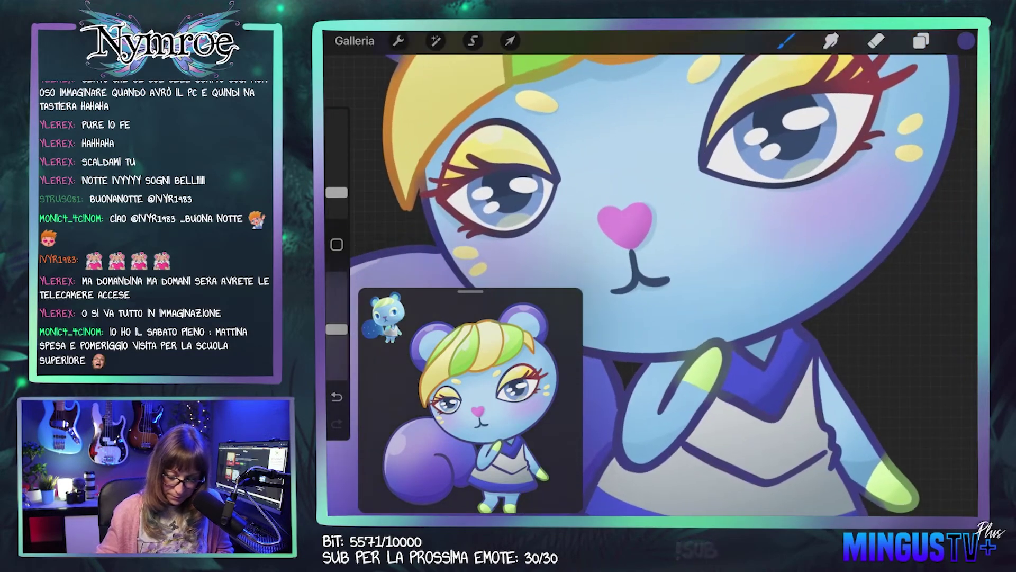
{"action": "left_click", "coordinate": [769, 95]}
{"action": "left_click_drag", "start_coordinate": [651, 264], "coordinate": [722, 219]}
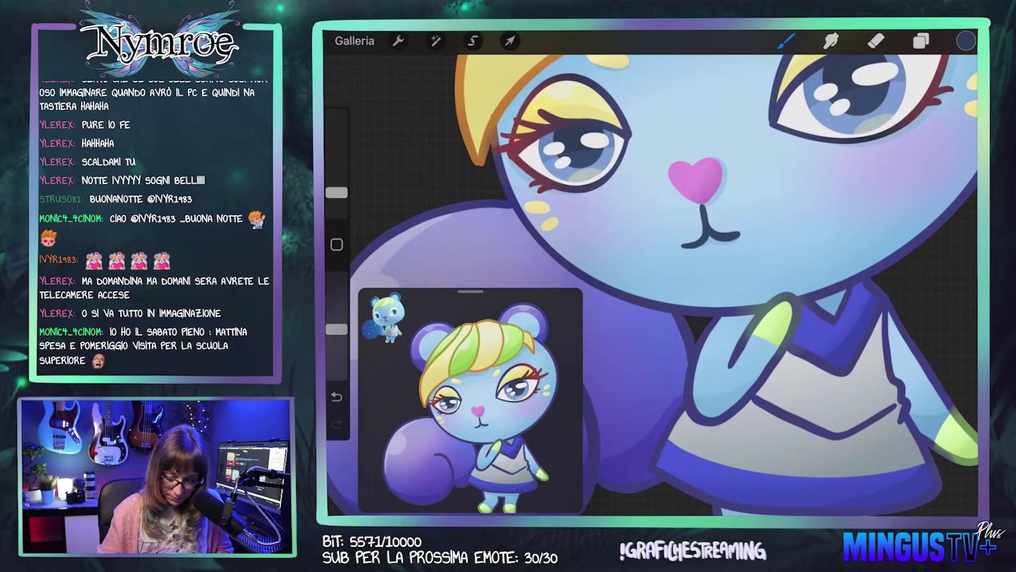
Step: Switch to the Dark Wash brush and reopen the Layers panel
{"action": "left_click", "coordinate": [787, 41]}
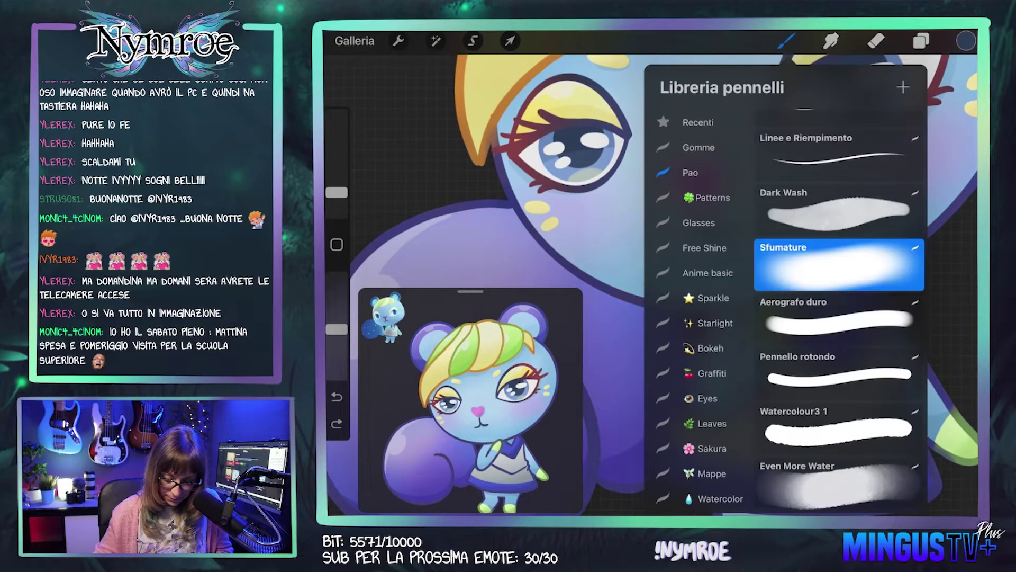
{"action": "left_click", "coordinate": [839, 209]}
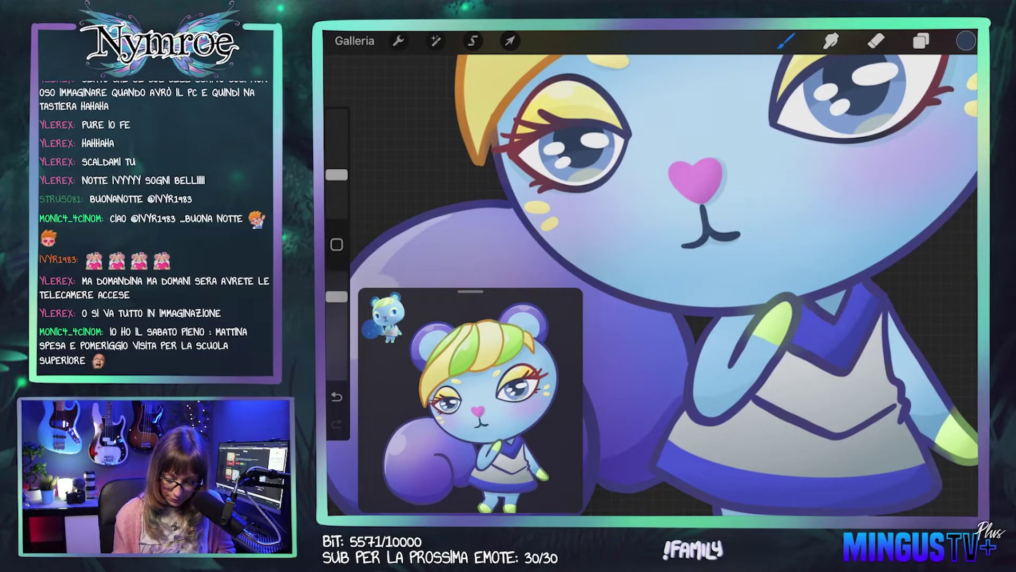
{"action": "left_click", "coordinate": [921, 41]}
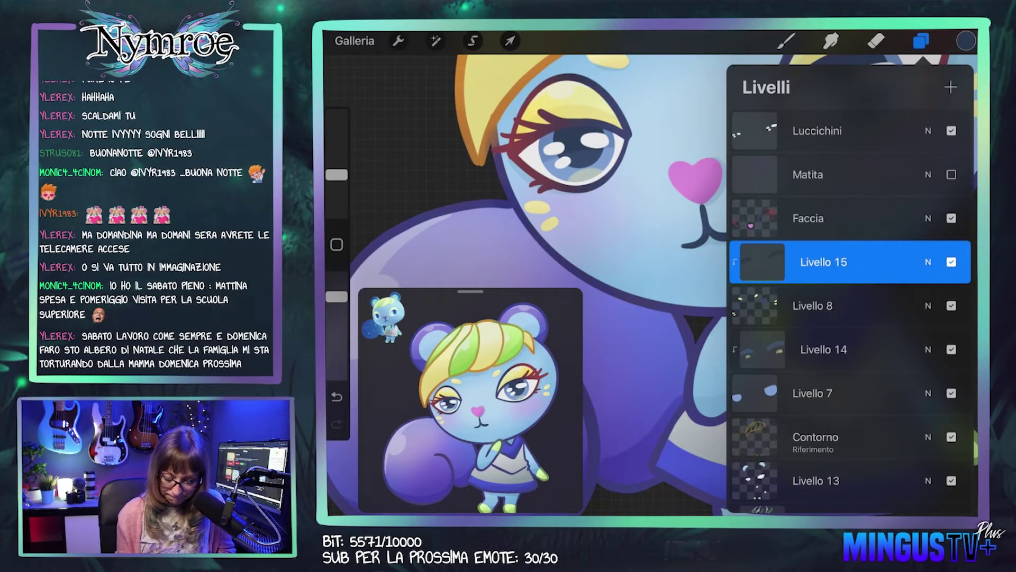
Step: Select the Faccia layer and delete the Livello 1 layer
{"action": "left_click", "coordinate": [808, 218]}
{"action": "left_click", "coordinate": [952, 87]}
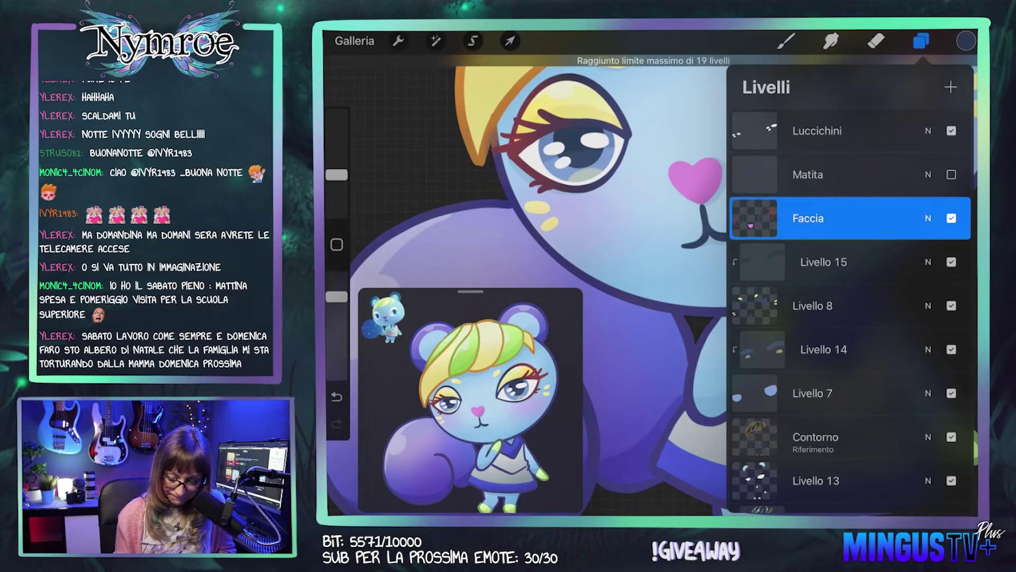
{"action": "scroll", "coordinate": [850, 313], "scroll_direction": "down", "scroll_amount": 10}
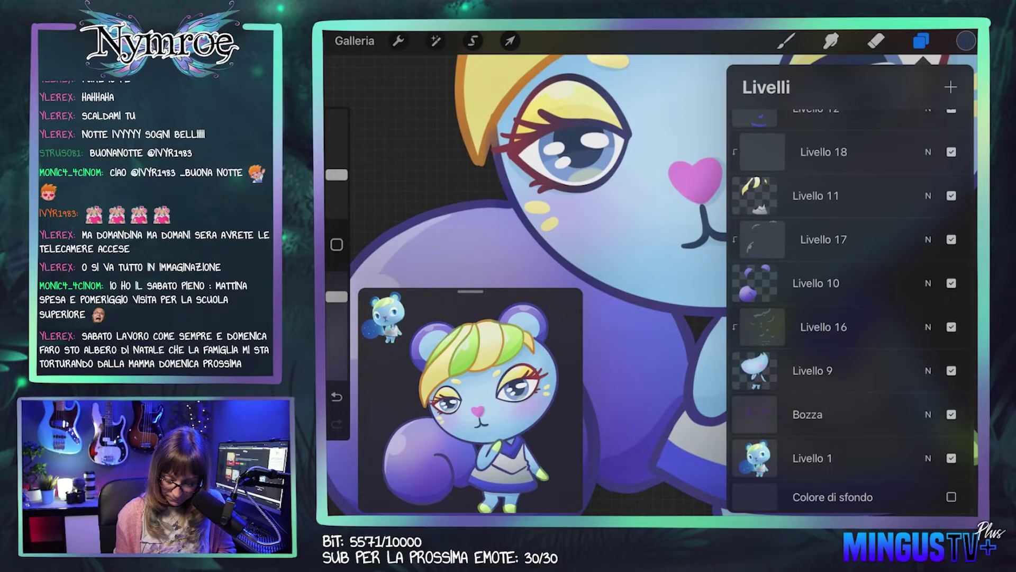
{"action": "mouse_move", "coordinate": [900, 414]}
{"action": "left_mouse_down"}
{"action": "mouse_move", "coordinate": [735, 414]}
{"action": "mouse_move", "coordinate": [899, 414]}
{"action": "left_mouse_up"}
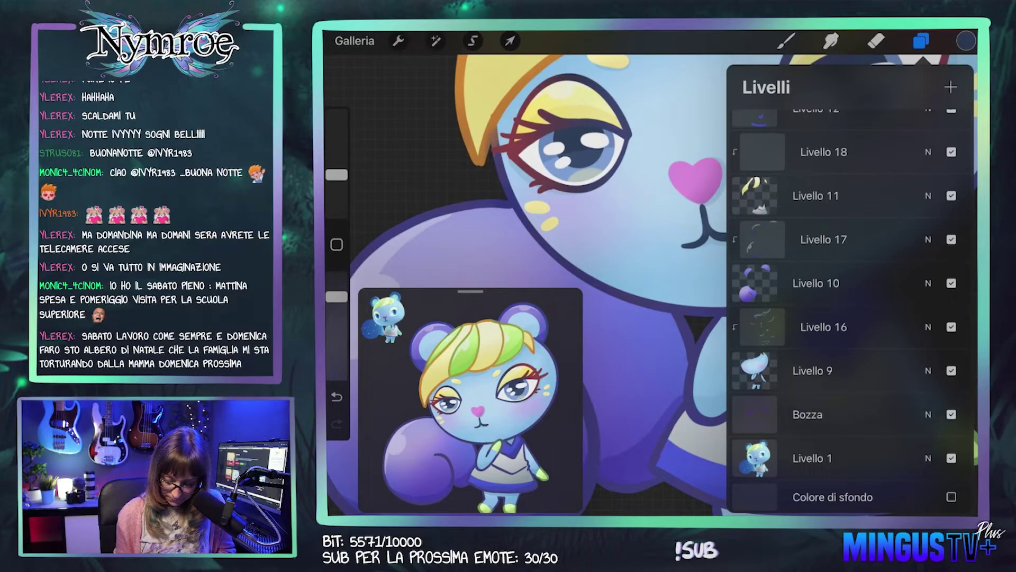
{"action": "left_click_drag", "start_coordinate": [900, 458], "coordinate": [741, 458]}
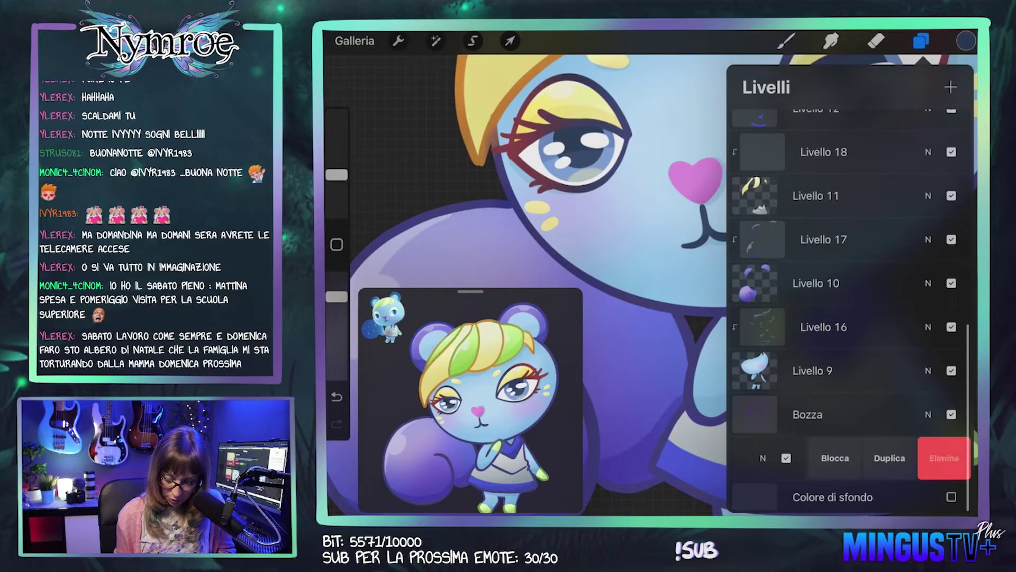
{"action": "left_click", "coordinate": [944, 458]}
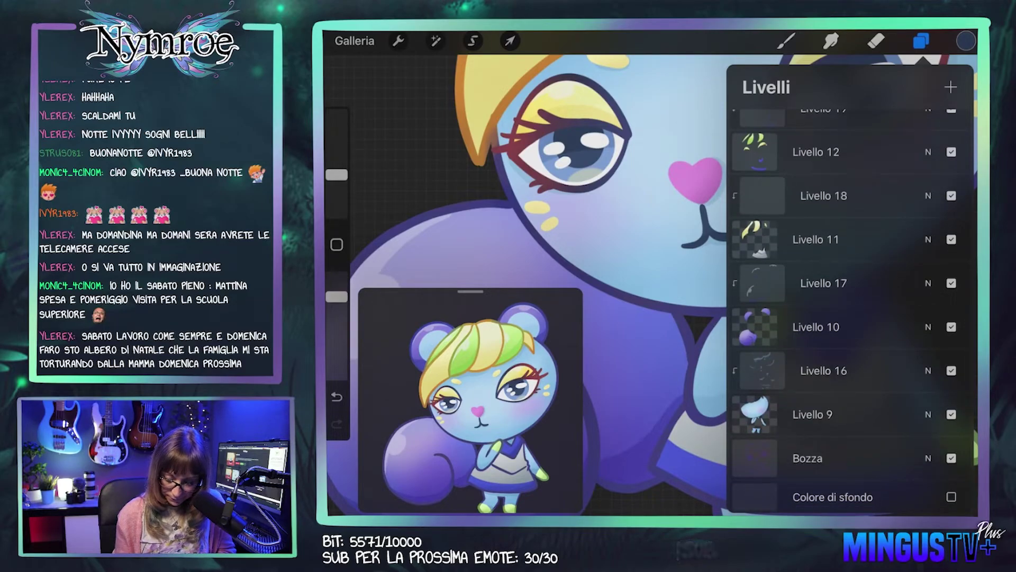
{"action": "scroll", "coordinate": [847, 317], "scroll_direction": "up", "scroll_amount": 10}
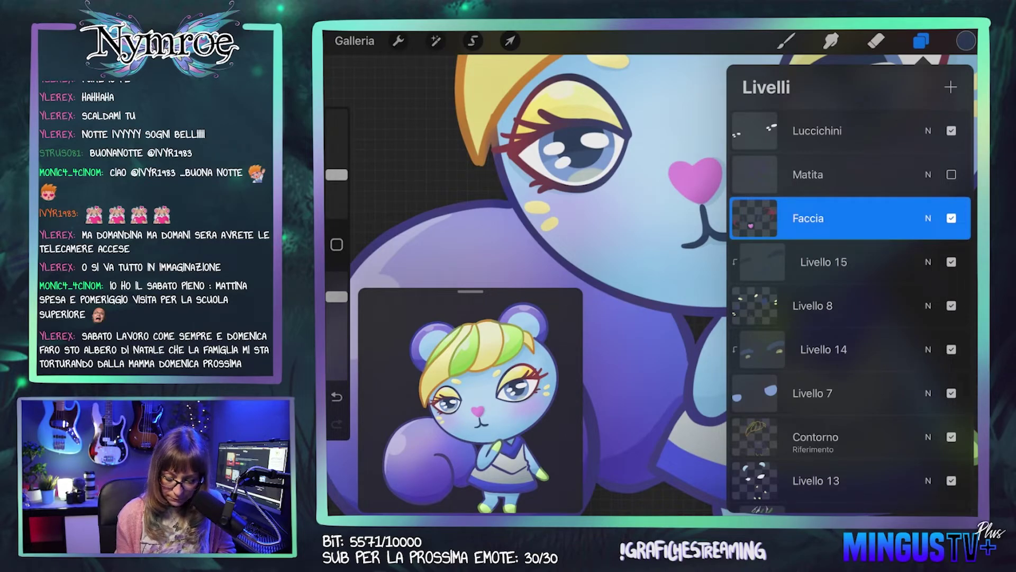
Step: Add Livello 19 above Faccia and set it as a clipping mask
{"action": "left_click", "coordinate": [950, 87]}
{"action": "left_click", "coordinate": [753, 218]}
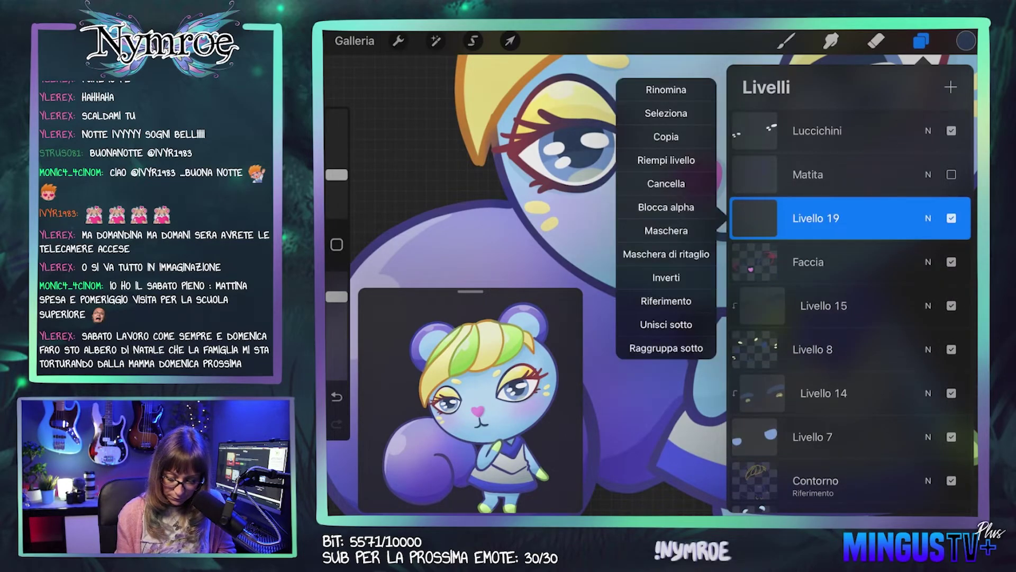
{"action": "left_click", "coordinate": [666, 207]}
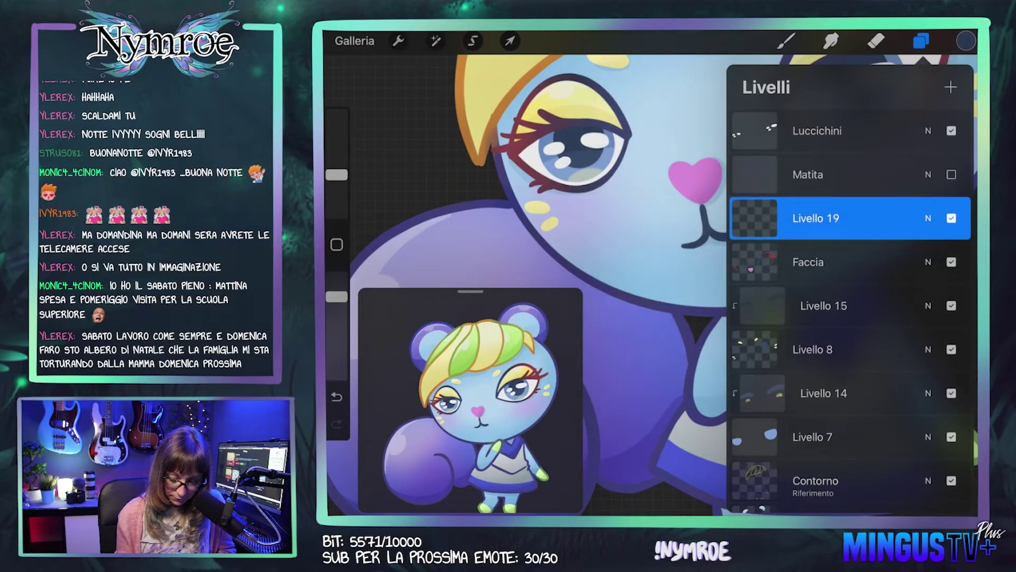
{"action": "key", "text": "ctrl+z"}
{"action": "left_click", "coordinate": [754, 219]}
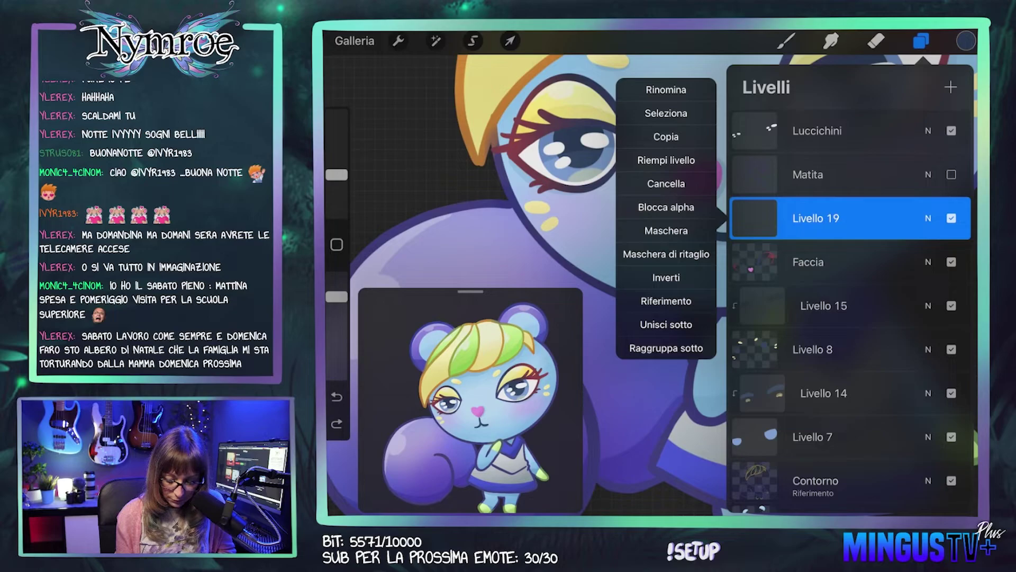
{"action": "left_click", "coordinate": [666, 254]}
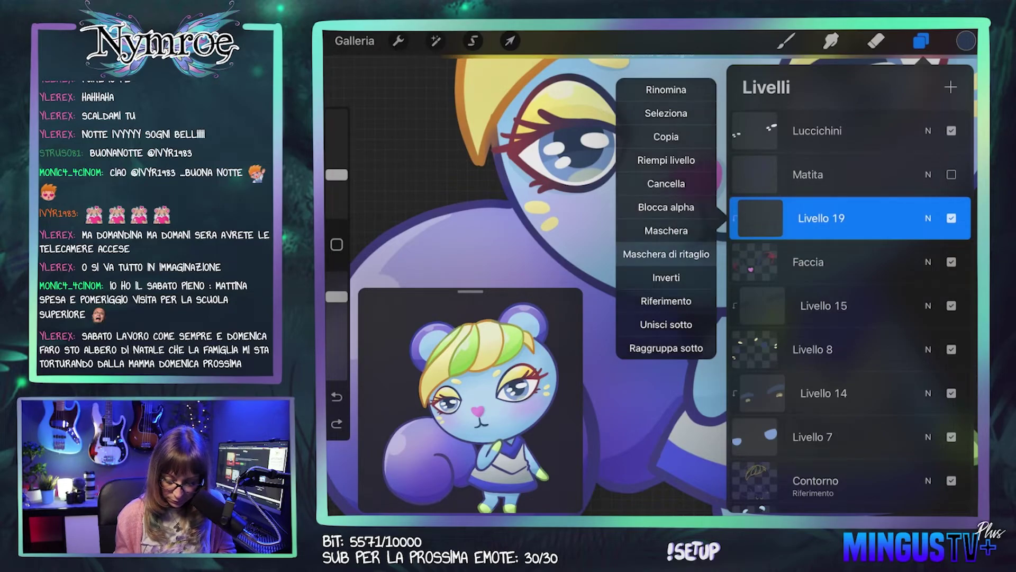
Step: Sample the heart-nose pink and try a shading stroke, then undo it
{"action": "left_click", "coordinate": [786, 41]}
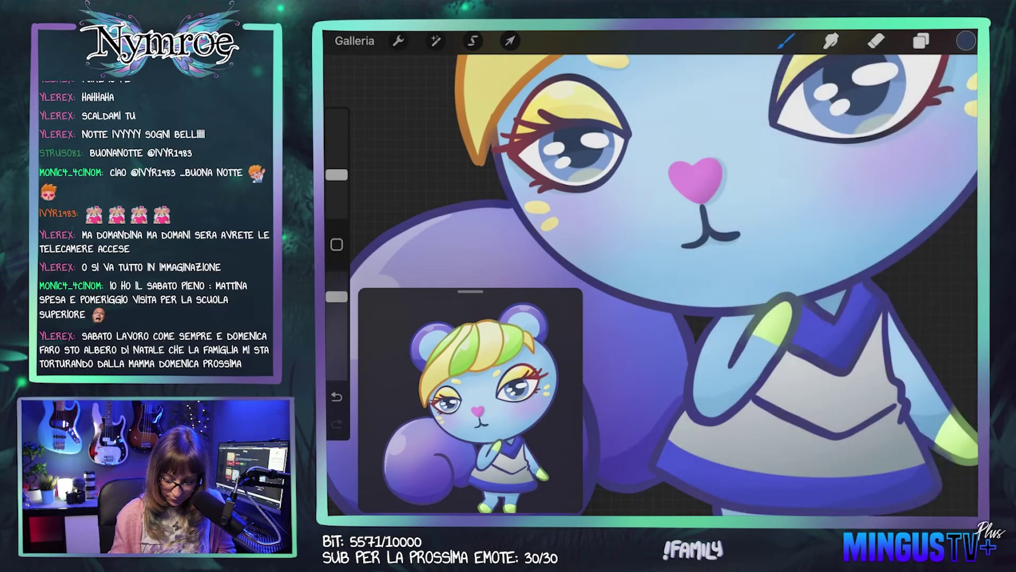
{"action": "left_click", "coordinate": [695, 174]}
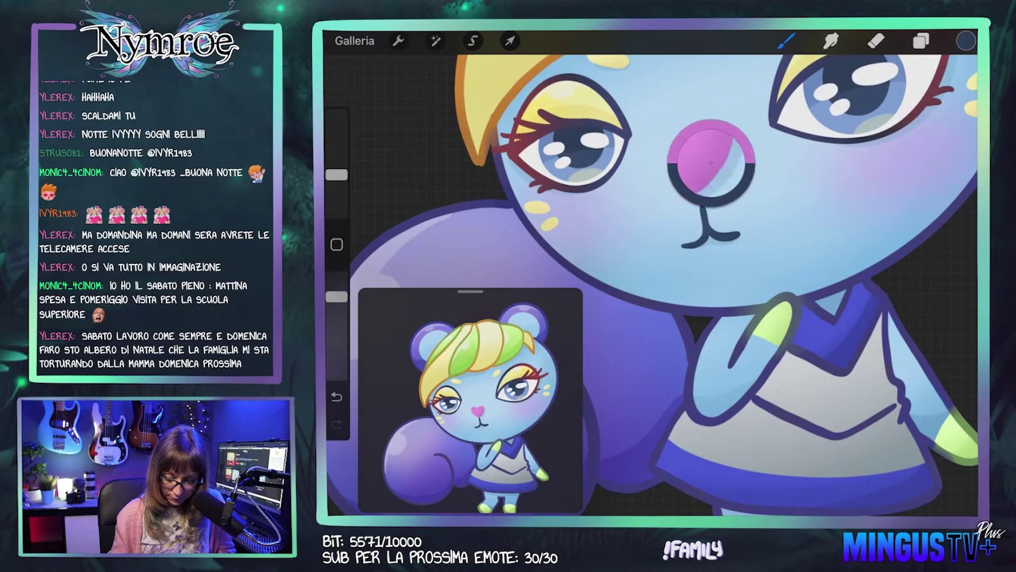
{"action": "left_click", "coordinate": [966, 41]}
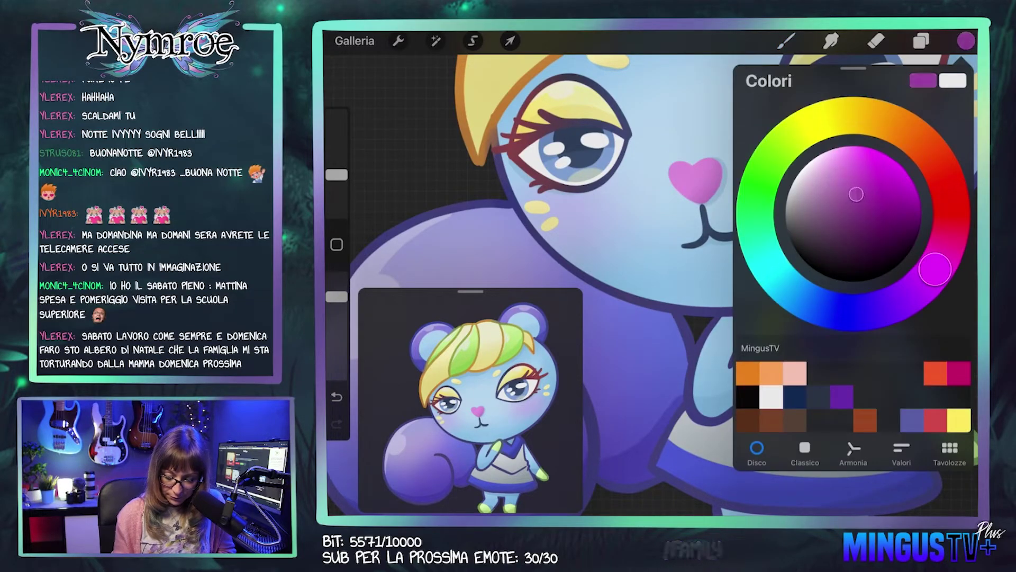
{"action": "left_click", "coordinate": [966, 41]}
{"action": "left_click_drag", "start_coordinate": [716, 172], "coordinate": [710, 196]}
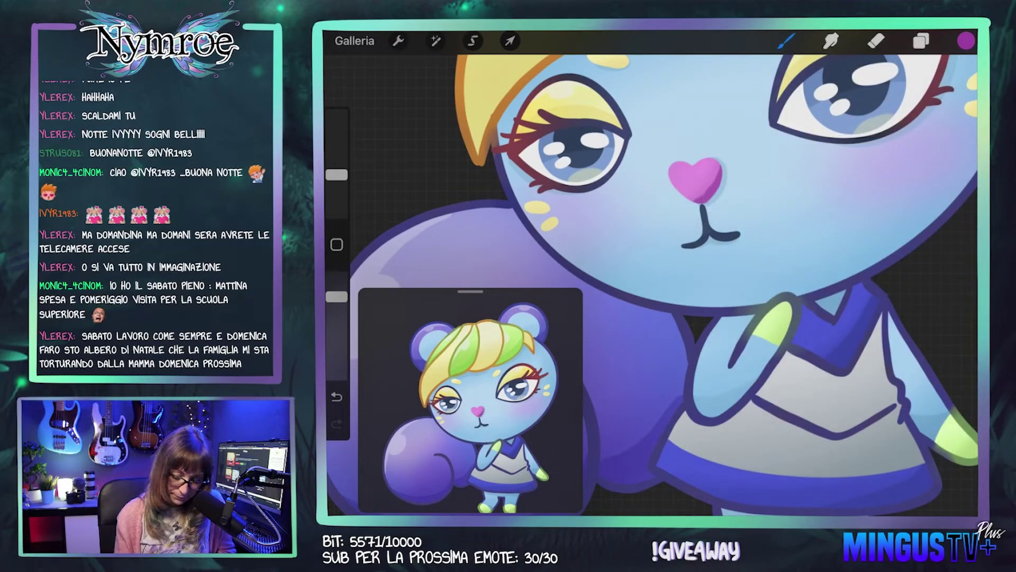
{"action": "key", "text": "ctrl+z"}
Step: Pick a slightly different pink and retry shading the heart nose
{"action": "left_click", "coordinate": [966, 41]}
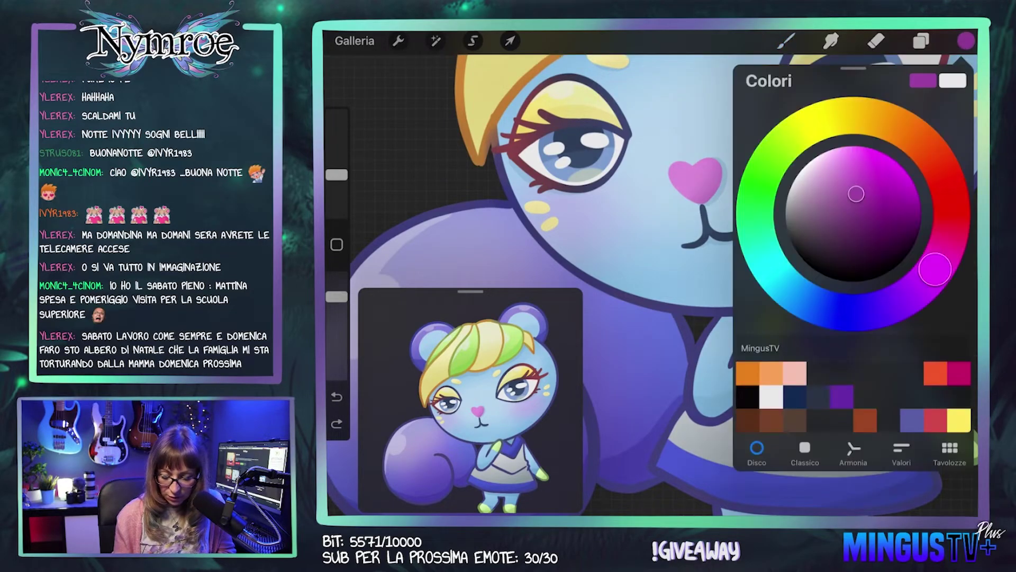
{"action": "left_click_drag", "start_coordinate": [852, 179], "coordinate": [851, 185]}
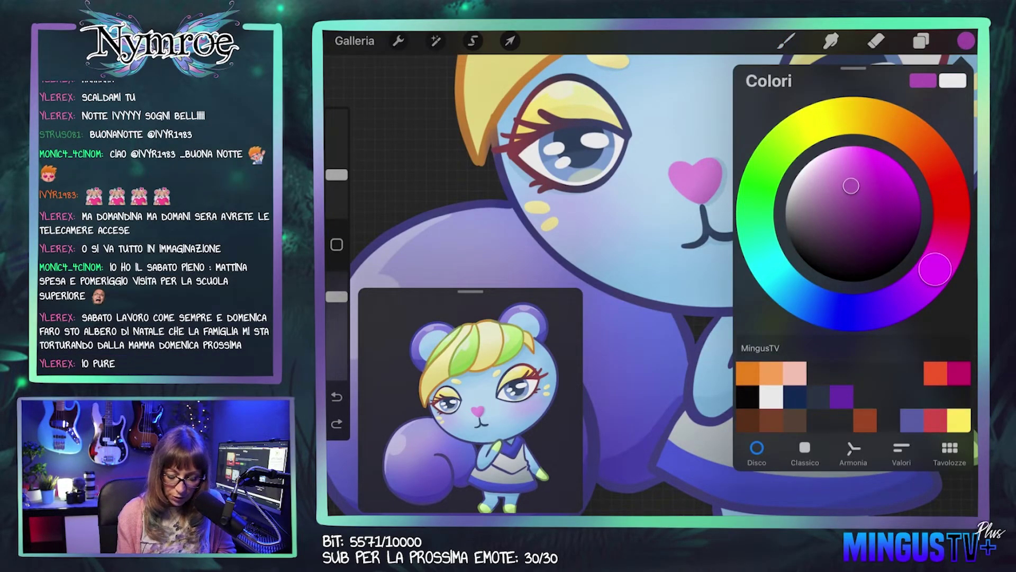
{"action": "left_click", "coordinate": [582, 238]}
{"action": "mouse_move", "coordinate": [707, 173]}
{"action": "left_mouse_down"}
{"action": "mouse_move", "coordinate": [712, 197]}
{"action": "mouse_move", "coordinate": [698, 177]}
{"action": "left_mouse_up"}
{"action": "key", "text": "ctrl+z"}
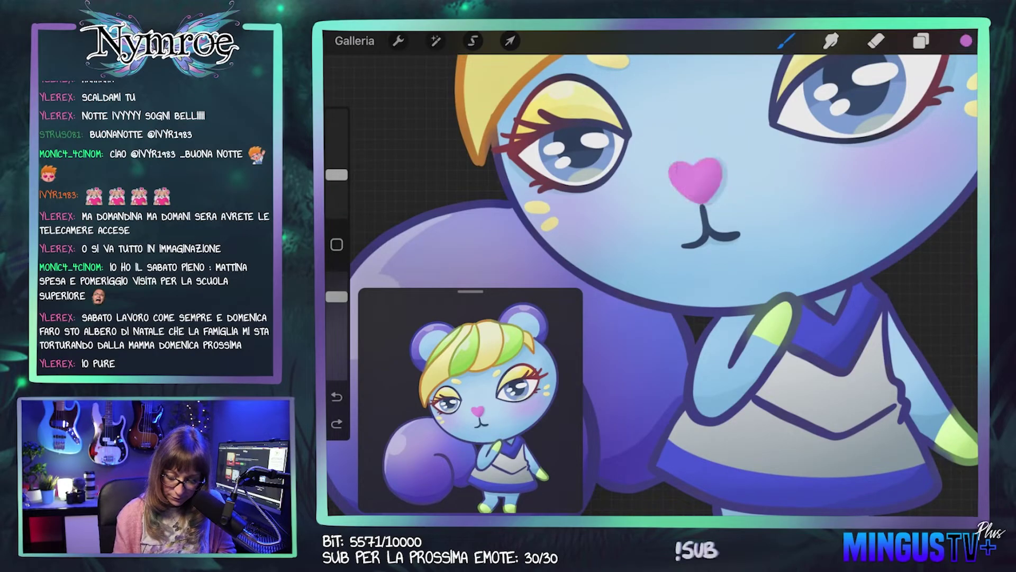
Step: Darken the colour to a pinkish purple and undo the trial strokes
{"action": "left_click", "coordinate": [966, 41]}
{"action": "left_click_drag", "start_coordinate": [837, 177], "coordinate": [841, 180]}
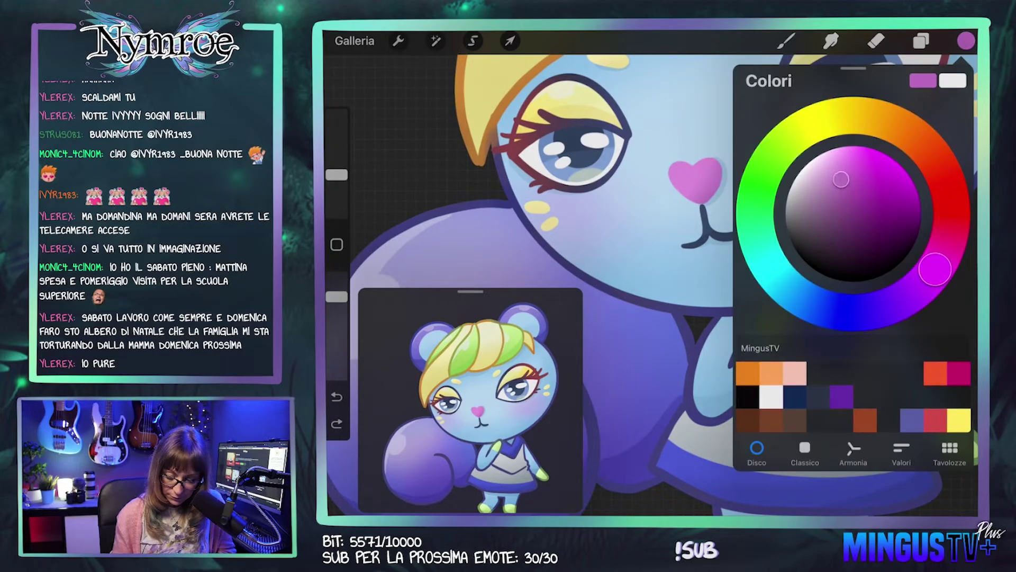
{"action": "left_click", "coordinate": [787, 41]}
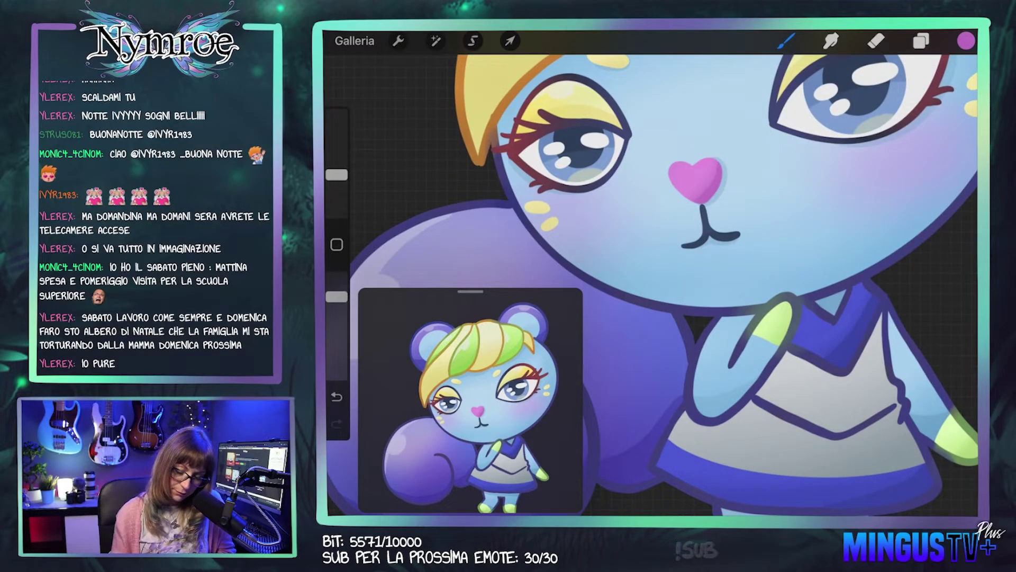
{"action": "key", "text": "ctrl+z"}
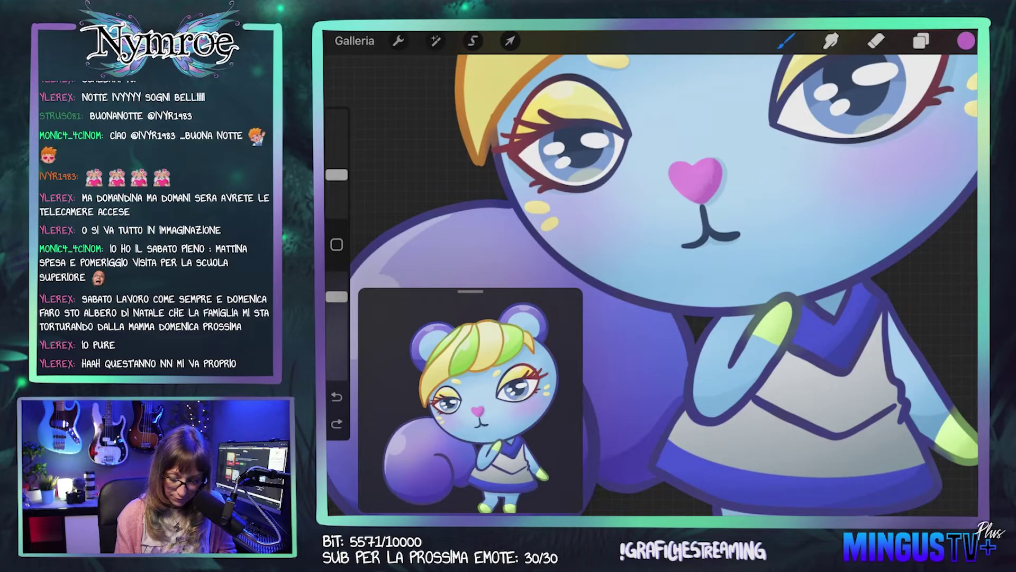
{"action": "key", "text": "ctrl+z"}
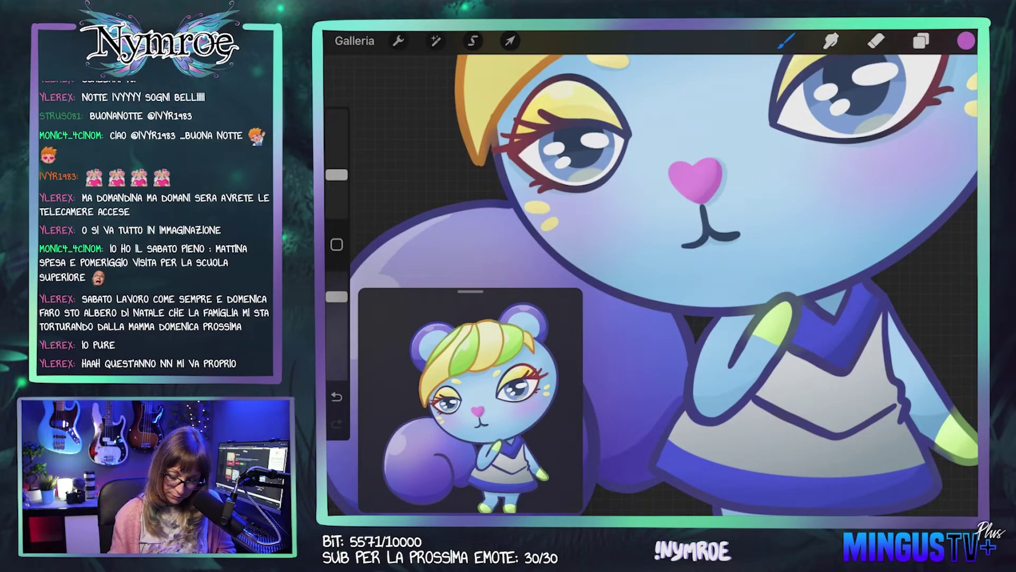
{"action": "scroll", "coordinate": [653, 284], "scroll_direction": "down", "scroll_amount": 5}
Step: Sample the heart nose's pink colour and undo the last stroke on the nose
{"action": "scroll", "coordinate": [653, 285], "scroll_direction": "up", "scroll_amount": 5}
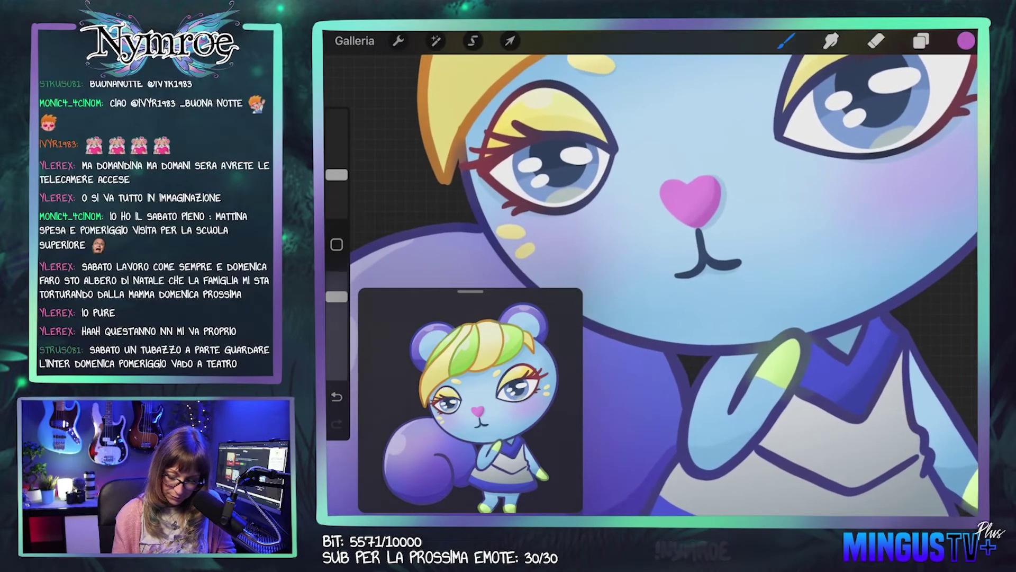
{"action": "left_click", "coordinate": [688, 196]}
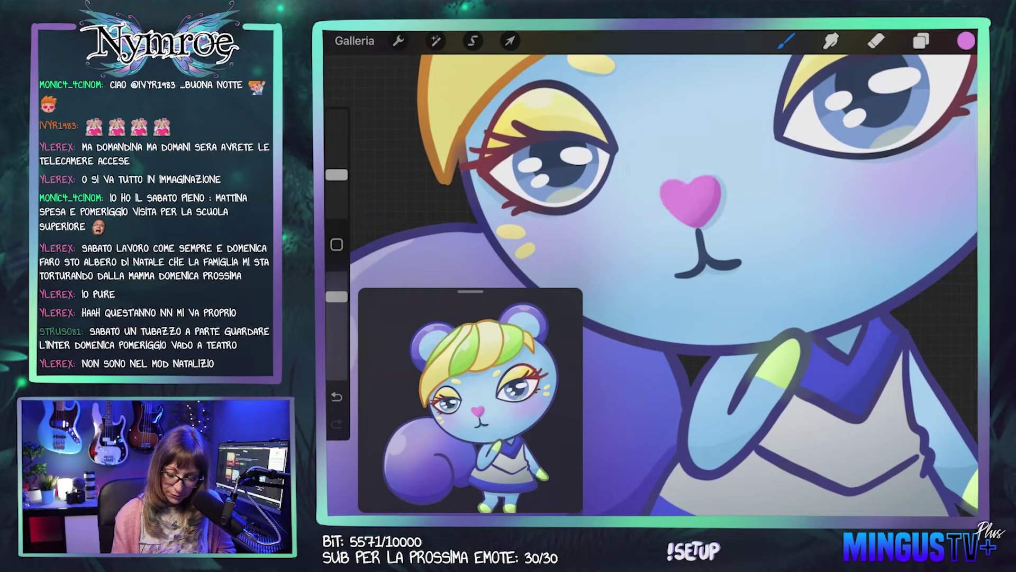
{"action": "left_click", "coordinate": [966, 40]}
{"action": "left_click", "coordinate": [967, 41]}
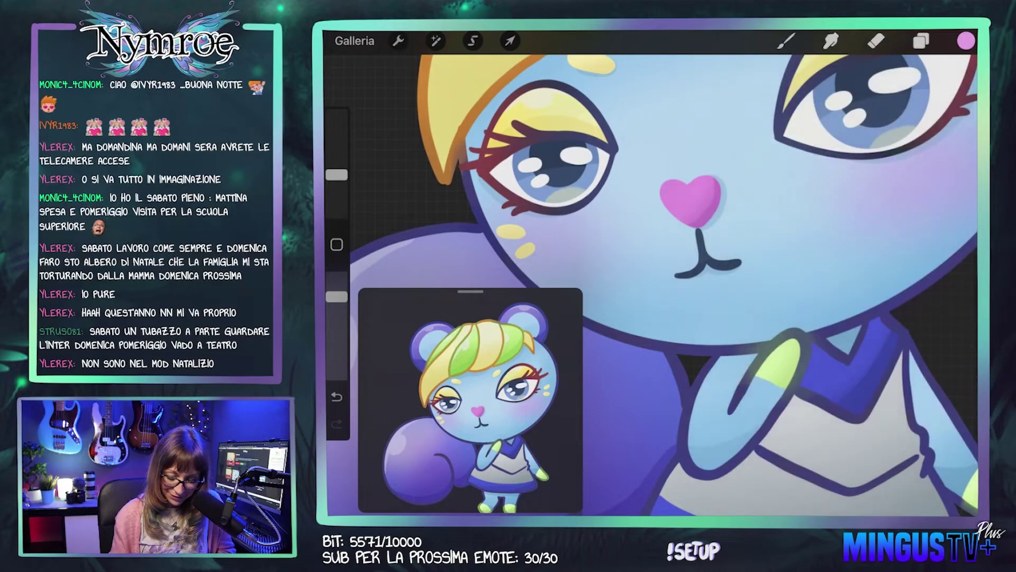
{"action": "scroll", "coordinate": [688, 238], "scroll_direction": "up", "scroll_amount": 2}
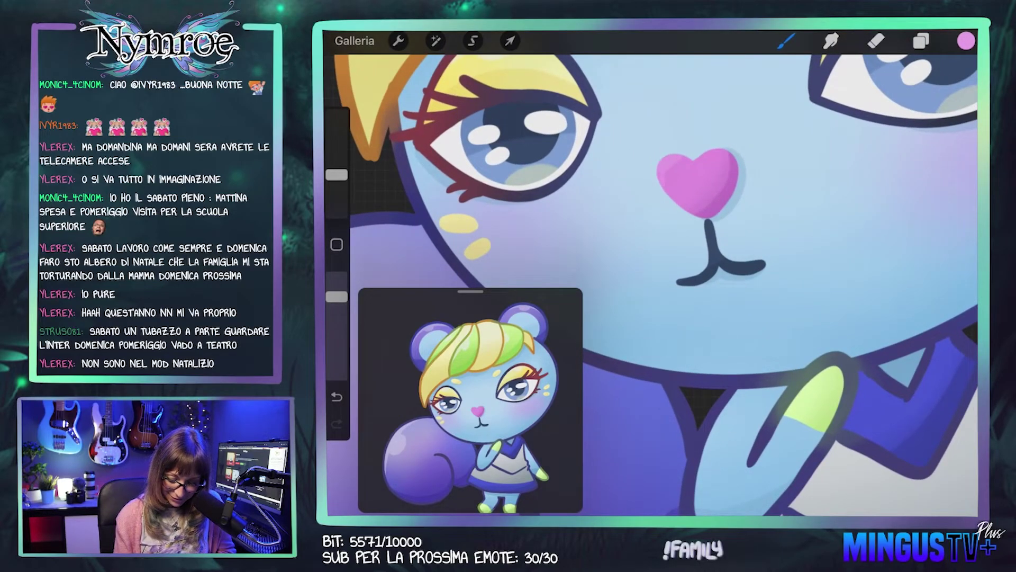
{"action": "key", "text": "ctrl+z"}
Step: Try a white highlight stroke on the heart nose, then undo it
{"action": "left_click", "coordinate": [966, 41]}
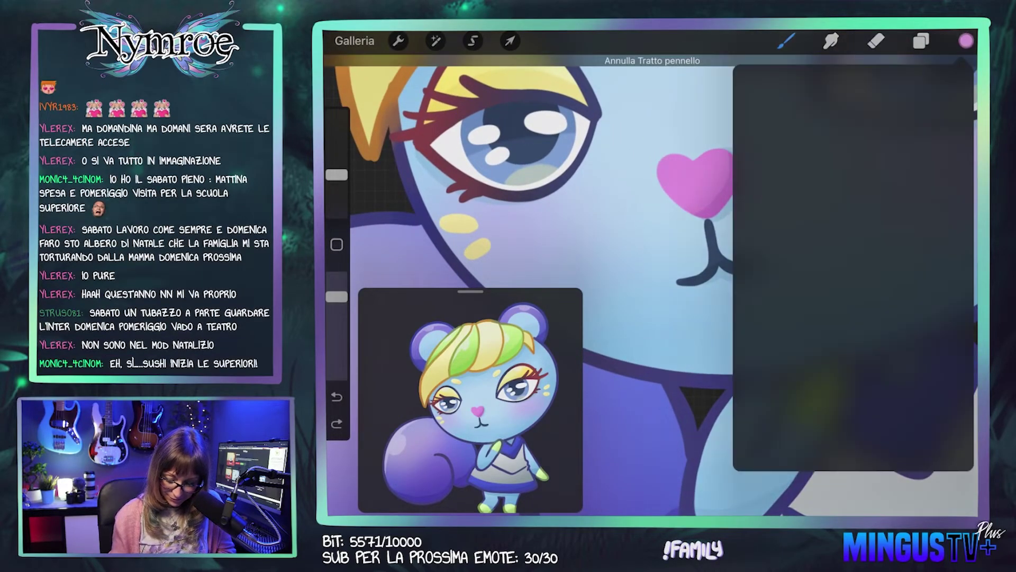
{"action": "left_click", "coordinate": [771, 396]}
{"action": "left_click", "coordinate": [966, 41]}
{"action": "left_click_drag", "start_coordinate": [681, 156], "coordinate": [662, 188]}
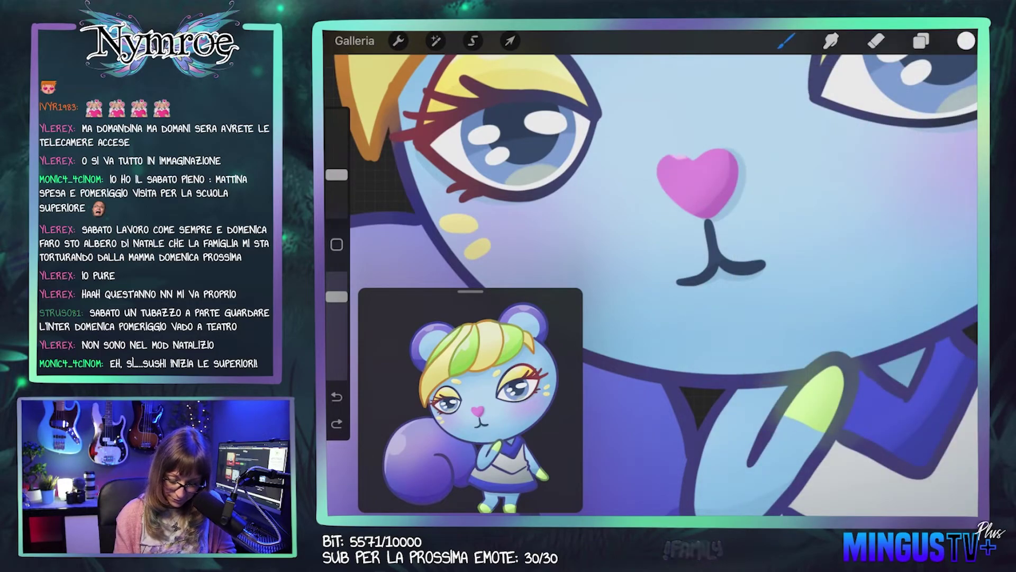
{"action": "key", "text": "ctrl+z"}
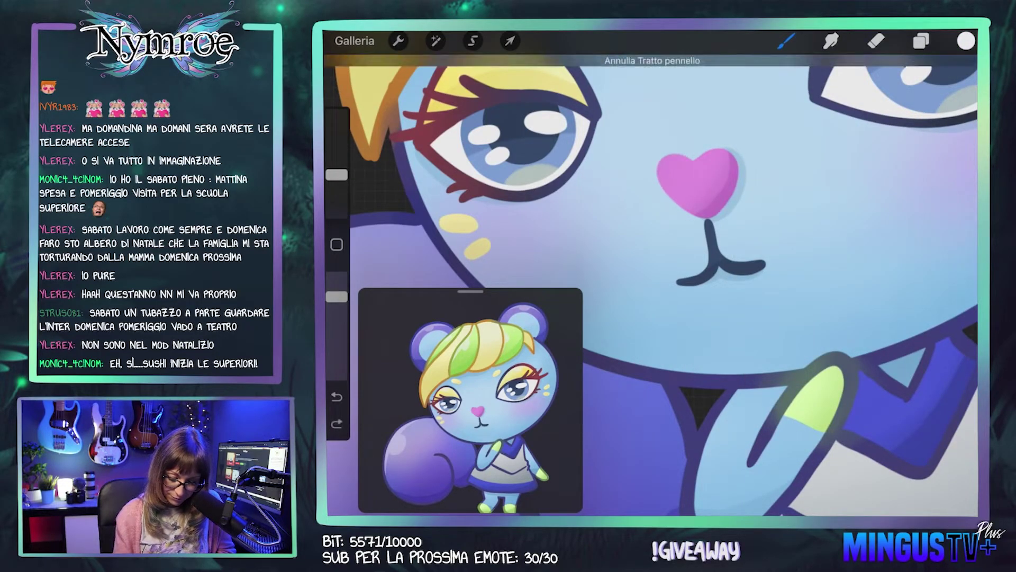
Step: Lower brush opacity to 56% and below, undoing the trial soft nose highlights
{"action": "left_click_drag", "start_coordinate": [337, 297], "coordinate": [337, 321]}
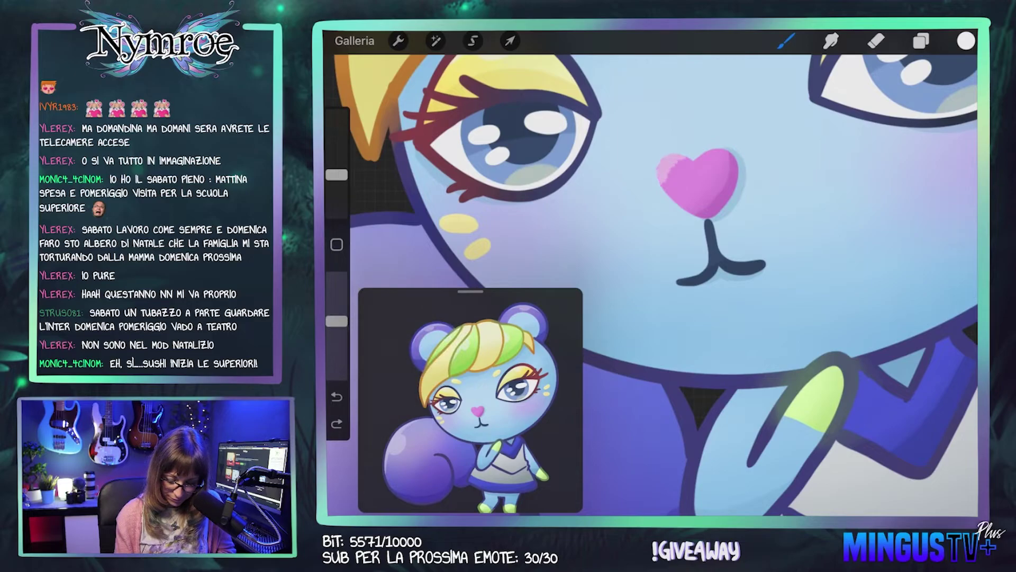
{"action": "mouse_move", "coordinate": [664, 191]}
{"action": "left_mouse_down"}
{"action": "mouse_move", "coordinate": [665, 174]}
{"action": "mouse_move", "coordinate": [686, 162]}
{"action": "left_mouse_up"}
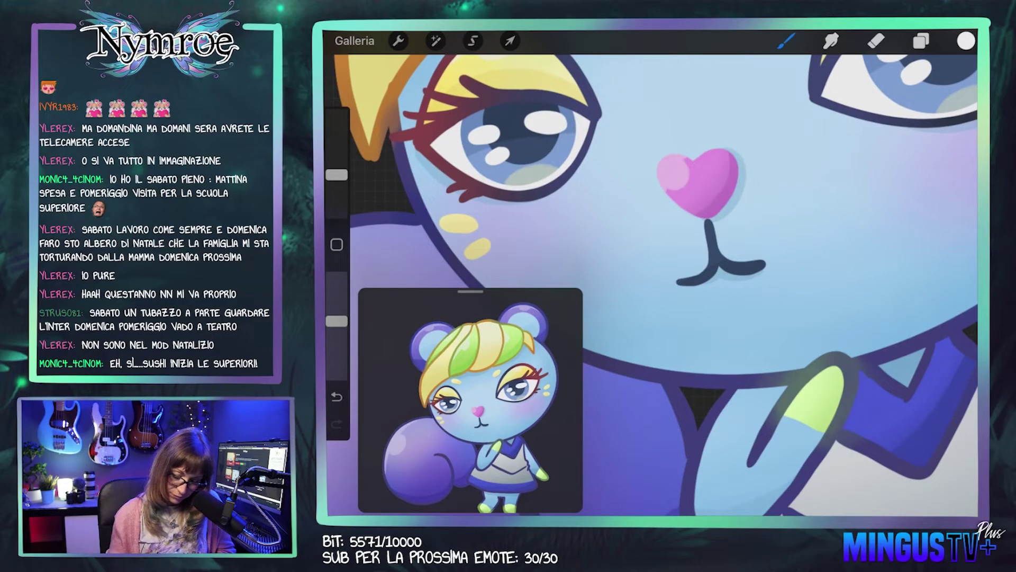
{"action": "key", "text": "ctrl+z"}
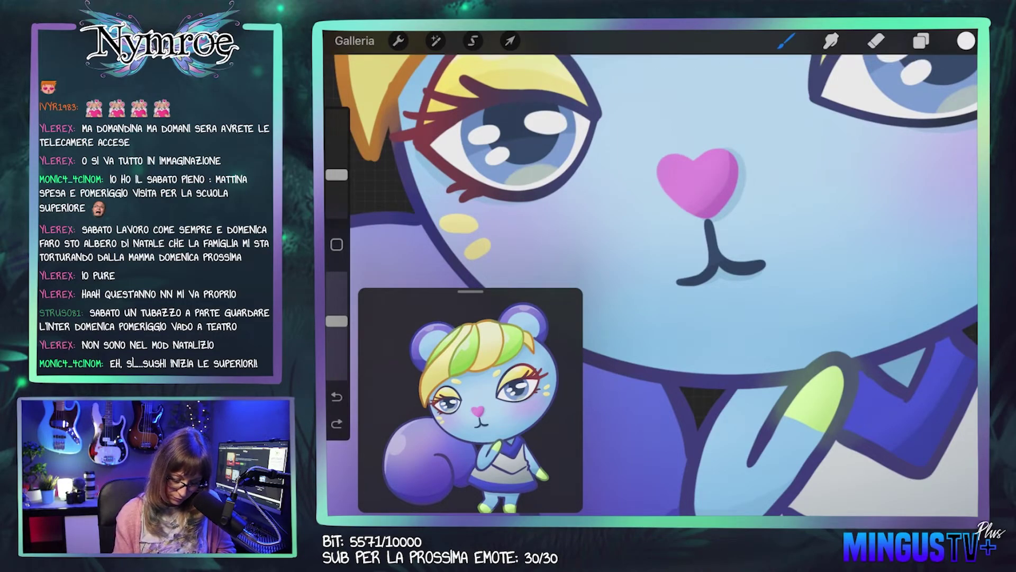
{"action": "left_click_drag", "start_coordinate": [336, 321], "coordinate": [337, 328]}
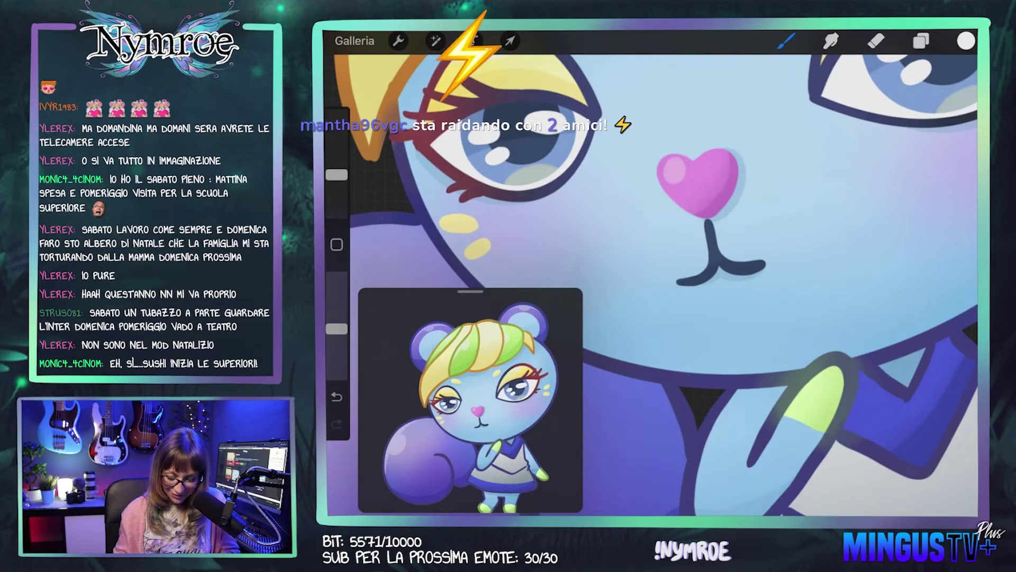
{"action": "key", "text": "ctrl+z"}
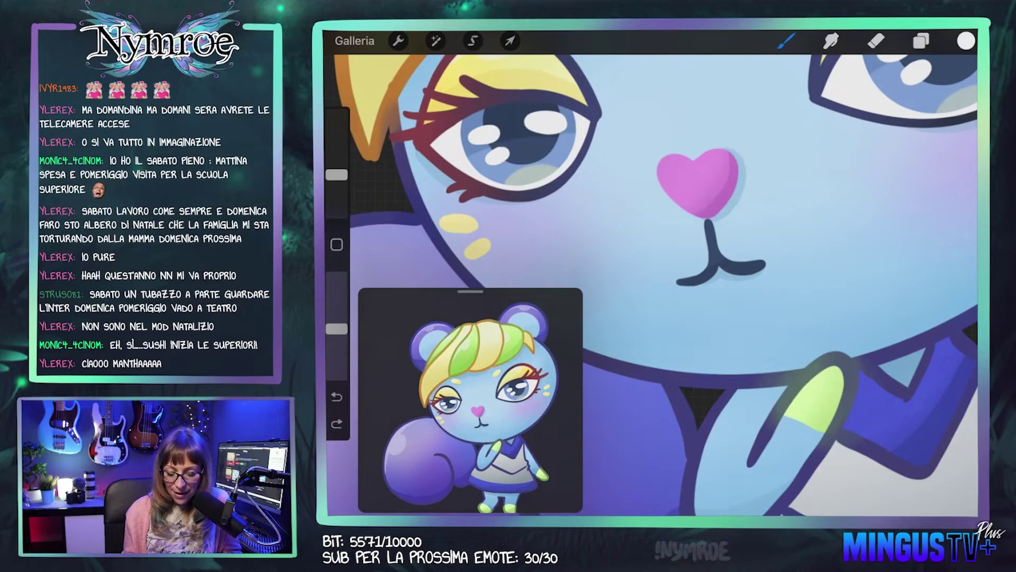
Step: Zoom out to see the complete chibi squirrel, including its purple tail and blue fur
{"action": "scroll", "coordinate": [652, 274], "scroll_direction": "down", "scroll_amount": 5}
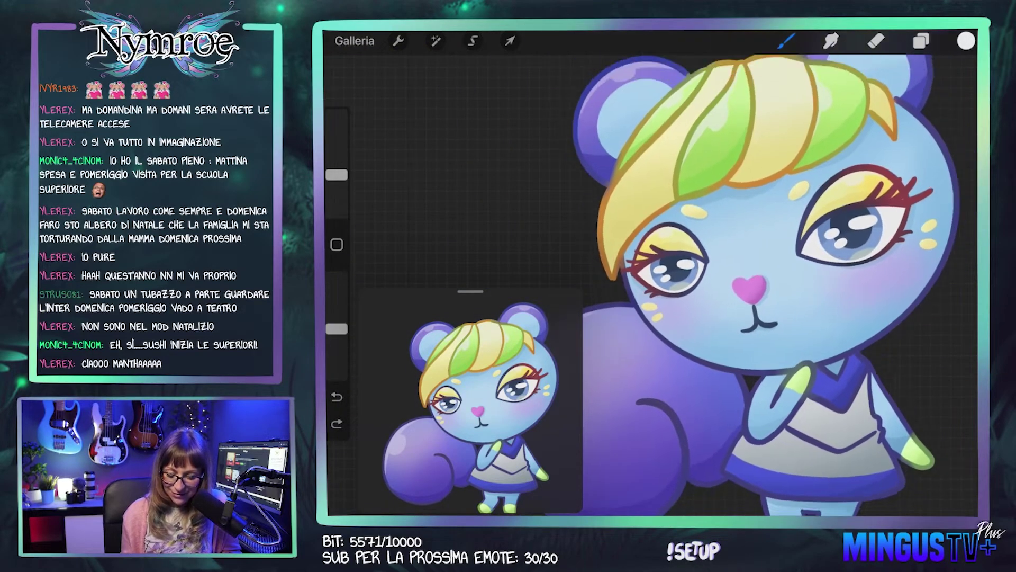
{"action": "scroll", "coordinate": [762, 286], "scroll_direction": "down", "scroll_amount": 1}
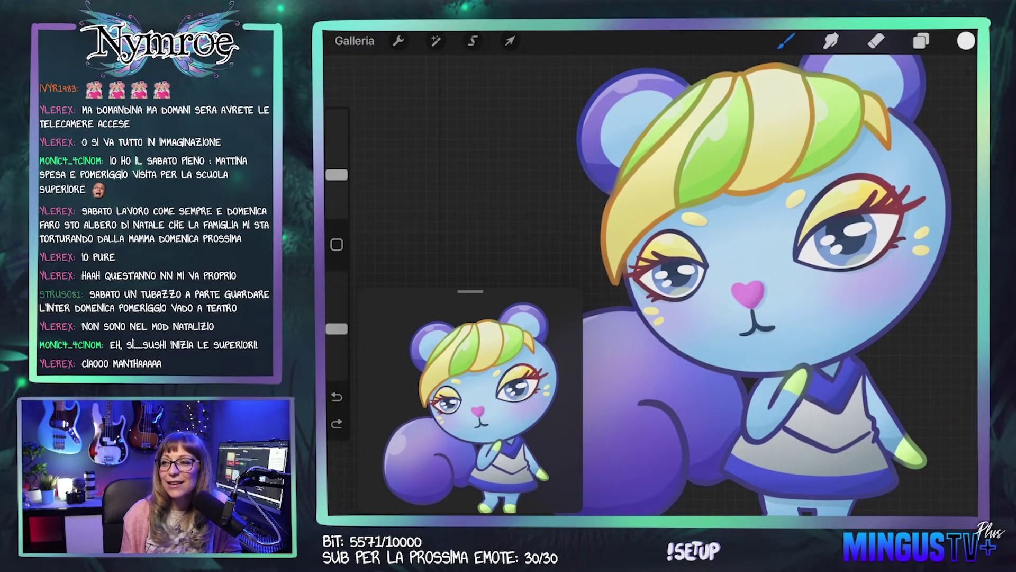
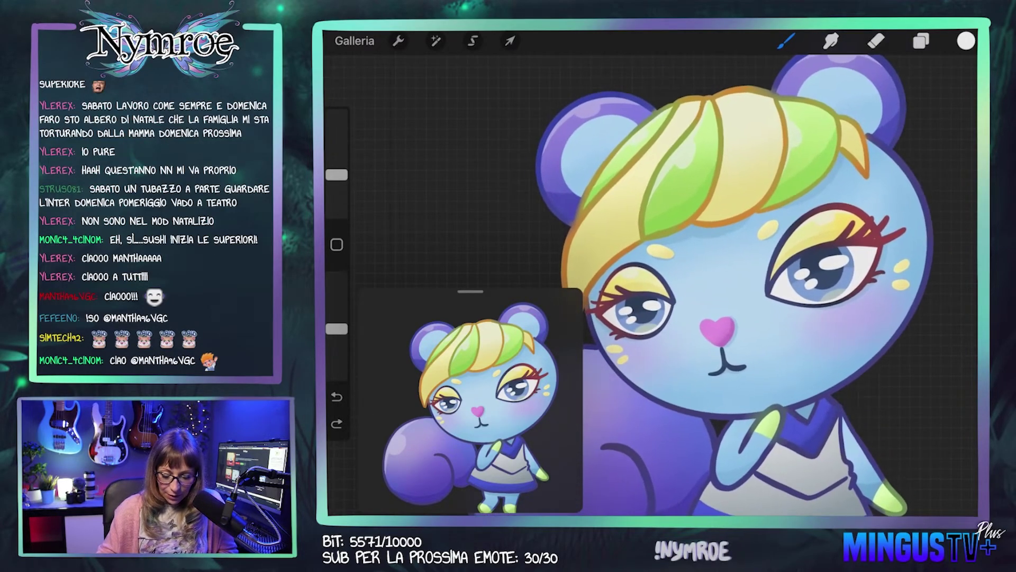
Step: Make Livello 18 the working layer
{"action": "left_click", "coordinate": [922, 41]}
{"action": "scroll", "coordinate": [850, 313], "scroll_direction": "down", "scroll_amount": 5}
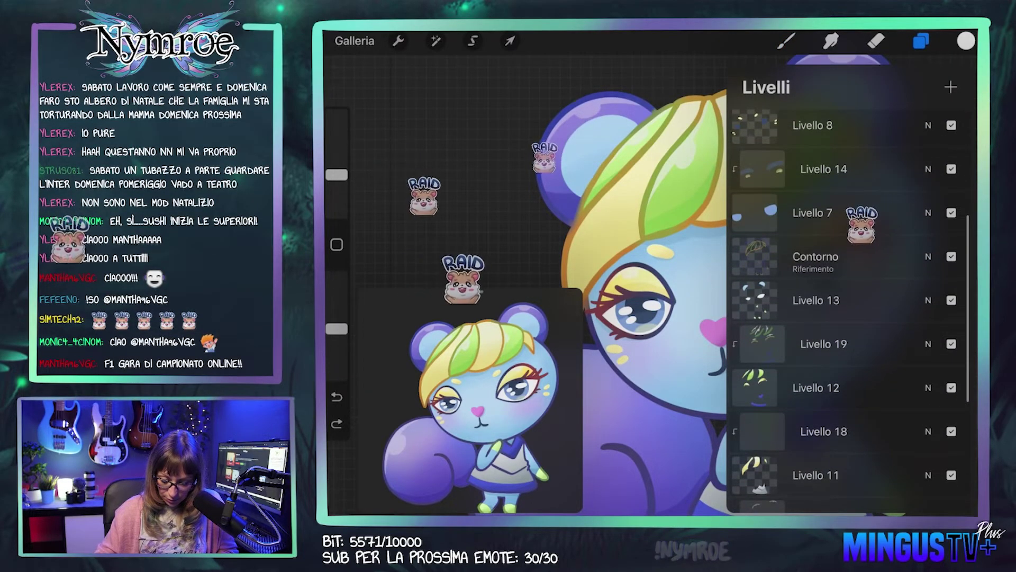
{"action": "left_click", "coordinate": [824, 431]}
{"action": "left_click", "coordinate": [922, 40]}
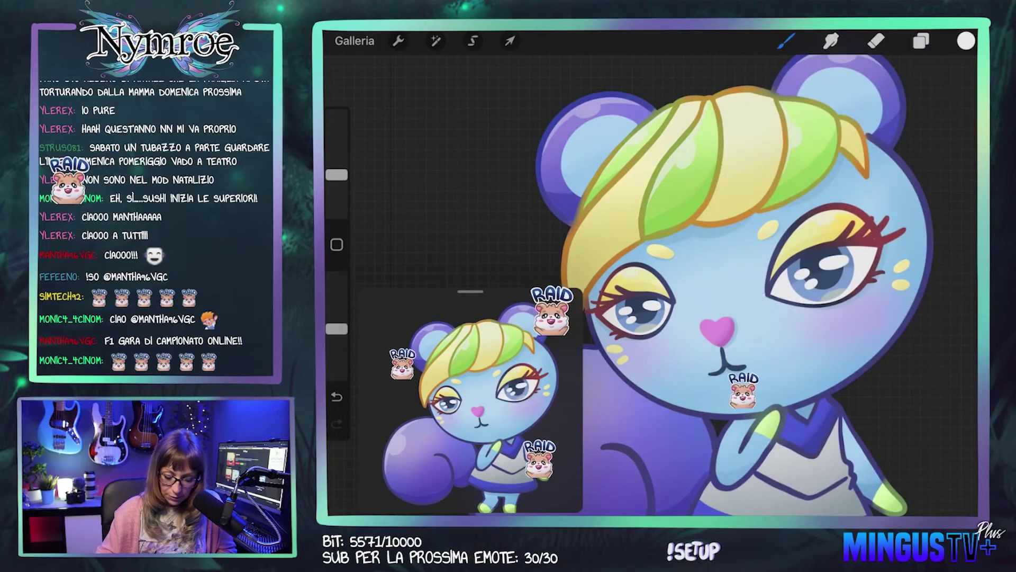
Step: Sample the golden hair colour and adjust its tone in Colors
{"action": "left_click", "coordinate": [742, 172]}
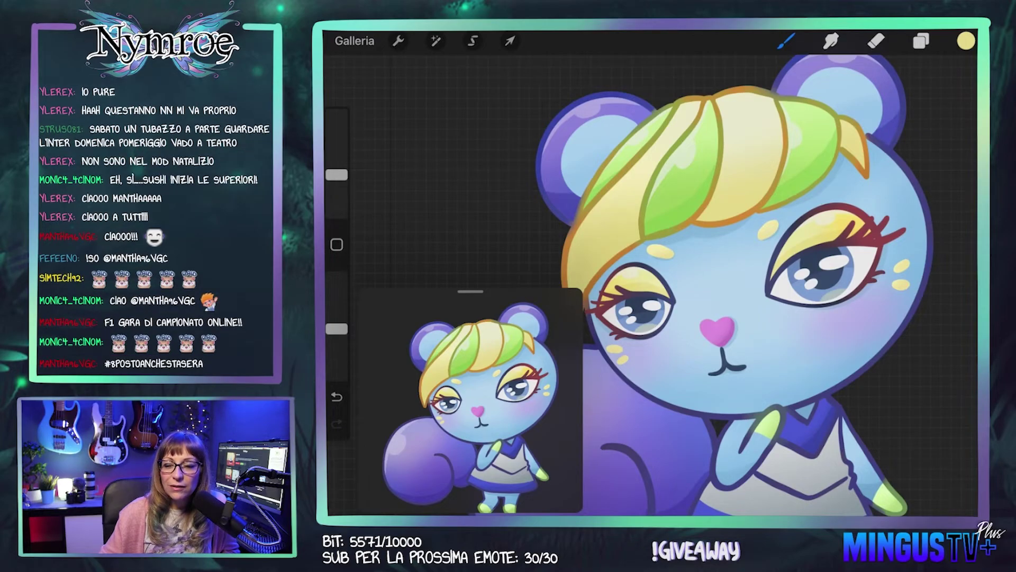
{"action": "left_click", "coordinate": [966, 41]}
{"action": "left_click", "coordinate": [868, 116]}
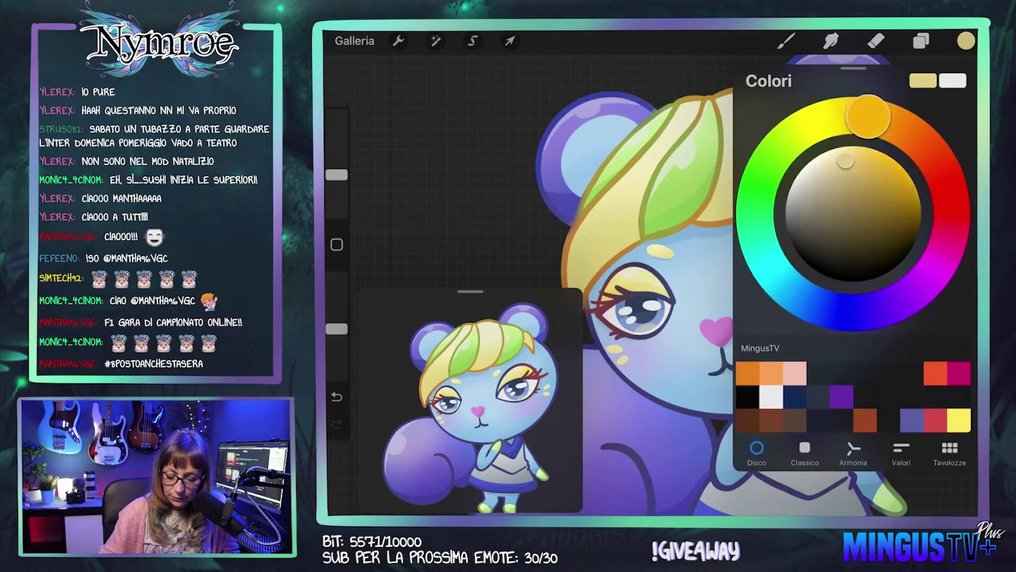
{"action": "left_click", "coordinate": [859, 154]}
{"action": "left_click", "coordinate": [966, 41]}
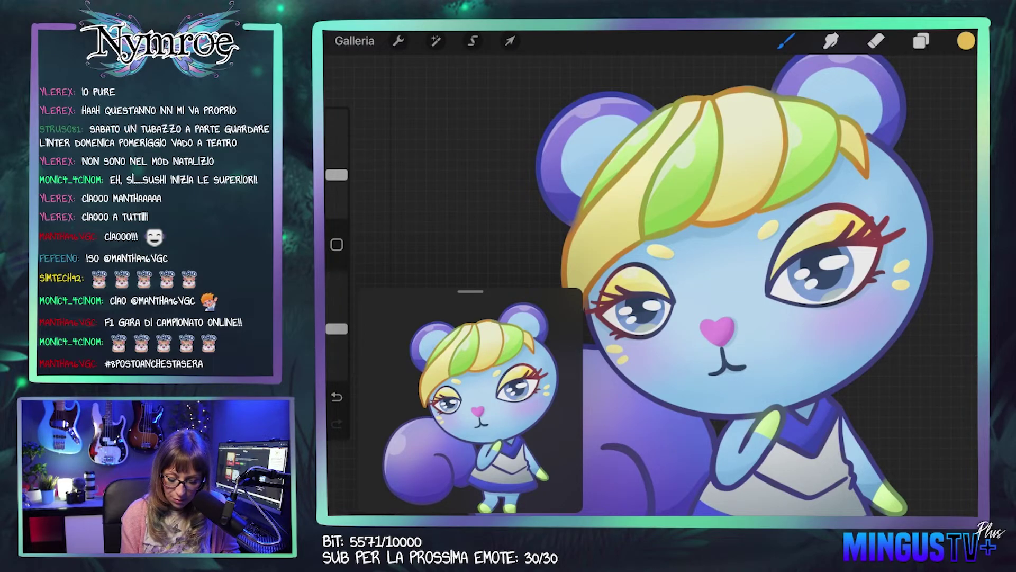
Step: Resample the hair colour and lighten it to a pale cream
{"action": "scroll", "coordinate": [741, 285], "scroll_direction": "left", "scroll_amount": 2}
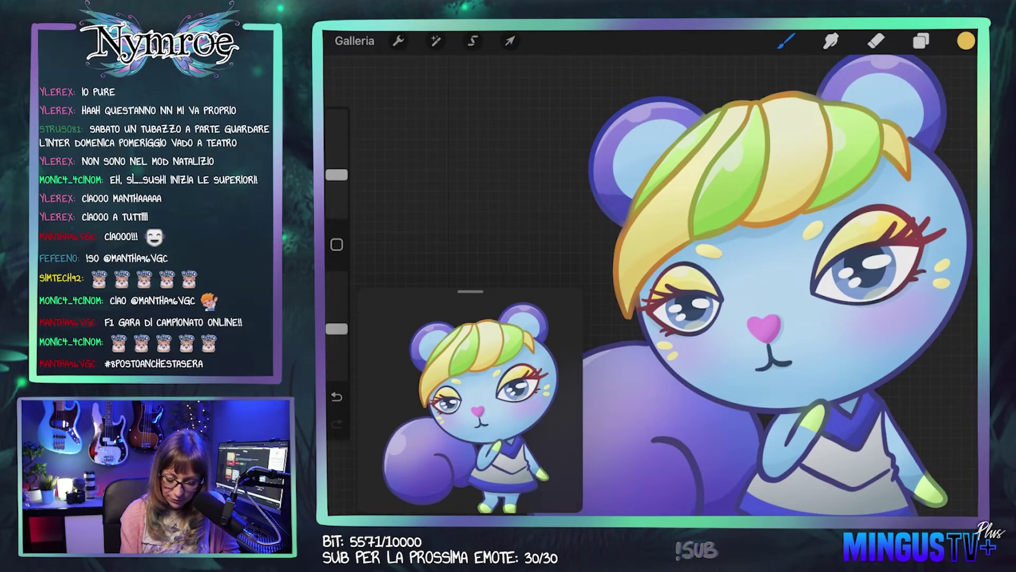
{"action": "scroll", "coordinate": [742, 286], "scroll_direction": "up", "scroll_amount": 2}
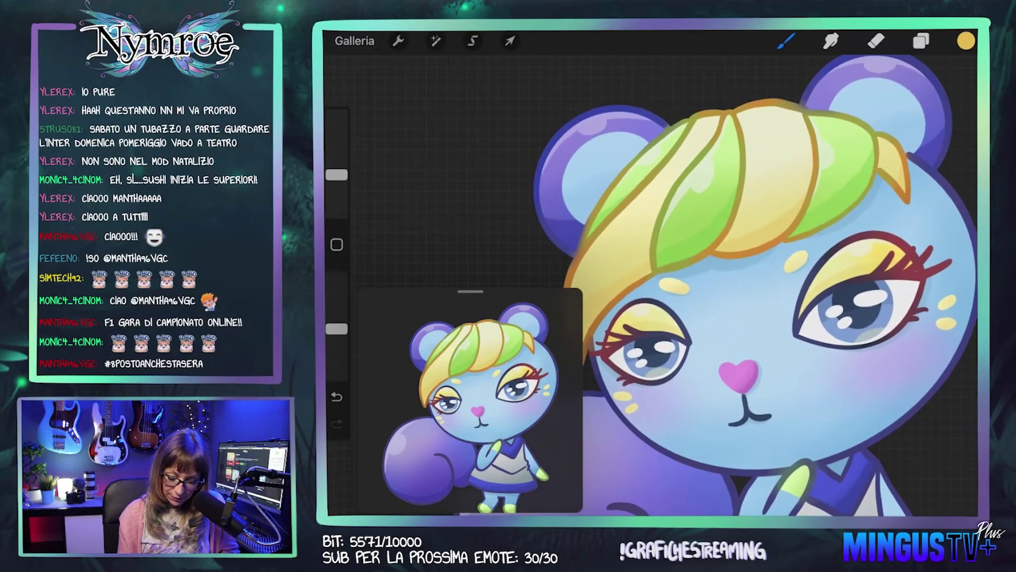
{"action": "left_click", "coordinate": [775, 98]}
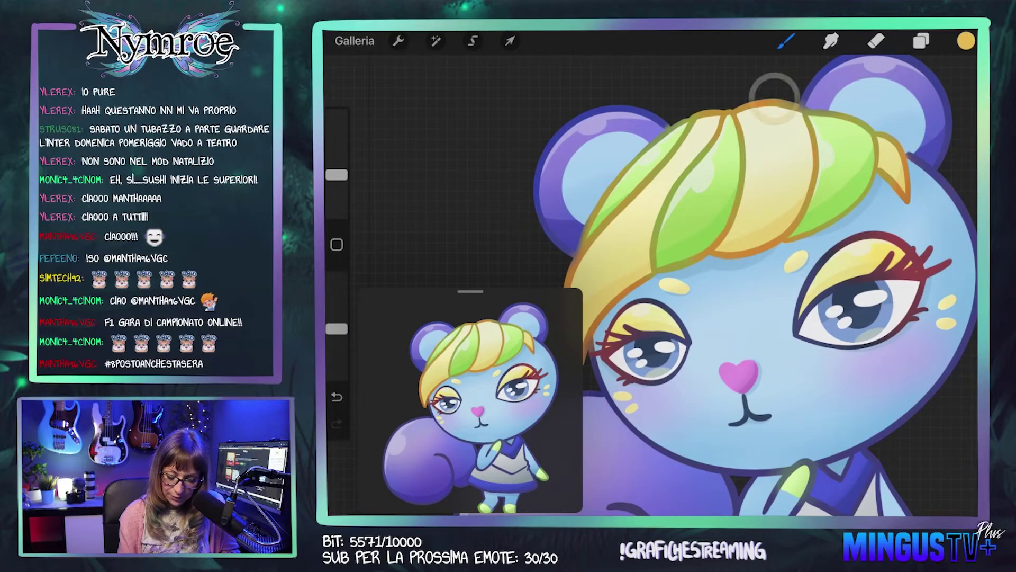
{"action": "left_click", "coordinate": [966, 41]}
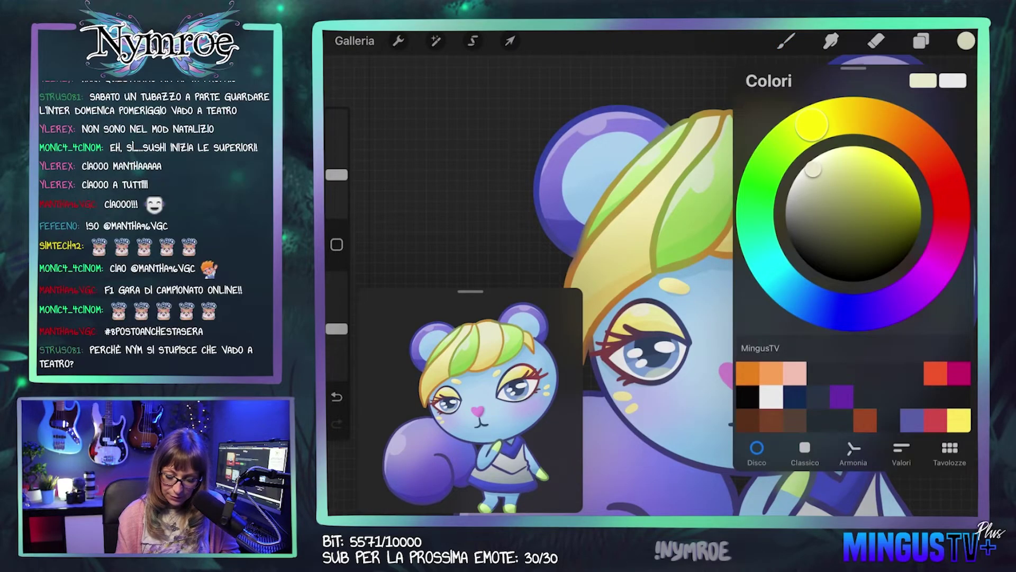
{"action": "left_click_drag", "start_coordinate": [813, 168], "coordinate": [810, 163]}
{"action": "left_click", "coordinate": [966, 41]}
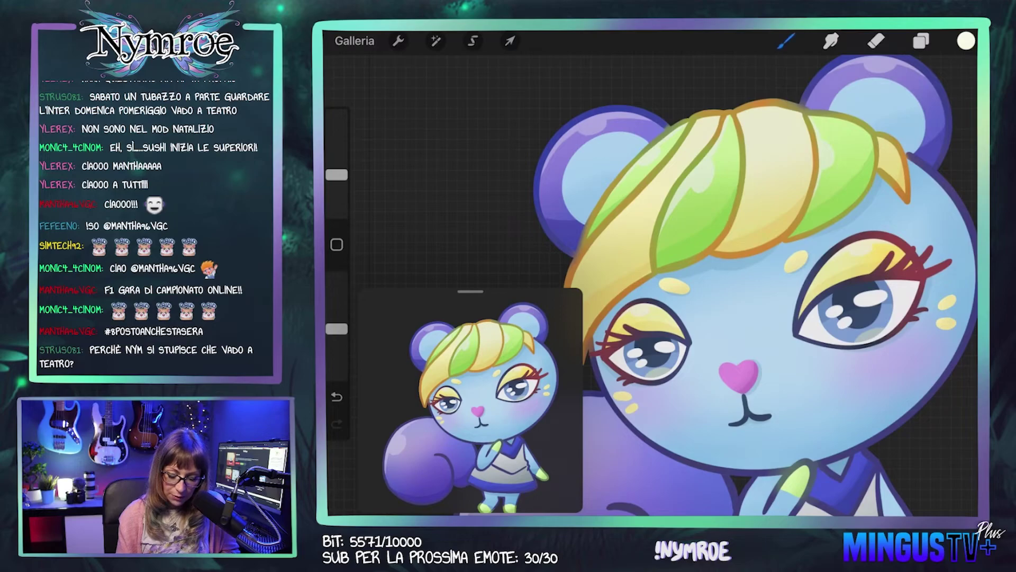
Step: Undo the stray stroke near the top ear and reopen the Layers panel
{"action": "scroll", "coordinate": [741, 286], "scroll_direction": "left", "scroll_amount": 2}
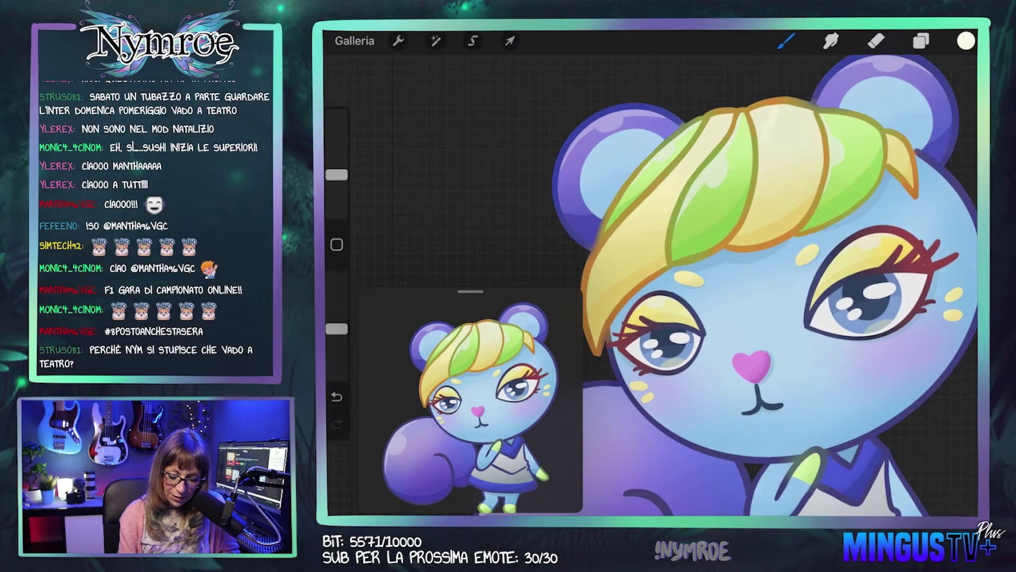
{"action": "key", "text": "ctrl+z"}
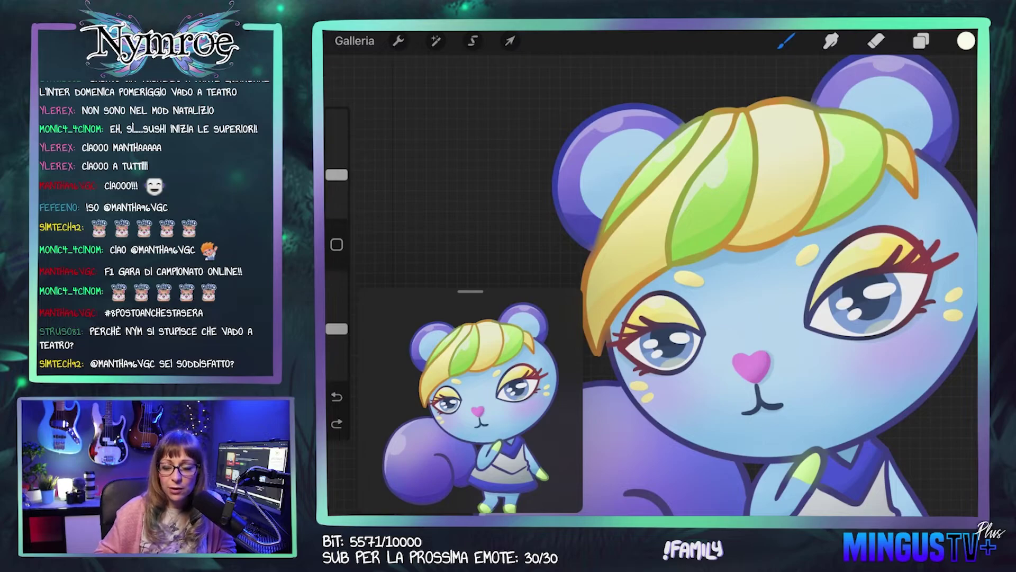
{"action": "scroll", "coordinate": [715, 286], "scroll_direction": "up", "scroll_amount": 2}
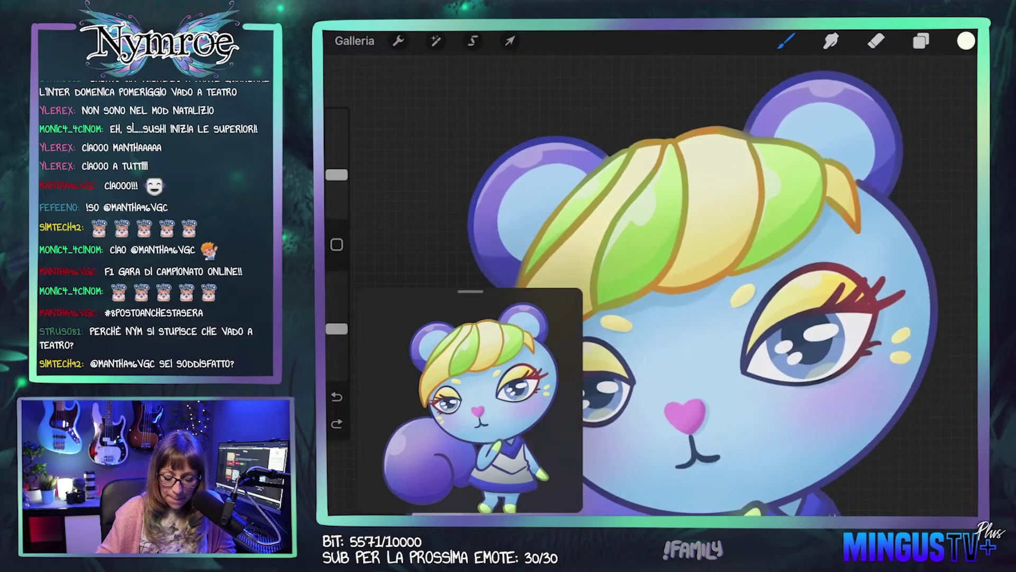
{"action": "scroll", "coordinate": [715, 285], "scroll_direction": "up", "scroll_amount": 3}
{"action": "scroll", "coordinate": [715, 285], "scroll_direction": "down", "scroll_amount": 1}
{"action": "scroll", "coordinate": [715, 286], "scroll_direction": "down", "scroll_amount": 2}
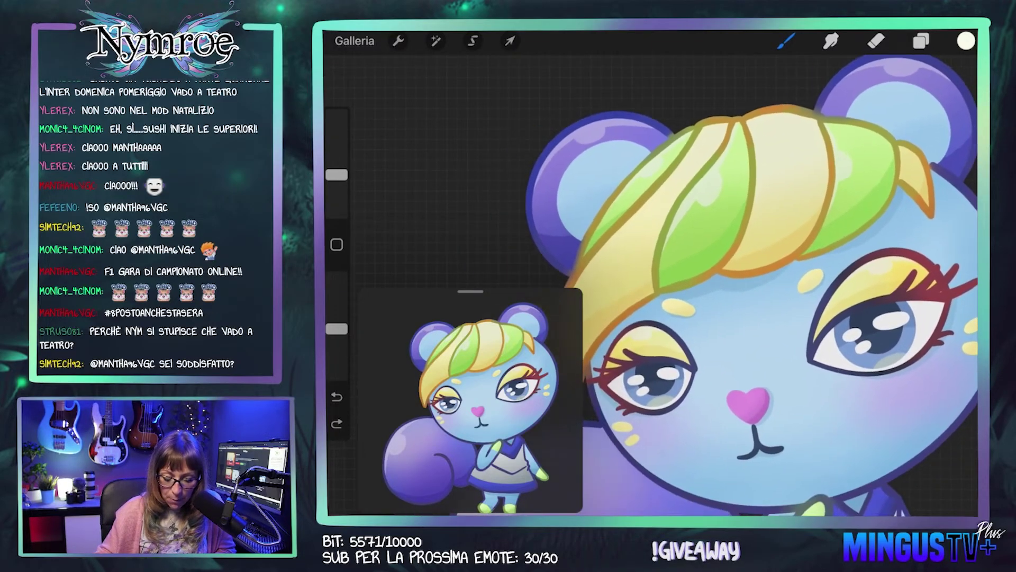
{"action": "scroll", "coordinate": [714, 286], "scroll_direction": "down", "scroll_amount": 2}
{"action": "scroll", "coordinate": [715, 286], "scroll_direction": "down", "scroll_amount": 1}
{"action": "scroll", "coordinate": [757, 286], "scroll_direction": "down", "scroll_amount": 1}
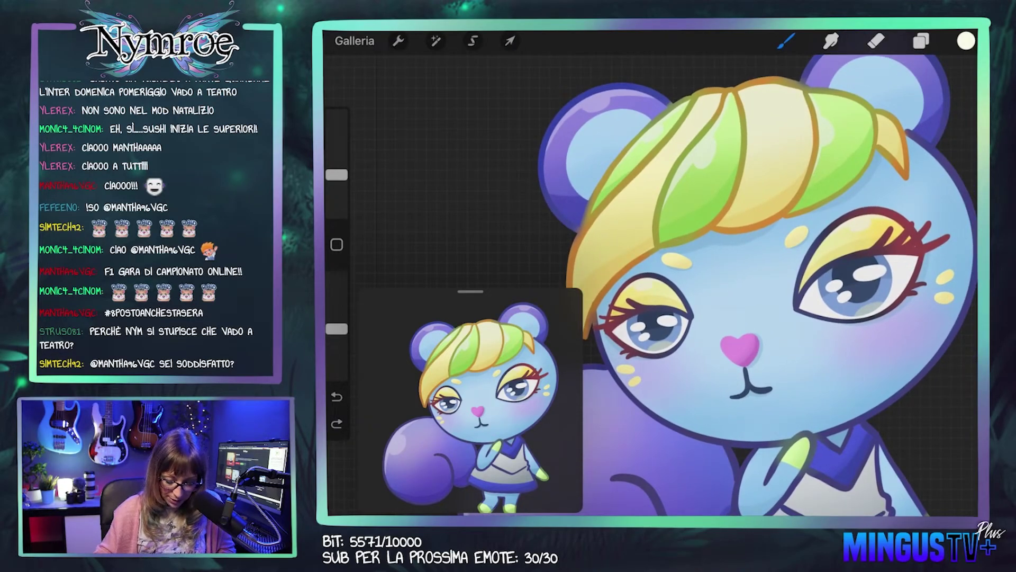
{"action": "left_click", "coordinate": [922, 41]}
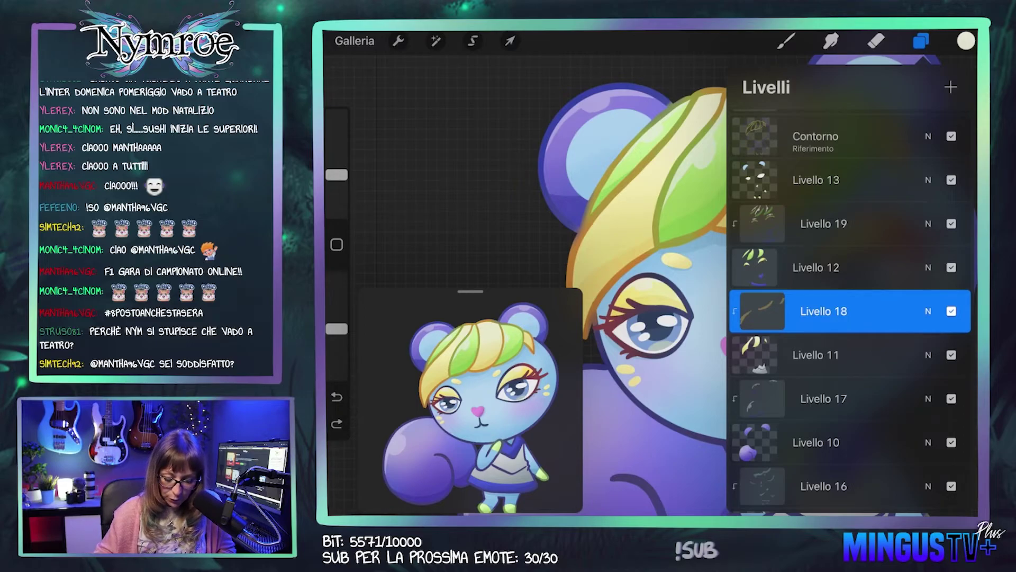
Step: Make the Lucciichini layer the working layer
{"action": "scroll", "coordinate": [850, 312], "scroll_direction": "up", "scroll_amount": 3}
{"action": "scroll", "coordinate": [850, 313], "scroll_direction": "up", "scroll_amount": 2}
{"action": "scroll", "coordinate": [850, 312], "scroll_direction": "up", "scroll_amount": 1}
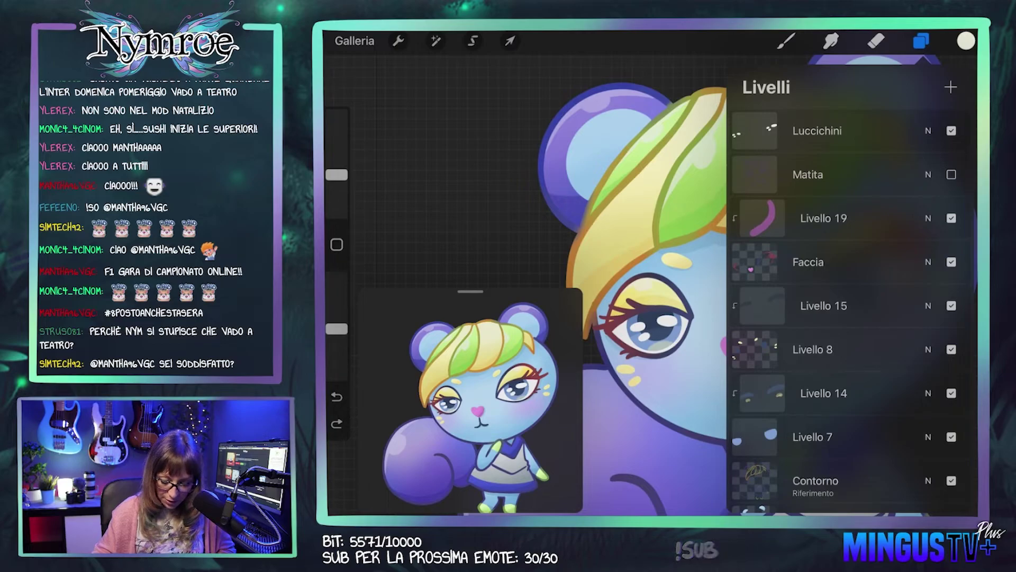
{"action": "left_click", "coordinate": [826, 131]}
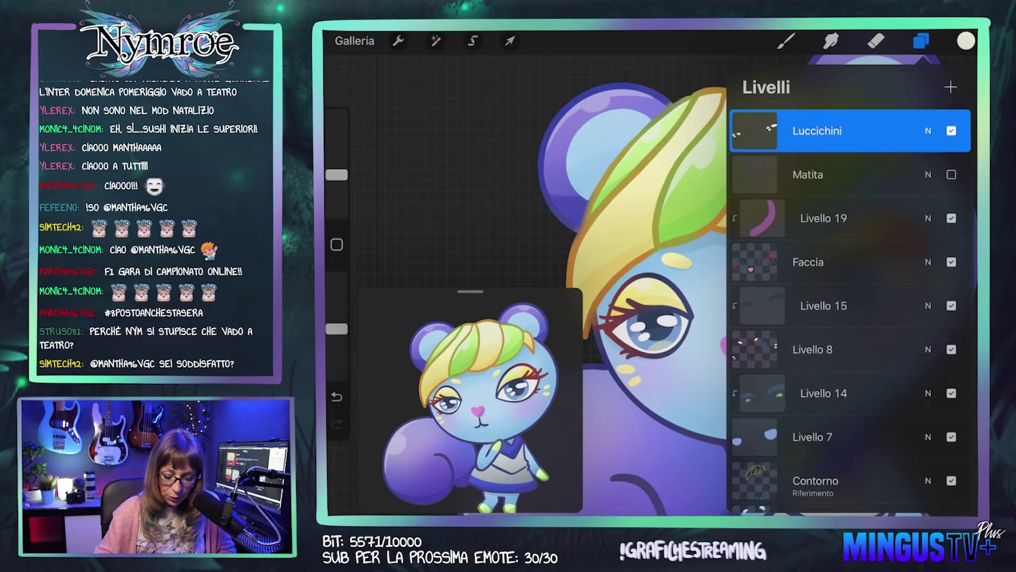
{"action": "left_click", "coordinate": [786, 41]}
Step: Check colour and brush, then adjust brush size and lower opacity to 52%
{"action": "left_click", "coordinate": [966, 41]}
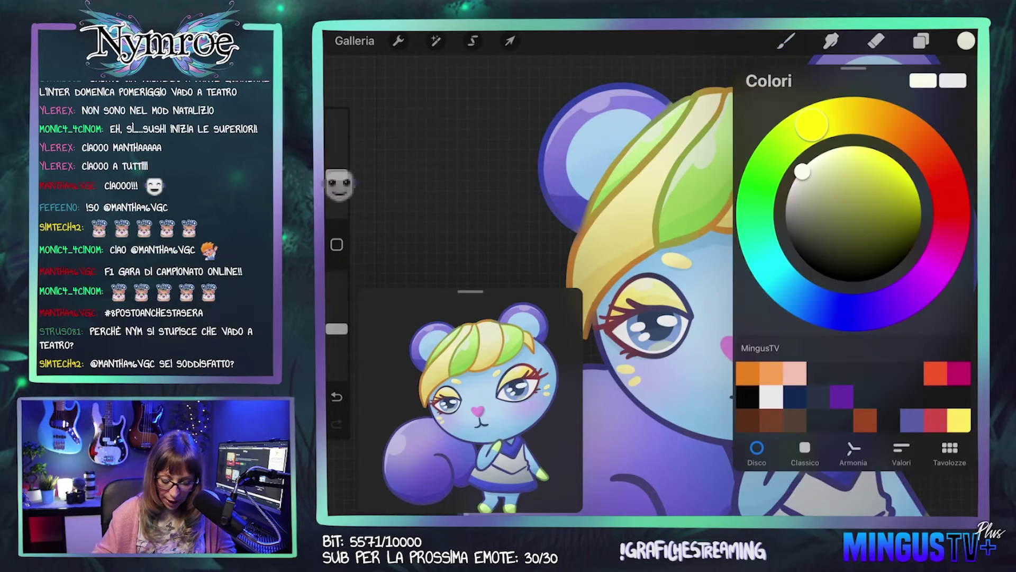
{"action": "left_click", "coordinate": [966, 41]}
{"action": "left_click", "coordinate": [786, 40]}
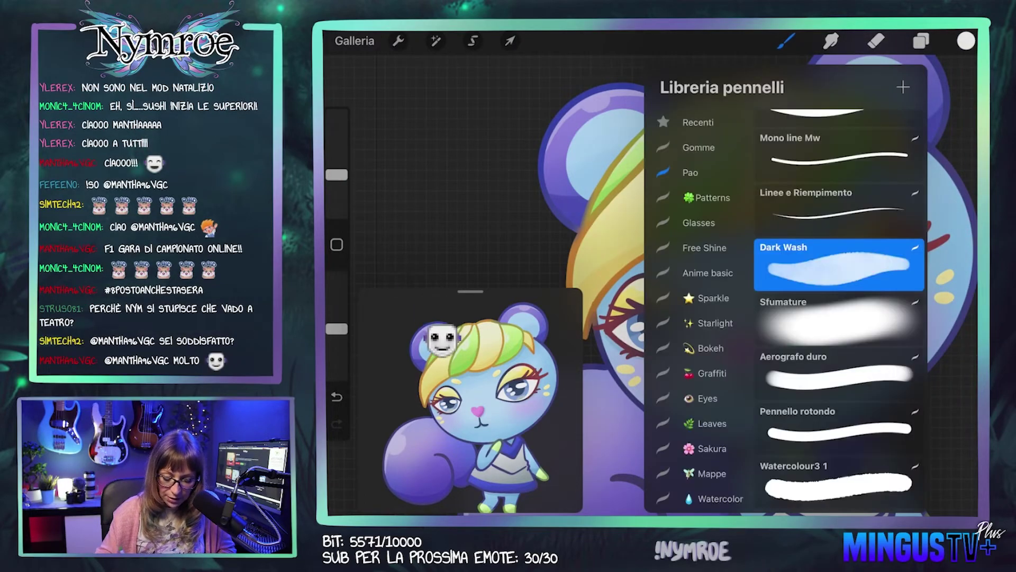
{"action": "left_click", "coordinate": [786, 41]}
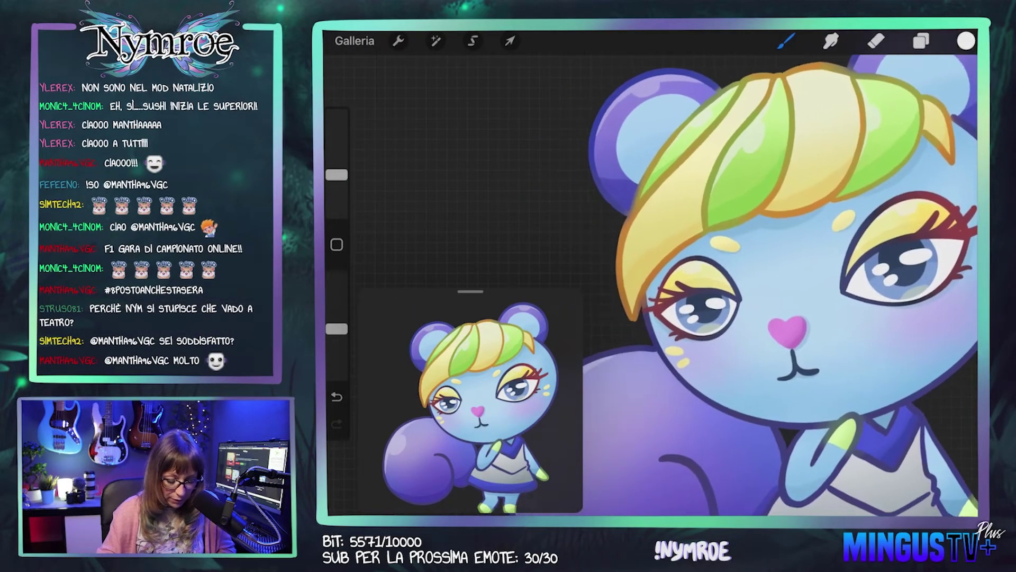
{"action": "left_click_drag", "start_coordinate": [336, 175], "coordinate": [337, 185]}
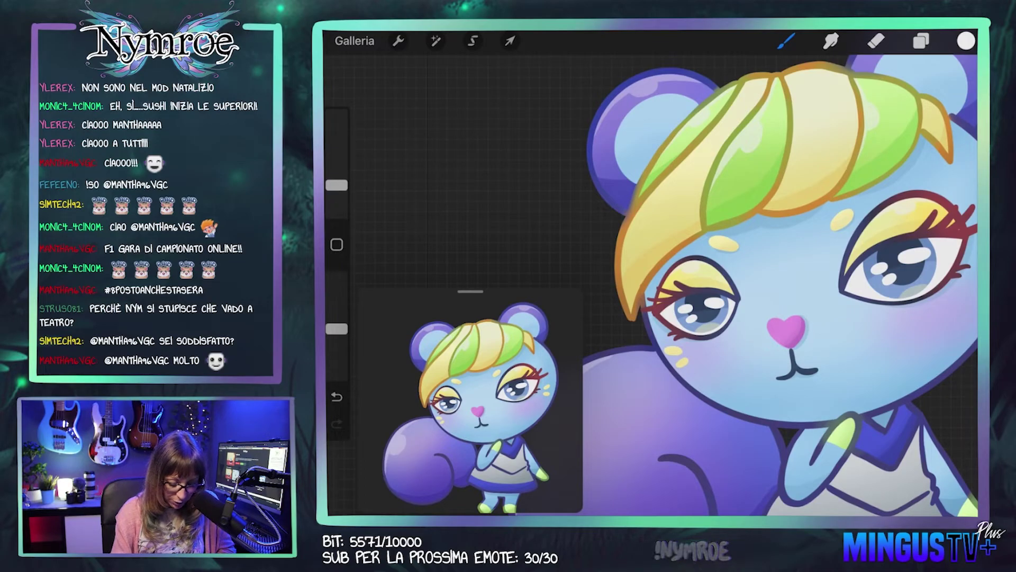
{"action": "left_click_drag", "start_coordinate": [336, 329], "coordinate": [337, 324]}
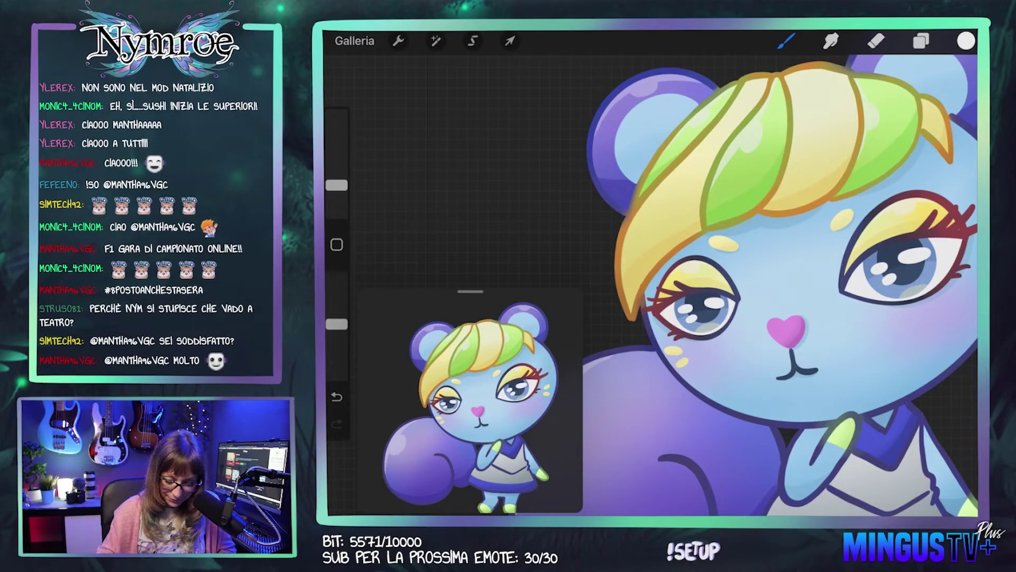
Step: Undo stray purple strokes, raise opacity and set the brush size to 1%
{"action": "scroll", "coordinate": [786, 328], "scroll_direction": "up", "scroll_amount": 2}
{"action": "left_click_drag", "start_coordinate": [786, 328], "coordinate": [806, 347]}
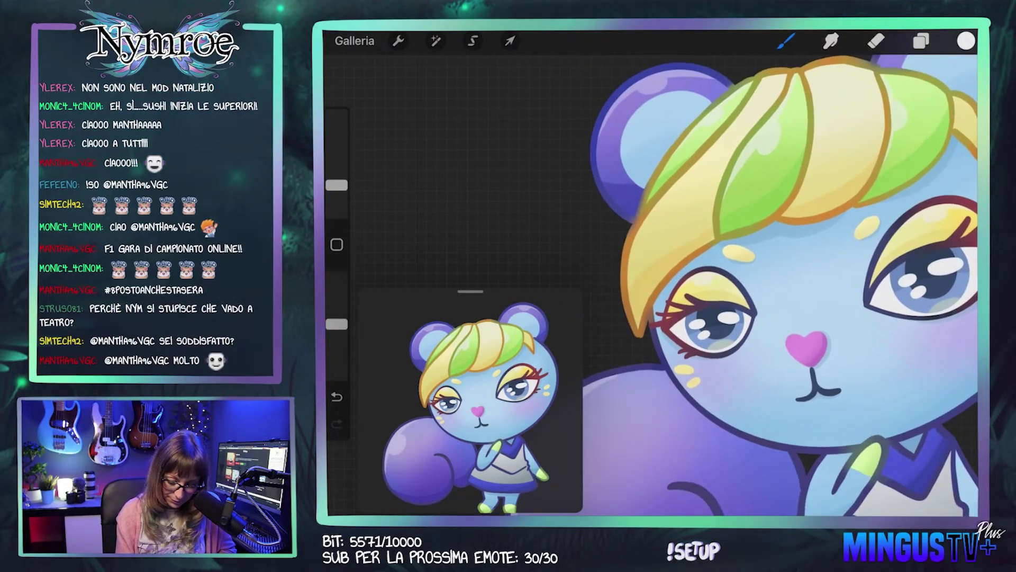
{"action": "key", "text": "ctrl+z"}
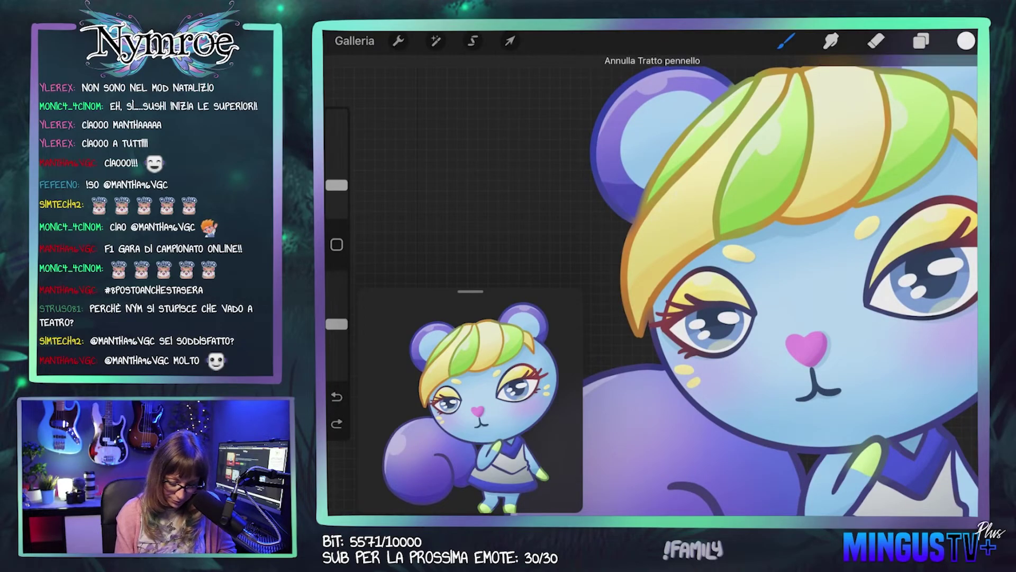
{"action": "left_click_drag", "start_coordinate": [337, 324], "coordinate": [337, 280]}
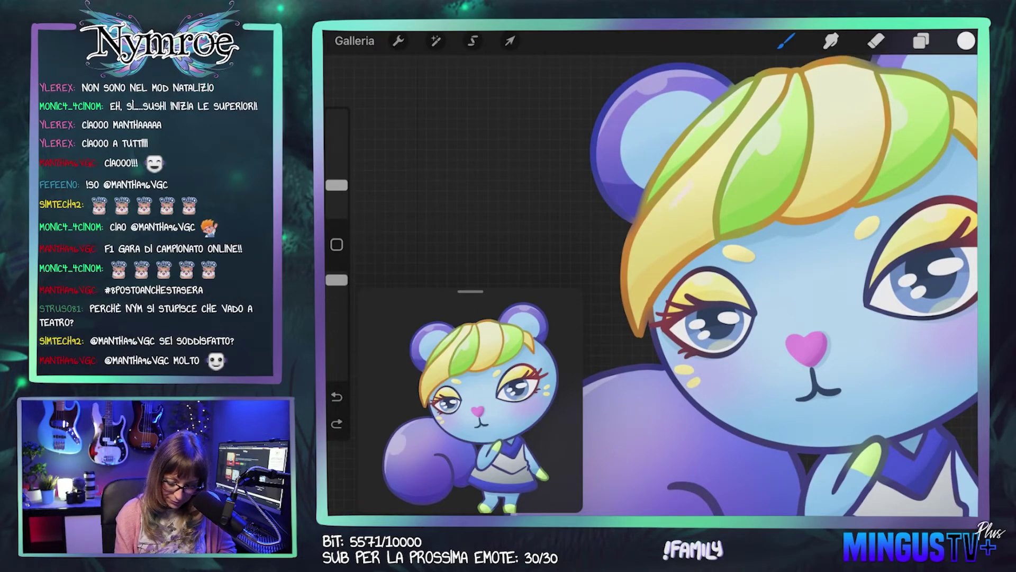
{"action": "key", "text": "ctrl+z"}
{"action": "left_click_drag", "start_coordinate": [336, 185], "coordinate": [336, 174]}
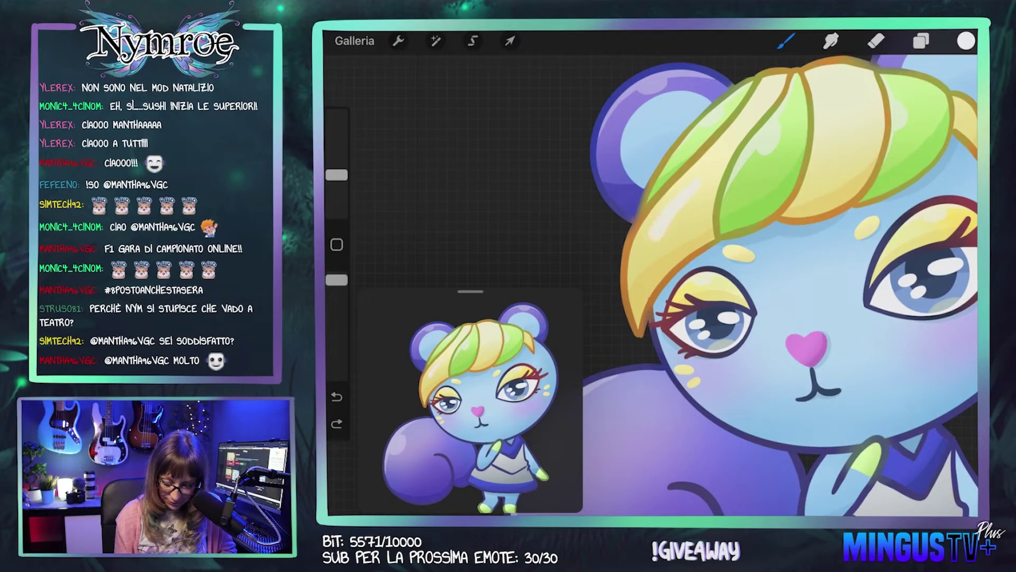
Step: Undo trial strokes in the hair and frame the hair and left eye closely
{"action": "left_click_drag", "start_coordinate": [651, 203], "coordinate": [683, 238]}
{"action": "key", "text": "ctrl+z"}
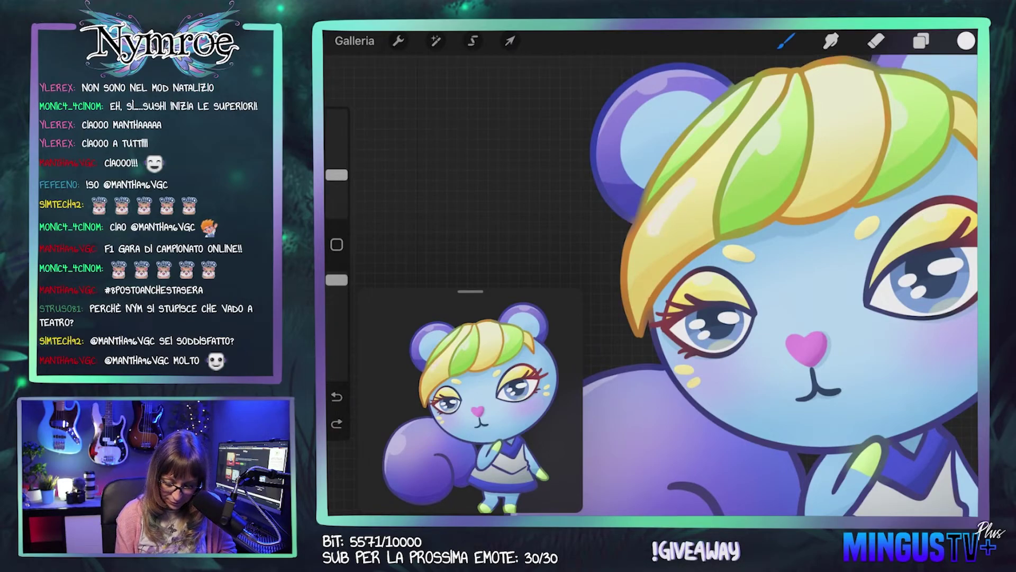
{"action": "key", "text": "ctrl+z"}
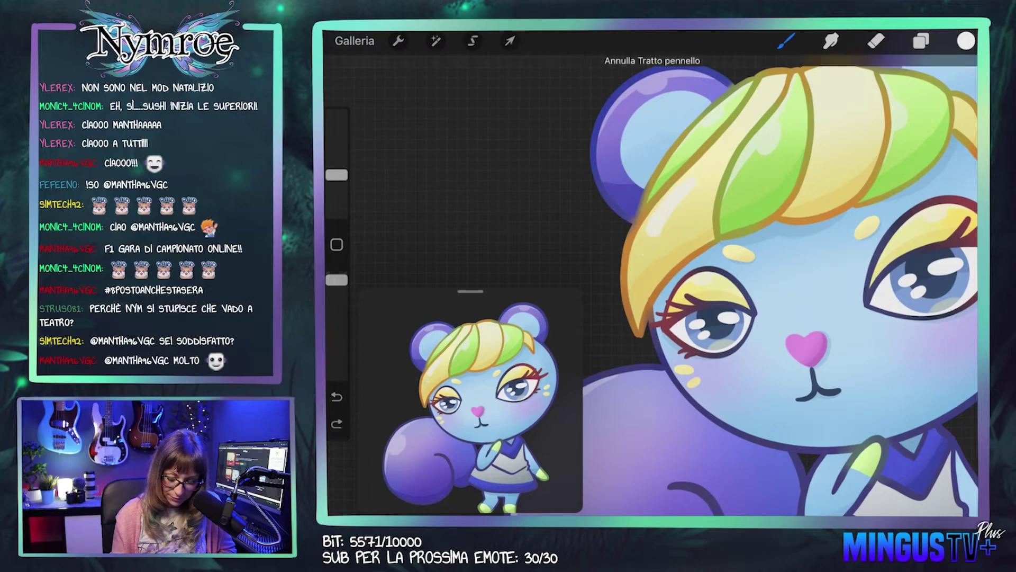
{"action": "scroll", "coordinate": [783, 286], "scroll_direction": "up", "scroll_amount": 2}
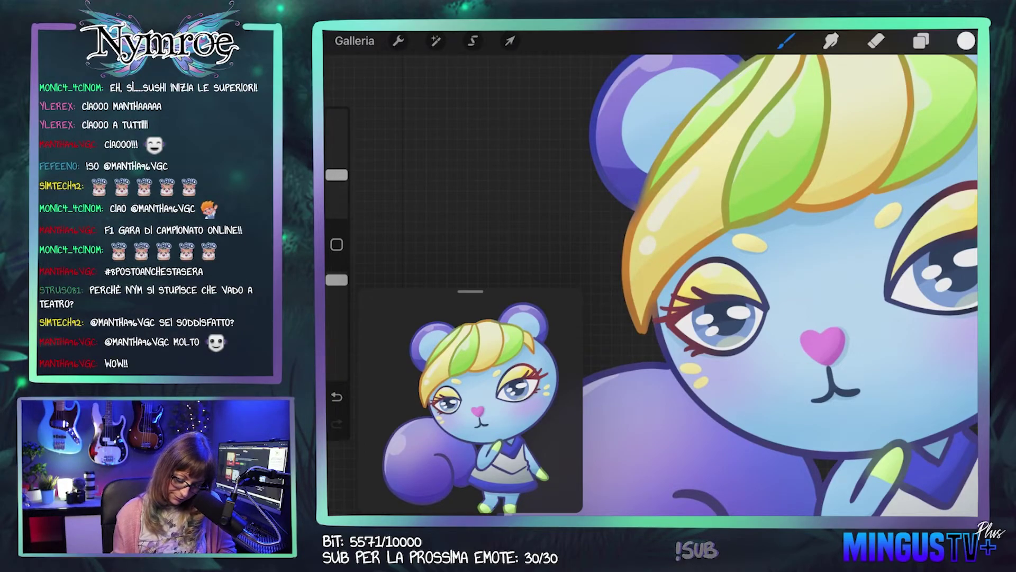
{"action": "key", "text": "ctrl+z"}
{"action": "left_click_drag", "start_coordinate": [781, 286], "coordinate": [807, 300]}
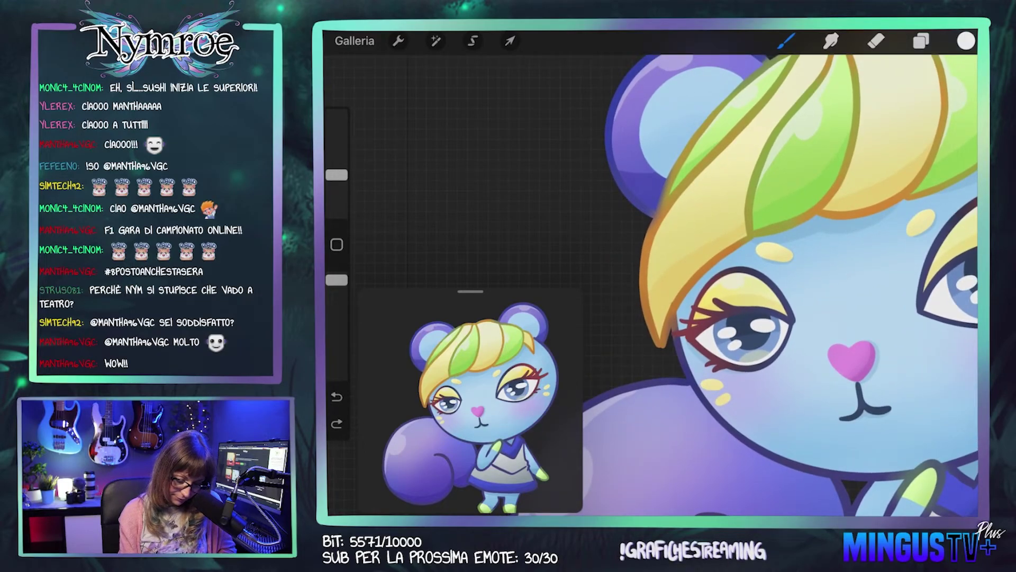
Step: With brush about 17% and 75% opacity, try small light highlights on the hair edge
{"action": "left_click_drag", "start_coordinate": [337, 175], "coordinate": [337, 172]}
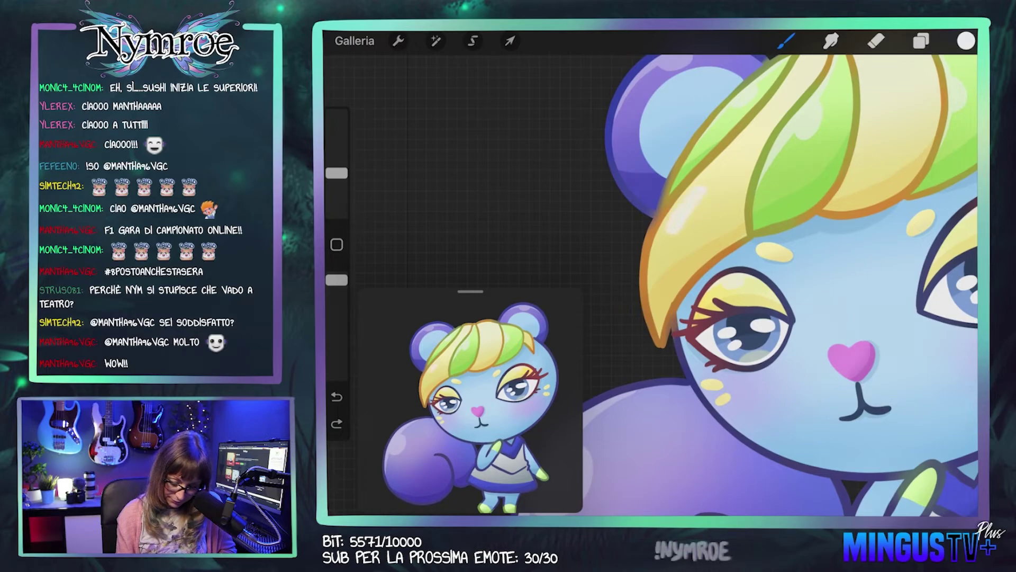
{"action": "left_click", "coordinate": [670, 234]}
{"action": "key", "text": "ctrl+z"}
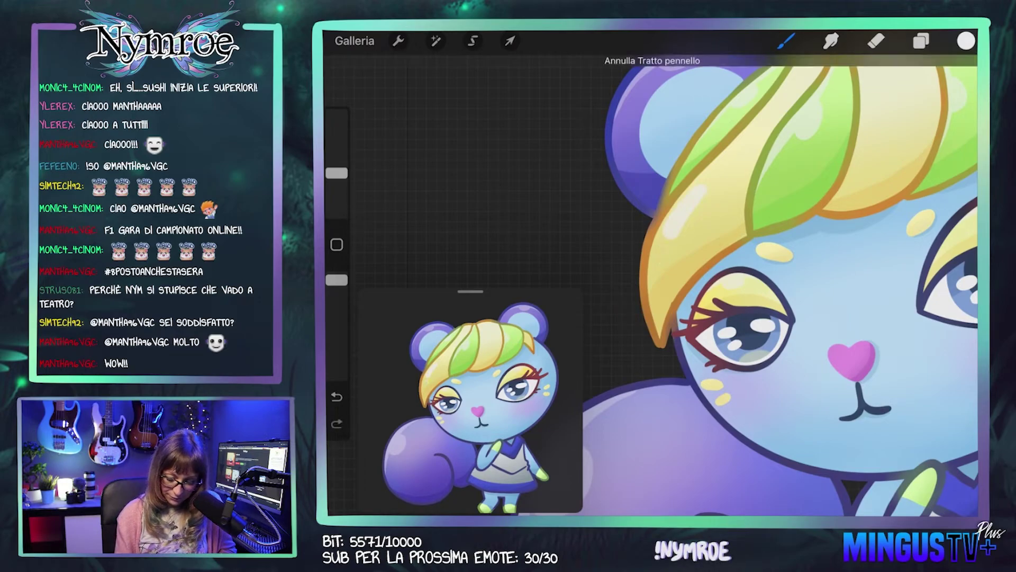
{"action": "left_click", "coordinate": [661, 253]}
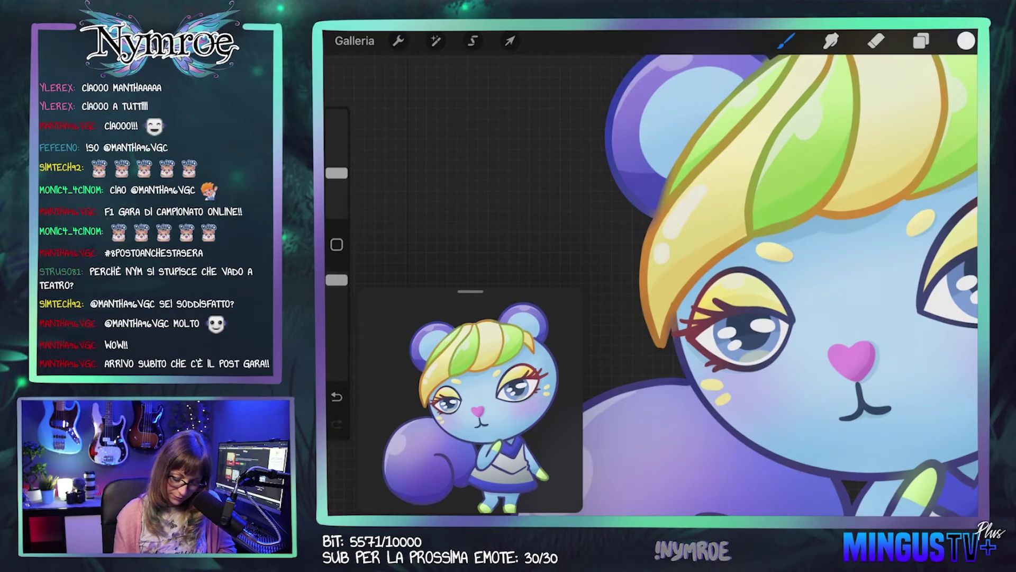
{"action": "key", "text": "ctrl+z"}
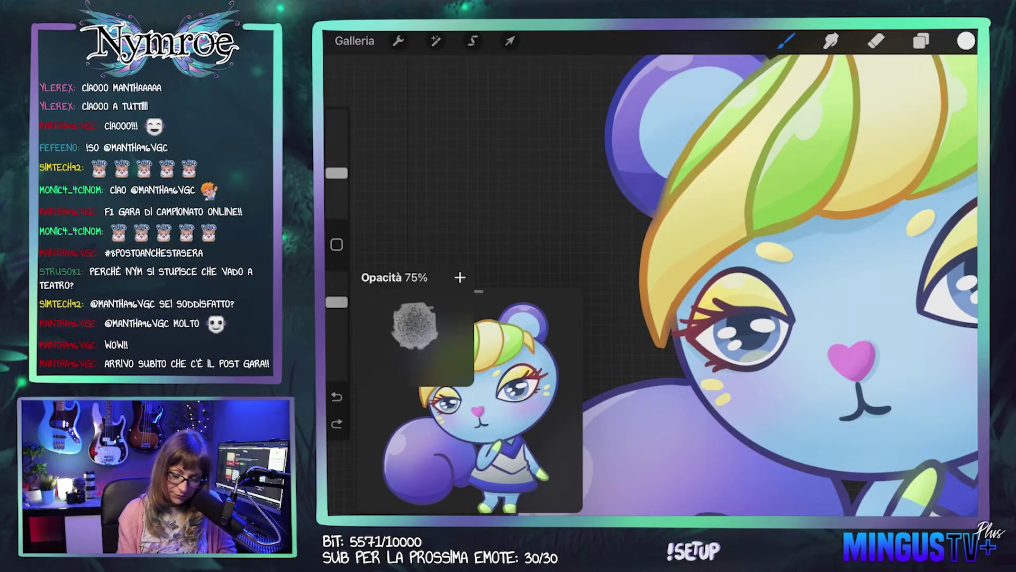
{"action": "left_click_drag", "start_coordinate": [337, 279], "coordinate": [337, 302]}
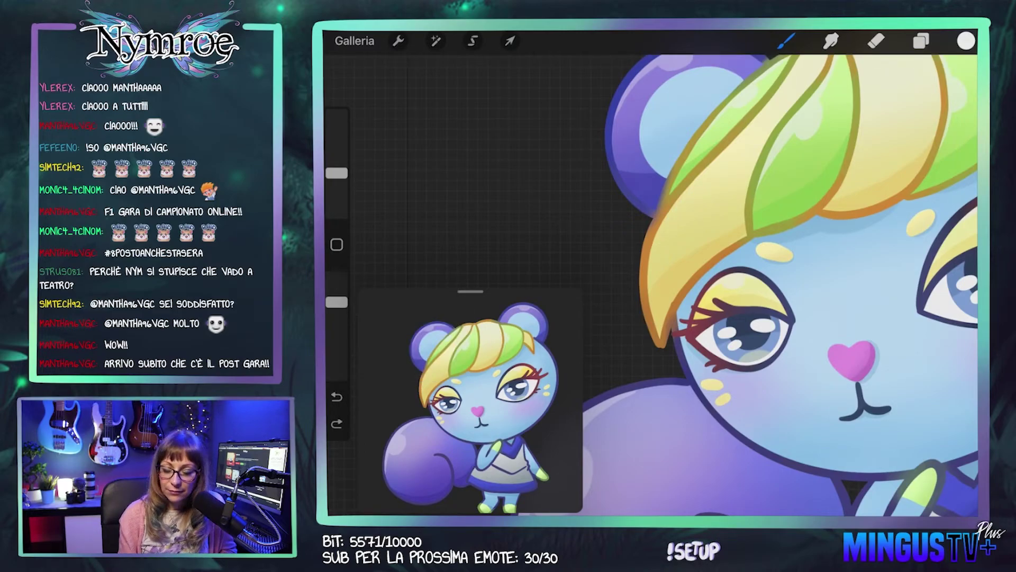
{"action": "left_click", "coordinate": [670, 239]}
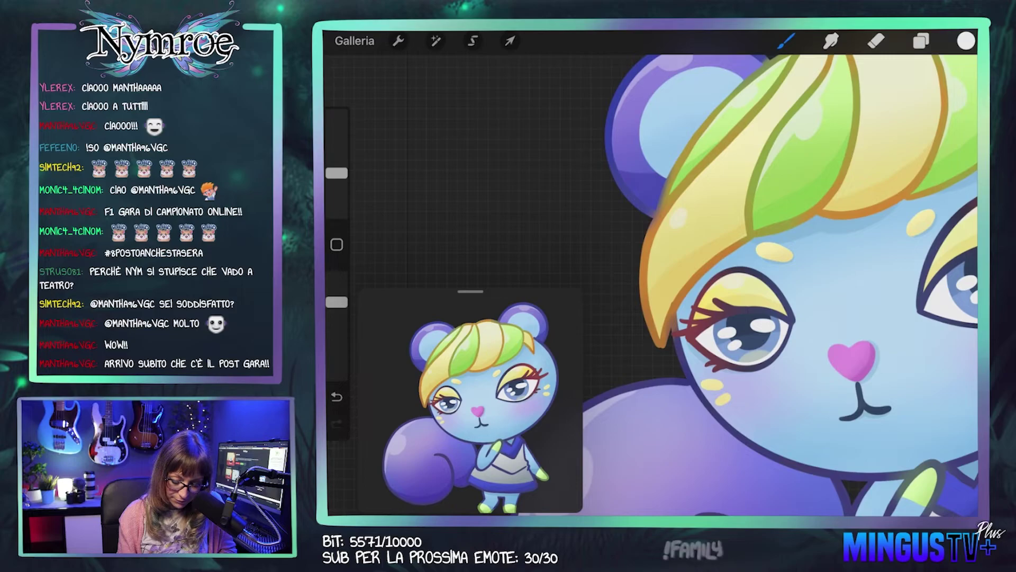
Step: Undo hair strokes, reframe the face and try then undo a touch on the nose
{"action": "scroll", "coordinate": [862, 237], "scroll_direction": "down", "scroll_amount": 2}
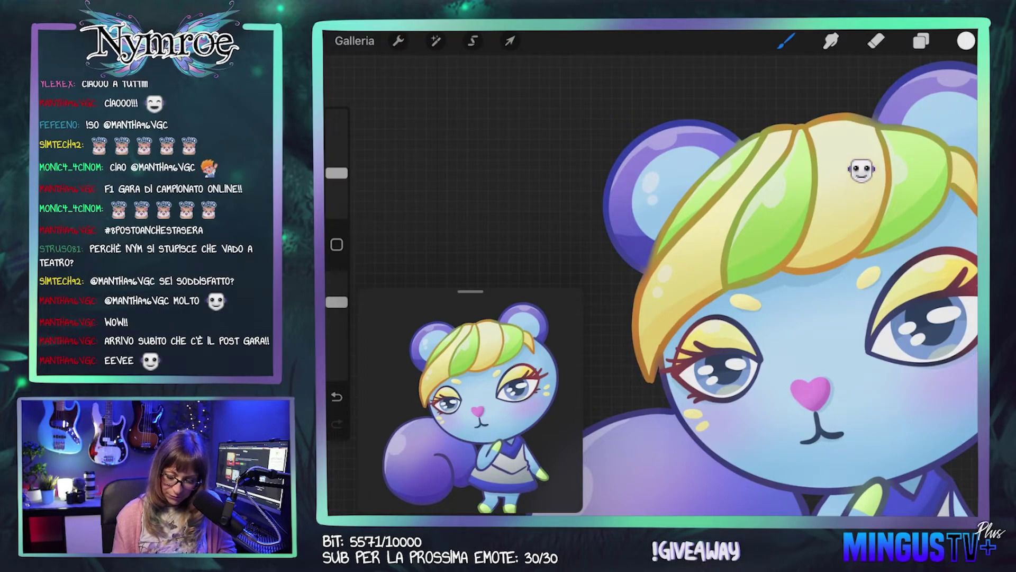
{"action": "key", "text": "ctrl+z"}
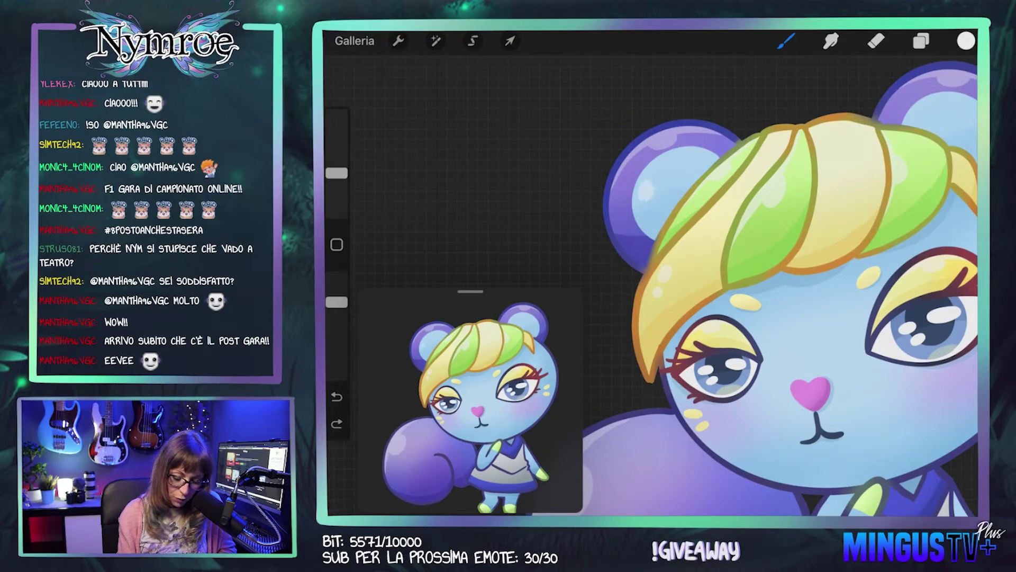
{"action": "scroll", "coordinate": [768, 291], "scroll_direction": "down", "scroll_amount": 2}
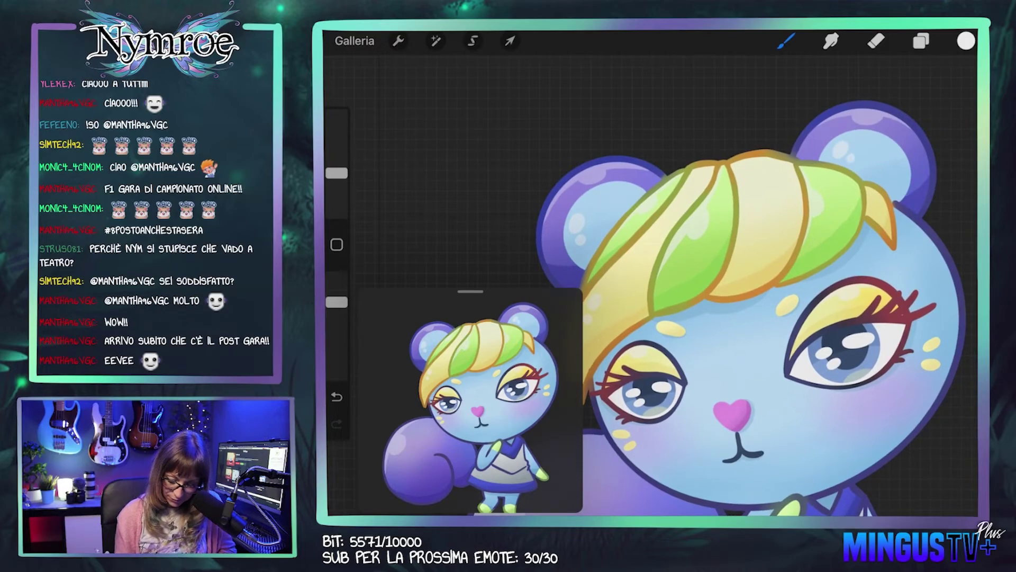
{"action": "left_click_drag", "start_coordinate": [741, 291], "coordinate": [765, 272]}
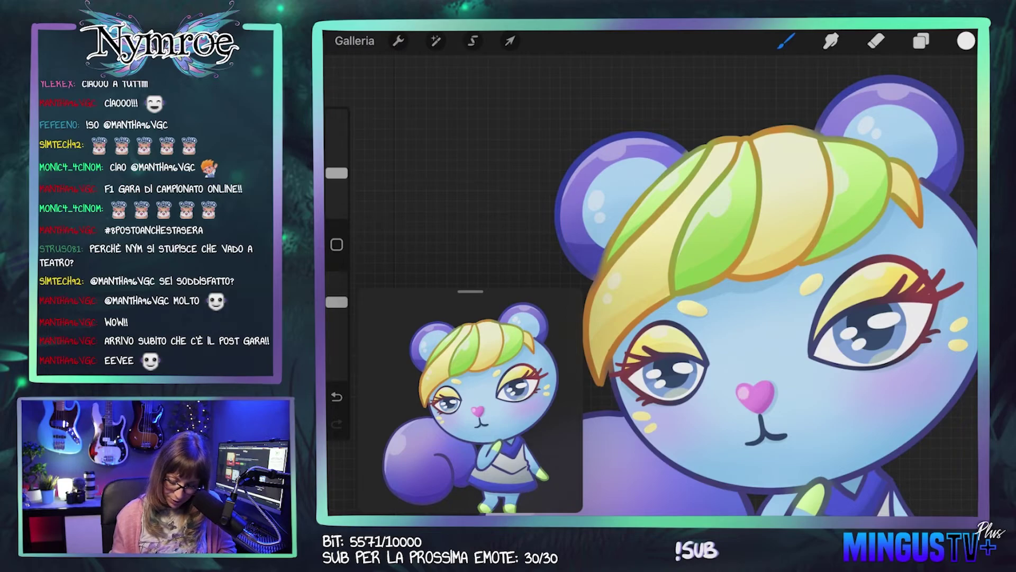
{"action": "scroll", "coordinate": [741, 318], "scroll_direction": "up", "scroll_amount": 2}
{"action": "scroll", "coordinate": [742, 317], "scroll_direction": "up", "scroll_amount": 2}
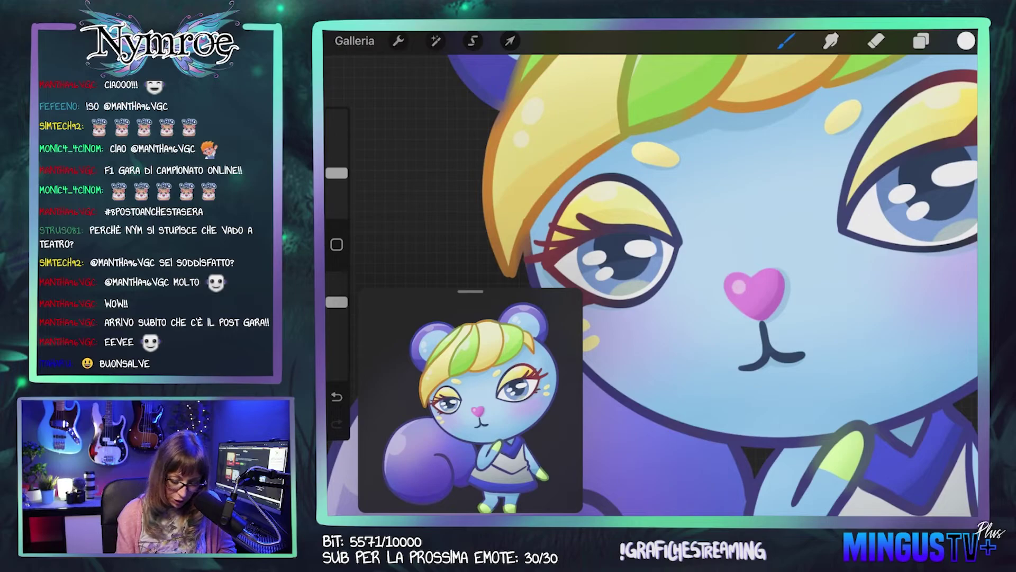
{"action": "left_click_drag", "start_coordinate": [336, 173], "coordinate": [337, 175]}
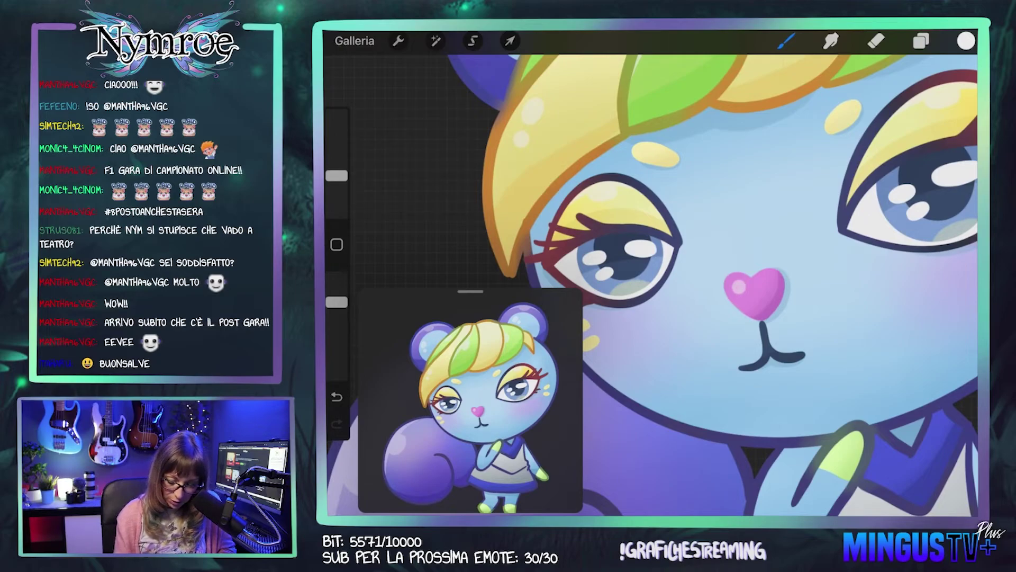
{"action": "left_click_drag", "start_coordinate": [742, 281], "coordinate": [756, 291]}
{"action": "key", "text": "ctrl+z"}
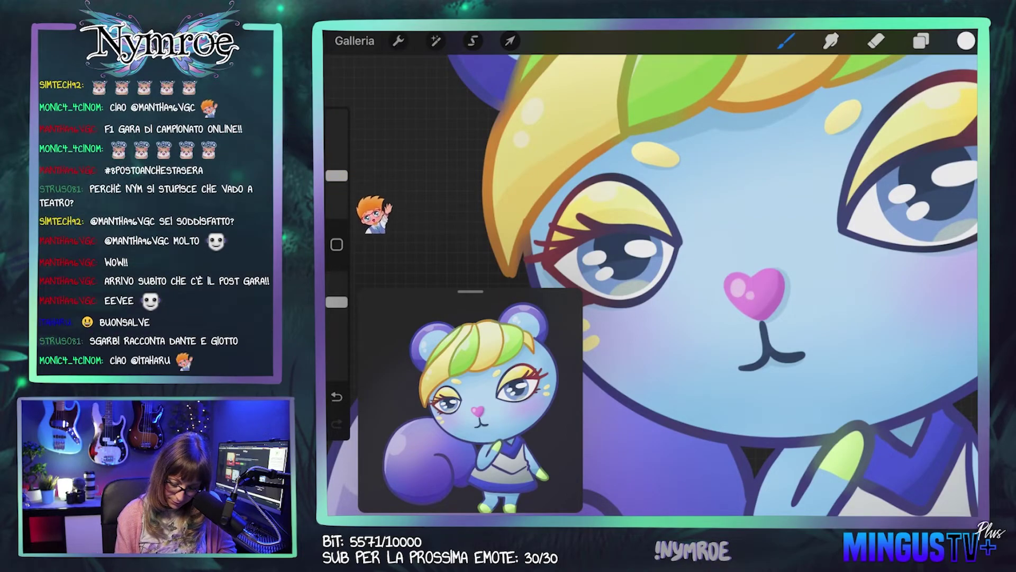
{"action": "key", "text": "ctrl+z"}
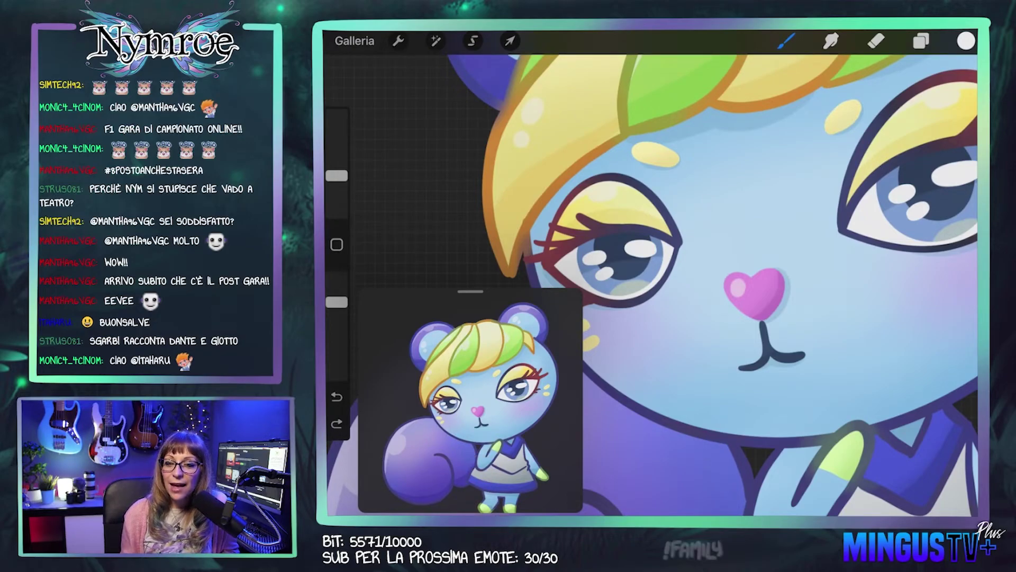
Step: Add small light dots along the edge of the blue skirt
{"action": "scroll", "coordinate": [651, 276], "scroll_direction": "down", "scroll_amount": 3}
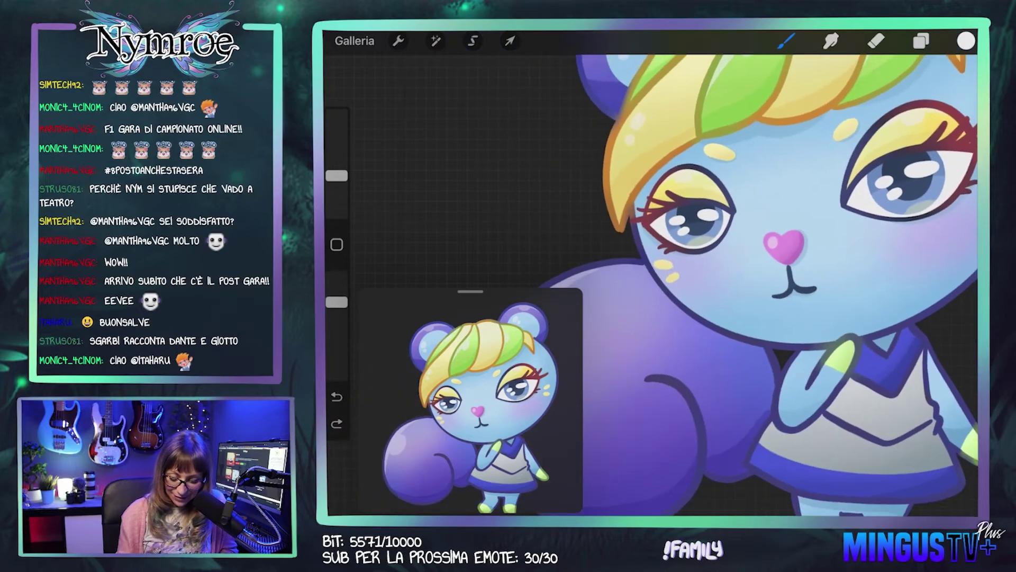
{"action": "scroll", "coordinate": [742, 281], "scroll_direction": "down", "scroll_amount": 2}
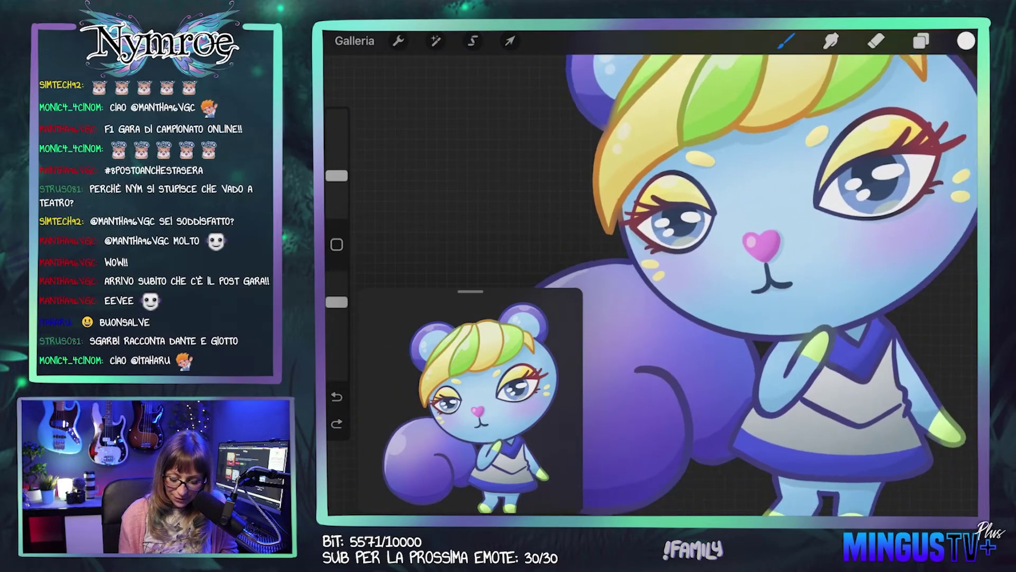
{"action": "scroll", "coordinate": [742, 281], "scroll_direction": "down", "scroll_amount": 2}
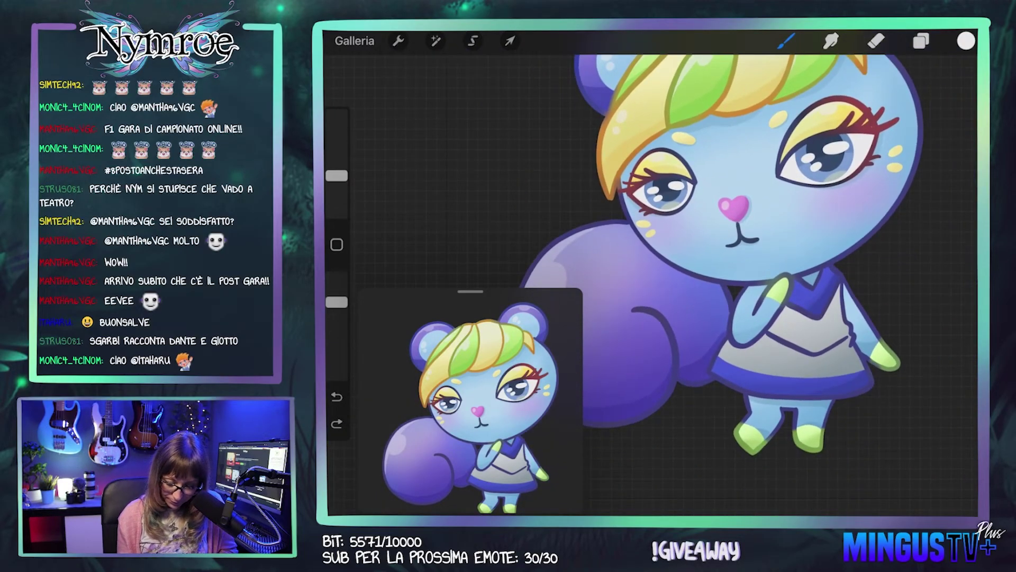
{"action": "scroll", "coordinate": [741, 265], "scroll_direction": "left", "scroll_amount": 3}
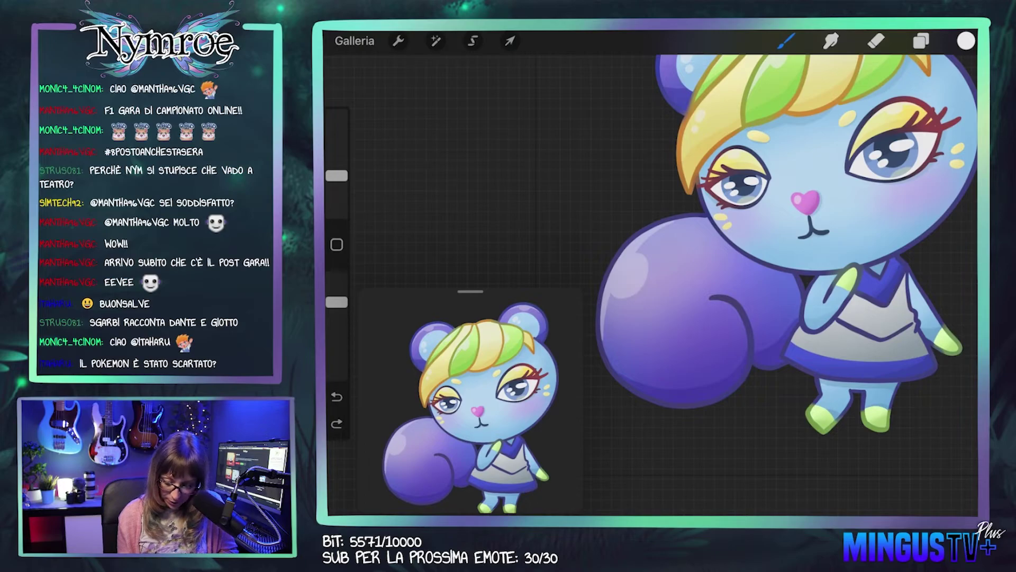
{"action": "scroll", "coordinate": [651, 265], "scroll_direction": "up", "scroll_amount": 3}
{"action": "scroll", "coordinate": [651, 264], "scroll_direction": "up", "scroll_amount": 3}
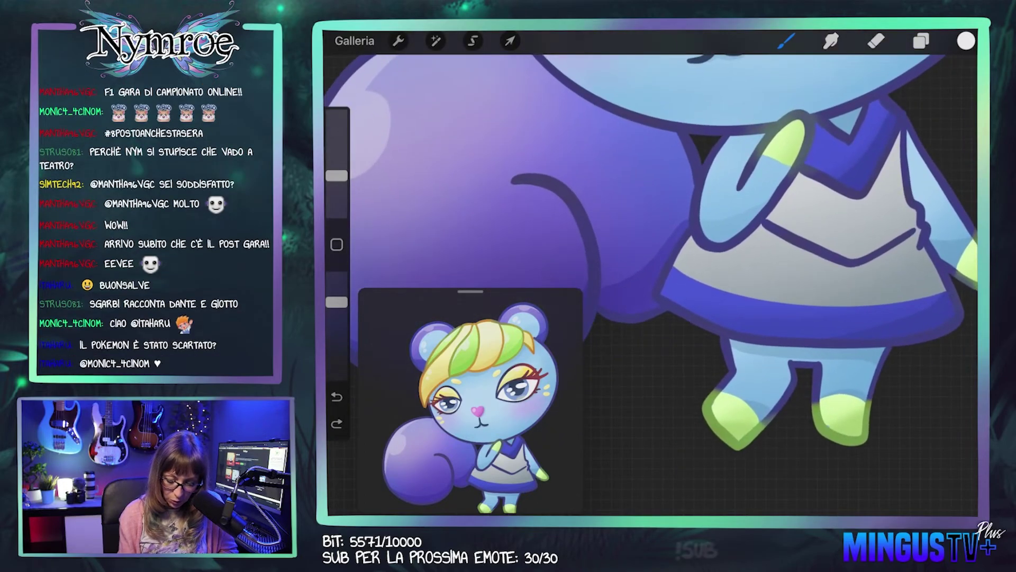
{"action": "left_click", "coordinate": [674, 285]}
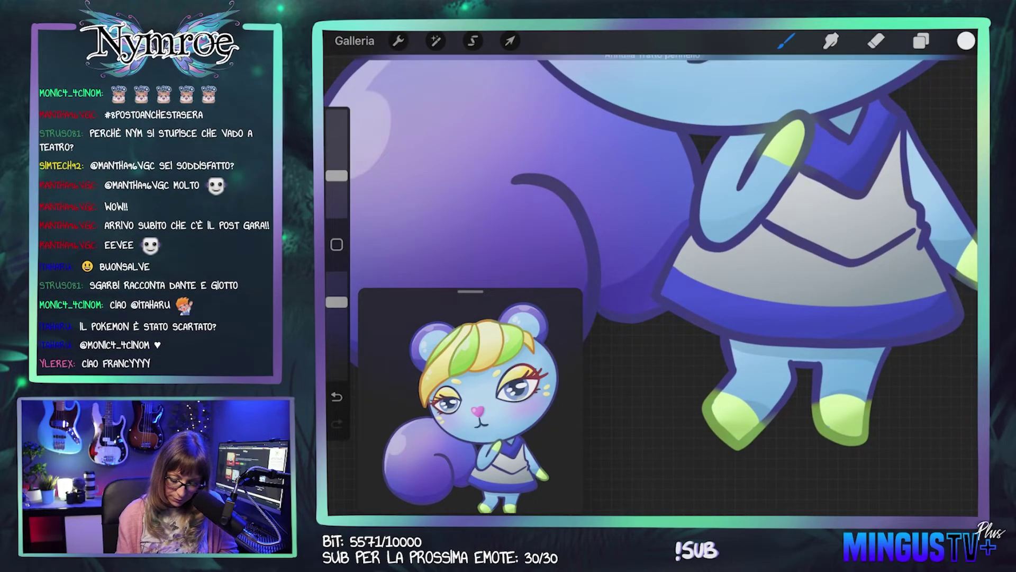
{"action": "key", "text": "ctrl+z"}
{"action": "left_click", "coordinate": [687, 294]}
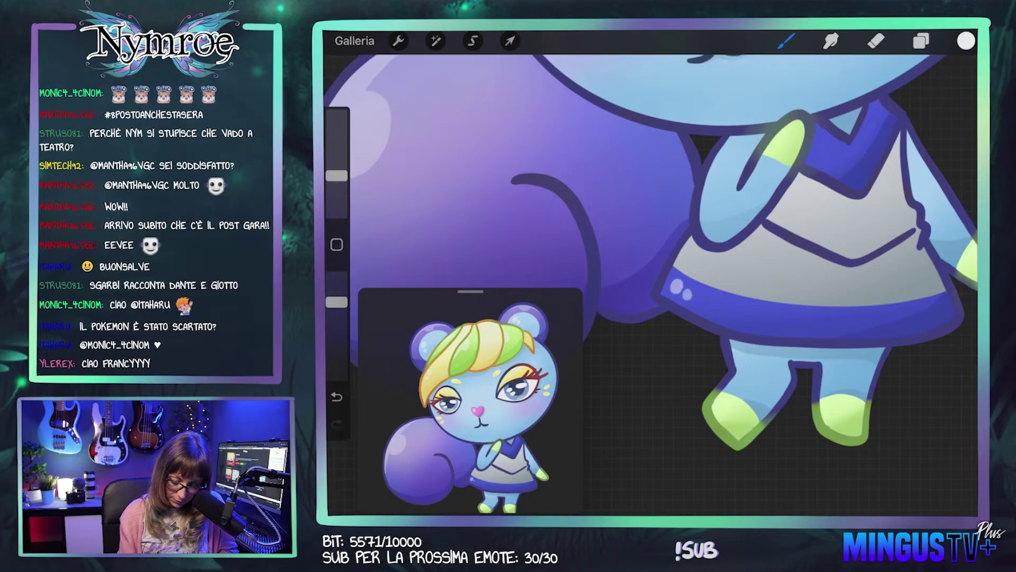
Step: Undo the last stroke and zoom in on the squirrel's purple tail
{"action": "scroll", "coordinate": [651, 238], "scroll_direction": "down", "scroll_amount": 3}
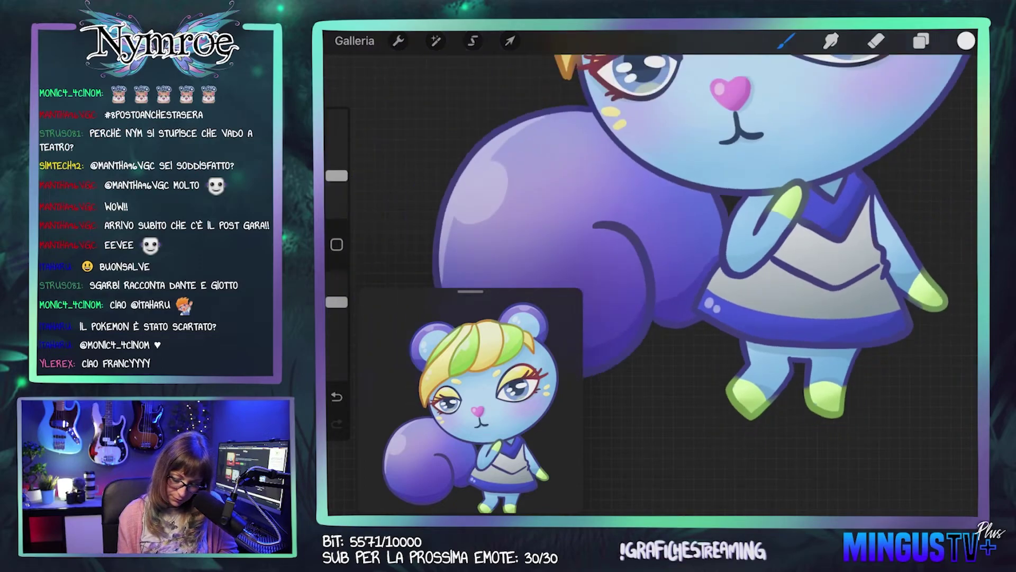
{"action": "scroll", "coordinate": [651, 239], "scroll_direction": "down", "scroll_amount": 2}
{"action": "scroll", "coordinate": [720, 233], "scroll_direction": "down", "scroll_amount": 2}
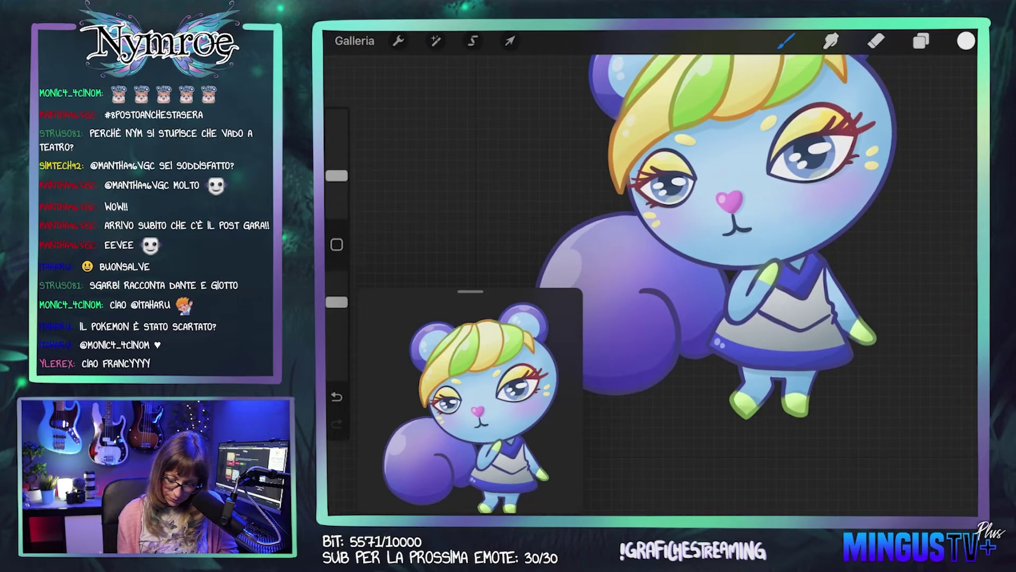
{"action": "scroll", "coordinate": [651, 265], "scroll_direction": "up", "scroll_amount": 3}
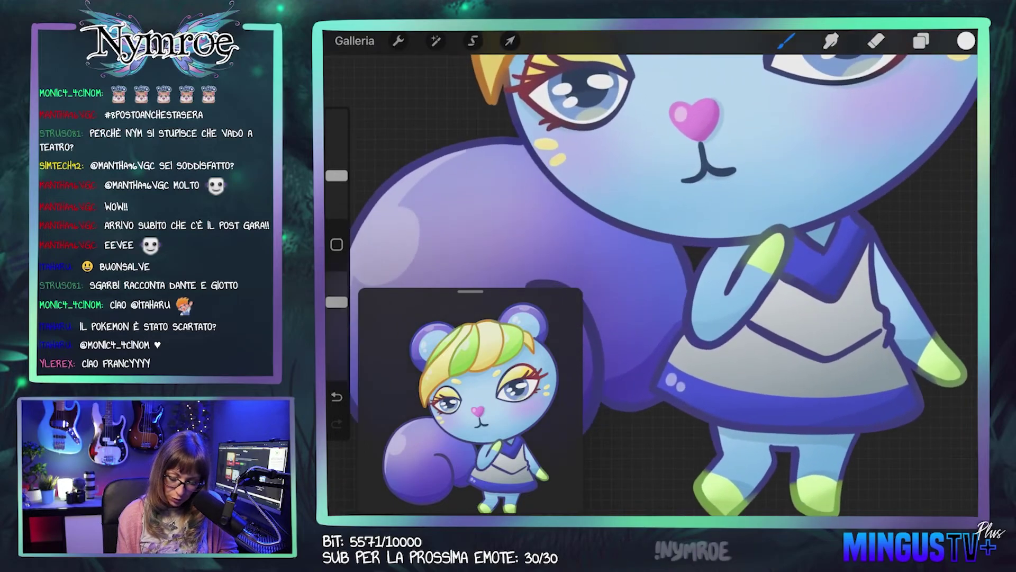
{"action": "scroll", "coordinate": [651, 264], "scroll_direction": "up", "scroll_amount": 2}
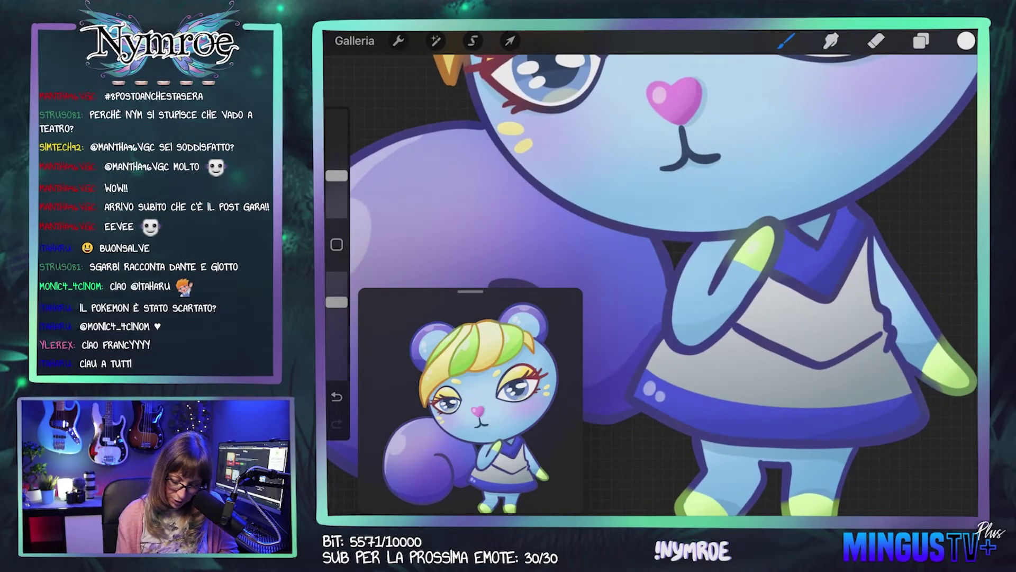
{"action": "key", "text": "ctrl+z"}
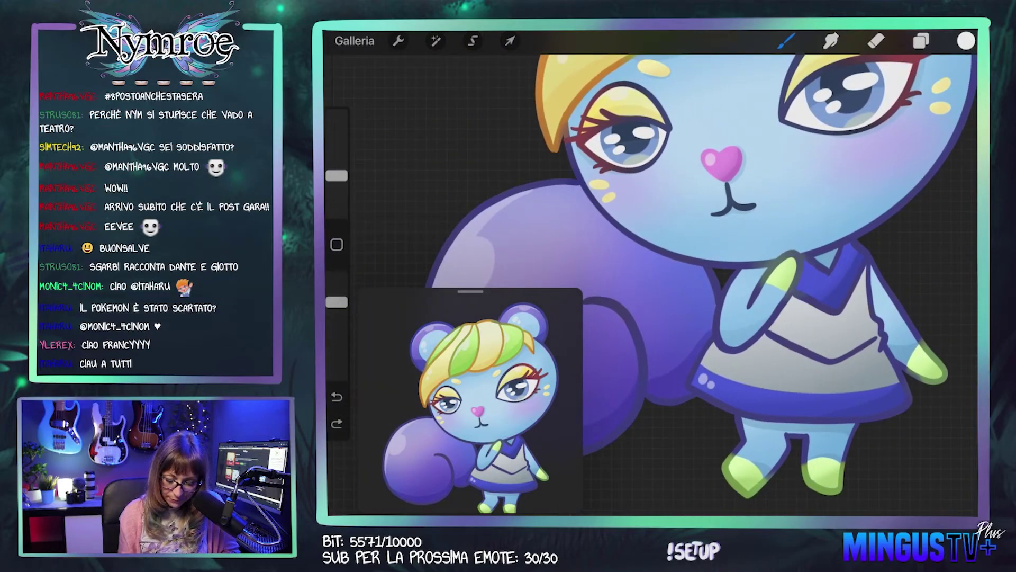
{"action": "scroll", "coordinate": [701, 264], "scroll_direction": "down", "scroll_amount": 2}
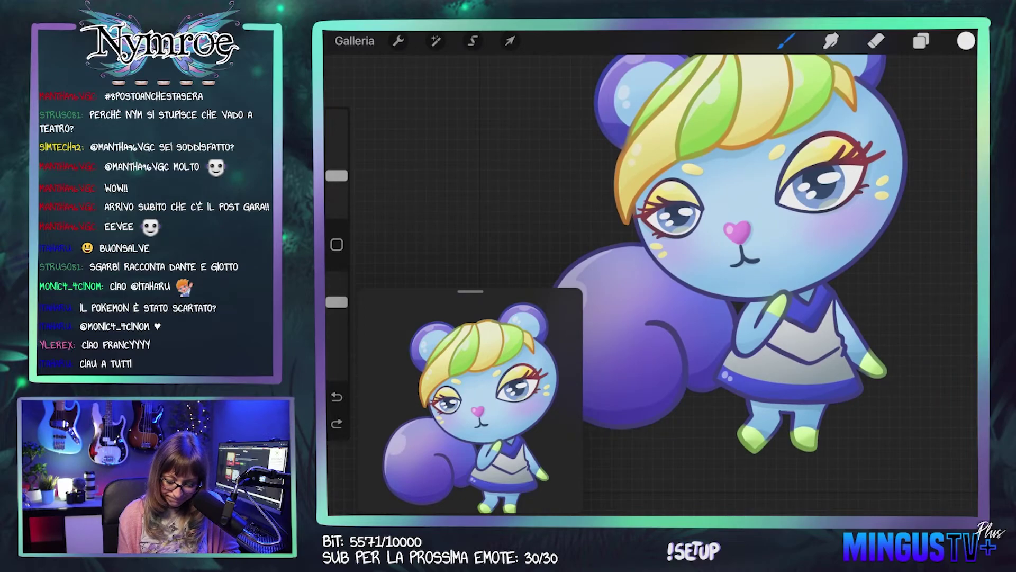
{"action": "scroll", "coordinate": [732, 241], "scroll_direction": "down", "scroll_amount": 2}
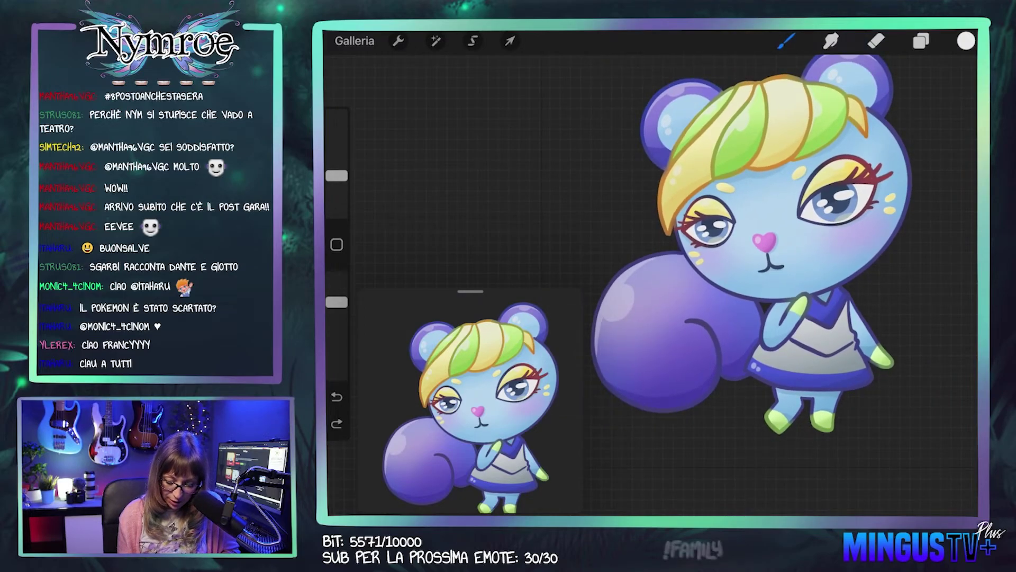
{"action": "scroll", "coordinate": [784, 249], "scroll_direction": "up", "scroll_amount": 2}
{"action": "scroll", "coordinate": [780, 258], "scroll_direction": "up", "scroll_amount": 1}
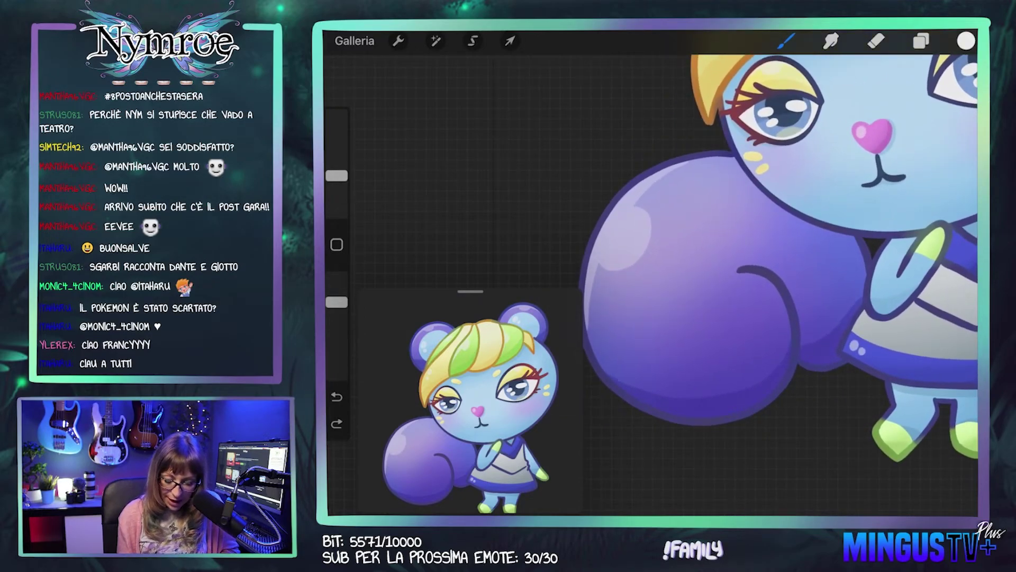
{"action": "scroll", "coordinate": [768, 265], "scroll_direction": "up", "scroll_amount": 1}
{"action": "scroll", "coordinate": [767, 265], "scroll_direction": "up", "scroll_amount": 1}
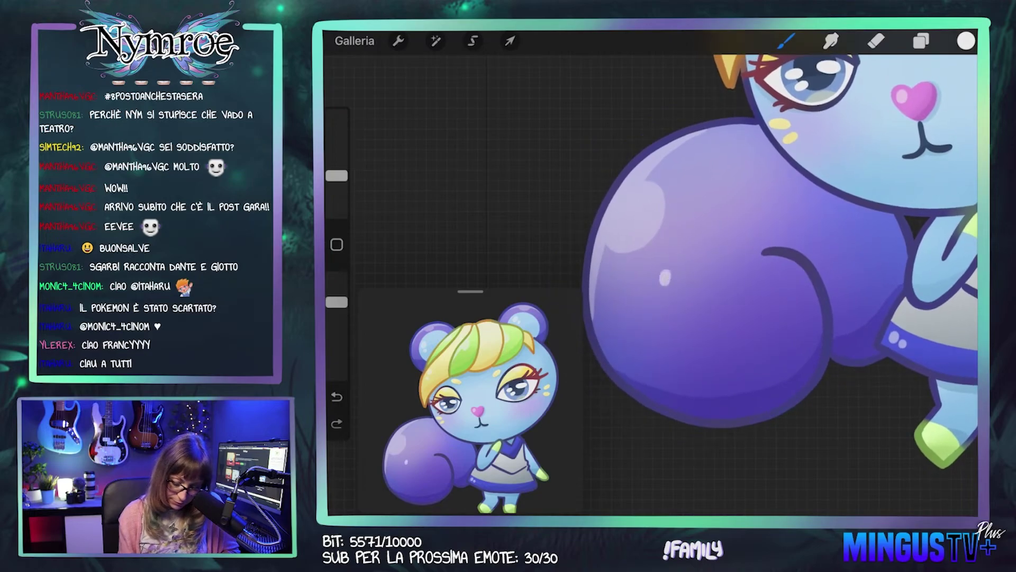
Step: Shrink the brush to about 12% and dab white speckle dots across the tail
{"action": "key", "text": "ctrl+z"}
{"action": "left_click_drag", "start_coordinate": [337, 175], "coordinate": [336, 177]}
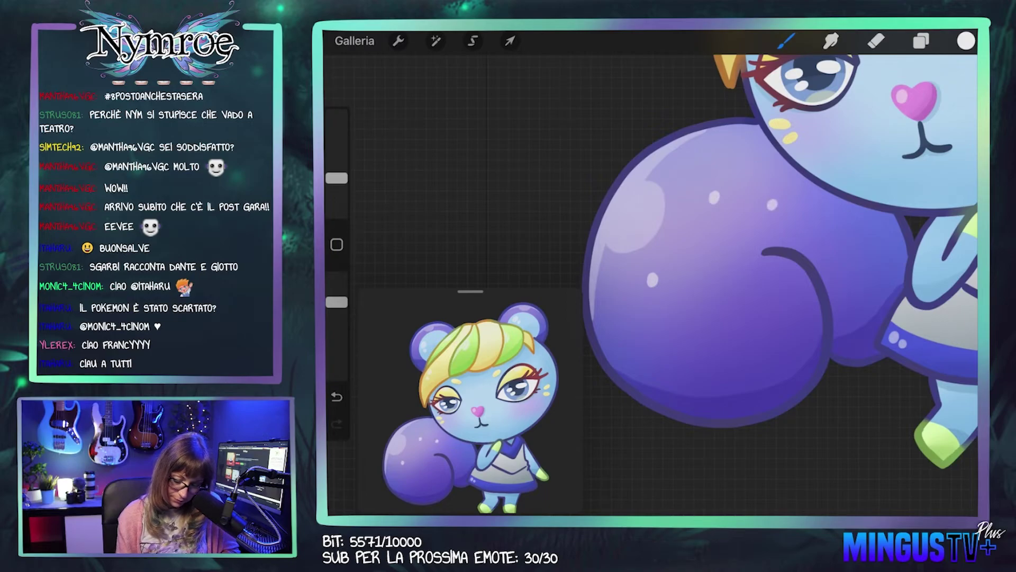
{"action": "key", "text": "ctrl+z"}
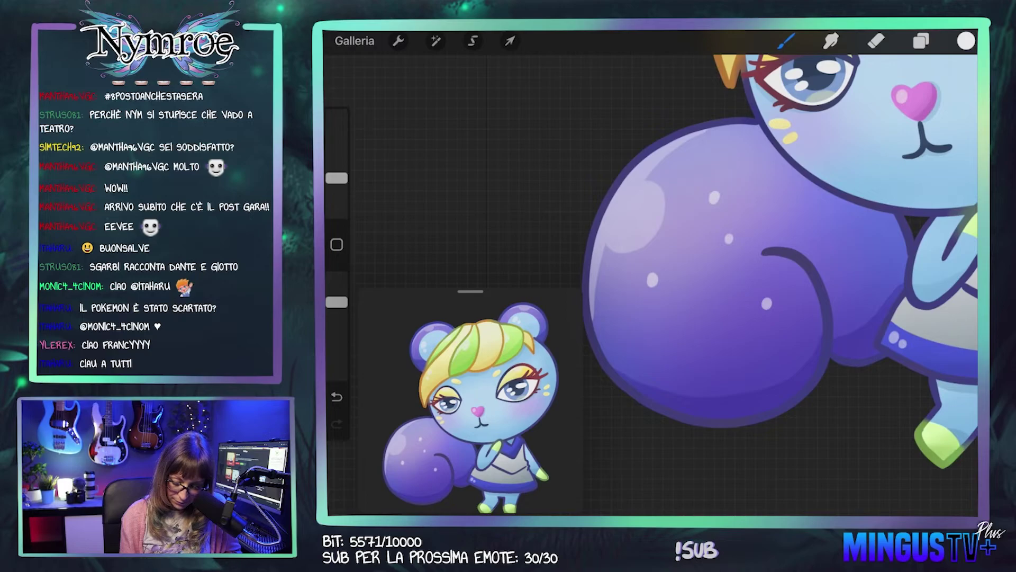
{"action": "left_click", "coordinate": [715, 324]}
{"action": "left_click", "coordinate": [655, 351]}
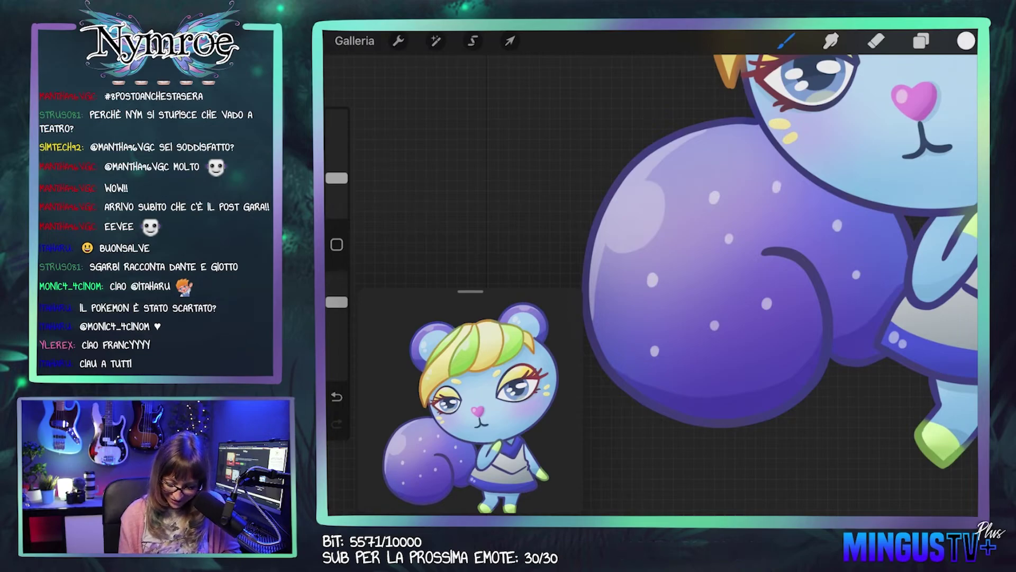
{"action": "left_click", "coordinate": [734, 369]}
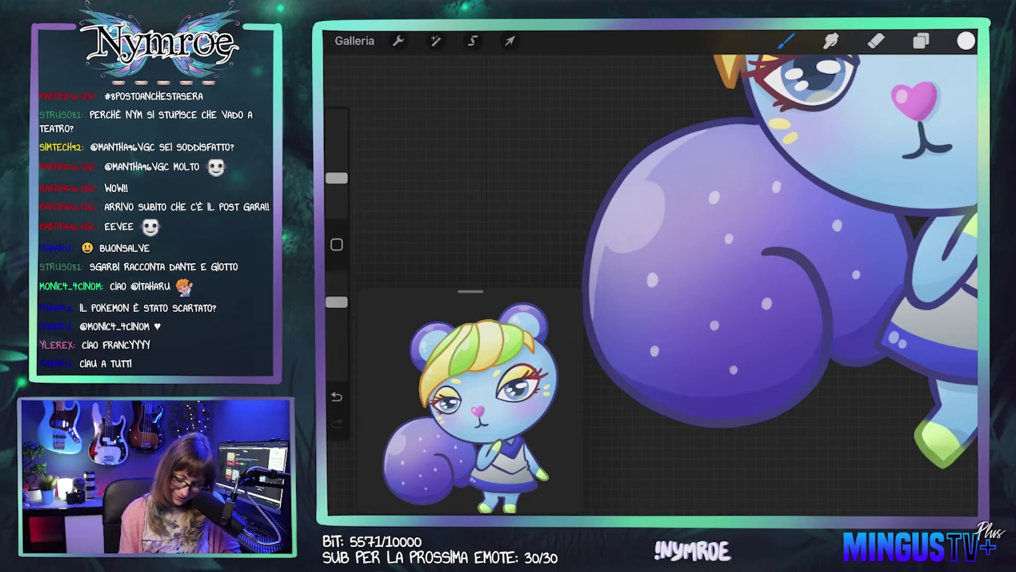
{"action": "left_click", "coordinate": [786, 41]}
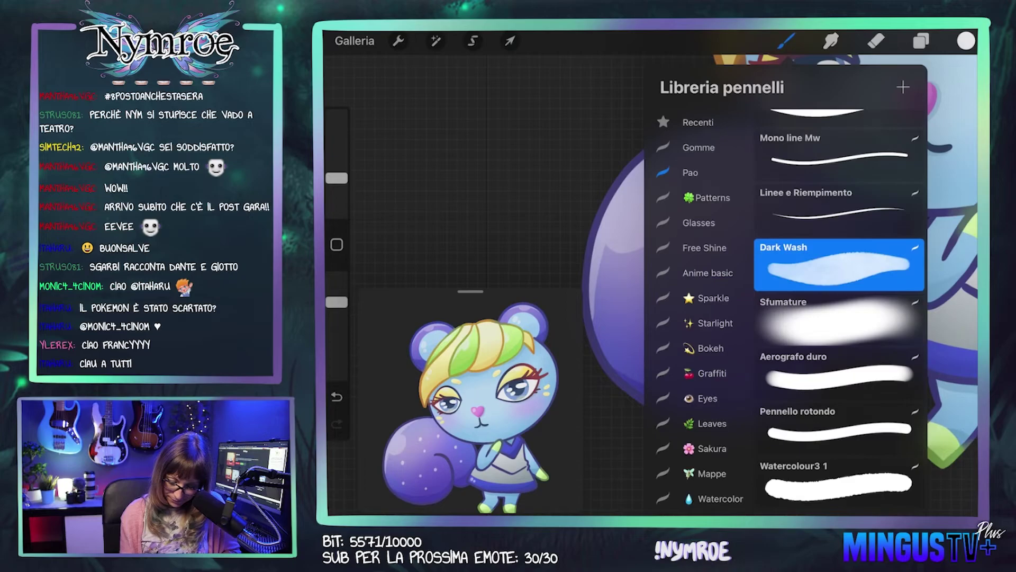
Step: Choose a sparkle brush from the Brush Library and glance at the layer list
{"action": "scroll", "coordinate": [839, 291], "scroll_direction": "down", "scroll_amount": 5}
{"action": "scroll", "coordinate": [839, 307], "scroll_direction": "down", "scroll_amount": 10}
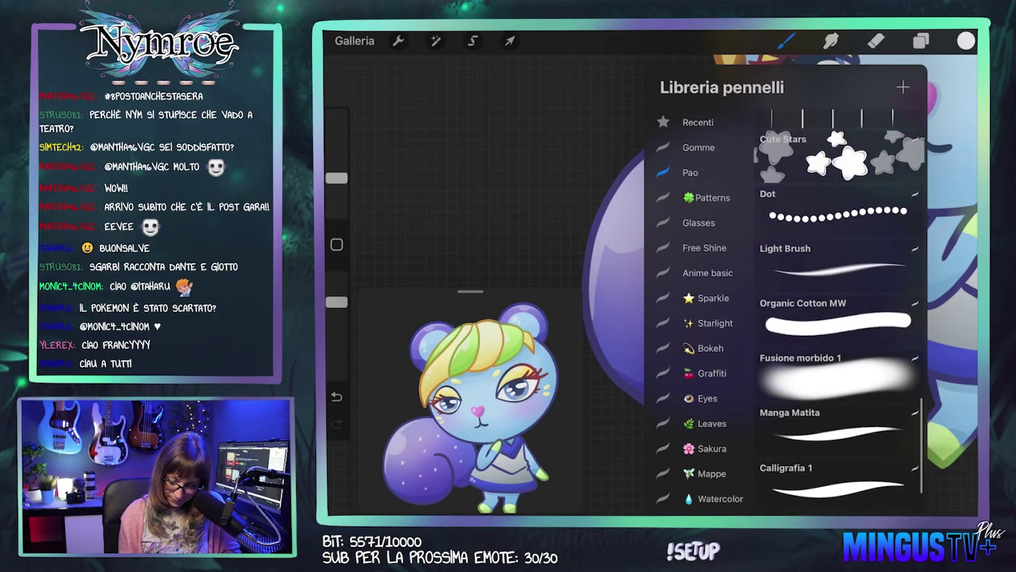
{"action": "scroll", "coordinate": [839, 307], "scroll_direction": "up", "scroll_amount": 5}
{"action": "left_click", "coordinate": [839, 235]}
{"action": "left_click", "coordinate": [785, 41]}
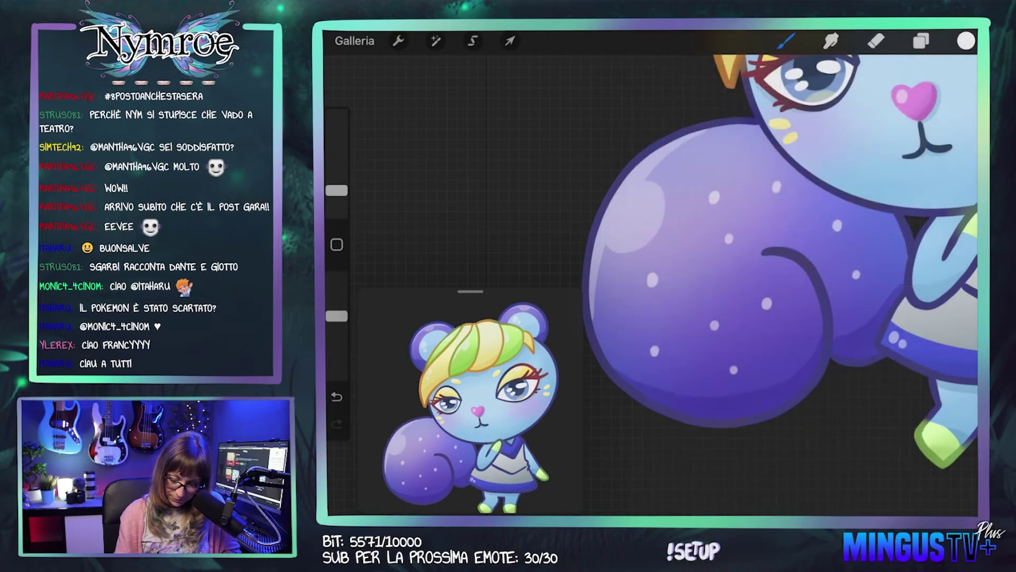
{"action": "left_click", "coordinate": [921, 40]}
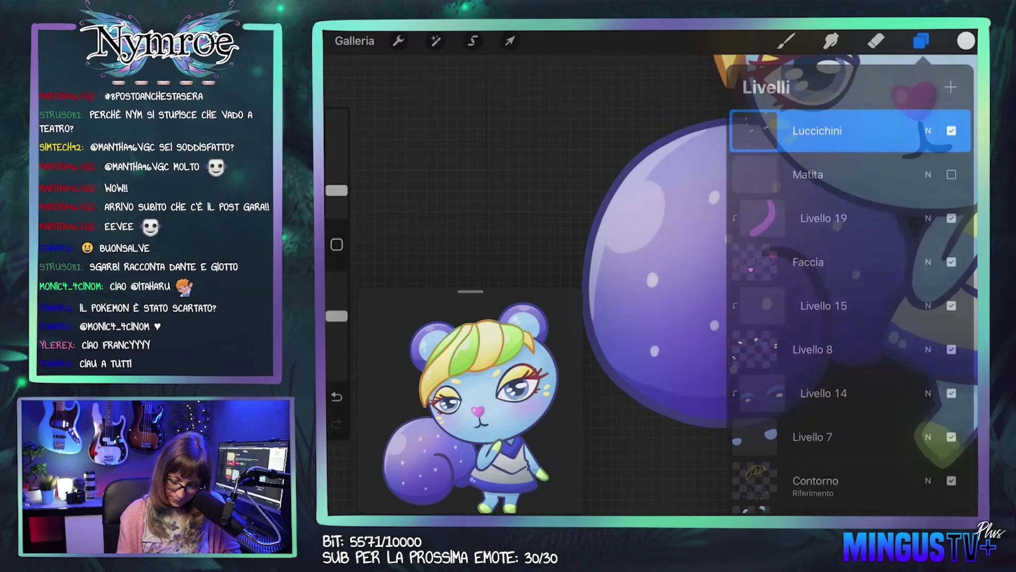
{"action": "left_click", "coordinate": [921, 41]}
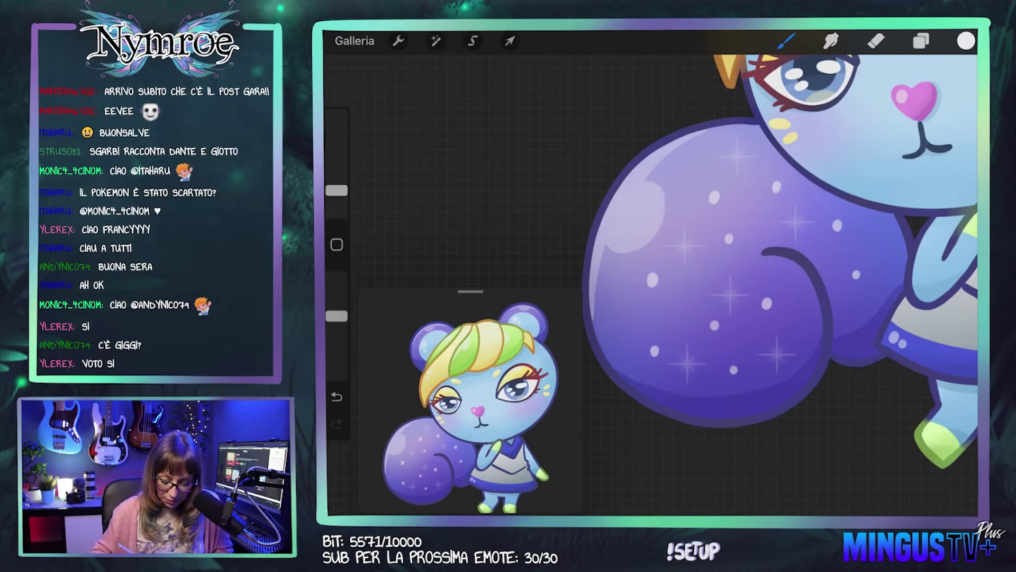
Step: Undo three sparkles, stamp a new one on the tail, and set brush size to 10%
{"action": "key", "text": "ctrl+z"}
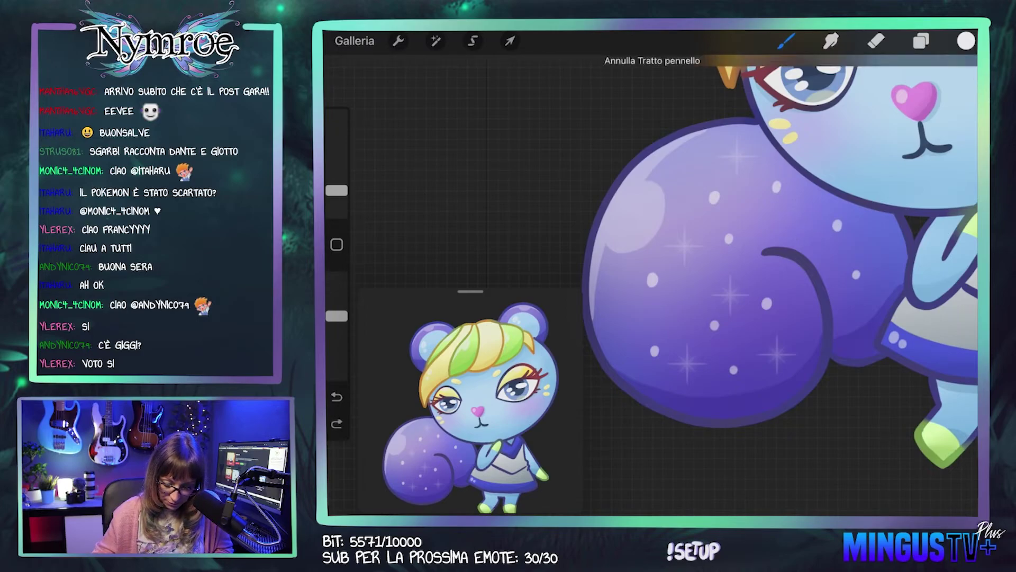
{"action": "key", "text": "ctrl+z"}
{"action": "key", "text": "ctrl+z"}
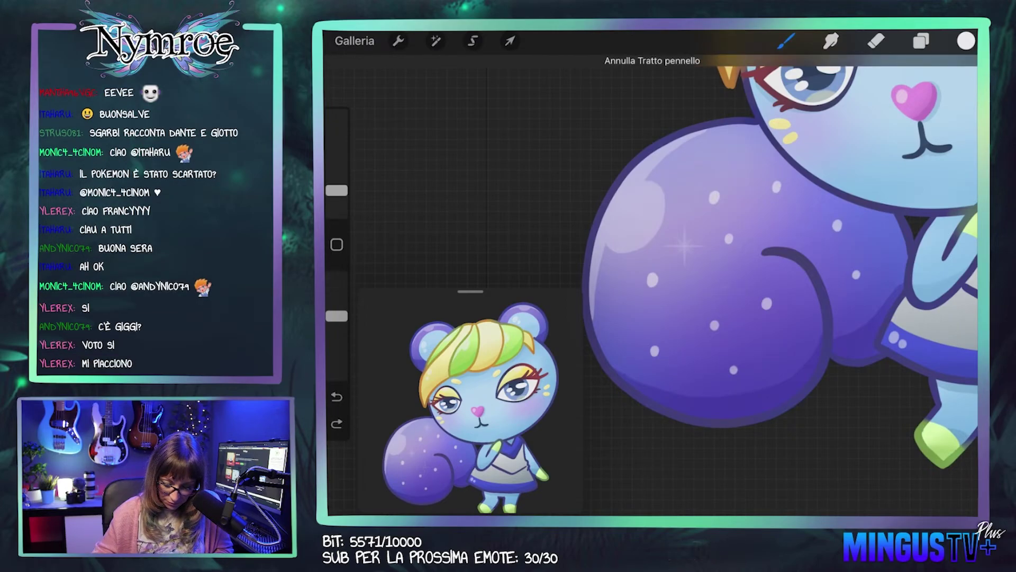
{"action": "key", "text": "ctrl+z"}
{"action": "key", "text": "ctrl+z"}
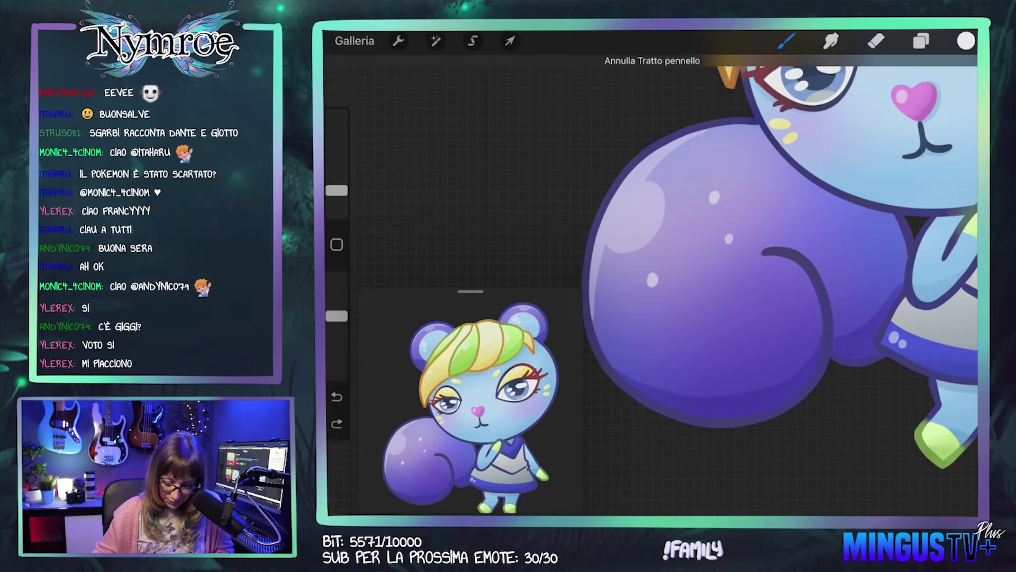
{"action": "scroll", "coordinate": [780, 272], "scroll_direction": "down", "scroll_amount": 1}
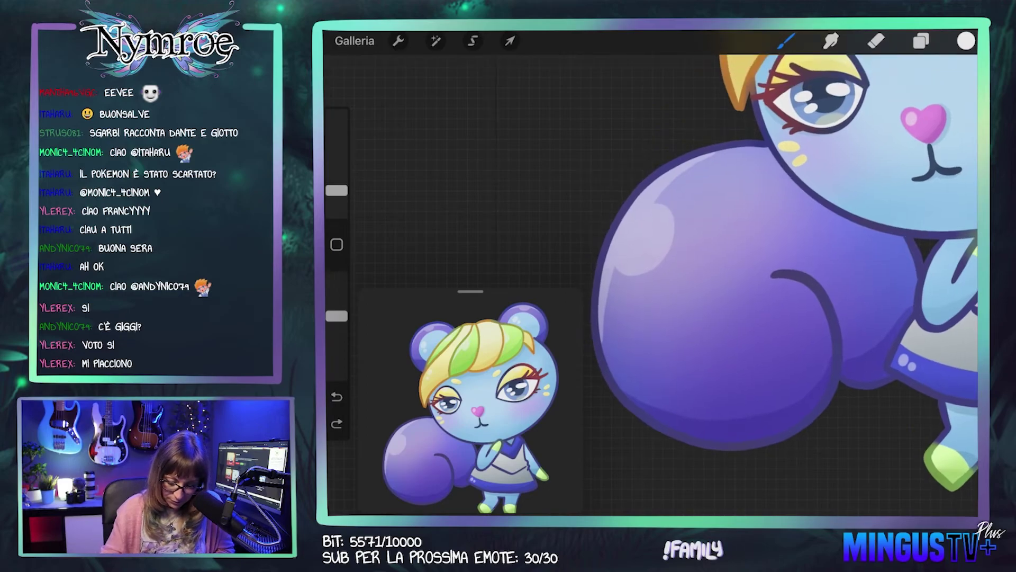
{"action": "scroll", "coordinate": [780, 272], "scroll_direction": "down", "scroll_amount": 1}
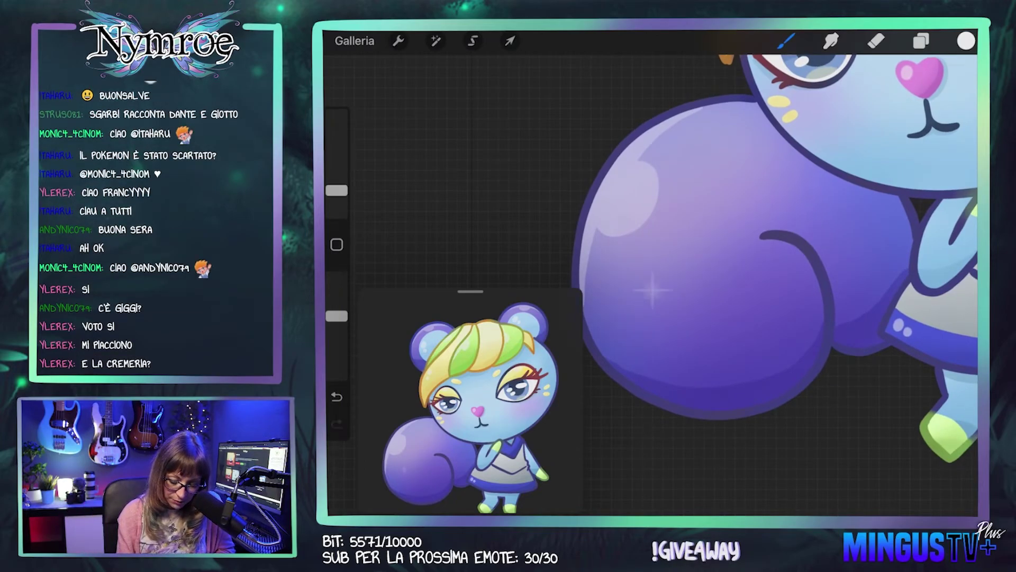
{"action": "left_click", "coordinate": [778, 317]}
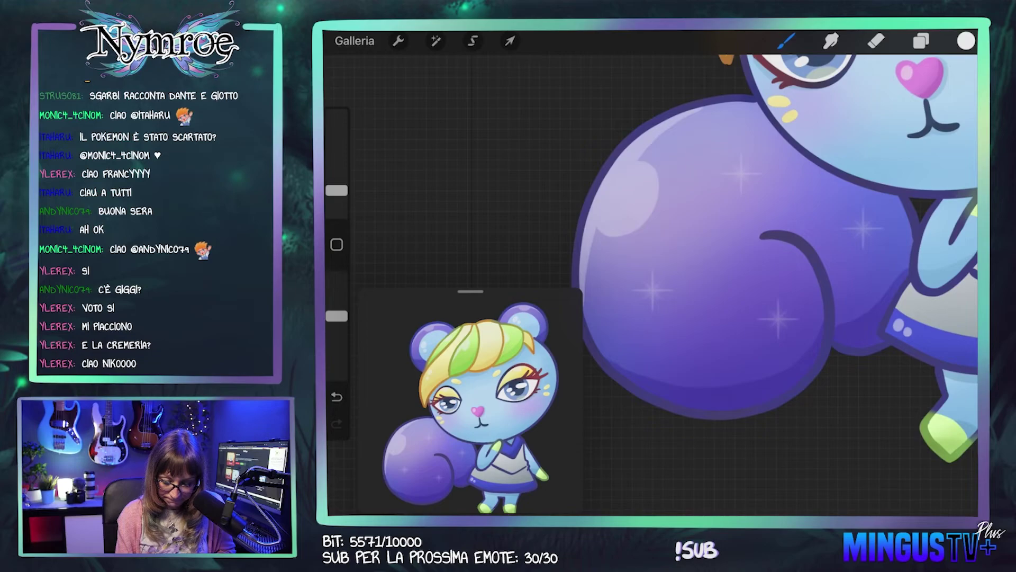
{"action": "left_click_drag", "start_coordinate": [336, 190], "coordinate": [337, 178]}
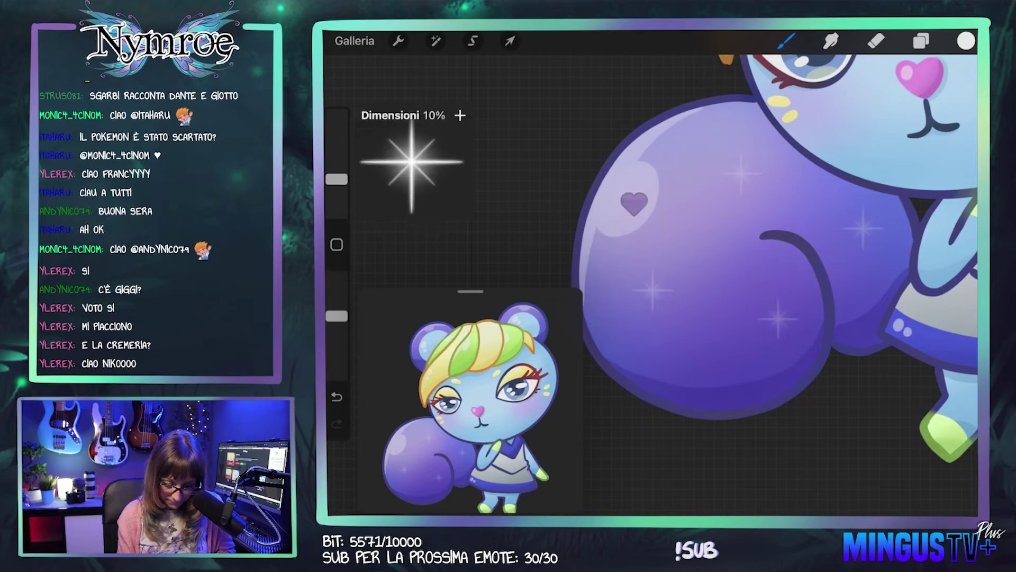
{"action": "left_click", "coordinate": [966, 41]}
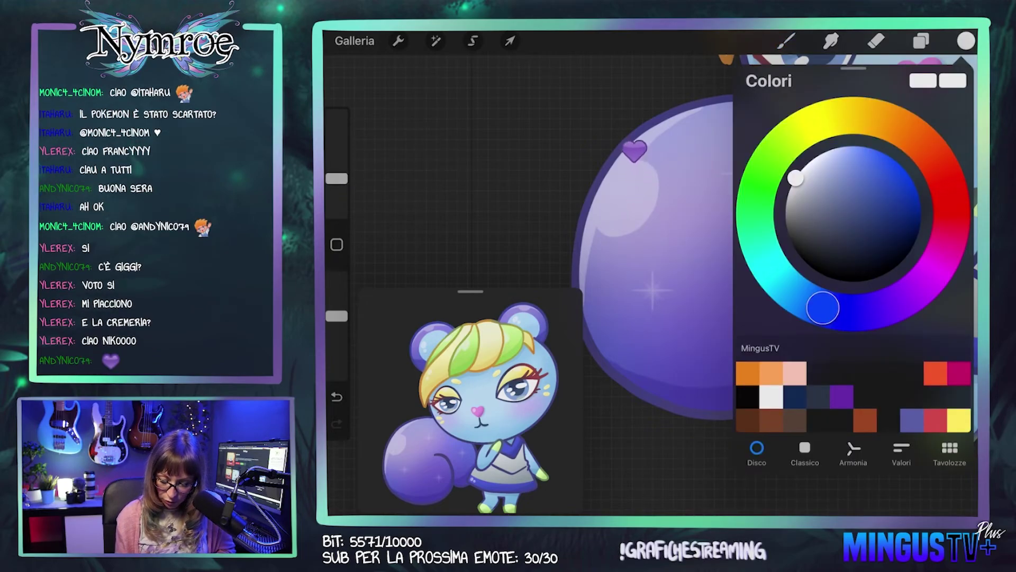
Step: Try a saturated magenta purple colour, then undo its stroke
{"action": "left_click", "coordinate": [908, 295]}
{"action": "left_click_drag", "start_coordinate": [908, 296], "coordinate": [918, 288]}
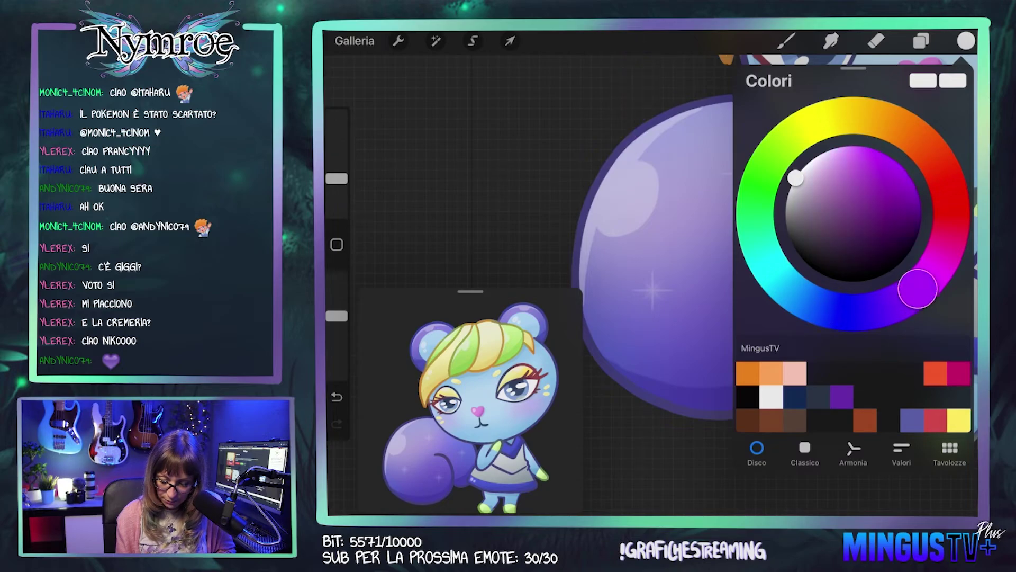
{"action": "left_click", "coordinate": [842, 158]}
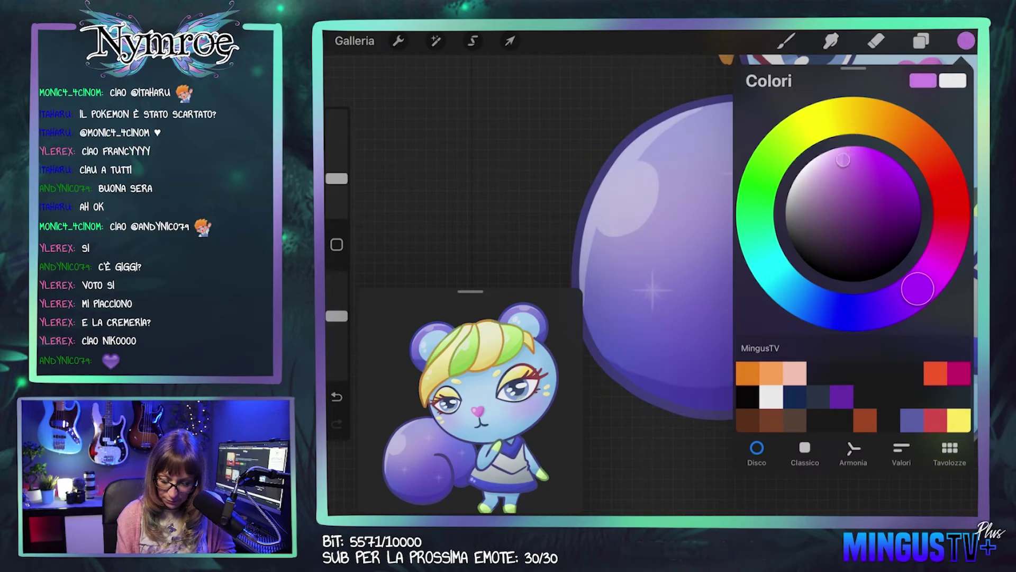
{"action": "left_click", "coordinate": [966, 41]}
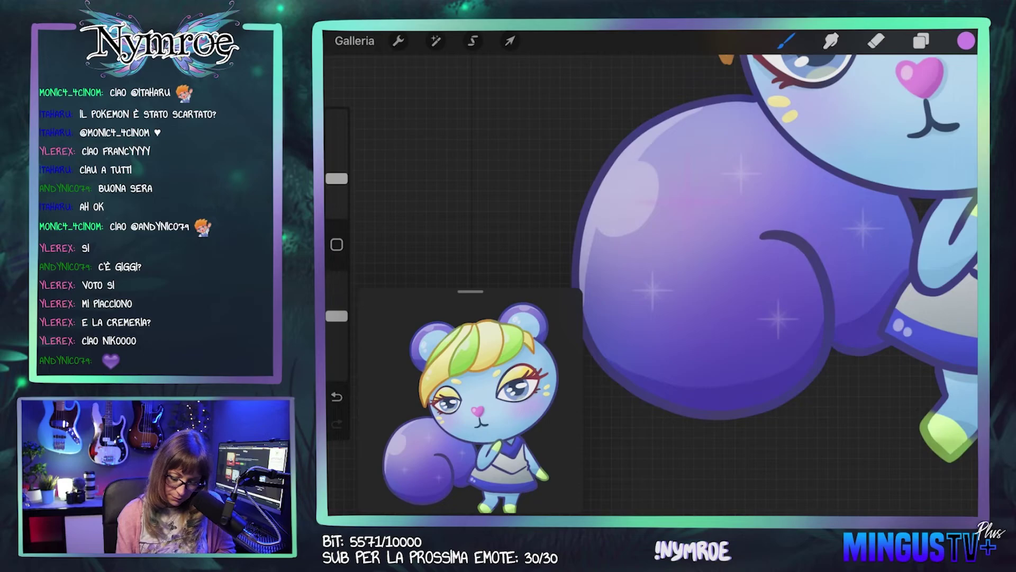
{"action": "key", "text": "ctrl+z"}
Step: Switch to white at about 76% opacity and stamp large sparkles on the tail
{"action": "left_click", "coordinate": [966, 41]}
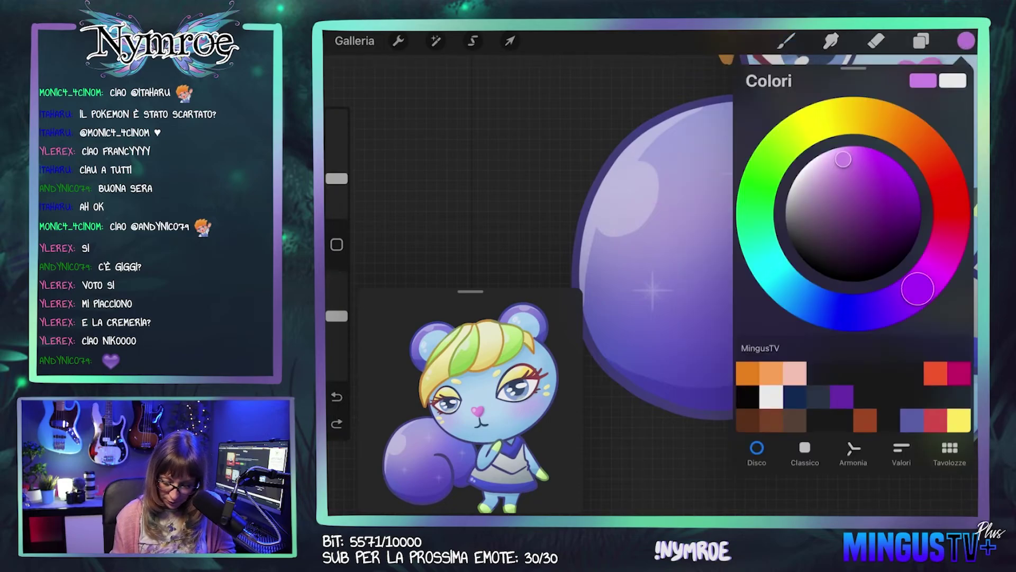
{"action": "left_click", "coordinate": [847, 194]}
{"action": "left_click", "coordinate": [966, 41]}
{"action": "left_click_drag", "start_coordinate": [337, 316], "coordinate": [336, 299]}
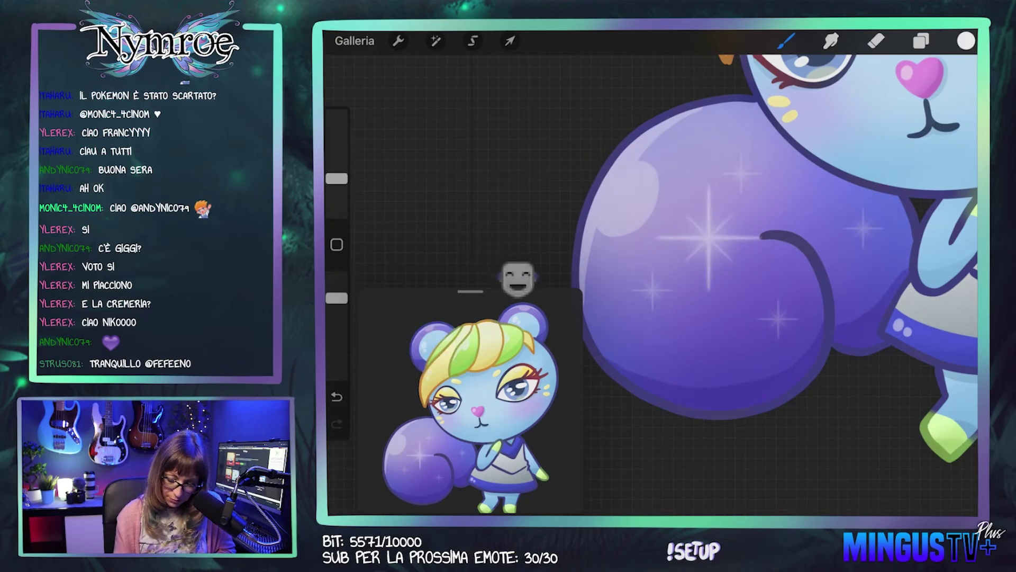
{"action": "key", "text": "ctrl+z"}
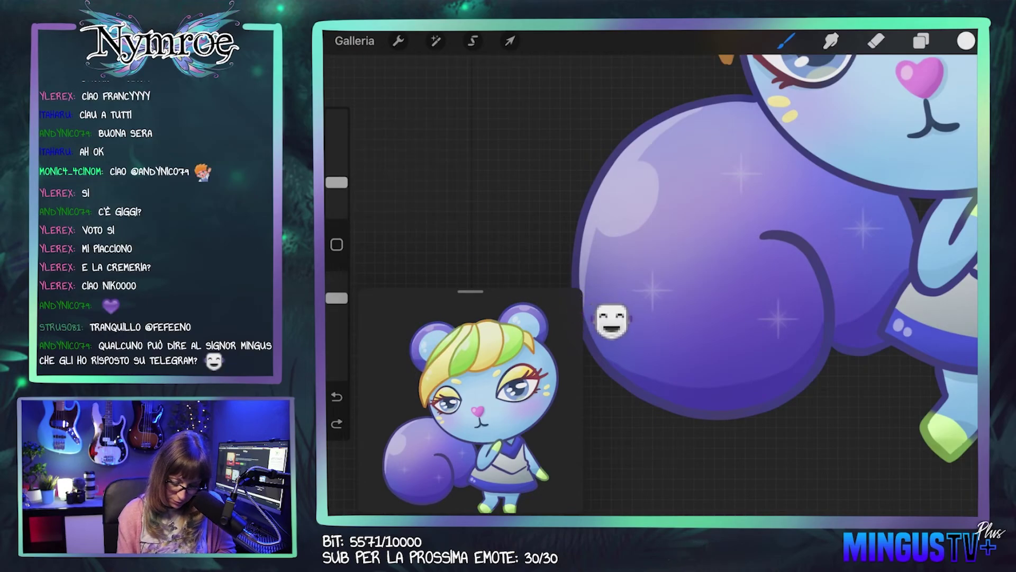
{"action": "left_click", "coordinate": [708, 249]}
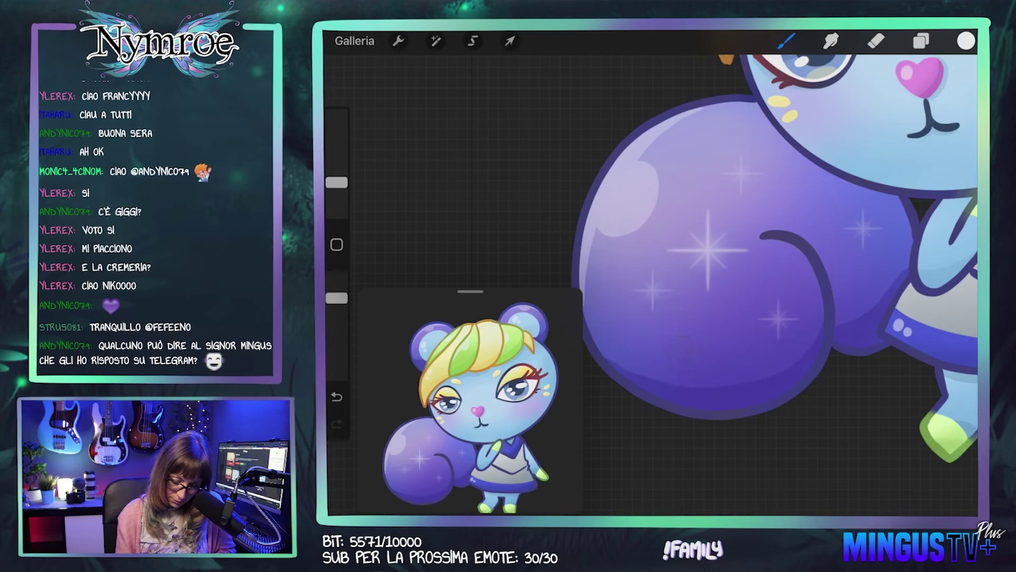
{"action": "left_click", "coordinate": [642, 353]}
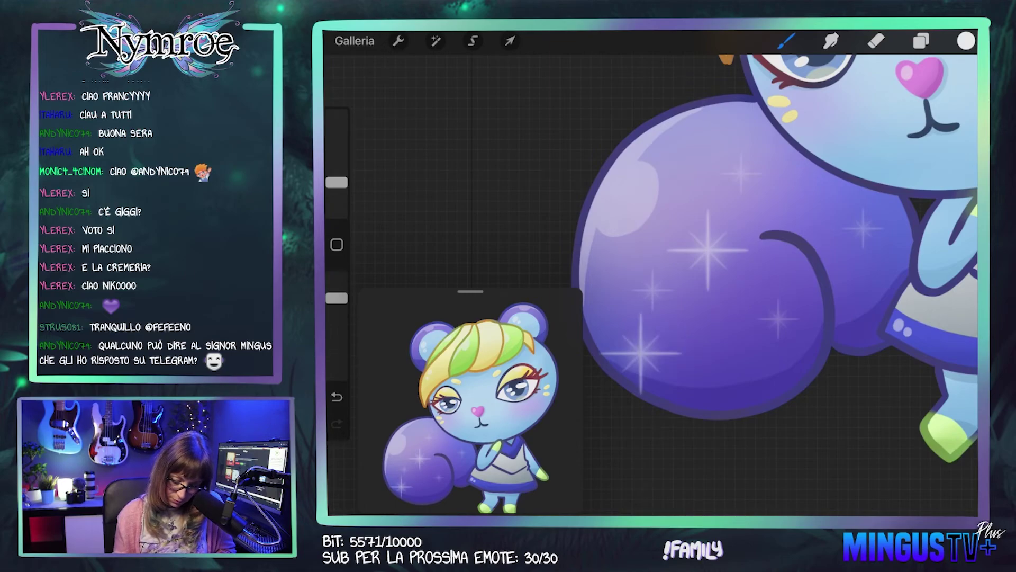
Step: Shrink the brush to 2% for tiny sparkles, undoing and redoing unwanted strokes
{"action": "key", "text": "ctrl+z"}
{"action": "left_click", "coordinate": [336, 182]}
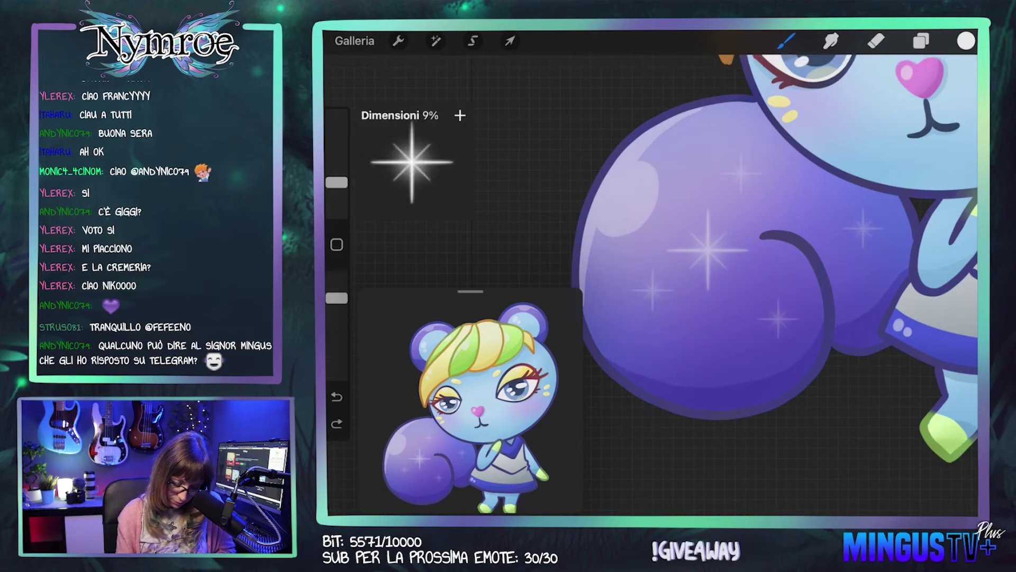
{"action": "left_click_drag", "start_coordinate": [336, 182], "coordinate": [337, 195]}
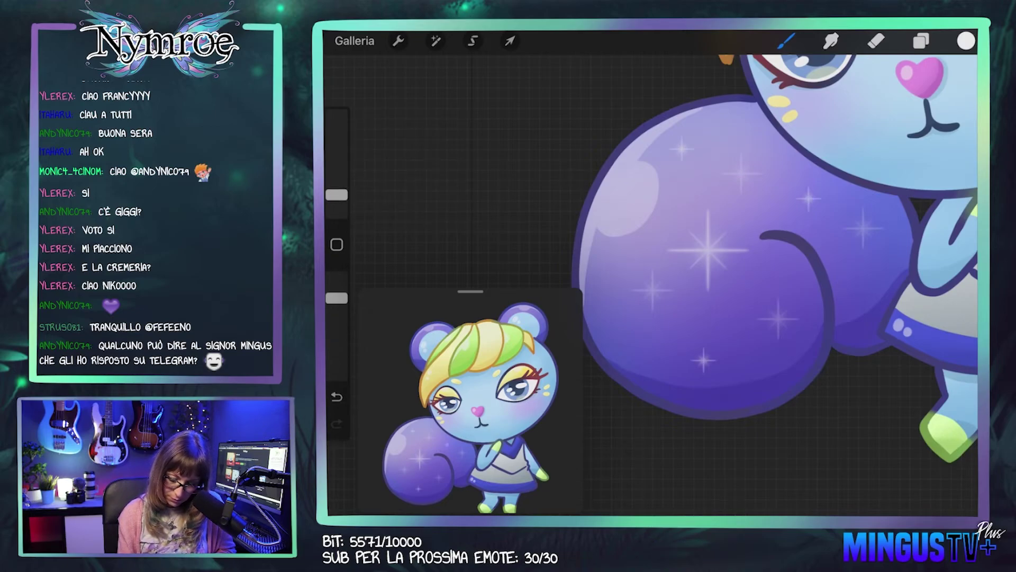
{"action": "left_click_drag", "start_coordinate": [336, 195], "coordinate": [337, 201]}
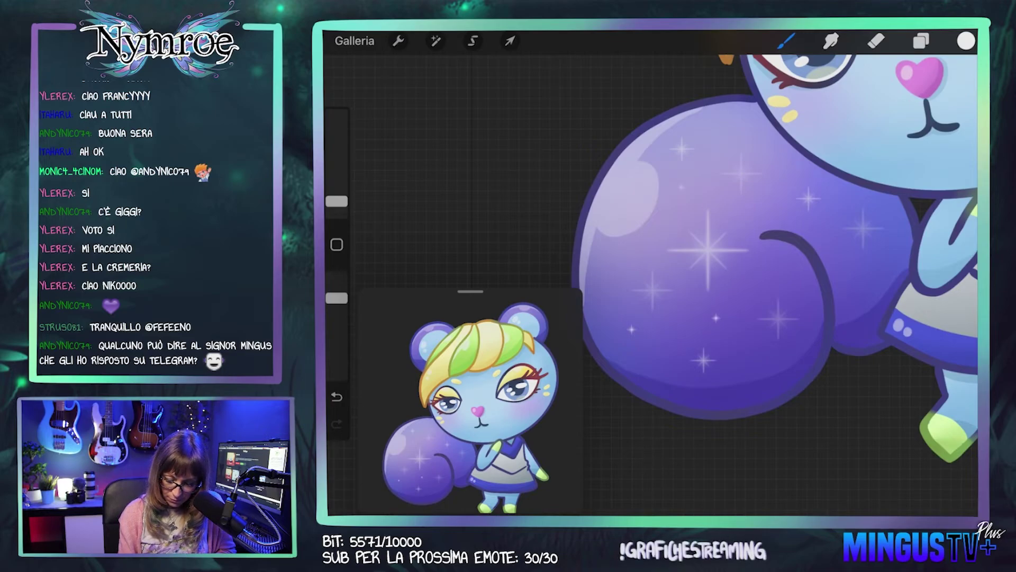
{"action": "key", "text": "ctrl+z"}
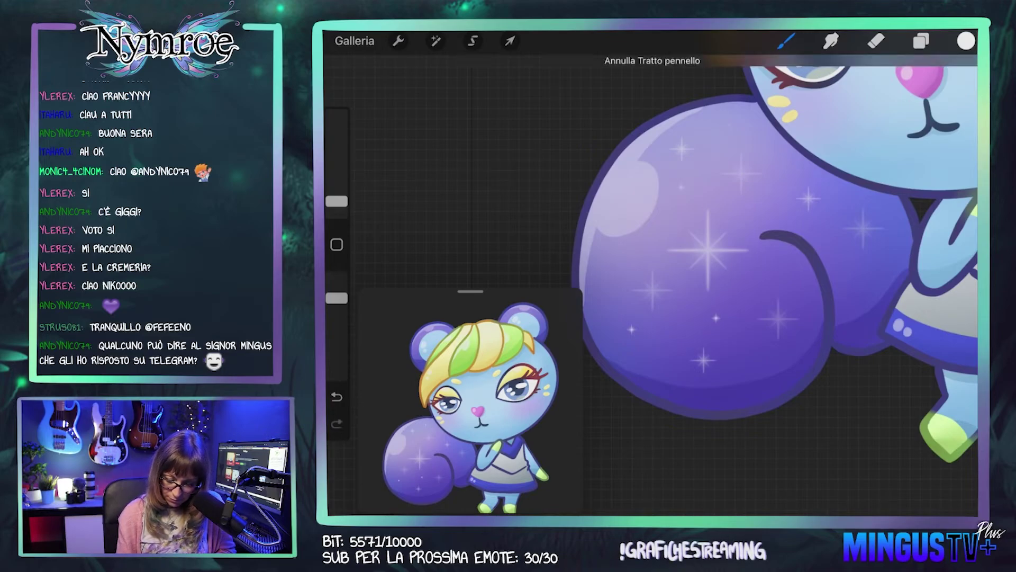
{"action": "key", "text": "ctrl+shift+z"}
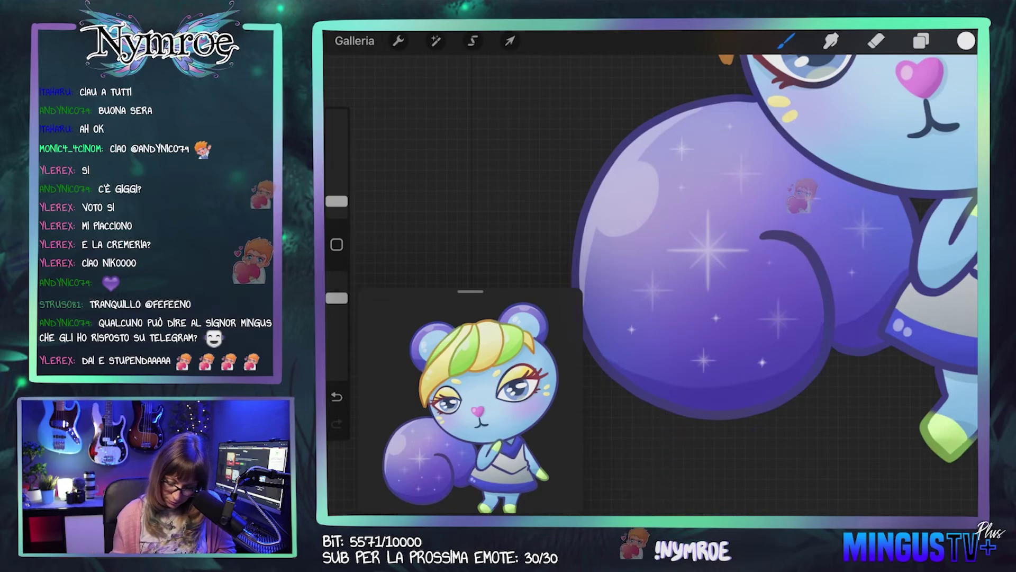
{"action": "key", "text": "ctrl+z"}
{"action": "scroll", "coordinate": [746, 260], "scroll_direction": "down", "scroll_amount": 2}
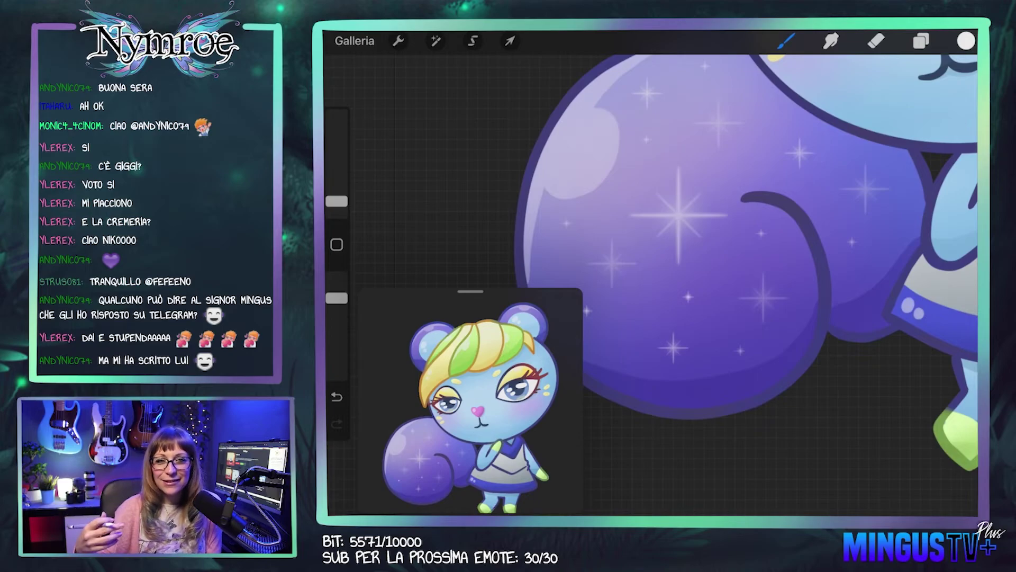
Step: Turn off Alpha Lock on the Faccia layer
{"action": "scroll", "coordinate": [763, 238], "scroll_direction": "down", "scroll_amount": 5}
{"action": "scroll", "coordinate": [762, 238], "scroll_direction": "down", "scroll_amount": 3}
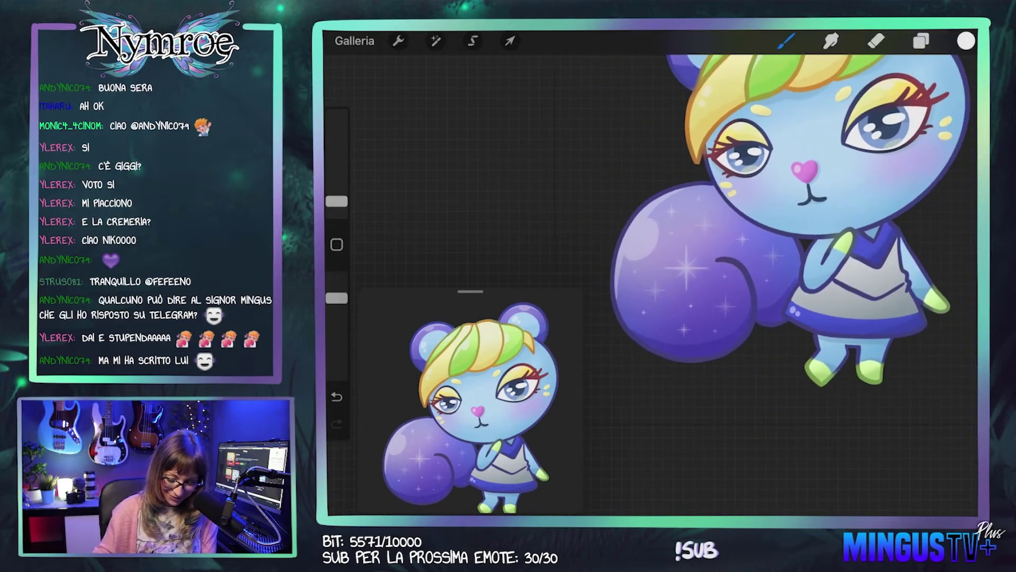
{"action": "scroll", "coordinate": [763, 222], "scroll_direction": "down", "scroll_amount": 2}
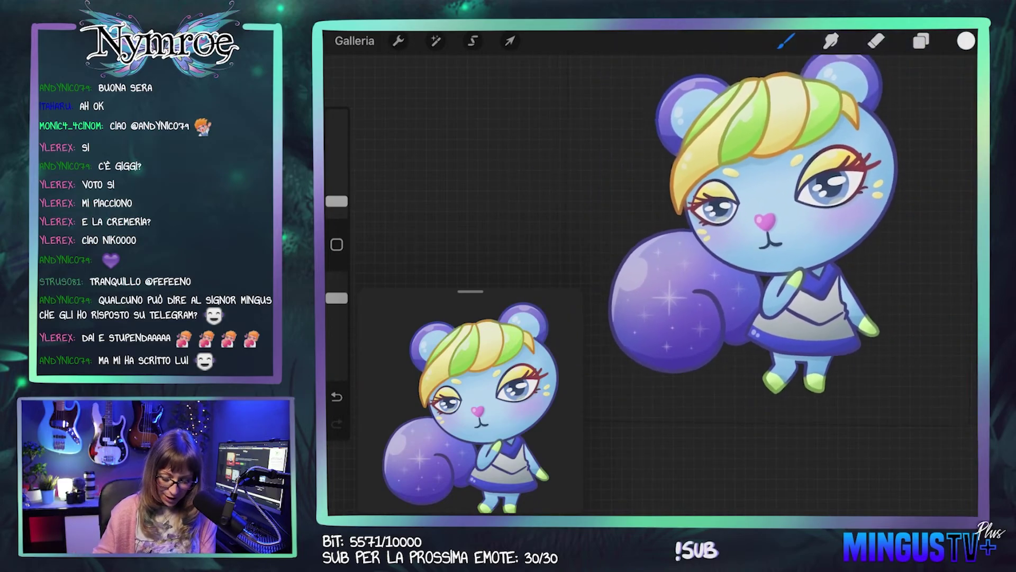
{"action": "left_click_drag", "start_coordinate": [763, 223], "coordinate": [762, 249]}
{"action": "left_click", "coordinate": [967, 41]}
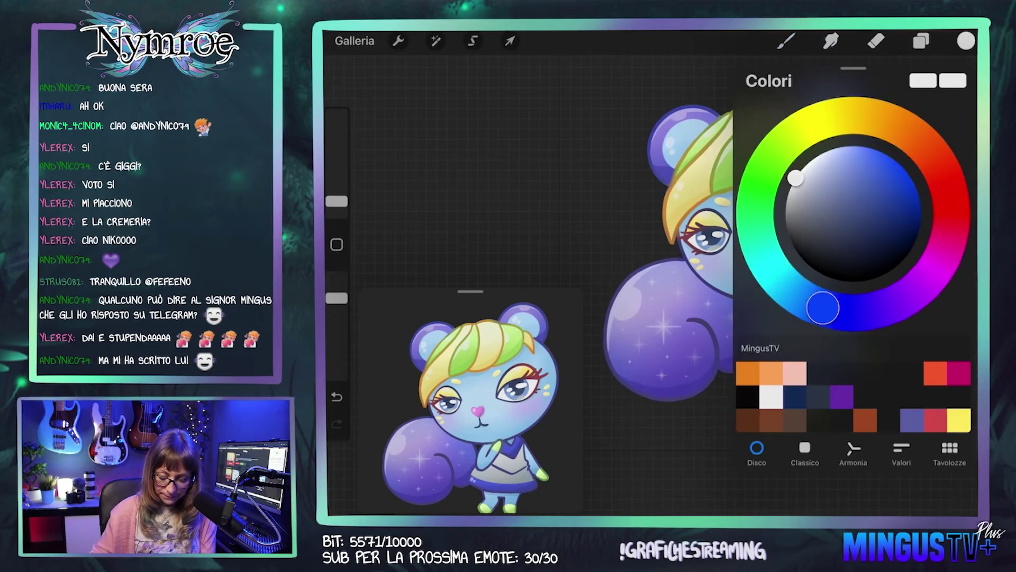
{"action": "left_click", "coordinate": [966, 41]}
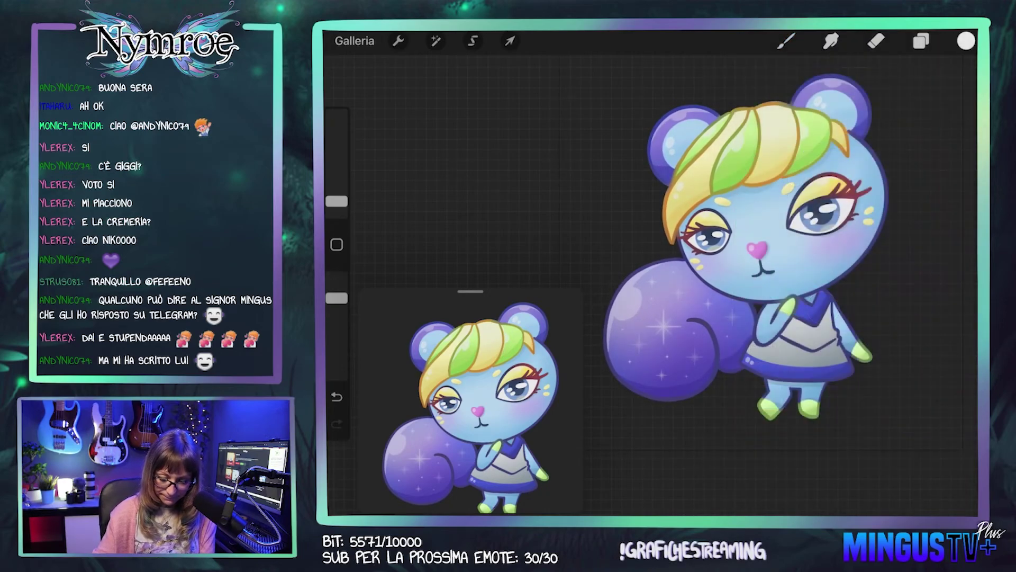
{"action": "left_click", "coordinate": [921, 40]}
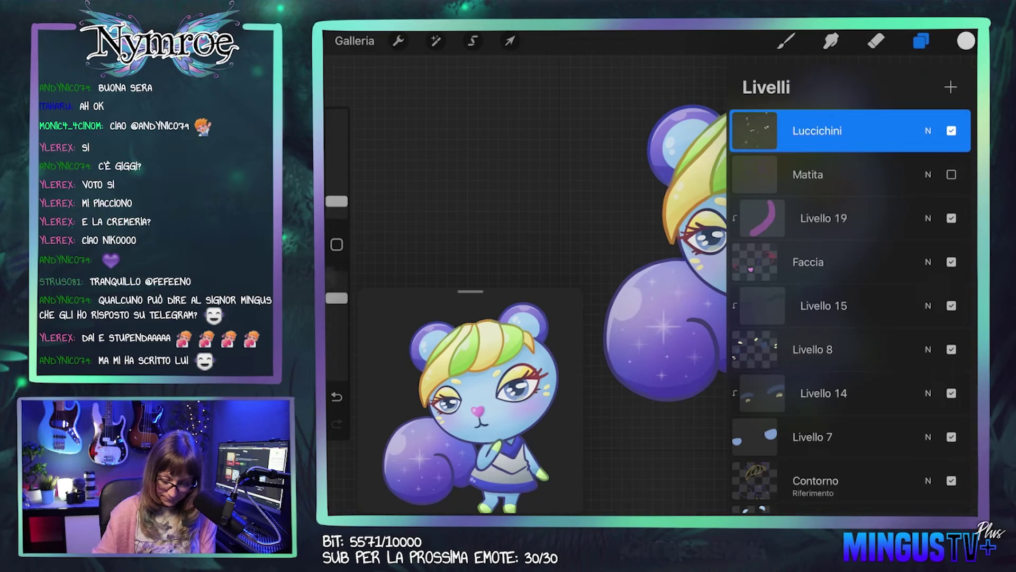
{"action": "left_click", "coordinate": [808, 261]}
{"action": "left_click", "coordinate": [809, 261]}
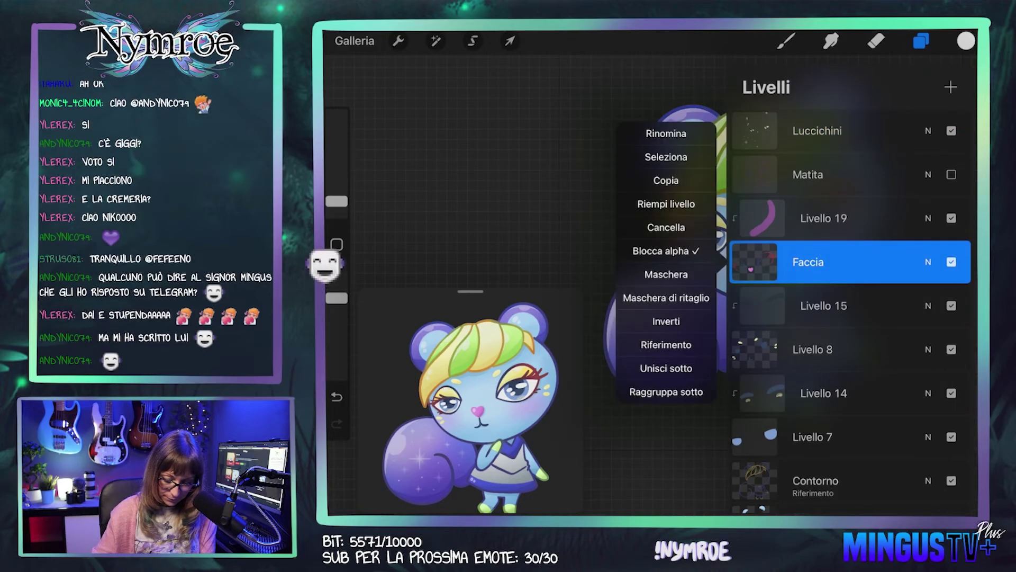
{"action": "left_click", "coordinate": [664, 251]}
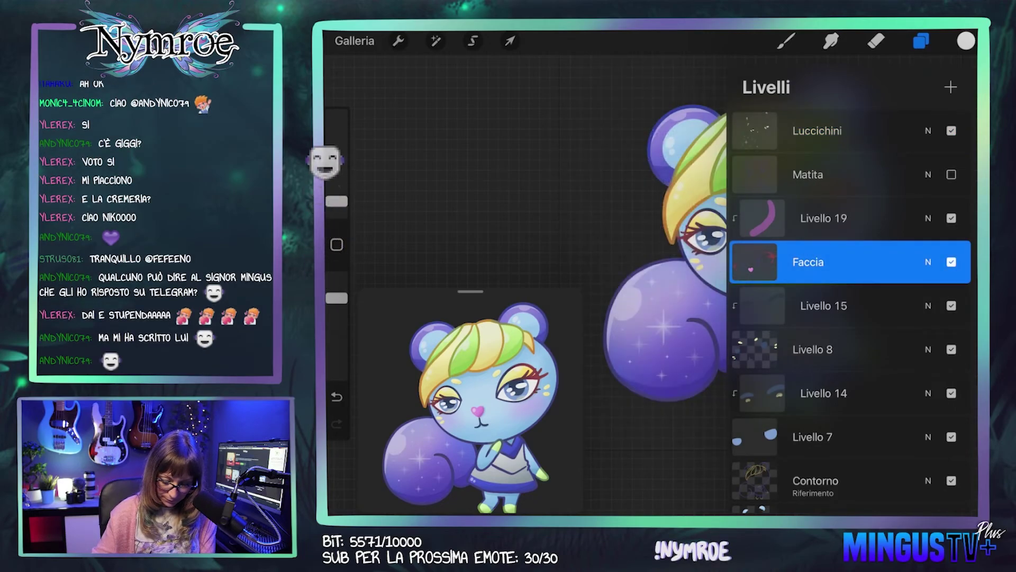
Step: Merge the Faccia layer down with Livello 19
{"action": "left_click", "coordinate": [786, 41]}
{"action": "left_click", "coordinate": [921, 41]}
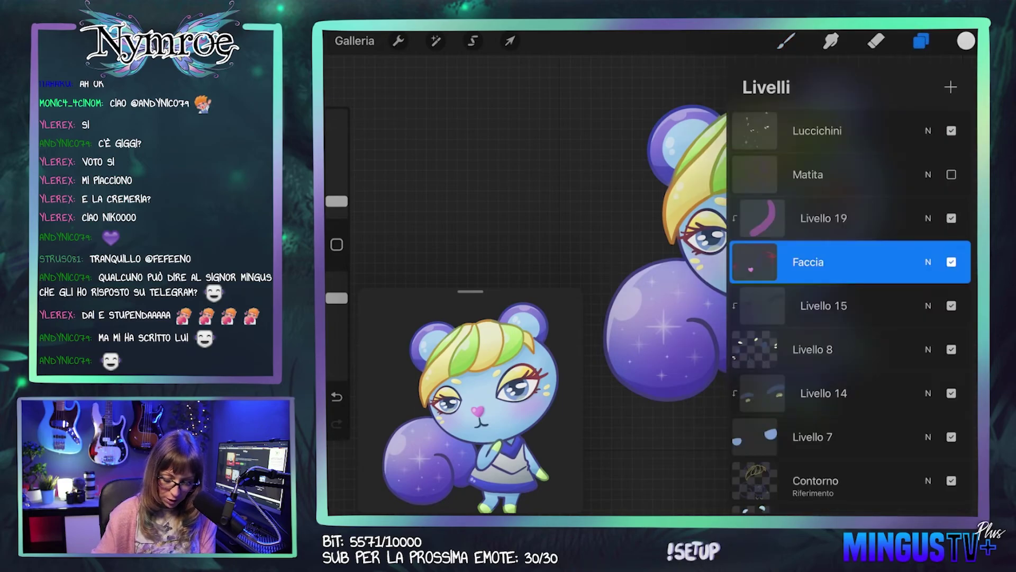
{"action": "left_click_drag", "start_coordinate": [809, 265], "coordinate": [808, 218]}
Step: Add a new empty layer above the Bozza sketch layer, then undo the last stroke
{"action": "scroll", "coordinate": [850, 307], "scroll_direction": "down", "scroll_amount": 10}
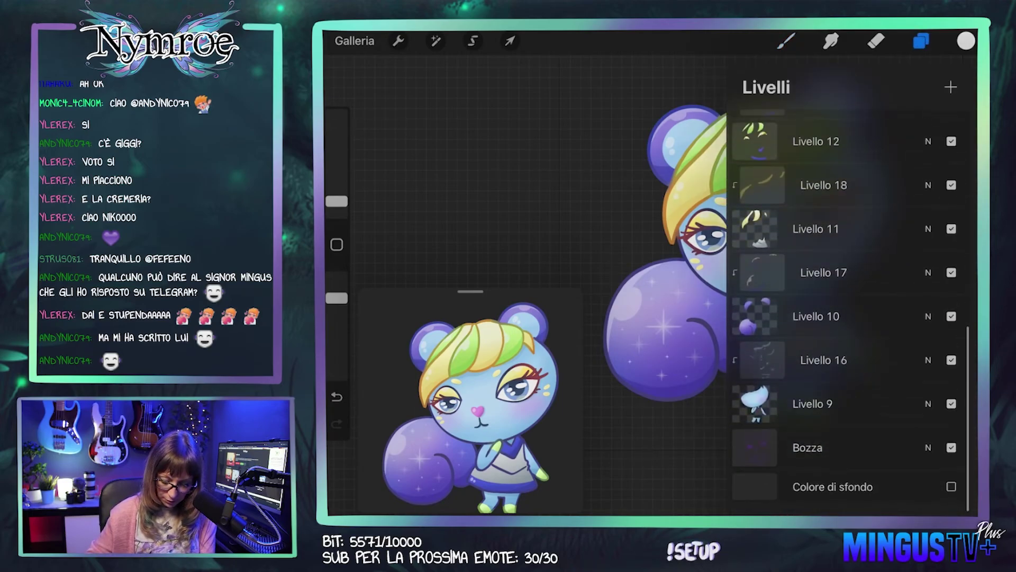
{"action": "left_click", "coordinate": [807, 457]}
{"action": "left_click", "coordinate": [951, 87]}
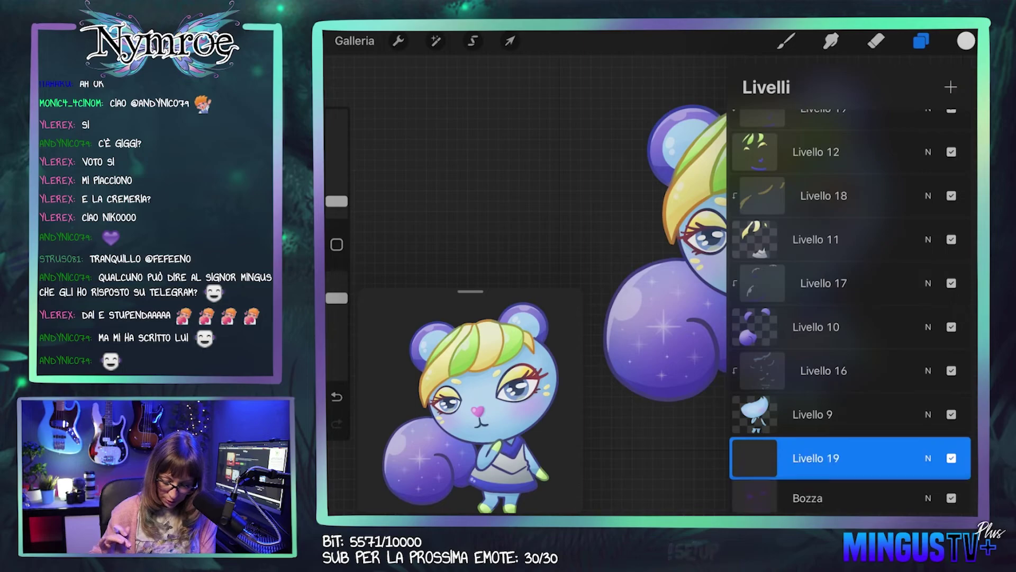
{"action": "left_click", "coordinate": [921, 41]}
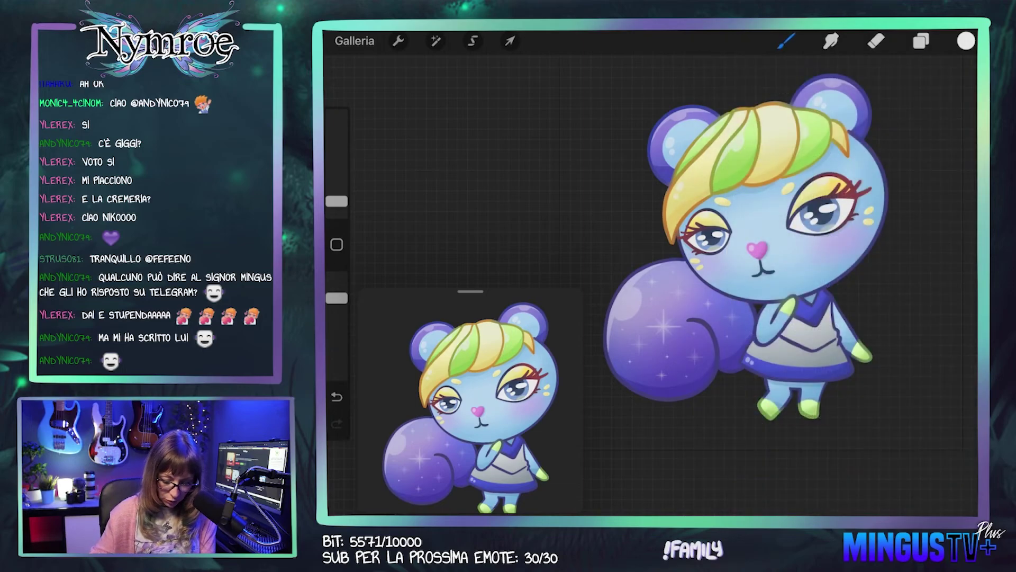
{"action": "scroll", "coordinate": [778, 302], "scroll_direction": "up", "scroll_amount": 2}
{"action": "scroll", "coordinate": [778, 302], "scroll_direction": "up", "scroll_amount": 3}
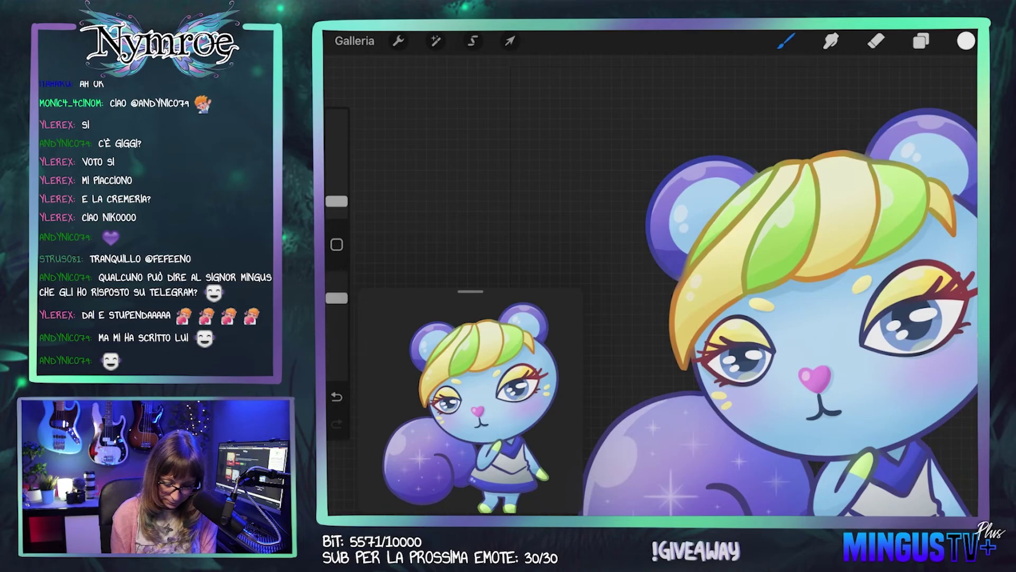
{"action": "key", "text": "ctrl+z"}
Step: Select the Pennello rotondo brush from the brush library
{"action": "left_click", "coordinate": [786, 41]}
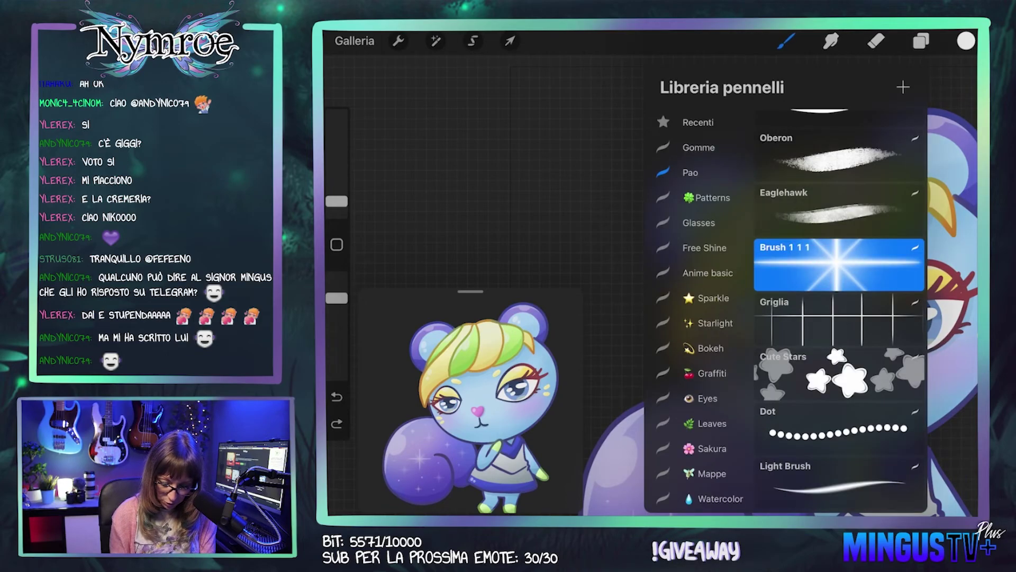
{"action": "scroll", "coordinate": [839, 313], "scroll_direction": "up", "scroll_amount": 5}
{"action": "scroll", "coordinate": [839, 312], "scroll_direction": "up", "scroll_amount": 5}
{"action": "scroll", "coordinate": [839, 312], "scroll_direction": "up", "scroll_amount": 3}
{"action": "scroll", "coordinate": [839, 312], "scroll_direction": "down", "scroll_amount": 4}
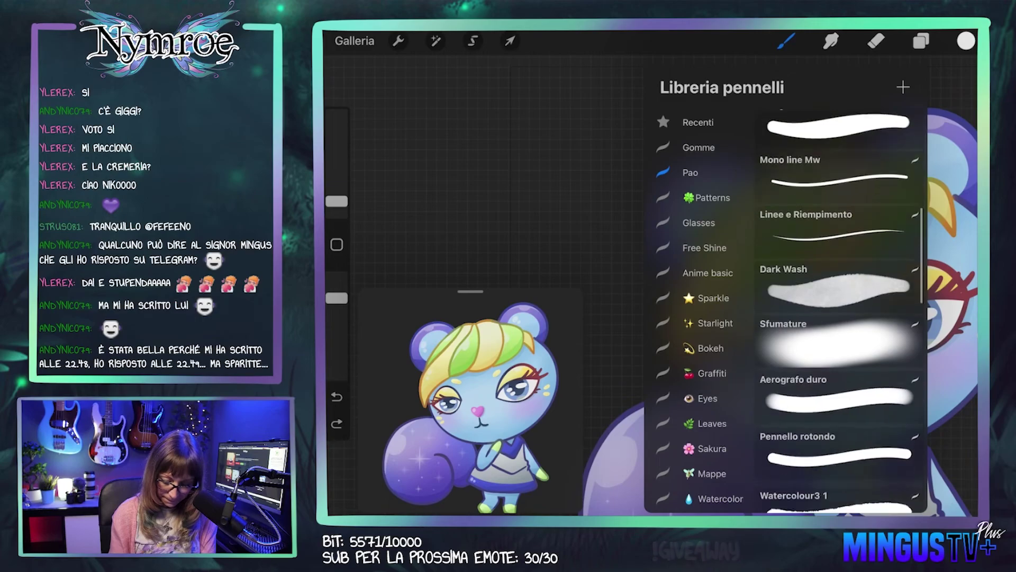
{"action": "scroll", "coordinate": [839, 310], "scroll_direction": "down", "scroll_amount": 2}
{"action": "scroll", "coordinate": [839, 311], "scroll_direction": "down", "scroll_amount": 3}
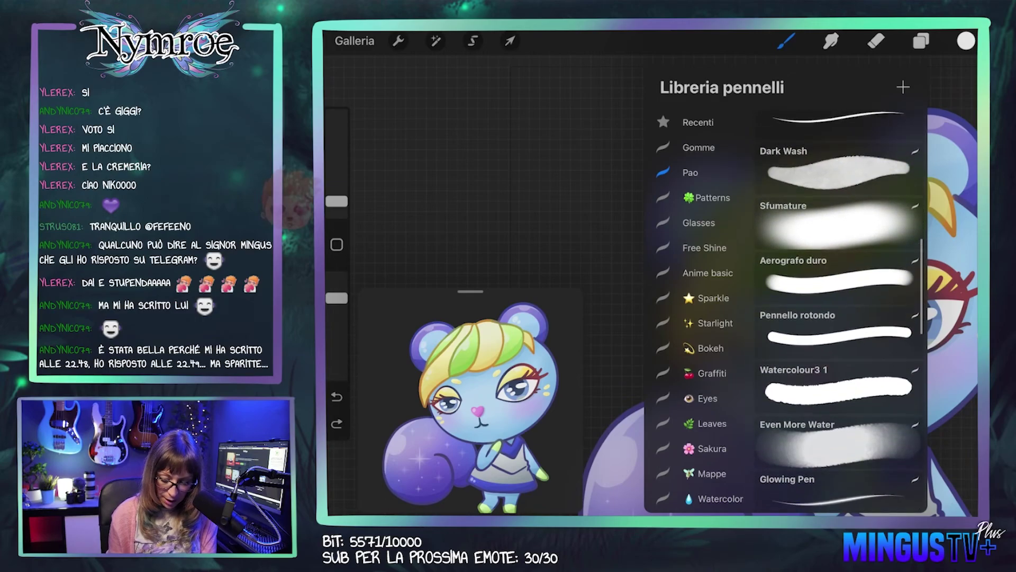
{"action": "left_click", "coordinate": [839, 328]}
{"action": "left_click", "coordinate": [786, 41]}
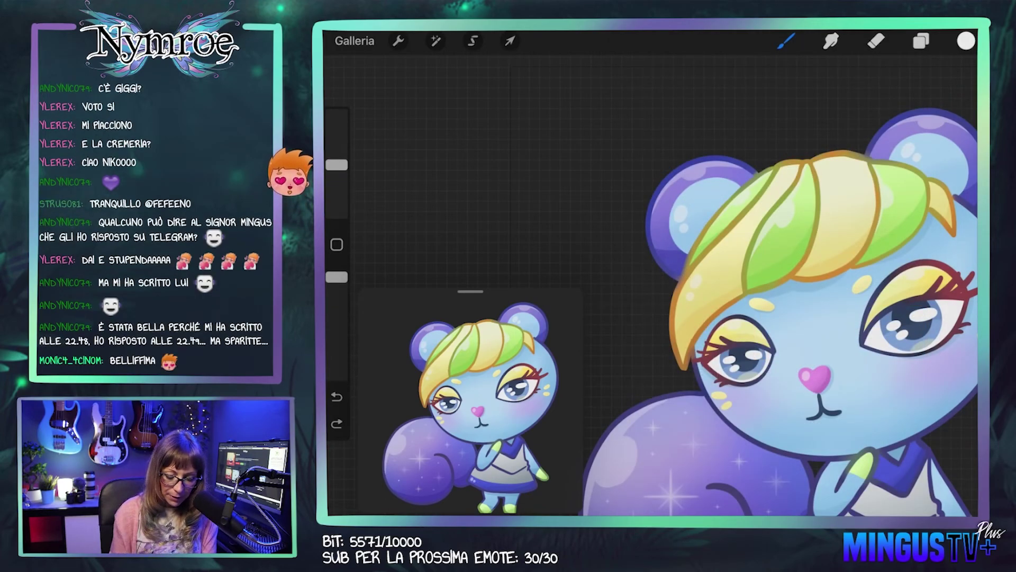
{"action": "scroll", "coordinate": [778, 307], "scroll_direction": "up", "scroll_amount": 2}
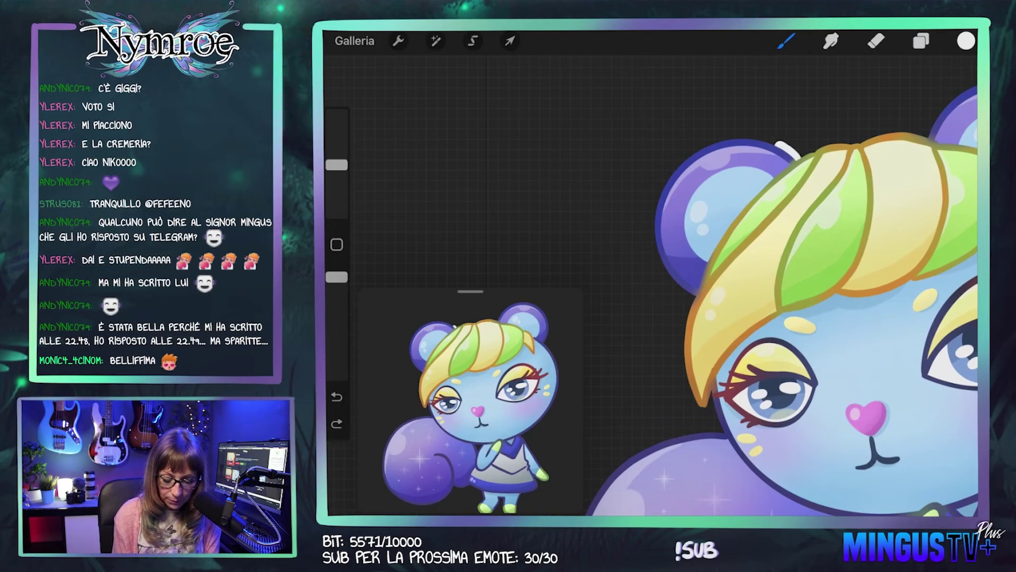
Step: Undo the stray ear stroke, enlarge the brush to 32%, and discard misshapen trial ear outlines
{"action": "key", "text": "ctrl+z"}
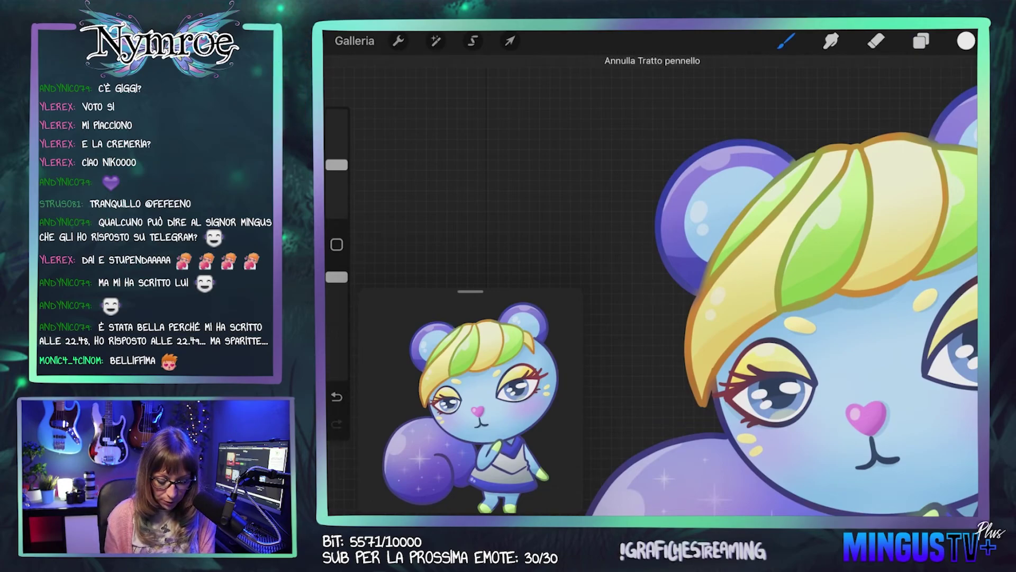
{"action": "left_click_drag", "start_coordinate": [337, 164], "coordinate": [337, 149]}
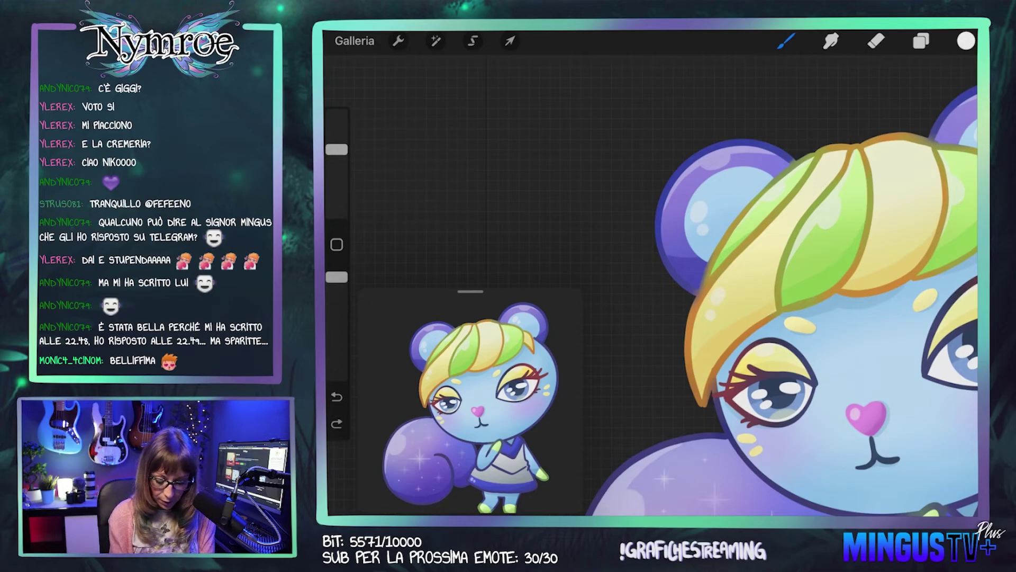
{"action": "mouse_move", "coordinate": [741, 132]}
{"action": "left_mouse_down"}
{"action": "mouse_move", "coordinate": [680, 159]}
{"action": "mouse_move", "coordinate": [648, 225]}
{"action": "mouse_move", "coordinate": [662, 281]}
{"action": "mouse_move", "coordinate": [694, 303]}
{"action": "mouse_move", "coordinate": [736, 128]}
{"action": "left_mouse_up"}
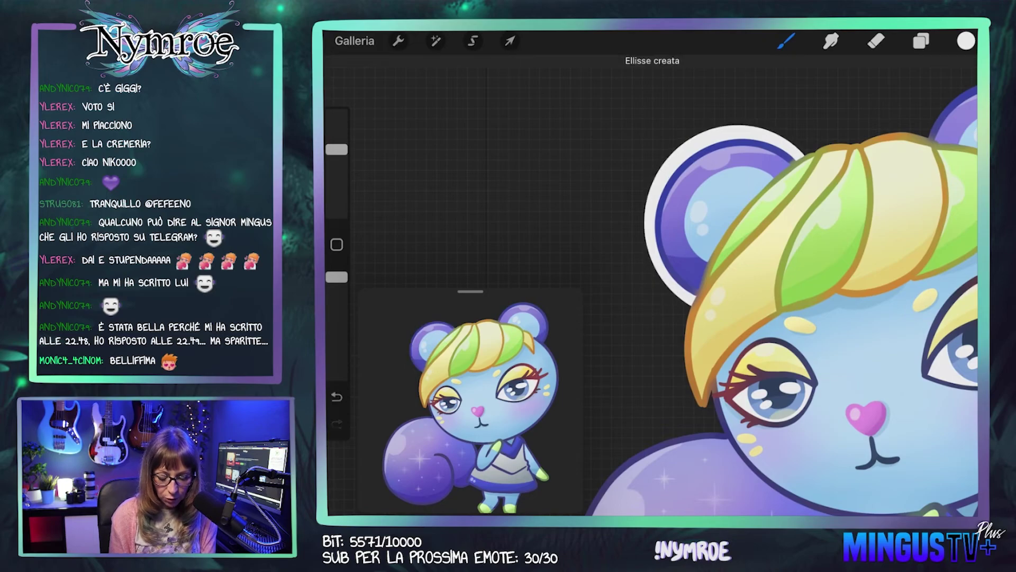
{"action": "key", "text": "ctrl+z"}
{"action": "key", "text": "ctrl+z"}
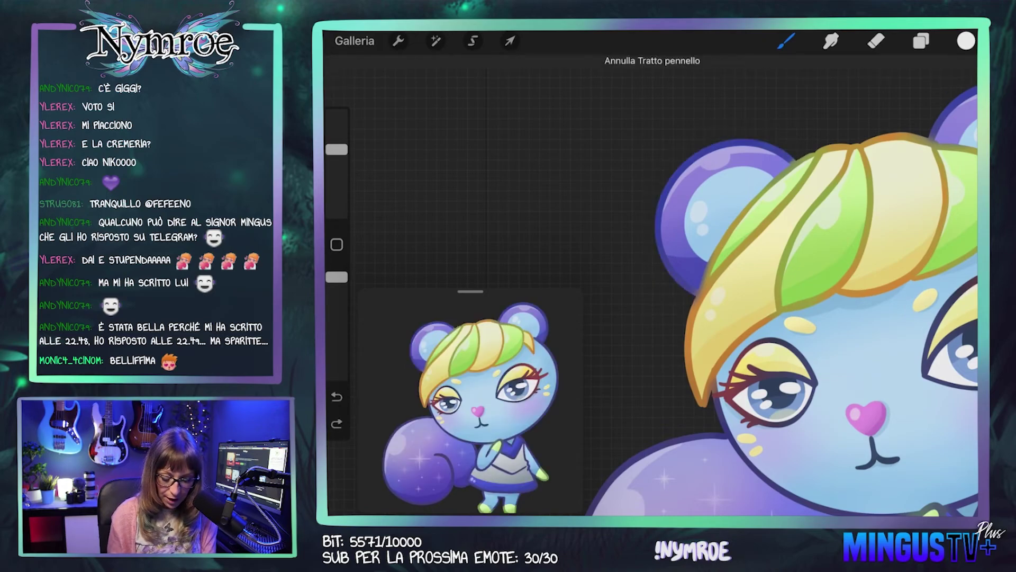
{"action": "mouse_move", "coordinate": [802, 158]}
{"action": "left_mouse_down"}
{"action": "mouse_move", "coordinate": [759, 136]}
{"action": "mouse_move", "coordinate": [699, 144]}
{"action": "left_mouse_up"}
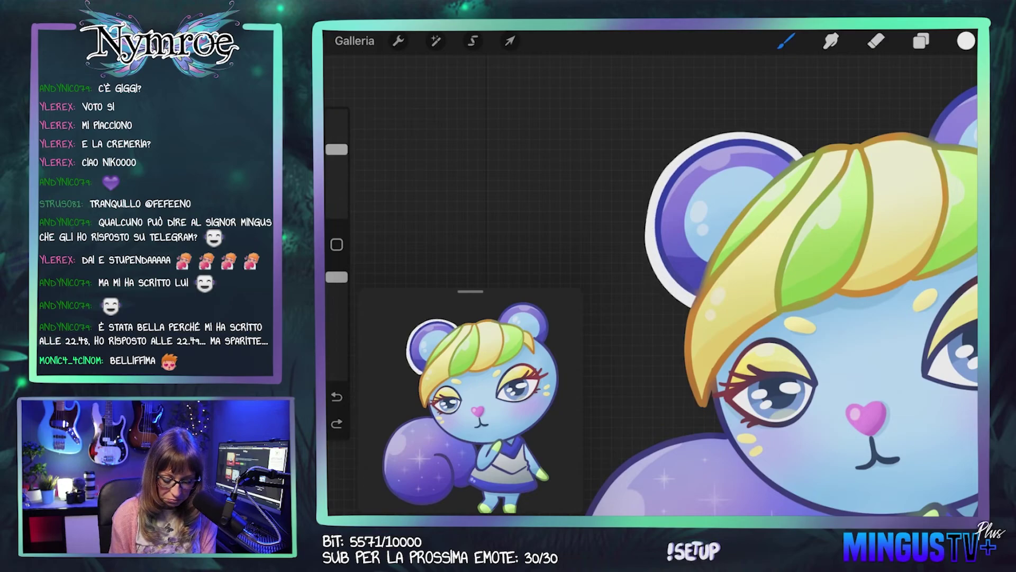
{"action": "left_click_drag", "start_coordinate": [694, 303], "coordinate": [693, 303]}
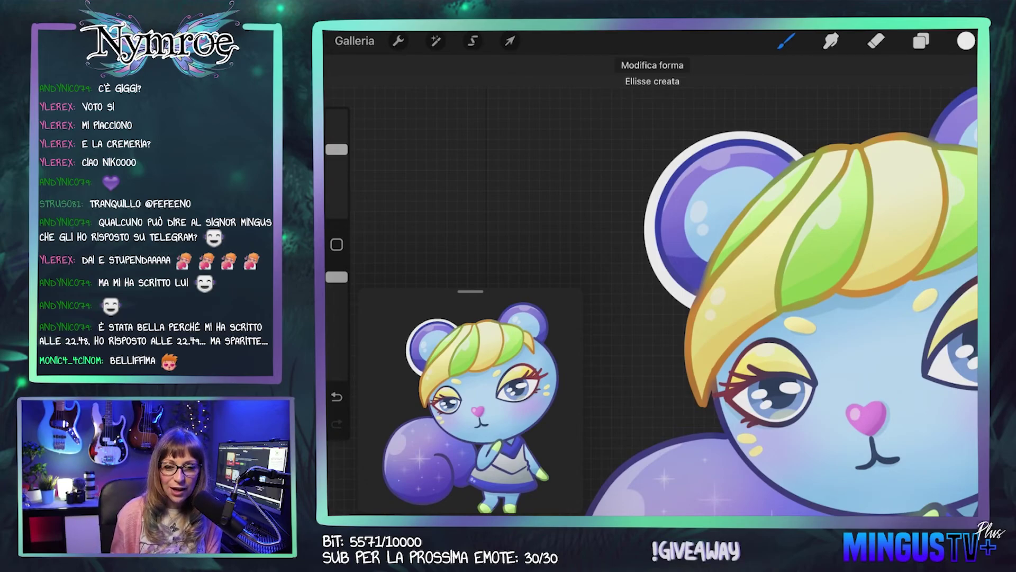
{"action": "key", "text": "ctrl+z"}
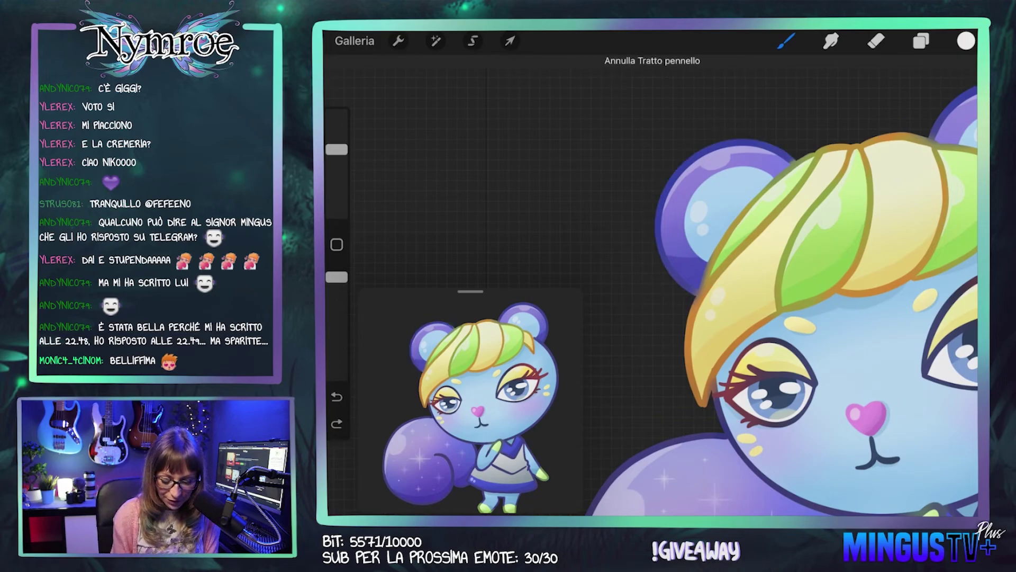
Step: Trace the white outline around the left ear and down the head's left side
{"action": "mouse_move", "coordinate": [724, 132]}
{"action": "left_mouse_down"}
{"action": "mouse_move", "coordinate": [659, 185]}
{"action": "mouse_move", "coordinate": [645, 254]}
{"action": "mouse_move", "coordinate": [689, 299]}
{"action": "left_mouse_up"}
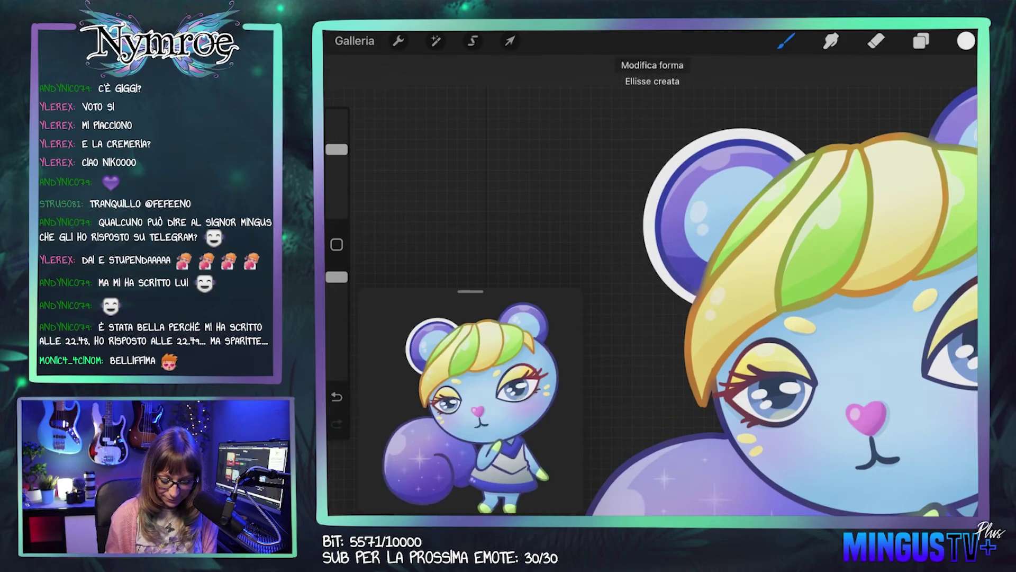
{"action": "scroll", "coordinate": [784, 296], "scroll_direction": "down", "scroll_amount": 5}
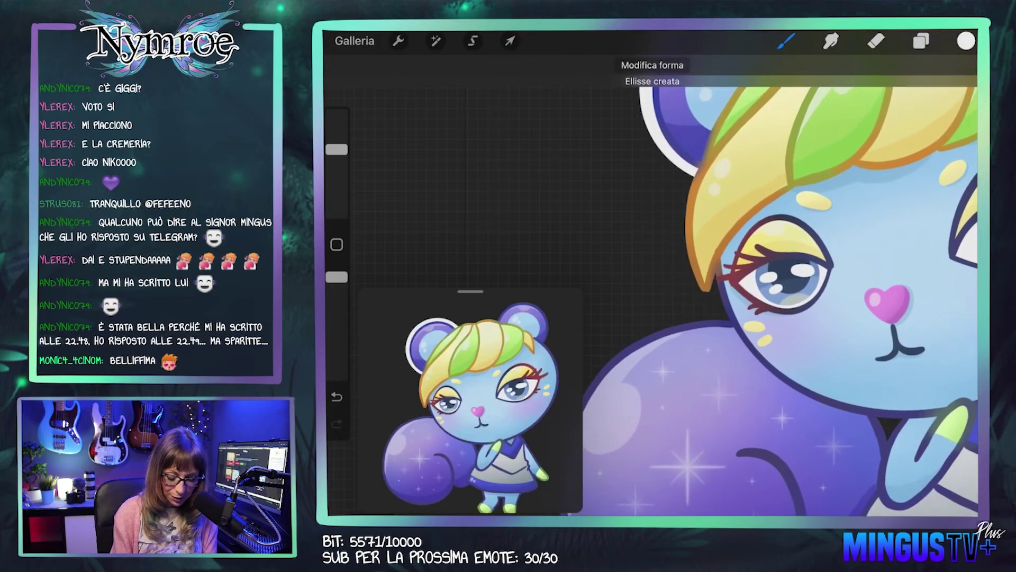
{"action": "mouse_move", "coordinate": [688, 171]}
{"action": "left_mouse_down"}
{"action": "mouse_move", "coordinate": [673, 222]}
{"action": "mouse_move", "coordinate": [688, 286]}
{"action": "mouse_move", "coordinate": [715, 307]}
{"action": "left_mouse_up"}
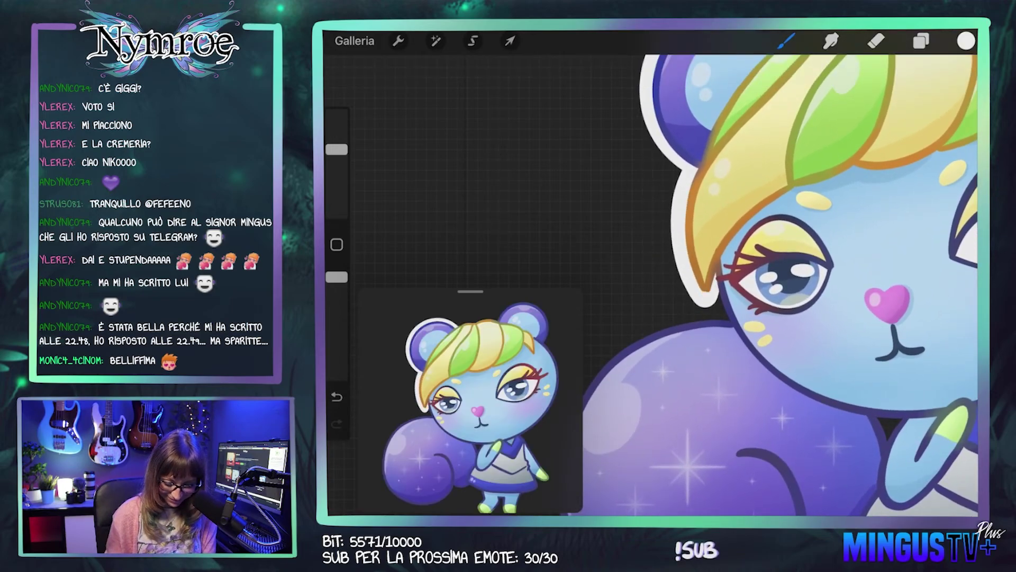
{"action": "scroll", "coordinate": [783, 286], "scroll_direction": "down", "scroll_amount": 5}
Step: Outline the ear base and the tail's upper, left and bottom edges in white
{"action": "left_click_drag", "start_coordinate": [759, 182], "coordinate": [779, 213]}
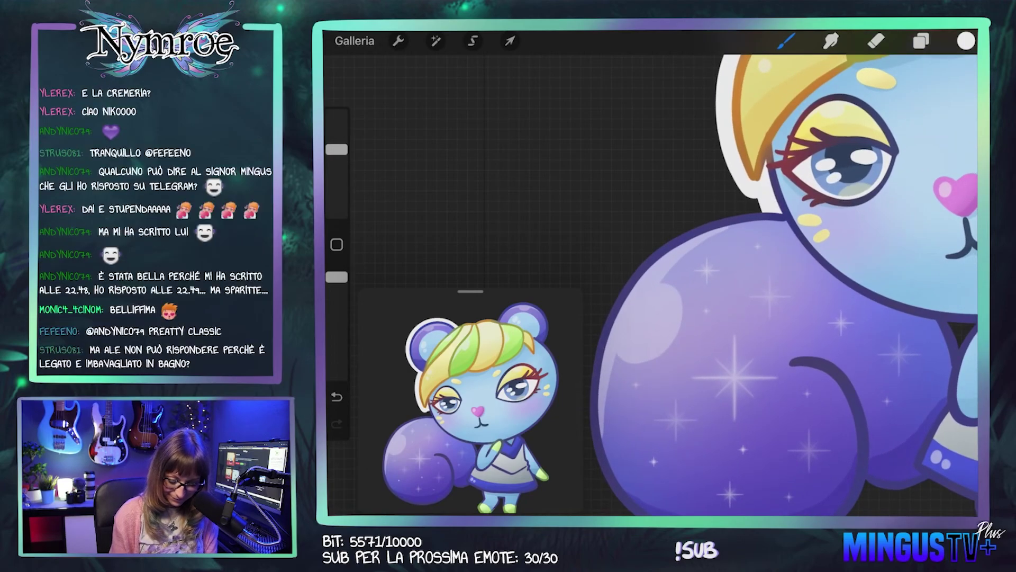
{"action": "scroll", "coordinate": [784, 285], "scroll_direction": "down", "scroll_amount": 5}
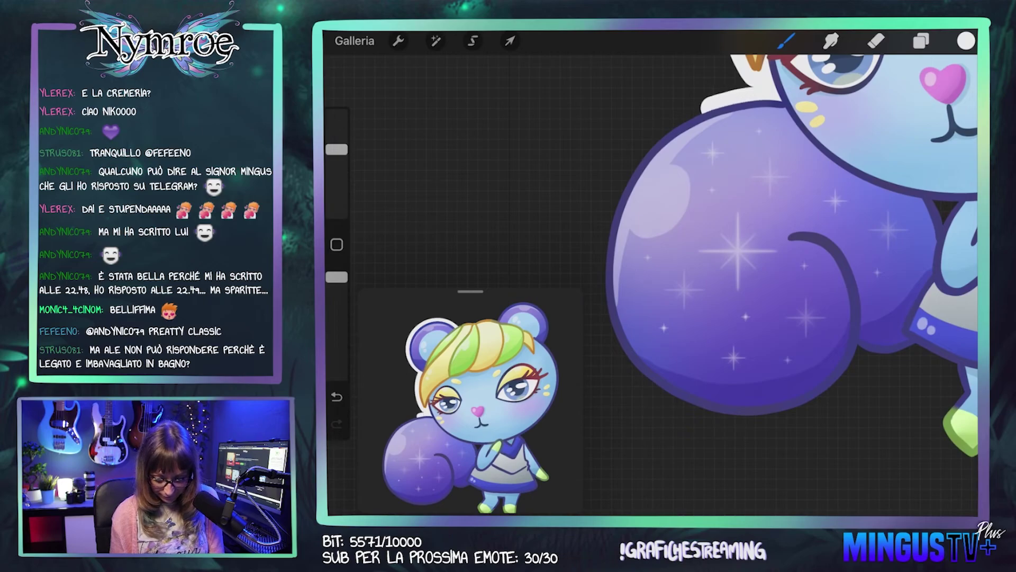
{"action": "mouse_move", "coordinate": [613, 204]}
{"action": "left_mouse_down"}
{"action": "mouse_move", "coordinate": [670, 397]}
{"action": "mouse_move", "coordinate": [703, 411]}
{"action": "left_mouse_up"}
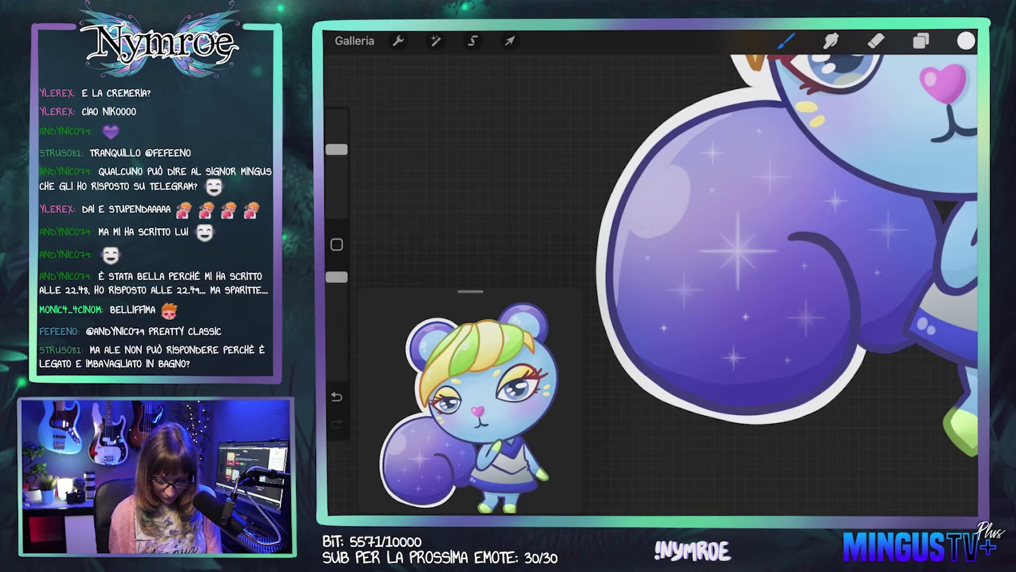
{"action": "left_click_drag", "start_coordinate": [863, 351], "coordinate": [871, 357]}
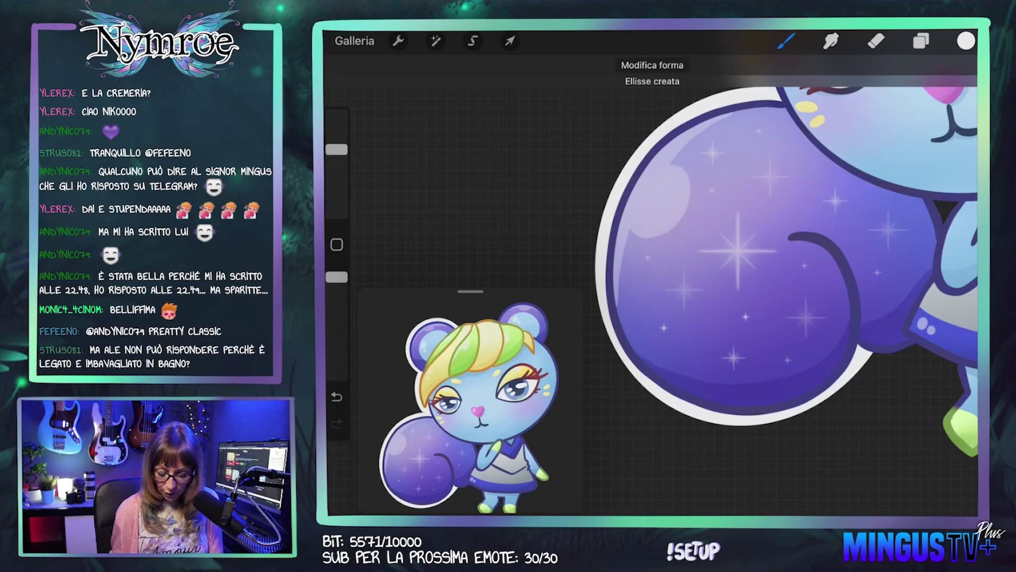
{"action": "key", "text": "ctrl+z"}
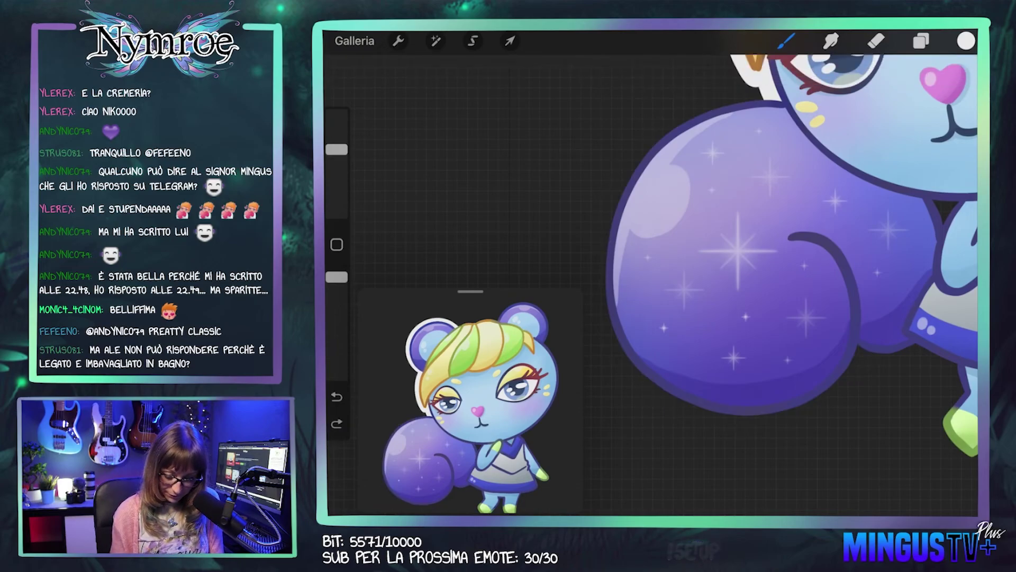
{"action": "left_click_drag", "start_coordinate": [761, 94], "coordinate": [728, 101]}
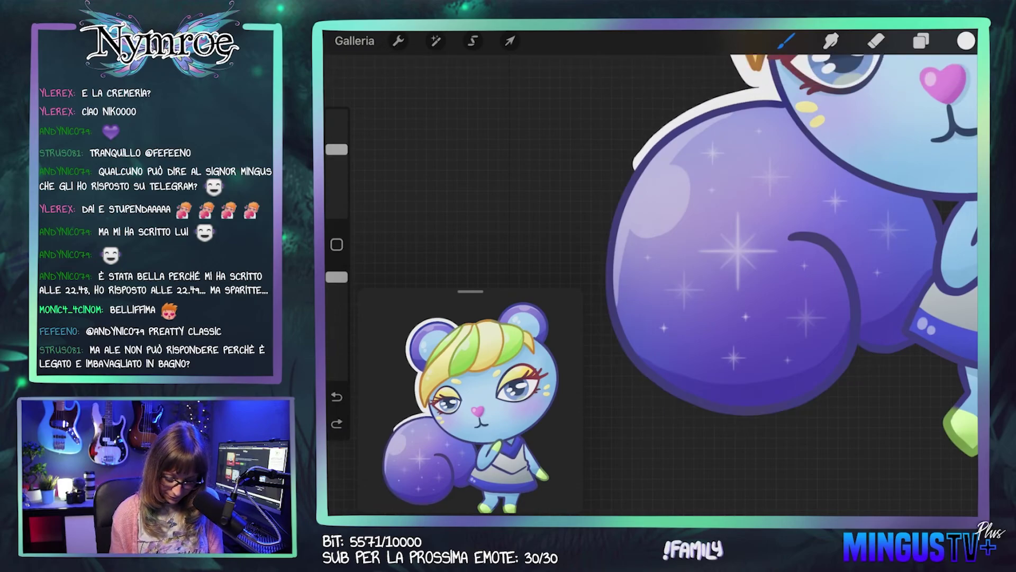
{"action": "key", "text": "ctrl+z"}
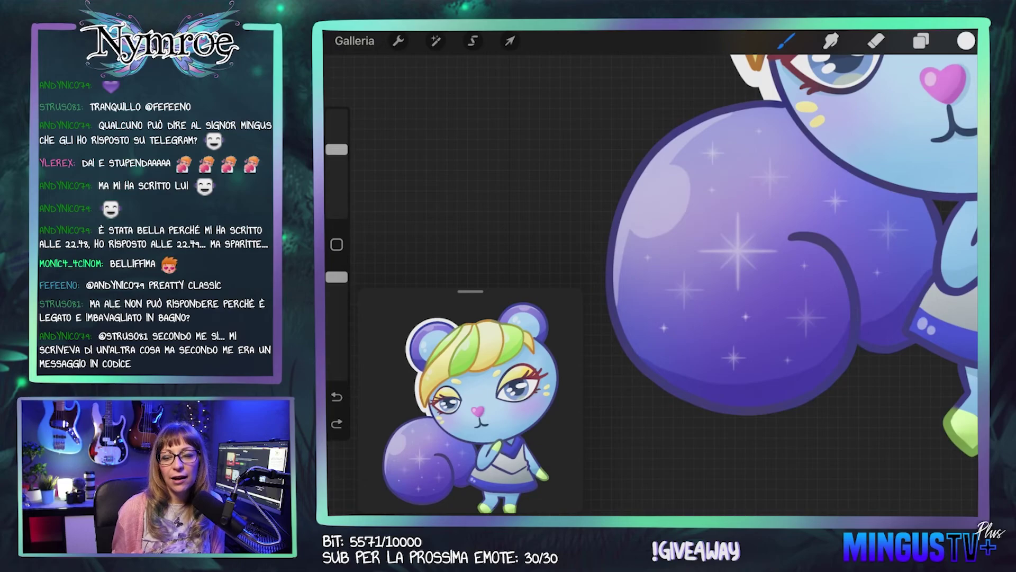
{"action": "left_click_drag", "start_coordinate": [766, 88], "coordinate": [687, 117]}
{"action": "mouse_move", "coordinate": [638, 154]}
{"action": "left_mouse_down"}
{"action": "mouse_move", "coordinate": [606, 225]}
{"action": "mouse_move", "coordinate": [595, 302]}
{"action": "mouse_move", "coordinate": [625, 360]}
{"action": "left_mouse_up"}
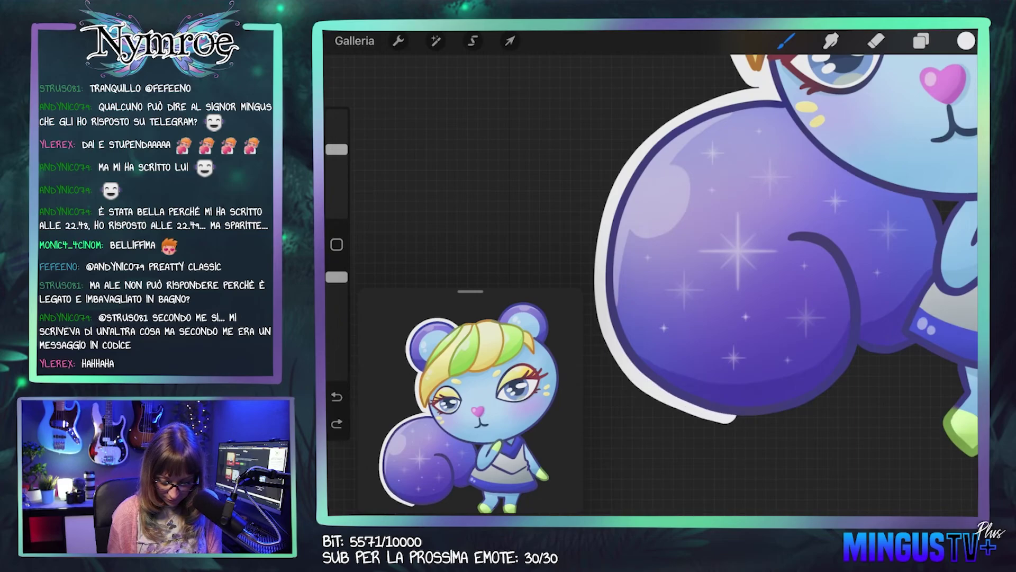
{"action": "mouse_move", "coordinate": [733, 421]}
{"action": "left_mouse_down"}
{"action": "mouse_move", "coordinate": [818, 405]}
{"action": "mouse_move", "coordinate": [869, 359]}
{"action": "left_mouse_up"}
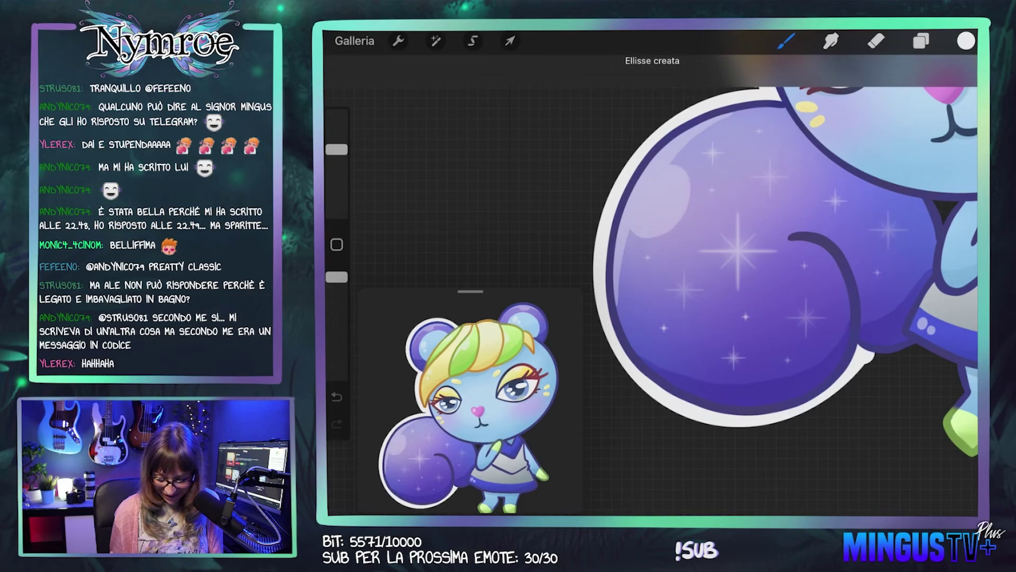
Step: Extend the white outline past the skirt and leg, around the right foot and right arm
{"action": "left_click_drag", "start_coordinate": [741, 265], "coordinate": [609, 286]}
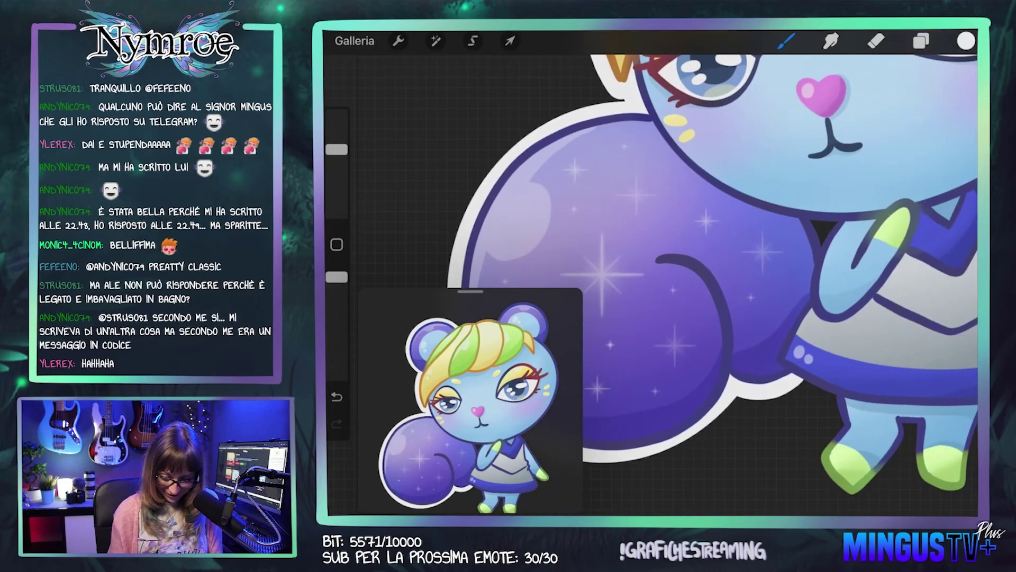
{"action": "left_click_drag", "start_coordinate": [813, 223], "coordinate": [826, 245]}
{"action": "left_click_drag", "start_coordinate": [688, 318], "coordinate": [635, 222]}
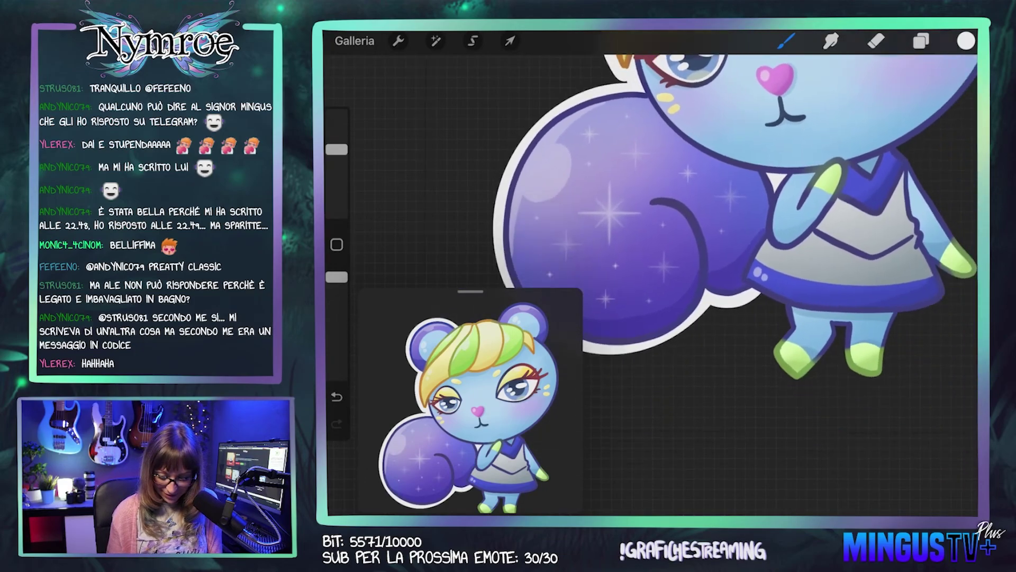
{"action": "mouse_move", "coordinate": [723, 255]}
{"action": "left_mouse_down"}
{"action": "mouse_move", "coordinate": [752, 273]}
{"action": "mouse_move", "coordinate": [757, 291]}
{"action": "mouse_move", "coordinate": [741, 300]}
{"action": "left_mouse_up"}
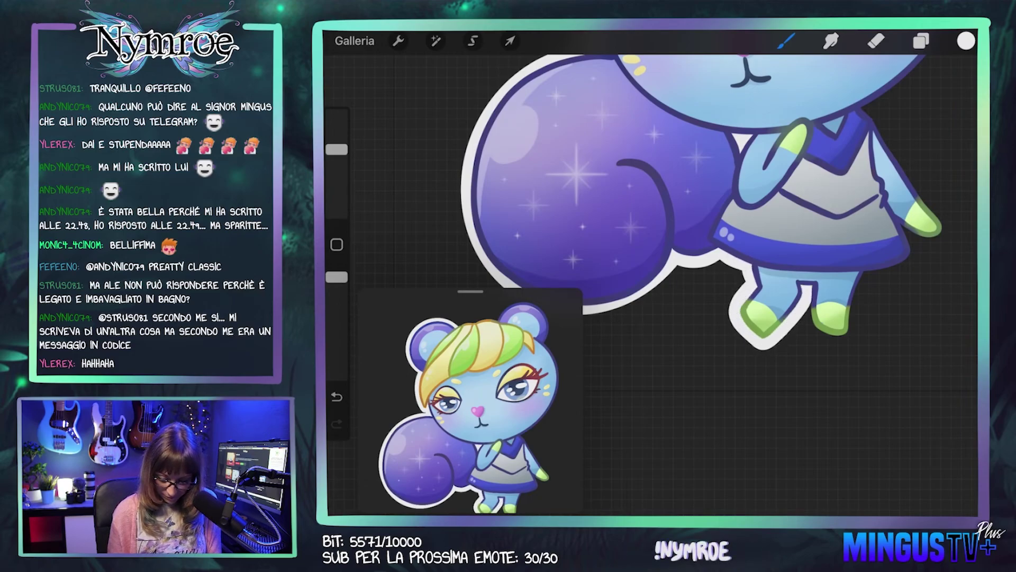
{"action": "mouse_move", "coordinate": [809, 304]}
{"action": "left_mouse_down"}
{"action": "mouse_move", "coordinate": [809, 333]}
{"action": "mouse_move", "coordinate": [847, 347]}
{"action": "mouse_move", "coordinate": [870, 272]}
{"action": "left_mouse_up"}
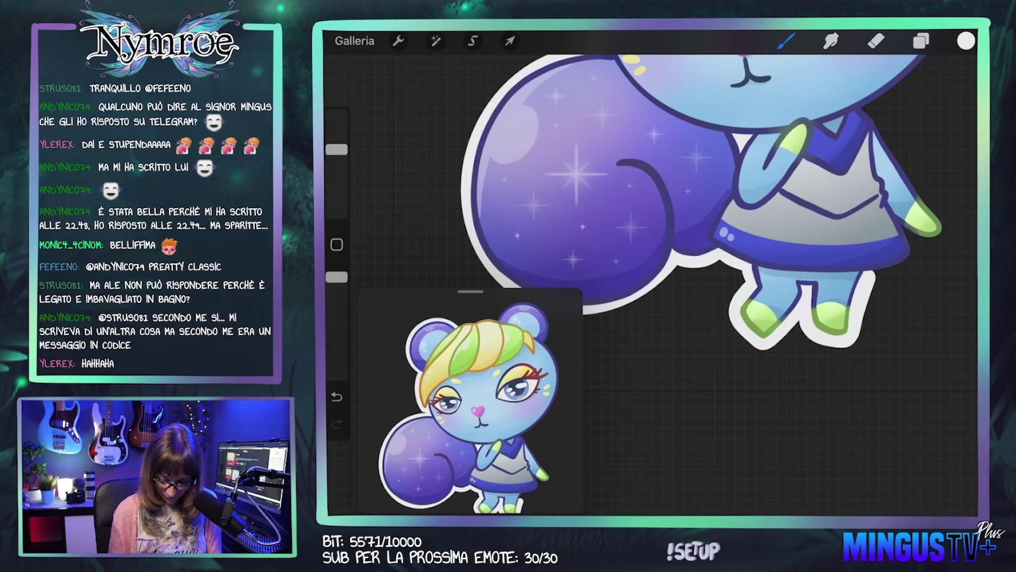
{"action": "left_click_drag", "start_coordinate": [657, 212], "coordinate": [559, 238]}
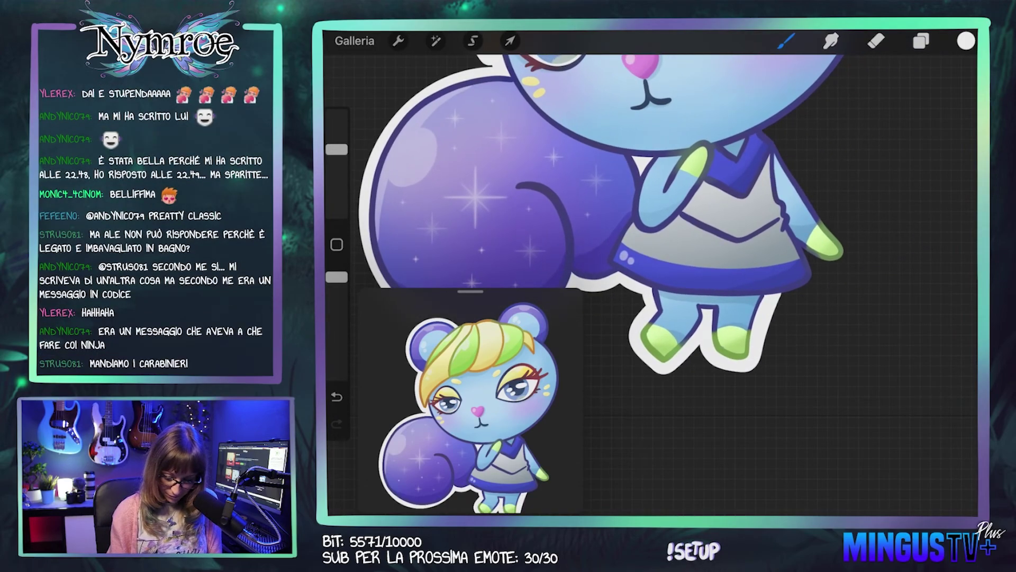
{"action": "mouse_move", "coordinate": [797, 169]}
{"action": "left_mouse_down"}
{"action": "mouse_move", "coordinate": [849, 262]}
{"action": "mouse_move", "coordinate": [818, 265]}
{"action": "left_mouse_up"}
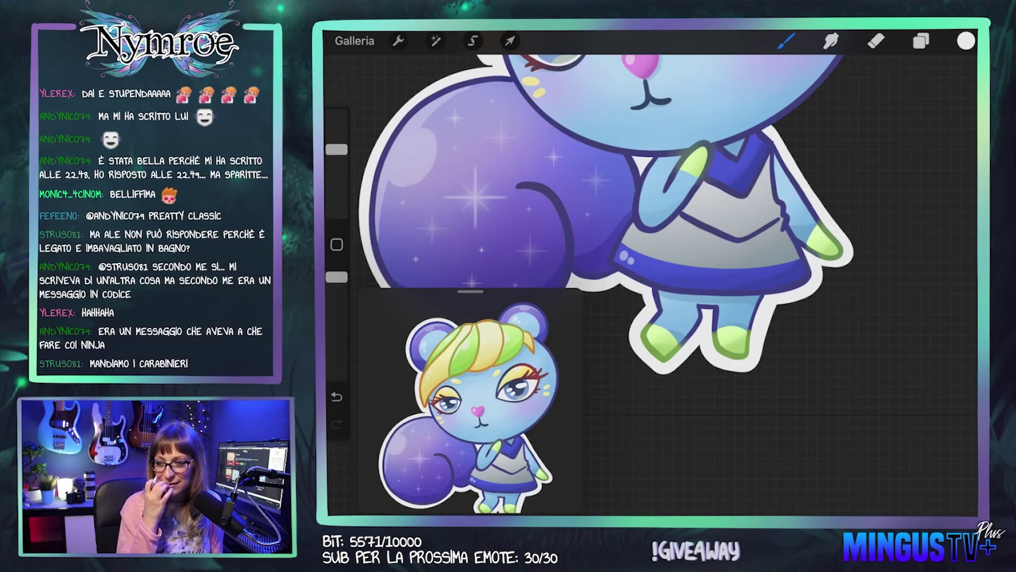
Step: Outline the head's right edge and the right ear in white, touching up the ear top
{"action": "scroll", "coordinate": [606, 241], "scroll_direction": "up", "scroll_amount": 5}
{"action": "scroll", "coordinate": [606, 241], "scroll_direction": "up", "scroll_amount": 3}
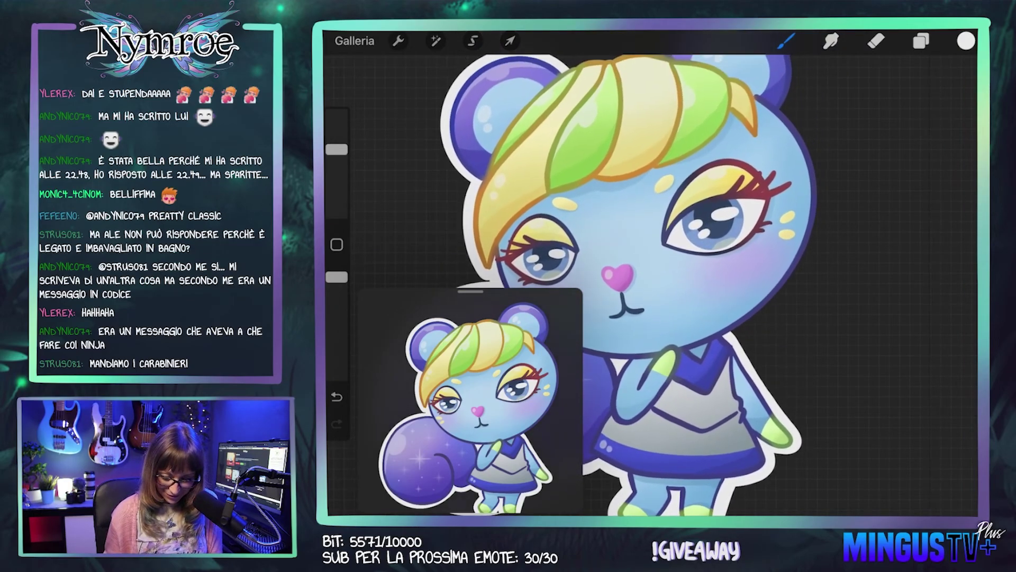
{"action": "scroll", "coordinate": [613, 284], "scroll_direction": "down", "scroll_amount": 2}
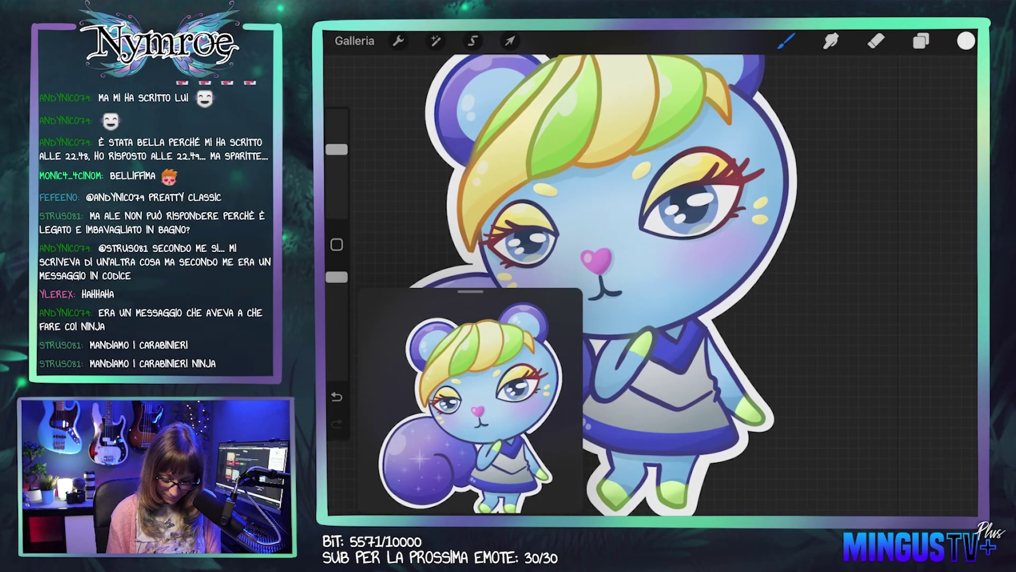
{"action": "left_click_drag", "start_coordinate": [751, 97], "coordinate": [789, 317]}
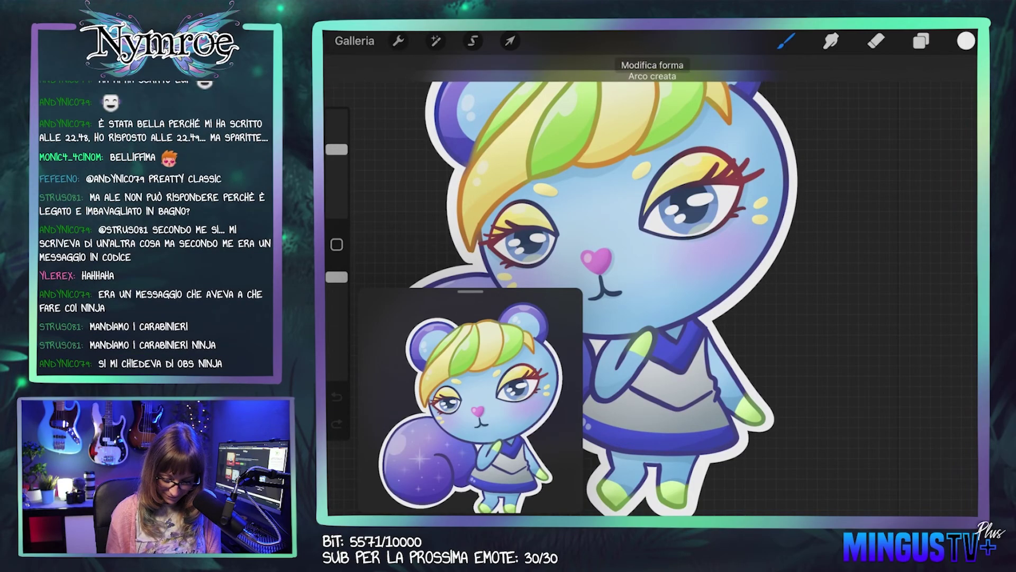
{"action": "scroll", "coordinate": [657, 296], "scroll_direction": "up", "scroll_amount": 5}
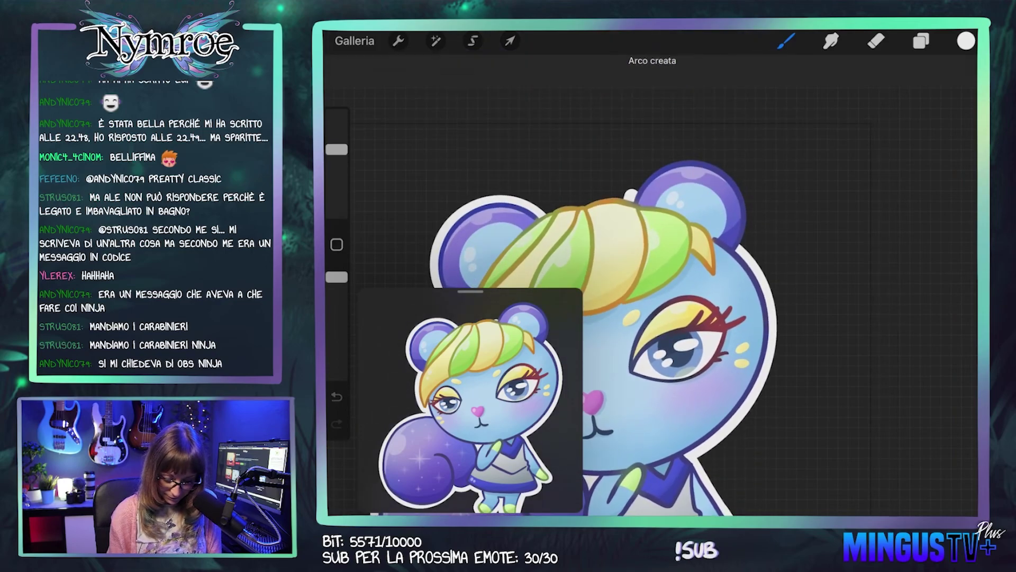
{"action": "left_click_drag", "start_coordinate": [631, 195], "coordinate": [679, 155]}
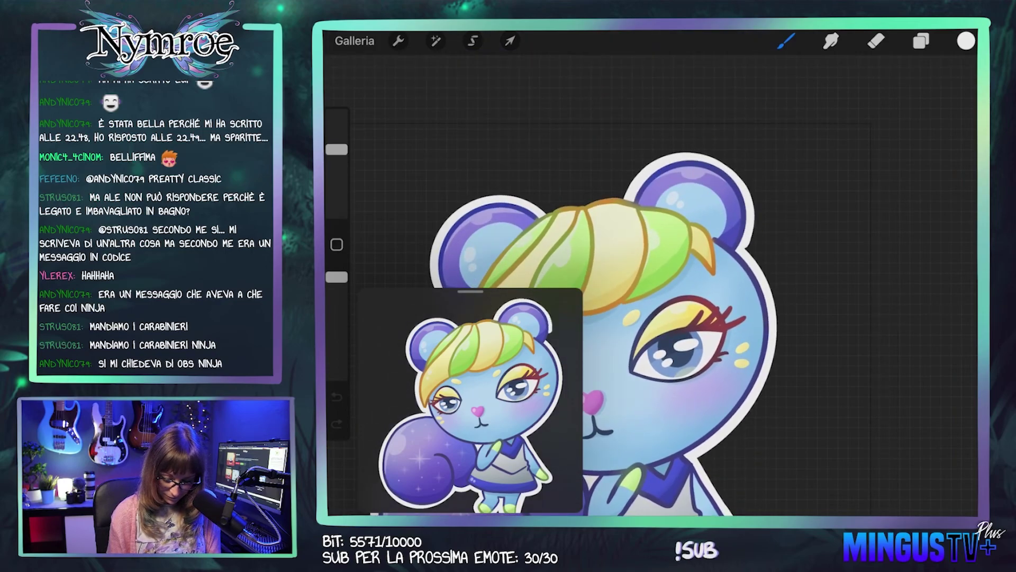
{"action": "left_click_drag", "start_coordinate": [630, 196], "coordinate": [627, 201]}
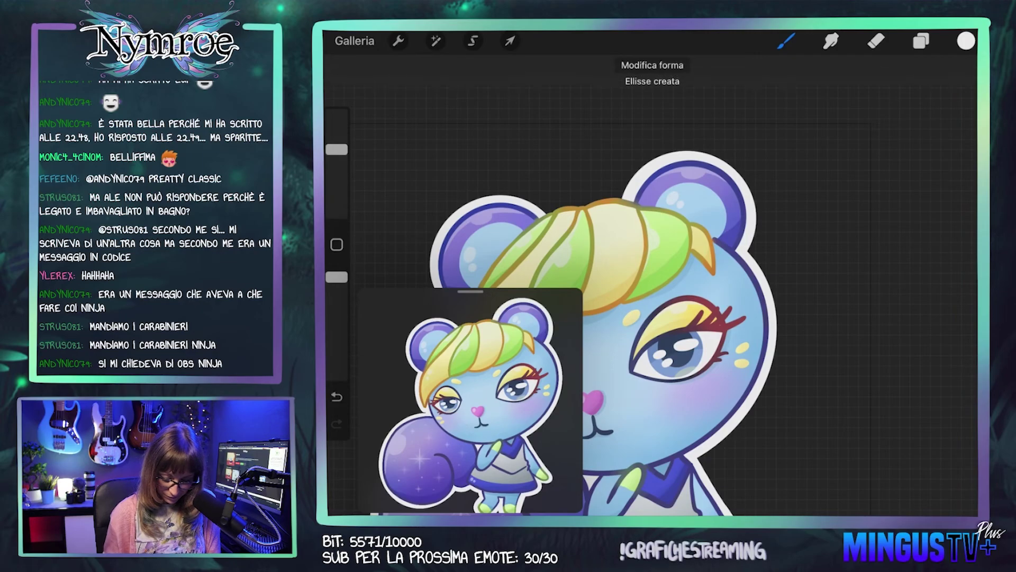
{"action": "scroll", "coordinate": [656, 318], "scroll_direction": "left", "scroll_amount": 3}
{"action": "scroll", "coordinate": [714, 323], "scroll_direction": "up", "scroll_amount": 2}
{"action": "left_click_drag", "start_coordinate": [762, 170], "coordinate": [743, 175]}
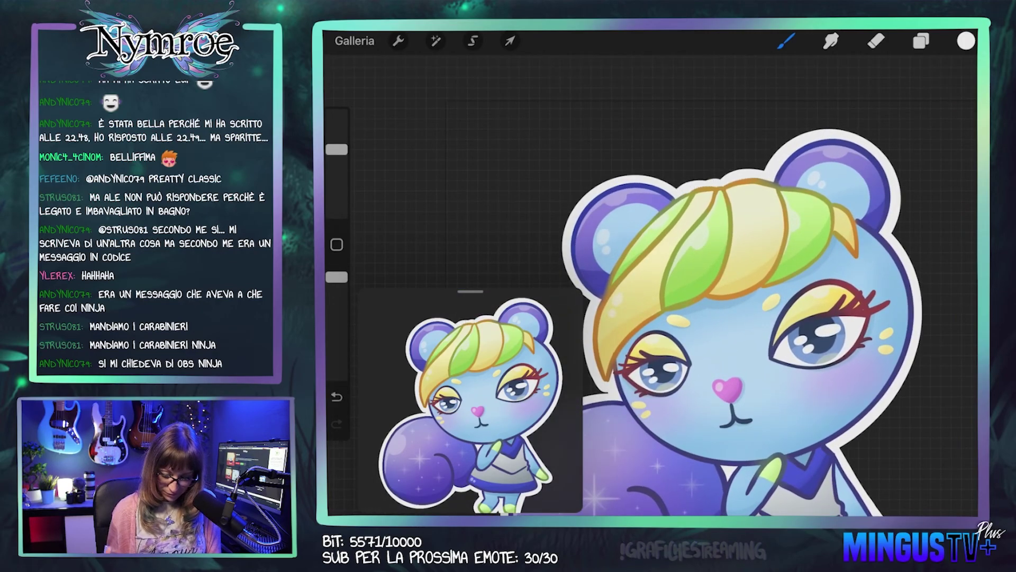
{"action": "scroll", "coordinate": [731, 286], "scroll_direction": "down", "scroll_amount": 3}
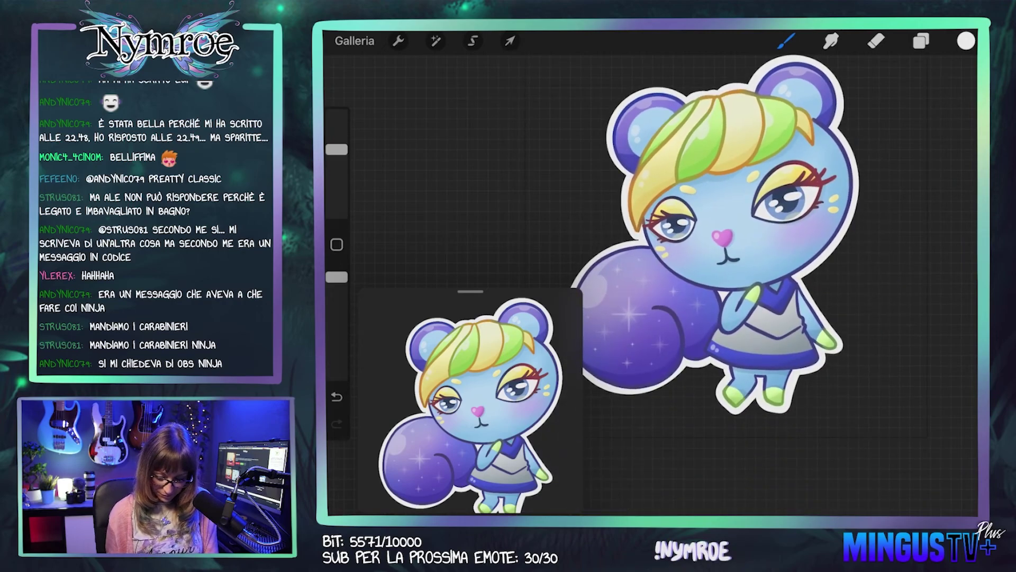
{"action": "scroll", "coordinate": [731, 238], "scroll_direction": "down", "scroll_amount": 2}
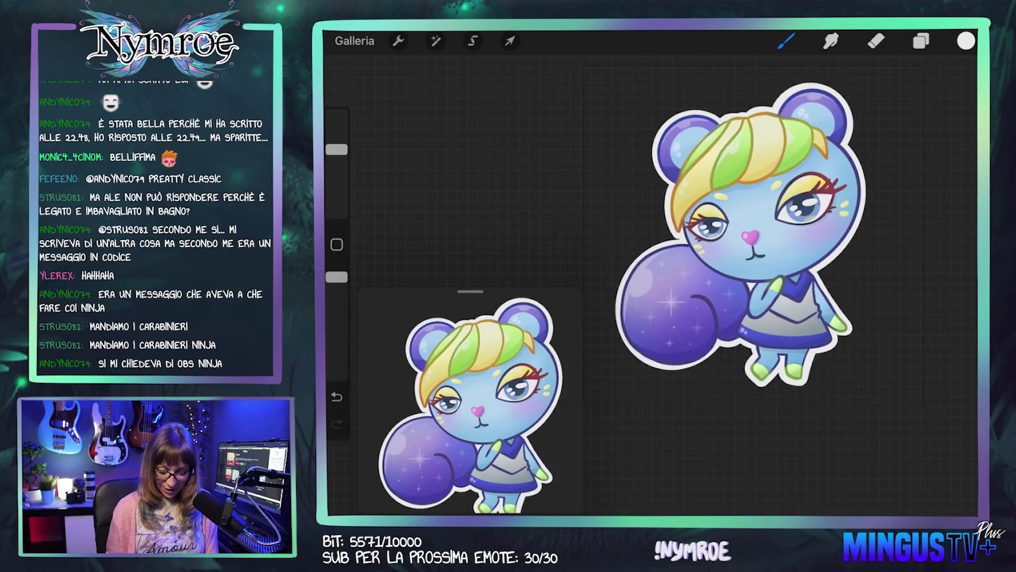
{"action": "scroll", "coordinate": [731, 249], "scroll_direction": "up", "scroll_amount": 2}
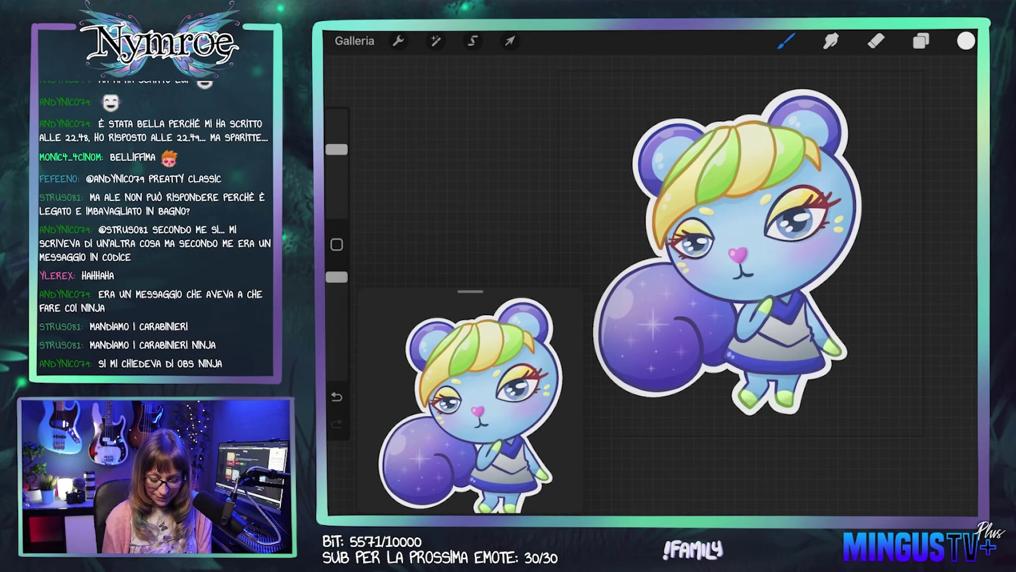
Step: Move Livello 11 higher in the layer stack
{"action": "scroll", "coordinate": [730, 265], "scroll_direction": "up", "scroll_amount": 2}
{"action": "left_click", "coordinate": [921, 41]}
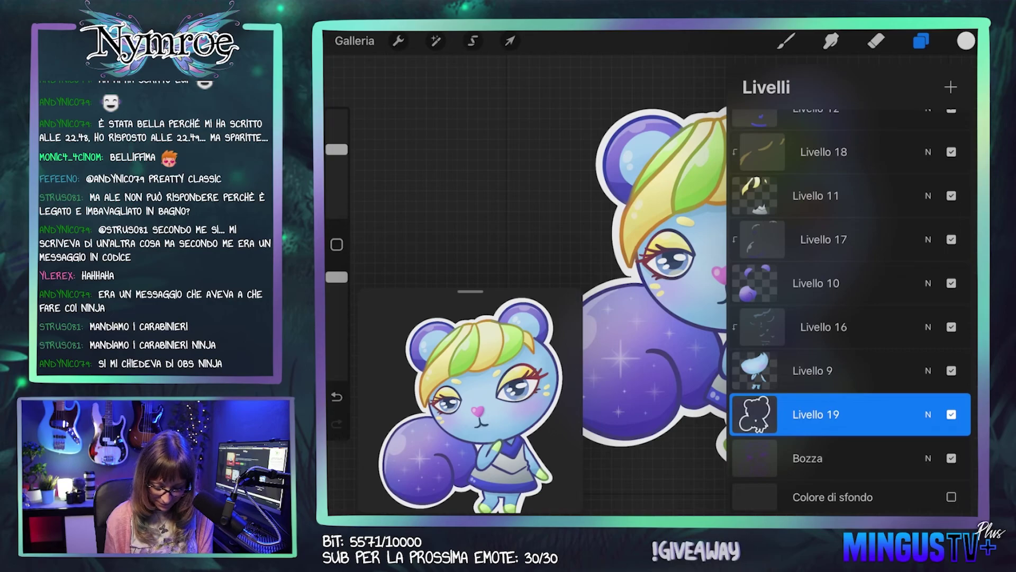
{"action": "scroll", "coordinate": [850, 318], "scroll_direction": "up", "scroll_amount": 1}
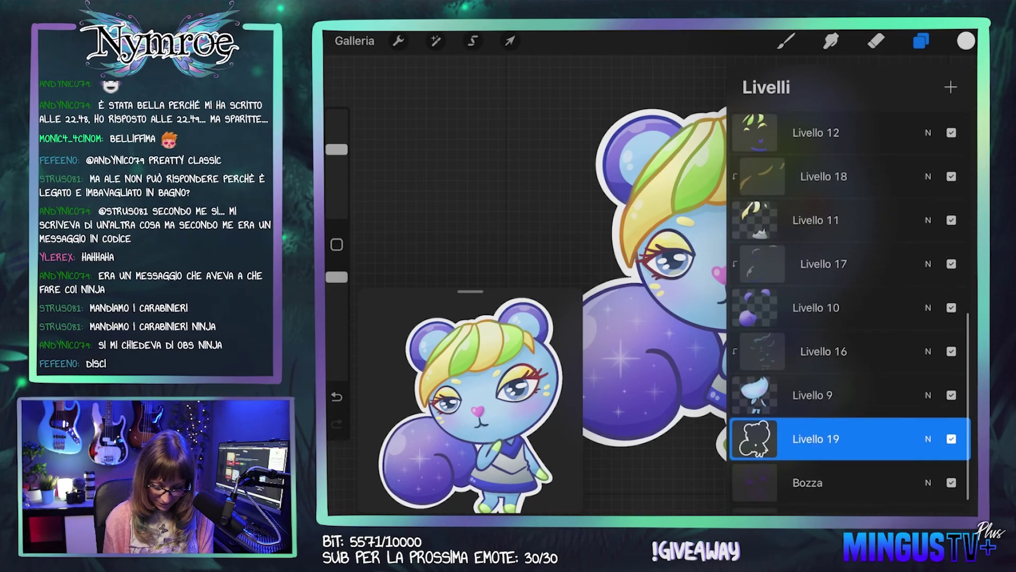
{"action": "scroll", "coordinate": [850, 311], "scroll_direction": "up", "scroll_amount": 2}
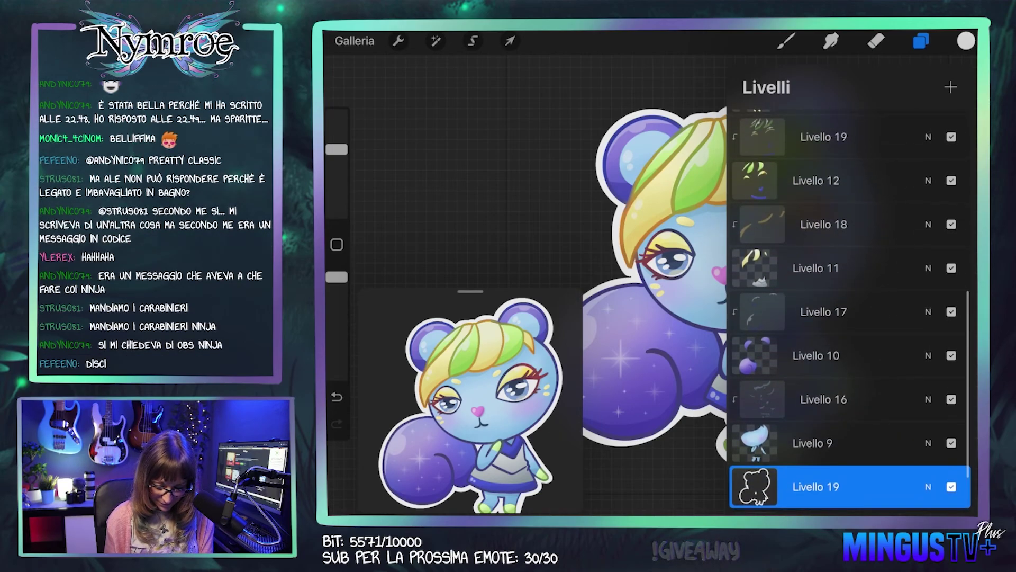
{"action": "left_click", "coordinate": [826, 268]}
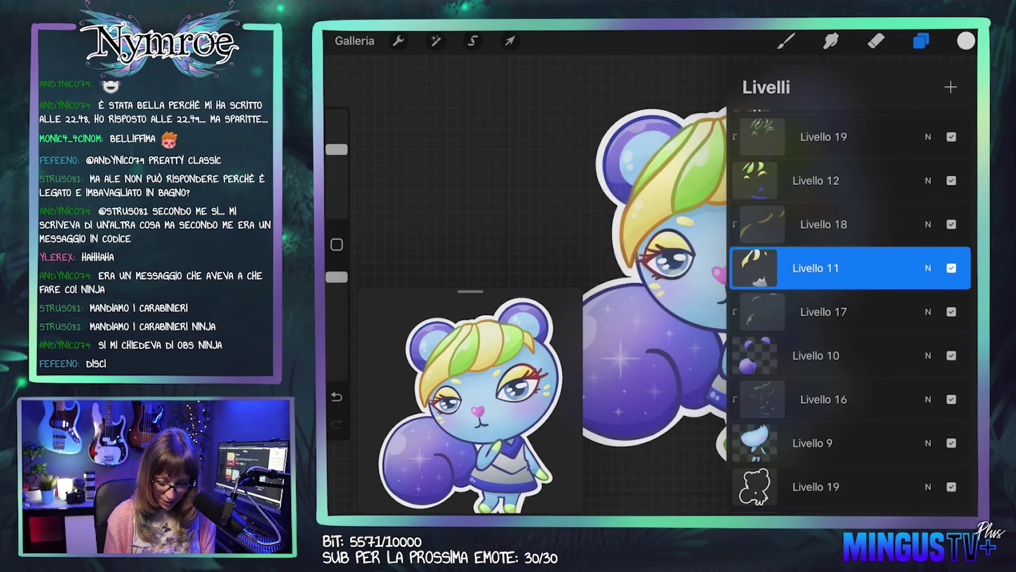
{"action": "left_click_drag", "start_coordinate": [826, 268], "coordinate": [825, 224]}
Step: Add a new layer above Livello 13 and set it as a clipping mask (Maschera di ritaglio)
{"action": "scroll", "coordinate": [849, 311], "scroll_direction": "up", "scroll_amount": 10}
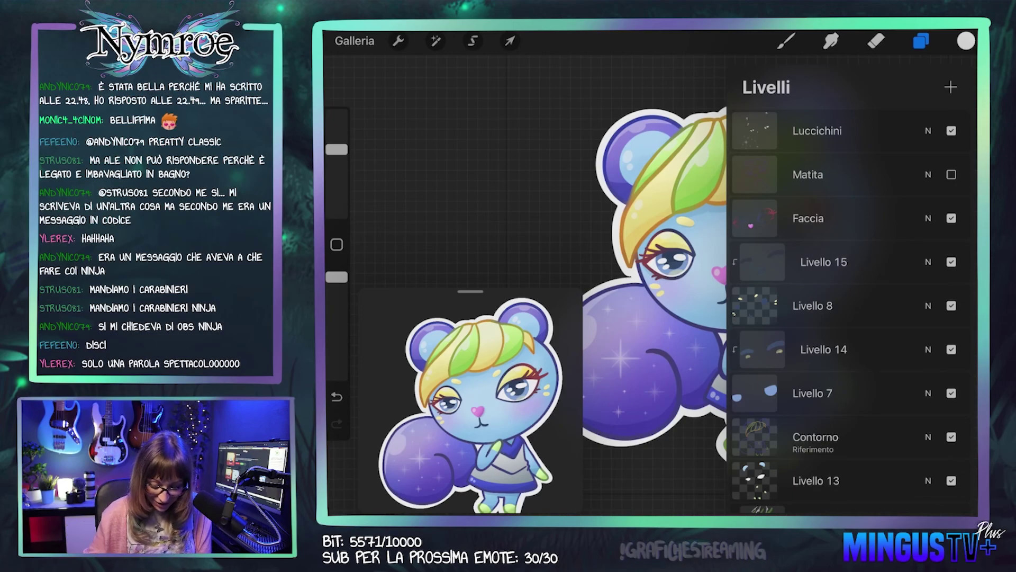
{"action": "scroll", "coordinate": [847, 307], "scroll_direction": "up", "scroll_amount": 1}
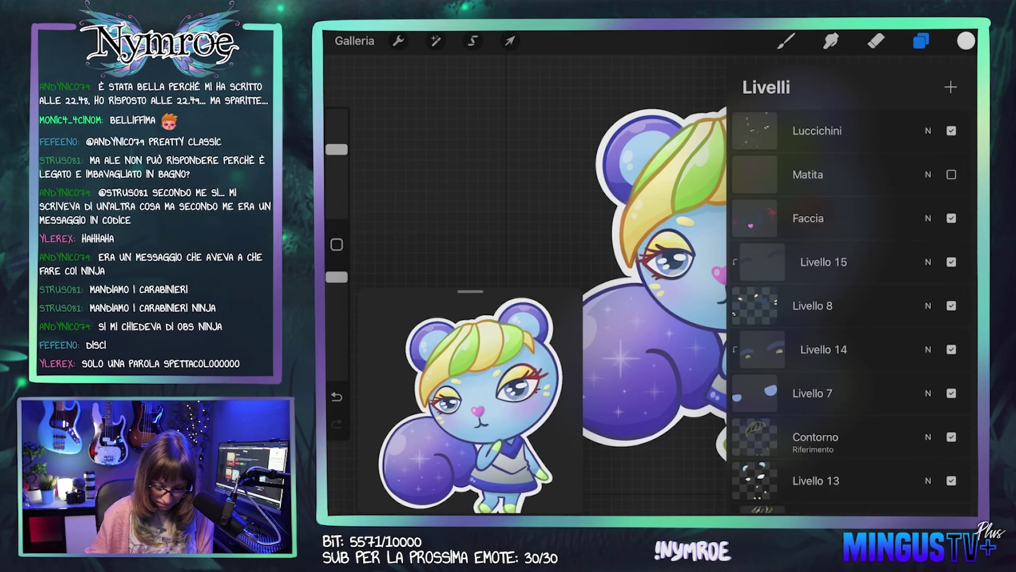
{"action": "left_click", "coordinate": [816, 480]}
{"action": "scroll", "coordinate": [847, 318], "scroll_direction": "down", "scroll_amount": 2}
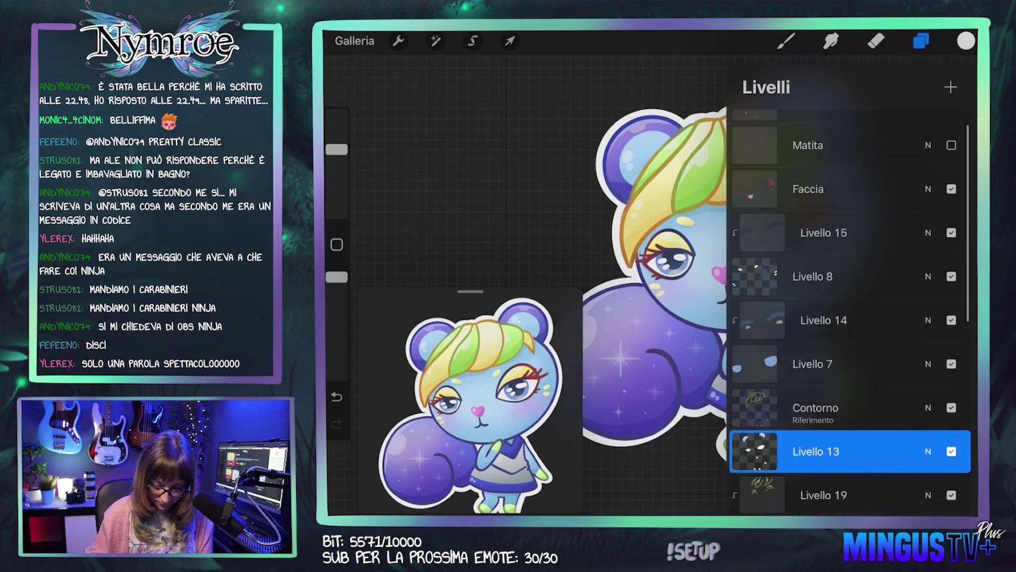
{"action": "left_click", "coordinate": [951, 87]}
{"action": "left_click", "coordinate": [754, 391]}
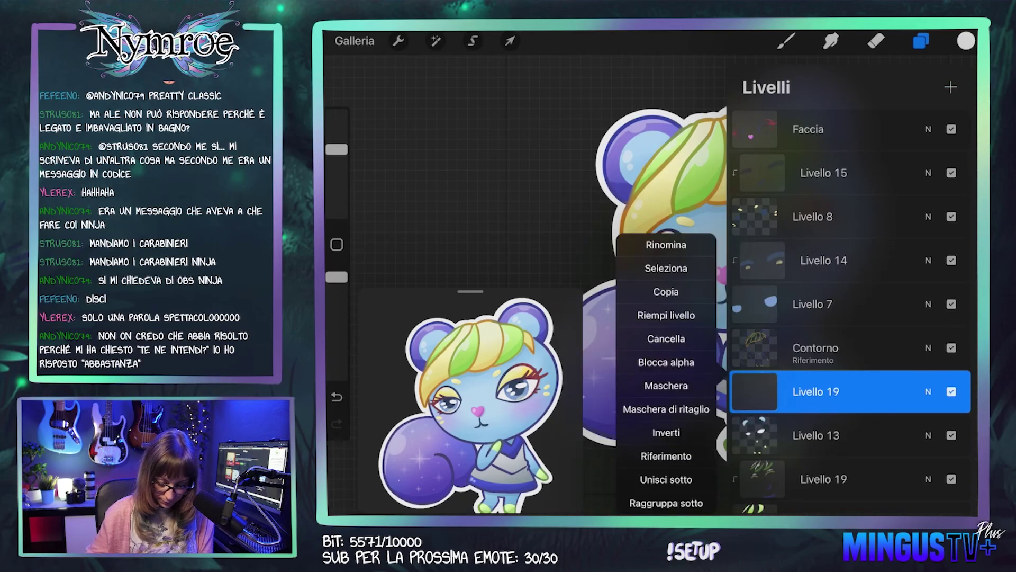
{"action": "left_click", "coordinate": [666, 408]}
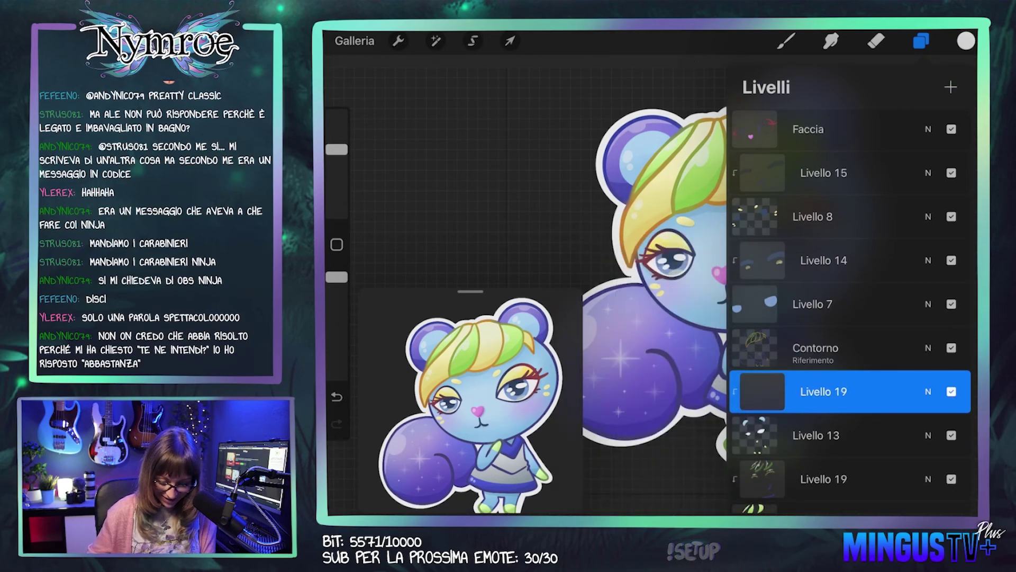
{"action": "left_click", "coordinate": [785, 40]}
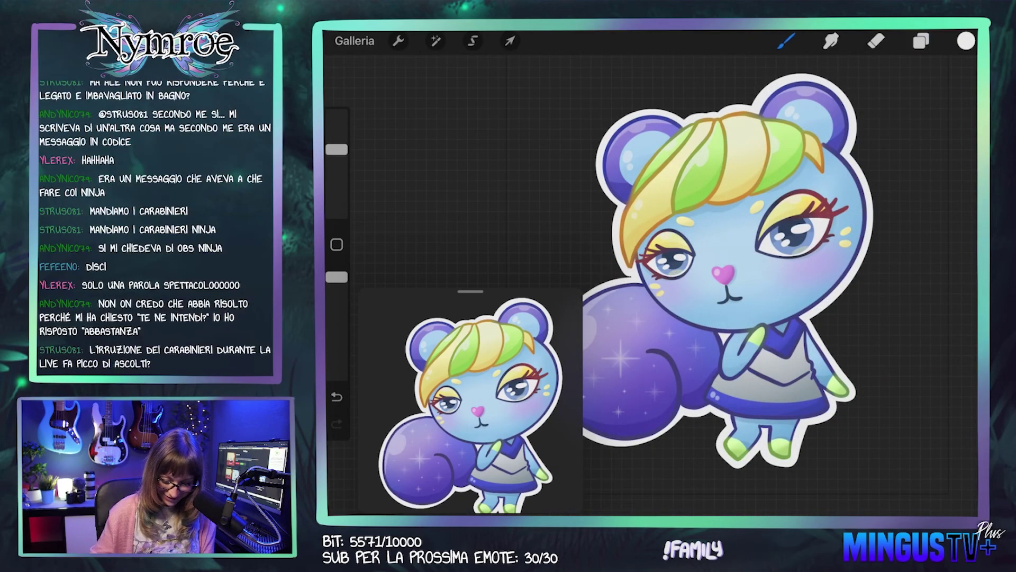
Step: Change the painting colour from blue to a pale cyan on the colour disc
{"action": "scroll", "coordinate": [662, 238], "scroll_direction": "up", "scroll_amount": 5}
{"action": "left_click", "coordinate": [966, 41]}
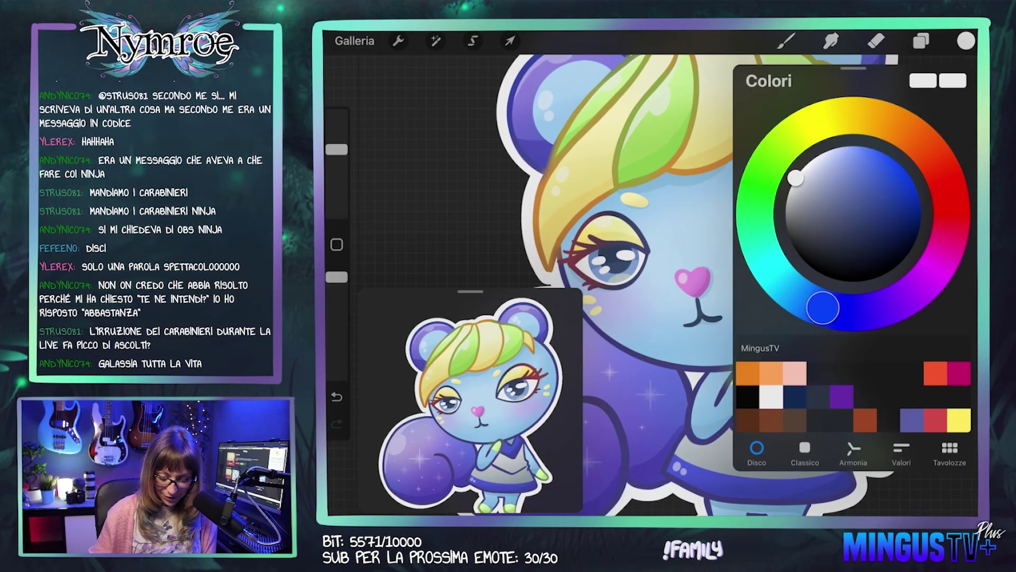
{"action": "left_click_drag", "start_coordinate": [823, 308], "coordinate": [777, 274]}
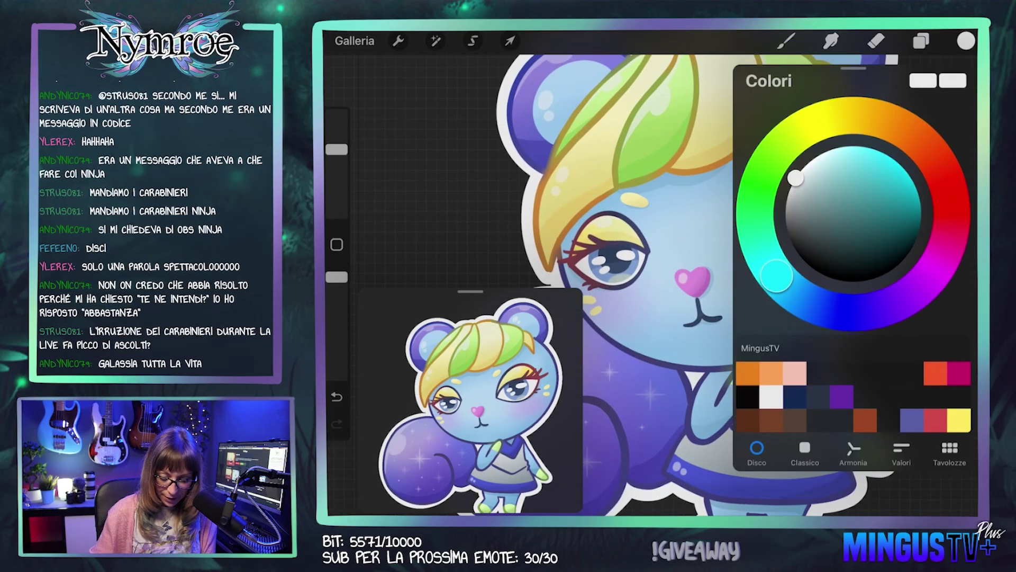
{"action": "left_click_drag", "start_coordinate": [795, 178], "coordinate": [825, 162]}
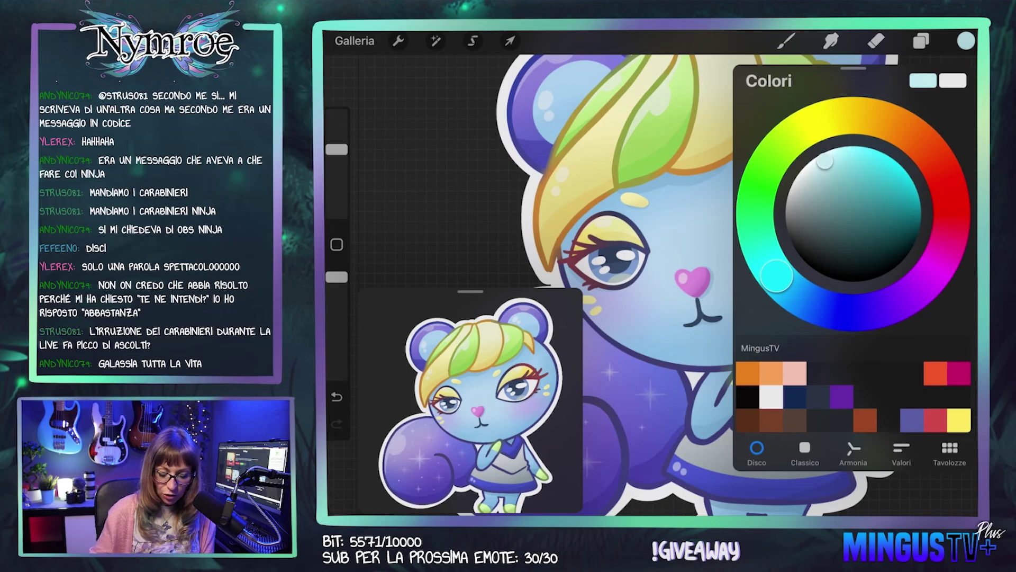
{"action": "left_click", "coordinate": [966, 41]}
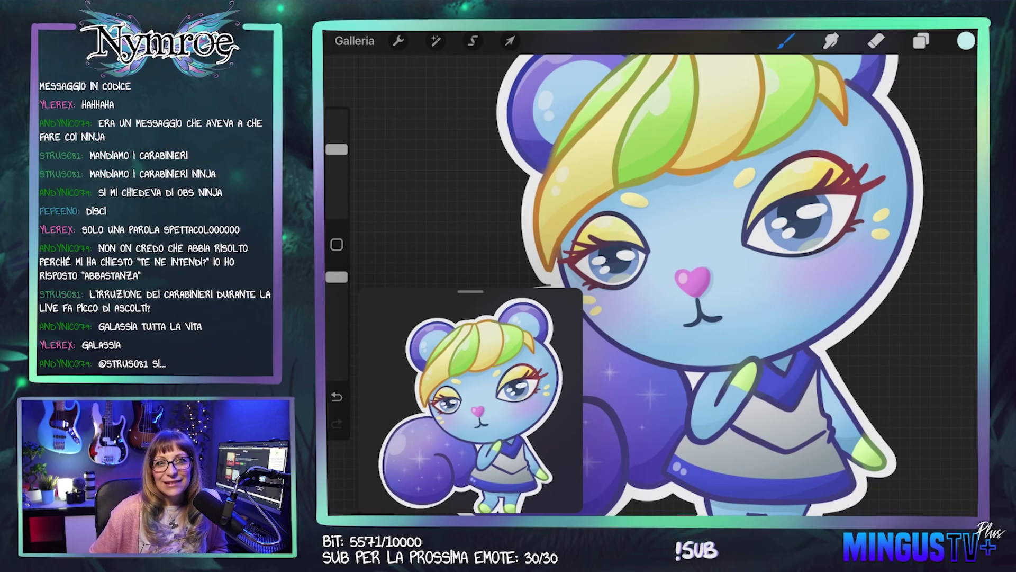
Step: Undo trial face strokes and fine-tune the pale cyan shade
{"action": "scroll", "coordinate": [651, 276], "scroll_direction": "up", "scroll_amount": 3}
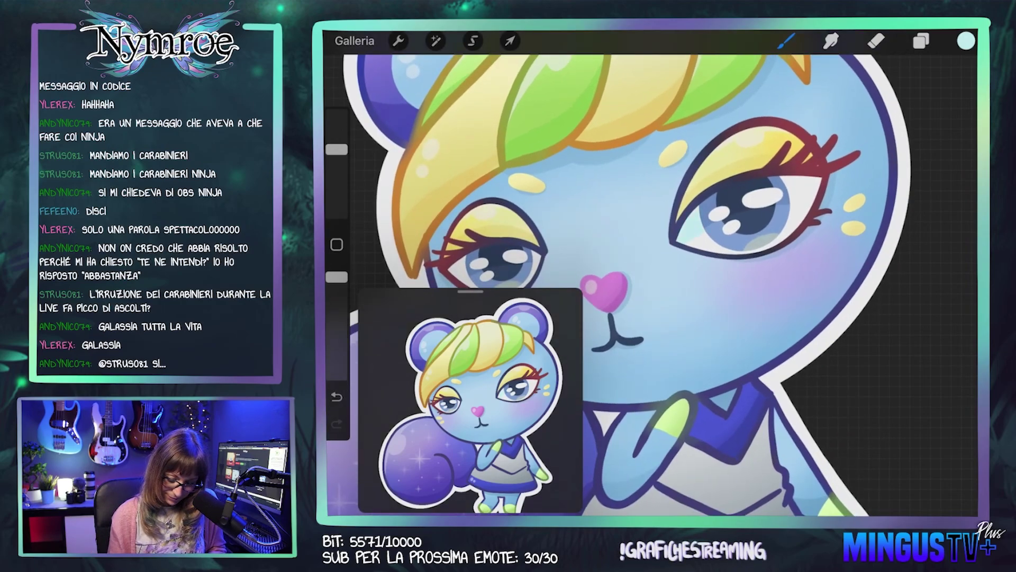
{"action": "key", "text": "ctrl+z"}
{"action": "left_click", "coordinate": [967, 40]}
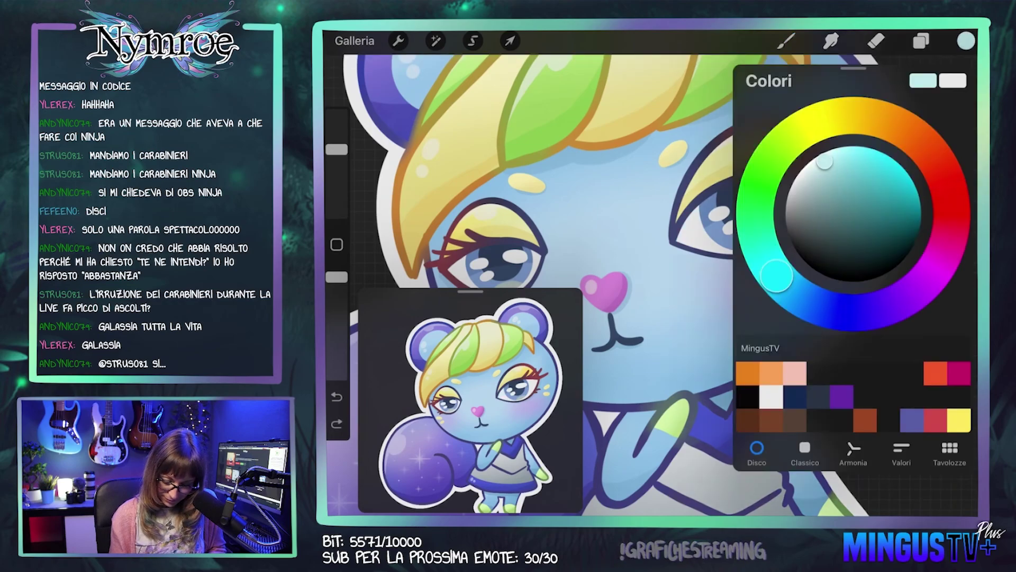
{"action": "left_click", "coordinate": [822, 162]}
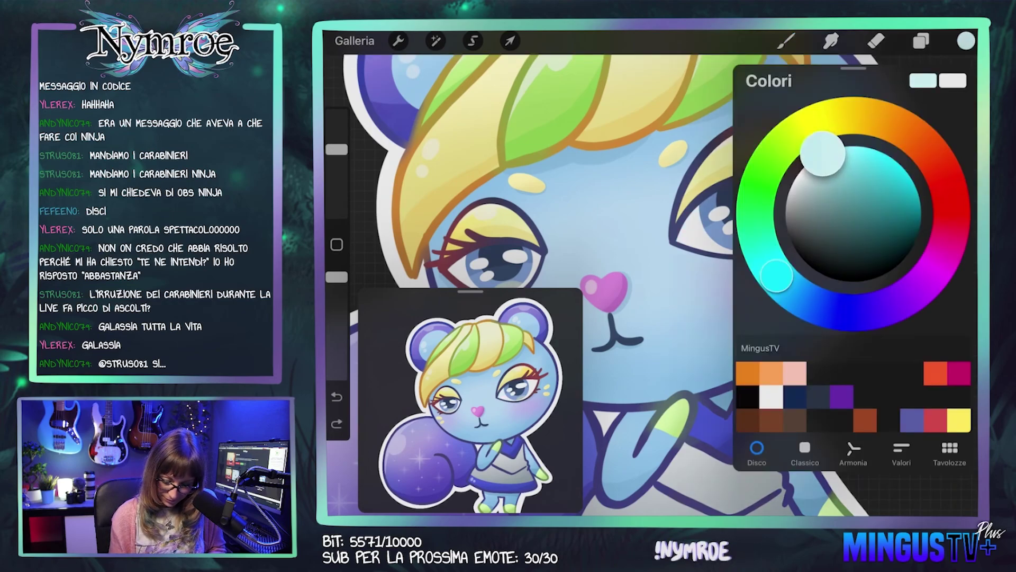
{"action": "left_click", "coordinate": [966, 41]}
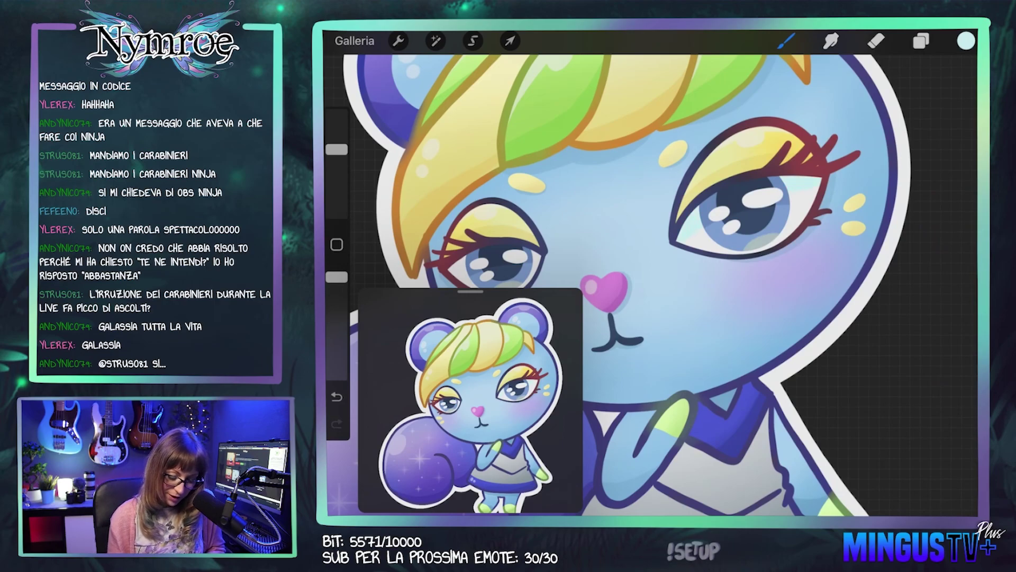
{"action": "key", "text": "ctrl+z"}
{"action": "left_click", "coordinate": [966, 40]}
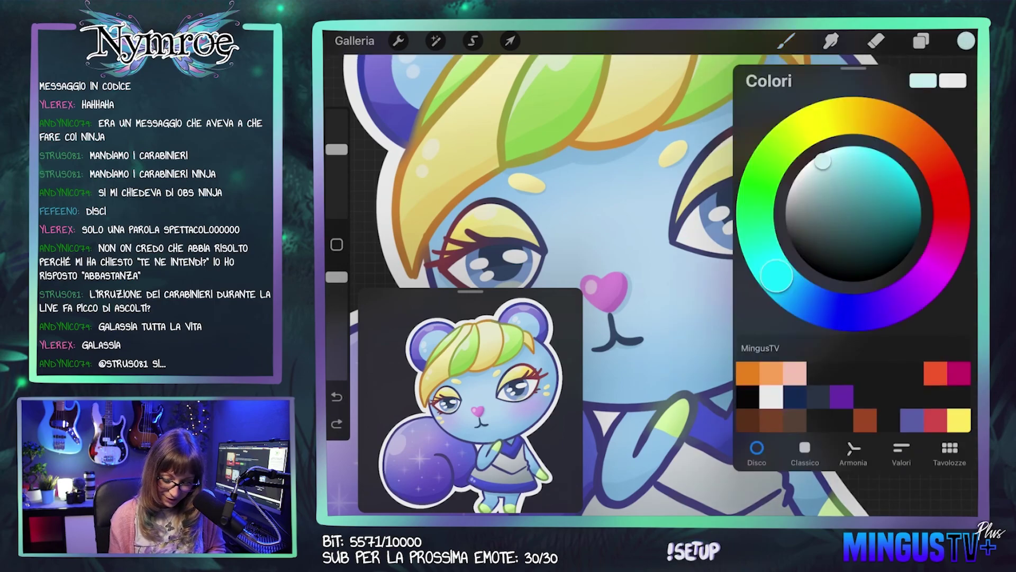
{"action": "left_click", "coordinate": [786, 40]}
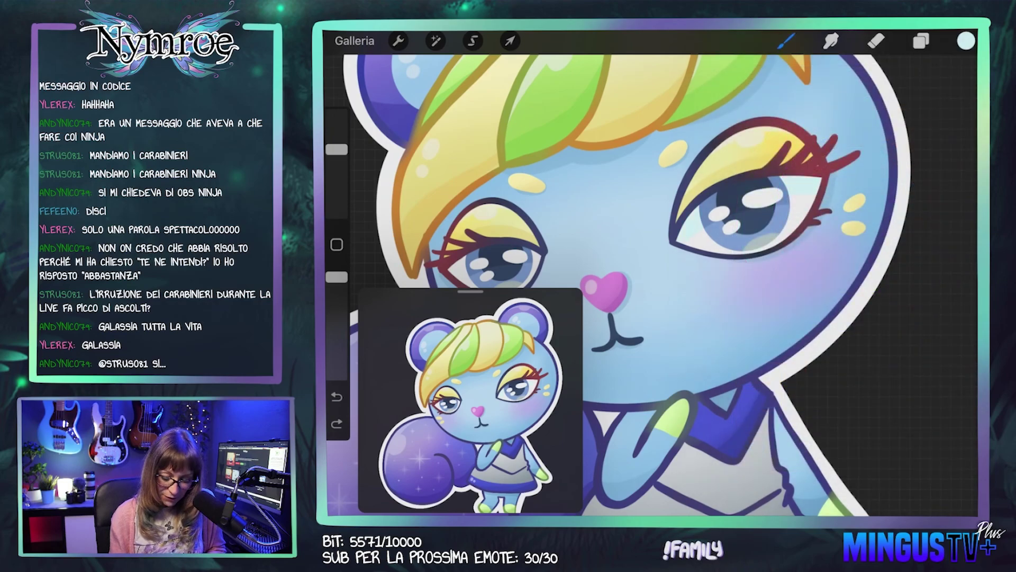
Step: Draw a QuickShape ellipse on the face, then undo it and another stroke
{"action": "left_click_drag", "start_coordinate": [455, 371], "coordinate": [461, 373]}
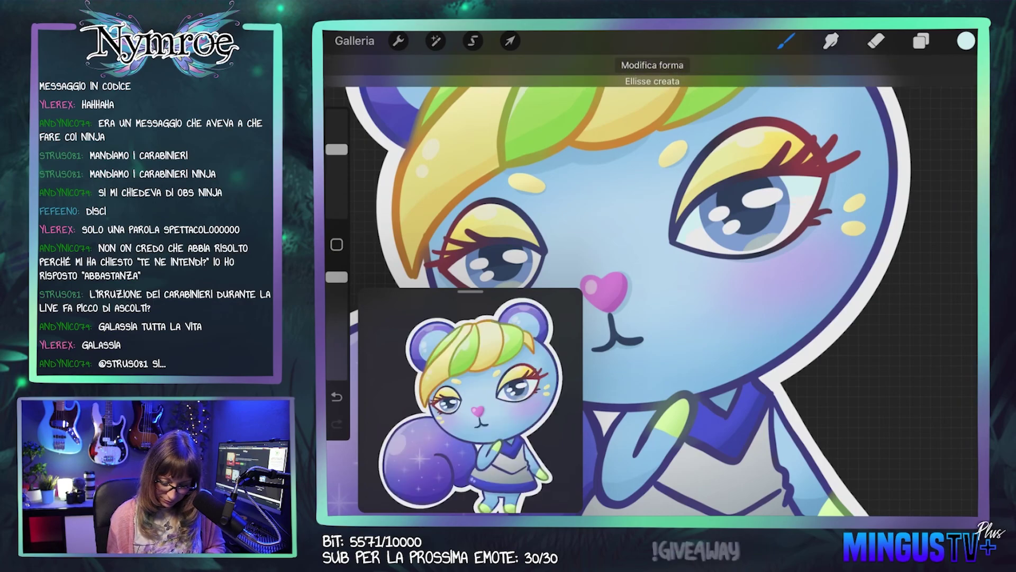
{"action": "key", "text": "ctrl+z"}
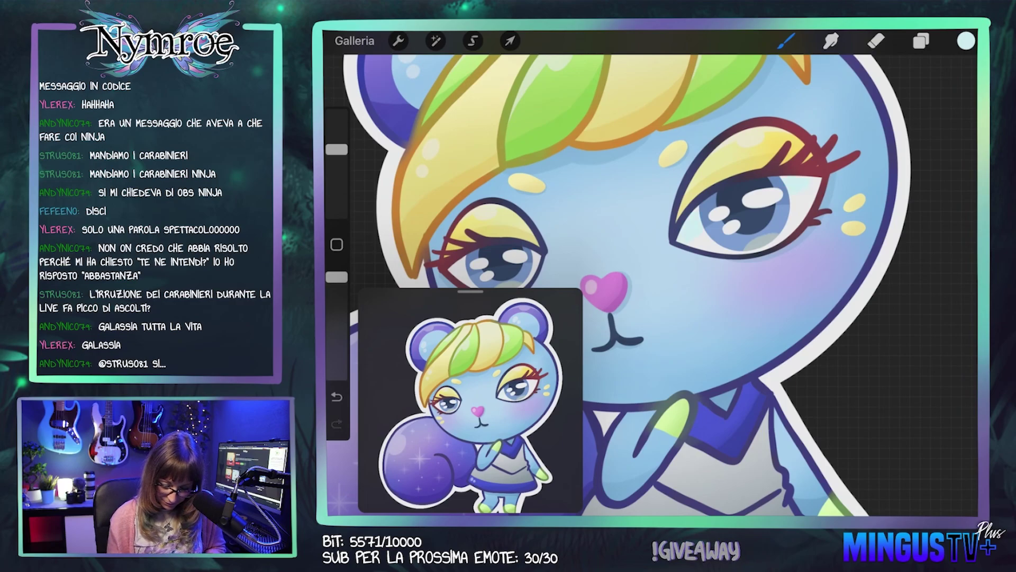
{"action": "key", "text": "ctrl+z"}
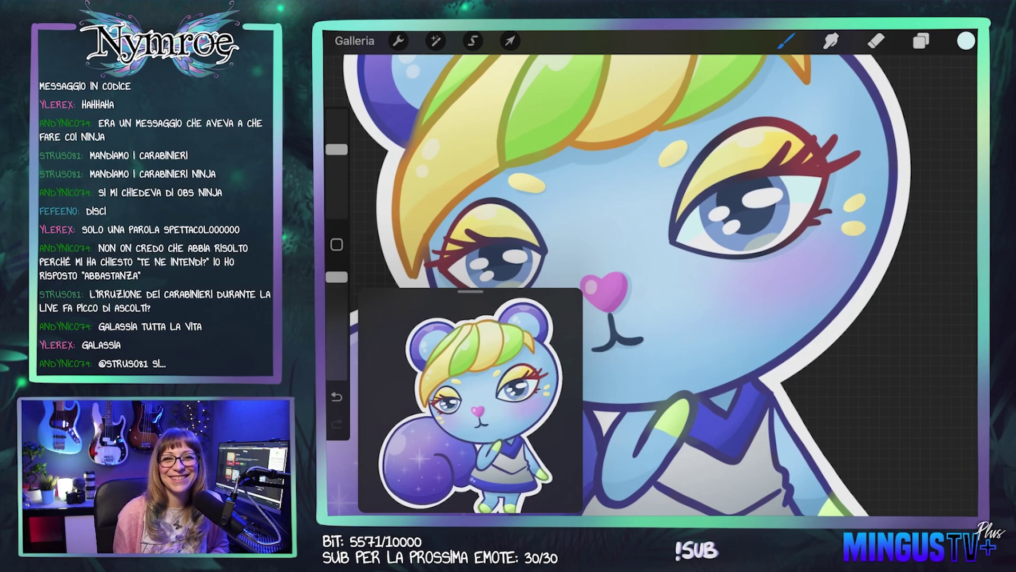
{"action": "scroll", "coordinate": [657, 275], "scroll_direction": "down", "scroll_amount": 5}
{"action": "scroll", "coordinate": [656, 275], "scroll_direction": "up", "scroll_amount": 5}
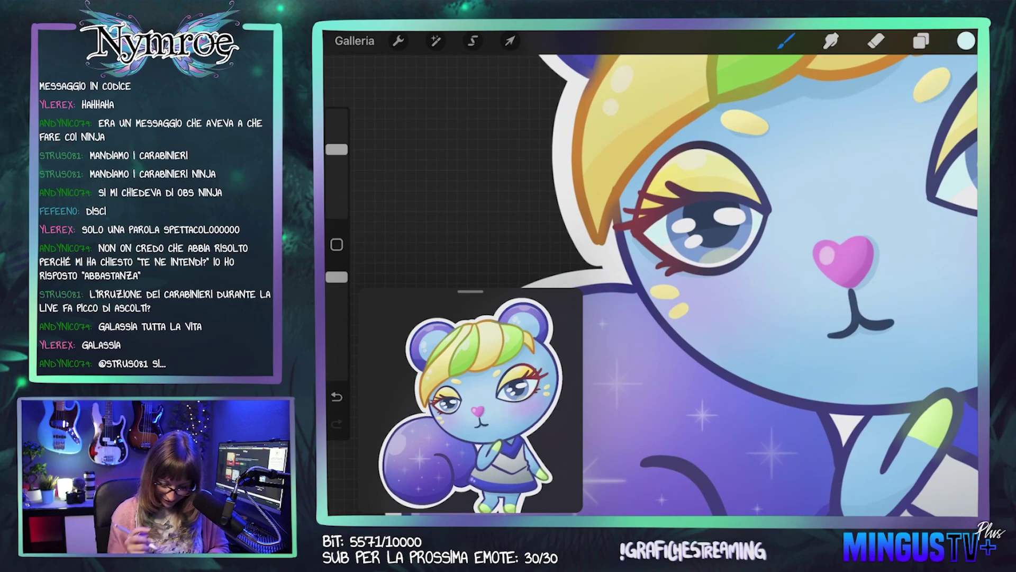
Step: Hide the Riferimento reference window via Azioni > Tela and recentre the whole squirrel sticker
{"action": "key", "text": "ctrl+z"}
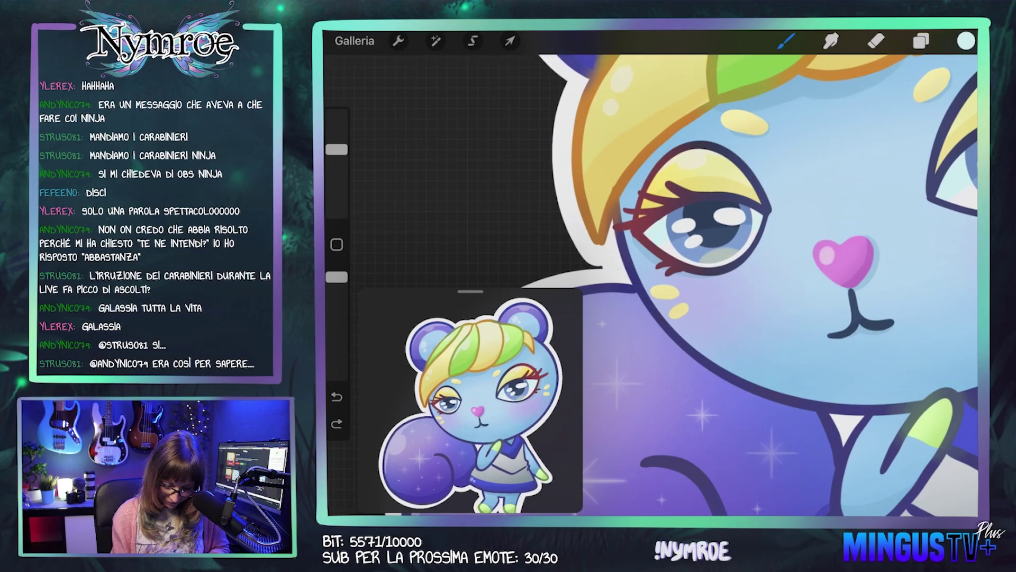
{"action": "key", "text": "ctrl+shift+z"}
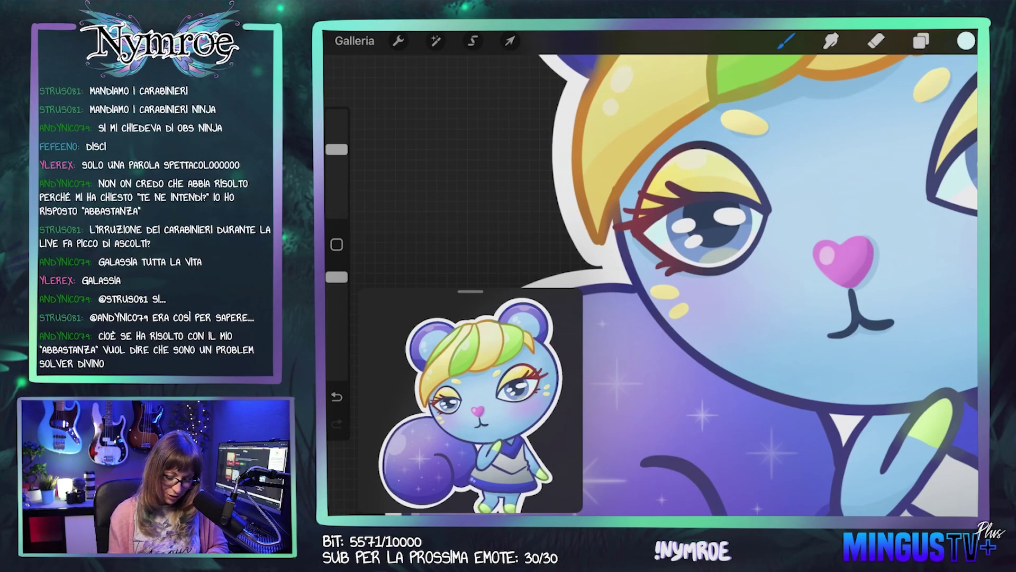
{"action": "scroll", "coordinate": [651, 286], "scroll_direction": "down", "scroll_amount": 5}
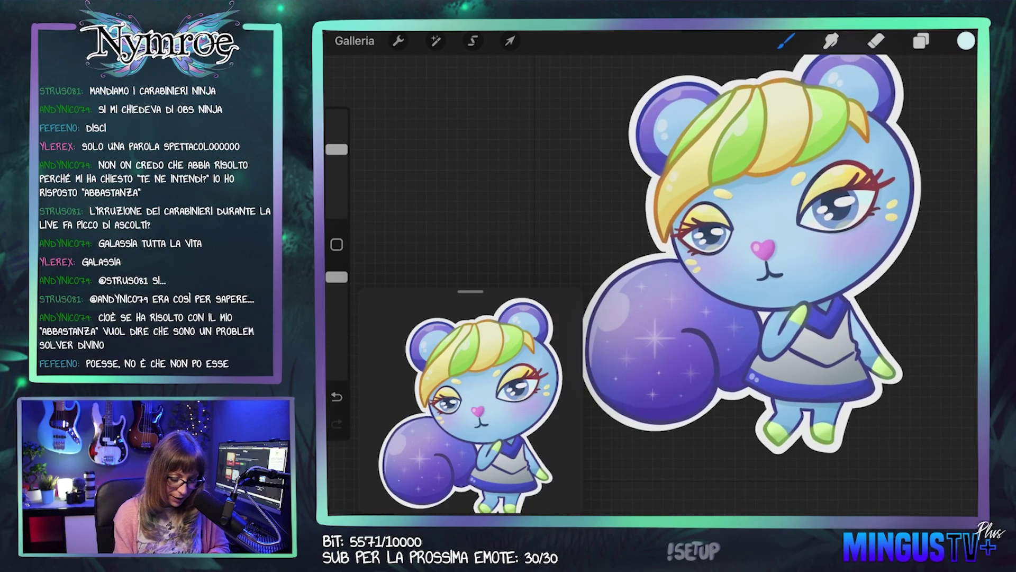
{"action": "left_click", "coordinate": [398, 41]}
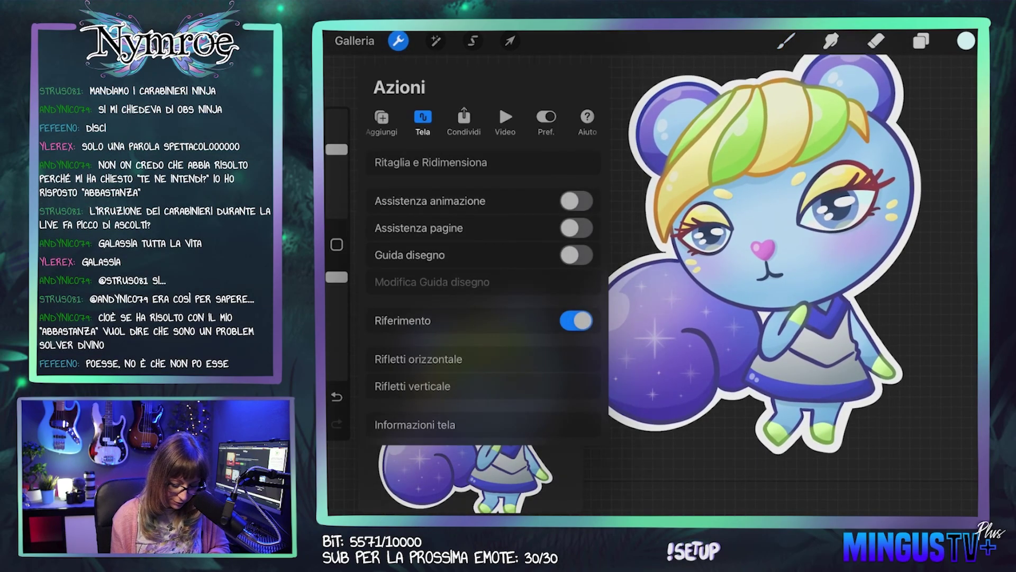
{"action": "left_click", "coordinate": [786, 41]}
{"action": "left_click_drag", "start_coordinate": [749, 250], "coordinate": [665, 288]}
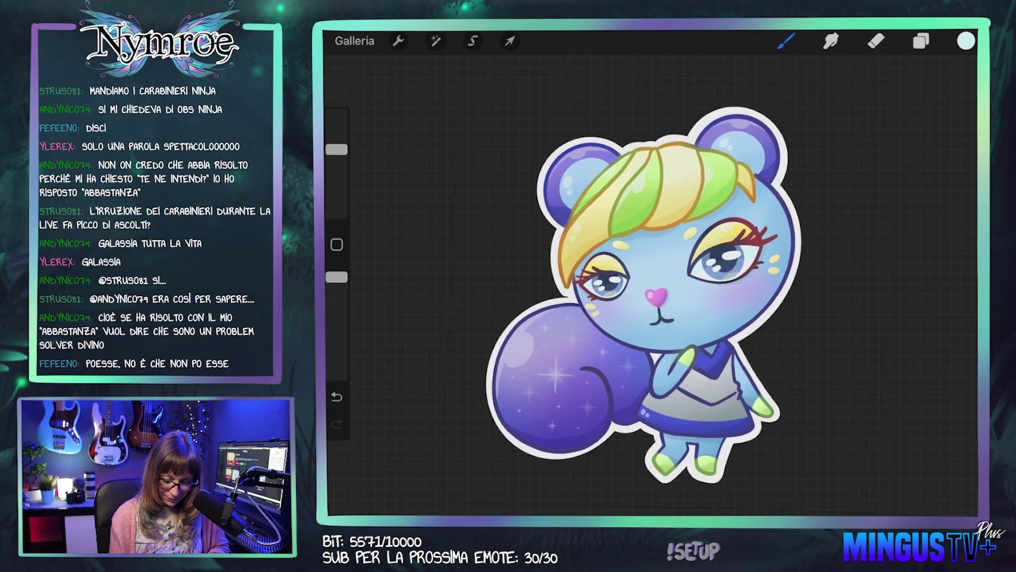